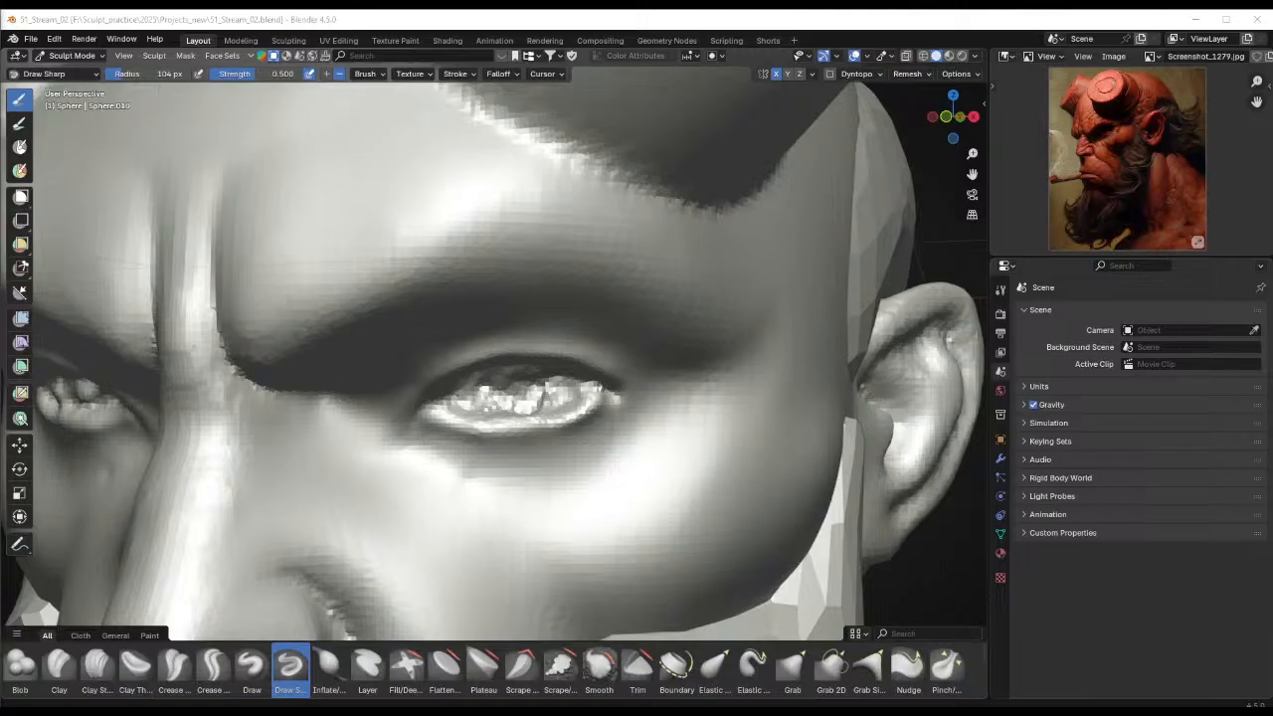
pyautogui.moveTo(578, 715); pyautogui.dragTo(1031, 373)
pyautogui.rightClick(1070, 476)
pyautogui.click(1107, 633)
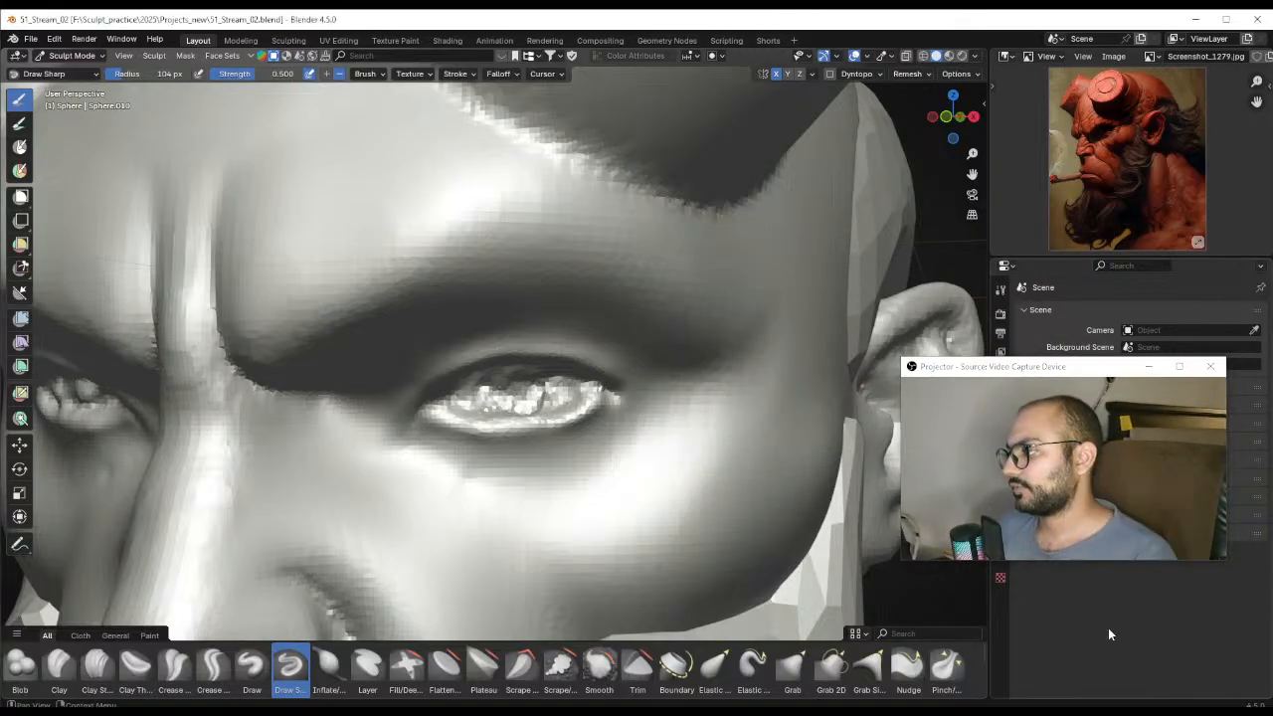
# Switch to the Grab brush, reduce its radius and reshape the face surface around the eye
pyautogui.scroll(-3, 561, 422)
pyautogui.scroll(1, 561, 420)
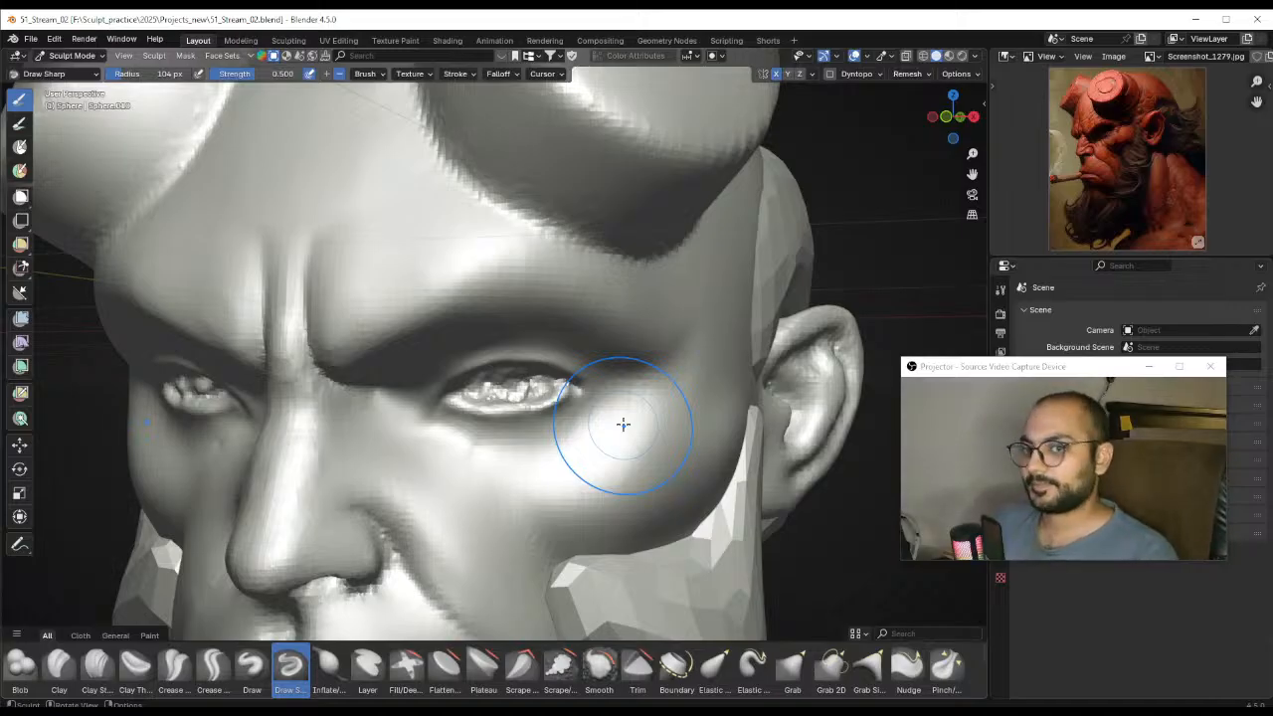
pyautogui.scroll(-5, 157, 343)
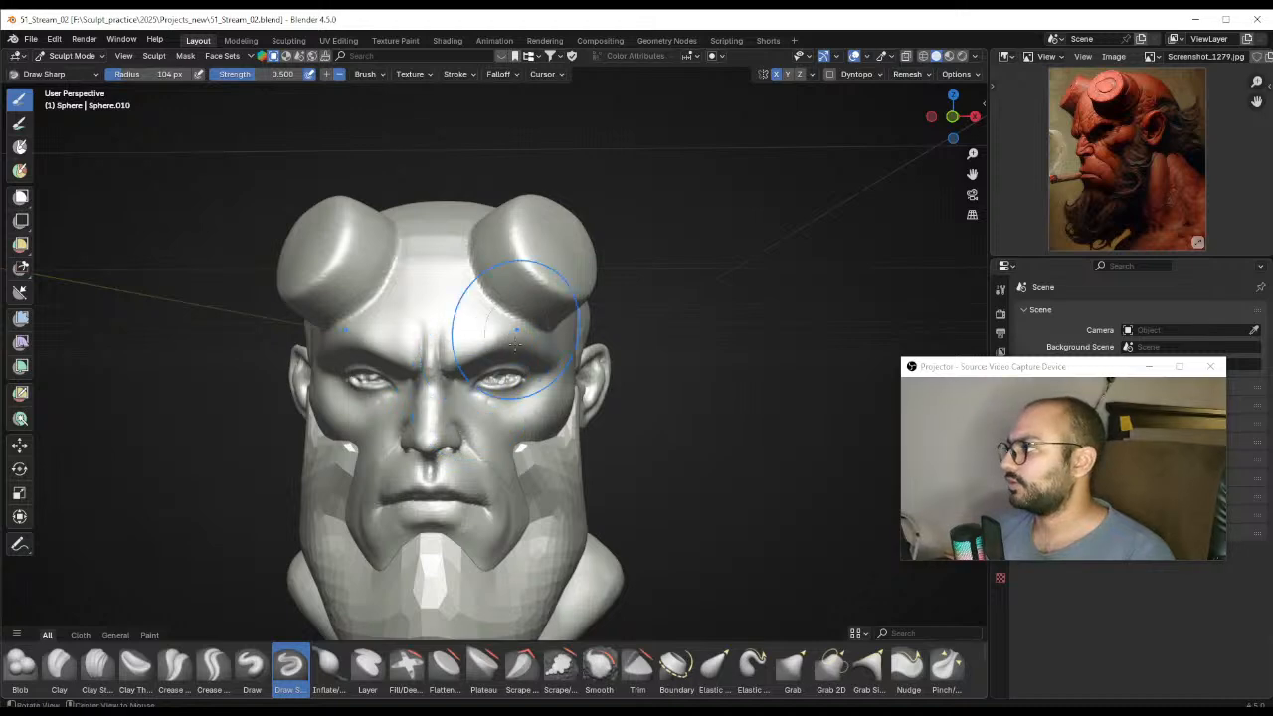
pyautogui.moveTo(517, 335); pyautogui.dragTo(477, 333, button='middle')
pyautogui.scroll(4, 477, 332)
pyautogui.moveTo(505, 414)
pyautogui.keyDown('shift'); pyautogui.mouseDown(button='middle')
pyautogui.moveTo(448, 331)
pyautogui.moveTo(472, 403)
pyautogui.mouseUp(button='middle'); pyautogui.keyUp('shift')
pyautogui.scroll(2, 447, 332)
pyautogui.press('g')
pyautogui.press('f')
pyautogui.click(491, 410)
pyautogui.moveTo(475, 437); pyautogui.dragTo(486, 434)
# Refine the eyelid profile from beneath the face with the Grab brush, finishing at a 73 px radius
pyautogui.moveTo(489, 430)
pyautogui.mouseDown(button='middle')
pyautogui.moveTo(510, 399)
pyautogui.moveTo(547, 386)
pyautogui.moveTo(537, 354)
pyautogui.moveTo(521, 355)
pyautogui.mouseUp(button='middle')
pyautogui.press('f')
pyautogui.click(527, 370)
pyautogui.press('f')
pyautogui.click(521, 355)
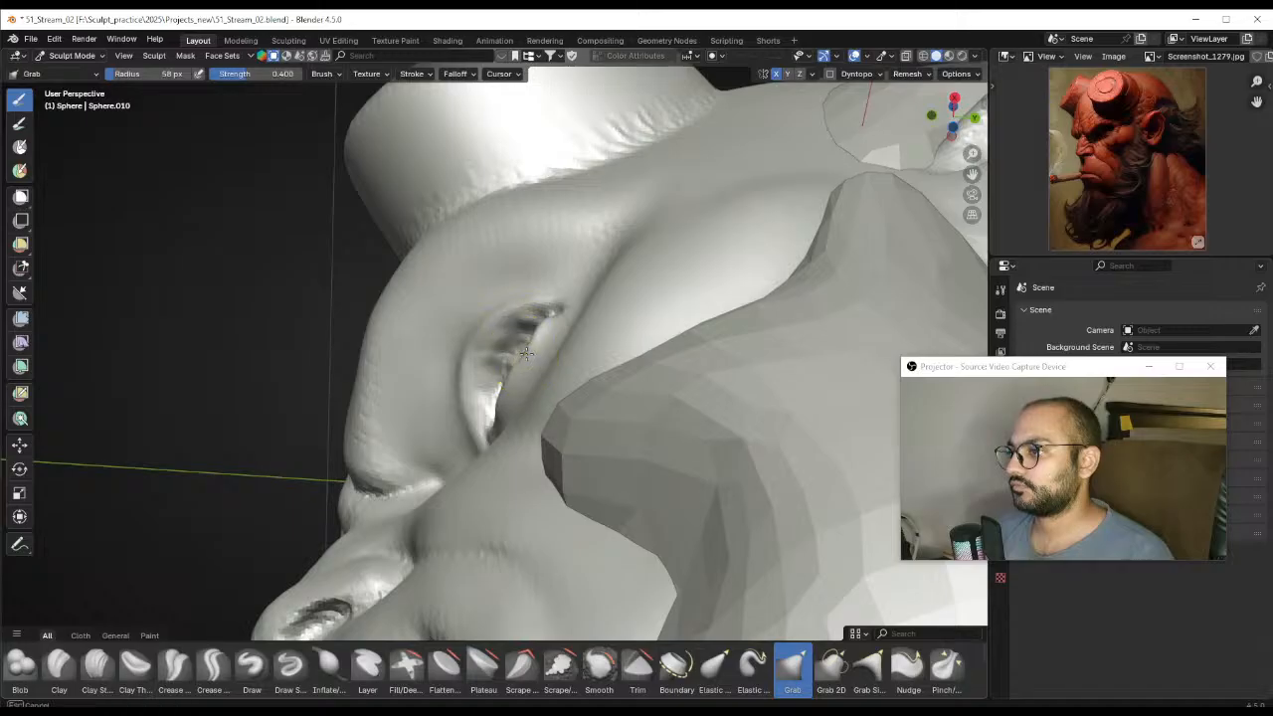
pyautogui.keyDown('alt'); pyautogui.moveTo(528, 376); pyautogui.dragTo(512, 349); pyautogui.keyUp('alt')
pyautogui.press('f')
pyautogui.click(525, 348)
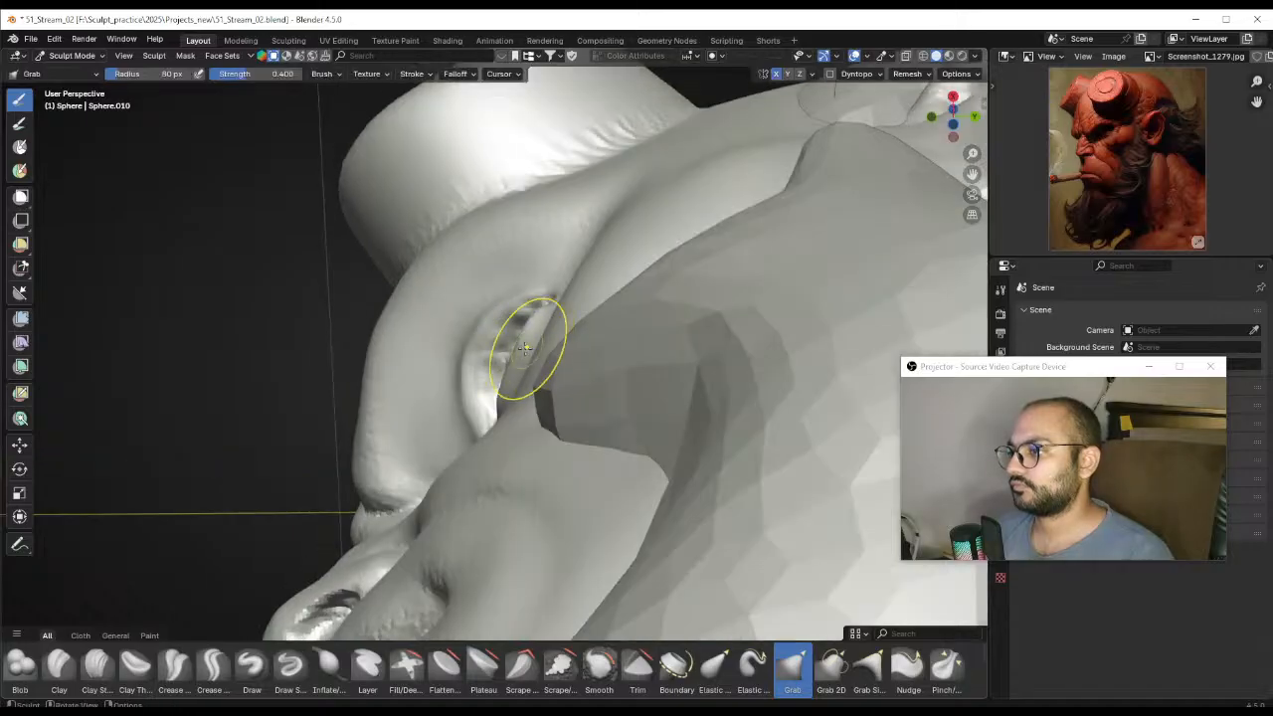
pyautogui.press('f')
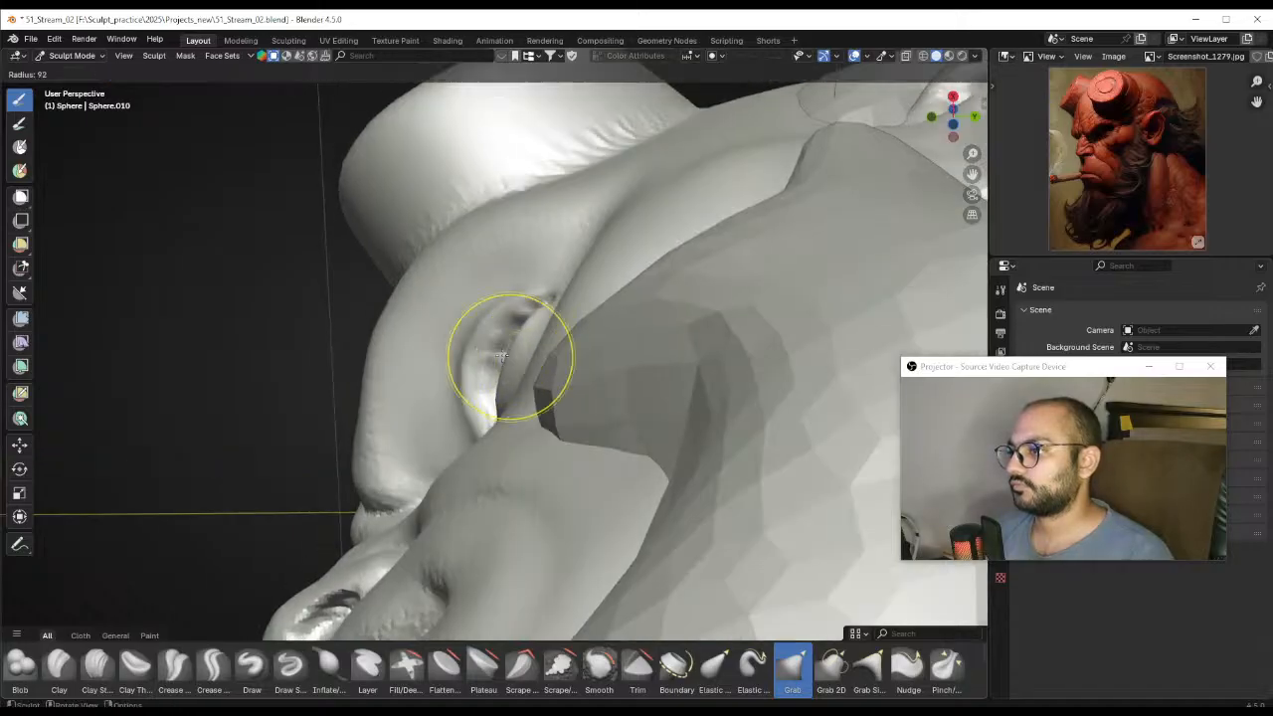
pyautogui.click(513, 348)
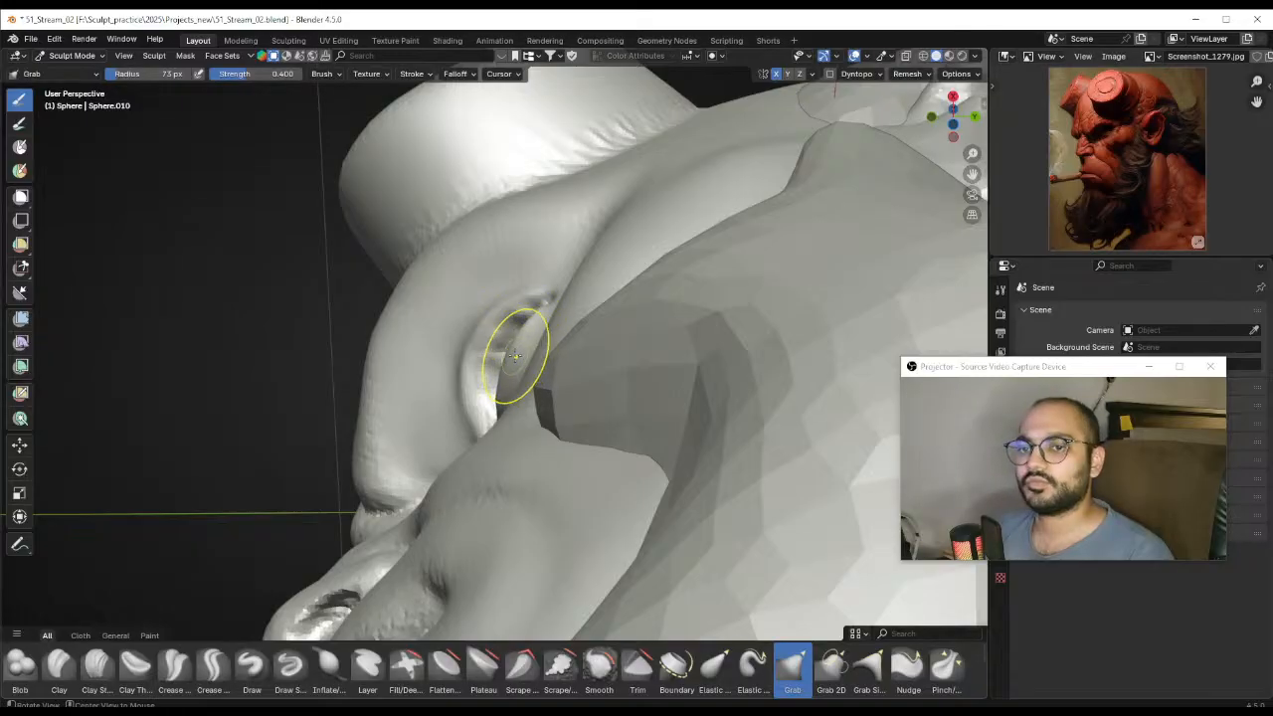
# Examine the eyes and the overall face from the front, at an angle and from a distance
pyautogui.moveTo(515, 355); pyautogui.dragTo(453, 390, button='middle')
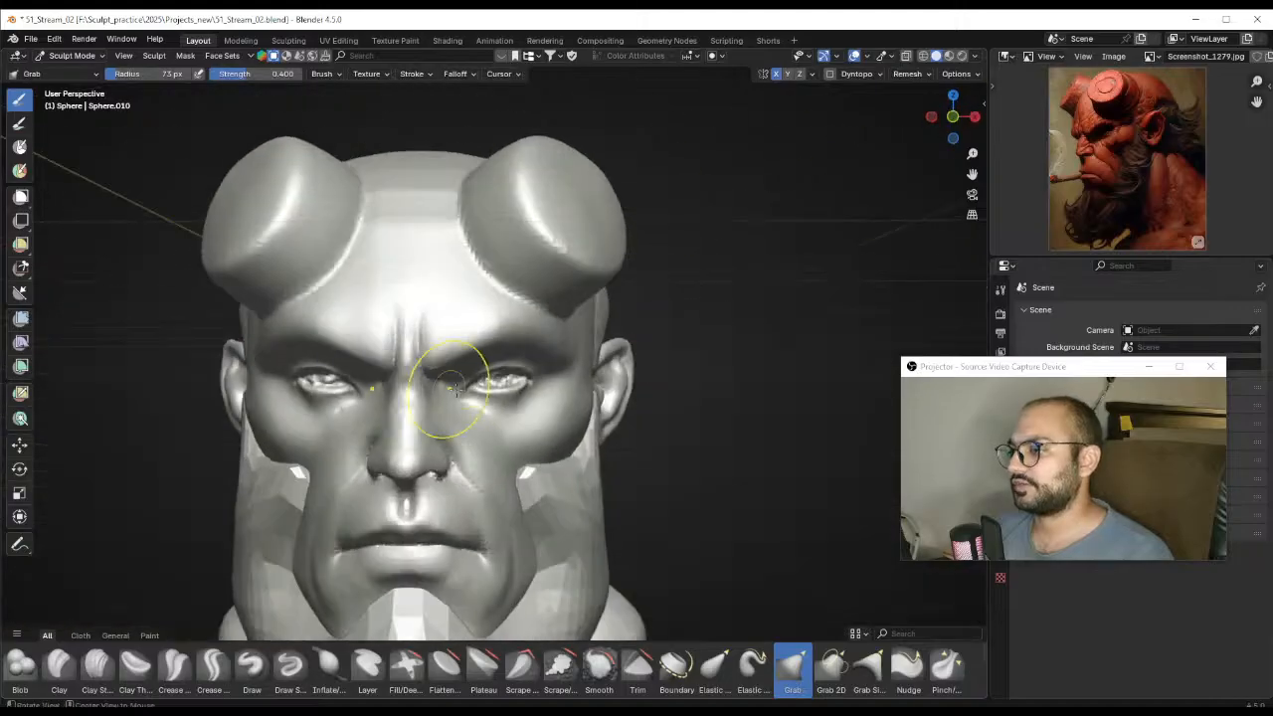
pyautogui.scroll(-5, 452, 390)
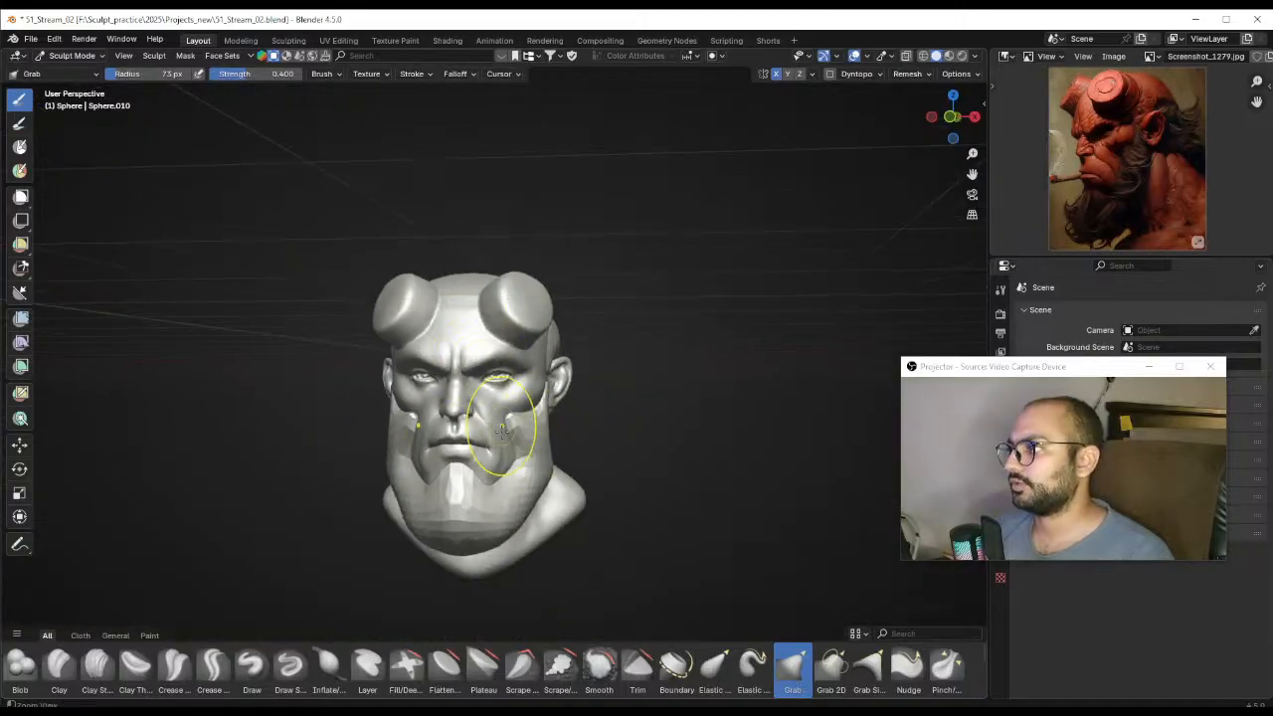
pyautogui.scroll(6, 502, 430)
pyautogui.moveTo(502, 429); pyautogui.dragTo(511, 395, button='middle')
pyautogui.scroll(4, 524, 425)
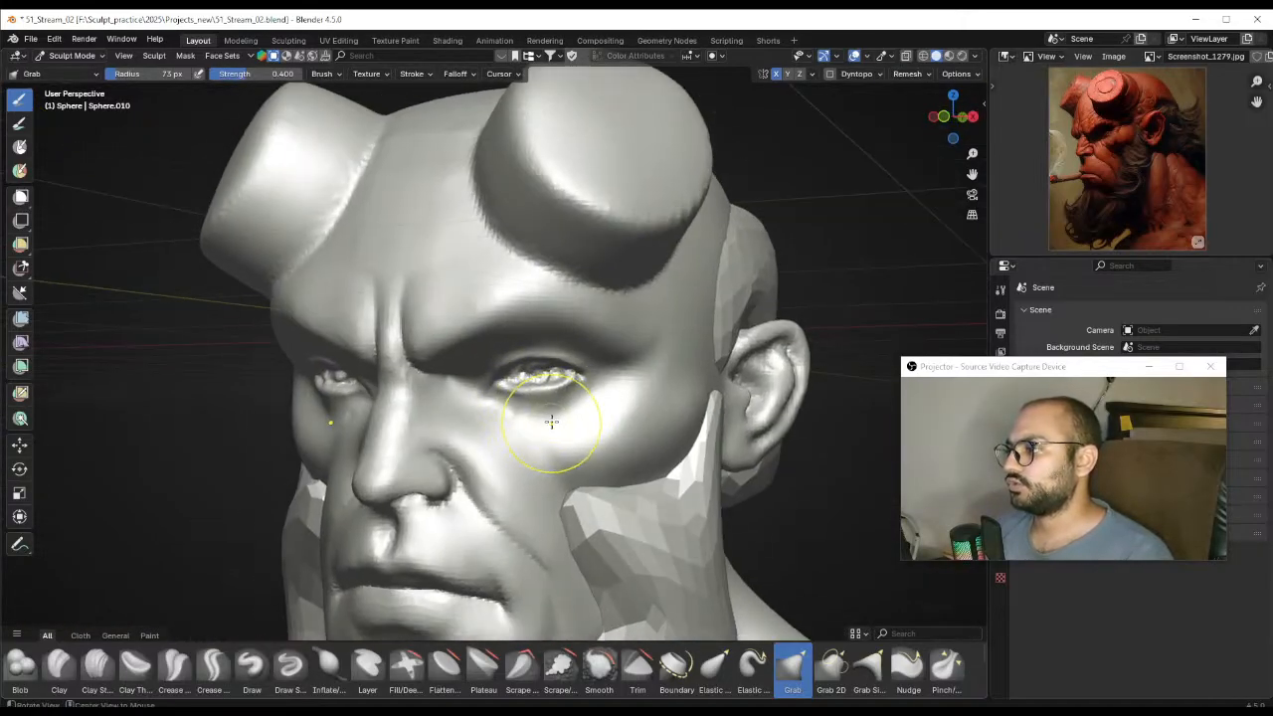
pyautogui.moveTo(534, 413); pyautogui.dragTo(545, 348, button='middle')
pyautogui.scroll(-5, 545, 348)
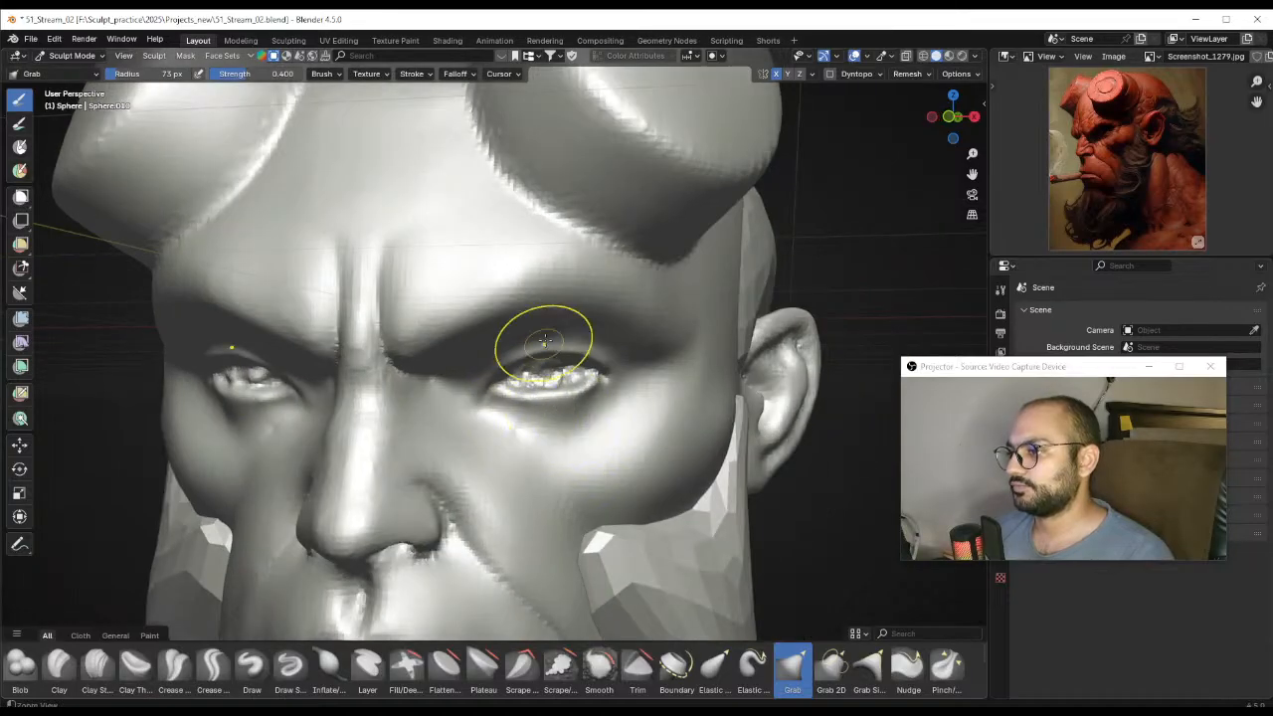
pyautogui.moveTo(447, 477); pyautogui.dragTo(532, 373, button='middle')
pyautogui.scroll(-1, 468, 460)
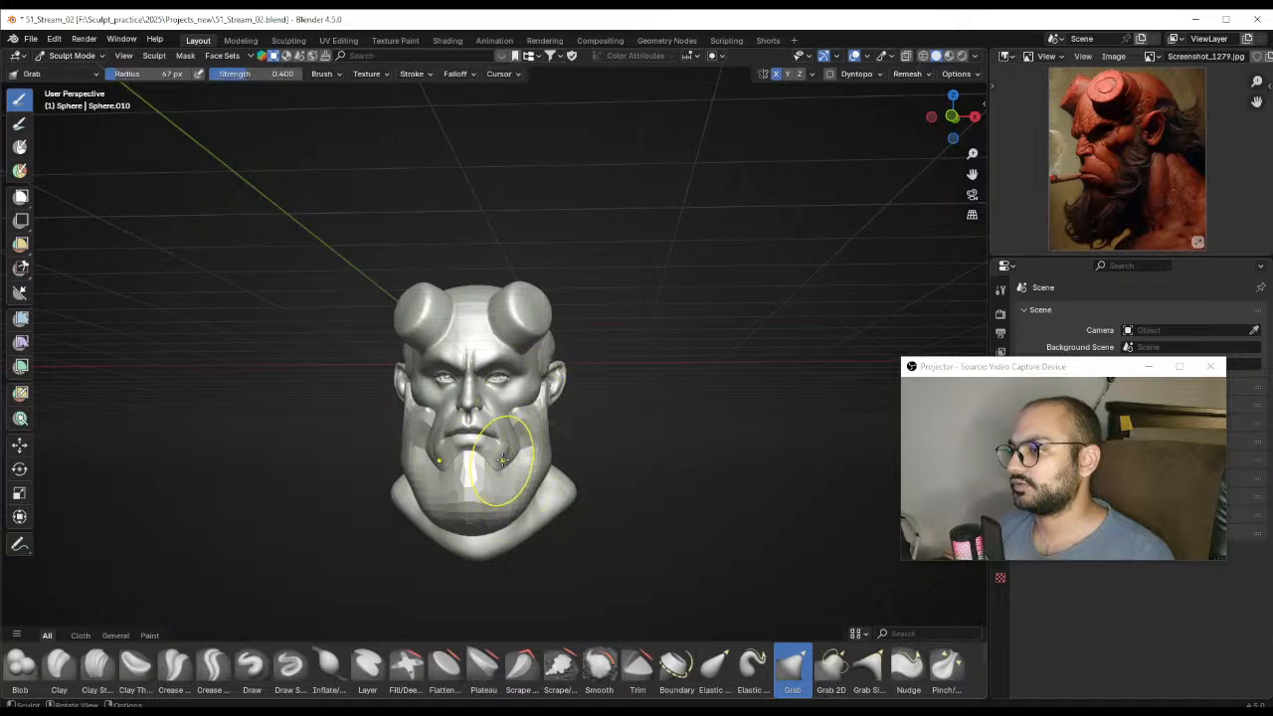
# Adjust the cheeks beside the mouth with the Grab brush, using radii between 51 and 89 px
pyautogui.moveTo(519, 447); pyautogui.dragTo(456, 445, button='middle')
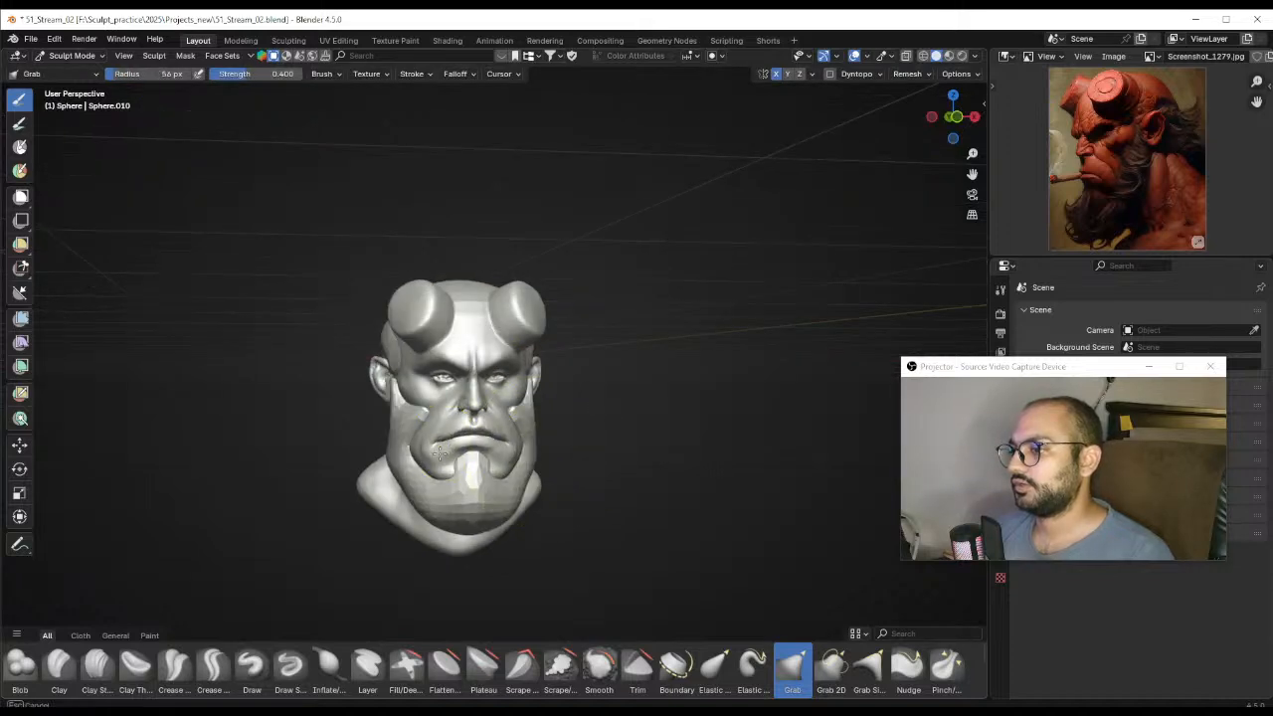
pyautogui.press('f')
pyautogui.moveTo(440, 453); pyautogui.dragTo(455, 434)
pyautogui.click(458, 443)
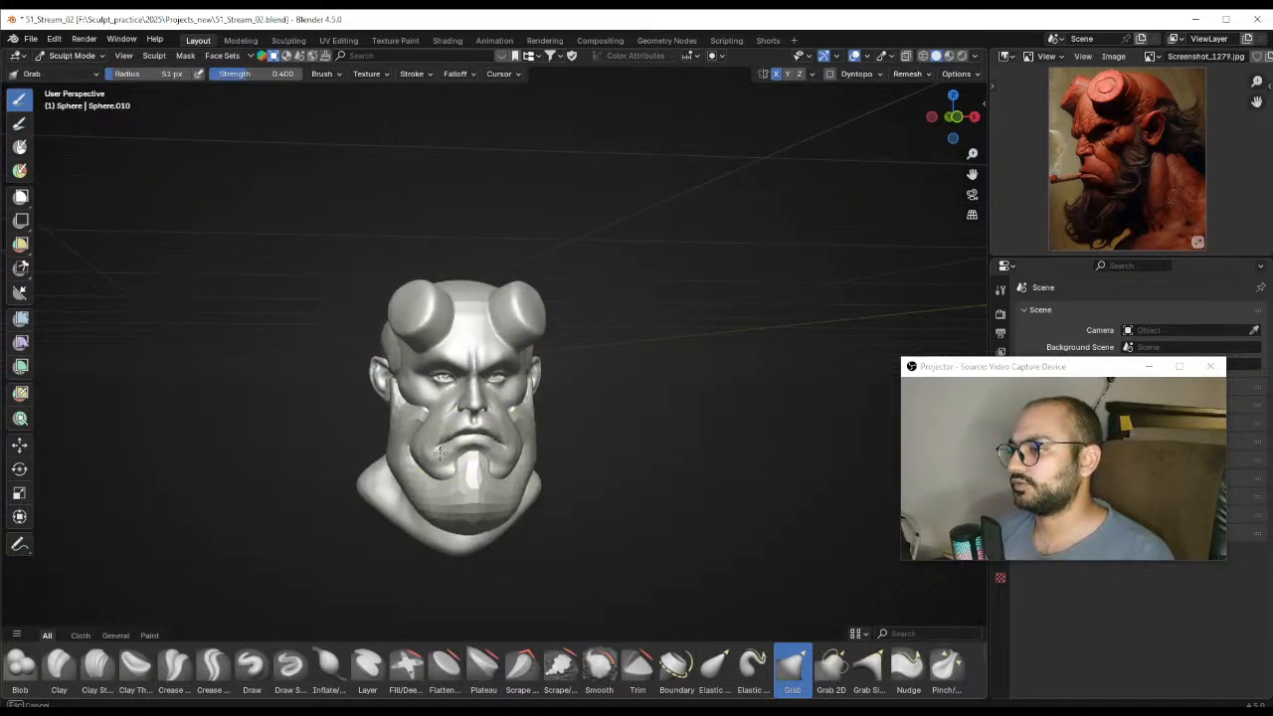
pyautogui.moveTo(439, 453); pyautogui.dragTo(486, 444, button='middle')
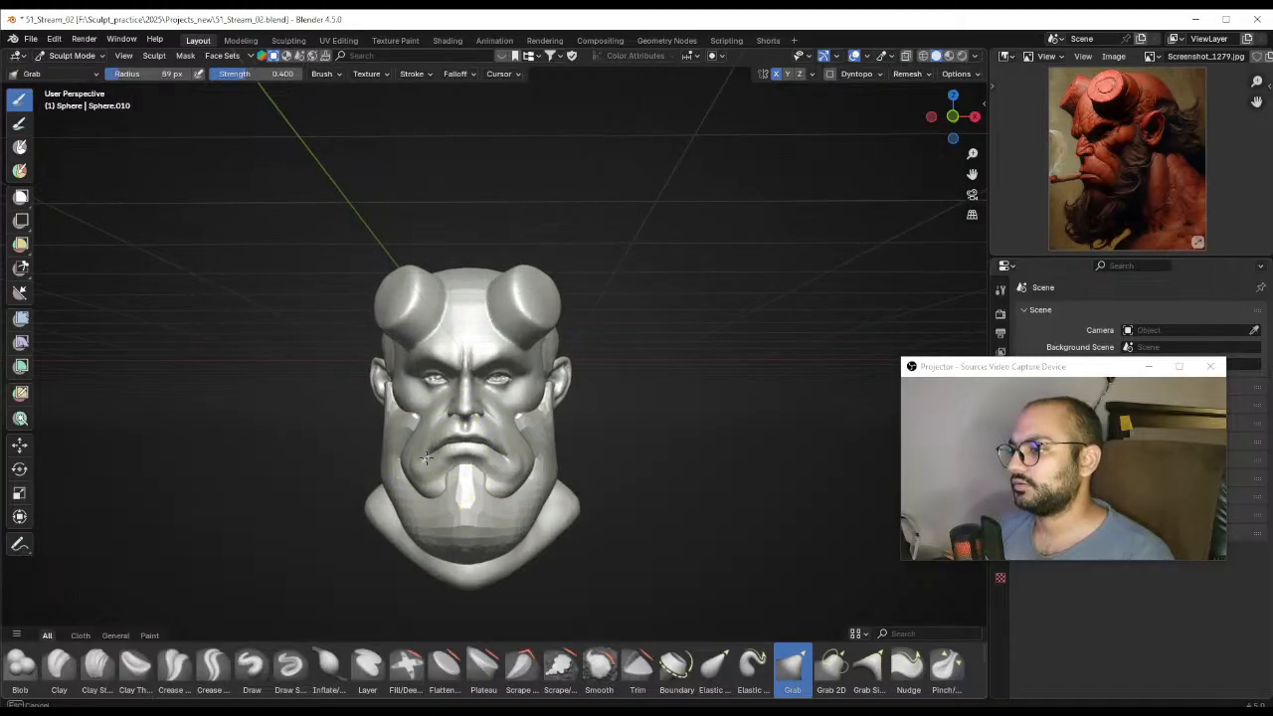
pyautogui.moveTo(433, 486); pyautogui.dragTo(464, 453, button='middle')
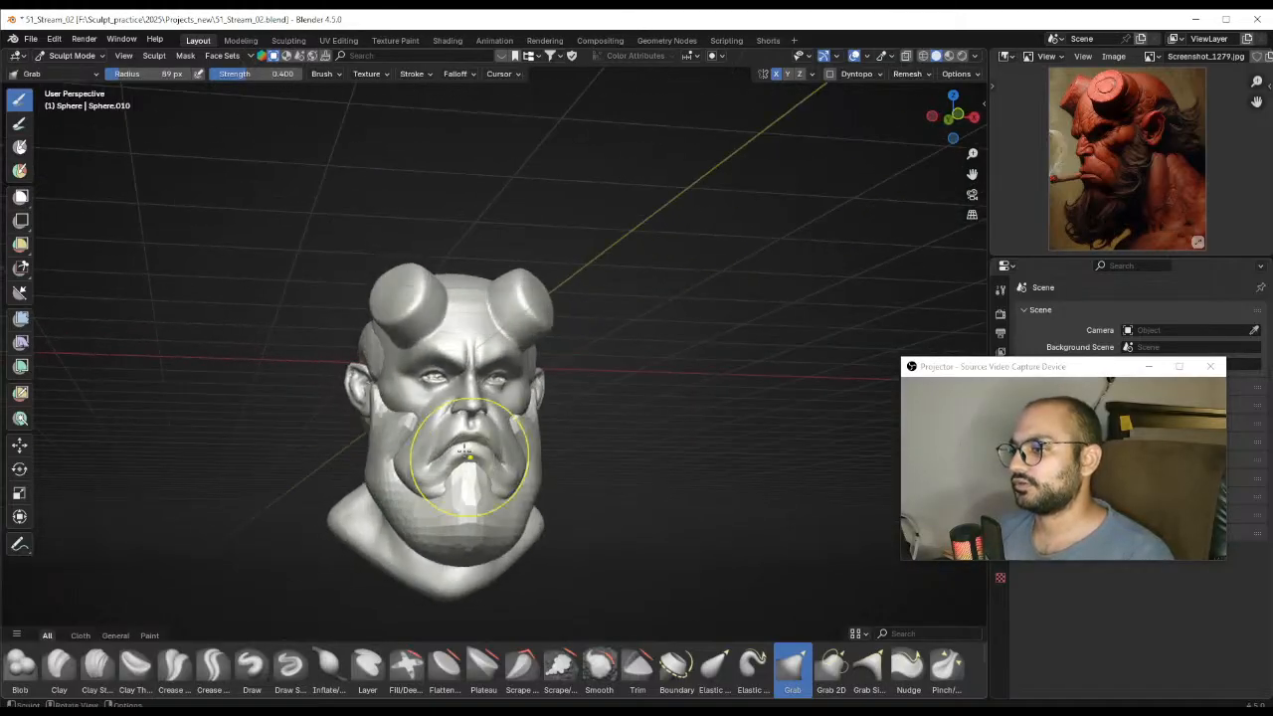
# Reshape the area around and beneath the eyes with the Grab brush at radii of 153 px and 108 px
pyautogui.moveTo(438, 406); pyautogui.dragTo(574, 447, button='middle')
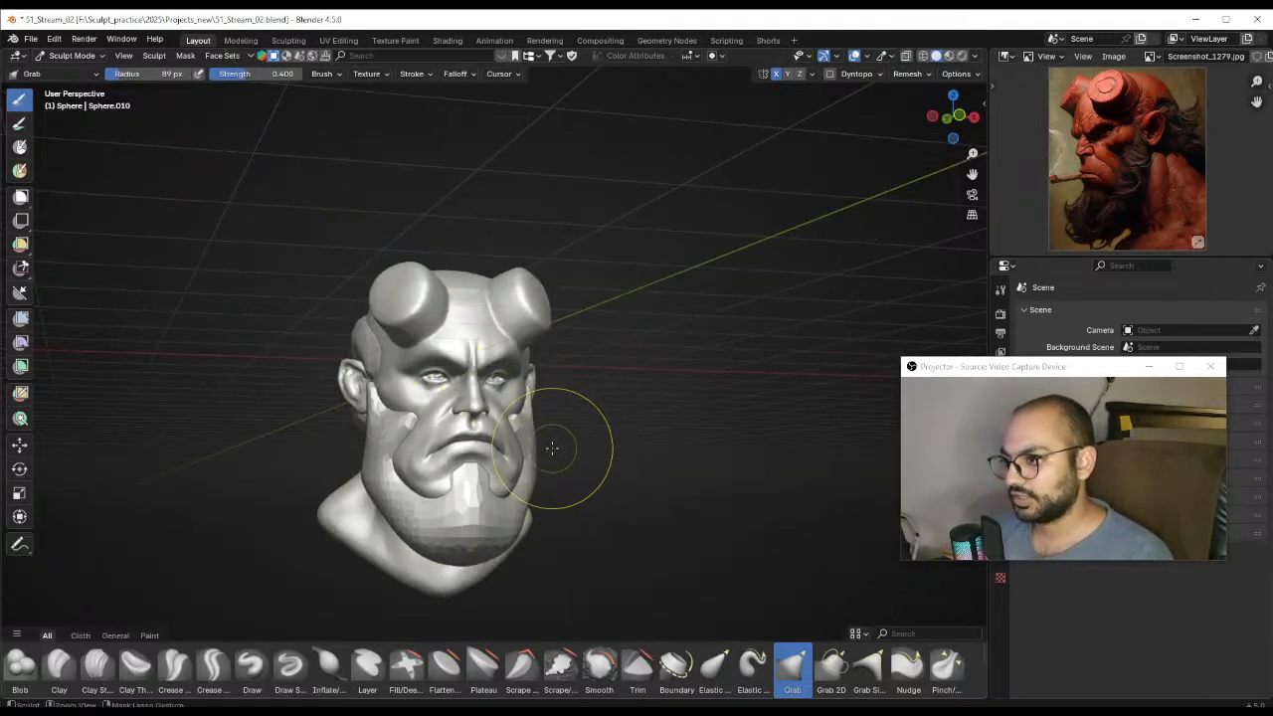
pyautogui.moveTo(546, 441); pyautogui.dragTo(484, 427, button='middle')
pyautogui.scroll(4, 518, 363)
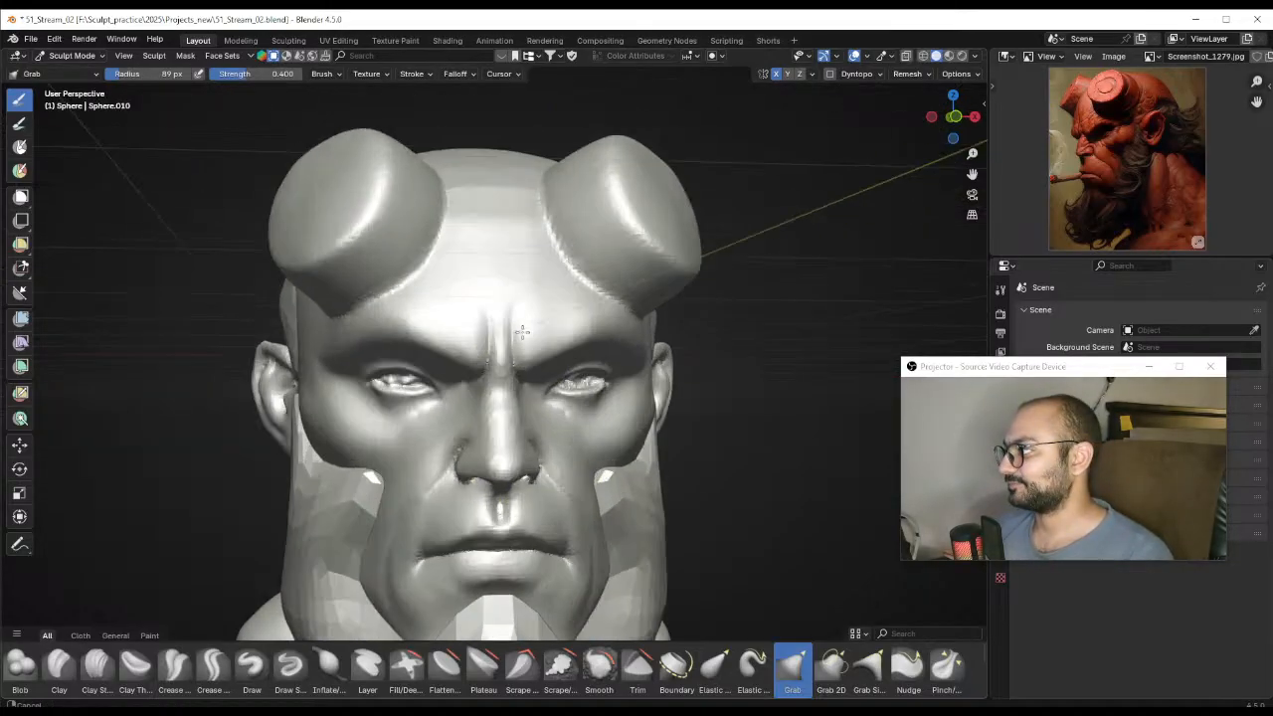
pyautogui.moveTo(521, 358)
pyautogui.keyDown('alt'); pyautogui.mouseDown()
pyautogui.moveTo(432, 380)
pyautogui.moveTo(427, 412)
pyautogui.mouseUp(); pyautogui.keyUp('alt')
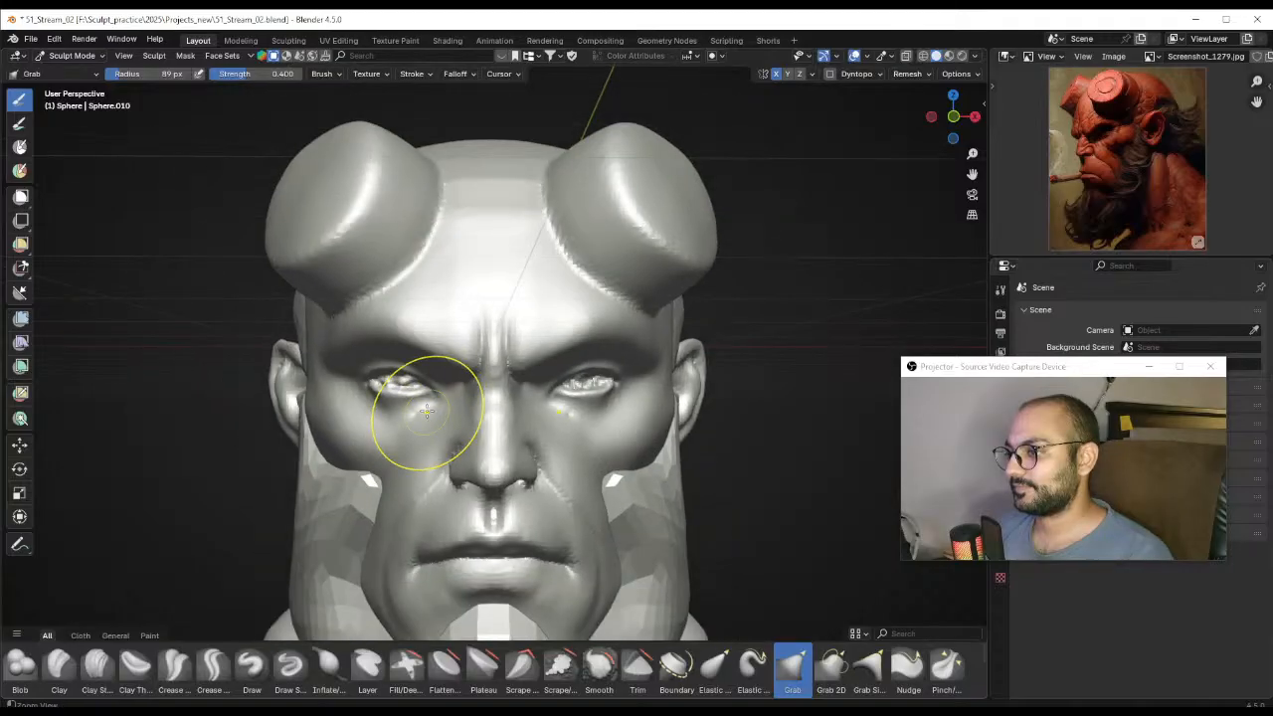
pyautogui.press('f')
pyautogui.click(441, 398)
pyautogui.moveTo(442, 398); pyautogui.dragTo(429, 406, button='middle')
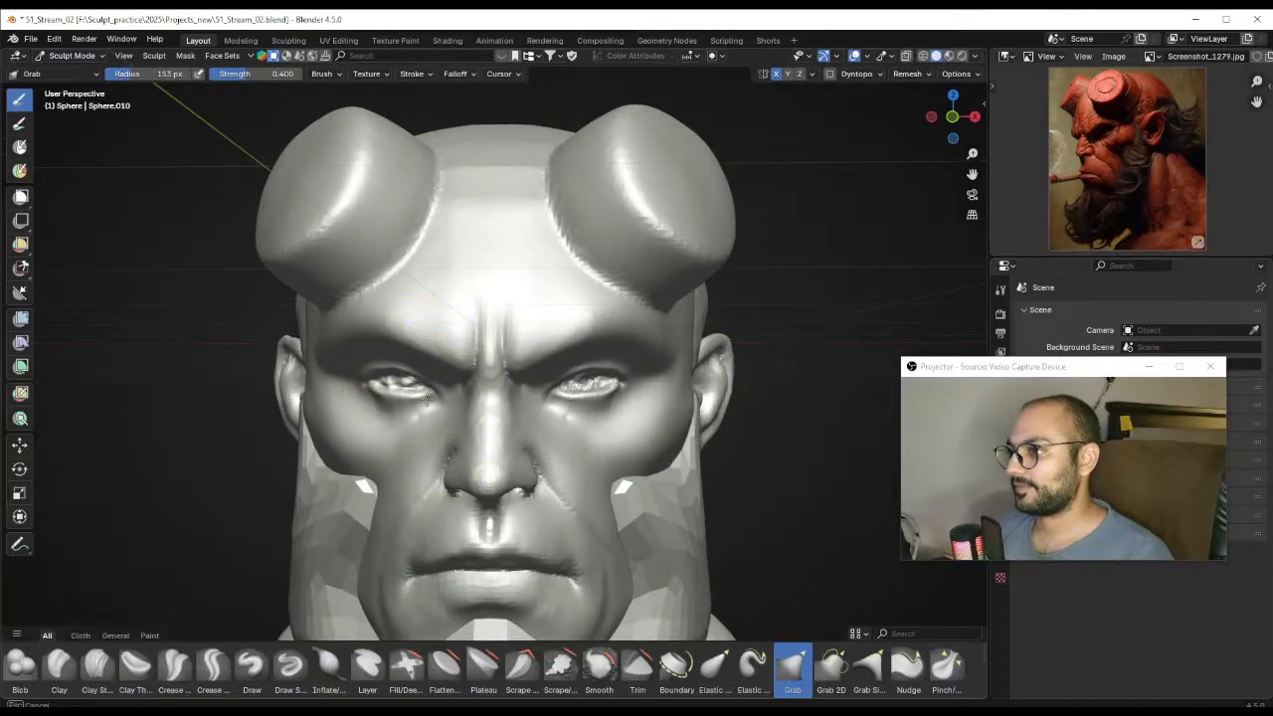
pyautogui.press('f')
pyautogui.click(375, 400)
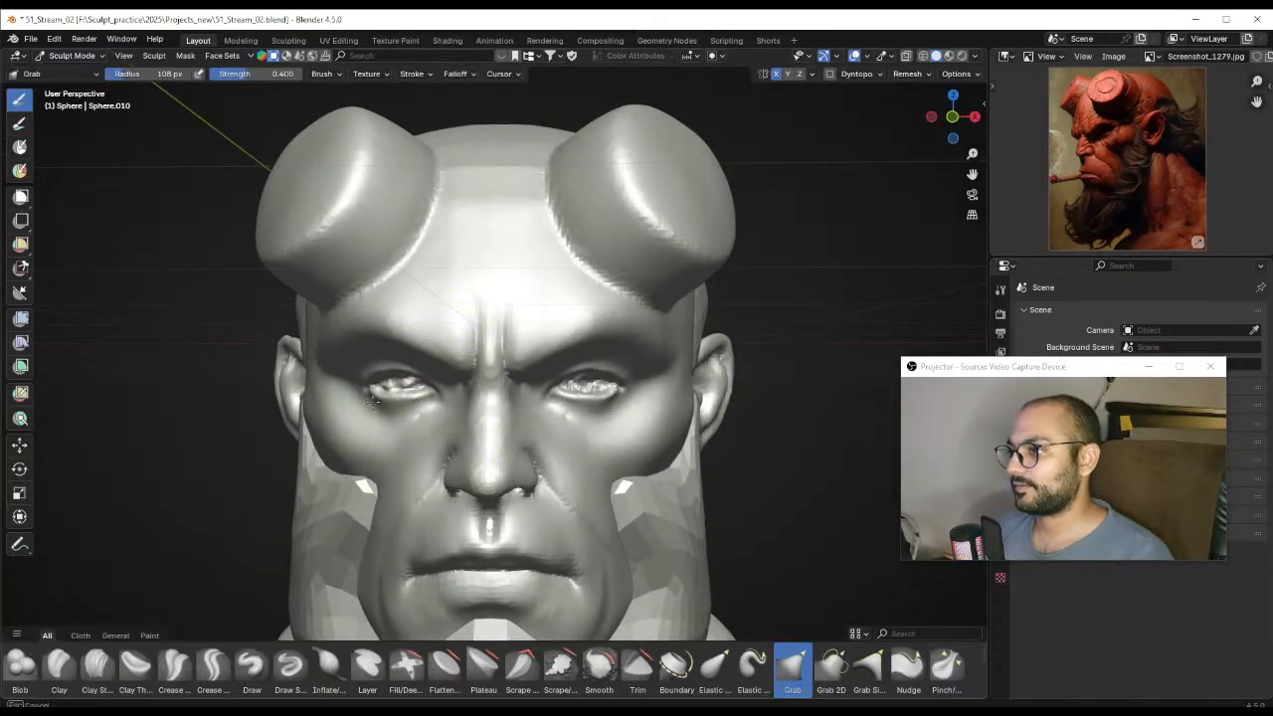
# Refine the inner eye corner and upper eyelid with the Grab brush at radii of 64 px and 73 px
pyautogui.moveTo(573, 399)
pyautogui.mouseDown(button='middle')
pyautogui.moveTo(605, 355)
pyautogui.moveTo(527, 350)
pyautogui.moveTo(581, 365)
pyautogui.moveTo(568, 356)
pyautogui.moveTo(559, 375)
pyautogui.moveTo(545, 356)
pyautogui.moveTo(560, 361)
pyautogui.mouseUp(button='middle')
pyautogui.press('f')
pyautogui.click(534, 349)
pyautogui.press('f')
pyautogui.press('f')
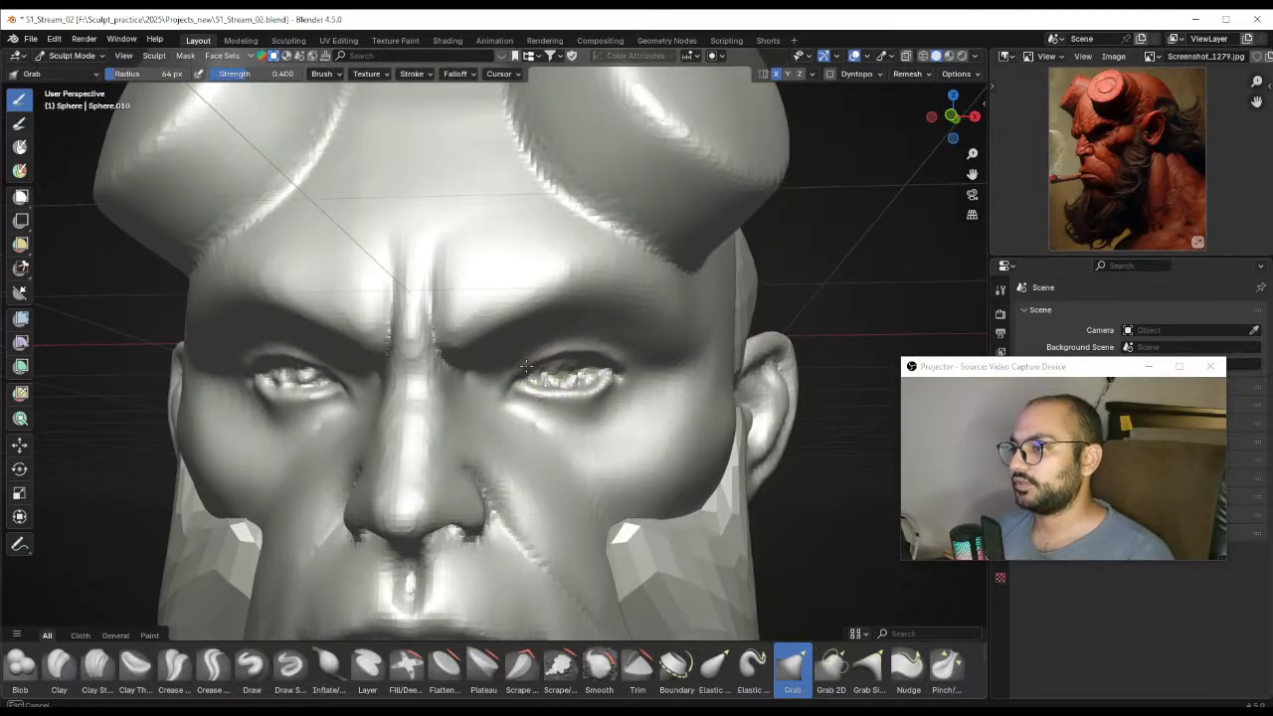
pyautogui.press('f')
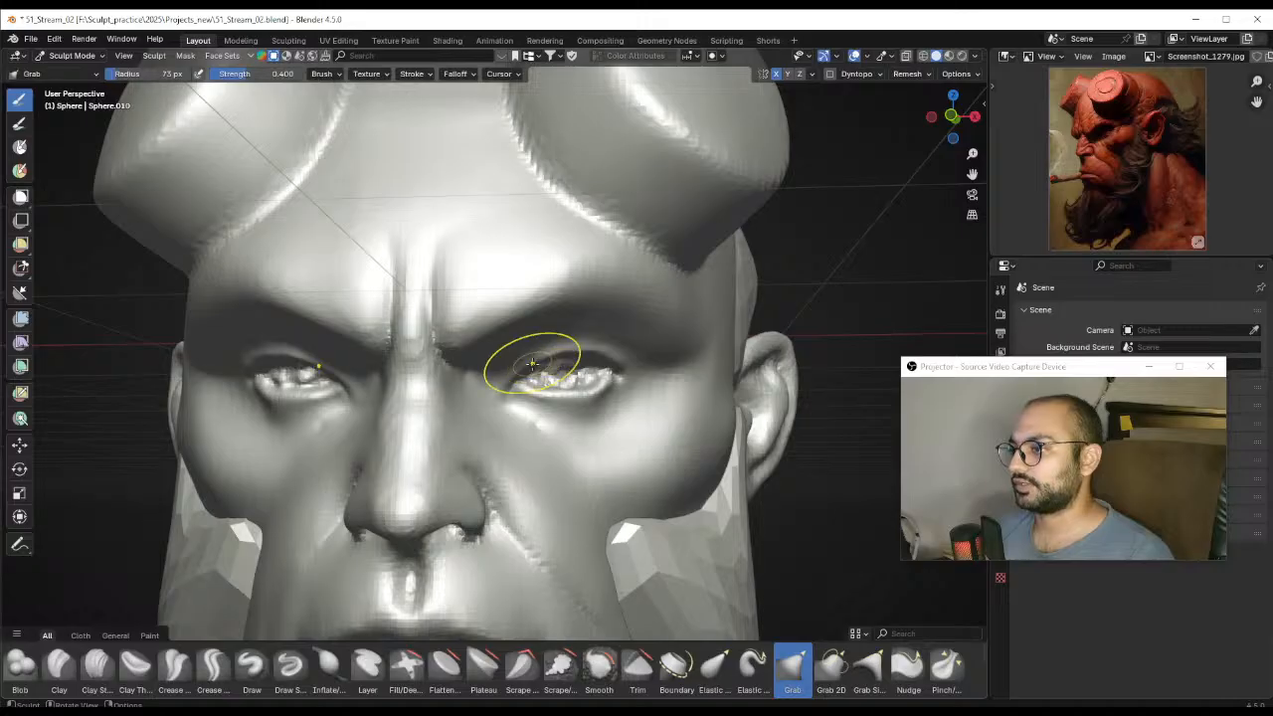
pyautogui.moveTo(553, 355)
pyautogui.mouseDown(button='middle')
pyautogui.moveTo(418, 398)
pyautogui.moveTo(398, 418)
pyautogui.moveTo(469, 441)
pyautogui.moveTo(600, 447)
pyautogui.moveTo(545, 326)
pyautogui.mouseUp(button='middle')
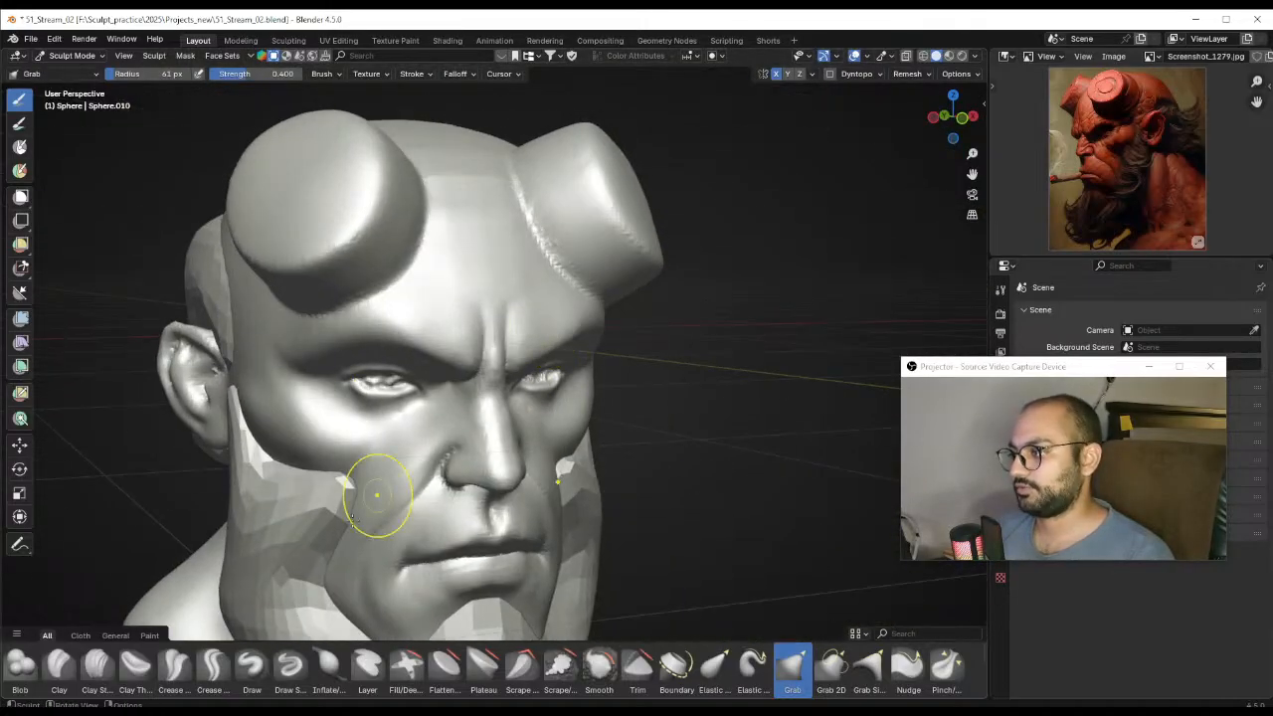
# Switch to the Draw brush, set its radius to 39 px and sculpt the area below the eye
pyautogui.click(251, 664)
pyautogui.moveTo(457, 468)
pyautogui.mouseDown(button='middle')
pyautogui.moveTo(510, 398)
pyautogui.moveTo(480, 365)
pyautogui.mouseUp(button='middle')
pyautogui.scroll(2, 511, 344)
pyautogui.moveTo(557, 350)
pyautogui.mouseDown(button='middle')
pyautogui.moveTo(531, 364)
pyautogui.moveTo(512, 353)
pyautogui.moveTo(533, 366)
pyautogui.mouseUp(button='middle')
pyautogui.scroll(3, 532, 364)
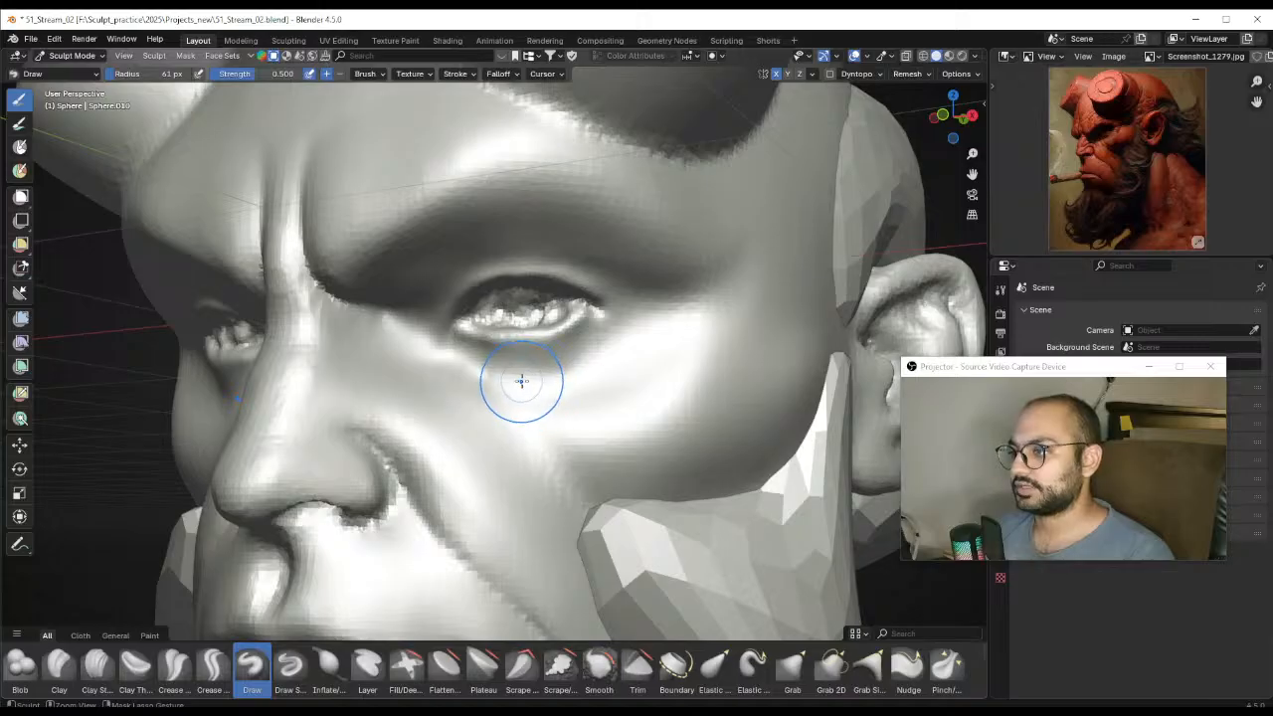
pyautogui.press('f')
pyautogui.click(545, 388)
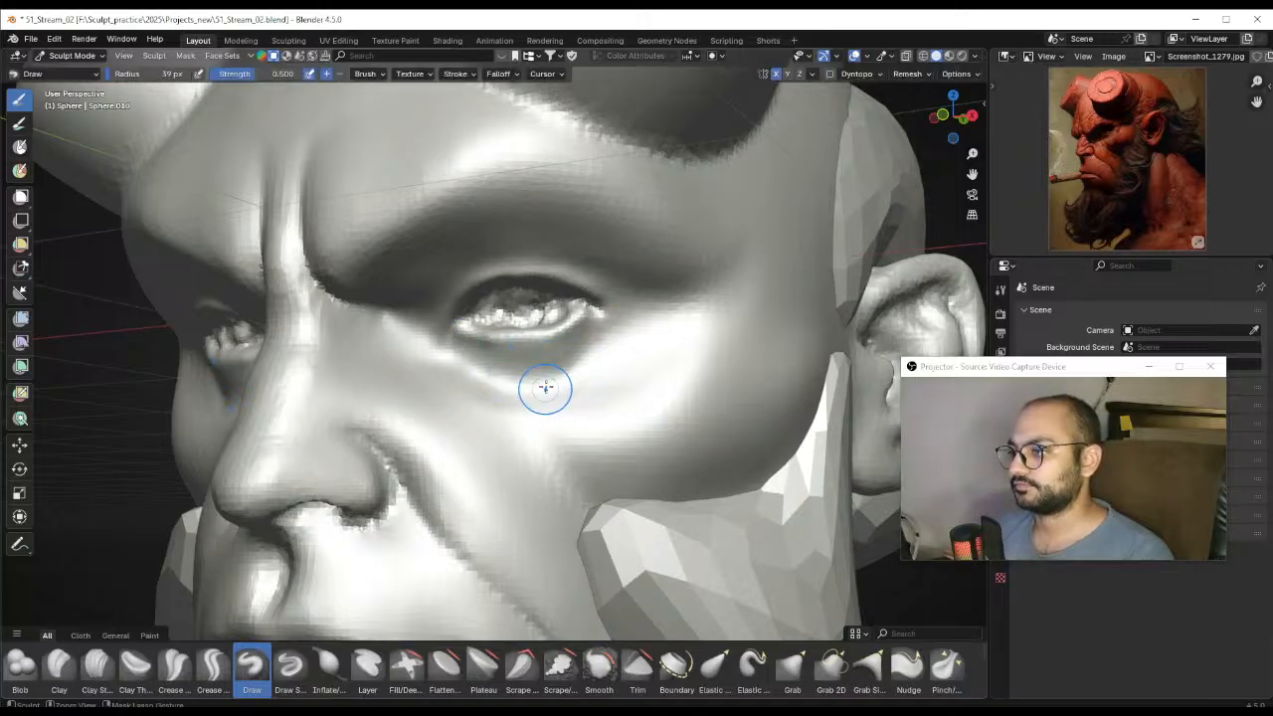
pyautogui.moveTo(489, 365); pyautogui.dragTo(523, 372, button='middle')
pyautogui.moveTo(353, 375); pyautogui.dragTo(358, 389, button='middle')
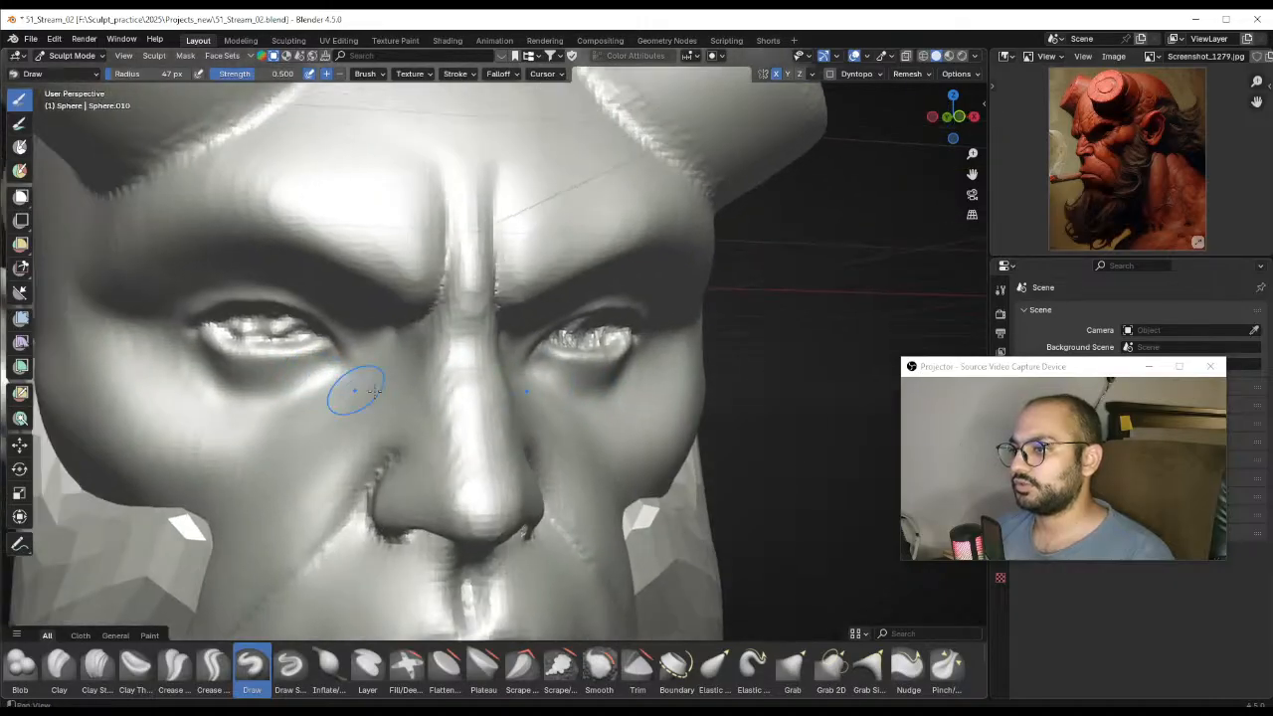
# Continue building up the forms around the eyes with the Draw brush, resizing it for the different areas
pyautogui.moveTo(624, 358); pyautogui.dragTo(544, 262, button='middle')
pyautogui.moveTo(497, 347)
pyautogui.mouseDown(button='middle')
pyautogui.moveTo(520, 355)
pyautogui.moveTo(511, 336)
pyautogui.moveTo(568, 335)
pyautogui.moveTo(597, 355)
pyautogui.moveTo(559, 329)
pyautogui.moveTo(577, 320)
pyautogui.mouseUp(button='middle')
pyautogui.press('f')
pyautogui.click(565, 352)
pyautogui.moveTo(408, 390)
pyautogui.keyDown('ctrl'); pyautogui.mouseDown(button='middle')
pyautogui.moveTo(488, 347)
pyautogui.moveTo(438, 354)
pyautogui.mouseUp(button='middle'); pyautogui.keyUp('ctrl')
pyautogui.moveTo(583, 364)
pyautogui.mouseDown(button='middle')
pyautogui.moveTo(532, 364)
pyautogui.moveTo(540, 400)
pyautogui.moveTo(555, 345)
pyautogui.moveTo(547, 386)
pyautogui.mouseUp(button='middle')
pyautogui.moveTo(452, 383); pyautogui.dragTo(486, 366, button='middle')
pyautogui.press('f')
pyautogui.click(499, 356)
pyautogui.moveTo(457, 409)
pyautogui.mouseDown(button='middle')
pyautogui.moveTo(483, 407)
pyautogui.moveTo(502, 449)
pyautogui.mouseUp(button='middle')
pyautogui.moveTo(553, 405); pyautogui.dragTo(505, 421, button='middle')
# Switch to Object Mode and add a UV sphere to the scene
pyautogui.hotkey('ctrl', 'Tab')
pyautogui.click(406, 424)
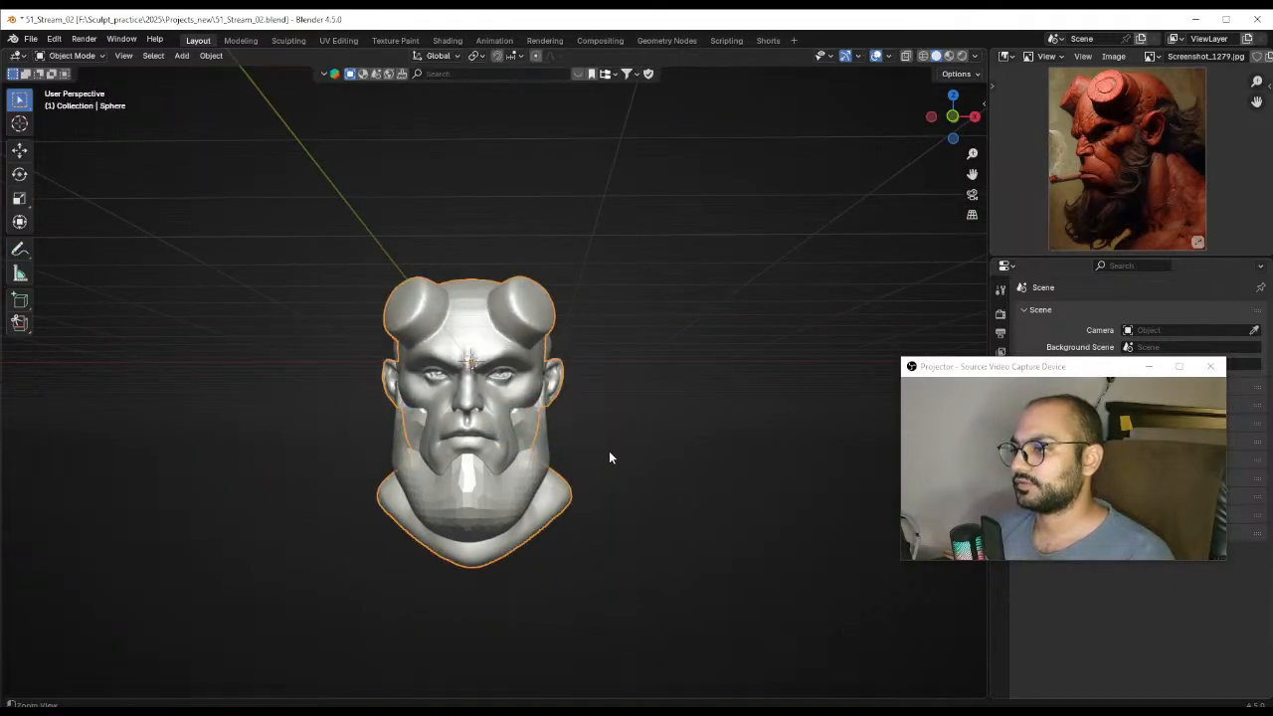
pyautogui.keyDown('ctrl'); pyautogui.moveTo(609, 450); pyautogui.dragTo(609, 408, button='middle'); pyautogui.keyUp('ctrl')
pyautogui.hotkey('shift', 'a')
pyautogui.moveTo(609, 403)
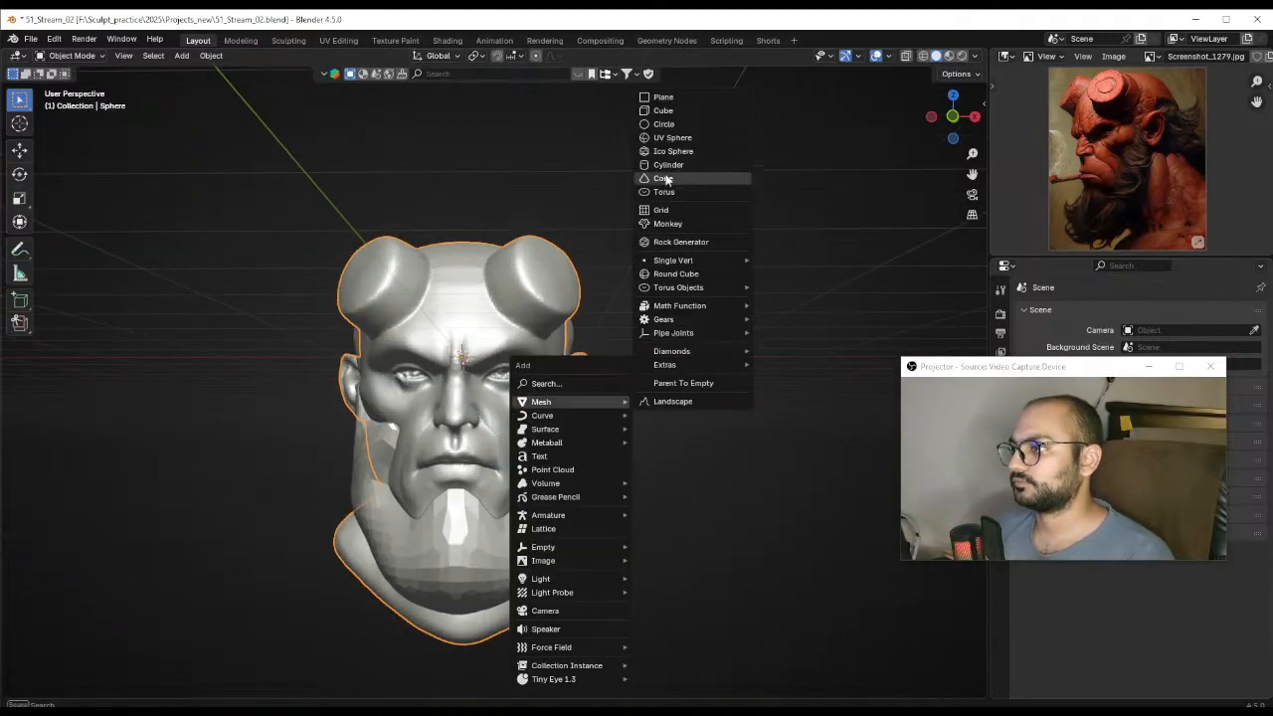
pyautogui.click(644, 137)
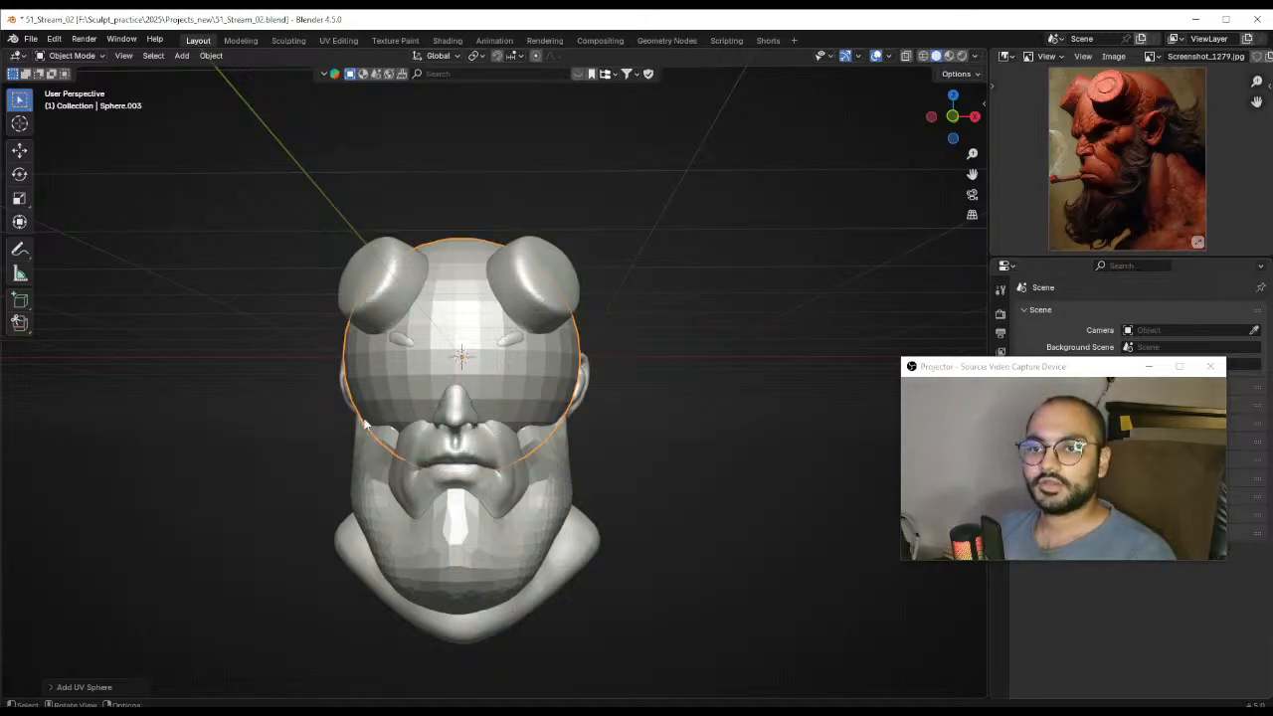
# Apply smooth shading to the new UV sphere
pyautogui.keyDown('ctrl'); pyautogui.moveTo(366, 422); pyautogui.dragTo(365, 389, button='middle'); pyautogui.keyUp('ctrl')
pyautogui.rightClick(419, 363)
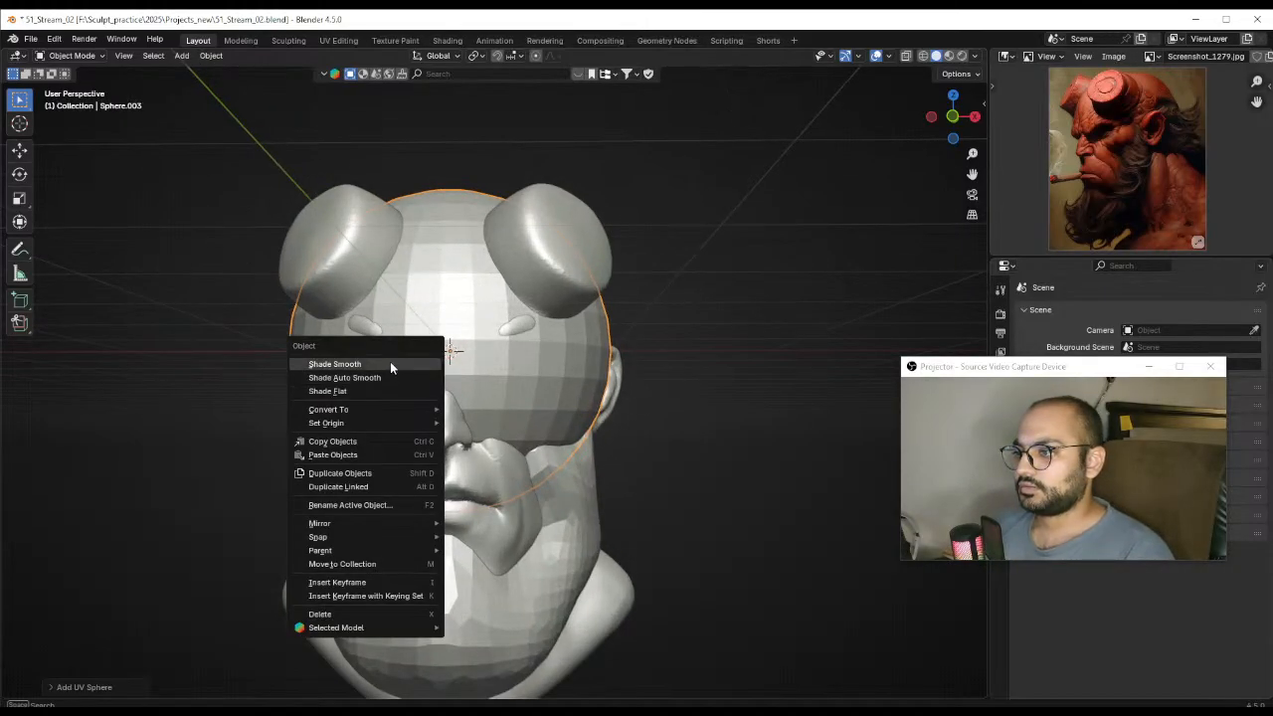
pyautogui.click(390, 364)
# In the front orthographic view, scale the sphere down to eyeball size and move it onto the character's right eye
pyautogui.press('KP_1')
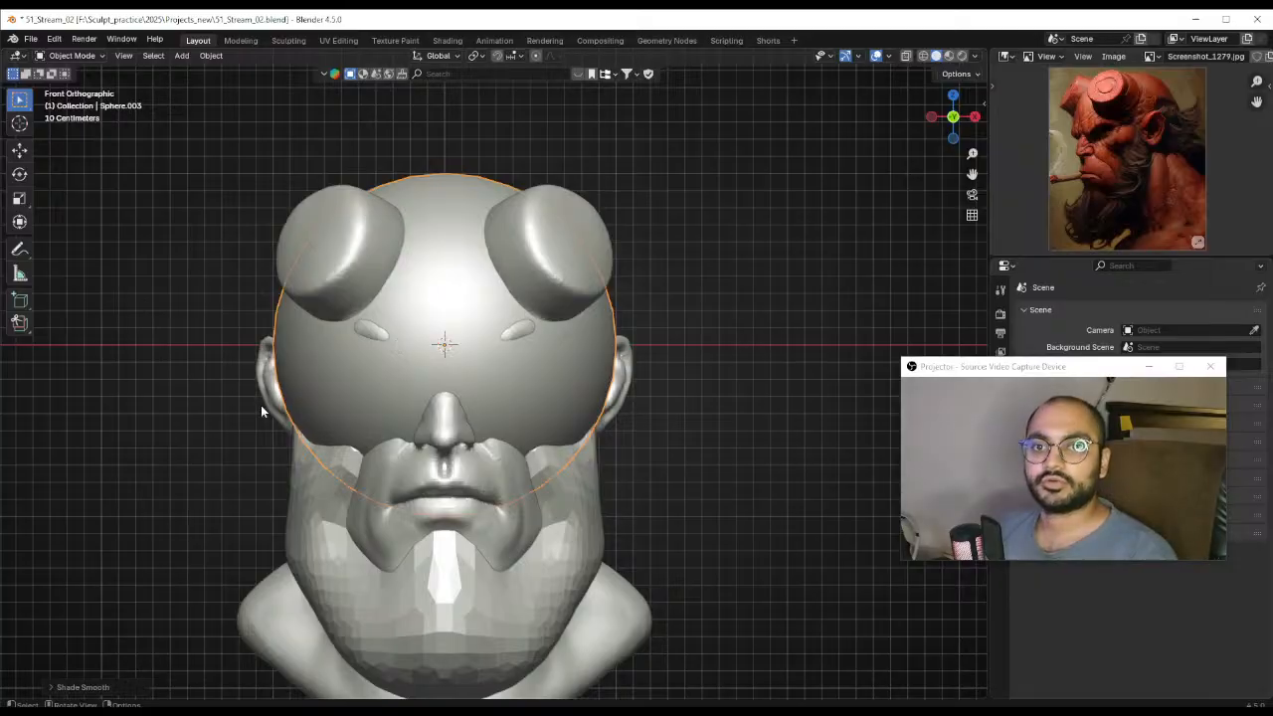
pyautogui.scroll(3, 407, 399)
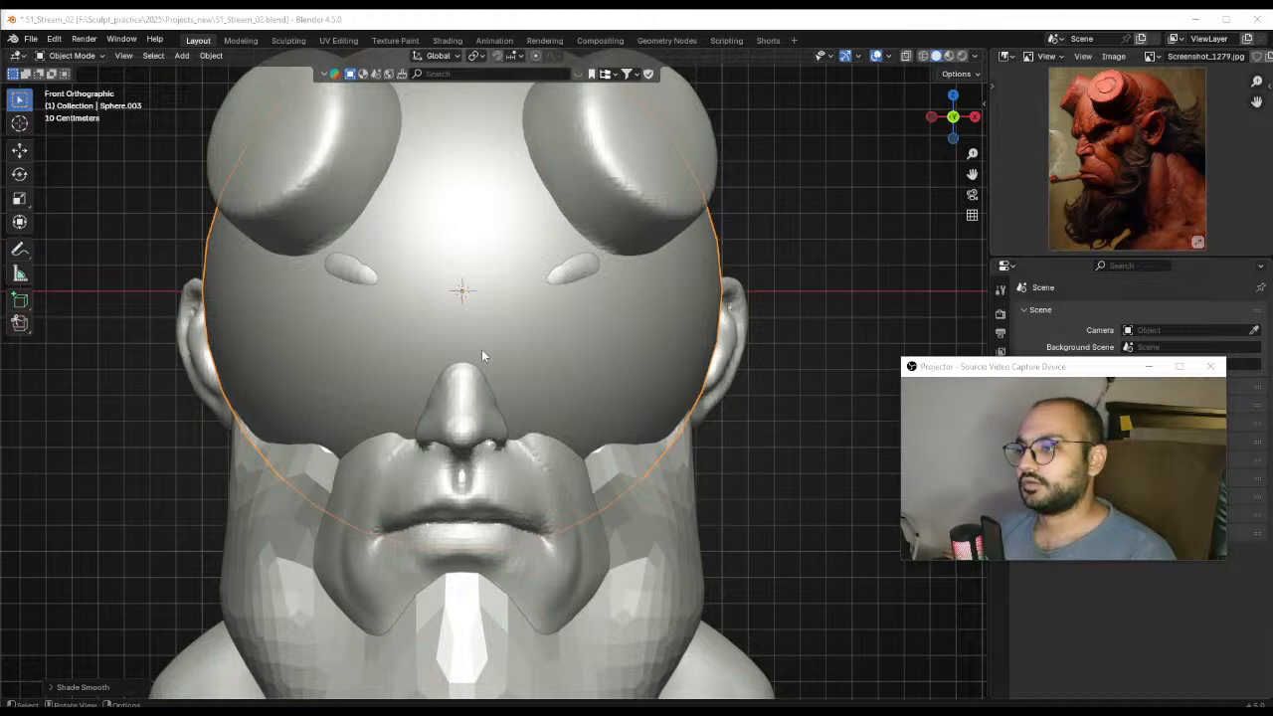
pyautogui.scroll(-2, 484, 356)
pyautogui.press('s')
pyautogui.click(516, 349)
pyautogui.press('g')
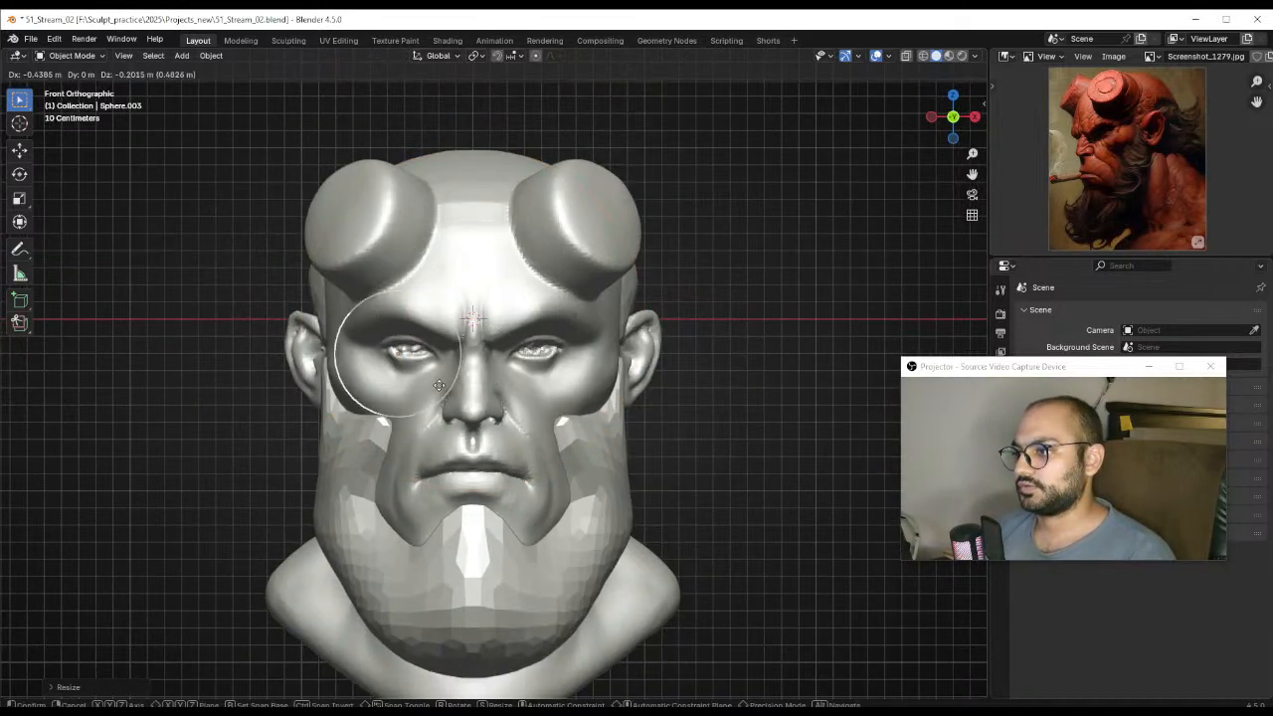
pyautogui.click(438, 386)
pyautogui.press('s')
pyautogui.click(424, 371)
pyautogui.press('g')
pyautogui.click(428, 360)
# Select the small eyeball sphere and, in the side view, move it forward into the eye socket
pyautogui.press('a')
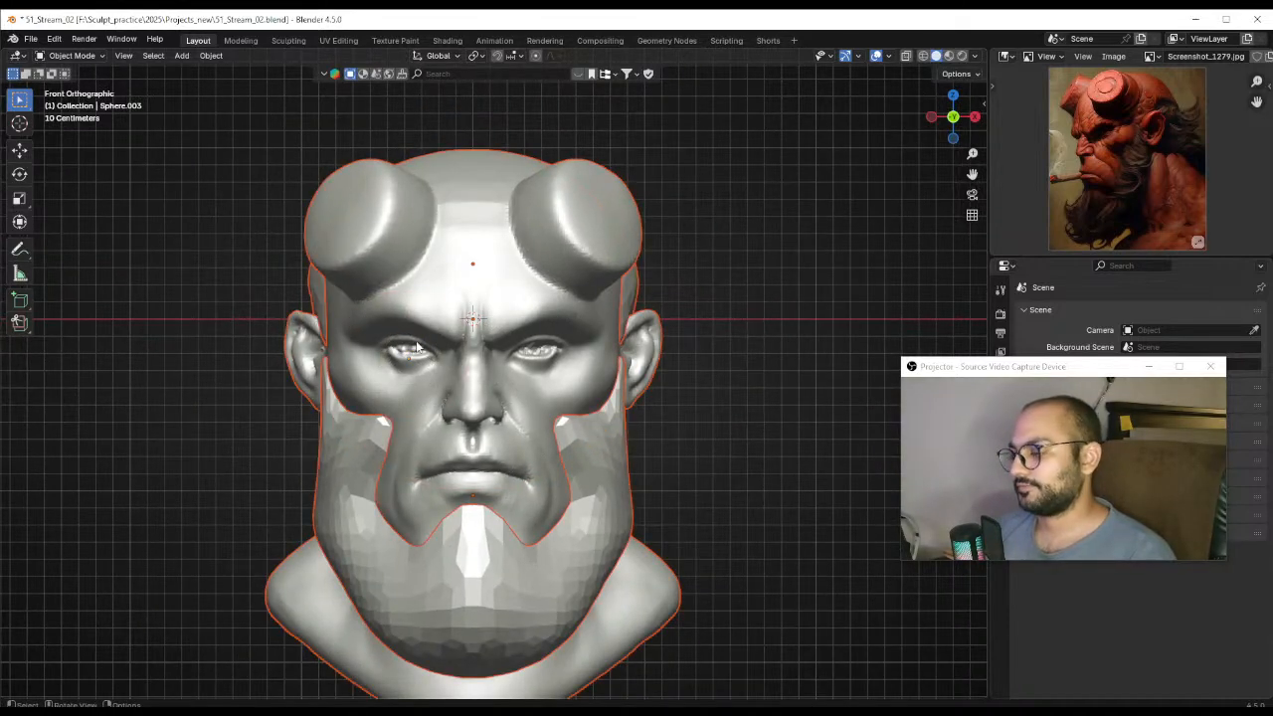
pyautogui.keyDown('ctrl'); pyautogui.moveTo(350, 302); pyautogui.dragTo(517, 470); pyautogui.keyUp('ctrl')
pyautogui.moveTo(472, 298); pyautogui.dragTo(560, 321)
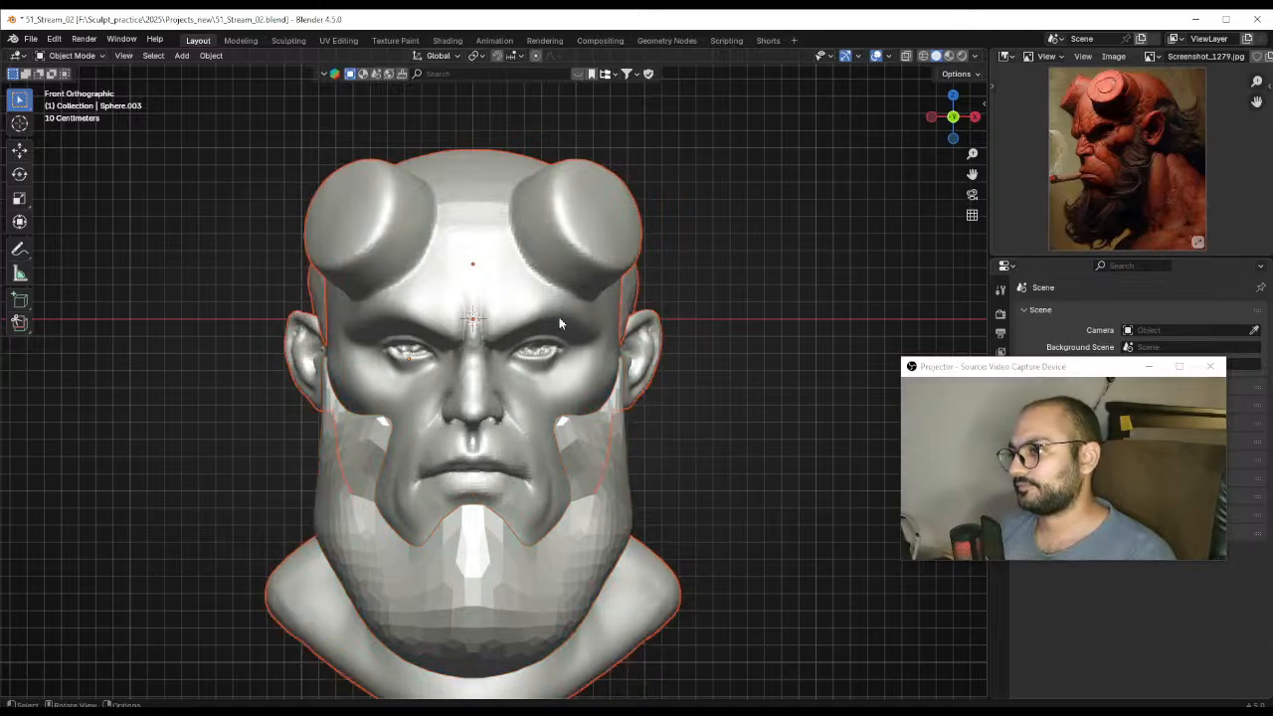
pyautogui.moveTo(365, 323); pyautogui.dragTo(484, 437)
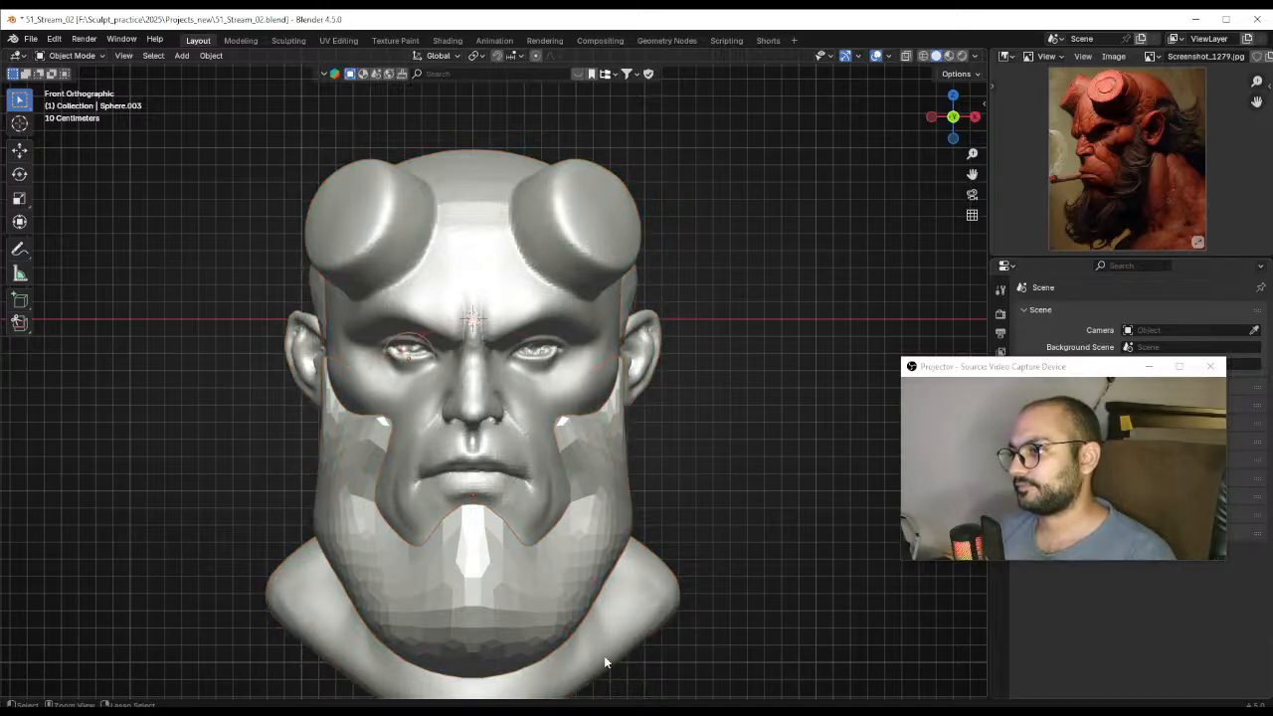
pyautogui.press('ctrl+KP_3')
pyautogui.scroll(7, 544, 438)
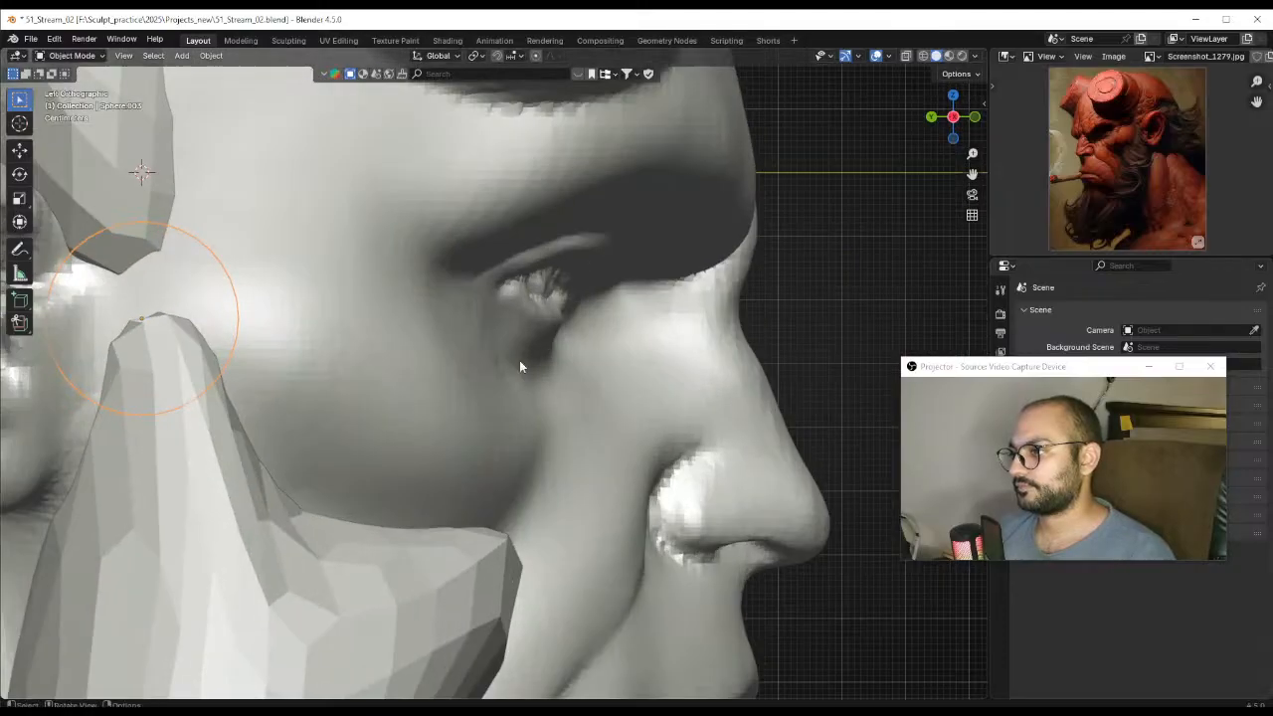
pyautogui.press('g')
pyautogui.click(825, 308)
pyautogui.moveTo(788, 303)
pyautogui.mouseDown(button='middle')
pyautogui.moveTo(611, 341)
pyautogui.moveTo(342, 325)
pyautogui.moveTo(334, 392)
pyautogui.moveTo(405, 388)
pyautogui.mouseUp(button='middle')
pyautogui.keyDown('ctrl'); pyautogui.moveTo(406, 388); pyautogui.dragTo(410, 335, button='middle'); pyautogui.keyUp('ctrl')
# Switch the head to Sculpt Mode and adjust the right eye area around the eyeball with the Grab brush
pyautogui.click(420, 396)
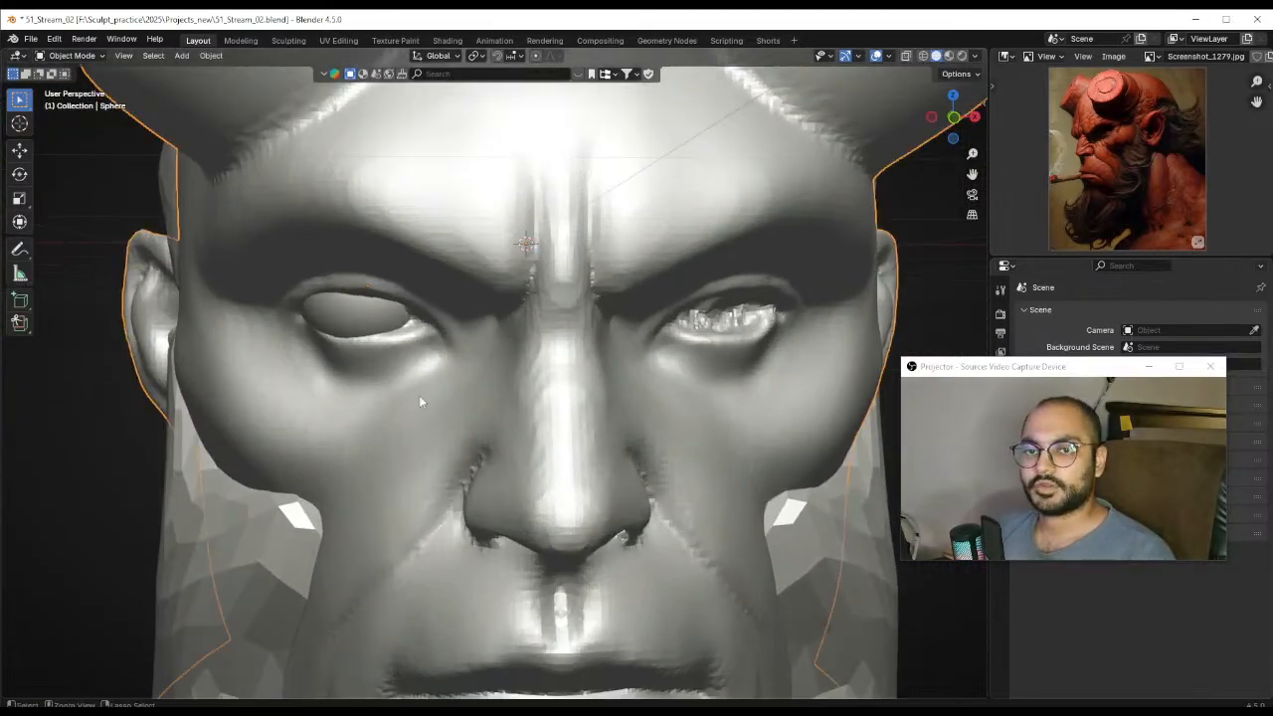
pyautogui.hotkey('ctrl', 'Tab')
pyautogui.moveTo(336, 395)
pyautogui.keyDown('shift'); pyautogui.mouseDown(button='middle')
pyautogui.moveTo(386, 392)
pyautogui.moveTo(392, 364)
pyautogui.moveTo(471, 424)
pyautogui.moveTo(465, 299)
pyautogui.moveTo(478, 349)
pyautogui.moveTo(564, 431)
pyautogui.moveTo(500, 393)
pyautogui.mouseUp(button='middle'); pyautogui.keyUp('shift')
pyautogui.press('g')
pyautogui.press('f')
pyautogui.click(434, 364)
# Return to Object Mode, select the eyeball sphere and move it along the X axis within the right eye socket
pyautogui.hotkey('ctrl', 'Tab')
pyautogui.click(426, 299)
pyautogui.click(436, 306)
pyautogui.press('g')
pyautogui.press('x')
pyautogui.click(483, 350)
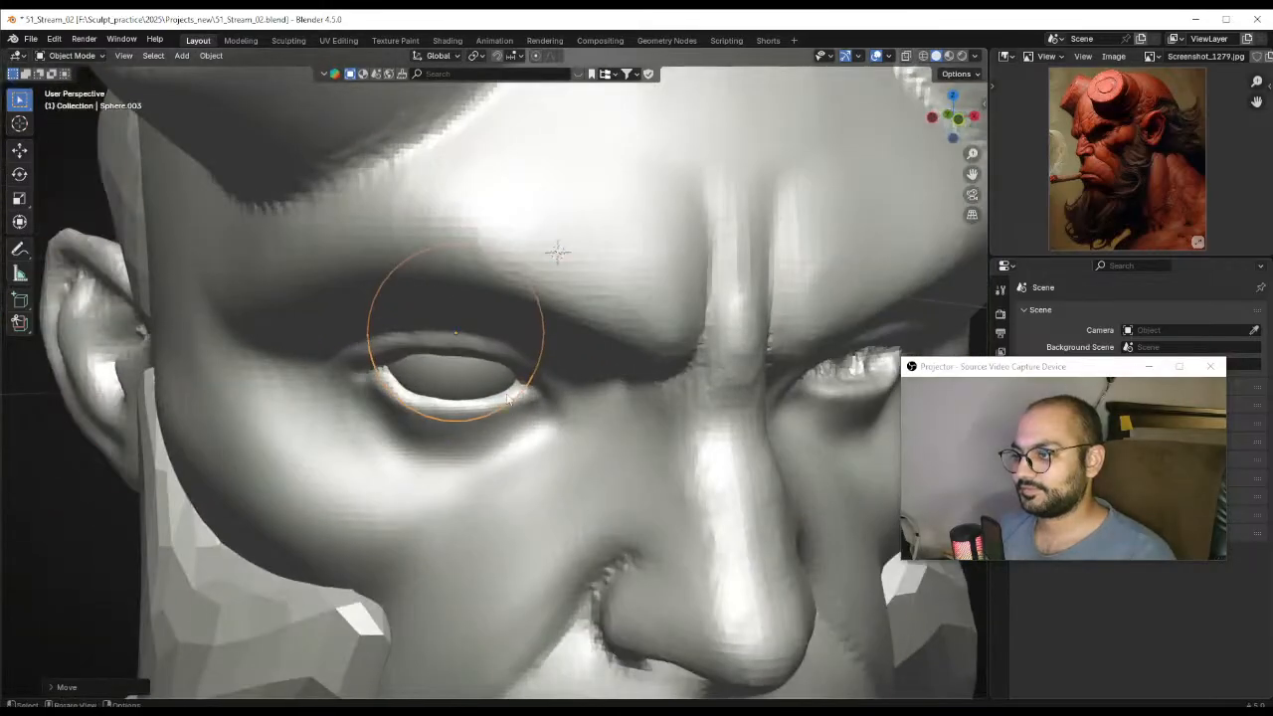
# Resume sculpting the head and shape the right eyelids around the eyeball with Grab strokes
pyautogui.click(498, 370)
pyautogui.hotkey('ctrl', 'Tab')
pyautogui.click(486, 417)
pyautogui.press('f')
pyautogui.click(483, 429)
pyautogui.moveTo(480, 435)
pyautogui.mouseDown(button='middle')
pyautogui.moveTo(431, 425)
pyautogui.moveTo(473, 328)
pyautogui.moveTo(464, 348)
pyautogui.moveTo(421, 335)
pyautogui.moveTo(540, 369)
pyautogui.moveTo(597, 412)
pyautogui.moveTo(534, 360)
pyautogui.mouseUp(button='middle')
pyautogui.moveTo(444, 341); pyautogui.dragTo(480, 387, button='middle')
pyautogui.press('f')
pyautogui.click(487, 387)
pyautogui.moveTo(462, 382)
pyautogui.mouseDown()
pyautogui.moveTo(453, 376)
pyautogui.moveTo(453, 389)
pyautogui.mouseUp()
# Fine-tune the right eye opening against the eyeball, resizing the Grab brush for the different areas
pyautogui.moveTo(459, 386); pyautogui.dragTo(467, 385, button='middle')
pyautogui.press('f')
pyautogui.click(531, 384)
pyautogui.moveTo(463, 372); pyautogui.dragTo(463, 378)
pyautogui.moveTo(448, 382); pyautogui.dragTo(484, 388, button='middle')
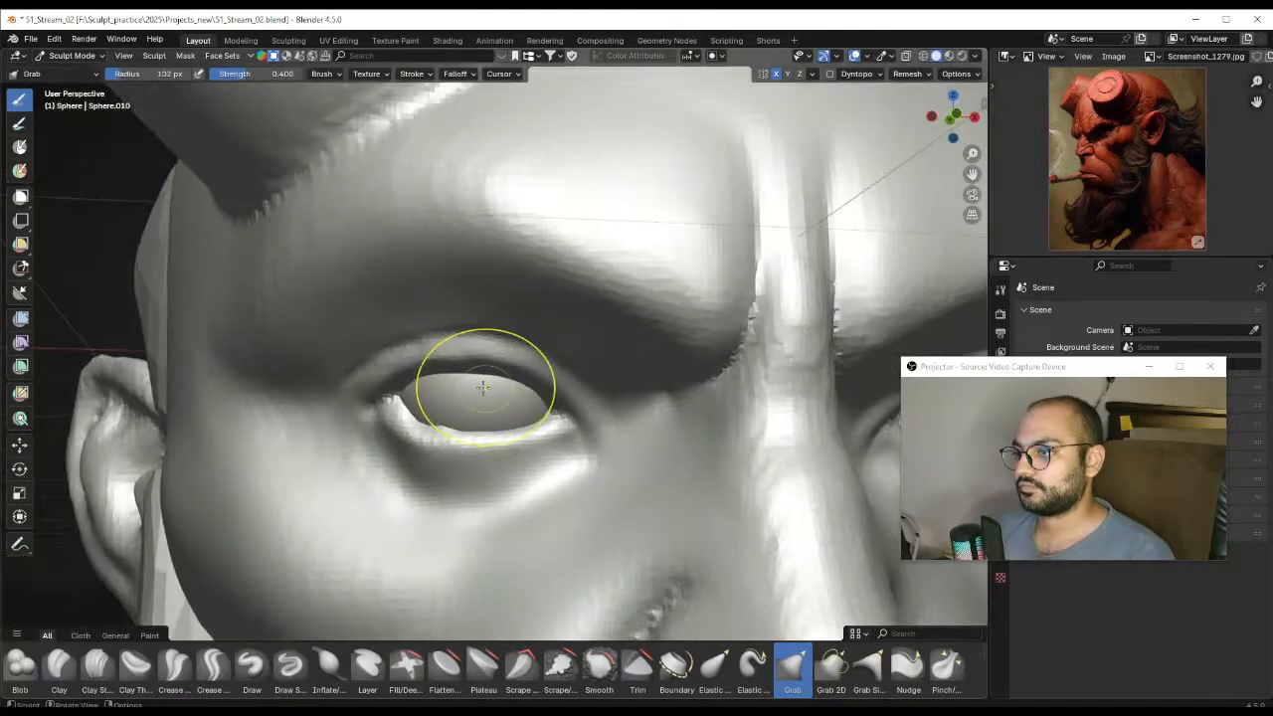
pyautogui.scroll(-8, 484, 390)
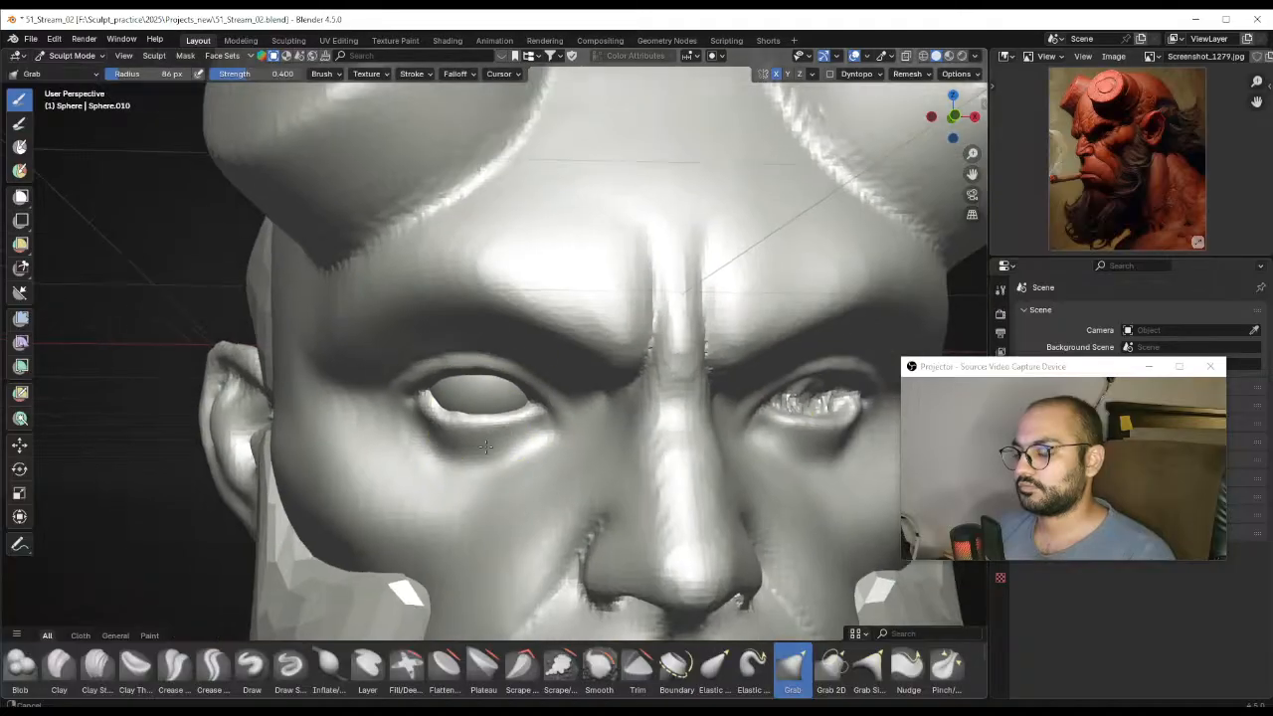
pyautogui.press('f')
pyautogui.click(548, 437)
pyautogui.moveTo(548, 437)
pyautogui.mouseDown(button='middle')
pyautogui.moveTo(565, 435)
pyautogui.moveTo(553, 431)
pyautogui.mouseUp(button='middle')
# In Object Mode, select the eyeball sphere and add a Mirror modifier with the head mesh as the mirror object
pyautogui.hotkey('ctrl', 'Tab')
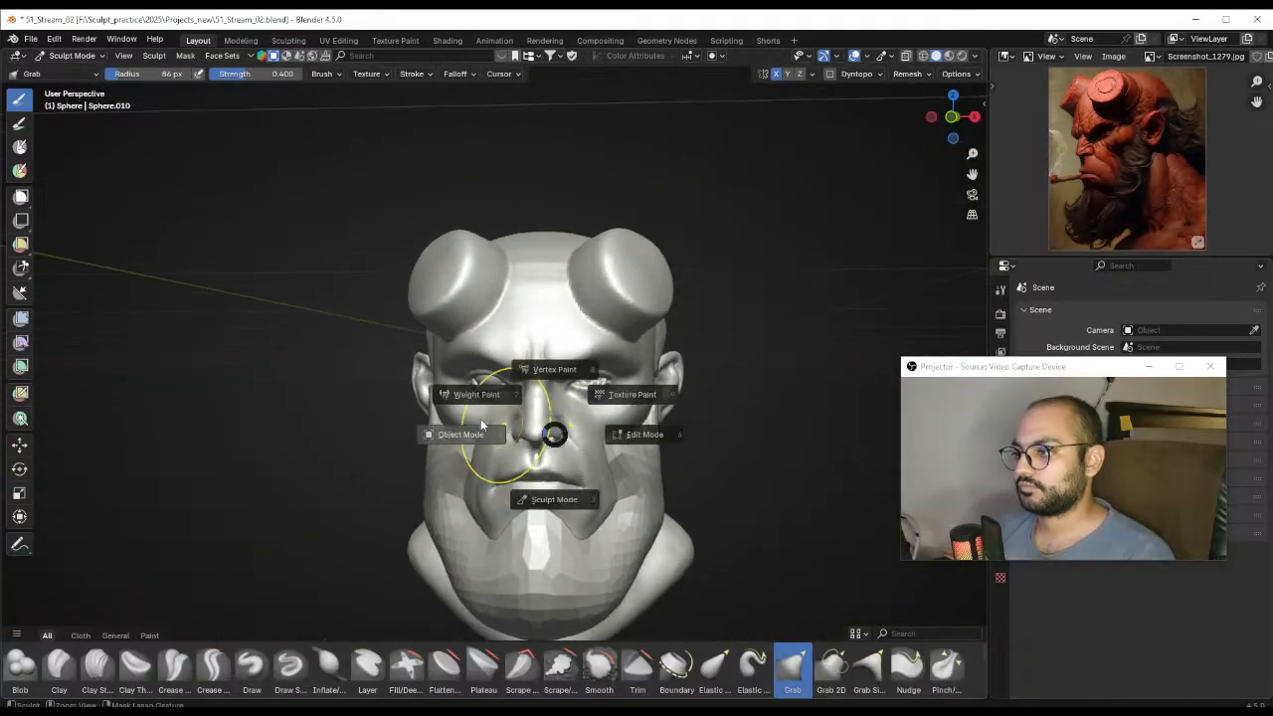
pyautogui.click(479, 428)
pyautogui.click(496, 383)
pyautogui.moveTo(1010, 367); pyautogui.dragTo(1083, 478)
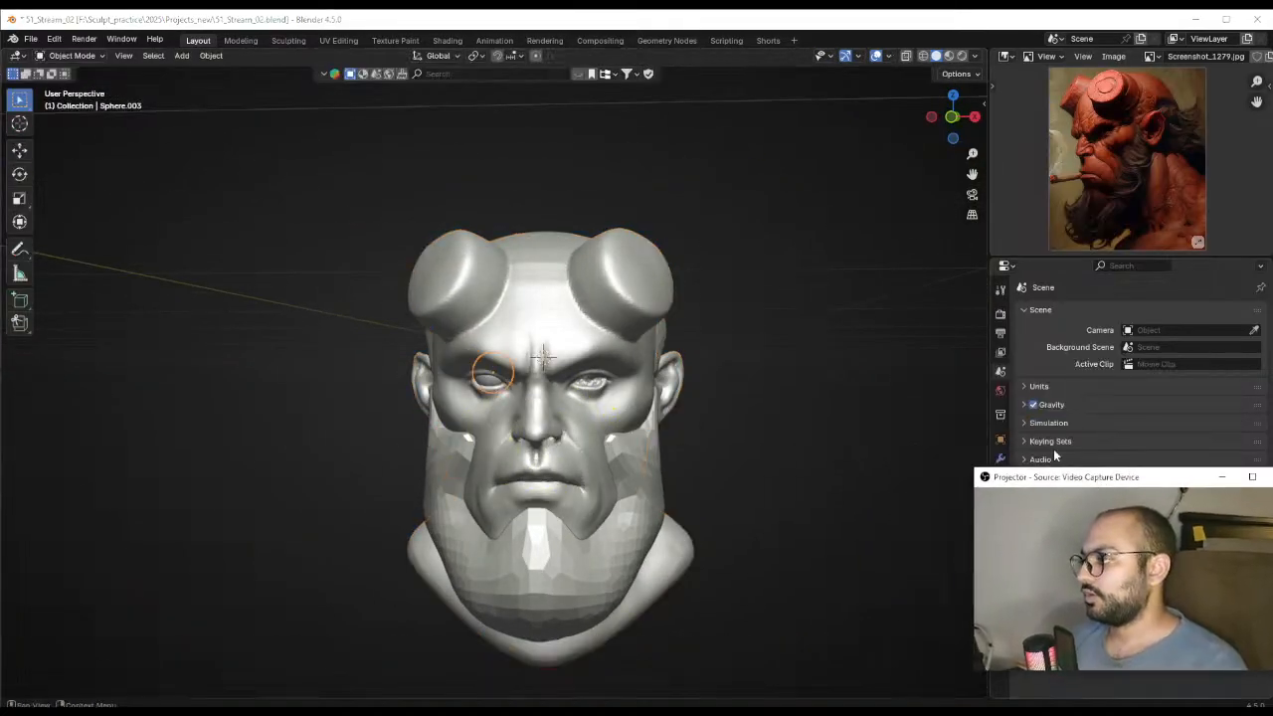
pyautogui.click(1001, 458)
pyautogui.click(1063, 314)
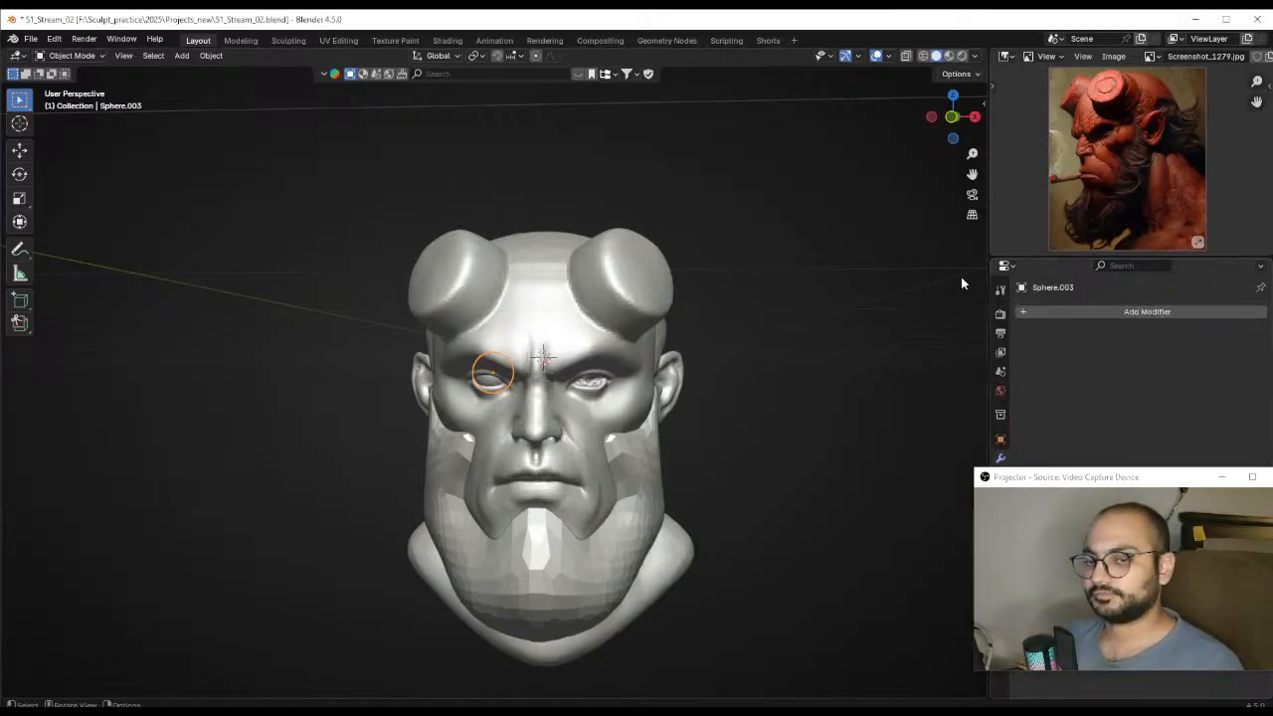
pyautogui.click(1044, 312)
pyautogui.click(999, 311)
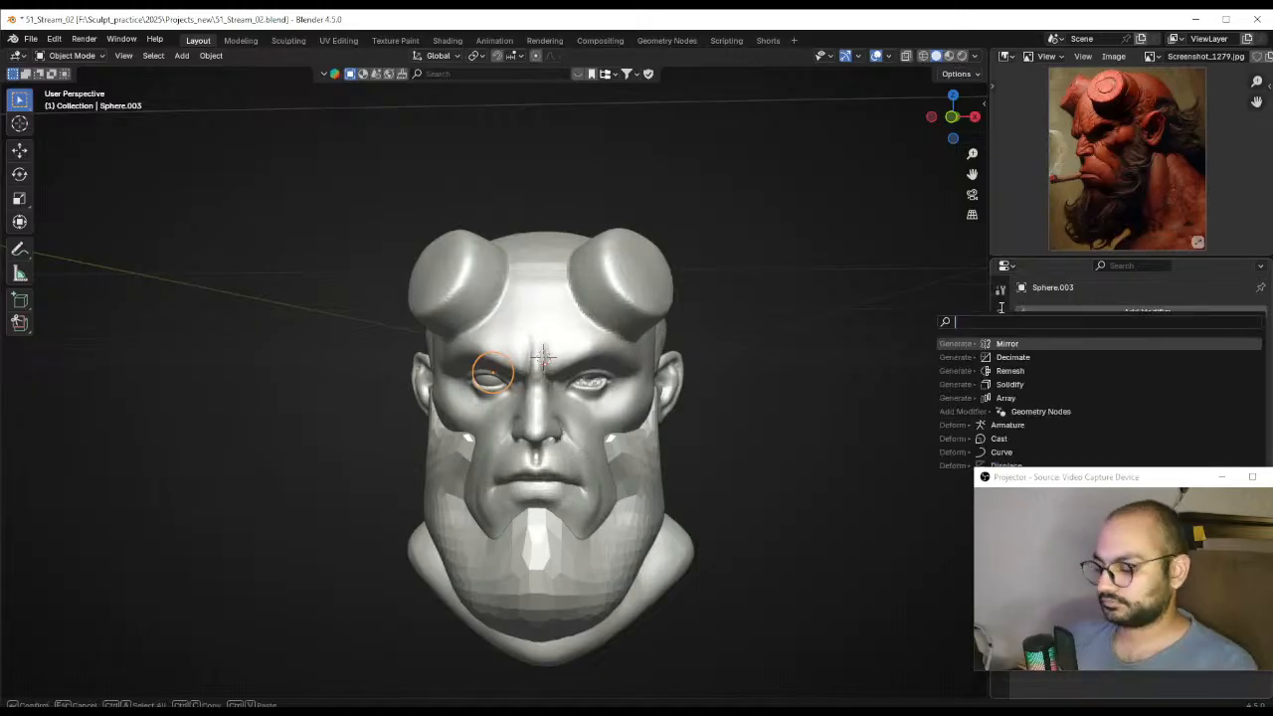
pyautogui.click(1008, 343)
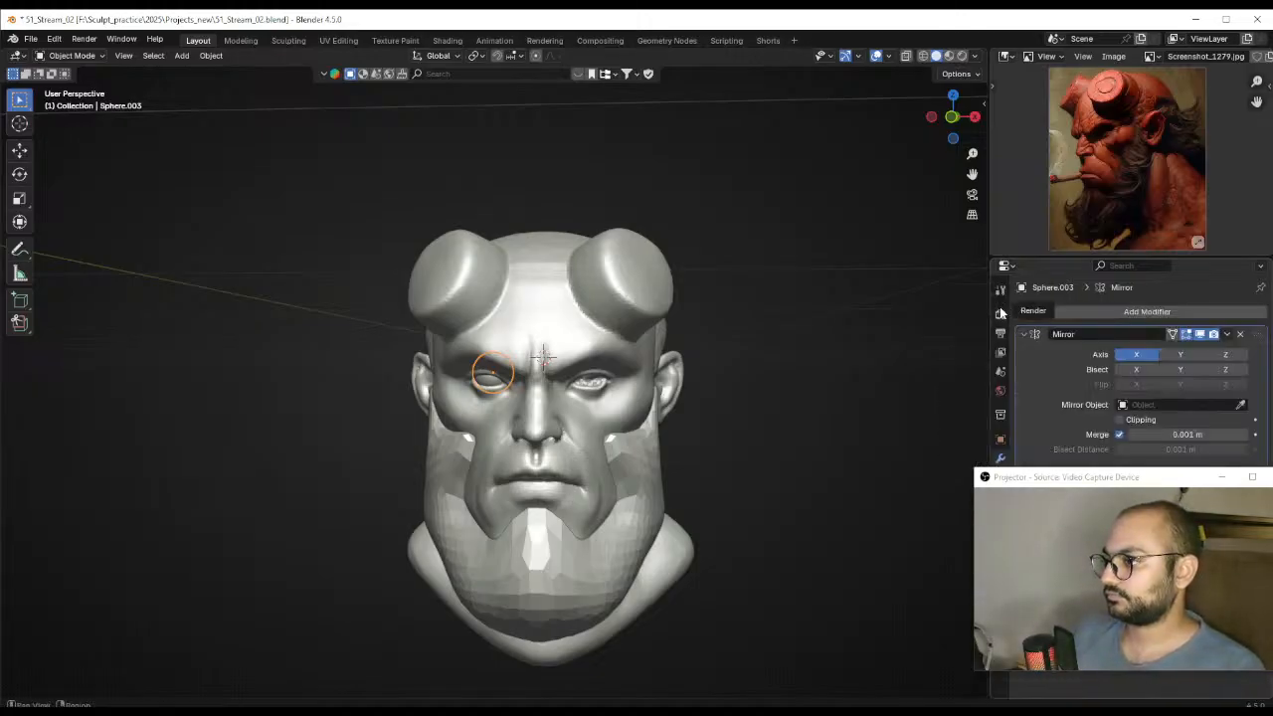
pyautogui.click(548, 306)
# Select the head, return to Sculpt Mode and adjust the right lower eyelid rim with a small Grab brush
pyautogui.moveTo(713, 353)
pyautogui.mouseDown(button='middle')
pyautogui.moveTo(681, 369)
pyautogui.moveTo(604, 261)
pyautogui.moveTo(554, 271)
pyautogui.moveTo(585, 382)
pyautogui.moveTo(657, 344)
pyautogui.moveTo(562, 416)
pyautogui.mouseUp(button='middle')
pyautogui.moveTo(533, 319); pyautogui.dragTo(531, 461, button='middle')
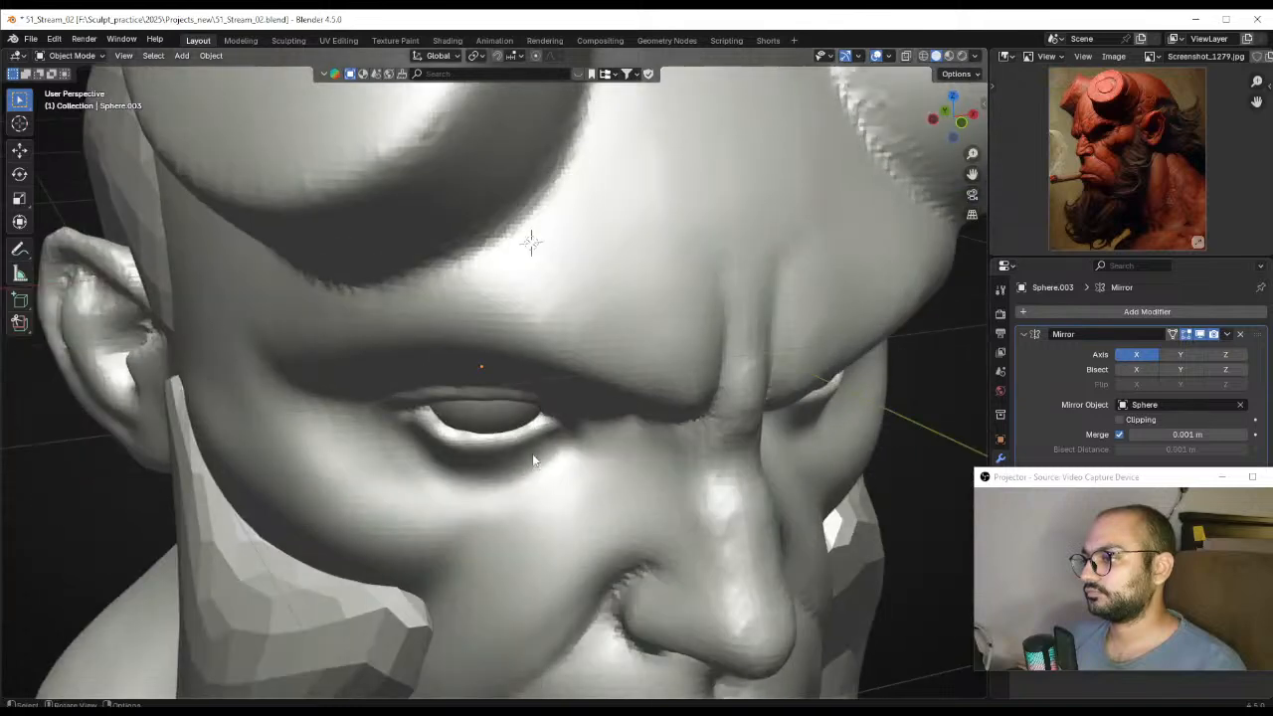
pyautogui.click(531, 460)
pyautogui.hotkey('ctrl', 'Tab')
pyautogui.scroll(3, 506, 514)
pyautogui.moveTo(506, 514)
pyautogui.mouseDown(button='middle')
pyautogui.moveTo(505, 462)
pyautogui.moveTo(497, 478)
pyautogui.moveTo(478, 472)
pyautogui.mouseUp(button='middle')
pyautogui.press('f')
pyautogui.click(509, 470)
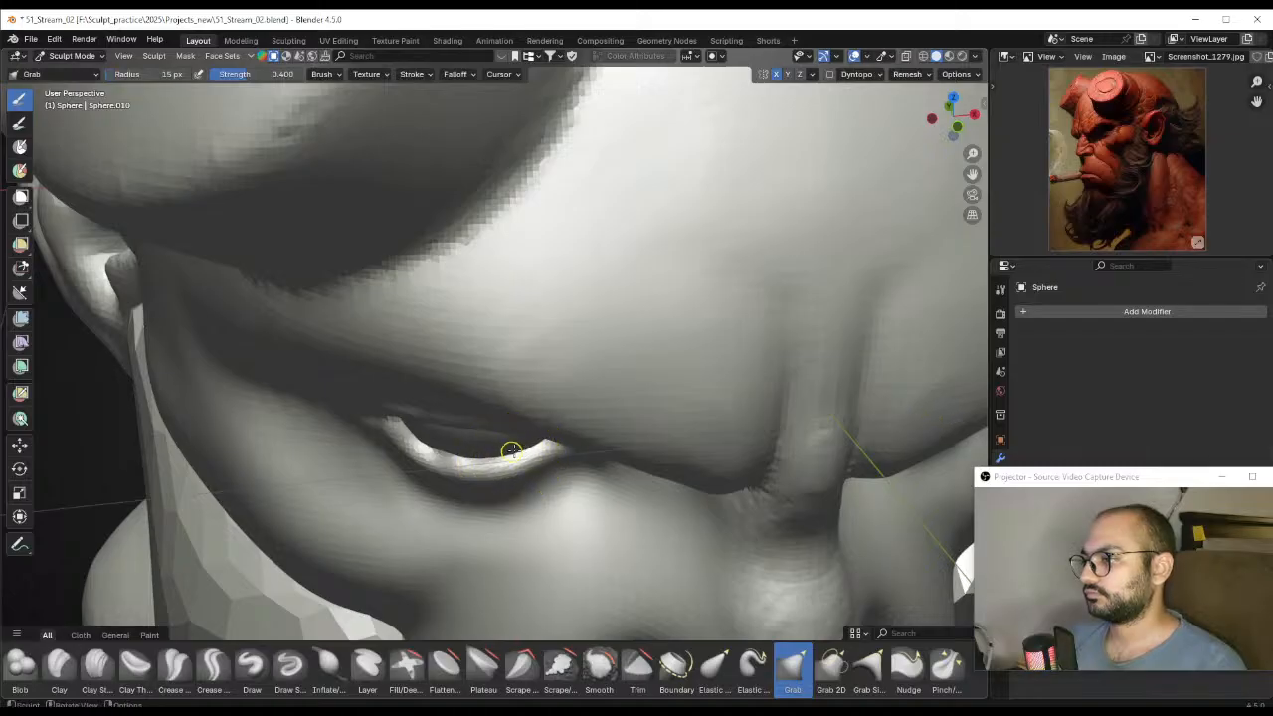
pyautogui.moveTo(430, 435); pyautogui.dragTo(483, 426, button='middle')
# Define the rim of the right lower eyelid with the Draw Sharp brush
pyautogui.click(289, 667)
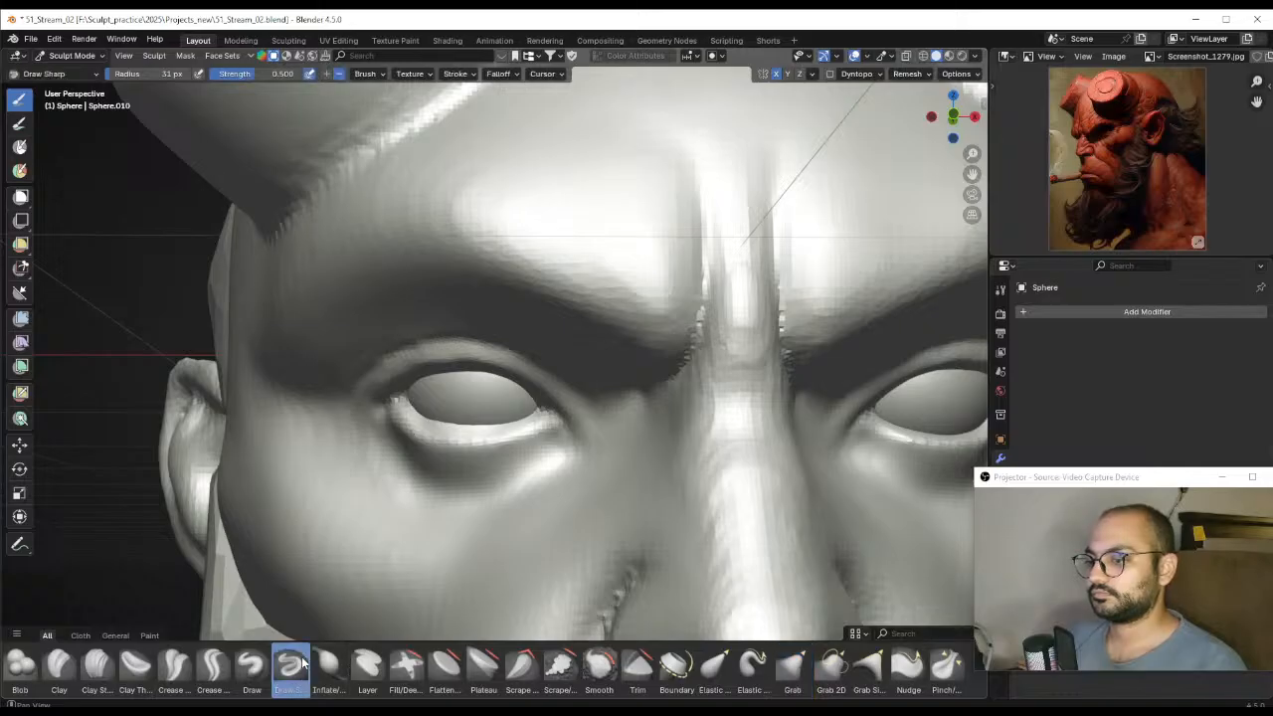
pyautogui.scroll(4, 473, 505)
pyautogui.moveTo(473, 505); pyautogui.dragTo(514, 473, button='middle')
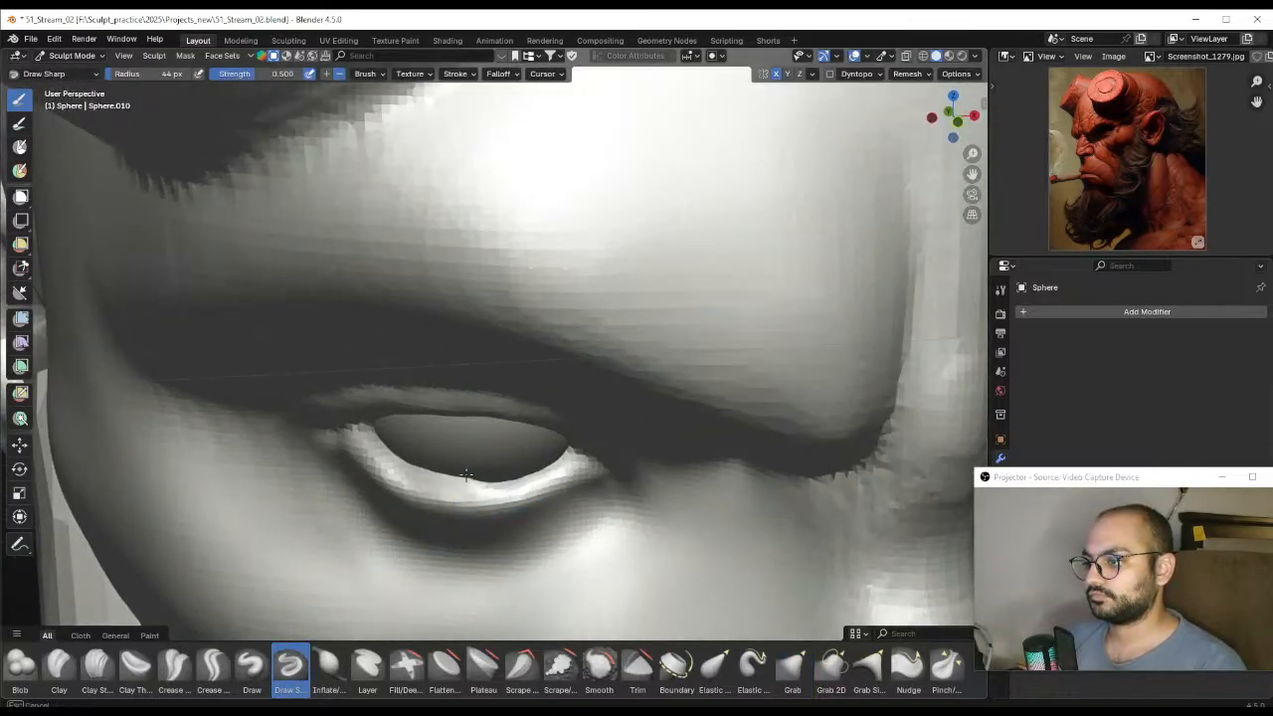
pyautogui.moveTo(432, 473); pyautogui.dragTo(464, 493, button='middle')
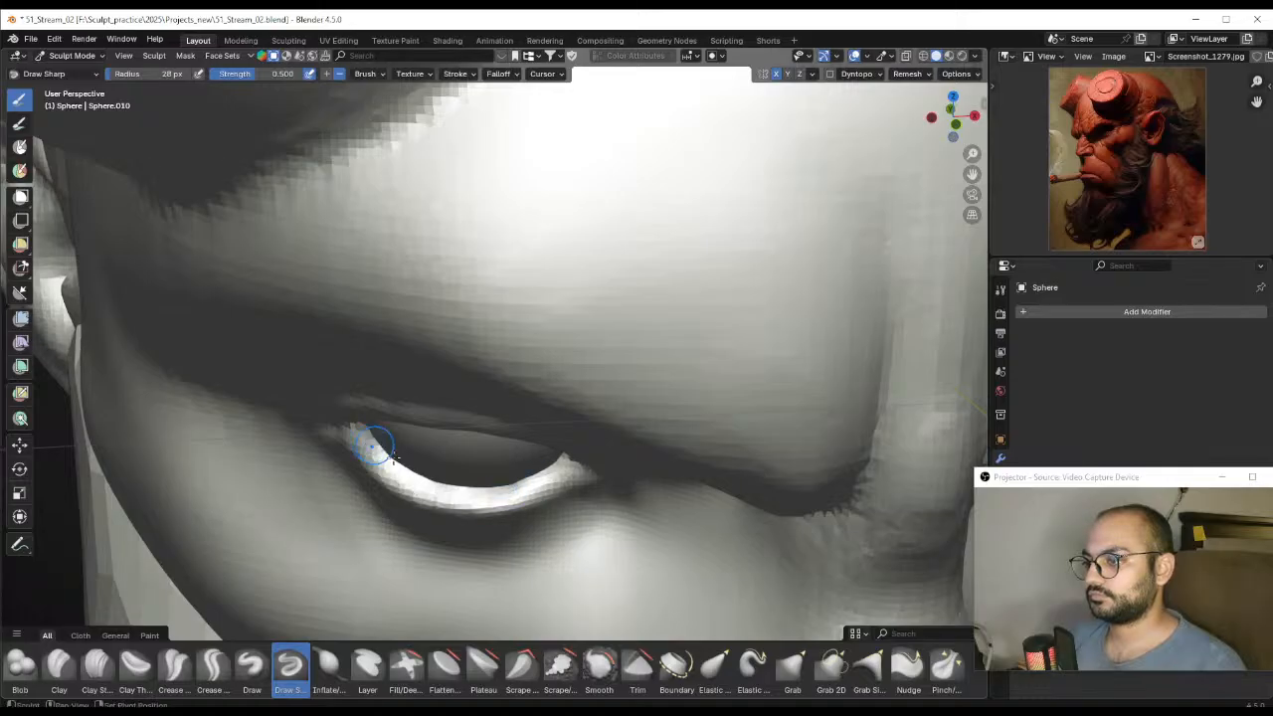
# In the front view, reshape the inner corner of the right eye with the Grab brush
pyautogui.moveTo(572, 482)
pyautogui.mouseDown(button='middle')
pyautogui.moveTo(520, 415)
pyautogui.moveTo(520, 491)
pyautogui.moveTo(485, 413)
pyautogui.moveTo(567, 420)
pyautogui.moveTo(567, 406)
pyautogui.moveTo(527, 419)
pyautogui.mouseUp(button='middle')
pyautogui.press('KP_1')
pyautogui.press('g')
pyautogui.press('f')
pyautogui.click(513, 430)
pyautogui.press('f')
pyautogui.click(509, 458)
pyautogui.press('f')
pyautogui.click(518, 426)
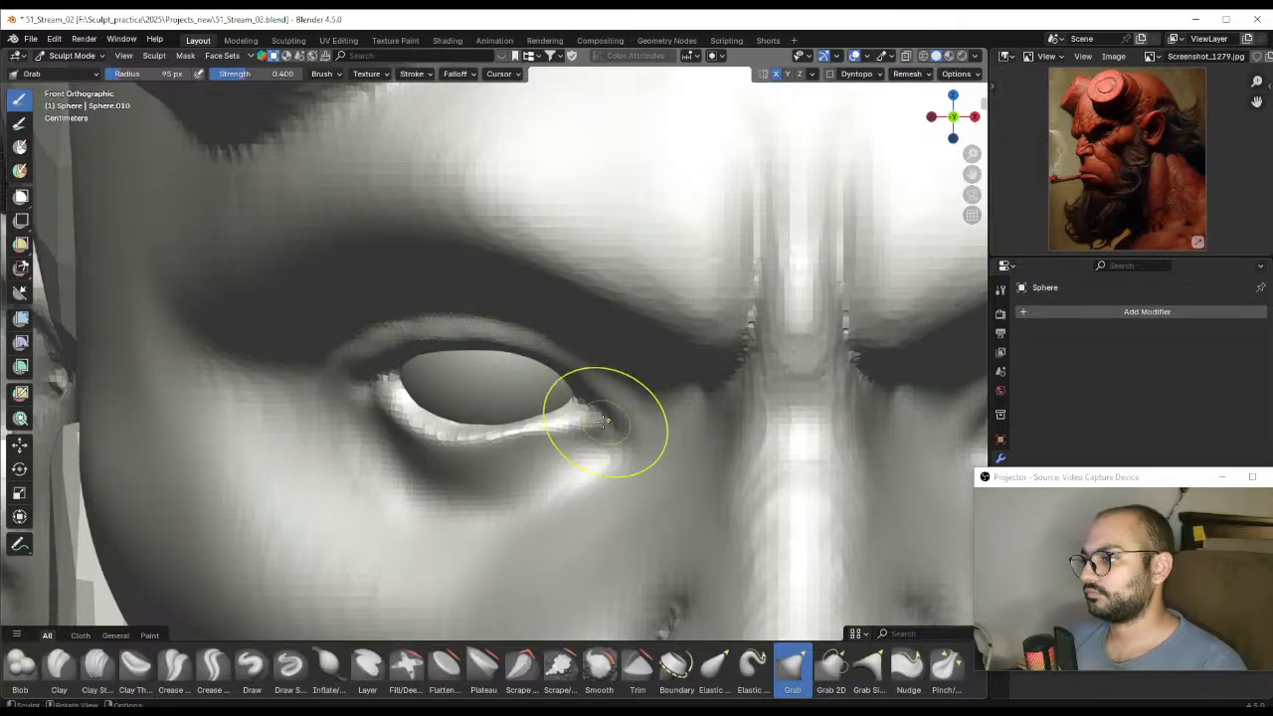
pyautogui.moveTo(566, 410); pyautogui.dragTo(570, 406)
# Grab and shift the forms just beneath the inner corner of the right eye, resizing the brush between strokes
pyautogui.moveTo(570, 409); pyautogui.dragTo(617, 439, button='middle')
pyautogui.press('f')
pyautogui.click(589, 463)
pyautogui.moveTo(584, 460); pyautogui.dragTo(581, 446)
pyautogui.press('f')
pyautogui.click(614, 479)
pyautogui.moveTo(570, 488)
pyautogui.mouseDown(button='middle')
pyautogui.moveTo(538, 466)
pyautogui.moveTo(605, 483)
pyautogui.mouseUp(button='middle')
pyautogui.press('f')
pyautogui.click(591, 466)
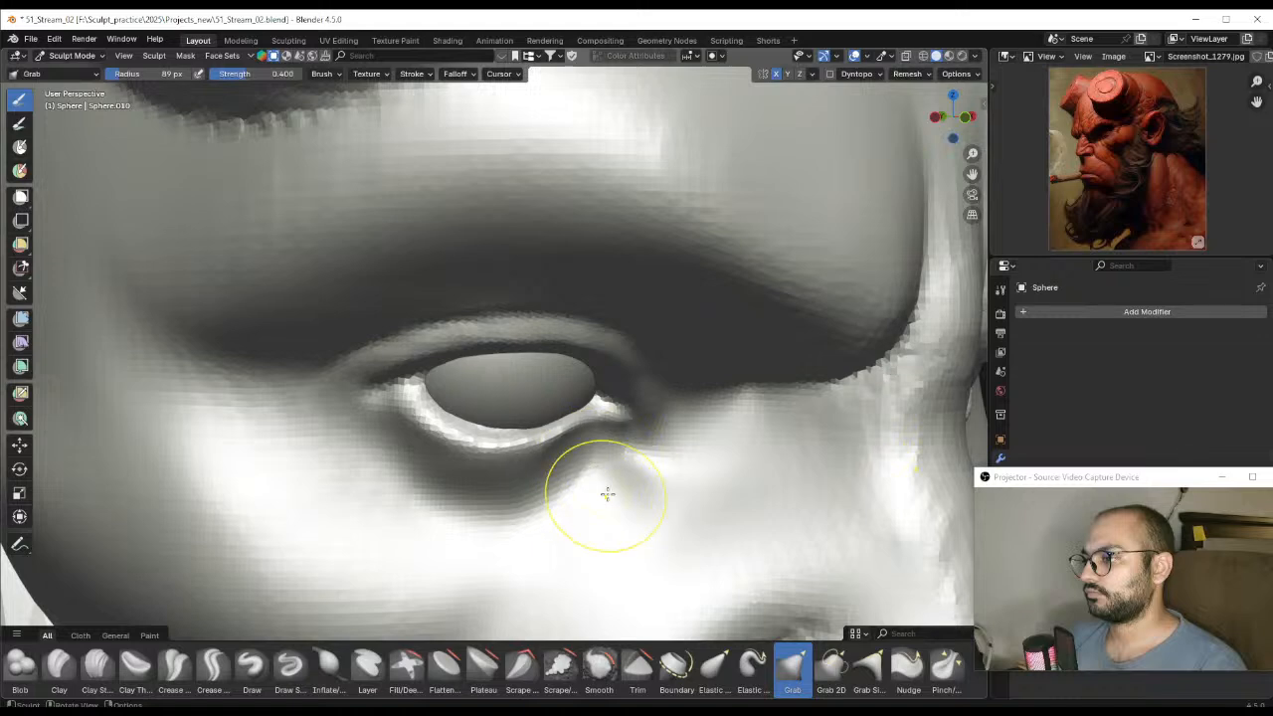
pyautogui.moveTo(625, 486); pyautogui.dragTo(587, 497)
# Adjust the outer corner of the right eye with short Grab strokes using a smaller brush
pyautogui.moveTo(587, 500)
pyautogui.mouseDown(button='middle')
pyautogui.moveTo(498, 516)
pyautogui.moveTo(559, 481)
pyautogui.moveTo(570, 498)
pyautogui.moveTo(579, 483)
pyautogui.mouseUp(button='middle')
pyautogui.press('f')
pyautogui.click(563, 473)
pyautogui.moveTo(518, 449)
pyautogui.mouseDown(button='middle')
pyautogui.moveTo(506, 364)
pyautogui.moveTo(508, 384)
pyautogui.mouseUp(button='middle')
pyautogui.press('f')
pyautogui.click(495, 383)
pyautogui.moveTo(426, 386); pyautogui.dragTo(431, 388)
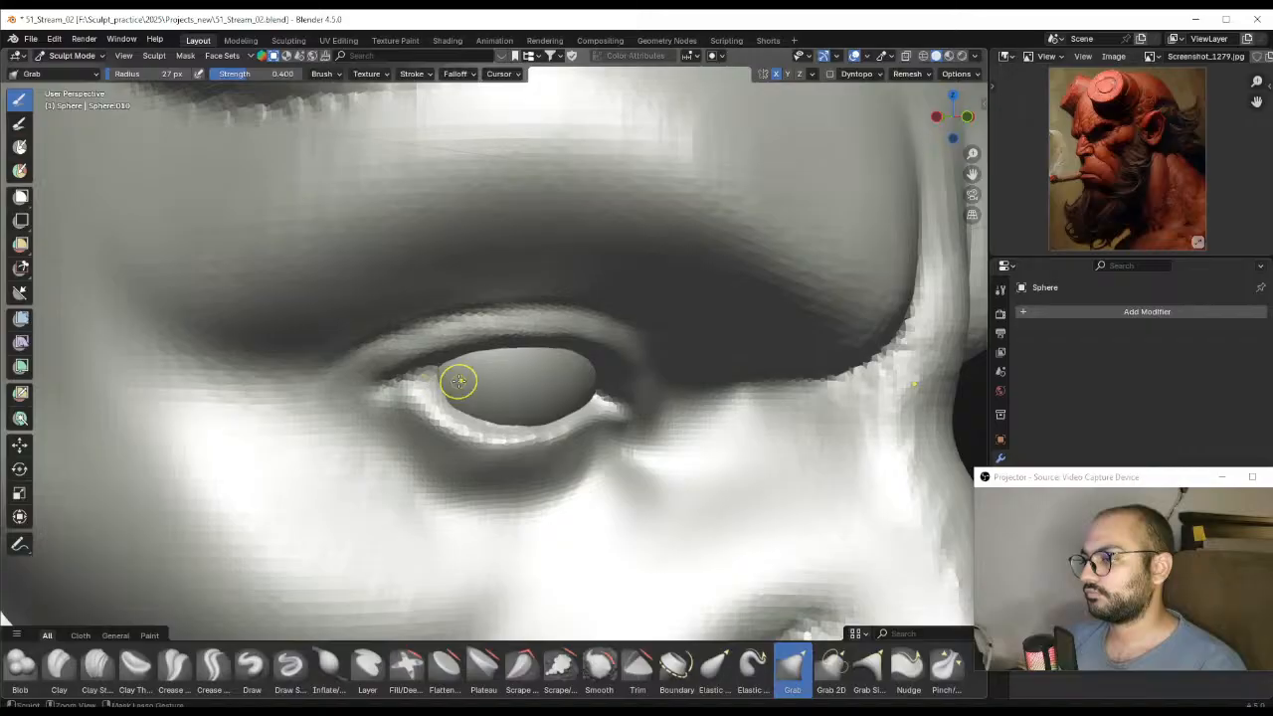
pyautogui.moveTo(458, 381); pyautogui.dragTo(386, 386, button='middle')
pyautogui.press('f')
pyautogui.press('f')
pyautogui.click(420, 384)
pyautogui.moveTo(417, 377); pyautogui.dragTo(416, 373)
pyautogui.moveTo(443, 384); pyautogui.dragTo(428, 389, button='middle')
pyautogui.moveTo(426, 392); pyautogui.dragTo(423, 388)
# Shape the lower eyelid's curve around the right eyeball from below with a larger Grab brush
pyautogui.moveTo(430, 394); pyautogui.dragTo(489, 350, button='middle')
pyautogui.press('f')
pyautogui.click(486, 410)
pyautogui.moveTo(488, 417)
pyautogui.mouseDown(button='middle')
pyautogui.moveTo(444, 353)
pyautogui.moveTo(438, 405)
pyautogui.mouseUp(button='middle')
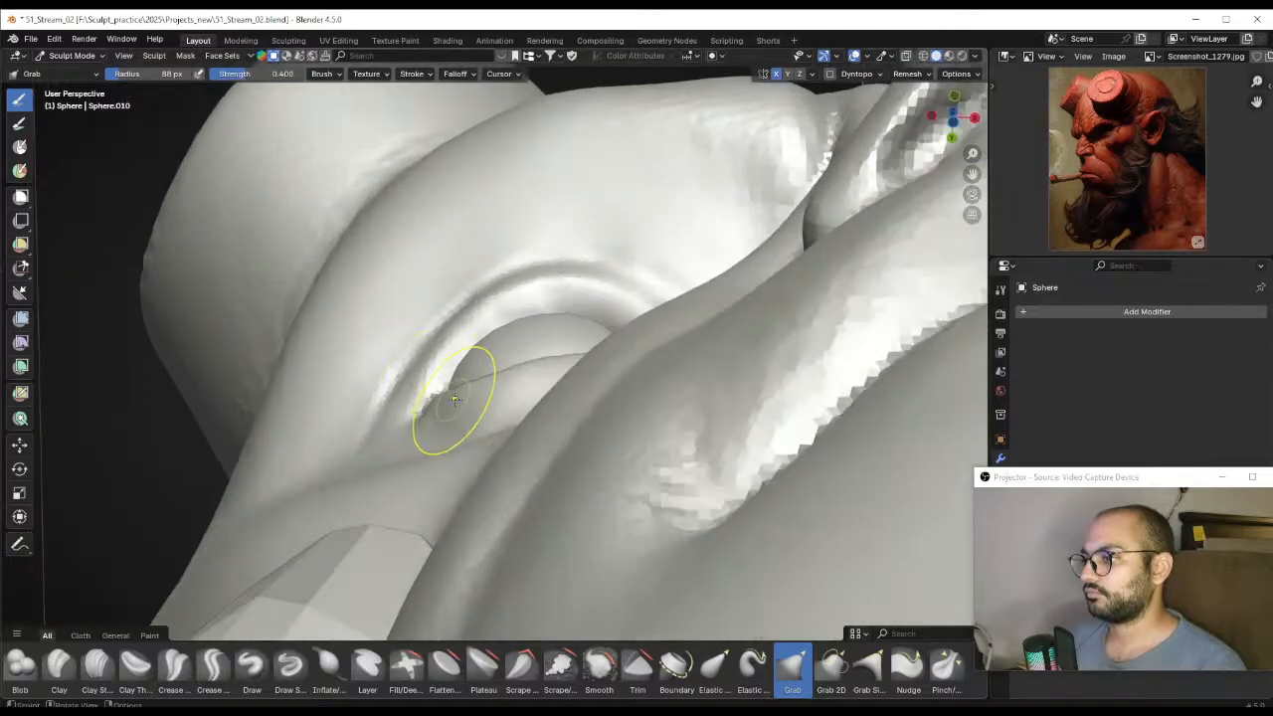
pyautogui.moveTo(509, 377); pyautogui.dragTo(530, 499, button='middle')
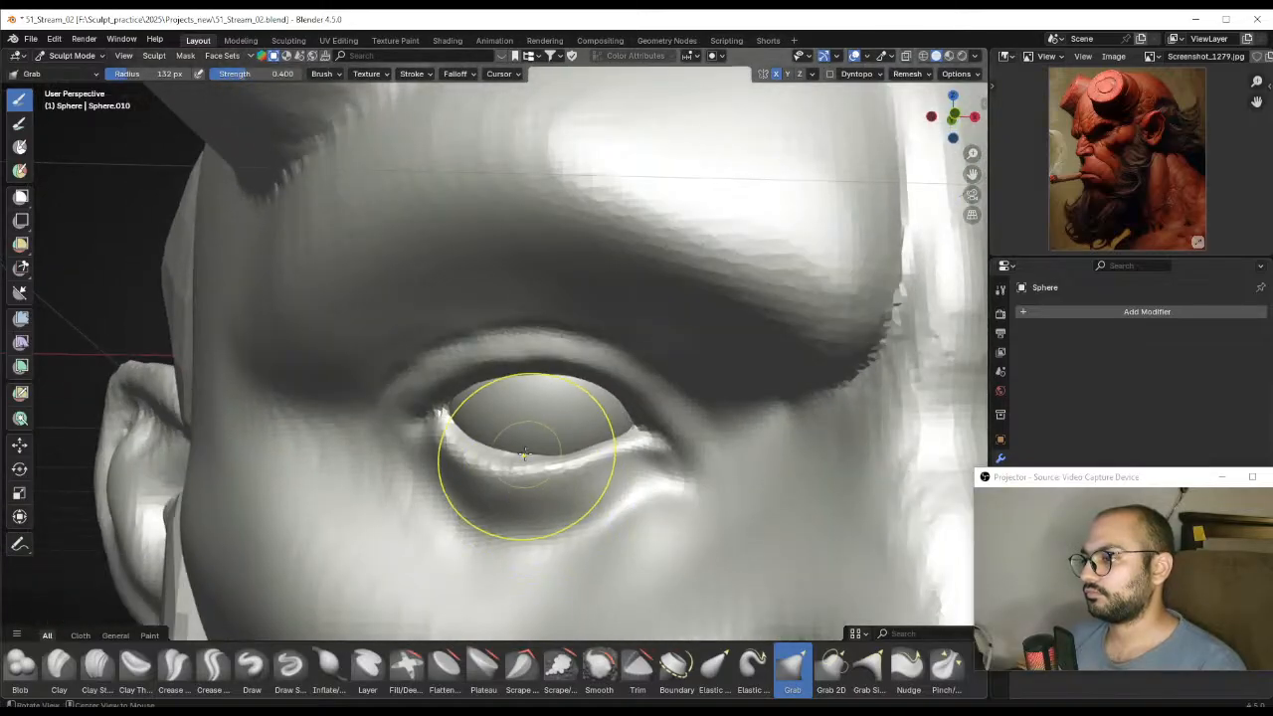
pyautogui.moveTo(525, 453)
pyautogui.mouseDown(button='middle')
pyautogui.moveTo(490, 480)
pyautogui.moveTo(520, 428)
pyautogui.moveTo(535, 543)
pyautogui.mouseUp(button='middle')
pyautogui.moveTo(497, 412); pyautogui.dragTo(514, 427, button='middle')
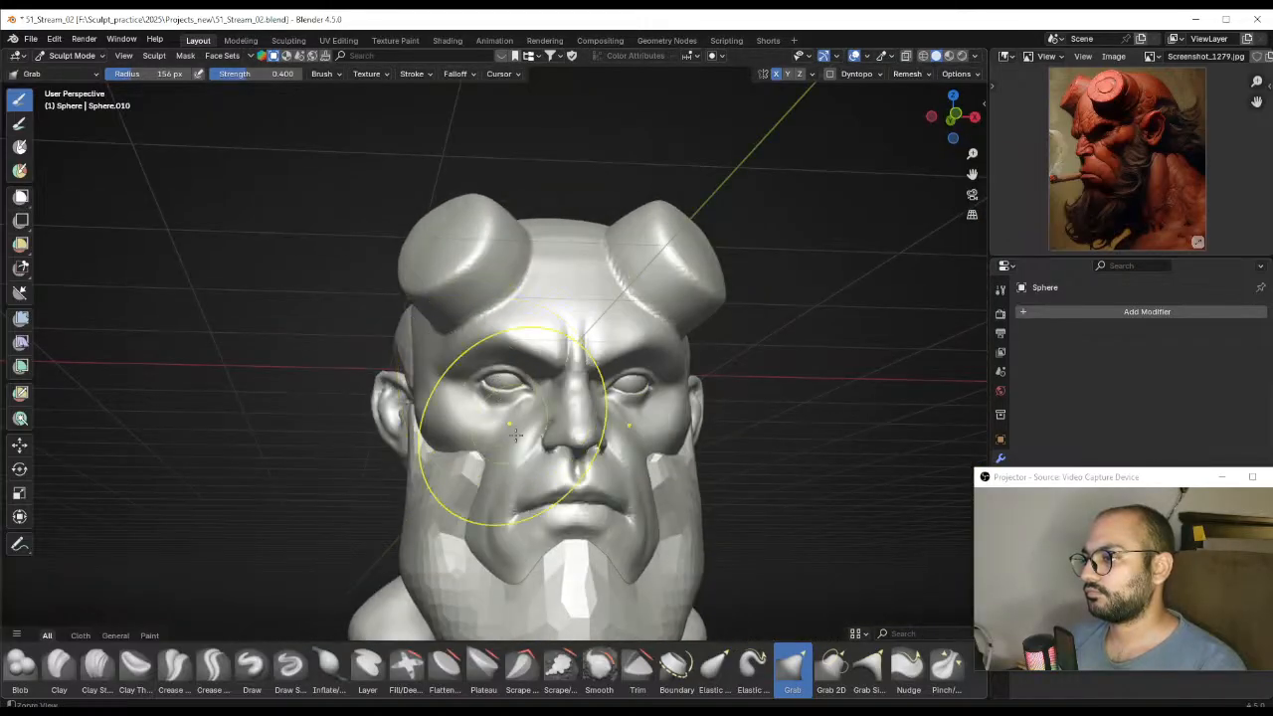
# Refine the right eyelids from a low angle, varying the Grab brush size down to 14 px
pyautogui.moveTo(529, 479)
pyautogui.keyDown('ctrl'); pyautogui.mouseDown(button='middle')
pyautogui.moveTo(554, 427)
pyautogui.moveTo(600, 443)
pyautogui.moveTo(554, 454)
pyautogui.moveTo(540, 440)
pyautogui.moveTo(576, 455)
pyautogui.moveTo(469, 375)
pyautogui.moveTo(501, 341)
pyautogui.mouseUp(button='middle'); pyautogui.keyUp('ctrl')
pyautogui.press('f')
pyautogui.click(552, 446)
pyautogui.press('f')
pyautogui.click(572, 419)
pyautogui.press('f')
pyautogui.click(530, 420)
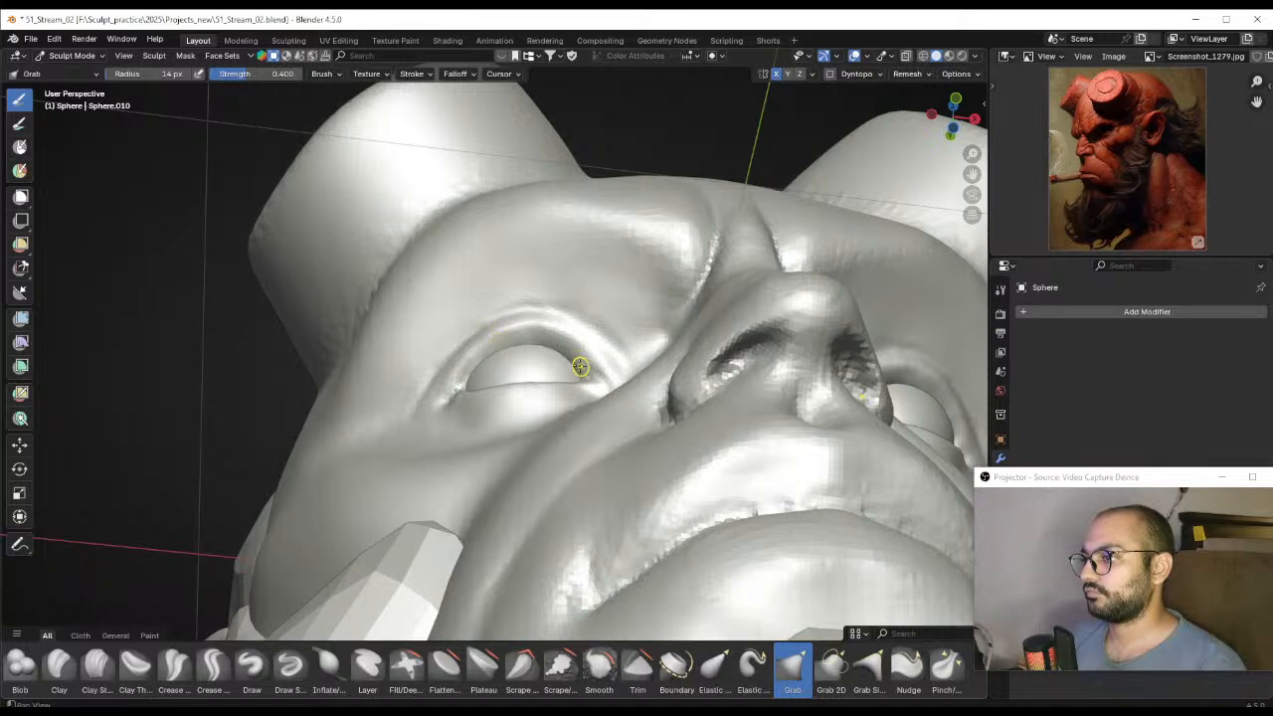
# Wrap the right upper eyelid around the eyeball from below with Grab strokes of different sizes
pyautogui.moveTo(580, 367); pyautogui.dragTo(560, 326, button='middle')
pyautogui.press('f')
pyautogui.click(554, 327)
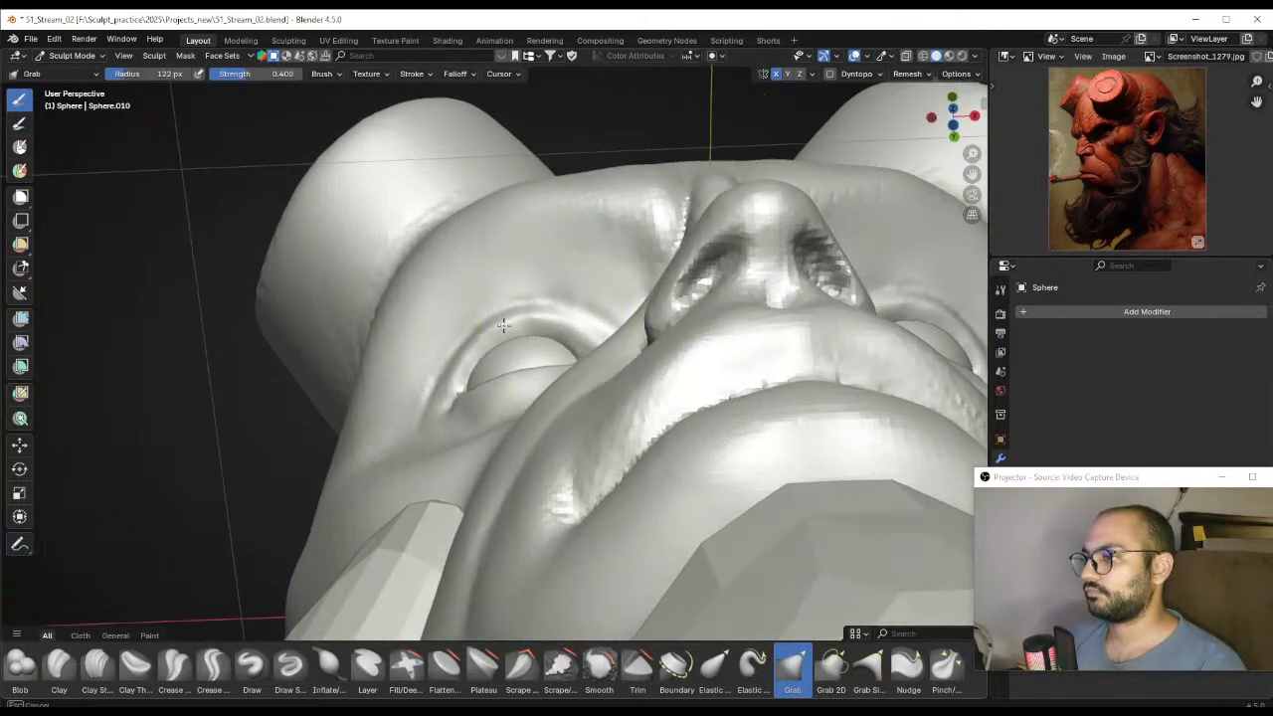
pyautogui.press('f')
pyautogui.click(522, 324)
pyautogui.moveTo(509, 328); pyautogui.dragTo(498, 336, button='middle')
pyautogui.press('f')
pyautogui.click(478, 345)
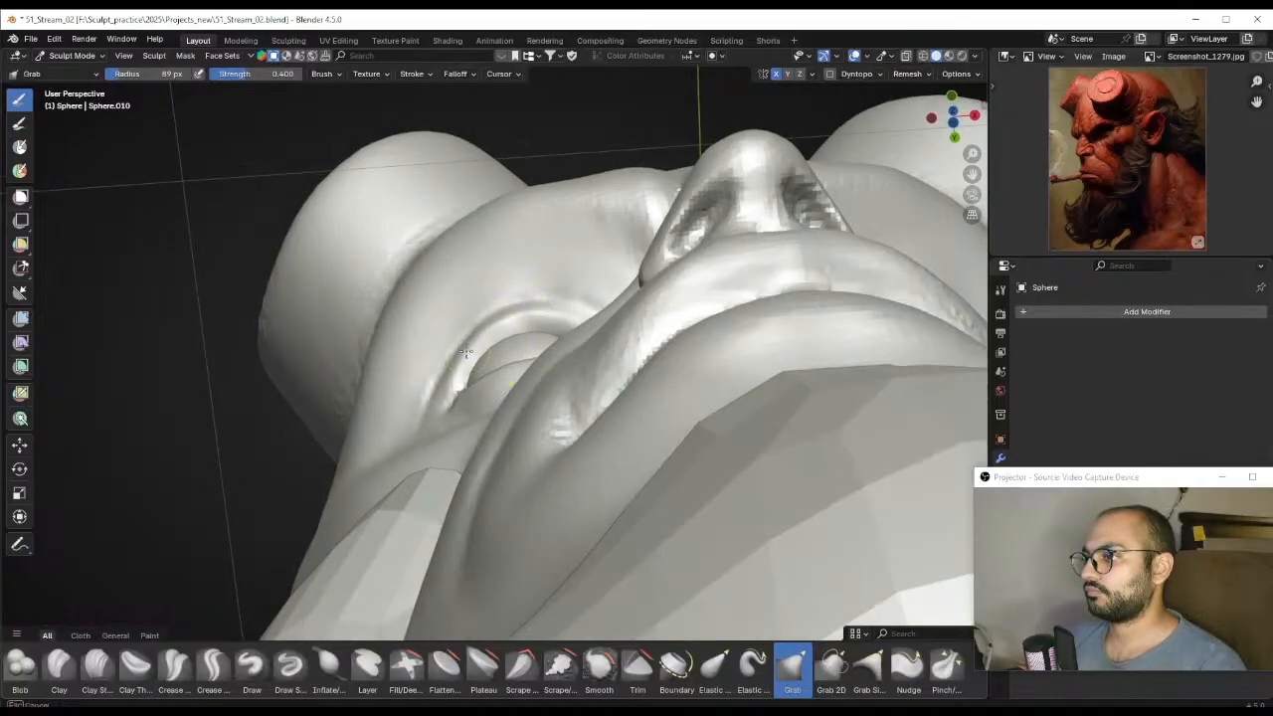
pyautogui.press('f')
pyautogui.click(460, 350)
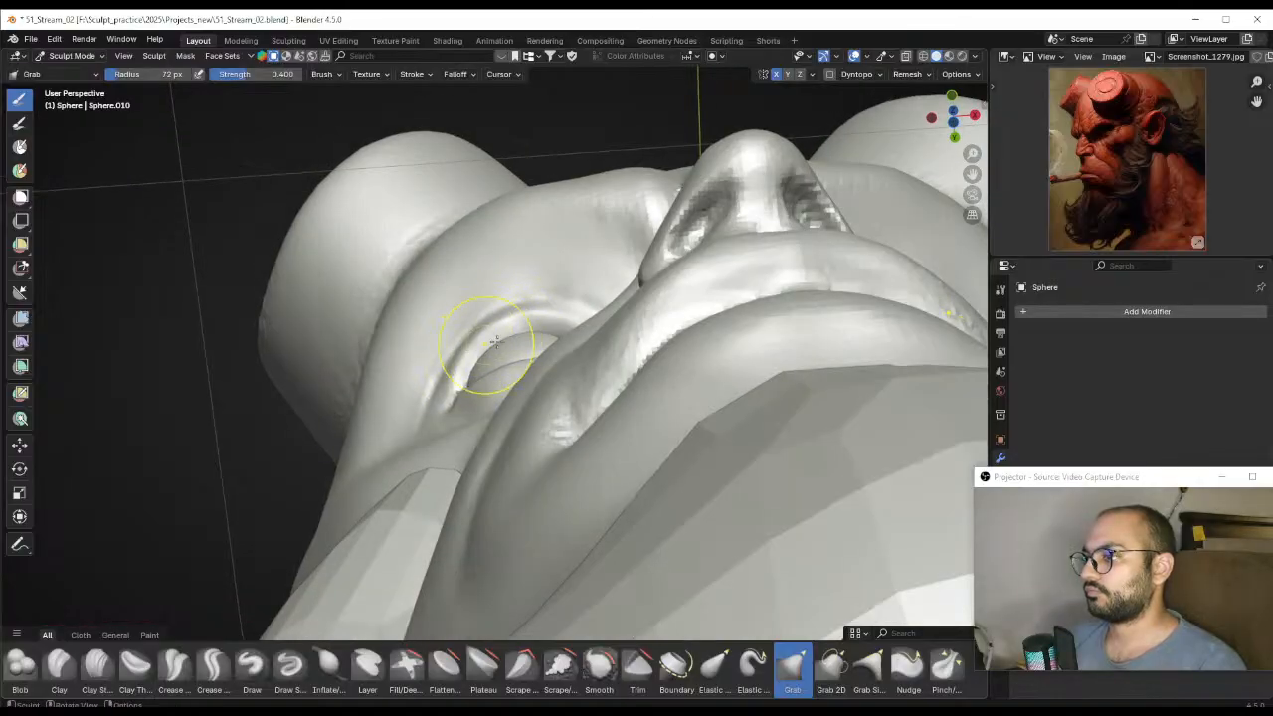
pyautogui.press('f')
pyautogui.click(518, 323)
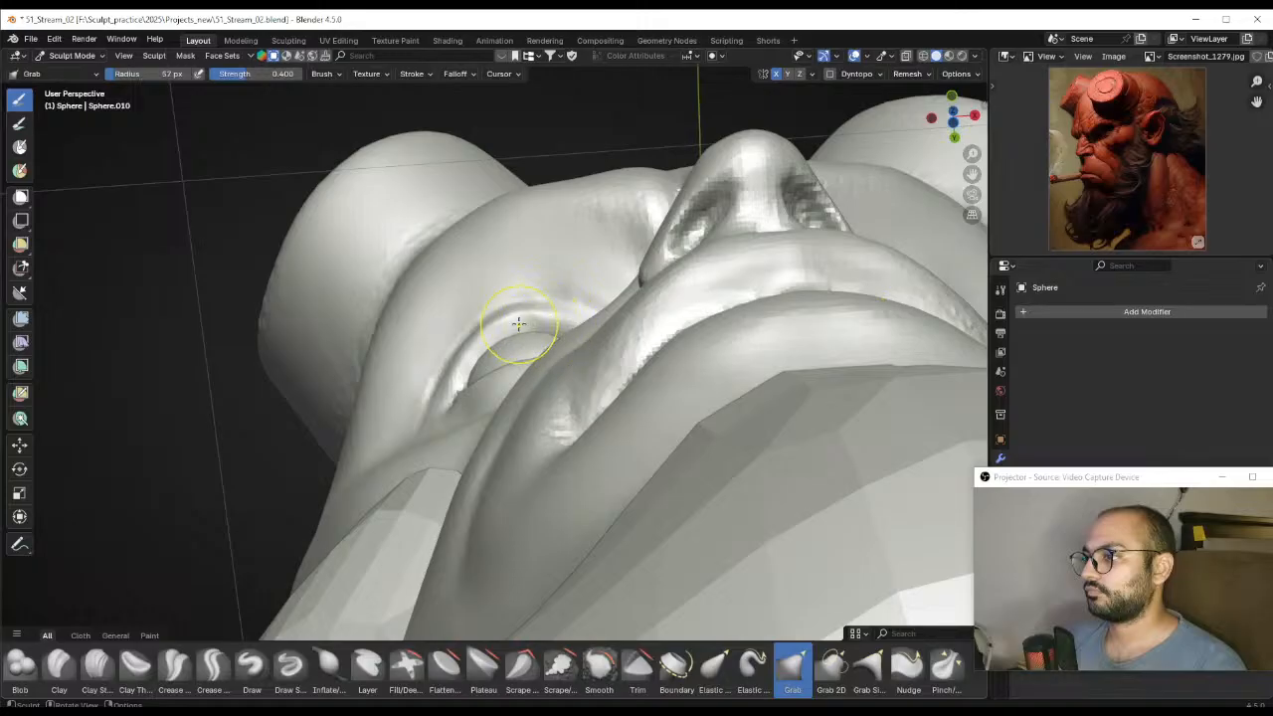
# Touch up the inner and outer corners of the right eye with a small Grab brush
pyautogui.moveTo(523, 328); pyautogui.dragTo(594, 412, button='middle')
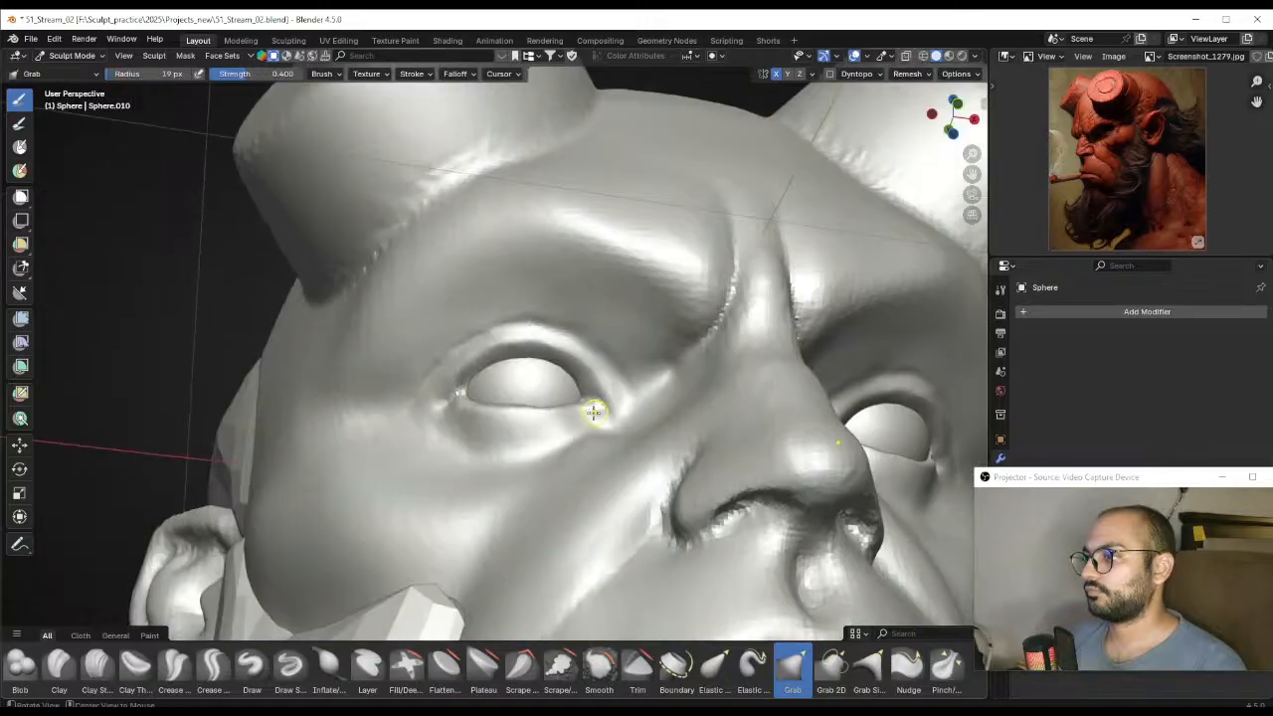
pyautogui.moveTo(569, 366); pyautogui.dragTo(569, 379, button='middle')
pyautogui.press('[')
pyautogui.press('[')
pyautogui.press('[')
pyautogui.moveTo(473, 379)
pyautogui.mouseDown(button='middle')
pyautogui.moveTo(569, 397)
pyautogui.moveTo(577, 426)
pyautogui.mouseUp(button='middle')
# Carve a crease extending from the outer corner of the right eye with the Draw Sharp brush
pyautogui.click(290, 667)
pyautogui.press(']')
pyautogui.press(']')
pyautogui.press(']')
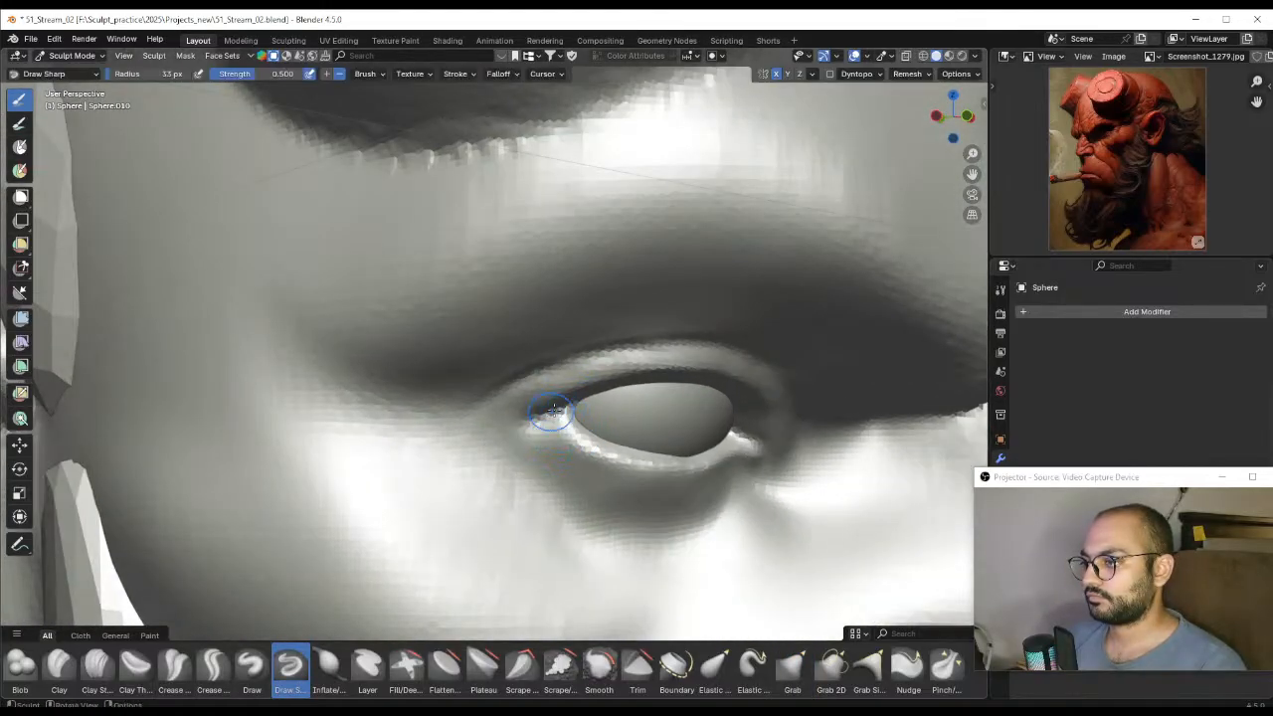
pyautogui.press('f')
pyautogui.moveTo(554, 411); pyautogui.dragTo(515, 420)
pyautogui.click(557, 414)
pyautogui.press('f')
pyautogui.click(545, 425)
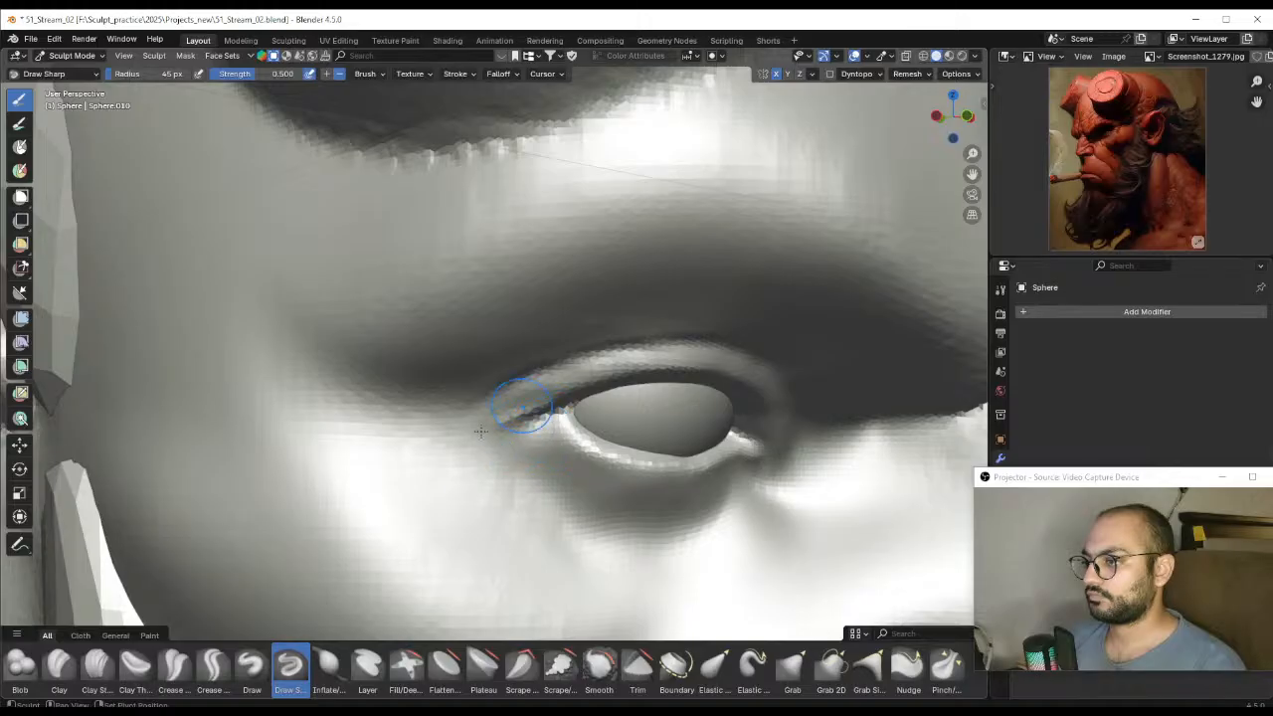
# Compare the head from the front with the eye and cheek area of the enlarged reference image
pyautogui.moveTo(535, 398)
pyautogui.mouseDown(button='middle')
pyautogui.moveTo(557, 435)
pyautogui.moveTo(531, 446)
pyautogui.moveTo(551, 483)
pyautogui.mouseUp(button='middle')
pyautogui.scroll(6, 1056, 200)
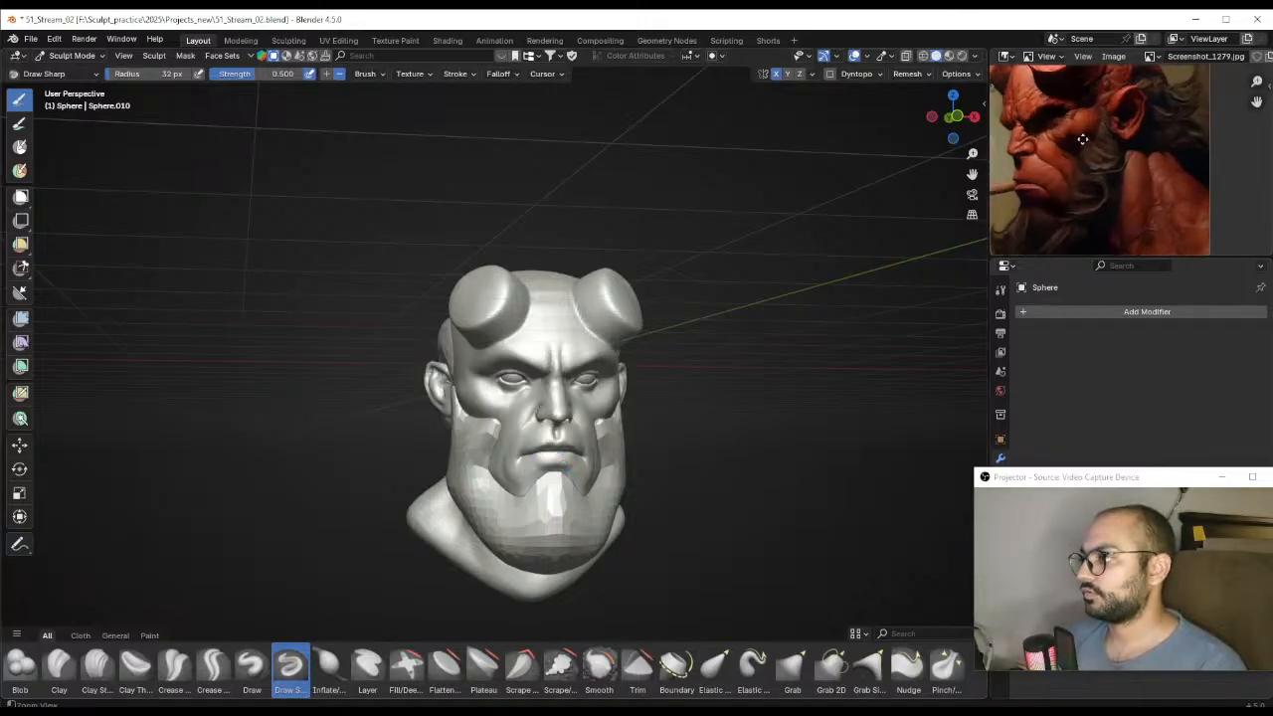
pyautogui.keyDown('ctrl'); pyautogui.moveTo(1088, 198); pyautogui.dragTo(1104, 105, button='middle'); pyautogui.keyUp('ctrl')
pyautogui.moveTo(654, 354); pyautogui.dragTo(582, 368, button='middle')
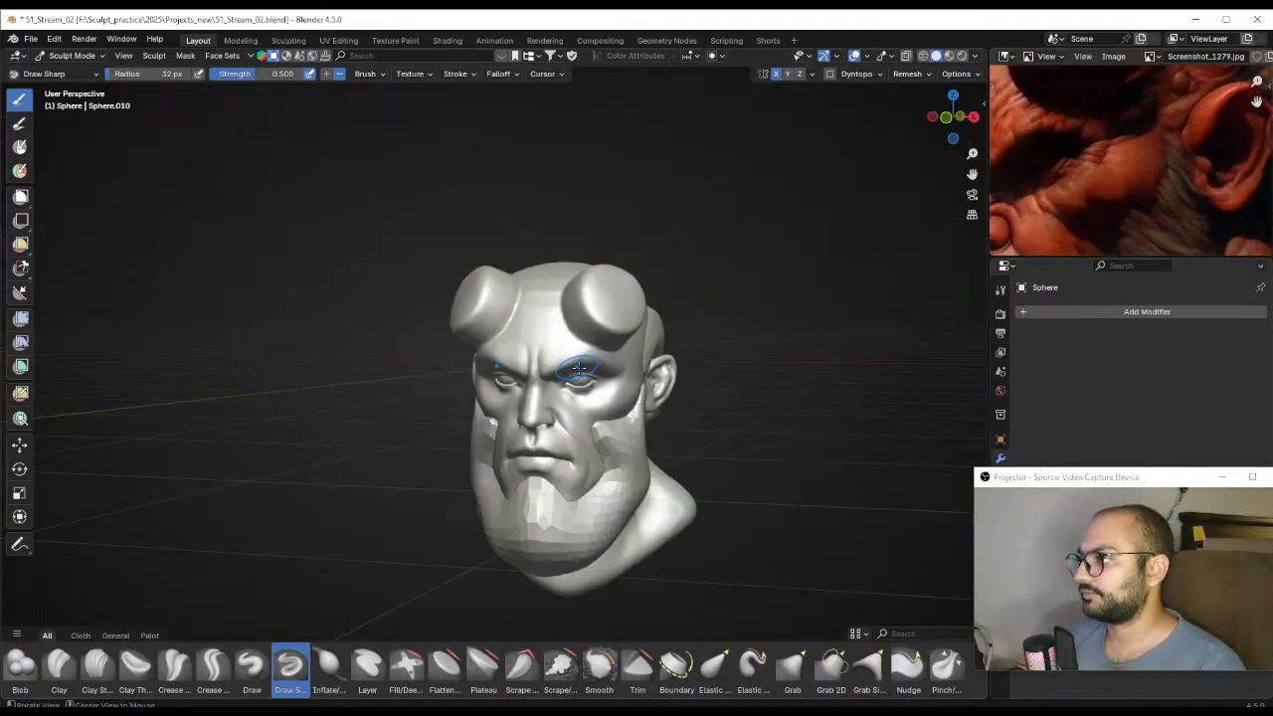
pyautogui.moveTo(621, 421)
pyautogui.keyDown('shift'); pyautogui.mouseDown(button='middle')
pyautogui.moveTo(620, 369)
pyautogui.moveTo(668, 286)
pyautogui.moveTo(660, 265)
pyautogui.moveTo(606, 290)
pyautogui.moveTo(631, 348)
pyautogui.moveTo(593, 352)
pyautogui.moveTo(654, 360)
pyautogui.moveTo(626, 343)
pyautogui.mouseUp(button='middle'); pyautogui.keyUp('shift')
# Try to smooth the area below the eye, undo it, and view the whole head
pyautogui.press('KP_3')
pyautogui.press('g')
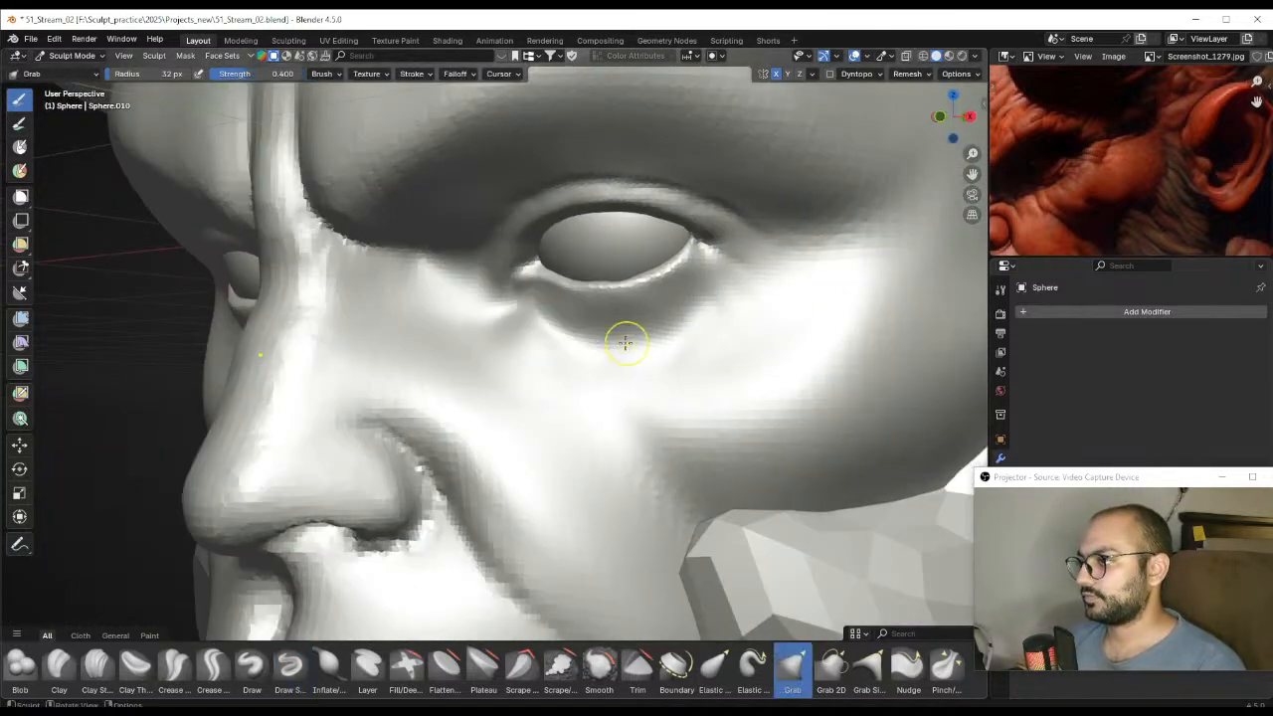
pyautogui.moveTo(625, 353)
pyautogui.keyDown('shift'); pyautogui.mouseDown()
pyautogui.moveTo(593, 355)
pyautogui.moveTo(712, 292)
pyautogui.mouseUp(); pyautogui.keyUp('shift')
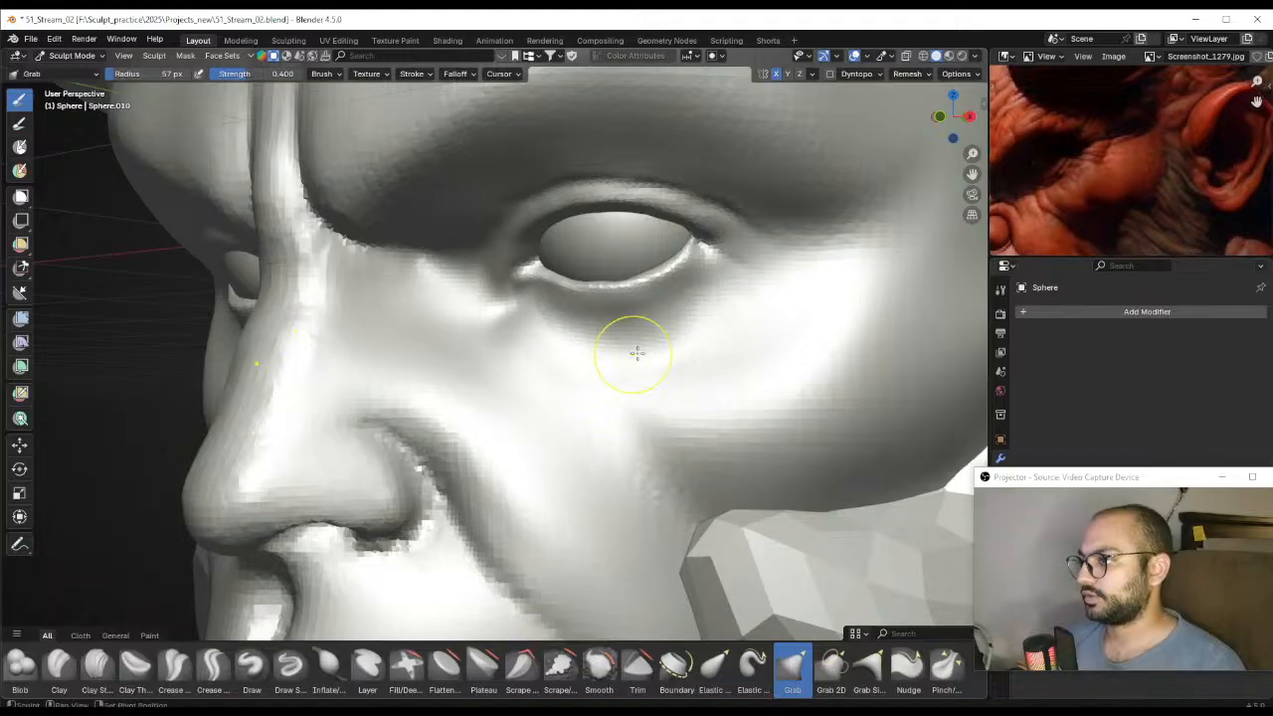
pyautogui.hotkey('ctrl', 'z')
pyautogui.moveTo(678, 350)
pyautogui.keyDown('ctrl'); pyautogui.mouseDown(button='middle')
pyautogui.moveTo(699, 432)
pyautogui.moveTo(659, 401)
pyautogui.moveTo(669, 360)
pyautogui.mouseUp(button='middle'); pyautogui.keyUp('ctrl')
pyautogui.moveTo(668, 360); pyautogui.dragTo(729, 320, button='middle')
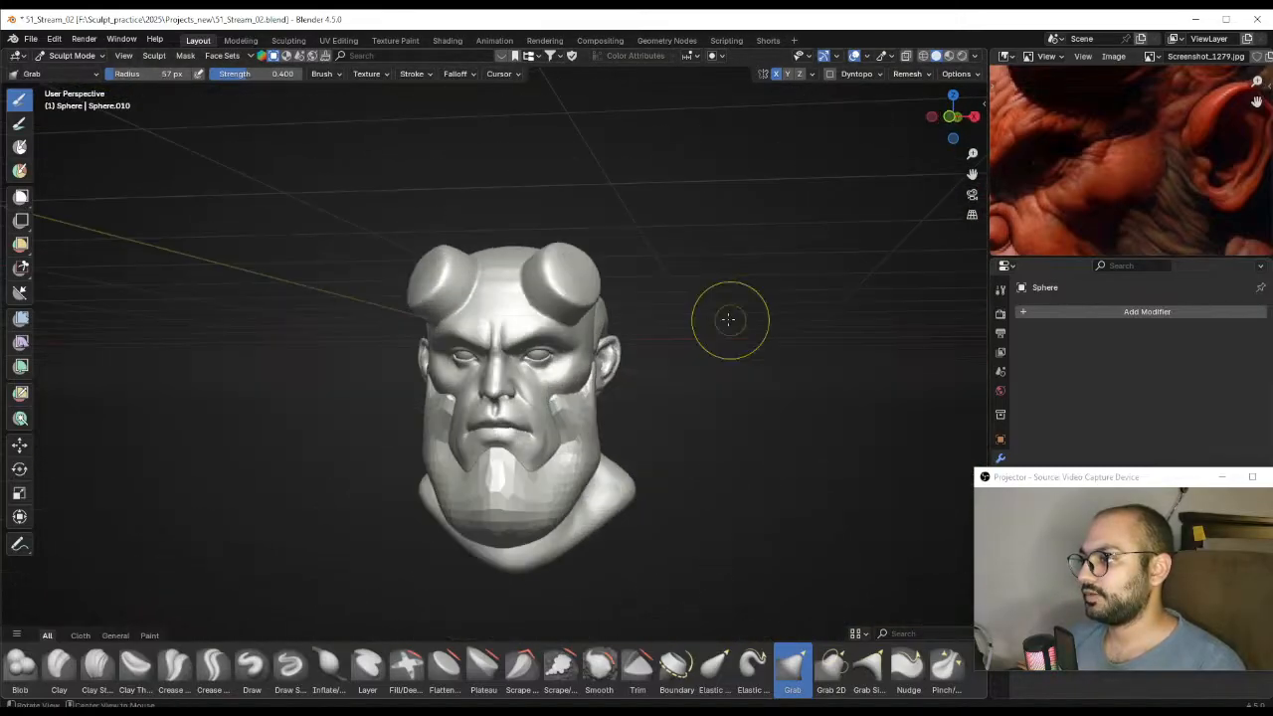
# Enable viewport shadows and raise the shadow strength to 0.945
pyautogui.click(975, 55)
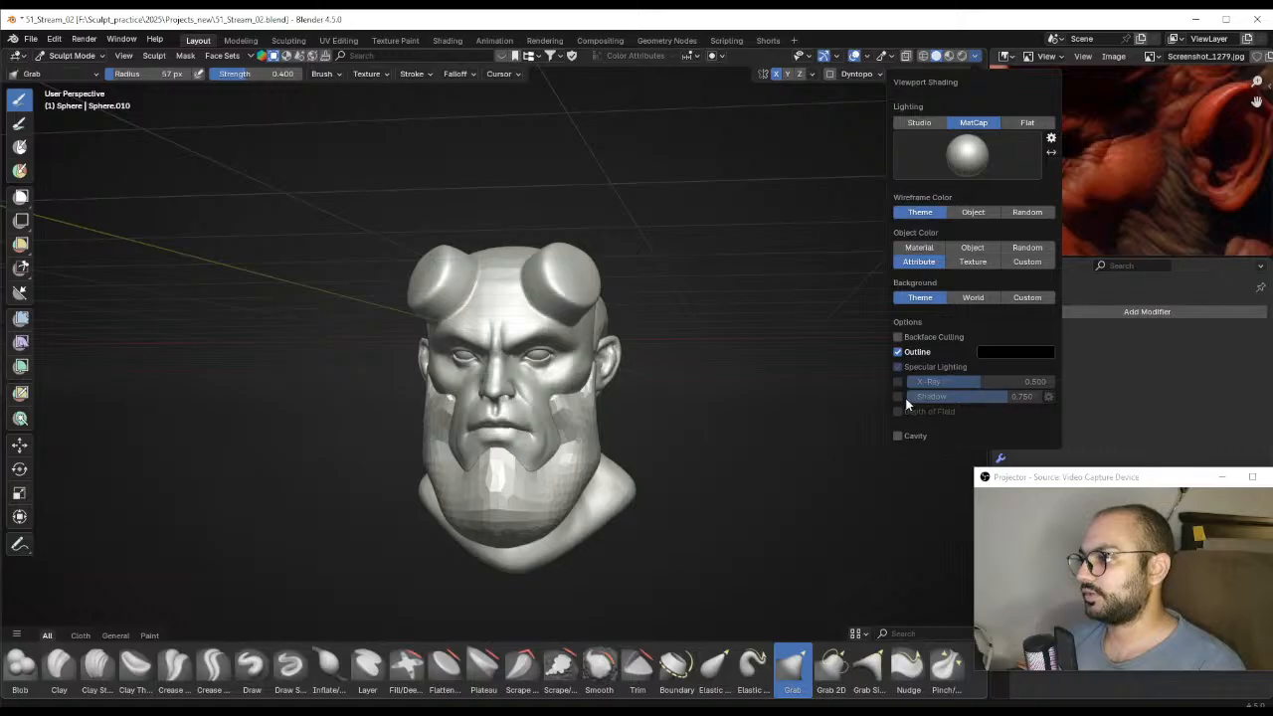
pyautogui.click(898, 398)
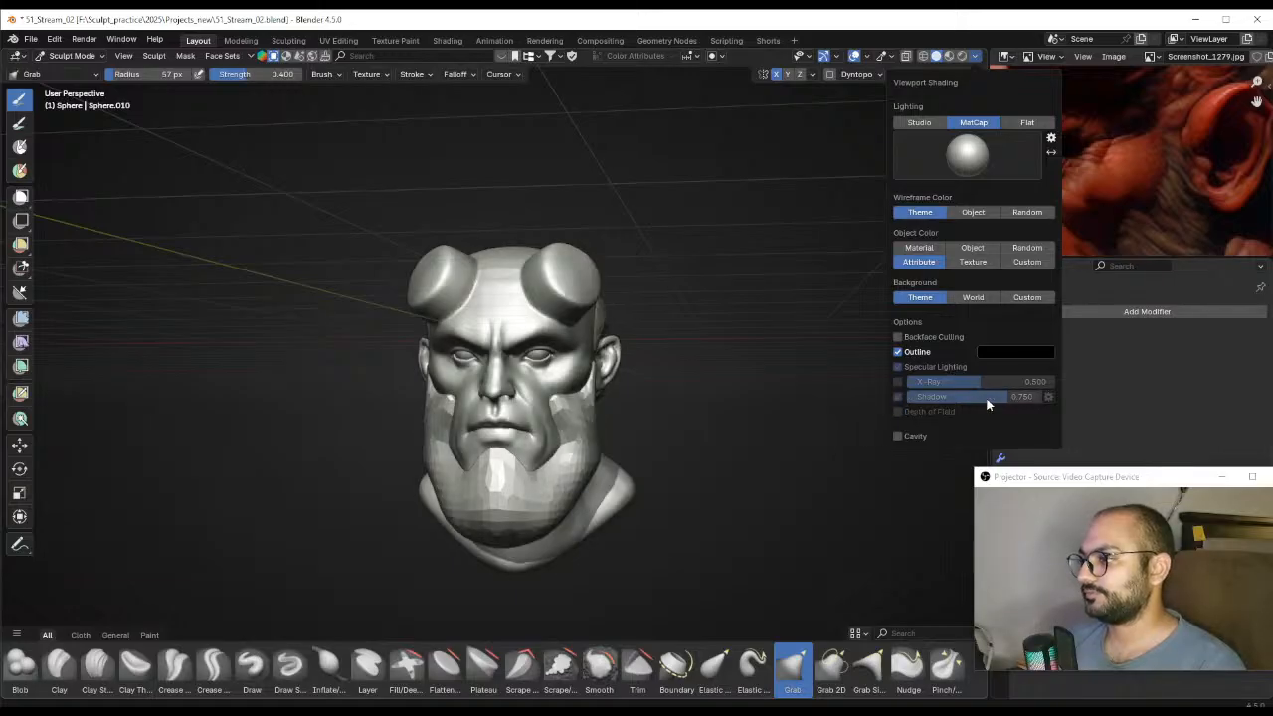
pyautogui.moveTo(988, 403); pyautogui.dragTo(1042, 431)
pyautogui.click(1048, 396)
# Switch to Object Mode and adjust the shadow light direction to judge the head's forms
pyautogui.hotkey('ctrl', 'Tab')
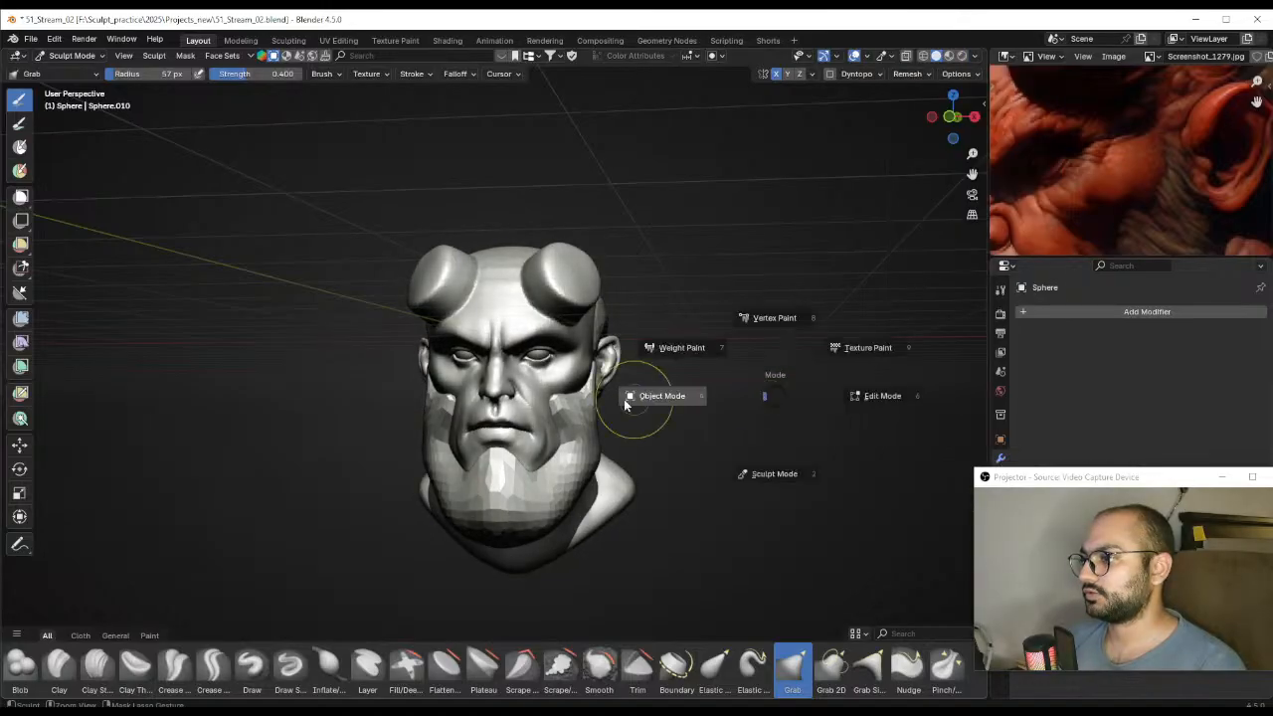
pyautogui.click(753, 397)
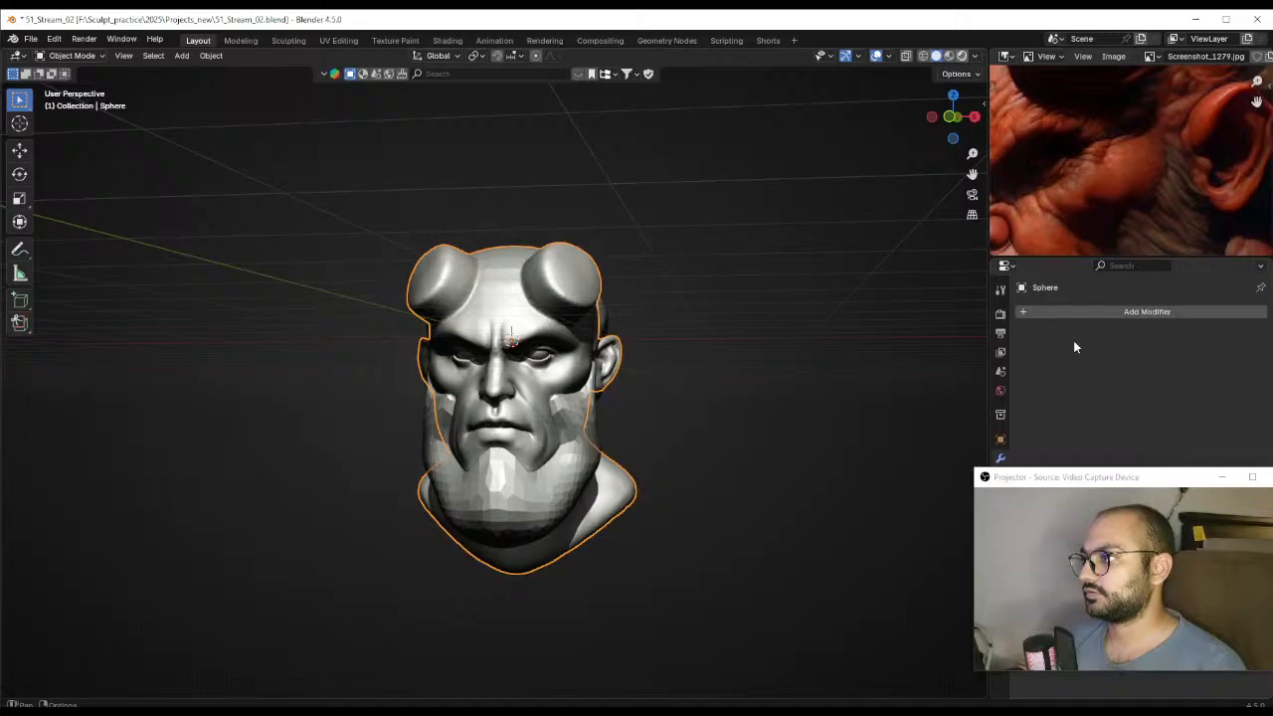
pyautogui.click(961, 55)
pyautogui.click(936, 57)
pyautogui.click(975, 57)
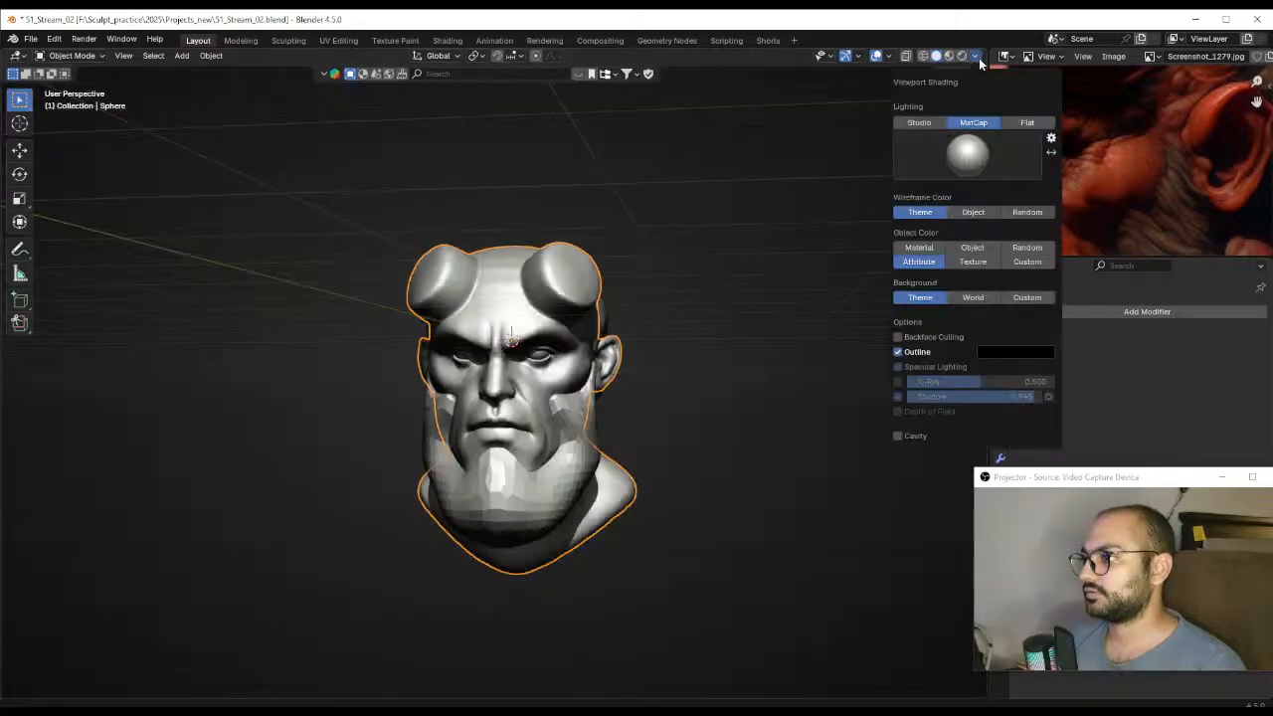
pyautogui.click(1048, 396)
pyautogui.click(1048, 396)
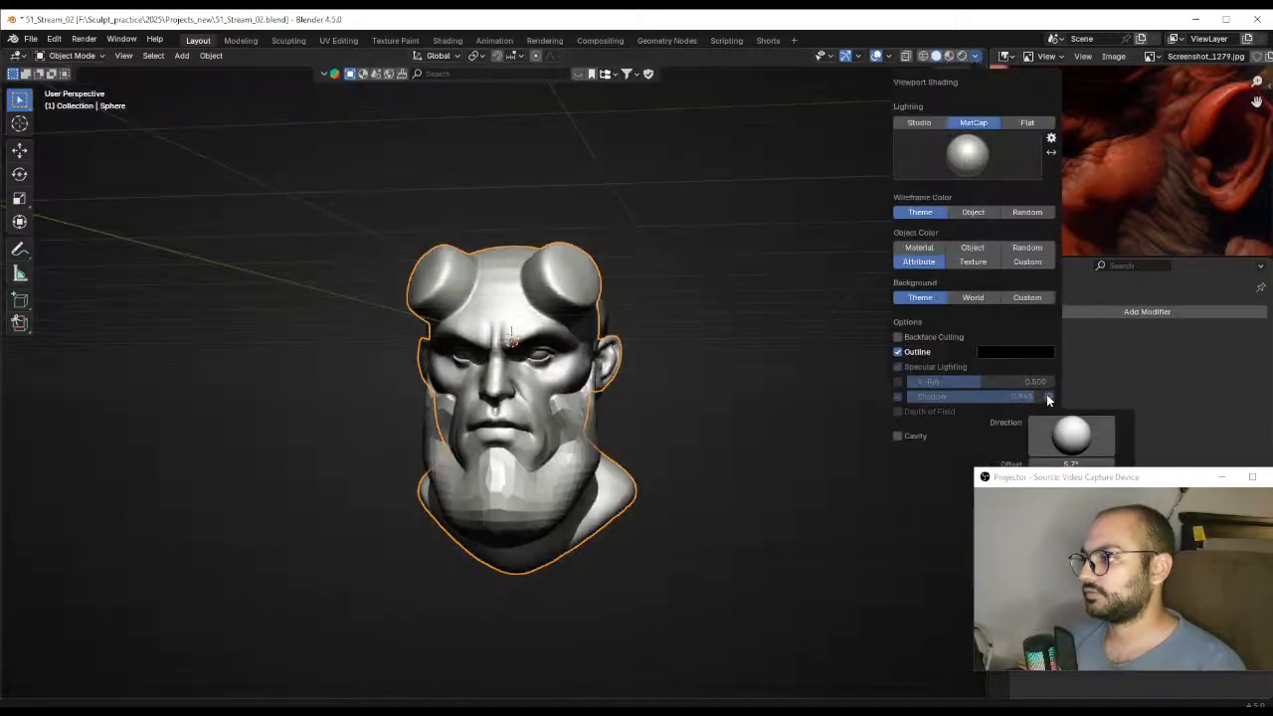
pyautogui.moveTo(1074, 433)
pyautogui.mouseDown()
pyautogui.moveTo(1062, 429)
pyautogui.moveTo(1074, 426)
pyautogui.mouseUp()
pyautogui.moveTo(748, 409); pyautogui.dragTo(713, 350, button='middle')
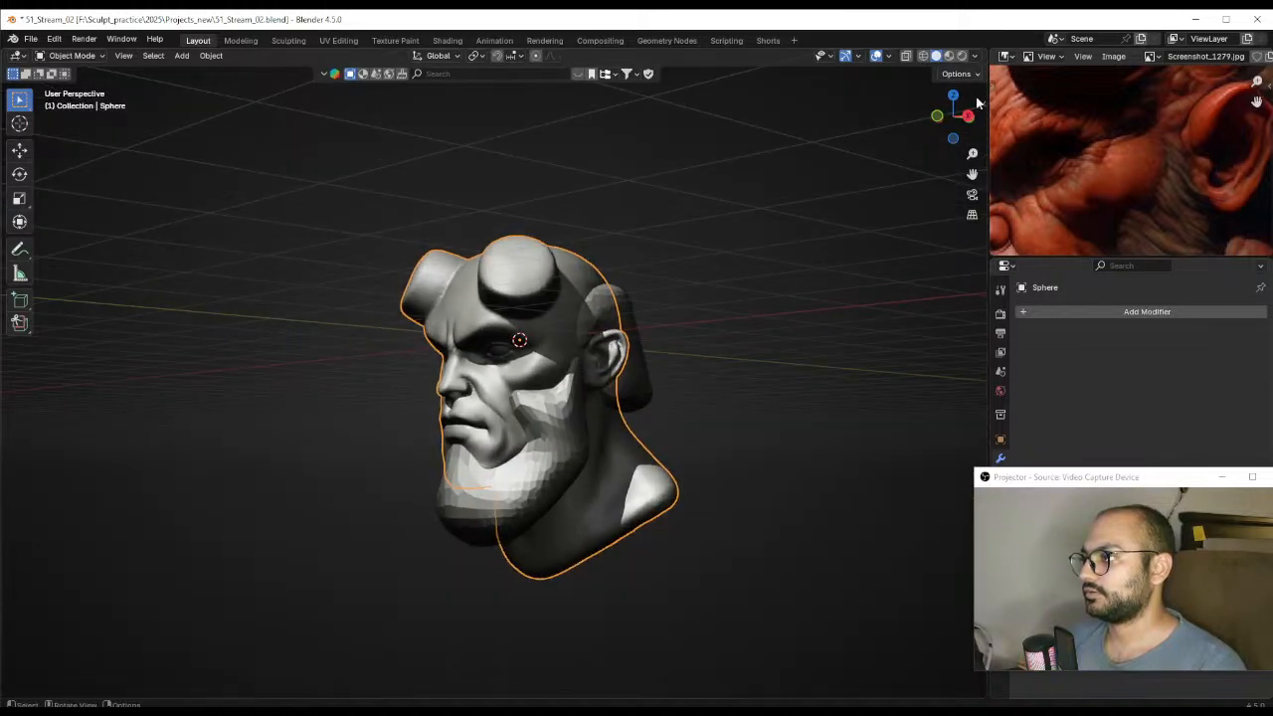
# Disable the viewport shadows and return the head to Sculpt Mode
pyautogui.click(976, 55)
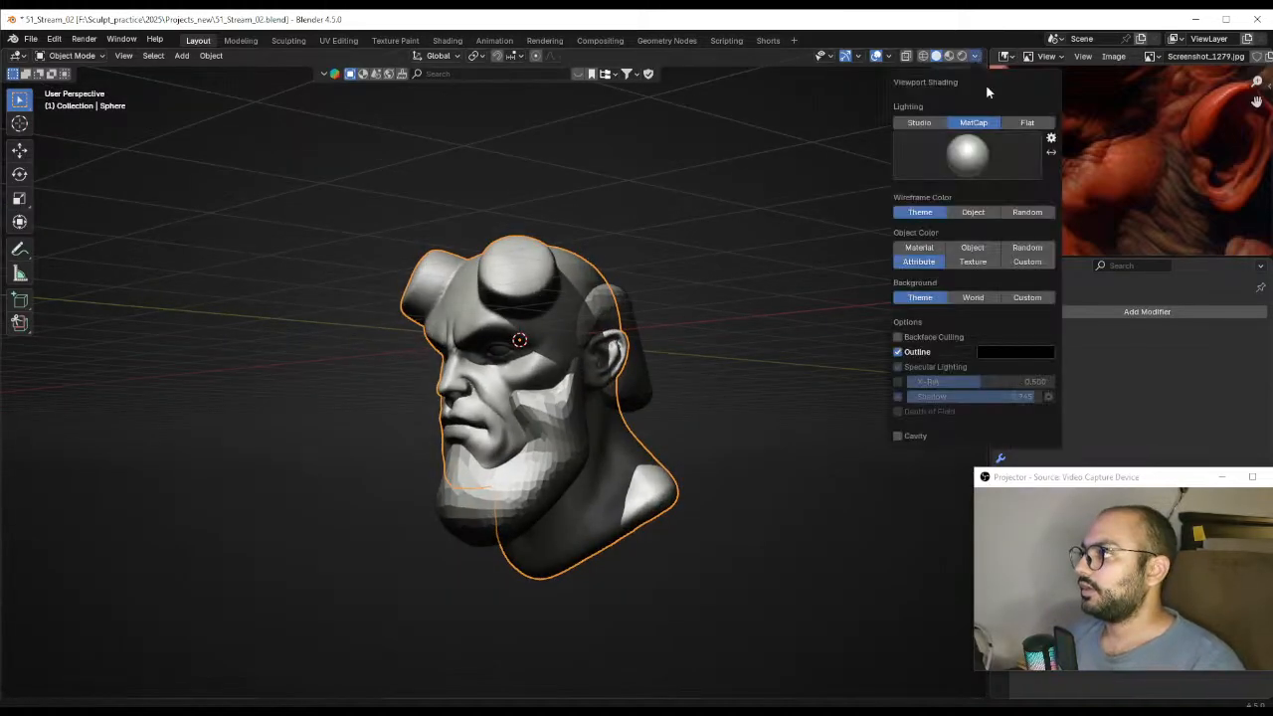
pyautogui.click(898, 397)
pyautogui.moveTo(796, 403)
pyautogui.mouseDown(button='middle')
pyautogui.moveTo(722, 407)
pyautogui.moveTo(654, 379)
pyautogui.mouseUp(button='middle')
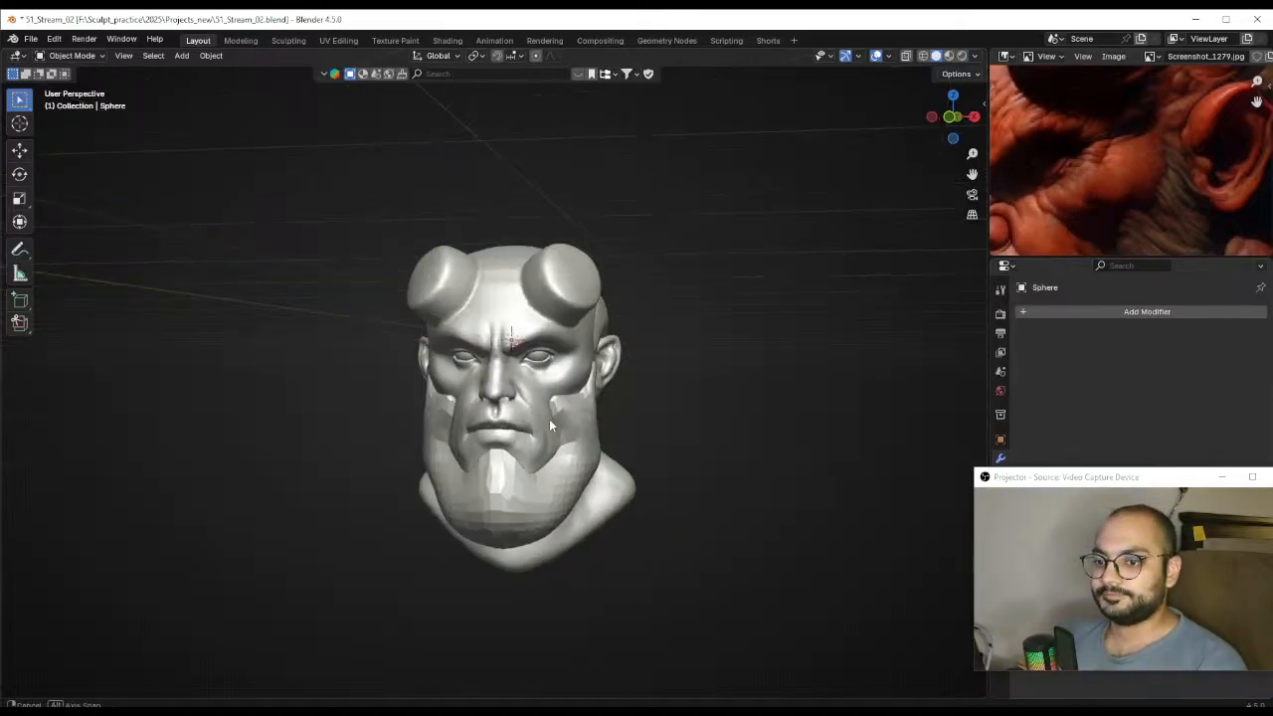
pyautogui.scroll(4, 558, 391)
pyautogui.moveTo(558, 390); pyautogui.dragTo(560, 436, button='middle')
pyautogui.click(575, 350)
pyautogui.hotkey('ctrl', 'Tab')
pyautogui.click(546, 444)
pyautogui.scroll(2, 546, 447)
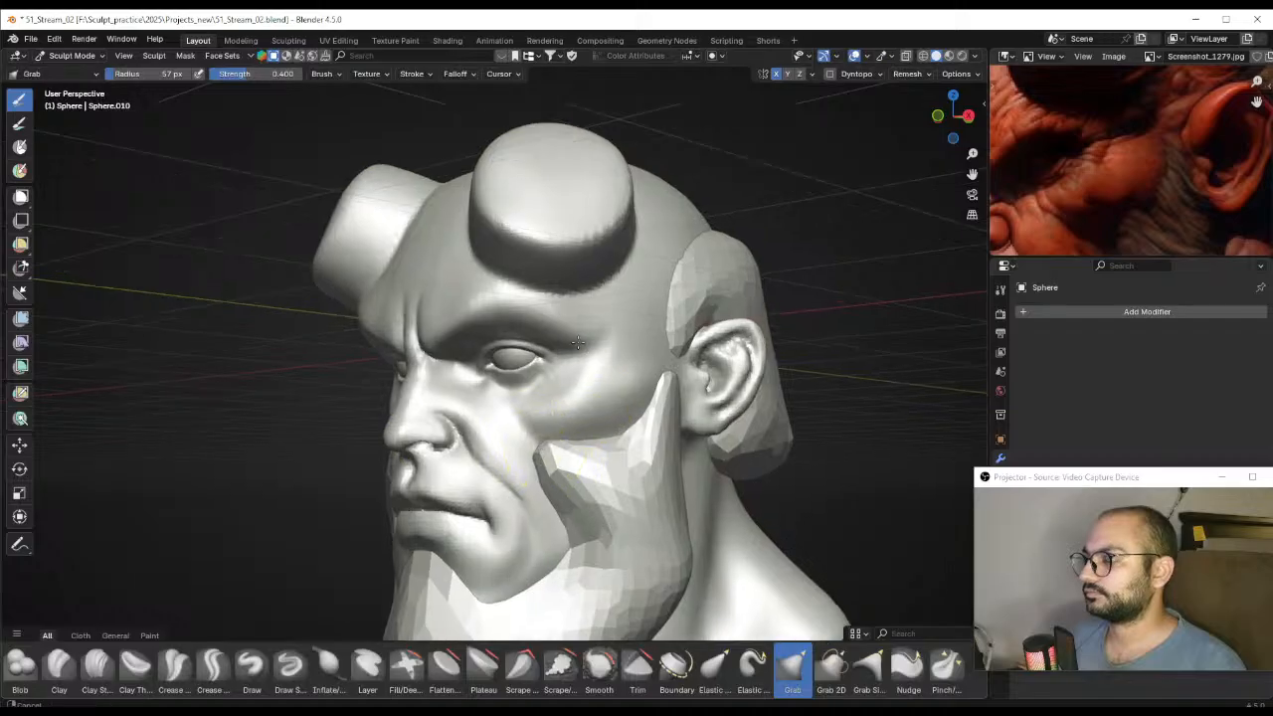
# Build up the cheekbone below the outer eye corner with a 65 px Clay Strips brush, following the reference
pyautogui.click(96, 668)
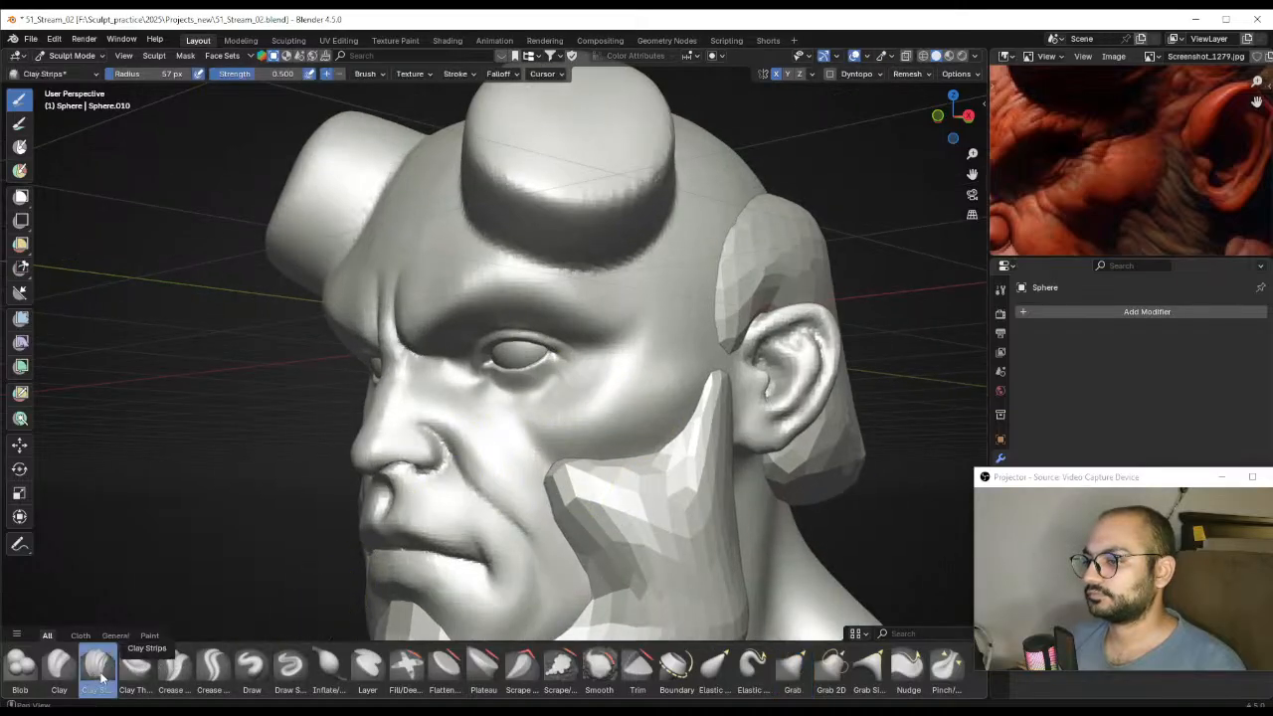
pyautogui.scroll(-2, 487, 431)
pyautogui.moveTo(494, 435); pyautogui.dragTo(574, 410, button='middle')
pyautogui.scroll(2, 586, 400)
pyautogui.moveTo(1077, 129); pyautogui.dragTo(1129, 126, button='middle')
pyautogui.keyDown('ctrl'); pyautogui.moveTo(1128, 126); pyautogui.dragTo(1118, 185, button='middle'); pyautogui.keyUp('ctrl')
pyautogui.scroll(1, 606, 388)
pyautogui.moveTo(648, 412); pyautogui.dragTo(656, 384, button='middle')
pyautogui.scroll(1, 637, 421)
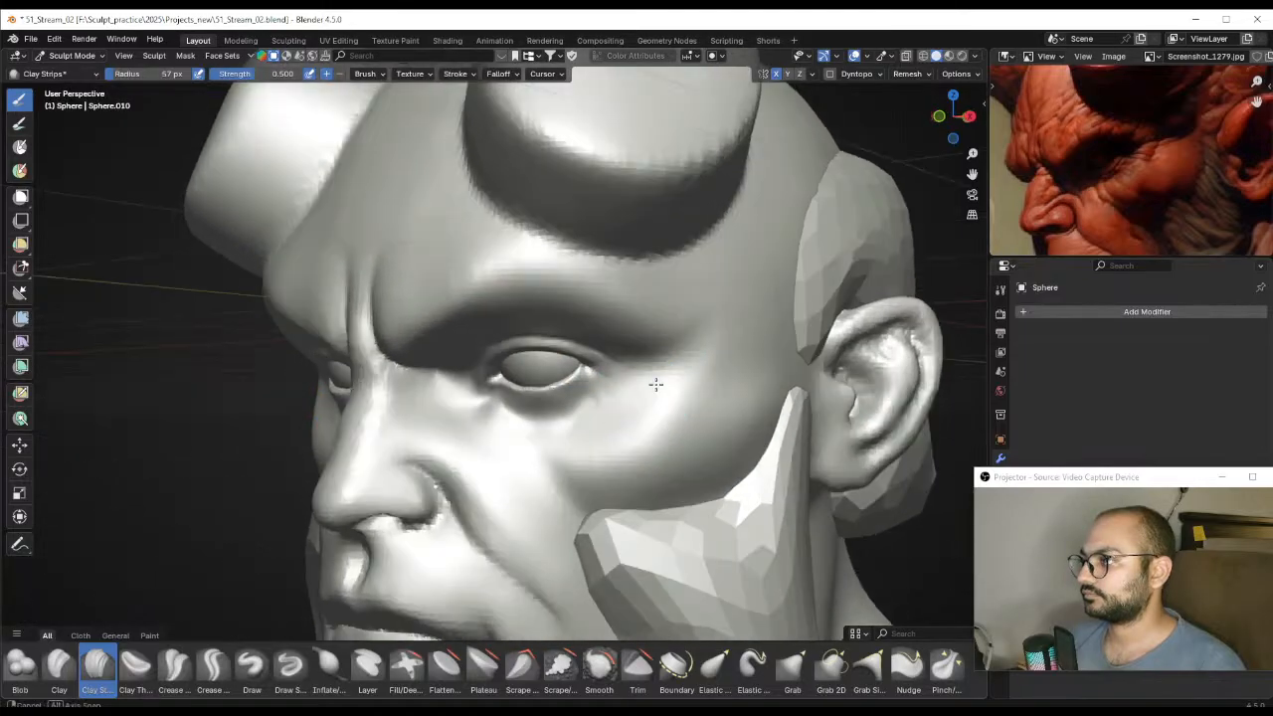
pyautogui.moveTo(627, 415)
pyautogui.mouseDown()
pyautogui.moveTo(685, 373)
pyautogui.moveTo(607, 421)
pyautogui.moveTo(676, 369)
pyautogui.moveTo(667, 420)
pyautogui.mouseUp()
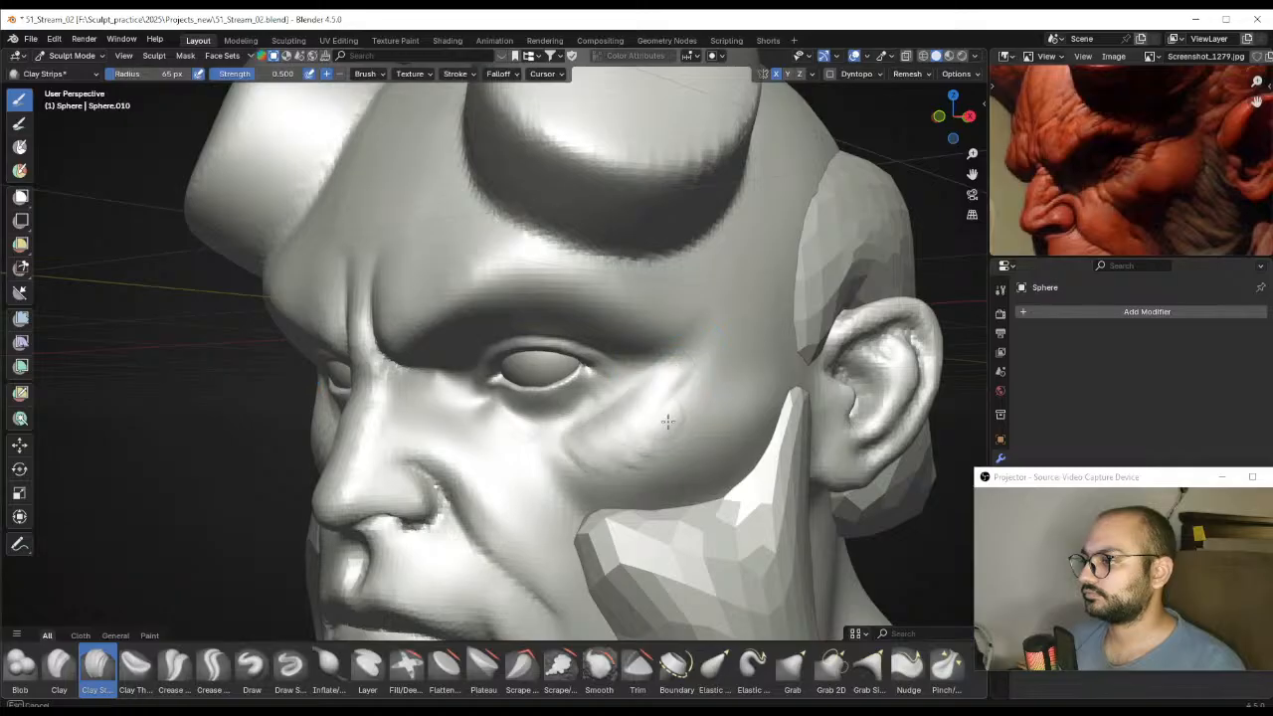
# Add more volume to the cheek under the eye with an 81 px Clay Strips brush
pyautogui.moveTo(656, 438); pyautogui.dragTo(678, 424, button='middle')
pyautogui.press('f')
pyautogui.click(686, 430)
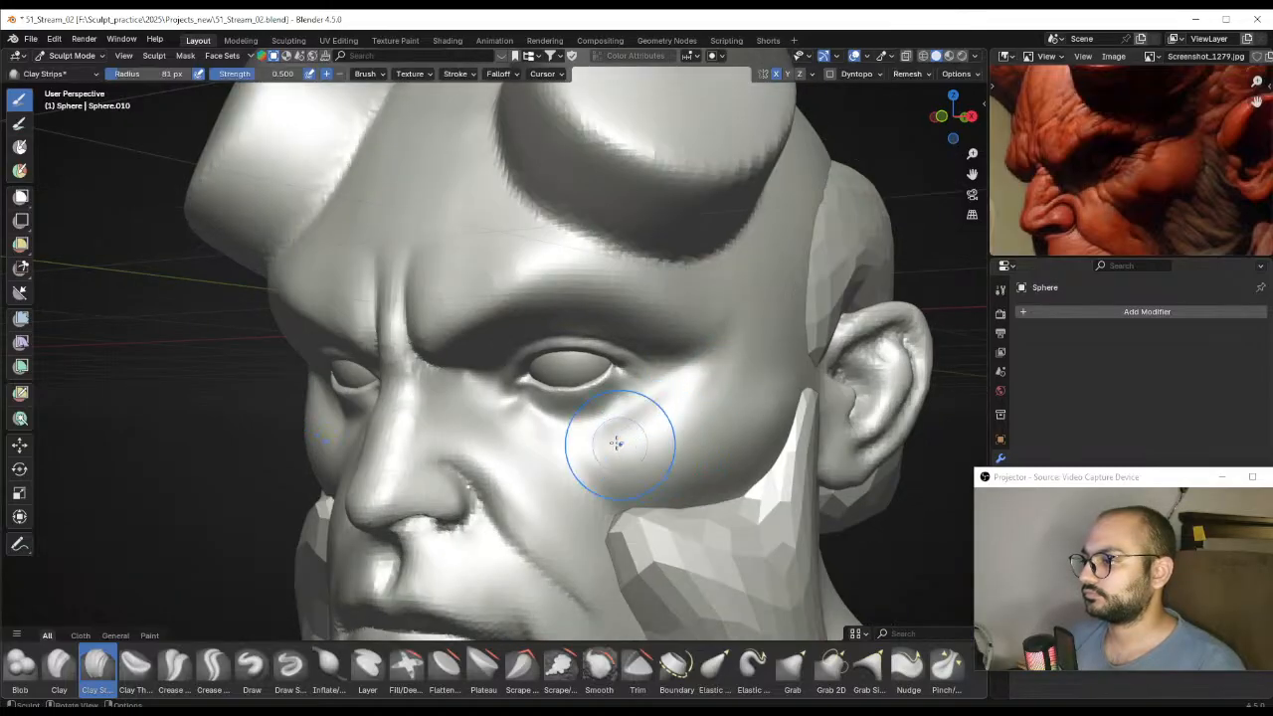
pyautogui.moveTo(619, 444)
pyautogui.mouseDown()
pyautogui.moveTo(714, 389)
pyautogui.moveTo(649, 454)
pyautogui.moveTo(666, 440)
pyautogui.moveTo(606, 441)
pyautogui.mouseUp()
# Lay vertical Clay Strips strokes over the inner brow beside the frown lines
pyautogui.moveTo(605, 440)
pyautogui.mouseDown(button='middle')
pyautogui.moveTo(683, 364)
pyautogui.moveTo(616, 343)
pyautogui.moveTo(645, 386)
pyautogui.moveTo(670, 370)
pyautogui.mouseUp(button='middle')
pyautogui.press('f')
pyautogui.click(646, 372)
pyautogui.press('f')
pyautogui.click(680, 373)
pyautogui.moveTo(601, 371); pyautogui.dragTo(565, 432)
pyautogui.press('f')
pyautogui.click(556, 428)
pyautogui.moveTo(551, 367); pyautogui.dragTo(557, 425)
# Raise narrow folds along the frown lines above the inner brow with a 25 px Clay Strips brush
pyautogui.press('f')
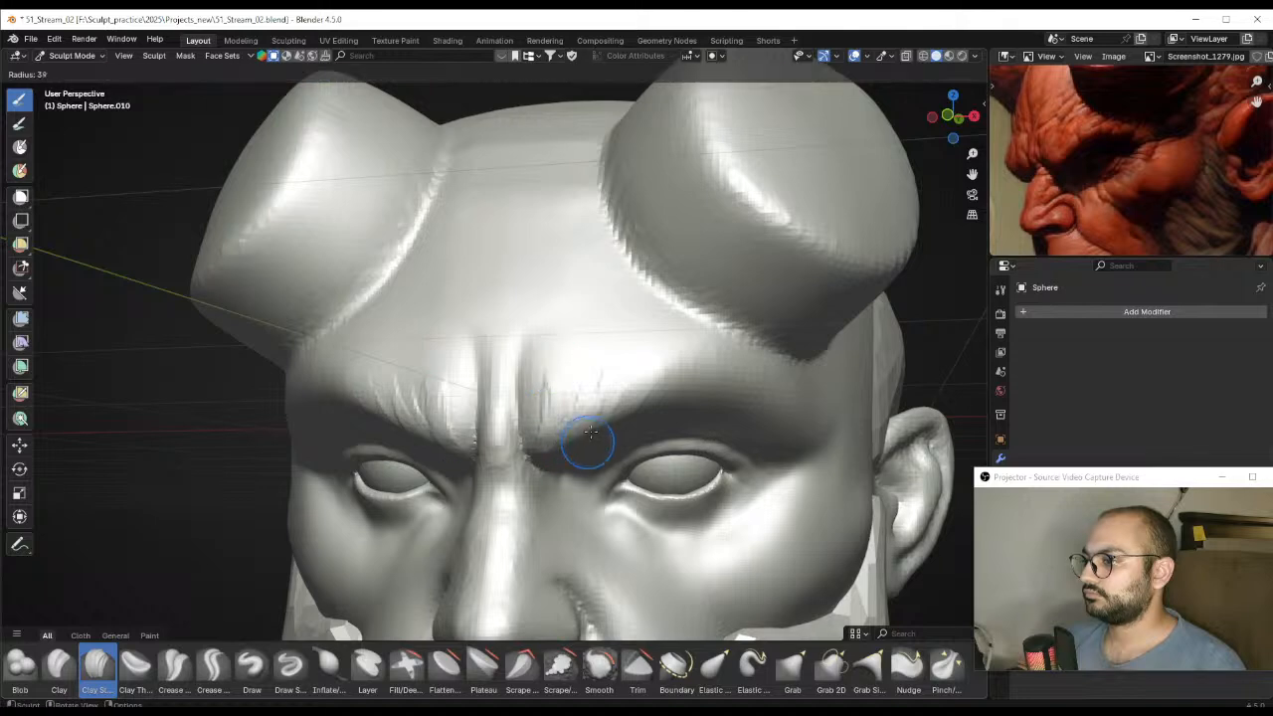
pyautogui.click(585, 443)
pyautogui.moveTo(590, 403)
pyautogui.mouseDown(button='middle')
pyautogui.moveTo(609, 445)
pyautogui.moveTo(591, 445)
pyautogui.mouseUp(button='middle')
pyautogui.press('f')
pyautogui.click(608, 428)
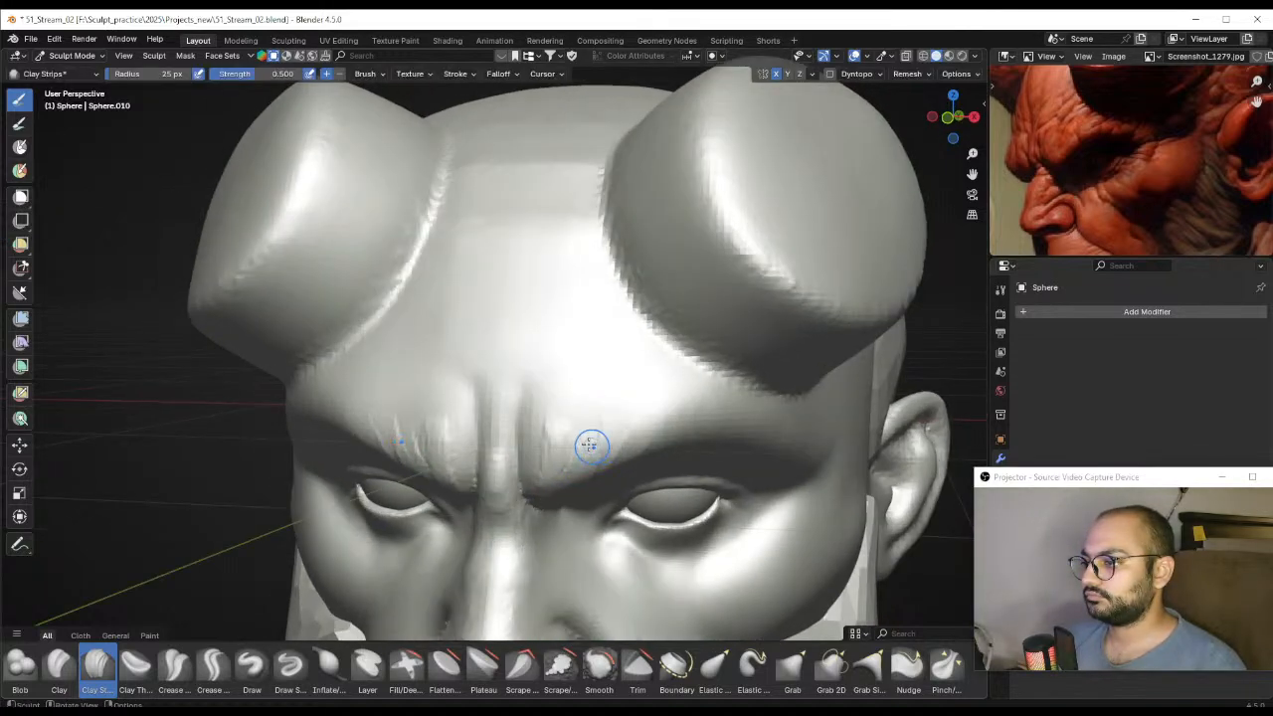
pyautogui.moveTo(549, 403); pyautogui.dragTo(549, 467)
pyautogui.moveTo(605, 434); pyautogui.dragTo(583, 424, button='middle')
pyautogui.moveTo(581, 421); pyautogui.dragTo(572, 388)
# Add slanted folds running from the forehead into the middle of the brow with a 27 px Clay Strips brush
pyautogui.moveTo(607, 418); pyautogui.dragTo(580, 405, button='middle')
pyautogui.press('f')
pyautogui.click(565, 370)
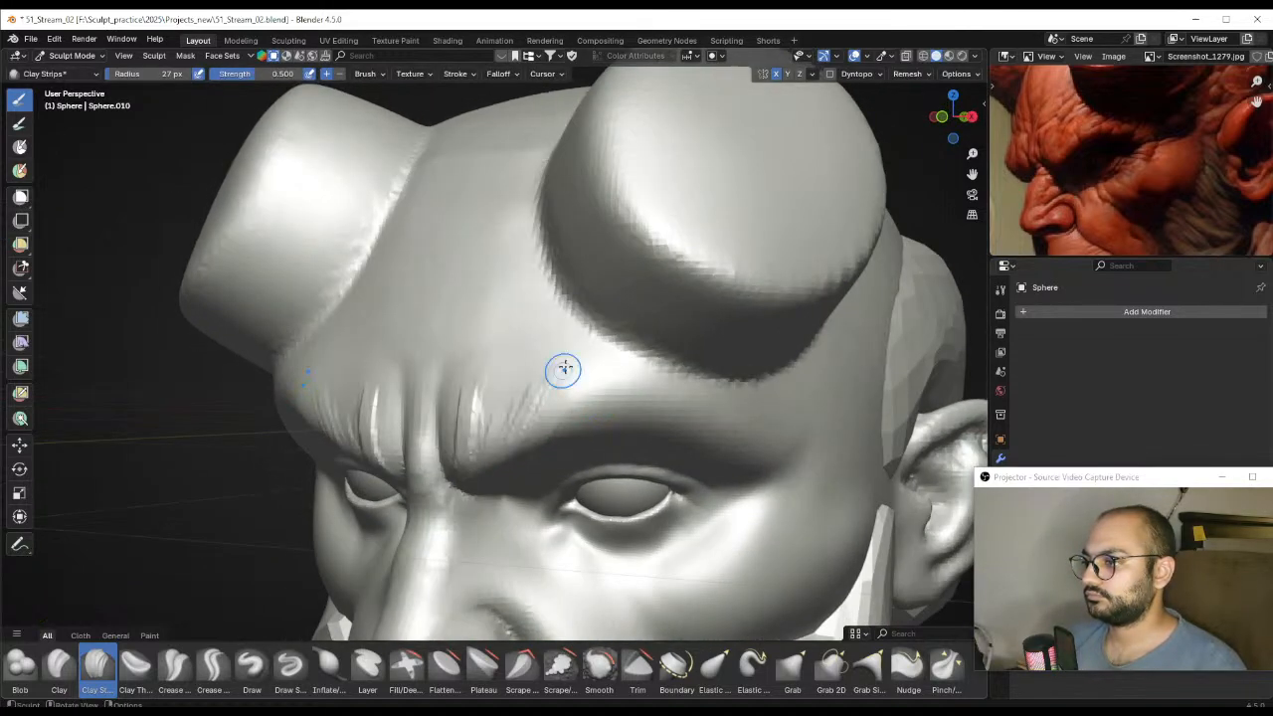
pyautogui.moveTo(563, 369); pyautogui.dragTo(513, 437)
pyautogui.moveTo(573, 425); pyautogui.dragTo(554, 411, button='middle')
pyautogui.moveTo(616, 356)
pyautogui.mouseDown()
pyautogui.moveTo(569, 403)
pyautogui.moveTo(587, 404)
pyautogui.mouseUp()
# Extend the slanted folds across the outer brow below the horn with a 56 px Clay Strips brush
pyautogui.press('f')
pyautogui.click(530, 432)
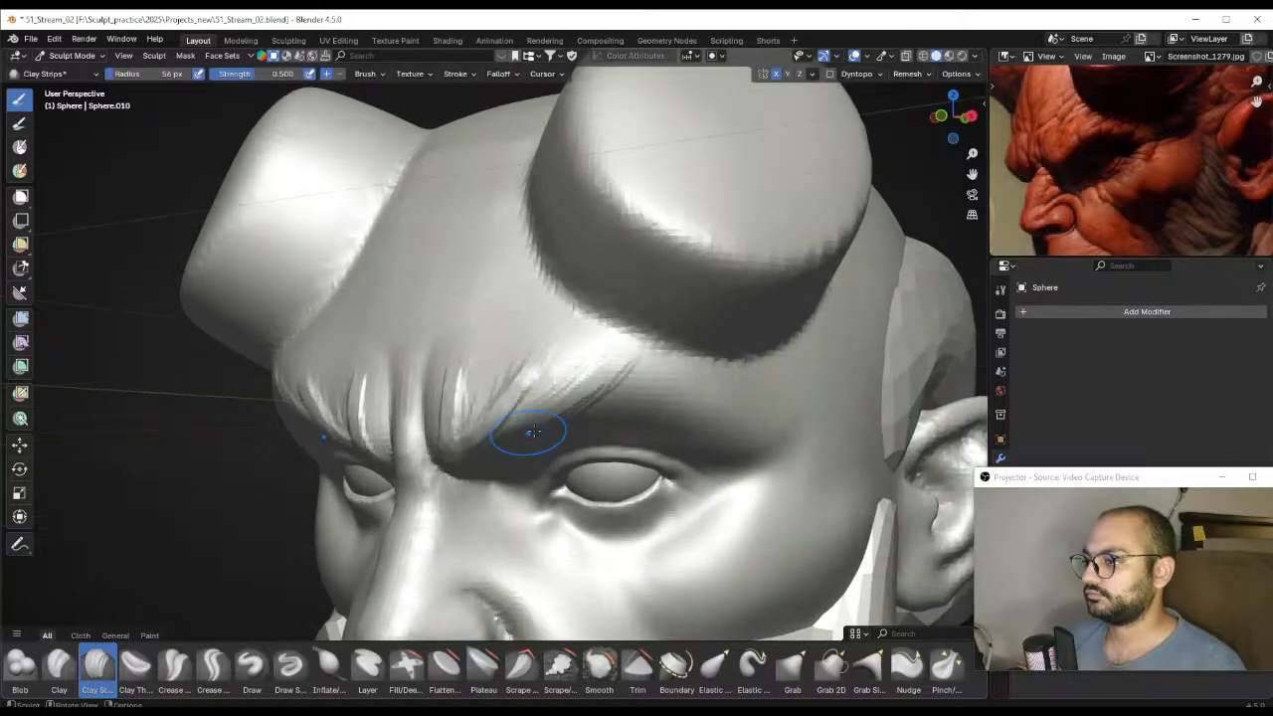
pyautogui.moveTo(660, 362); pyautogui.dragTo(606, 413)
pyautogui.moveTo(761, 378)
pyautogui.mouseDown()
pyautogui.moveTo(726, 409)
pyautogui.moveTo(617, 421)
pyautogui.moveTo(582, 393)
pyautogui.moveTo(519, 378)
pyautogui.moveTo(459, 415)
pyautogui.mouseUp()
pyautogui.moveTo(456, 455); pyautogui.dragTo(498, 441, button='middle')
# Fill out the inner brow beside the frown line with a 52 px Clay Strips brush
pyautogui.press('f')
pyautogui.click(520, 423)
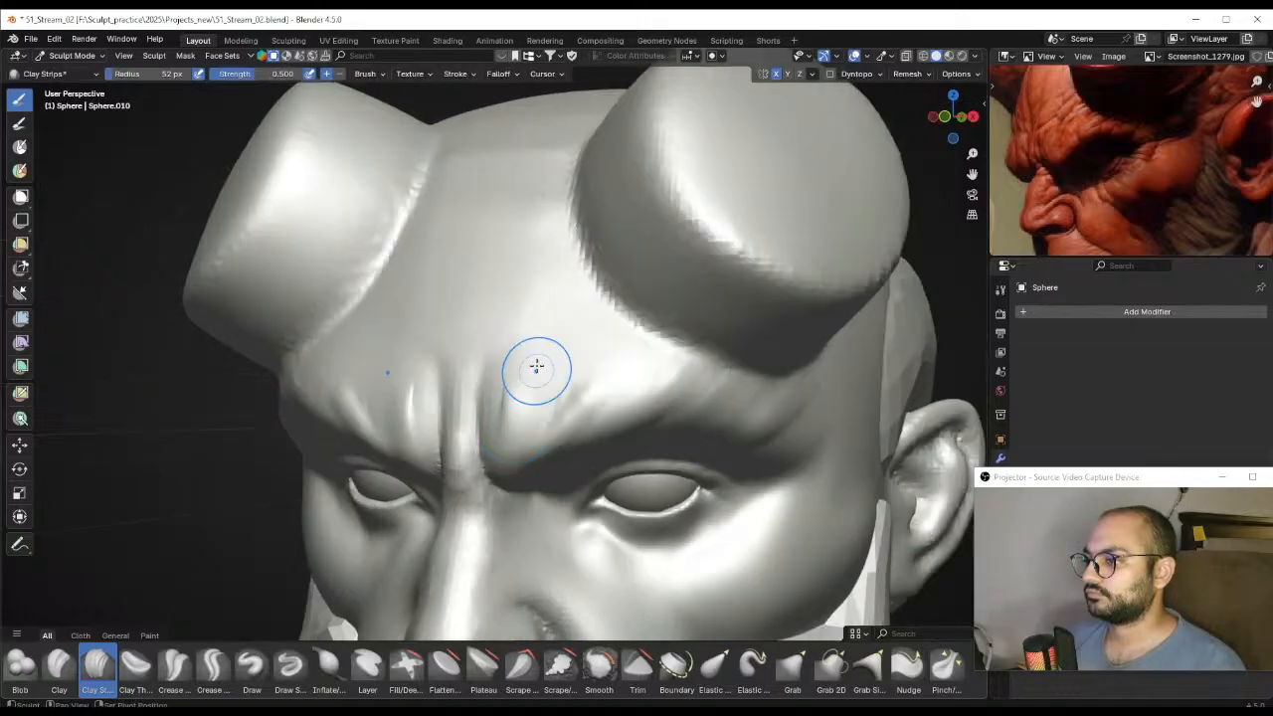
pyautogui.moveTo(537, 365)
pyautogui.mouseDown()
pyautogui.moveTo(510, 427)
pyautogui.moveTo(553, 466)
pyautogui.mouseUp()
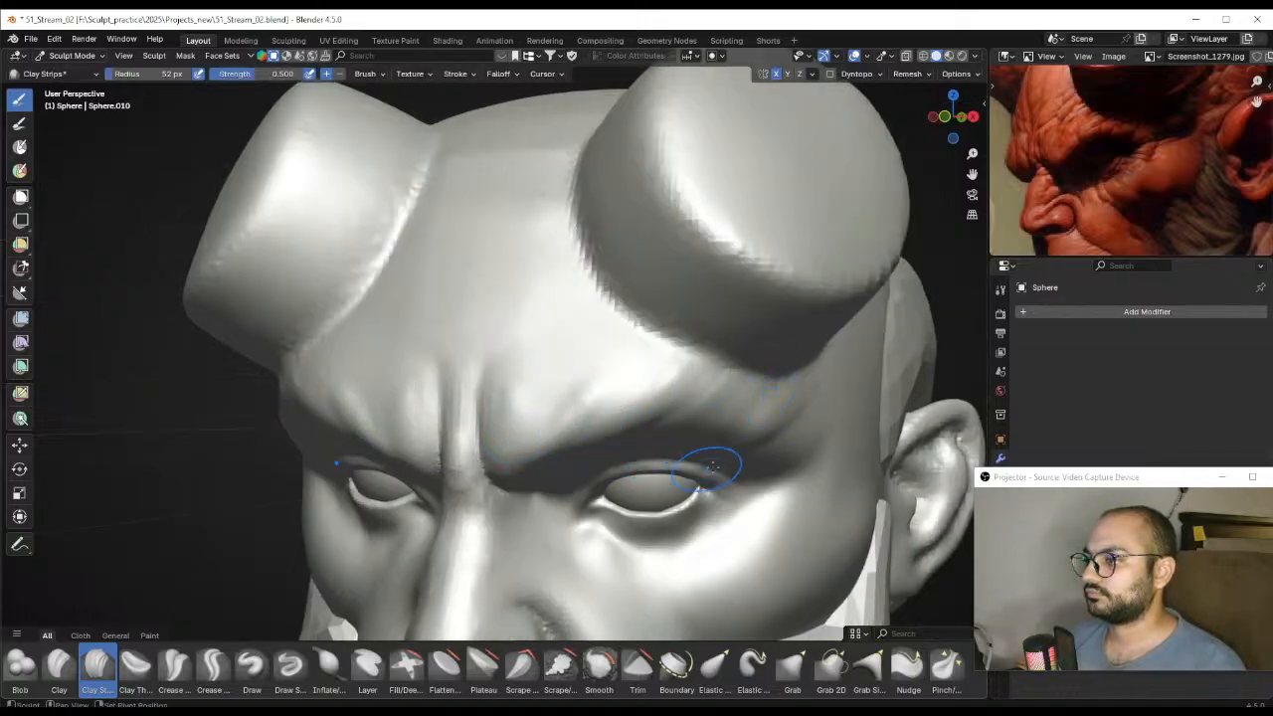
# Try a Clay Strips stroke across the outer end of the brow and undo it
pyautogui.moveTo(813, 409); pyautogui.dragTo(772, 422, button='middle')
pyautogui.press('f')
pyautogui.click(775, 422)
pyautogui.moveTo(783, 416); pyautogui.dragTo(692, 441)
pyautogui.hotkey('ctrl', 'z')
pyautogui.hotkey('ctrl', 'z')
# Shape the skin fold between the outer brow and the eye corner with a 42 px Clay Strips brush
pyautogui.press('f')
pyautogui.click(763, 425)
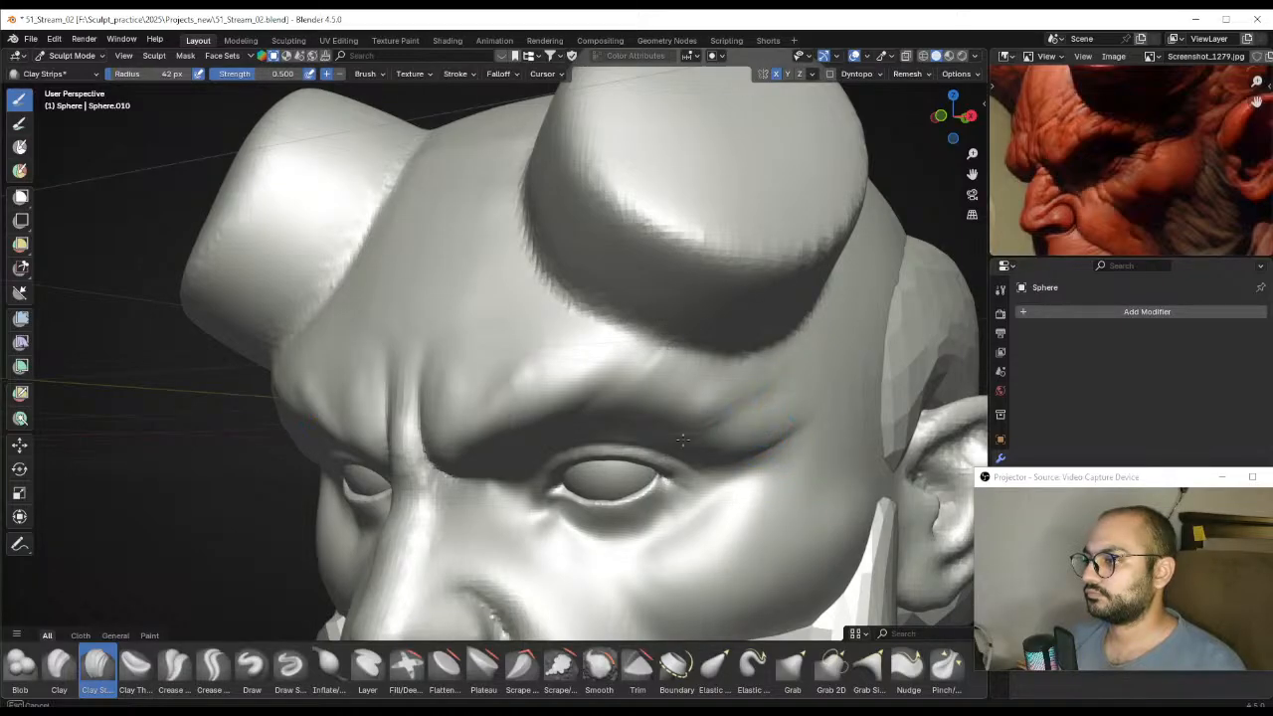
pyautogui.moveTo(762, 471); pyautogui.dragTo(732, 449, button='middle')
# Build up folds beside the outer eye corner with Clay Strips, varying the brush size between 34 and 41 px
pyautogui.press('f')
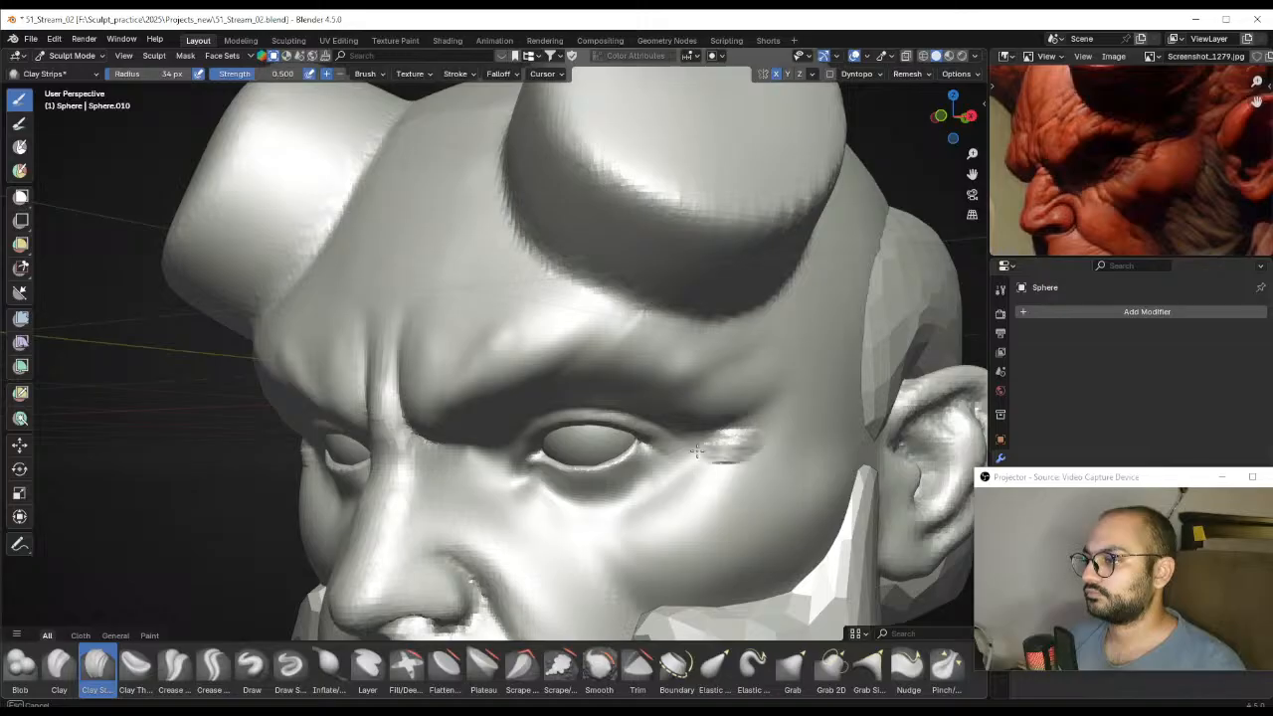
pyautogui.press('f')
pyautogui.moveTo(697, 451)
pyautogui.mouseDown()
pyautogui.moveTo(711, 454)
pyautogui.moveTo(699, 462)
pyautogui.mouseUp()
pyautogui.click(778, 446)
pyautogui.moveTo(726, 457); pyautogui.dragTo(733, 445, button='middle')
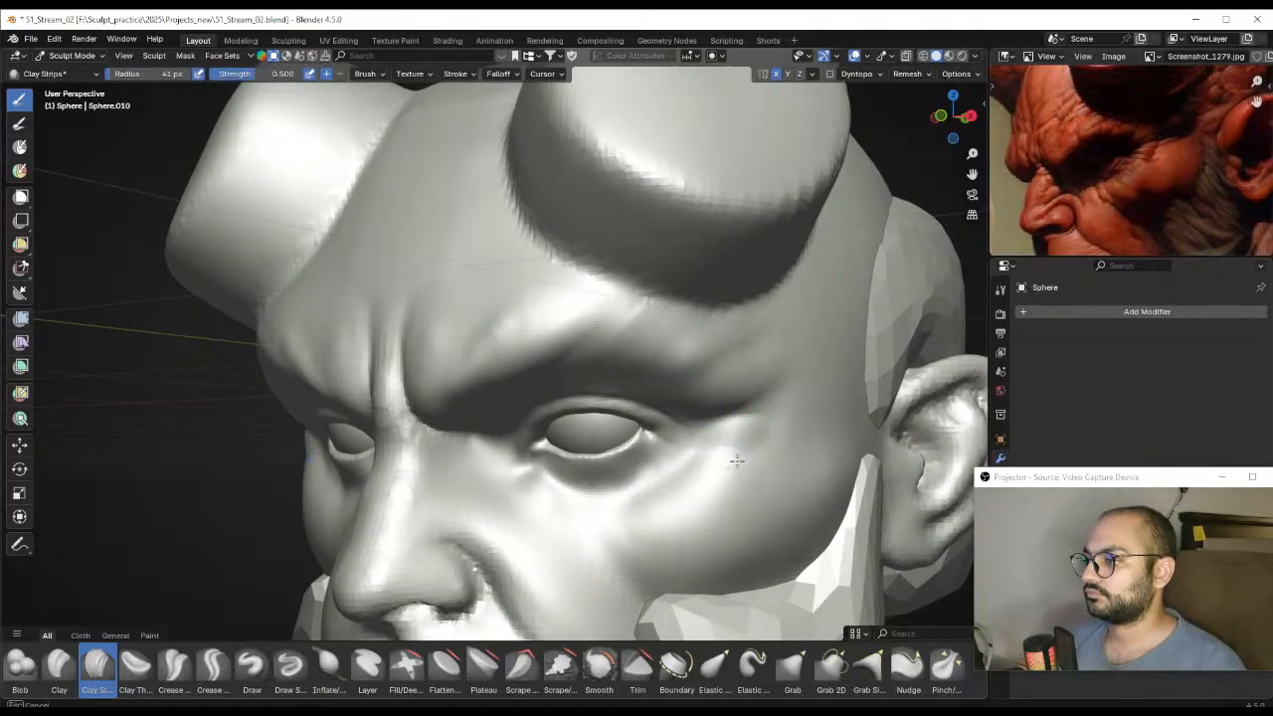
pyautogui.click(708, 456)
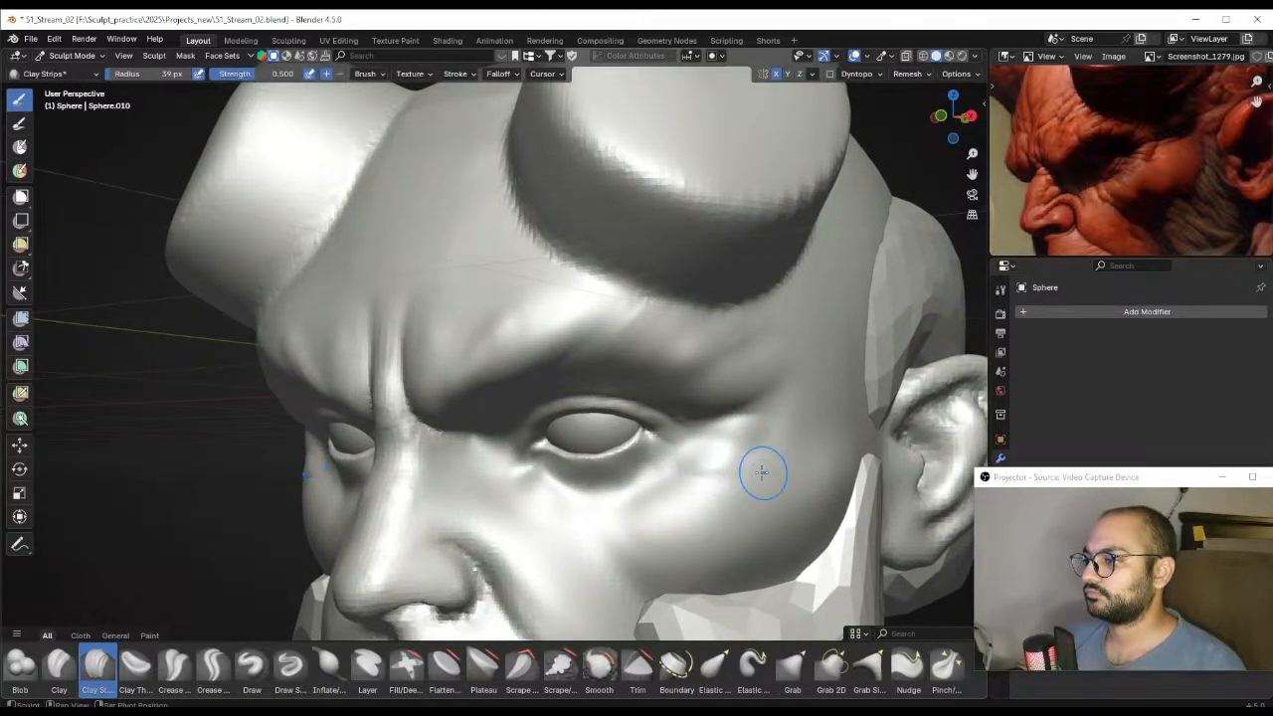
# Add finer crow's-feet folds on the upper cheekbone with a Clay Strips brush of about 28 px
pyautogui.moveTo(762, 472); pyautogui.dragTo(689, 458, button='middle')
pyautogui.press('f')
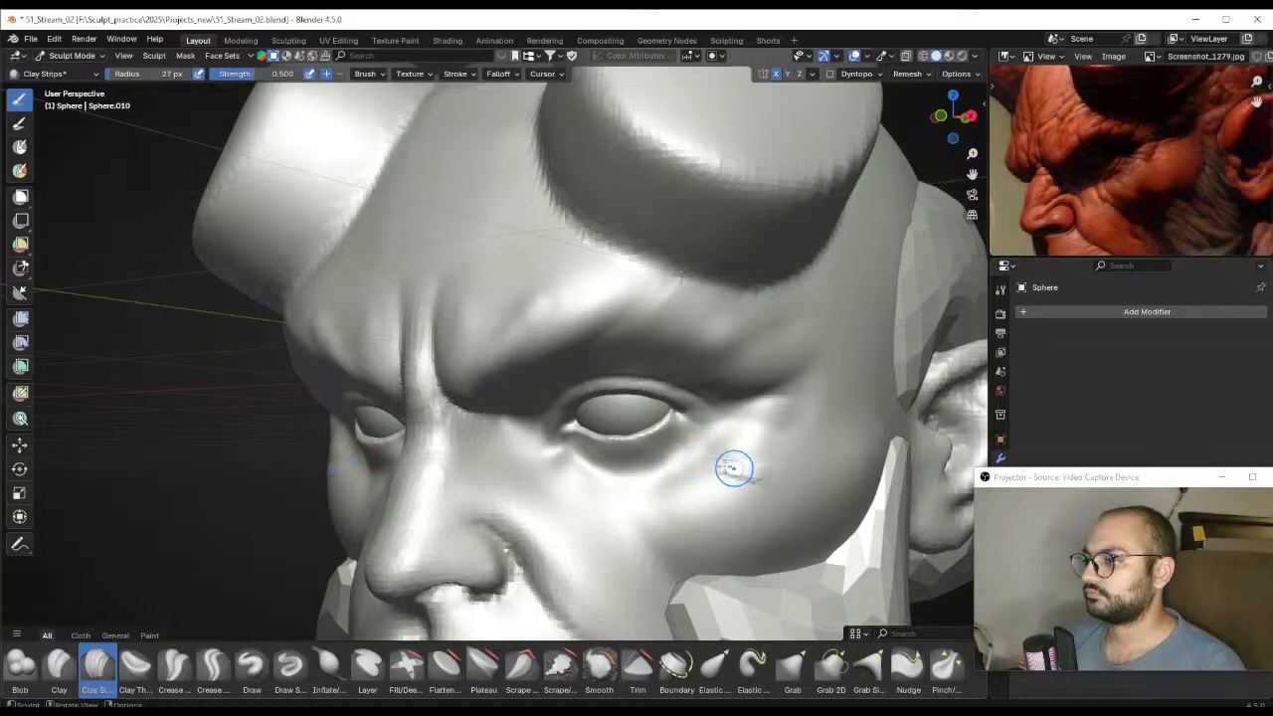
pyautogui.press('f')
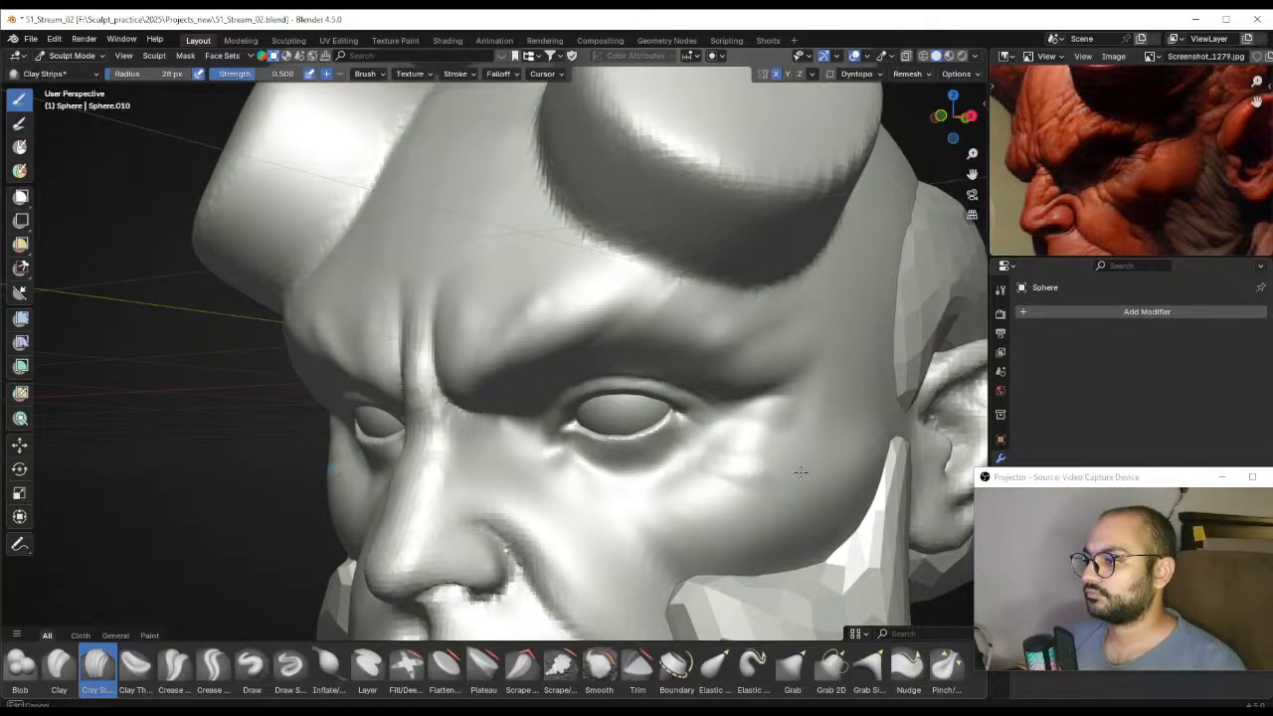
# Refine the frown folds between the brows with Clay Strips, ending with a 30 px brush
pyautogui.moveTo(707, 479)
pyautogui.keyDown('alt'); pyautogui.mouseDown()
pyautogui.moveTo(756, 429)
pyautogui.moveTo(708, 527)
pyautogui.moveTo(690, 475)
pyautogui.mouseUp(); pyautogui.keyUp('alt')
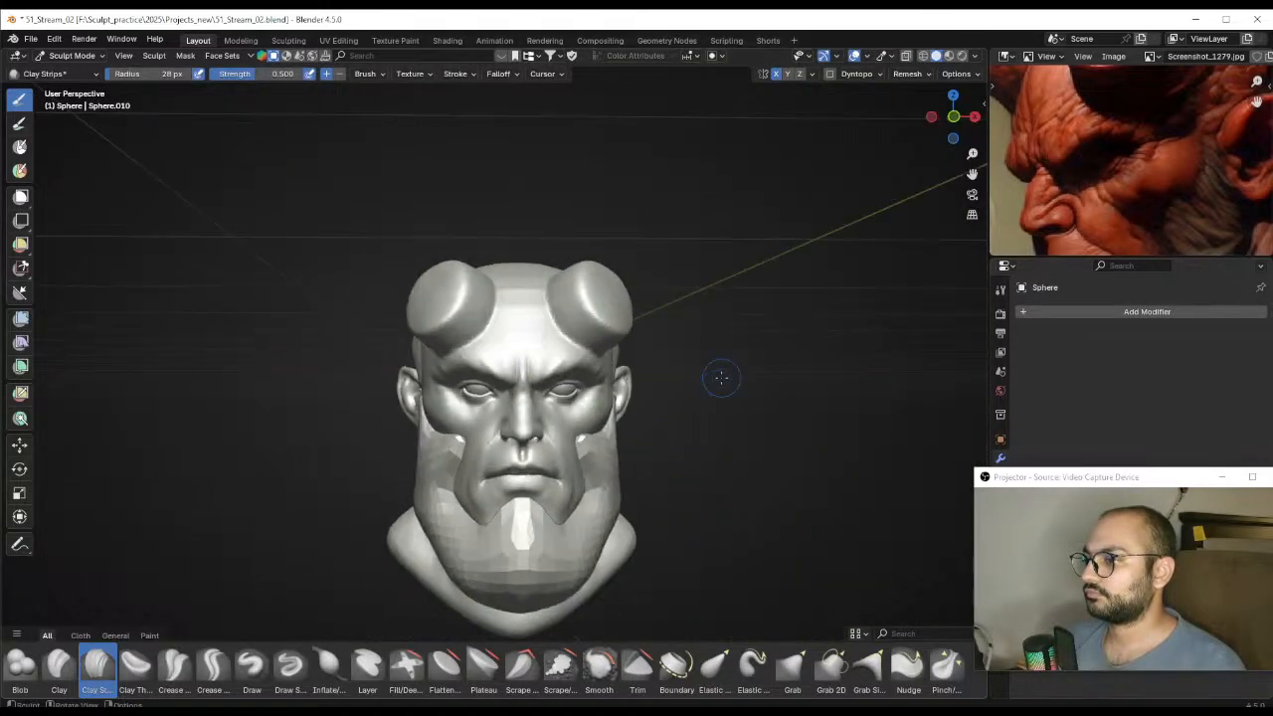
pyautogui.keyDown('ctrl'); pyautogui.keyDown('alt'); pyautogui.moveTo(620, 395); pyautogui.dragTo(648, 326); pyautogui.keyUp('alt'); pyautogui.keyUp('ctrl')
pyautogui.keyDown('alt'); pyautogui.moveTo(649, 328); pyautogui.dragTo(577, 396); pyautogui.keyUp('alt')
pyautogui.moveTo(577, 396)
pyautogui.keyDown('ctrl'); pyautogui.keyDown('alt'); pyautogui.mouseDown()
pyautogui.moveTo(591, 359)
pyautogui.moveTo(557, 369)
pyautogui.moveTo(548, 395)
pyautogui.moveTo(500, 382)
pyautogui.moveTo(509, 433)
pyautogui.mouseUp(); pyautogui.keyUp('alt'); pyautogui.keyUp('ctrl')
pyautogui.press('f')
pyautogui.click(579, 372)
pyautogui.press('f')
pyautogui.click(548, 395)
pyautogui.moveTo(568, 401)
pyautogui.mouseDown()
pyautogui.moveTo(523, 428)
pyautogui.moveTo(505, 390)
pyautogui.moveTo(537, 428)
pyautogui.mouseUp()
pyautogui.press('f')
pyautogui.click(507, 394)
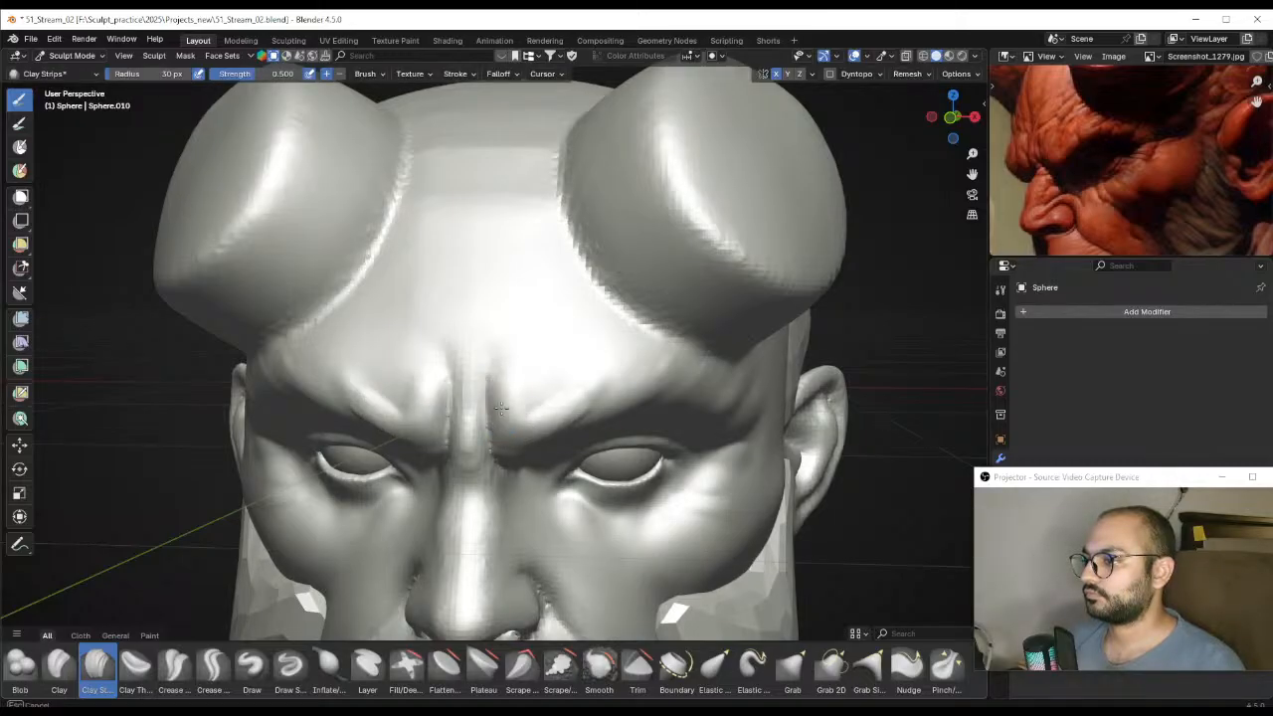
# Carve shallow creases across the middle of the forehead with the Draw brush at 38 px
pyautogui.scroll(-3, 553, 381)
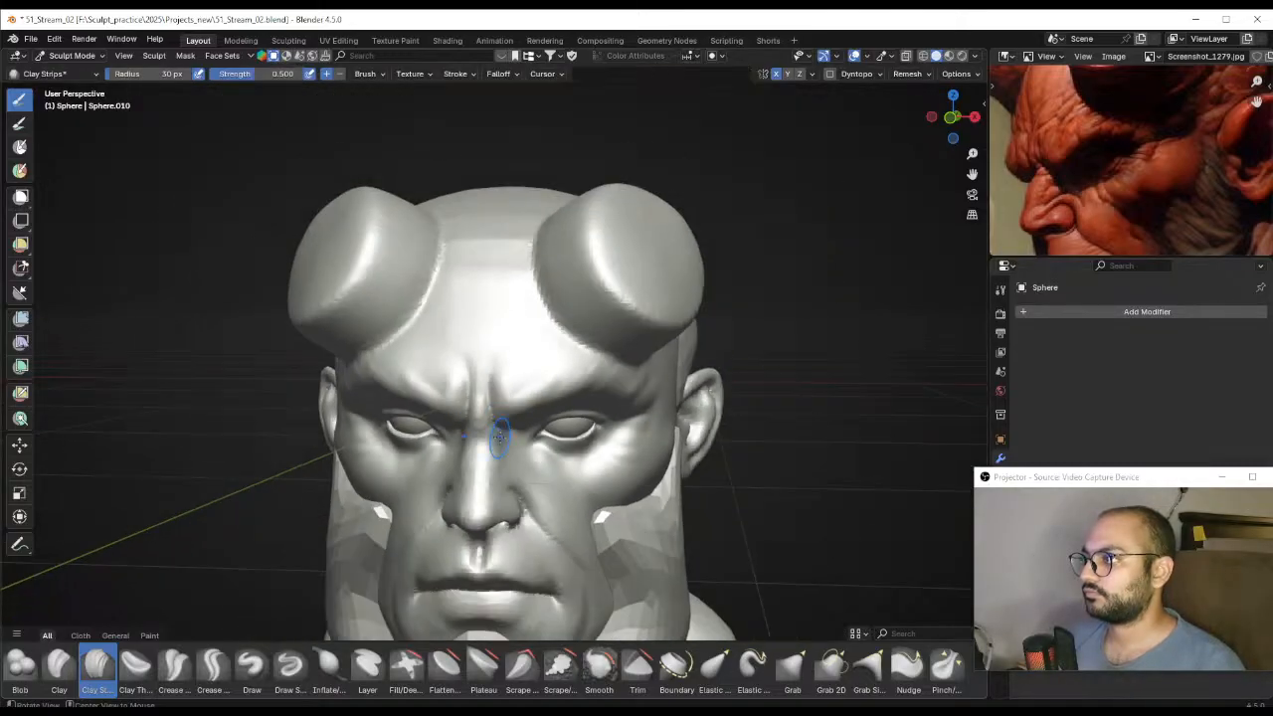
pyautogui.click(245, 679)
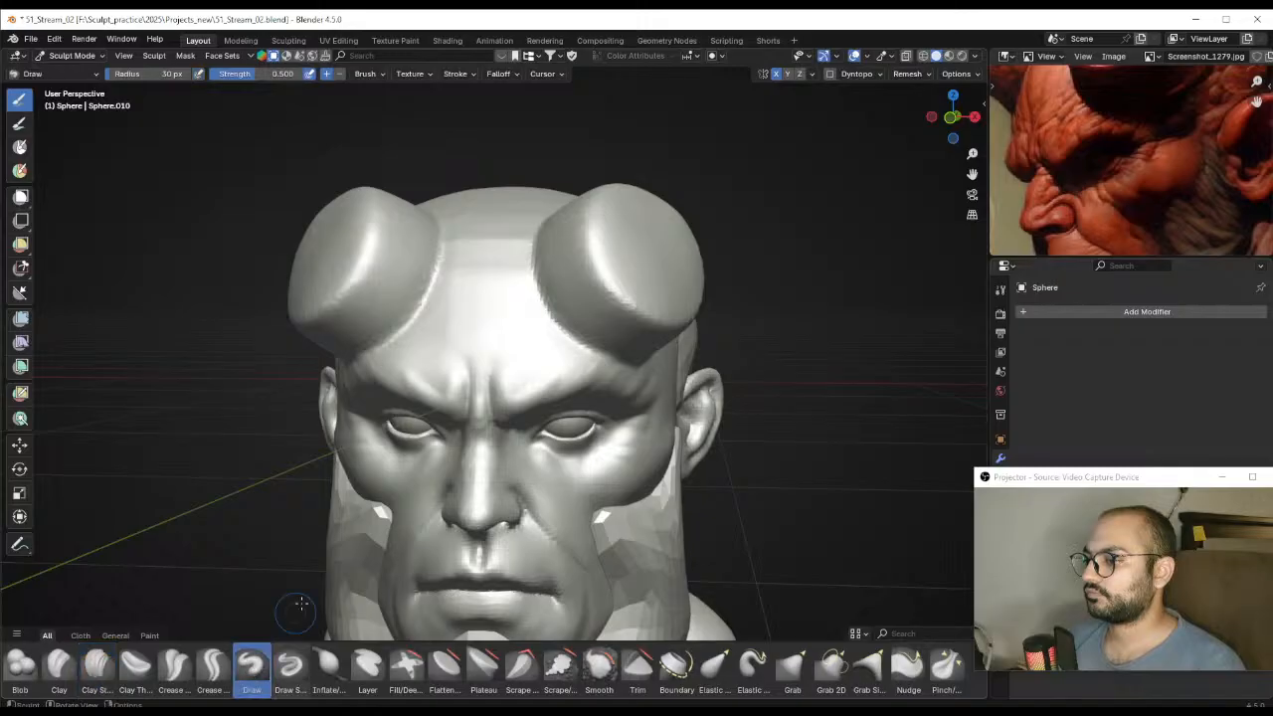
pyautogui.moveTo(445, 343)
pyautogui.keyDown('shift'); pyautogui.mouseDown(button='middle')
pyautogui.moveTo(477, 441)
pyautogui.moveTo(525, 414)
pyautogui.moveTo(522, 440)
pyautogui.mouseUp(button='middle'); pyautogui.keyUp('shift')
pyautogui.moveTo(637, 411)
pyautogui.mouseDown(button='middle')
pyautogui.moveTo(666, 420)
pyautogui.moveTo(565, 443)
pyautogui.mouseUp(button='middle')
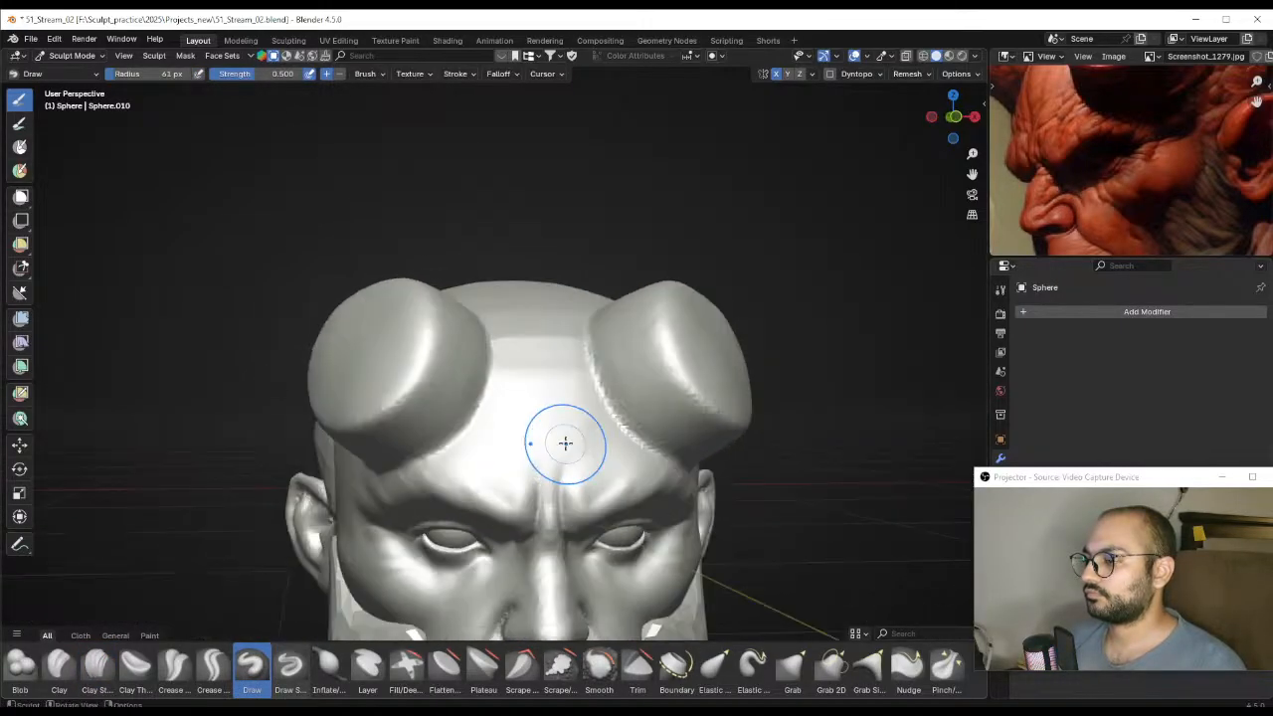
pyautogui.press('f')
pyautogui.click(511, 440)
pyautogui.keyDown('ctrl'); pyautogui.moveTo(535, 421); pyautogui.dragTo(576, 408); pyautogui.keyUp('ctrl')
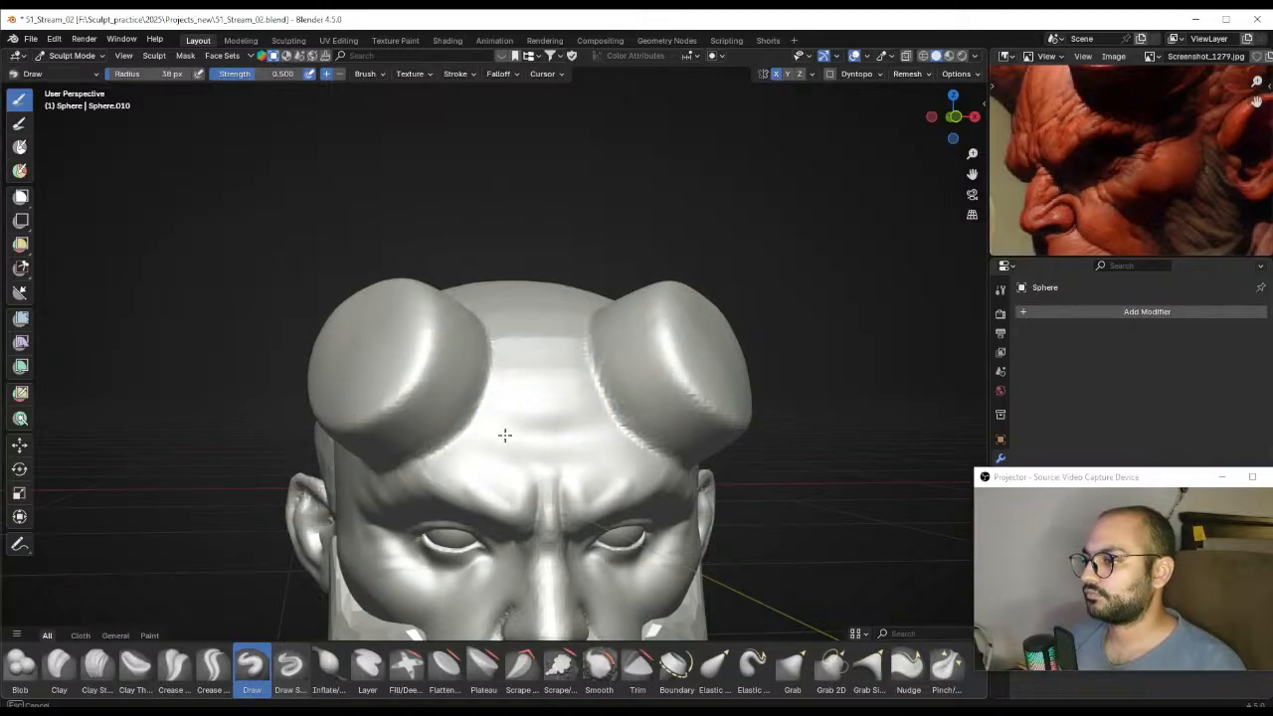
# Refine the forehead forms just above the frown lines with the Draw brush at 40 px
pyautogui.moveTo(505, 435); pyautogui.dragTo(568, 448, button='middle')
pyautogui.moveTo(568, 449)
pyautogui.mouseDown()
pyautogui.moveTo(554, 461)
pyautogui.moveTo(540, 434)
pyautogui.moveTo(552, 439)
pyautogui.mouseUp()
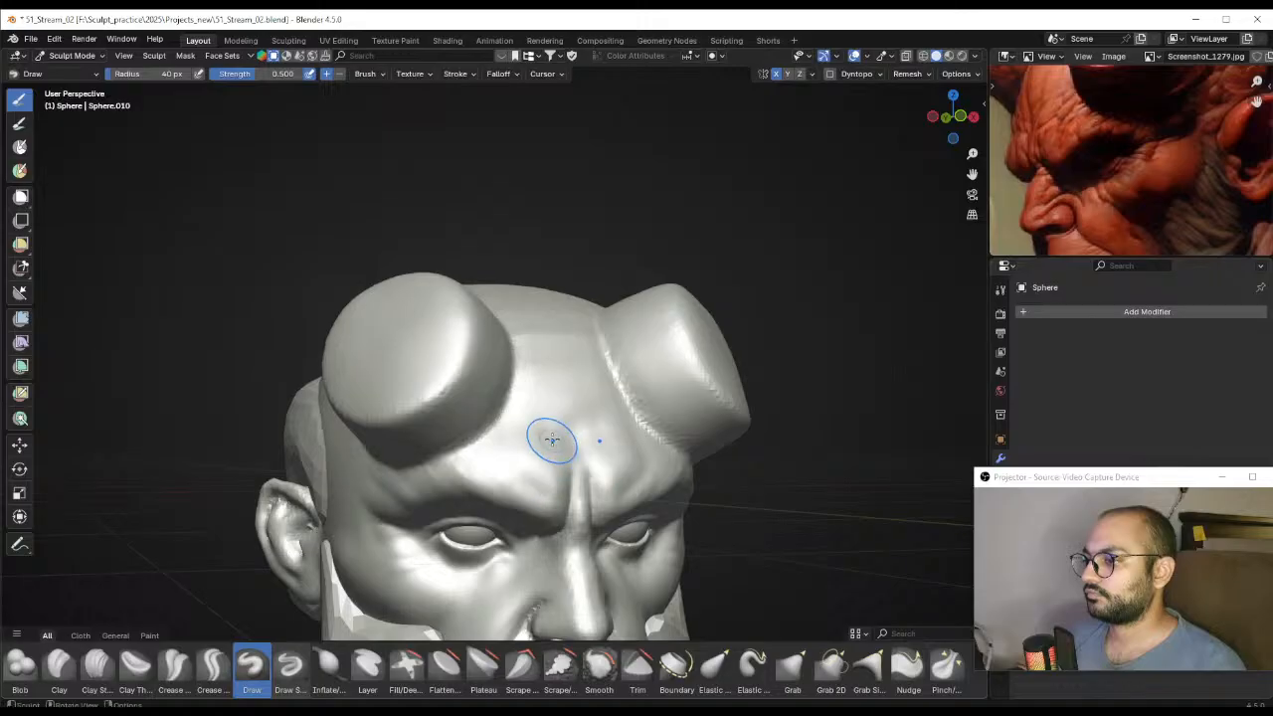
pyautogui.moveTo(556, 481); pyautogui.dragTo(543, 441, button='middle')
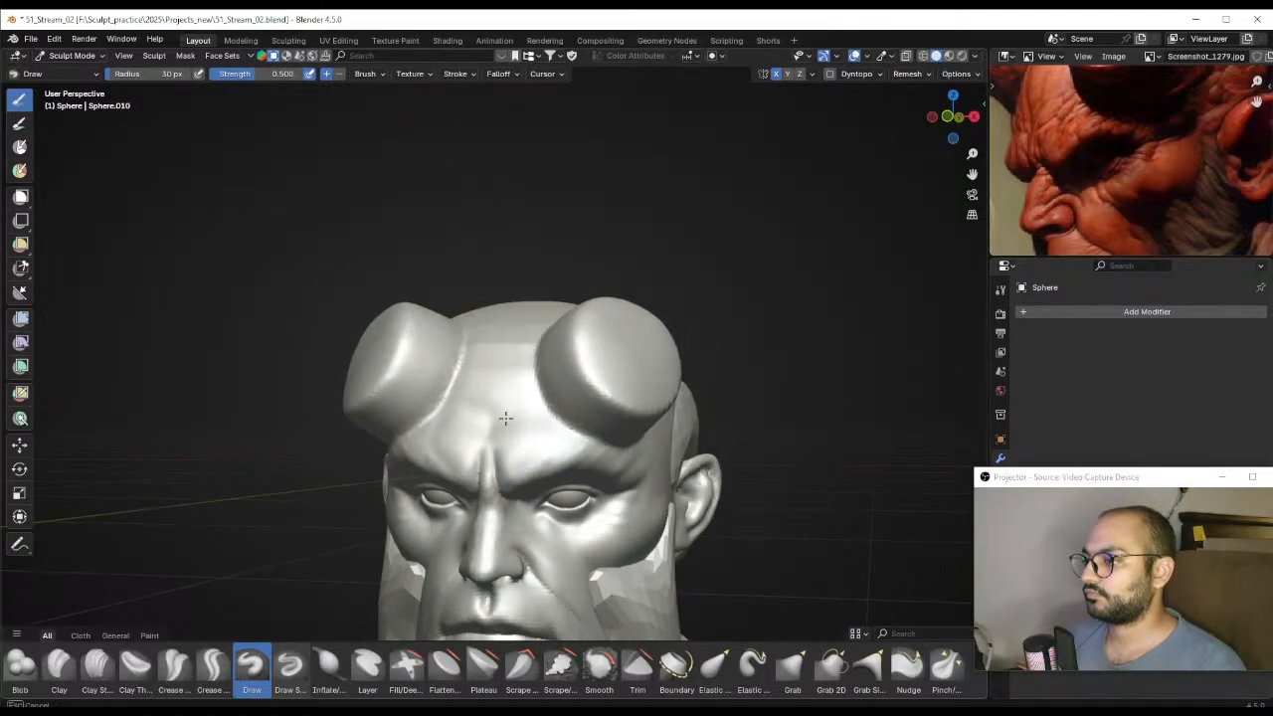
pyautogui.scroll(-4, 483, 398)
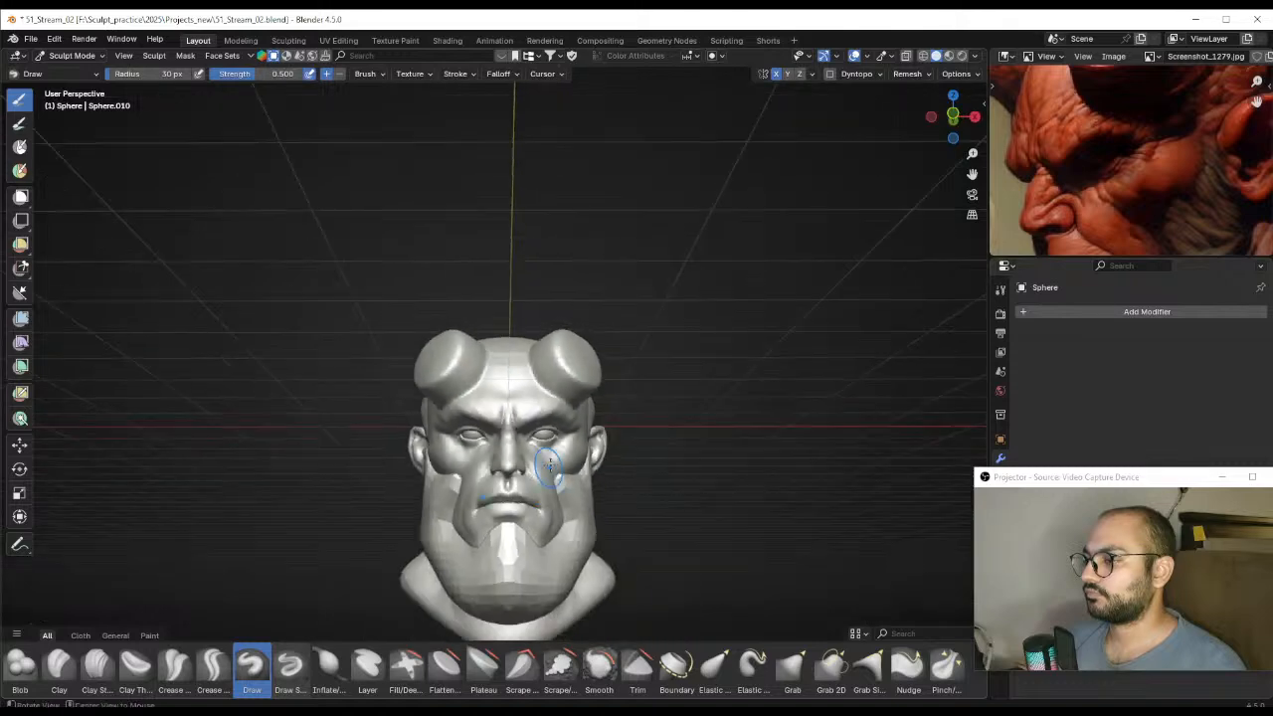
pyautogui.moveTo(483, 398)
pyautogui.mouseDown(button='middle')
pyautogui.moveTo(552, 443)
pyautogui.moveTo(583, 435)
pyautogui.moveTo(557, 378)
pyautogui.mouseUp(button='middle')
pyautogui.moveTo(557, 378)
pyautogui.mouseDown(button='middle')
pyautogui.moveTo(522, 398)
pyautogui.moveTo(642, 409)
pyautogui.moveTo(565, 325)
pyautogui.mouseUp(button='middle')
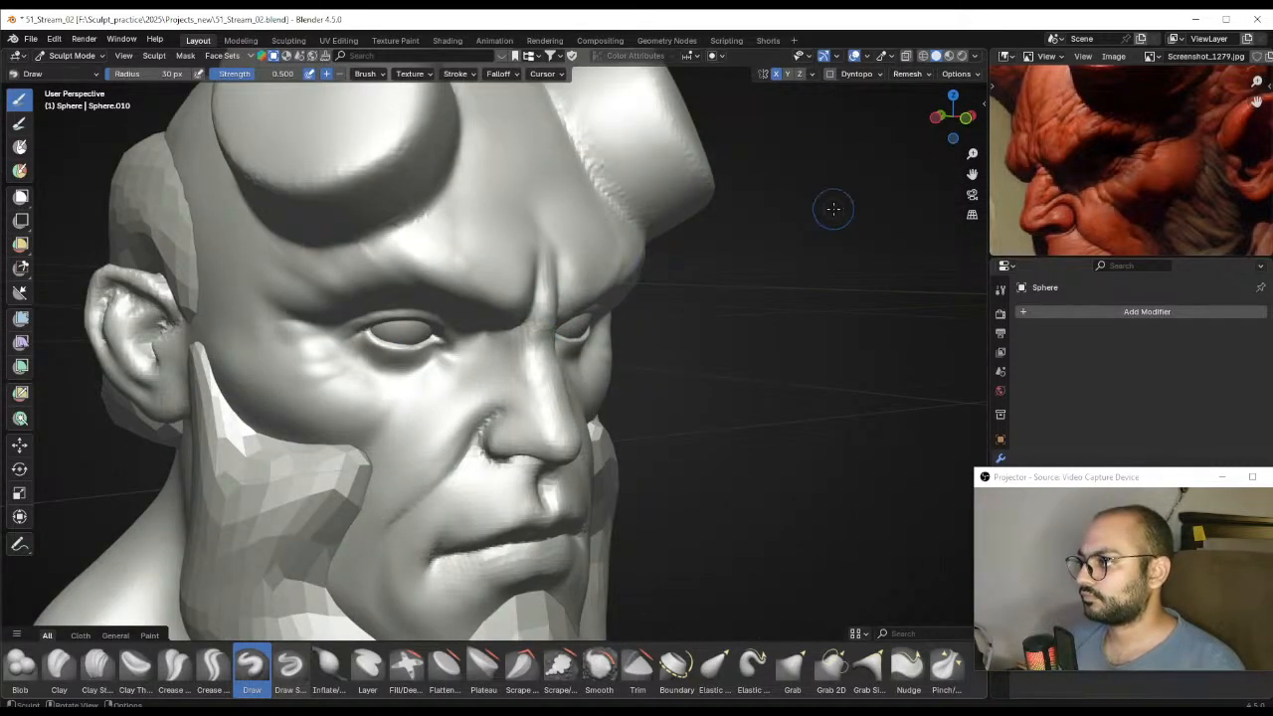
# Build up the eye bag and upper cheek below the lower eyelid with a 58 px Clay Strips brush
pyautogui.click(176, 667)
pyautogui.click(97, 665)
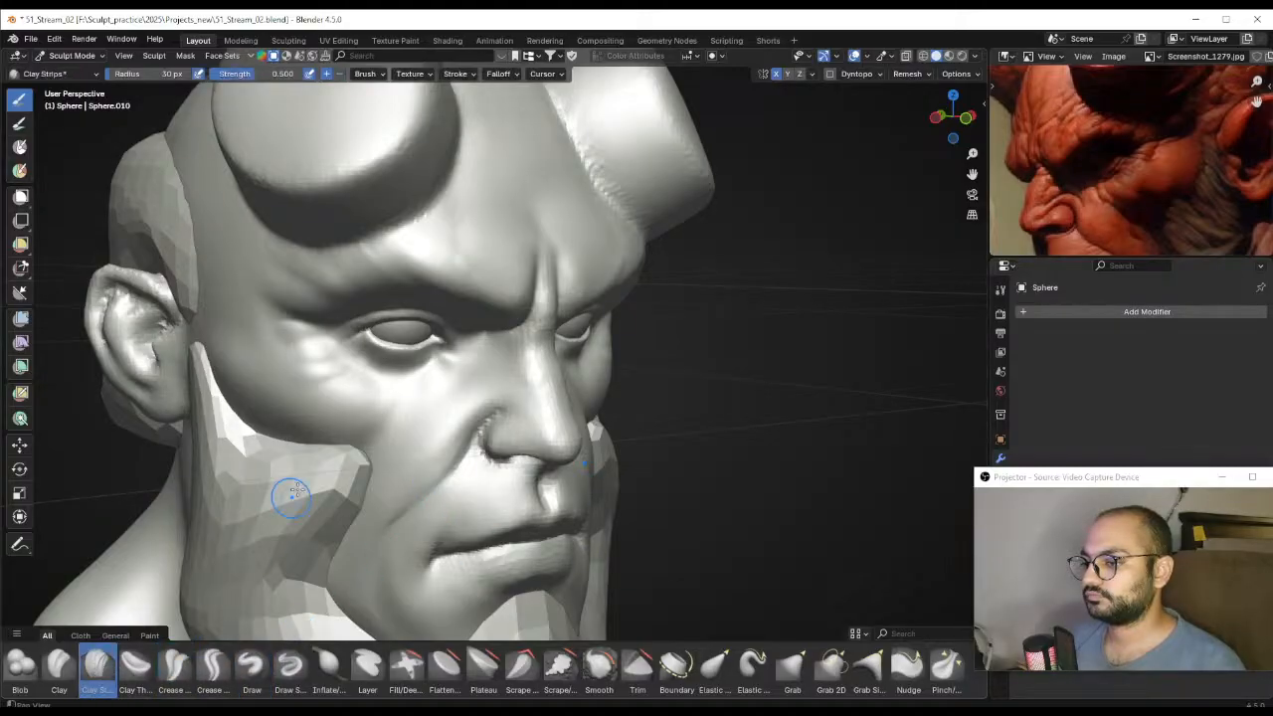
pyautogui.moveTo(284, 491); pyautogui.dragTo(440, 426, button='middle')
pyautogui.scroll(2, 461, 411)
pyautogui.moveTo(461, 411); pyautogui.dragTo(413, 420)
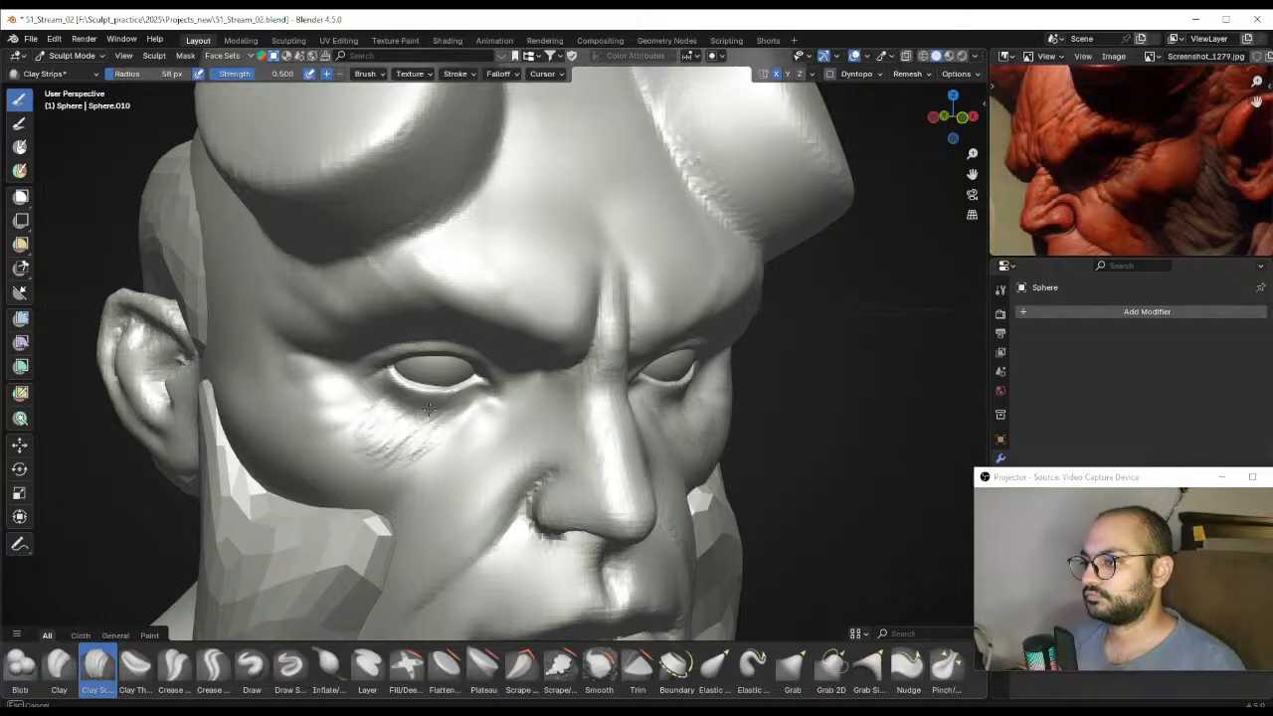
pyautogui.press('f')
pyautogui.moveTo(429, 409)
pyautogui.mouseDown()
pyautogui.moveTo(438, 440)
pyautogui.moveTo(340, 433)
pyautogui.moveTo(438, 429)
pyautogui.moveTo(343, 449)
pyautogui.moveTo(461, 417)
pyautogui.mouseUp()
pyautogui.click(447, 430)
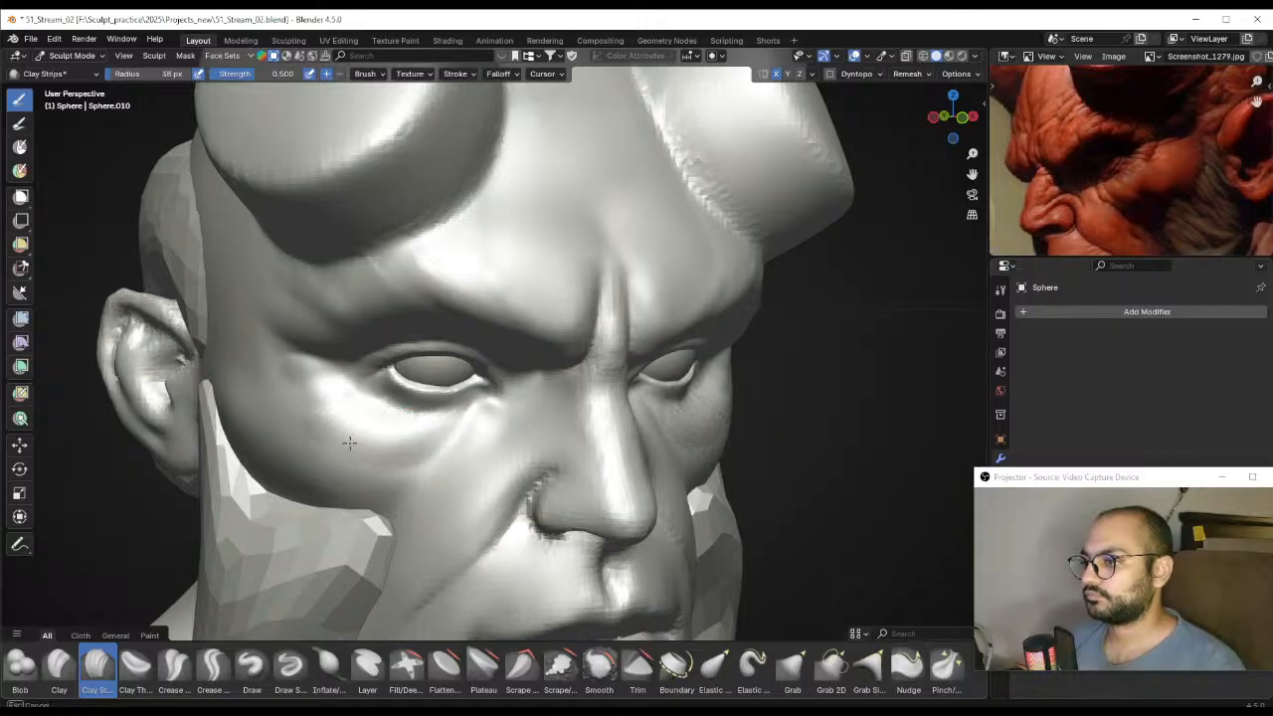
# Add volume to the cheek folds below the outer eye corner with Clay Strips between 51 and 61 px
pyautogui.moveTo(600, 429)
pyautogui.mouseDown(button='middle')
pyautogui.moveTo(517, 424)
pyautogui.moveTo(551, 418)
pyautogui.mouseUp(button='middle')
pyautogui.press('f')
pyautogui.click(542, 422)
pyautogui.moveTo(513, 403)
pyautogui.mouseDown()
pyautogui.moveTo(543, 417)
pyautogui.moveTo(547, 381)
pyautogui.moveTo(537, 419)
pyautogui.mouseUp()
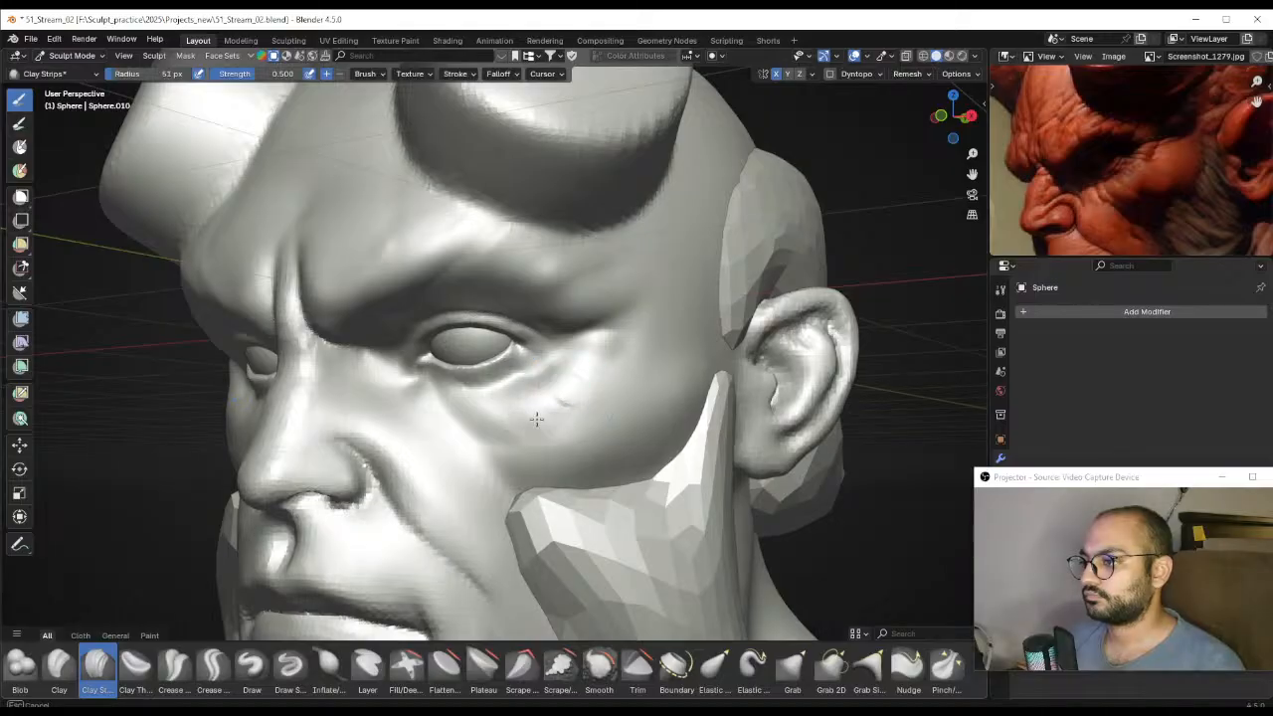
pyautogui.press('f')
pyautogui.click(573, 381)
pyautogui.press('f')
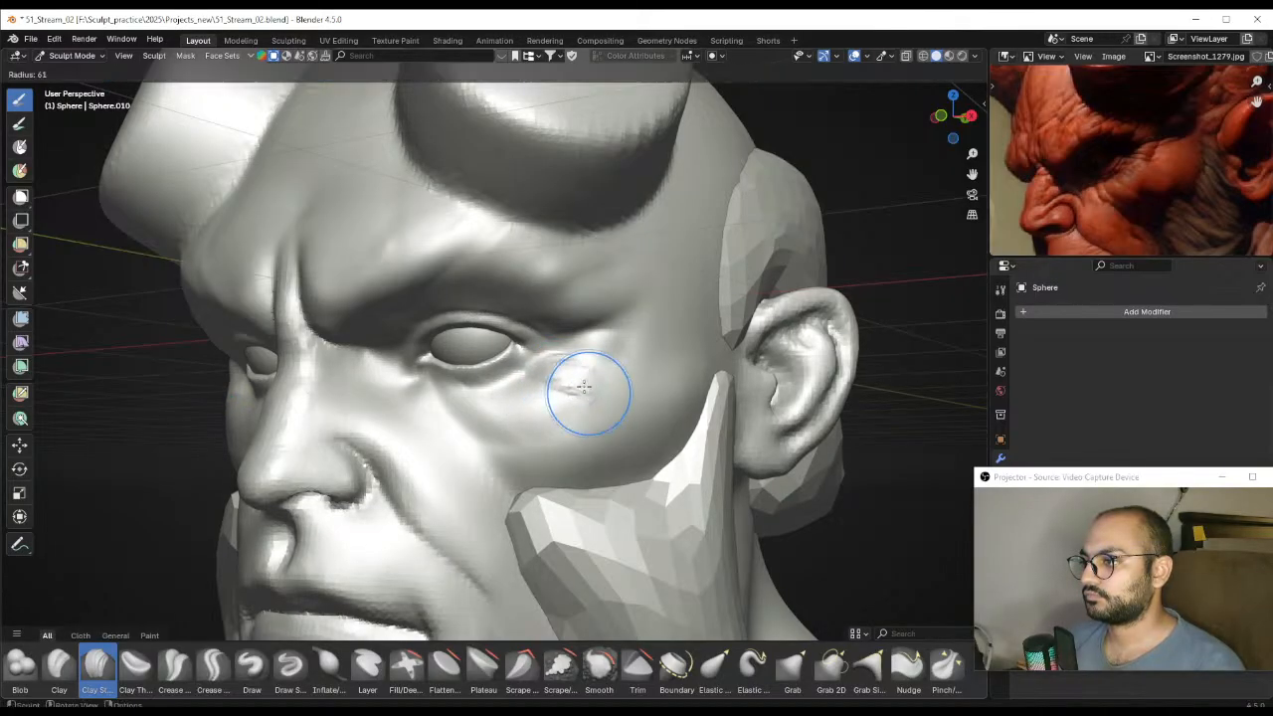
pyautogui.click(588, 402)
# Lay strokes across the under-eye area and blend them into the cheek with Clay Strips at about 44 px
pyautogui.moveTo(568, 388)
pyautogui.mouseDown(button='middle')
pyautogui.moveTo(597, 409)
pyautogui.moveTo(571, 402)
pyautogui.mouseUp(button='middle')
pyautogui.press('f')
pyautogui.click(590, 402)
pyautogui.moveTo(550, 408)
pyautogui.mouseDown()
pyautogui.moveTo(527, 409)
pyautogui.moveTo(605, 408)
pyautogui.moveTo(542, 415)
pyautogui.mouseUp()
pyautogui.press('f')
pyautogui.click(611, 409)
pyautogui.press('f')
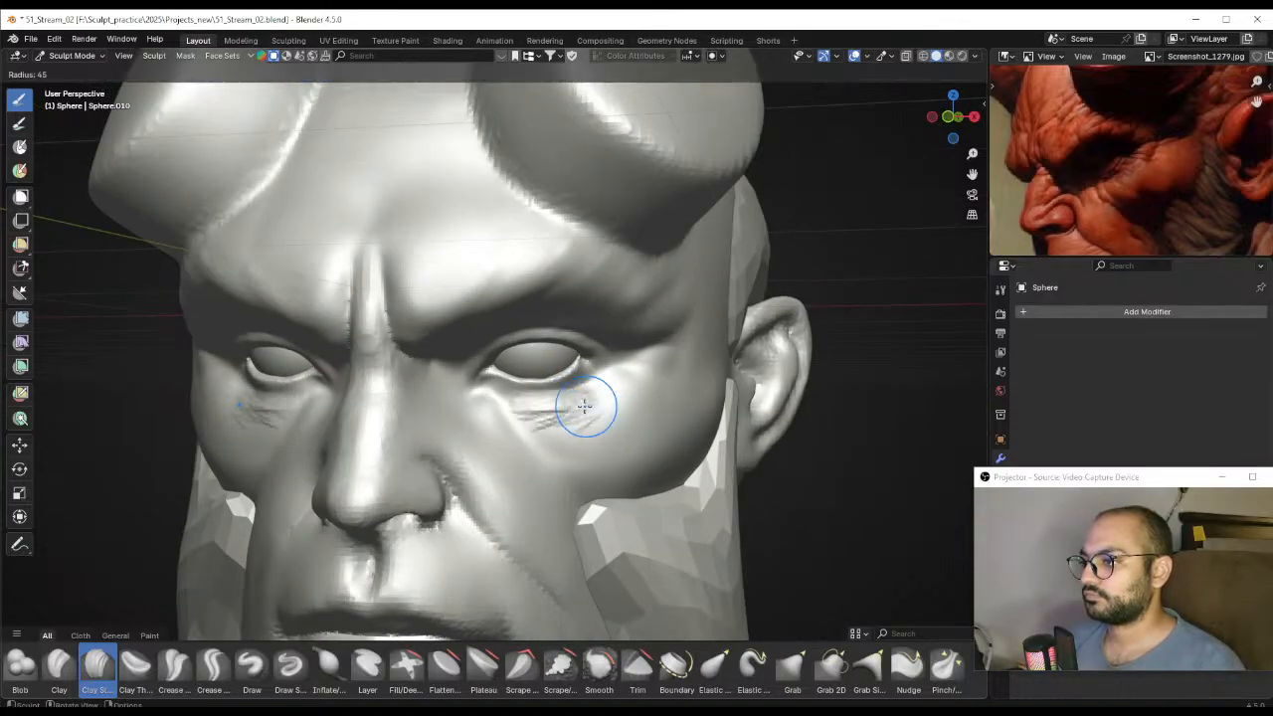
pyautogui.click(588, 413)
pyautogui.moveTo(609, 390)
pyautogui.mouseDown()
pyautogui.moveTo(559, 417)
pyautogui.moveTo(577, 419)
pyautogui.moveTo(520, 413)
pyautogui.mouseUp()
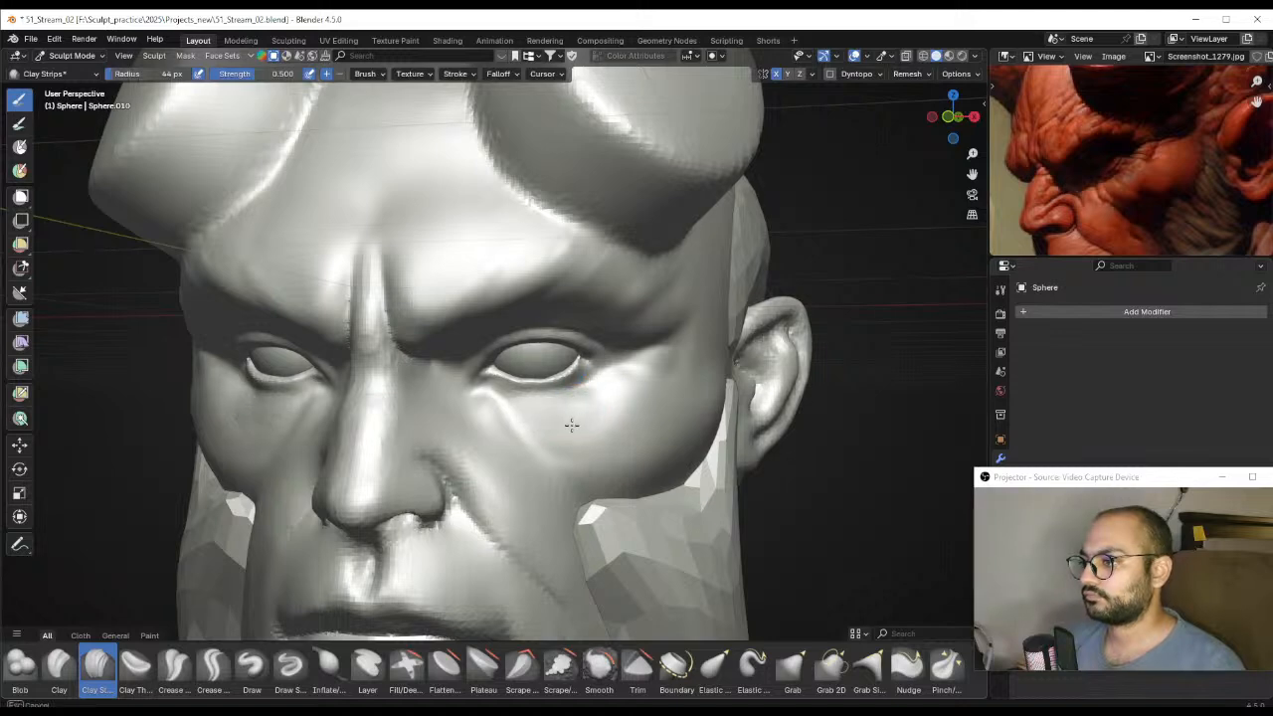
# Refine the transition from the eye bag to the inner cheek with a 41 px Clay Strips brush
pyautogui.moveTo(588, 418); pyautogui.dragTo(563, 436, button='middle')
pyautogui.press('f')
pyautogui.click(562, 436)
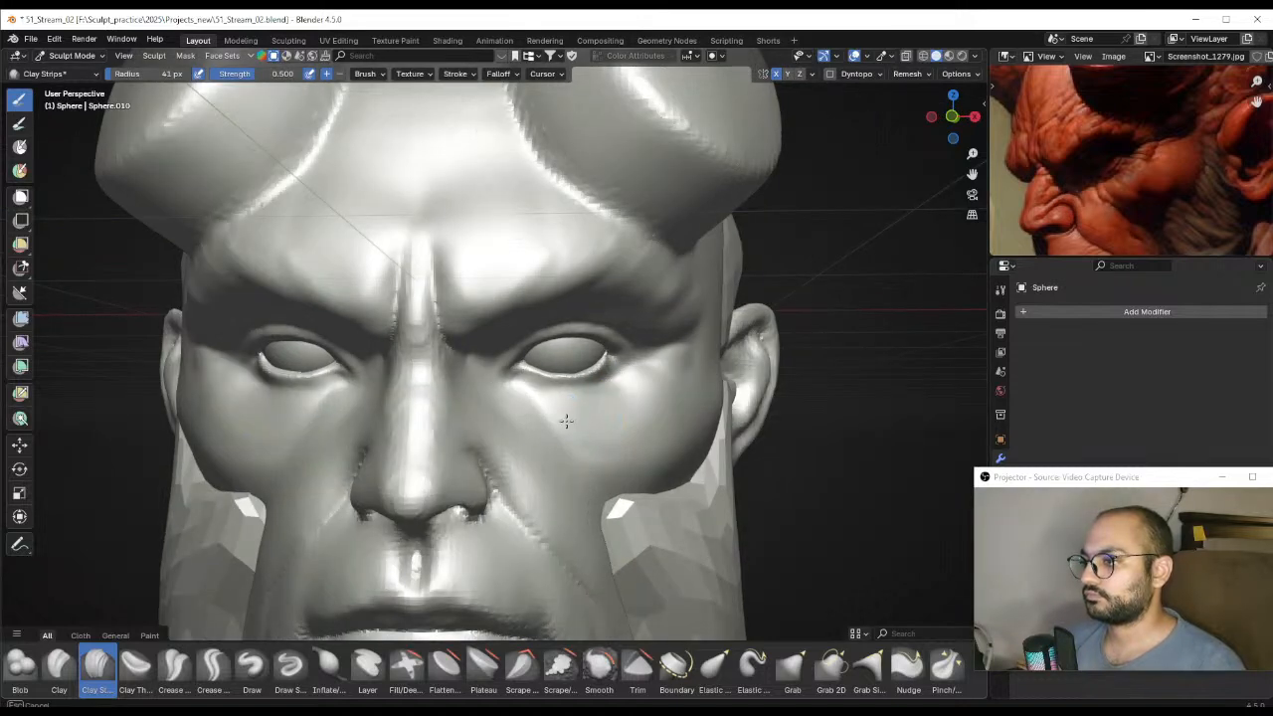
pyautogui.scroll(-8, 566, 423)
pyautogui.moveTo(568, 449); pyautogui.dragTo(557, 333, button='middle')
pyautogui.moveTo(557, 333); pyautogui.dragTo(516, 323, button='middle')
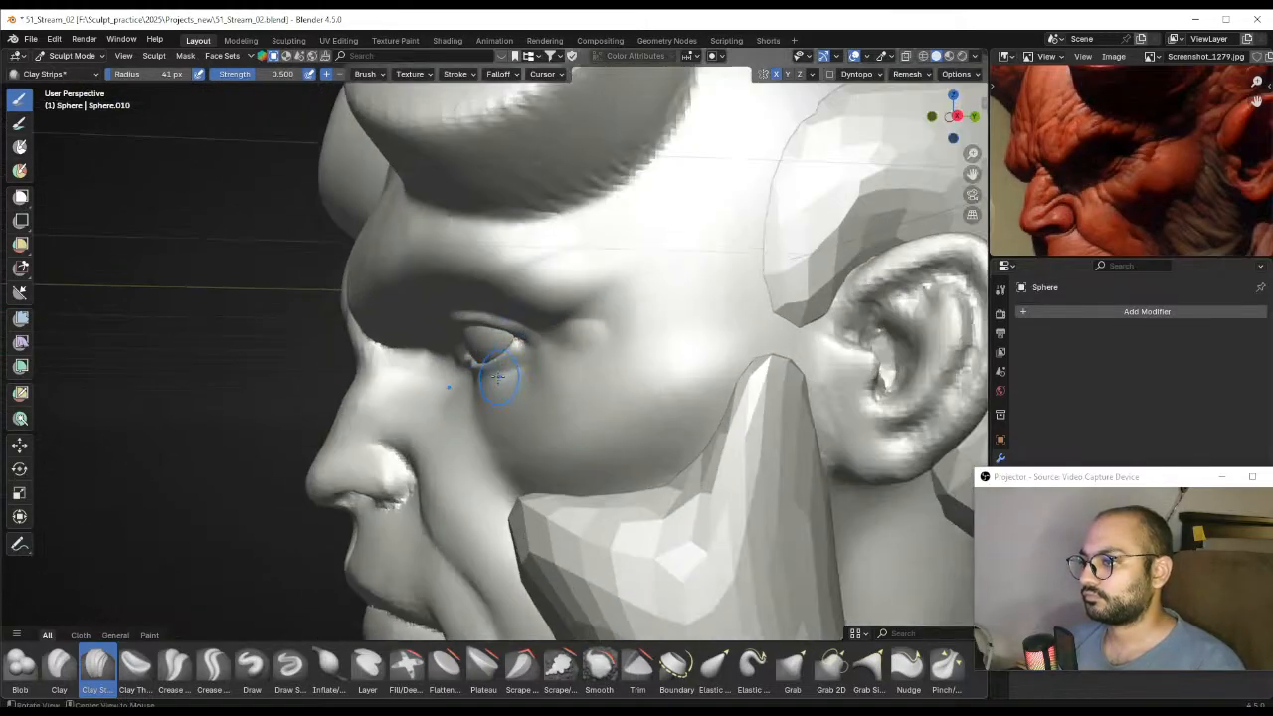
pyautogui.moveTo(499, 377); pyautogui.dragTo(504, 383, button='middle')
pyautogui.keyDown('ctrl'); pyautogui.moveTo(503, 383); pyautogui.dragTo(500, 344, button='middle'); pyautogui.keyUp('ctrl')
# Sharpen the creases under the lower eyelid and inner cheek with Draw Sharp, varying the radius between 38 and 70 px
pyautogui.press('g')
pyautogui.click(285, 675)
pyautogui.moveTo(452, 466)
pyautogui.mouseDown(button='middle')
pyautogui.moveTo(485, 461)
pyautogui.moveTo(554, 355)
pyautogui.moveTo(580, 383)
pyautogui.mouseUp(button='middle')
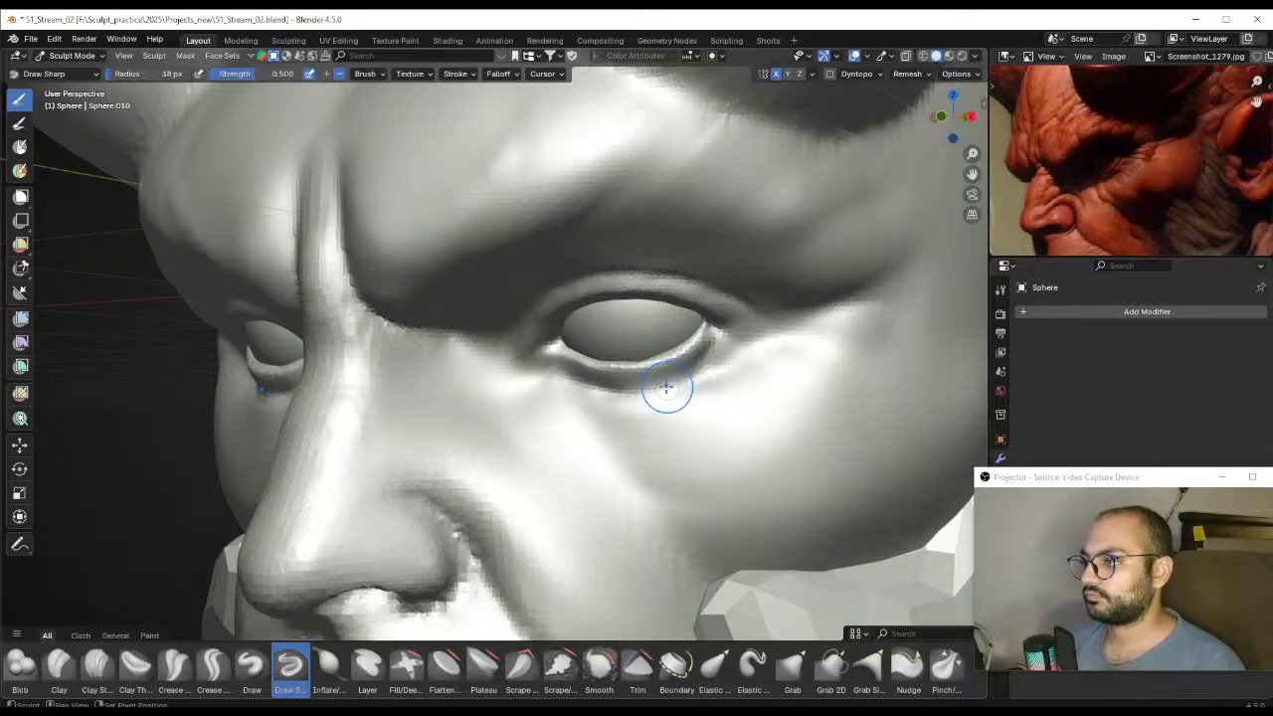
pyautogui.press('f')
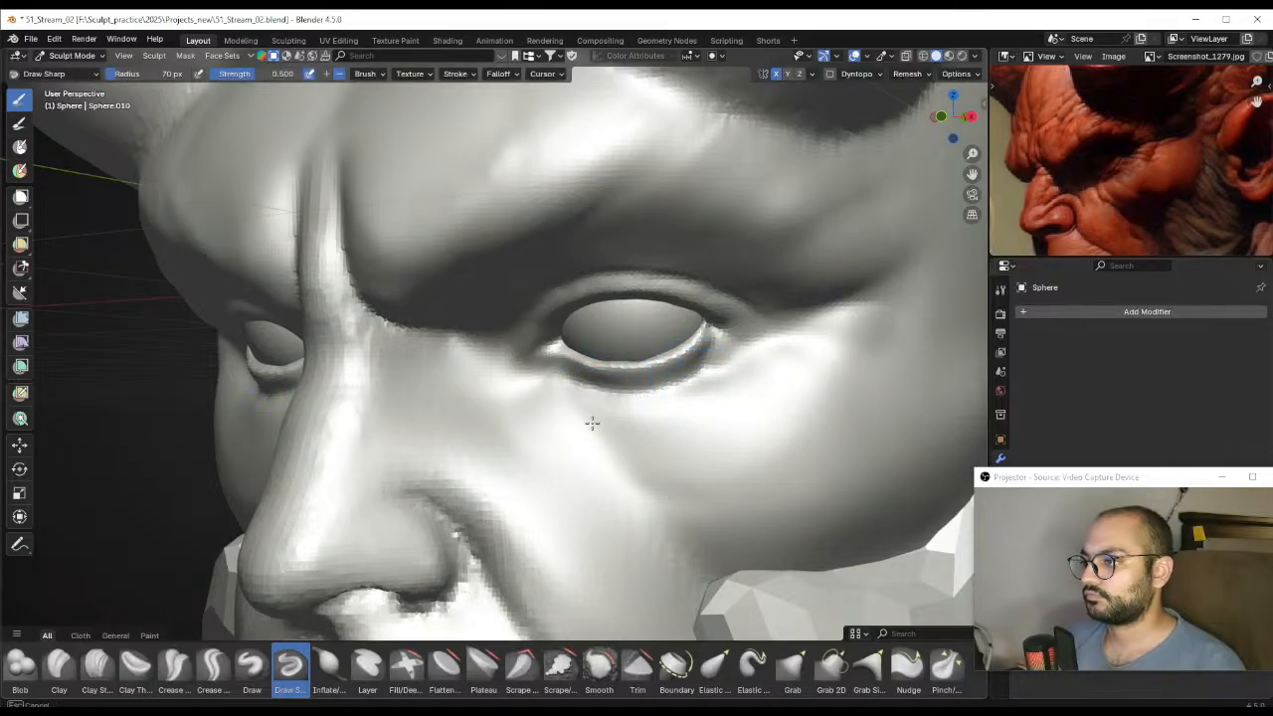
pyautogui.moveTo(571, 397)
pyautogui.mouseDown(button='middle')
pyautogui.moveTo(608, 364)
pyautogui.moveTo(611, 439)
pyautogui.mouseUp(button='middle')
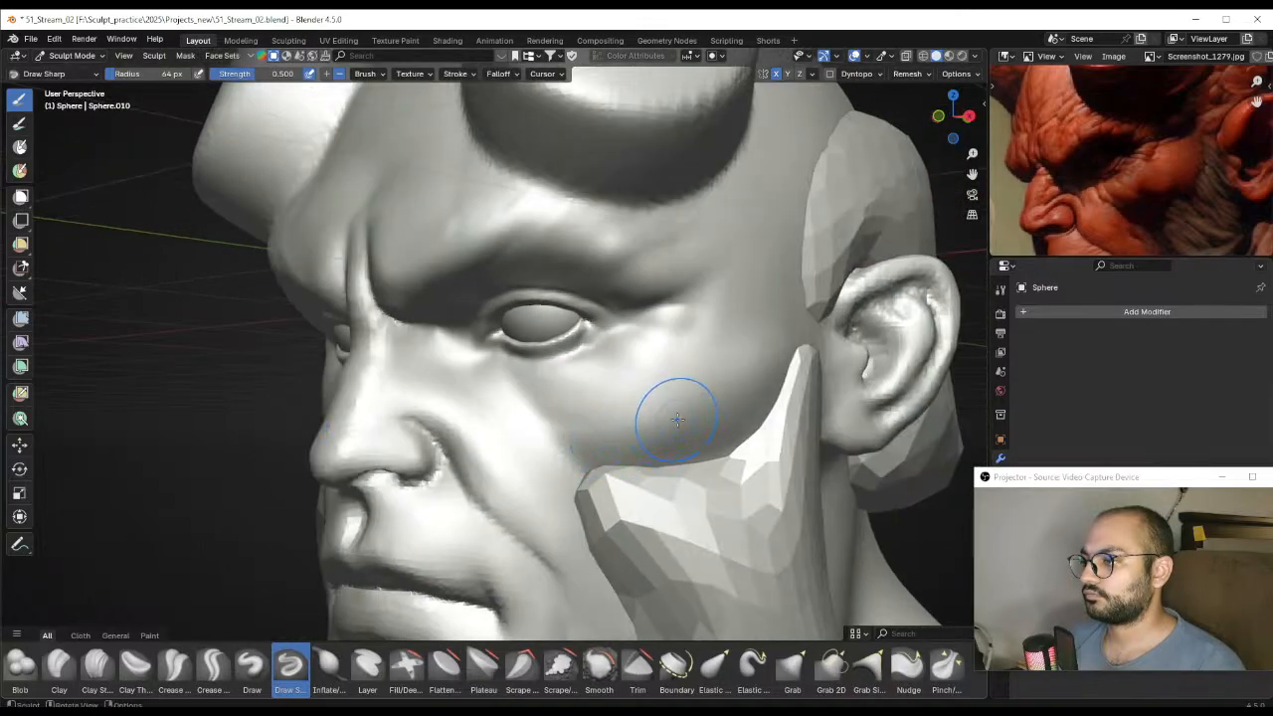
# Deepen the hollow below the cheekbone along the beard's upper edge with the Draw brush at 64 px
pyautogui.click(252, 667)
pyautogui.moveTo(398, 540); pyautogui.dragTo(701, 416, button='middle')
pyautogui.press('f')
pyautogui.click(709, 408)
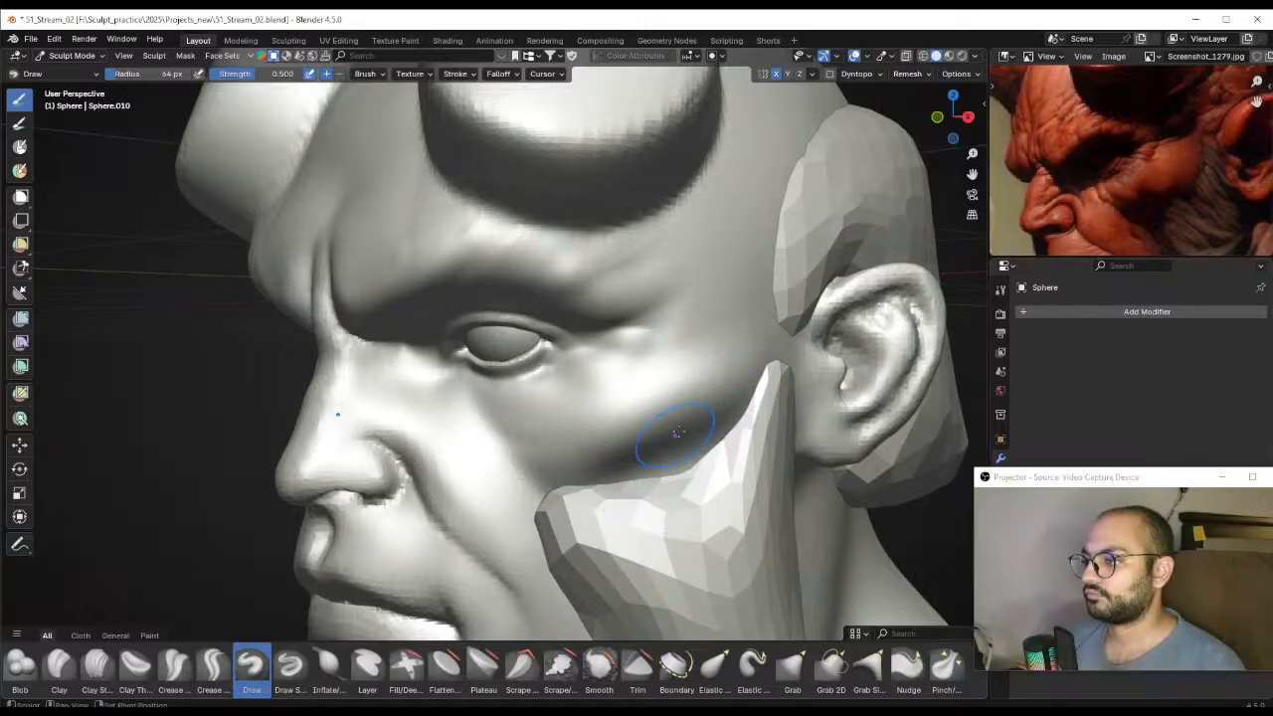
pyautogui.press('f')
pyautogui.moveTo(677, 432)
pyautogui.mouseDown(button='middle')
pyautogui.moveTo(745, 444)
pyautogui.moveTo(764, 424)
pyautogui.moveTo(681, 509)
pyautogui.moveTo(607, 425)
pyautogui.mouseUp(button='middle')
pyautogui.click(748, 443)
# Switch sculpting to the beard object and adjust the sideburn's upper edge with the Grab brush at 81 px
pyautogui.hotkey('alt', 'q')
pyautogui.press('g')
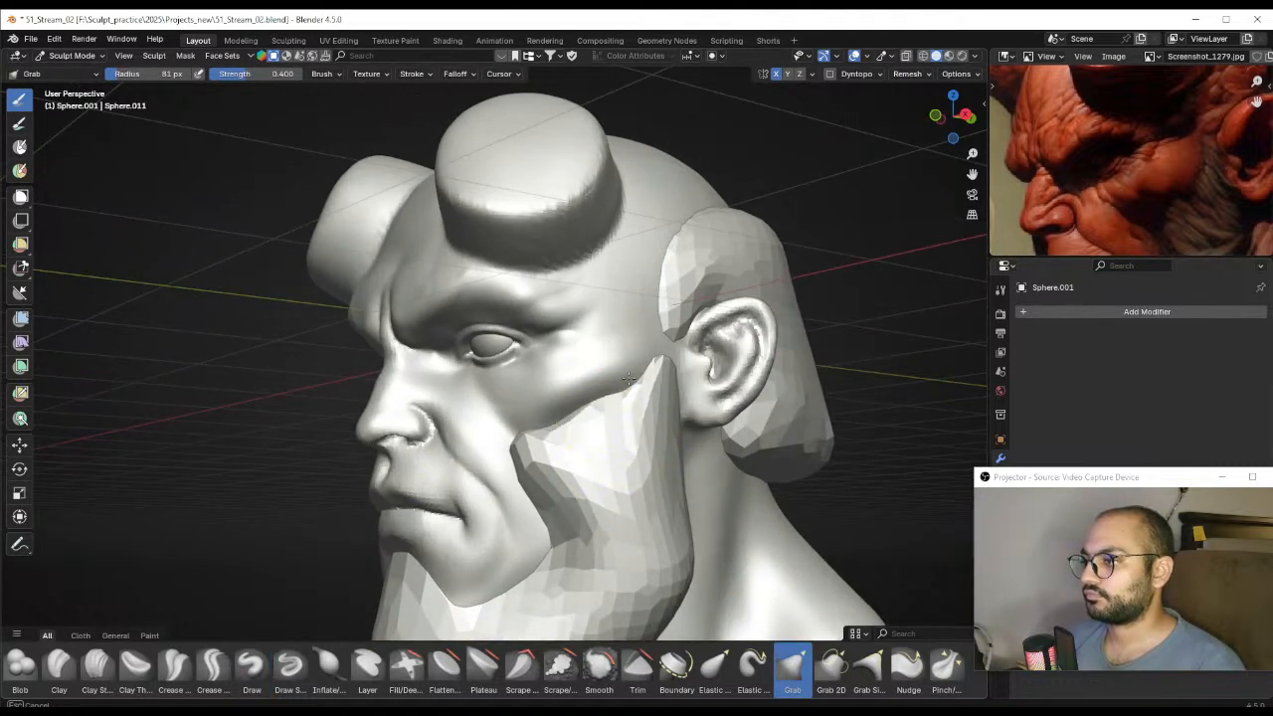
pyautogui.moveTo(635, 381); pyautogui.dragTo(626, 382)
pyautogui.press('f')
pyautogui.click(617, 382)
# Reshape the sideburn and the beard's side outline with the Grab brush at 124 and 108 px
pyautogui.press('f')
pyautogui.moveTo(736, 413); pyautogui.dragTo(624, 403, button='middle')
pyautogui.click(720, 412)
pyautogui.press('f')
pyautogui.click(658, 444)
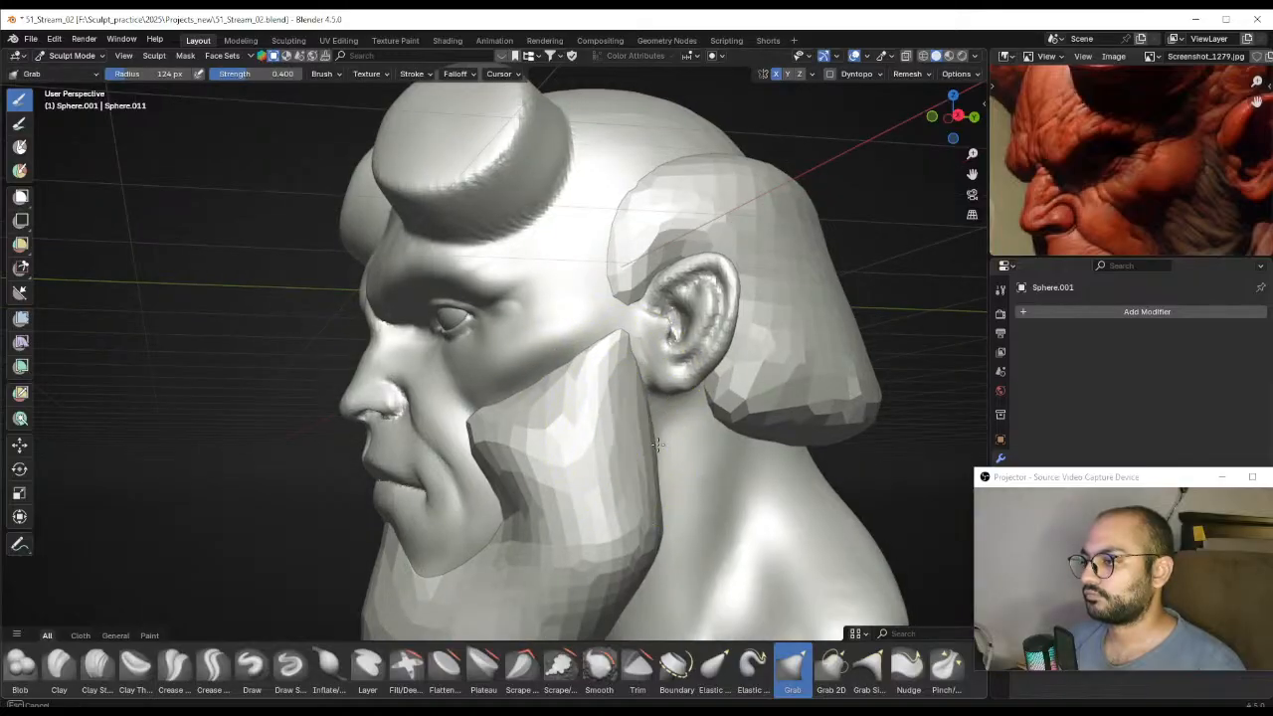
pyautogui.press('f')
pyautogui.click(618, 343)
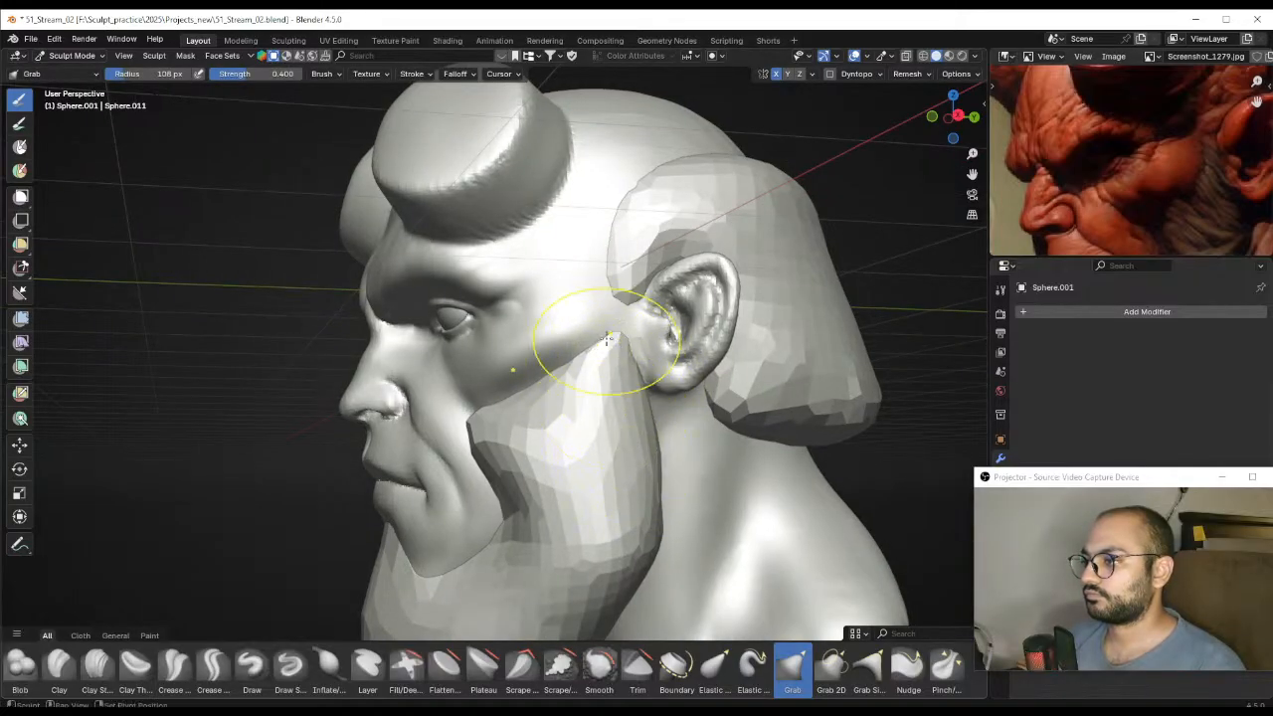
pyautogui.moveTo(569, 343); pyautogui.dragTo(615, 408, button='middle')
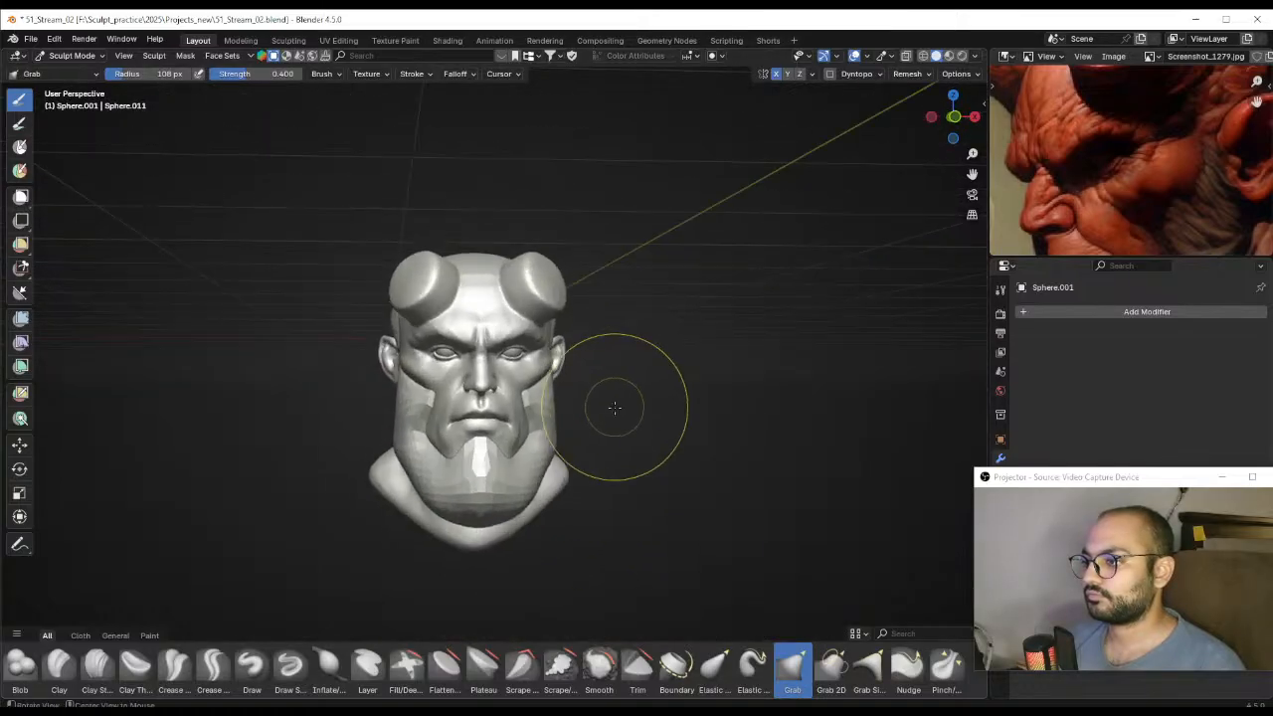
pyautogui.scroll(5, 615, 408)
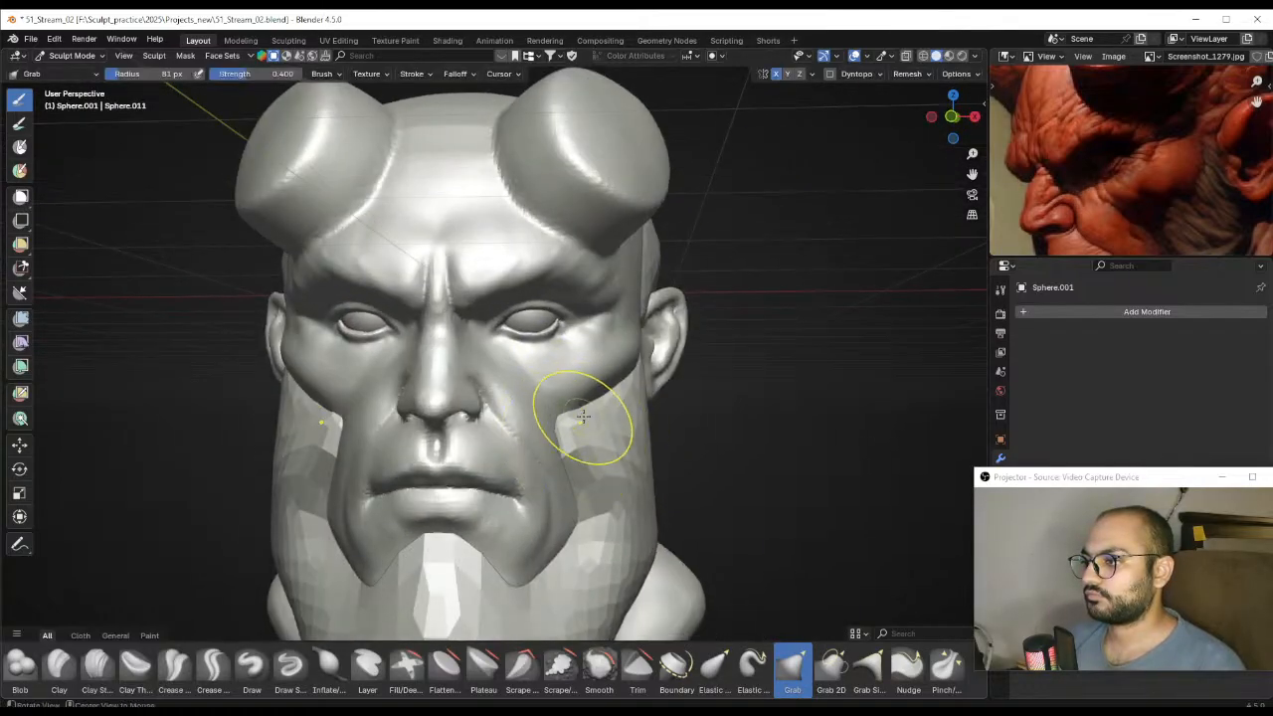
# Switch sculpting back to the head and adjust the cheek below the eye with Grab, using radii from 76 down to 22 px
pyautogui.hotkey('alt', 'q')
pyautogui.scroll(1, 597, 377)
pyautogui.press(']')
pyautogui.moveTo(600, 378)
pyautogui.mouseDown(button='middle')
pyautogui.moveTo(547, 381)
pyautogui.moveTo(559, 398)
pyautogui.moveTo(530, 406)
pyautogui.mouseUp(button='middle')
pyautogui.press('[')
pyautogui.press('[')
pyautogui.press('[')
pyautogui.press(']')
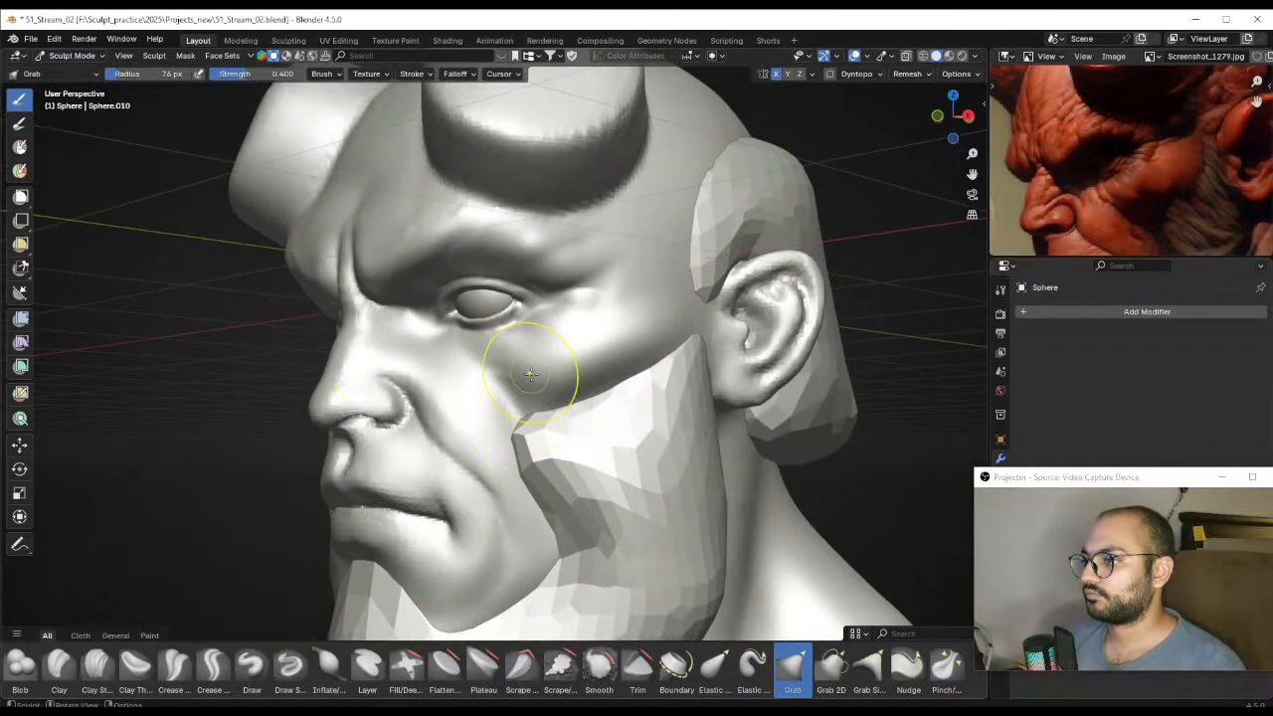
pyautogui.moveTo(597, 336); pyautogui.dragTo(599, 393, button='middle')
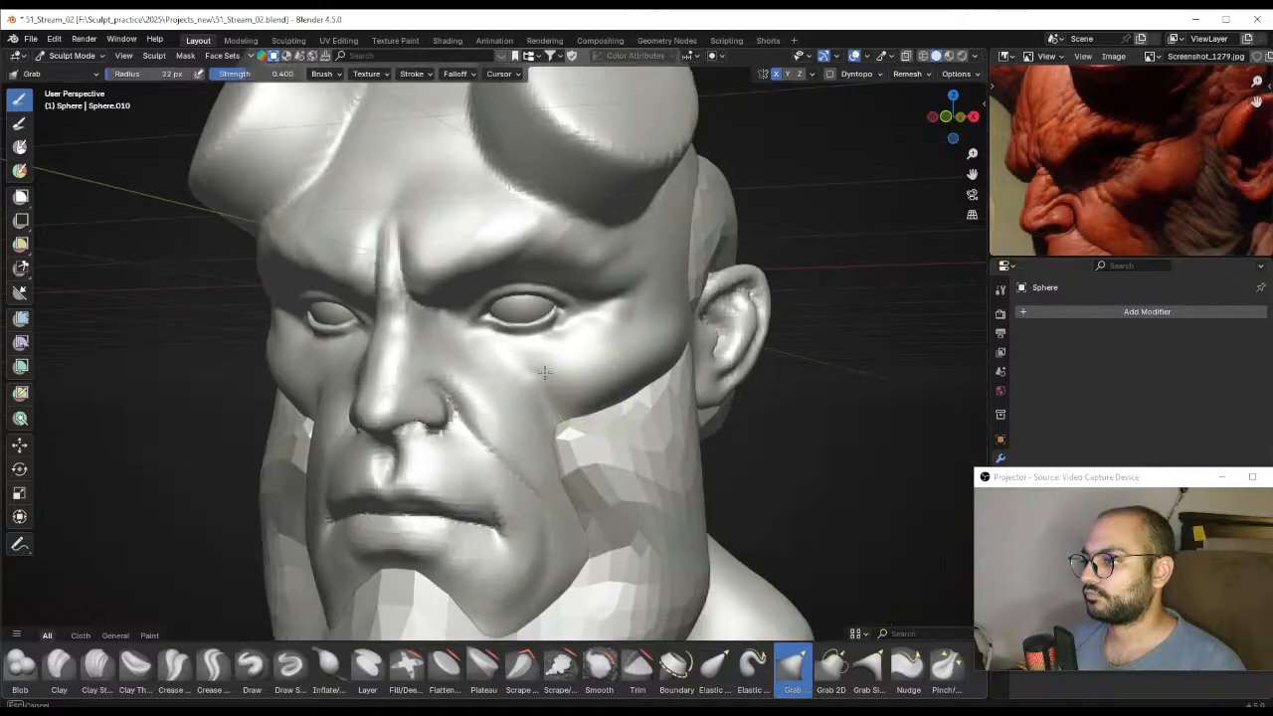
pyautogui.moveTo(514, 378); pyautogui.dragTo(569, 378, button='middle')
pyautogui.keyDown('ctrl'); pyautogui.moveTo(568, 378); pyautogui.dragTo(599, 425, button='middle'); pyautogui.keyUp('ctrl')
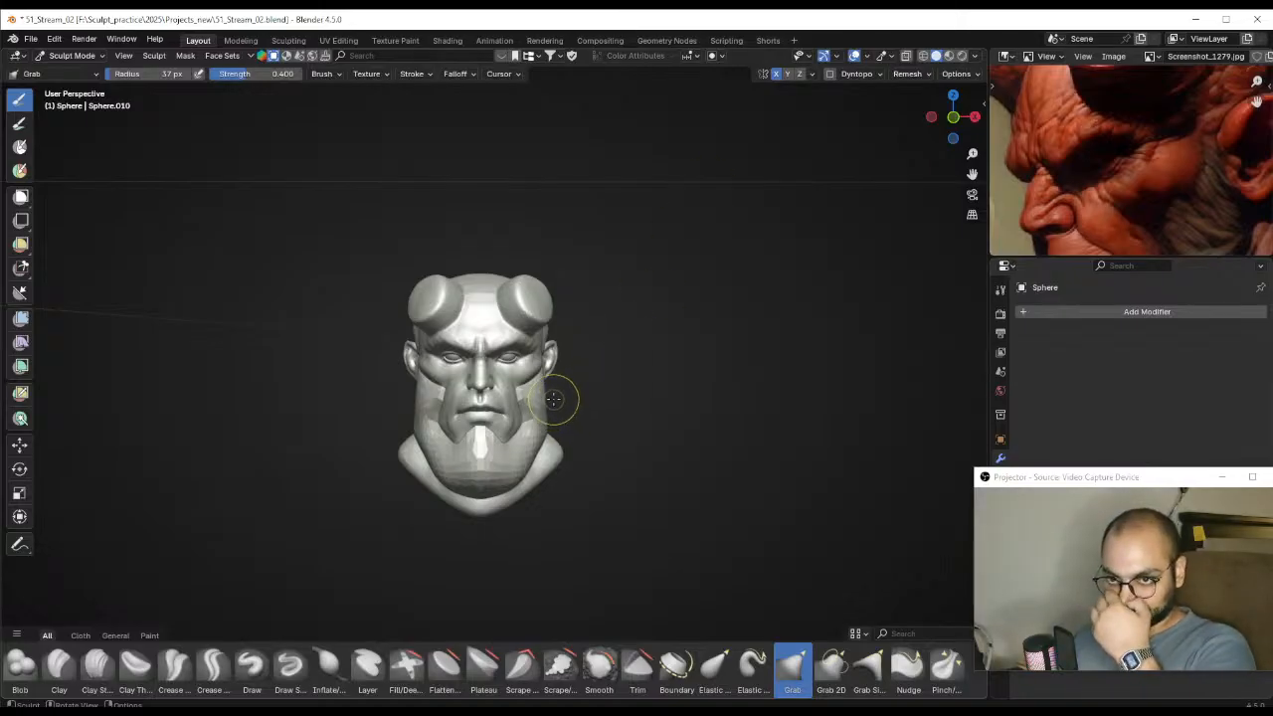
# Save the file and widen the reference image view to show the whole head
pyautogui.moveTo(540, 426); pyautogui.dragTo(583, 420, button='middle')
pyautogui.hotkey('ctrl', 's')
pyautogui.scroll(-2, 1088, 167)
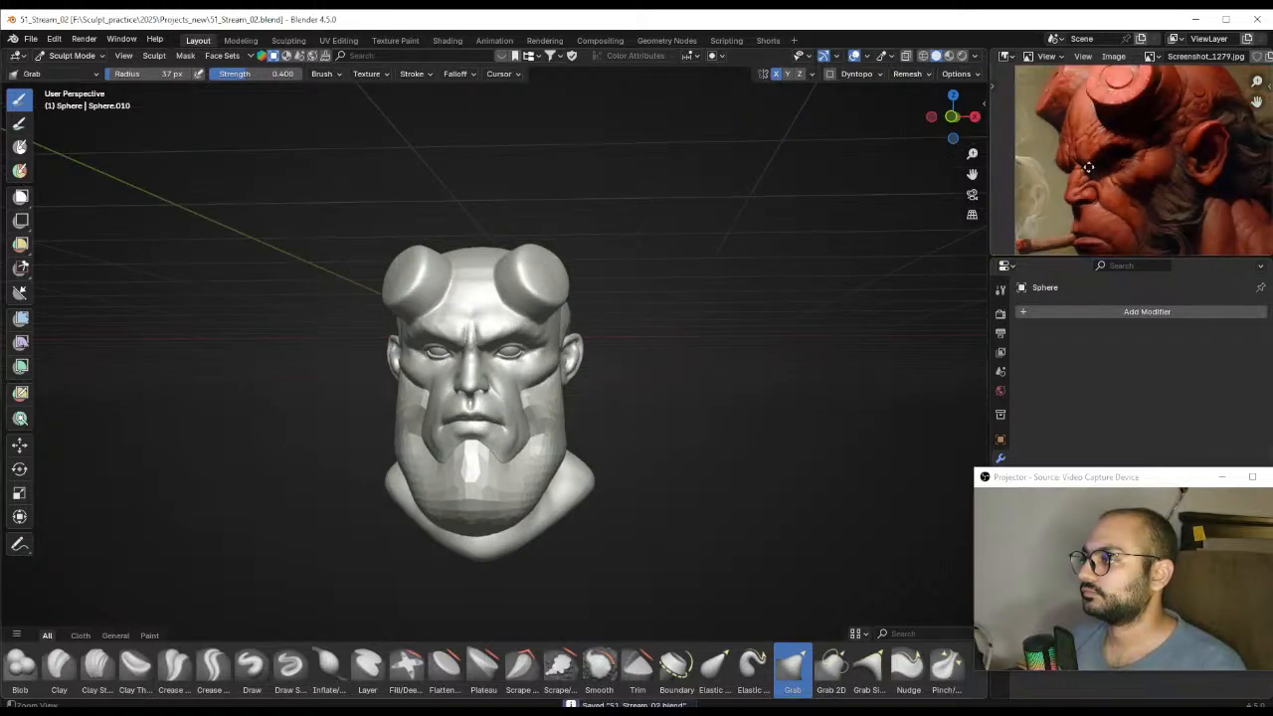
pyautogui.keyDown('ctrl'); pyautogui.moveTo(1088, 167); pyautogui.dragTo(1077, 189, button='middle'); pyautogui.keyUp('ctrl')
# Adjust the nose bridge and brow profile in side view with the Grab brush at 122 px
pyautogui.moveTo(736, 331)
pyautogui.mouseDown(button='middle')
pyautogui.moveTo(608, 344)
pyautogui.moveTo(607, 367)
pyautogui.moveTo(482, 330)
pyautogui.mouseUp(button='middle')
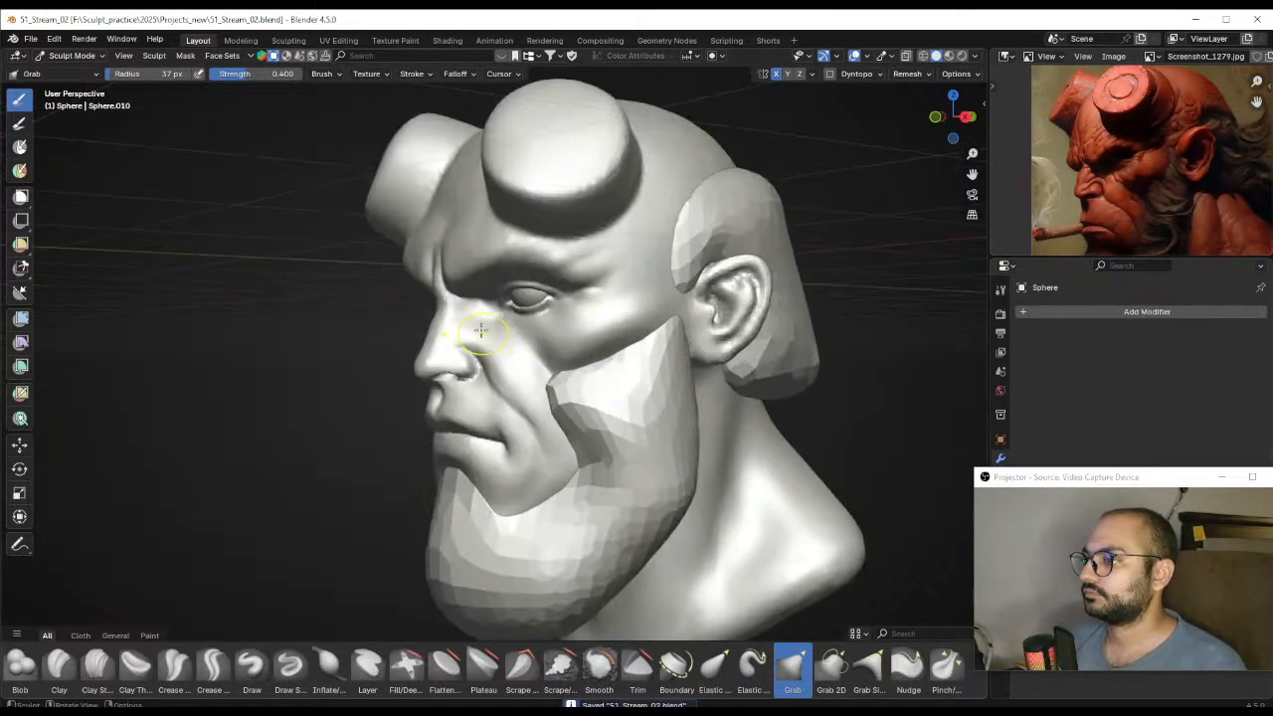
pyautogui.keyDown('alt'); pyautogui.keyDown('shift'); pyautogui.moveTo(505, 298); pyautogui.dragTo(526, 334); pyautogui.keyUp('shift'); pyautogui.keyUp('alt')
pyautogui.moveTo(525, 334)
pyautogui.keyDown('ctrl'); pyautogui.keyDown('alt'); pyautogui.mouseDown()
pyautogui.moveTo(483, 297)
pyautogui.moveTo(486, 319)
pyautogui.moveTo(538, 329)
pyautogui.moveTo(448, 316)
pyautogui.moveTo(462, 305)
pyautogui.mouseUp(); pyautogui.keyUp('alt'); pyautogui.keyUp('ctrl')
pyautogui.press('f')
pyautogui.click(452, 306)
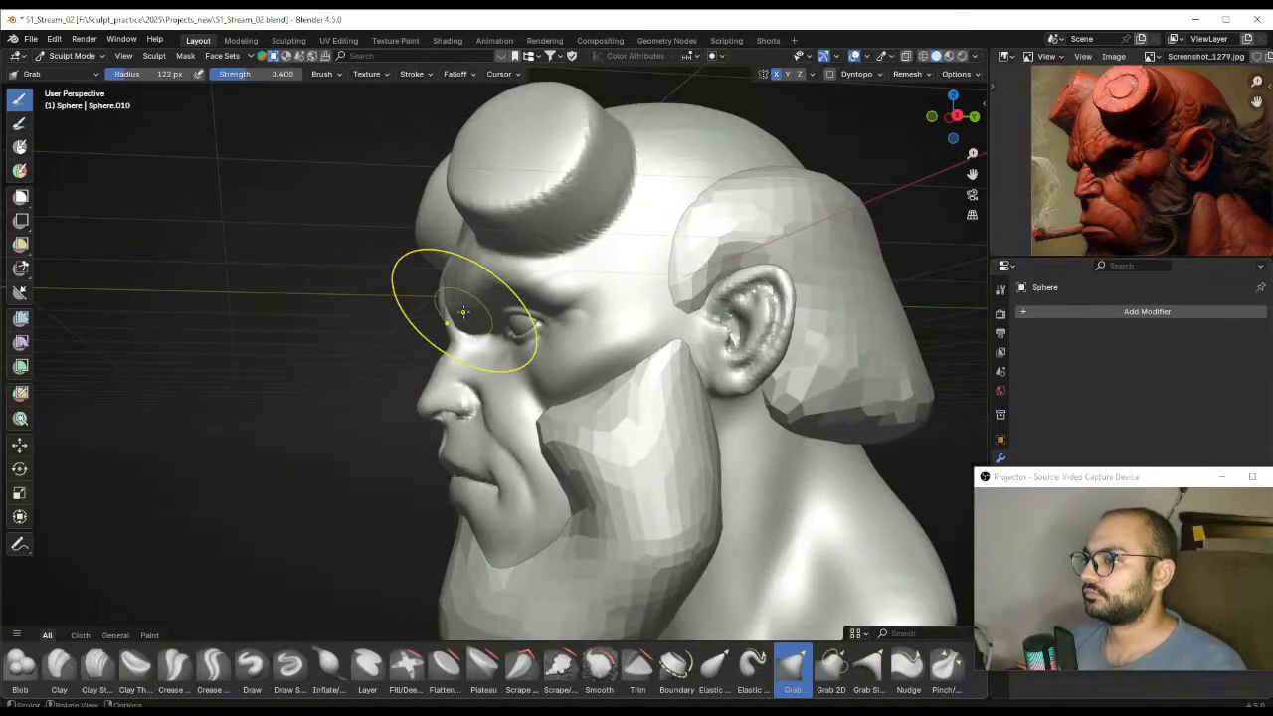
pyautogui.scroll(2, 463, 313)
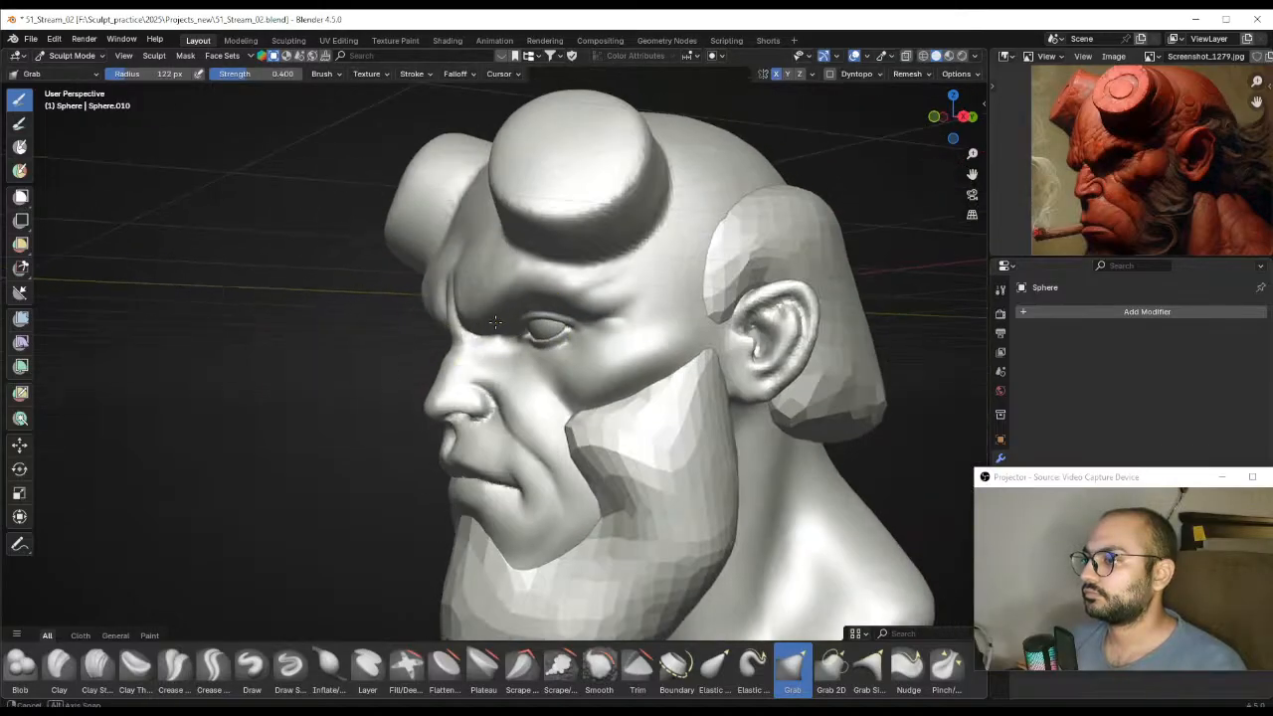
# Reposition the brow and inner eye area with the Grab brush, reducing the radius to 87 and 57 px
pyautogui.press('f')
pyautogui.click(461, 269)
pyautogui.moveTo(460, 269); pyautogui.dragTo(546, 299, button='middle')
pyautogui.scroll(4, 587, 332)
pyautogui.scroll(-6, 530, 313)
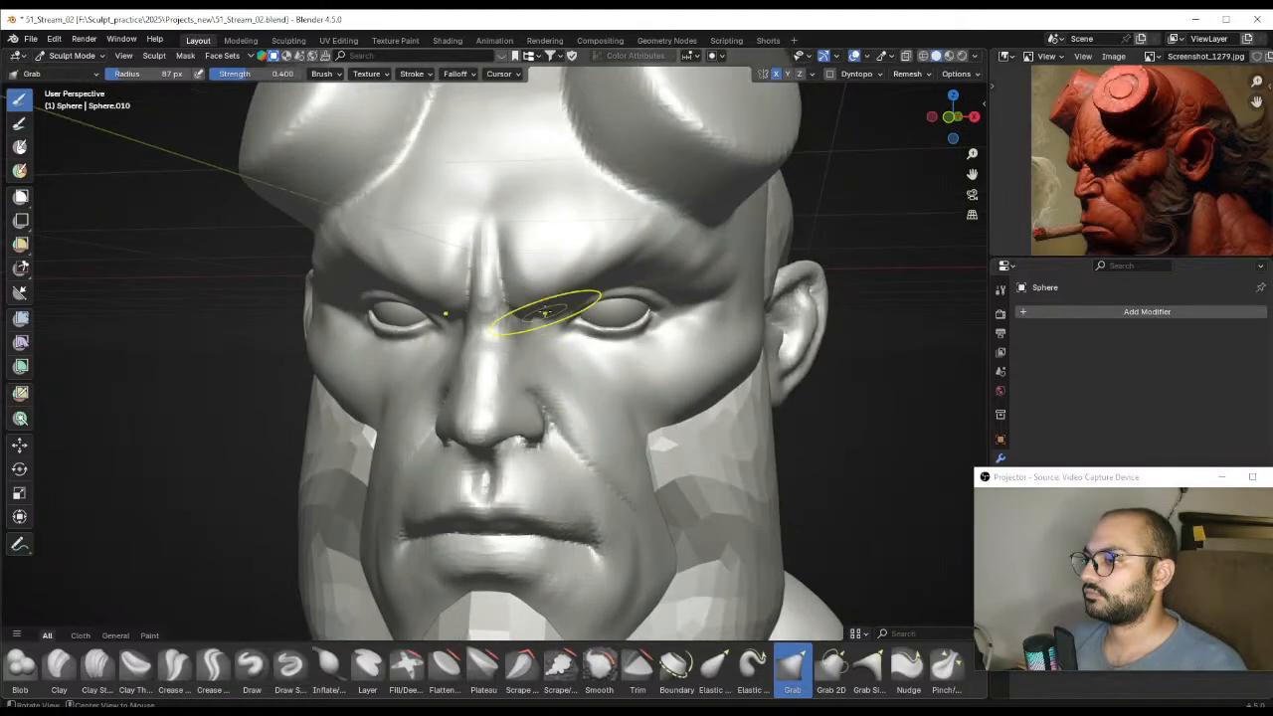
pyautogui.moveTo(502, 398)
pyautogui.mouseDown(button='middle')
pyautogui.moveTo(469, 423)
pyautogui.moveTo(482, 428)
pyautogui.mouseUp(button='middle')
pyautogui.scroll(4, 482, 427)
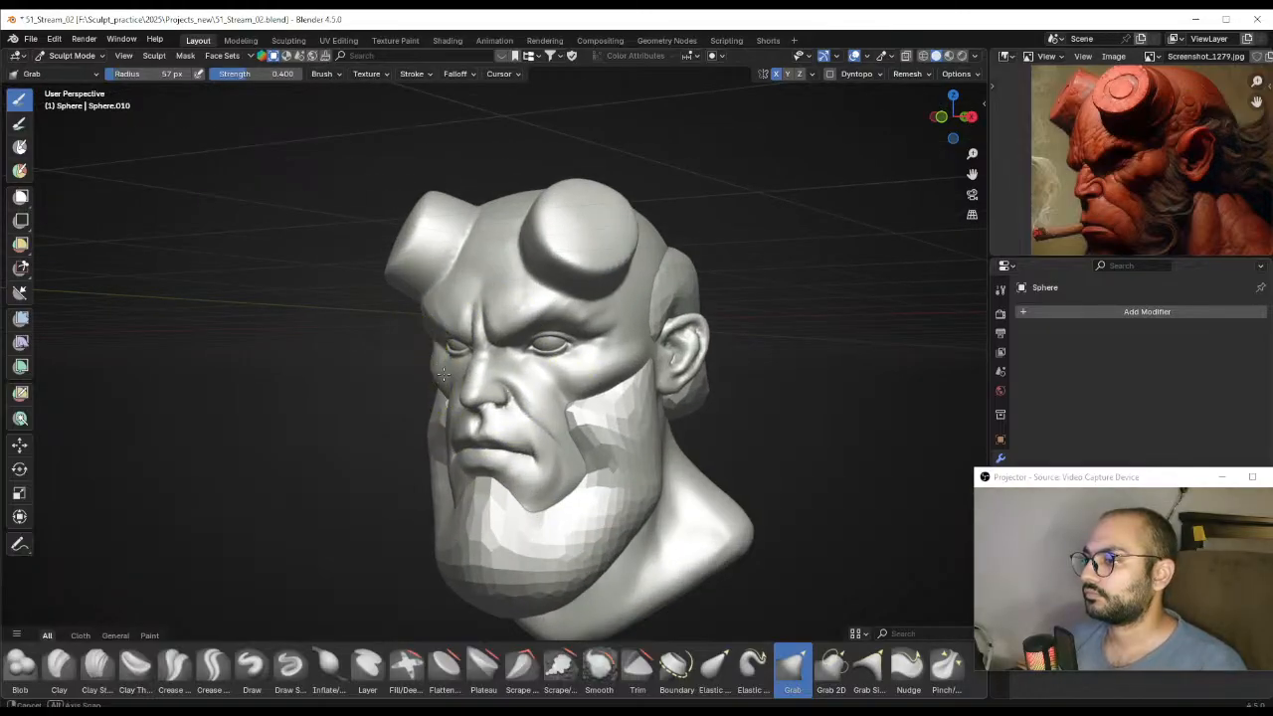
# Refine the cheek and temple area beside the eye with the Grab brush, reducing the radius from 88 to 35 px
pyautogui.moveTo(442, 373); pyautogui.dragTo(419, 360, button='middle')
pyautogui.moveTo(541, 368); pyautogui.dragTo(554, 376, button='middle')
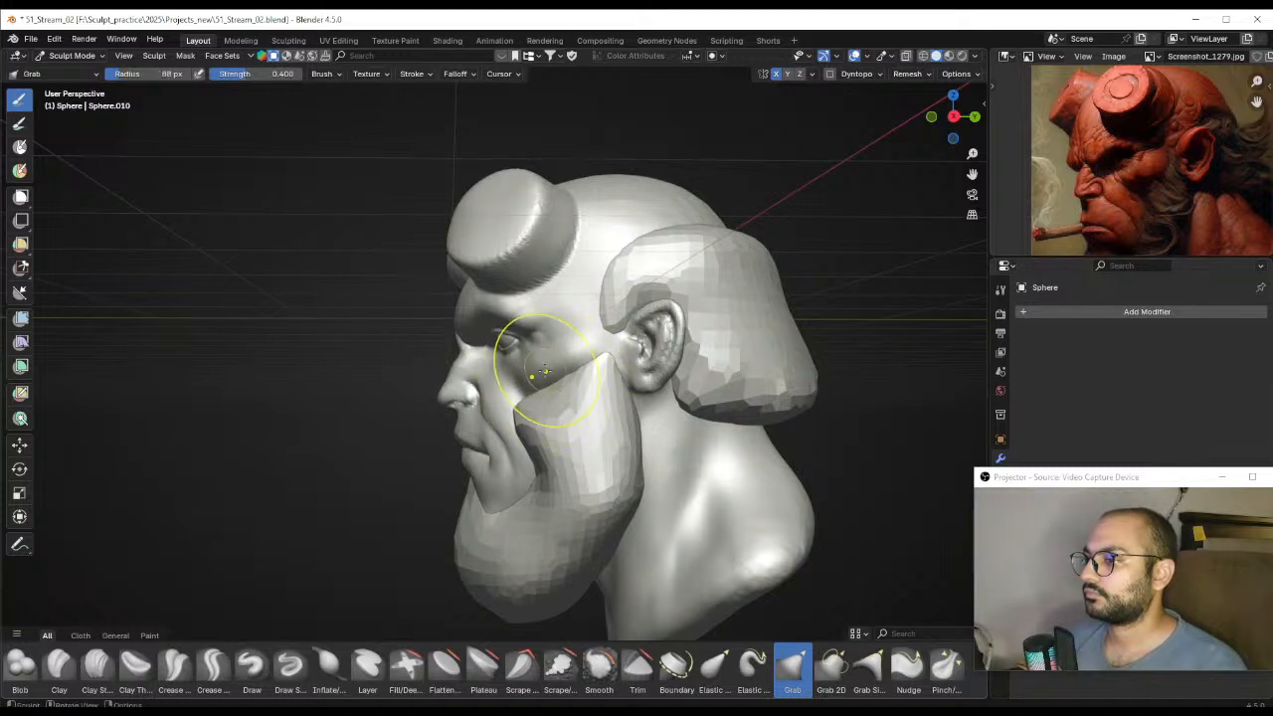
pyautogui.press('f')
pyautogui.click(568, 351)
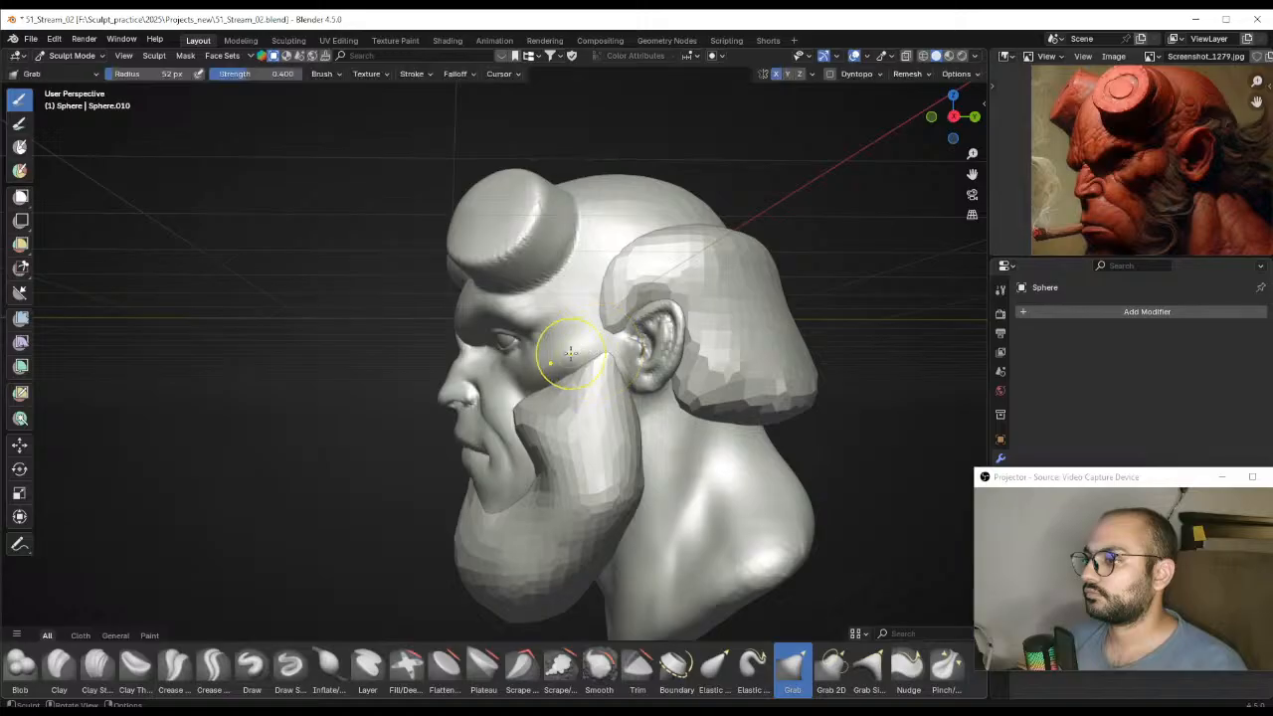
pyautogui.press('f')
pyautogui.click(552, 364)
pyautogui.moveTo(550, 368)
pyautogui.mouseDown(button='middle')
pyautogui.moveTo(636, 370)
pyautogui.moveTo(611, 371)
pyautogui.moveTo(618, 339)
pyautogui.mouseUp(button='middle')
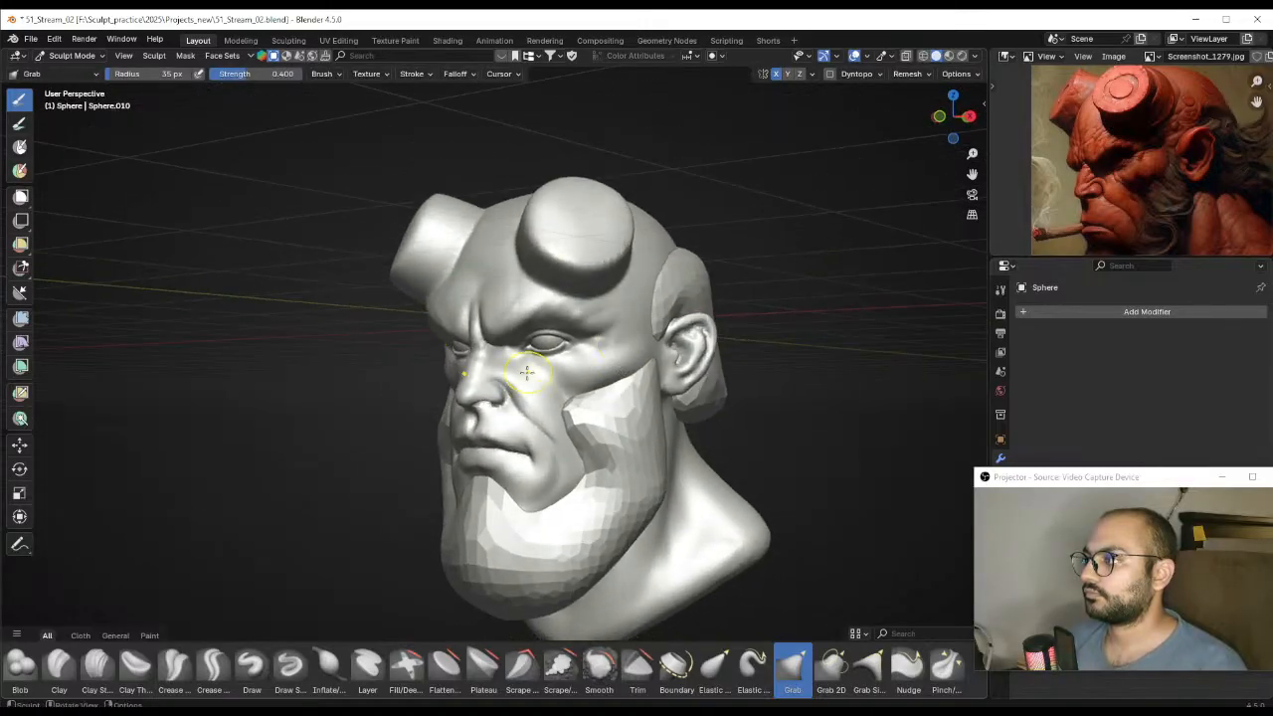
pyautogui.moveTo(527, 373)
pyautogui.mouseDown(button='middle')
pyautogui.moveTo(509, 375)
pyautogui.moveTo(540, 375)
pyautogui.moveTo(565, 311)
pyautogui.mouseUp(button='middle')
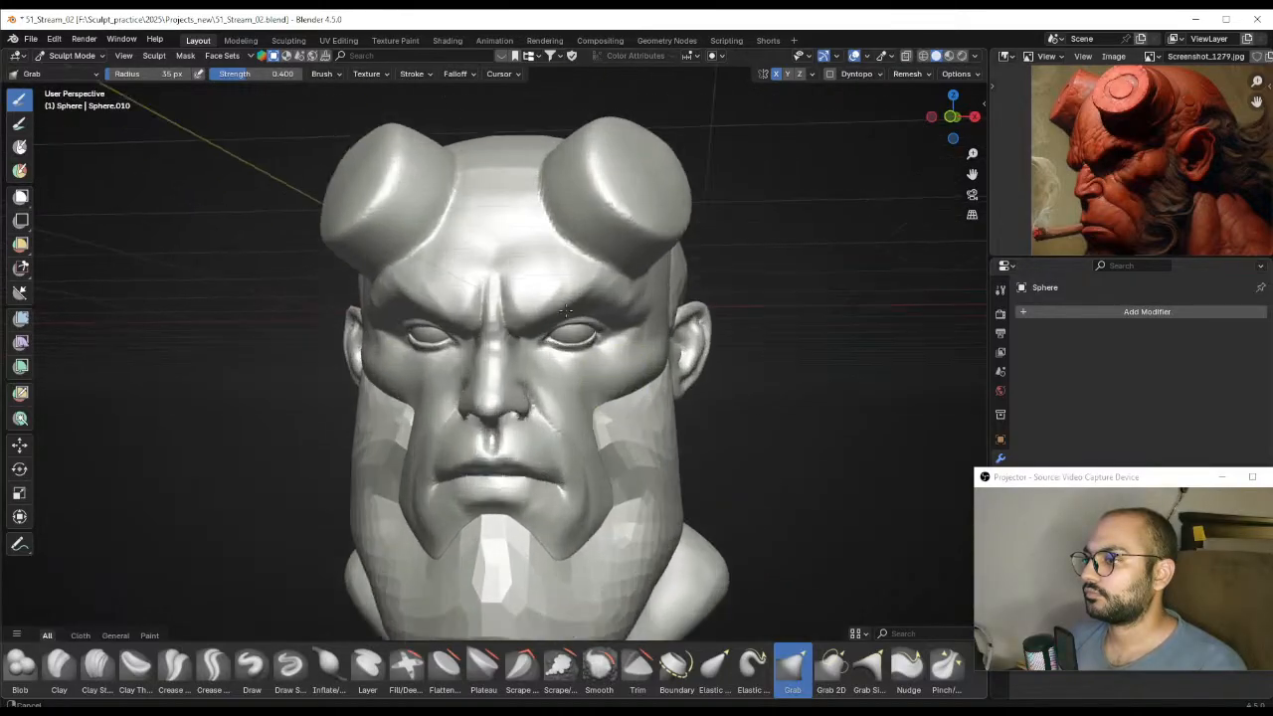
# Mask the eyelid areas of both eyes with the Mask brush at 58 px, invert the mask, and switch to Grab
pyautogui.scroll(5, 565, 312)
pyautogui.press('m')
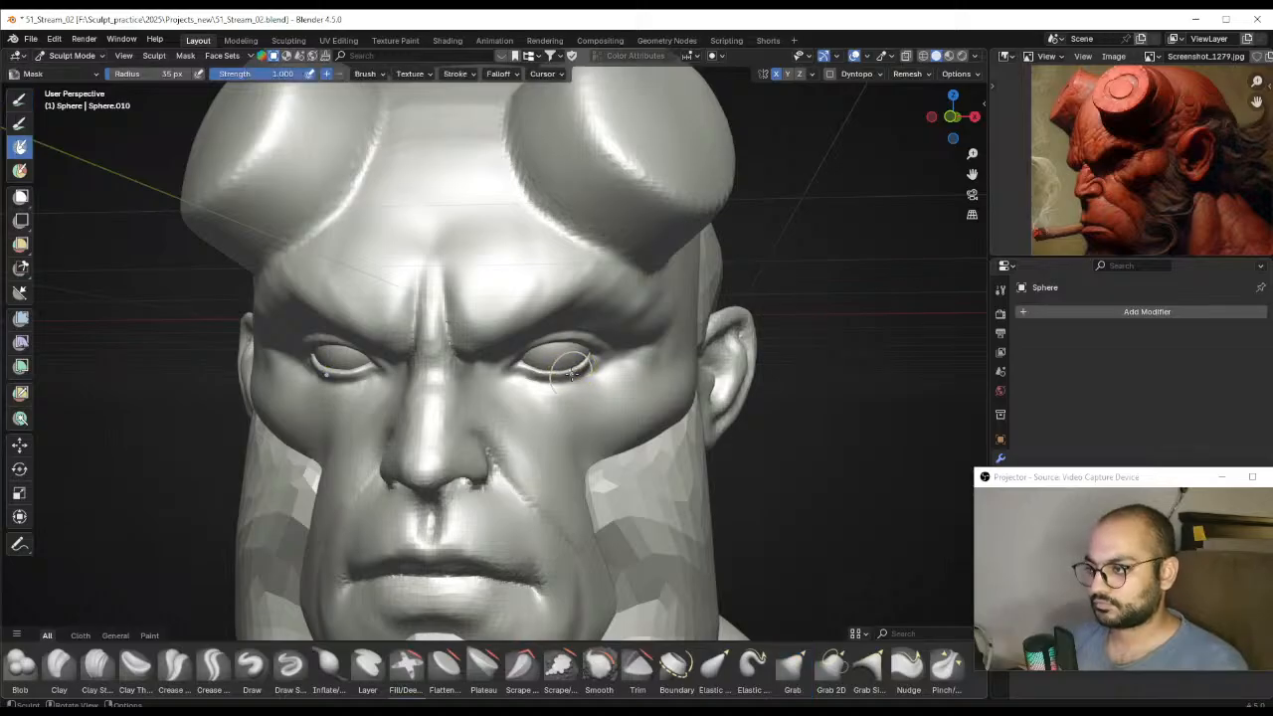
pyautogui.moveTo(571, 374); pyautogui.dragTo(553, 372, button='middle')
pyautogui.press('f')
pyautogui.click(548, 349)
pyautogui.moveTo(532, 355)
pyautogui.mouseDown()
pyautogui.moveTo(591, 348)
pyautogui.moveTo(547, 375)
pyautogui.moveTo(517, 358)
pyautogui.mouseUp()
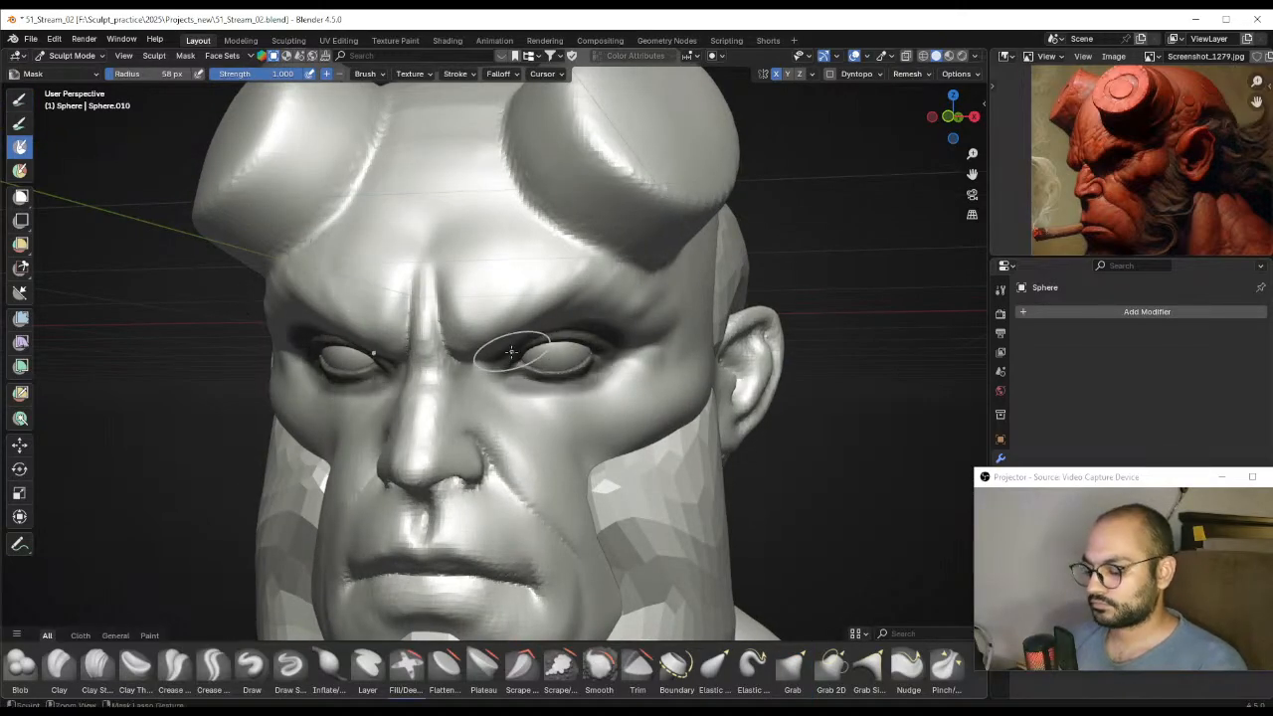
pyautogui.hotkey('ctrl', 'i')
pyautogui.press('g')
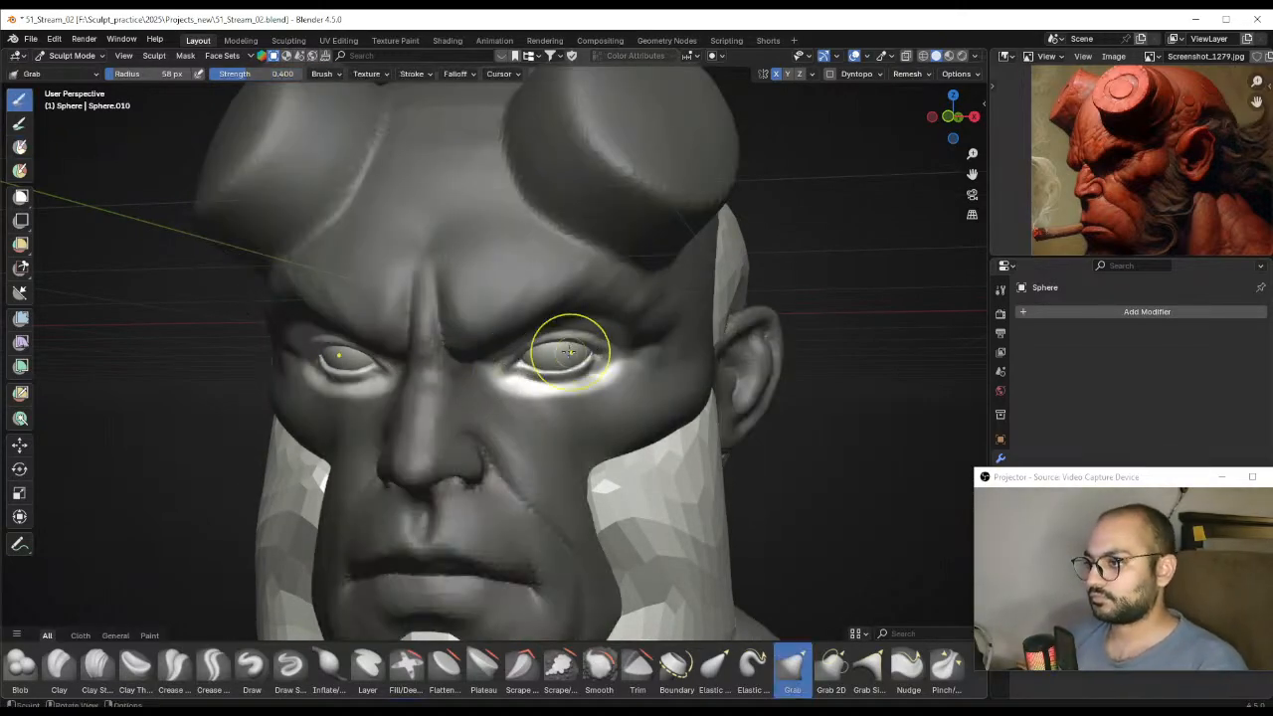
# Invert the mask again to protect the eyelids and adjust the inner cheek below the eye with Grab at about 147 px
pyautogui.hotkey('ctrl', 'i')
pyautogui.hotkey('ctrl', 'i')
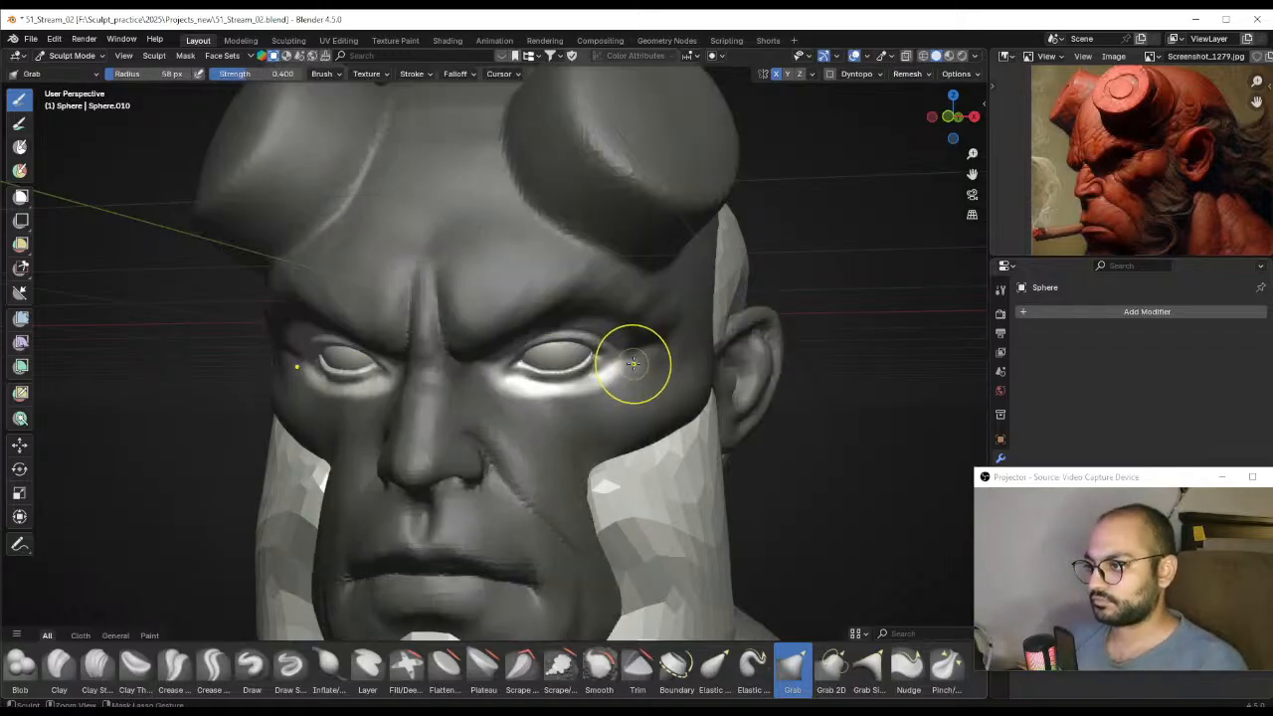
pyautogui.hotkey('ctrl', 'i')
pyautogui.press('f')
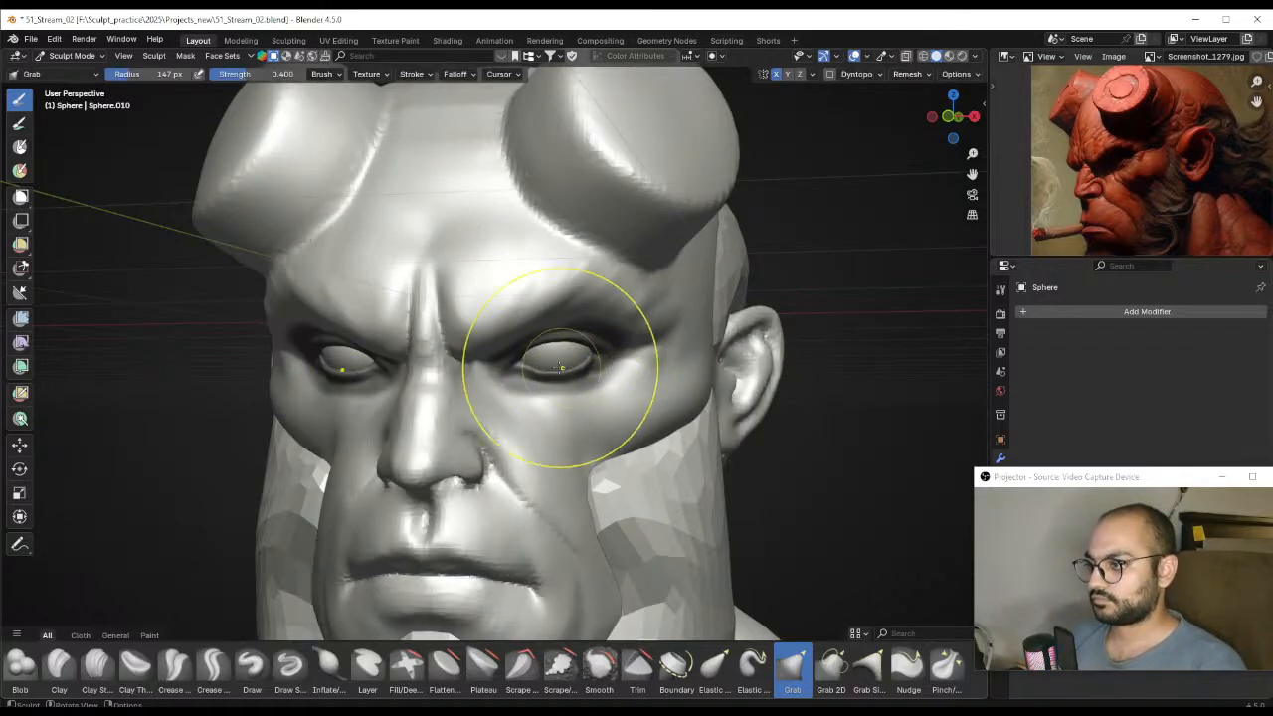
pyautogui.moveTo(560, 368); pyautogui.dragTo(507, 353, button='middle')
pyautogui.moveTo(497, 390); pyautogui.dragTo(509, 366)
pyautogui.moveTo(510, 365)
pyautogui.mouseDown(button='middle')
pyautogui.moveTo(585, 340)
pyautogui.moveTo(583, 359)
pyautogui.mouseUp(button='middle')
# Reshape the brow and eye area with the Grab brush, starting at a 296 px radius, and save the file
pyautogui.press('f')
pyautogui.click(547, 307)
pyautogui.moveTo(547, 306); pyautogui.dragTo(541, 319)
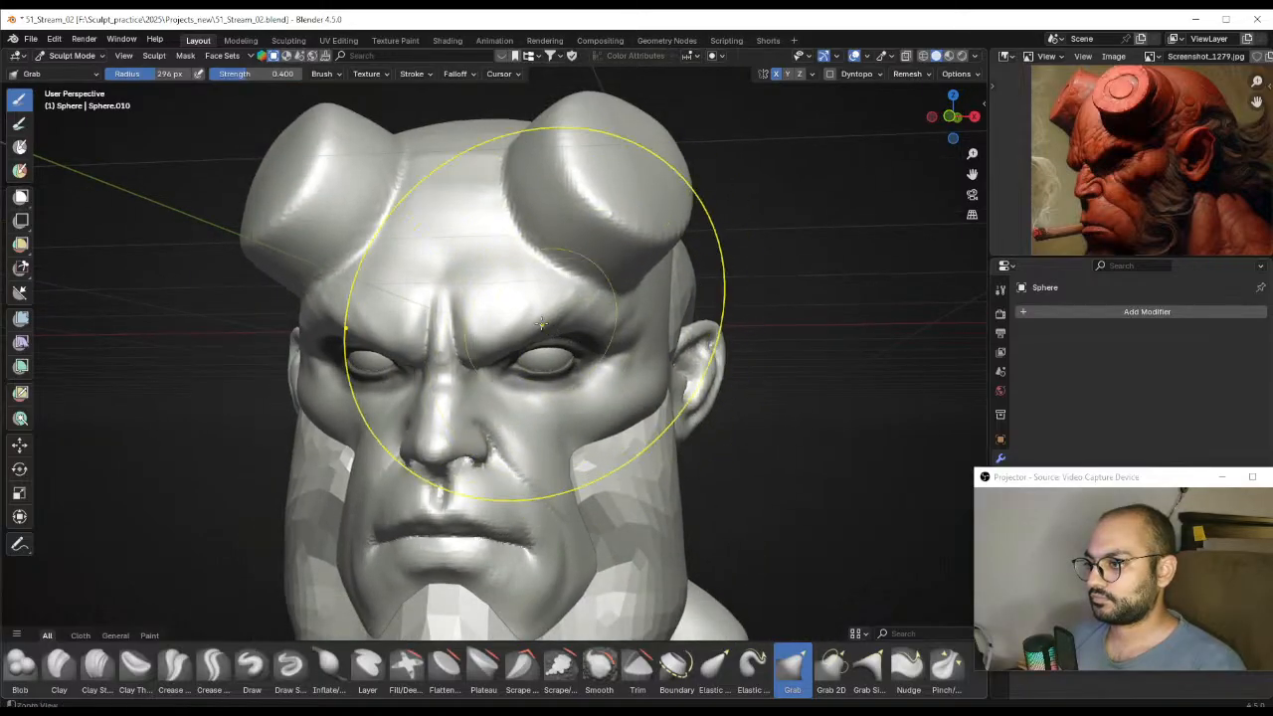
pyautogui.keyDown('ctrl'); pyautogui.moveTo(541, 319); pyautogui.dragTo(544, 360, button='middle'); pyautogui.keyUp('ctrl')
pyautogui.moveTo(544, 360)
pyautogui.mouseDown(button='middle')
pyautogui.moveTo(559, 370)
pyautogui.moveTo(556, 344)
pyautogui.moveTo(557, 381)
pyautogui.moveTo(520, 354)
pyautogui.mouseUp(button='middle')
pyautogui.press('f')
pyautogui.click(503, 352)
pyautogui.moveTo(548, 344); pyautogui.dragTo(553, 351)
pyautogui.press('f')
pyautogui.moveTo(553, 351)
pyautogui.mouseDown(button='middle')
pyautogui.moveTo(576, 351)
pyautogui.moveTo(443, 372)
pyautogui.moveTo(468, 356)
pyautogui.moveTo(481, 356)
pyautogui.moveTo(447, 360)
pyautogui.moveTo(547, 372)
pyautogui.moveTo(575, 386)
pyautogui.moveTo(571, 408)
pyautogui.moveTo(497, 369)
pyautogui.moveTo(504, 340)
pyautogui.moveTo(484, 370)
pyautogui.moveTo(454, 344)
pyautogui.moveTo(464, 376)
pyautogui.mouseUp(button='middle')
pyautogui.click(457, 351)
pyautogui.scroll(-3, 575, 386)
pyautogui.scroll(1, 570, 407)
pyautogui.hotkey('ctrl', 's')
# Adjust the forehead beside the horn from above with the Grab brush at 103 px
pyautogui.scroll(2, 467, 348)
pyautogui.press('f')
pyautogui.click(448, 336)
pyautogui.scroll(2, 449, 336)
pyautogui.press('f')
pyautogui.click(467, 372)
pyautogui.moveTo(462, 362); pyautogui.dragTo(458, 350)
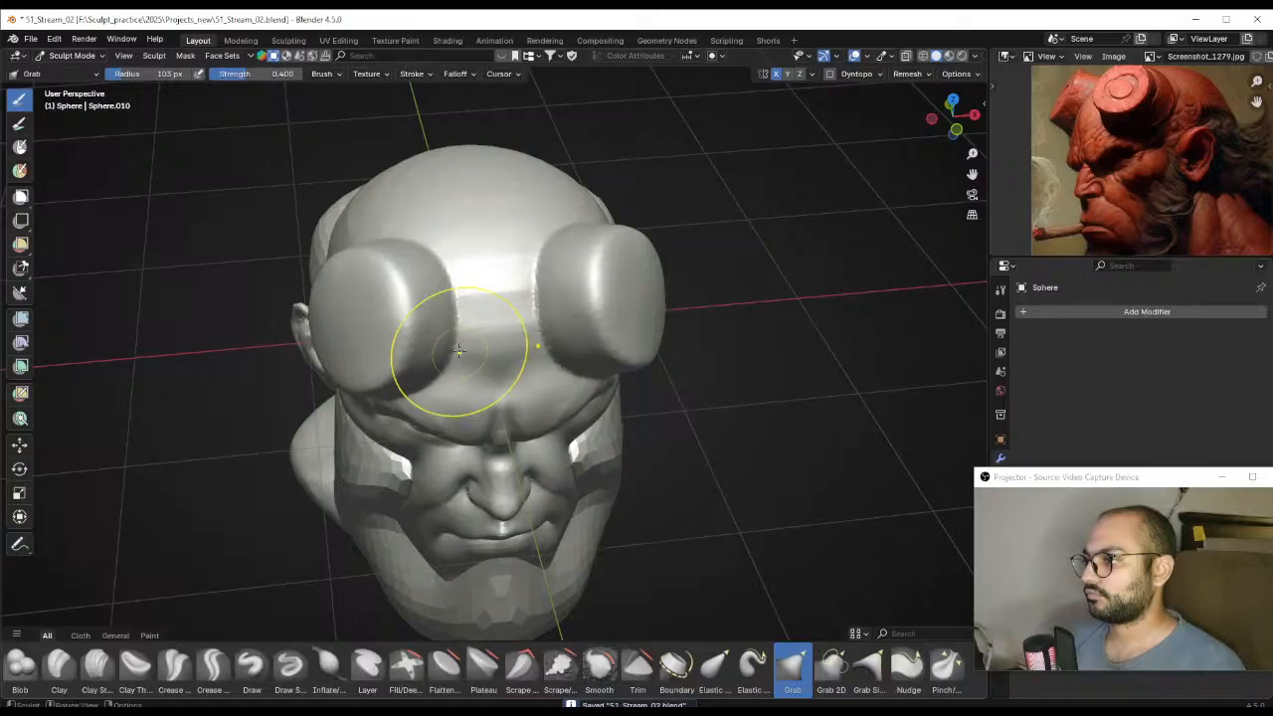
# Adjust the shape of the horn from the side with the Grab brush at 105 px
pyautogui.moveTo(457, 302); pyautogui.dragTo(520, 355, button='middle')
pyautogui.scroll(2, 497, 328)
pyautogui.press('f')
pyautogui.click(513, 340)
pyautogui.press('f')
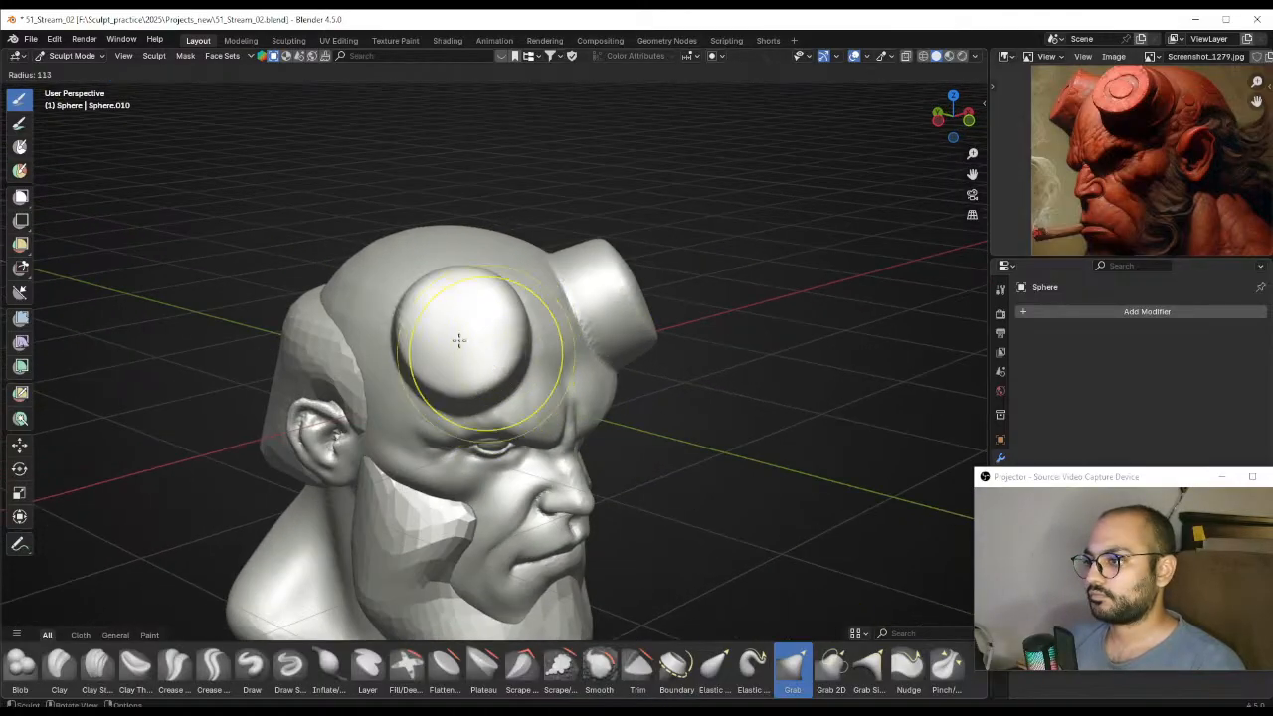
pyautogui.click(461, 342)
pyautogui.moveTo(412, 312); pyautogui.dragTo(420, 316)
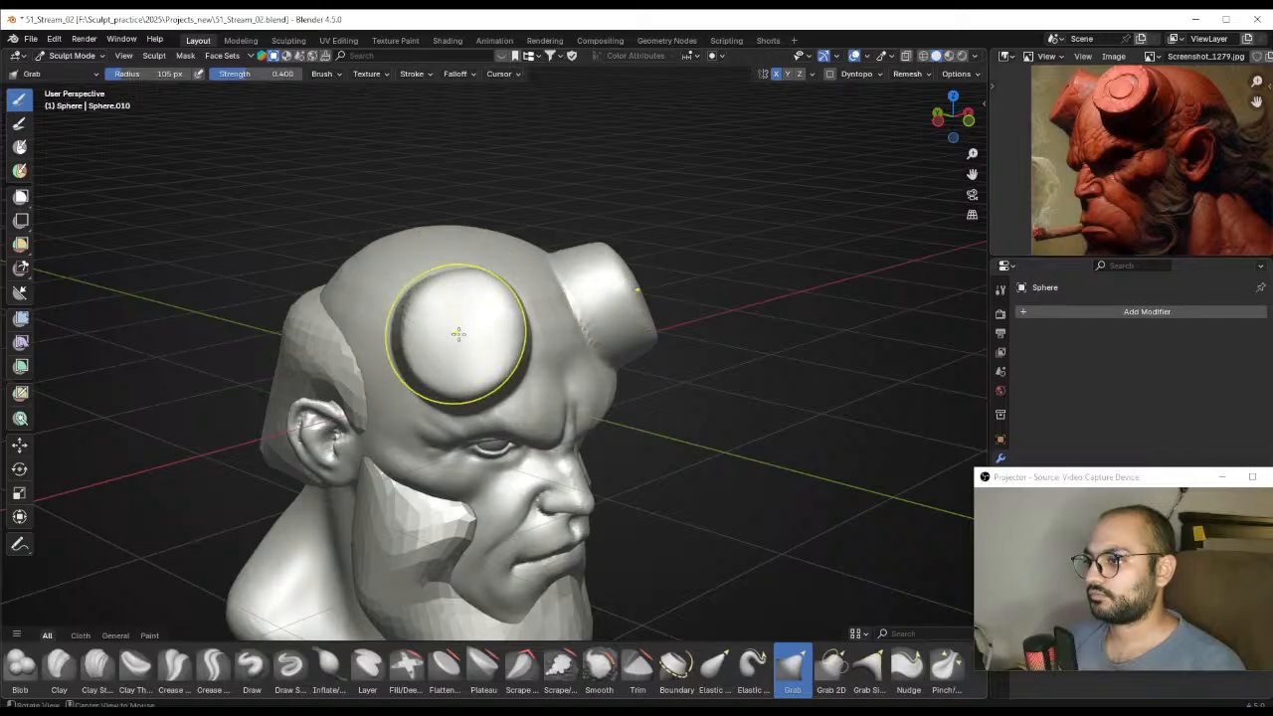
pyautogui.moveTo(457, 333); pyautogui.dragTo(535, 337, button='middle')
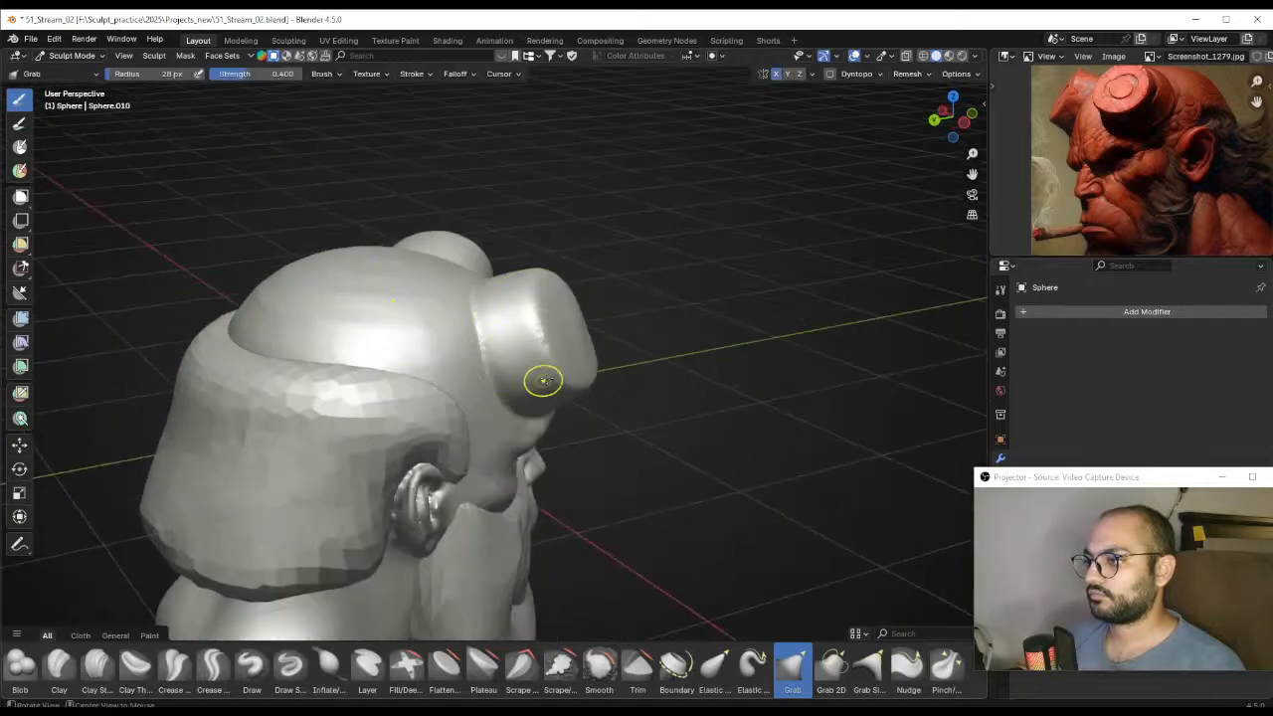
pyautogui.moveTo(543, 381)
pyautogui.mouseDown(button='middle')
pyautogui.moveTo(421, 332)
pyautogui.moveTo(449, 325)
pyautogui.moveTo(495, 378)
pyautogui.moveTo(540, 328)
pyautogui.moveTo(582, 322)
pyautogui.moveTo(560, 364)
pyautogui.mouseUp(button='middle')
# Switch sculpting to the back hair mesh and remesh it with a smaller voxel size
pyautogui.hotkey('alt', 'q')
pyautogui.press('r')
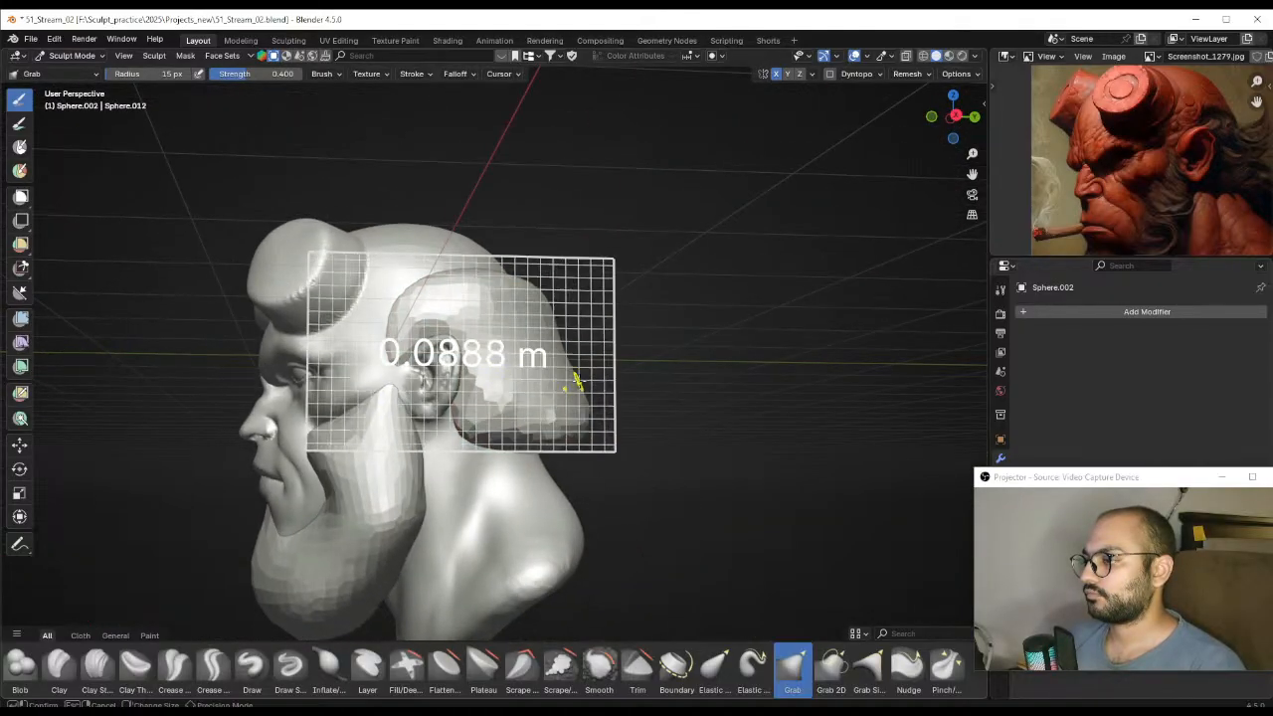
pyautogui.click(640, 340)
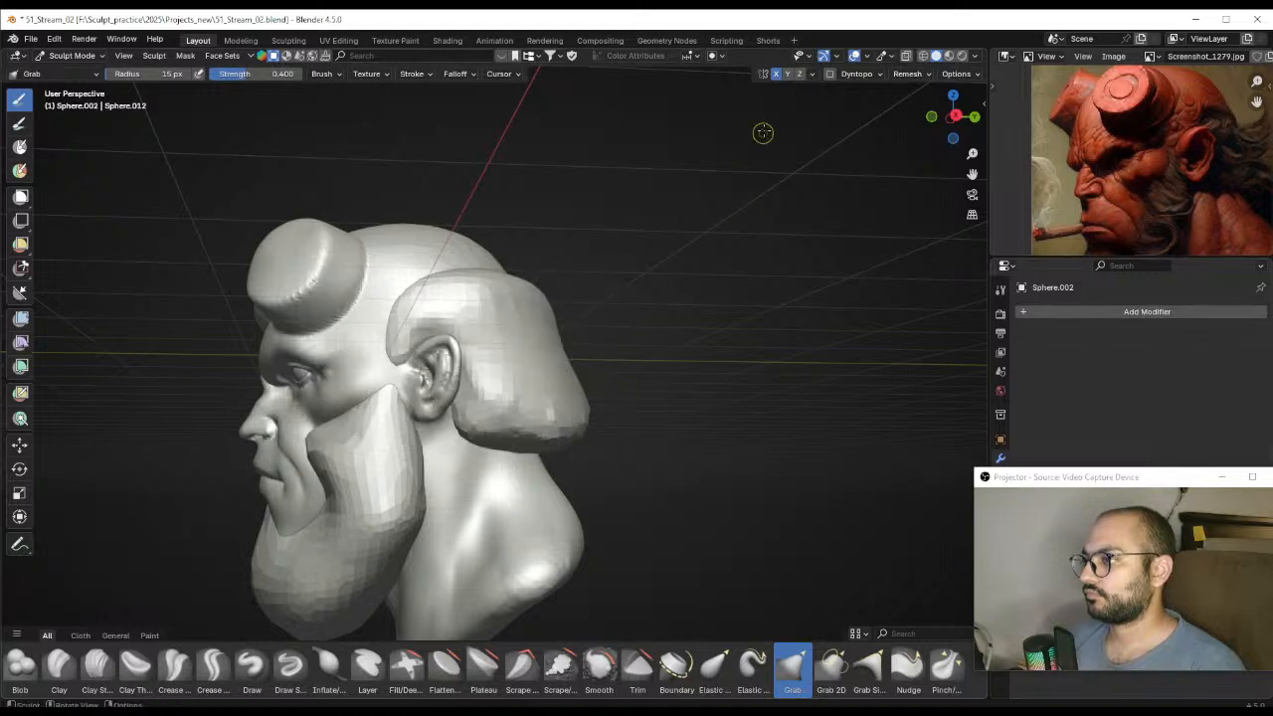
pyautogui.moveTo(668, 335); pyautogui.dragTo(573, 328, button='middle')
pyautogui.scroll(-2, 573, 327)
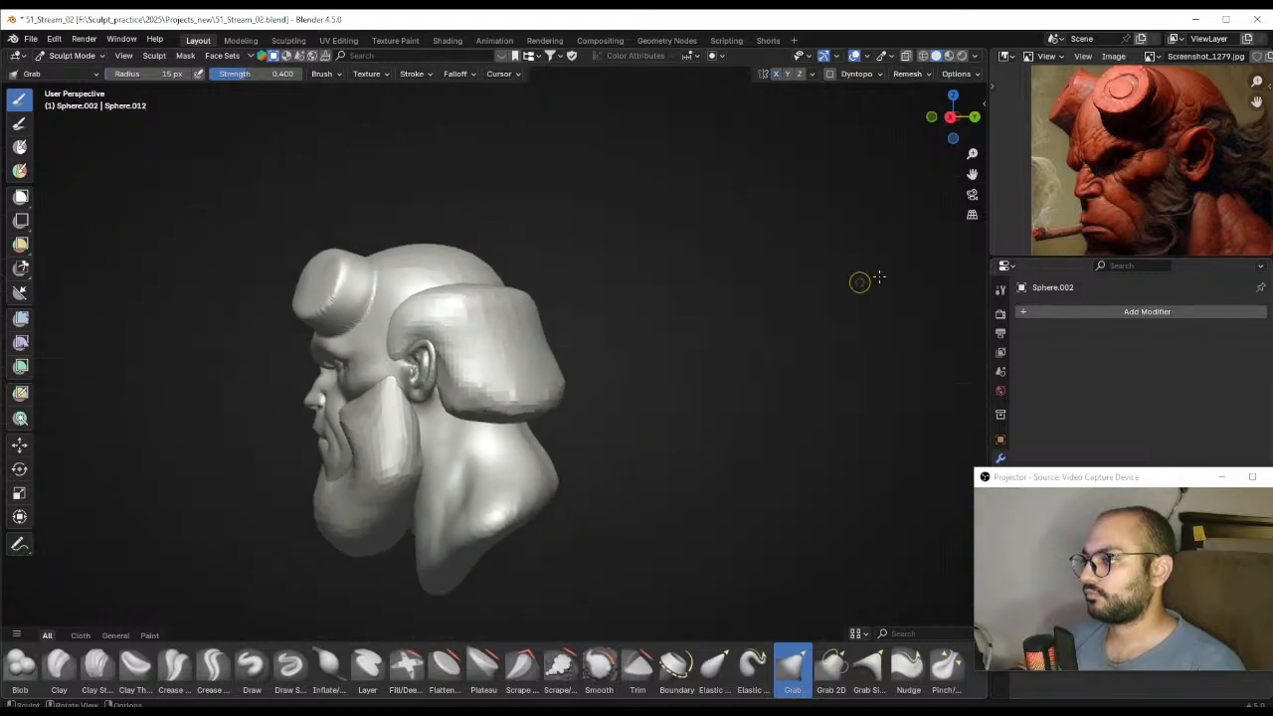
pyautogui.moveTo(1128, 203); pyautogui.dragTo(1051, 200, button='middle')
# Remesh the back hair repeatedly at finer voxel sizes, starting near 0.041 m, and switch to the Clay Strips brush
pyautogui.press('r')
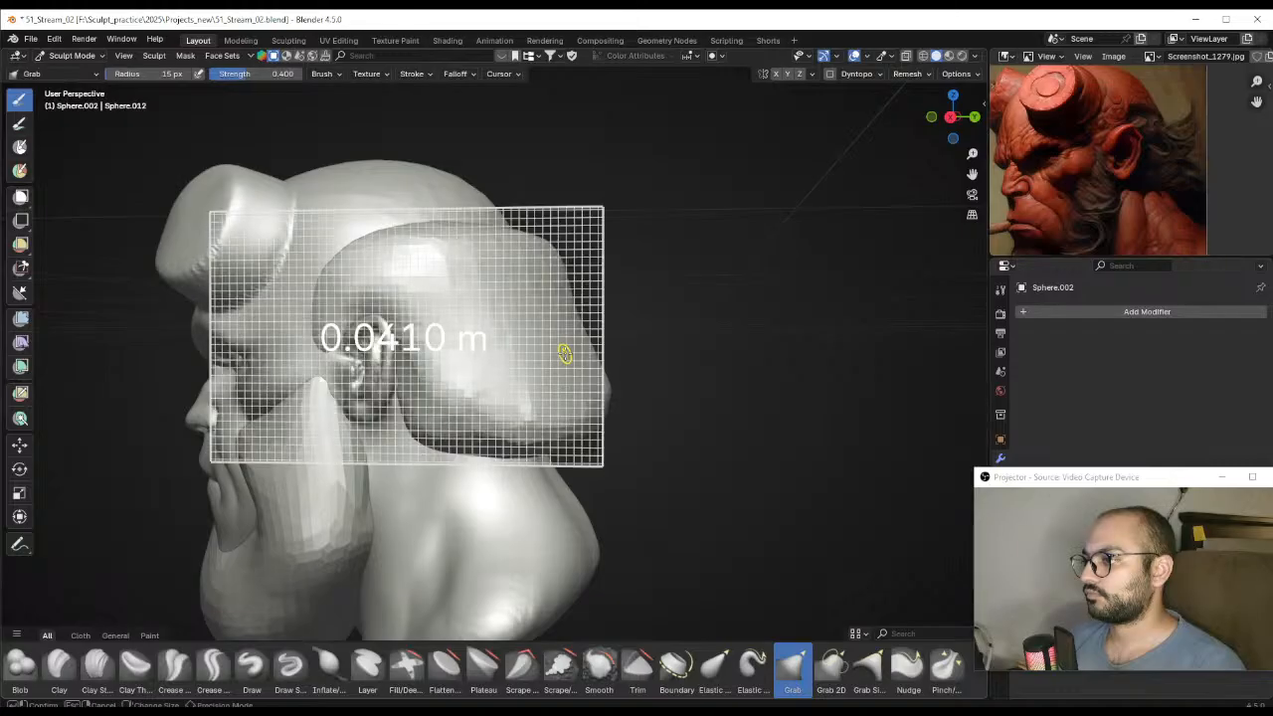
pyautogui.click(568, 347)
pyautogui.hotkey('ctrl', 'r')
pyautogui.click(107, 669)
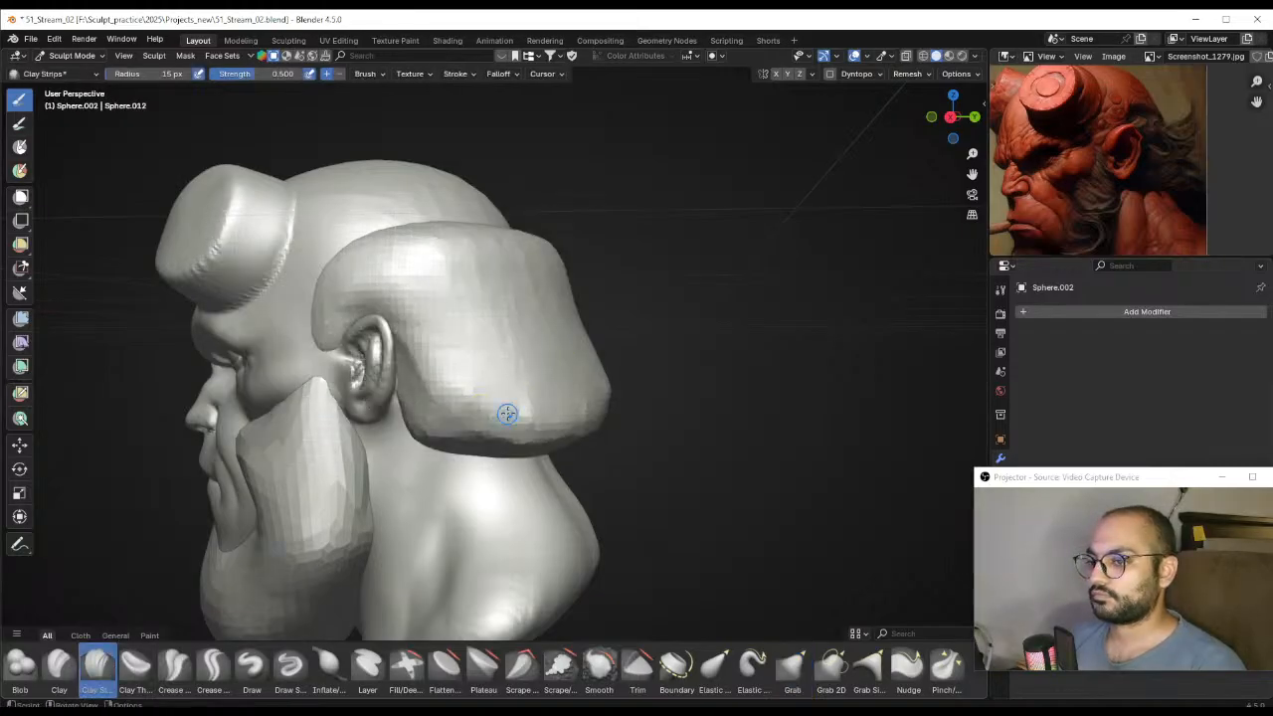
pyautogui.press('r')
pyautogui.click(520, 414)
pyautogui.hotkey('ctrl', 'r')
pyautogui.moveTo(562, 305)
pyautogui.mouseDown(button='middle')
pyautogui.moveTo(471, 345)
pyautogui.moveTo(474, 329)
pyautogui.mouseUp(button='middle')
pyautogui.press('r')
pyautogui.click(477, 335)
pyautogui.hotkey('ctrl', 'r')
# Sculpt hair strands sweeping back from above the ear with Clay Strips, using radii from 76 to 46 px
pyautogui.press('f')
pyautogui.click(500, 321)
pyautogui.moveTo(386, 318); pyautogui.dragTo(456, 300)
pyautogui.moveTo(516, 349); pyautogui.dragTo(455, 335, button='middle')
pyautogui.press('f')
pyautogui.click(468, 332)
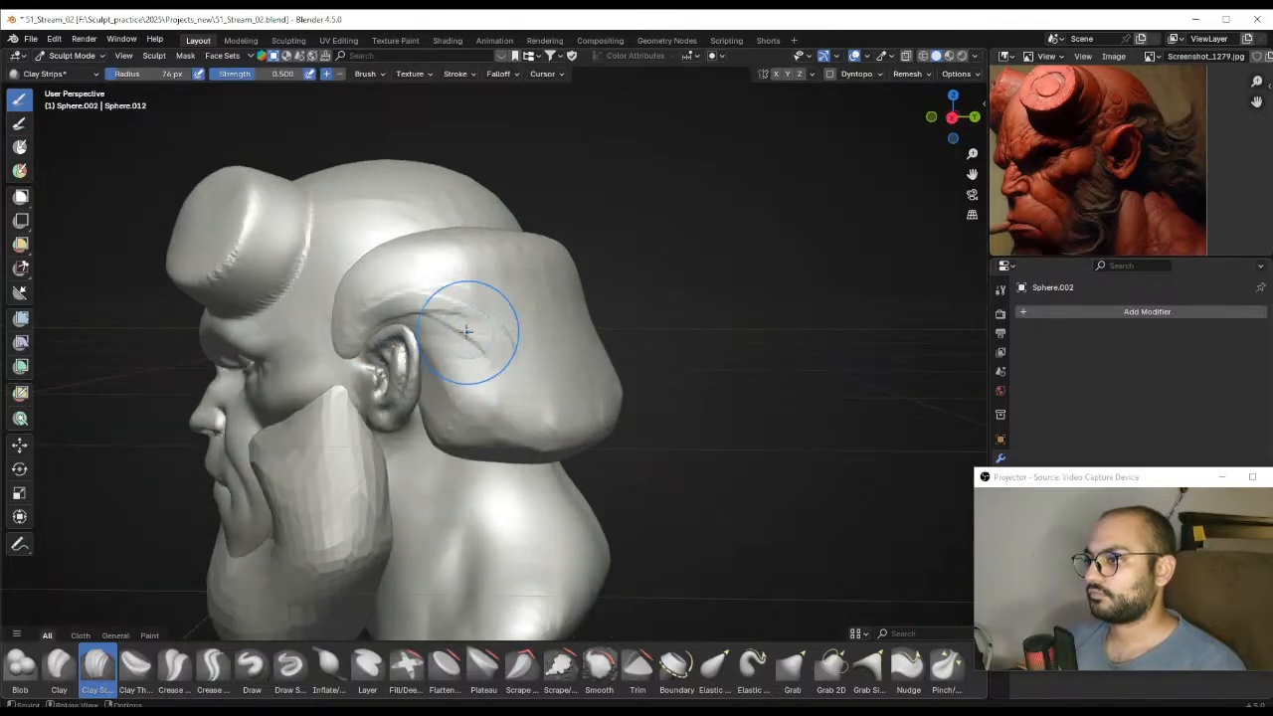
pyautogui.moveTo(362, 330)
pyautogui.mouseDown()
pyautogui.moveTo(425, 315)
pyautogui.moveTo(499, 348)
pyautogui.moveTo(549, 388)
pyautogui.moveTo(559, 420)
pyautogui.mouseUp()
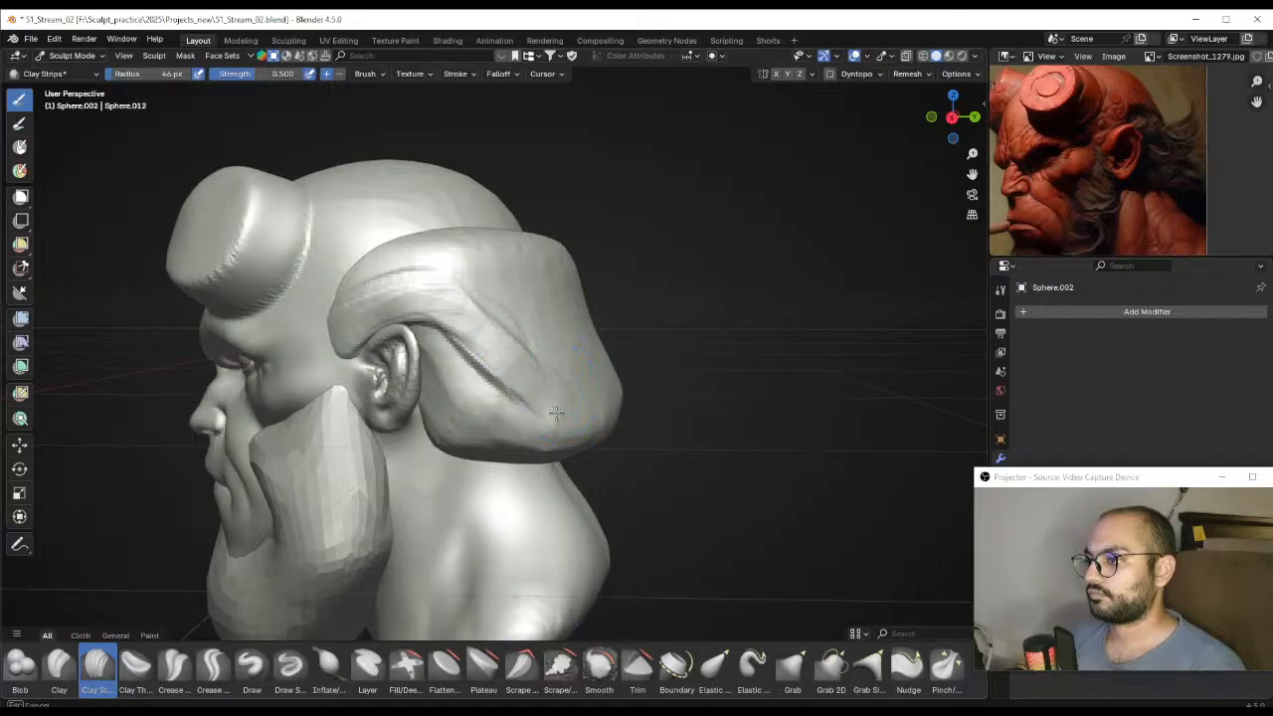
pyautogui.press('f')
pyautogui.click(537, 403)
# Add finer strands behind the ear and down the side of the hair with Clay Strips at 47 to 23 px
pyautogui.moveTo(495, 376); pyautogui.dragTo(514, 364, button='middle')
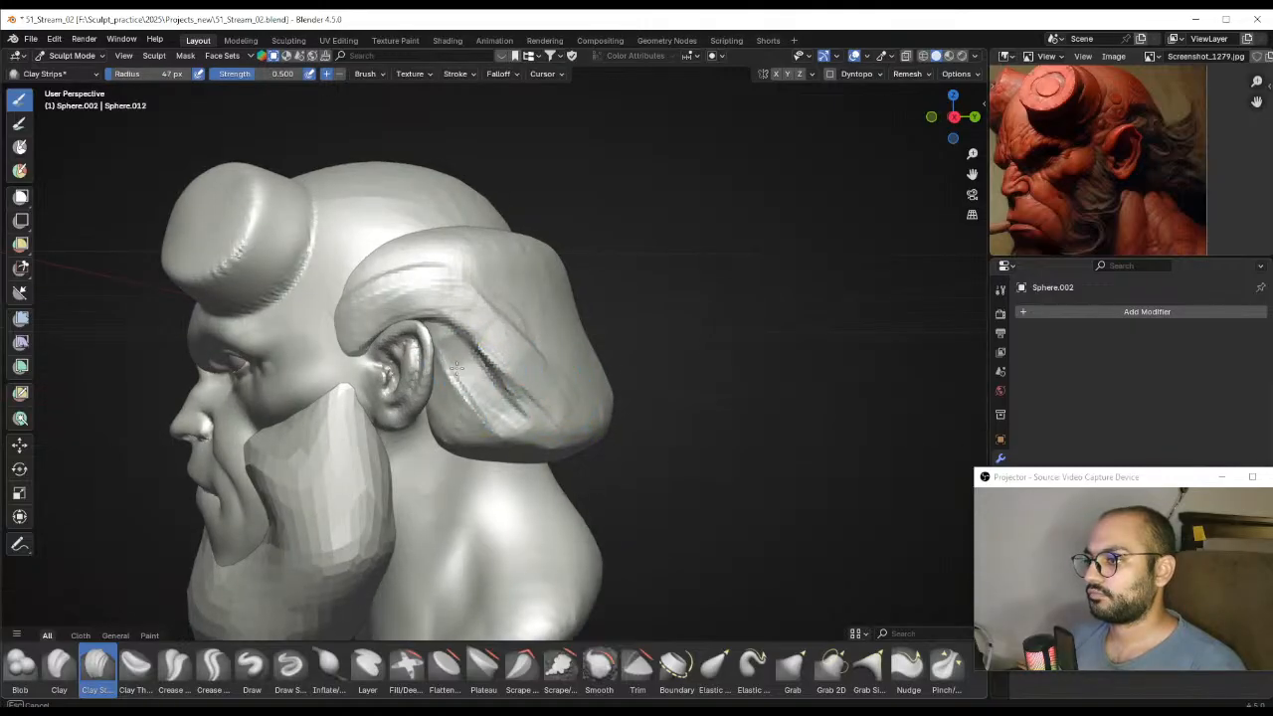
pyautogui.moveTo(517, 410)
pyautogui.mouseDown(button='middle')
pyautogui.moveTo(450, 425)
pyautogui.moveTo(537, 366)
pyautogui.moveTo(516, 422)
pyautogui.moveTo(515, 321)
pyautogui.moveTo(535, 343)
pyautogui.moveTo(495, 305)
pyautogui.mouseUp(button='middle')
pyautogui.moveTo(544, 363)
pyautogui.mouseDown(button='middle')
pyautogui.moveTo(510, 329)
pyautogui.moveTo(497, 289)
pyautogui.moveTo(520, 368)
pyautogui.mouseUp(button='middle')
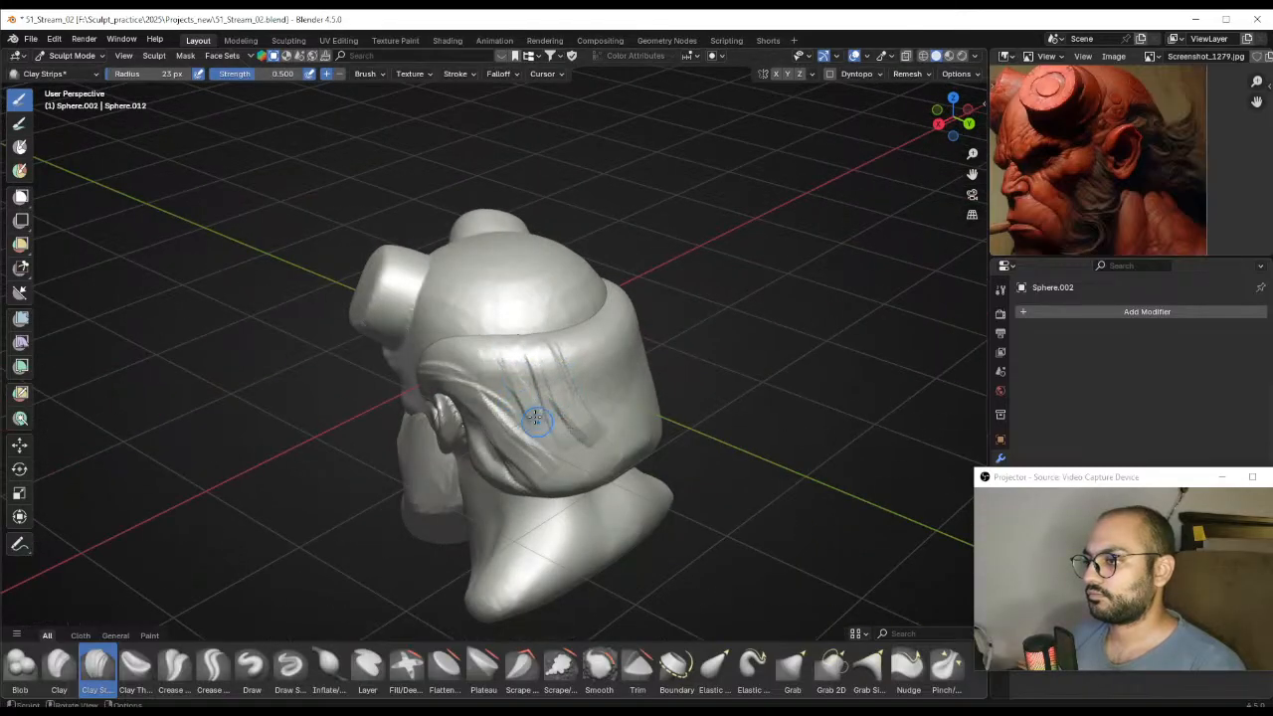
pyautogui.moveTo(504, 360); pyautogui.dragTo(523, 375, button='middle')
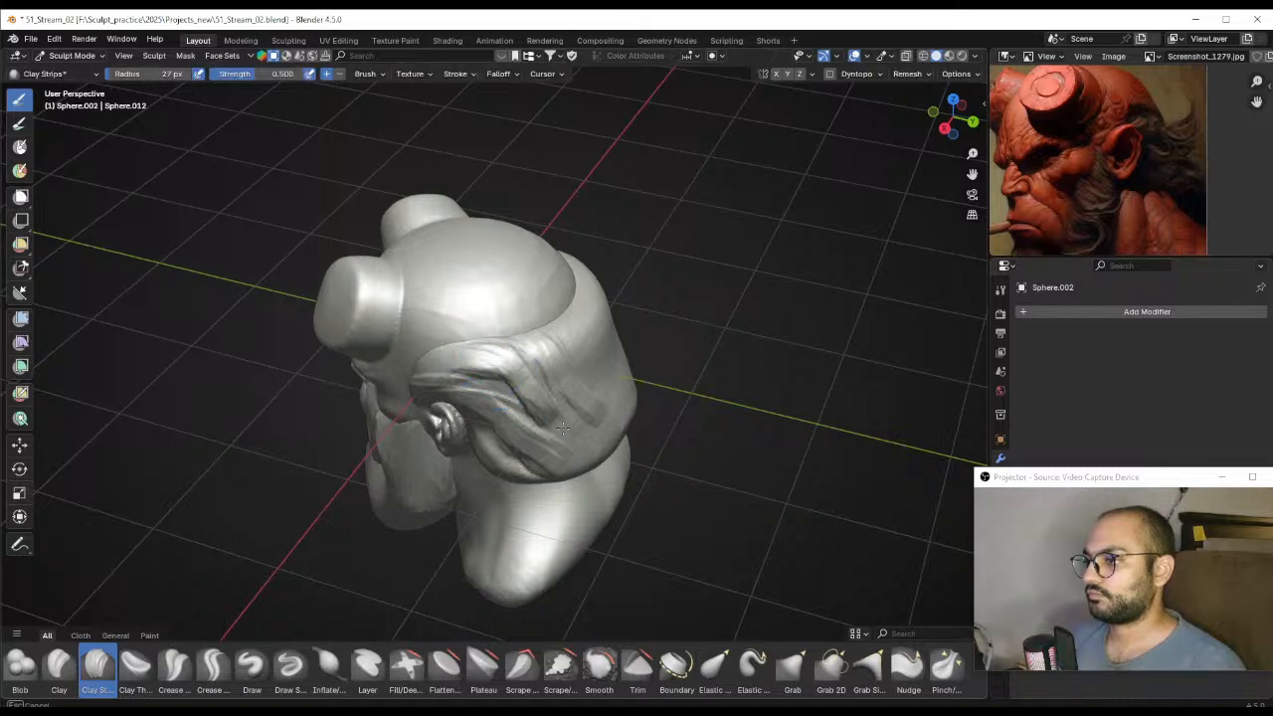
pyautogui.moveTo(562, 428)
pyautogui.mouseDown(button='middle')
pyautogui.moveTo(596, 318)
pyautogui.moveTo(548, 407)
pyautogui.moveTo(566, 404)
pyautogui.moveTo(540, 382)
pyautogui.mouseUp(button='middle')
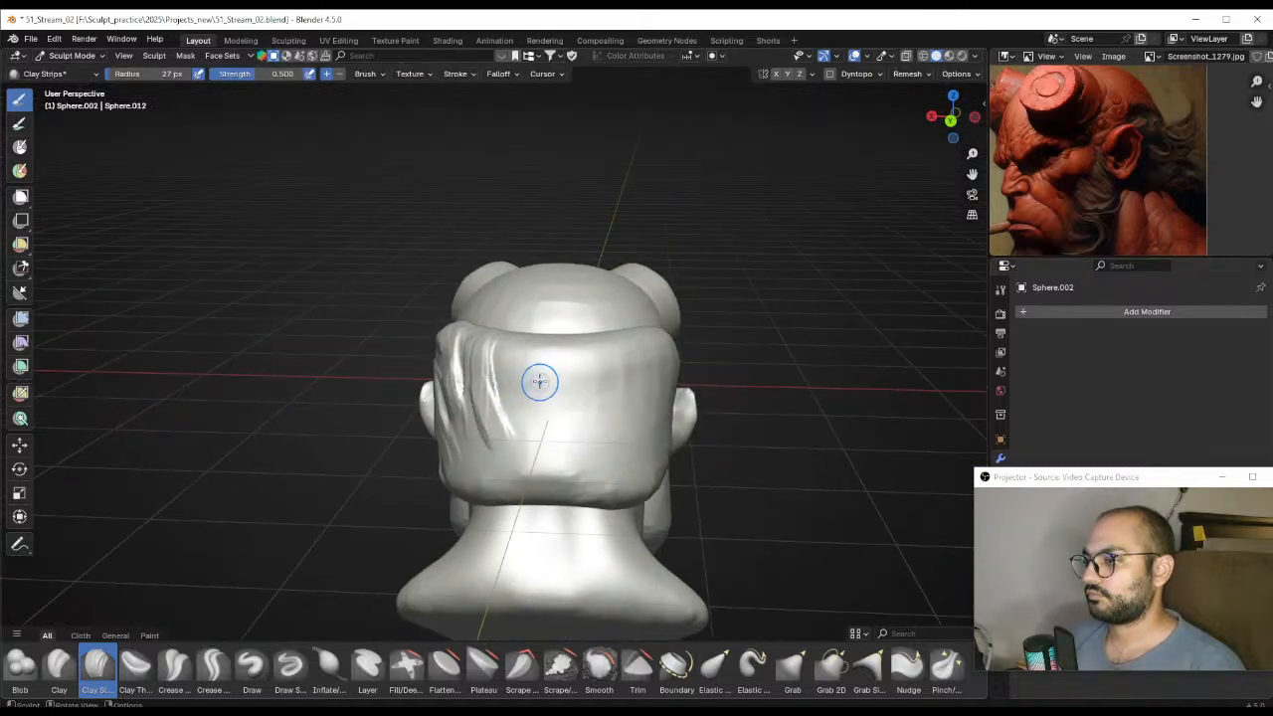
# Sculpt diagonal strands across the back of the hair with Clay Strips, reducing the radius from 40 to 33 px
pyautogui.press('f')
pyautogui.click(583, 358)
pyautogui.moveTo(596, 348); pyautogui.dragTo(563, 411)
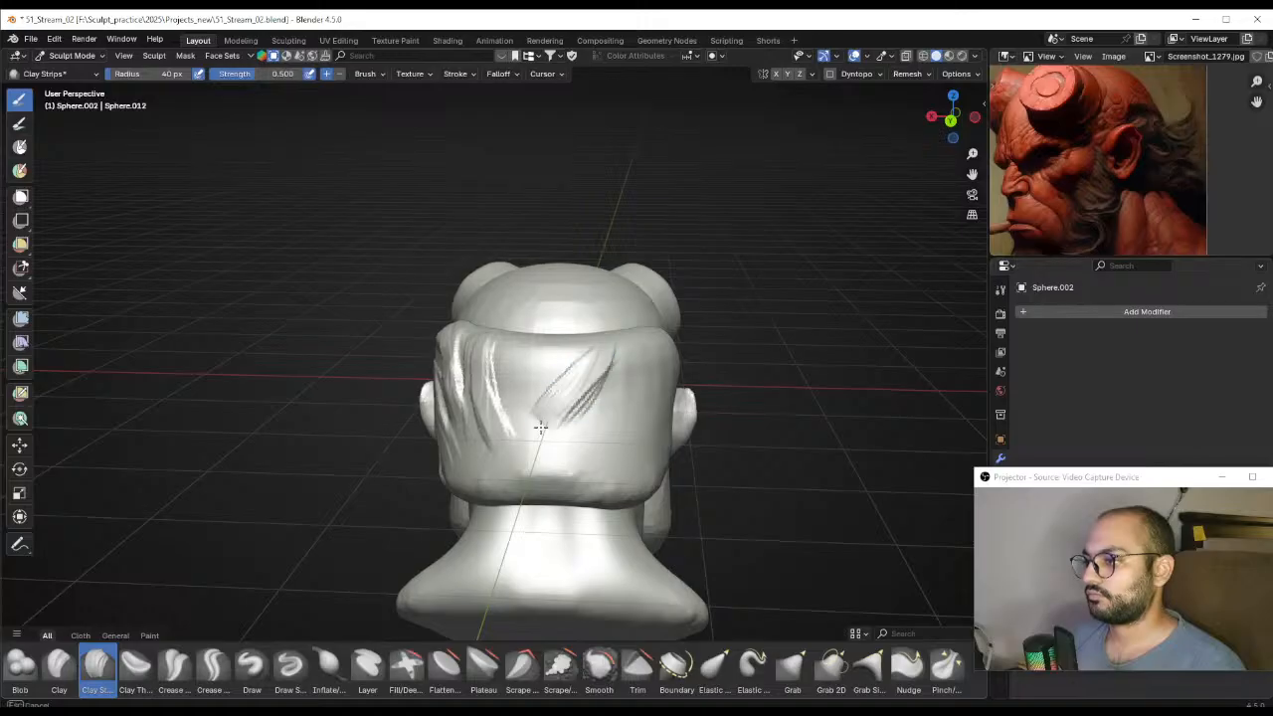
pyautogui.moveTo(611, 337); pyautogui.dragTo(557, 425)
pyautogui.moveTo(579, 348); pyautogui.dragTo(594, 428, button='middle')
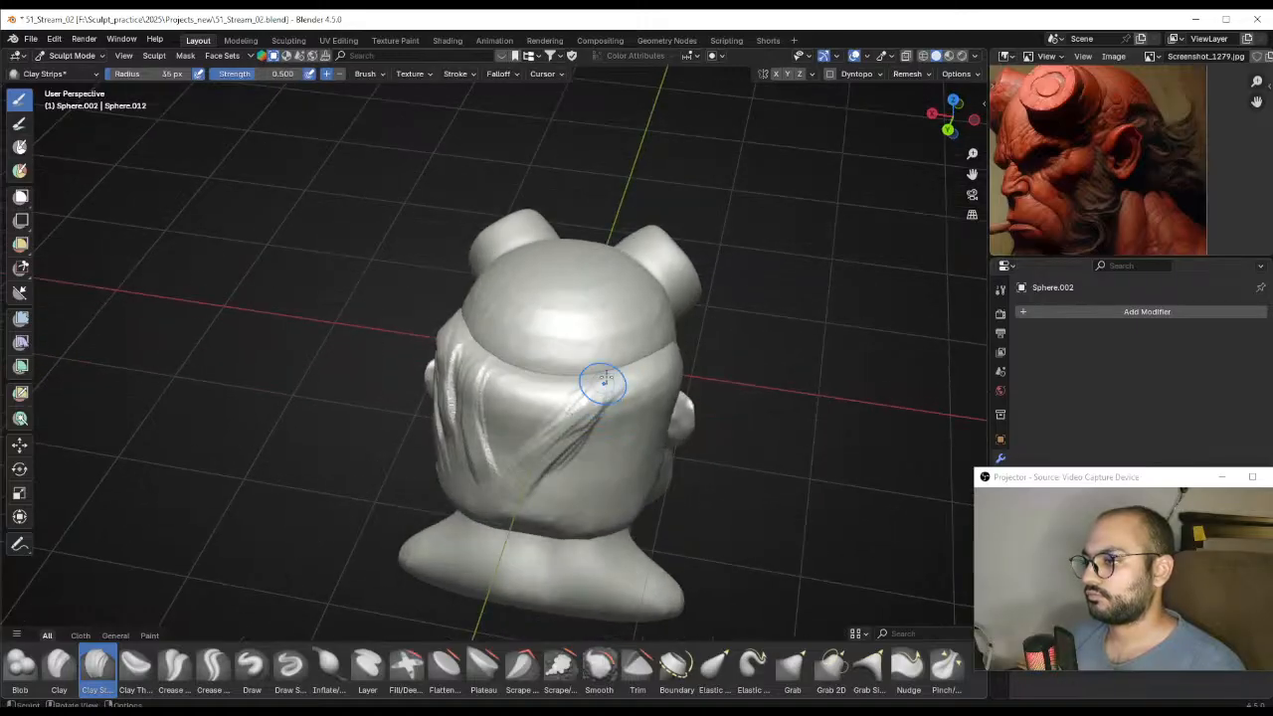
pyautogui.moveTo(602, 383)
pyautogui.mouseDown()
pyautogui.moveTo(531, 449)
pyautogui.moveTo(542, 460)
pyautogui.mouseUp()
pyautogui.moveTo(577, 410); pyautogui.dragTo(567, 391, button='middle')
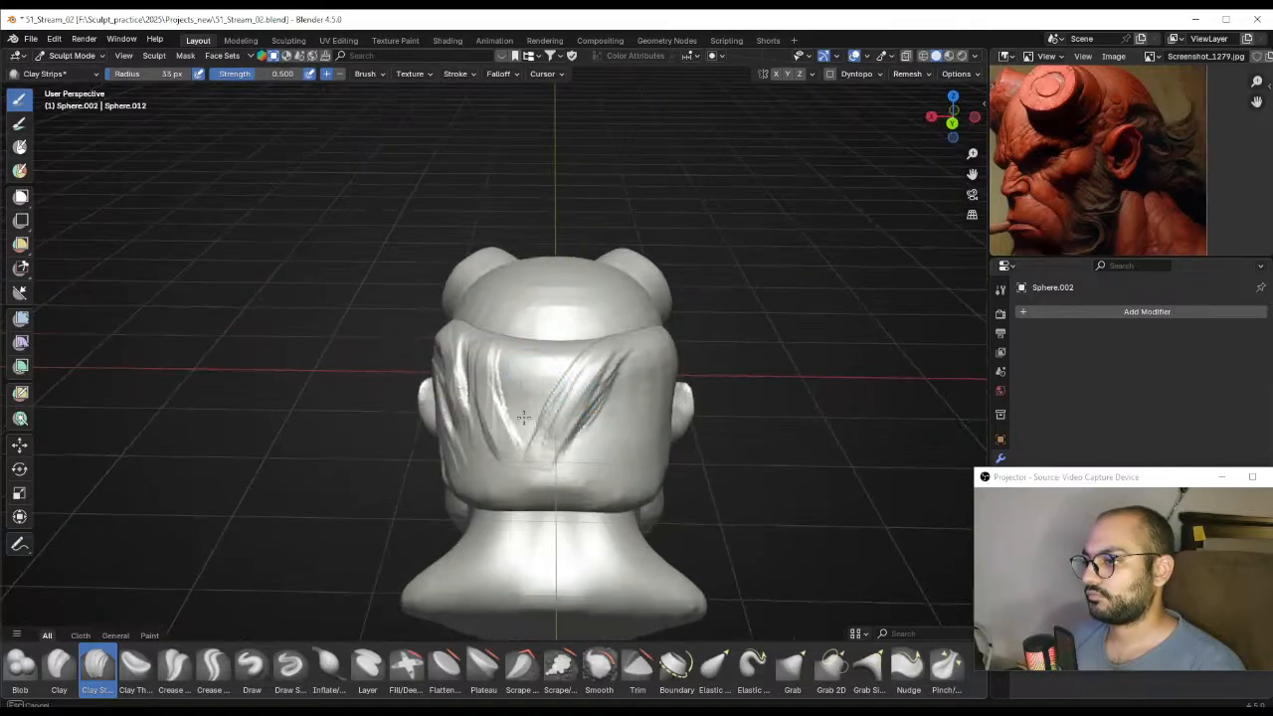
pyautogui.moveTo(516, 428)
pyautogui.mouseDown(button='middle')
pyautogui.moveTo(538, 384)
pyautogui.moveTo(550, 407)
pyautogui.mouseUp(button='middle')
# Extend the strands toward the lower back edge of the hair with Clay Strips at 43 down to 28 px
pyautogui.press('f')
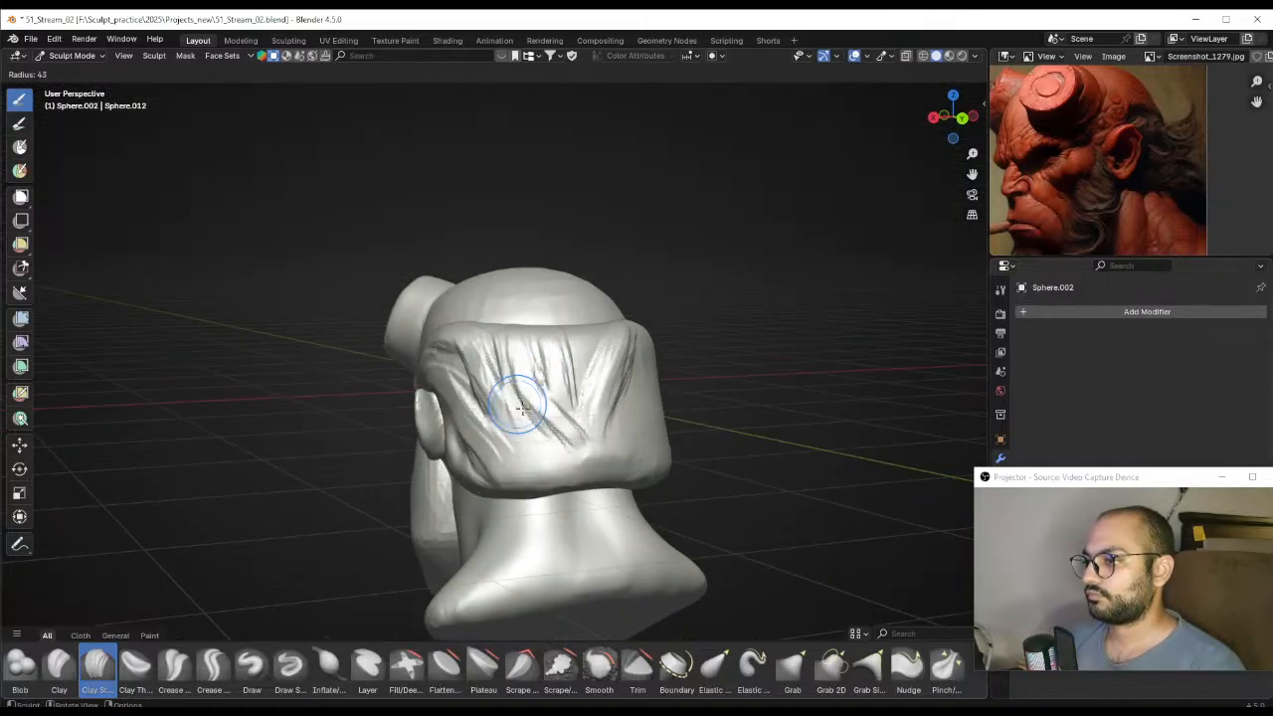
pyautogui.click(545, 406)
pyautogui.moveTo(543, 409)
pyautogui.mouseDown()
pyautogui.moveTo(523, 446)
pyautogui.moveTo(516, 419)
pyautogui.mouseUp()
pyautogui.press('f')
pyautogui.click(537, 437)
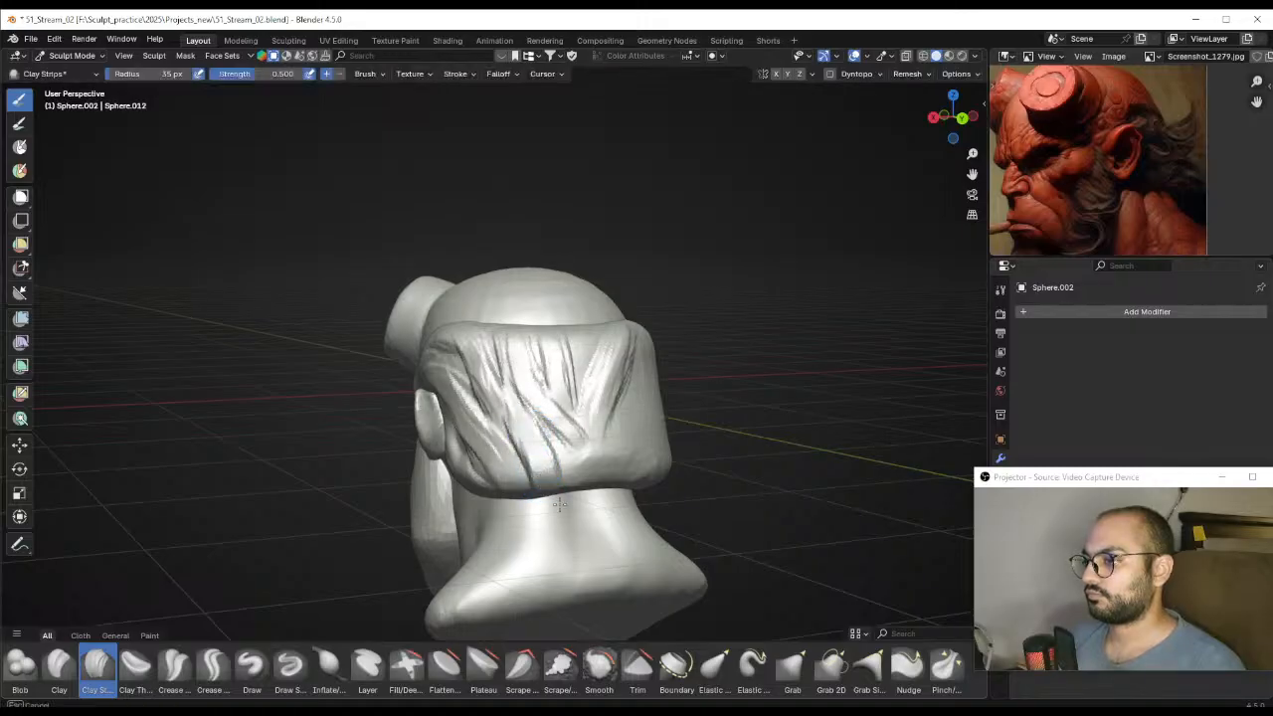
pyautogui.moveTo(527, 473); pyautogui.dragTo(557, 464, button='middle')
pyautogui.press('f')
pyautogui.click(546, 464)
pyautogui.moveTo(537, 434); pyautogui.dragTo(559, 466)
pyautogui.moveTo(521, 462); pyautogui.dragTo(574, 462, button='middle')
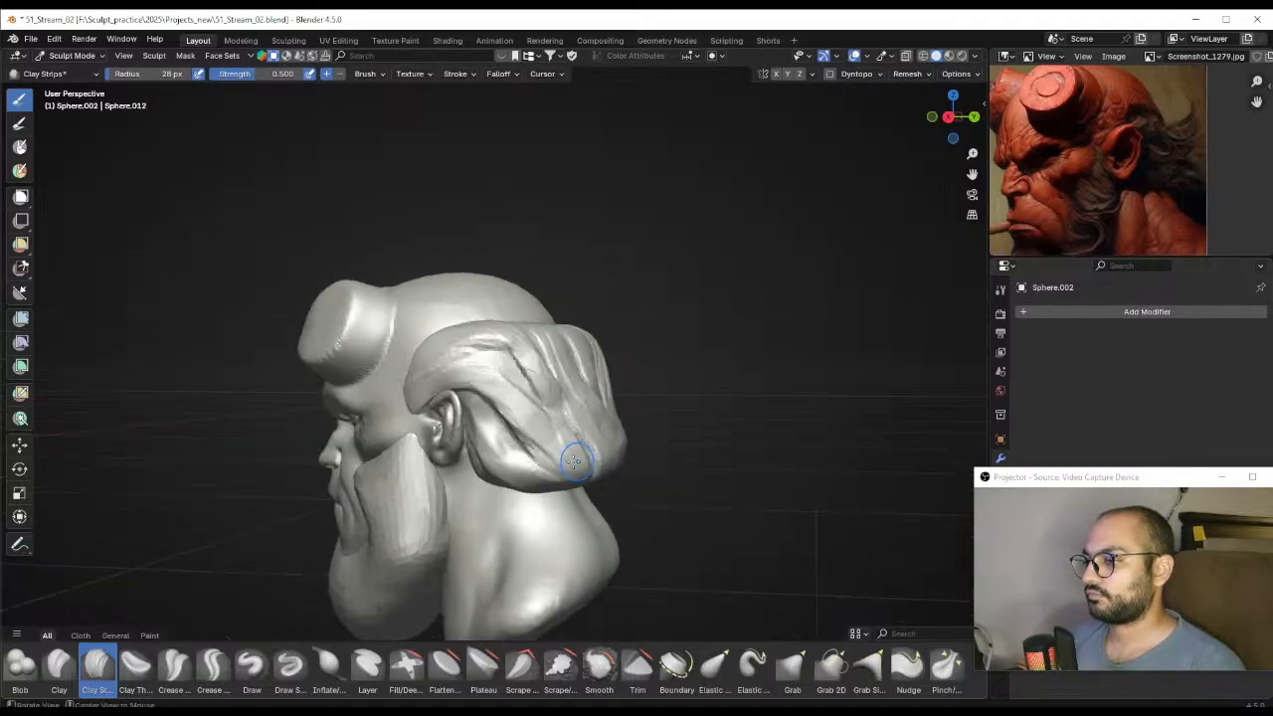
# Refine the hair strands just behind the ear with Clay Strips at radii up to 38 px
pyautogui.moveTo(488, 431); pyautogui.dragTo(509, 449)
pyautogui.press('f')
pyautogui.click(497, 432)
pyautogui.moveTo(497, 432); pyautogui.dragTo(525, 426, button='middle')
pyautogui.press('f')
pyautogui.click(505, 426)
pyautogui.moveTo(488, 421)
pyautogui.mouseDown()
pyautogui.moveTo(471, 421)
pyautogui.moveTo(536, 453)
pyautogui.mouseUp()
pyautogui.press('f')
pyautogui.click(479, 437)
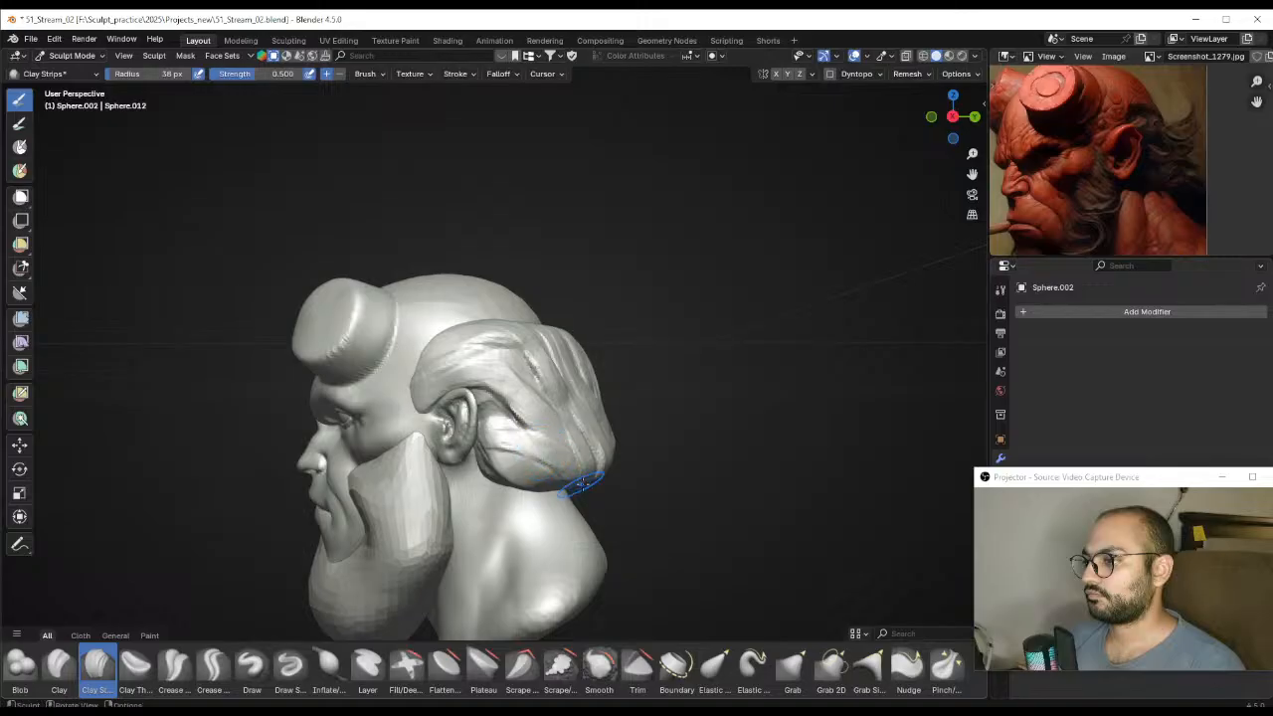
# Sculpt strands behind the right ear with Clay Strips, reducing the radius from 46 to 26 px
pyautogui.moveTo(582, 482)
pyautogui.mouseDown(button='middle')
pyautogui.moveTo(478, 441)
pyautogui.moveTo(464, 391)
pyautogui.moveTo(549, 404)
pyautogui.moveTo(594, 388)
pyautogui.mouseUp(button='middle')
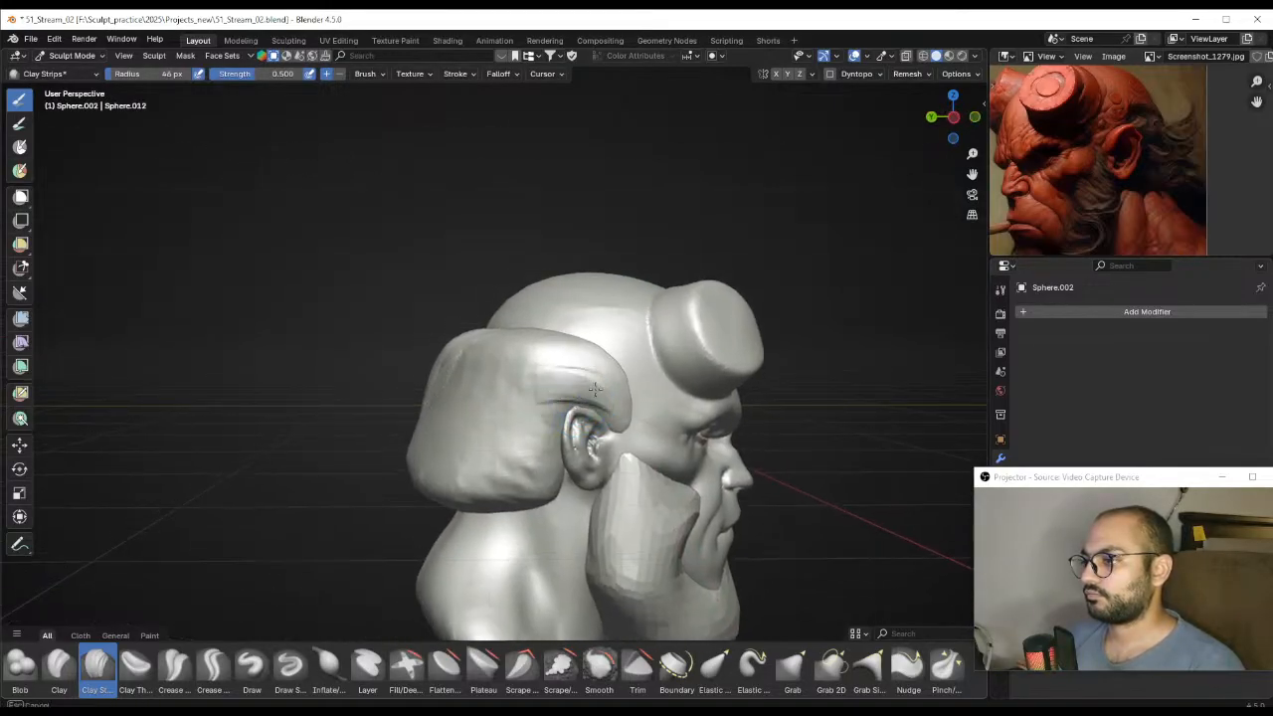
pyautogui.moveTo(595, 387); pyautogui.dragTo(510, 457)
pyautogui.press('f')
pyautogui.click(549, 419)
pyautogui.press('f')
pyautogui.click(537, 434)
pyautogui.moveTo(549, 405); pyautogui.dragTo(499, 446)
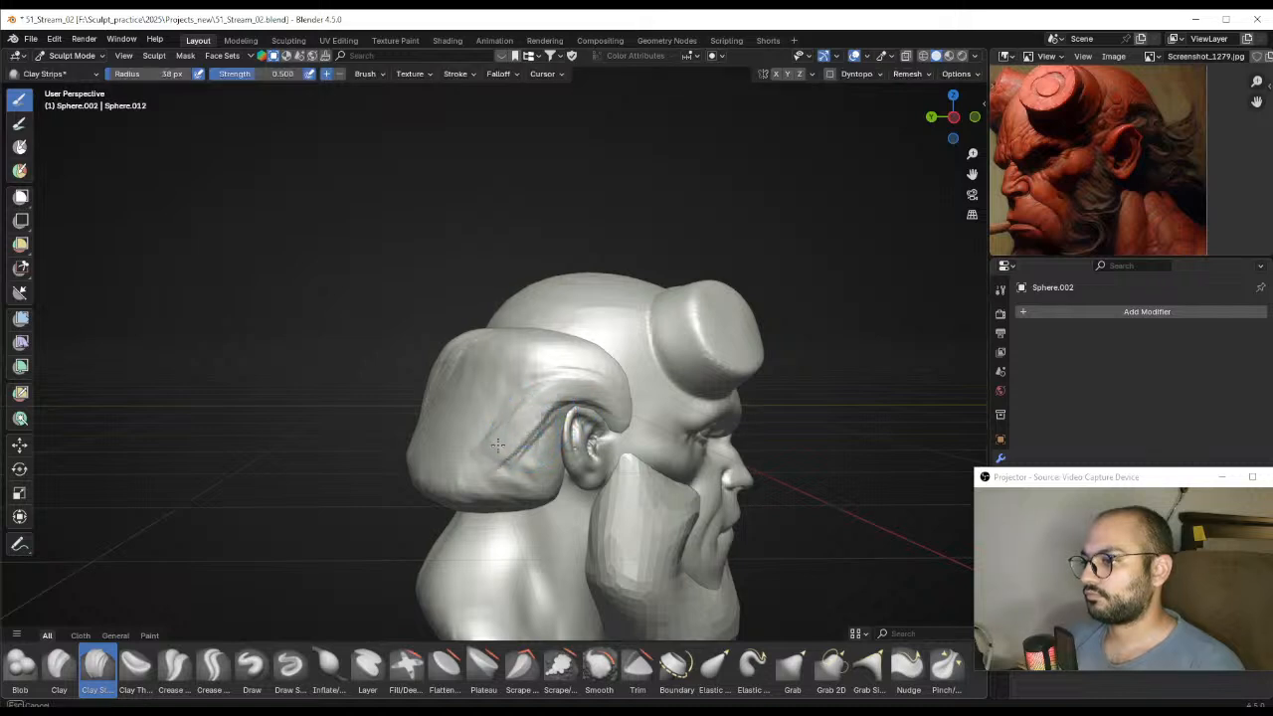
pyautogui.press('f')
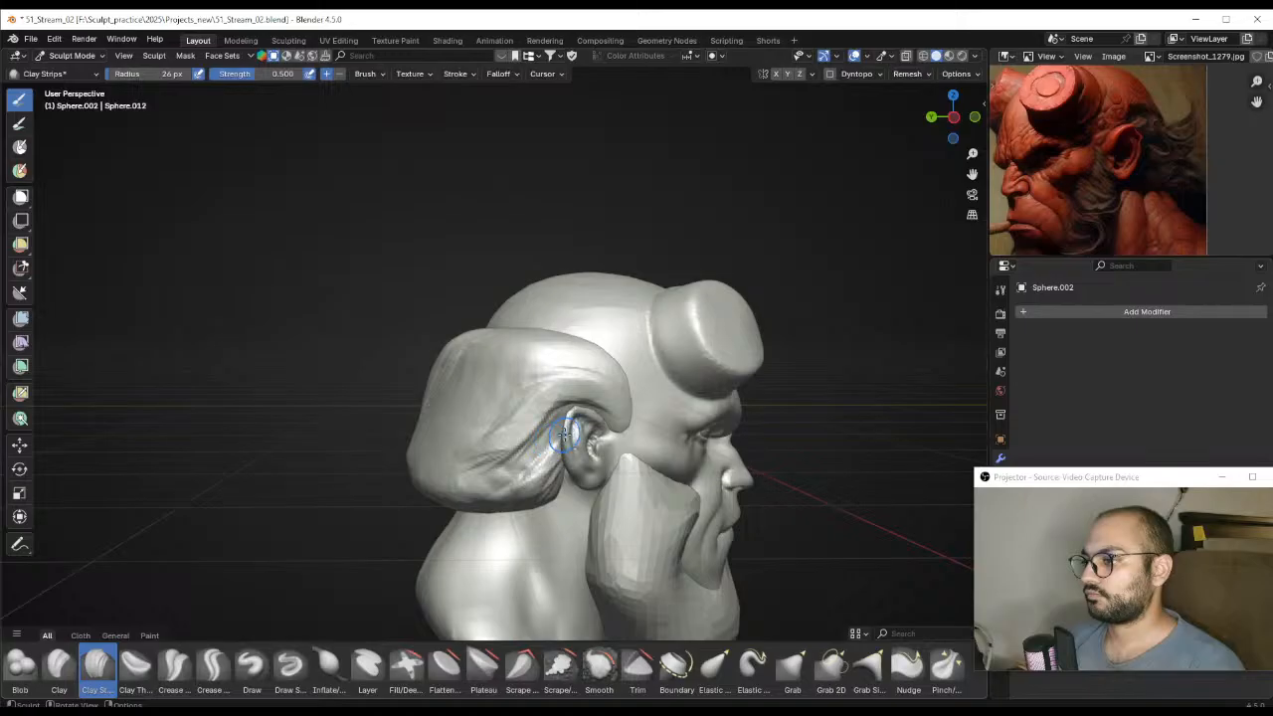
pyautogui.moveTo(497, 451)
pyautogui.mouseDown()
pyautogui.moveTo(531, 446)
pyautogui.moveTo(466, 458)
pyautogui.mouseUp()
# Extend the Clay Strips strands from above the right ear down toward the back of the hair
pyautogui.press('f')
pyautogui.click(585, 408)
pyautogui.moveTo(589, 401)
pyautogui.mouseDown()
pyautogui.moveTo(554, 398)
pyautogui.moveTo(517, 434)
pyautogui.moveTo(592, 401)
pyautogui.mouseUp()
pyautogui.moveTo(626, 369)
pyautogui.mouseDown(button='middle')
pyautogui.moveTo(589, 440)
pyautogui.moveTo(611, 526)
pyautogui.moveTo(645, 396)
pyautogui.moveTo(647, 420)
pyautogui.mouseUp(button='middle')
pyautogui.press('f')
pyautogui.click(601, 412)
pyautogui.moveTo(609, 411)
pyautogui.mouseDown()
pyautogui.moveTo(579, 420)
pyautogui.moveTo(527, 486)
pyautogui.mouseUp()
pyautogui.moveTo(569, 432); pyautogui.dragTo(545, 463)
pyautogui.moveTo(623, 394); pyautogui.dragTo(591, 428)
pyautogui.moveTo(593, 442)
pyautogui.mouseDown(button='middle')
pyautogui.moveTo(667, 369)
pyautogui.moveTo(629, 358)
pyautogui.mouseUp(button='middle')
# Sculpt long strands down the right half of the back of the hair with Clay Strips at 45 and 41 px
pyautogui.press('f')
pyautogui.click(614, 425)
pyautogui.press('f')
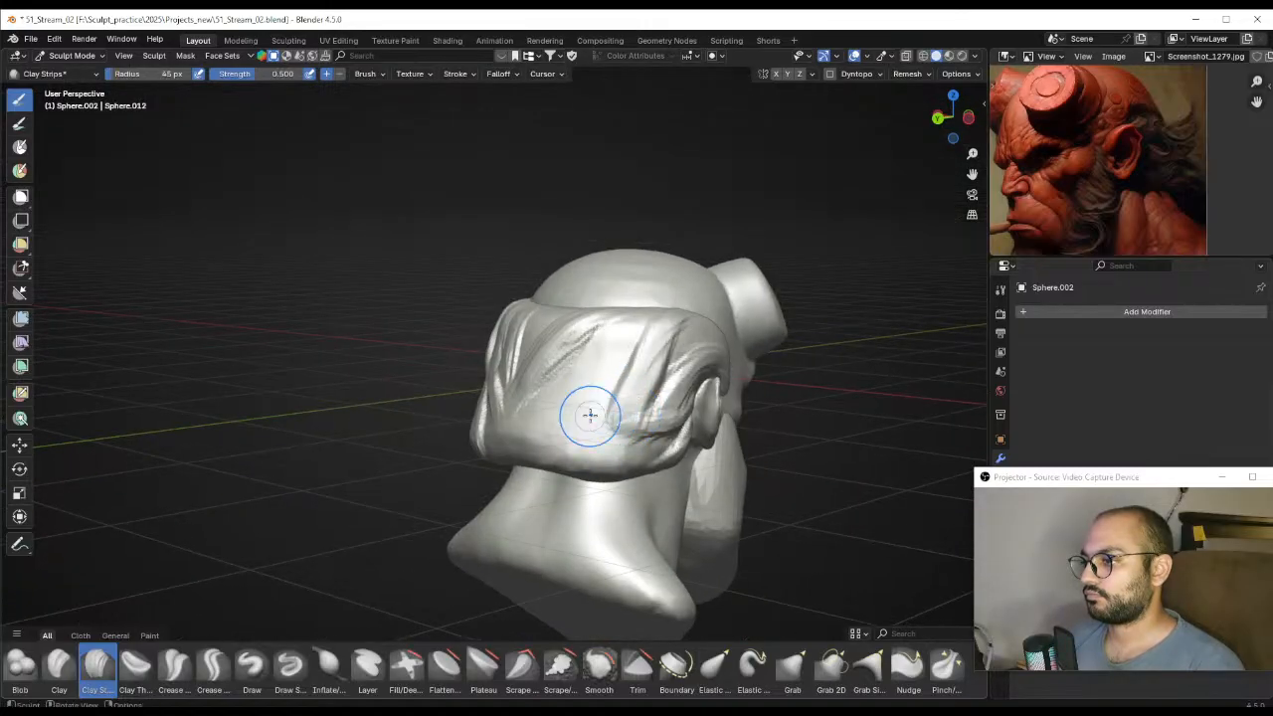
pyautogui.click(603, 412)
pyautogui.moveTo(603, 412); pyautogui.dragTo(624, 331, button='middle')
pyautogui.press('f')
pyautogui.click(631, 310)
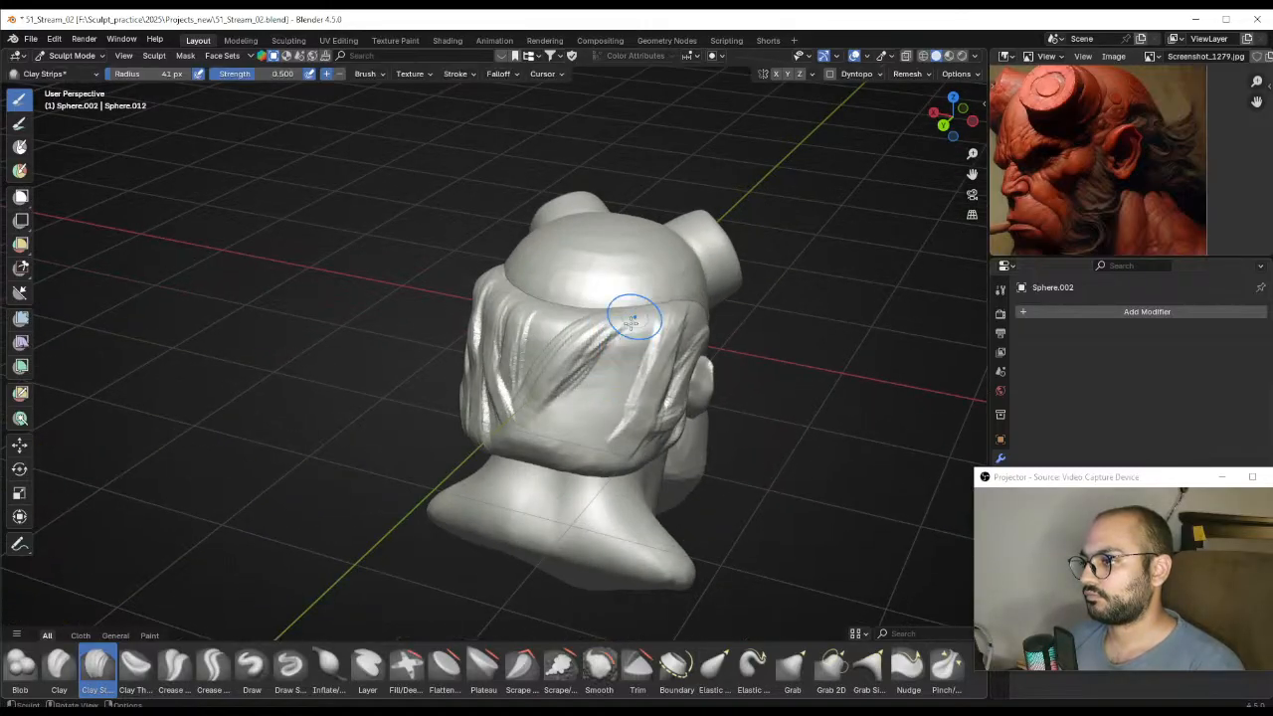
pyautogui.press('f')
pyautogui.click(615, 354)
pyautogui.moveTo(621, 382)
pyautogui.mouseDown(button='middle')
pyautogui.moveTo(619, 354)
pyautogui.moveTo(613, 364)
pyautogui.mouseUp(button='middle')
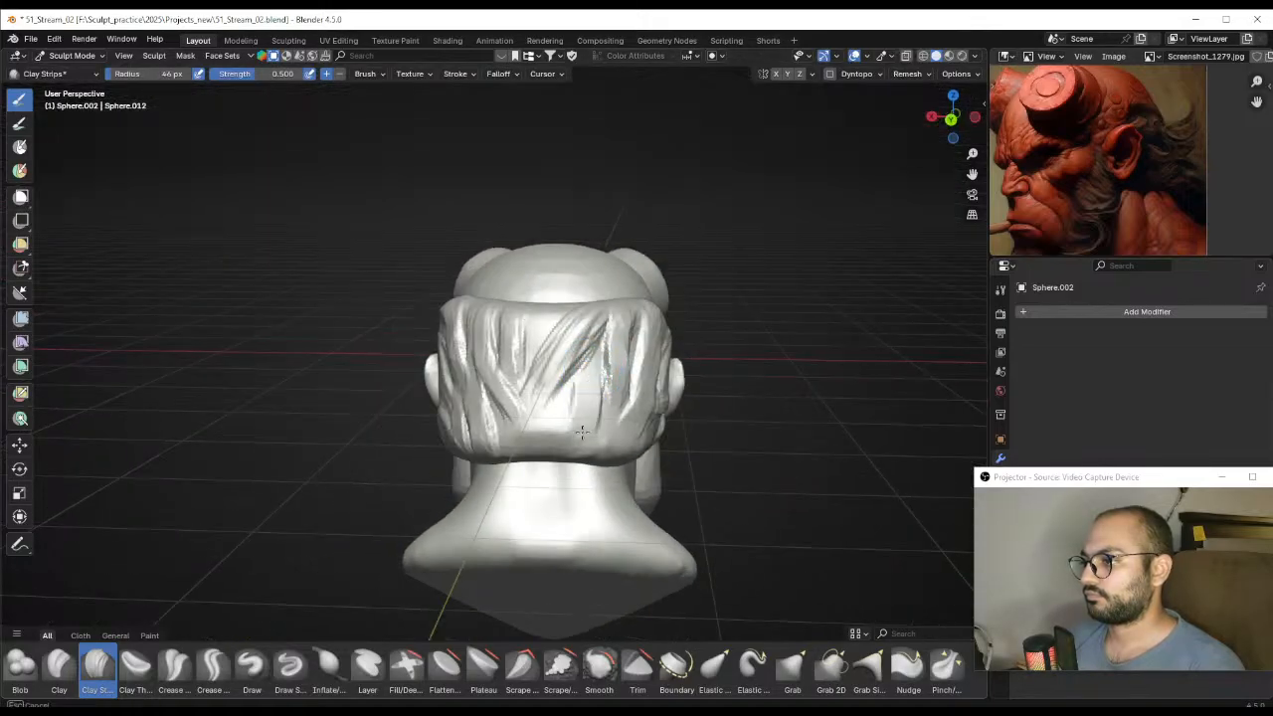
# Add strands along the lower back of the hair with Clay Strips at radii between 22 and 55 px
pyautogui.moveTo(582, 431); pyautogui.dragTo(583, 443)
pyautogui.press('f')
pyautogui.click(593, 388)
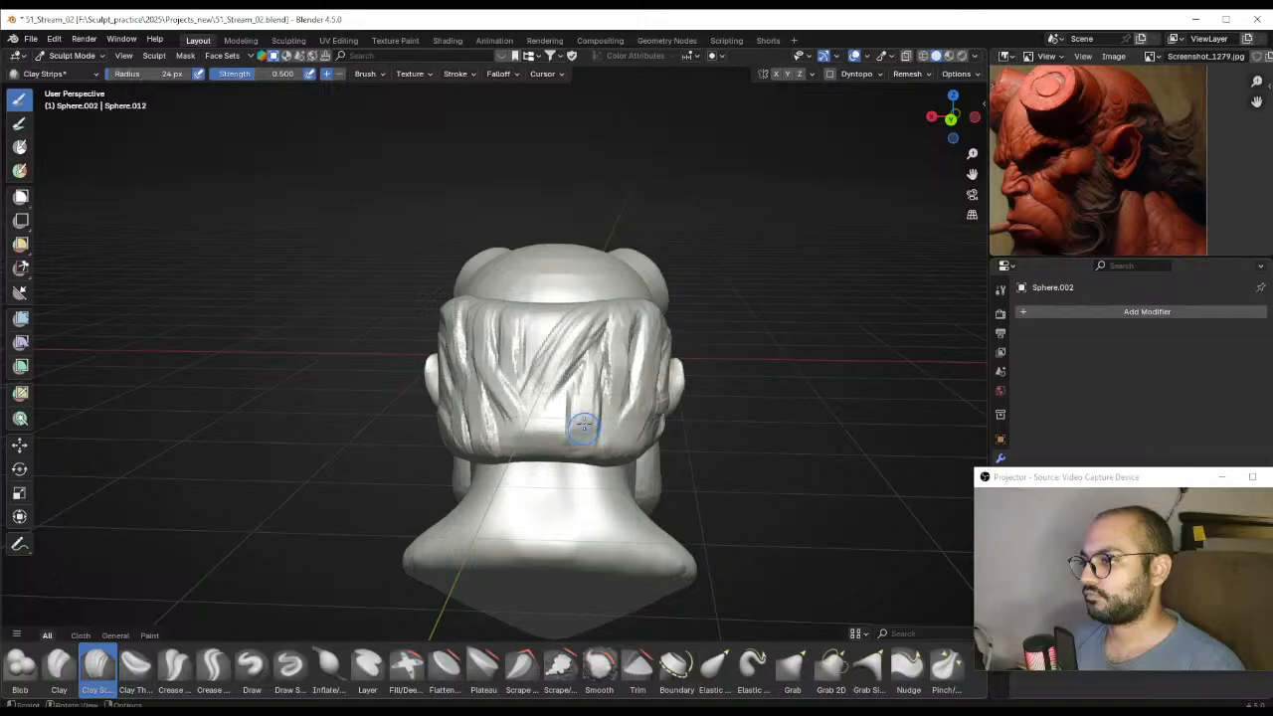
pyautogui.moveTo(584, 427)
pyautogui.mouseDown(button='middle')
pyautogui.moveTo(569, 405)
pyautogui.moveTo(587, 422)
pyautogui.mouseUp(button='middle')
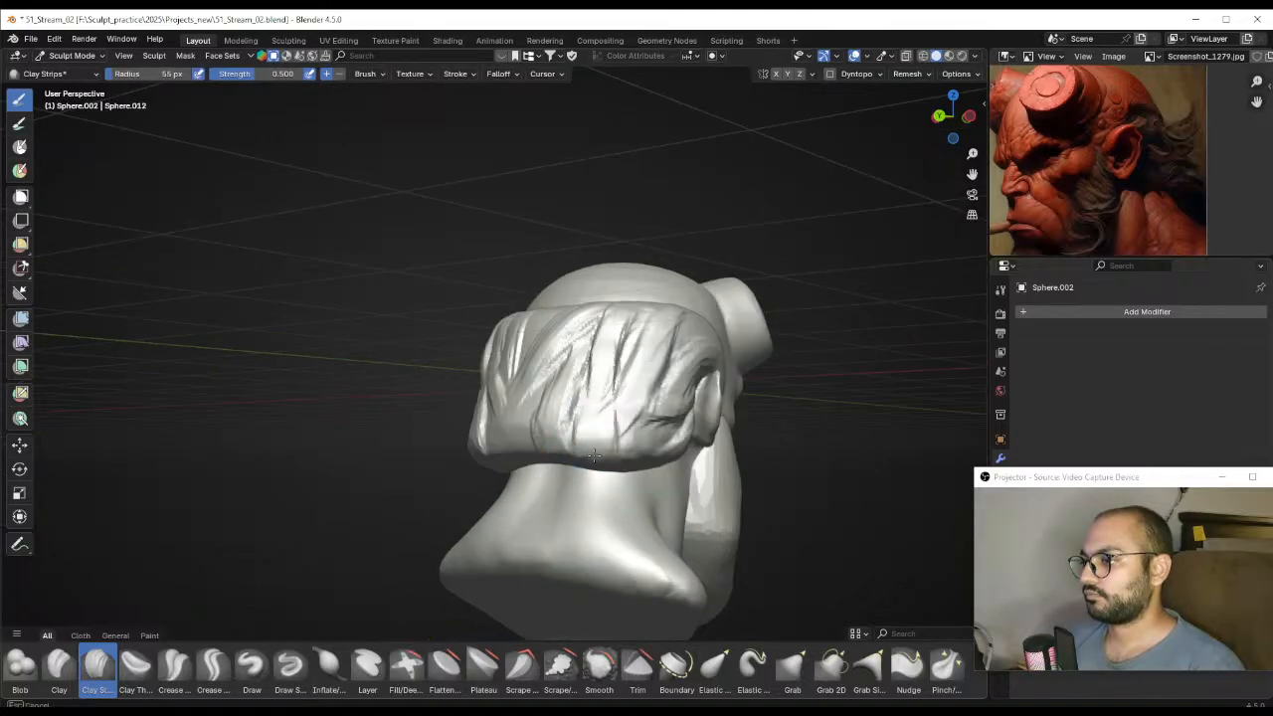
pyautogui.press('f')
pyautogui.click(596, 421)
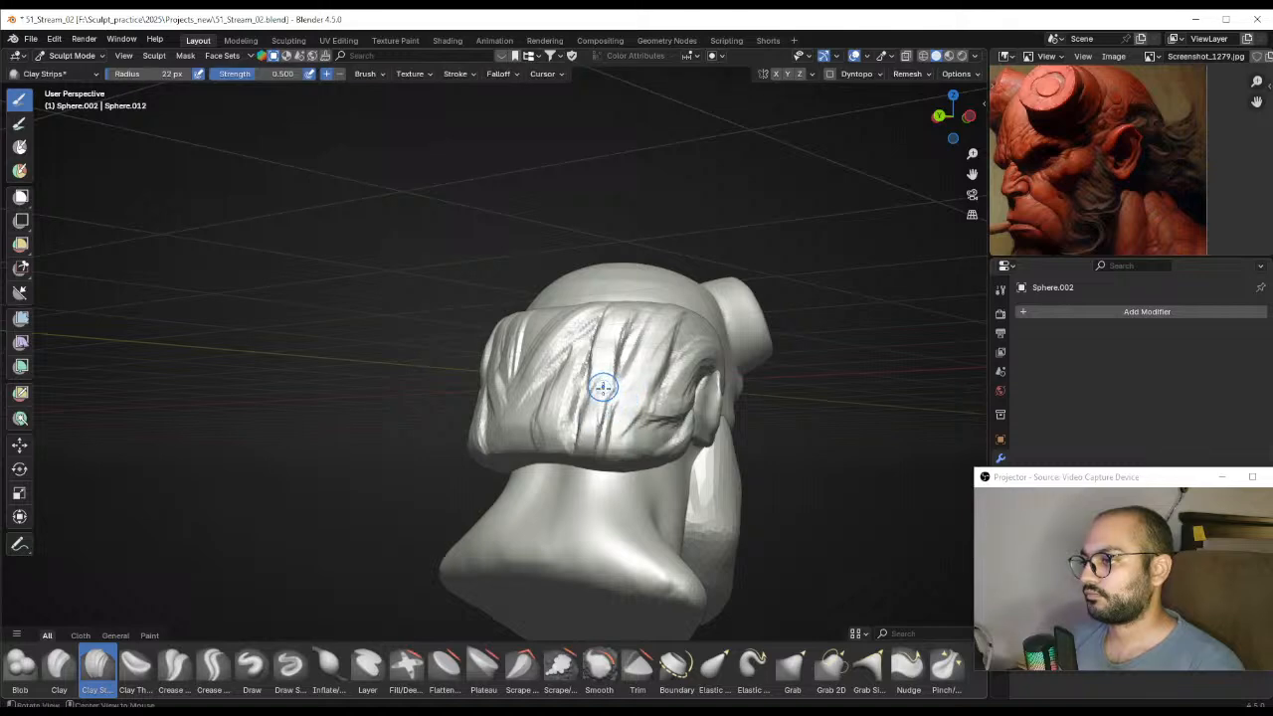
# Fill the centre back of the hair with strands using Clay Strips at radii from 16 to 55 px
pyautogui.moveTo(601, 388)
pyautogui.mouseDown(button='middle')
pyautogui.moveTo(606, 418)
pyautogui.moveTo(568, 412)
pyautogui.mouseUp(button='middle')
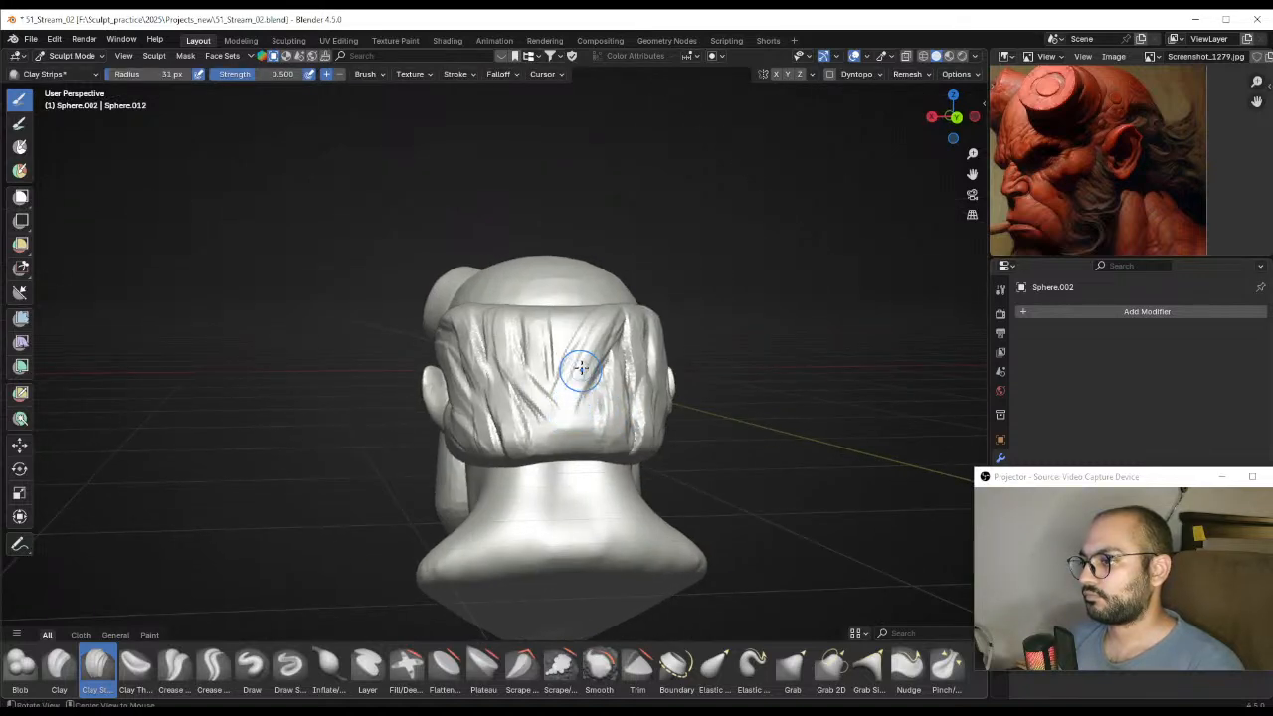
pyautogui.moveTo(581, 369); pyautogui.dragTo(565, 303, button='middle')
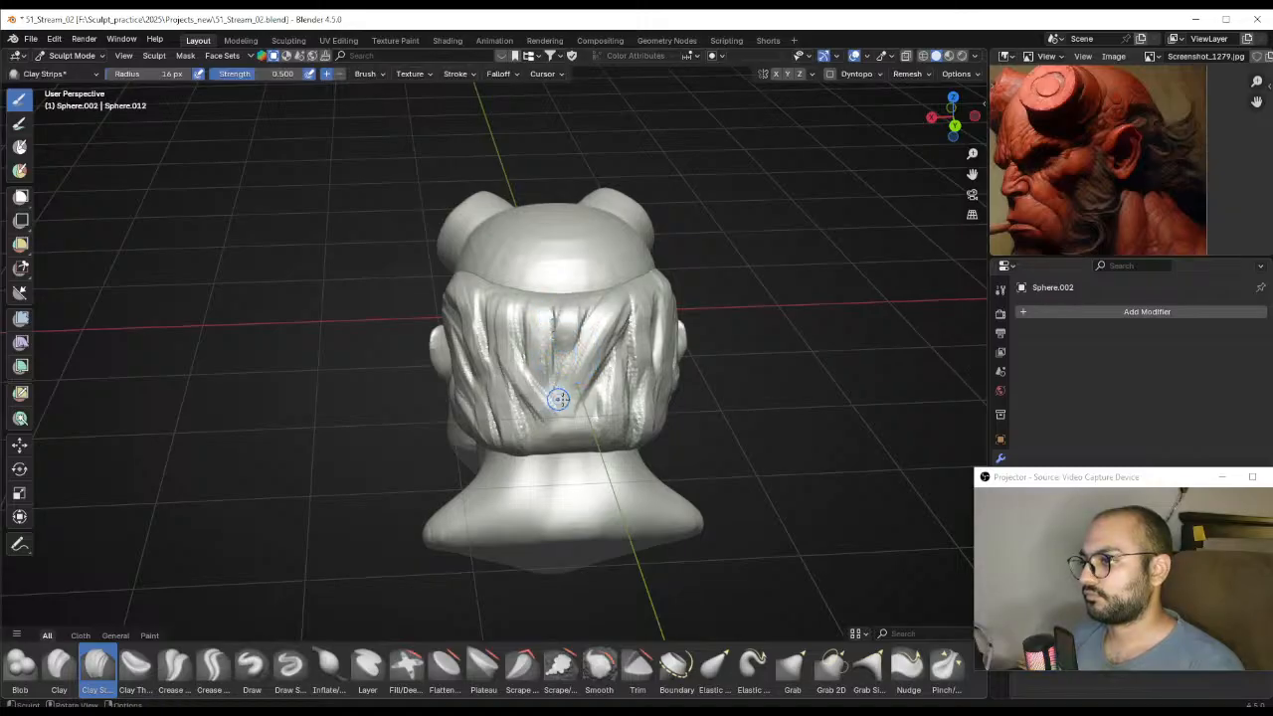
pyautogui.moveTo(558, 399)
pyautogui.mouseDown(button='middle')
pyautogui.moveTo(571, 306)
pyautogui.moveTo(555, 338)
pyautogui.moveTo(538, 323)
pyautogui.moveTo(537, 288)
pyautogui.moveTo(488, 303)
pyautogui.moveTo(509, 370)
pyautogui.moveTo(594, 428)
pyautogui.moveTo(577, 384)
pyautogui.moveTo(605, 369)
pyautogui.mouseUp(button='middle')
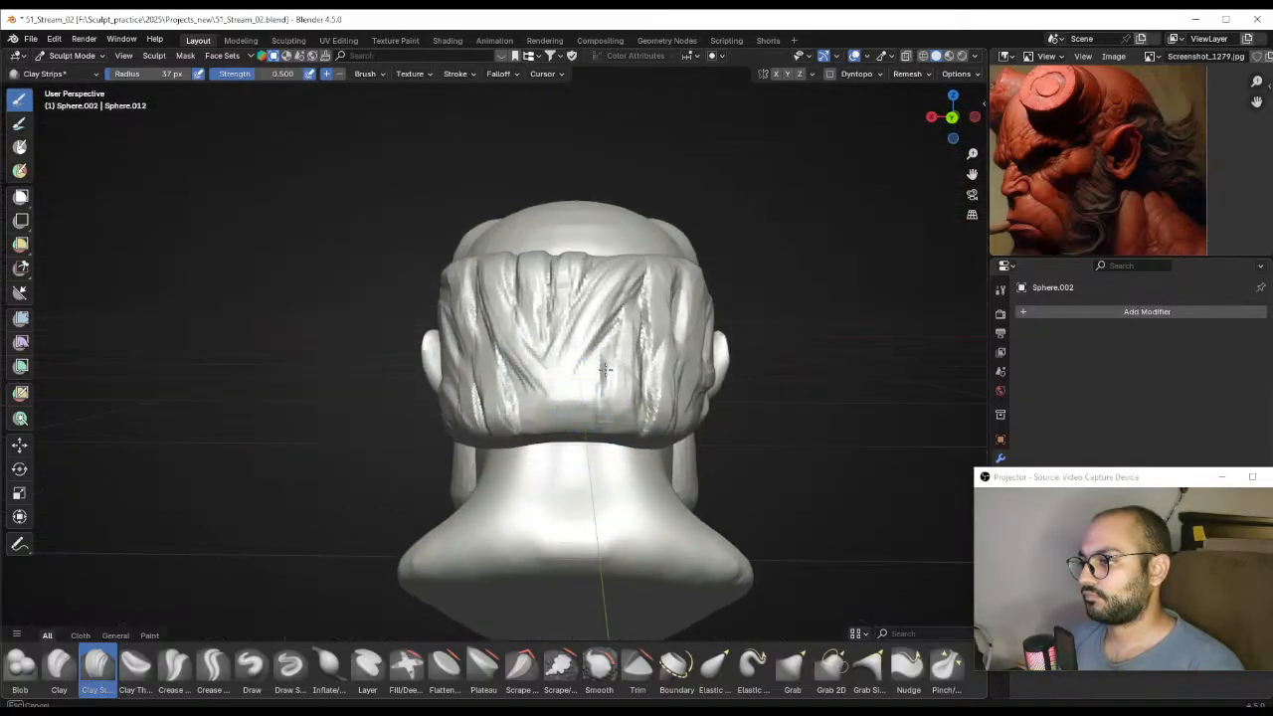
pyautogui.moveTo(550, 415)
pyautogui.mouseDown()
pyautogui.moveTo(523, 385)
pyautogui.moveTo(561, 426)
pyautogui.mouseUp()
pyautogui.press('f')
pyautogui.click(577, 424)
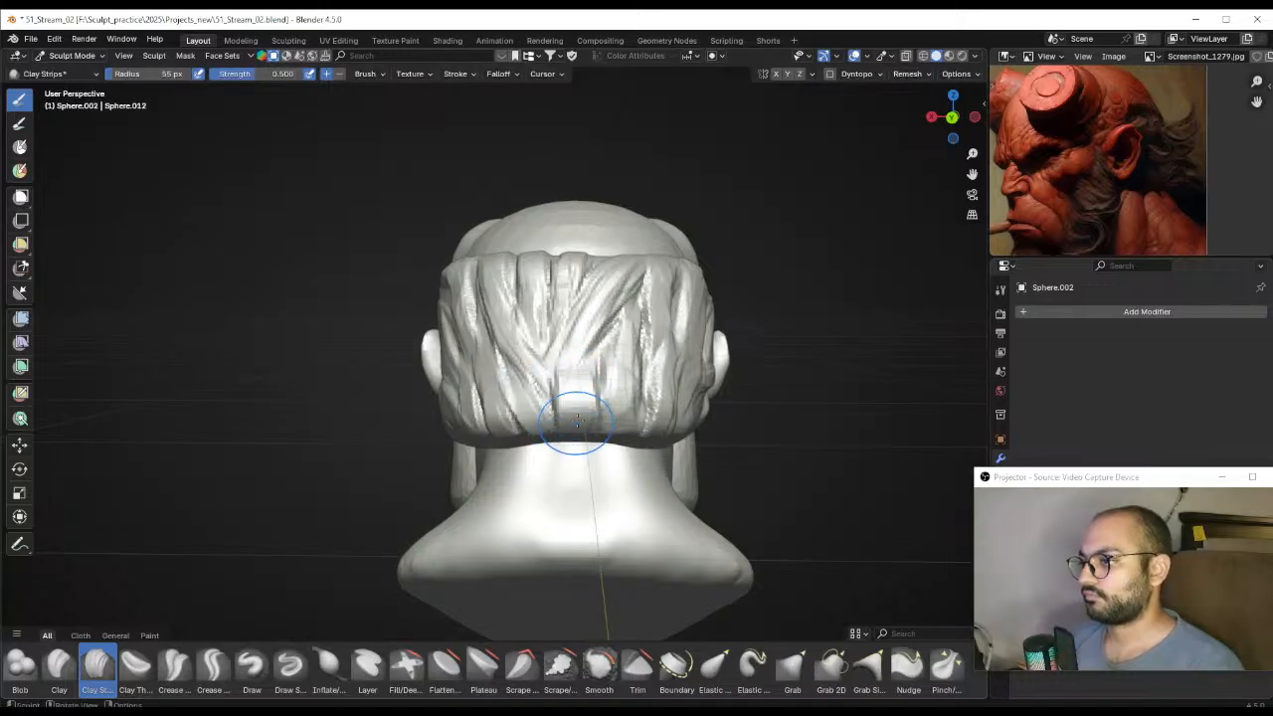
# Deepen the strands around and above the left ear with Clay Strips at 38 down to 29 px, and save the file
pyautogui.moveTo(570, 425); pyautogui.dragTo(484, 412, button='middle')
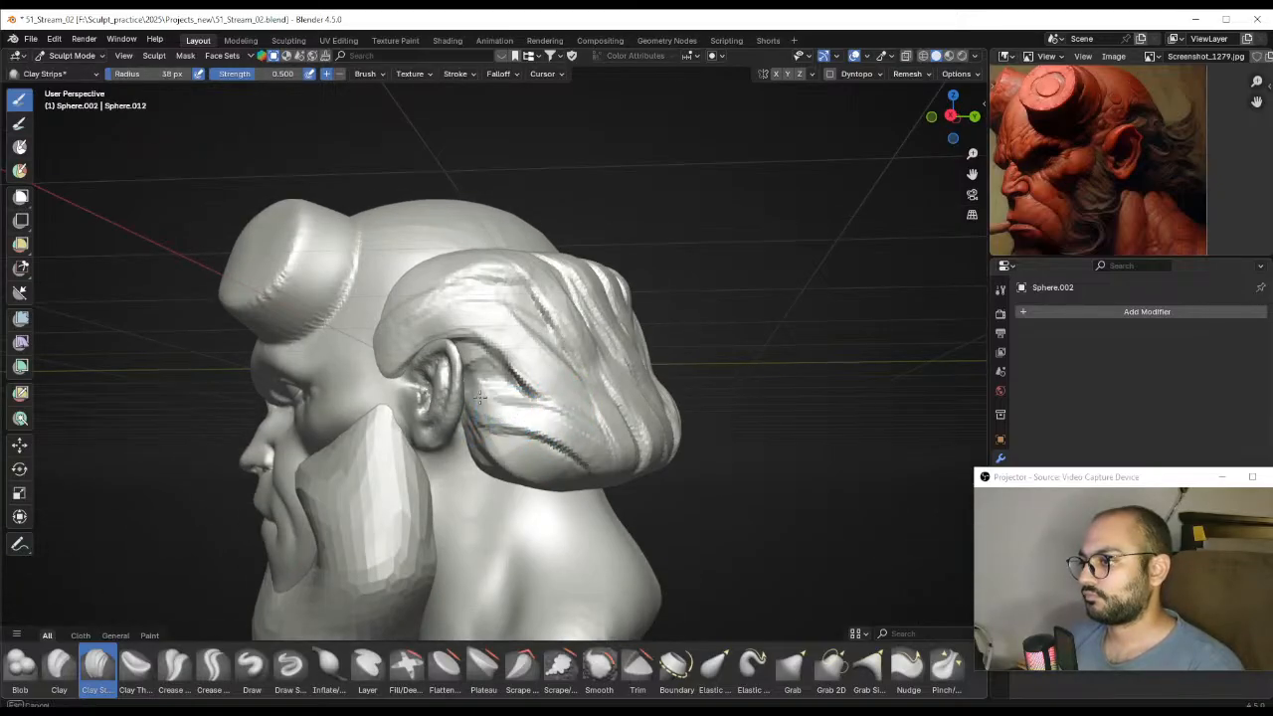
pyautogui.moveTo(494, 402)
pyautogui.mouseDown(button='middle')
pyautogui.moveTo(545, 406)
pyautogui.moveTo(517, 411)
pyautogui.mouseUp(button='middle')
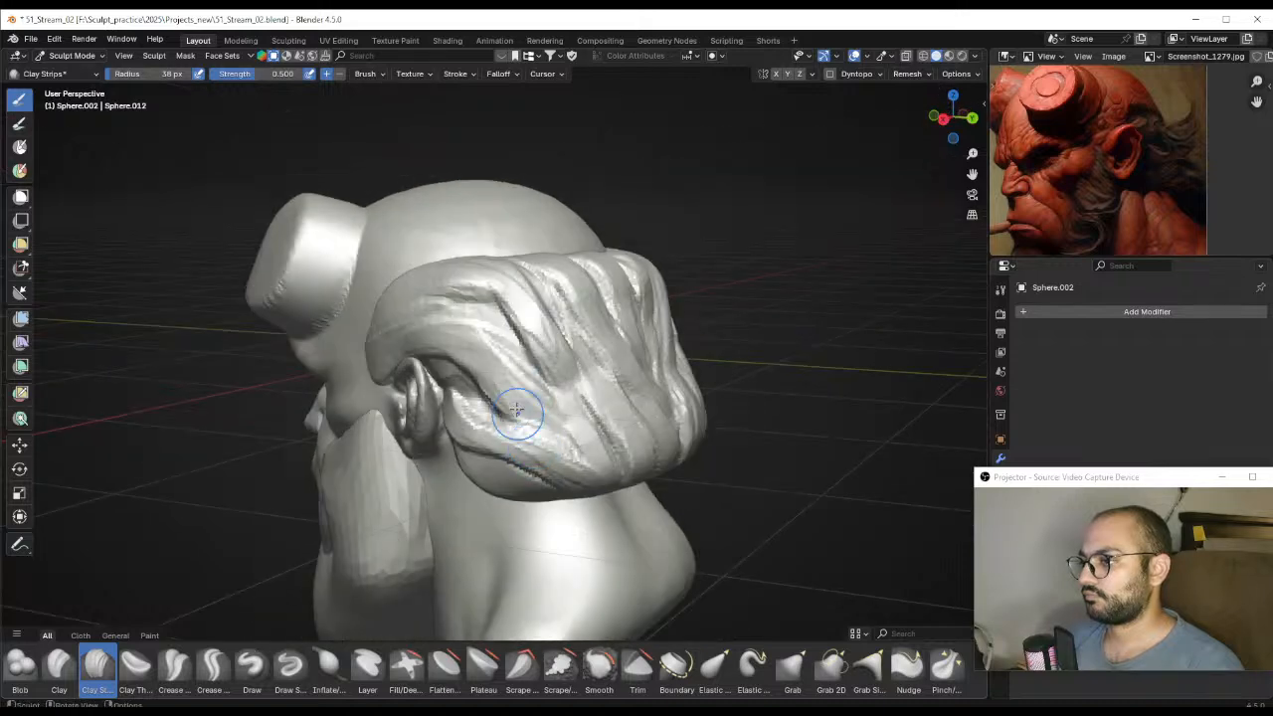
pyautogui.moveTo(477, 344); pyautogui.dragTo(545, 362, button='middle')
pyautogui.moveTo(408, 376)
pyautogui.mouseDown(button='middle')
pyautogui.moveTo(411, 392)
pyautogui.moveTo(466, 398)
pyautogui.mouseUp(button='middle')
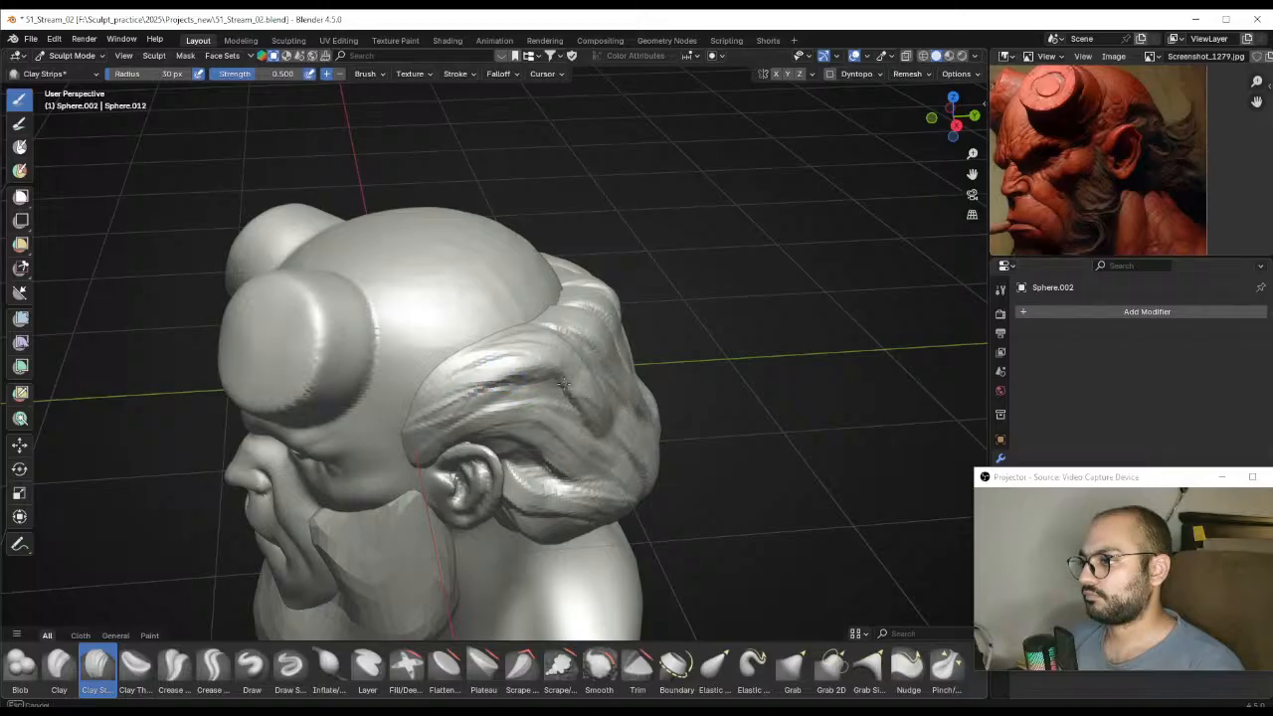
pyautogui.moveTo(562, 382); pyautogui.dragTo(546, 419, button='middle')
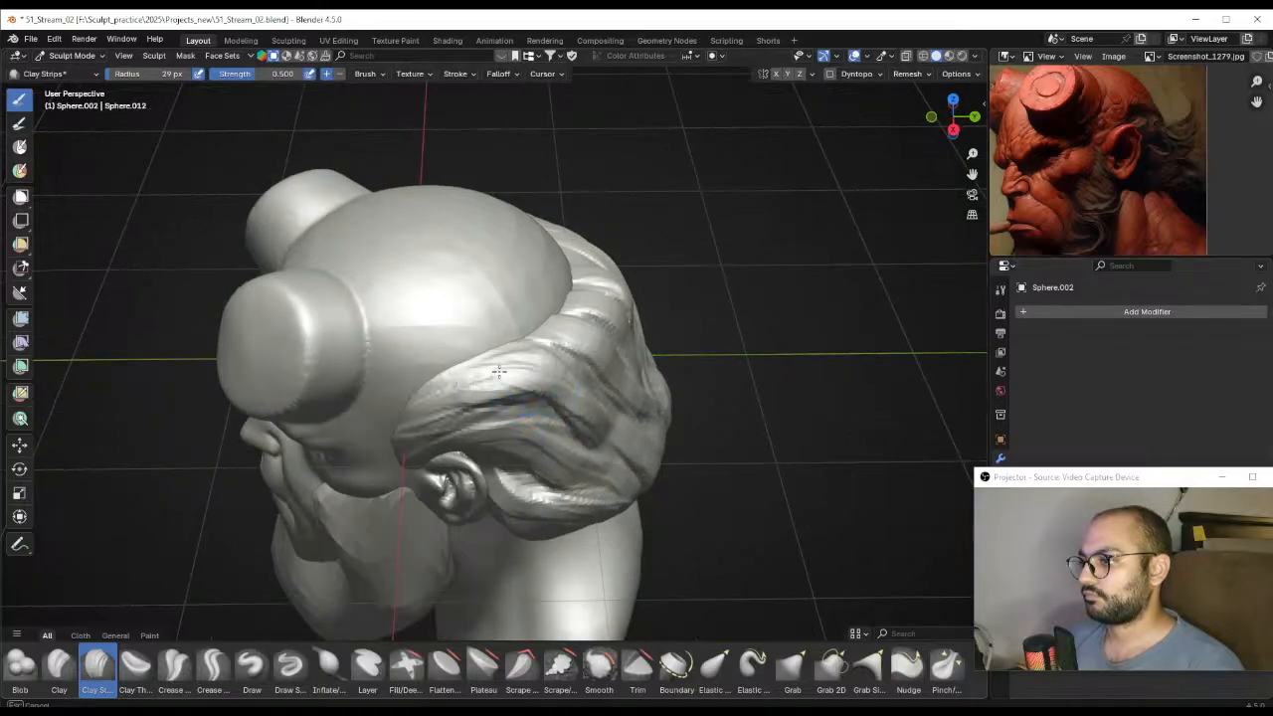
pyautogui.moveTo(499, 372); pyautogui.dragTo(710, 193, button='middle')
pyautogui.scroll(-5, 484, 422)
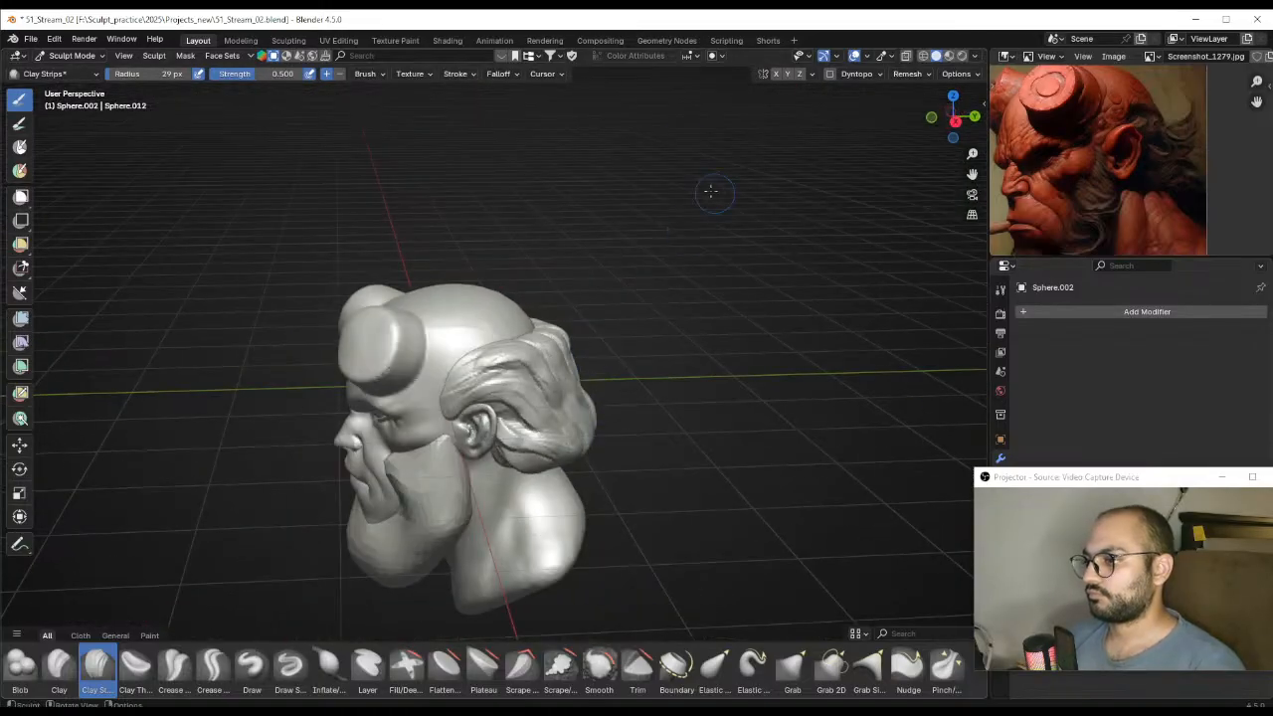
pyautogui.hotkey('ctrl', 's')
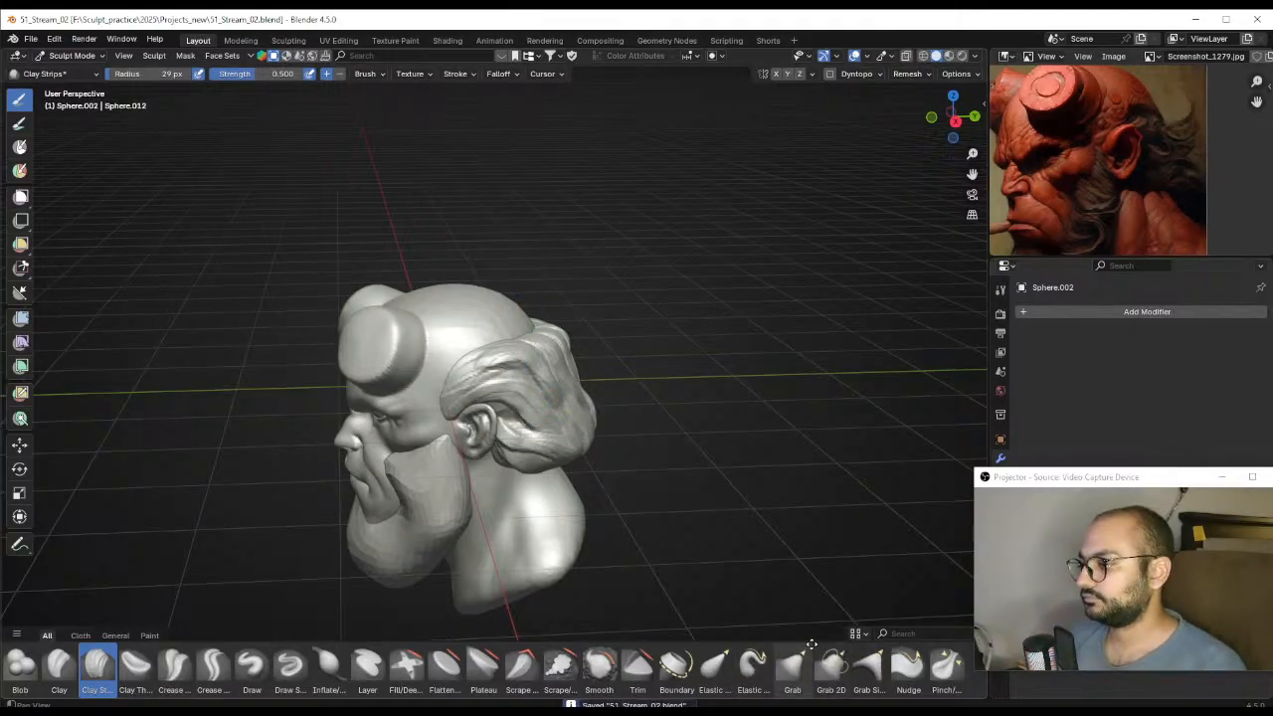
# Pull a curled strand tip out of the back of the hair with the Snake Hook brush, undoing the first attempts
pyautogui.scroll(-1, 753, 666)
pyautogui.click(175, 670)
pyautogui.moveTo(585, 471)
pyautogui.mouseDown(button='middle')
pyautogui.moveTo(583, 443)
pyautogui.moveTo(548, 435)
pyautogui.moveTo(552, 402)
pyautogui.mouseUp(button='middle')
pyautogui.moveTo(552, 401)
pyautogui.keyDown('ctrl'); pyautogui.keyDown('alt'); pyautogui.mouseDown()
pyautogui.moveTo(585, 403)
pyautogui.moveTo(541, 391)
pyautogui.moveTo(602, 403)
pyautogui.mouseUp(); pyautogui.keyUp('alt'); pyautogui.keyUp('ctrl')
pyautogui.press('f')
pyautogui.click(531, 382)
pyautogui.hotkey('ctrl', 'z')
pyautogui.hotkey('ctrl', 'z')
pyautogui.moveTo(529, 385); pyautogui.dragTo(585, 404)
pyautogui.moveTo(584, 404)
pyautogui.keyDown('alt'); pyautogui.mouseDown()
pyautogui.moveTo(543, 408)
pyautogui.moveTo(516, 441)
pyautogui.moveTo(560, 482)
pyautogui.moveTo(513, 456)
pyautogui.moveTo(530, 500)
pyautogui.mouseUp(); pyautogui.keyUp('alt')
# Pull the lower back edge of the hair down into a pointed lock with Snake Hook, redoing the 85 px attempt
pyautogui.press('f')
pyautogui.click(533, 435)
pyautogui.press('f')
pyautogui.click(545, 439)
pyautogui.hotkey('ctrl', 'z')
pyautogui.press('f')
pyautogui.click(495, 458)
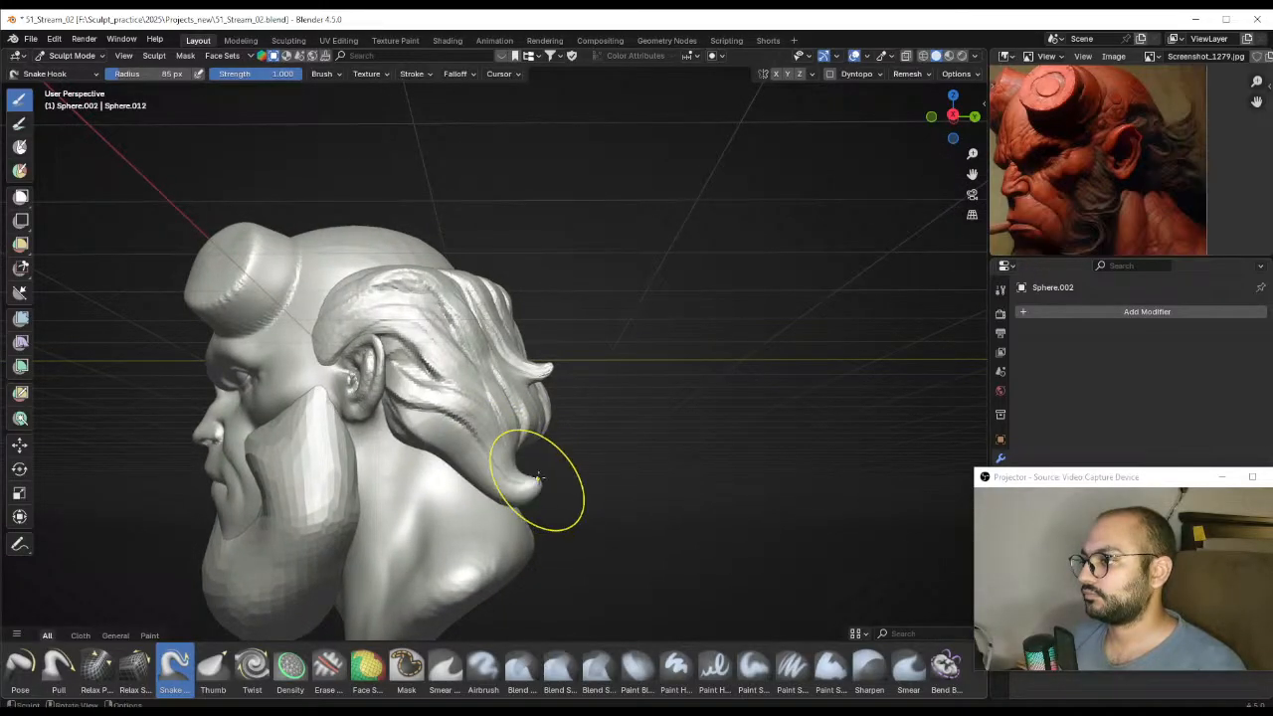
pyautogui.hotkey('ctrl', 'z')
pyautogui.moveTo(569, 484); pyautogui.dragTo(520, 466, button='middle')
pyautogui.moveTo(520, 464); pyautogui.dragTo(540, 472)
# Draw more pointed tips down from the lower back edge of the hair with Snake Hook, using a 40 px radius
pyautogui.moveTo(542, 470); pyautogui.dragTo(619, 483, button='middle')
pyautogui.moveTo(466, 430); pyautogui.dragTo(530, 428, button='middle')
pyautogui.press('f')
pyautogui.click(523, 434)
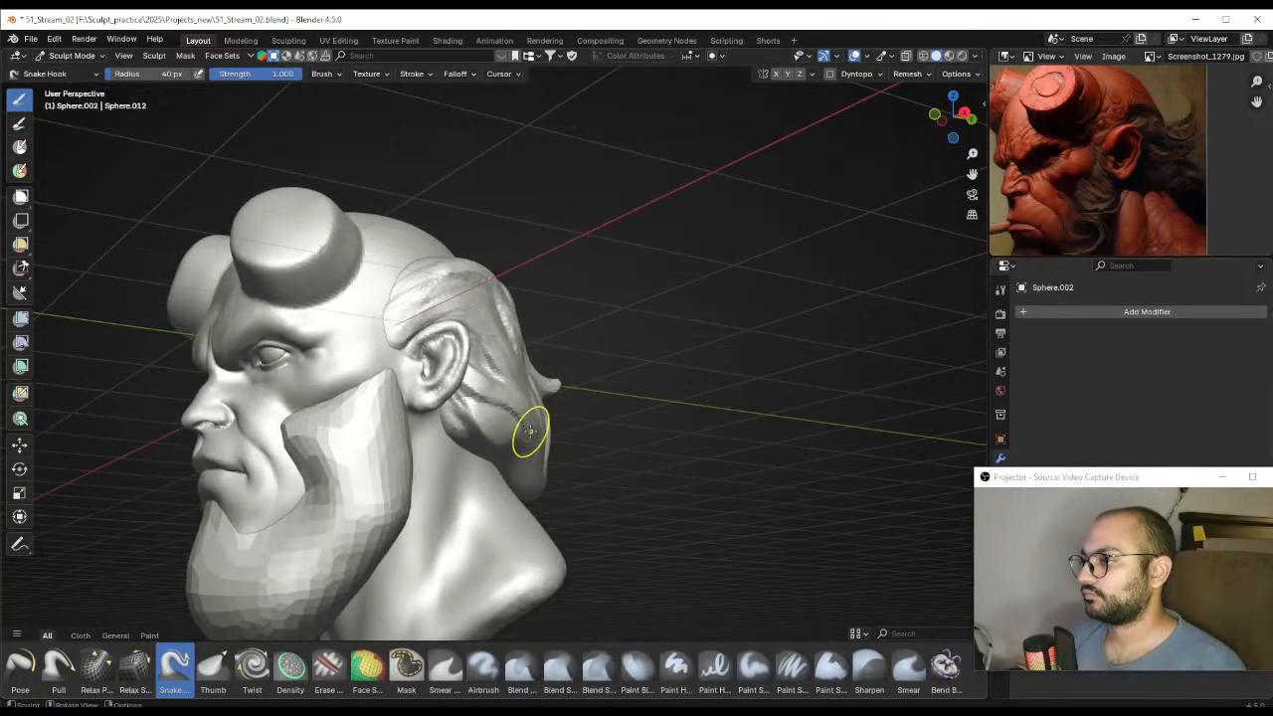
pyautogui.moveTo(550, 470); pyautogui.dragTo(458, 475, button='middle')
pyautogui.moveTo(428, 525); pyautogui.dragTo(554, 494, button='middle')
pyautogui.moveTo(554, 494); pyautogui.dragTo(561, 534)
pyautogui.moveTo(512, 517)
pyautogui.mouseDown(button='middle')
pyautogui.moveTo(577, 520)
pyautogui.moveTo(406, 487)
pyautogui.moveTo(440, 513)
pyautogui.mouseUp(button='middle')
# Pull strand tips out of the right back of the hair with Snake Hook at about 54 px
pyautogui.press('f')
pyautogui.click(508, 508)
pyautogui.press('f')
pyautogui.click(493, 477)
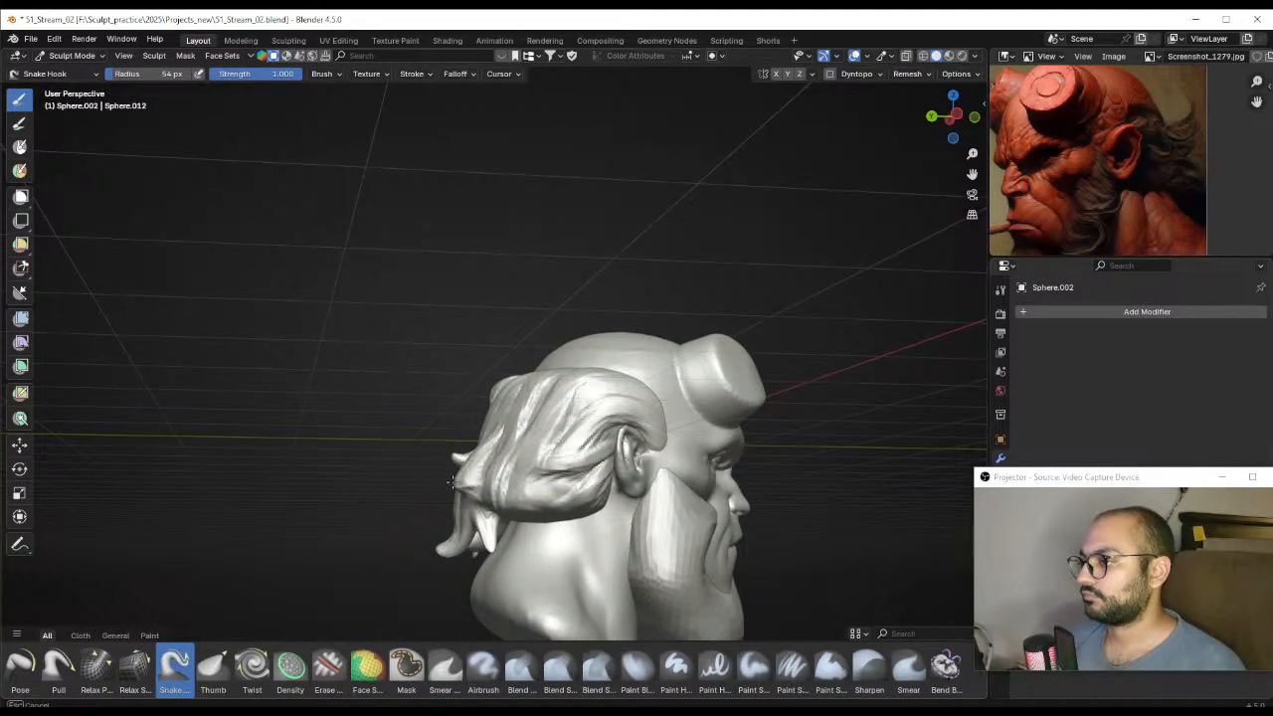
pyautogui.moveTo(527, 499)
pyautogui.mouseDown(button='middle')
pyautogui.moveTo(506, 503)
pyautogui.moveTo(550, 489)
pyautogui.moveTo(493, 464)
pyautogui.moveTo(522, 452)
pyautogui.mouseUp(button='middle')
pyautogui.press('f')
pyautogui.click(529, 487)
pyautogui.moveTo(522, 452)
pyautogui.mouseDown(button='middle')
pyautogui.moveTo(511, 451)
pyautogui.moveTo(523, 464)
pyautogui.mouseUp(button='middle')
pyautogui.moveTo(523, 464)
pyautogui.mouseDown()
pyautogui.moveTo(494, 494)
pyautogui.moveTo(527, 475)
pyautogui.mouseUp()
# Pull the lower edge of the hair behind the right ear into separate locks with Snake Hook at about 47 px
pyautogui.press('f')
pyautogui.click(540, 462)
pyautogui.moveTo(525, 478); pyautogui.dragTo(587, 492, button='middle')
pyautogui.press('f')
pyautogui.click(547, 487)
pyautogui.moveTo(569, 473); pyautogui.dragTo(551, 493)
pyautogui.press('f')
pyautogui.click(553, 475)
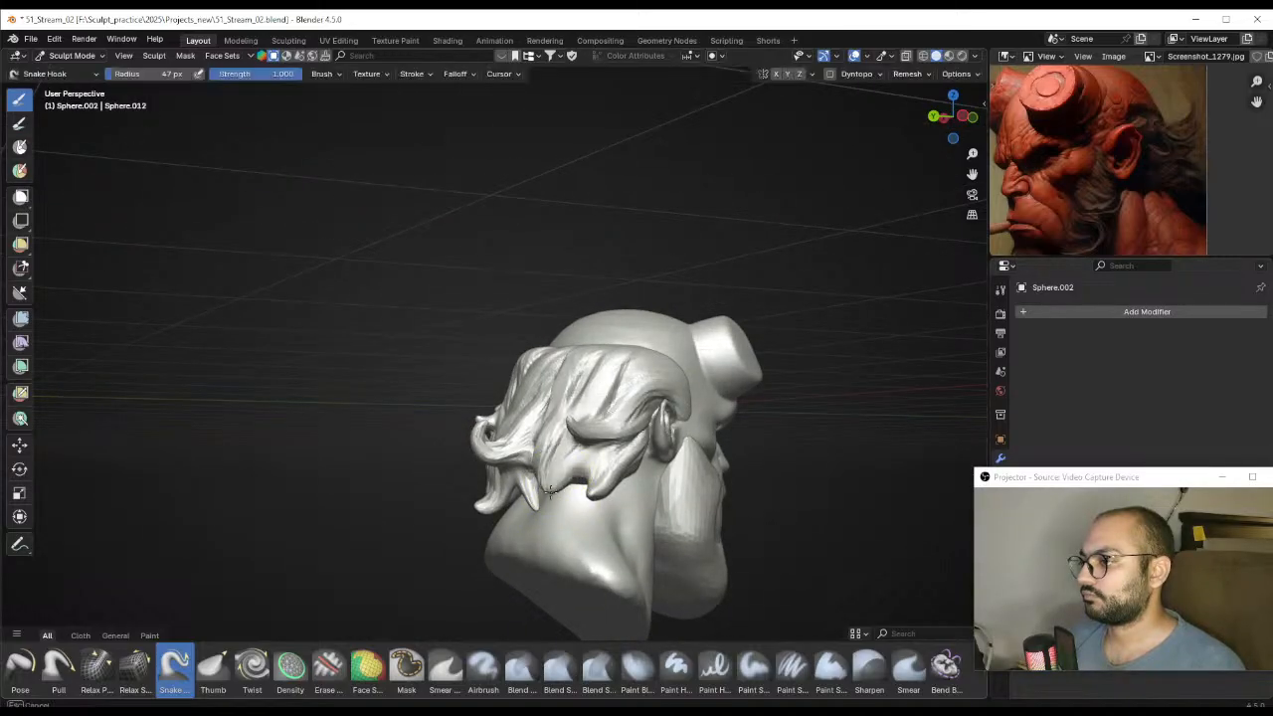
# Pull pointed tips out of the upper right side of the hair with Snake Hook at 43 px, undoing the last stroke
pyautogui.moveTo(543, 488); pyautogui.dragTo(562, 403, button='middle')
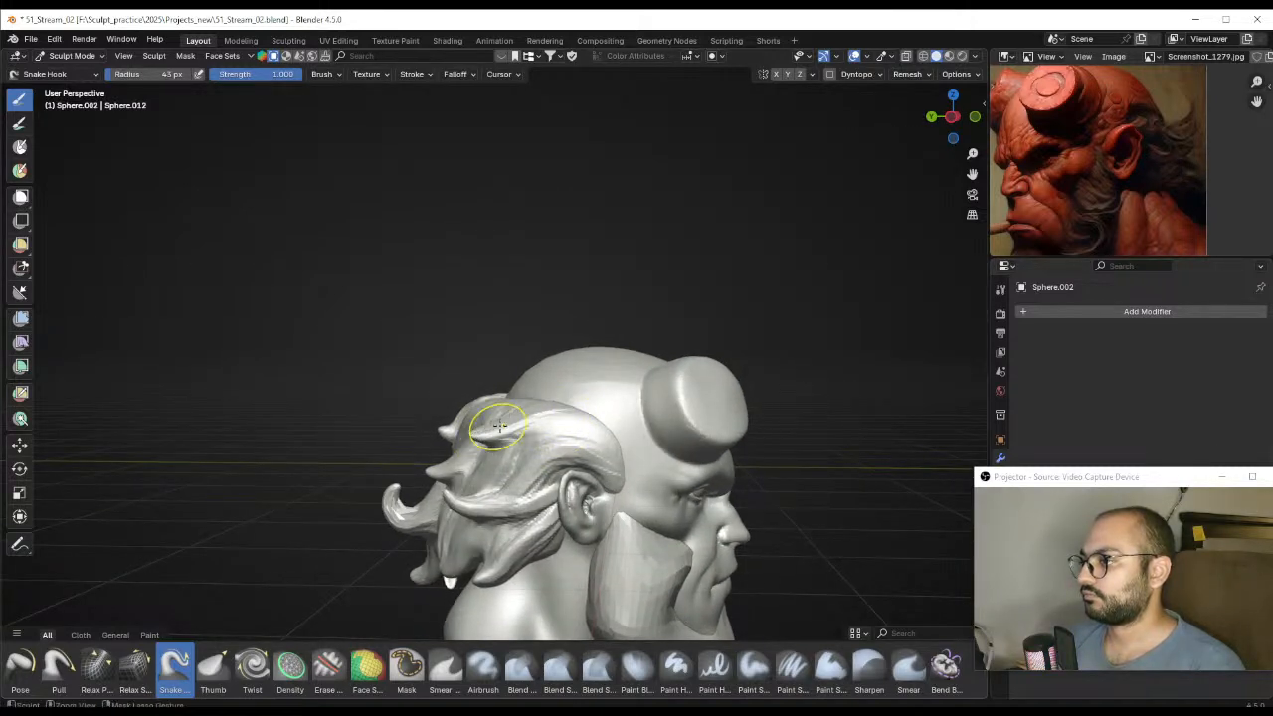
pyautogui.hotkey('ctrl', 'z')
pyautogui.moveTo(469, 457); pyautogui.dragTo(517, 442, button='middle')
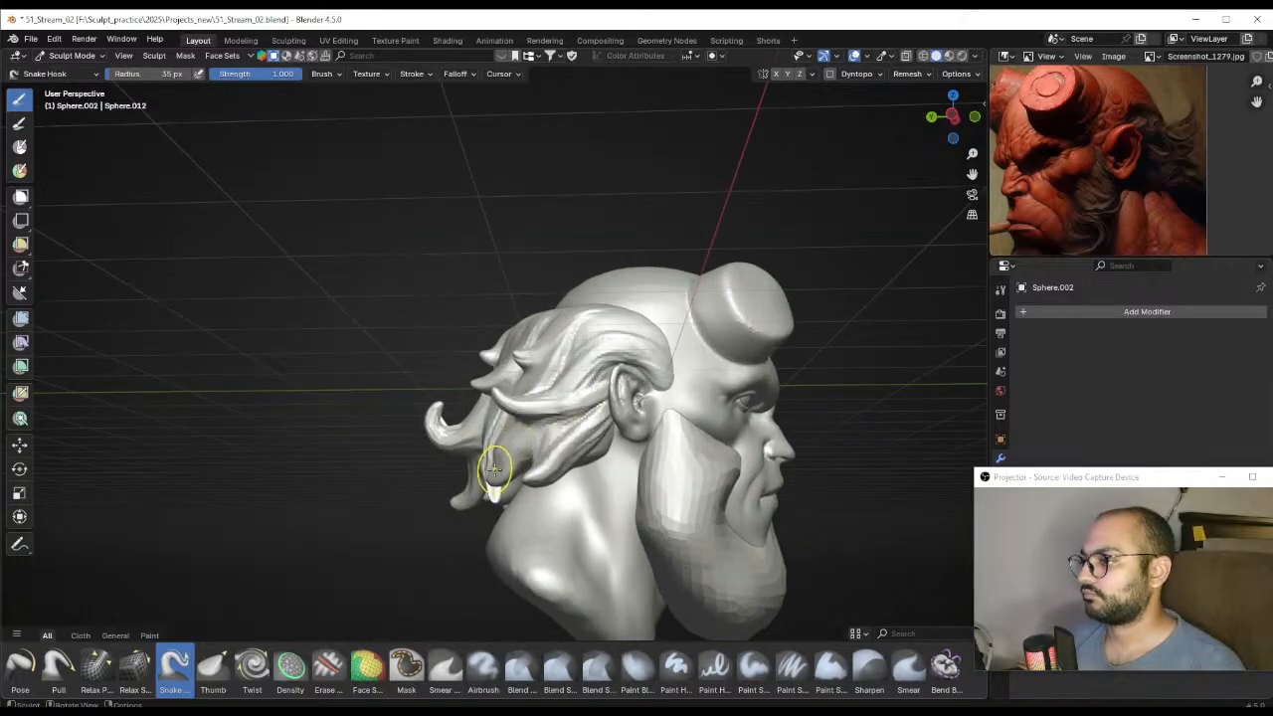
# Reshape the lowest back locks on the right side with Snake Hook at 77 and 75 px
pyautogui.press('f')
pyautogui.click(502, 492)
pyautogui.moveTo(497, 489); pyautogui.dragTo(502, 500)
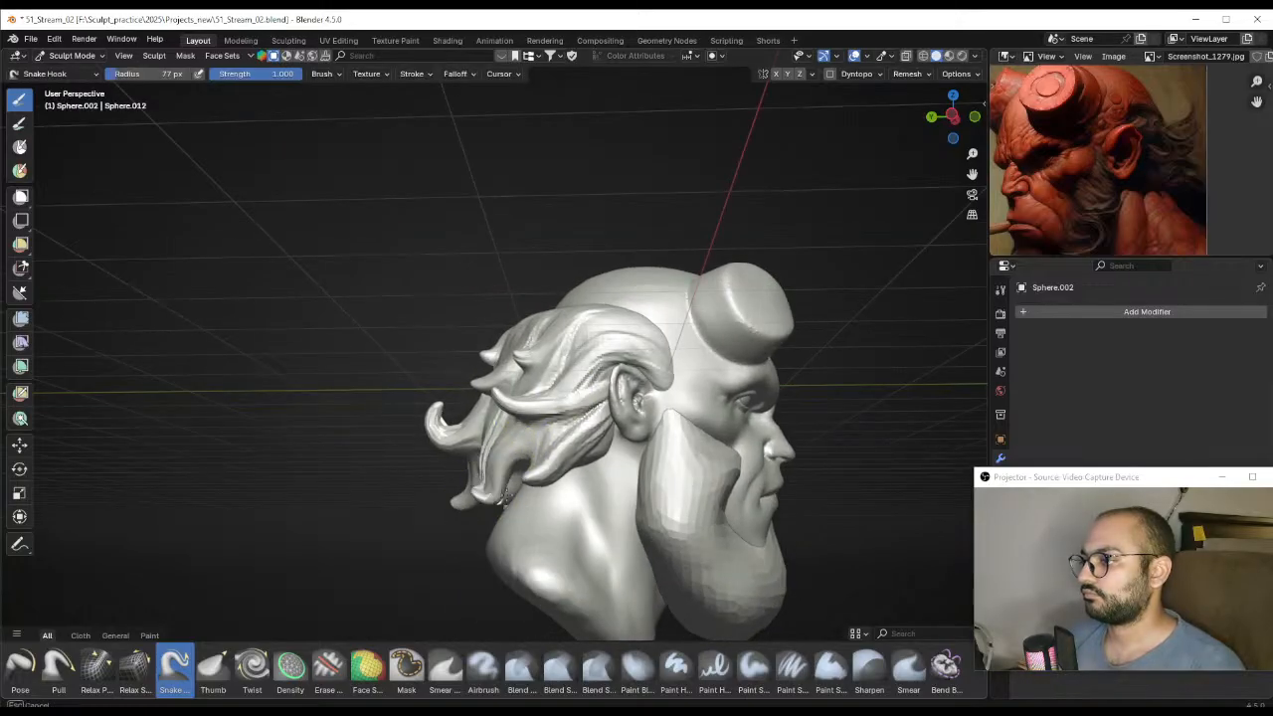
pyautogui.moveTo(507, 487); pyautogui.dragTo(525, 469, button='middle')
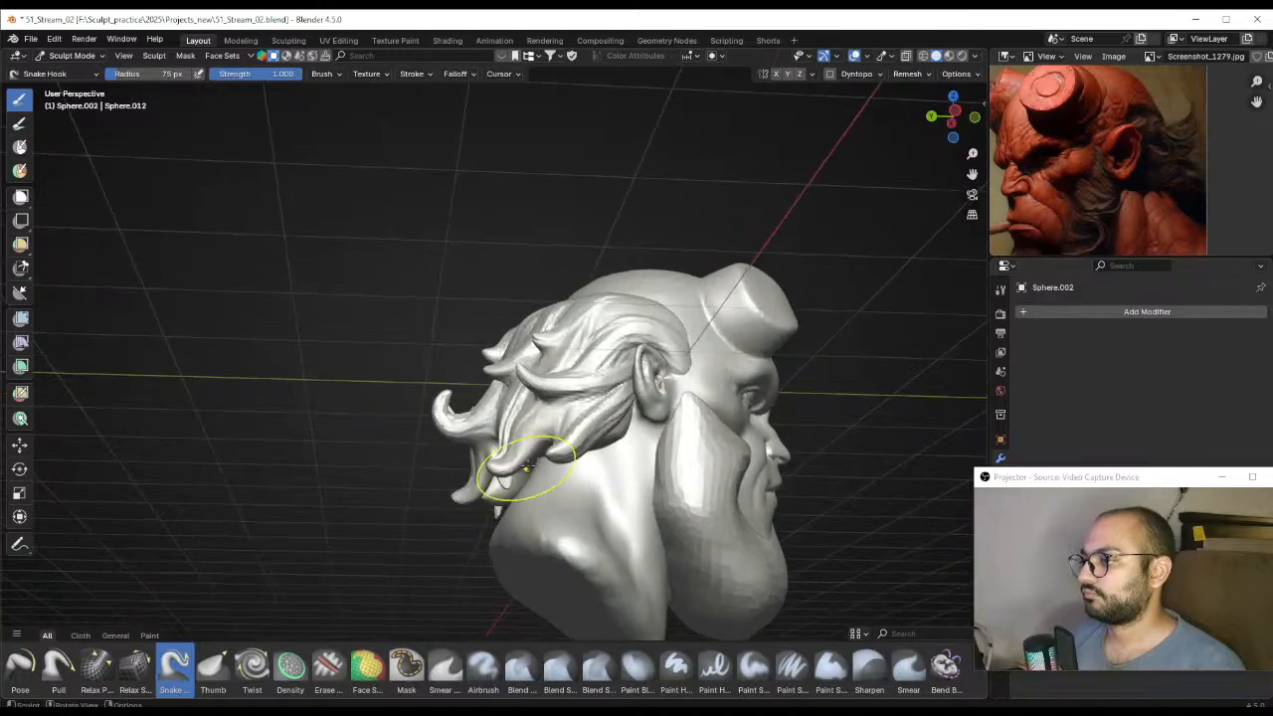
pyautogui.moveTo(545, 466); pyautogui.dragTo(548, 469)
pyautogui.moveTo(549, 469)
pyautogui.mouseDown(button='middle')
pyautogui.moveTo(535, 507)
pyautogui.moveTo(542, 497)
pyautogui.mouseUp(button='middle')
# Adjust the lower hair edge behind the right ear with Snake Hook at radii between 102 and 55 px
pyautogui.press('f')
pyautogui.click(560, 490)
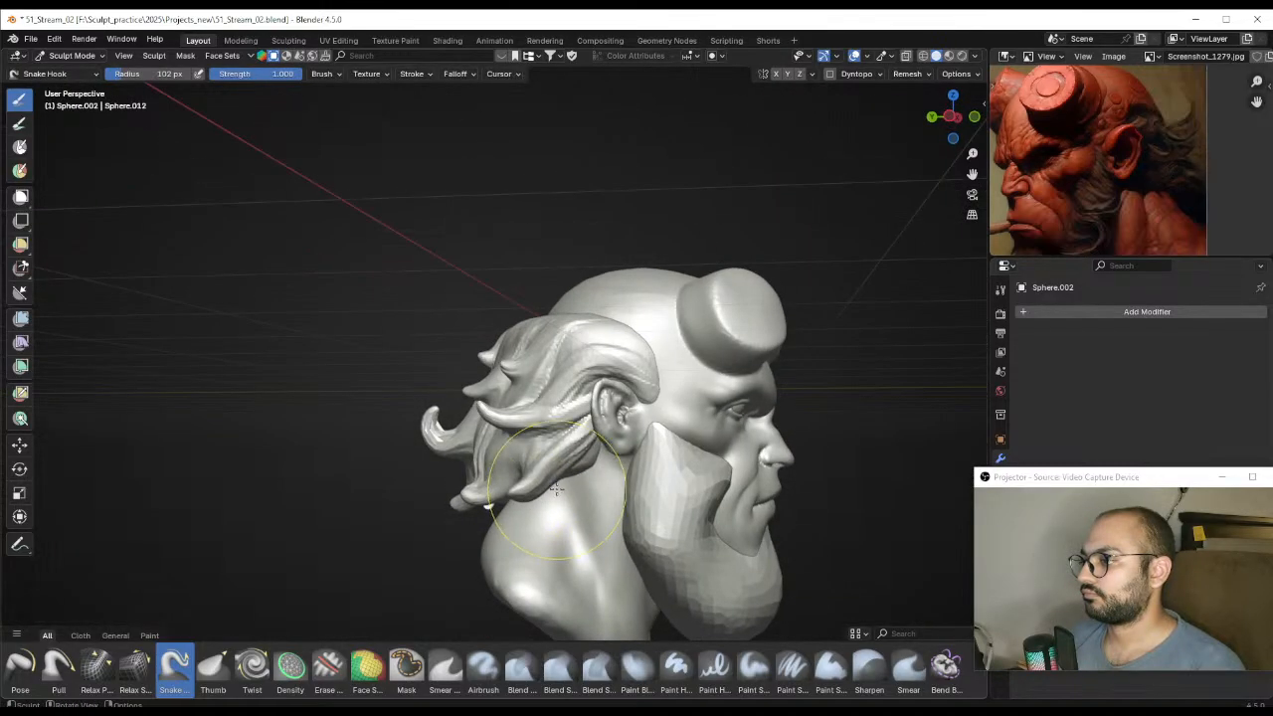
pyautogui.moveTo(563, 477); pyautogui.dragTo(550, 479)
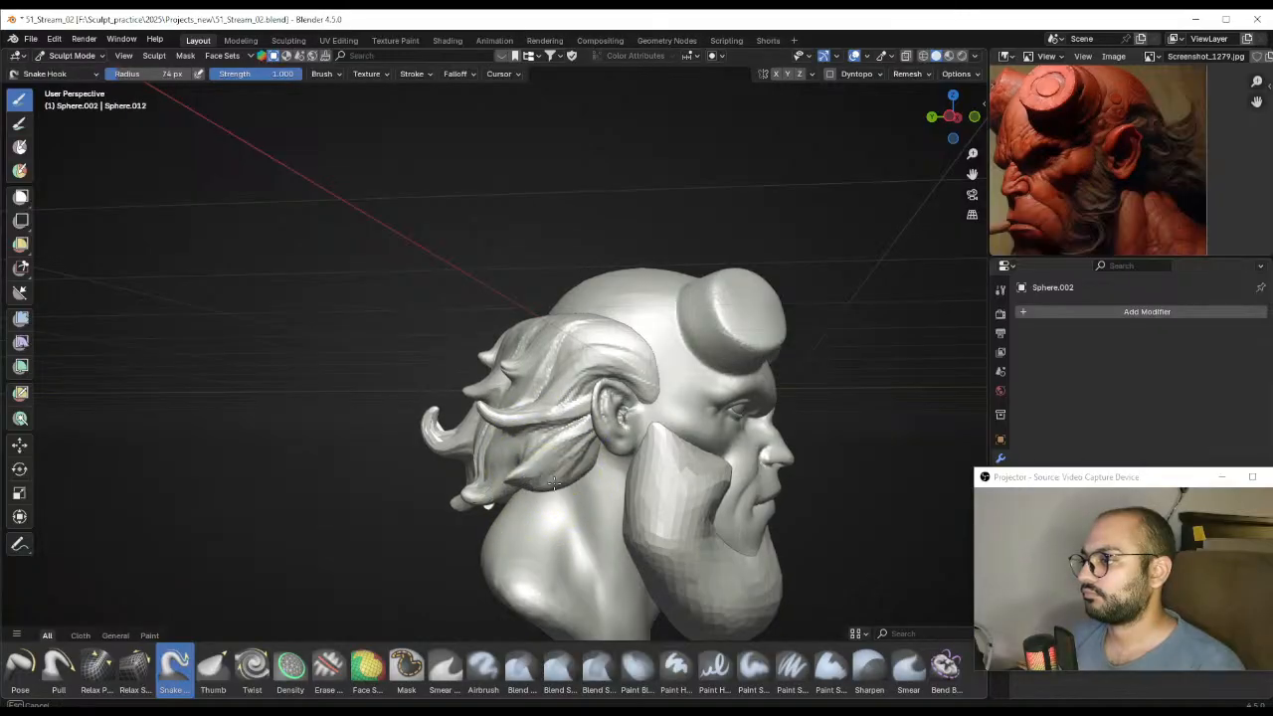
pyautogui.press('f')
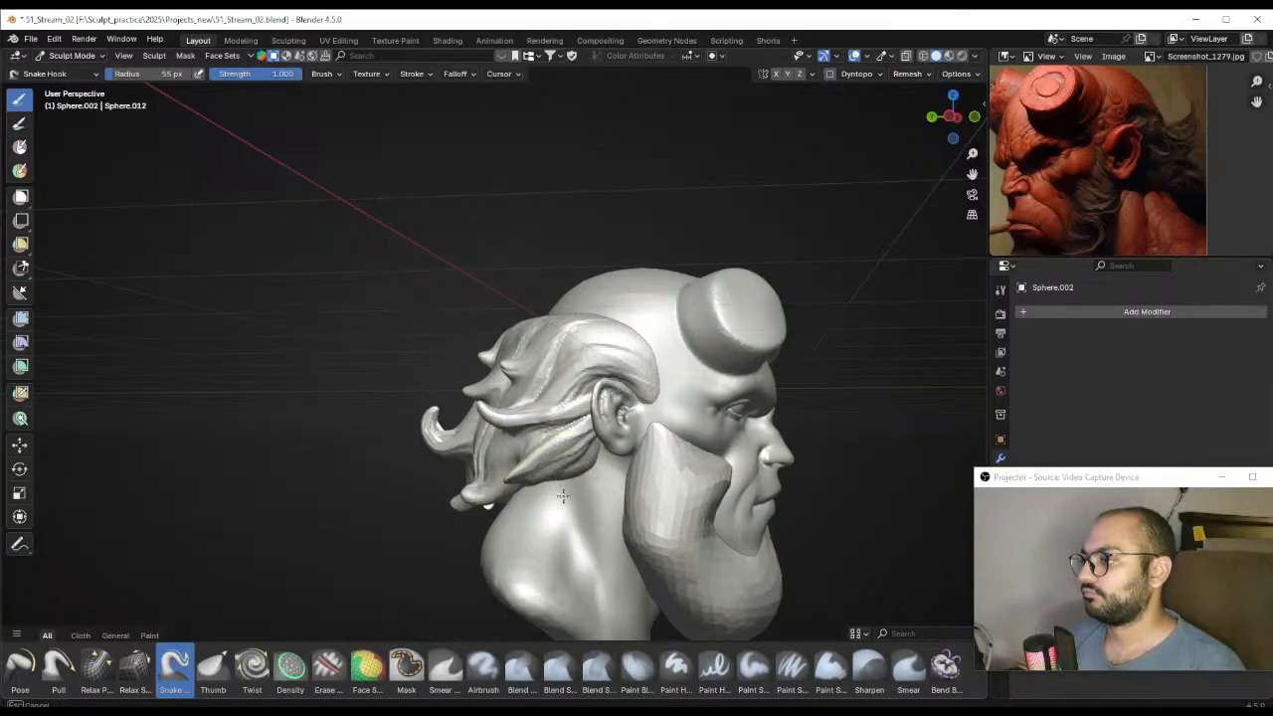
pyautogui.click(568, 486)
pyautogui.press('f')
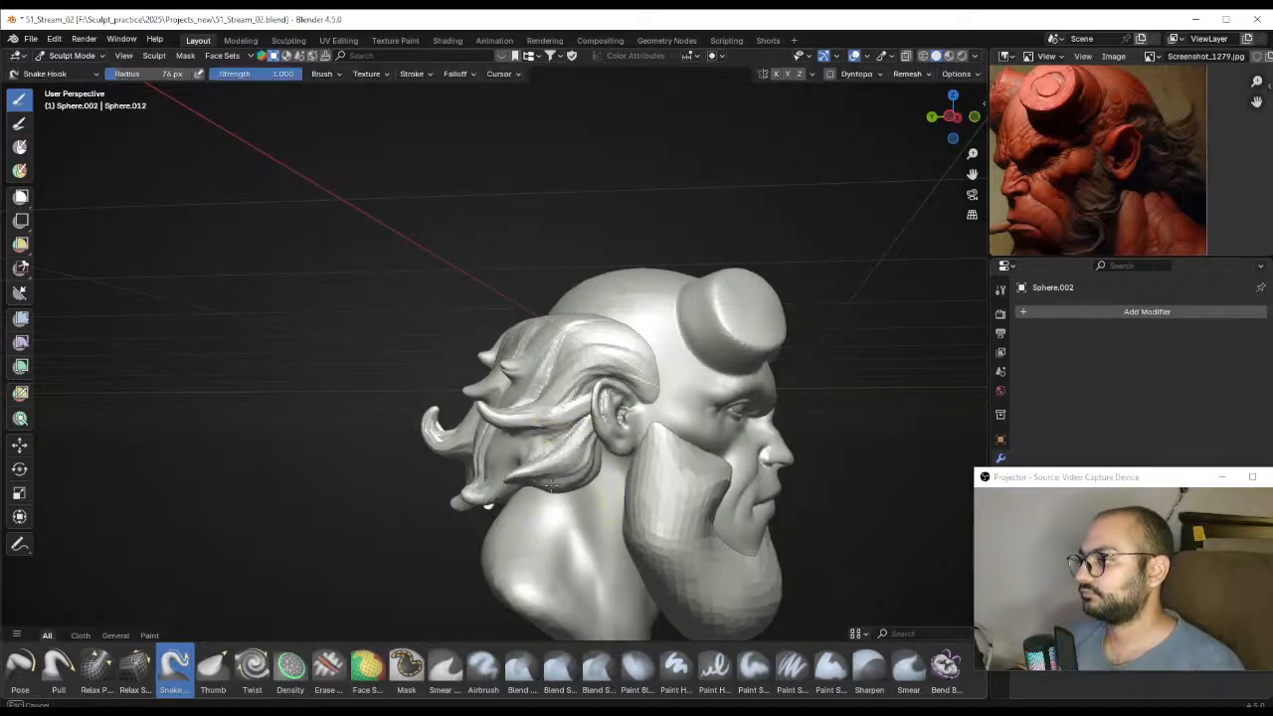
# Shape the locks across the back of the head and above the right ear with Snake Hook at 61 and 64 px
pyautogui.moveTo(562, 483)
pyautogui.mouseDown(button='middle')
pyautogui.moveTo(716, 468)
pyautogui.moveTo(542, 430)
pyautogui.moveTo(477, 447)
pyautogui.moveTo(509, 461)
pyautogui.moveTo(489, 398)
pyautogui.mouseUp(button='middle')
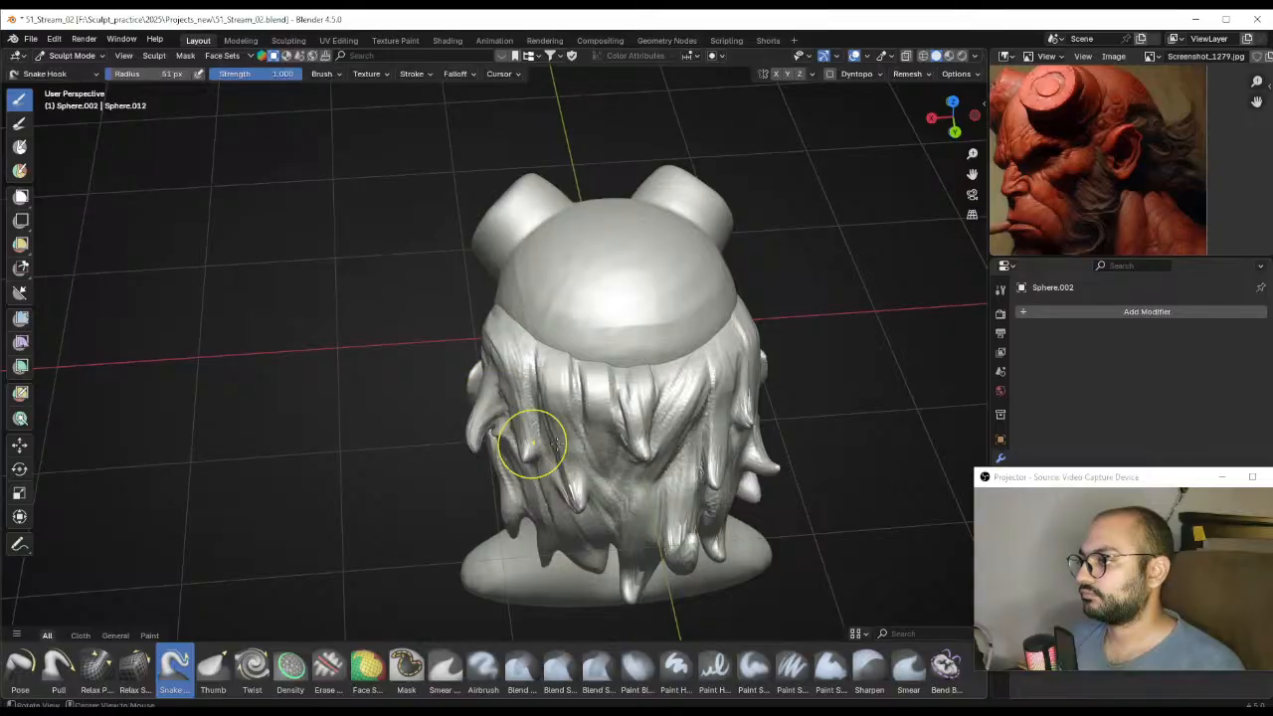
pyautogui.moveTo(557, 443); pyautogui.dragTo(567, 366, button='middle')
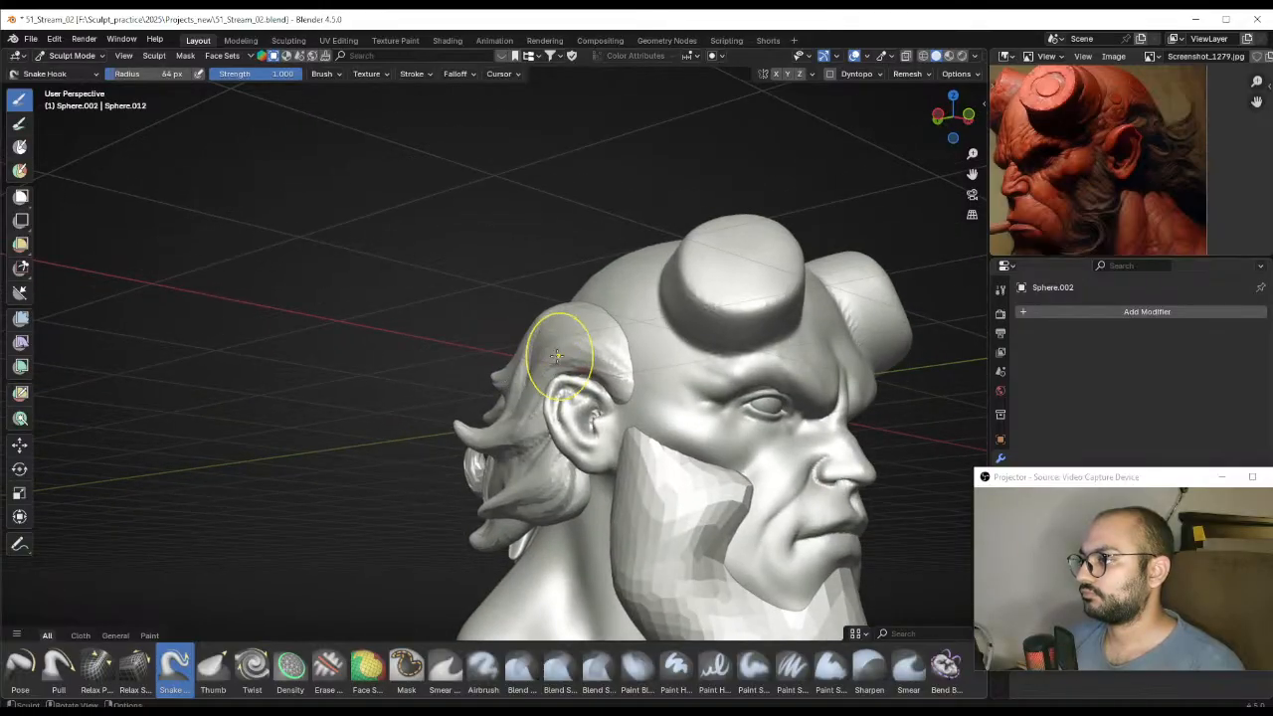
pyautogui.moveTo(557, 355); pyautogui.dragTo(495, 396)
pyautogui.press('f')
pyautogui.click(549, 378)
# Refine the hair around the left ear with Snake Hook, reducing the radius to 26 px
pyautogui.moveTo(517, 380)
pyautogui.mouseDown(button='middle')
pyautogui.moveTo(507, 402)
pyautogui.moveTo(428, 404)
pyautogui.mouseUp(button='middle')
pyautogui.scroll(-4, 497, 418)
pyautogui.moveTo(532, 430)
pyautogui.mouseDown(button='middle')
pyautogui.moveTo(442, 453)
pyautogui.moveTo(394, 426)
pyautogui.moveTo(233, 427)
pyautogui.moveTo(239, 437)
pyautogui.moveTo(373, 442)
pyautogui.moveTo(534, 425)
pyautogui.mouseUp(button='middle')
pyautogui.scroll(2, 533, 426)
pyautogui.moveTo(627, 383)
pyautogui.mouseDown(button='middle')
pyautogui.moveTo(527, 348)
pyautogui.moveTo(577, 401)
pyautogui.moveTo(562, 422)
pyautogui.moveTo(547, 413)
pyautogui.moveTo(588, 421)
pyautogui.moveTo(374, 412)
pyautogui.mouseUp(button='middle')
pyautogui.press('f')
pyautogui.click(367, 413)
pyautogui.moveTo(355, 412); pyautogui.dragTo(343, 447)
pyautogui.moveTo(335, 450); pyautogui.dragTo(500, 390, button='middle')
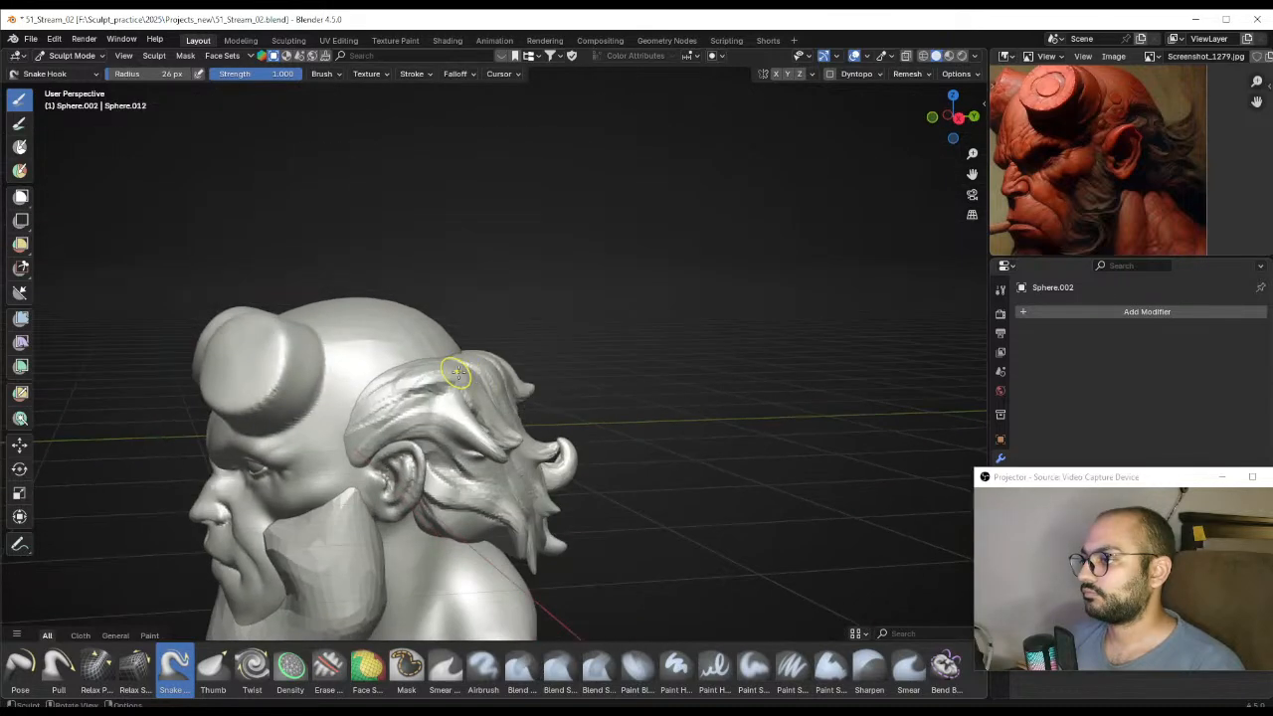
# Pull a thin strand outward from the back of the hair with Snake Hook at 33 px
pyautogui.moveTo(422, 378)
pyautogui.mouseDown(button='middle')
pyautogui.moveTo(548, 389)
pyautogui.moveTo(589, 417)
pyautogui.moveTo(618, 468)
pyautogui.moveTo(611, 440)
pyautogui.moveTo(480, 395)
pyautogui.moveTo(520, 412)
pyautogui.moveTo(484, 400)
pyautogui.moveTo(455, 438)
pyautogui.moveTo(449, 367)
pyautogui.moveTo(535, 419)
pyautogui.moveTo(537, 393)
pyautogui.mouseUp(button='middle')
pyautogui.moveTo(537, 392); pyautogui.dragTo(451, 390, button='middle')
pyautogui.keyDown('shift'); pyautogui.moveTo(520, 346); pyautogui.dragTo(577, 433, button='middle'); pyautogui.keyUp('shift')
pyautogui.moveTo(577, 434); pyautogui.dragTo(609, 411, button='middle')
pyautogui.moveTo(609, 411)
pyautogui.mouseDown(button='middle')
pyautogui.moveTo(594, 413)
pyautogui.moveTo(618, 386)
pyautogui.moveTo(611, 398)
pyautogui.mouseUp(button='middle')
pyautogui.moveTo(579, 394); pyautogui.dragTo(631, 388)
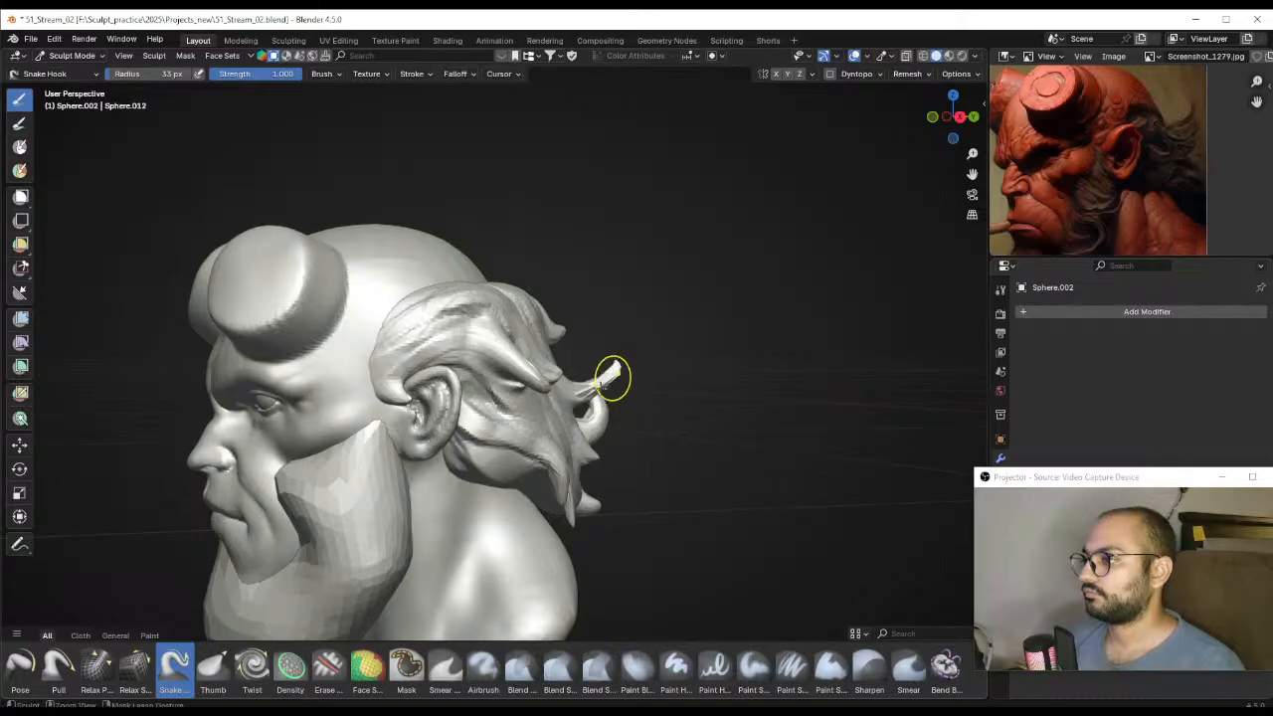
# Bend the thin strand at the back of the hair into an upward curl with Snake Hook, starting at 33 px
pyautogui.moveTo(591, 378)
pyautogui.mouseDown()
pyautogui.moveTo(617, 372)
pyautogui.moveTo(603, 401)
pyautogui.mouseUp()
pyautogui.press('f')
pyautogui.click(653, 392)
pyautogui.press('f')
pyautogui.click(607, 390)
pyautogui.keyDown('ctrl'); pyautogui.moveTo(613, 376); pyautogui.dragTo(619, 428, button='middle'); pyautogui.keyUp('ctrl')
pyautogui.moveTo(618, 428)
pyautogui.mouseDown(button='middle')
pyautogui.moveTo(635, 431)
pyautogui.moveTo(605, 414)
pyautogui.moveTo(641, 379)
pyautogui.moveTo(608, 386)
pyautogui.moveTo(589, 348)
pyautogui.mouseUp(button='middle')
# Try to pull a curled strand out of the upper back lock with Snake Hook at 41 and 72 px
pyautogui.press('f')
pyautogui.click(575, 364)
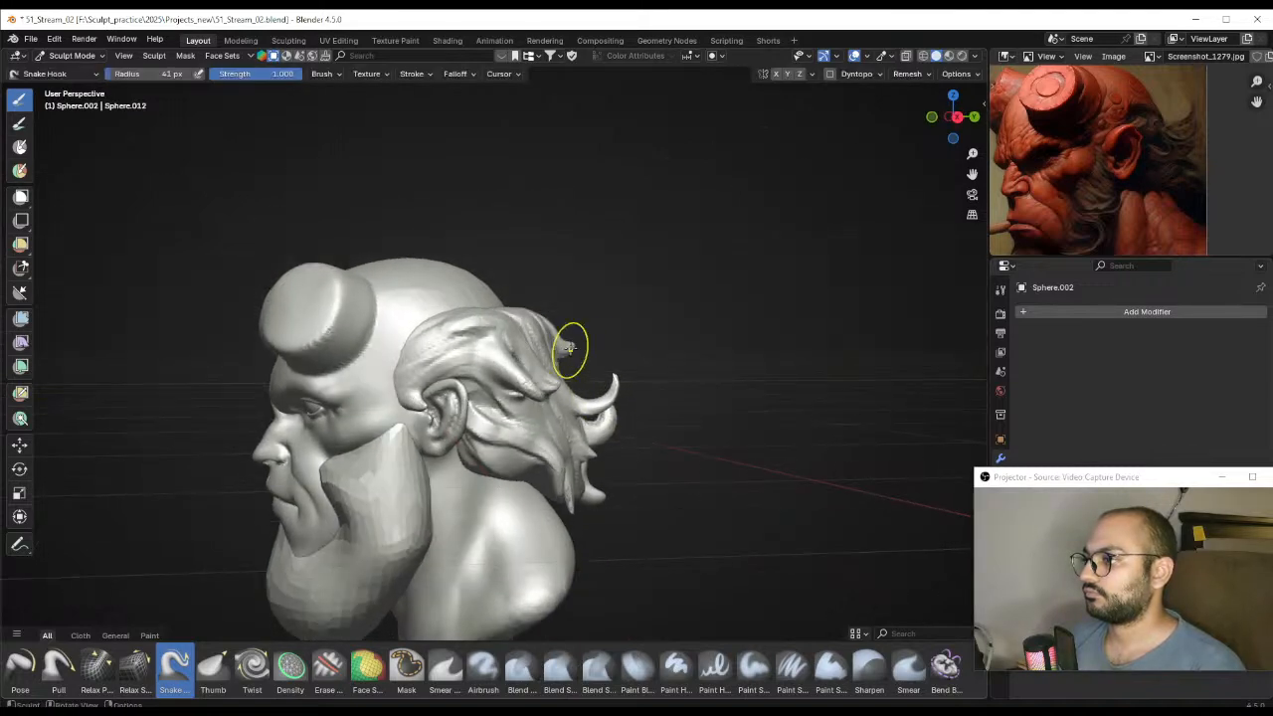
pyautogui.press('f')
pyautogui.click(628, 343)
pyautogui.moveTo(609, 336)
pyautogui.mouseDown()
pyautogui.moveTo(576, 375)
pyautogui.moveTo(578, 359)
pyautogui.mouseUp()
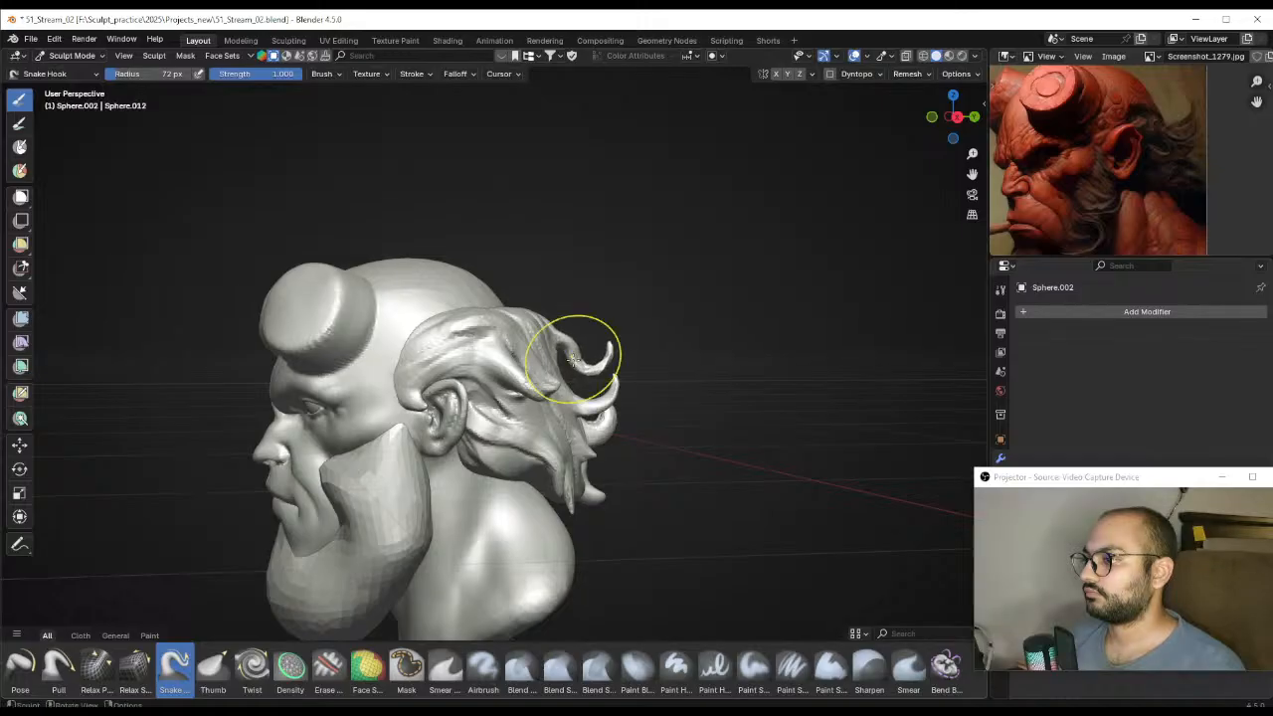
pyautogui.hotkey('ctrl', 'z')
pyautogui.hotkey('ctrl', 'z')
pyautogui.hotkey('ctrl', 'z')
# Try to pull a thin strand out of the gap between the back locks with Snake Hook at 28 px
pyautogui.press('f')
pyautogui.click(583, 397)
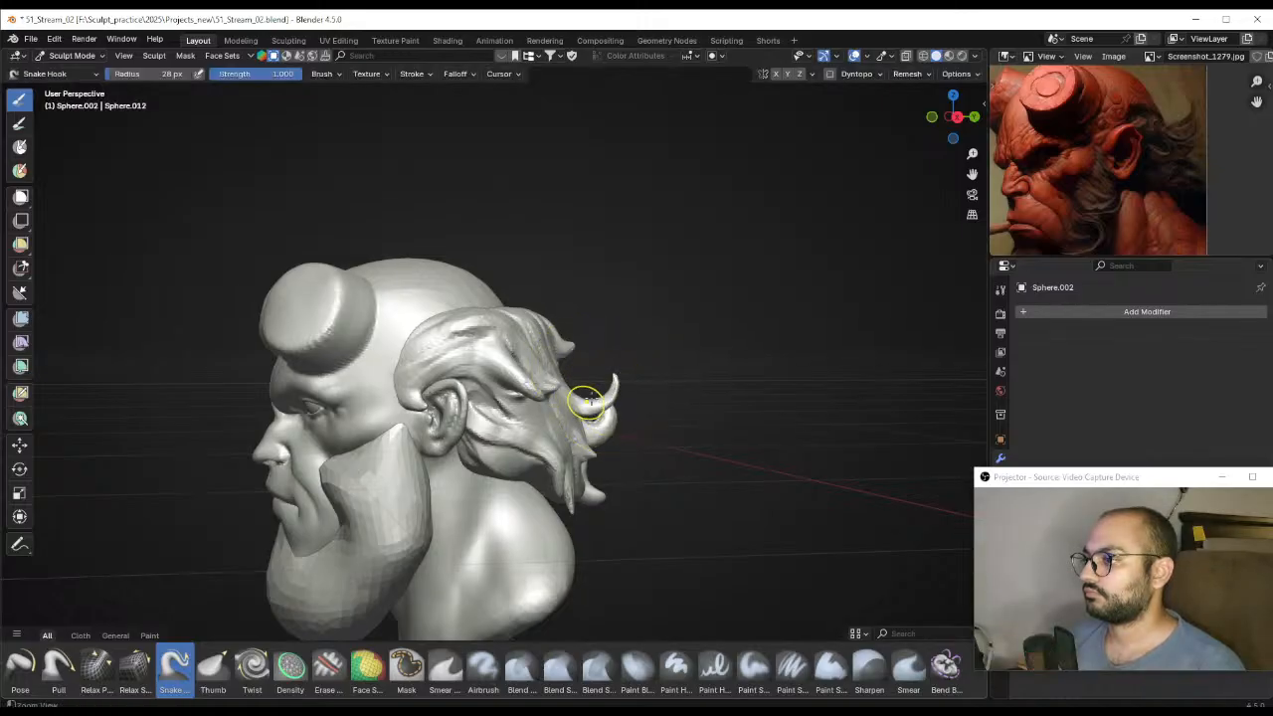
pyautogui.scroll(1, 586, 400)
pyautogui.moveTo(586, 400); pyautogui.dragTo(580, 380, button='middle')
pyautogui.moveTo(578, 381); pyautogui.dragTo(606, 381)
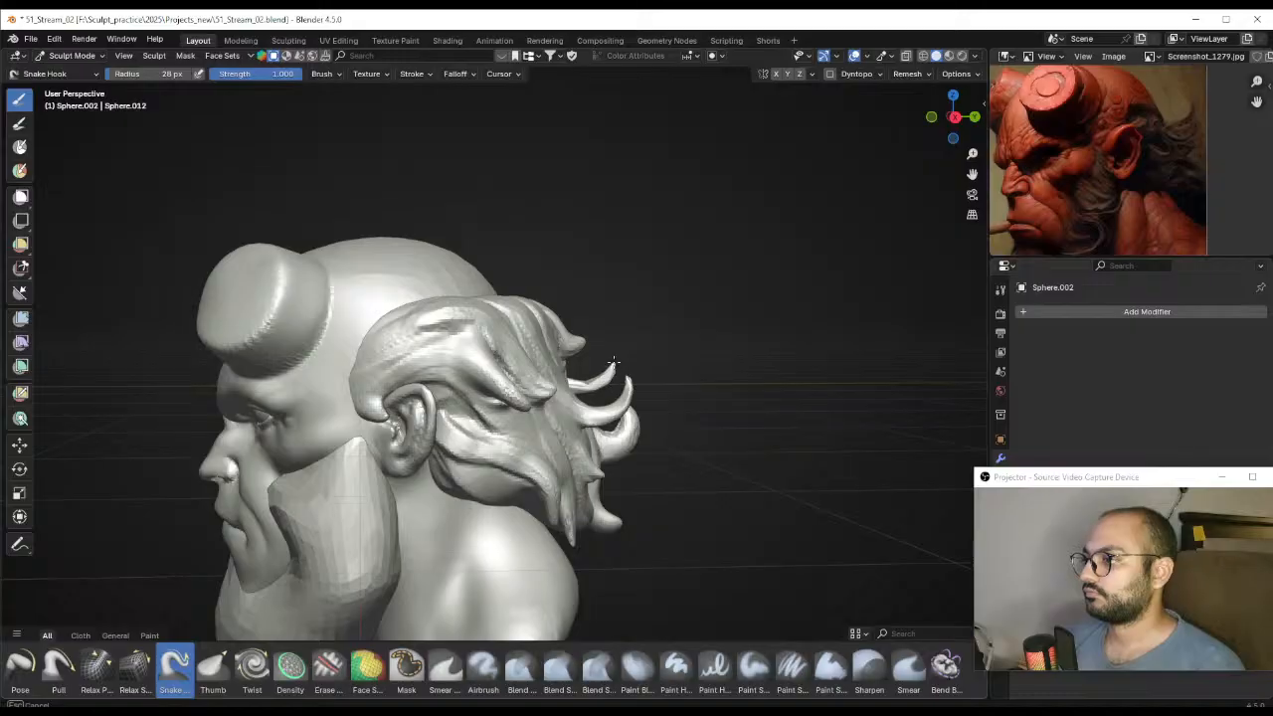
pyautogui.hotkey('ctrl', 'z')
# Pull out the lock behind the left ear and curl its tip upward with Snake Hook at 39 and 22 px
pyautogui.moveTo(612, 373)
pyautogui.mouseDown(button='middle')
pyautogui.moveTo(636, 421)
pyautogui.moveTo(614, 424)
pyautogui.moveTo(639, 417)
pyautogui.moveTo(614, 421)
pyautogui.moveTo(603, 370)
pyautogui.moveTo(630, 406)
pyautogui.moveTo(614, 406)
pyautogui.mouseUp(button='middle')
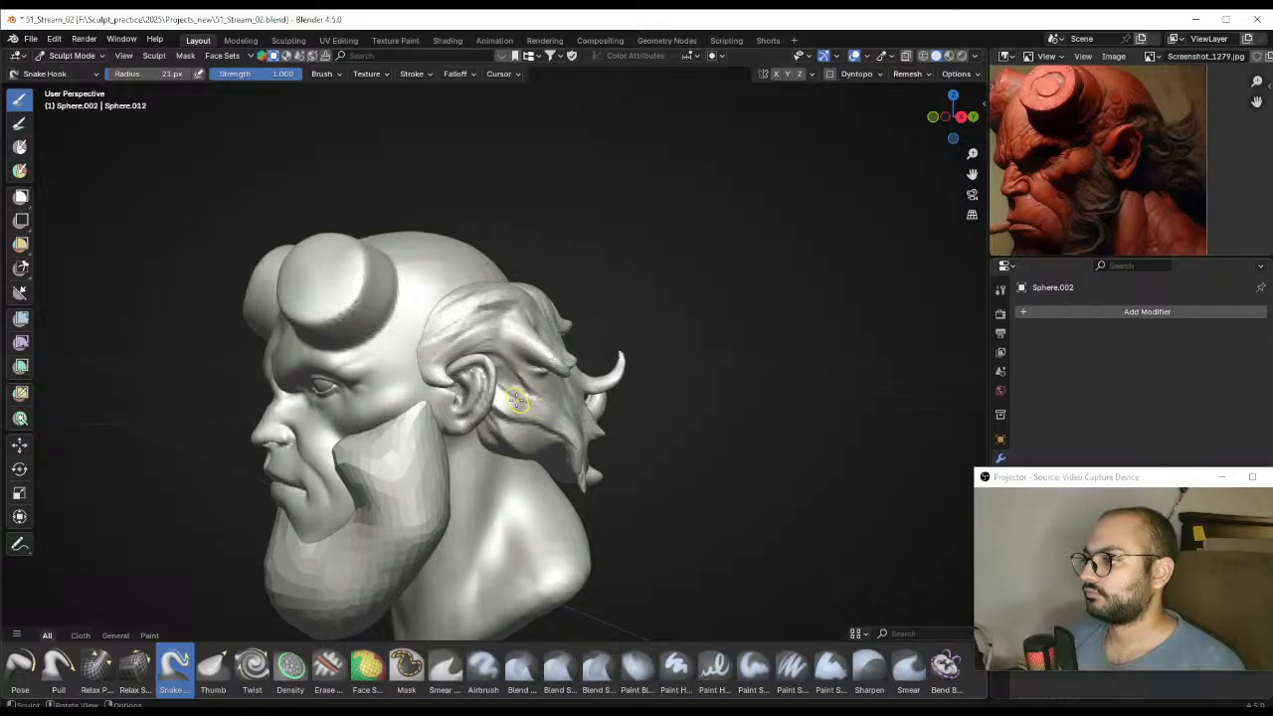
pyautogui.press('f')
pyautogui.click(554, 396)
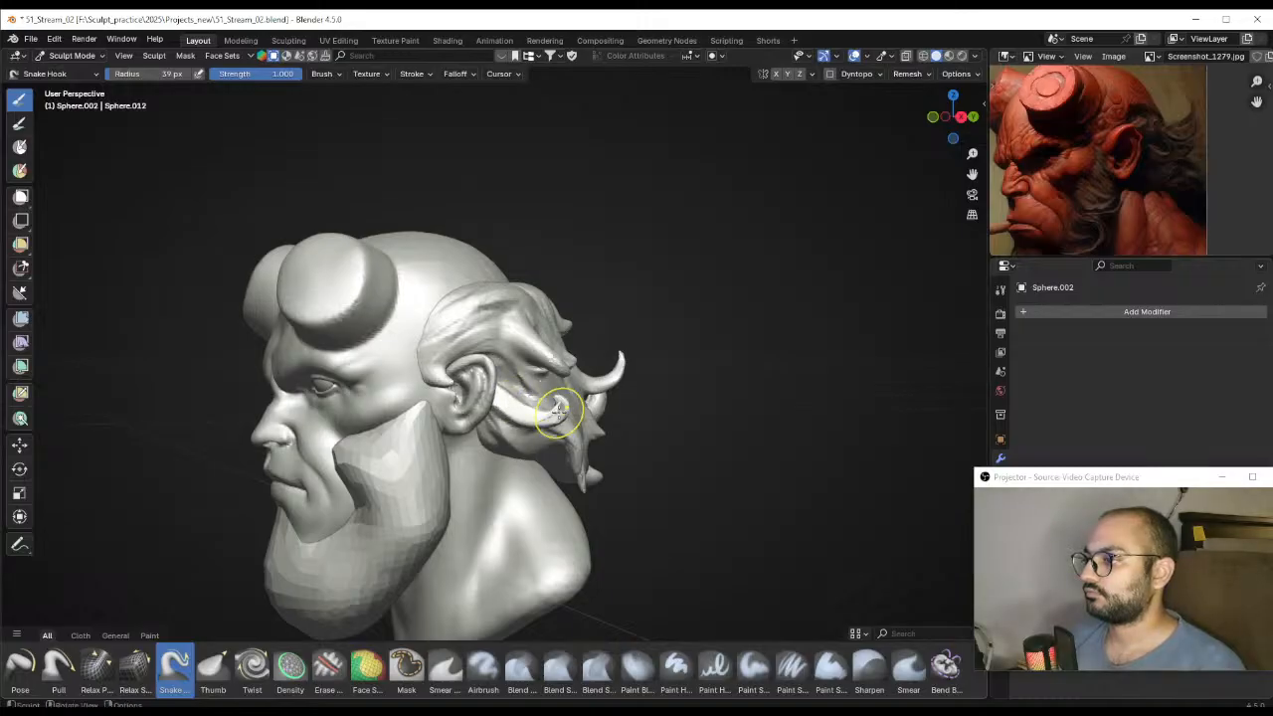
pyautogui.moveTo(563, 425); pyautogui.dragTo(591, 431, button='middle')
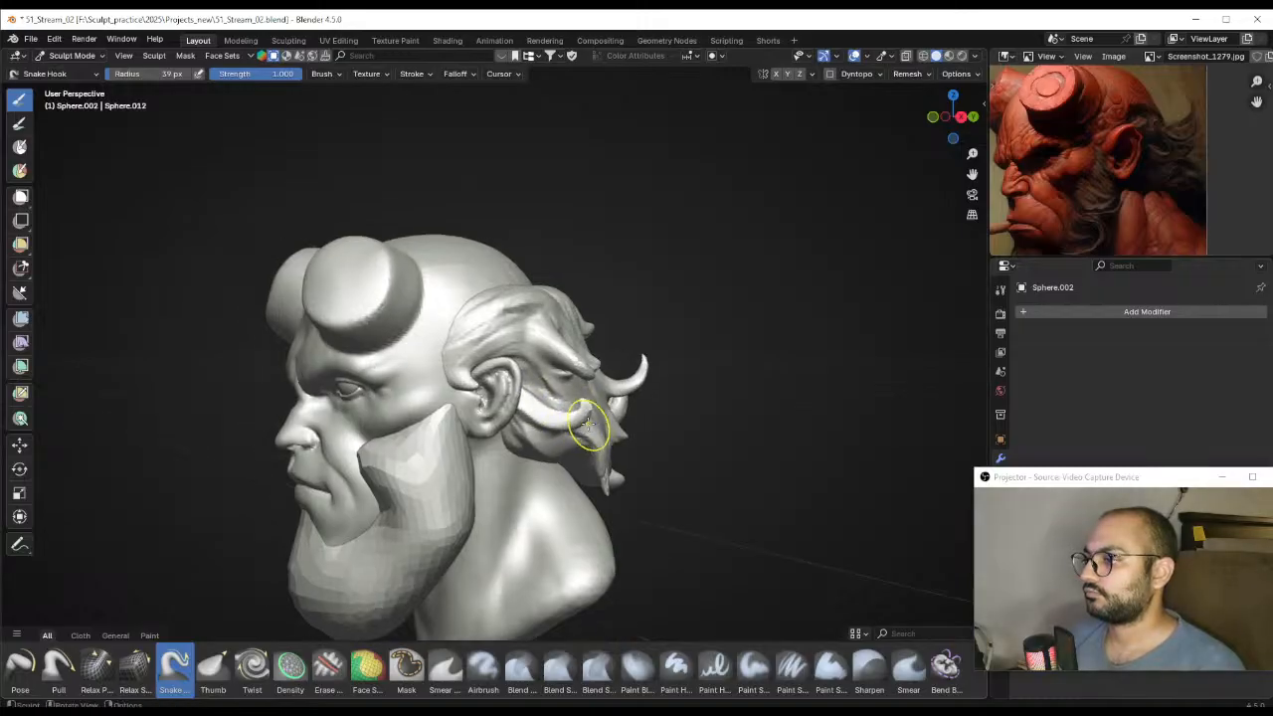
pyautogui.press('f')
pyautogui.click(595, 424)
pyautogui.moveTo(562, 425)
pyautogui.mouseDown()
pyautogui.moveTo(551, 431)
pyautogui.moveTo(579, 391)
pyautogui.mouseUp()
pyautogui.press('f')
pyautogui.click(557, 410)
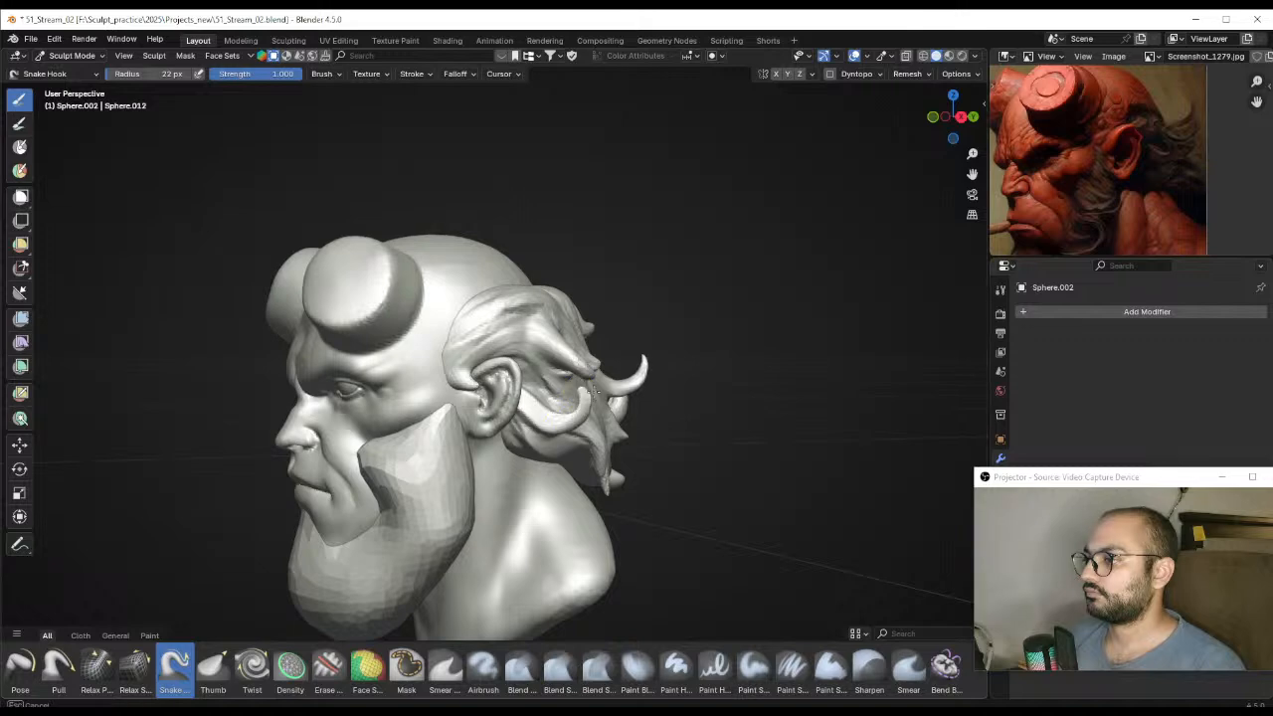
# Check the hair from several angles, switch sculpting to the beard object and adjust its voxel size
pyautogui.moveTo(579, 391); pyautogui.dragTo(574, 475, button='middle')
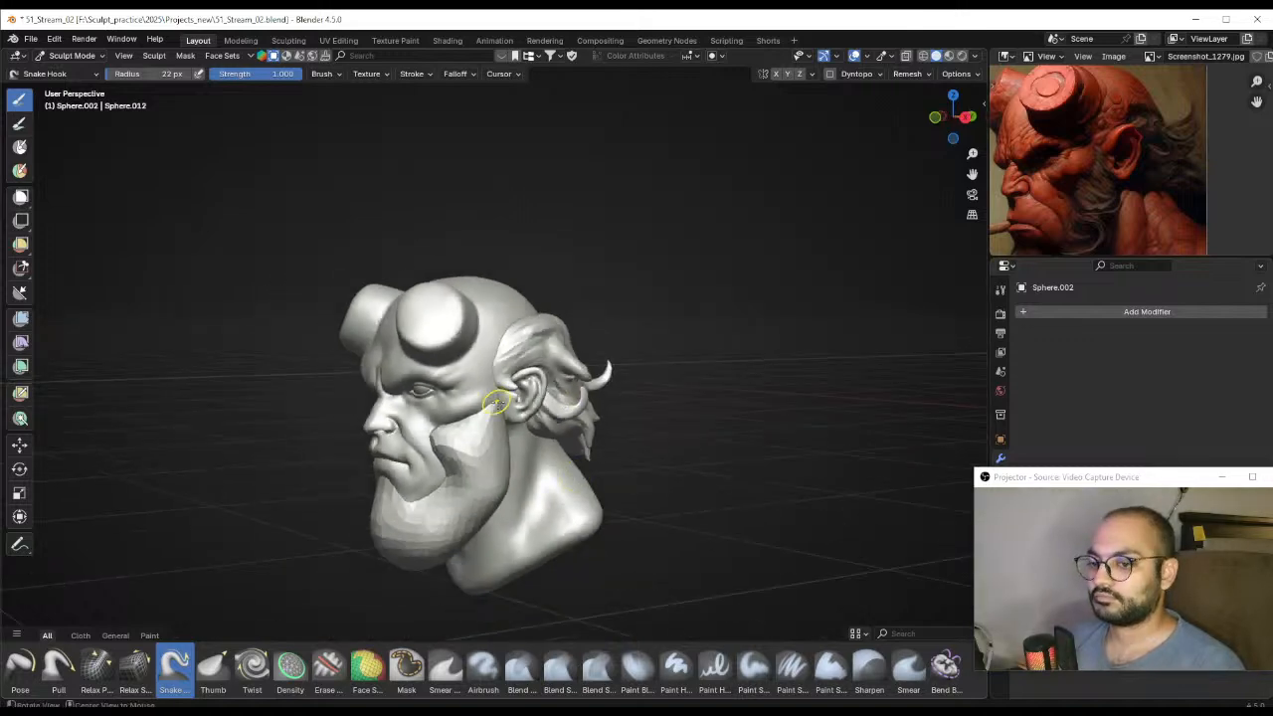
pyautogui.scroll(4, 562, 343)
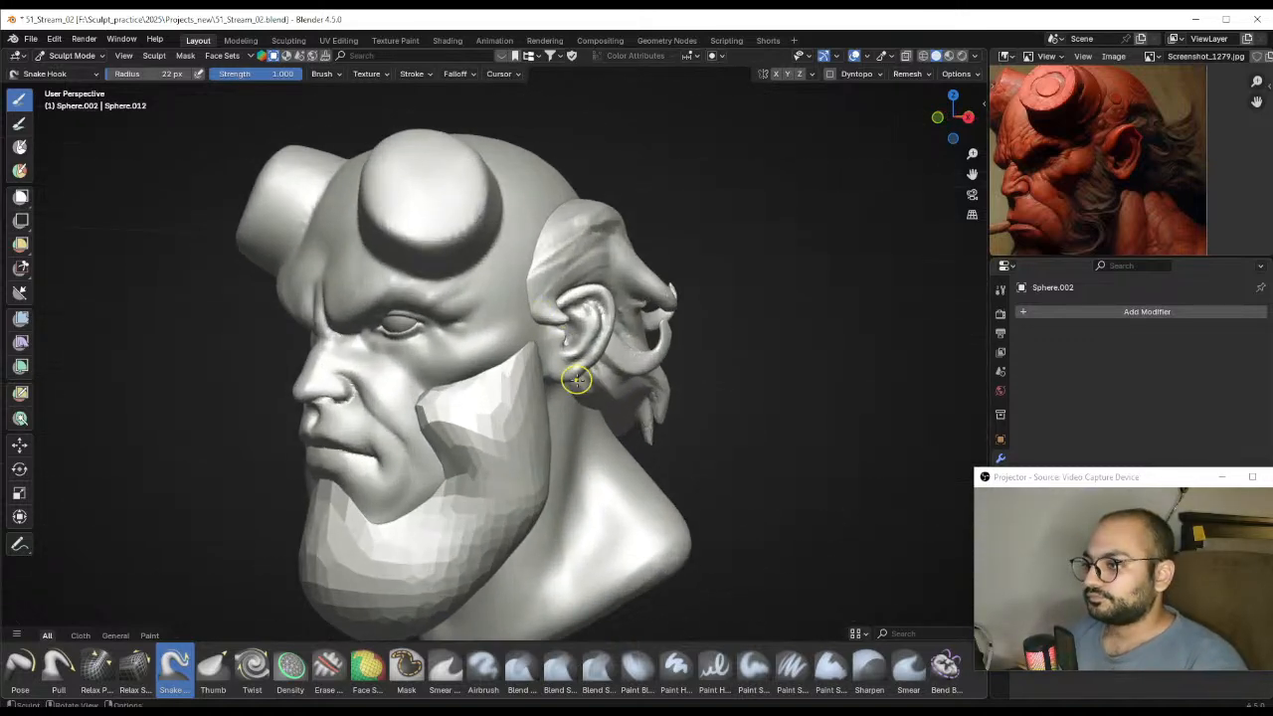
pyautogui.scroll(-3, 569, 353)
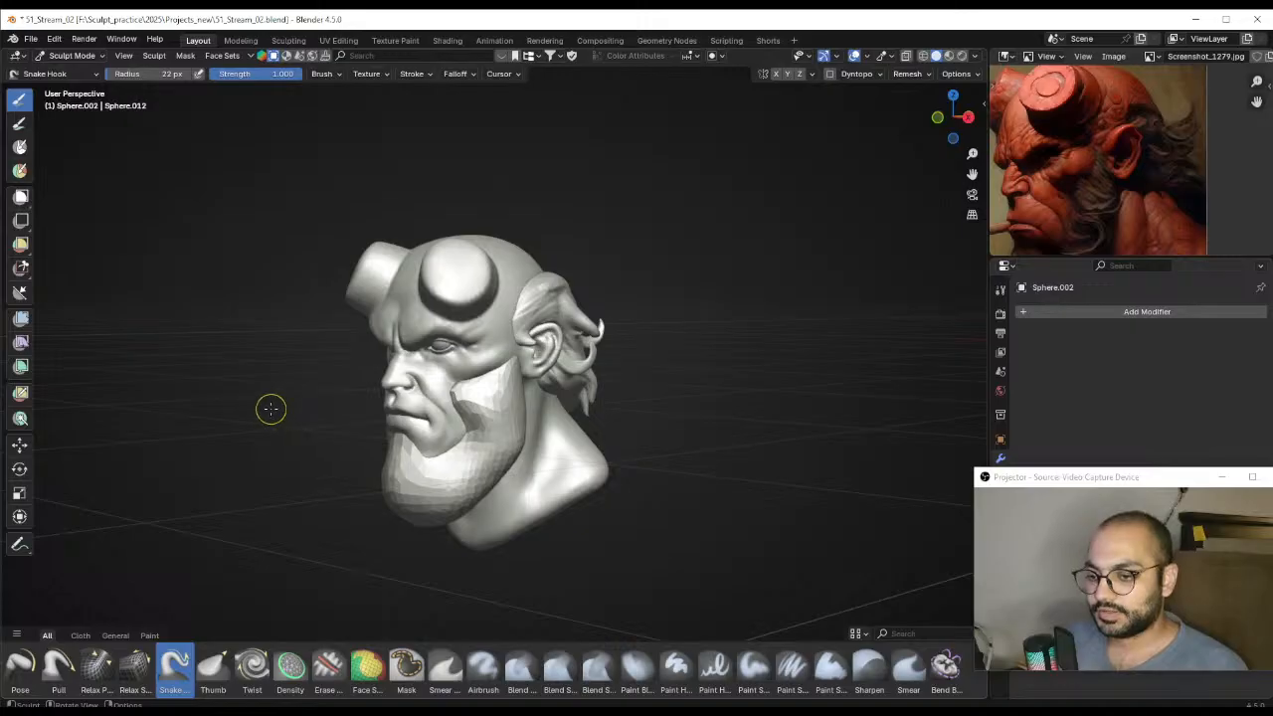
pyautogui.moveTo(315, 341); pyautogui.dragTo(493, 318, button='middle')
pyautogui.moveTo(477, 370); pyautogui.dragTo(548, 417, button='middle')
pyautogui.hotkey('alt', 'q')
pyautogui.hotkey('alt', 'q')
pyautogui.press('r')
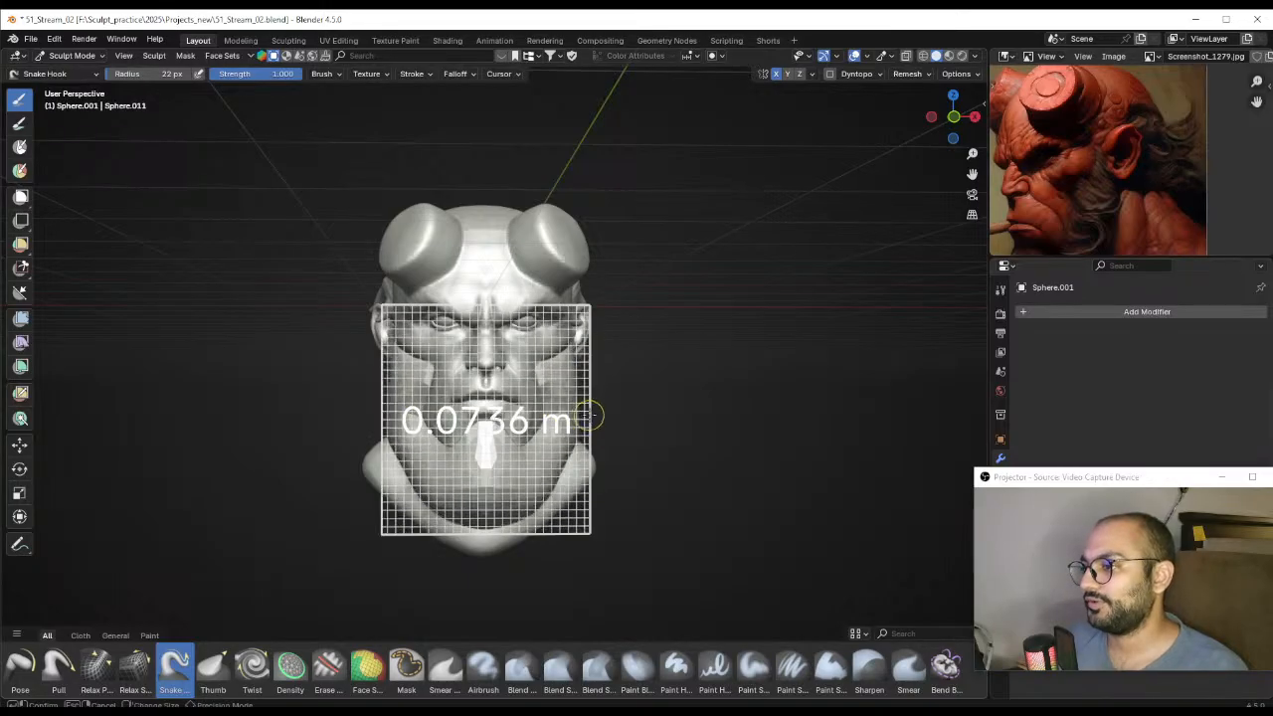
pyautogui.click(603, 415)
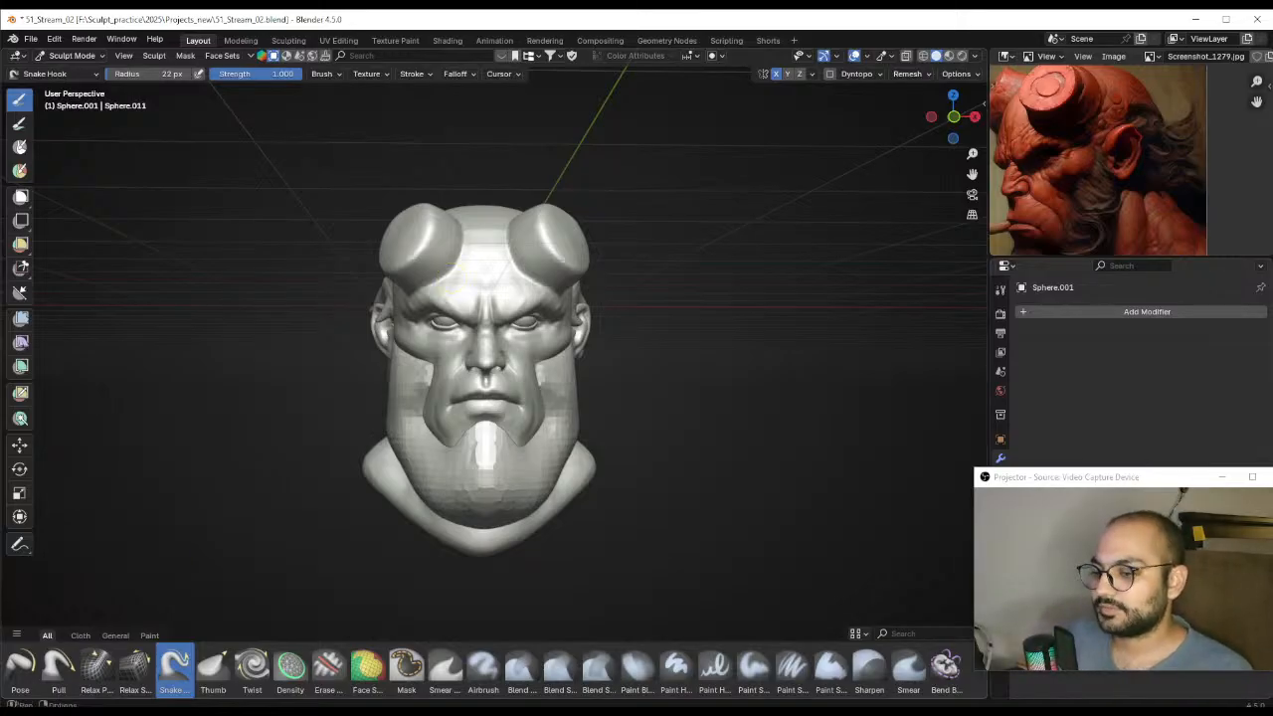
# Switch to the web browser and look through the courses in the Davinci School for Sculptors classroom
pyautogui.click(244, 711)
pyautogui.click(545, 682)
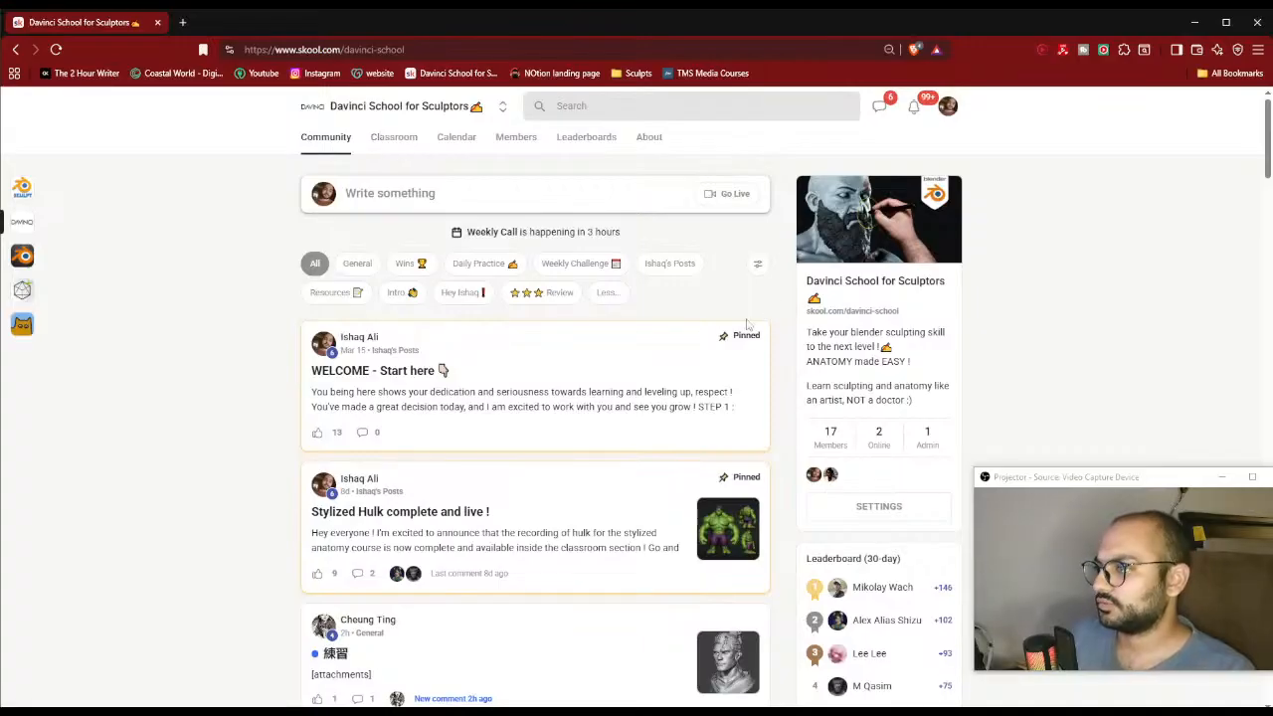
pyautogui.click(394, 136)
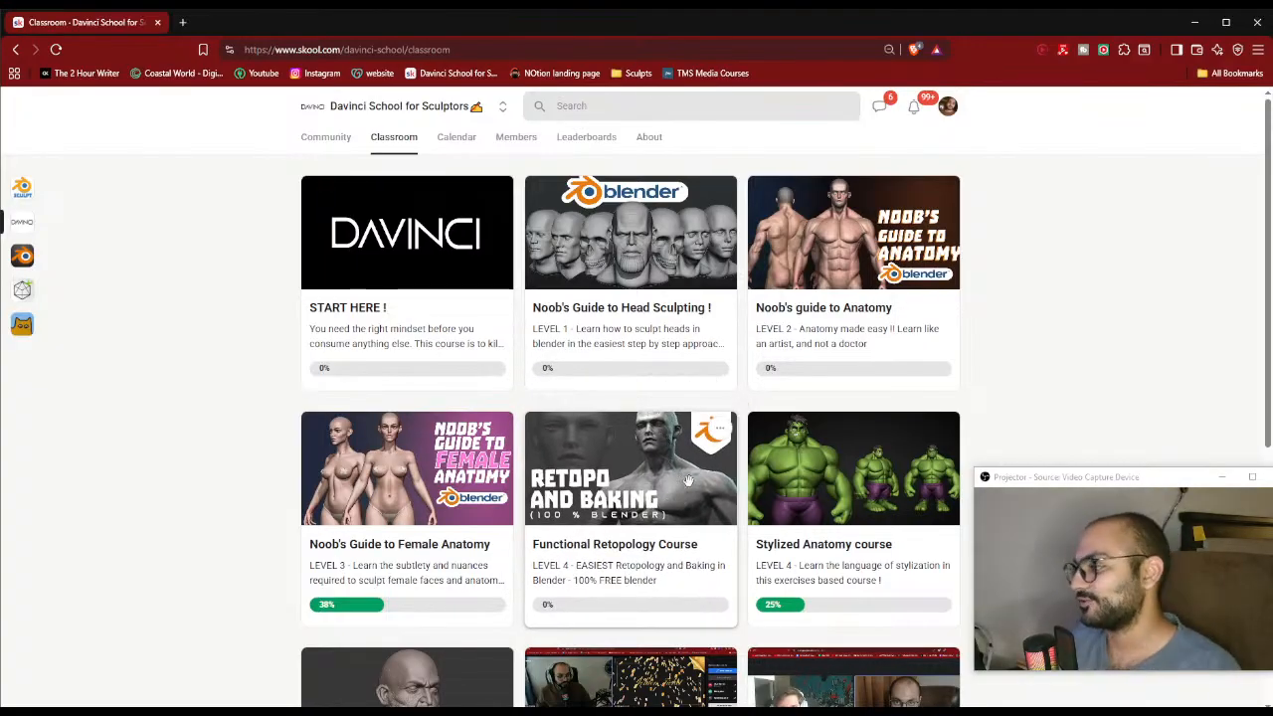
pyautogui.scroll(-1, 684, 479)
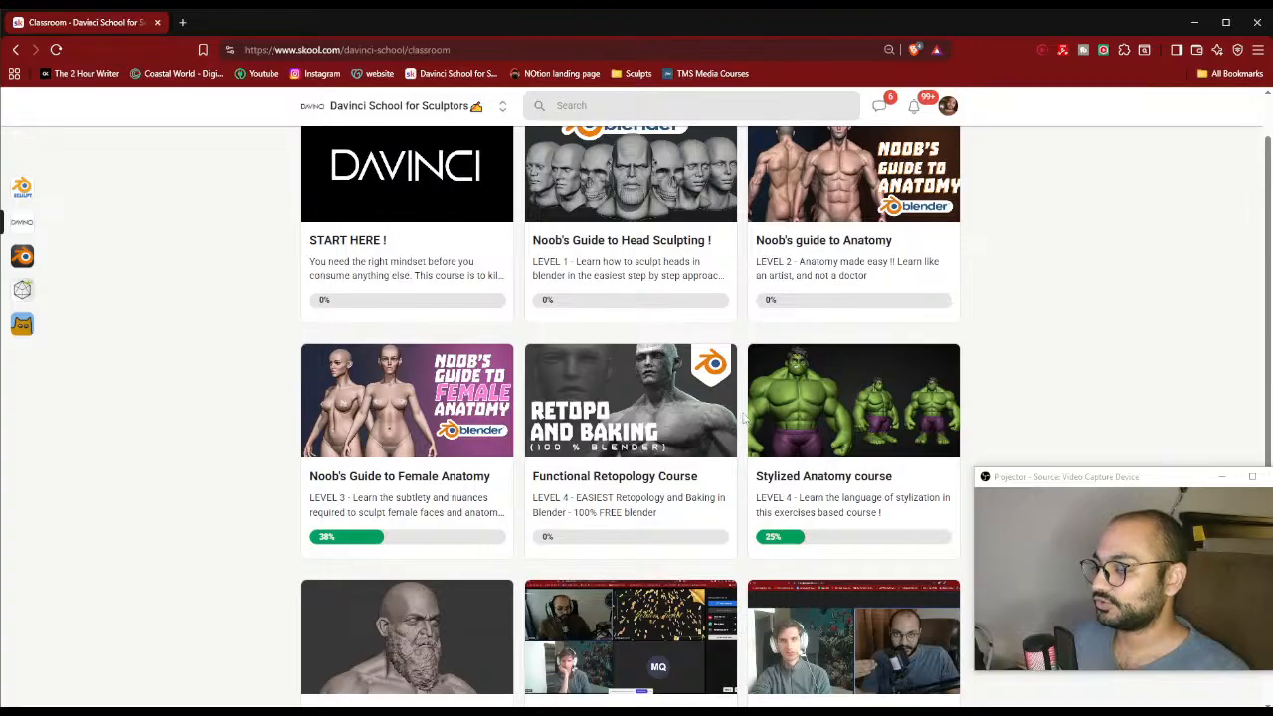
pyautogui.scroll(-2, 744, 418)
pyautogui.scroll(1, 744, 417)
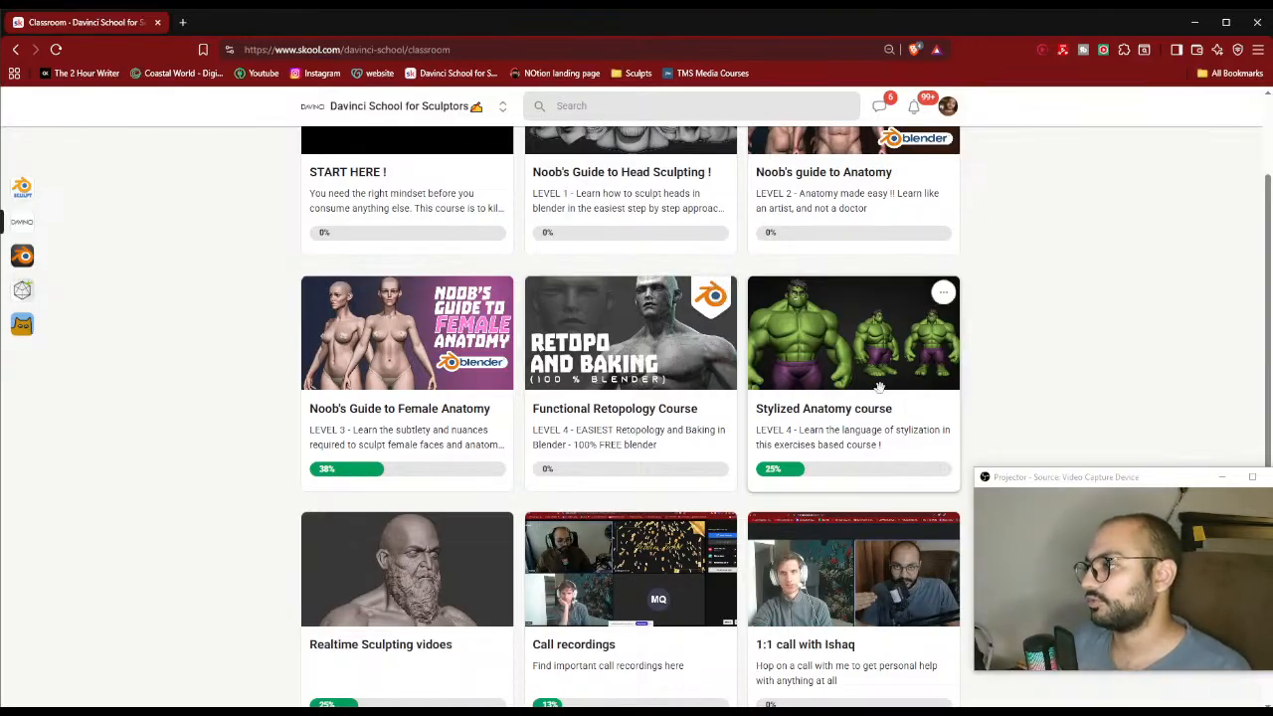
pyautogui.scroll(1, 879, 387)
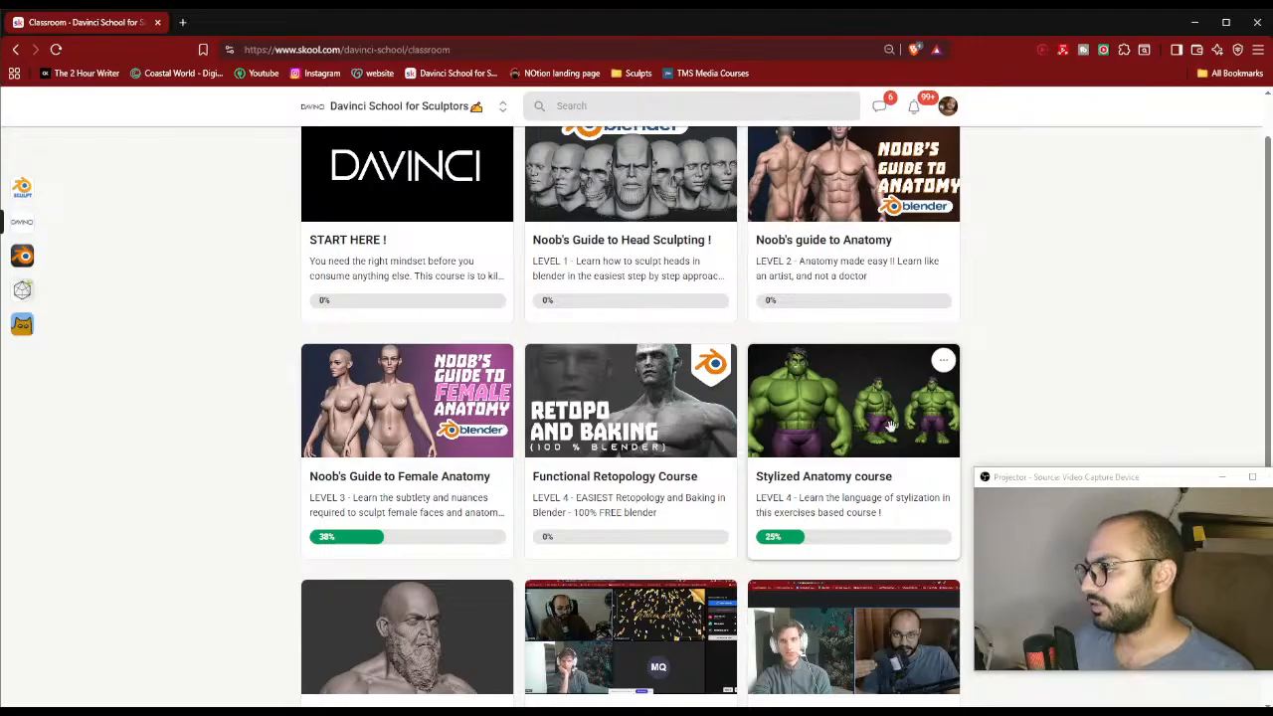
# Open the Stylized Anatomy course to view its lessons, and return to the classroom's course overview
pyautogui.click(847, 411)
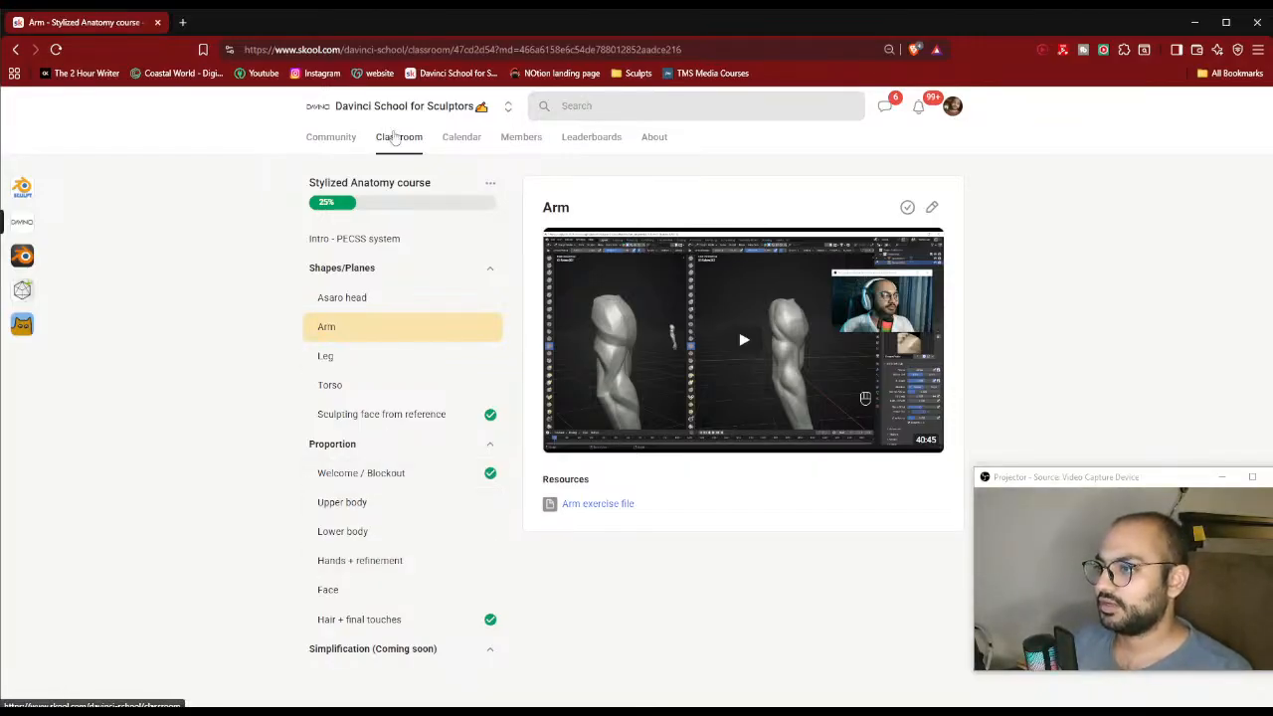
pyautogui.click(395, 137)
pyautogui.scroll(-1, 1000, 356)
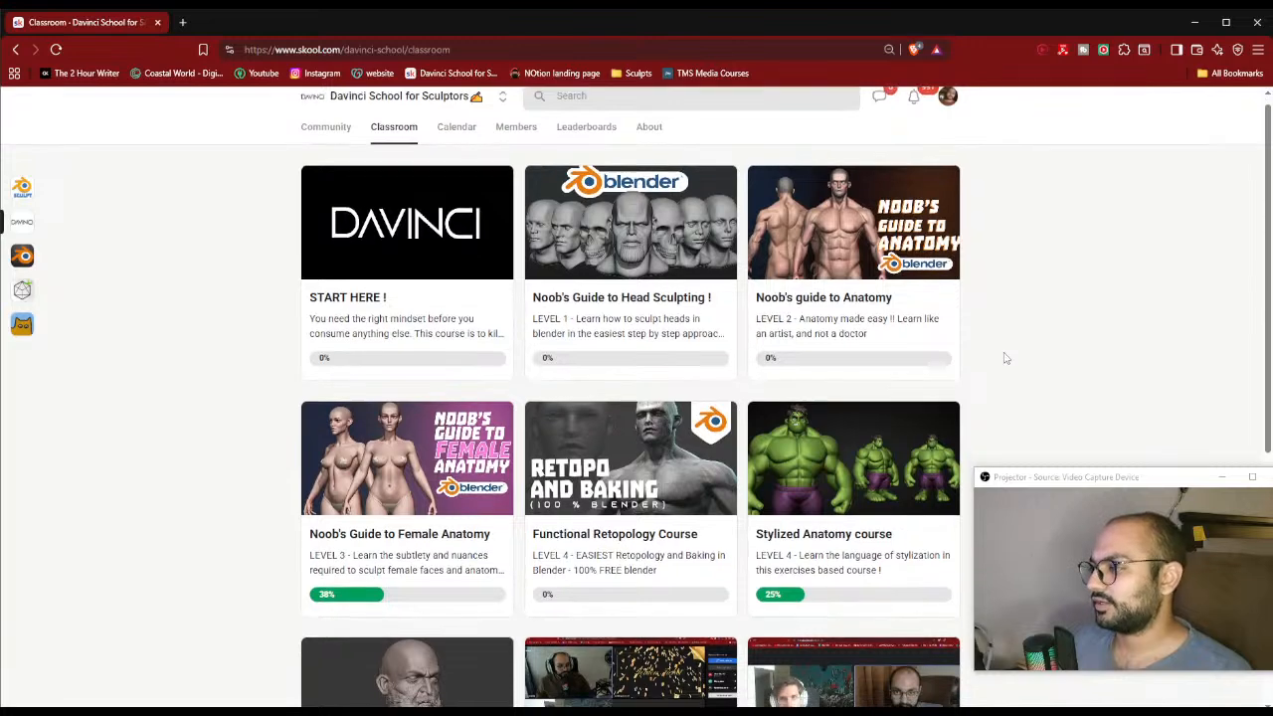
pyautogui.scroll(-2, 1004, 358)
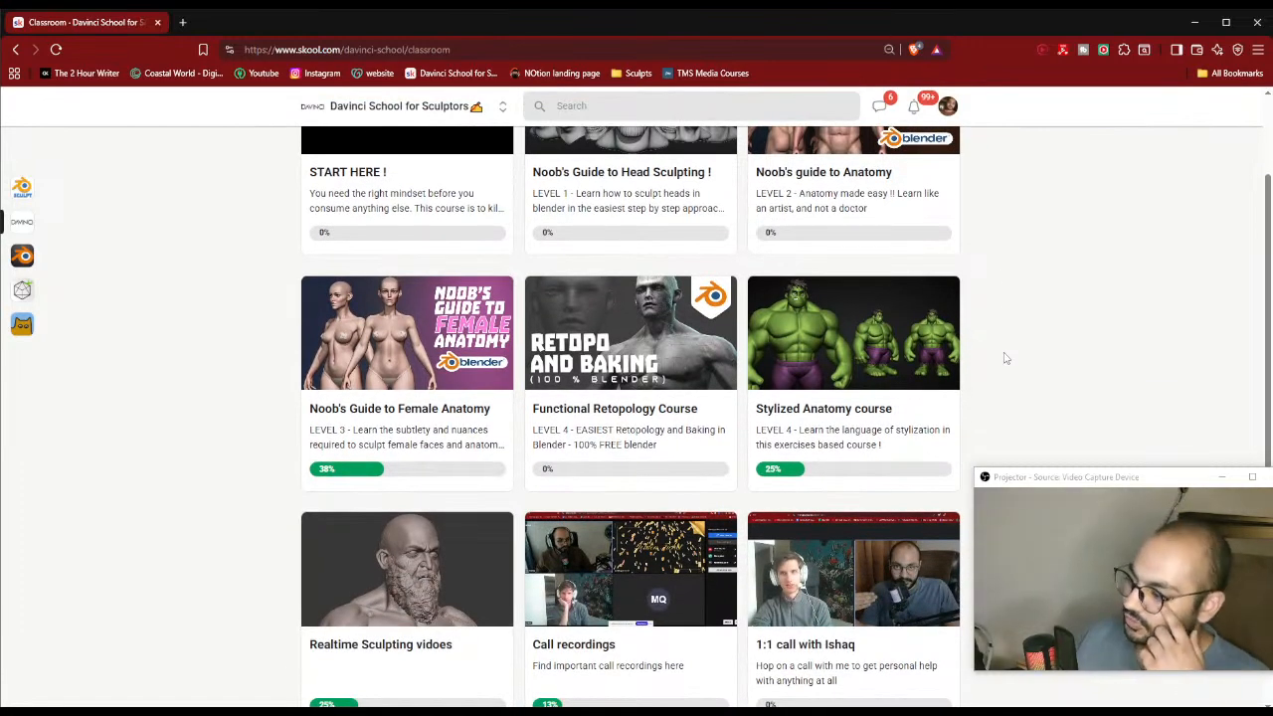
pyautogui.scroll(2, 1005, 358)
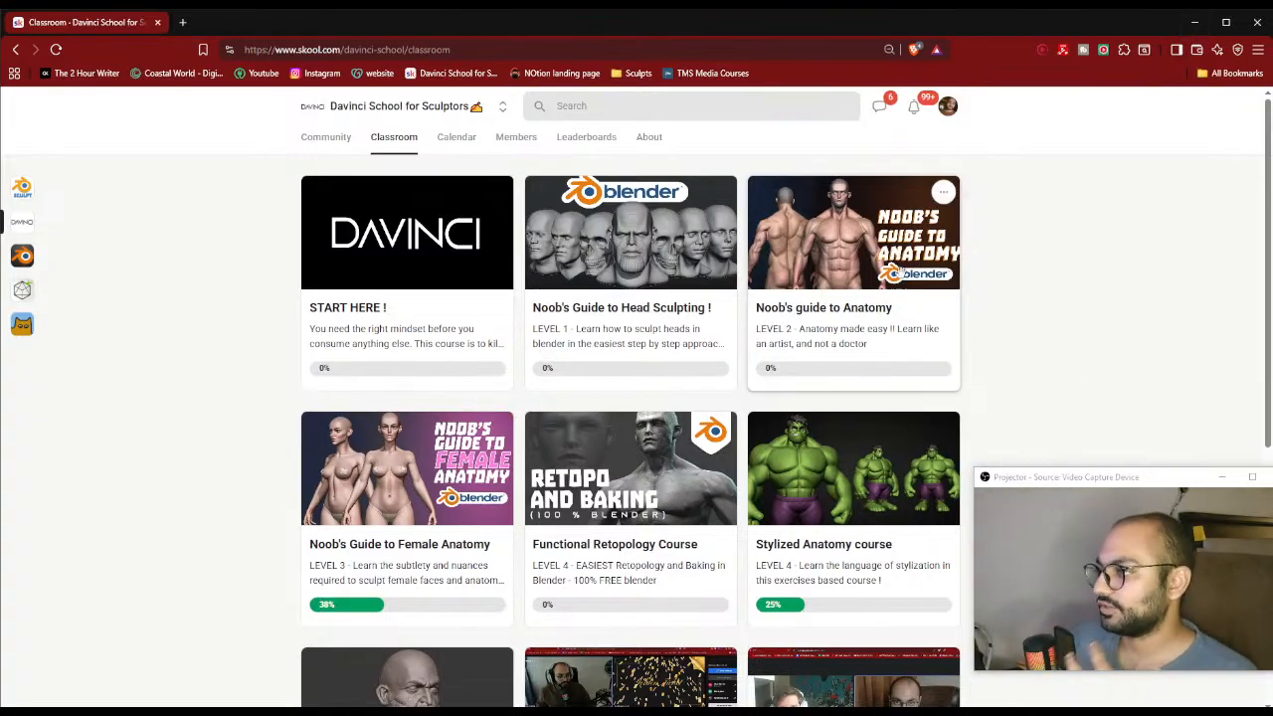
# Switch back to Blender and voxel remesh the beard at a finer resolution
pyautogui.click(1194, 21)
pyautogui.moveTo(801, 280)
pyautogui.mouseDown(button='middle')
pyautogui.moveTo(711, 288)
pyautogui.moveTo(648, 361)
pyautogui.moveTo(659, 352)
pyautogui.moveTo(594, 372)
pyautogui.moveTo(616, 413)
pyautogui.moveTo(607, 406)
pyautogui.mouseUp(button='middle')
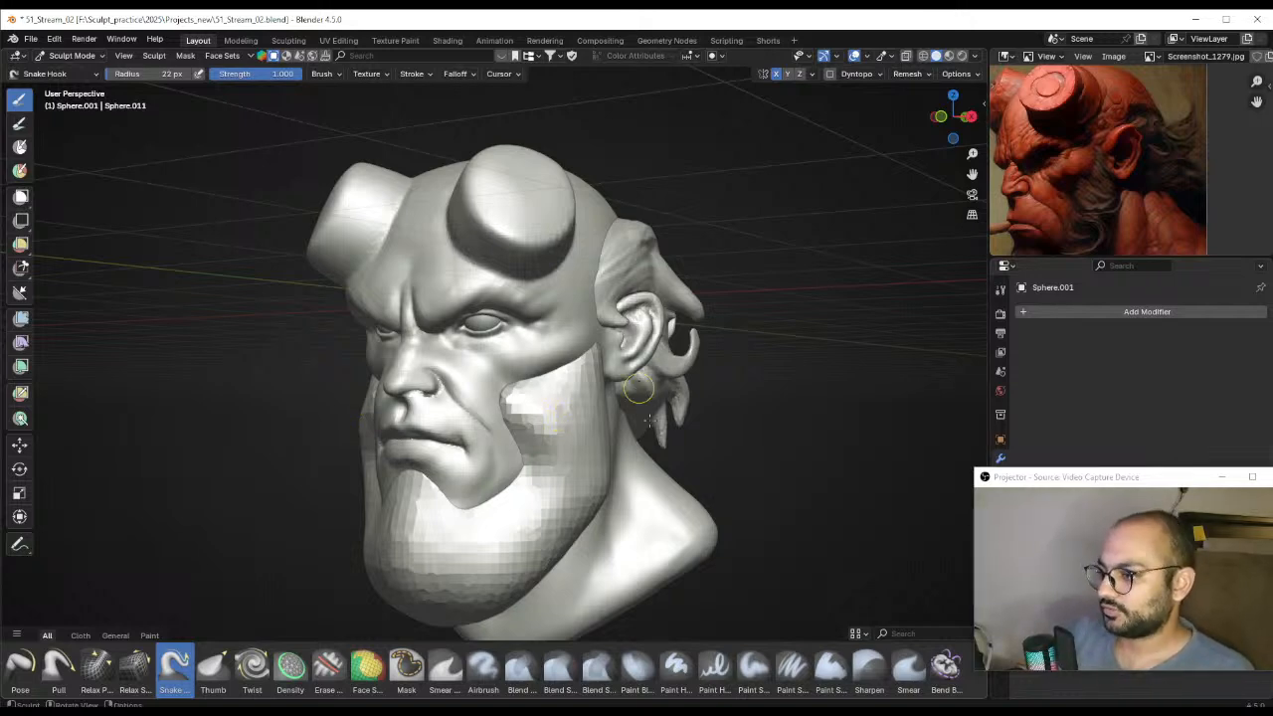
pyautogui.moveTo(568, 446); pyautogui.dragTo(597, 448, button='middle')
pyautogui.press('r')
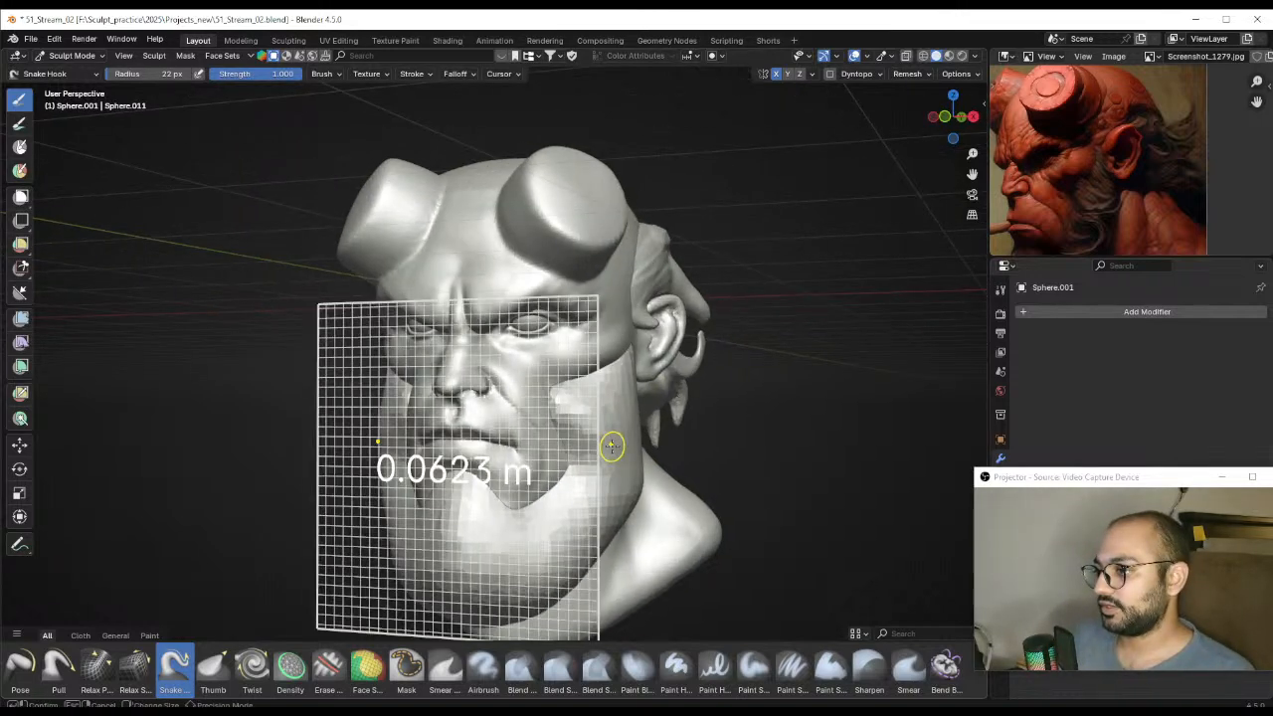
pyautogui.click(630, 445)
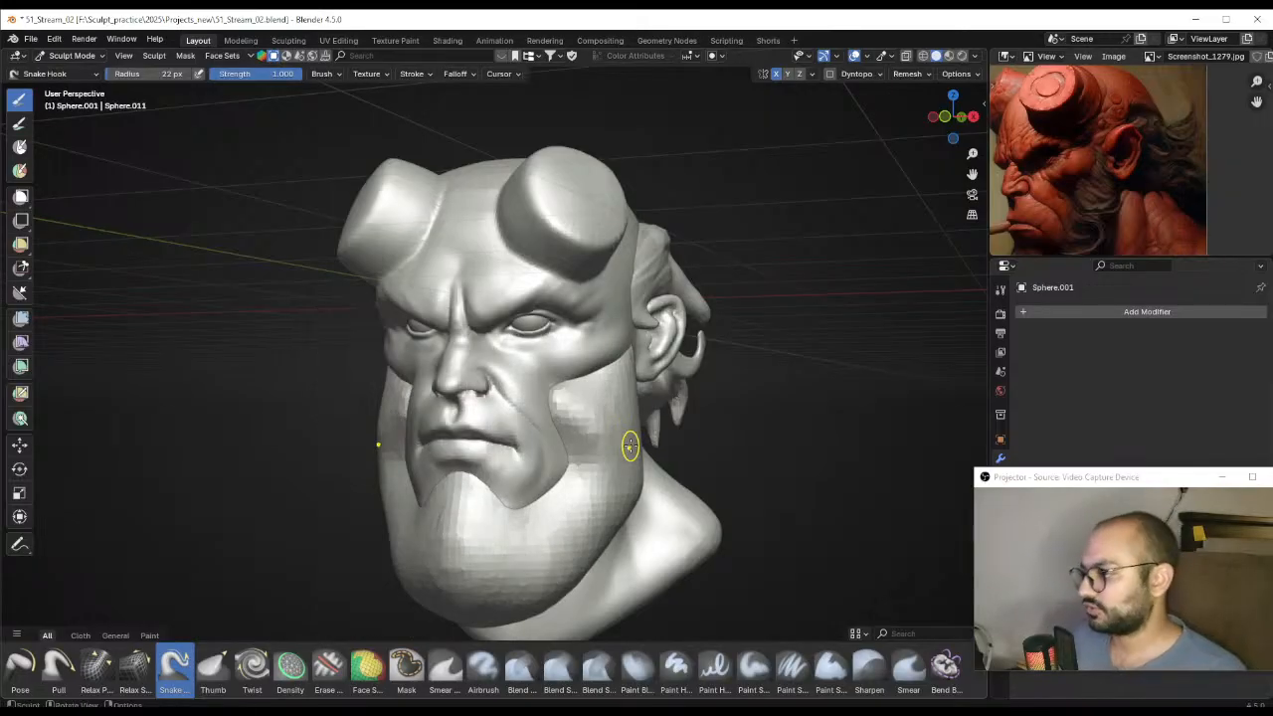
pyautogui.press('r')
pyautogui.click(661, 443)
pyautogui.hotkey('ctrl', 'r')
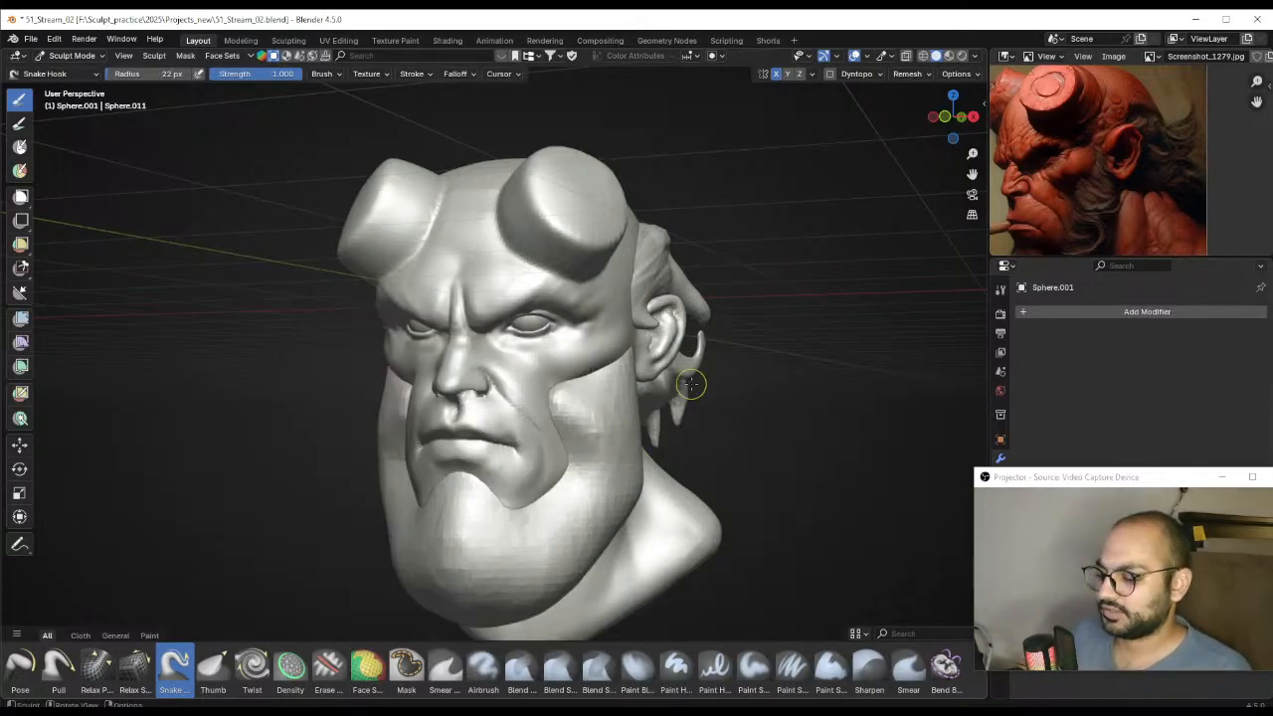
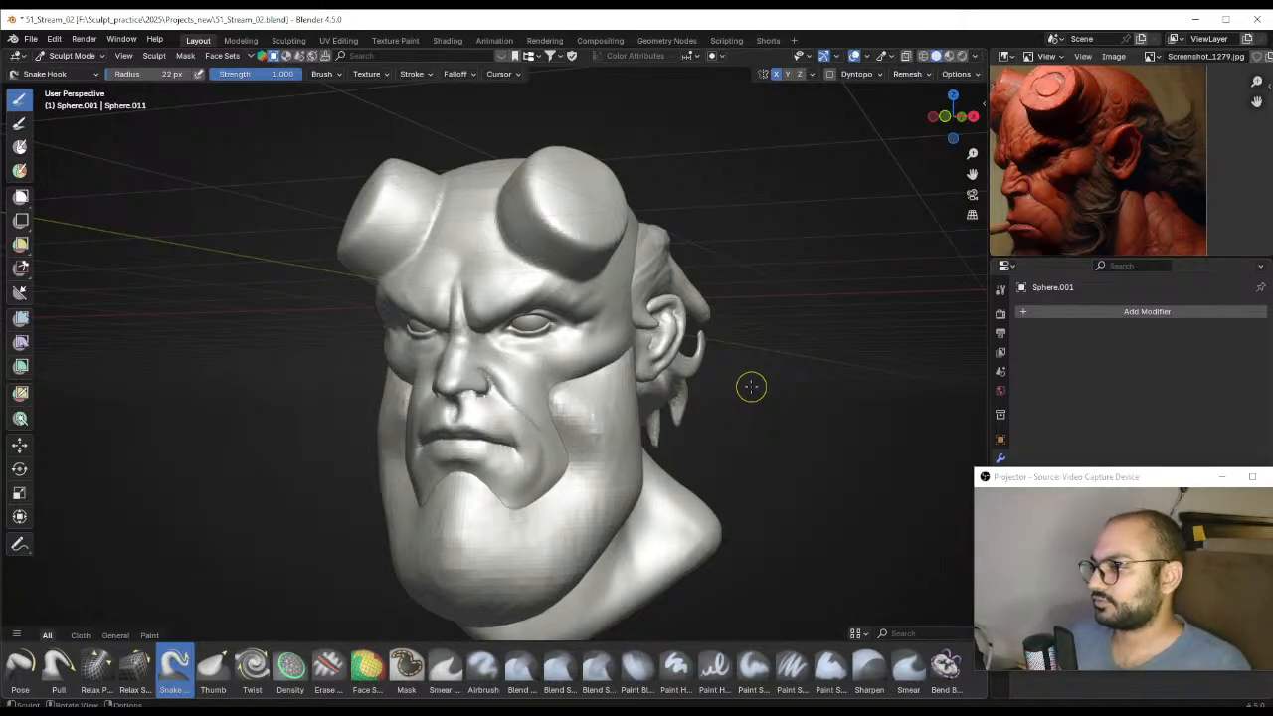
# Adjust the side of the beard along the jaw with Snake Hook, and switch to the Grab brush at 100 px
pyautogui.keyDown('ctrl'); pyautogui.keyDown('alt'); pyautogui.moveTo(526, 336); pyautogui.dragTo(535, 409); pyautogui.keyUp('alt'); pyautogui.keyUp('ctrl')
pyautogui.moveTo(535, 410)
pyautogui.keyDown('alt'); pyautogui.mouseDown()
pyautogui.moveTo(566, 409)
pyautogui.moveTo(619, 352)
pyautogui.moveTo(554, 364)
pyautogui.moveTo(581, 329)
pyautogui.mouseUp(); pyautogui.keyUp('alt')
pyautogui.press('f')
pyautogui.click(639, 380)
pyautogui.keyDown('ctrl'); pyautogui.keyDown('alt'); pyautogui.moveTo(639, 438); pyautogui.dragTo(633, 352); pyautogui.keyUp('alt'); pyautogui.keyUp('ctrl')
pyautogui.keyDown('alt'); pyautogui.moveTo(623, 406); pyautogui.dragTo(632, 408); pyautogui.keyUp('alt')
pyautogui.moveTo(631, 409)
pyautogui.mouseDown()
pyautogui.moveTo(615, 424)
pyautogui.moveTo(612, 399)
pyautogui.moveTo(581, 431)
pyautogui.mouseUp()
pyautogui.press('g')
pyautogui.press('f')
pyautogui.click(582, 426)
pyautogui.moveTo(589, 431)
pyautogui.keyDown('alt'); pyautogui.mouseDown()
pyautogui.moveTo(478, 416)
pyautogui.moveTo(389, 426)
pyautogui.moveTo(510, 400)
pyautogui.mouseUp(); pyautogui.keyUp('alt')
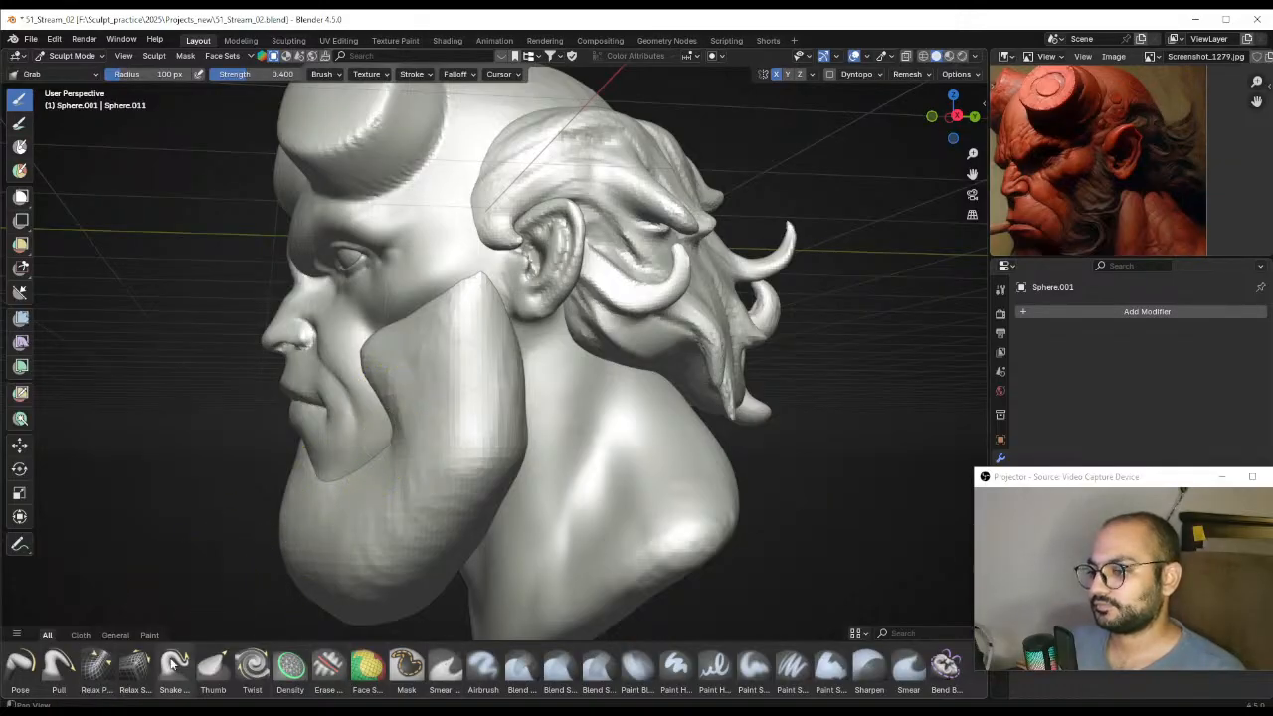
# Choose the Clay Strips brush and remesh the beard again with a smaller voxel size
pyautogui.scroll(1, 403, 672)
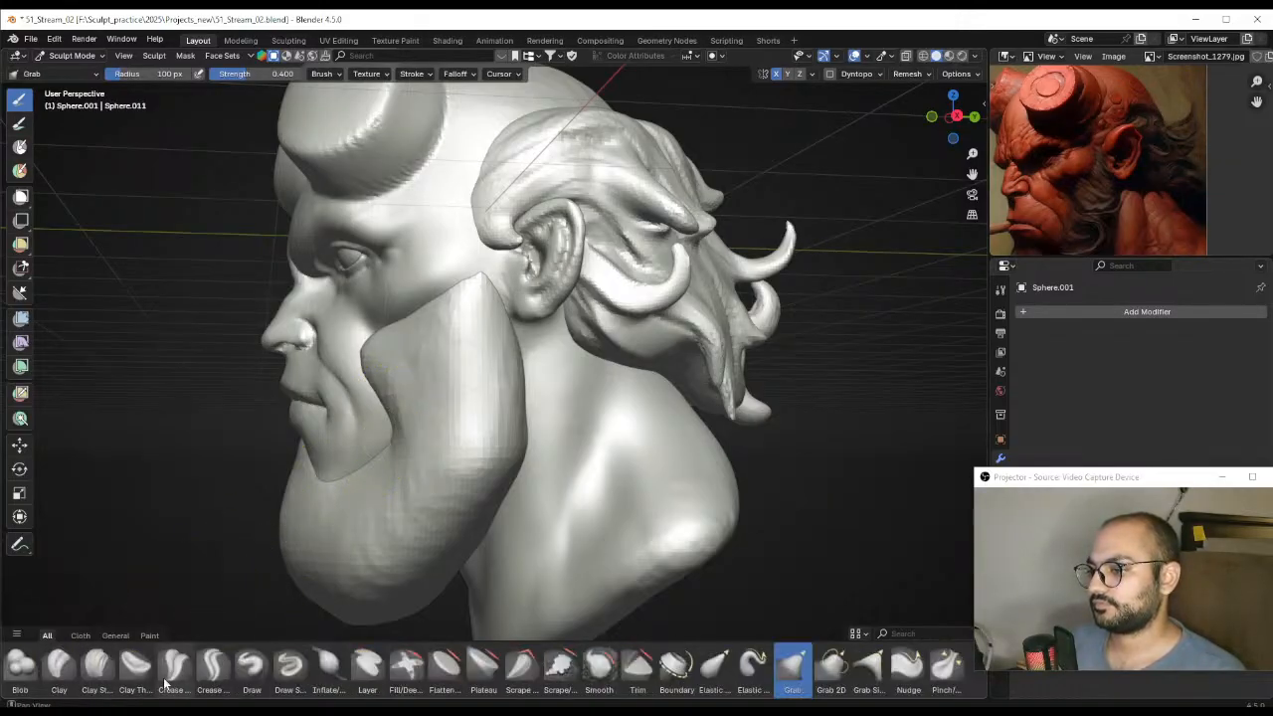
pyautogui.click(98, 668)
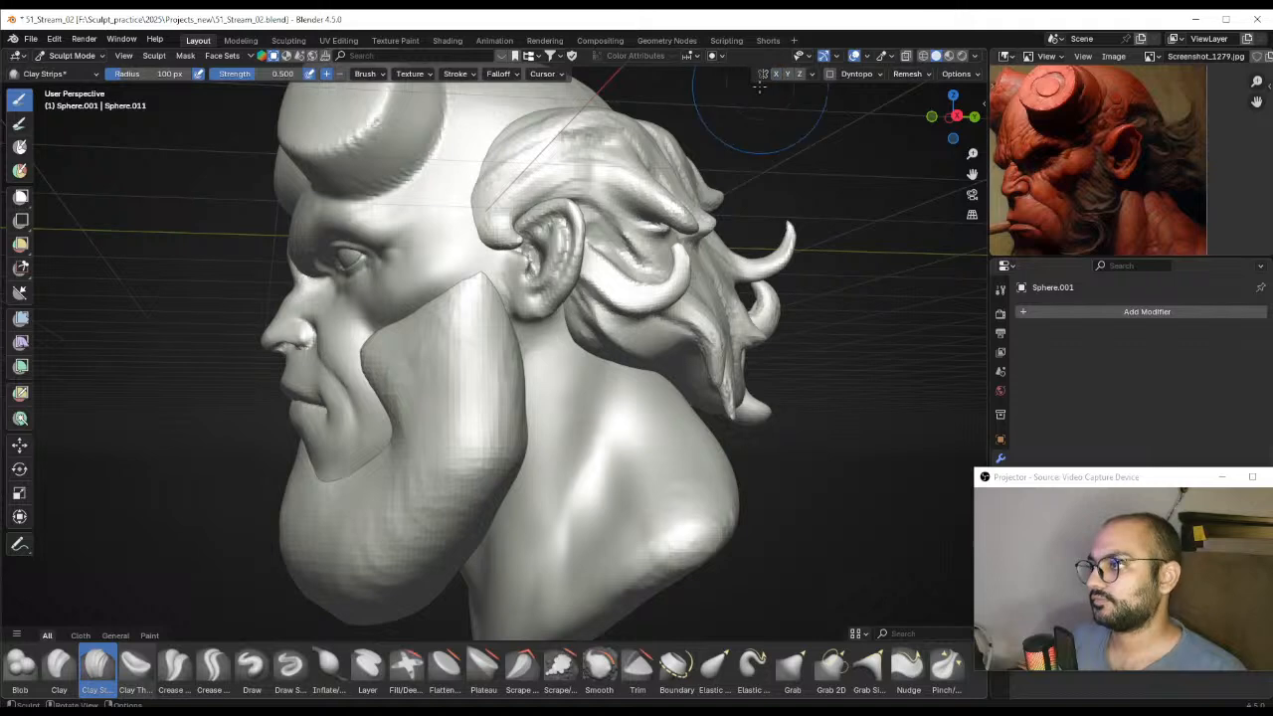
pyautogui.keyDown('alt'); pyautogui.moveTo(313, 382); pyautogui.dragTo(511, 404); pyautogui.keyUp('alt')
pyautogui.press('r')
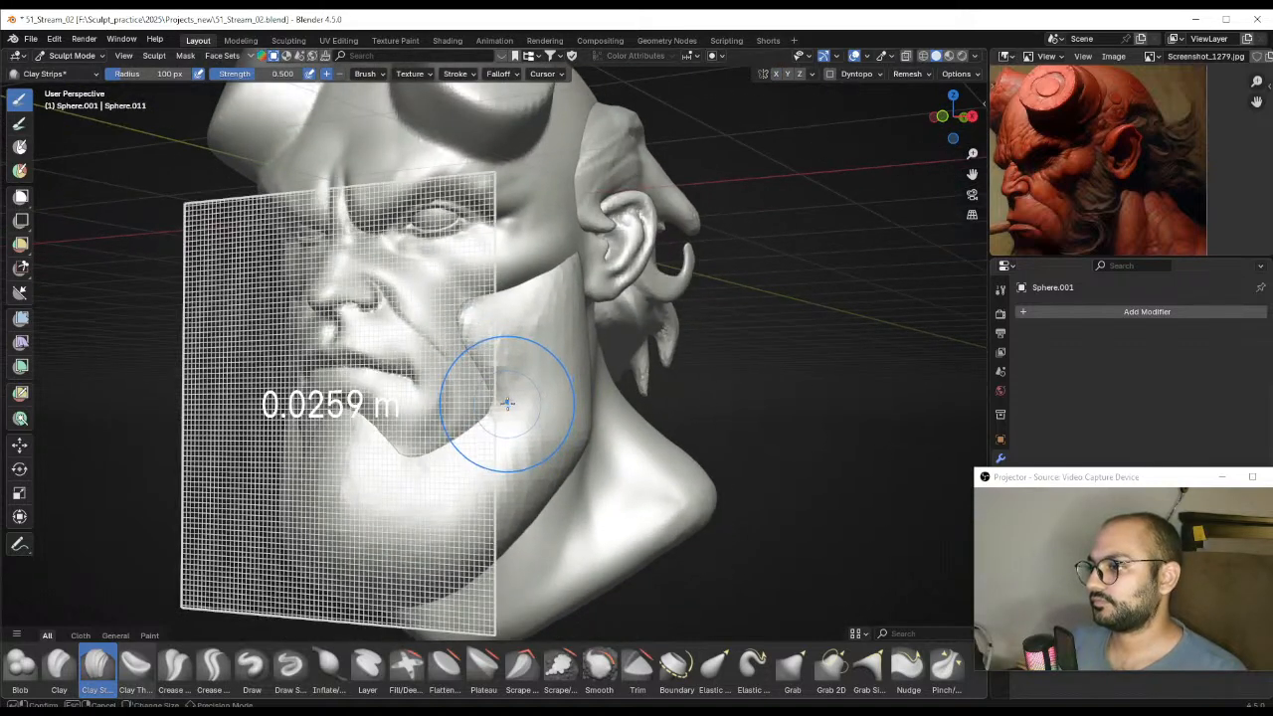
pyautogui.click(489, 383)
pyautogui.hotkey('ctrl', 'r')
# Sculpt the first diagonal hair grooves along the beard's cheek edge with Clay Strips, reducing the radius to 40 px
pyautogui.moveTo(471, 349)
pyautogui.mouseDown(button='middle')
pyautogui.moveTo(559, 386)
pyautogui.moveTo(511, 341)
pyautogui.mouseUp(button='middle')
pyautogui.scroll(1, 540, 386)
pyautogui.press('f')
pyautogui.click(526, 365)
pyautogui.press('f')
pyautogui.click(520, 361)
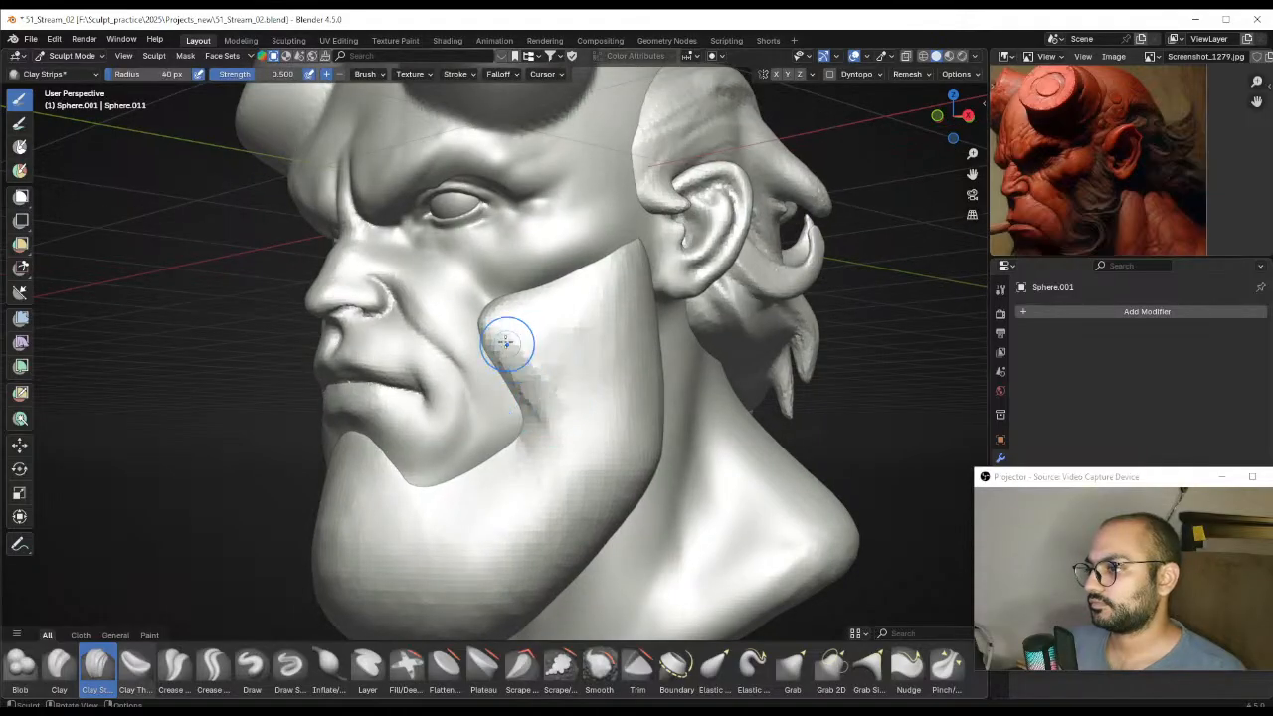
pyautogui.moveTo(507, 353); pyautogui.dragTo(545, 390)
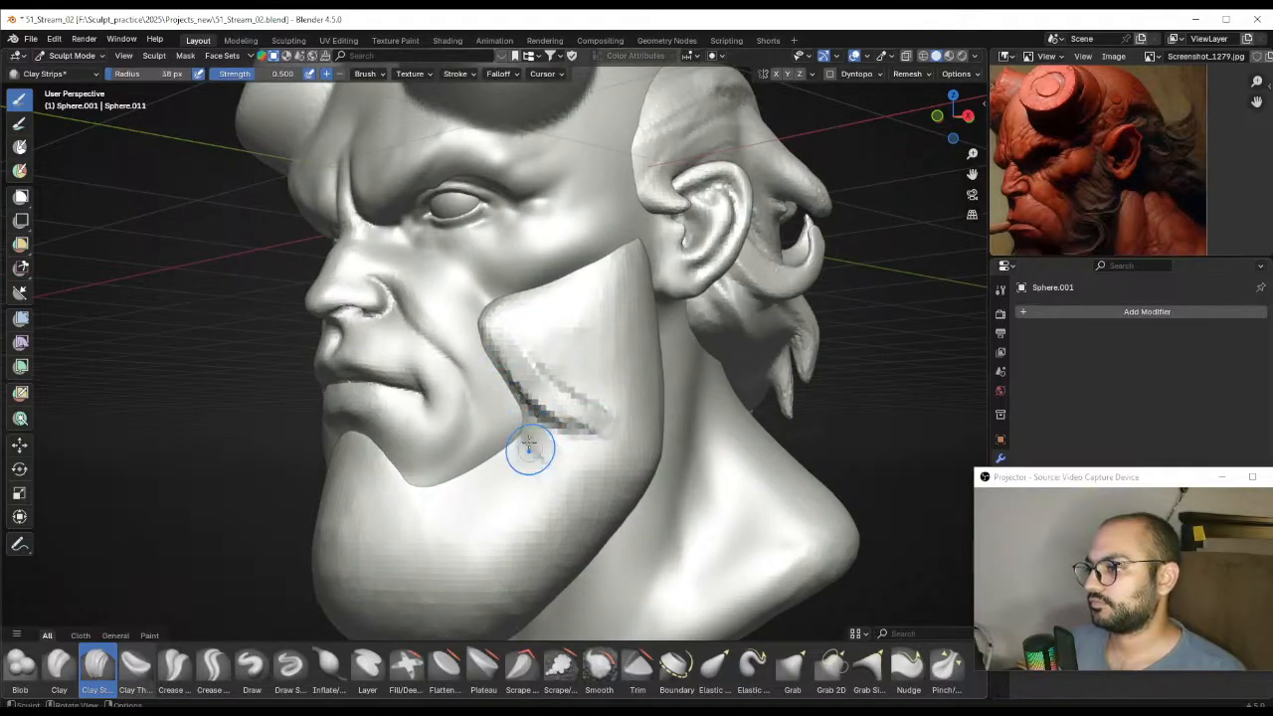
# Add diagonal Clay Strips strands to the beard below the cheek edge, running toward the jaw
pyautogui.moveTo(562, 457); pyautogui.dragTo(571, 471)
pyautogui.keyDown('shift'); pyautogui.moveTo(553, 462); pyautogui.dragTo(570, 431, button='middle'); pyautogui.keyUp('shift')
pyautogui.moveTo(535, 423)
pyautogui.mouseDown()
pyautogui.moveTo(575, 464)
pyautogui.moveTo(587, 504)
pyautogui.moveTo(540, 444)
pyautogui.moveTo(585, 508)
pyautogui.mouseUp()
pyautogui.moveTo(609, 491)
pyautogui.mouseDown(button='middle')
pyautogui.moveTo(594, 489)
pyautogui.moveTo(593, 452)
pyautogui.mouseUp(button='middle')
# Sculpt more Clay Strips strands on the left side of the beard below the mouth corner, reducing the radius to 31 px
pyautogui.press('f')
pyautogui.click(569, 418)
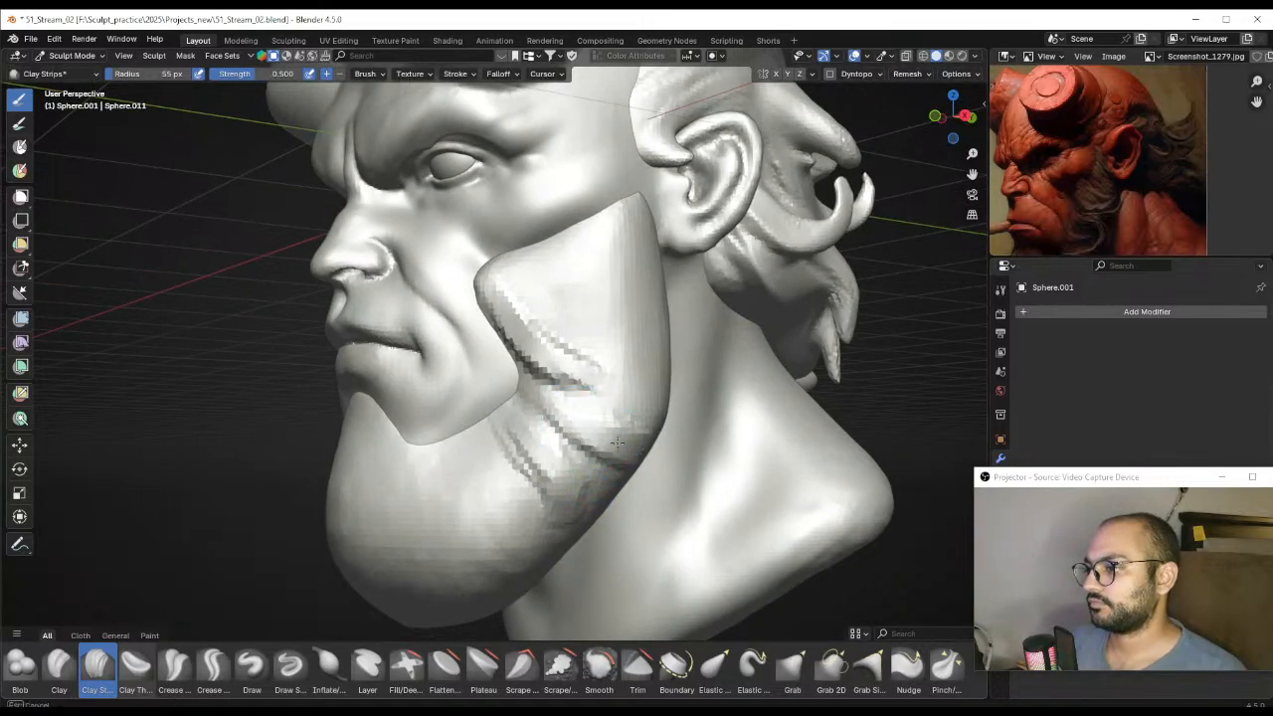
pyautogui.moveTo(539, 384); pyautogui.dragTo(662, 321, button='middle')
pyautogui.moveTo(607, 464)
pyautogui.keyDown('shift'); pyautogui.mouseDown(button='middle')
pyautogui.moveTo(614, 395)
pyautogui.moveTo(587, 390)
pyautogui.moveTo(607, 410)
pyautogui.mouseUp(button='middle'); pyautogui.keyUp('shift')
pyautogui.press('f')
pyautogui.click(585, 390)
pyautogui.press('f')
pyautogui.click(612, 409)
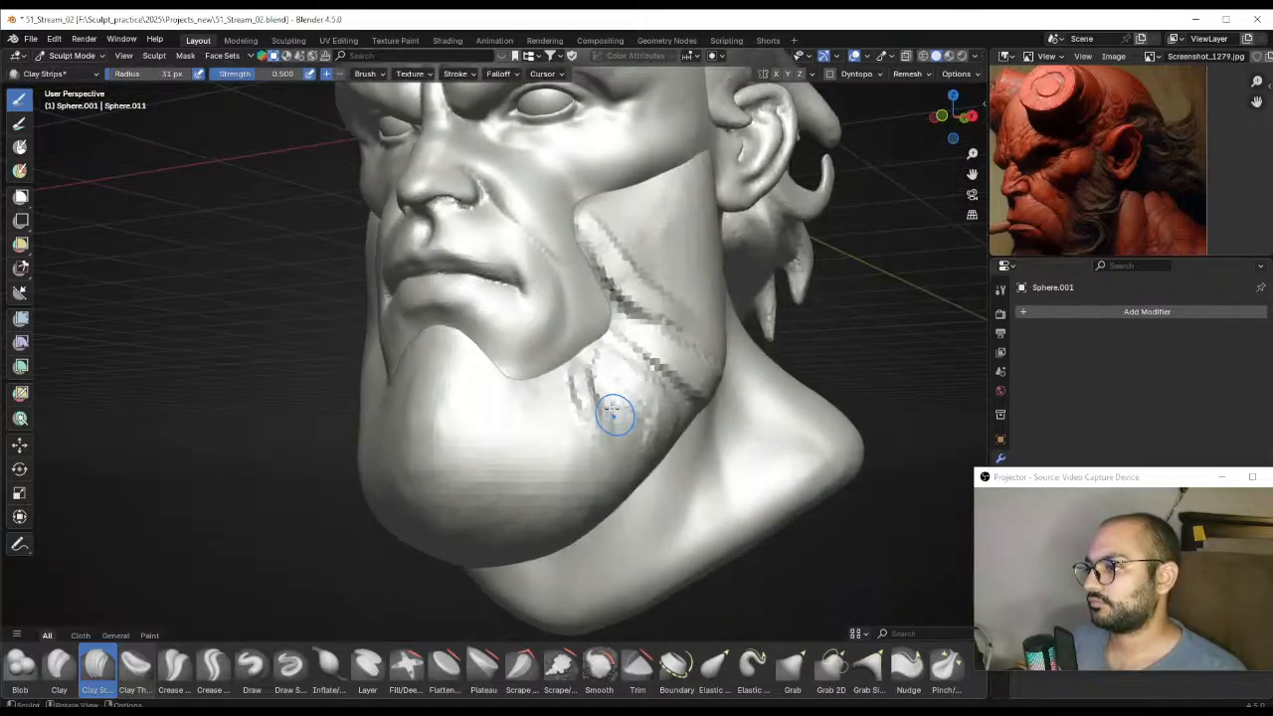
pyautogui.moveTo(622, 436); pyautogui.dragTo(617, 470)
# Extend the strands down the left jaw toward the chin with Clay Strips, varying the radius between 38 and 24 px
pyautogui.moveTo(615, 443); pyautogui.dragTo(581, 438, button='middle')
pyautogui.press('f')
pyautogui.click(586, 440)
pyautogui.moveTo(583, 443); pyautogui.dragTo(572, 508)
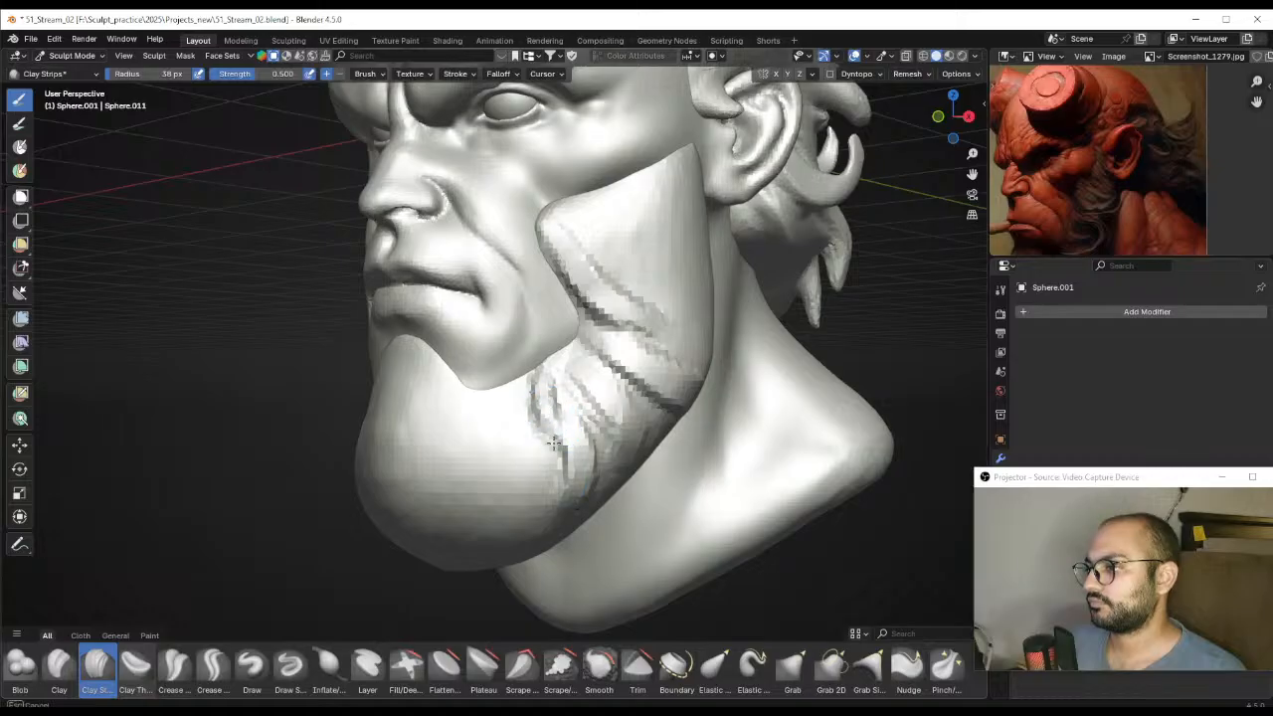
pyautogui.moveTo(549, 376)
pyautogui.mouseDown()
pyautogui.moveTo(559, 434)
pyautogui.moveTo(588, 427)
pyautogui.mouseUp()
pyautogui.press('f')
pyautogui.click(585, 400)
pyautogui.moveTo(594, 478)
pyautogui.mouseDown(button='middle')
pyautogui.moveTo(631, 520)
pyautogui.moveTo(567, 469)
pyautogui.moveTo(587, 416)
pyautogui.moveTo(600, 441)
pyautogui.moveTo(575, 345)
pyautogui.moveTo(548, 398)
pyautogui.moveTo(568, 369)
pyautogui.moveTo(560, 344)
pyautogui.mouseUp(button='middle')
pyautogui.press('f')
pyautogui.click(586, 415)
# Adjust the beard's voxel size and remesh it at the new resolution
pyautogui.press('r')
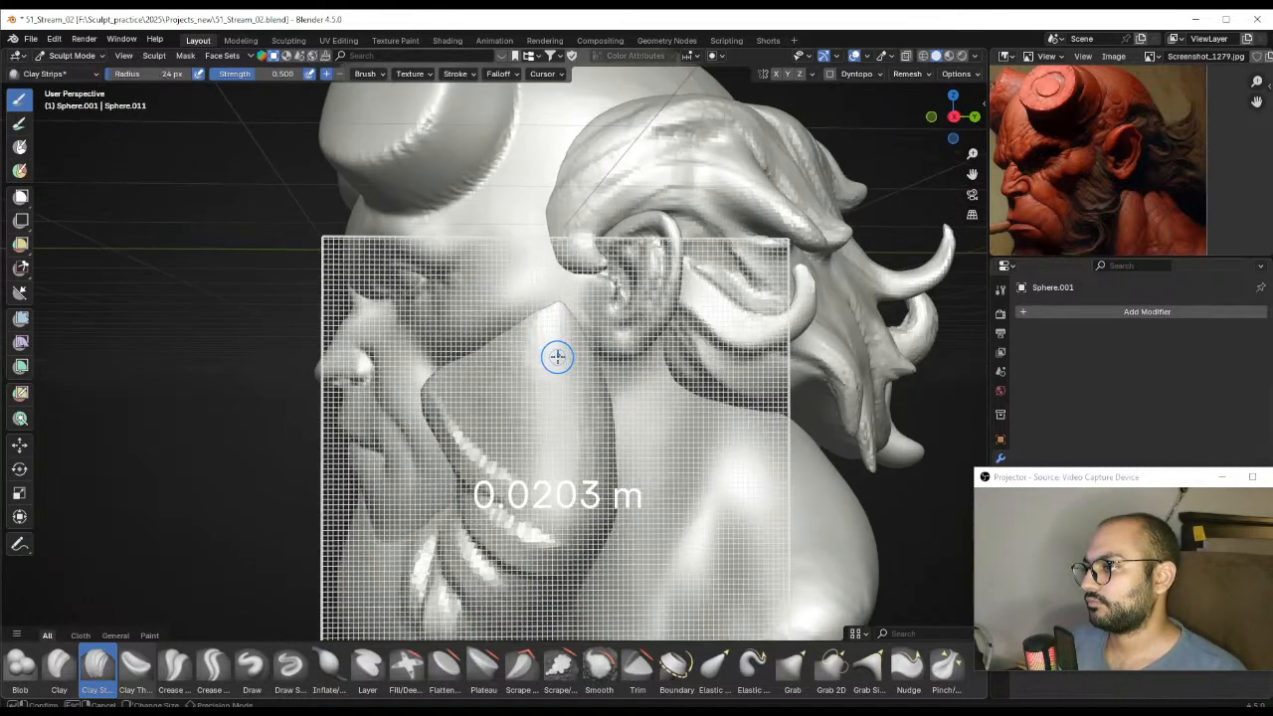
pyautogui.click(546, 326)
pyautogui.hotkey('ctrl', 'r')
pyautogui.moveTo(546, 326); pyautogui.dragTo(607, 370, button='middle')
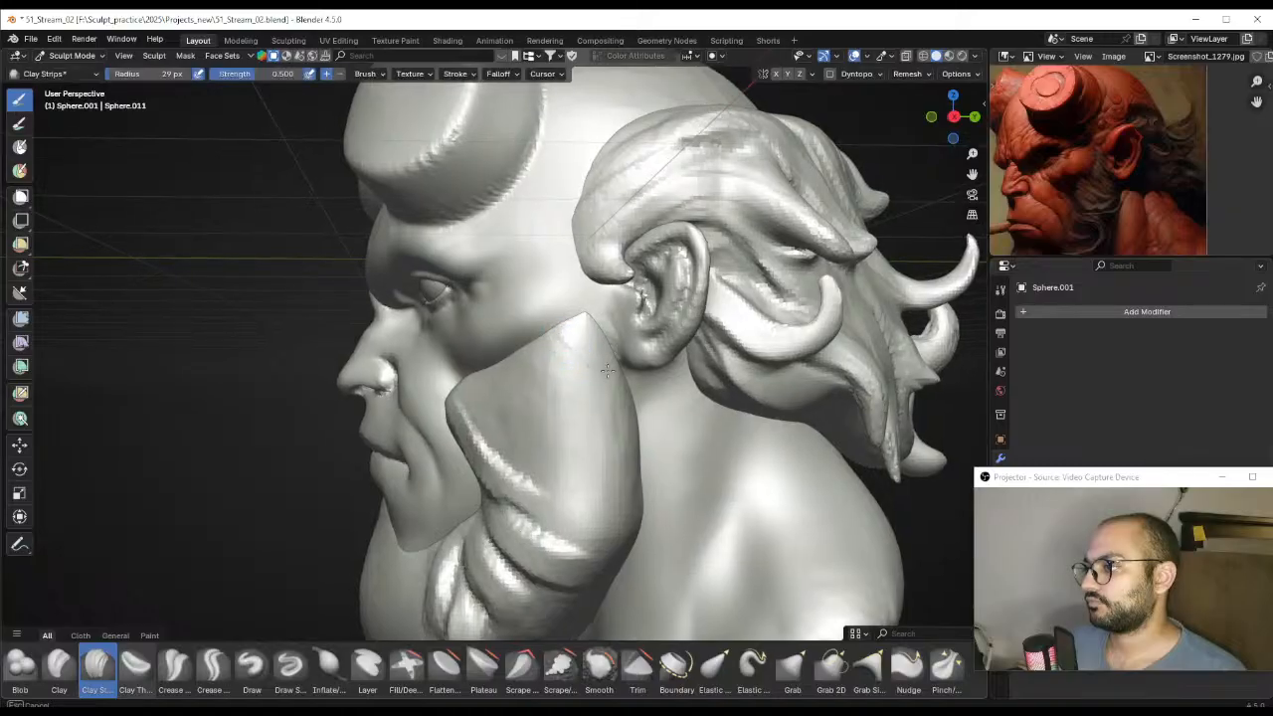
# Carve diagonal Clay Strips strands into the top of the left sideburn below the ear, using radii from 18 to 33 px
pyautogui.press('f')
pyautogui.click(595, 390)
pyautogui.moveTo(603, 370); pyautogui.dragTo(593, 383)
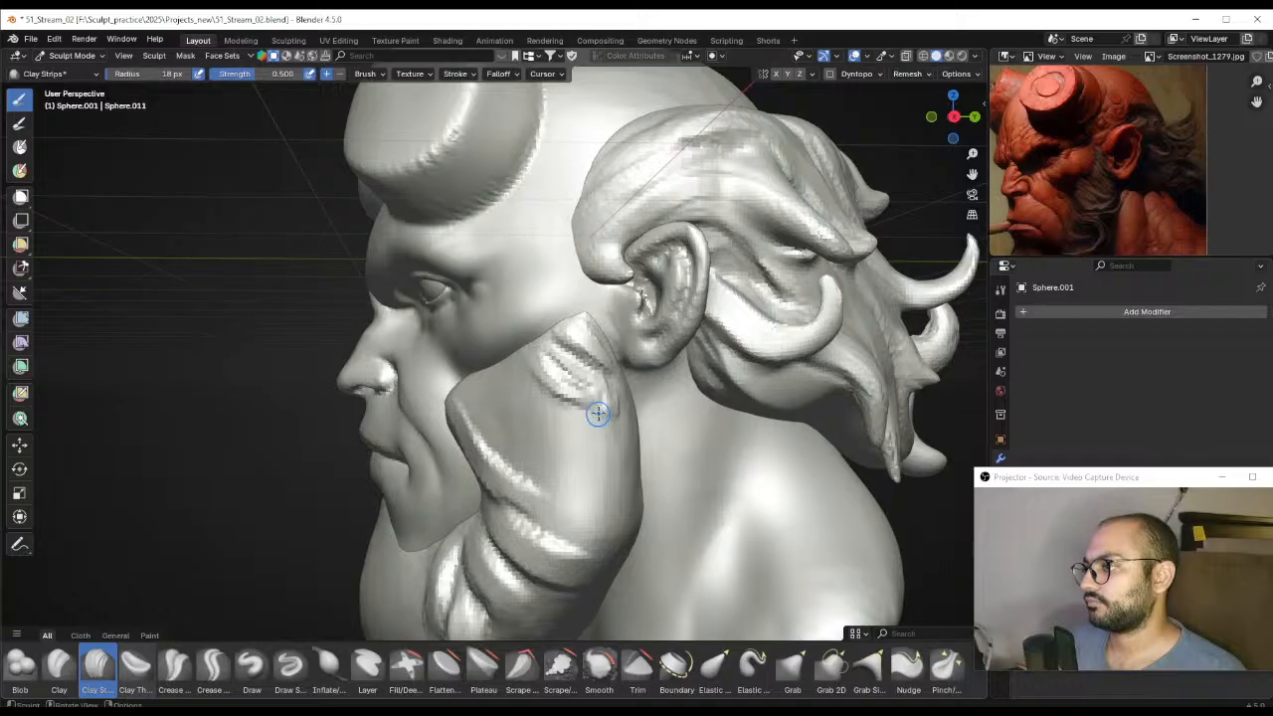
pyautogui.press('f')
pyautogui.moveTo(598, 413)
pyautogui.mouseDown(button='middle')
pyautogui.moveTo(616, 401)
pyautogui.moveTo(601, 384)
pyautogui.moveTo(616, 399)
pyautogui.moveTo(597, 406)
pyautogui.mouseUp(button='middle')
pyautogui.click(630, 401)
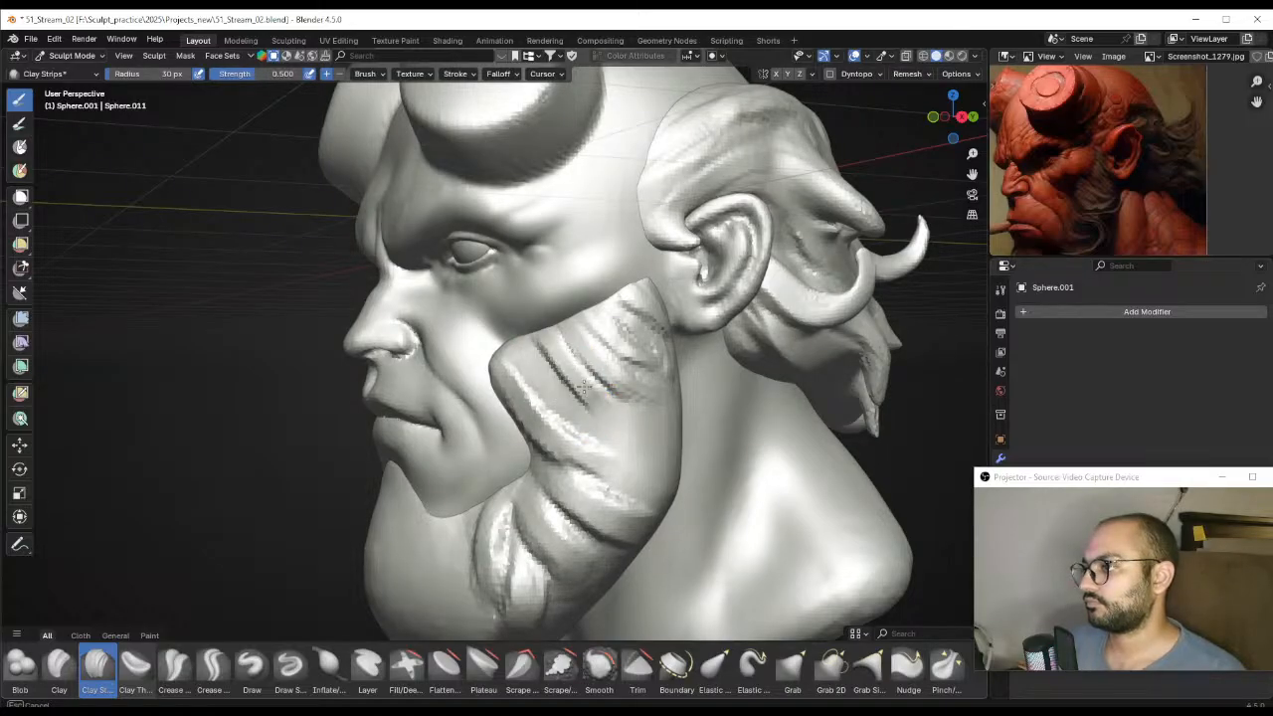
pyautogui.press('f')
pyautogui.click(607, 429)
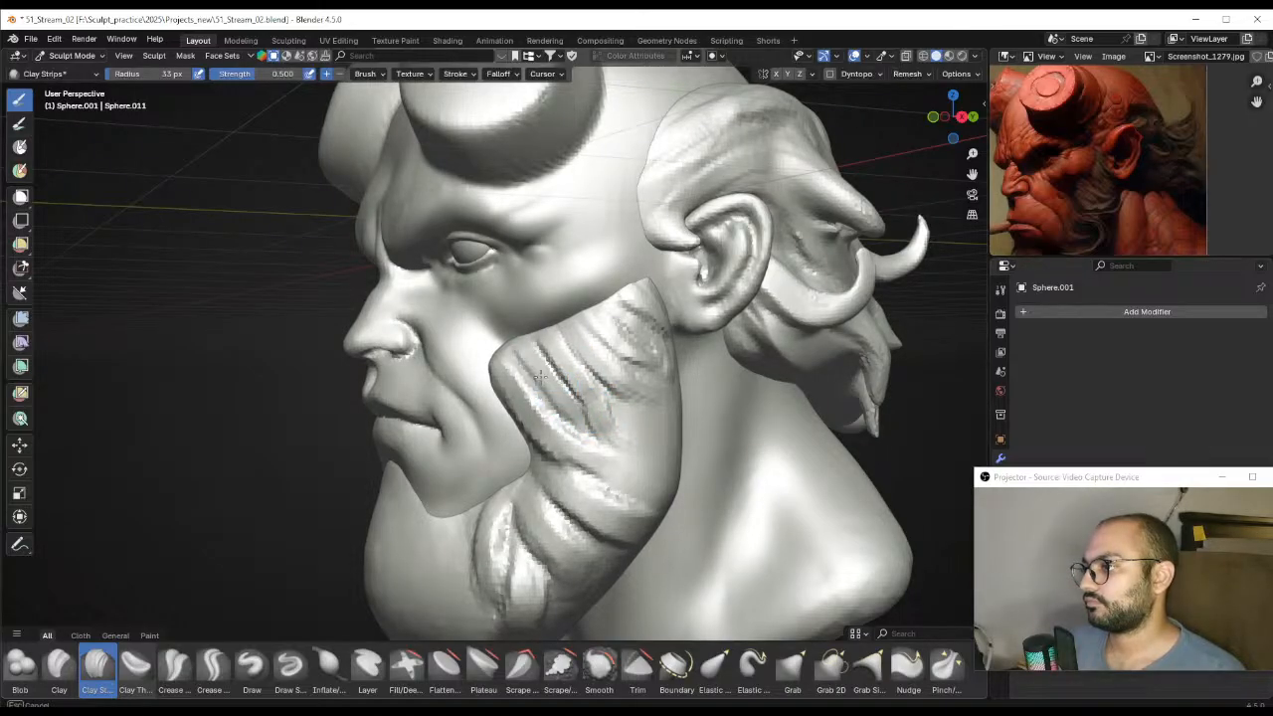
# Continue the strands across the middle and back of the left sideburn, alternating the Clay Strips radius between 20 and 40 px
pyautogui.moveTo(649, 425); pyautogui.dragTo(584, 423, button='middle')
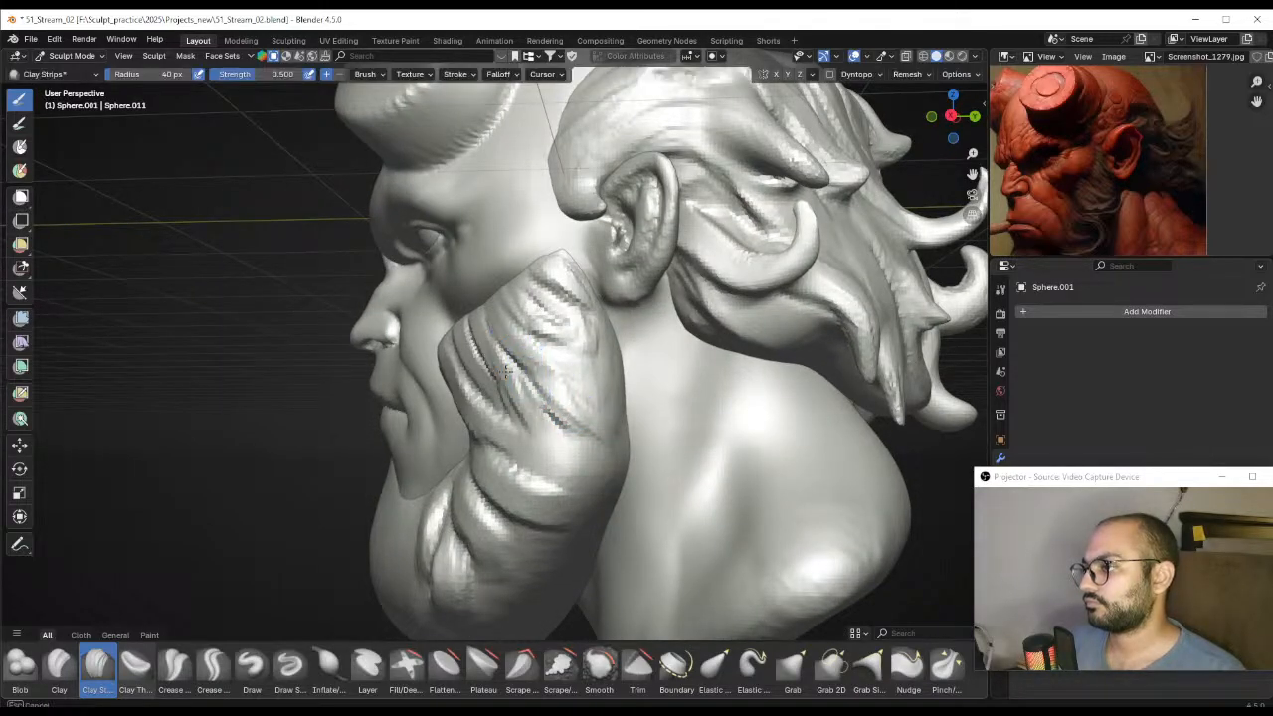
pyautogui.press('f')
pyautogui.click(515, 407)
pyautogui.press('f')
pyautogui.click(589, 410)
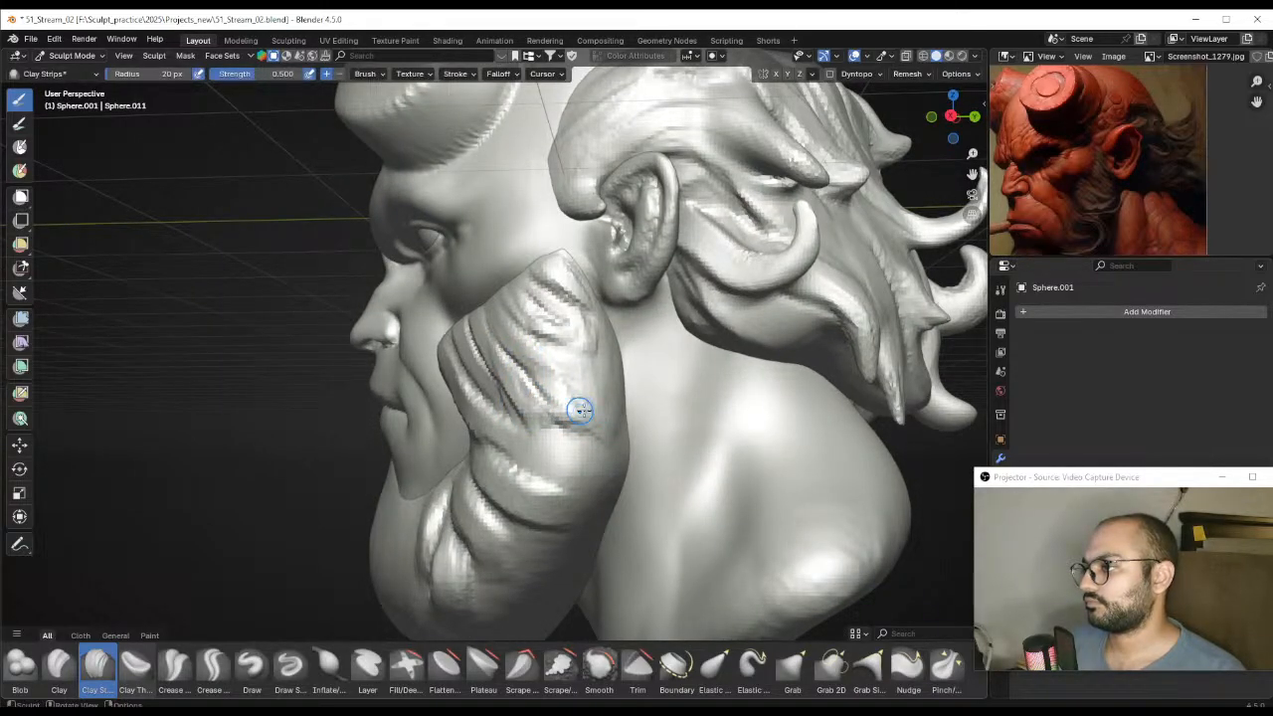
pyautogui.press('f')
pyautogui.click(513, 398)
pyautogui.press('f')
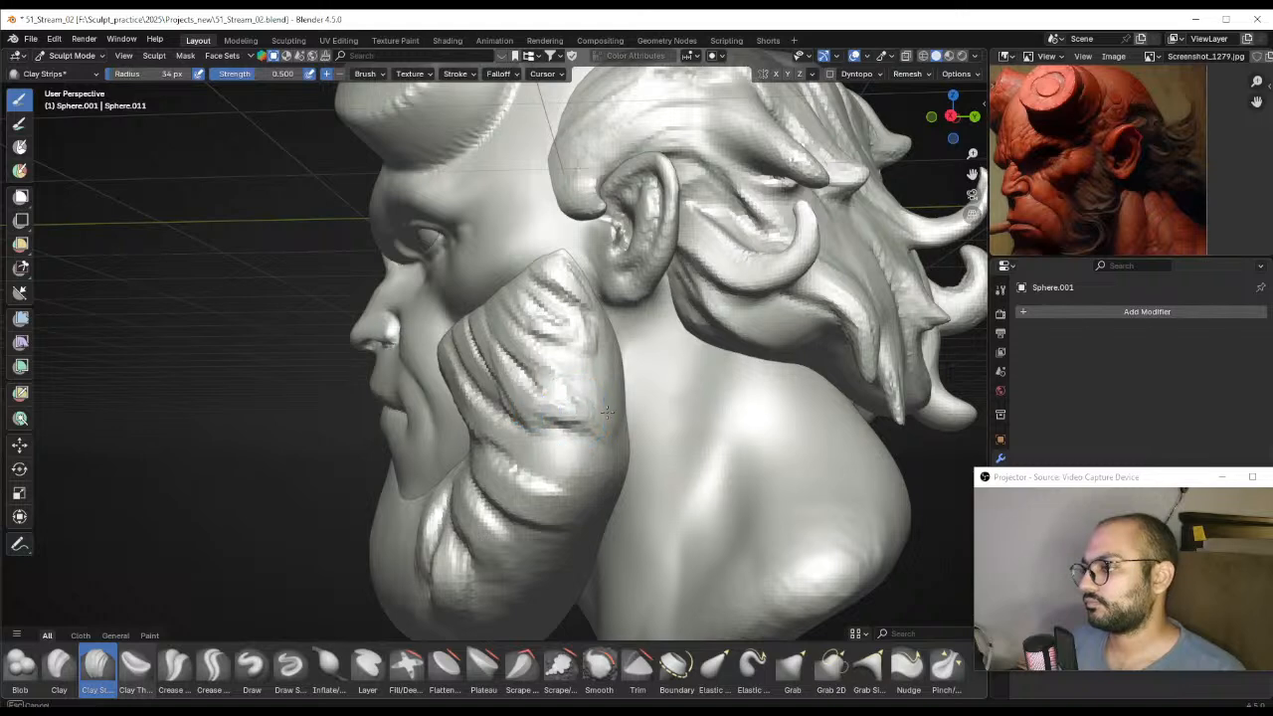
pyautogui.moveTo(536, 413)
pyautogui.mouseDown(button='middle')
pyautogui.moveTo(635, 420)
pyautogui.moveTo(582, 344)
pyautogui.moveTo(514, 395)
pyautogui.moveTo(467, 383)
pyautogui.moveTo(560, 407)
pyautogui.moveTo(526, 389)
pyautogui.moveTo(559, 415)
pyautogui.moveTo(560, 390)
pyautogui.moveTo(553, 406)
pyautogui.moveTo(586, 408)
pyautogui.moveTo(653, 351)
pyautogui.mouseUp(button='middle')
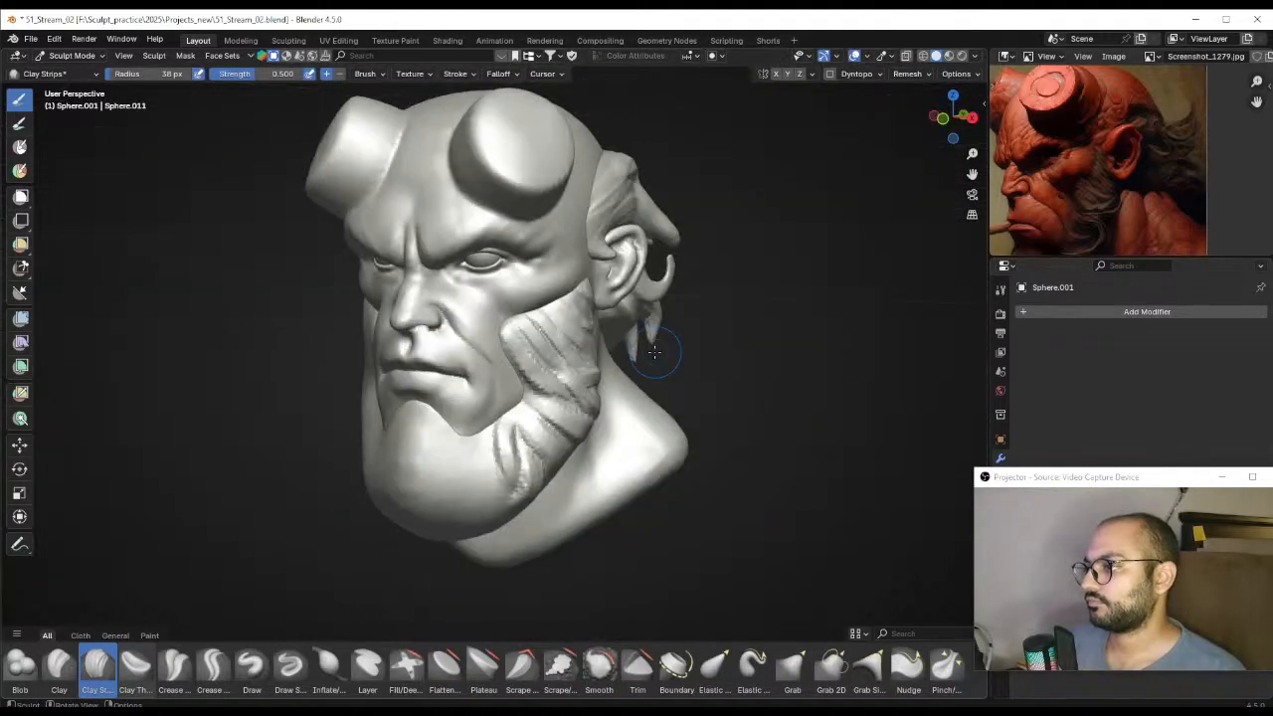
# Start diagonal Clay Strips strands at the front cheek corner of the beard's right side with a 42 px radius
pyautogui.moveTo(499, 320)
pyautogui.mouseDown(button='middle')
pyautogui.moveTo(511, 427)
pyautogui.moveTo(531, 307)
pyautogui.moveTo(529, 383)
pyautogui.moveTo(574, 406)
pyautogui.moveTo(526, 389)
pyautogui.moveTo(568, 389)
pyautogui.mouseUp(button='middle')
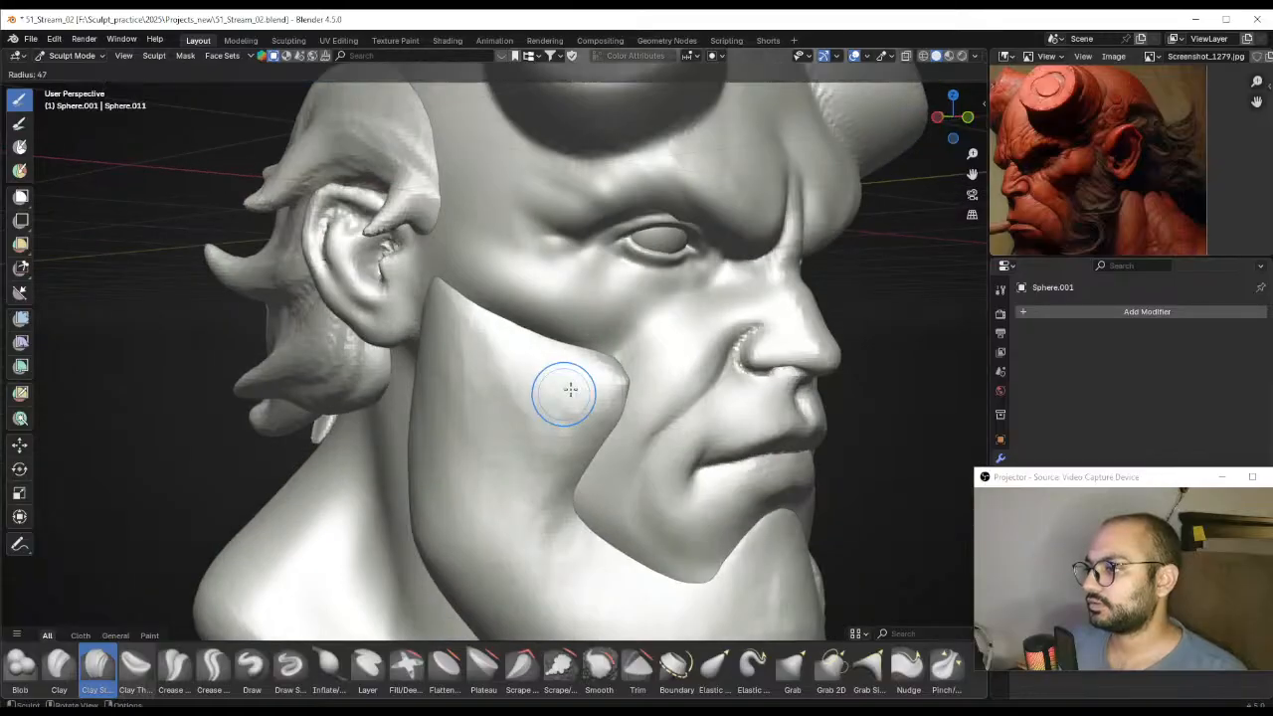
pyautogui.press('f')
pyautogui.click(592, 386)
pyautogui.moveTo(582, 409); pyautogui.dragTo(599, 382)
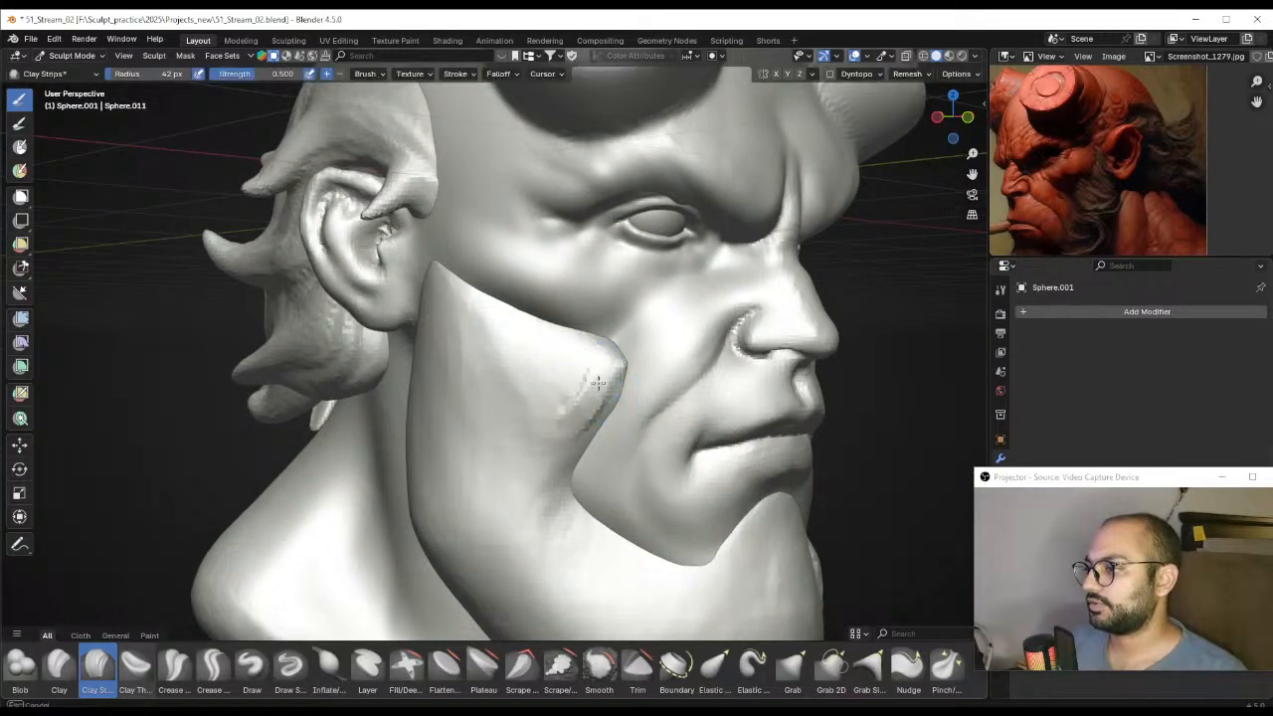
pyautogui.moveTo(546, 437); pyautogui.dragTo(531, 453)
pyautogui.press('f')
pyautogui.click(547, 432)
pyautogui.moveTo(580, 392)
pyautogui.mouseDown()
pyautogui.moveTo(529, 453)
pyautogui.moveTo(615, 347)
pyautogui.mouseUp()
# Refine the grooves at the right cheek corner with a smaller 28 px Clay Strips radius
pyautogui.press('f')
pyautogui.click(553, 418)
pyautogui.press('f')
pyautogui.click(543, 418)
pyautogui.moveTo(573, 418)
pyautogui.mouseDown(button='middle')
pyautogui.moveTo(543, 414)
pyautogui.moveTo(571, 398)
pyautogui.mouseUp(button='middle')
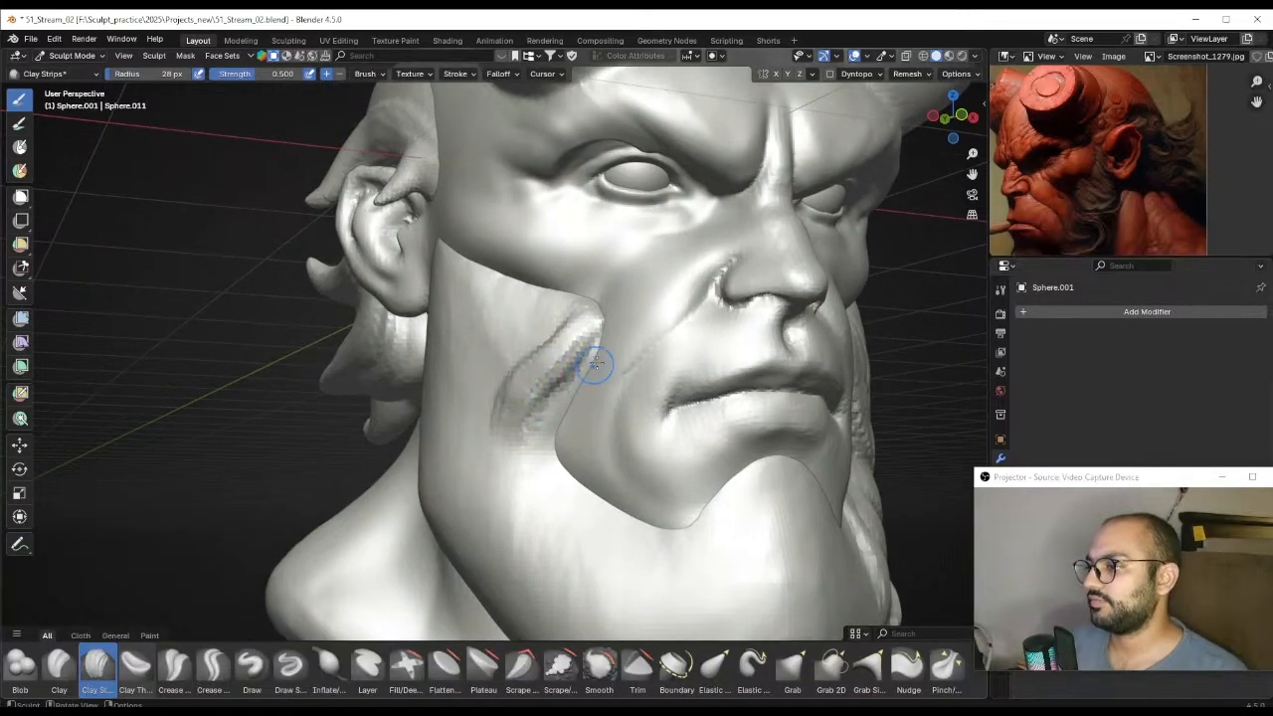
# Add strands below the right cheek corner, curving toward the jaw, with a 33 px Clay Strips radius
pyautogui.press('f')
pyautogui.moveTo(594, 364)
pyautogui.mouseDown()
pyautogui.moveTo(545, 428)
pyautogui.moveTo(576, 393)
pyautogui.mouseUp()
pyautogui.click(562, 418)
pyautogui.moveTo(576, 398)
pyautogui.mouseDown(button='middle')
pyautogui.moveTo(611, 378)
pyautogui.moveTo(608, 425)
pyautogui.moveTo(609, 398)
pyautogui.mouseUp(button='middle')
pyautogui.press('f')
pyautogui.click(597, 382)
pyautogui.press('f')
pyautogui.moveTo(608, 383); pyautogui.dragTo(533, 422)
pyautogui.click(578, 403)
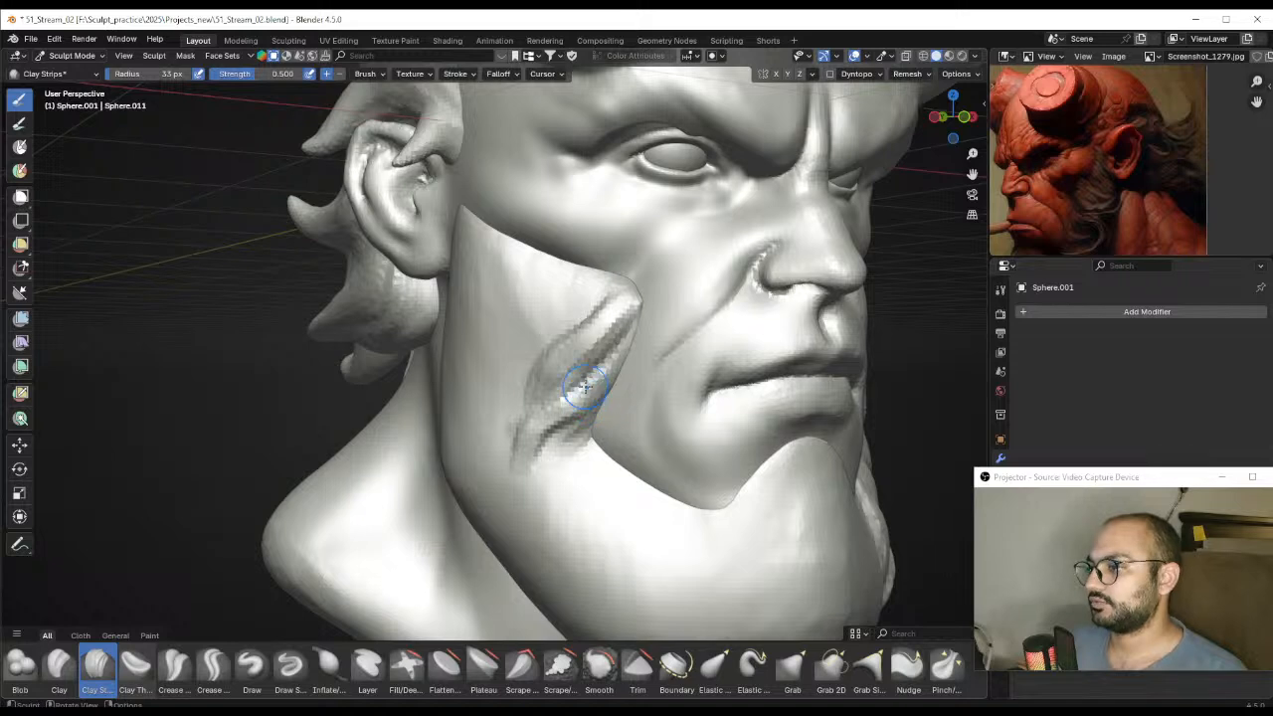
# Work Clay Strips strands above the existing grooves at the right cheek corner with a 25 px radius
pyautogui.moveTo(585, 386)
pyautogui.mouseDown(button='middle')
pyautogui.moveTo(710, 228)
pyautogui.moveTo(603, 307)
pyautogui.moveTo(612, 348)
pyautogui.mouseUp(button='middle')
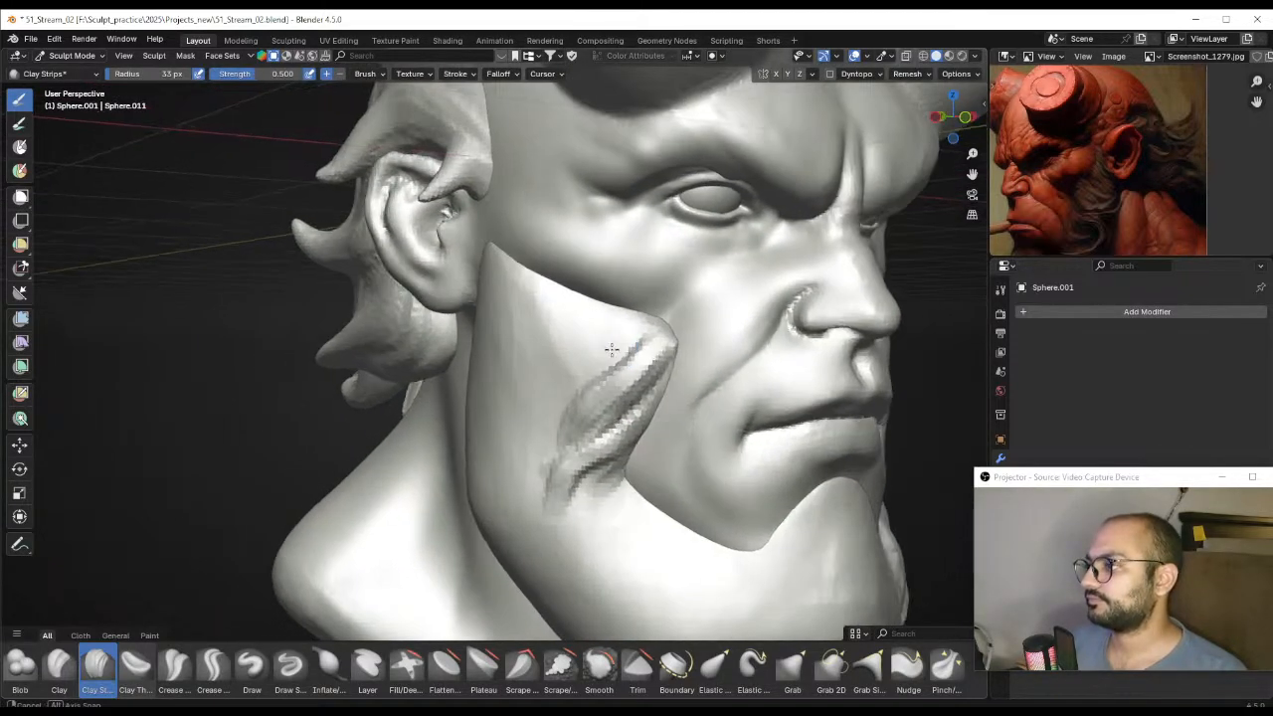
pyautogui.press('f')
pyautogui.click(585, 364)
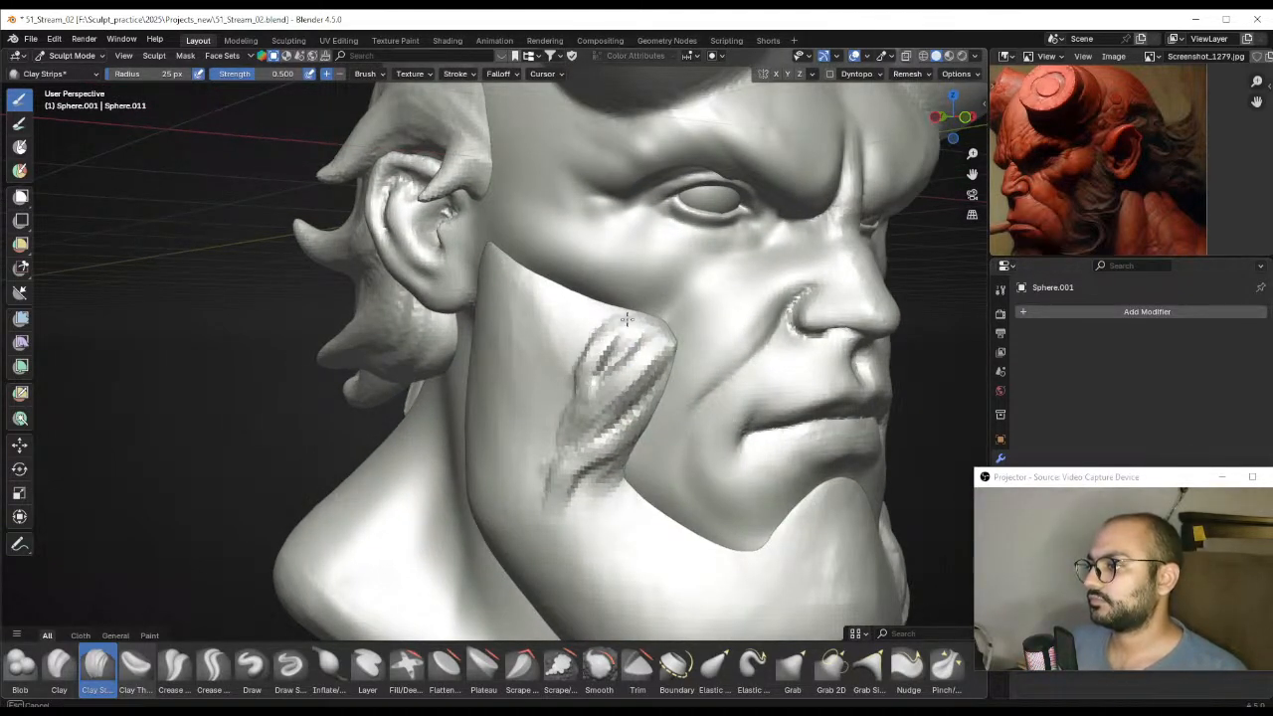
pyautogui.moveTo(611, 341); pyautogui.dragTo(625, 339, button='middle')
pyautogui.press('f')
pyautogui.click(612, 336)
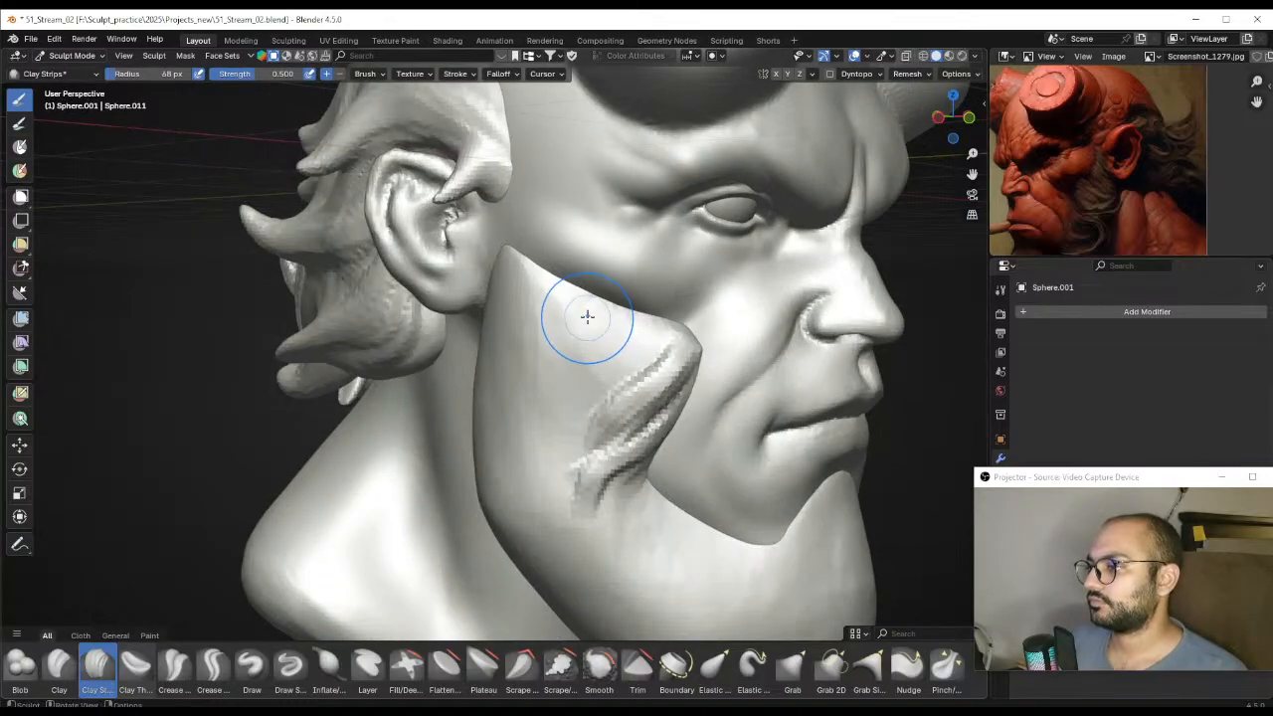
# Carve strands along the upper edge and middle of the right sideburn with Clay Strips, reducing the radius to 20 px
pyautogui.moveTo(598, 301); pyautogui.dragTo(611, 296)
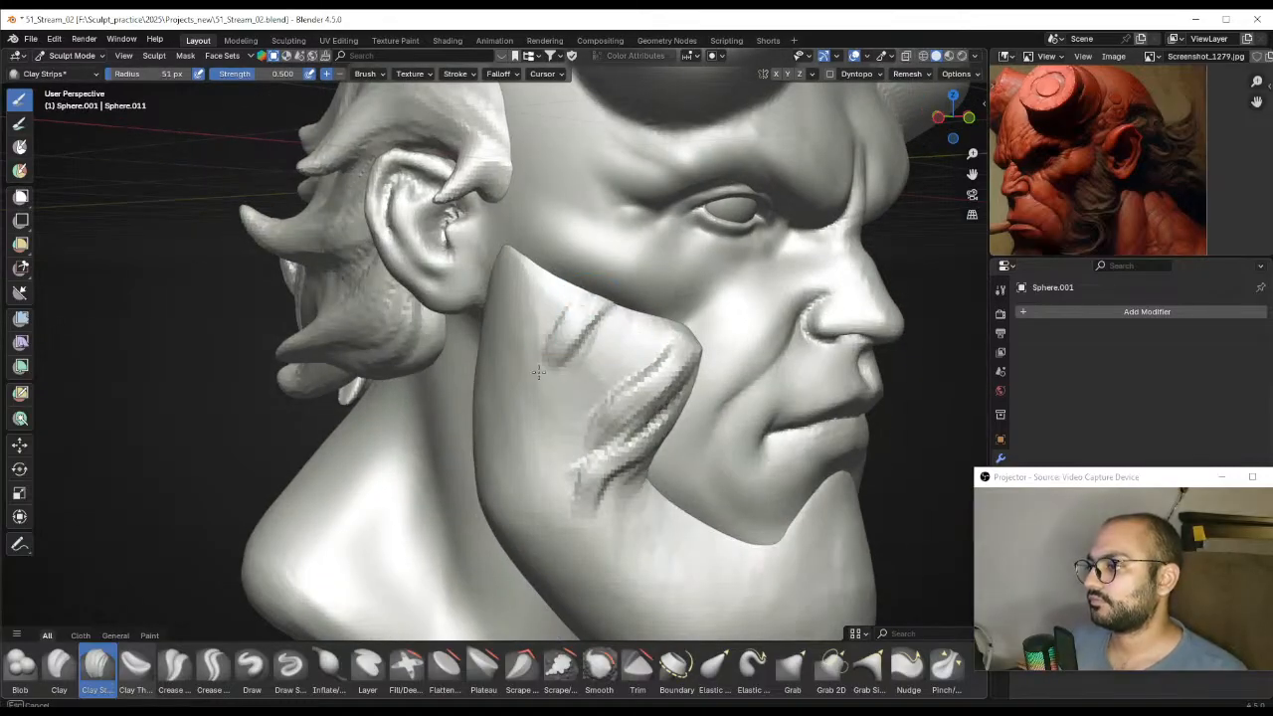
pyautogui.press('f')
pyautogui.click(618, 366)
pyautogui.moveTo(601, 354)
pyautogui.mouseDown(button='middle')
pyautogui.moveTo(647, 361)
pyautogui.moveTo(619, 353)
pyautogui.mouseUp(button='middle')
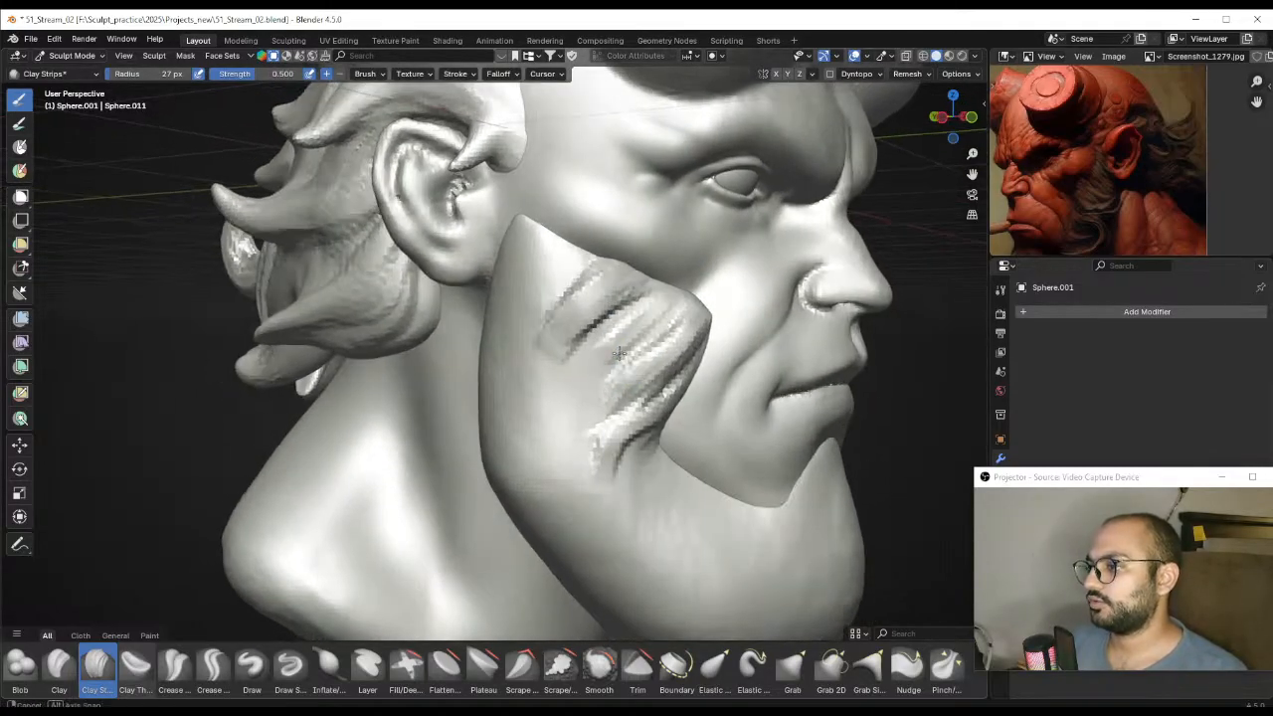
pyautogui.press('f')
pyautogui.click(562, 371)
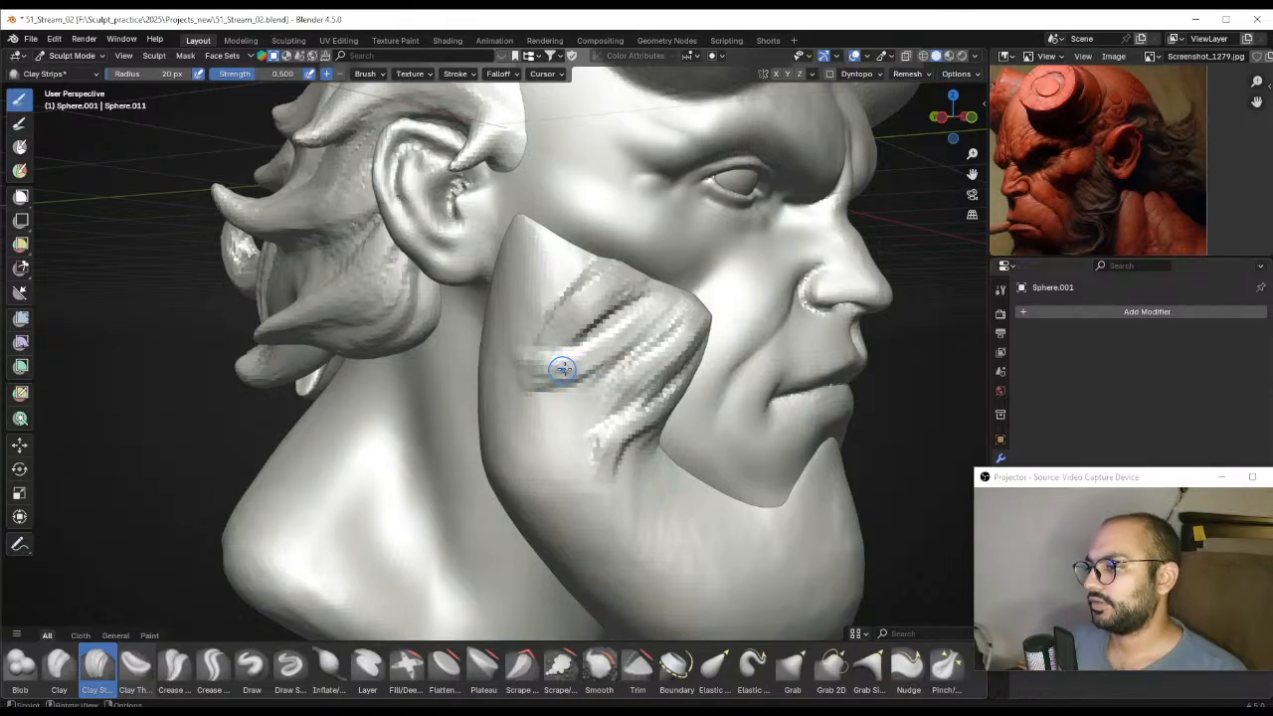
# Bring the beard into view in the reference image and sculpt the first strands down the chin's front below the lower lip
pyautogui.moveTo(583, 356)
pyautogui.mouseDown(button='middle')
pyautogui.moveTo(582, 327)
pyautogui.moveTo(538, 306)
pyautogui.moveTo(602, 364)
pyautogui.moveTo(568, 414)
pyautogui.moveTo(440, 383)
pyautogui.moveTo(511, 341)
pyautogui.moveTo(577, 372)
pyautogui.moveTo(573, 334)
pyautogui.mouseUp(button='middle')
pyautogui.scroll(-1, 1064, 186)
pyautogui.scroll(-3, 568, 414)
pyautogui.scroll(1, 441, 384)
pyautogui.moveTo(1099, 213); pyautogui.dragTo(1109, 182, button='middle')
pyautogui.scroll(-1, 1106, 189)
pyautogui.moveTo(542, 288); pyautogui.dragTo(589, 297, button='middle')
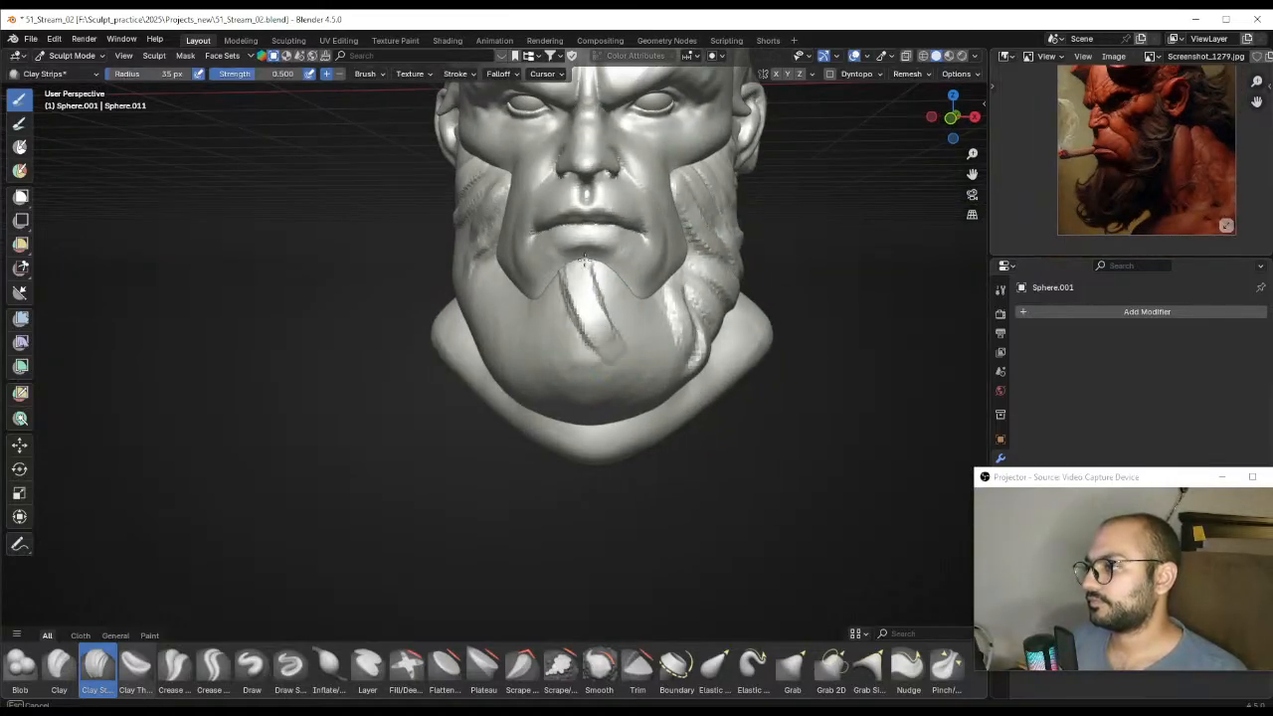
pyautogui.moveTo(585, 316); pyautogui.dragTo(600, 319, button='middle')
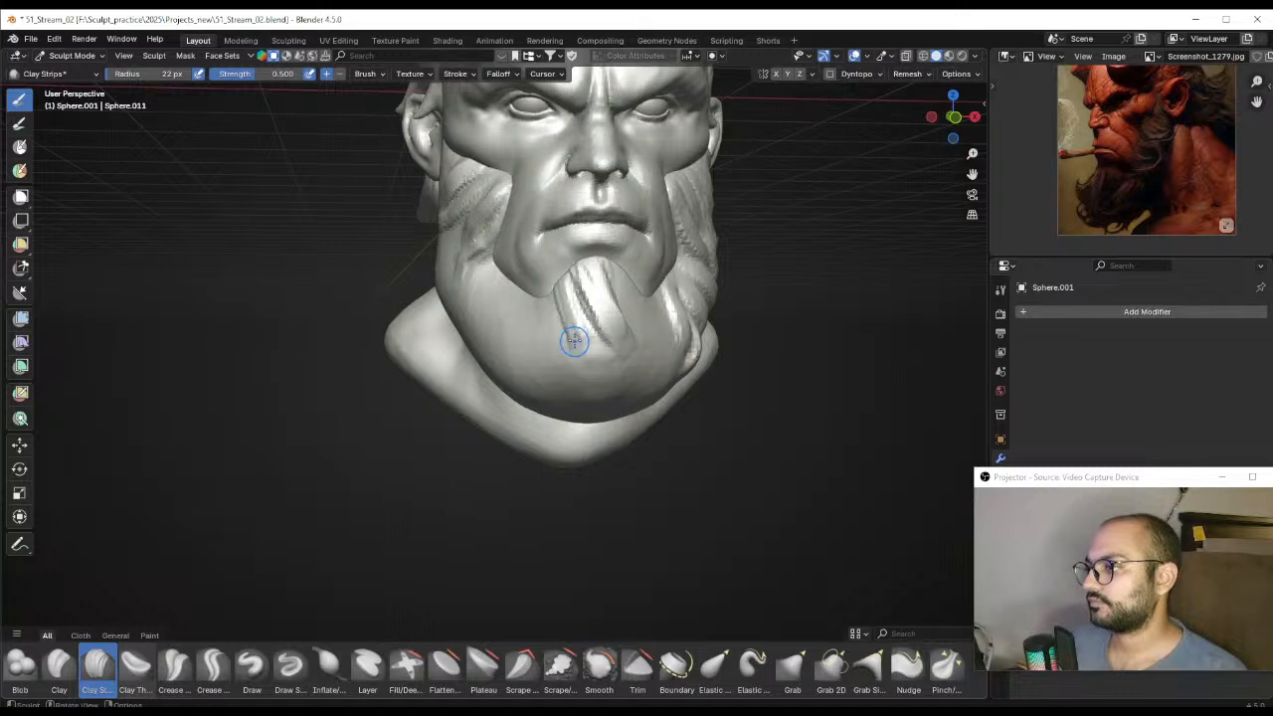
pyautogui.moveTo(572, 350); pyautogui.dragTo(575, 345, button='middle')
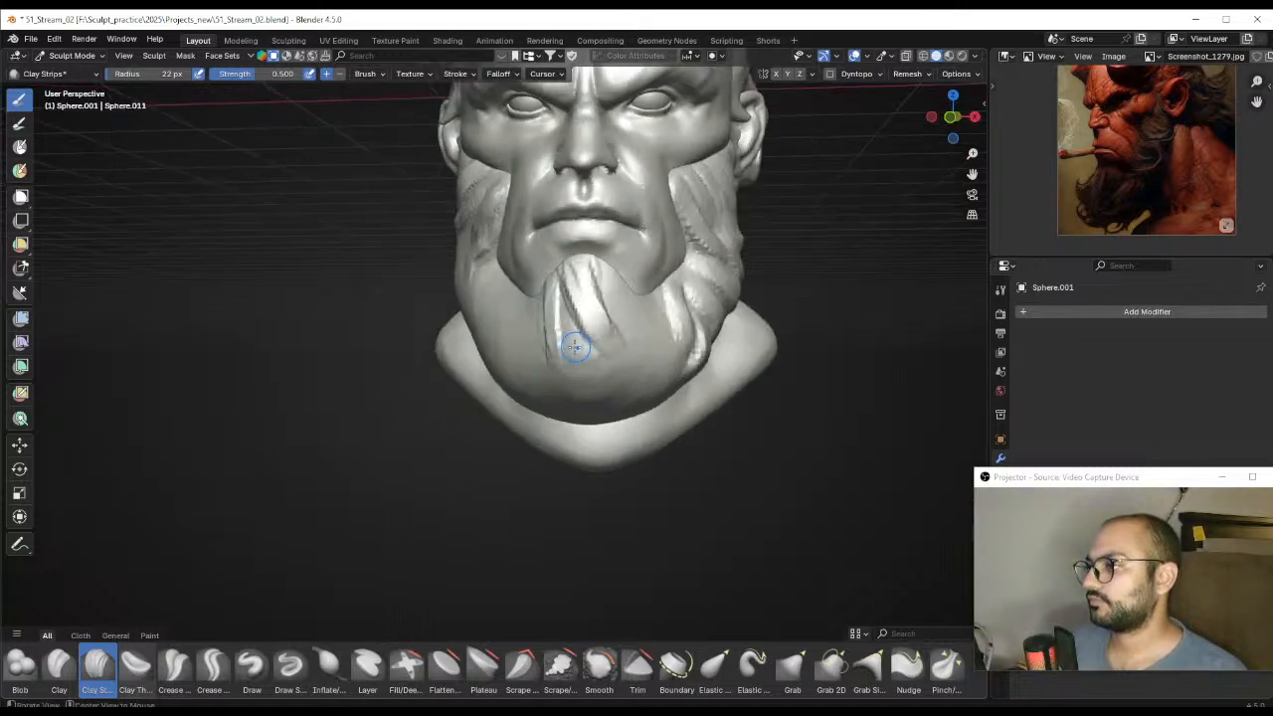
pyautogui.moveTo(586, 378); pyautogui.dragTo(579, 378)
# Add downward strands between the chin and the left mouth corner with Clay Strips, switching from a 50 to a 24 px radius
pyautogui.press('f')
pyautogui.click(614, 374)
pyautogui.moveTo(636, 350)
pyautogui.mouseDown(button='middle')
pyautogui.moveTo(616, 347)
pyautogui.moveTo(632, 341)
pyautogui.mouseUp(button='middle')
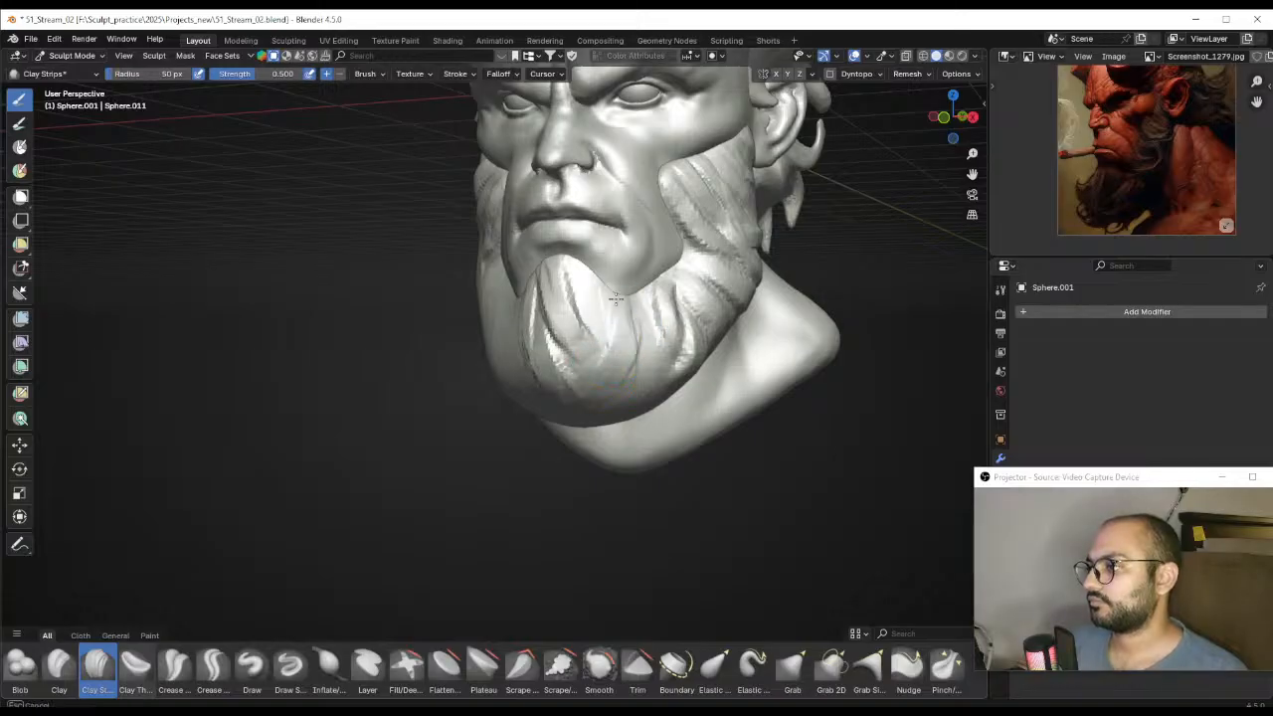
pyautogui.moveTo(597, 320); pyautogui.dragTo(599, 332)
pyautogui.press('f')
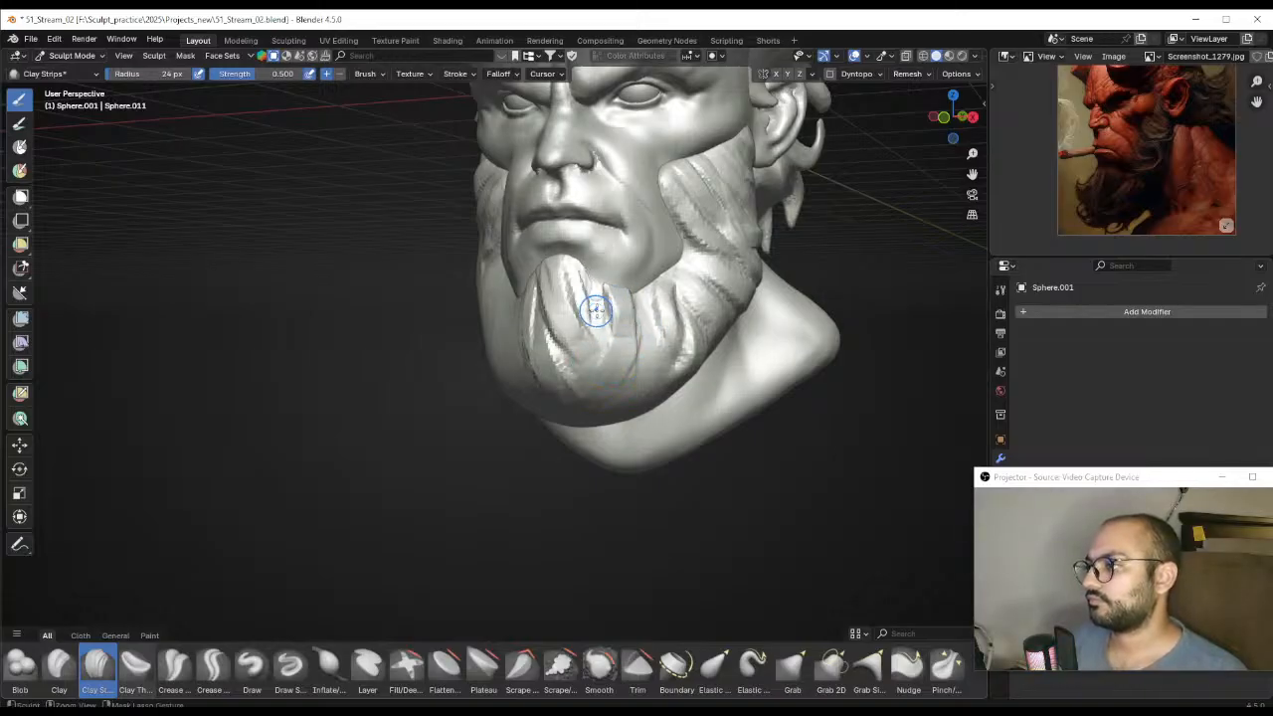
pyautogui.click(625, 309)
pyautogui.moveTo(591, 274)
pyautogui.mouseDown()
pyautogui.moveTo(601, 328)
pyautogui.moveTo(593, 291)
pyautogui.moveTo(598, 313)
pyautogui.mouseUp()
# Deepen the strands along the beard's upper edge left of the chin with Clay Strips at a 19 px radius
pyautogui.moveTo(628, 297)
pyautogui.mouseDown(button='middle')
pyautogui.moveTo(600, 295)
pyautogui.moveTo(614, 286)
pyautogui.mouseUp(button='middle')
pyautogui.press('f')
pyautogui.click(621, 288)
pyautogui.moveTo(599, 294); pyautogui.dragTo(603, 323)
pyautogui.press('f')
pyautogui.click(596, 292)
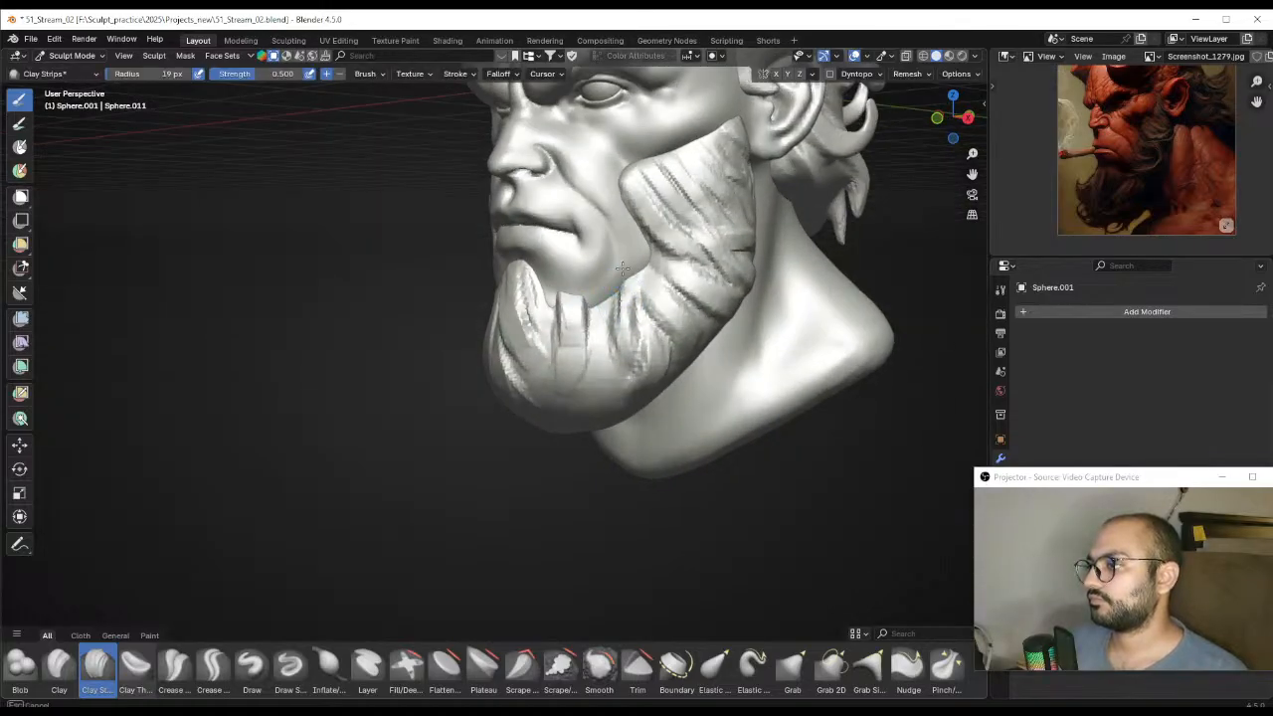
pyautogui.keyDown('ctrl'); pyautogui.moveTo(621, 278); pyautogui.dragTo(632, 314); pyautogui.keyUp('ctrl')
pyautogui.keyDown('shift'); pyautogui.moveTo(651, 233); pyautogui.dragTo(674, 314, button='middle'); pyautogui.keyUp('shift')
# Refine the beard strands where the left cheek meets the jaw, adjusting the Clay Strips radius between strokes
pyautogui.press('f')
pyautogui.click(652, 301)
pyautogui.keyDown('alt'); pyautogui.moveTo(673, 314); pyautogui.dragTo(650, 302); pyautogui.keyUp('alt')
pyautogui.keyDown('shift'); pyautogui.moveTo(648, 249); pyautogui.dragTo(645, 307, button='middle'); pyautogui.keyUp('shift')
pyautogui.press('f')
pyautogui.click(651, 304)
pyautogui.keyDown('ctrl'); pyautogui.moveTo(658, 301); pyautogui.dragTo(641, 307); pyautogui.keyUp('ctrl')
pyautogui.moveTo(641, 306); pyautogui.dragTo(685, 340, button='middle')
# Switch to the Grab brush and pull the beard's front left cheek corner forward into a pointed tuft
pyautogui.press('g')
pyautogui.press('f')
pyautogui.click(699, 341)
pyautogui.scroll(2, 694, 328)
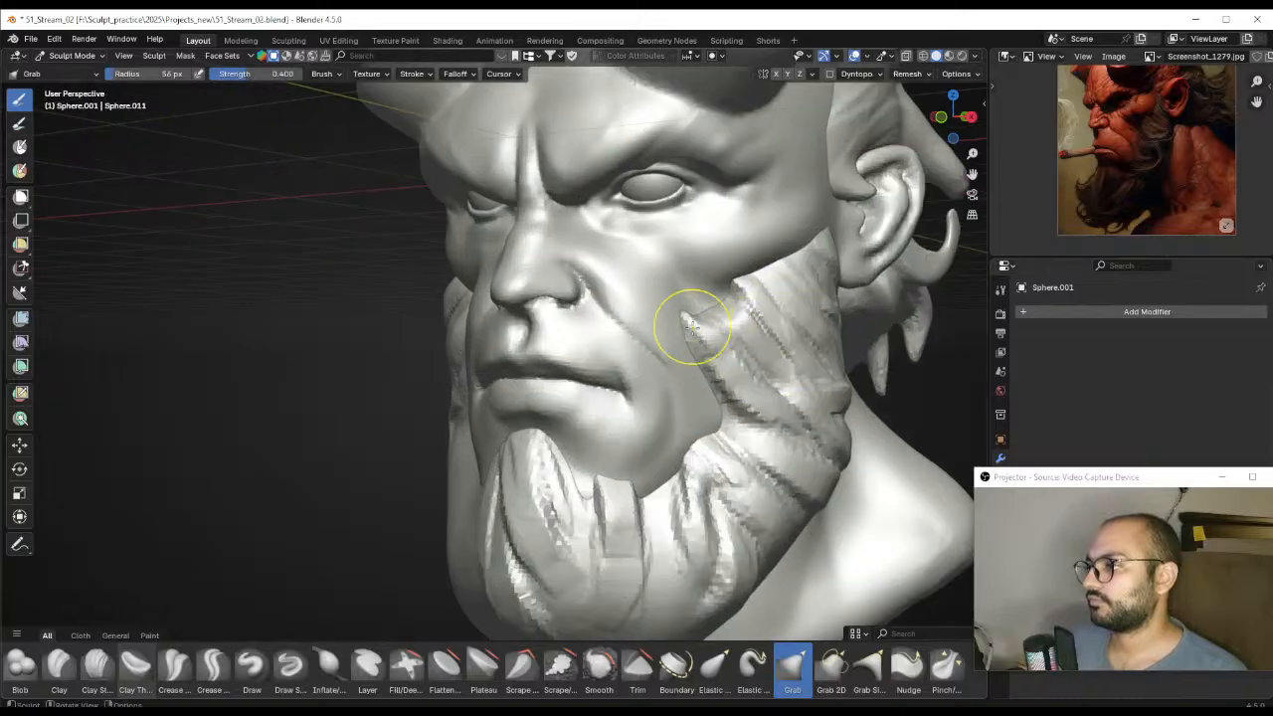
pyautogui.press('f')
pyautogui.click(715, 336)
pyautogui.moveTo(713, 338); pyautogui.dragTo(698, 317)
# Shape a second pointed tuft on the beard's upper left cheek edge with Grab at a radius of about 73 px
pyautogui.moveTo(693, 303)
pyautogui.mouseDown(button='middle')
pyautogui.moveTo(734, 315)
pyautogui.moveTo(745, 303)
pyautogui.moveTo(709, 259)
pyautogui.moveTo(722, 283)
pyautogui.mouseUp(button='middle')
pyautogui.press('f')
pyautogui.click(776, 316)
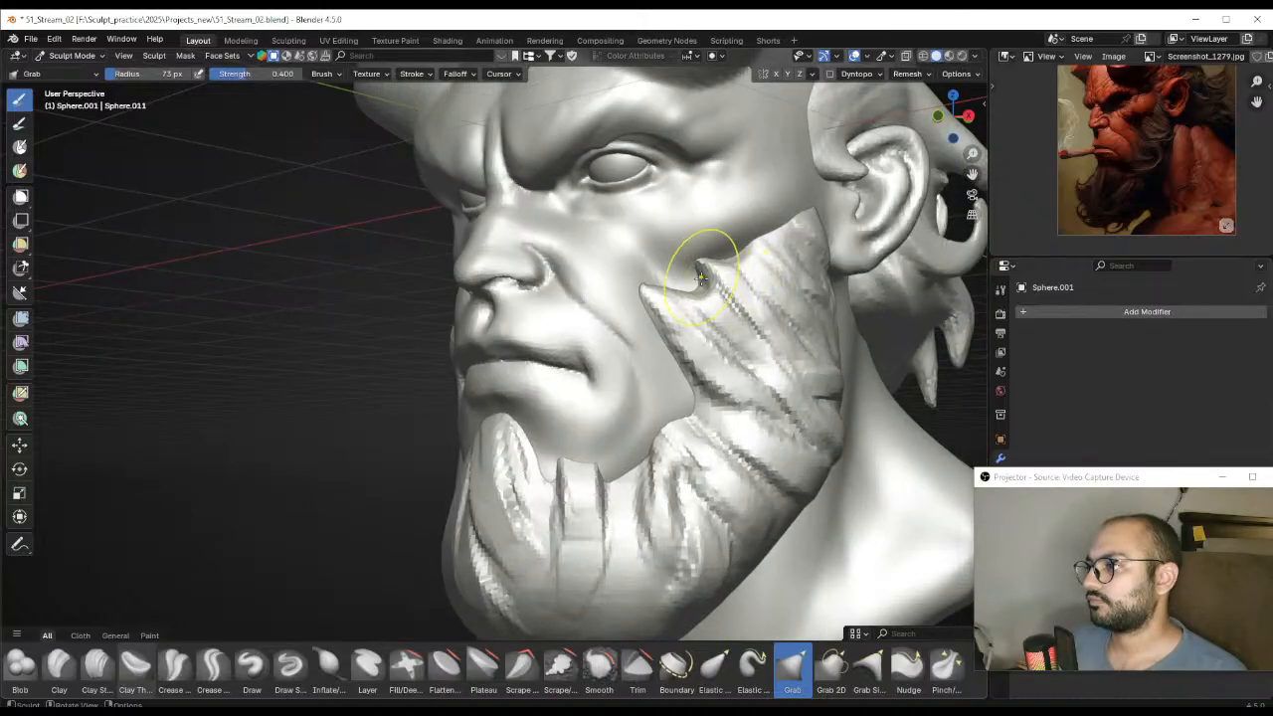
pyautogui.press('f')
pyautogui.click(765, 274)
pyautogui.moveTo(706, 284)
pyautogui.keyDown('alt'); pyautogui.mouseDown()
pyautogui.moveTo(776, 289)
pyautogui.moveTo(786, 269)
pyautogui.moveTo(720, 332)
pyautogui.mouseUp(); pyautogui.keyUp('alt')
pyautogui.press('f')
pyautogui.click(787, 299)
pyautogui.moveTo(733, 293); pyautogui.dragTo(526, 289, button='middle')
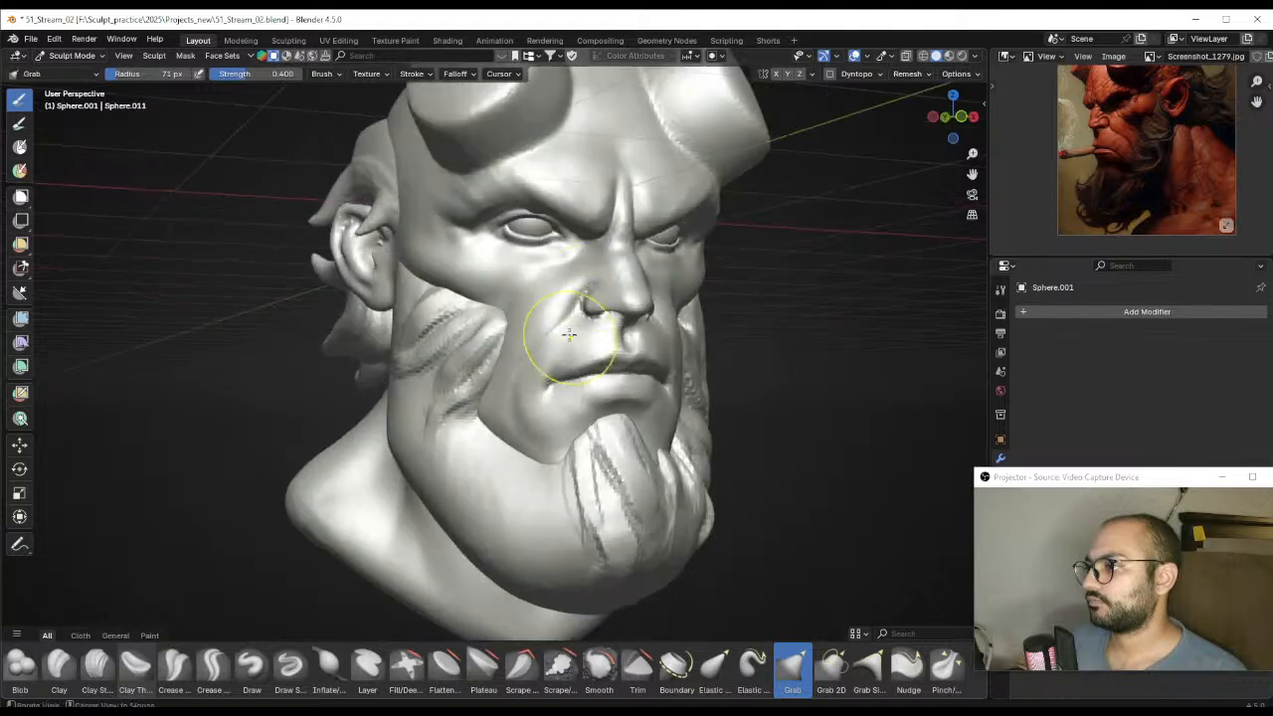
# Switch back to Clay Strips and sculpt strands on the right side of the beard below the mouth corner
pyautogui.click(98, 661)
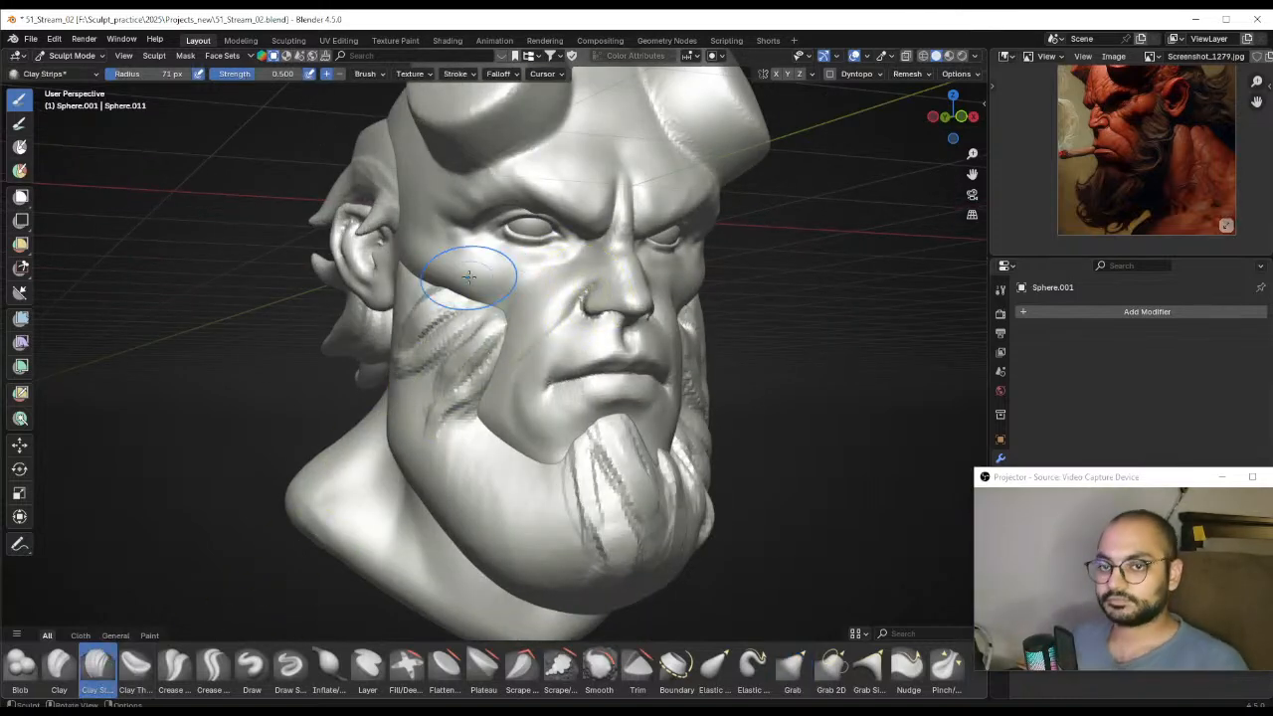
pyautogui.moveTo(540, 503)
pyautogui.mouseDown(button='middle')
pyautogui.moveTo(596, 319)
pyautogui.moveTo(536, 446)
pyautogui.moveTo(555, 399)
pyautogui.moveTo(545, 363)
pyautogui.mouseUp(button='middle')
pyautogui.press('f')
pyautogui.click(504, 408)
pyautogui.moveTo(503, 409)
pyautogui.mouseDown(button='middle')
pyautogui.moveTo(582, 389)
pyautogui.moveTo(563, 430)
pyautogui.mouseUp(button='middle')
pyautogui.press('f')
pyautogui.click(600, 388)
pyautogui.moveTo(591, 421); pyautogui.dragTo(525, 475)
# Fill the area between the right jaw and chin with downward Clay Strips strands, using radii from 55 to 34 px
pyautogui.moveTo(599, 435); pyautogui.dragTo(579, 431, button='middle')
pyautogui.press('f')
pyautogui.click(589, 425)
pyautogui.moveTo(605, 393); pyautogui.dragTo(614, 458)
pyautogui.moveTo(632, 472); pyautogui.dragTo(591, 436, button='middle')
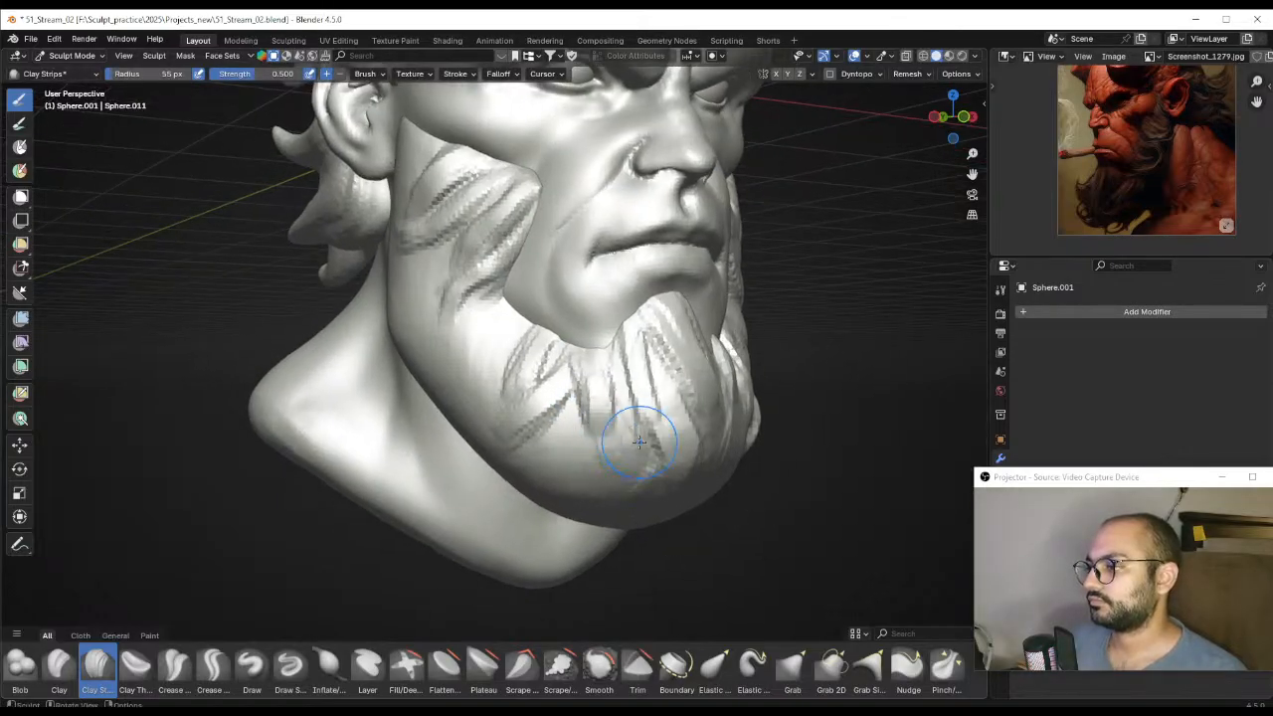
pyautogui.moveTo(595, 390); pyautogui.dragTo(597, 479)
pyautogui.moveTo(564, 430); pyautogui.dragTo(619, 422, button='middle')
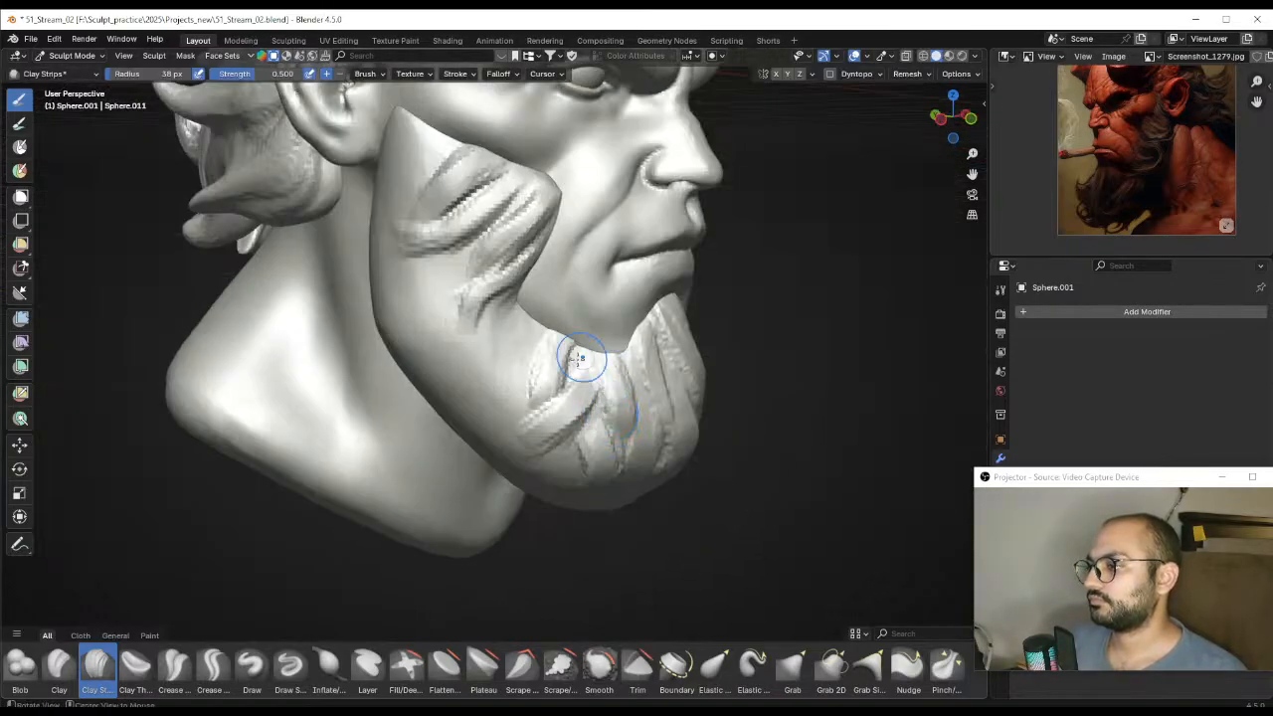
pyautogui.moveTo(582, 358); pyautogui.dragTo(523, 398, button='middle')
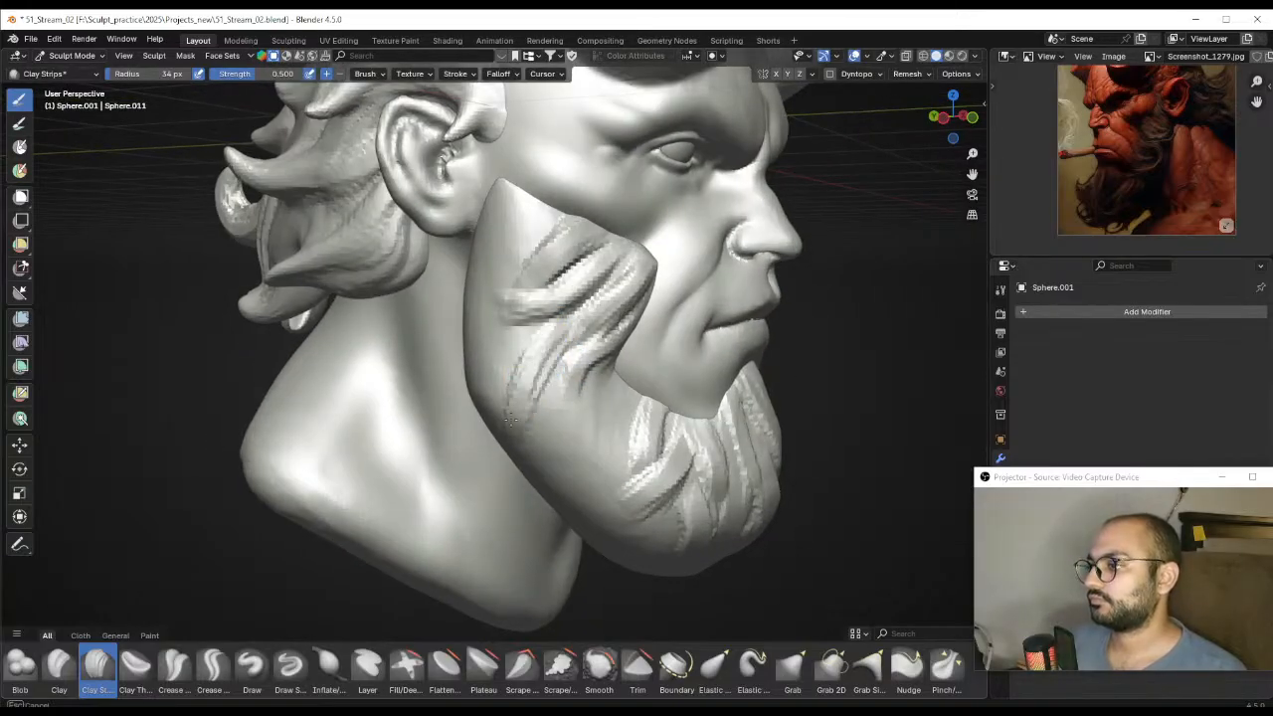
# Sculpt Clay Strips strands down the beard's right cheek and back edge below the ear, using radii of about 31 to 35 px
pyautogui.moveTo(509, 419); pyautogui.dragTo(514, 429)
pyautogui.moveTo(521, 249)
pyautogui.mouseDown(button='middle')
pyautogui.moveTo(549, 240)
pyautogui.moveTo(559, 322)
pyautogui.mouseUp(button='middle')
pyautogui.press('f')
pyautogui.click(567, 317)
pyautogui.moveTo(559, 313)
pyautogui.mouseDown()
pyautogui.moveTo(517, 357)
pyautogui.moveTo(539, 321)
pyautogui.moveTo(512, 345)
pyautogui.mouseUp()
pyautogui.press('f')
pyautogui.click(548, 311)
pyautogui.moveTo(519, 292)
pyautogui.mouseDown()
pyautogui.moveTo(477, 383)
pyautogui.moveTo(501, 356)
pyautogui.mouseUp()
pyautogui.moveTo(523, 373); pyautogui.dragTo(538, 356, button='middle')
pyautogui.press('f')
pyautogui.click(497, 403)
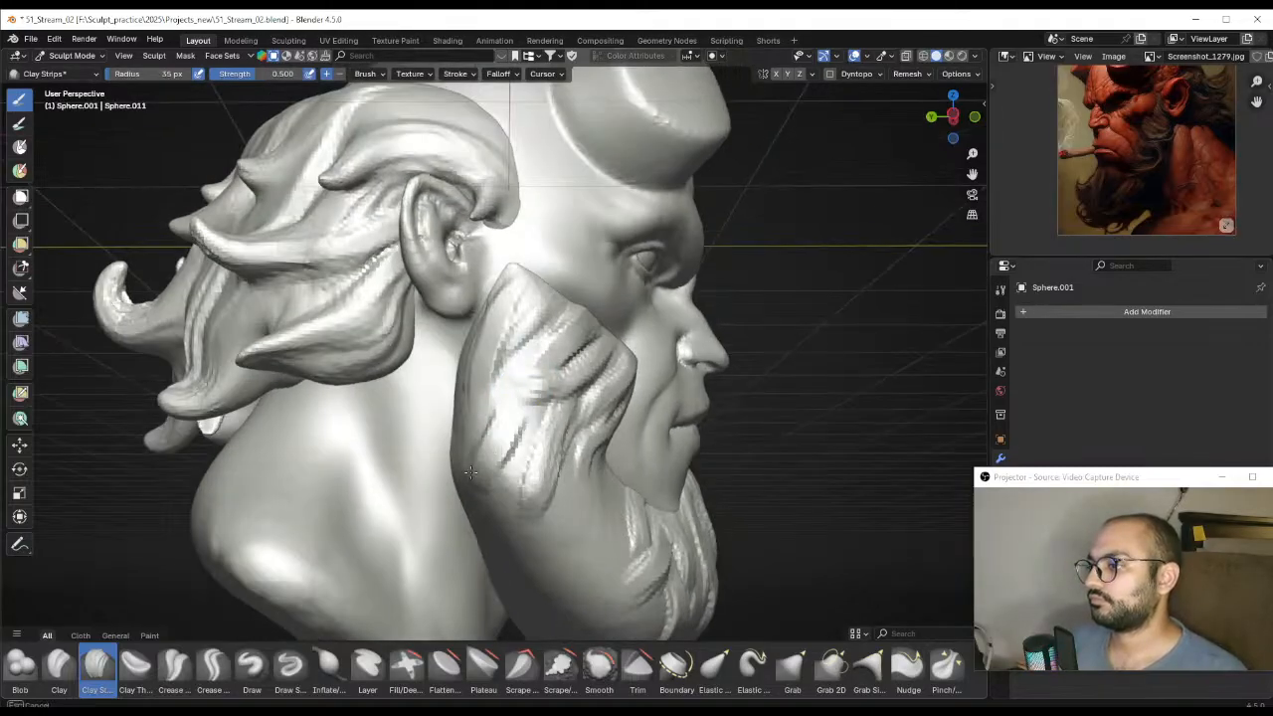
pyautogui.moveTo(493, 468); pyautogui.dragTo(542, 465, button='middle')
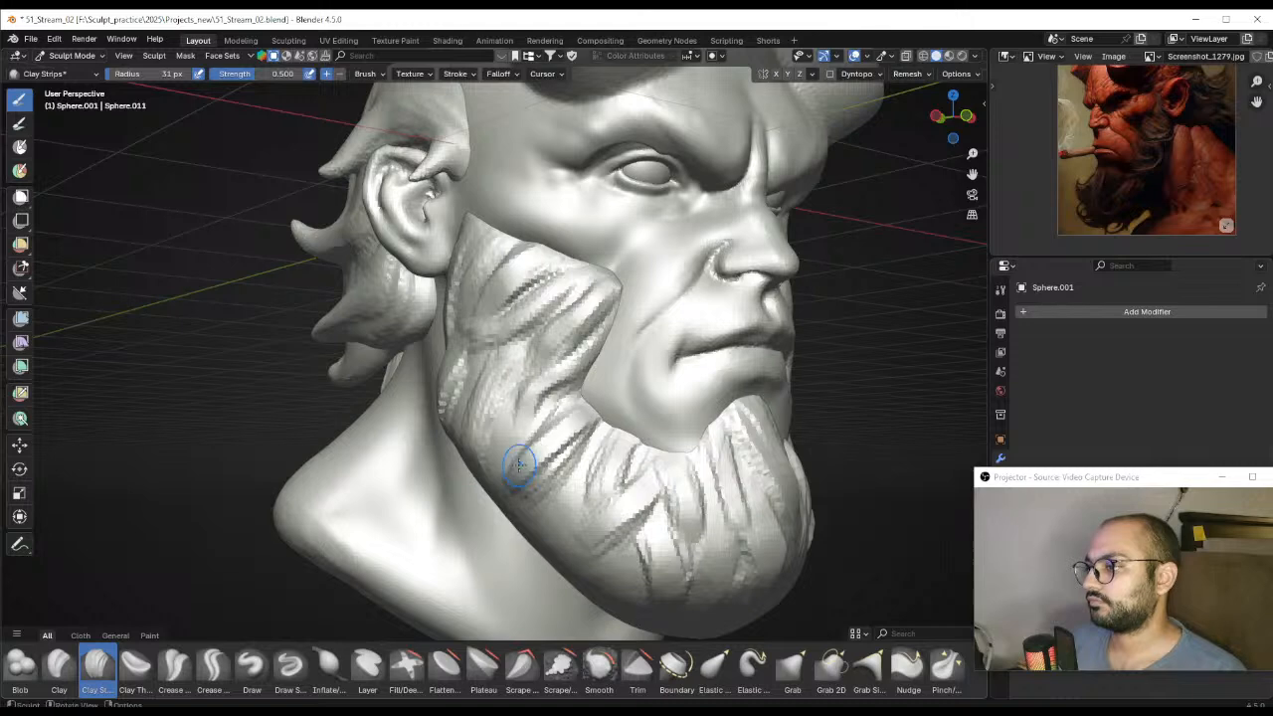
# Fill the beard's lower right jaw edge with Clay Strips strands toward the chin and carve a groove, using radii from 32 to 49 px
pyautogui.moveTo(519, 464); pyautogui.dragTo(570, 403, button='middle')
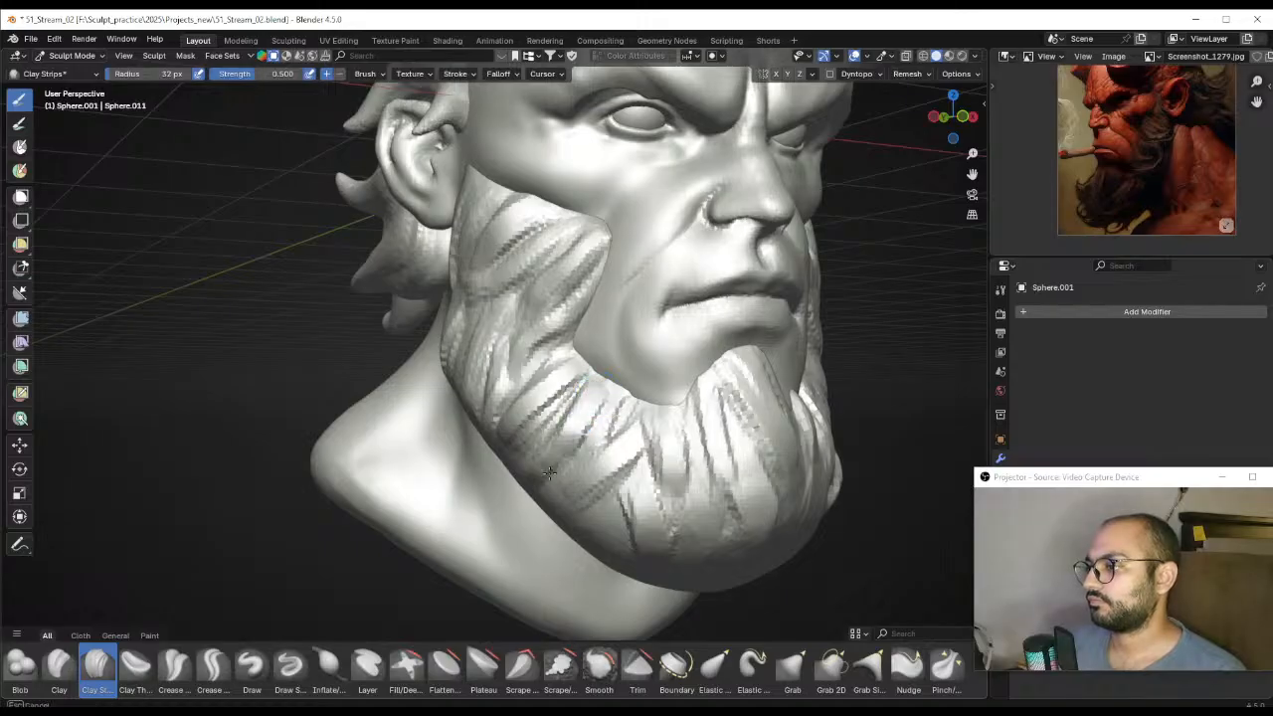
pyautogui.moveTo(595, 470); pyautogui.dragTo(605, 493, button='middle')
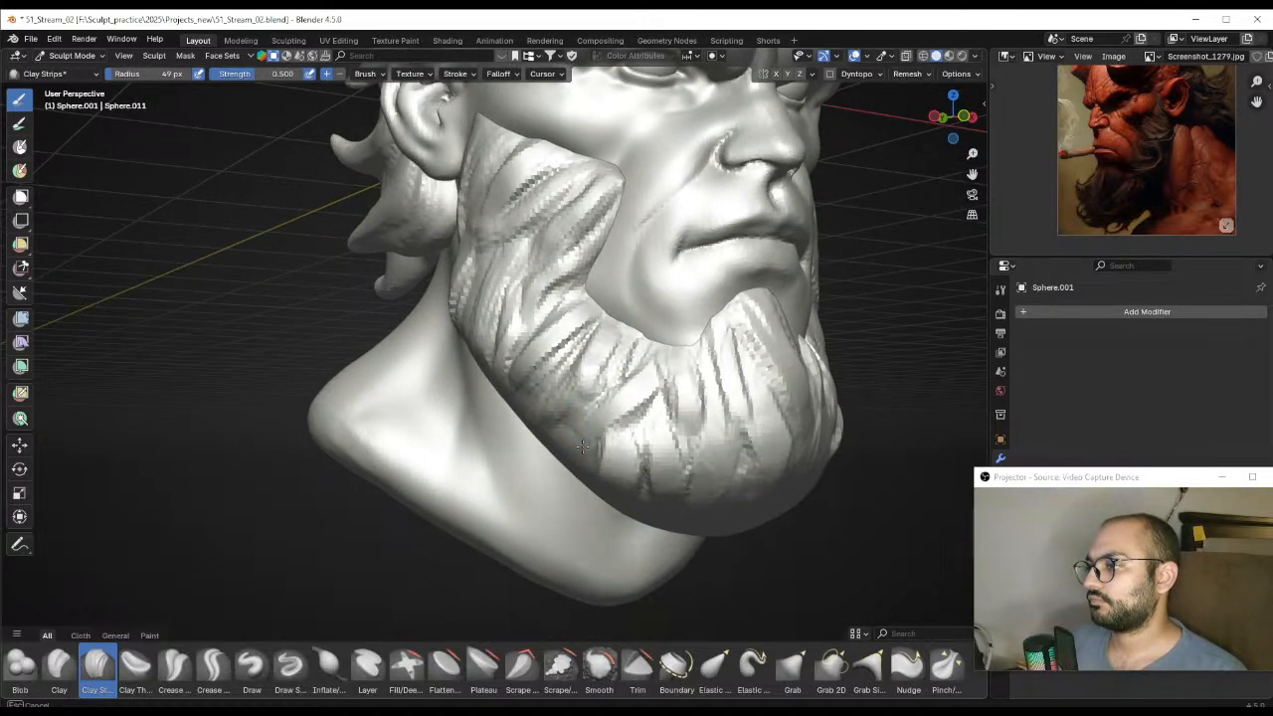
pyautogui.press('f')
pyautogui.click(622, 433)
pyautogui.keyDown('ctrl'); pyautogui.moveTo(625, 353); pyautogui.dragTo(635, 346); pyautogui.keyUp('ctrl')
# Set the beard's voxel remesh size and switch to the Snake Hook brush
pyautogui.moveTo(665, 390)
pyautogui.mouseDown(button='middle')
pyautogui.moveTo(619, 402)
pyautogui.moveTo(642, 369)
pyautogui.moveTo(634, 301)
pyautogui.moveTo(557, 343)
pyautogui.mouseUp(button='middle')
pyautogui.scroll(-7, 618, 406)
pyautogui.keyDown('ctrl'); pyautogui.moveTo(563, 436); pyautogui.dragTo(559, 381, button='middle'); pyautogui.keyUp('ctrl')
pyautogui.moveTo(555, 409); pyautogui.dragTo(549, 396, button='middle')
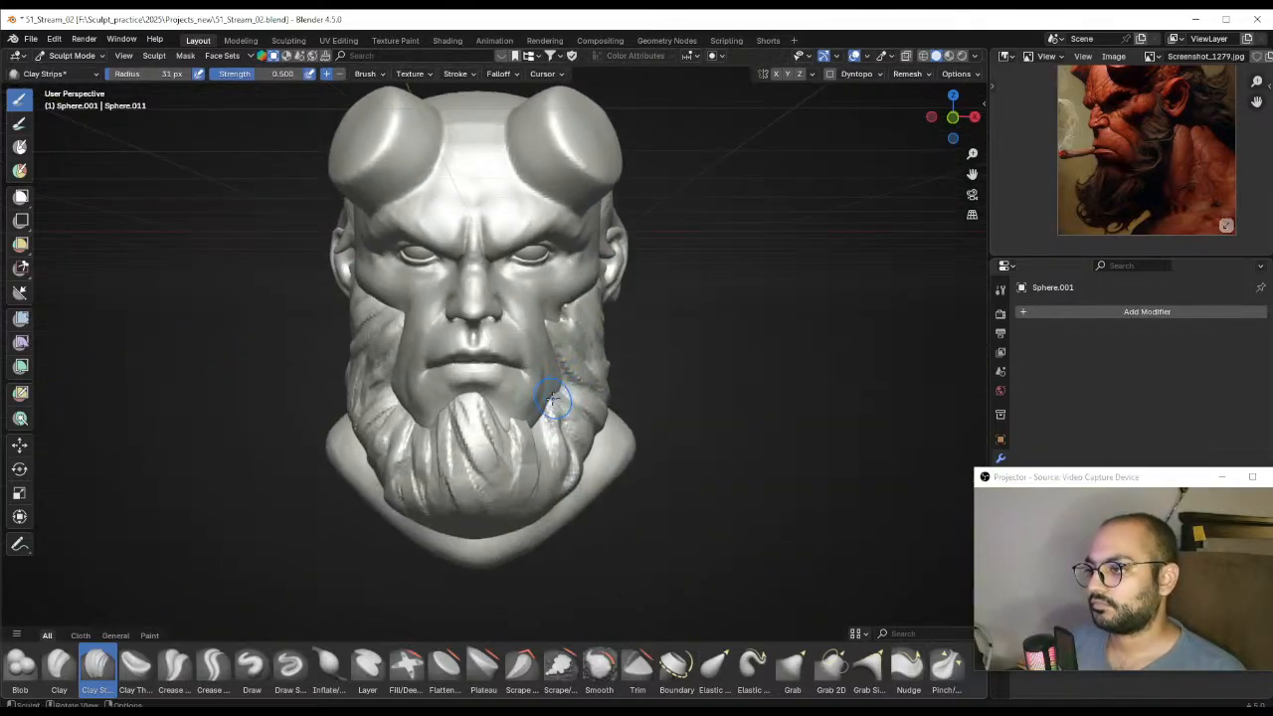
pyautogui.press('r')
pyautogui.click(555, 406)
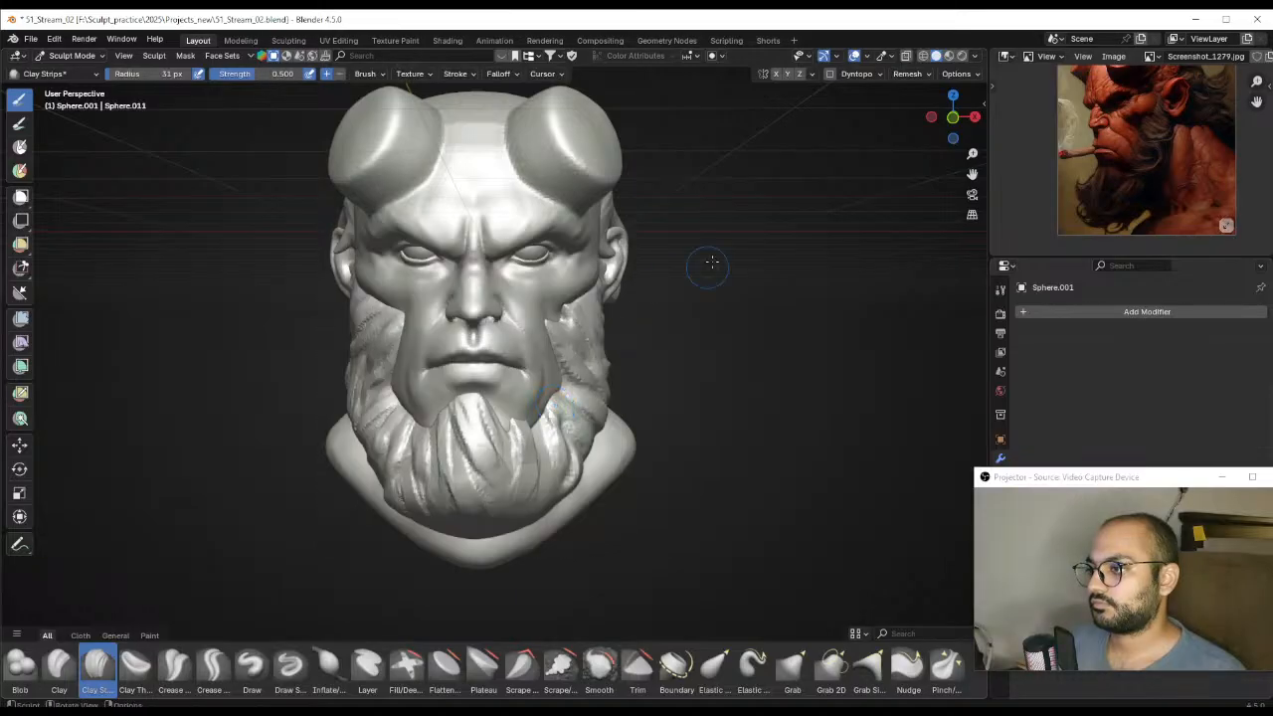
pyautogui.scroll(-1, 682, 631)
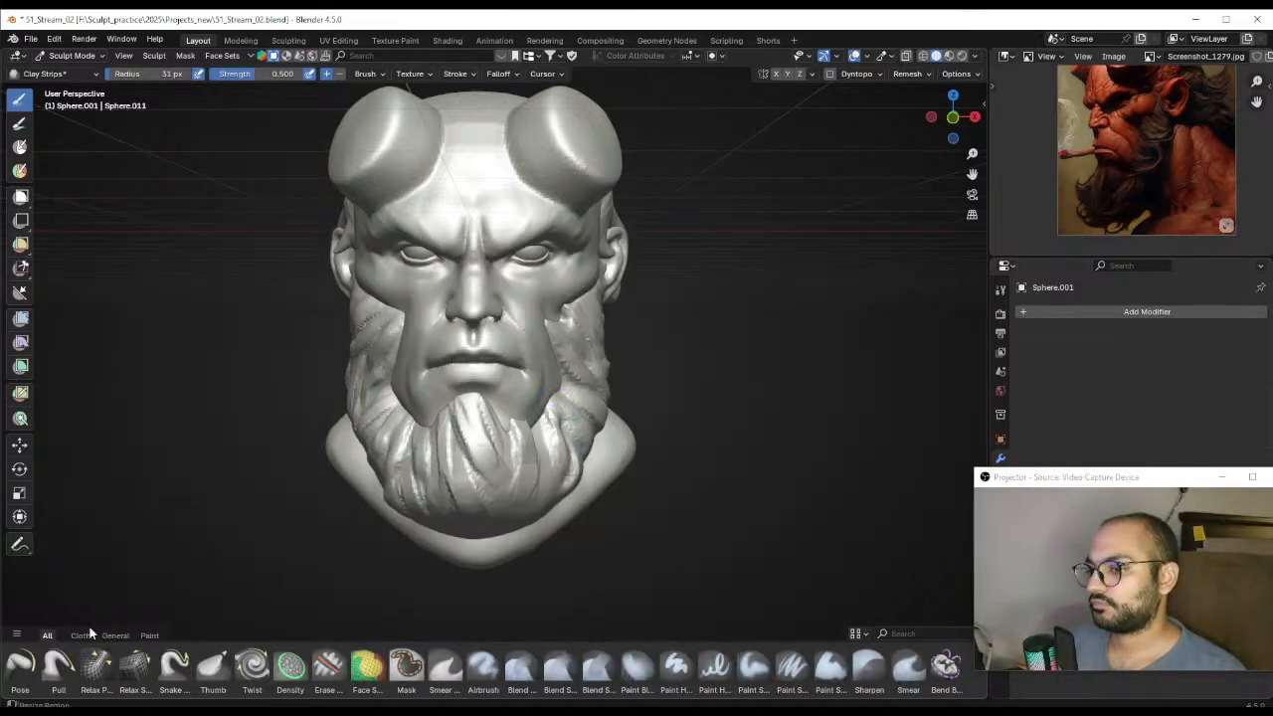
pyautogui.click(174, 666)
# Pull two pointed tufts out of the beard's left cheek and jaw with Snake Hook at radii of about 25 to 39 px
pyautogui.moveTo(468, 438)
pyautogui.mouseDown(button='middle')
pyautogui.moveTo(585, 432)
pyautogui.moveTo(662, 305)
pyautogui.mouseUp(button='middle')
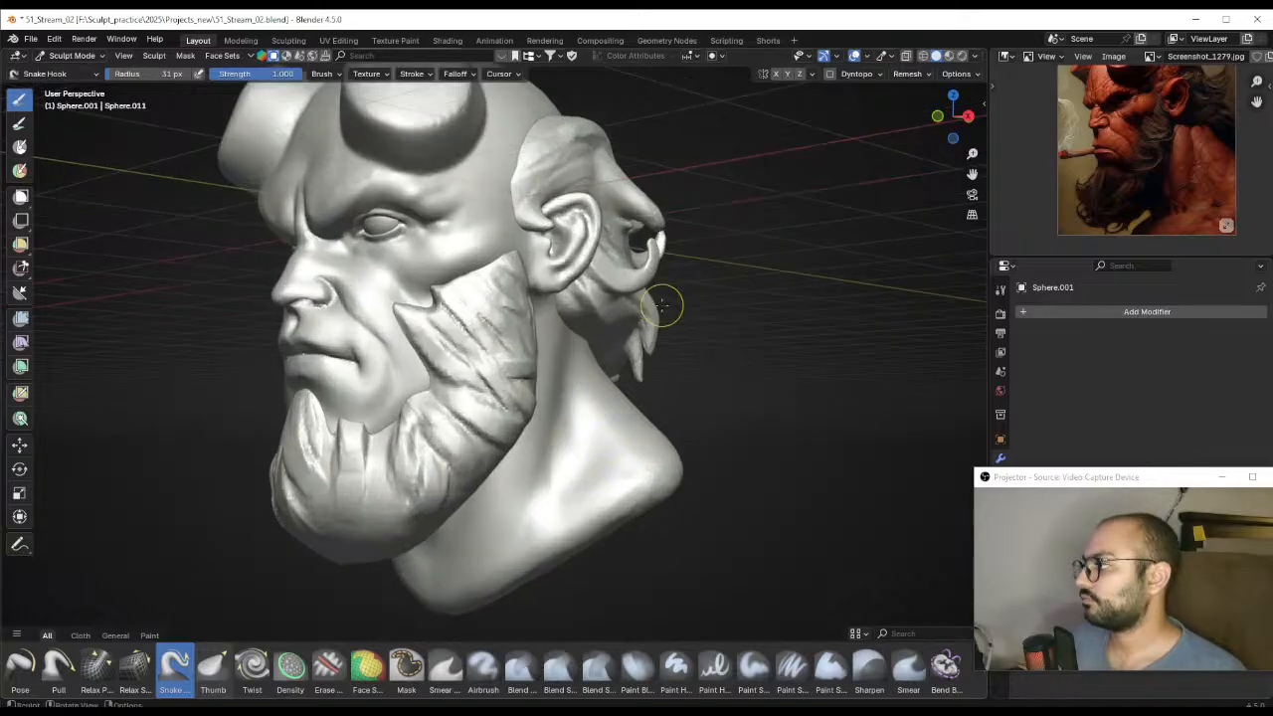
pyautogui.moveTo(777, 300); pyautogui.dragTo(595, 396, button='middle')
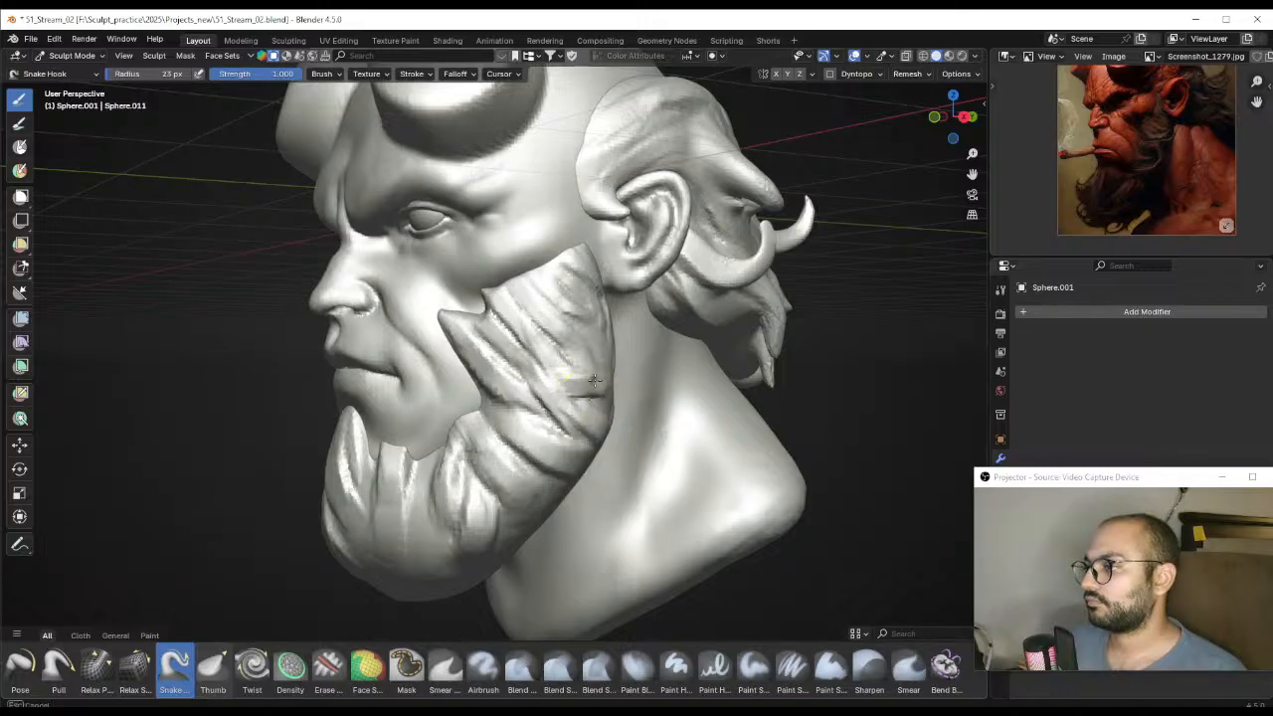
pyautogui.moveTo(533, 366)
pyautogui.mouseDown(button='middle')
pyautogui.moveTo(560, 361)
pyautogui.moveTo(597, 407)
pyautogui.moveTo(608, 391)
pyautogui.moveTo(586, 356)
pyautogui.mouseUp(button='middle')
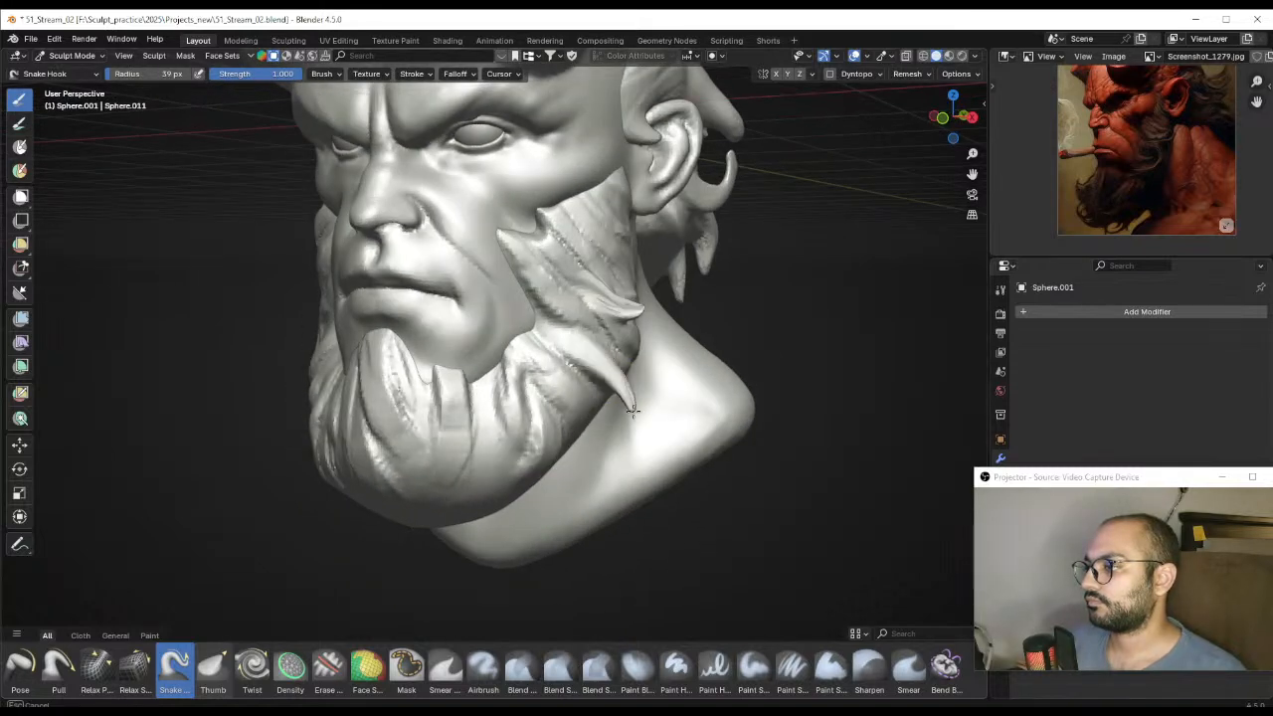
# Bend the left jaw tuft into a curled hook with Snake Hook at radii of about 62 to 77 px
pyautogui.moveTo(600, 423); pyautogui.dragTo(553, 400, button='middle')
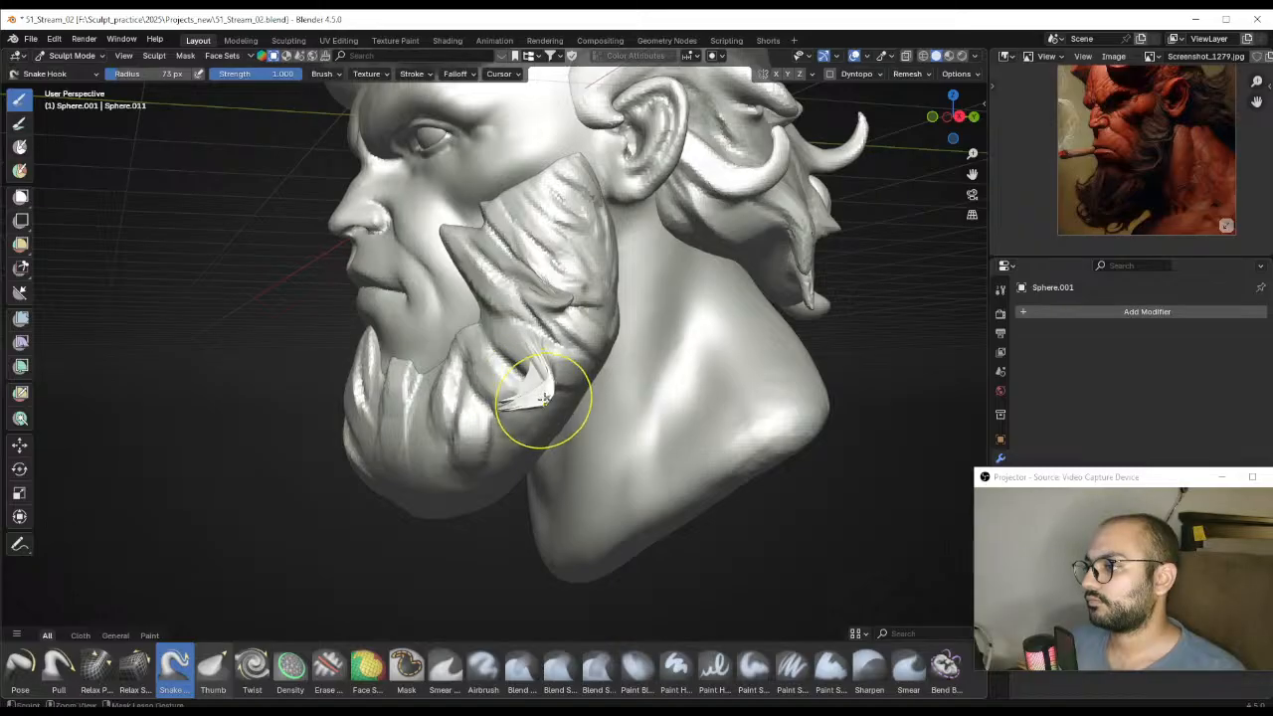
pyautogui.moveTo(542, 403)
pyautogui.mouseDown(button='middle')
pyautogui.moveTo(583, 418)
pyautogui.moveTo(574, 404)
pyautogui.mouseUp(button='middle')
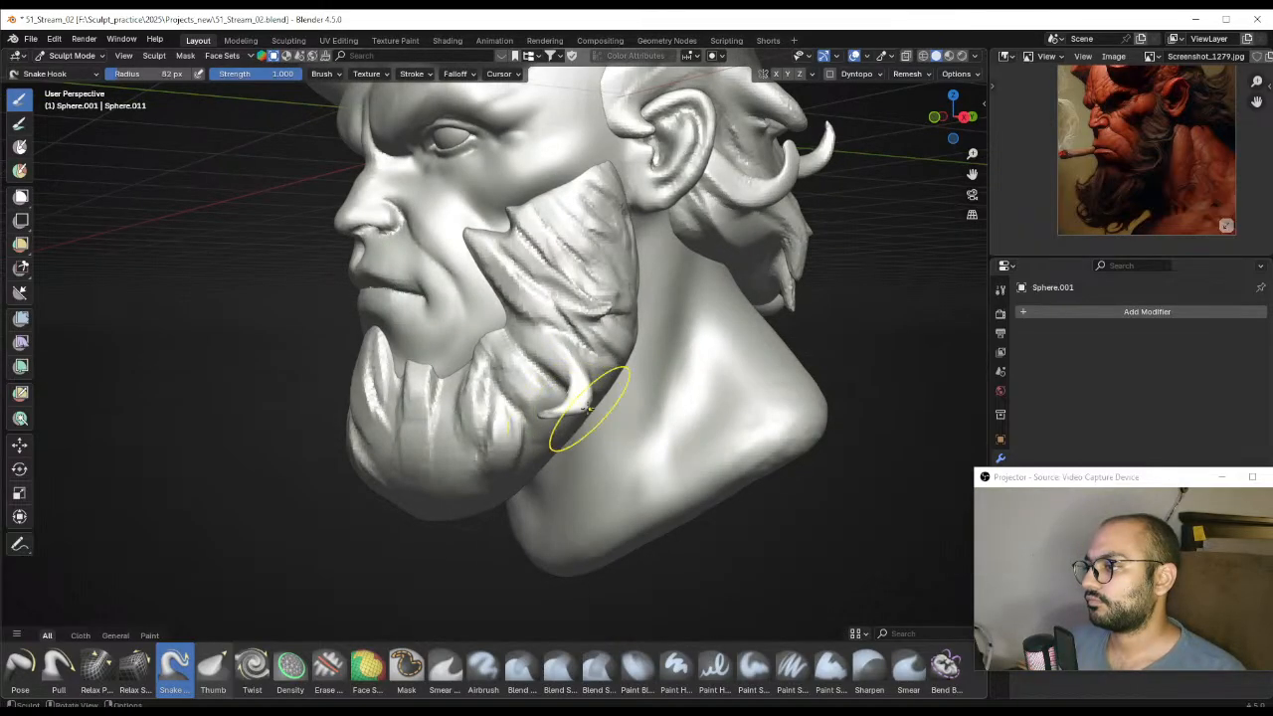
pyautogui.moveTo(544, 418); pyautogui.dragTo(679, 420)
pyautogui.keyDown('alt'); pyautogui.keyDown('shift'); pyautogui.moveTo(559, 403); pyautogui.dragTo(532, 393); pyautogui.keyUp('shift'); pyautogui.keyUp('alt')
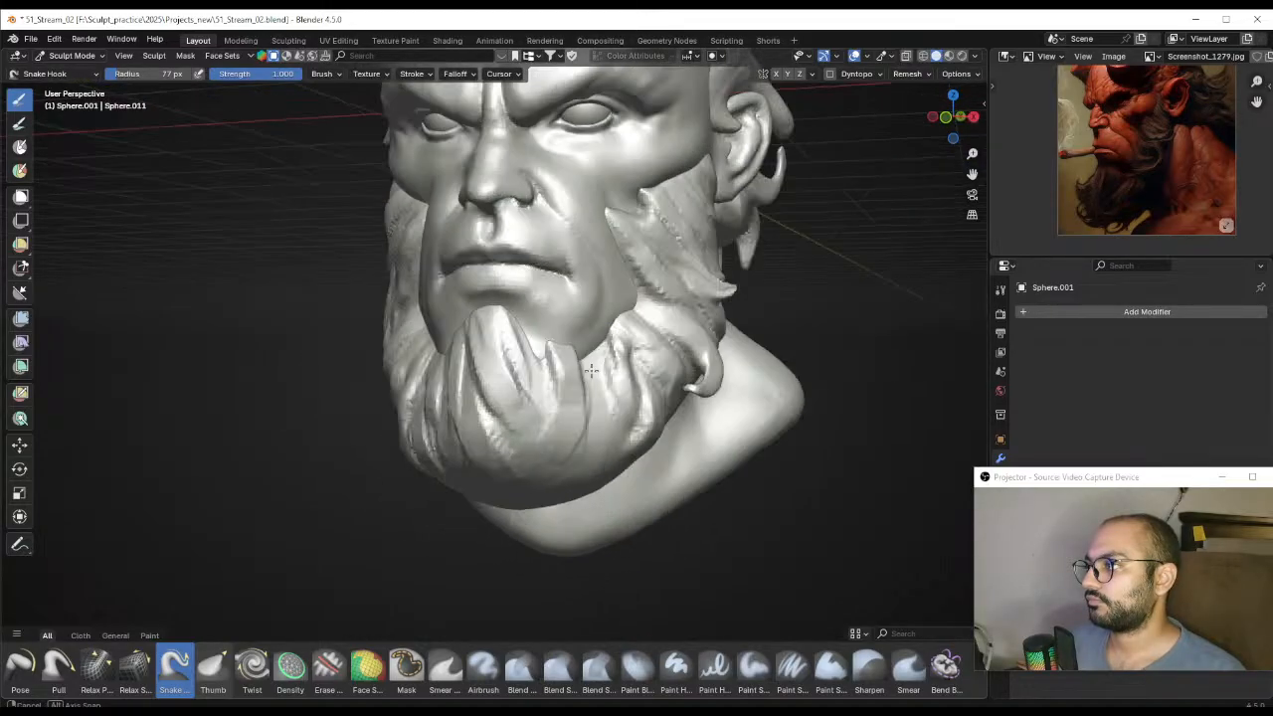
pyautogui.keyDown('alt'); pyautogui.keyDown('shift'); pyautogui.moveTo(656, 299); pyautogui.dragTo(537, 418); pyautogui.keyUp('shift'); pyautogui.keyUp('alt')
pyautogui.moveTo(607, 418)
pyautogui.keyDown('ctrl'); pyautogui.keyDown('alt'); pyautogui.mouseDown()
pyautogui.moveTo(597, 361)
pyautogui.moveTo(563, 386)
pyautogui.moveTo(582, 380)
pyautogui.moveTo(537, 373)
pyautogui.moveTo(587, 381)
pyautogui.moveTo(571, 348)
pyautogui.mouseUp(); pyautogui.keyUp('alt'); pyautogui.keyUp('ctrl')
# Pull a third tuft from the upper left cheek below the ear at 34 px and curl its tip upward at about 64 px
pyautogui.press('f')
pyautogui.click(542, 372)
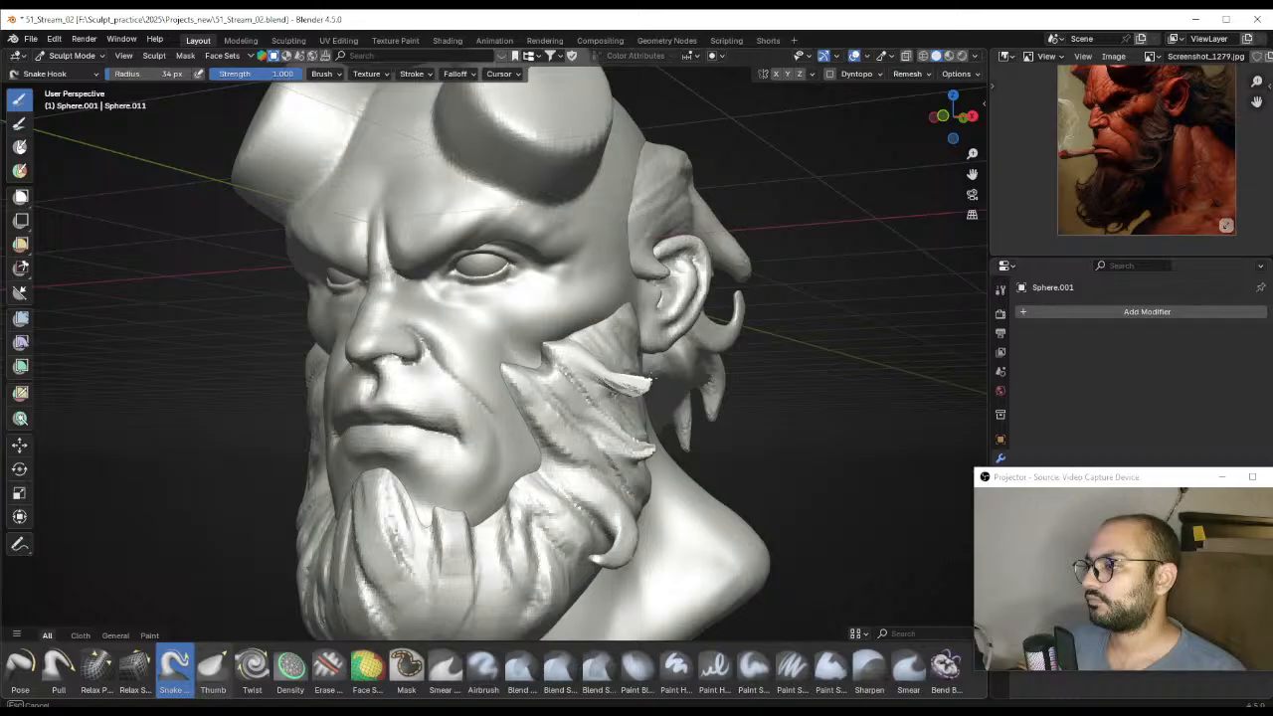
pyautogui.keyDown('alt'); pyautogui.moveTo(663, 378); pyautogui.dragTo(618, 363); pyautogui.keyUp('alt')
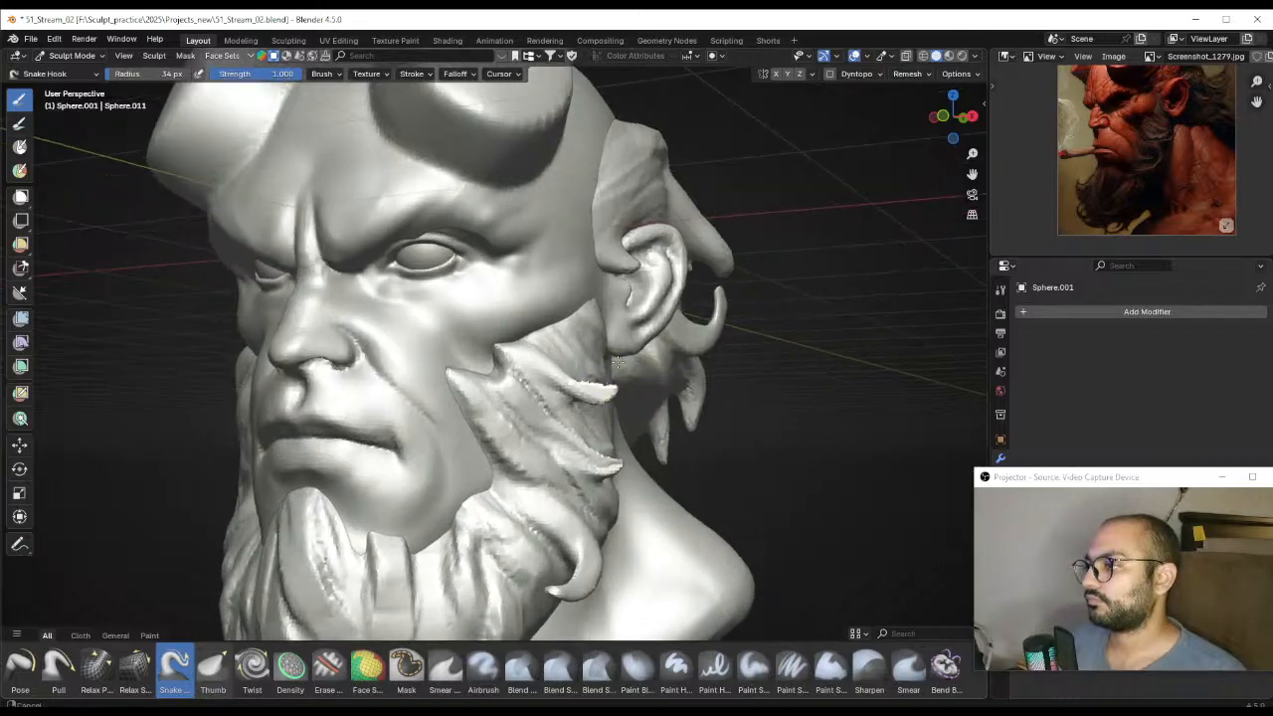
pyautogui.moveTo(627, 427)
pyautogui.keyDown('alt'); pyautogui.mouseDown()
pyautogui.moveTo(659, 440)
pyautogui.moveTo(421, 517)
pyautogui.moveTo(432, 516)
pyautogui.mouseUp(); pyautogui.keyUp('alt')
pyautogui.moveTo(403, 508)
pyautogui.mouseDown()
pyautogui.moveTo(427, 523)
pyautogui.moveTo(655, 427)
pyautogui.moveTo(663, 389)
pyautogui.moveTo(624, 412)
pyautogui.mouseUp()
pyautogui.press('[')
pyautogui.press('[')
pyautogui.press('[')
pyautogui.press('[')
pyautogui.press('[')
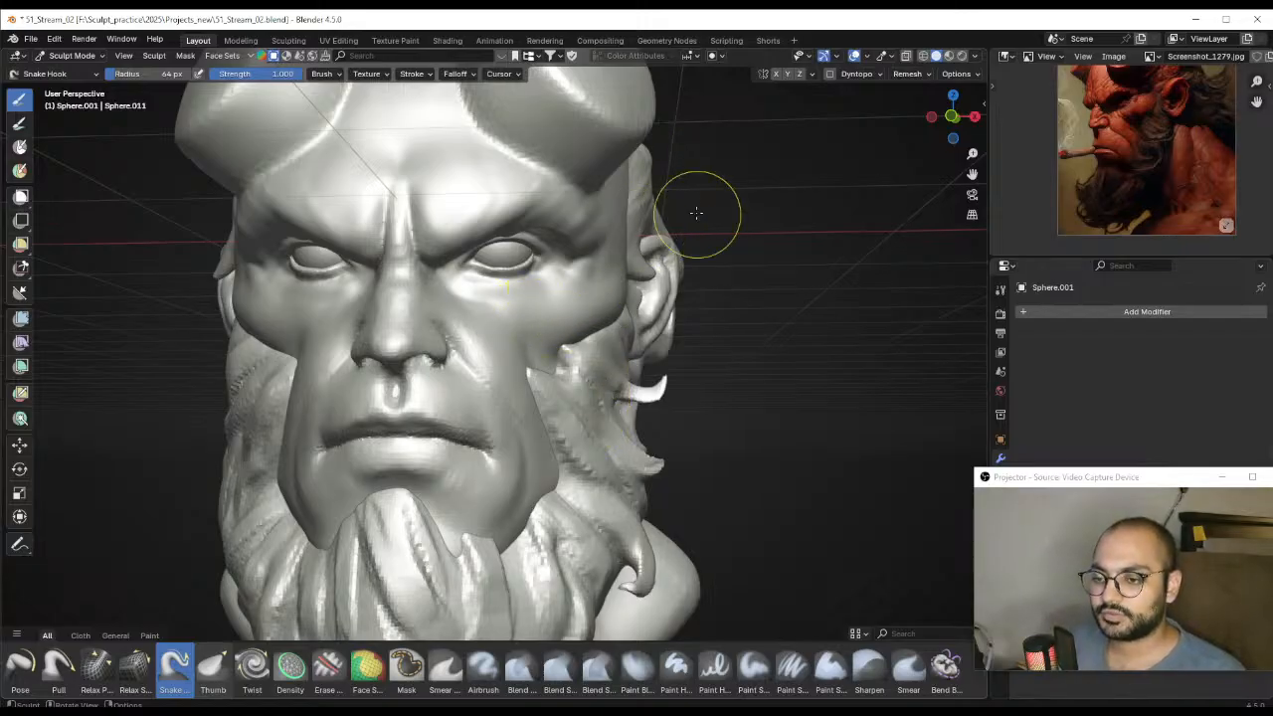
pyautogui.moveTo(635, 368)
pyautogui.keyDown('alt'); pyautogui.mouseDown()
pyautogui.moveTo(584, 333)
pyautogui.moveTo(618, 336)
pyautogui.mouseUp(); pyautogui.keyUp('alt')
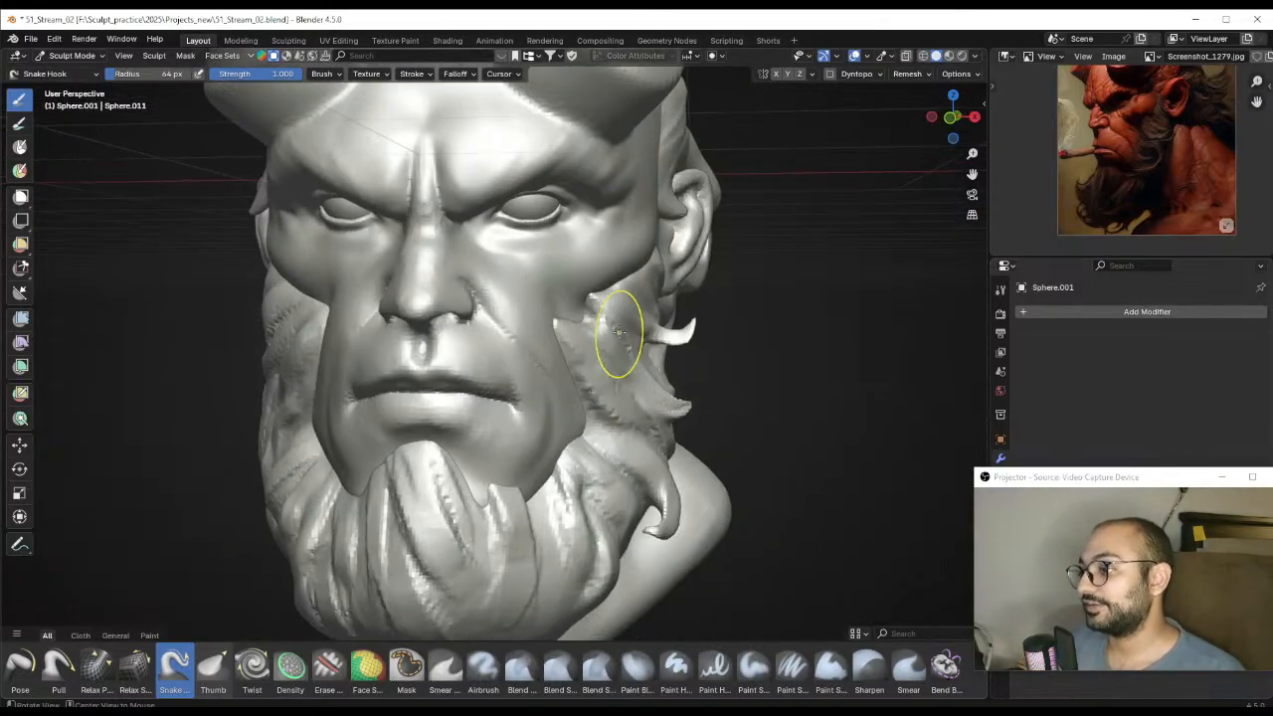
# Try to pull a Snake Hook tuft out of the beard's right cheek at about 43 px
pyautogui.moveTo(525, 350)
pyautogui.keyDown('ctrl'); pyautogui.keyDown('alt'); pyautogui.mouseDown()
pyautogui.moveTo(508, 391)
pyautogui.moveTo(435, 374)
pyautogui.moveTo(441, 343)
pyautogui.mouseUp(); pyautogui.keyUp('alt'); pyautogui.keyUp('ctrl')
pyautogui.keyDown('alt'); pyautogui.keyDown('shift'); pyautogui.moveTo(441, 344); pyautogui.dragTo(572, 375); pyautogui.keyUp('shift'); pyautogui.keyUp('alt')
pyautogui.moveTo(571, 375)
pyautogui.mouseDown(button='middle')
pyautogui.moveTo(748, 381)
pyautogui.moveTo(629, 332)
pyautogui.moveTo(600, 378)
pyautogui.moveTo(448, 277)
pyautogui.moveTo(565, 398)
pyautogui.mouseUp(button='middle')
pyautogui.moveTo(447, 367)
pyautogui.mouseDown(button='middle')
pyautogui.moveTo(588, 375)
pyautogui.moveTo(546, 355)
pyautogui.moveTo(505, 381)
pyautogui.mouseUp(button='middle')
pyautogui.press('f')
pyautogui.click(544, 349)
pyautogui.hotkey('ctrl', 'z')
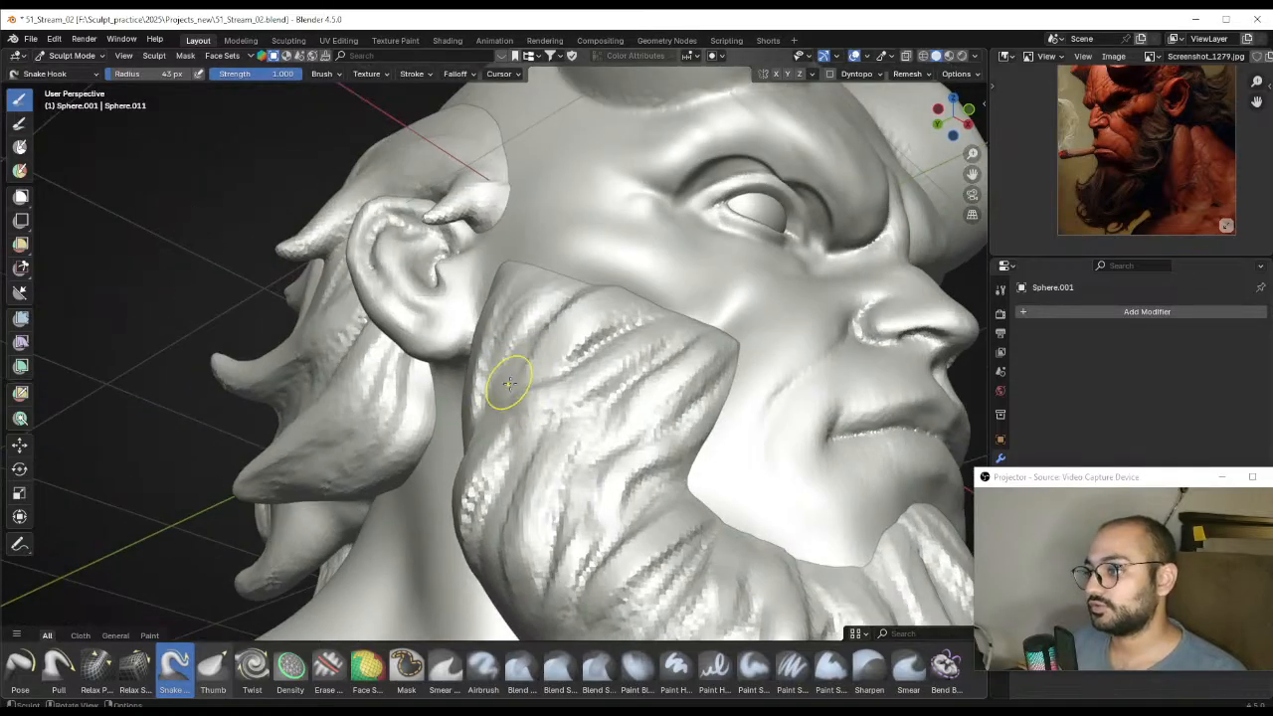
pyautogui.hotkey('ctrl', 'z')
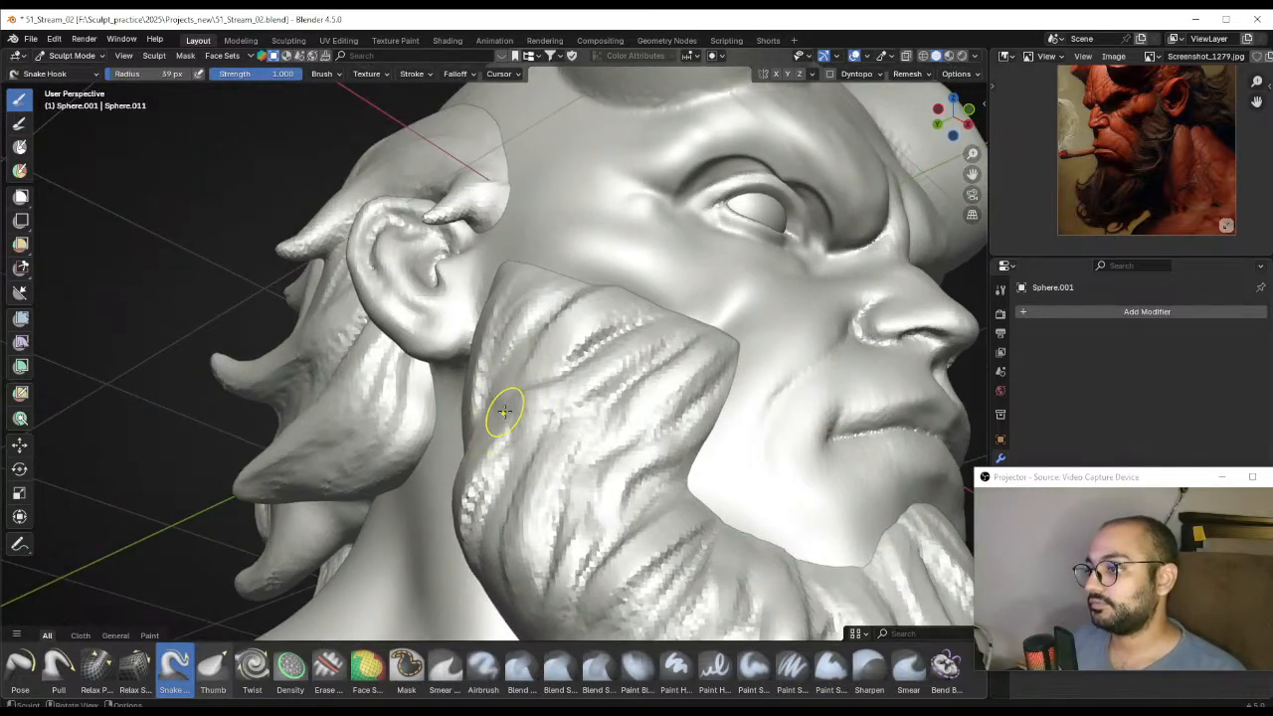
# Pull a pointed tuft from the back edge of the beard's right cheek and bend it with Snake Hook at radii up to about 94 px
pyautogui.moveTo(448, 411); pyautogui.dragTo(445, 408)
pyautogui.press('f')
pyautogui.moveTo(452, 406)
pyautogui.mouseDown(button='middle')
pyautogui.moveTo(523, 429)
pyautogui.moveTo(514, 372)
pyautogui.moveTo(497, 384)
pyautogui.moveTo(511, 376)
pyautogui.mouseUp(button='middle')
pyautogui.click(554, 428)
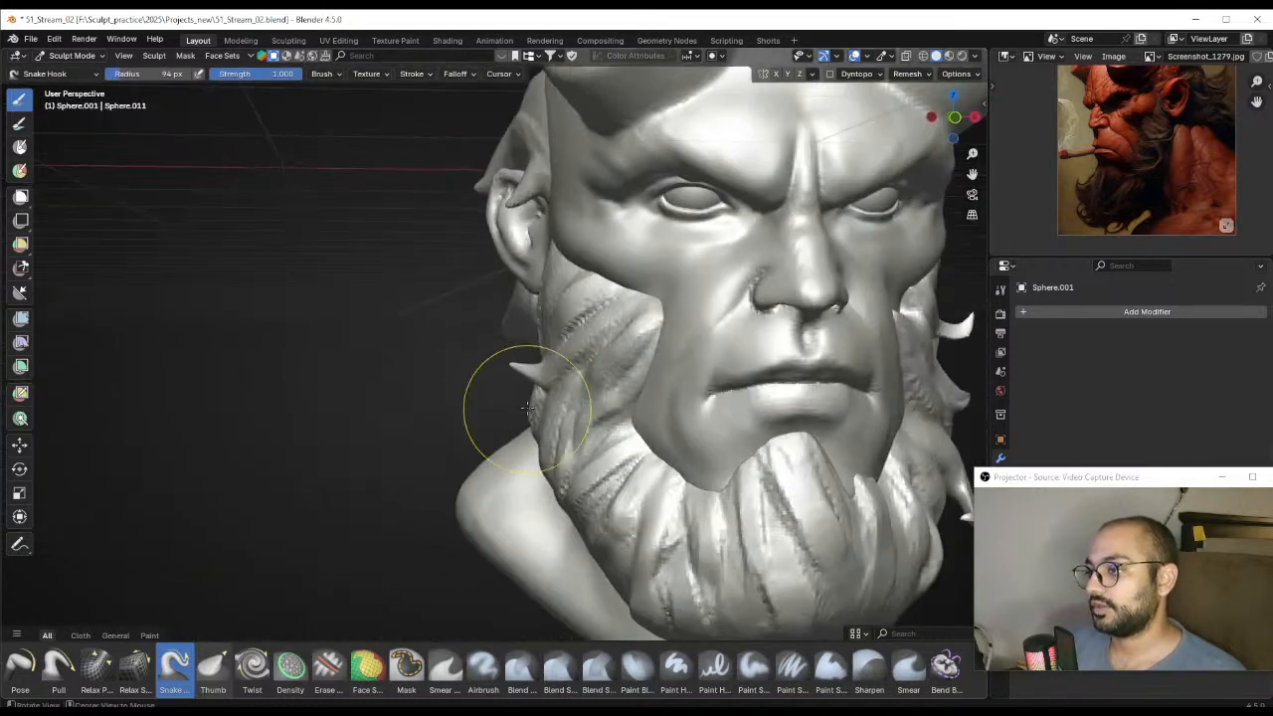
pyautogui.moveTo(604, 307)
pyautogui.mouseDown(button='middle')
pyautogui.moveTo(530, 393)
pyautogui.moveTo(588, 370)
pyautogui.moveTo(534, 338)
pyautogui.moveTo(613, 362)
pyautogui.moveTo(517, 407)
pyautogui.mouseUp(button='middle')
# Pull a tuft from the beard's right jaw edge and curl its tip with Snake Hook at radii of about 61 to 85 px
pyautogui.press('f')
pyautogui.click(554, 364)
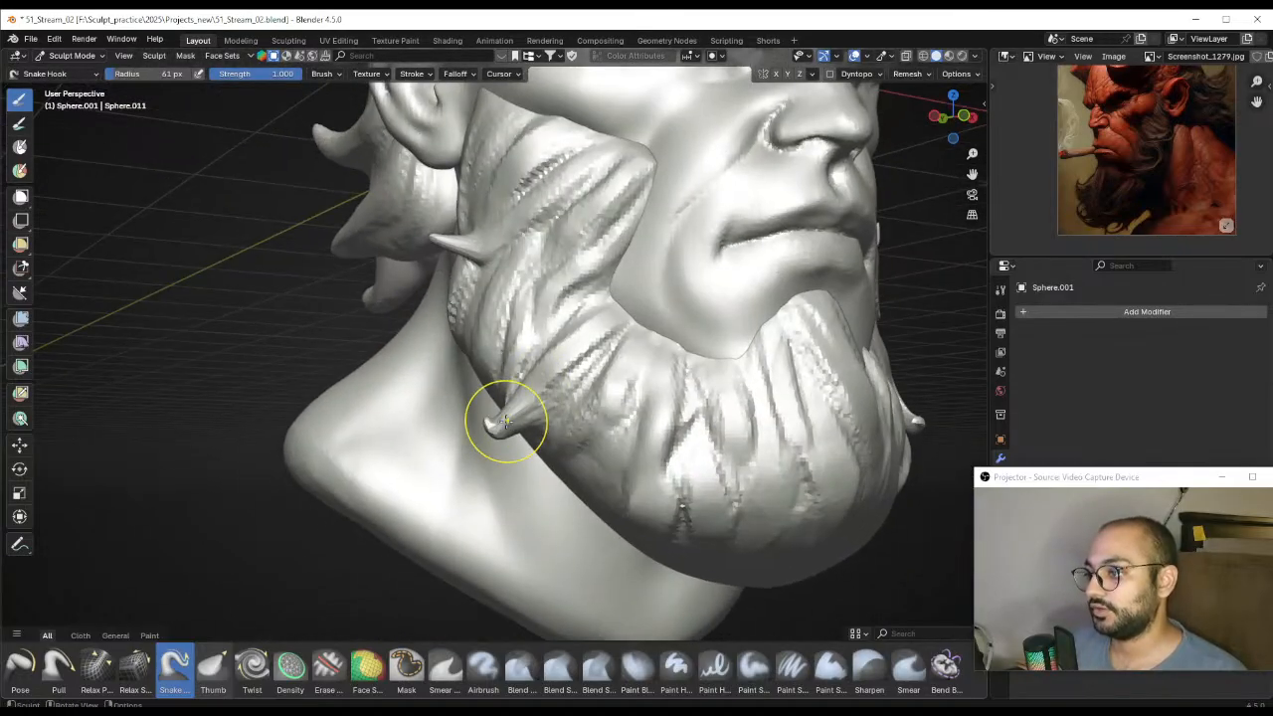
pyautogui.moveTo(529, 430); pyautogui.dragTo(508, 437, button='middle')
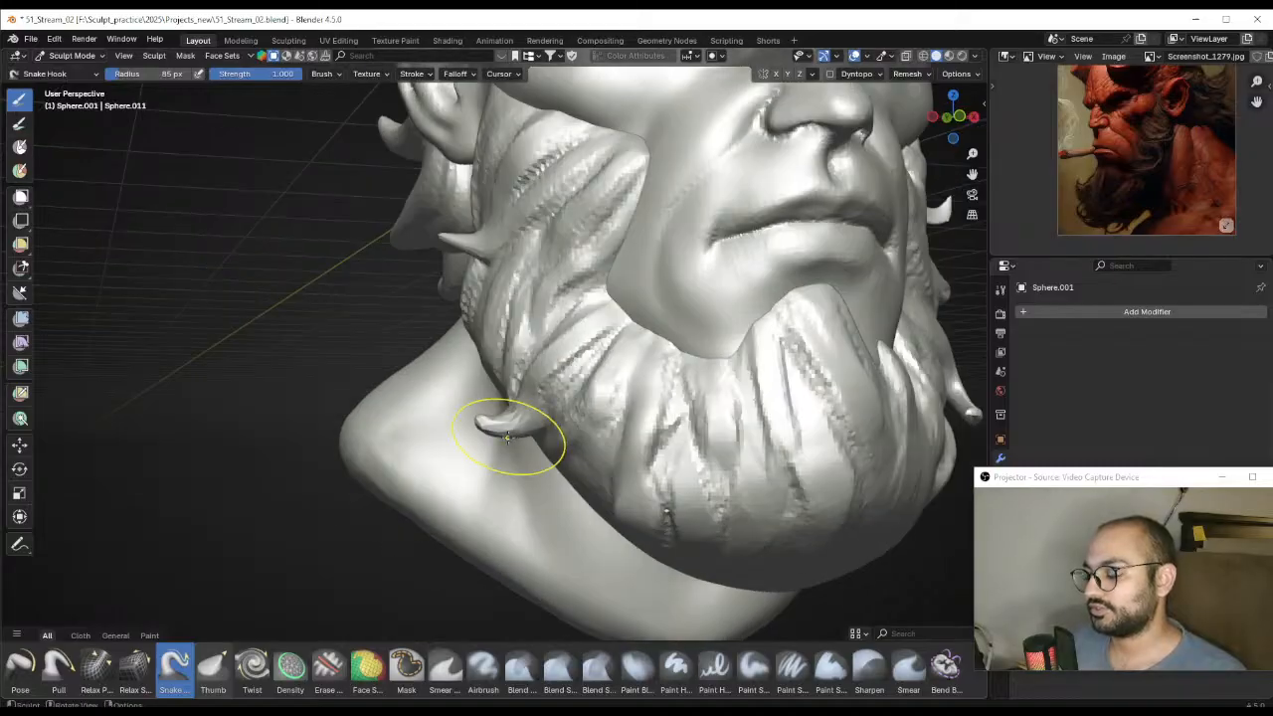
pyautogui.moveTo(525, 425); pyautogui.dragTo(517, 426)
pyautogui.moveTo(505, 422); pyautogui.dragTo(531, 429, button='middle')
pyautogui.press('f')
pyautogui.click(526, 426)
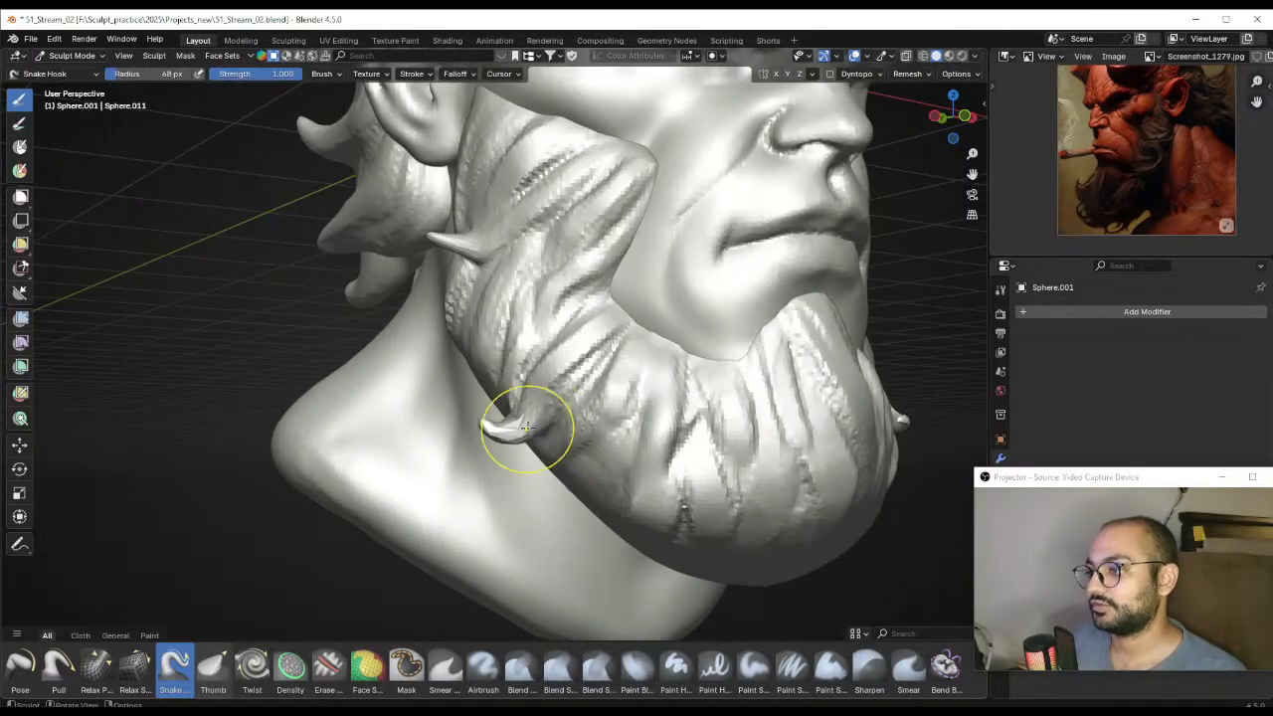
pyautogui.moveTo(453, 343)
pyautogui.mouseDown(button='middle')
pyautogui.moveTo(503, 347)
pyautogui.moveTo(543, 414)
pyautogui.mouseUp(button='middle')
pyautogui.moveTo(592, 307)
pyautogui.mouseDown(button='middle')
pyautogui.moveTo(483, 270)
pyautogui.moveTo(531, 428)
pyautogui.mouseUp(button='middle')
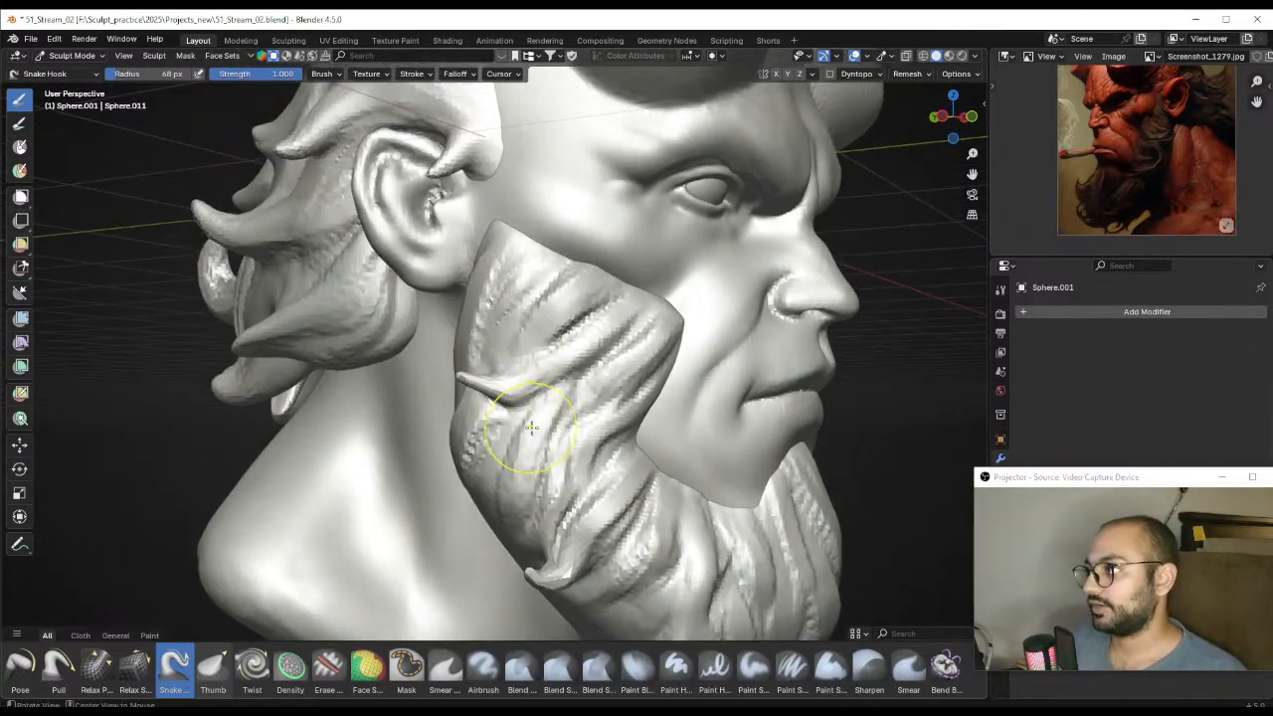
# Pull another tuft backward from the right cheek just above the existing one, using Snake Hook at about 72 px
pyautogui.keyDown('shift'); pyautogui.moveTo(481, 338); pyautogui.dragTo(499, 386, button='middle'); pyautogui.keyUp('shift')
pyautogui.moveTo(499, 386)
pyautogui.mouseDown(button='middle')
pyautogui.moveTo(548, 389)
pyautogui.moveTo(538, 363)
pyautogui.moveTo(496, 385)
pyautogui.mouseUp(button='middle')
pyautogui.press('f')
pyautogui.click(540, 381)
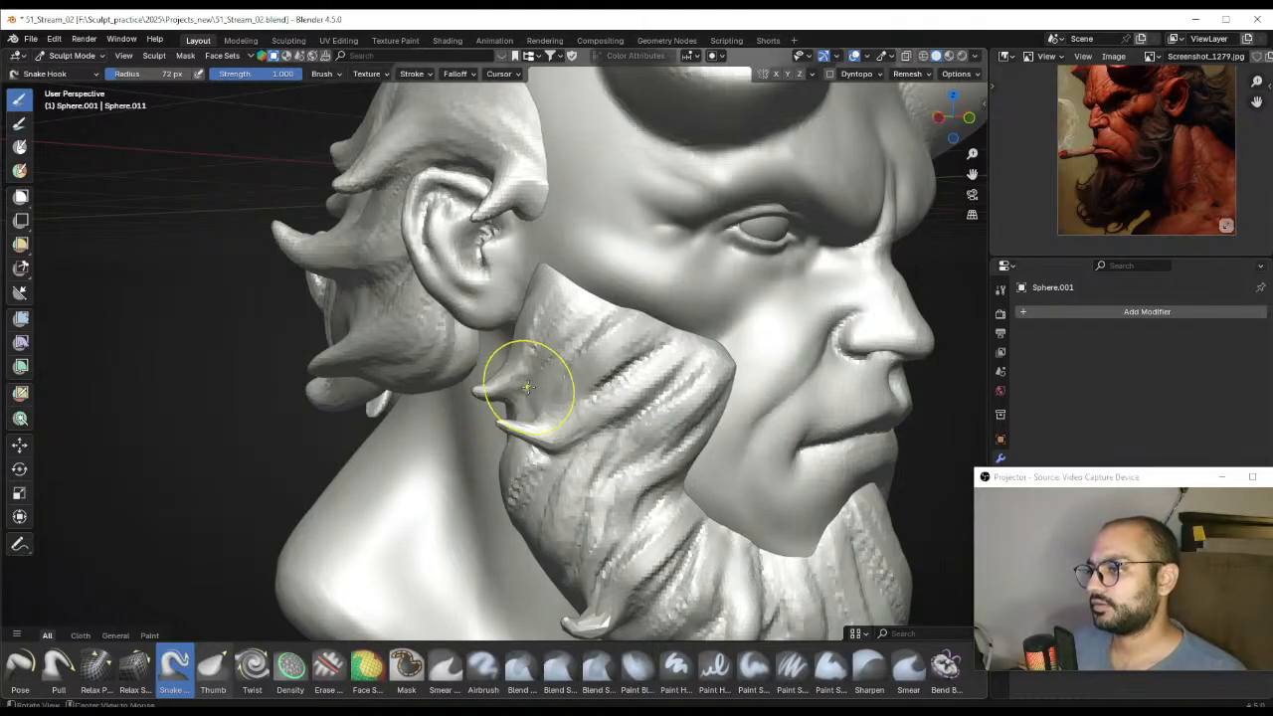
pyautogui.moveTo(527, 388)
pyautogui.mouseDown(button='middle')
pyautogui.moveTo(504, 382)
pyautogui.moveTo(525, 360)
pyautogui.moveTo(469, 389)
pyautogui.moveTo(599, 389)
pyautogui.moveTo(511, 355)
pyautogui.moveTo(531, 398)
pyautogui.moveTo(512, 386)
pyautogui.moveTo(530, 398)
pyautogui.moveTo(382, 390)
pyautogui.mouseUp(button='middle')
pyautogui.scroll(-4, 515, 392)
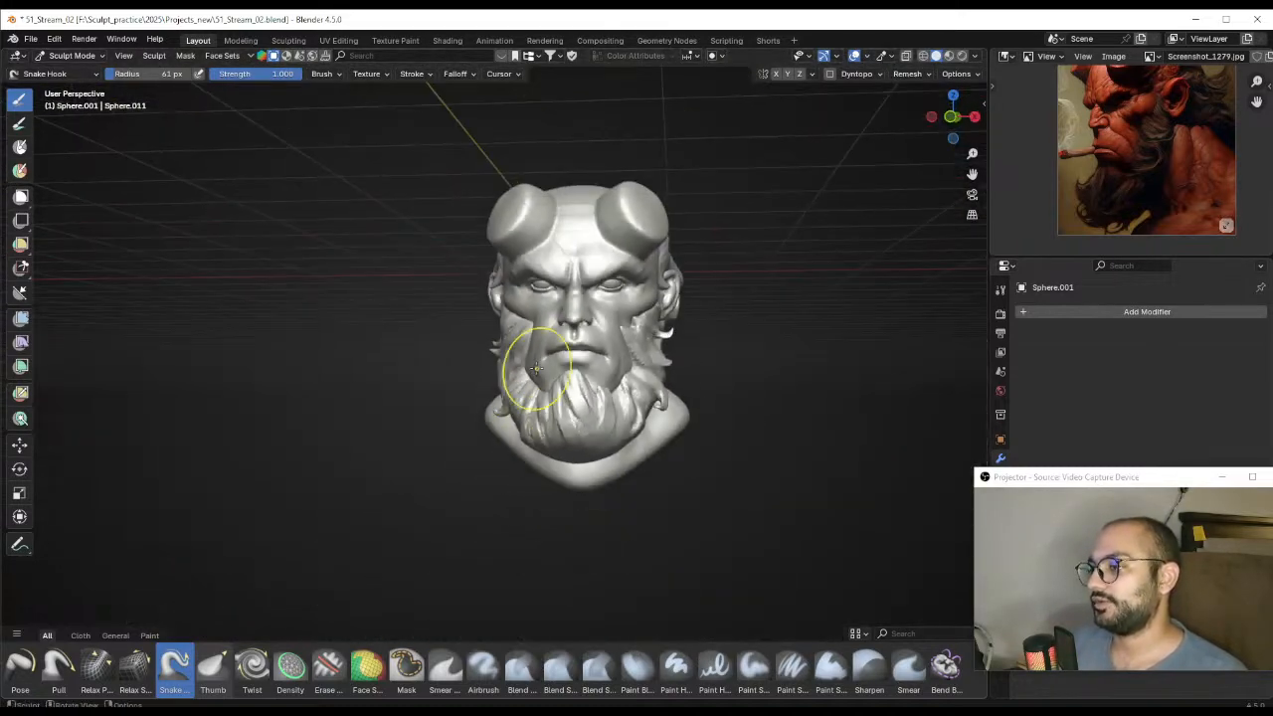
# Draw a long forward-curving tuft out of the front of the chin beard with Snake Hook at about 64 px
pyautogui.keyDown('alt'); pyautogui.keyDown('shift'); pyautogui.moveTo(537, 368); pyautogui.dragTo(459, 370); pyautogui.keyUp('shift'); pyautogui.keyUp('alt')
pyautogui.moveTo(503, 419)
pyautogui.keyDown('ctrl'); pyautogui.keyDown('alt'); pyautogui.mouseDown()
pyautogui.moveTo(522, 288)
pyautogui.moveTo(358, 395)
pyautogui.moveTo(348, 308)
pyautogui.mouseUp(); pyautogui.keyUp('alt'); pyautogui.keyUp('ctrl')
pyautogui.moveTo(309, 432)
pyautogui.keyDown('alt'); pyautogui.keyDown('shift'); pyautogui.mouseDown()
pyautogui.moveTo(518, 368)
pyautogui.moveTo(477, 374)
pyautogui.moveTo(516, 396)
pyautogui.moveTo(510, 461)
pyautogui.mouseUp(); pyautogui.keyUp('shift'); pyautogui.keyUp('alt')
pyautogui.press('f')
pyautogui.click(524, 392)
pyautogui.press('f')
pyautogui.click(545, 376)
pyautogui.press('f')
pyautogui.click(557, 441)
pyautogui.moveTo(523, 390); pyautogui.dragTo(519, 402, button='middle')
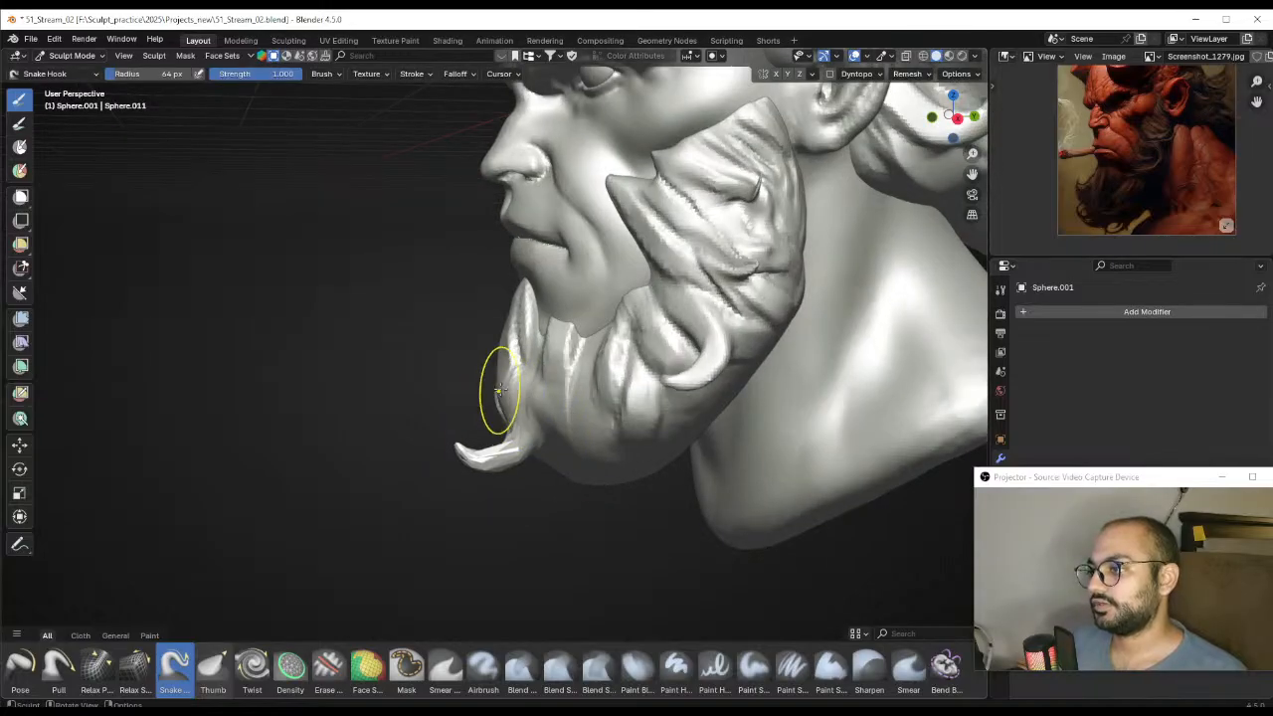
# Bulge the front lock above the chin tuft forward with Snake Hook at radii of about 49 to 57 px
pyautogui.press('f')
pyautogui.click(549, 378)
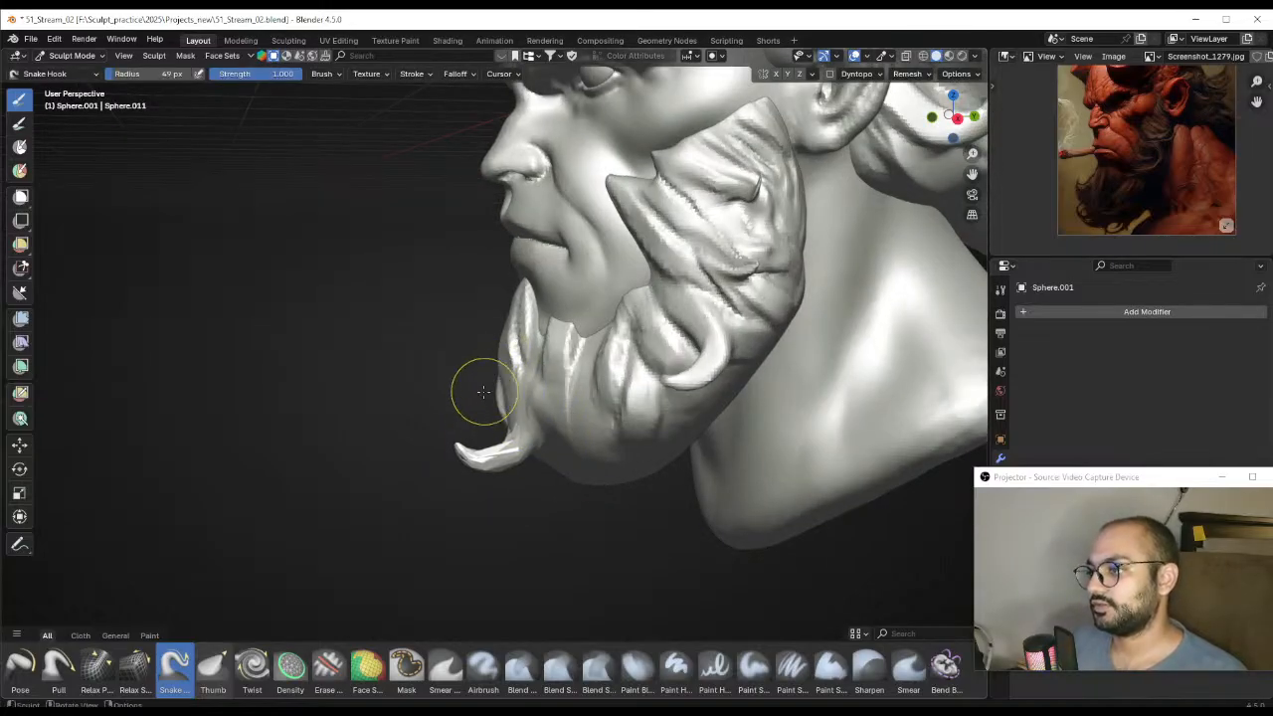
pyautogui.press('f')
pyautogui.click(503, 366)
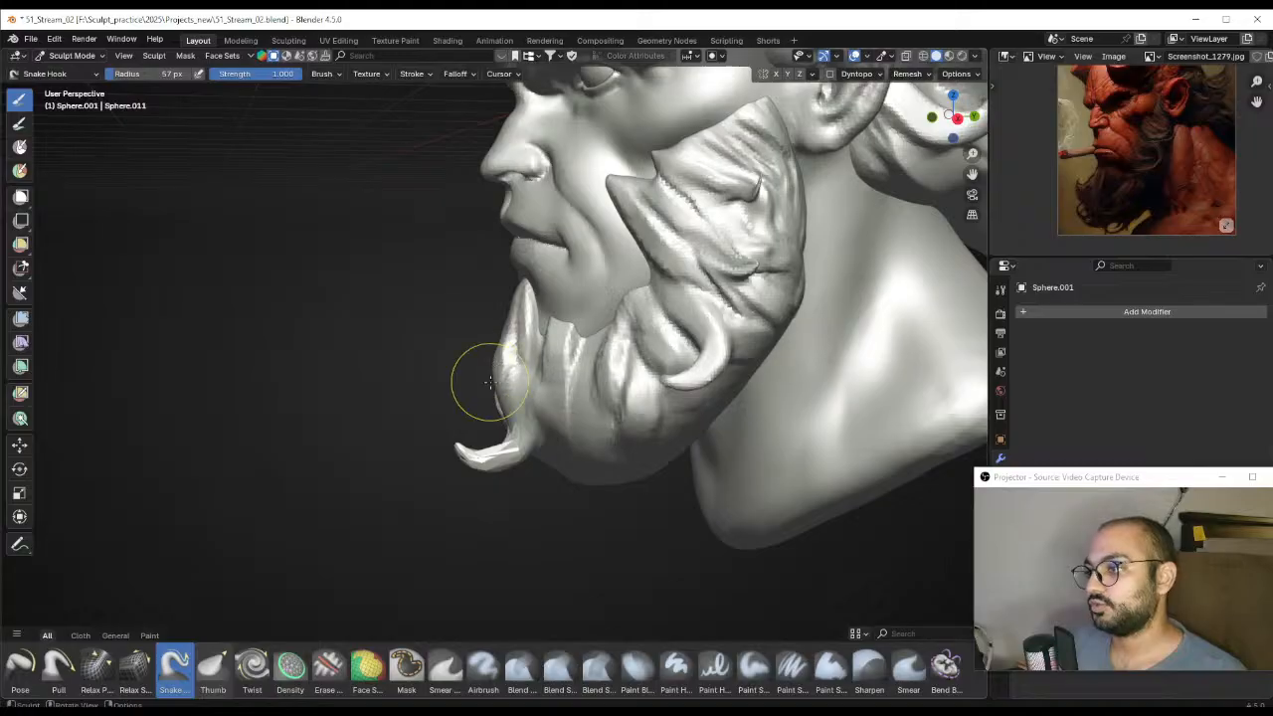
pyautogui.moveTo(500, 359); pyautogui.dragTo(508, 357)
pyautogui.moveTo(507, 362); pyautogui.dragTo(495, 397)
pyautogui.press('f')
pyautogui.click(505, 356)
# Reshape the curved chin tuft and its tip with Snake Hook at a radius of about 95 px
pyautogui.keyDown('shift'); pyautogui.moveTo(507, 444); pyautogui.dragTo(531, 391, button='middle'); pyautogui.keyUp('shift')
pyautogui.press('f')
pyautogui.click(495, 407)
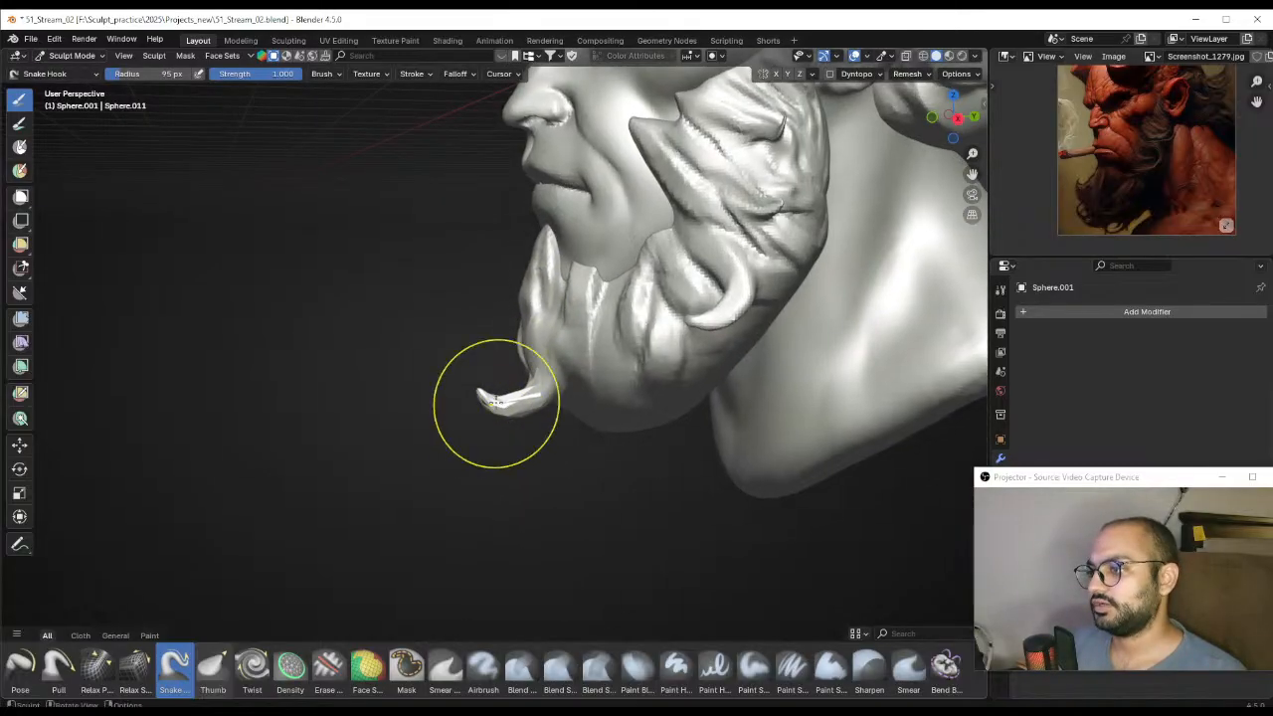
pyautogui.moveTo(492, 404)
pyautogui.mouseDown()
pyautogui.moveTo(448, 393)
pyautogui.moveTo(519, 423)
pyautogui.moveTo(497, 415)
pyautogui.mouseUp()
pyautogui.press('f')
pyautogui.click(480, 409)
# Smooth the chin tuft and extend it into a longer, thicker tapered hook with Snake Hook at radii up to about 105 px
pyautogui.moveTo(510, 413)
pyautogui.keyDown('shift'); pyautogui.mouseDown()
pyautogui.moveTo(523, 404)
pyautogui.moveTo(507, 420)
pyautogui.moveTo(513, 410)
pyautogui.mouseUp(); pyautogui.keyUp('shift')
pyautogui.press('f')
pyautogui.click(504, 420)
pyautogui.press('f')
pyautogui.click(516, 417)
pyautogui.press('f')
pyautogui.click(498, 416)
pyautogui.press('f')
pyautogui.click(536, 413)
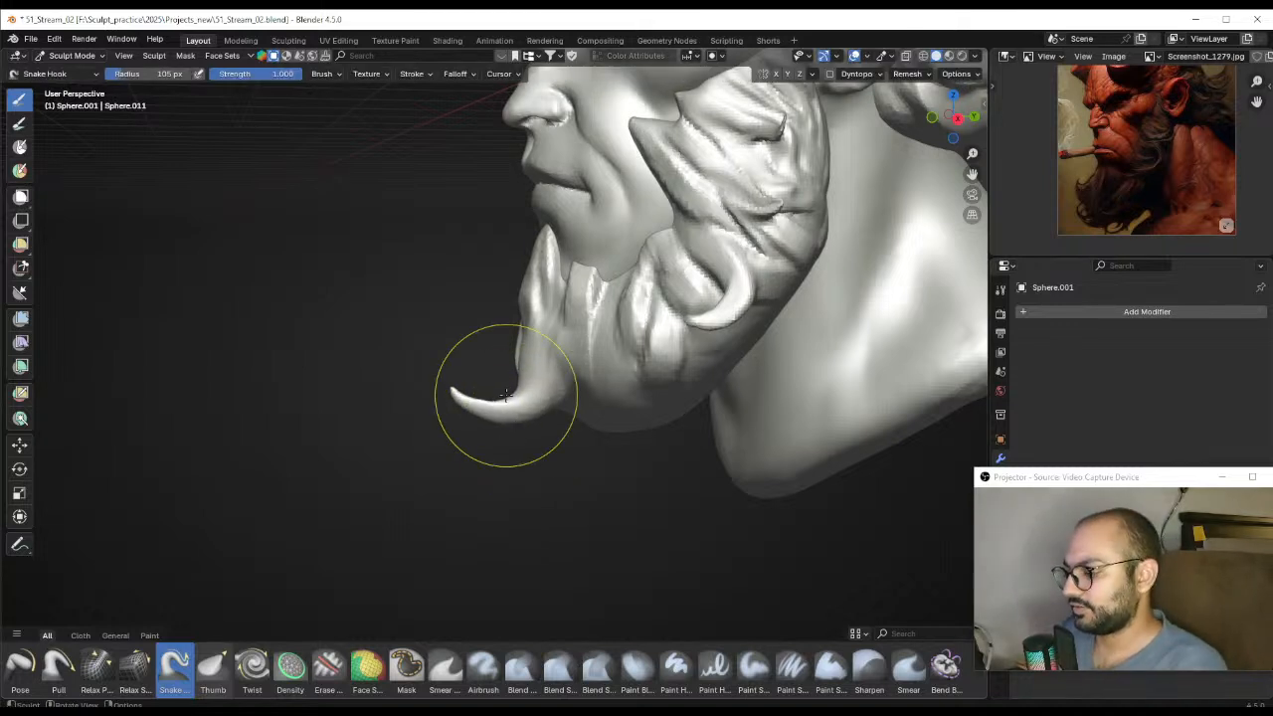
pyautogui.scroll(-4, 420, 307)
pyautogui.moveTo(421, 307); pyautogui.dragTo(639, 389, button='middle')
pyautogui.scroll(1, 640, 389)
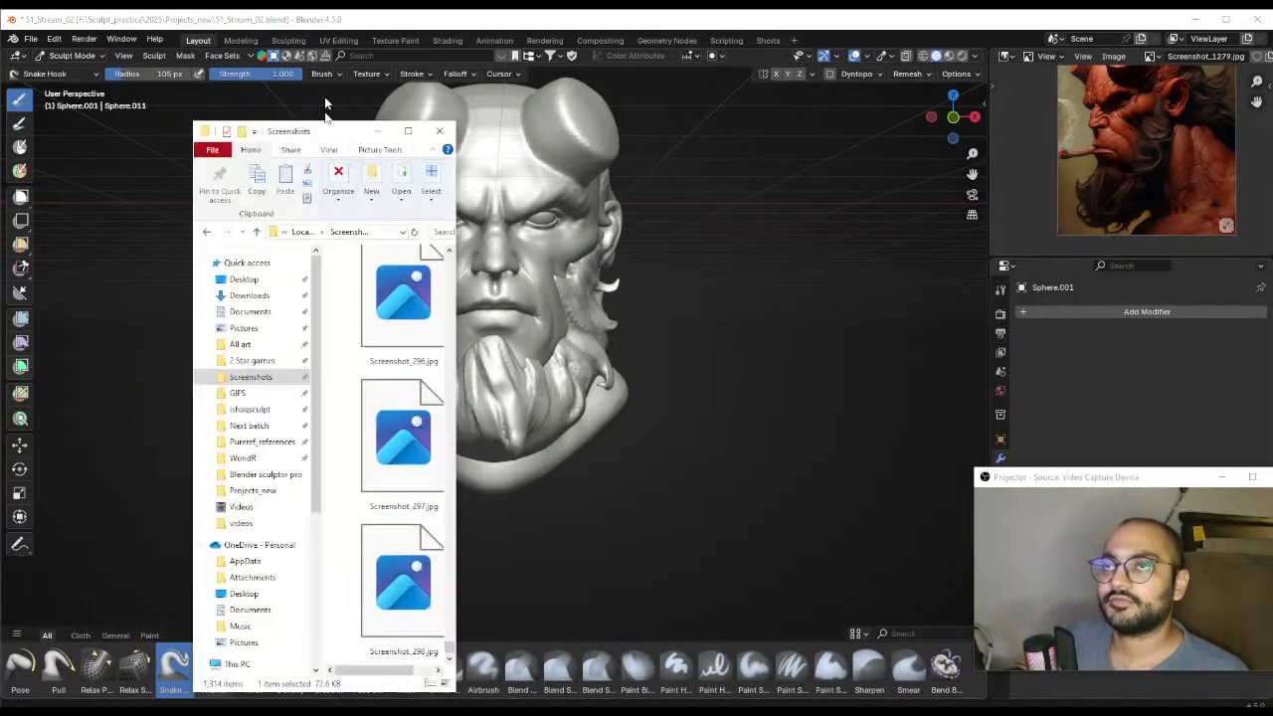
# Switch to the Screenshots folder, maximize its window and browse back to the older head renders around Screenshot_430 to Screenshot_457
pyautogui.moveTo(326, 105); pyautogui.dragTo(378, 98)
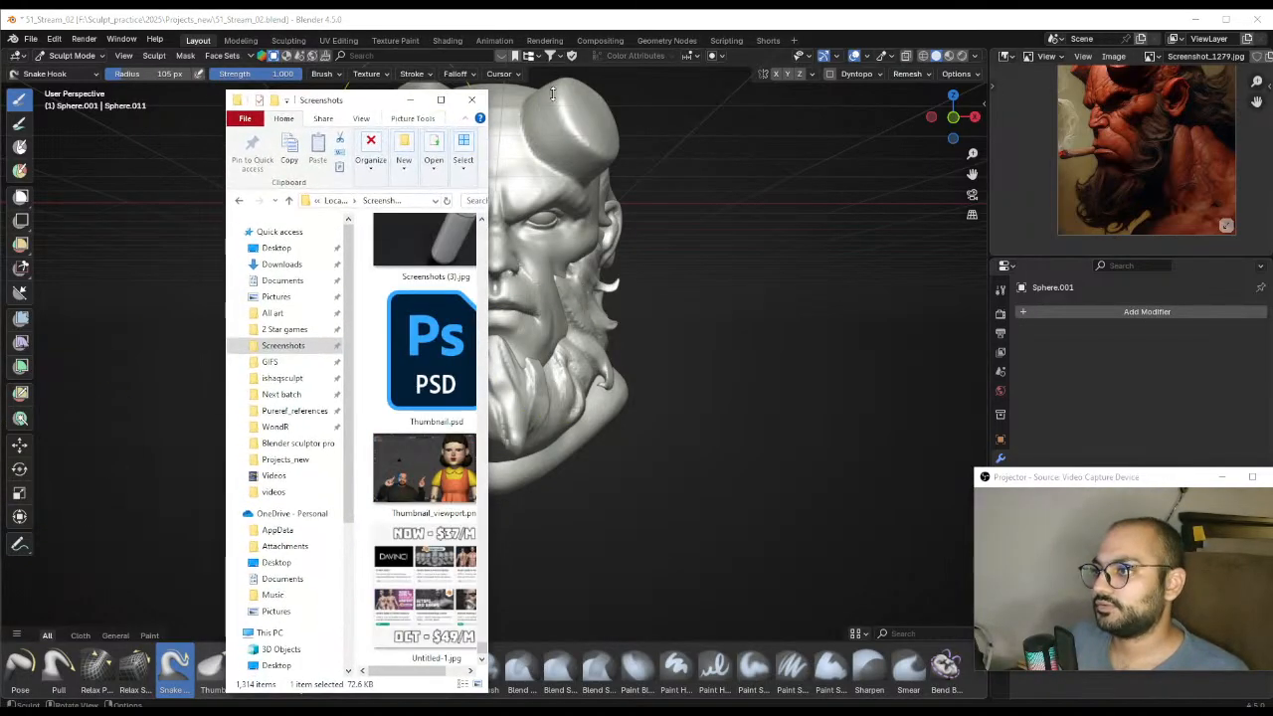
pyautogui.doubleClick(365, 106)
pyautogui.scroll(15, 714, 366)
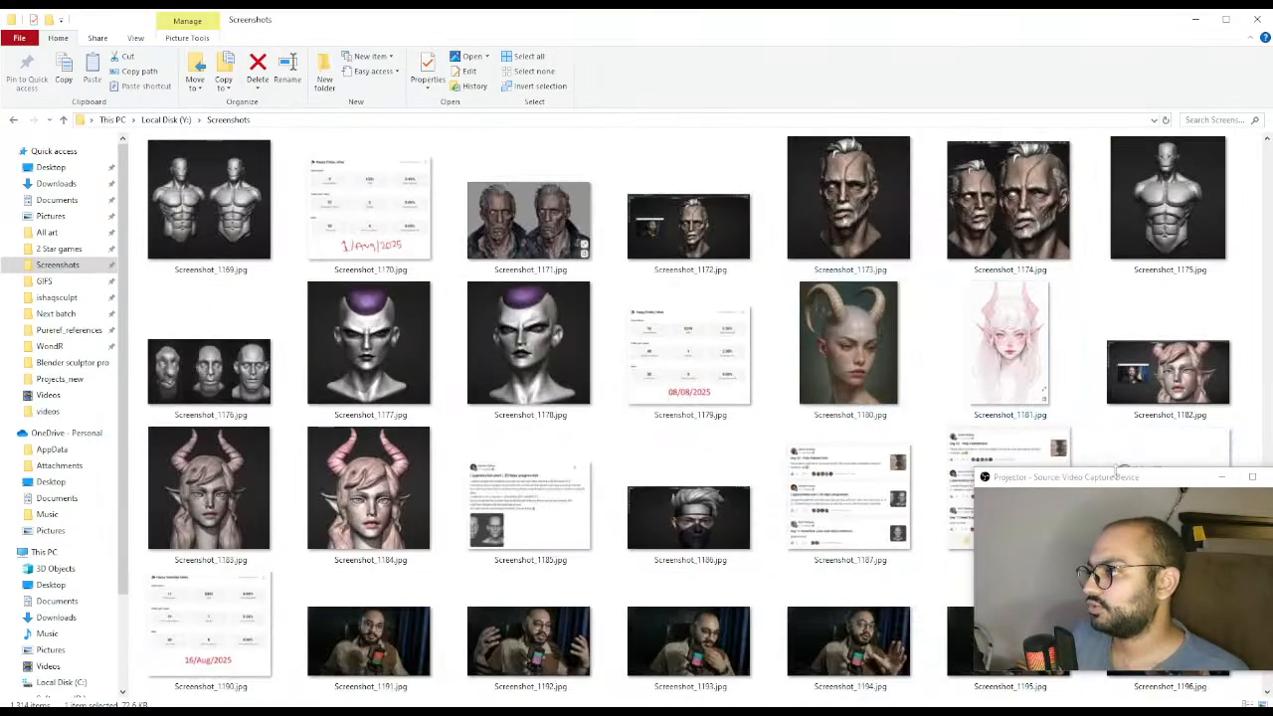
pyautogui.moveTo(1127, 479); pyautogui.dragTo(164, 251)
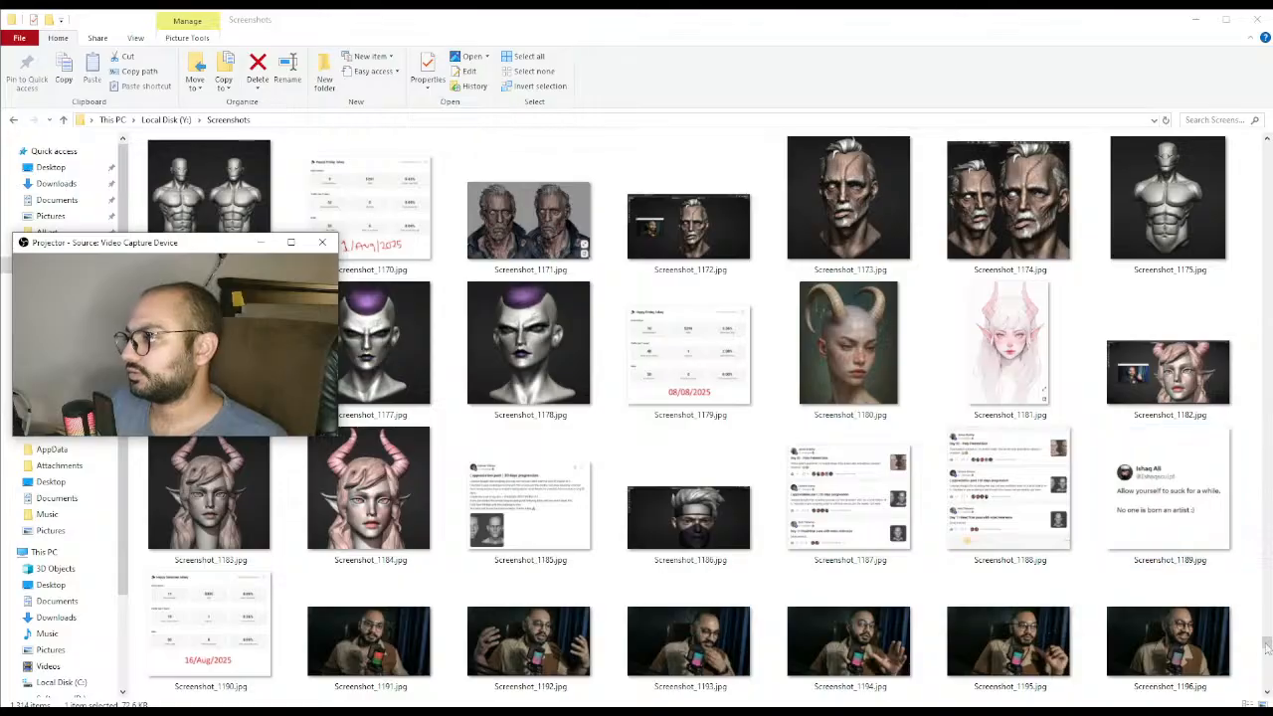
pyautogui.moveTo(1266, 644); pyautogui.dragTo(1225, 340)
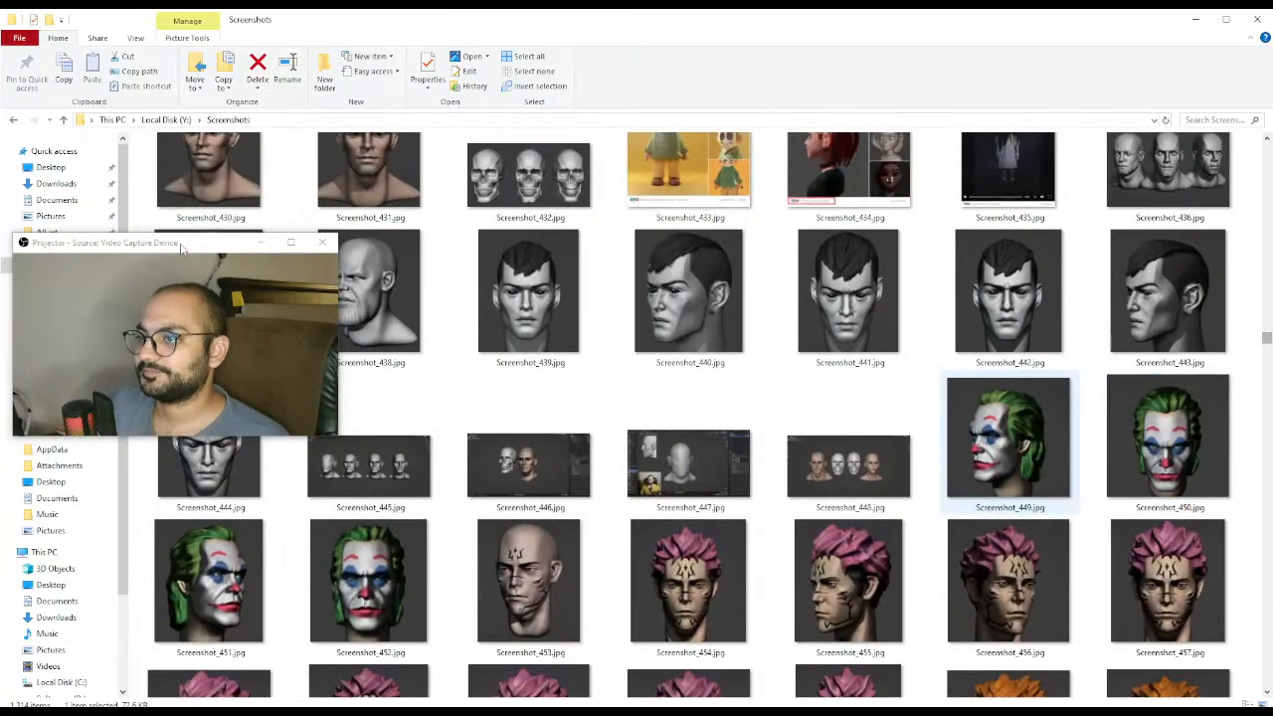
# Open Screenshot_449.jpg, compare its sculpted hair with Screenshot_450.jpg and close the image viewer
pyautogui.moveTo(199, 242); pyautogui.dragTo(602, 280)
pyautogui.click(211, 299)
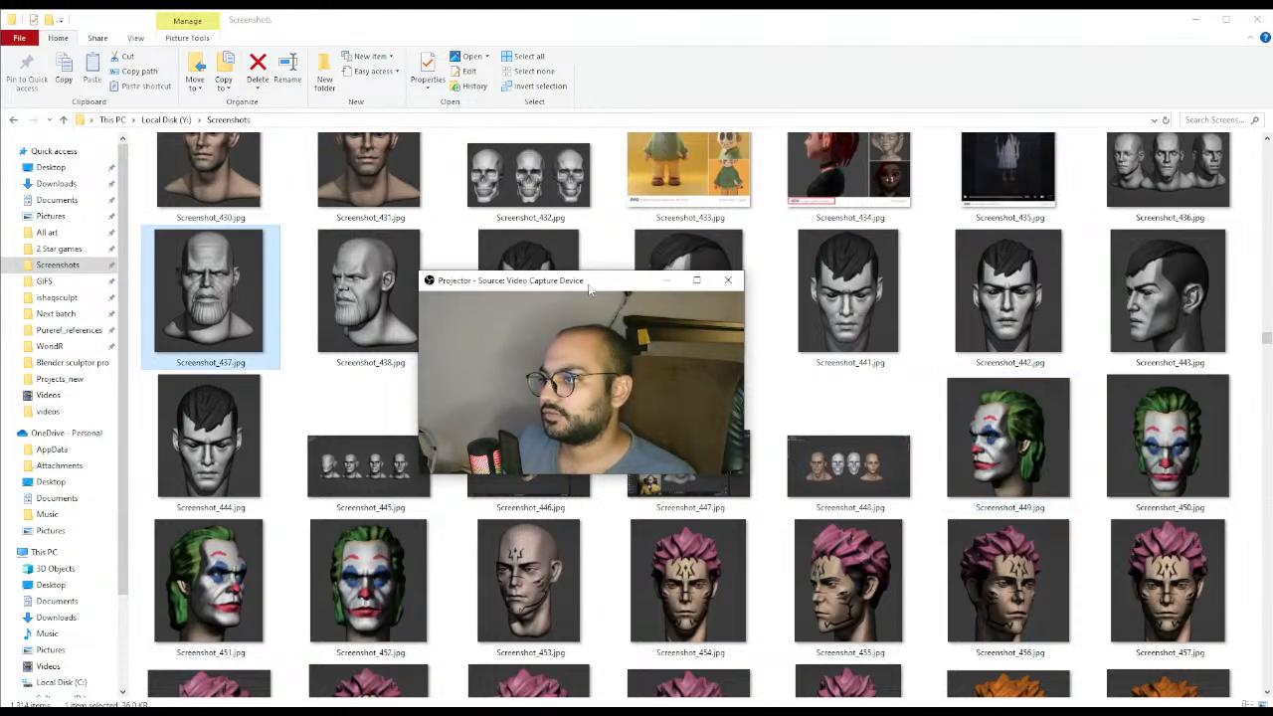
pyautogui.moveTo(586, 286); pyautogui.dragTo(185, 247)
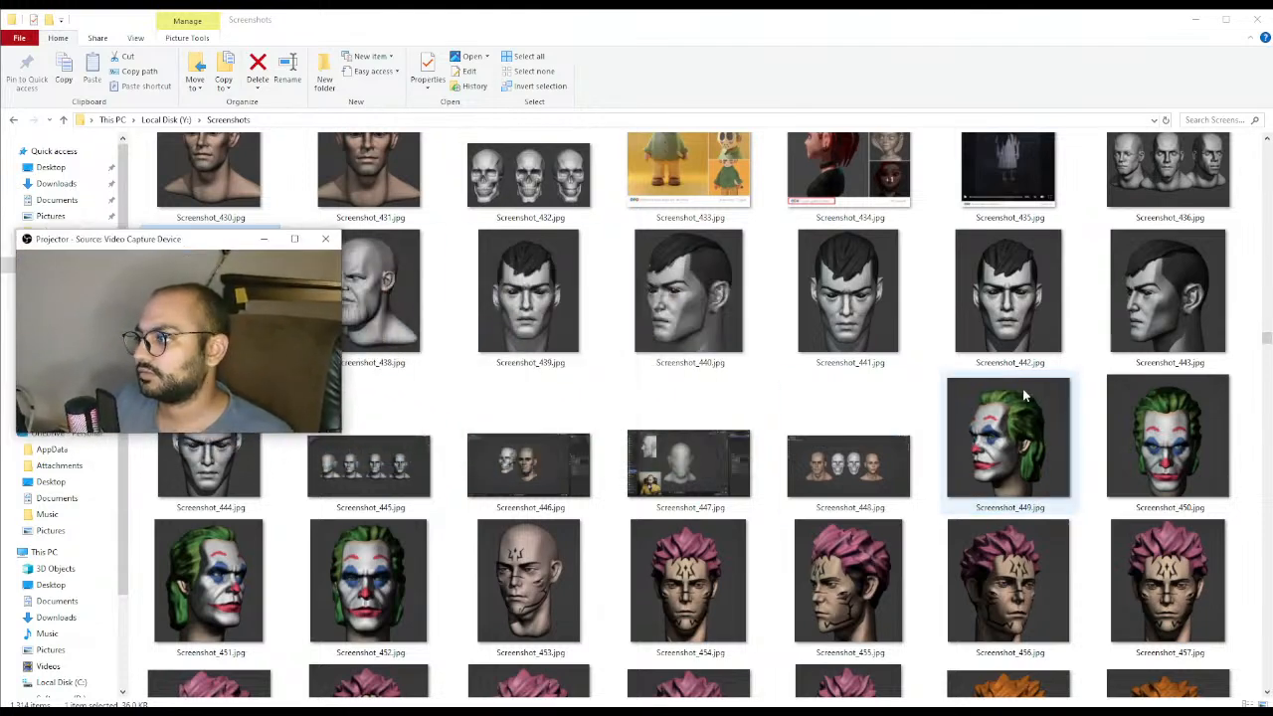
pyautogui.click(1029, 416)
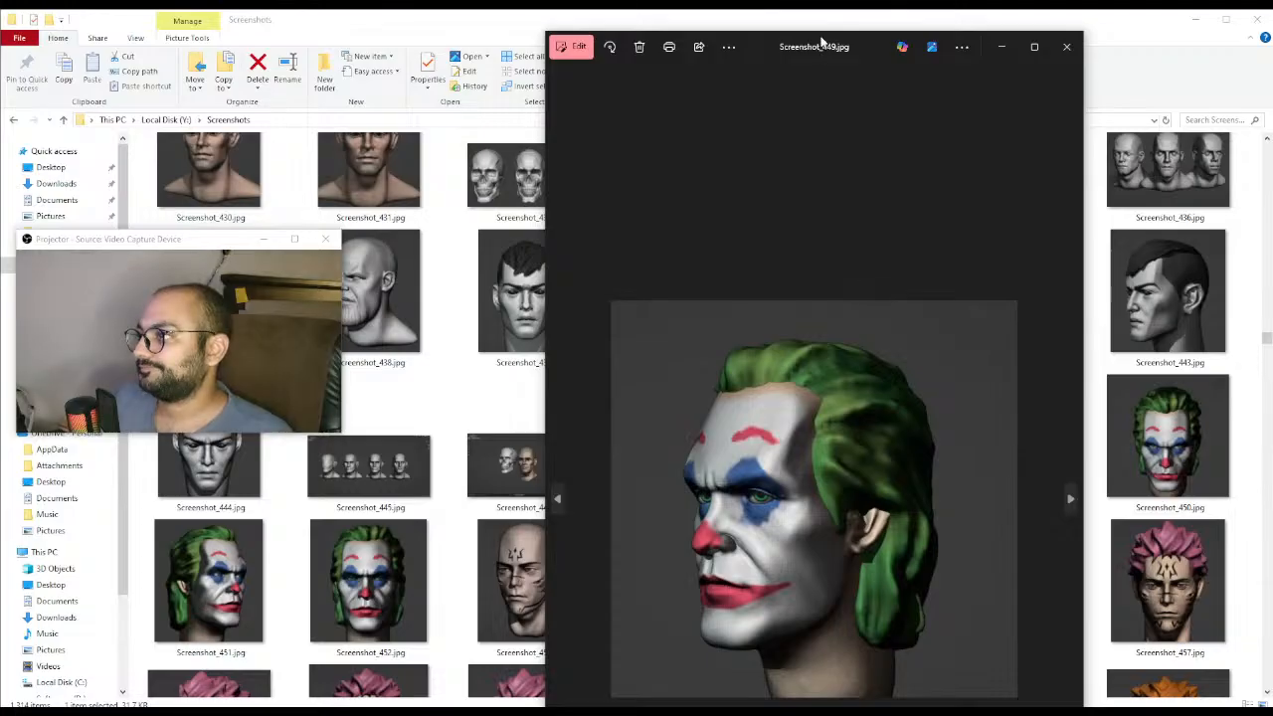
pyautogui.moveTo(821, 40); pyautogui.dragTo(826, 223)
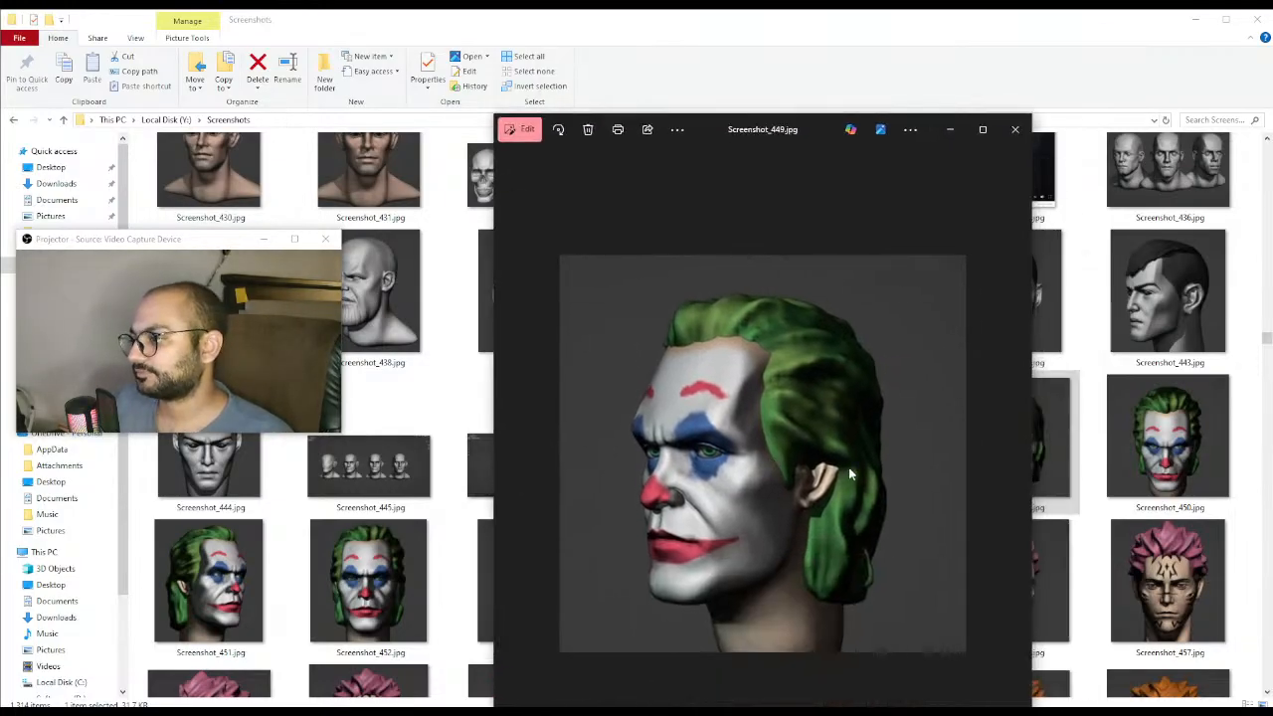
pyautogui.press('Right')
pyautogui.press('Left')
pyautogui.press('Right')
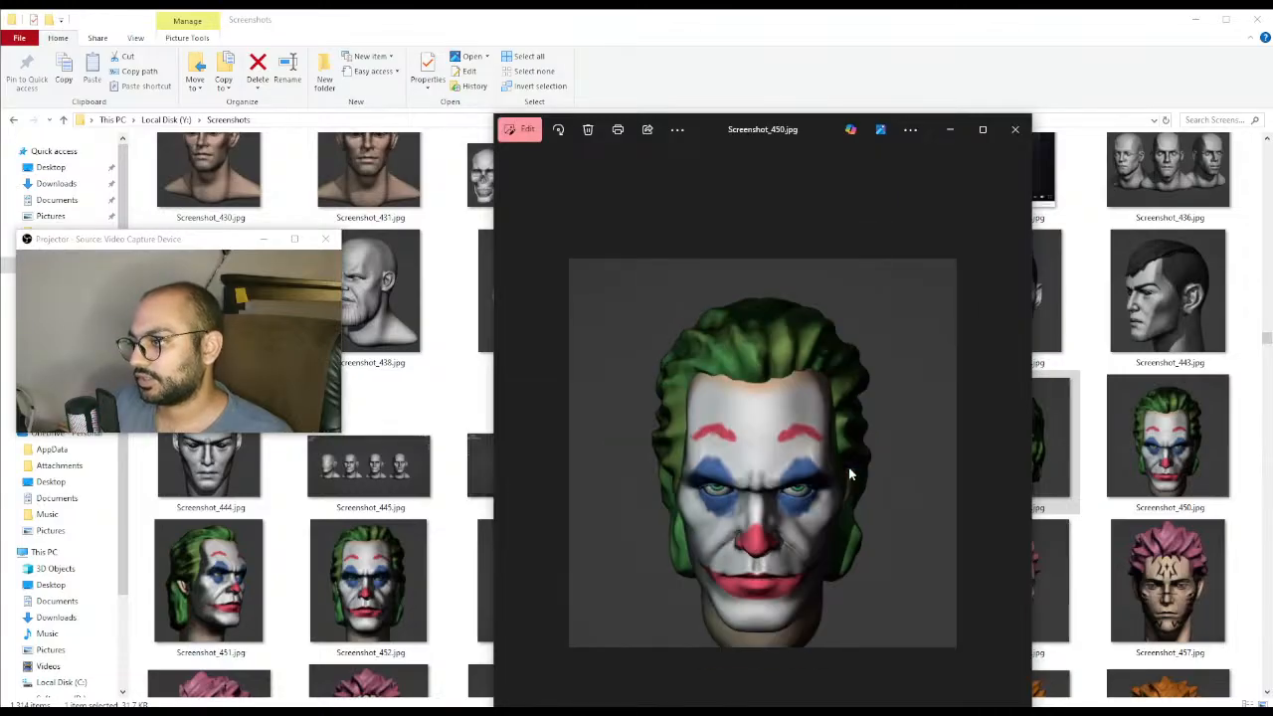
pyautogui.press('Left')
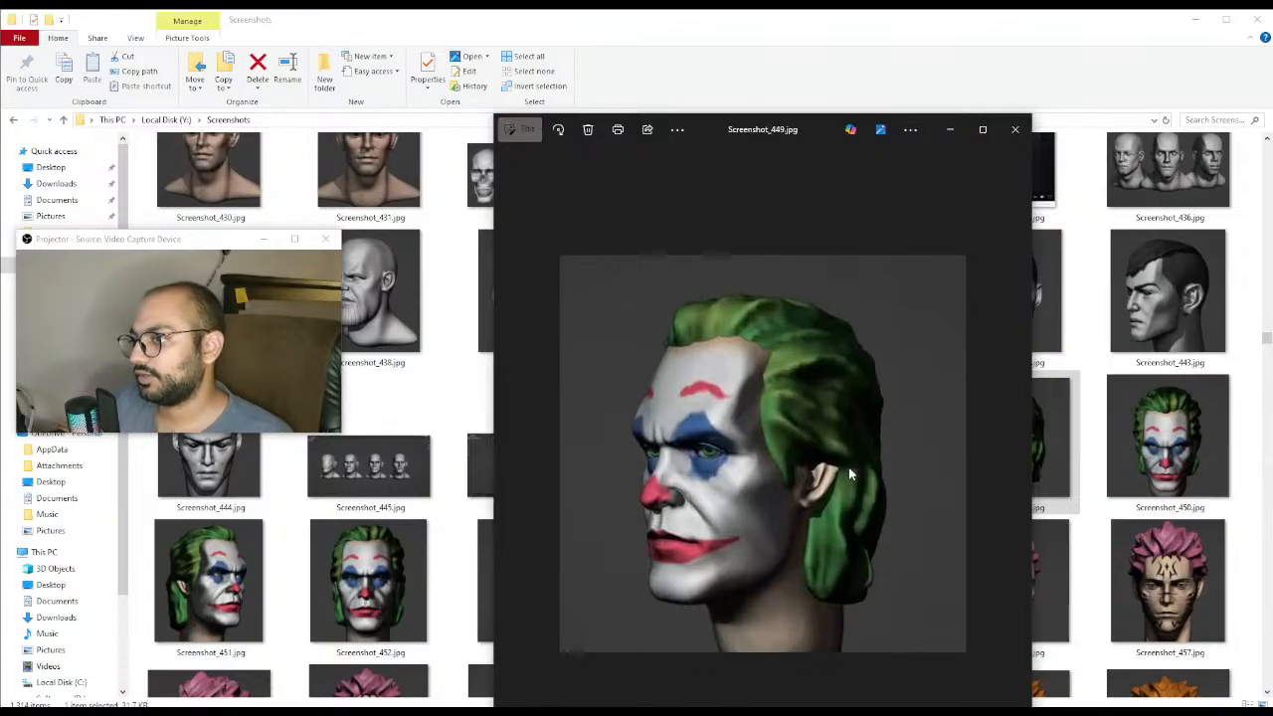
pyautogui.click(1015, 129)
# View the grey bust in Screenshot_438.jpg and its front view in Screenshot_437.jpg
pyautogui.click(386, 313)
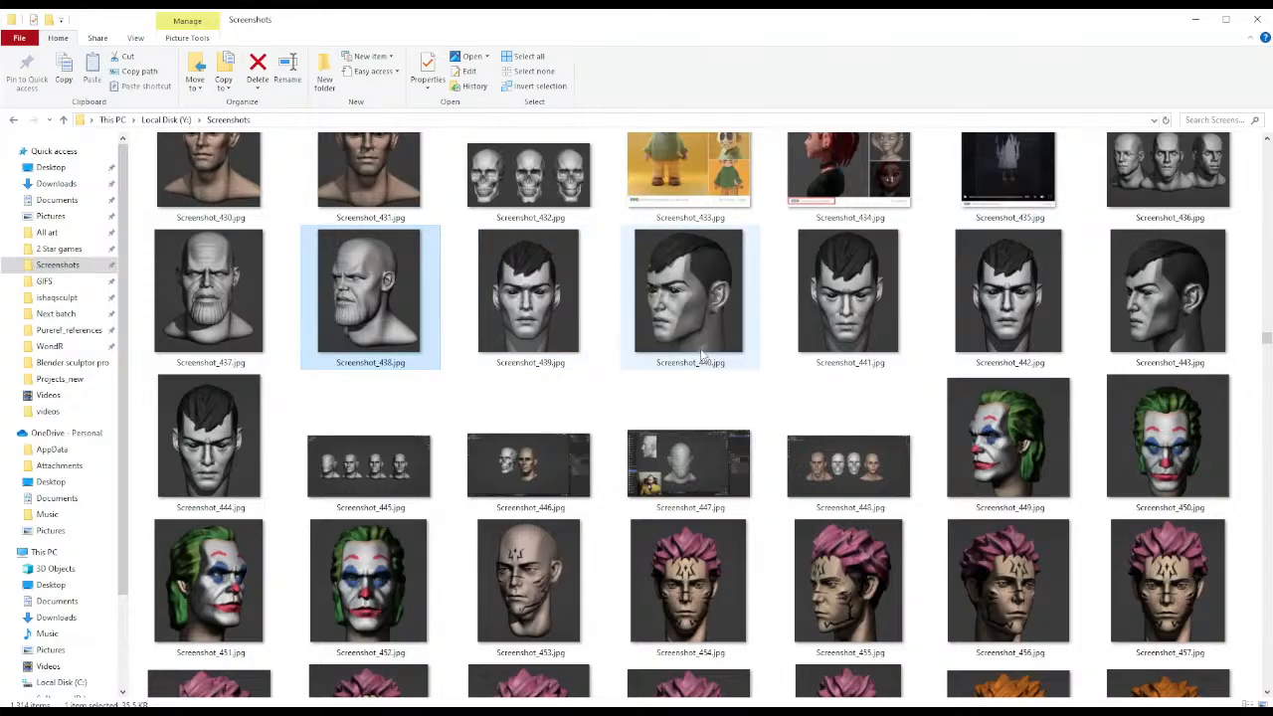
pyautogui.press('Return')
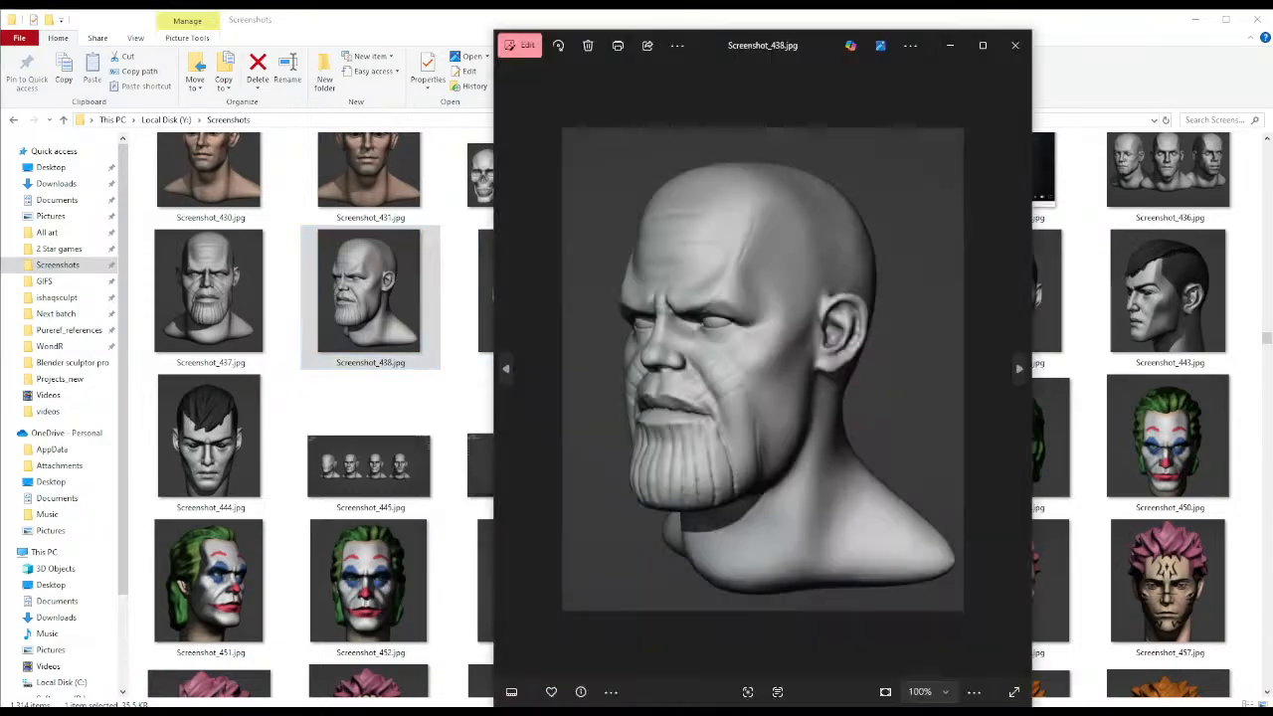
pyautogui.press('Left')
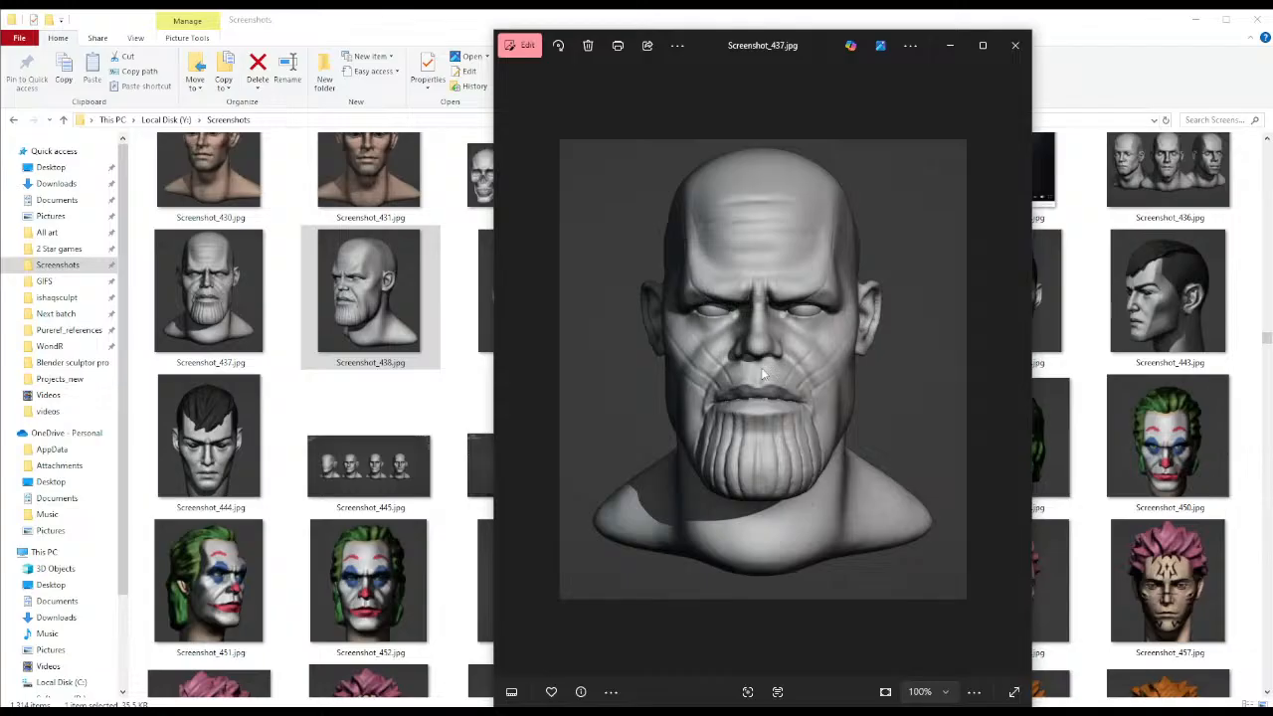
pyautogui.click(1015, 45)
# Browse the renders numbered above 500 and view the head with sunglasses in Screenshot_525.jpg
pyautogui.scroll(-9, 939, 307)
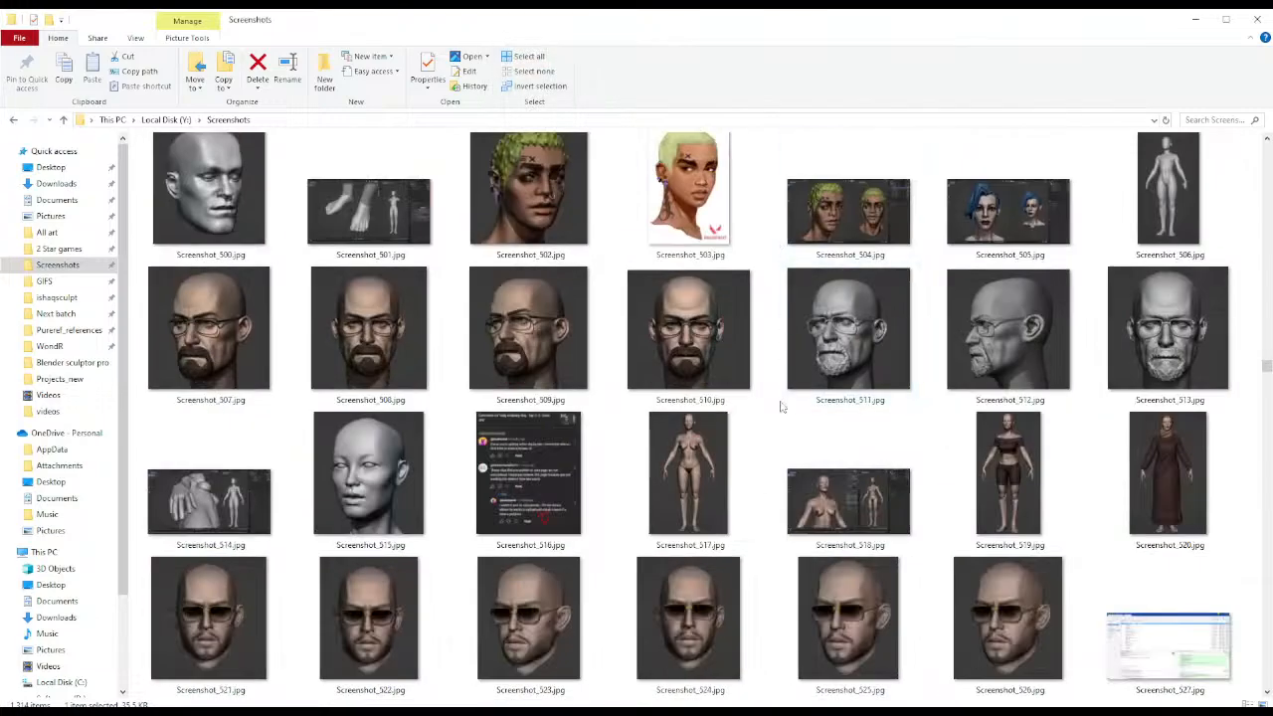
pyautogui.scroll(-18, 781, 406)
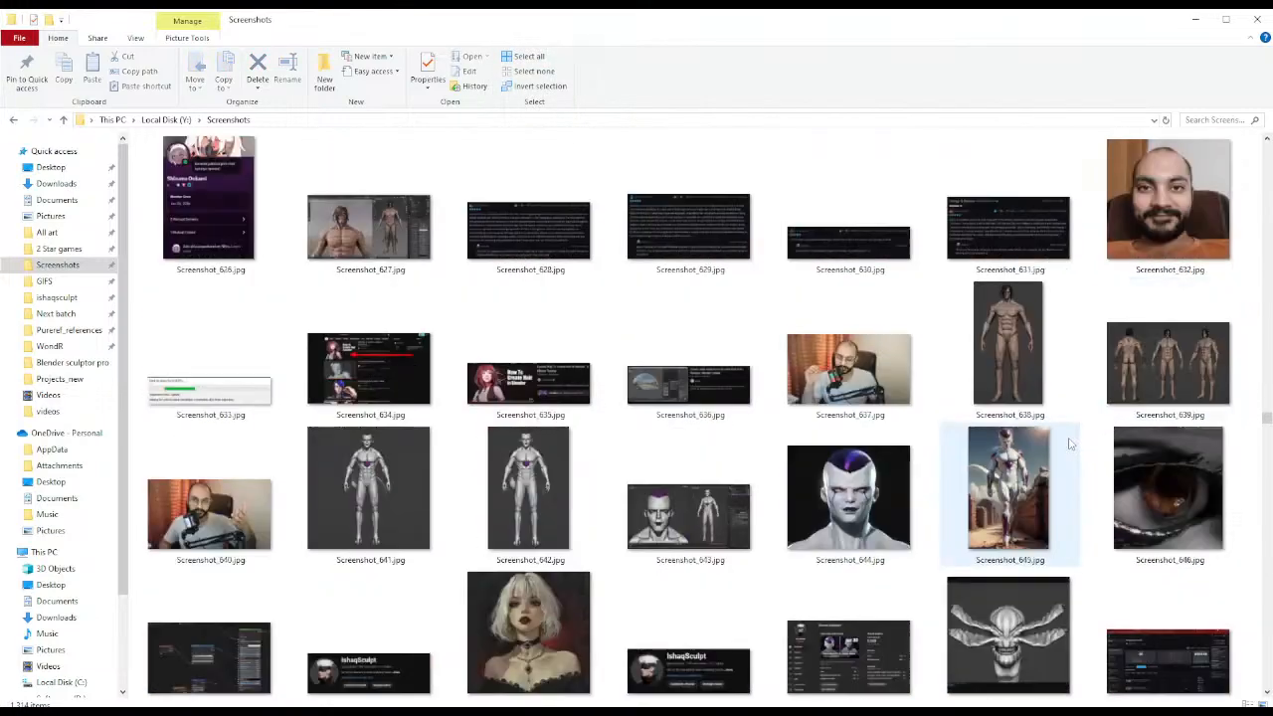
pyautogui.scroll(18, 1069, 443)
pyautogui.scroll(-3, 883, 444)
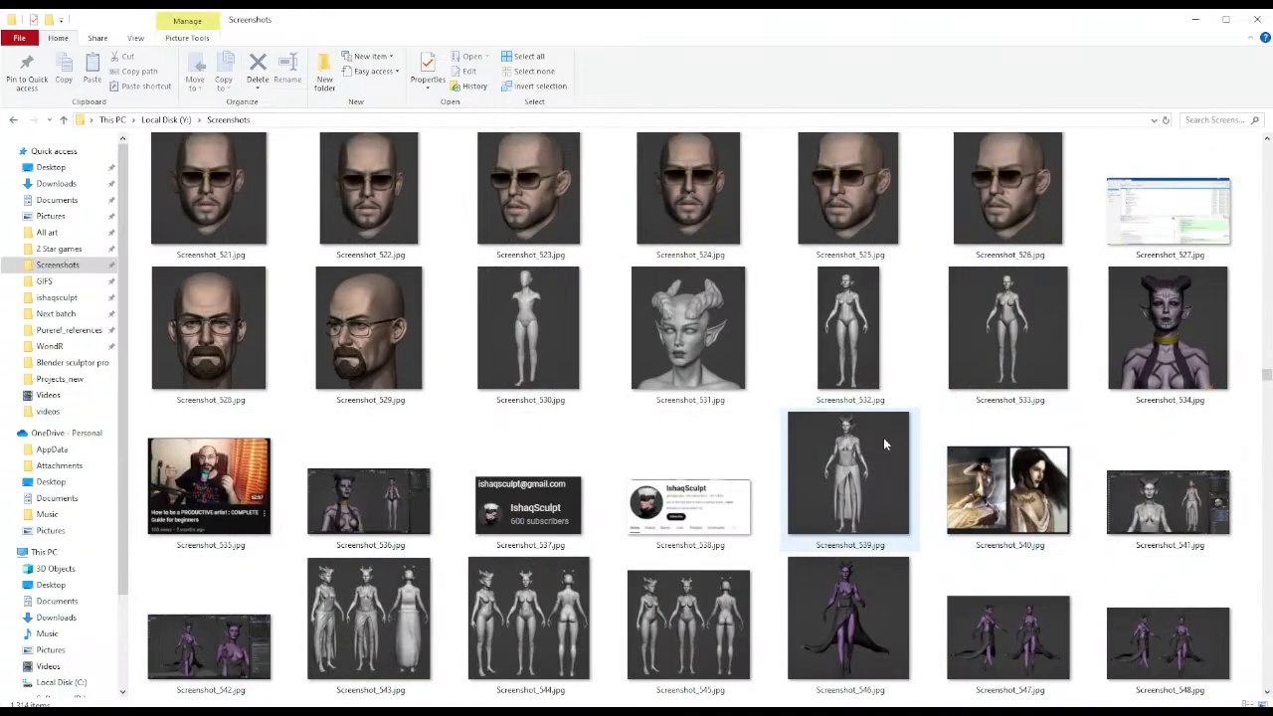
pyautogui.scroll(2, 865, 378)
pyautogui.doubleClick(851, 344)
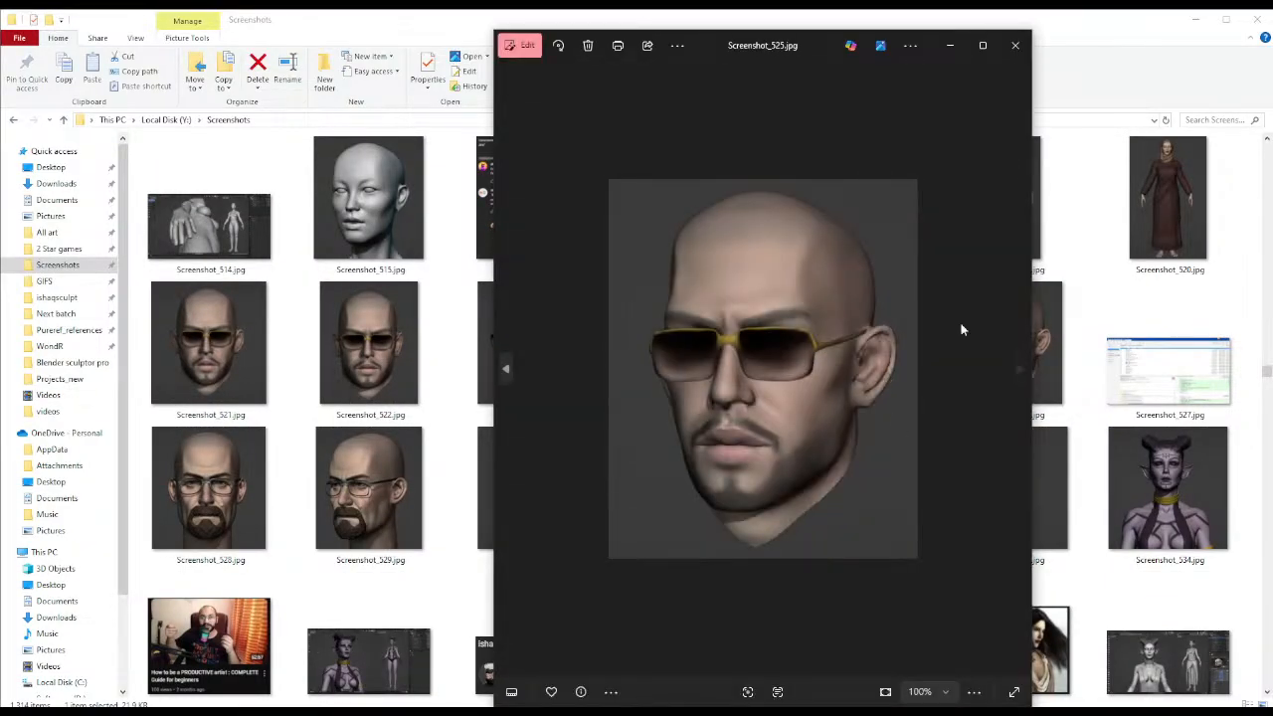
pyautogui.click(1015, 45)
# Search the newer screenshots for a bearded bust sculpt to use as an example
pyautogui.scroll(-3, 686, 408)
pyautogui.moveTo(1267, 386); pyautogui.dragTo(1265, 667)
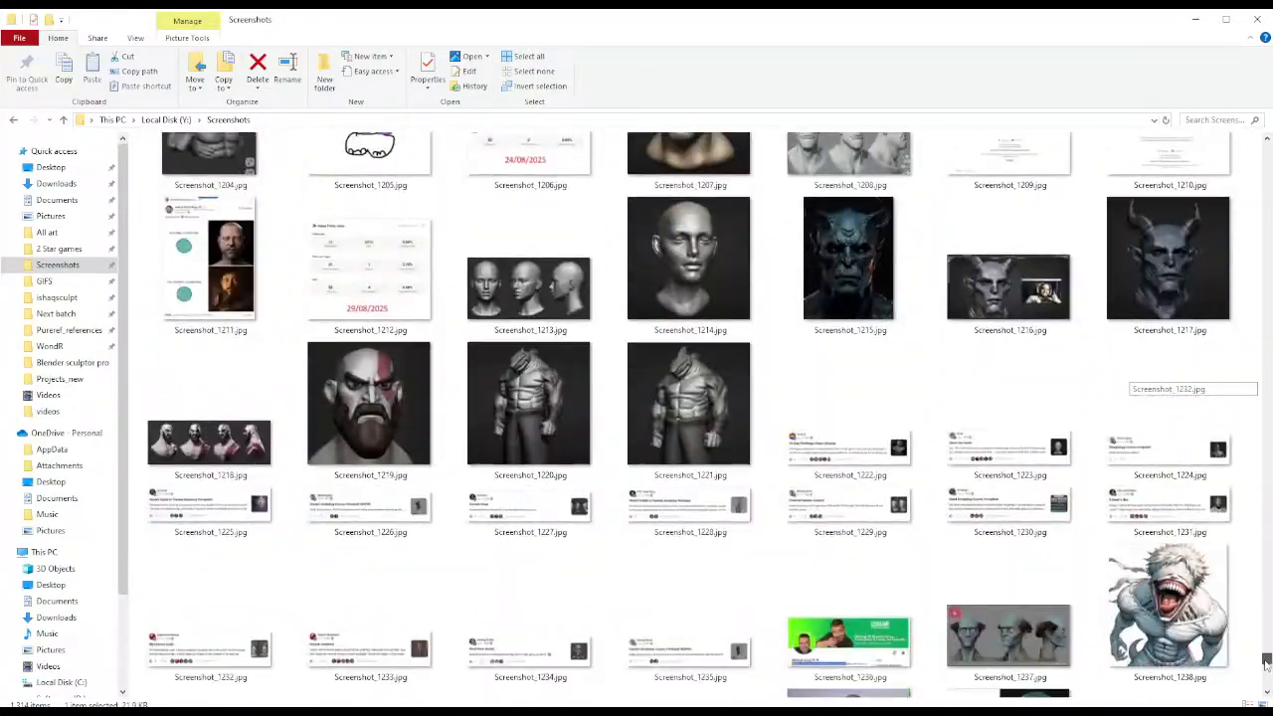
pyautogui.scroll(-8, 898, 418)
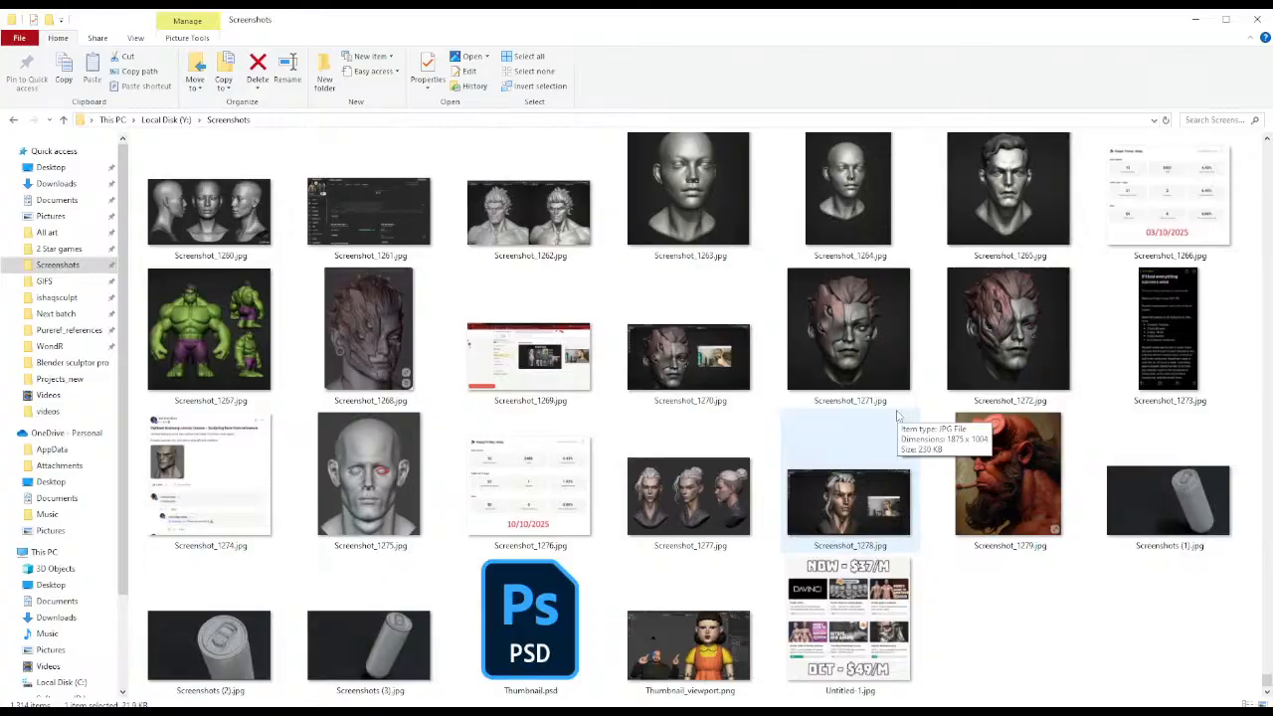
pyautogui.scroll(15, 898, 418)
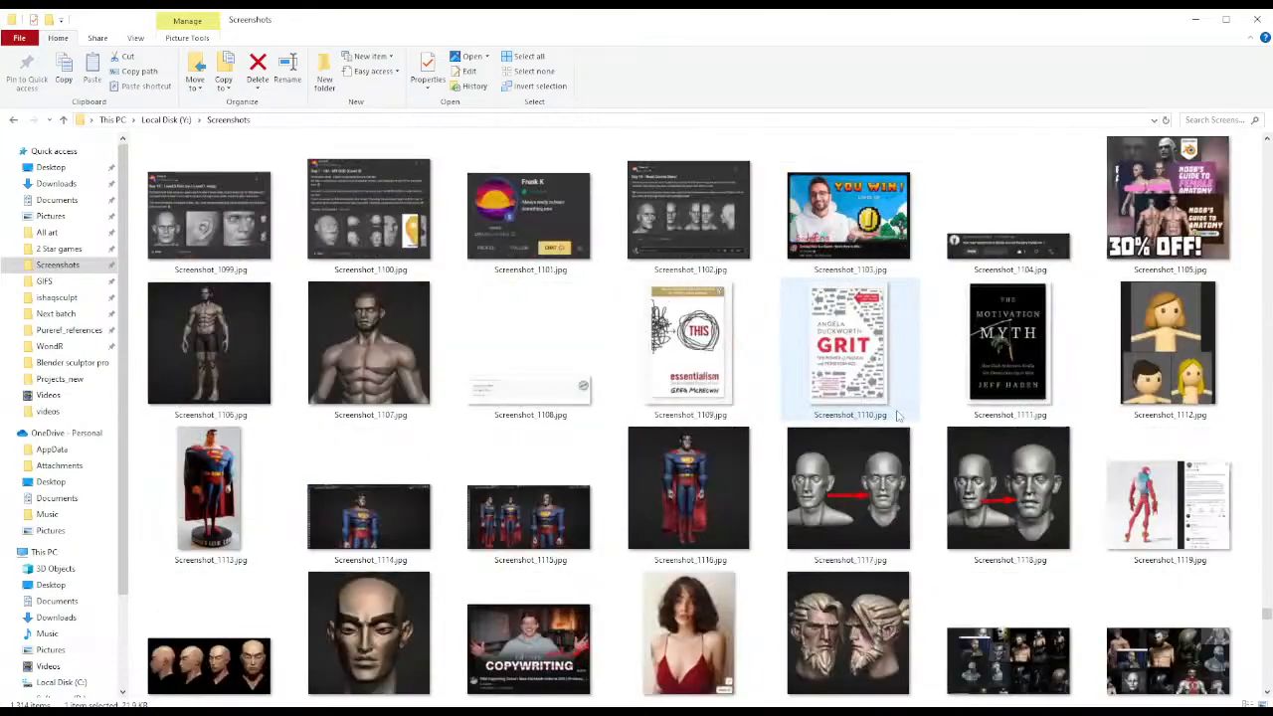
pyautogui.scroll(4, 898, 418)
pyautogui.scroll(14, 861, 368)
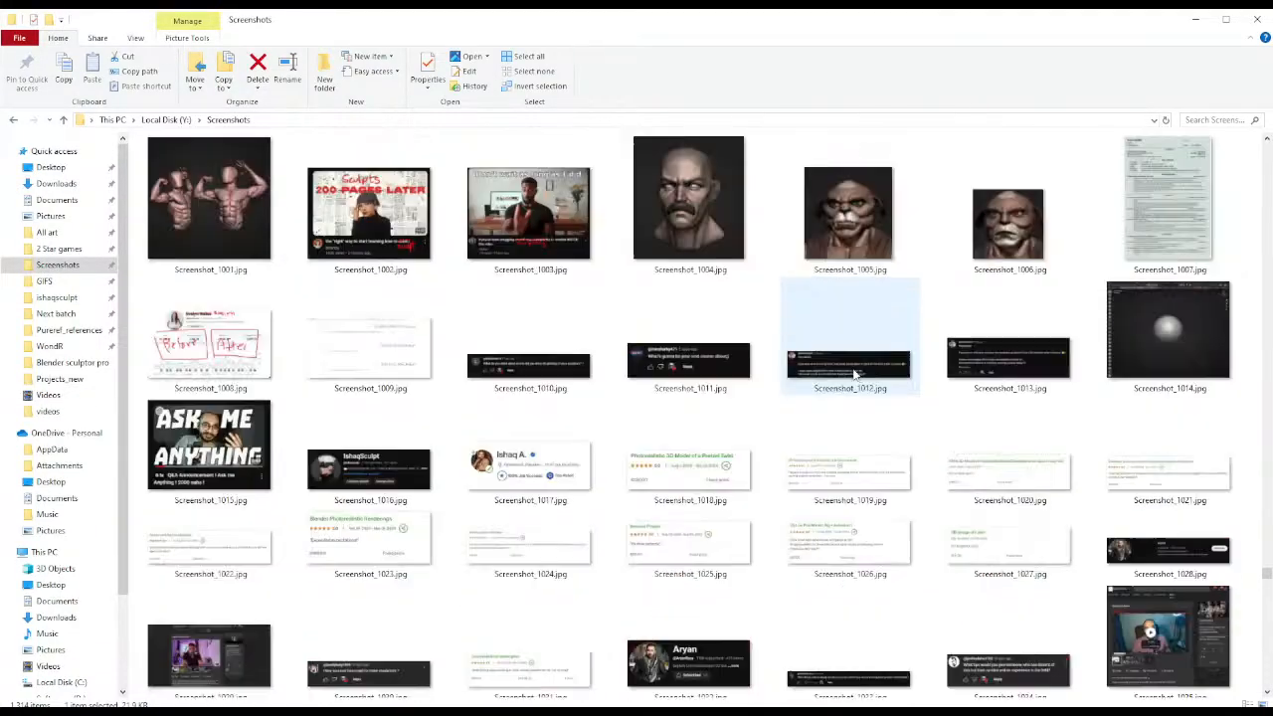
pyautogui.scroll(7, 861, 368)
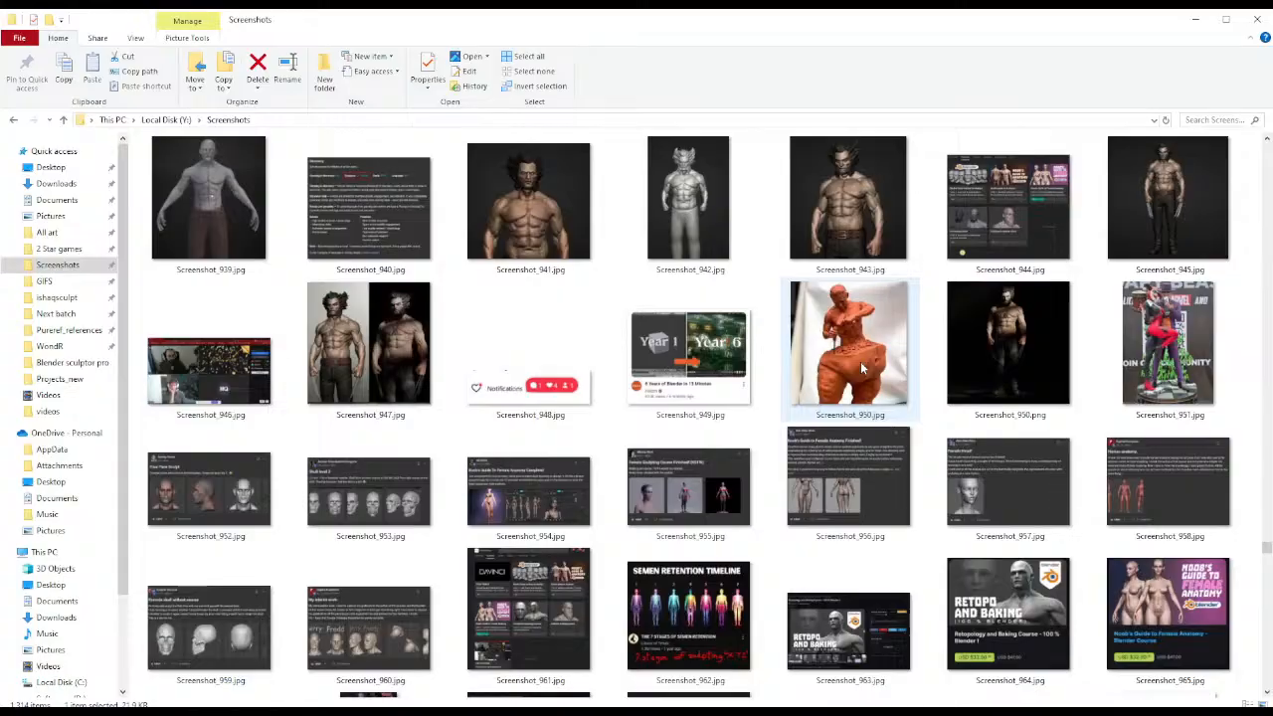
pyautogui.scroll(6, 862, 368)
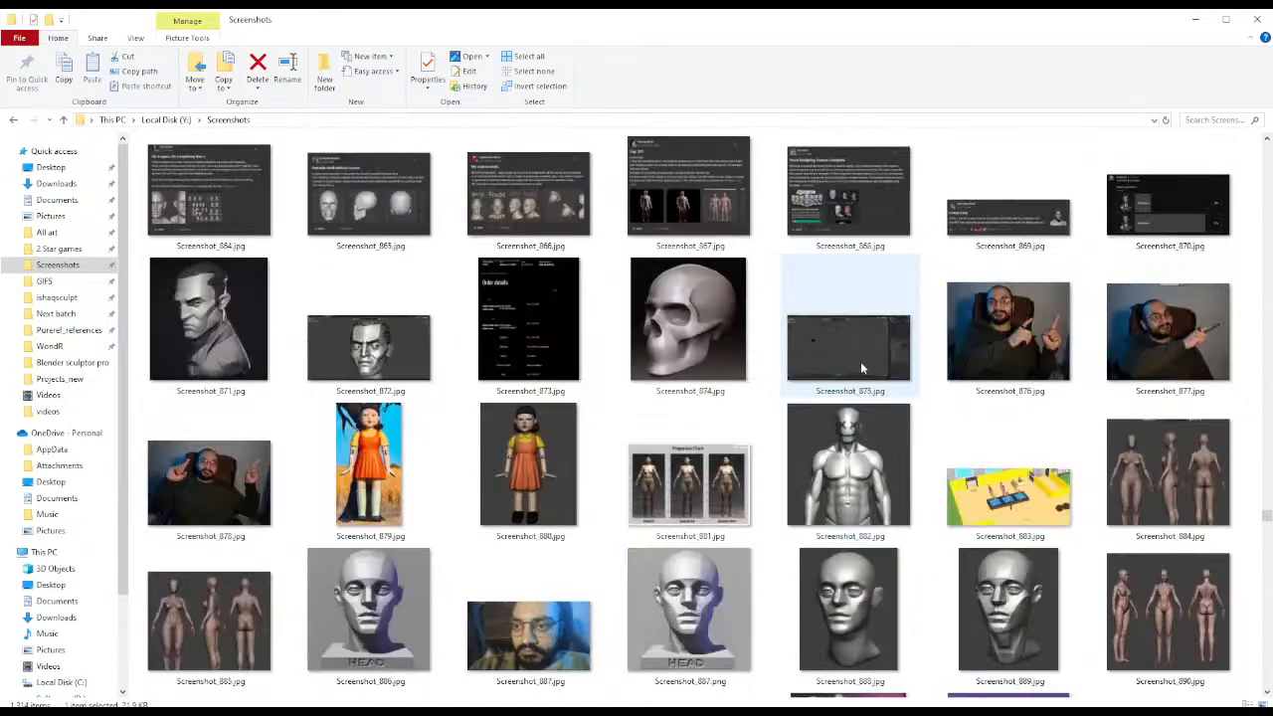
pyautogui.scroll(-3, 861, 368)
# View the bearded busts in Screenshot_909.jpg and Screenshot_908.jpg, close the folder and return to Blender
pyautogui.doubleClick(838, 472)
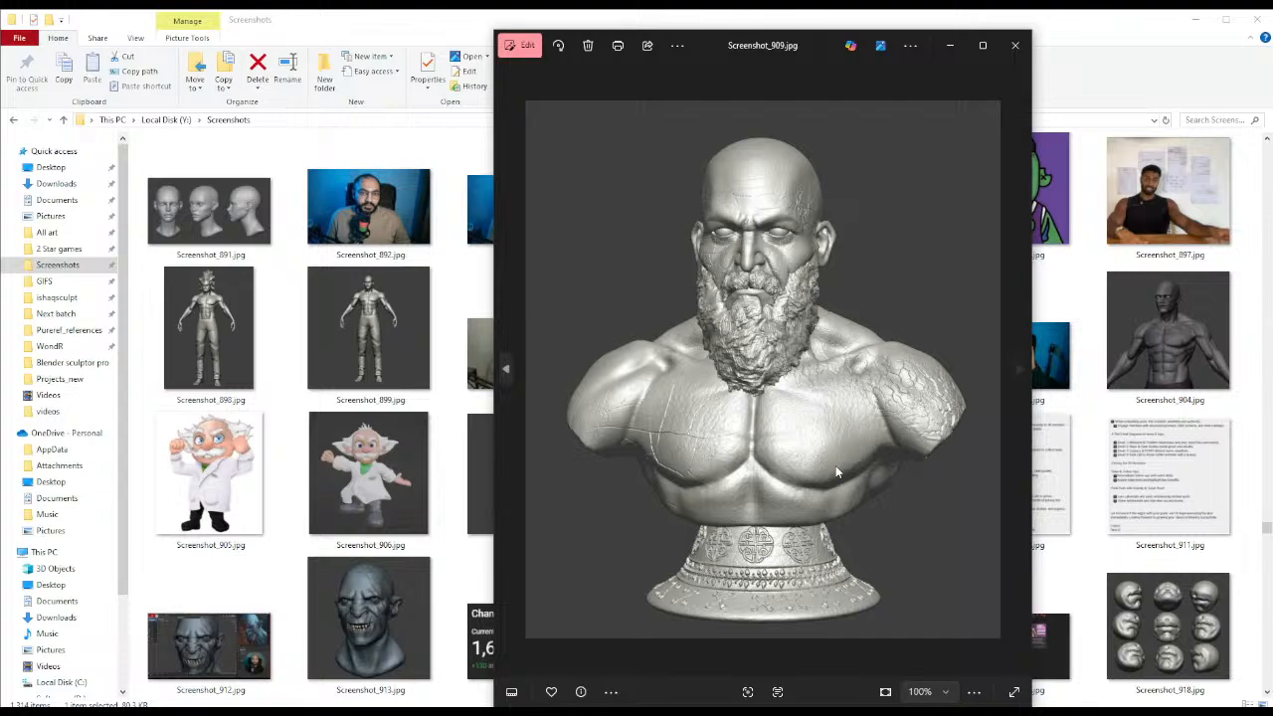
pyautogui.press('Left')
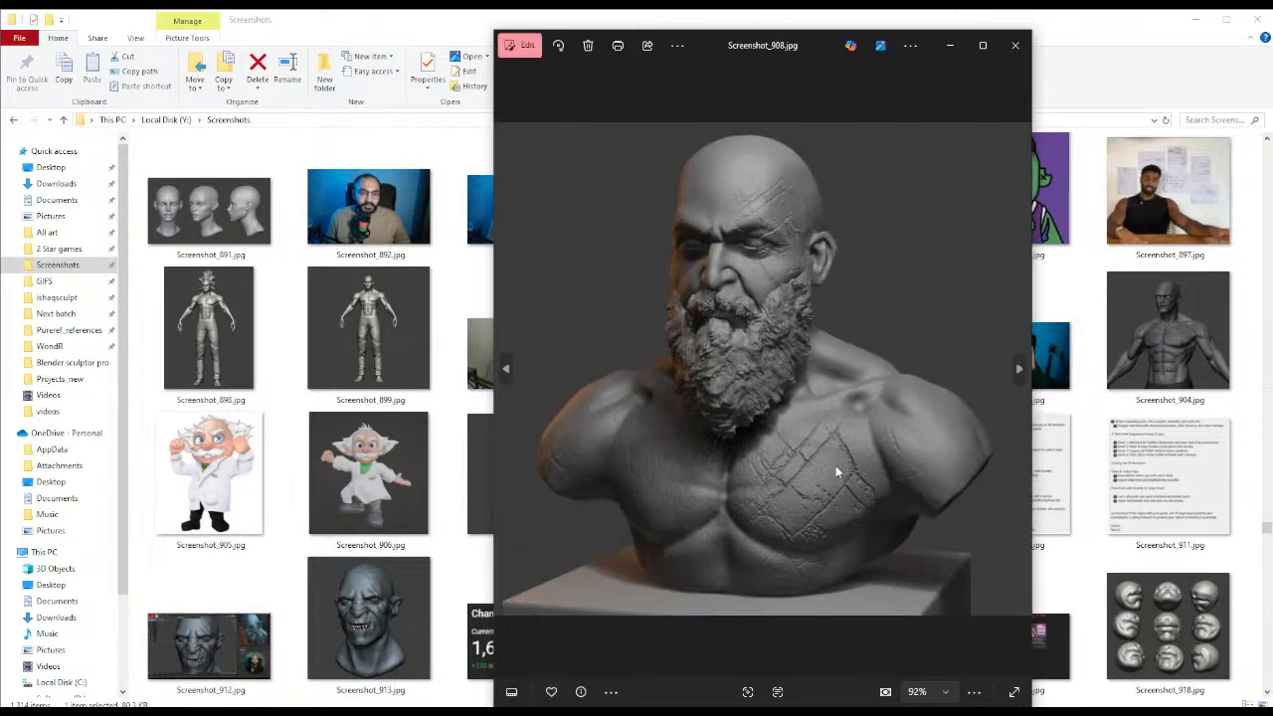
pyautogui.click(1013, 53)
pyautogui.click(1259, 20)
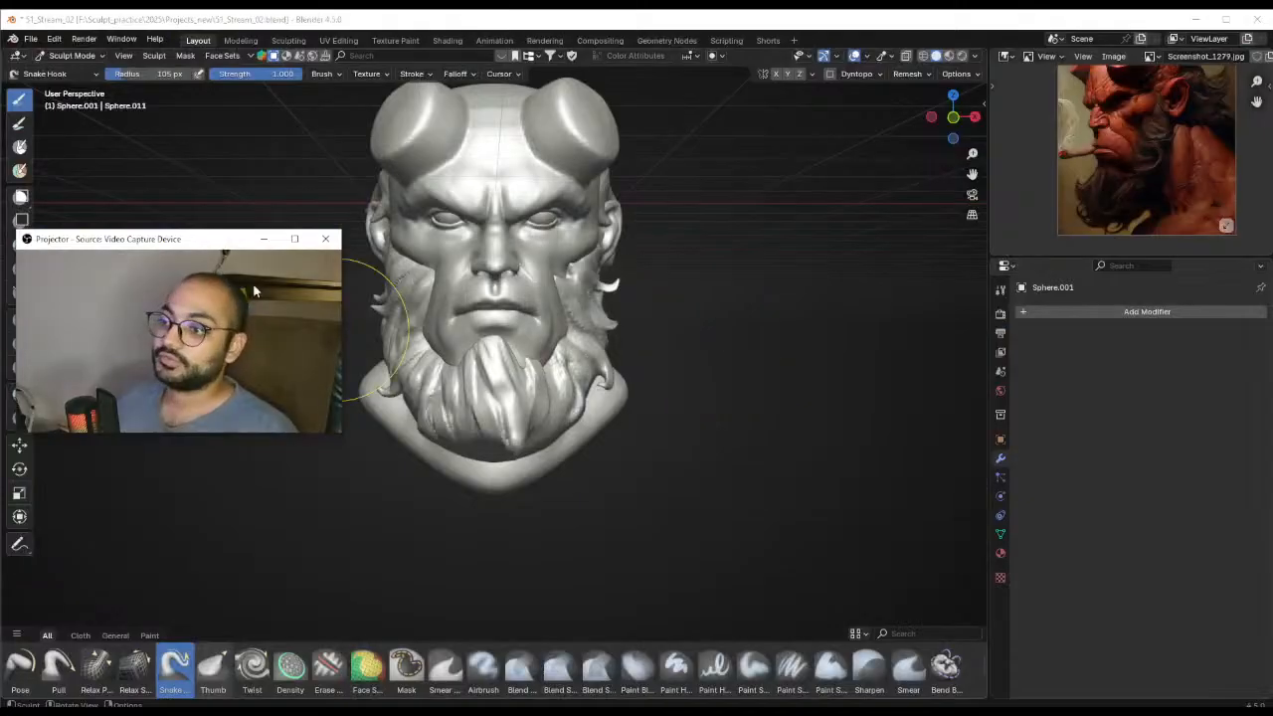
pyautogui.moveTo(183, 241); pyautogui.dragTo(1116, 375)
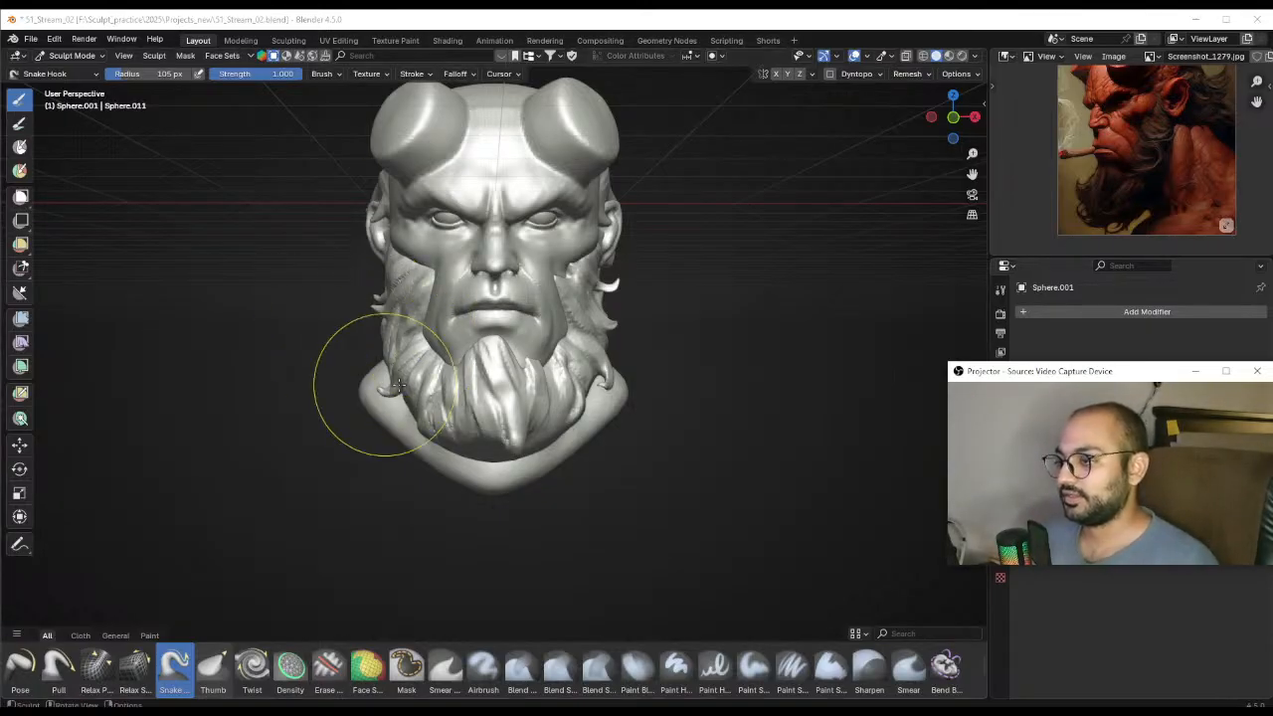
# Pull a thin downward tuft from the beard's rear edge below the upper side tufts with Snake Hook at radii of about 54 to 73 px
pyautogui.moveTo(364, 398)
pyautogui.mouseDown(button='middle')
pyautogui.moveTo(508, 397)
pyautogui.moveTo(341, 417)
pyautogui.moveTo(386, 367)
pyautogui.moveTo(530, 379)
pyautogui.moveTo(447, 391)
pyautogui.moveTo(505, 406)
pyautogui.moveTo(481, 393)
pyautogui.moveTo(630, 403)
pyautogui.moveTo(524, 431)
pyautogui.mouseUp(button='middle')
pyautogui.press('[')
pyautogui.press('[')
pyautogui.press('[')
pyautogui.press('[')
pyautogui.press('[')
pyautogui.press('[')
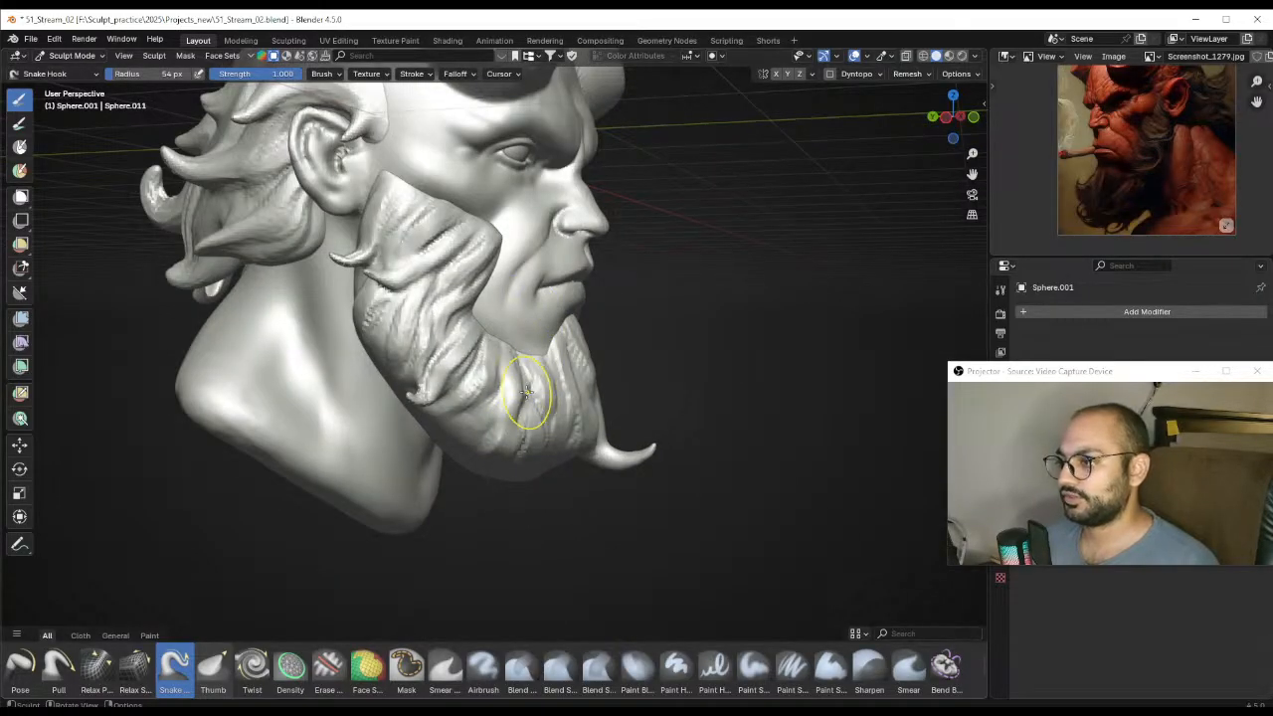
pyautogui.moveTo(482, 381)
pyautogui.keyDown('alt'); pyautogui.mouseDown()
pyautogui.moveTo(448, 383)
pyautogui.moveTo(487, 381)
pyautogui.moveTo(511, 406)
pyautogui.moveTo(509, 374)
pyautogui.mouseUp(); pyautogui.keyUp('alt')
pyautogui.press('f')
pyautogui.click(461, 356)
pyautogui.press('f')
pyautogui.click(472, 359)
pyautogui.moveTo(486, 389)
pyautogui.keyDown('shift'); pyautogui.mouseDown(button='middle')
pyautogui.moveTo(481, 359)
pyautogui.moveTo(507, 336)
pyautogui.moveTo(499, 351)
pyautogui.mouseUp(button='middle'); pyautogui.keyUp('shift')
pyautogui.press('f')
pyautogui.click(499, 351)
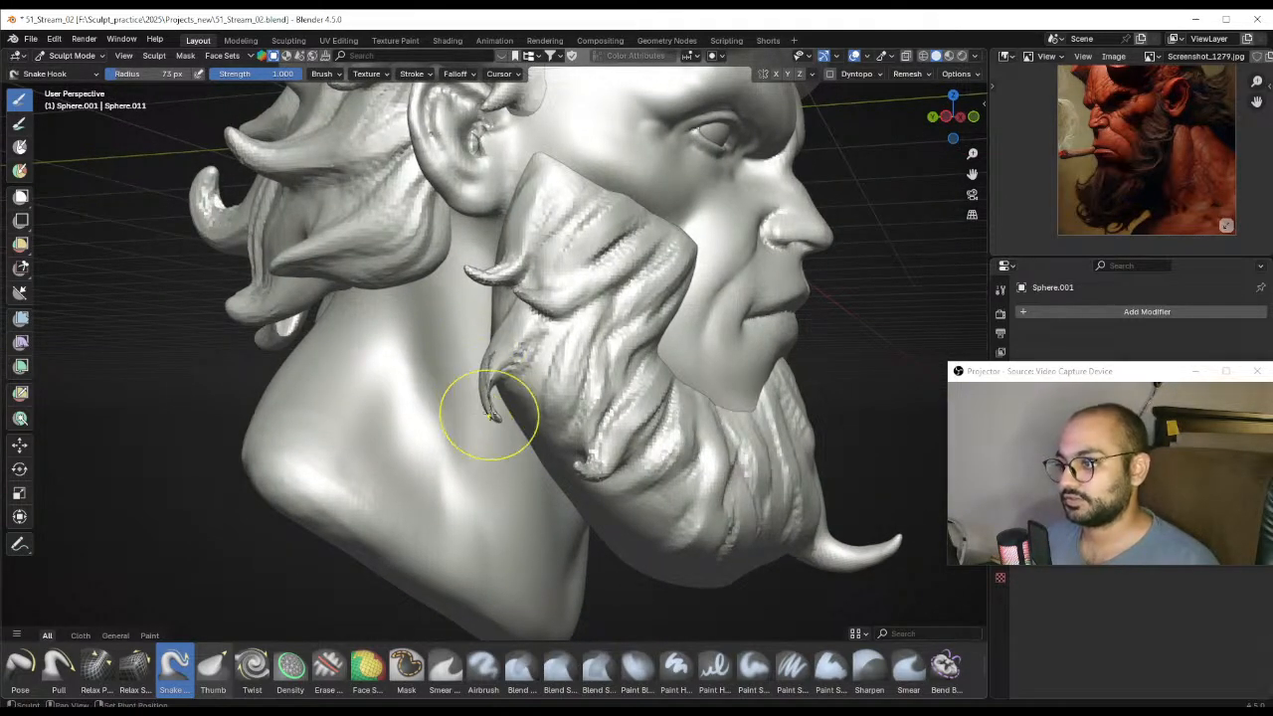
# Bend the rear-edge tuft and refine its tip with Snake Hook at radii of about 93 and 42 px
pyautogui.press('f')
pyautogui.click(527, 395)
pyautogui.moveTo(501, 398); pyautogui.dragTo(487, 388)
pyautogui.press('f')
pyautogui.click(542, 380)
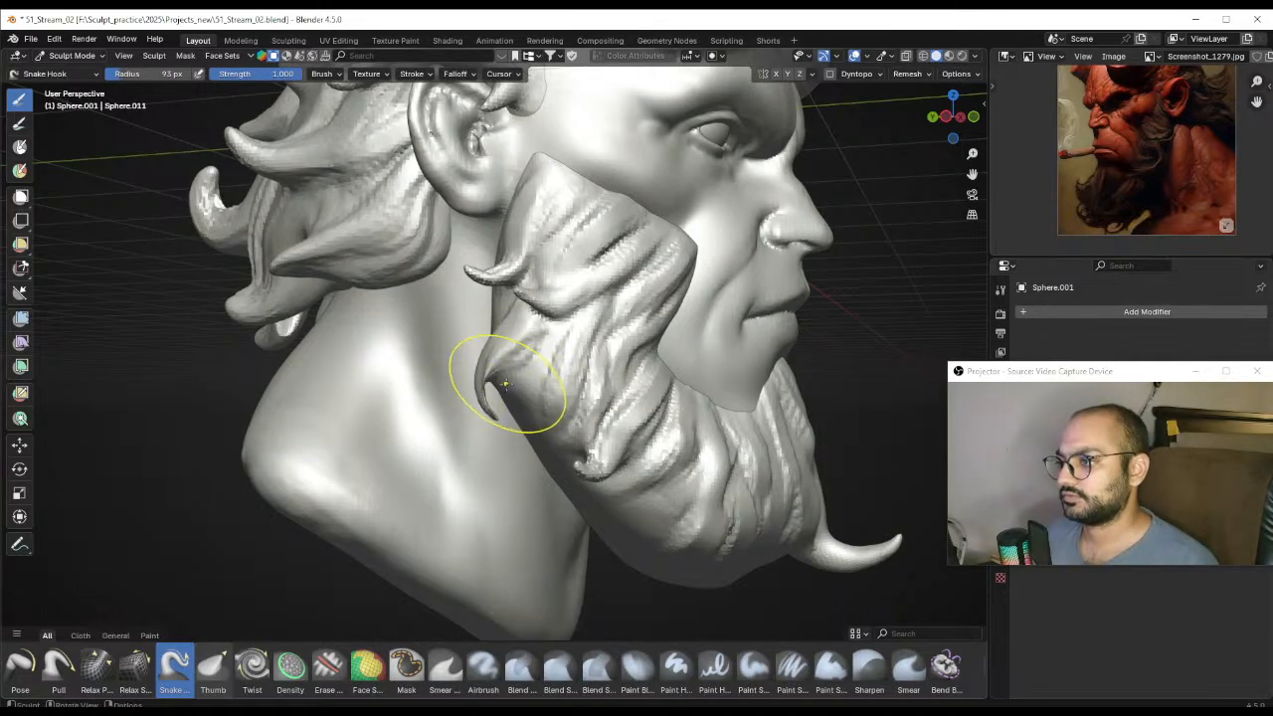
pyautogui.moveTo(562, 345)
pyautogui.mouseDown(button='middle')
pyautogui.moveTo(495, 343)
pyautogui.moveTo(527, 353)
pyautogui.mouseUp(button='middle')
pyautogui.press('f')
pyautogui.click(477, 357)
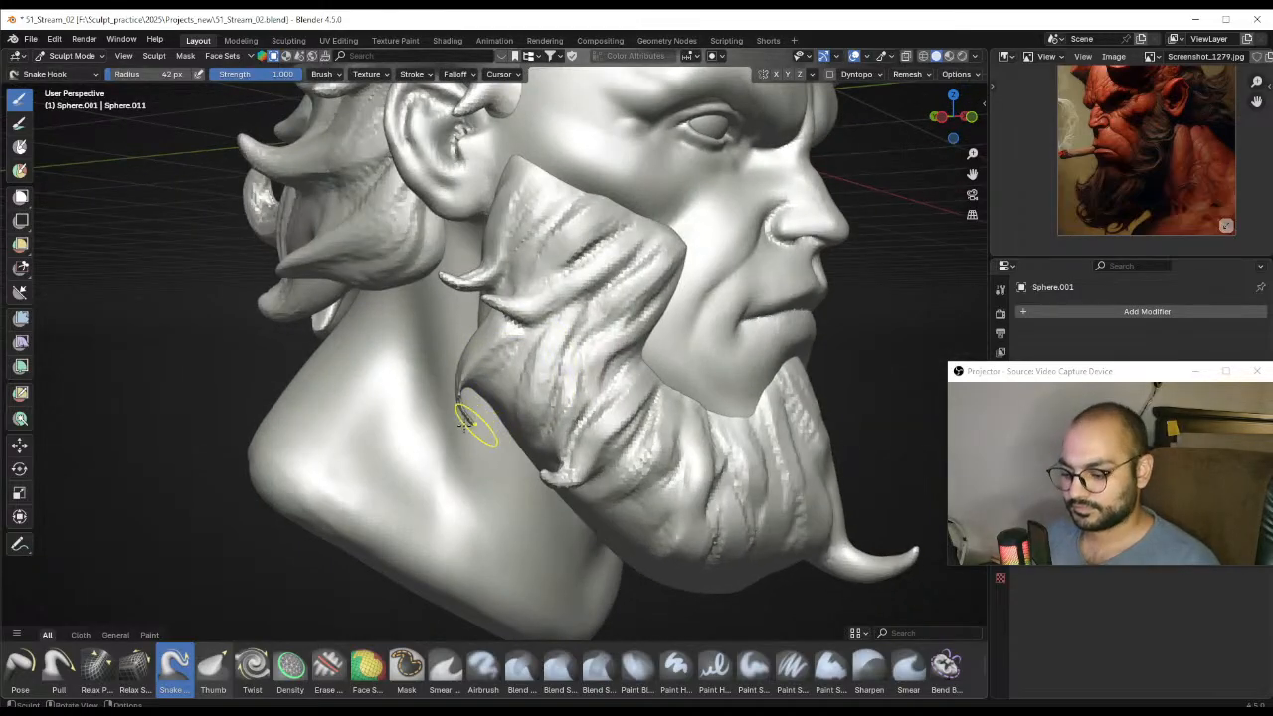
# Thicken the tuft on the beard's rear edge with Inflate/Deflate at radii of about 73 to 84 px
pyautogui.press('i')
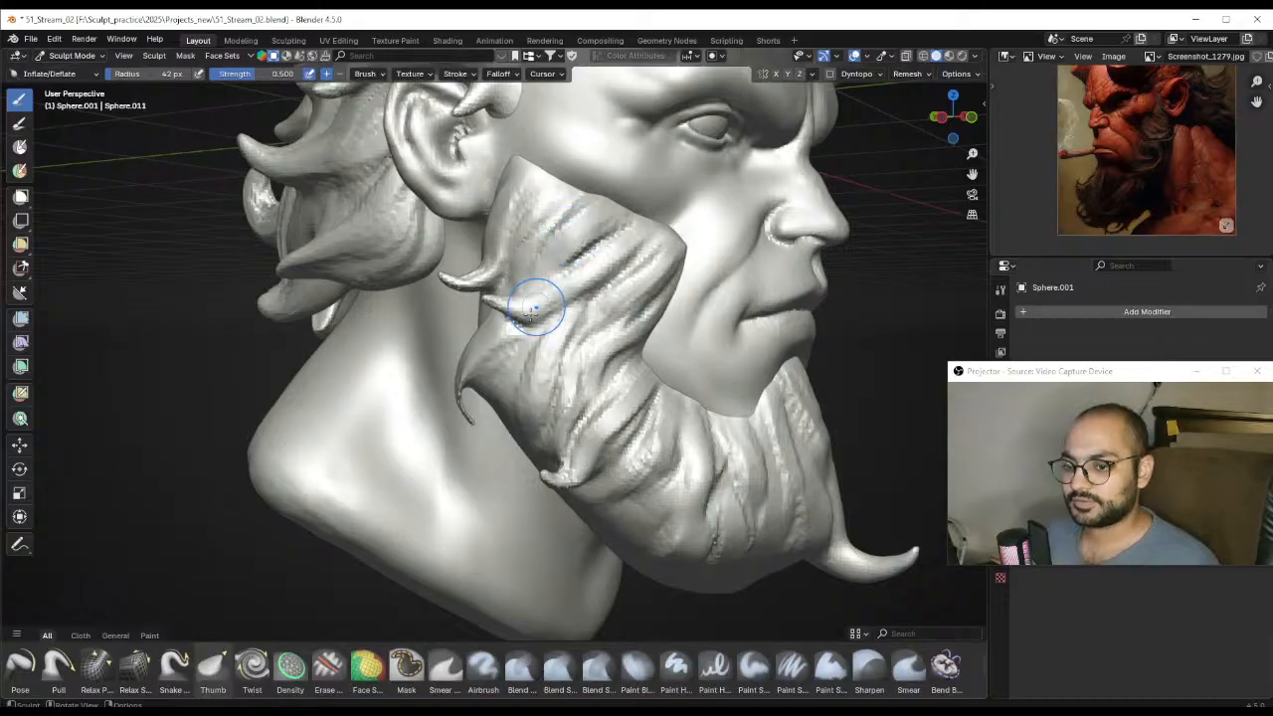
pyautogui.press('f')
pyautogui.moveTo(485, 366); pyautogui.dragTo(548, 366, button='middle')
pyautogui.click(527, 363)
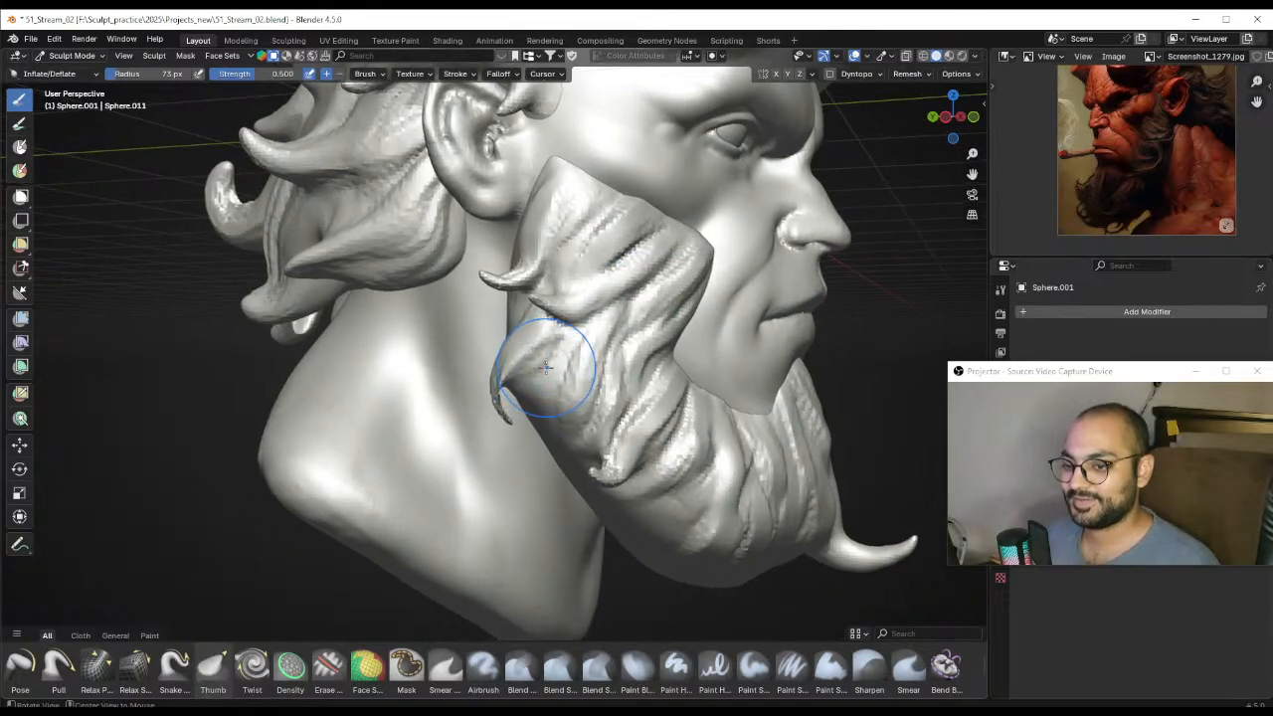
pyautogui.press('f')
pyautogui.click(529, 365)
# Reposition the thin tuft on the beard's rear edge with Grab at a radius of about 102 px
pyautogui.scroll(3, 525, 385)
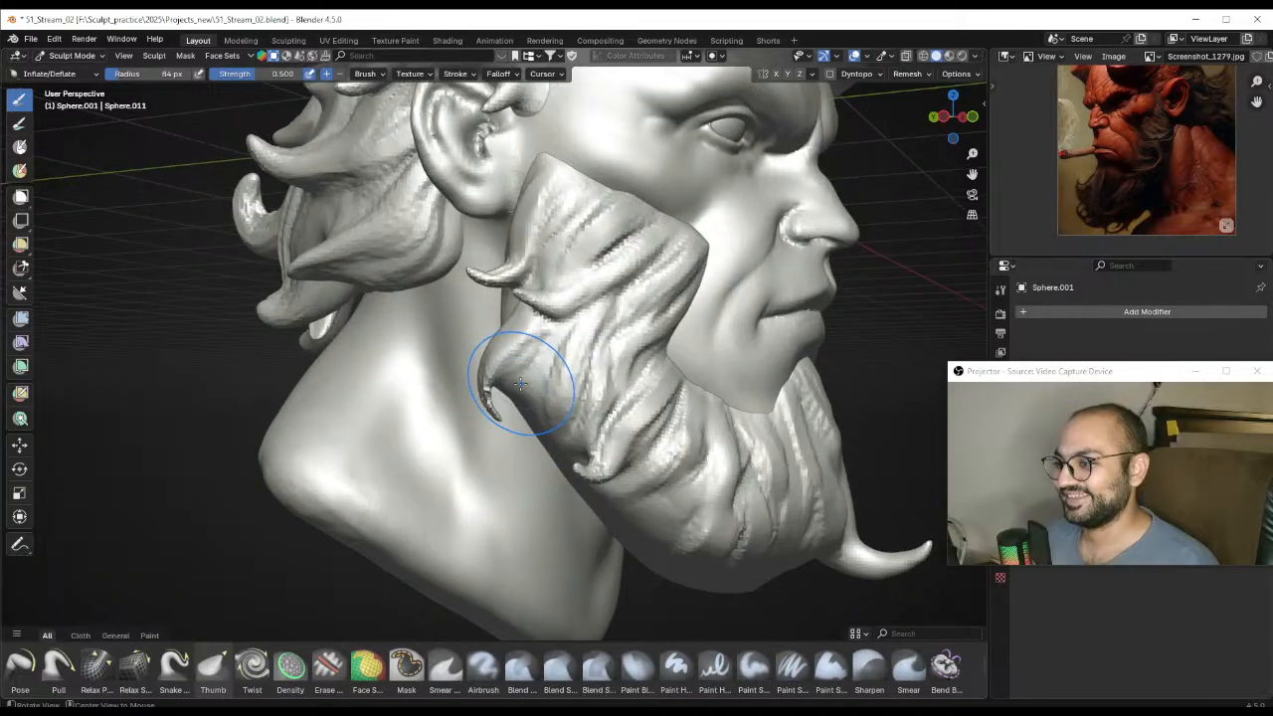
pyautogui.press('g')
pyautogui.press('f')
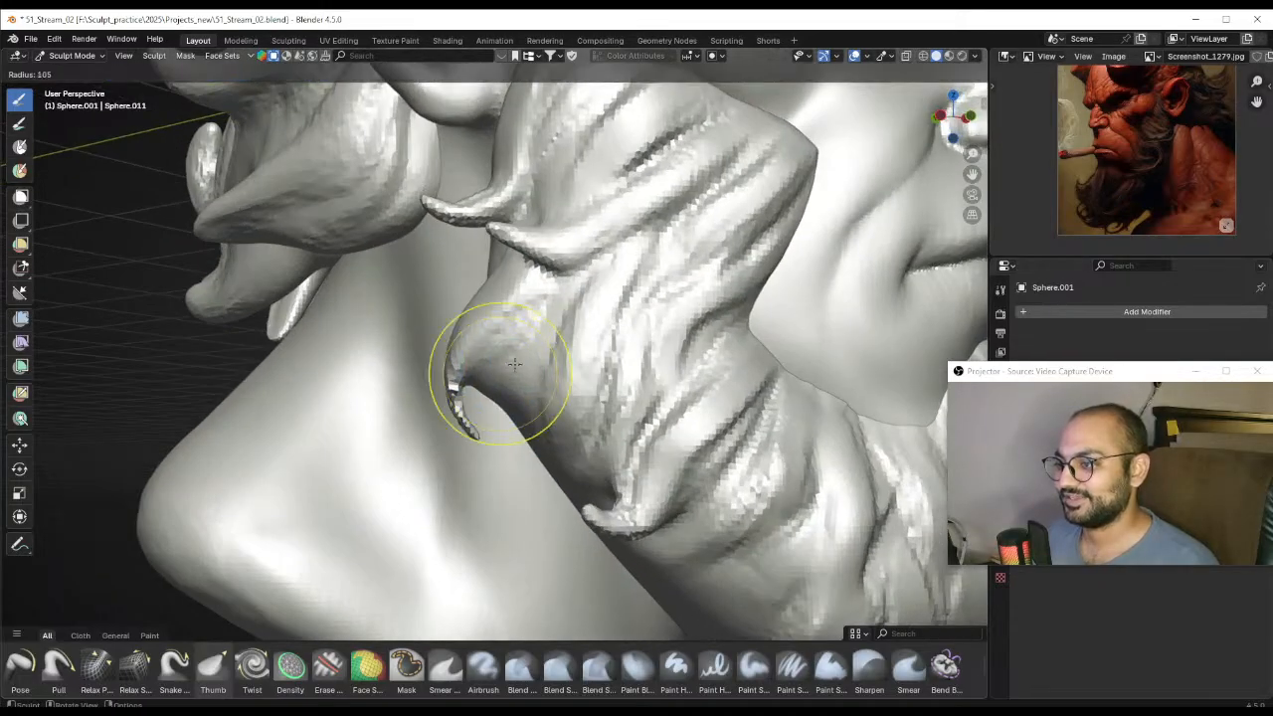
pyautogui.click(511, 370)
pyautogui.moveTo(511, 370); pyautogui.dragTo(507, 388, button='middle')
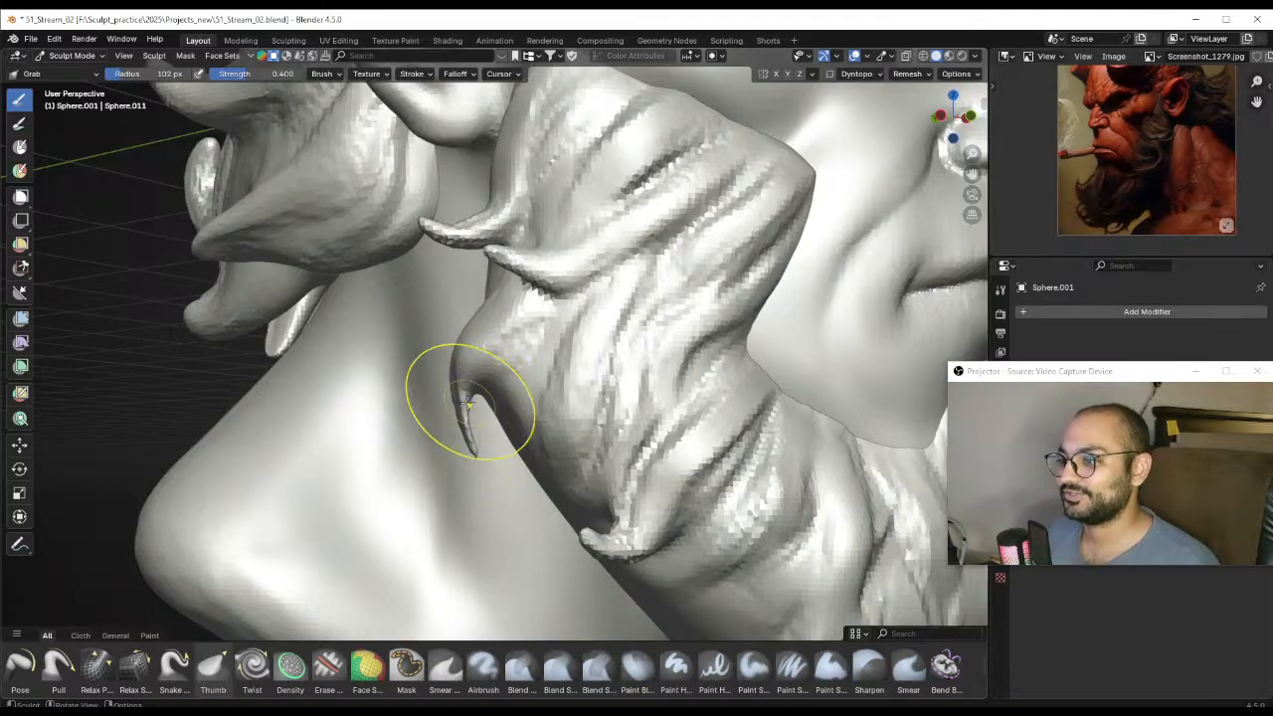
pyautogui.scroll(-2, 477, 352)
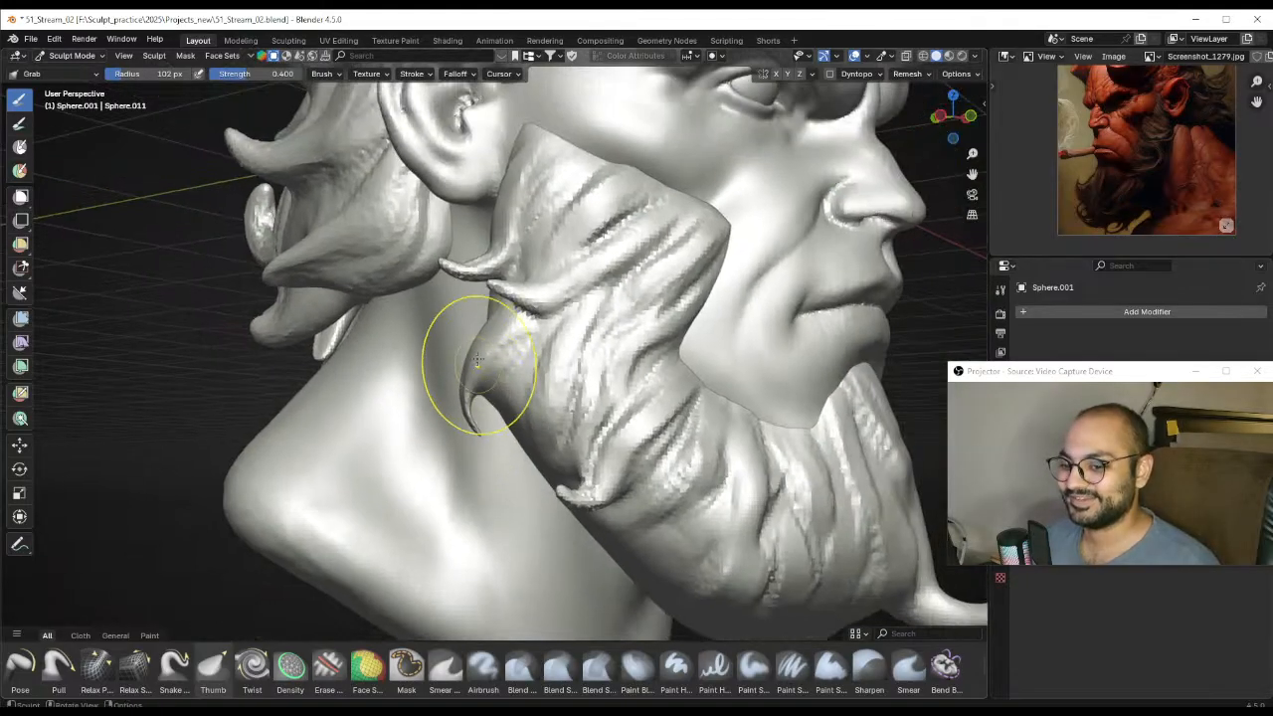
pyautogui.moveTo(477, 325)
pyautogui.mouseDown(button='middle')
pyautogui.moveTo(517, 454)
pyautogui.moveTo(501, 397)
pyautogui.moveTo(542, 393)
pyautogui.moveTo(526, 384)
pyautogui.mouseUp(button='middle')
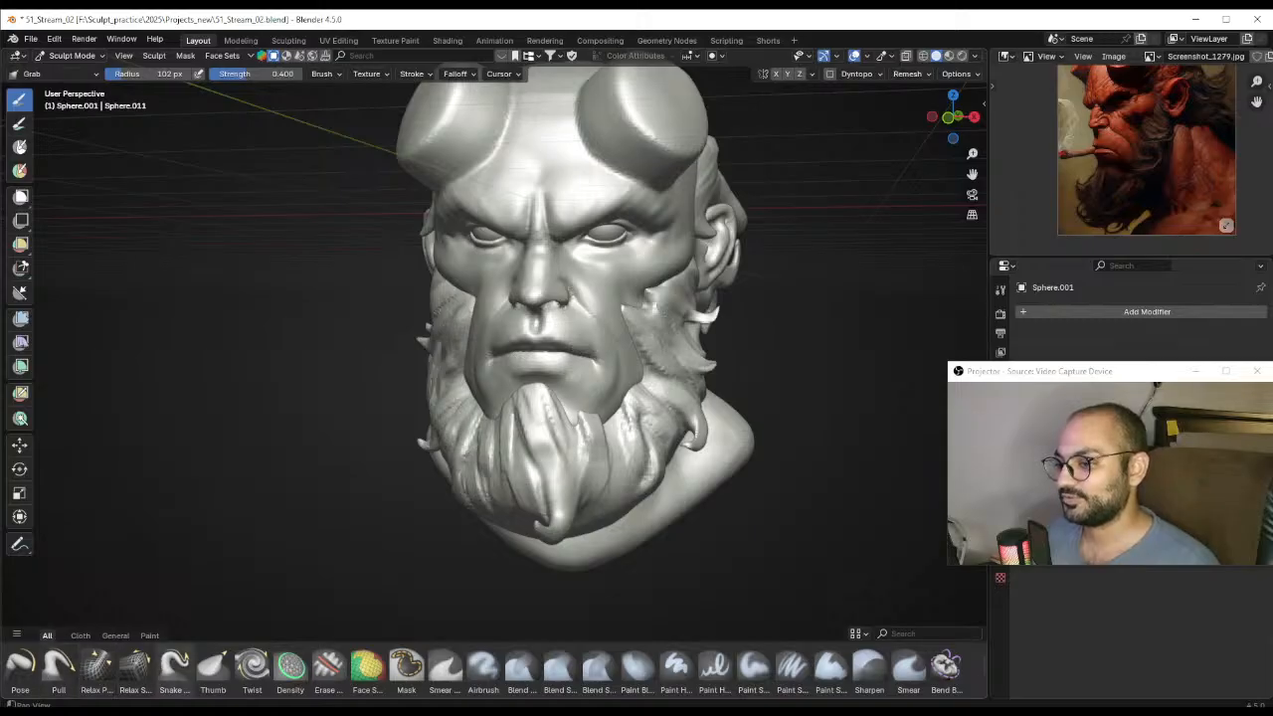
# Pull a forward-curling tuft from the beard's lower edge beside the chin with Snake Hook, using a radius of up to about 80 px
pyautogui.click(172, 667)
pyautogui.moveTo(341, 583)
pyautogui.mouseDown(button='middle')
pyautogui.moveTo(446, 504)
pyautogui.moveTo(420, 463)
pyautogui.moveTo(540, 497)
pyautogui.moveTo(554, 484)
pyautogui.moveTo(498, 398)
pyautogui.moveTo(582, 422)
pyautogui.moveTo(446, 396)
pyautogui.moveTo(471, 425)
pyautogui.mouseUp(button='middle')
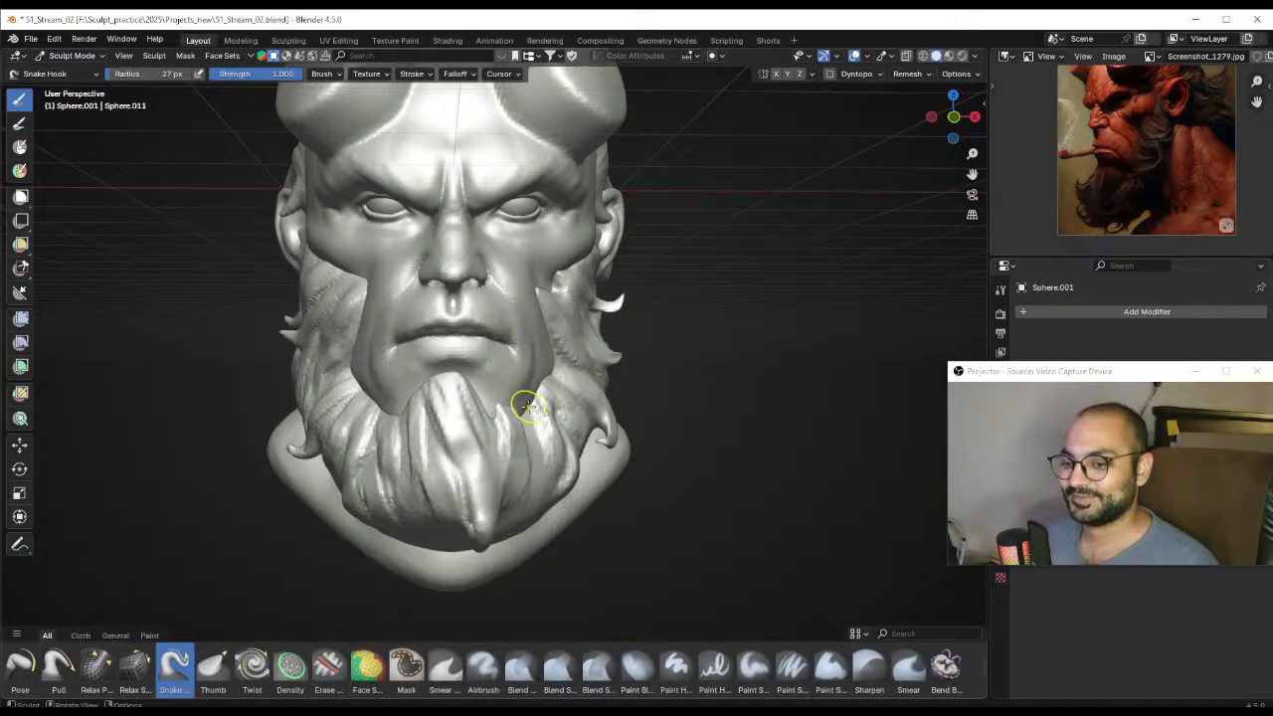
pyautogui.moveTo(514, 411)
pyautogui.mouseDown(button='middle')
pyautogui.moveTo(407, 498)
pyautogui.moveTo(459, 382)
pyautogui.mouseUp(button='middle')
pyautogui.moveTo(419, 455)
pyautogui.mouseDown(button='middle')
pyautogui.moveTo(412, 432)
pyautogui.moveTo(468, 423)
pyautogui.moveTo(597, 431)
pyautogui.moveTo(563, 409)
pyautogui.moveTo(535, 416)
pyautogui.mouseUp(button='middle')
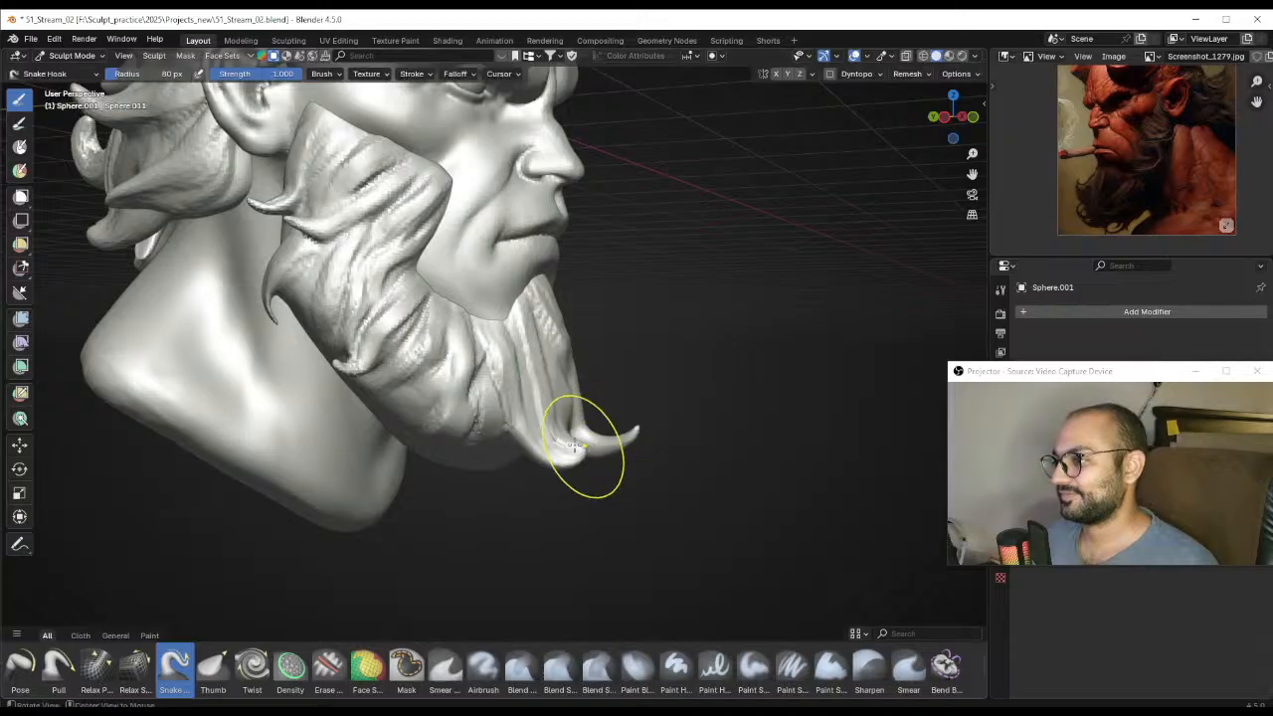
pyautogui.moveTo(577, 444)
pyautogui.mouseDown(button='middle')
pyautogui.moveTo(512, 447)
pyautogui.moveTo(461, 417)
pyautogui.moveTo(378, 420)
pyautogui.moveTo(568, 420)
pyautogui.moveTo(564, 395)
pyautogui.moveTo(532, 390)
pyautogui.moveTo(590, 407)
pyautogui.moveTo(298, 418)
pyautogui.moveTo(457, 343)
pyautogui.moveTo(478, 412)
pyautogui.moveTo(502, 411)
pyautogui.mouseUp(button='middle')
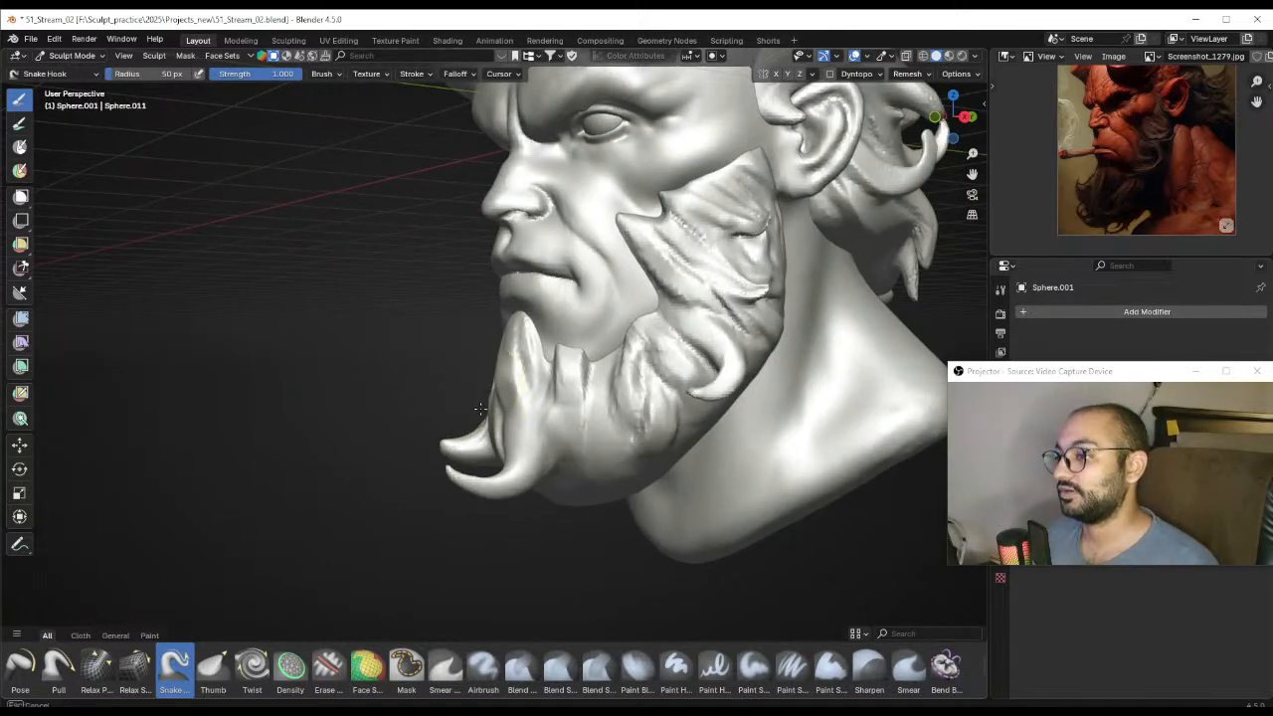
# Pull a short pointed tuft forward from the chin's central lock with Snake Hook at a radius of about 50 px
pyautogui.moveTo(461, 408); pyautogui.dragTo(458, 408)
pyautogui.moveTo(493, 374)
pyautogui.mouseDown(button='middle')
pyautogui.moveTo(478, 372)
pyautogui.moveTo(605, 409)
pyautogui.mouseUp(button='middle')
pyautogui.scroll(-3, 477, 372)
pyautogui.press('f')
pyautogui.click(574, 409)
pyautogui.moveTo(505, 371); pyautogui.dragTo(603, 420, button='middle')
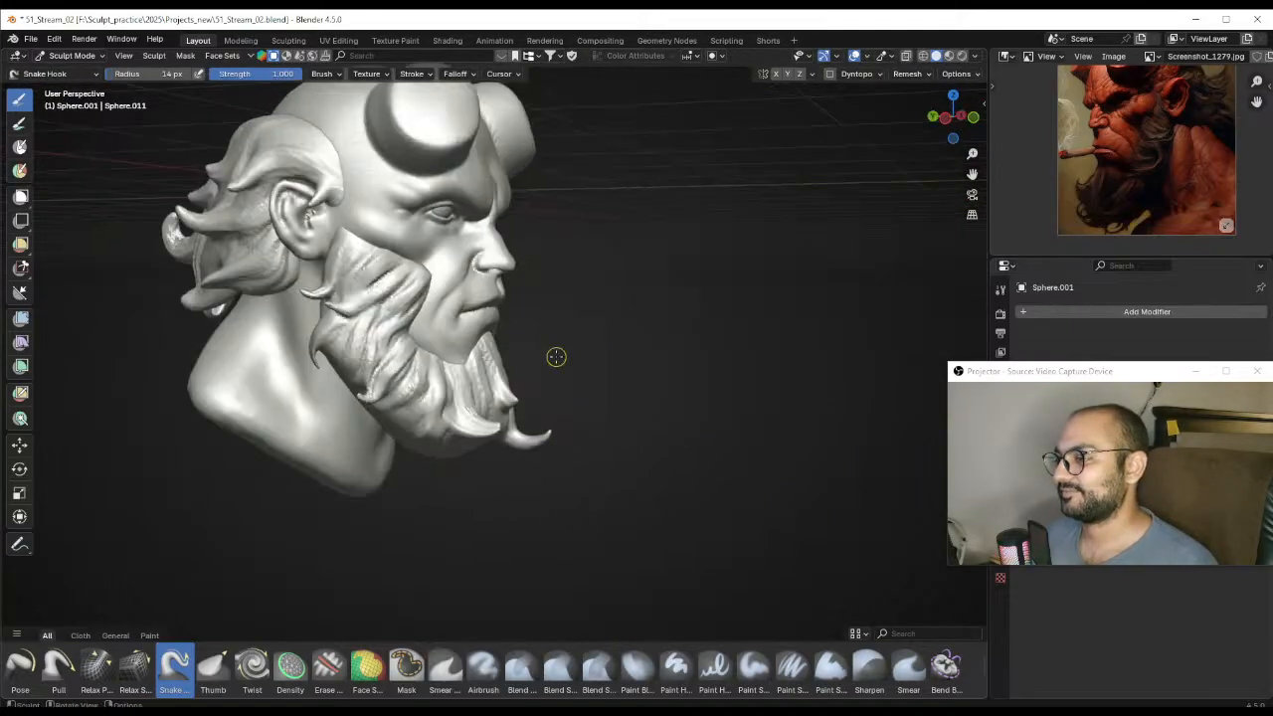
# Reshape the forward tufts around the chin with Grab at radii of about 104 and 49 px
pyautogui.moveTo(554, 358)
pyautogui.mouseDown(button='middle')
pyautogui.moveTo(548, 426)
pyautogui.moveTo(526, 426)
pyautogui.moveTo(567, 432)
pyautogui.moveTo(523, 443)
pyautogui.mouseUp(button='middle')
pyautogui.scroll(3, 548, 427)
pyautogui.press('g')
pyautogui.press('f')
pyautogui.click(587, 431)
pyautogui.moveTo(500, 435); pyautogui.dragTo(517, 454)
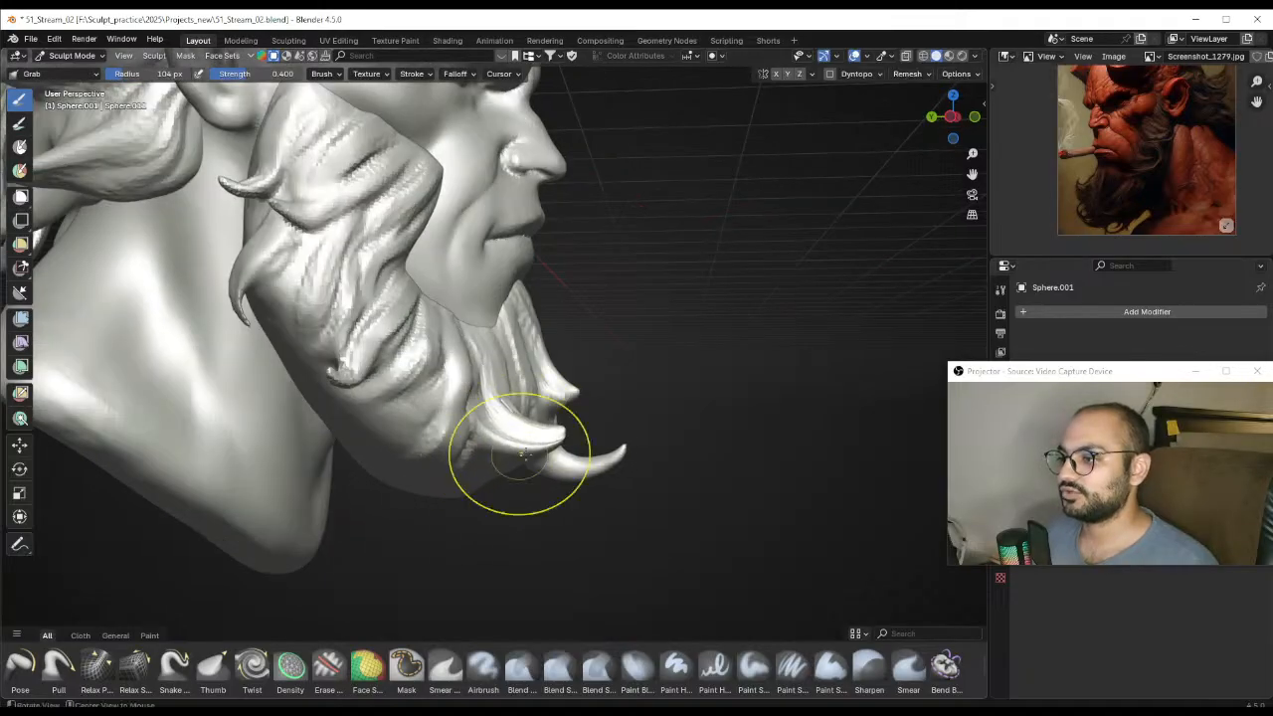
pyautogui.moveTo(519, 455); pyautogui.dragTo(547, 473, button='middle')
pyautogui.press('f')
pyautogui.click(530, 423)
pyautogui.moveTo(550, 437); pyautogui.dragTo(571, 458)
pyautogui.moveTo(562, 453); pyautogui.dragTo(473, 412, button='middle')
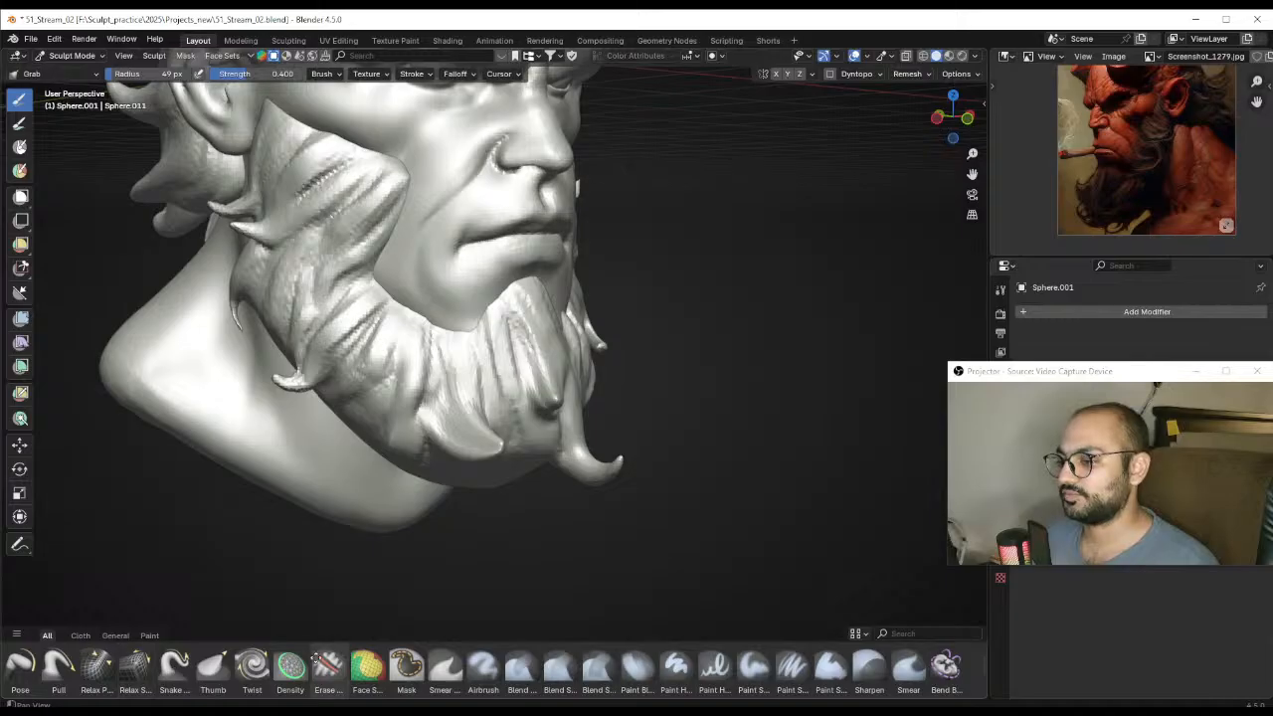
# Build up the forward tuft beside the chin with Clay Strips at radii of about 38 to 52 px
pyautogui.scroll(2, 316, 661)
pyautogui.click(97, 665)
pyautogui.moveTo(428, 478); pyautogui.dragTo(449, 468, button='middle')
pyautogui.scroll(2, 449, 468)
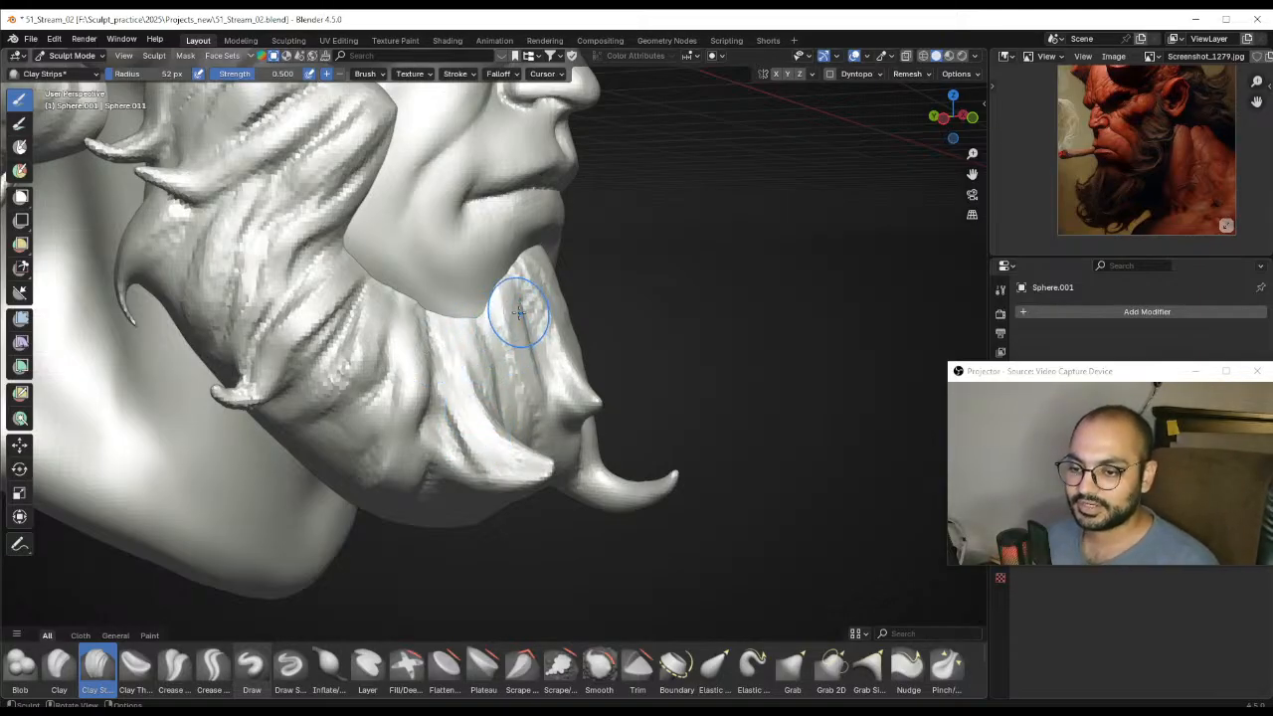
pyautogui.moveTo(488, 417)
pyautogui.keyDown('alt'); pyautogui.mouseDown()
pyautogui.moveTo(503, 427)
pyautogui.moveTo(474, 426)
pyautogui.mouseUp(); pyautogui.keyUp('alt')
pyautogui.press('f')
pyautogui.click(471, 440)
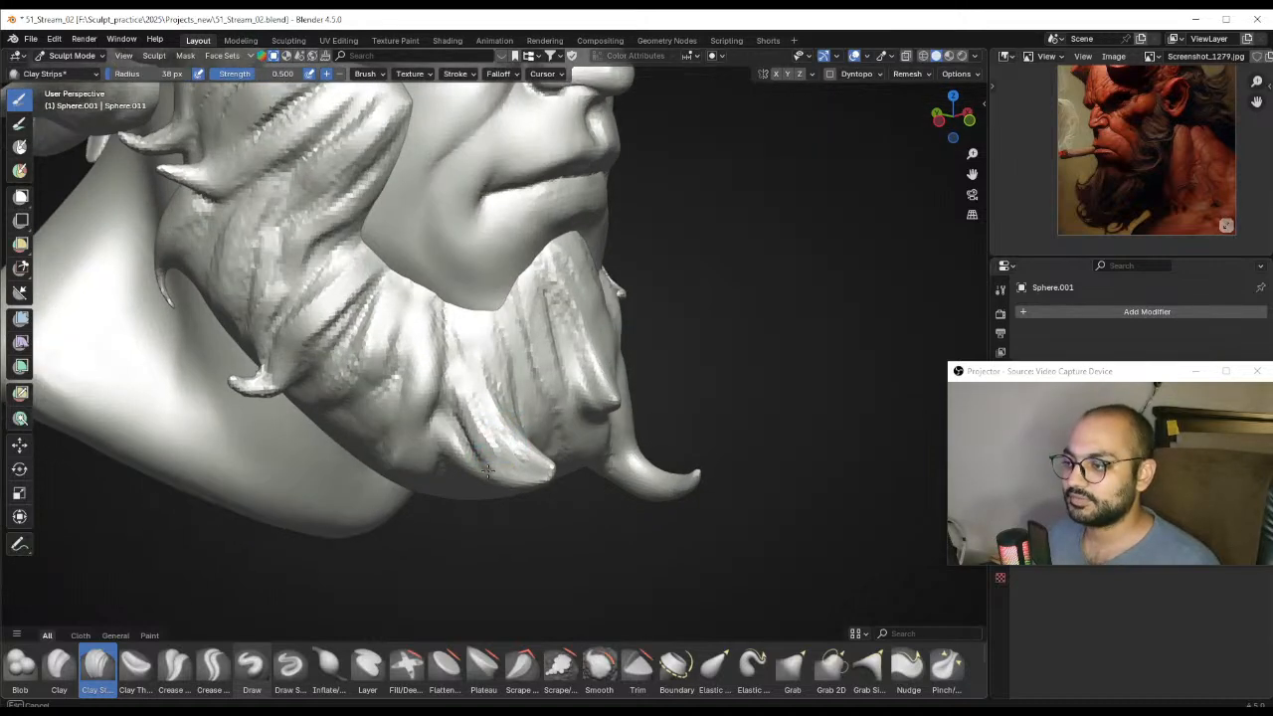
pyautogui.press('f')
pyautogui.click(467, 397)
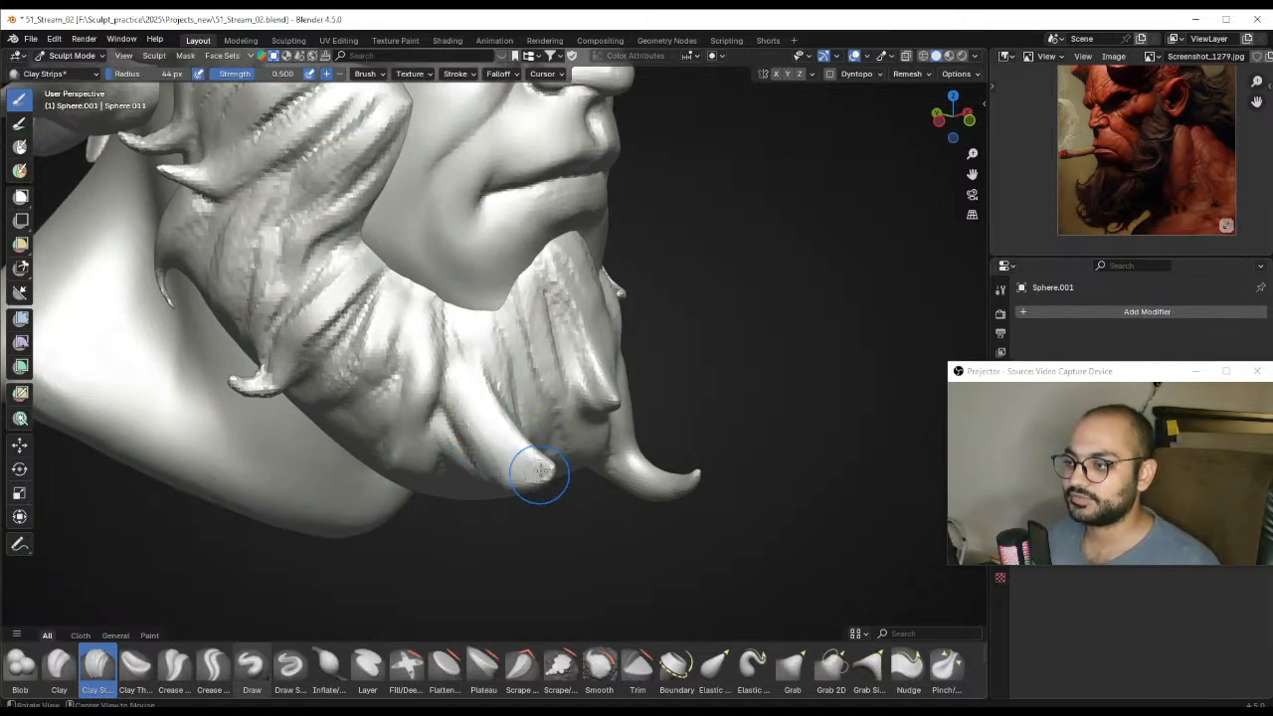
# Sculpt narrow strands and grooves above the forward tuft beside the chin with Clay Strips at radii of about 21 to 45 px
pyautogui.moveTo(540, 472)
pyautogui.keyDown('alt'); pyautogui.mouseDown()
pyautogui.moveTo(407, 435)
pyautogui.moveTo(540, 432)
pyautogui.moveTo(512, 384)
pyautogui.moveTo(536, 382)
pyautogui.mouseUp(); pyautogui.keyUp('alt')
pyautogui.press('f')
pyautogui.click(542, 432)
pyautogui.keyDown('alt'); pyautogui.moveTo(544, 440); pyautogui.dragTo(516, 381); pyautogui.keyUp('alt')
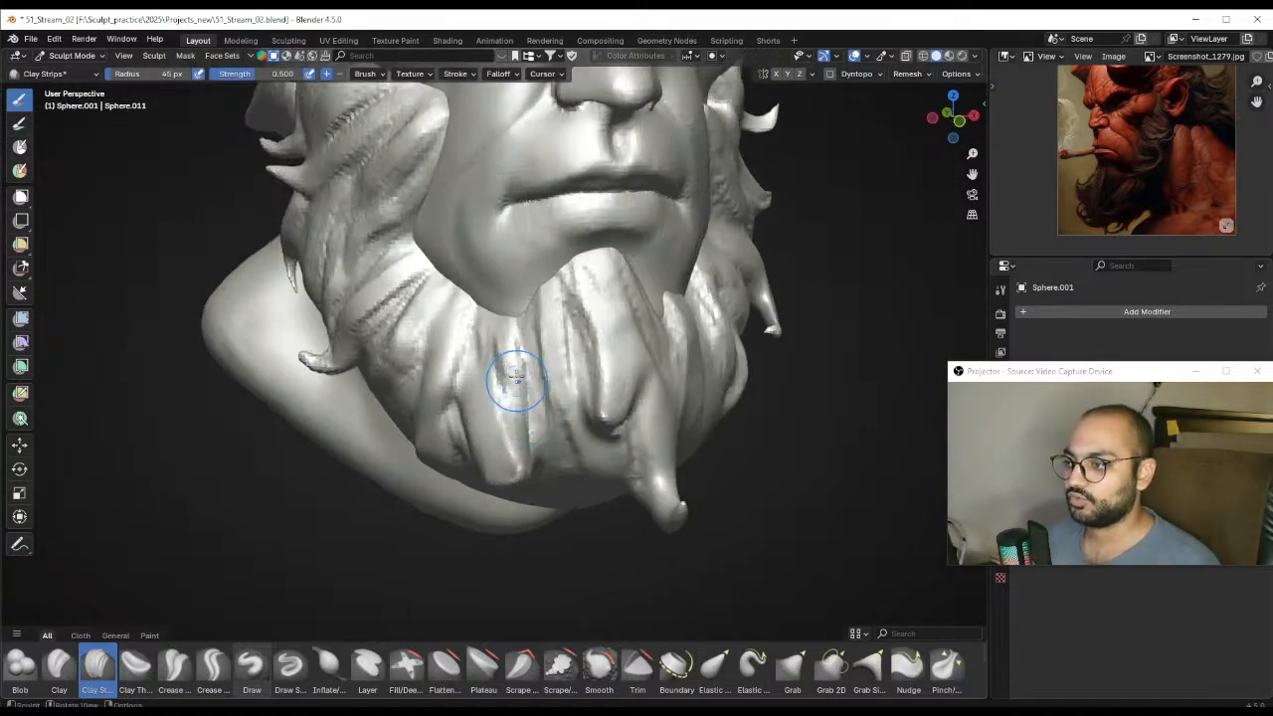
pyautogui.click(513, 396)
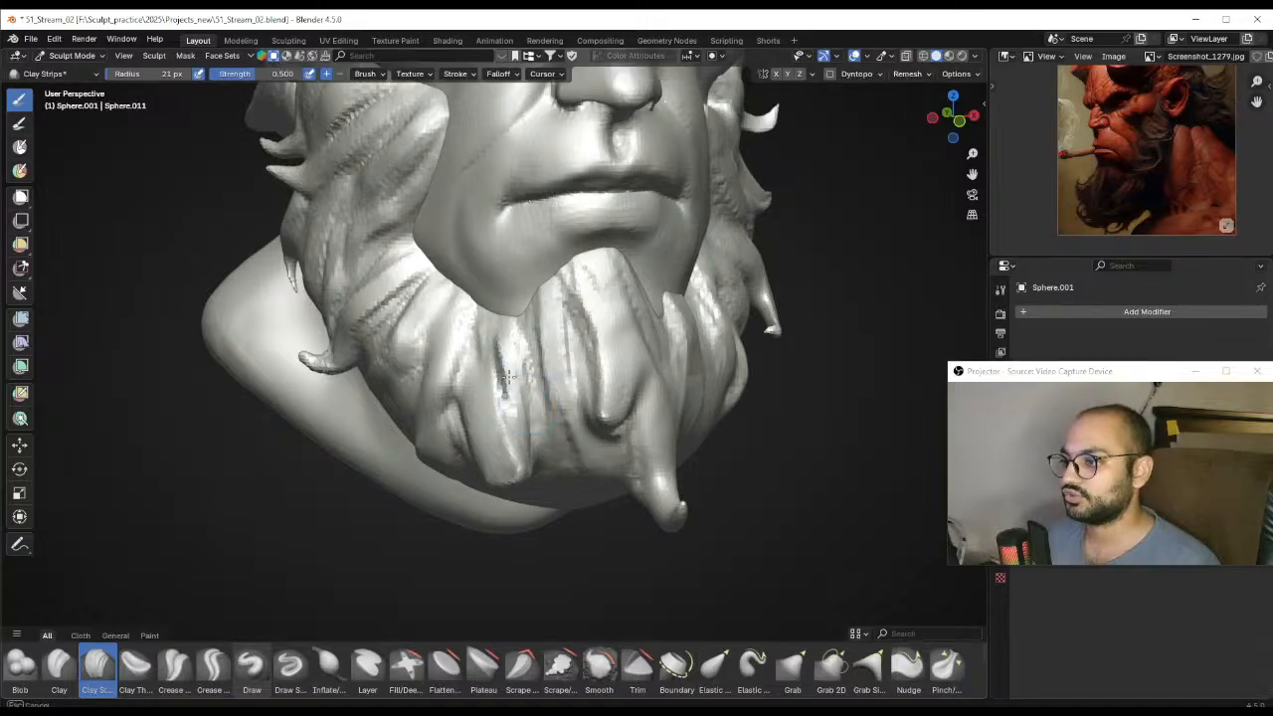
pyautogui.press('f')
pyautogui.click(500, 337)
pyautogui.moveTo(501, 337); pyautogui.dragTo(508, 395)
pyautogui.moveTo(509, 395)
pyautogui.mouseDown(button='middle')
pyautogui.moveTo(572, 402)
pyautogui.moveTo(516, 417)
pyautogui.moveTo(507, 407)
pyautogui.mouseUp(button='middle')
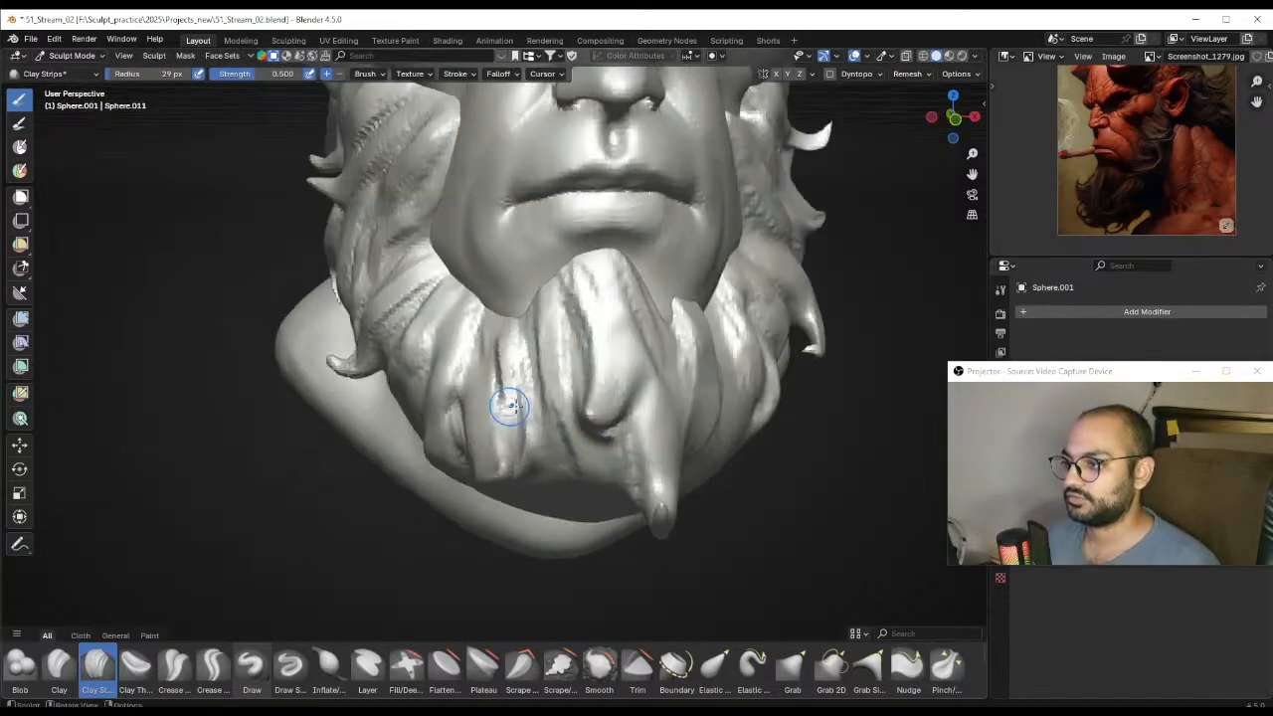
pyautogui.moveTo(509, 409); pyautogui.dragTo(511, 430)
# Fill out the base of the forward tuft beside the chin with Clay Strips at a radius of about 47 px
pyautogui.press('f')
pyautogui.moveTo(527, 423)
pyautogui.mouseDown(button='middle')
pyautogui.moveTo(513, 418)
pyautogui.moveTo(601, 433)
pyautogui.mouseUp(button='middle')
pyautogui.click(527, 418)
pyautogui.moveTo(565, 253); pyautogui.dragTo(632, 261, button='middle')
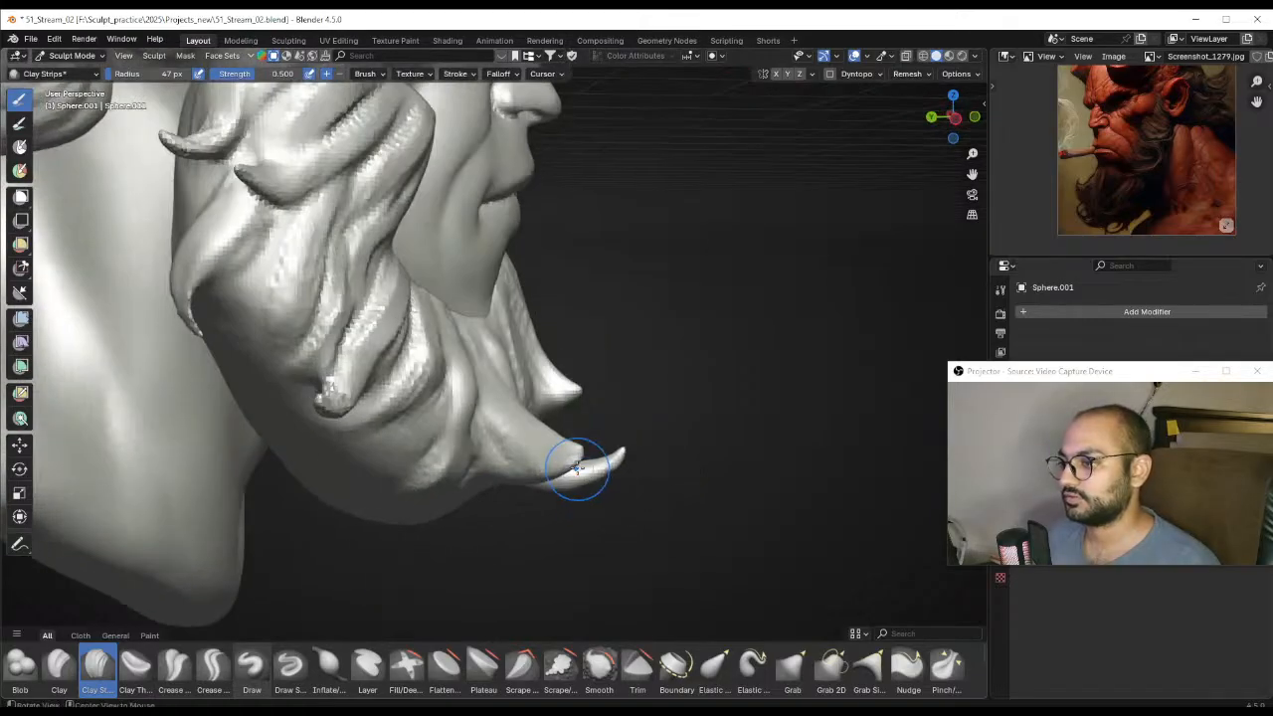
pyautogui.moveTo(582, 476)
pyautogui.mouseDown(button='middle')
pyautogui.moveTo(292, 448)
pyautogui.moveTo(444, 482)
pyautogui.mouseUp(button='middle')
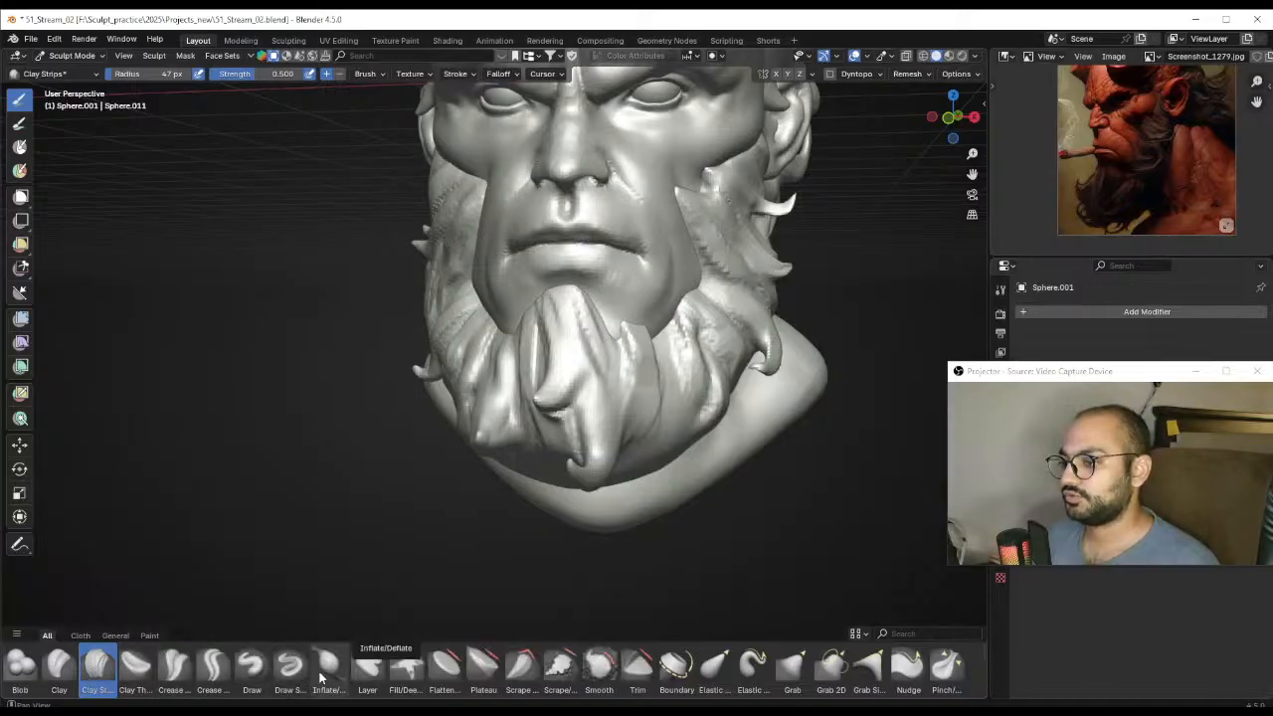
# Pull out the lower beard lock on the opposite side of the chin with Snake Hook at radii of about 30 to 49 px
pyautogui.scroll(-2, 603, 682)
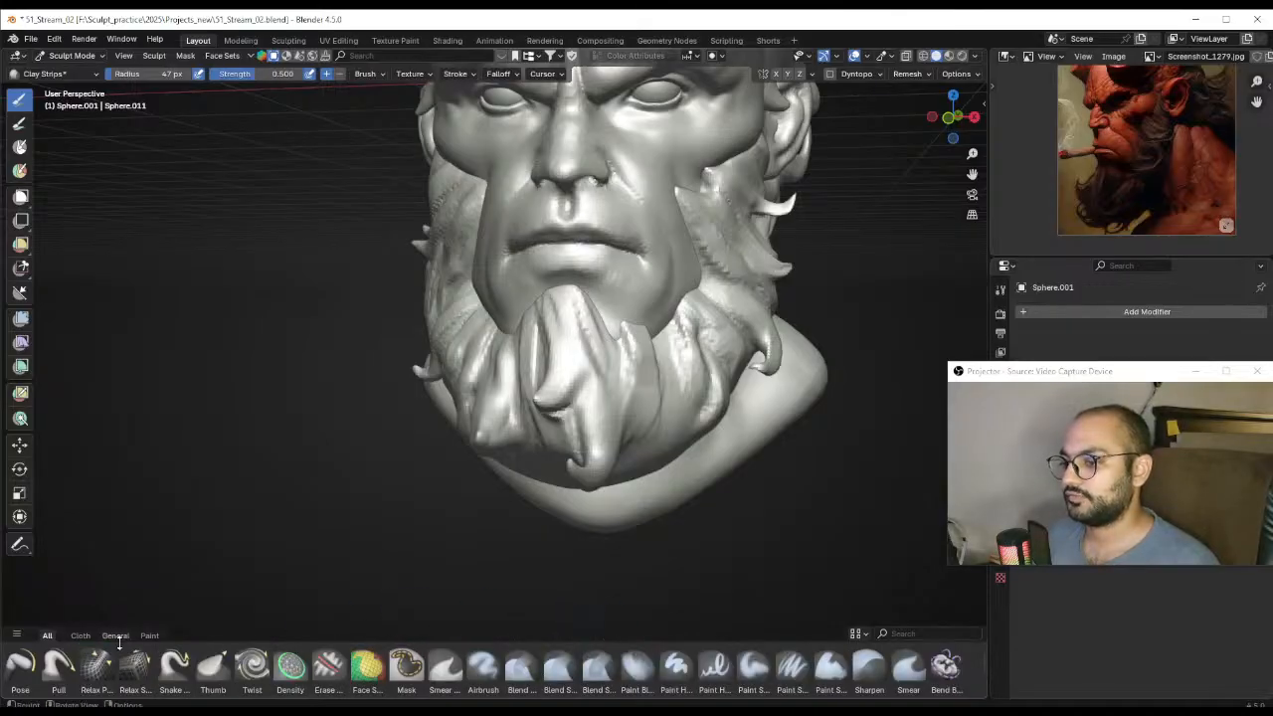
pyautogui.click(173, 667)
pyautogui.moveTo(467, 478)
pyautogui.mouseDown(button='middle')
pyautogui.moveTo(567, 452)
pyautogui.moveTo(484, 398)
pyautogui.moveTo(461, 448)
pyautogui.moveTo(519, 400)
pyautogui.moveTo(570, 434)
pyautogui.moveTo(425, 417)
pyautogui.mouseUp(button='middle')
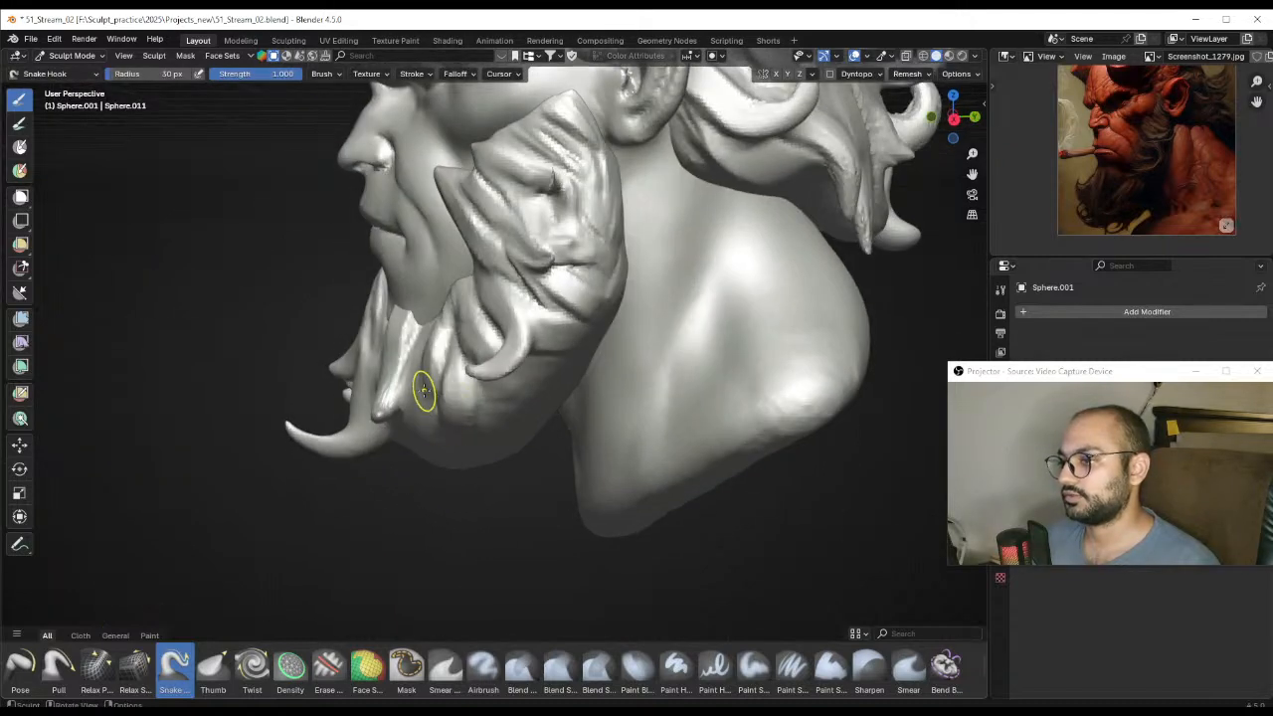
pyautogui.moveTo(423, 385); pyautogui.dragTo(410, 426)
pyautogui.hotkey('ctrl', 'z')
pyautogui.press('f')
pyautogui.click(475, 403)
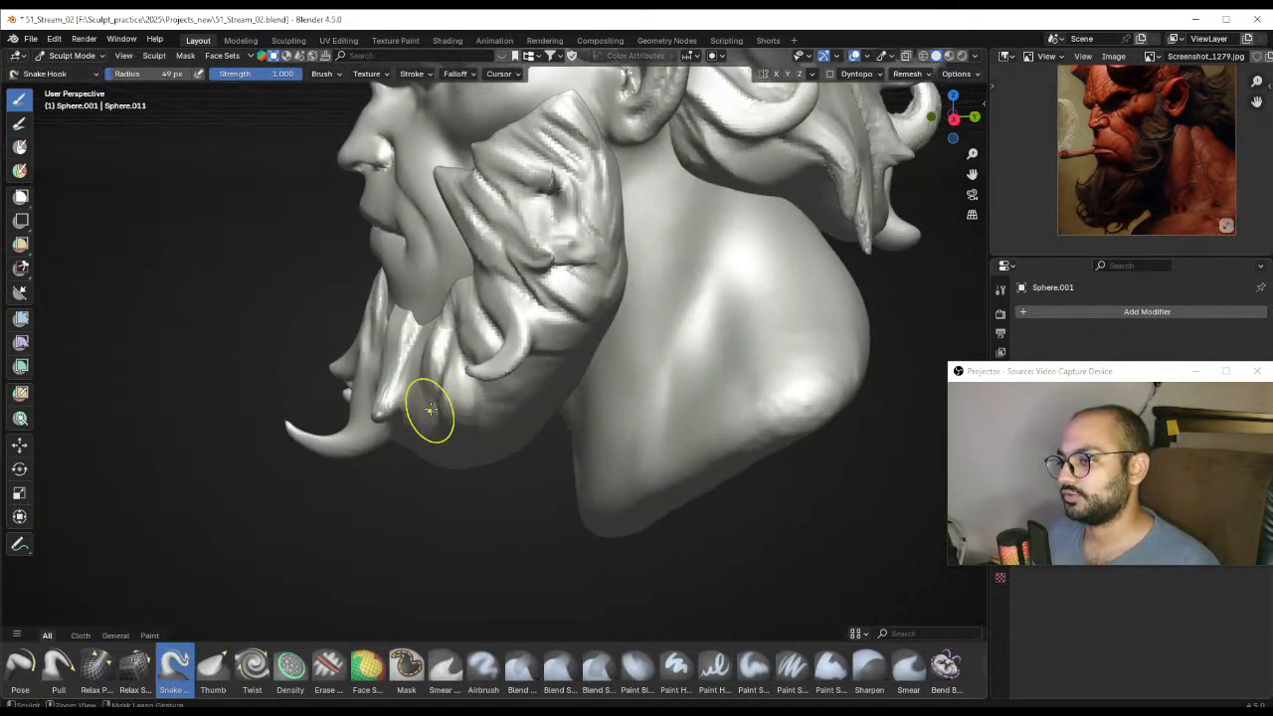
pyautogui.moveTo(429, 409); pyautogui.dragTo(447, 409, button='middle')
pyautogui.press('f')
pyautogui.click(444, 408)
pyautogui.moveTo(410, 389); pyautogui.dragTo(401, 426)
# Extend a long lock downward from the beard's lower opposite side with Snake Hook at a radius of about 95 px
pyautogui.moveTo(497, 443)
pyautogui.mouseDown(button='middle')
pyautogui.moveTo(521, 460)
pyautogui.moveTo(600, 416)
pyautogui.moveTo(586, 402)
pyautogui.mouseUp(button='middle')
pyautogui.scroll(2, 577, 432)
pyautogui.press('f')
pyautogui.click(611, 420)
pyautogui.hotkey('ctrl', 'z')
pyautogui.press('f')
pyautogui.click(602, 402)
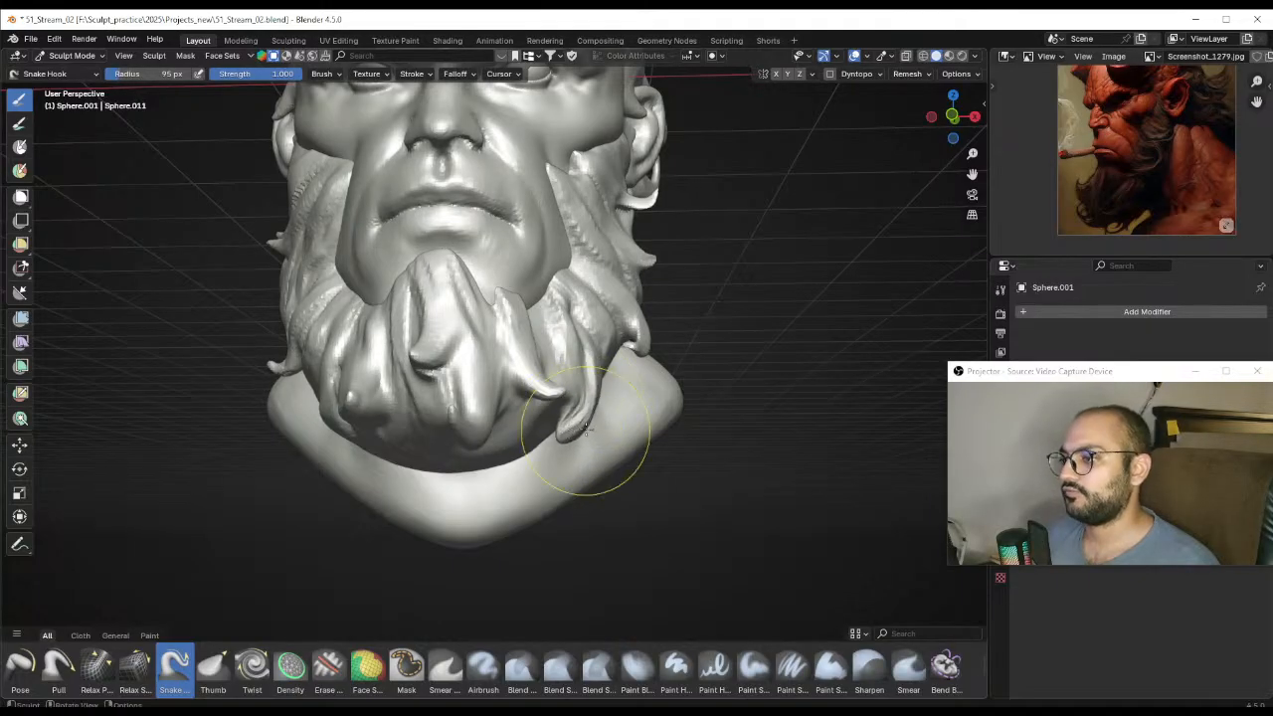
pyautogui.moveTo(594, 411); pyautogui.dragTo(599, 428)
pyautogui.moveTo(603, 449); pyautogui.dragTo(541, 462, button='middle')
pyautogui.press('f')
pyautogui.click(568, 448)
# Adjust the strands on the upper side of the beard with Snake Hook at radii of about 32 and 48 px
pyautogui.moveTo(505, 410); pyautogui.dragTo(562, 492, button='middle')
pyautogui.keyDown('ctrl'); pyautogui.moveTo(545, 394); pyautogui.dragTo(537, 434, button='middle'); pyautogui.keyUp('ctrl')
pyautogui.keyDown('shift'); pyautogui.moveTo(401, 361); pyautogui.dragTo(488, 410, button='middle'); pyautogui.keyUp('shift')
pyautogui.keyDown('ctrl'); pyautogui.moveTo(488, 410); pyautogui.dragTo(512, 419, button='middle'); pyautogui.keyUp('ctrl')
pyautogui.moveTo(512, 418)
pyautogui.keyDown('ctrl'); pyautogui.mouseDown(button='middle')
pyautogui.moveTo(512, 406)
pyautogui.moveTo(588, 410)
pyautogui.mouseUp(button='middle'); pyautogui.keyUp('ctrl')
pyautogui.scroll(2, 509, 418)
pyautogui.press('f')
pyautogui.click(569, 408)
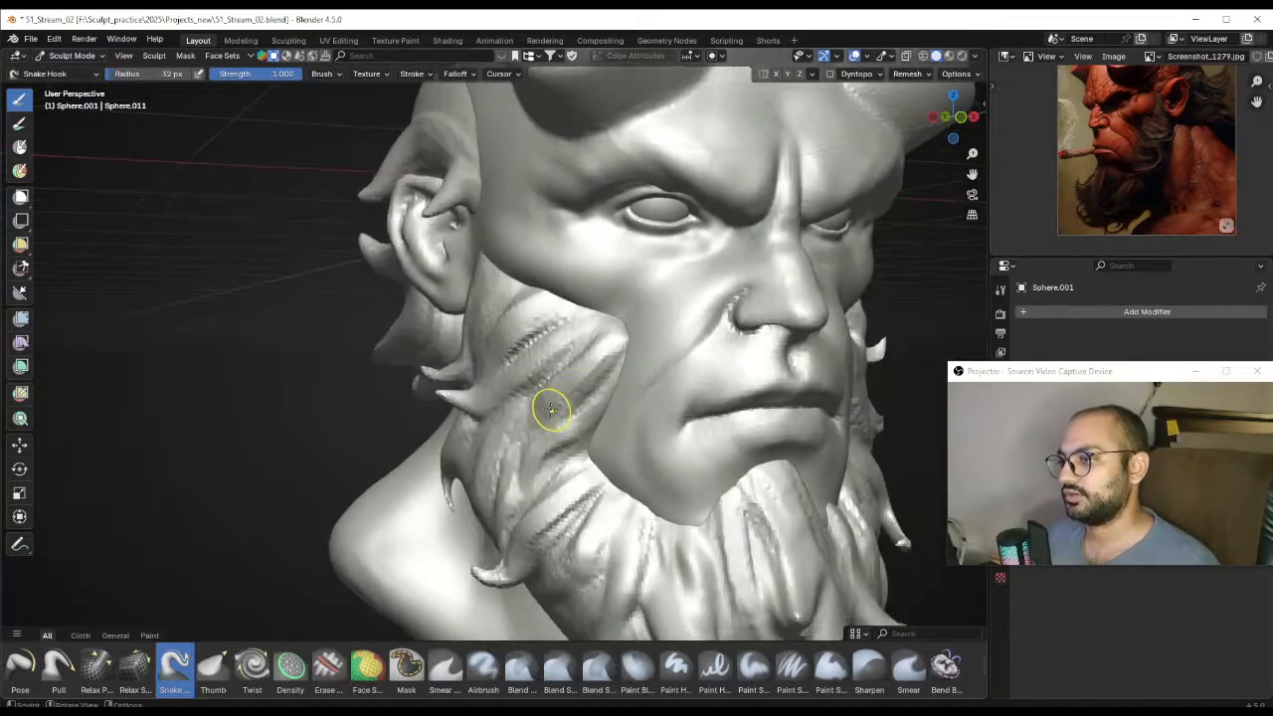
pyautogui.press('f')
pyautogui.click(569, 408)
pyautogui.moveTo(574, 410); pyautogui.dragTo(539, 414)
pyautogui.moveTo(484, 477); pyautogui.dragTo(540, 284, button='middle')
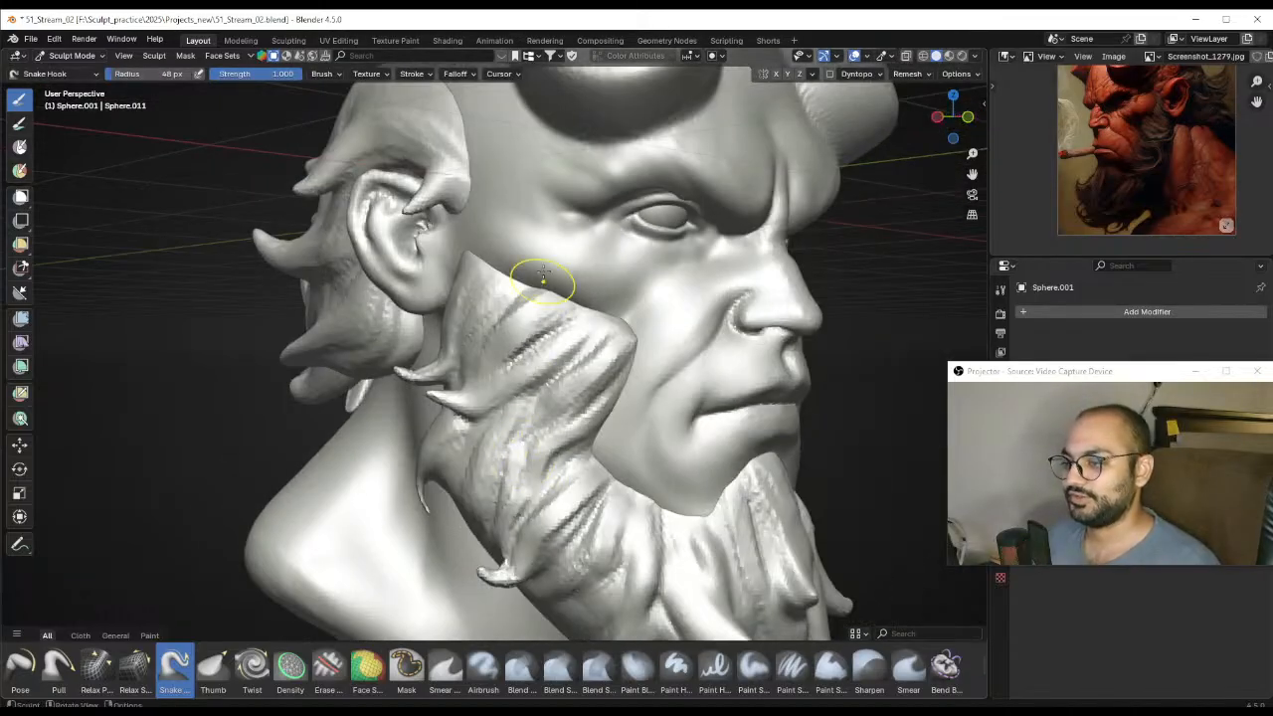
# Pull a small pointed tuft from the beard's rear edge just below the ear with Snake Hook at radii of about 40 to 54 px
pyautogui.moveTo(506, 347); pyautogui.dragTo(460, 376, button='middle')
pyautogui.press('f')
pyautogui.click(460, 375)
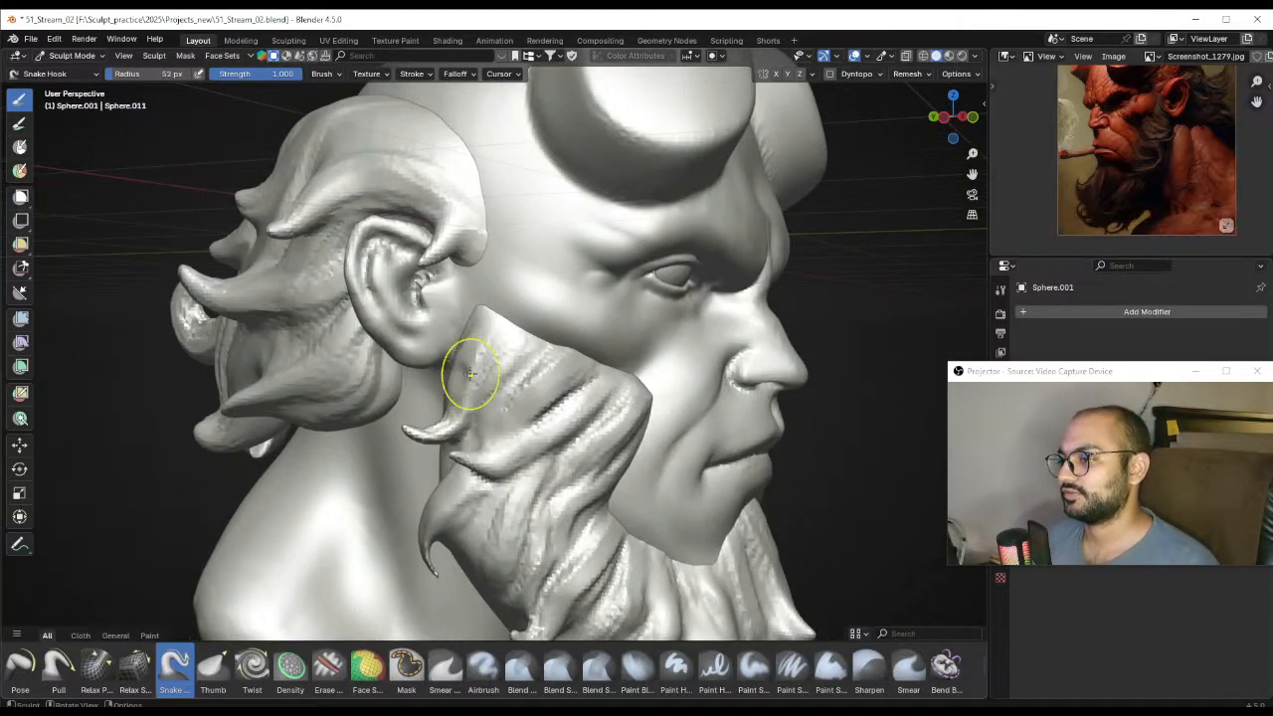
pyautogui.press('f')
pyautogui.click(441, 360)
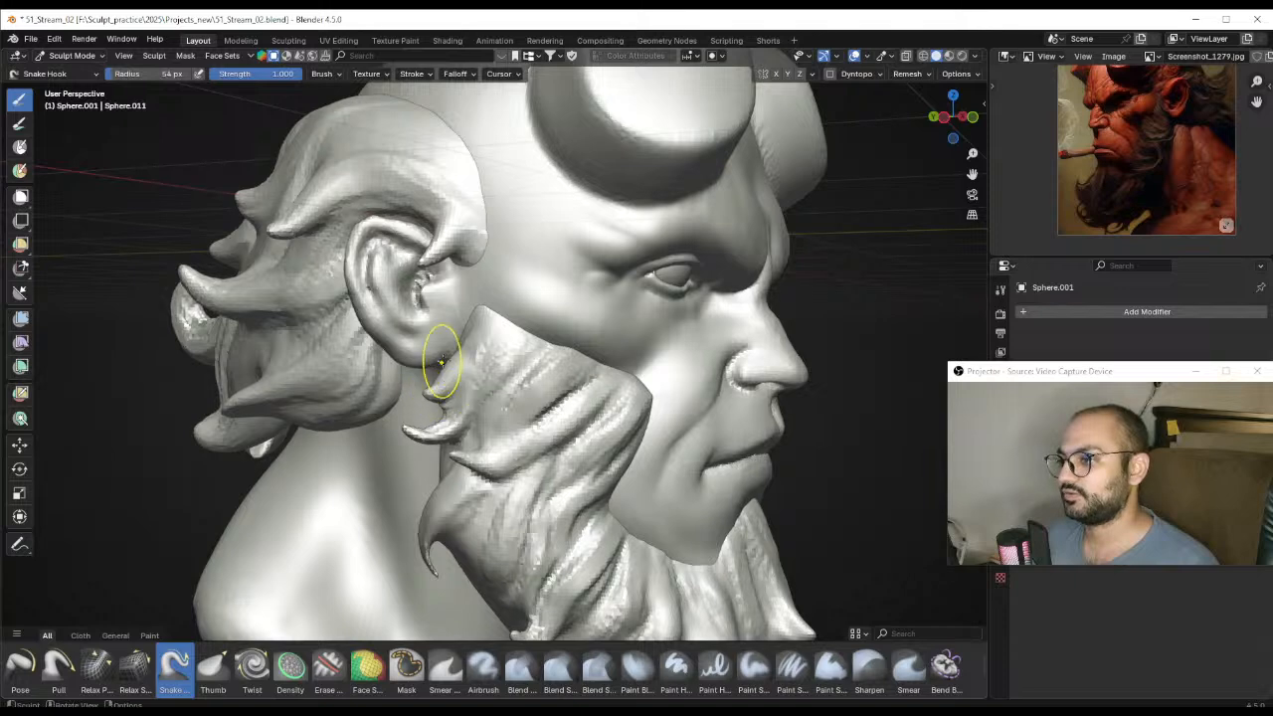
pyautogui.press('f')
pyautogui.click(440, 409)
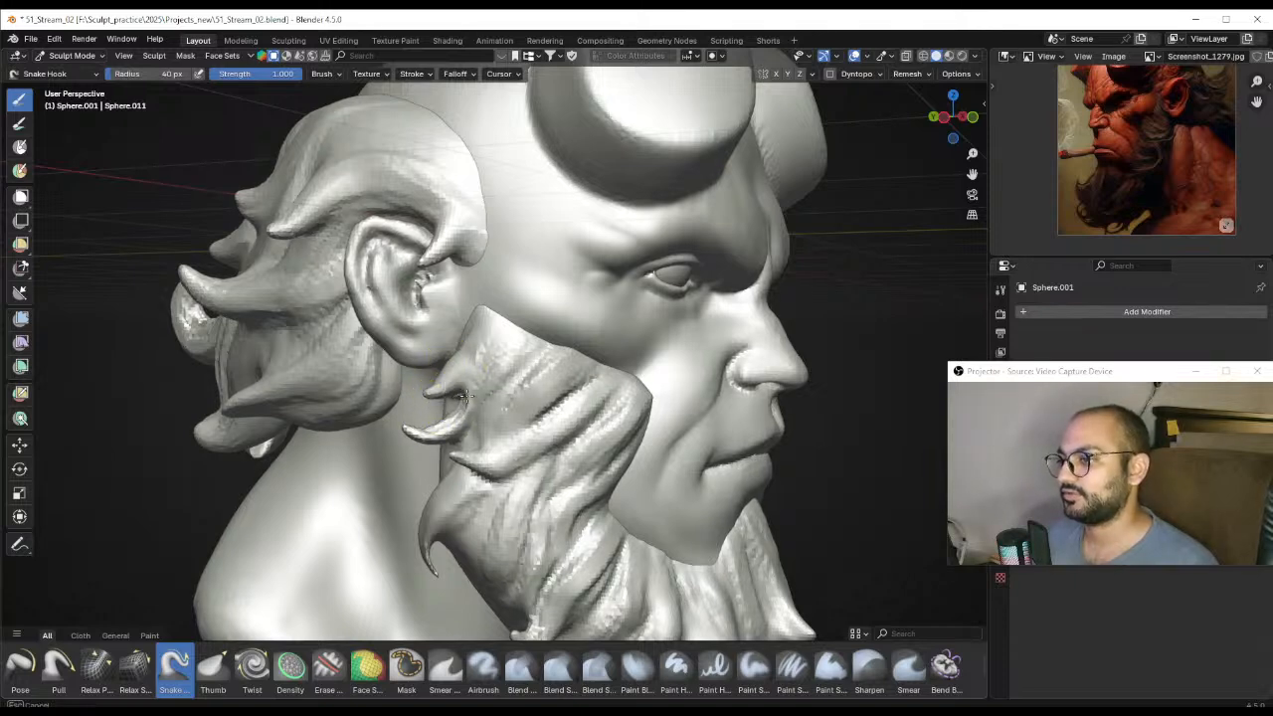
pyautogui.moveTo(537, 411)
pyautogui.mouseDown(button='middle')
pyautogui.moveTo(497, 422)
pyautogui.moveTo(494, 406)
pyautogui.moveTo(497, 454)
pyautogui.moveTo(461, 428)
pyautogui.mouseUp(button='middle')
pyautogui.moveTo(466, 439); pyautogui.dragTo(484, 432)
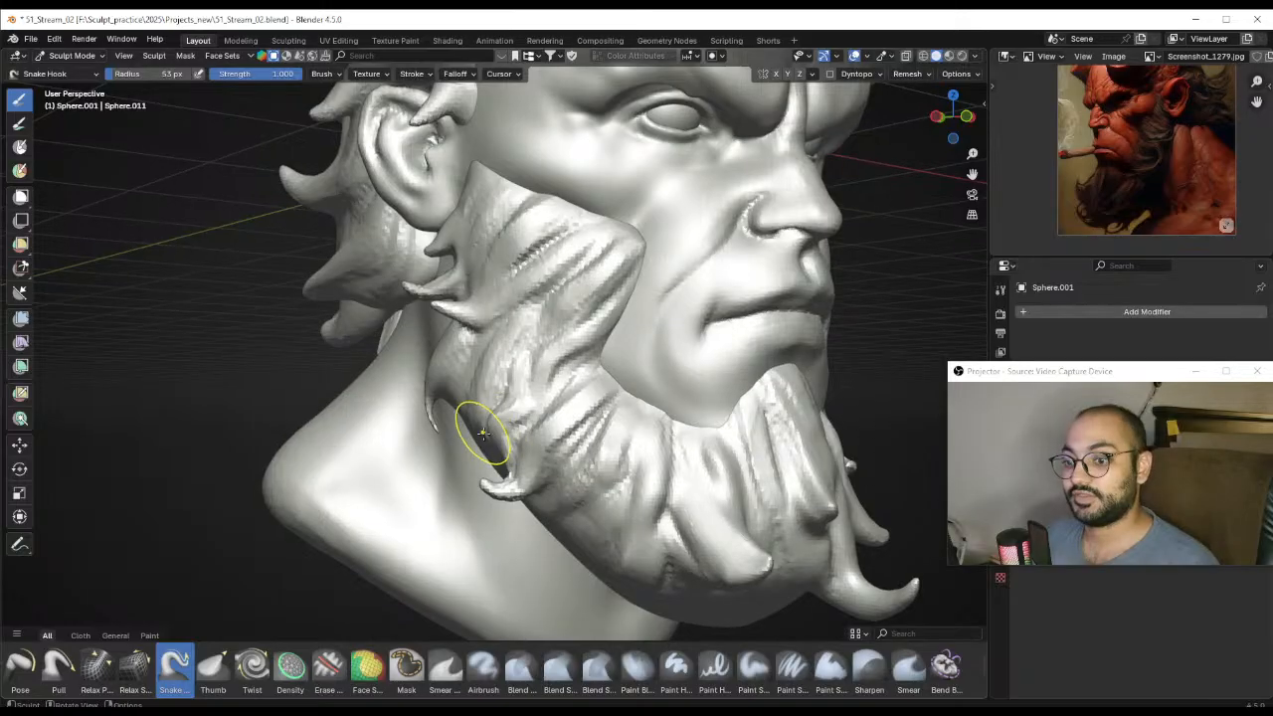
# Pull a short tuft from the rear edge between the two lower side tufts with Snake Hook at radii of about 49 to 53 px
pyautogui.press('f')
pyautogui.click(493, 415)
pyautogui.moveTo(483, 432); pyautogui.dragTo(482, 411, button='middle')
pyautogui.hotkey('ctrl', 'z')
pyautogui.hotkey('ctrl', 'z')
pyautogui.press('f')
pyautogui.moveTo(454, 432); pyautogui.dragTo(455, 425)
pyautogui.click(495, 423)
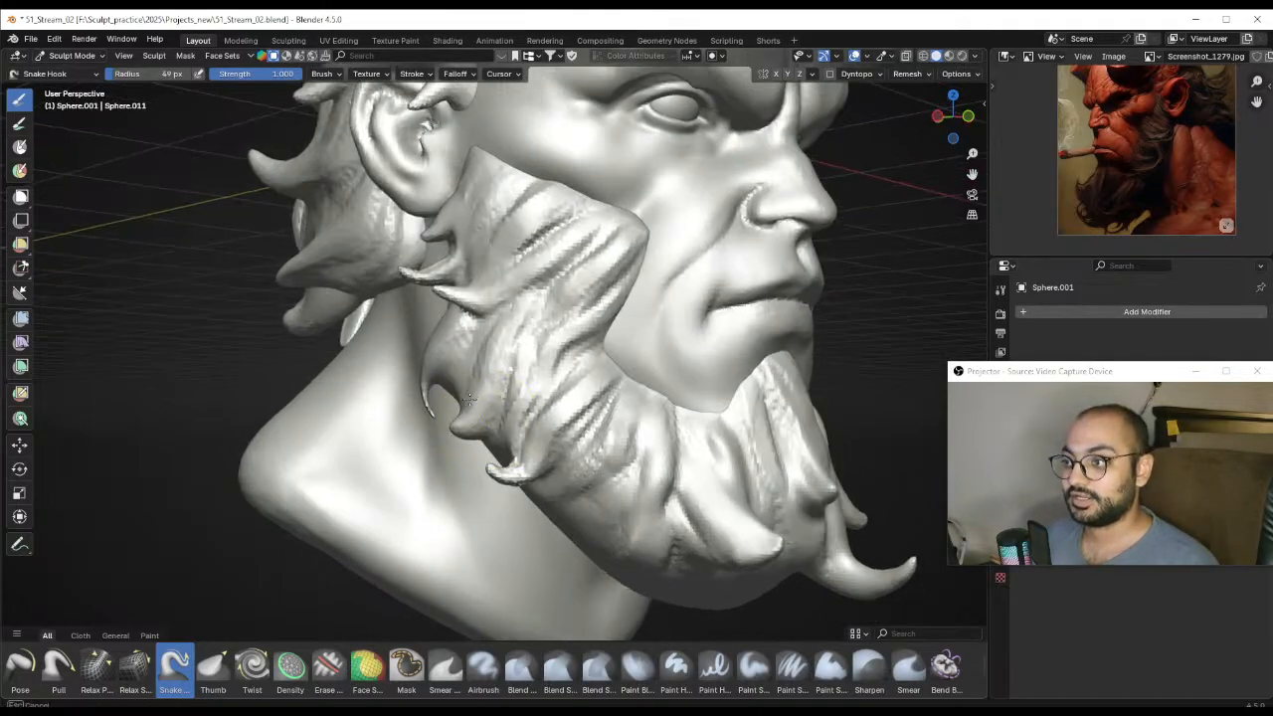
pyautogui.press('f')
pyautogui.click(491, 403)
pyautogui.moveTo(464, 396)
pyautogui.mouseDown(button='middle')
pyautogui.moveTo(443, 401)
pyautogui.moveTo(497, 438)
pyautogui.mouseUp(button='middle')
# Pull a tuft outward from the beard's side strands below the cheek with Snake Hook at a radius of about 42 px
pyautogui.keyDown('shift'); pyautogui.moveTo(509, 325); pyautogui.dragTo(473, 342, button='middle'); pyautogui.keyUp('shift')
pyautogui.scroll(2, 540, 347)
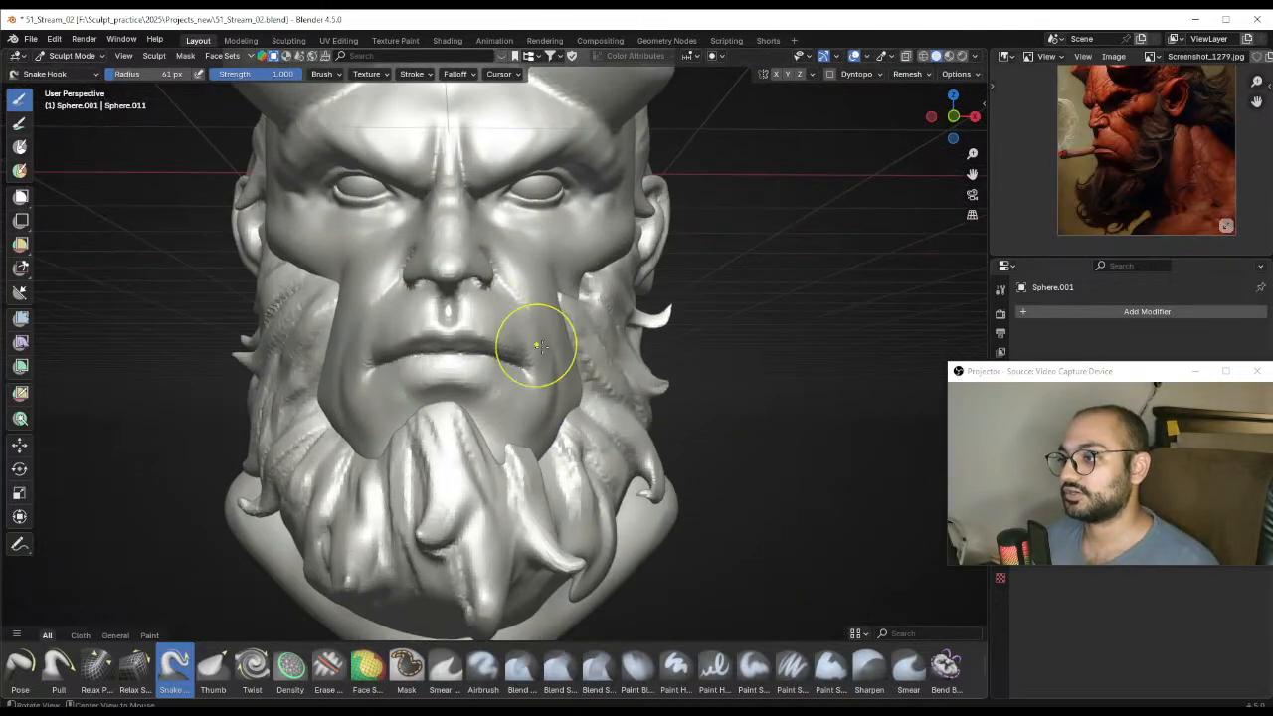
pyautogui.scroll(2, 334, 328)
pyautogui.moveTo(334, 326)
pyautogui.keyDown('shift'); pyautogui.mouseDown(button='middle')
pyautogui.moveTo(469, 364)
pyautogui.moveTo(478, 353)
pyautogui.moveTo(457, 363)
pyautogui.mouseUp(button='middle'); pyautogui.keyUp('shift')
pyautogui.press('f')
pyautogui.click(464, 351)
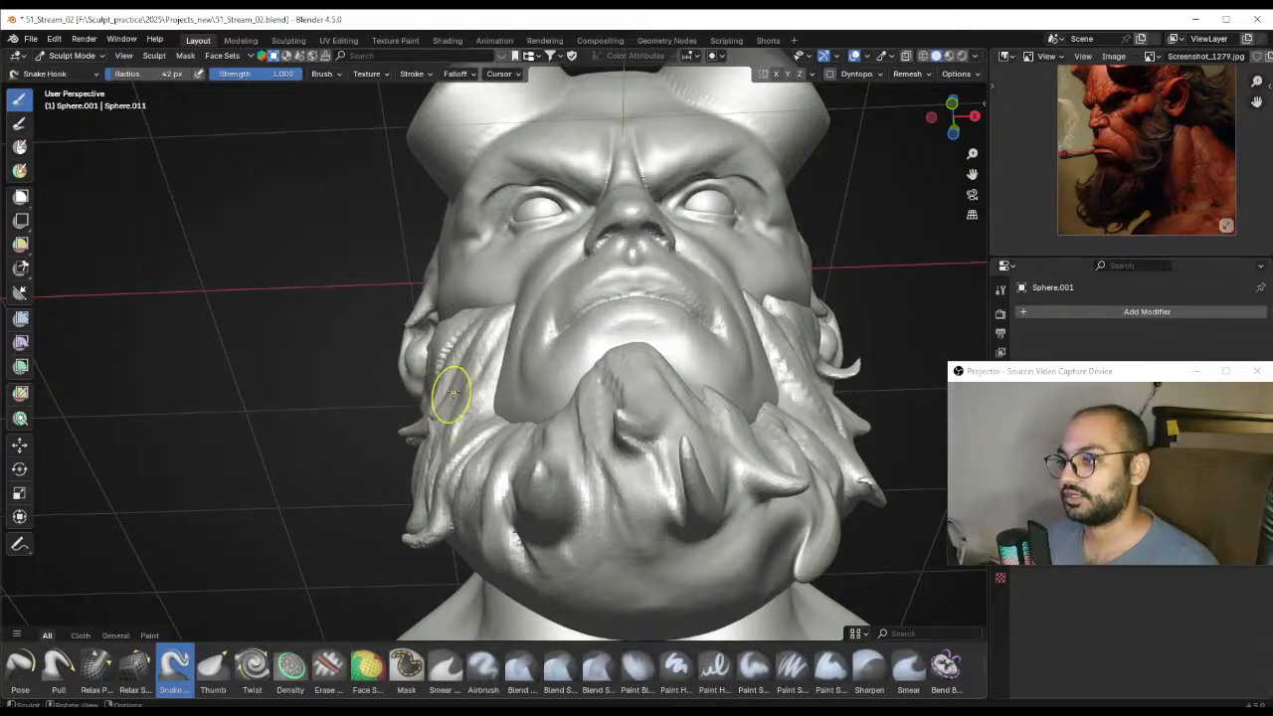
pyautogui.keyDown('alt'); pyautogui.moveTo(425, 410); pyautogui.dragTo(433, 514); pyautogui.keyUp('alt')
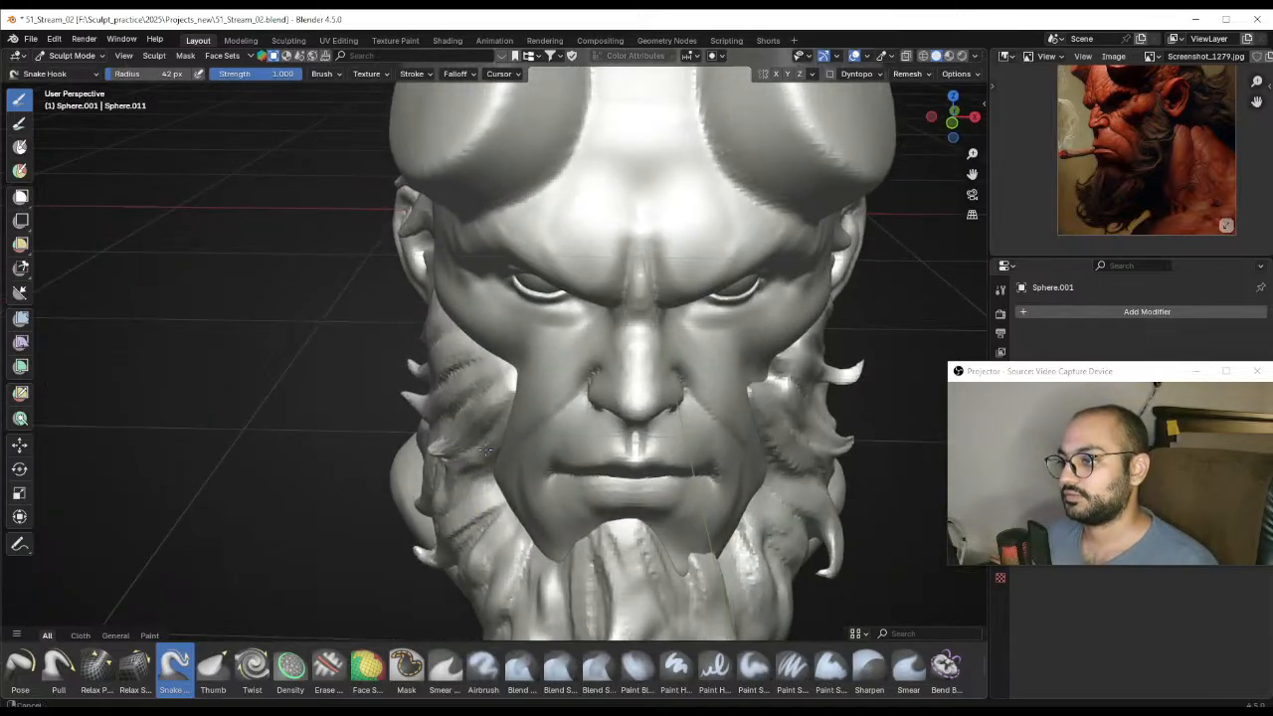
pyautogui.scroll(-1, 647, 426)
# Pull a thick tuft backward from the beard's rear edge on the opposite side with Snake Hook at a radius of about 77 px
pyautogui.moveTo(616, 403)
pyautogui.keyDown('alt'); pyautogui.mouseDown()
pyautogui.moveTo(648, 426)
pyautogui.moveTo(545, 378)
pyautogui.moveTo(586, 360)
pyautogui.moveTo(545, 376)
pyautogui.moveTo(582, 369)
pyautogui.moveTo(540, 364)
pyautogui.moveTo(540, 384)
pyautogui.moveTo(562, 400)
pyautogui.moveTo(529, 395)
pyautogui.moveTo(584, 397)
pyautogui.mouseUp(); pyautogui.keyUp('alt')
pyautogui.scroll(2, 648, 426)
pyautogui.scroll(1, 587, 360)
pyautogui.press('f')
pyautogui.click(614, 360)
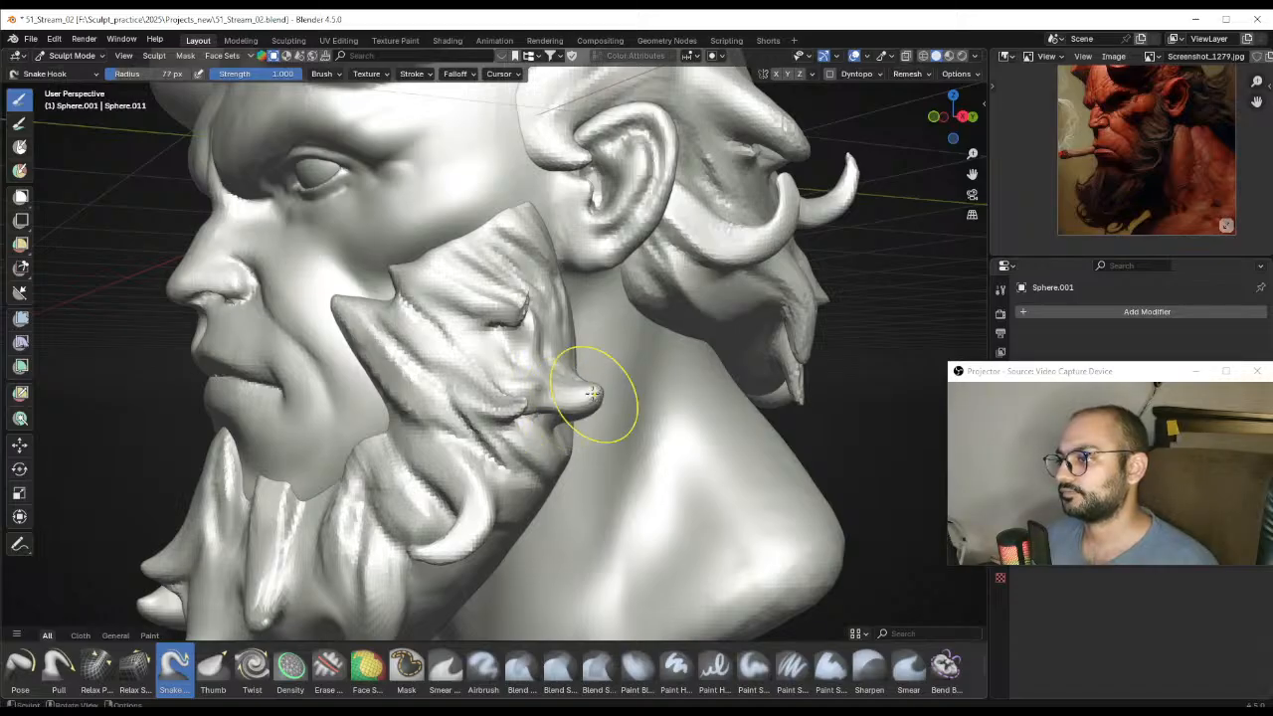
# Pull a tuft outward from the middle of the opposite side of the beard with Snake Hook at a radius of about 58 px
pyautogui.moveTo(593, 392); pyautogui.dragTo(647, 386, button='middle')
pyautogui.scroll(-1, 547, 384)
pyautogui.scroll(1, 548, 384)
pyautogui.press('f')
pyautogui.moveTo(548, 384)
pyautogui.mouseDown(button='middle')
pyautogui.moveTo(632, 383)
pyautogui.moveTo(542, 369)
pyautogui.moveTo(564, 402)
pyautogui.mouseUp(button='middle')
pyautogui.click(555, 364)
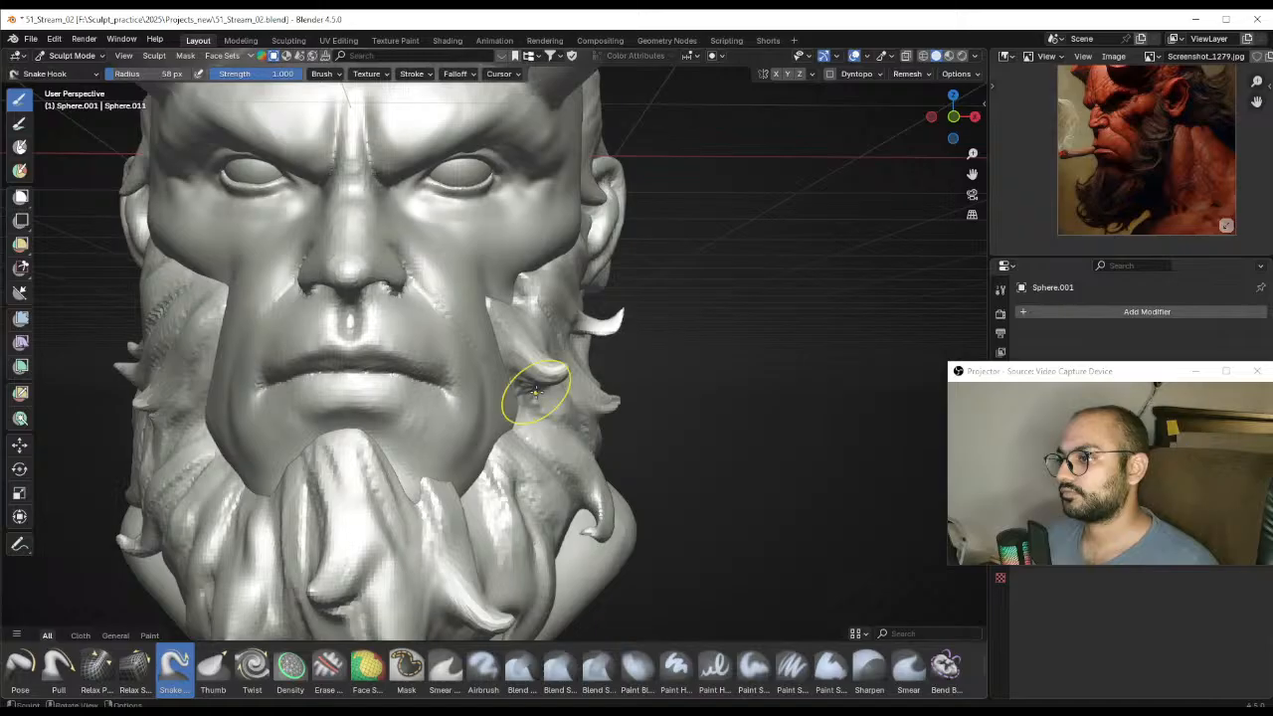
# Pull the low tuft on the beard's side edge outward with Snake Hook at a radius of about 40 px
pyautogui.moveTo(511, 397)
pyautogui.mouseDown(button='middle')
pyautogui.moveTo(528, 371)
pyautogui.moveTo(560, 454)
pyautogui.moveTo(468, 427)
pyautogui.moveTo(468, 412)
pyautogui.moveTo(571, 438)
pyautogui.moveTo(441, 421)
pyautogui.moveTo(449, 398)
pyautogui.moveTo(431, 426)
pyautogui.mouseUp(button='middle')
pyautogui.scroll(-7, 560, 454)
pyautogui.scroll(4, 488, 441)
pyautogui.scroll(2, 448, 408)
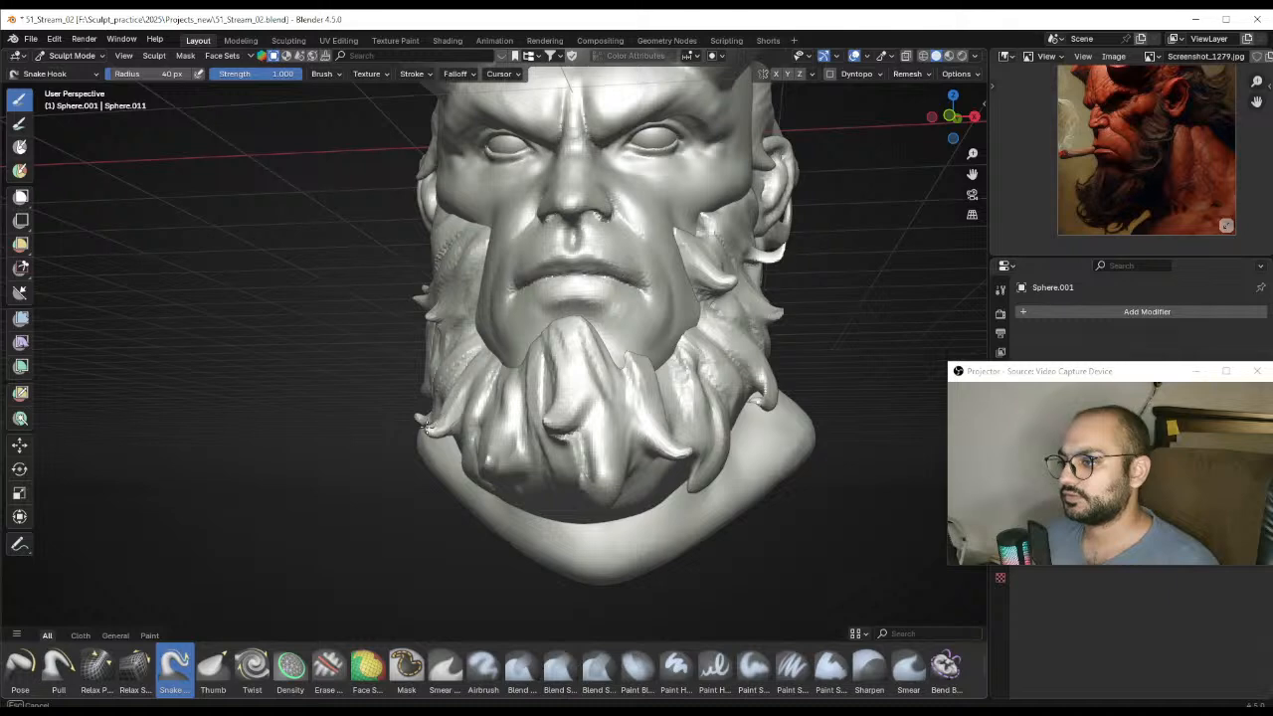
pyautogui.moveTo(427, 426); pyautogui.dragTo(425, 428)
pyautogui.moveTo(429, 426)
pyautogui.keyDown('alt'); pyautogui.mouseDown()
pyautogui.moveTo(461, 427)
pyautogui.moveTo(453, 438)
pyautogui.moveTo(489, 406)
pyautogui.mouseUp(); pyautogui.keyUp('alt')
# Pull small tufts outward from the beard's side edge below the ear with Snake Hook at radii of about 47 and 34 px
pyautogui.press('f')
pyautogui.click(468, 386)
pyautogui.moveTo(454, 341); pyautogui.dragTo(438, 351)
pyautogui.press('f')
pyautogui.click(440, 350)
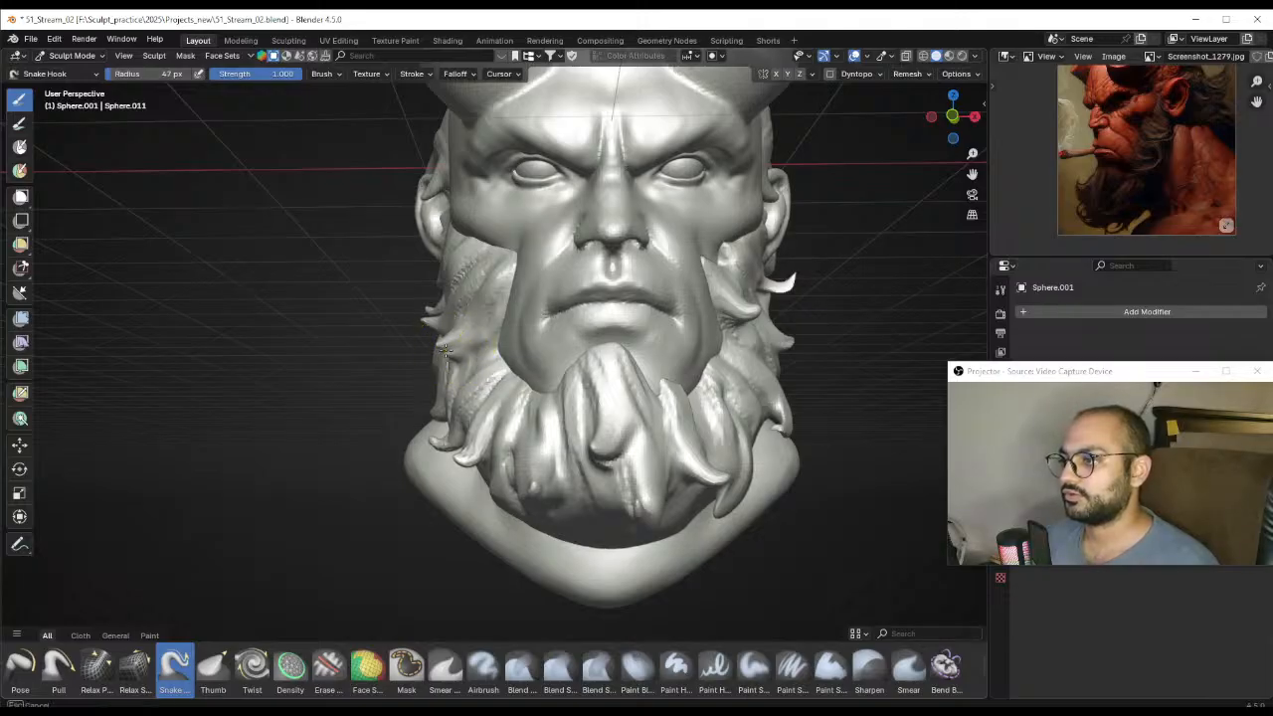
pyautogui.press('f')
pyautogui.click(442, 353)
pyautogui.scroll(-3, 560, 377)
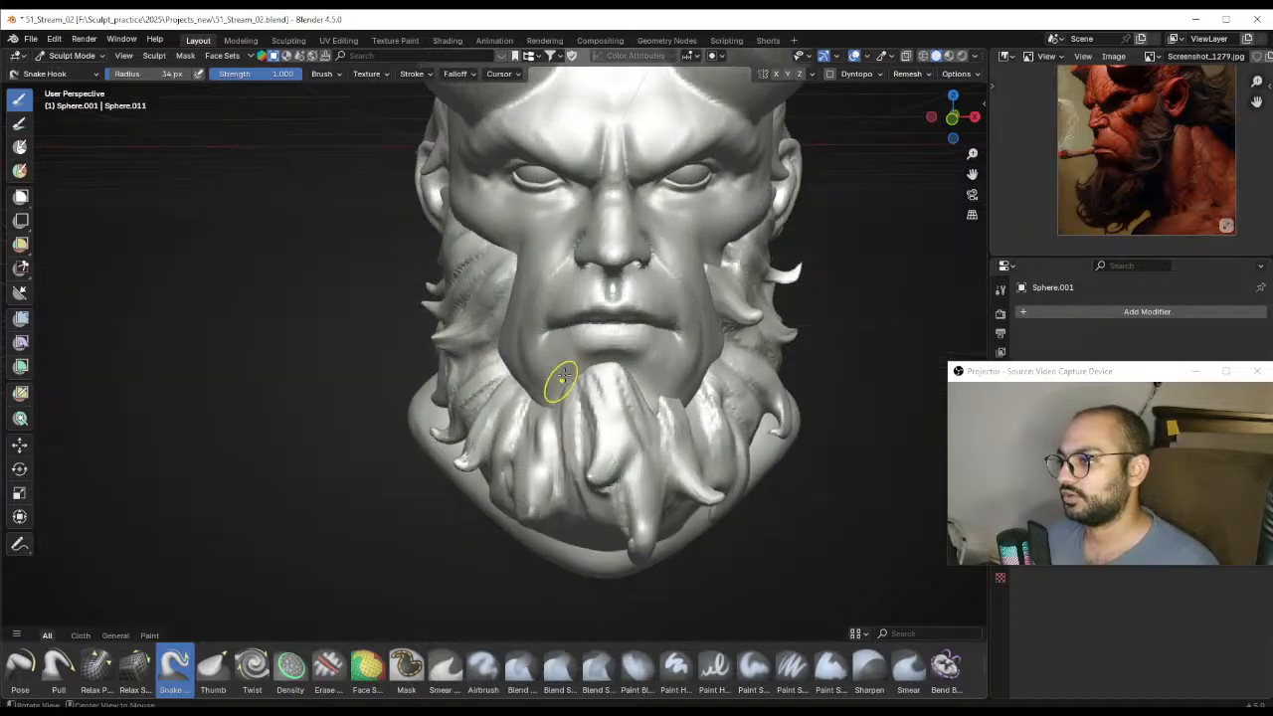
# Save the file and put the beard back in Object Mode with its selection cleared
pyautogui.scroll(-3, 577, 376)
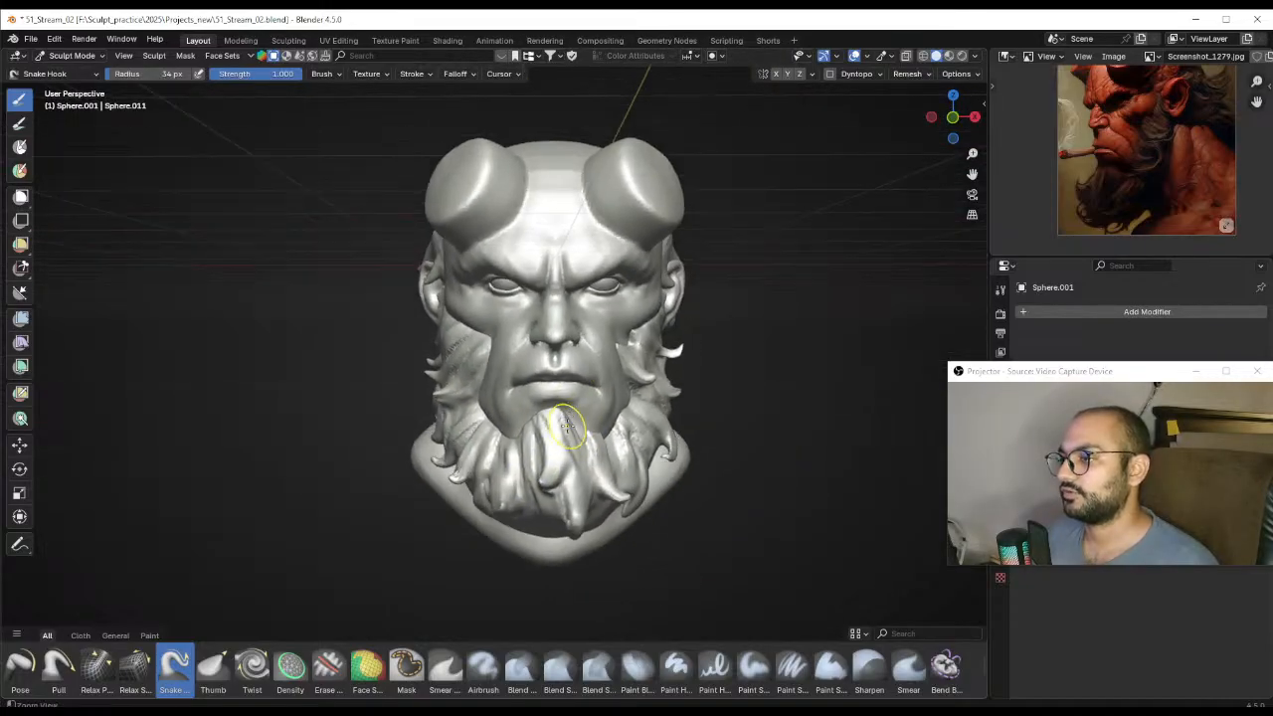
pyautogui.hotkey('ctrl', 'Tab')
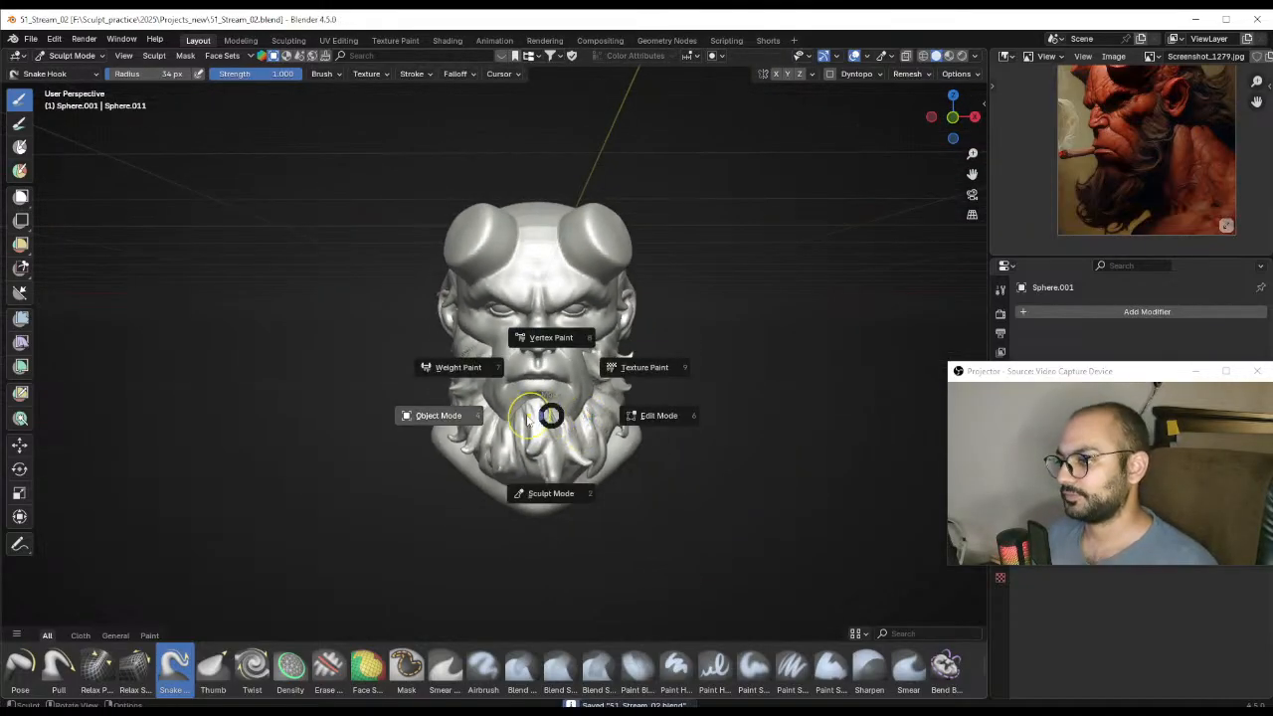
pyautogui.click(448, 416)
pyautogui.click(814, 357)
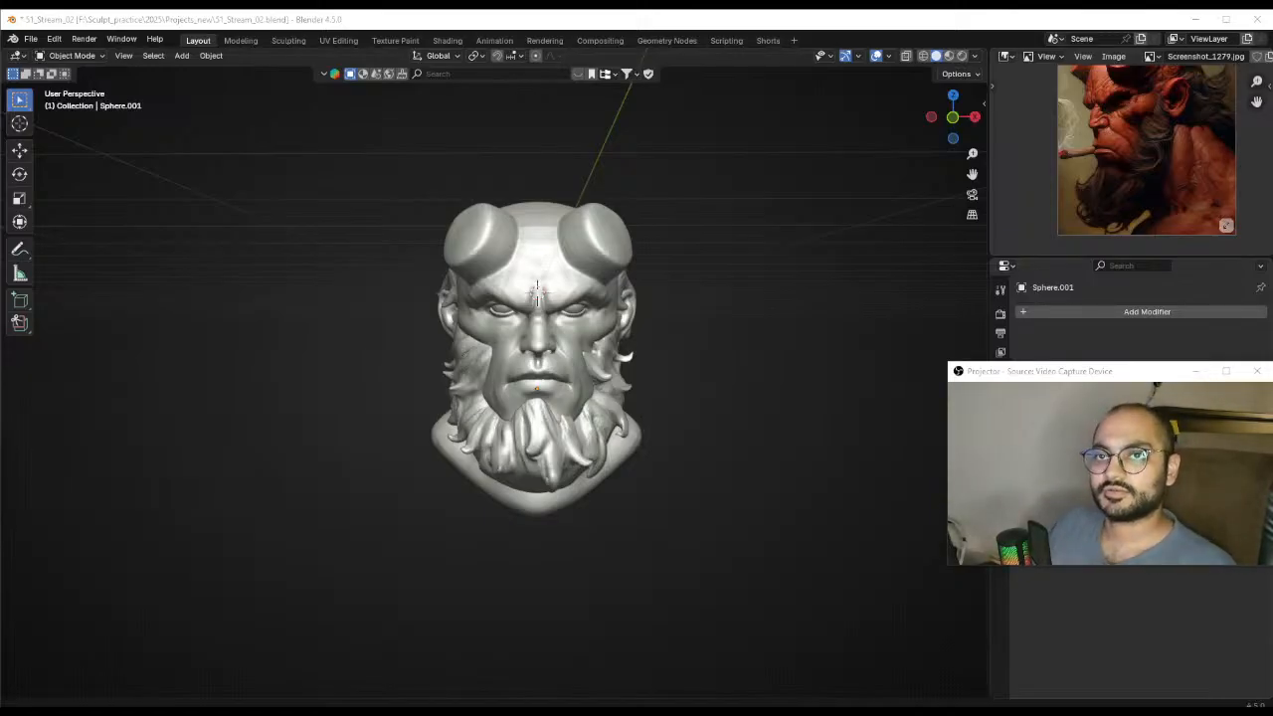
# Switch to the web browser and search Google Images for "scopion sking the rock"
pyautogui.moveTo(1272, 189); pyautogui.dragTo(269, 84)
pyautogui.click(352, 191)
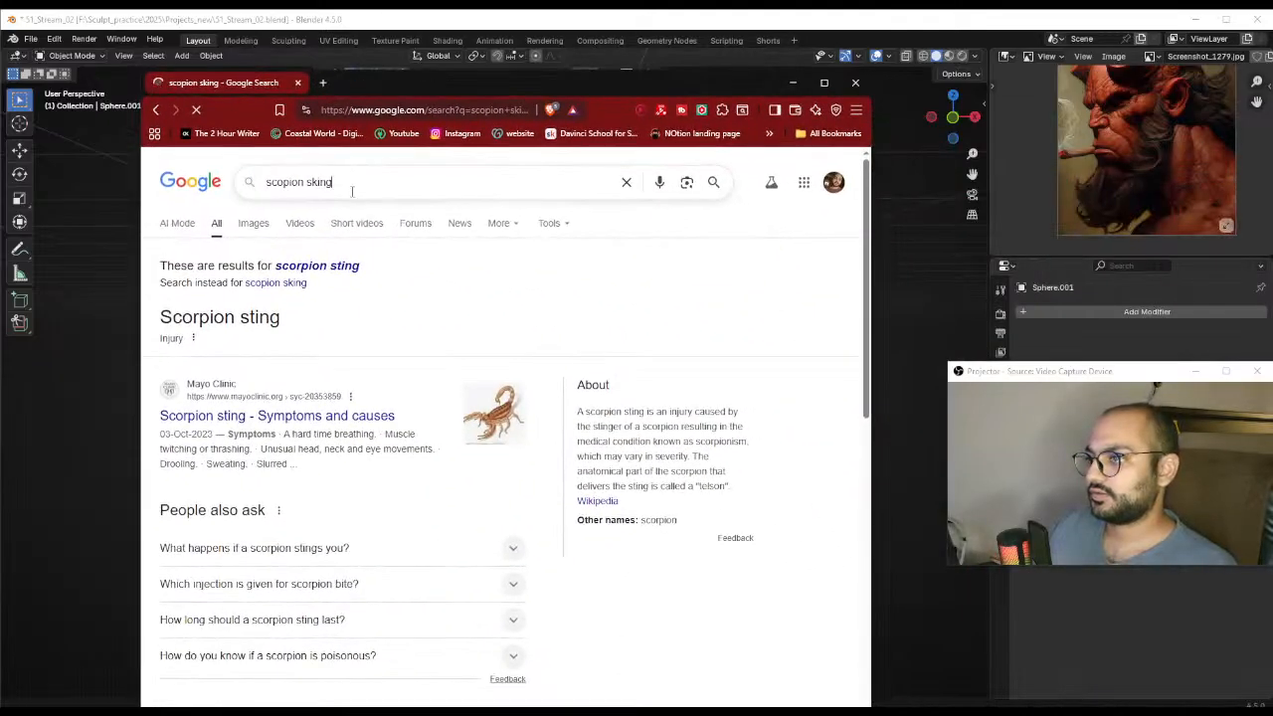
pyautogui.write('the rock')
pyautogui.press('Return')
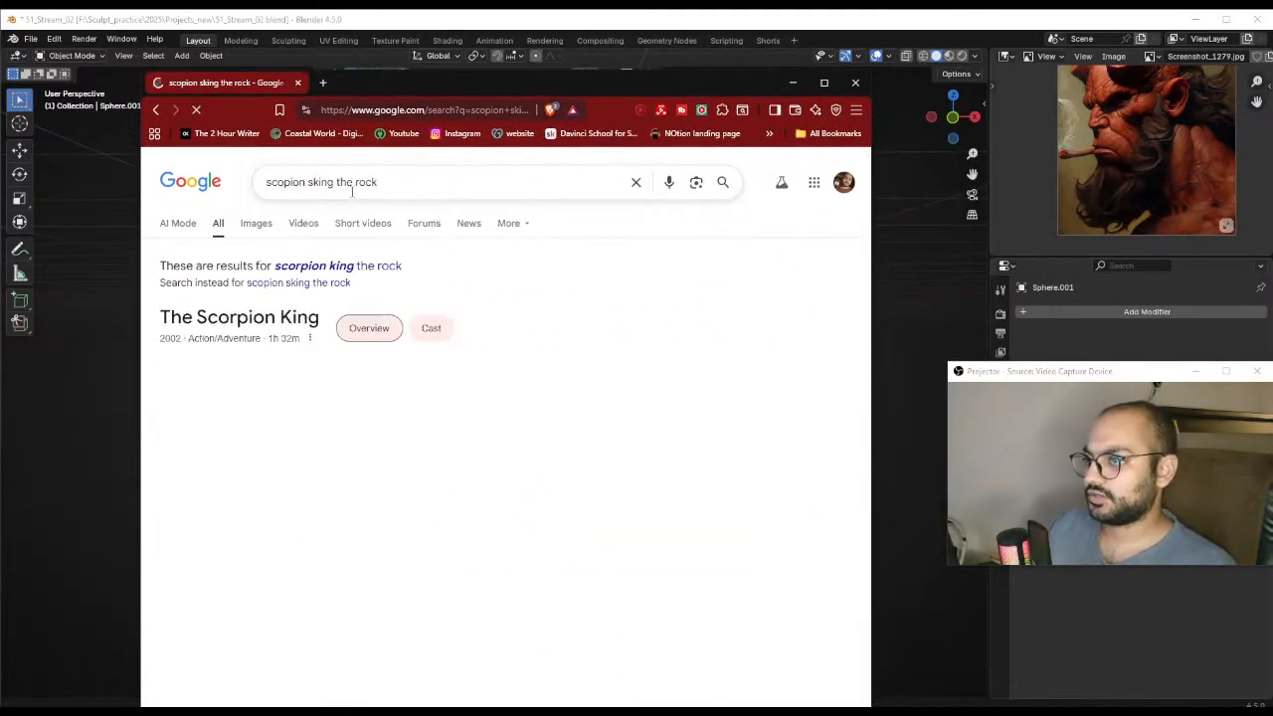
pyautogui.moveTo(474, 88); pyautogui.dragTo(483, 2)
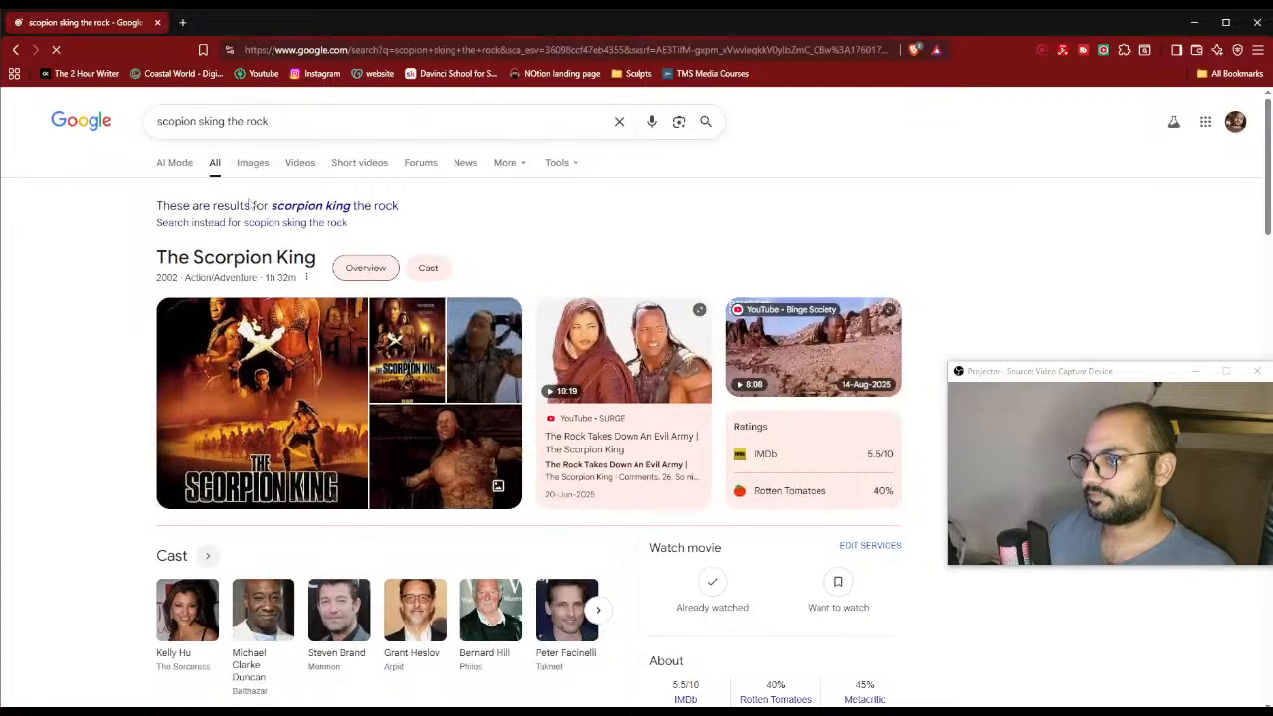
pyautogui.click(248, 163)
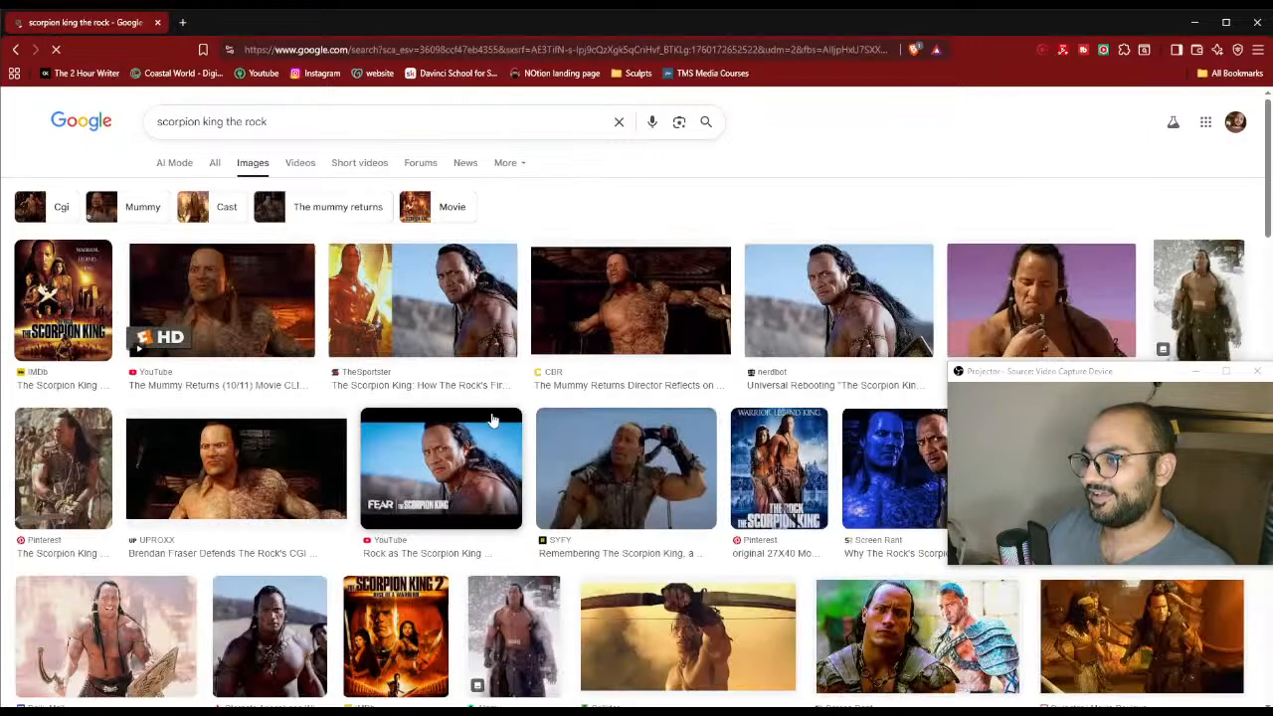
# View the CBR still of the Scorpion King at full size in its own browser tab
pyautogui.click(696, 378)
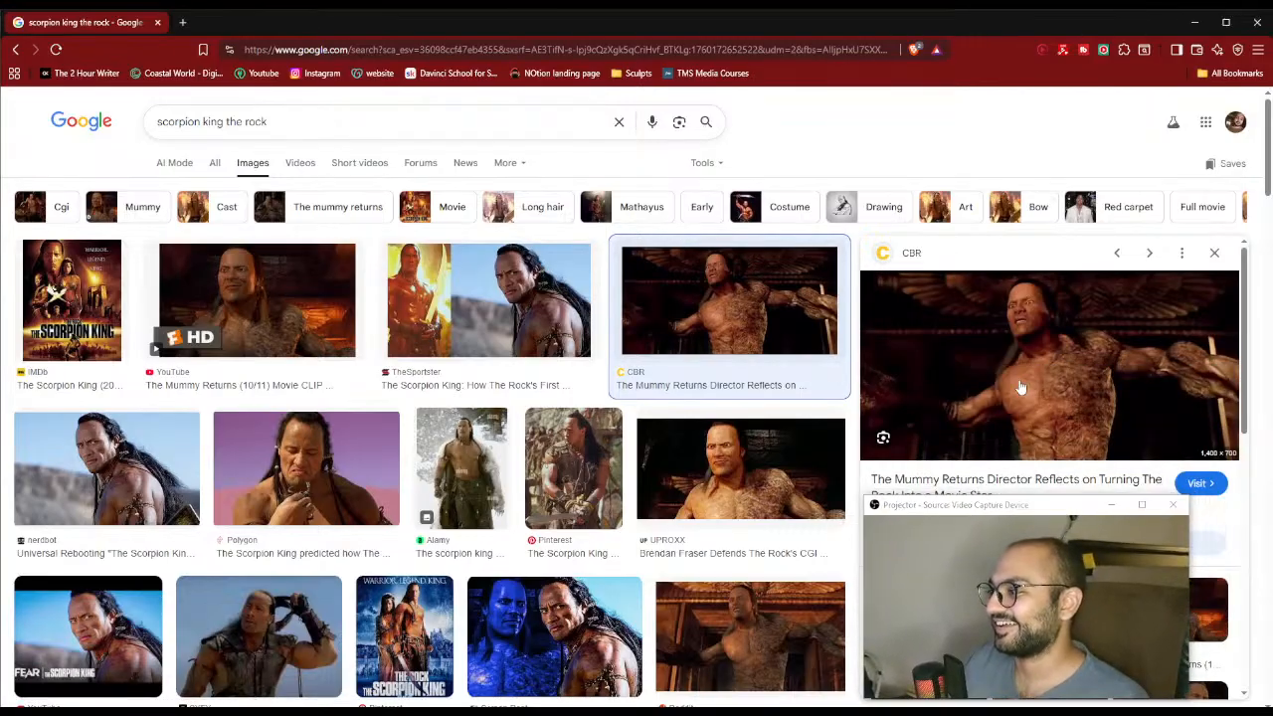
pyautogui.rightClick(1021, 336)
pyautogui.click(1101, 555)
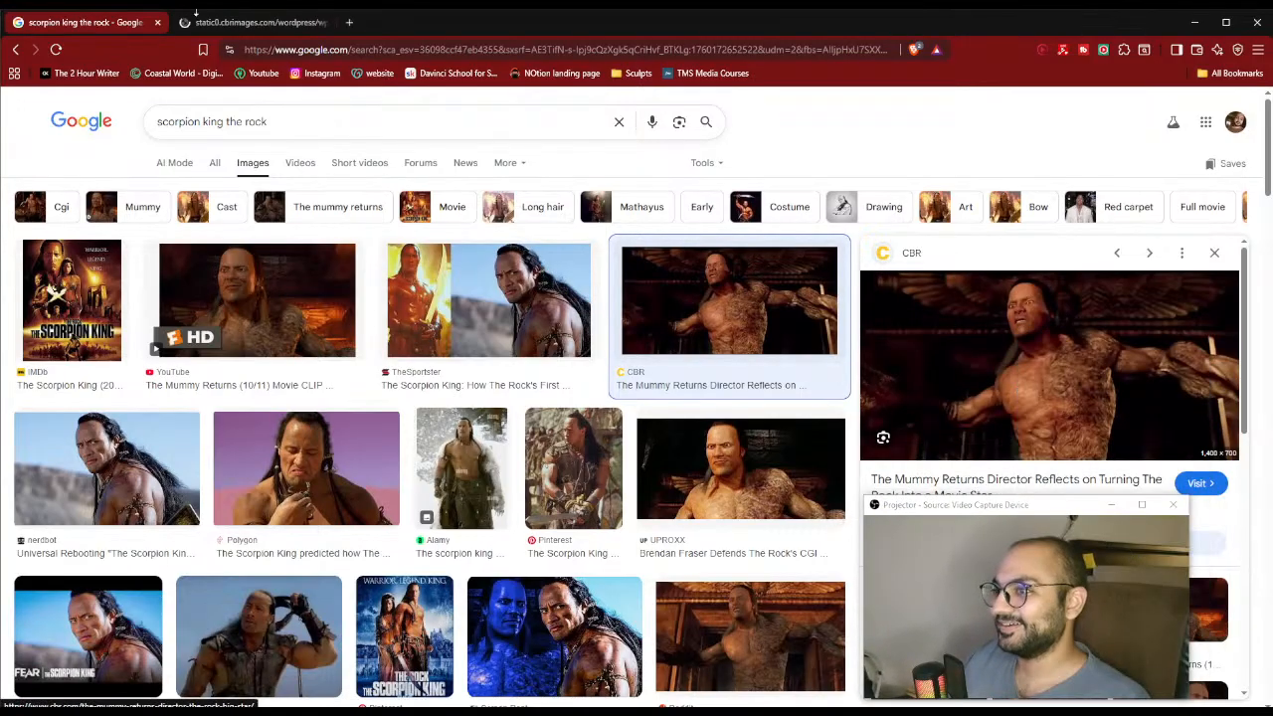
pyautogui.click(249, 22)
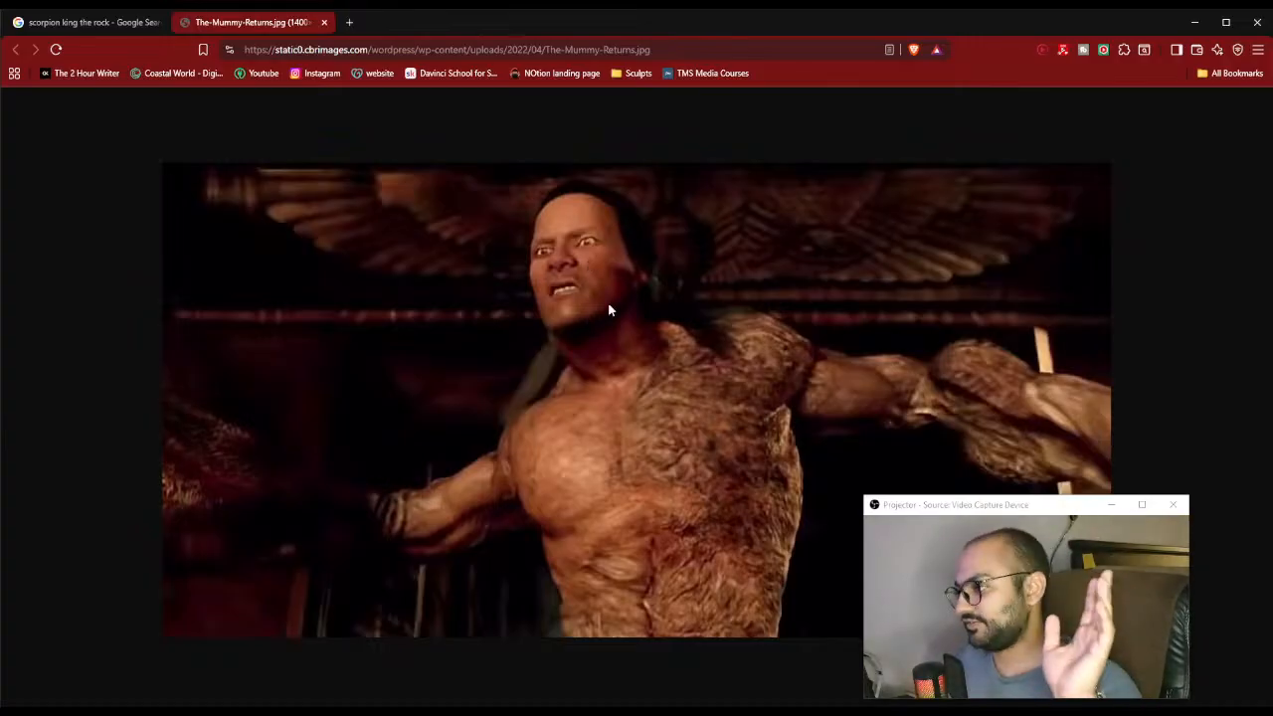
# Search Google for "scorpion king the rock movie release date"
pyautogui.click(84, 22)
pyautogui.click(350, 120)
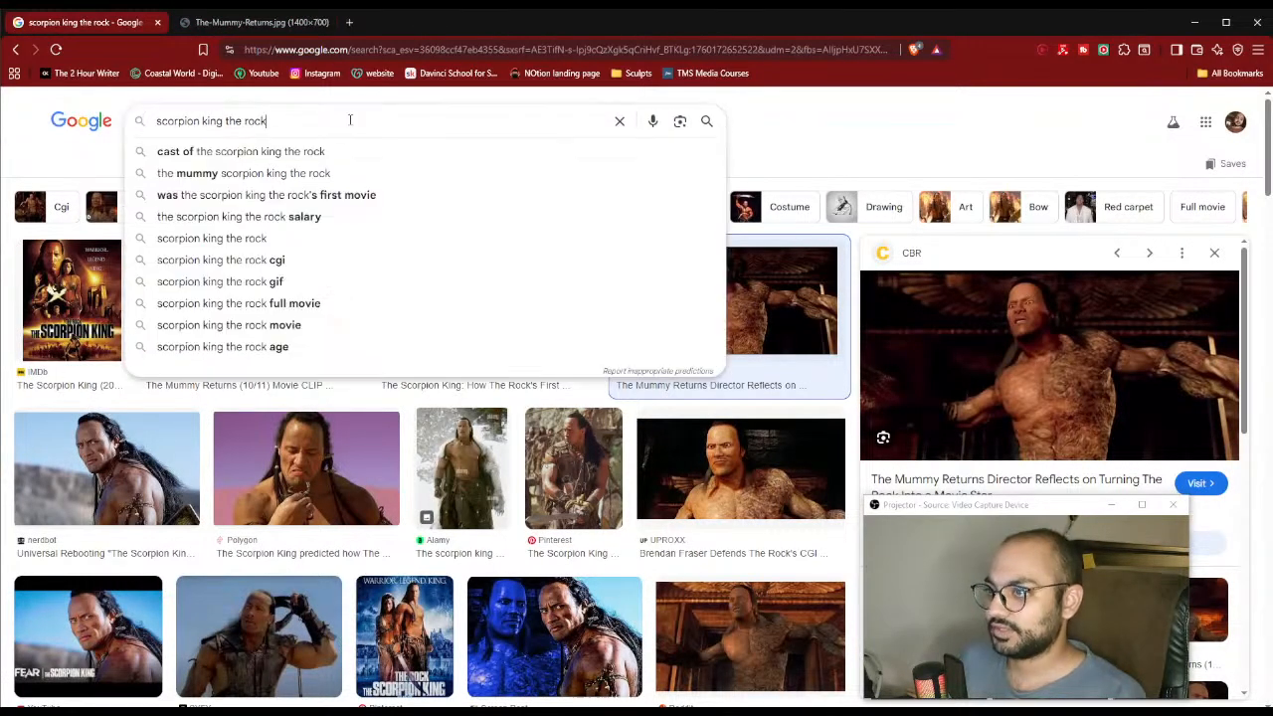
pyautogui.write('movie re')
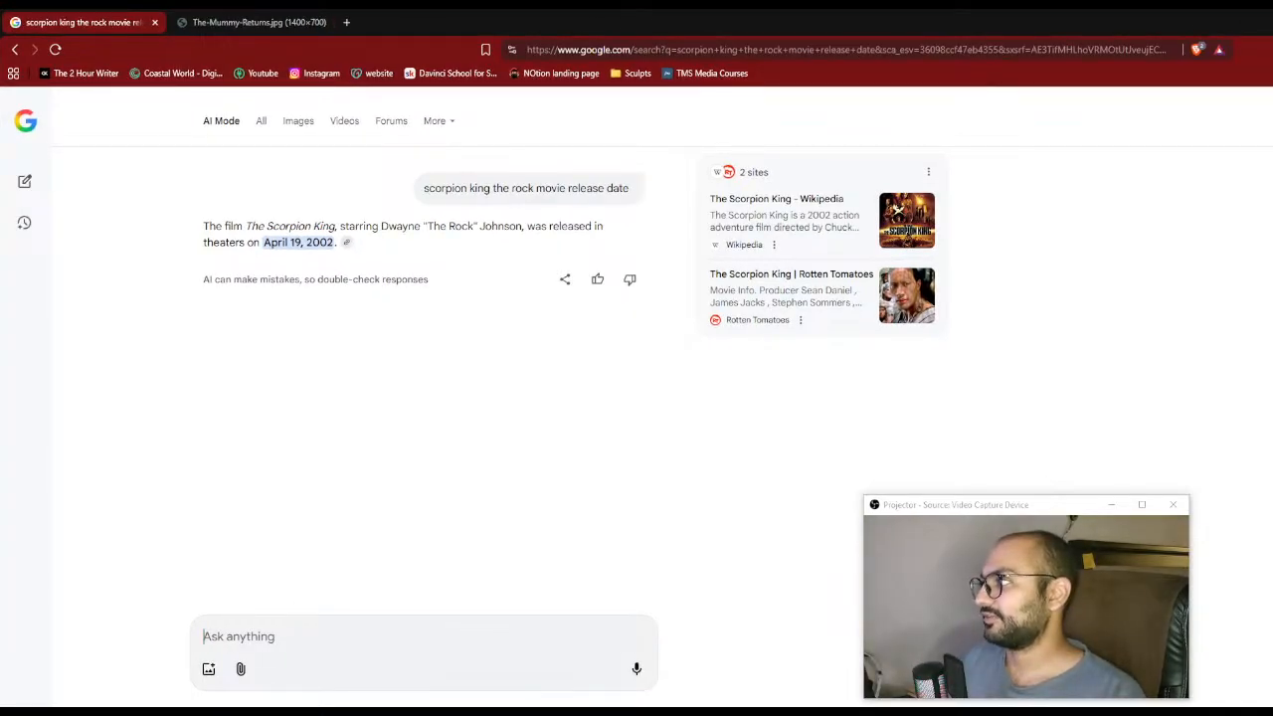
# Switch back to Blender, select the head mesh and enter Sculpt Mode on it
pyautogui.click(1272, 20)
pyautogui.click(866, 189)
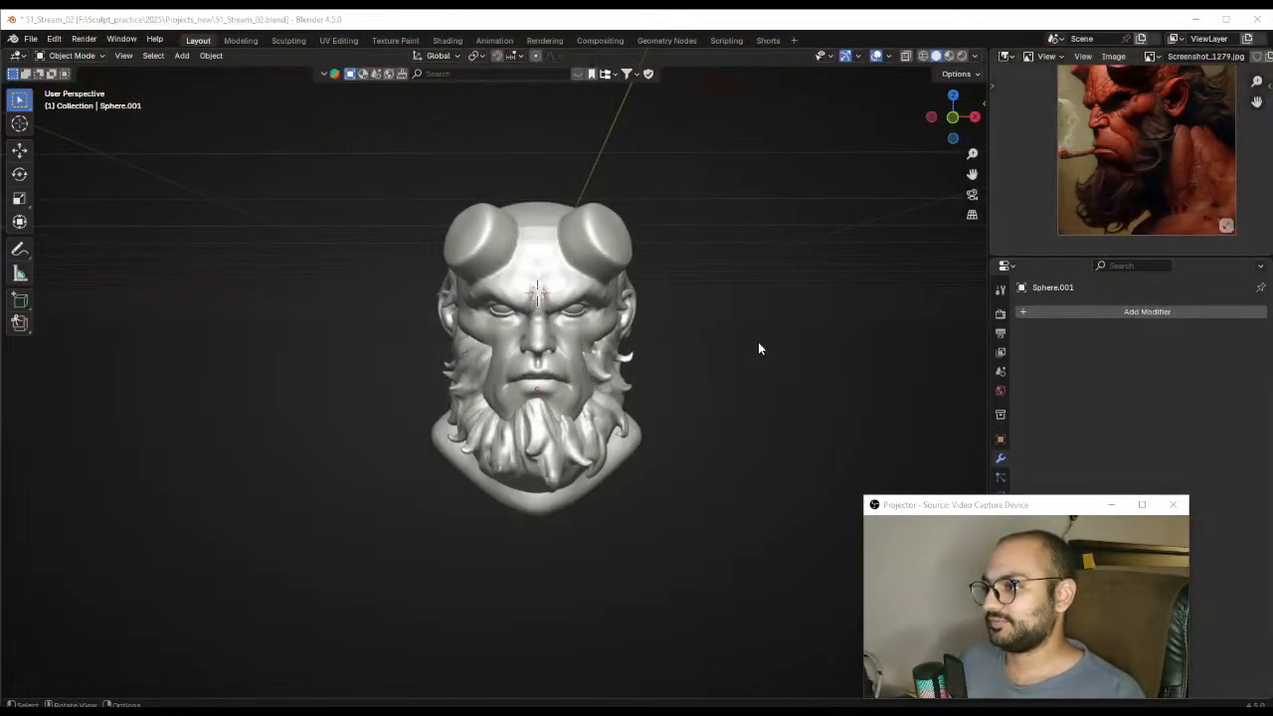
pyautogui.moveTo(757, 341)
pyautogui.mouseDown(button='middle')
pyautogui.moveTo(721, 332)
pyautogui.moveTo(676, 348)
pyautogui.moveTo(716, 336)
pyautogui.moveTo(764, 343)
pyautogui.moveTo(713, 404)
pyautogui.moveTo(697, 401)
pyautogui.moveTo(704, 369)
pyautogui.mouseUp(button='middle')
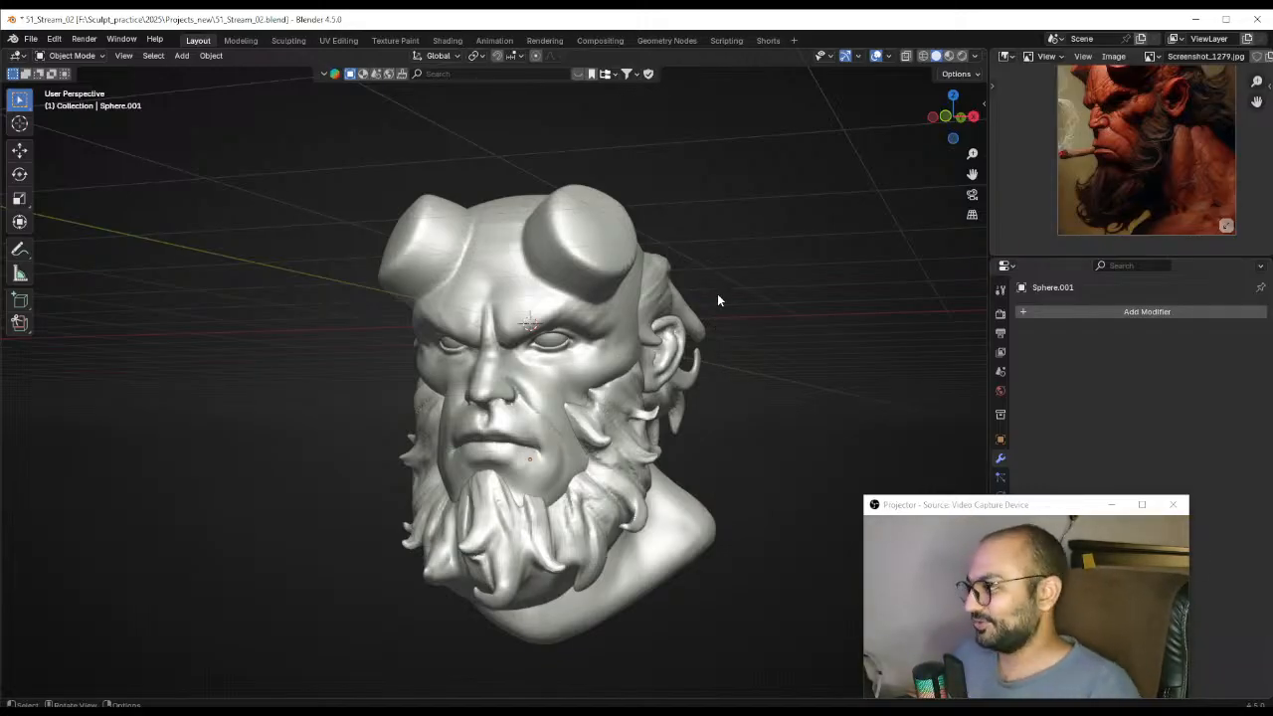
pyautogui.moveTo(532, 263); pyautogui.dragTo(540, 290, button='middle')
pyautogui.scroll(-4, 487, 276)
pyautogui.scroll(4, 548, 333)
pyautogui.click(506, 293)
pyautogui.hotkey('ctrl', 'Tab')
pyautogui.click(506, 371)
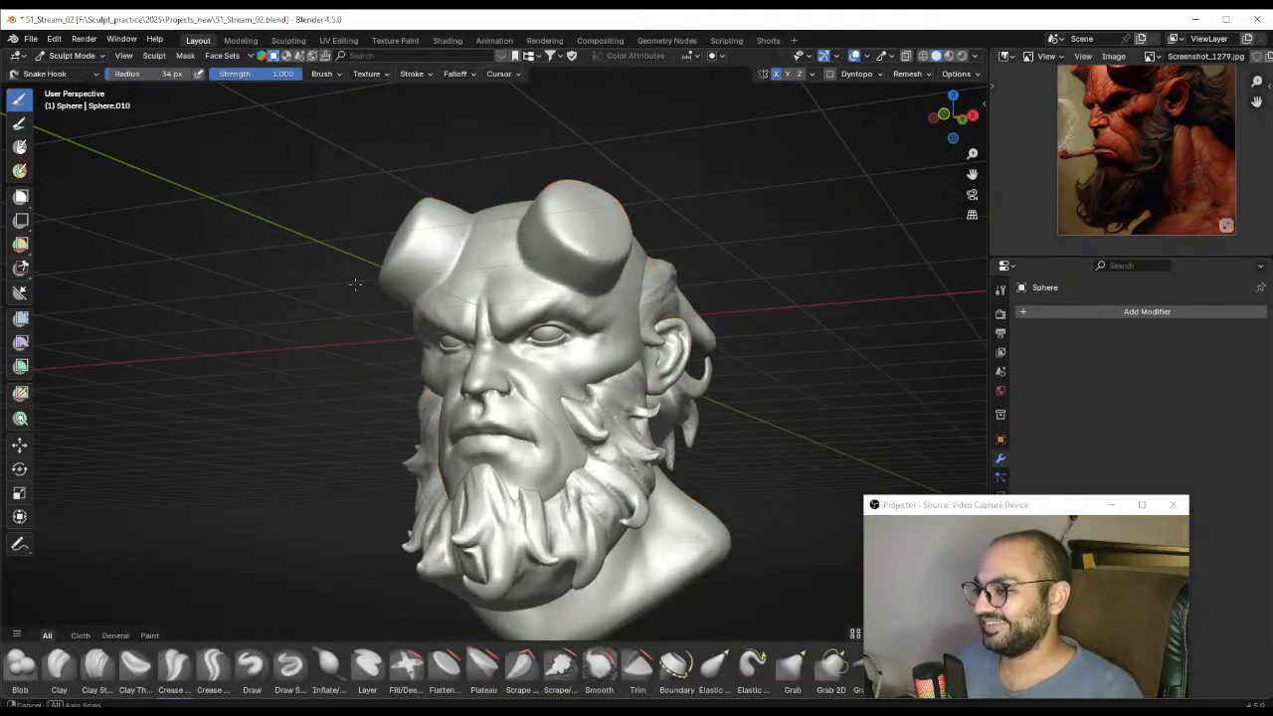
# Pull the outer brow above the eye into shape from below with Snake Hook, reducing the radius to about 19 px
pyautogui.moveTo(356, 282); pyautogui.dragTo(428, 323, button='middle')
pyautogui.moveTo(427, 323)
pyautogui.keyDown('ctrl'); pyautogui.mouseDown(button='middle')
pyautogui.moveTo(414, 276)
pyautogui.moveTo(448, 284)
pyautogui.moveTo(455, 335)
pyautogui.moveTo(448, 269)
pyautogui.mouseUp(button='middle'); pyautogui.keyUp('ctrl')
pyautogui.moveTo(438, 248); pyautogui.dragTo(431, 255)
pyautogui.moveTo(431, 255); pyautogui.dragTo(444, 236, button='middle')
pyautogui.press('f')
pyautogui.click(432, 239)
pyautogui.moveTo(422, 241); pyautogui.dragTo(398, 252)
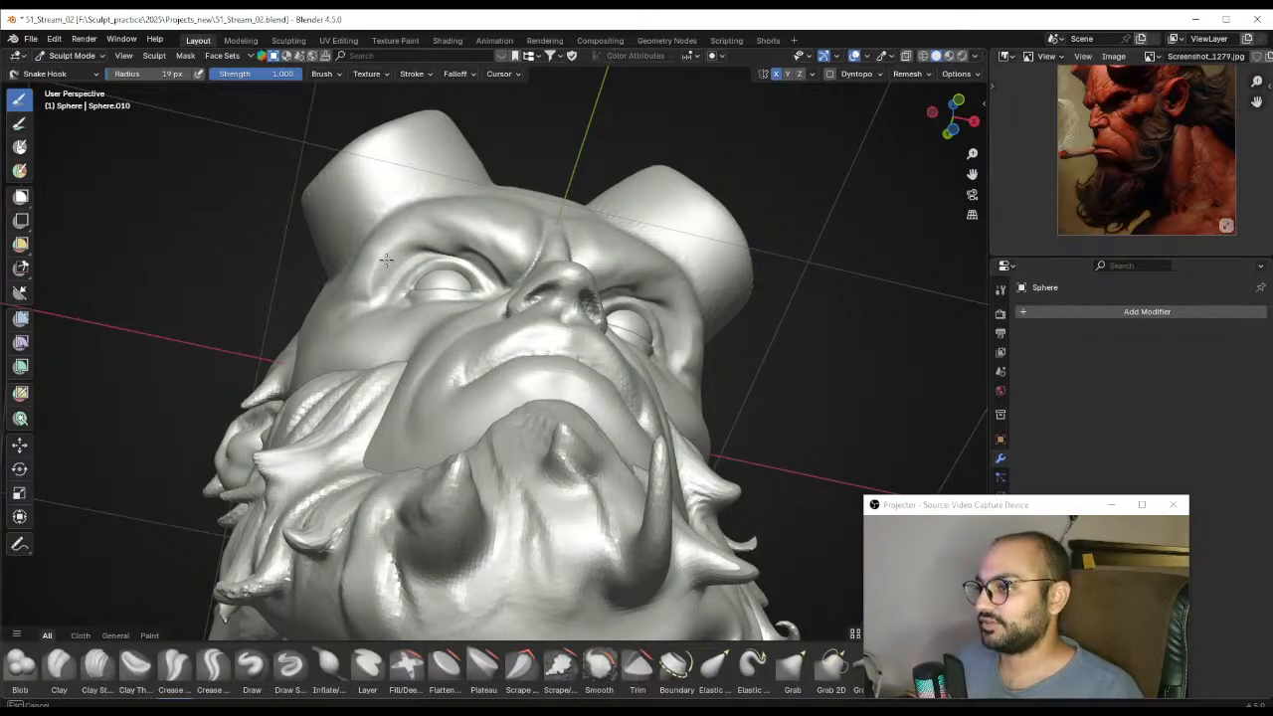
# Build up the fold above the upper eyelid toward its outer corner with Clay Strips at a radius of about 43 px
pyautogui.moveTo(426, 269)
pyautogui.mouseDown(button='middle')
pyautogui.moveTo(463, 341)
pyautogui.moveTo(576, 275)
pyautogui.moveTo(581, 324)
pyautogui.moveTo(599, 312)
pyautogui.moveTo(403, 413)
pyautogui.mouseUp(button='middle')
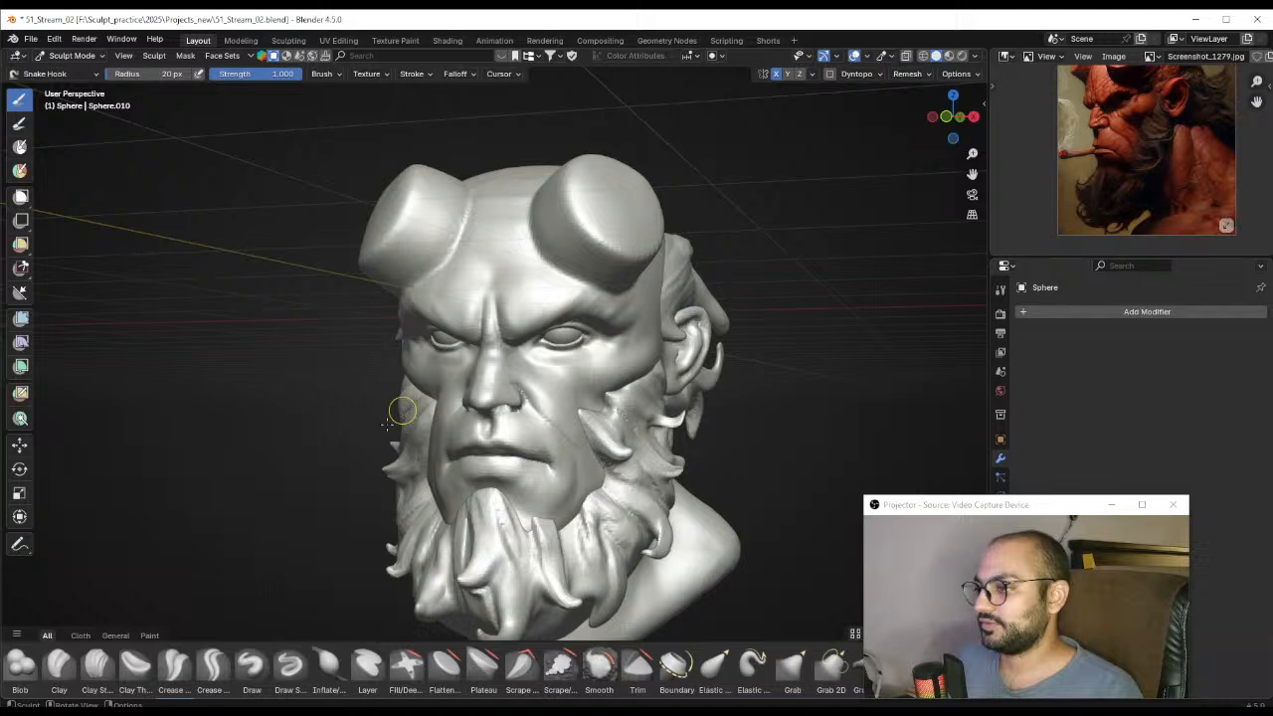
pyautogui.click(97, 666)
pyautogui.scroll(3, 510, 361)
pyautogui.moveTo(510, 361); pyautogui.dragTo(567, 287, button='middle')
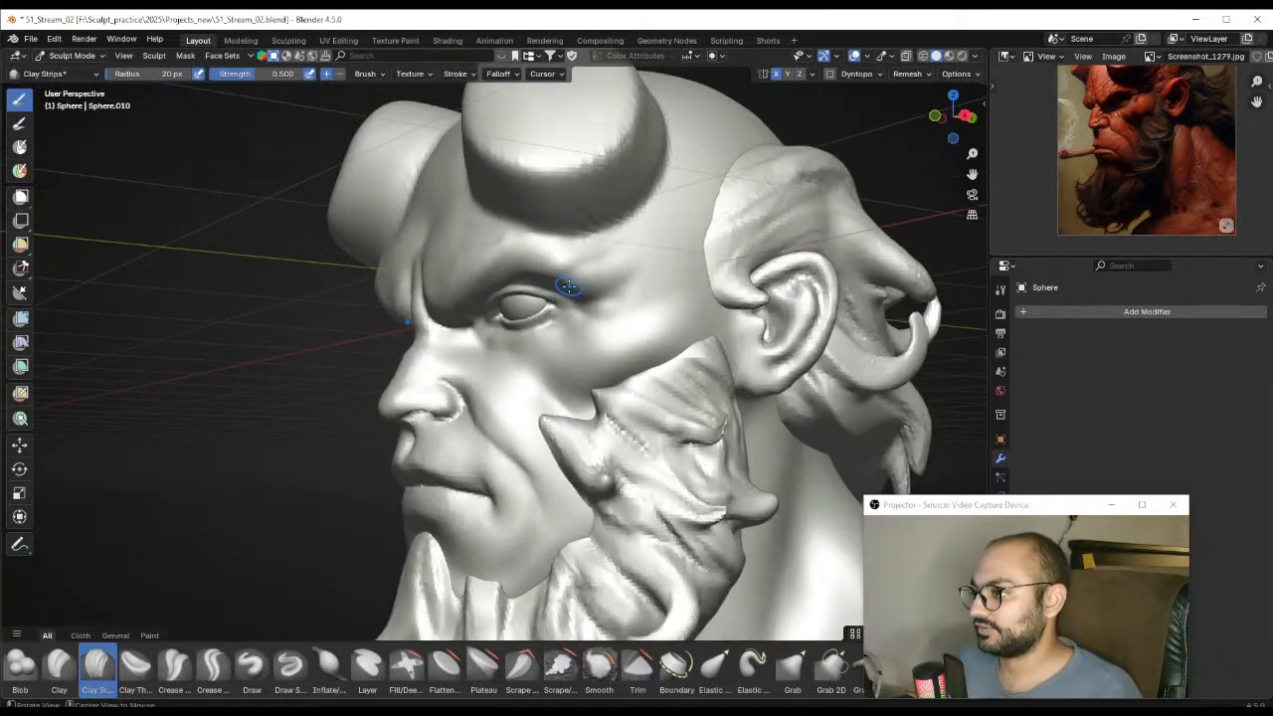
pyautogui.scroll(1, 563, 289)
pyautogui.keyDown('alt'); pyautogui.moveTo(538, 297); pyautogui.dragTo(568, 301); pyautogui.keyUp('alt')
pyautogui.scroll(1, 559, 284)
pyautogui.press('f')
pyautogui.click(559, 264)
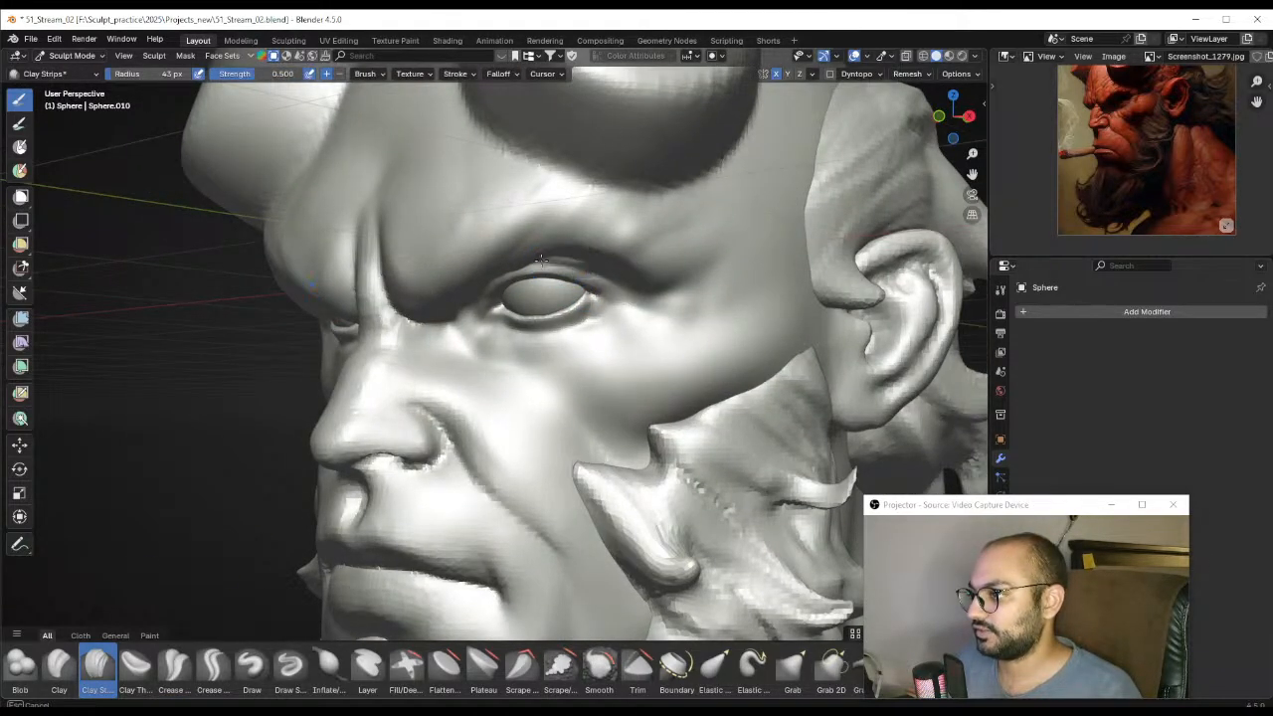
pyautogui.moveTo(551, 263); pyautogui.dragTo(589, 269)
pyautogui.moveTo(572, 288)
pyautogui.mouseDown(button='middle')
pyautogui.moveTo(579, 222)
pyautogui.moveTo(577, 275)
pyautogui.mouseUp(button='middle')
# Add a Clay Strips stroke along the brow ridge above the eye toward the nose
pyautogui.press('f')
pyautogui.click(582, 234)
pyautogui.moveTo(571, 231)
pyautogui.mouseDown()
pyautogui.moveTo(512, 235)
pyautogui.moveTo(594, 246)
pyautogui.moveTo(607, 260)
pyautogui.moveTo(588, 238)
pyautogui.moveTo(506, 236)
pyautogui.mouseUp()
pyautogui.press('f')
pyautogui.click(556, 244)
# Carve the crease above the upper eyelid toward the outer eye corner with Draw Sharp at radii from about 50 to 28 px
pyautogui.moveTo(564, 244)
pyautogui.mouseDown(button='middle')
pyautogui.moveTo(592, 288)
pyautogui.moveTo(686, 288)
pyautogui.moveTo(643, 299)
pyautogui.mouseUp(button='middle')
pyautogui.scroll(-4, 647, 275)
pyautogui.scroll(5, 542, 259)
pyautogui.moveTo(483, 324)
pyautogui.mouseDown(button='middle')
pyautogui.moveTo(542, 259)
pyautogui.moveTo(492, 270)
pyautogui.moveTo(600, 358)
pyautogui.moveTo(613, 347)
pyautogui.moveTo(594, 333)
pyautogui.moveTo(591, 290)
pyautogui.moveTo(615, 290)
pyautogui.mouseUp(button='middle')
pyautogui.press('f')
pyautogui.click(572, 336)
pyautogui.click(290, 666)
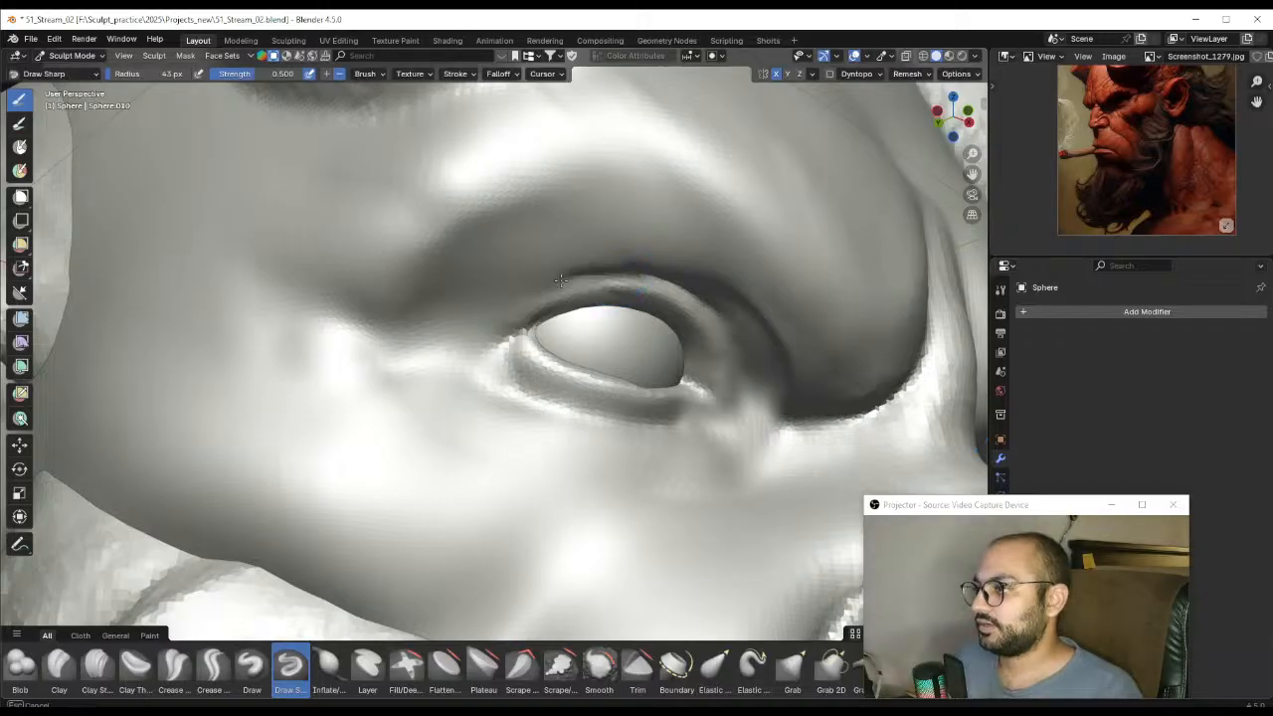
pyautogui.moveTo(483, 332); pyautogui.dragTo(610, 346, button='middle')
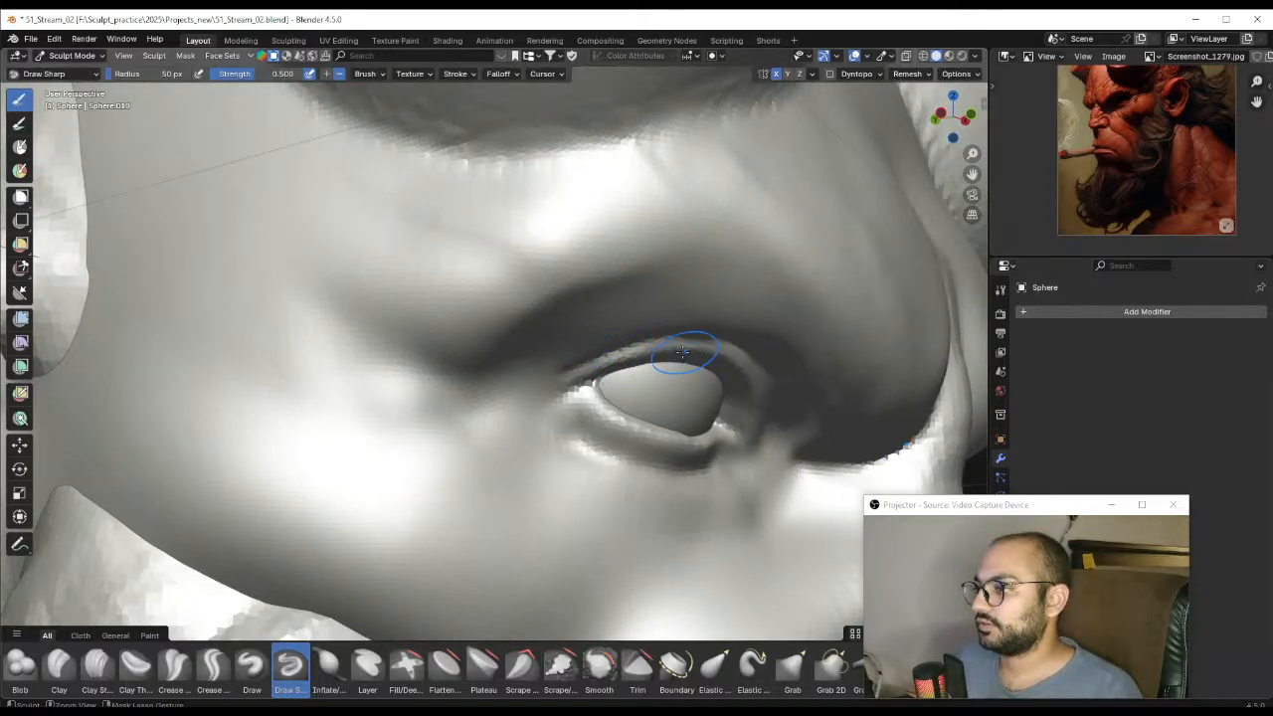
pyautogui.moveTo(534, 401); pyautogui.dragTo(636, 340, button='middle')
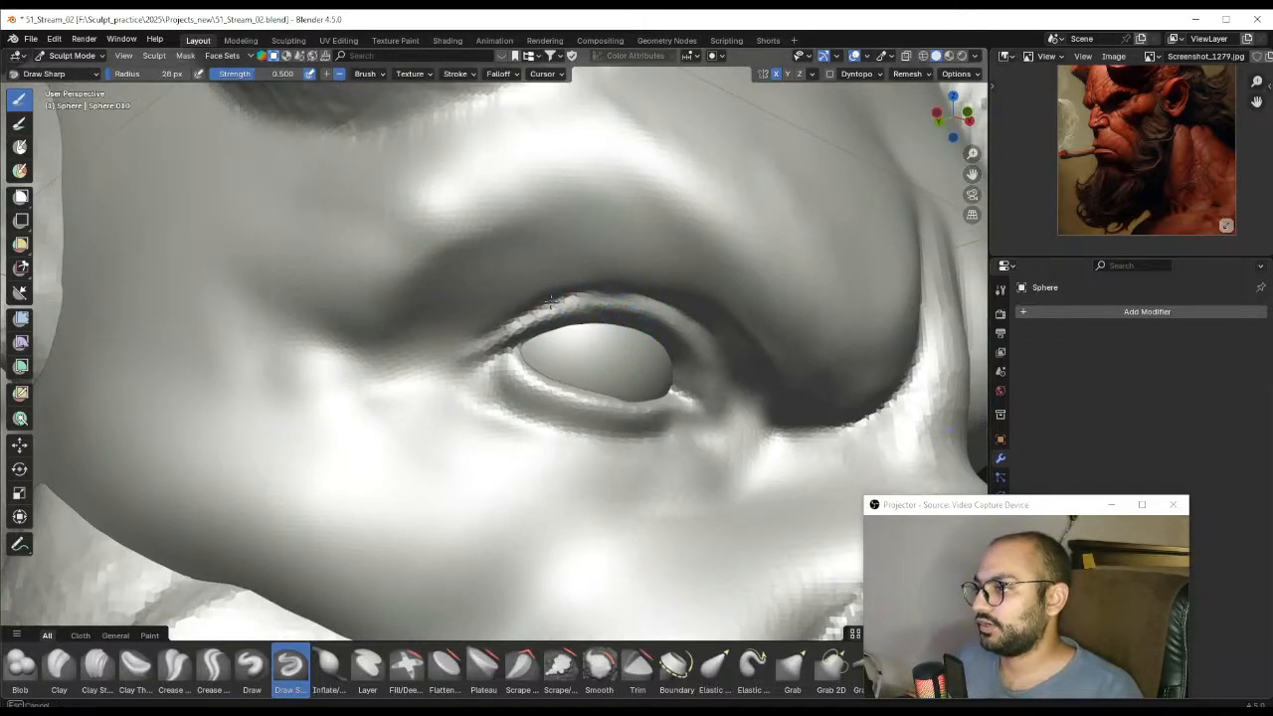
# Sharpen the upper eyelid crease out to the outer eye corner with the Draw Sharp brush at a radius of about 21 px
pyautogui.moveTo(550, 302); pyautogui.dragTo(501, 339)
pyautogui.moveTo(567, 311)
pyautogui.mouseDown(button='middle')
pyautogui.moveTo(593, 340)
pyautogui.moveTo(617, 341)
pyautogui.moveTo(627, 321)
pyautogui.mouseUp(button='middle')
pyautogui.press('f')
pyautogui.click(643, 322)
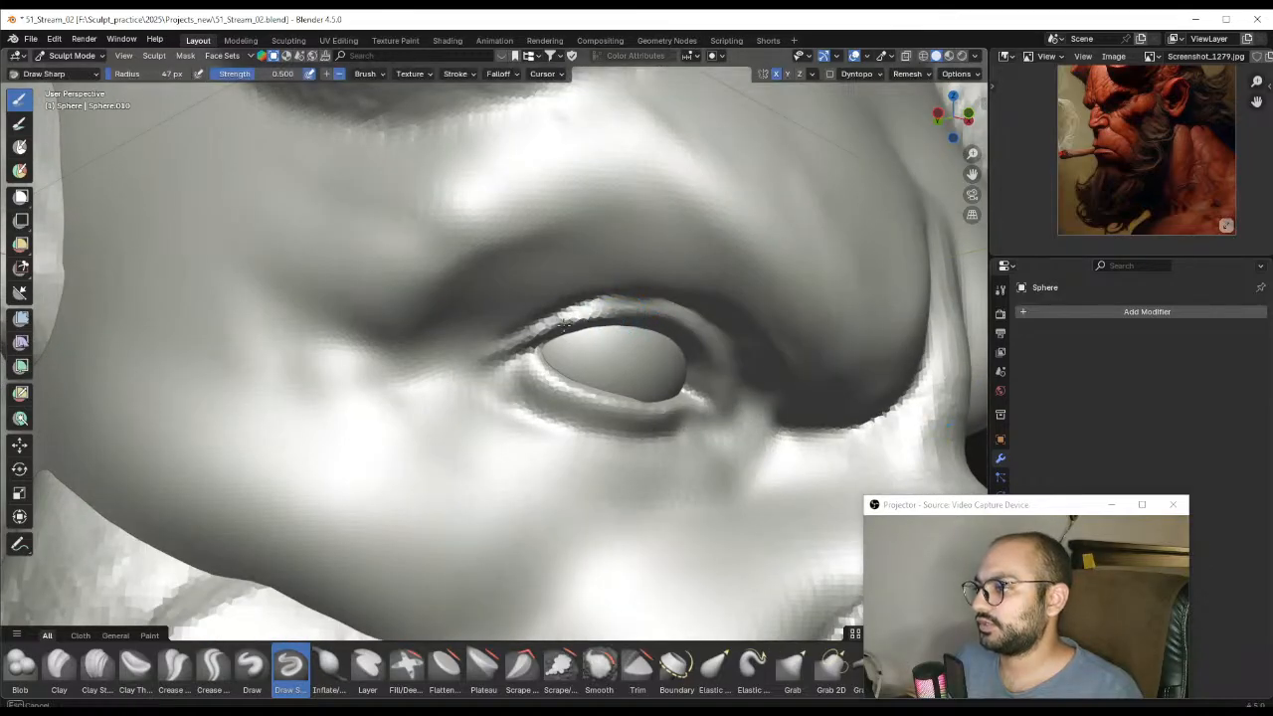
pyautogui.press('f')
pyautogui.click(580, 329)
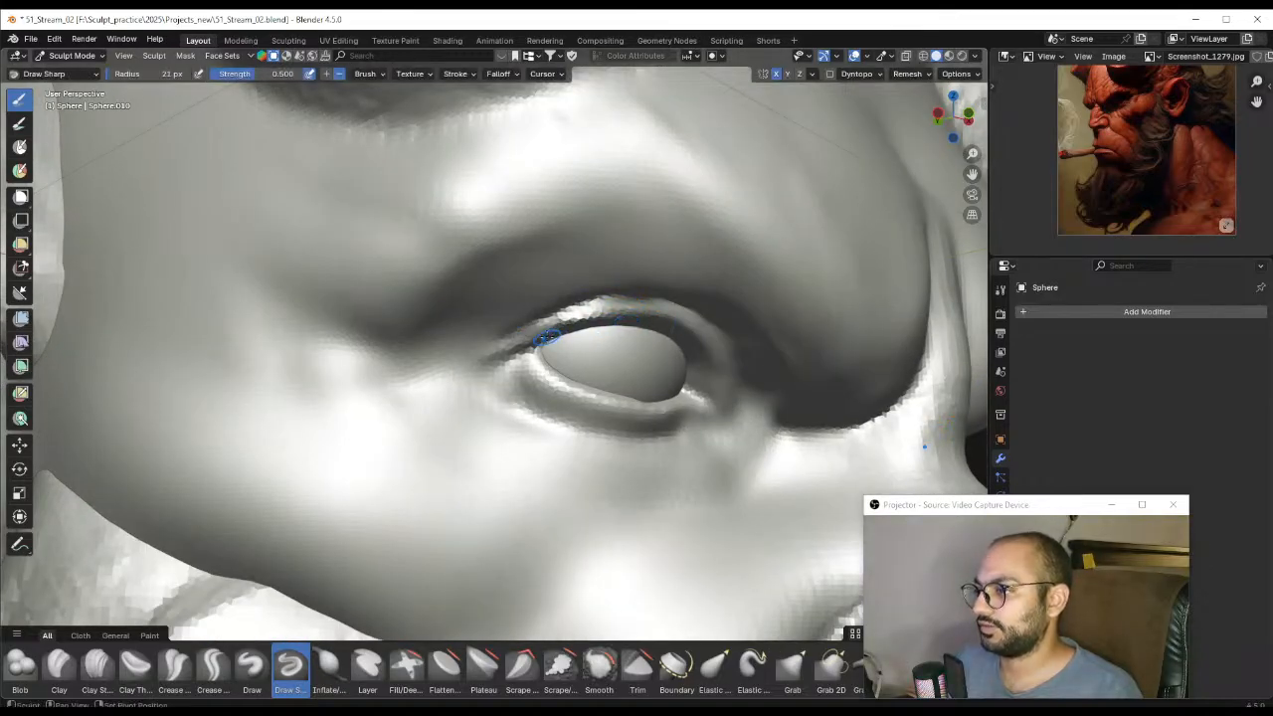
pyautogui.moveTo(642, 302); pyautogui.dragTo(559, 328, button='middle')
pyautogui.keyDown('ctrl'); pyautogui.moveTo(559, 328); pyautogui.dragTo(488, 339, button='middle'); pyautogui.keyUp('ctrl')
pyautogui.moveTo(488, 338)
pyautogui.keyDown('ctrl'); pyautogui.mouseDown(button='middle')
pyautogui.moveTo(489, 275)
pyautogui.moveTo(594, 371)
pyautogui.moveTo(528, 319)
pyautogui.moveTo(589, 265)
pyautogui.moveTo(602, 275)
pyautogui.moveTo(517, 275)
pyautogui.moveTo(586, 321)
pyautogui.moveTo(592, 305)
pyautogui.mouseUp(button='middle'); pyautogui.keyUp('ctrl')
pyautogui.press('f')
pyautogui.click(636, 322)
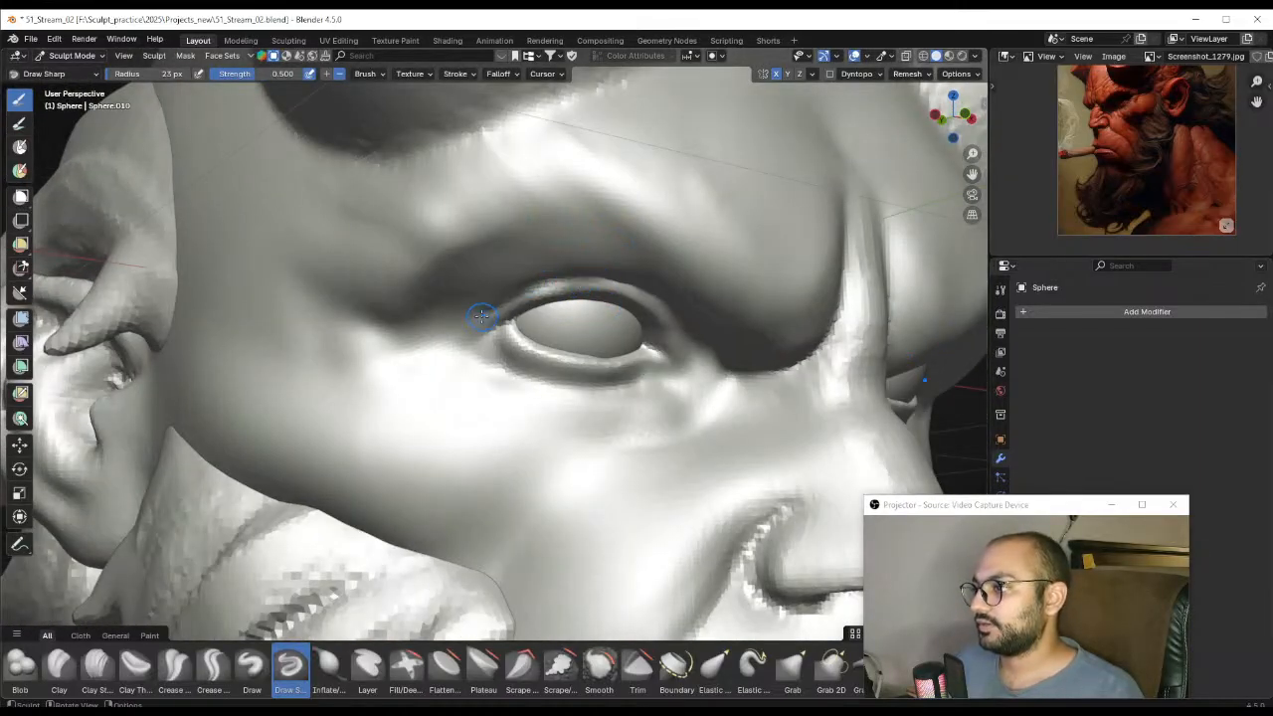
pyautogui.moveTo(562, 283)
pyautogui.mouseDown(button='middle')
pyautogui.moveTo(540, 341)
pyautogui.moveTo(599, 314)
pyautogui.mouseUp(button='middle')
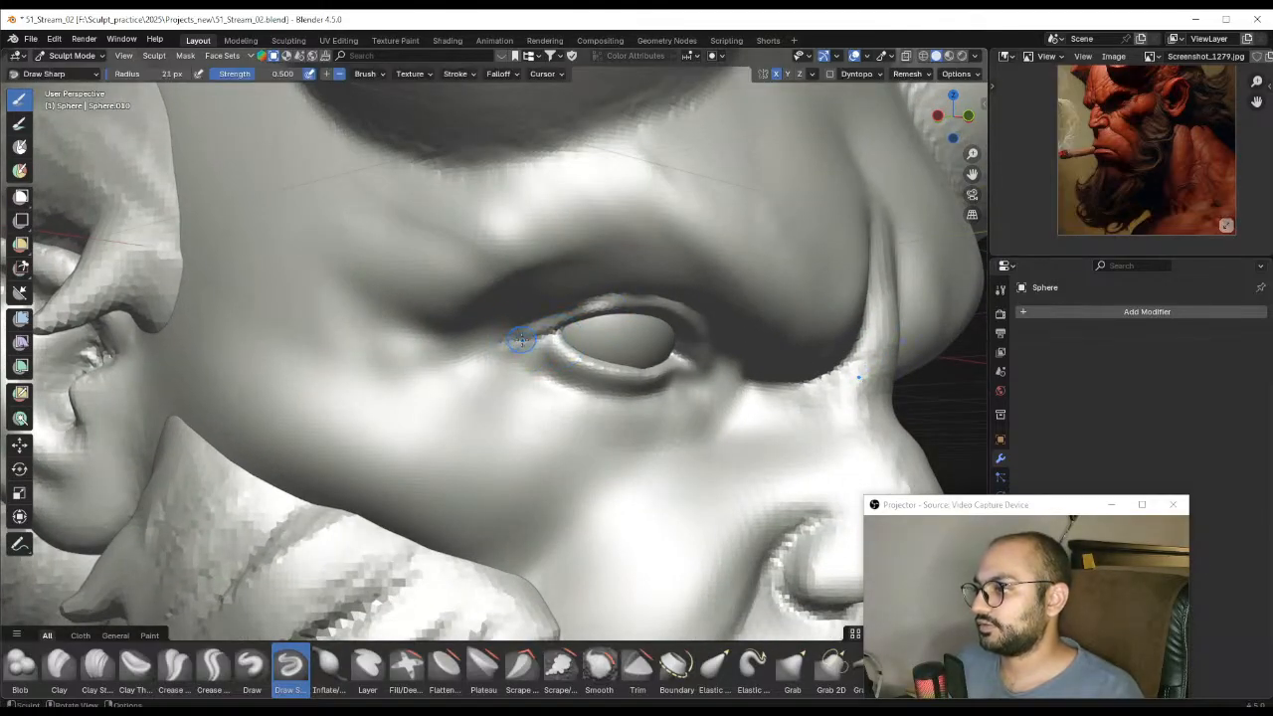
# Define the fold beneath the lower eyelid with the Draw Sharp brush at a 31 px radius
pyautogui.moveTo(563, 396); pyautogui.dragTo(560, 345, button='middle')
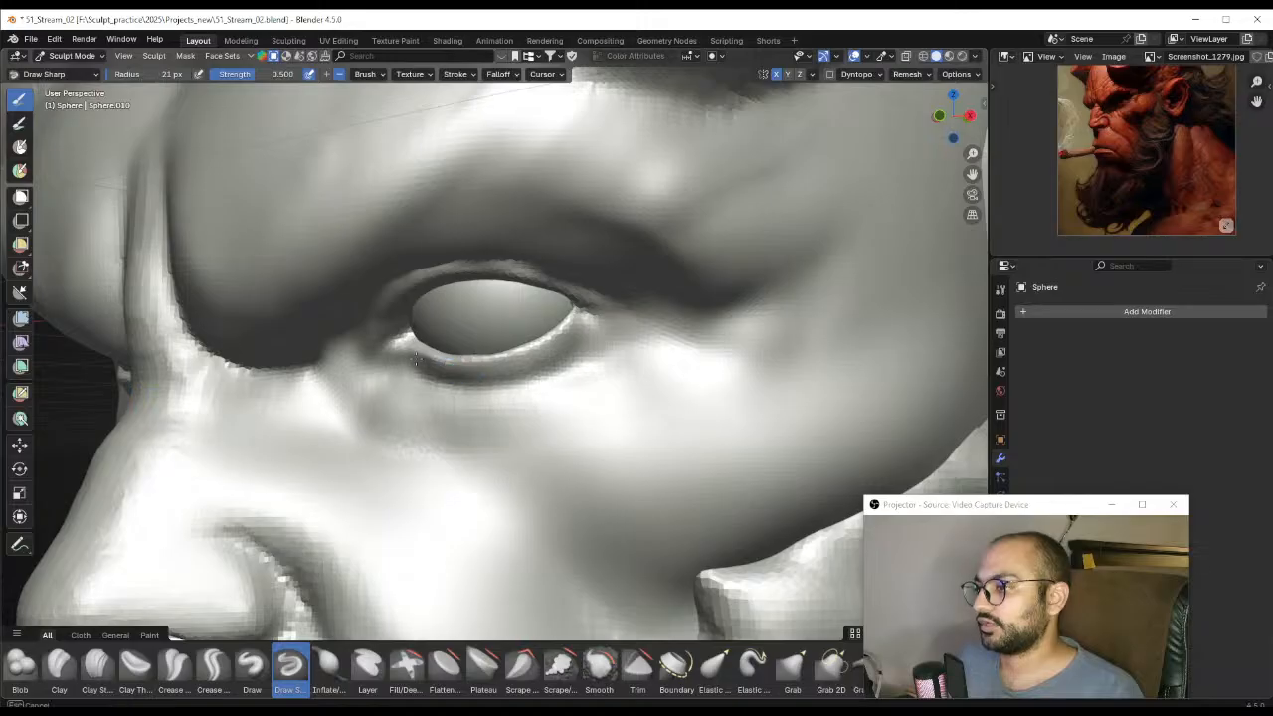
pyautogui.press('f')
pyautogui.click(466, 392)
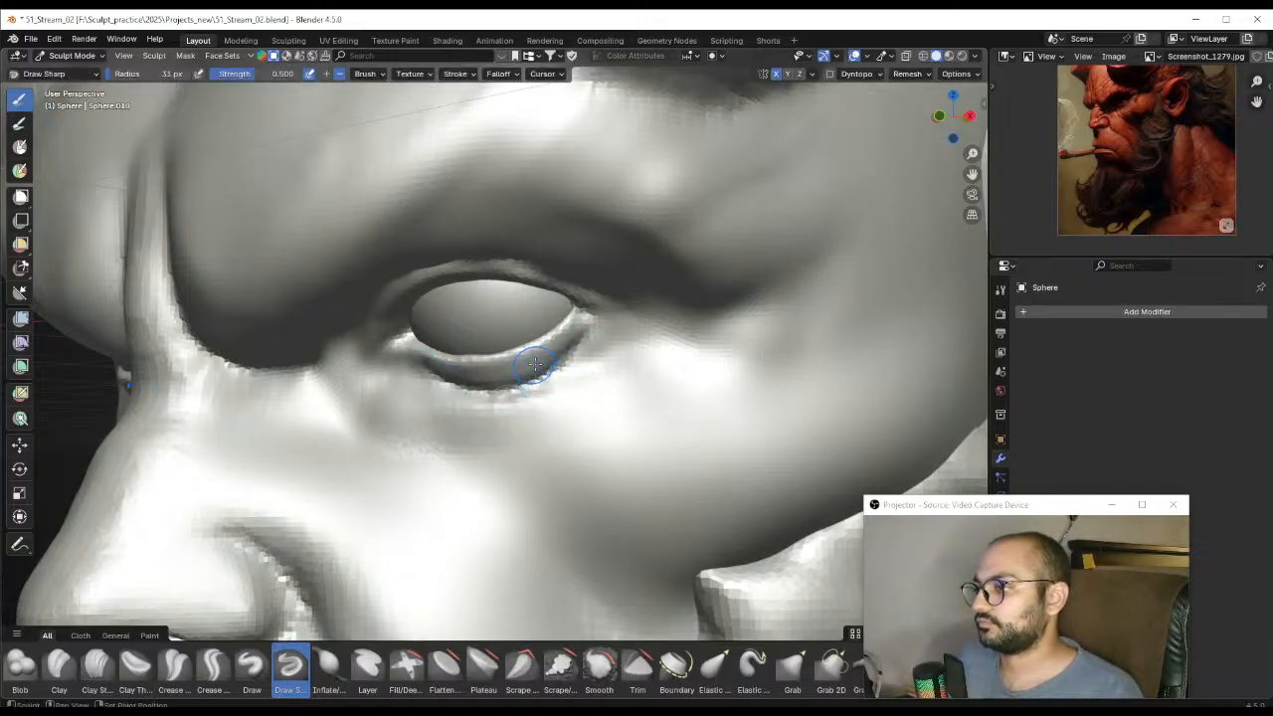
pyautogui.moveTo(522, 391); pyautogui.dragTo(547, 397)
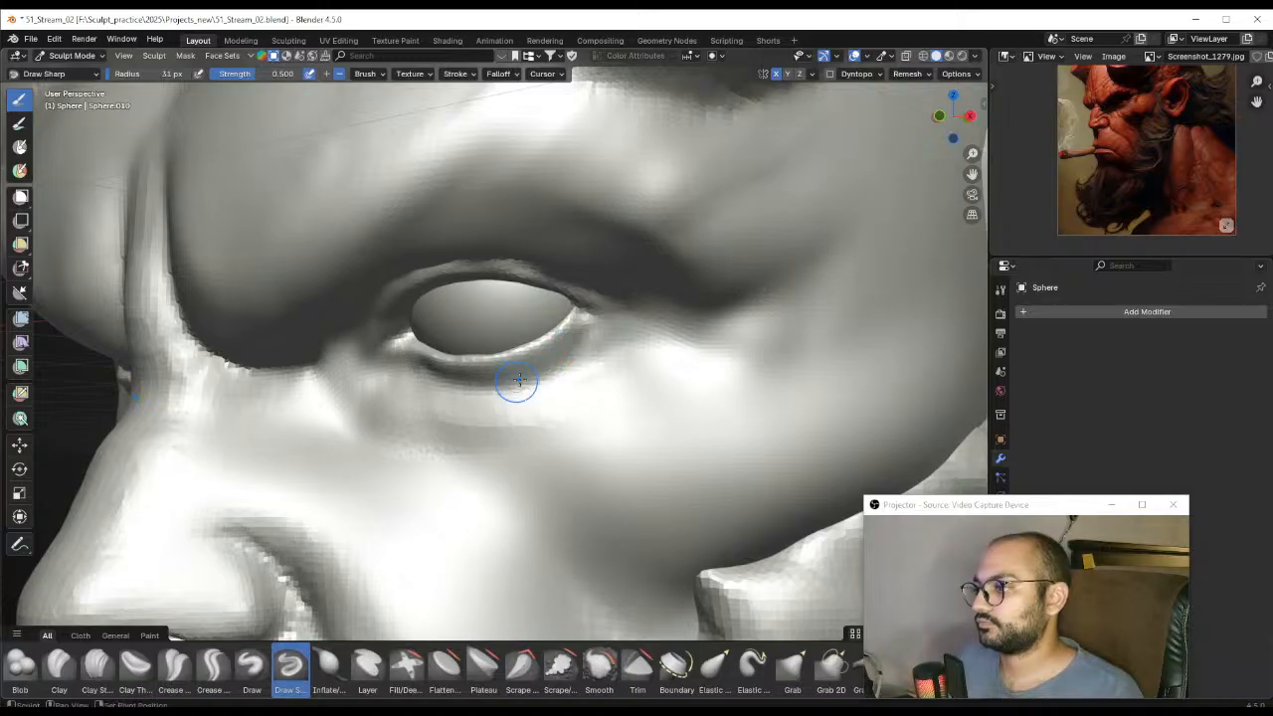
pyautogui.press('f')
pyautogui.click(505, 408)
# Sculpt the crease running from the inner eye corner down onto the cheek with short Draw Sharp strokes, adjusting the brush radius
pyautogui.moveTo(489, 341)
pyautogui.keyDown('ctrl'); pyautogui.mouseDown(button='middle')
pyautogui.moveTo(464, 497)
pyautogui.moveTo(545, 399)
pyautogui.mouseUp(button='middle'); pyautogui.keyUp('ctrl')
pyautogui.moveTo(554, 148)
pyautogui.mouseDown(button='middle')
pyautogui.moveTo(525, 369)
pyautogui.moveTo(602, 382)
pyautogui.mouseUp(button='middle')
pyautogui.keyDown('ctrl'); pyautogui.moveTo(510, 422); pyautogui.dragTo(518, 292, button='middle'); pyautogui.keyUp('ctrl')
pyautogui.moveTo(512, 341)
pyautogui.keyDown('shift'); pyautogui.mouseDown(button='middle')
pyautogui.moveTo(523, 349)
pyautogui.moveTo(530, 332)
pyautogui.mouseUp(button='middle'); pyautogui.keyUp('shift')
pyautogui.press('f')
pyautogui.click(528, 332)
pyautogui.moveTo(528, 332); pyautogui.dragTo(494, 378)
pyautogui.press('f')
pyautogui.click(511, 361)
pyautogui.moveTo(532, 332)
pyautogui.mouseDown()
pyautogui.moveTo(514, 363)
pyautogui.moveTo(538, 331)
pyautogui.moveTo(465, 353)
pyautogui.moveTo(497, 358)
pyautogui.mouseUp()
pyautogui.press('f')
pyautogui.click(487, 348)
pyautogui.press('f')
pyautogui.click(502, 354)
pyautogui.moveTo(509, 357); pyautogui.dragTo(495, 354, button='middle')
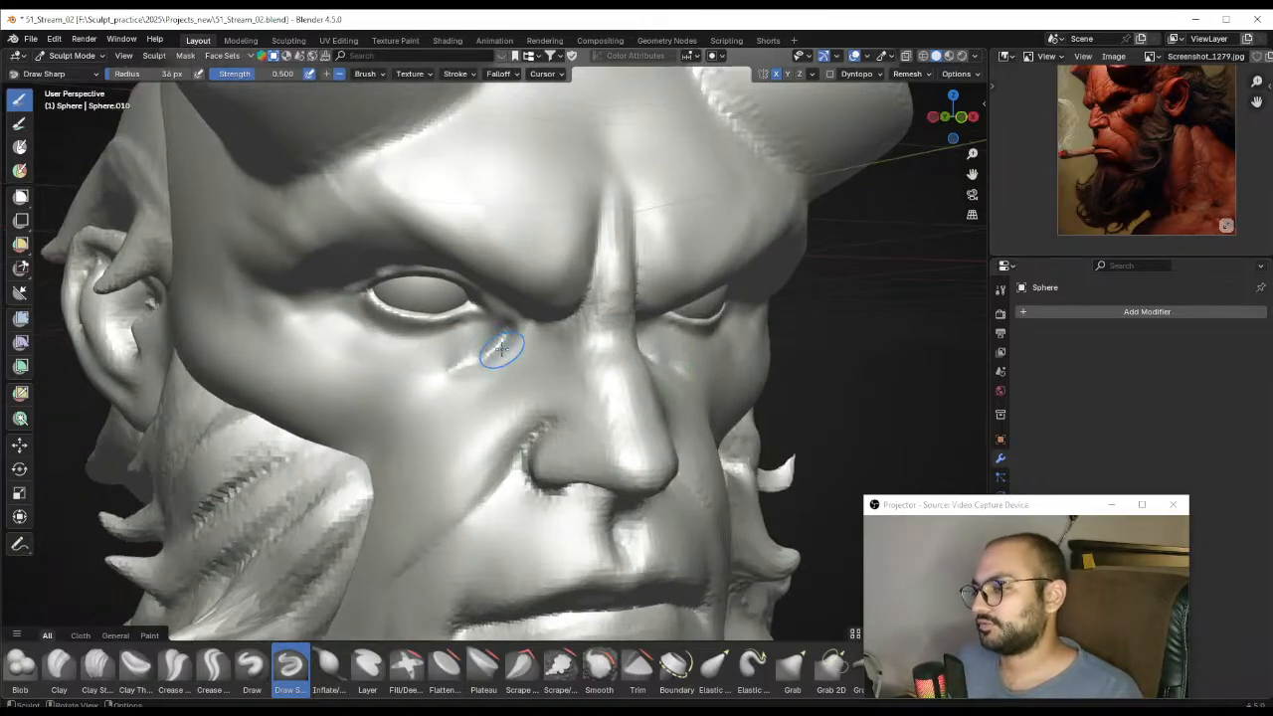
# Smooth the crease and cheek surface below the eye, and set the brush radius to 49 px
pyautogui.moveTo(502, 343)
pyautogui.keyDown('shift'); pyautogui.mouseDown()
pyautogui.moveTo(486, 362)
pyautogui.moveTo(392, 349)
pyautogui.mouseUp(); pyautogui.keyUp('shift')
pyautogui.press('f')
pyautogui.click(487, 350)
pyautogui.press('f')
pyautogui.click(512, 349)
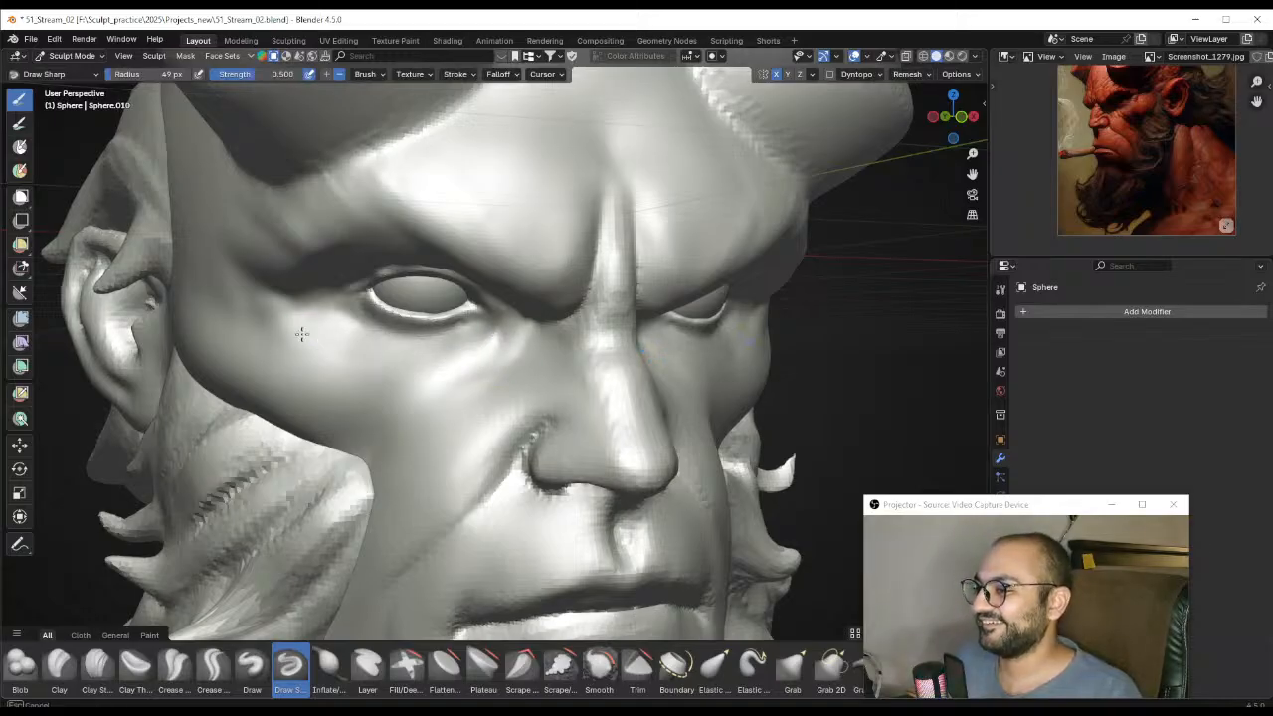
pyautogui.moveTo(375, 344)
pyautogui.mouseDown(button='middle')
pyautogui.moveTo(349, 333)
pyautogui.moveTo(387, 365)
pyautogui.mouseUp(button='middle')
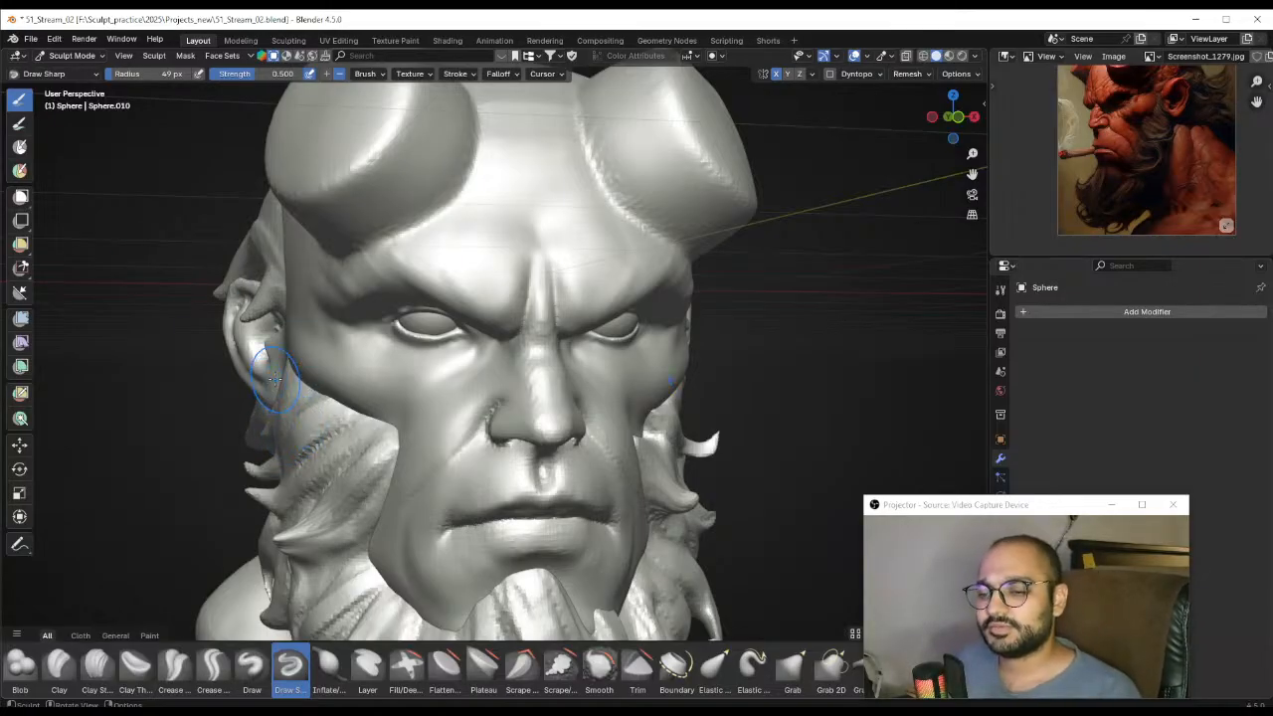
# Pull the inner ends of the brows slightly down toward the eyes with the Grab brush
pyautogui.scroll(-5, 467, 259)
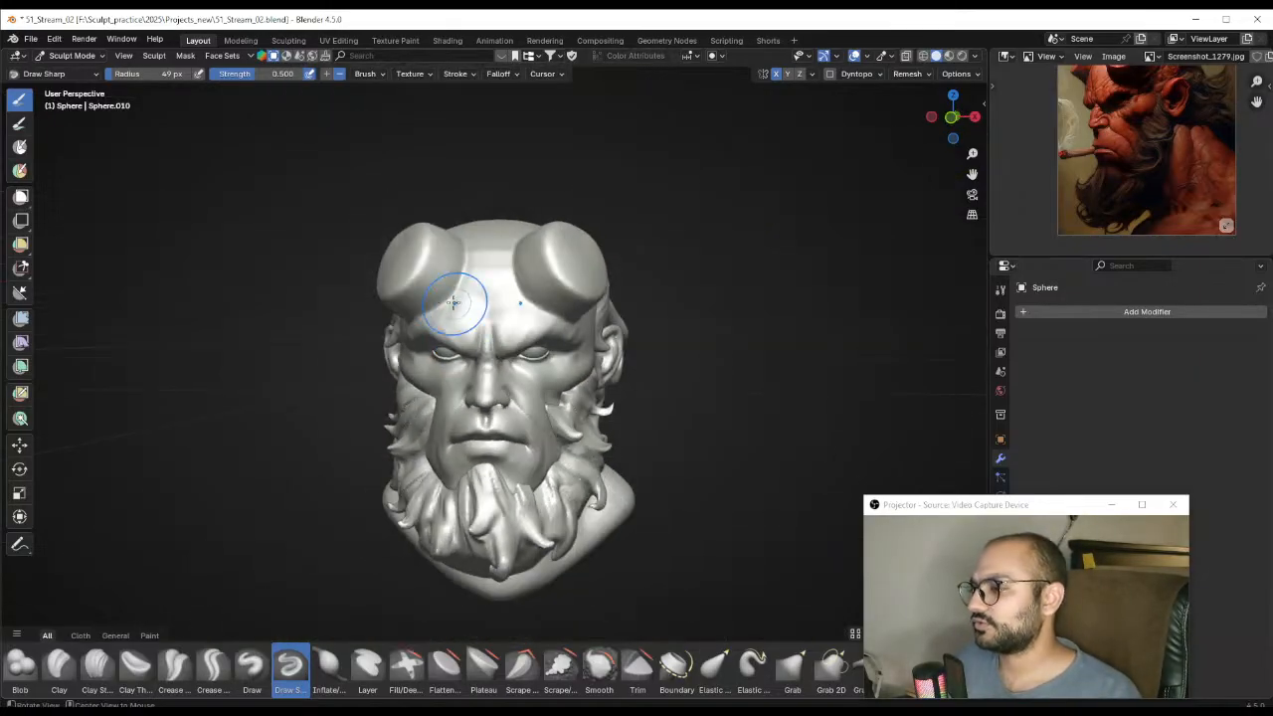
pyautogui.scroll(3, 487, 283)
pyautogui.press('g')
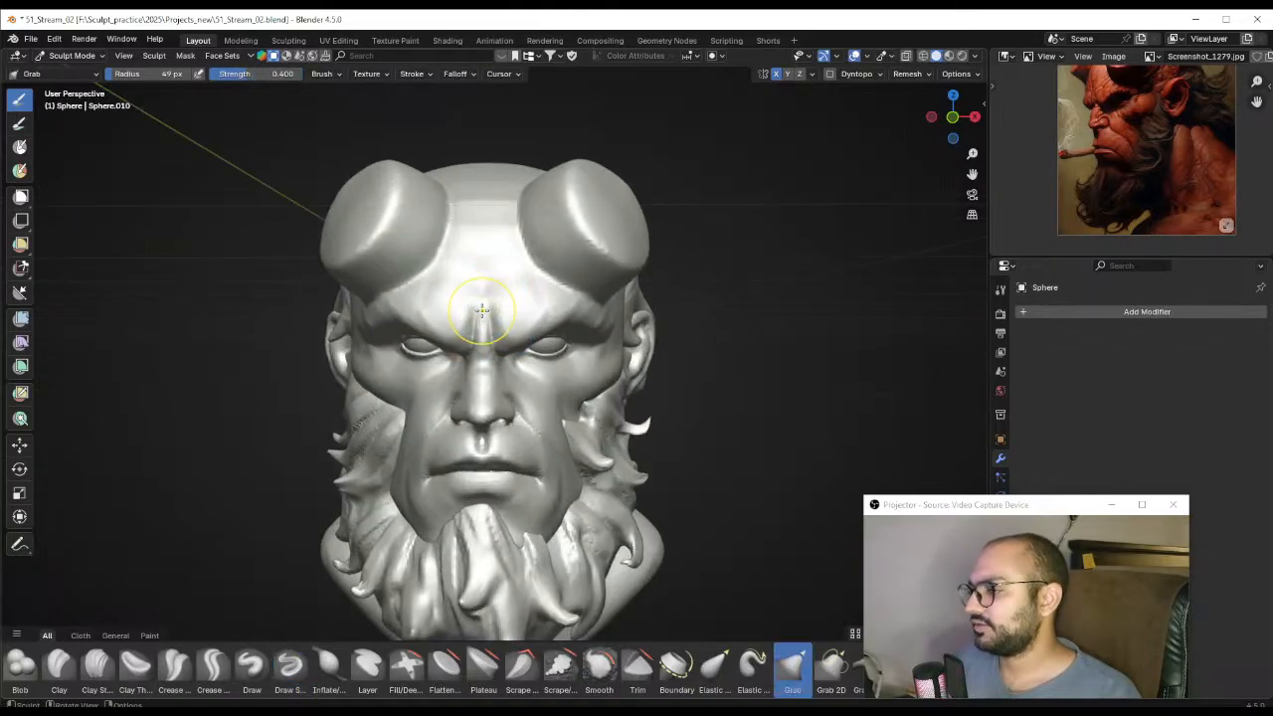
pyautogui.press('f')
pyautogui.click(537, 290)
pyautogui.moveTo(483, 293); pyautogui.dragTo(469, 323, button='middle')
pyautogui.scroll(1, 469, 324)
pyautogui.moveTo(442, 329); pyautogui.dragTo(444, 343)
pyautogui.press('f')
pyautogui.click(439, 339)
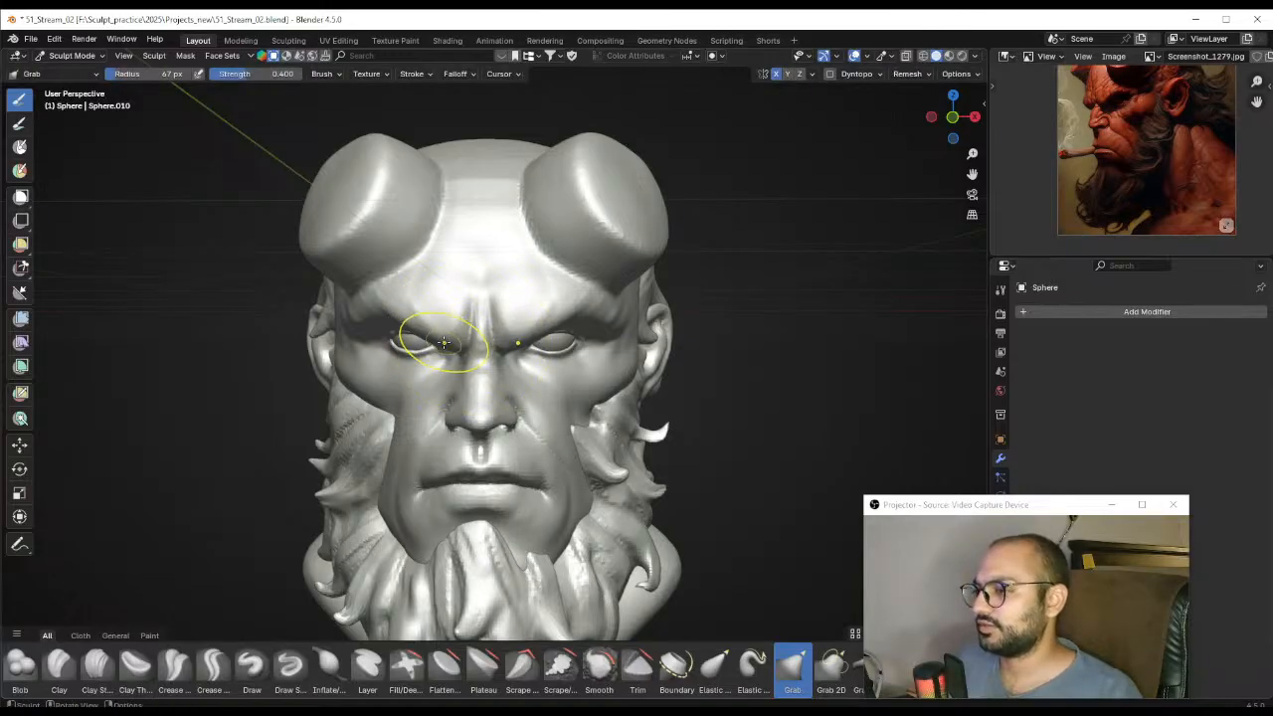
pyautogui.press('f')
pyautogui.click(452, 341)
# Nudge the lower face contours from several angles with the Grab brush, and enlarge its radius to 100 px
pyautogui.moveTo(427, 338)
pyautogui.mouseDown(button='middle')
pyautogui.moveTo(584, 362)
pyautogui.moveTo(529, 342)
pyautogui.mouseUp(button='middle')
pyautogui.press('f')
pyautogui.click(631, 353)
pyautogui.moveTo(529, 410); pyautogui.dragTo(537, 381)
pyautogui.moveTo(525, 386); pyautogui.dragTo(637, 400, button='middle')
pyautogui.press('f')
pyautogui.click(683, 400)
pyautogui.moveTo(659, 398); pyautogui.dragTo(650, 391)
pyautogui.moveTo(644, 390)
pyautogui.mouseDown(button='middle')
pyautogui.moveTo(676, 381)
pyautogui.moveTo(669, 359)
pyautogui.moveTo(571, 348)
pyautogui.moveTo(514, 356)
pyautogui.moveTo(507, 398)
pyautogui.mouseUp(button='middle')
pyautogui.press('f')
pyautogui.click(639, 358)
pyautogui.moveTo(582, 406); pyautogui.dragTo(496, 413, button='middle')
# Review the whole bust in Object Mode, and return to Sculpt Mode
pyautogui.hotkey('ctrl', 'Tab')
pyautogui.keyDown('ctrl'); pyautogui.moveTo(636, 311); pyautogui.dragTo(589, 277, button='middle'); pyautogui.keyUp('ctrl')
pyautogui.moveTo(585, 373); pyautogui.dragTo(495, 398, button='middle')
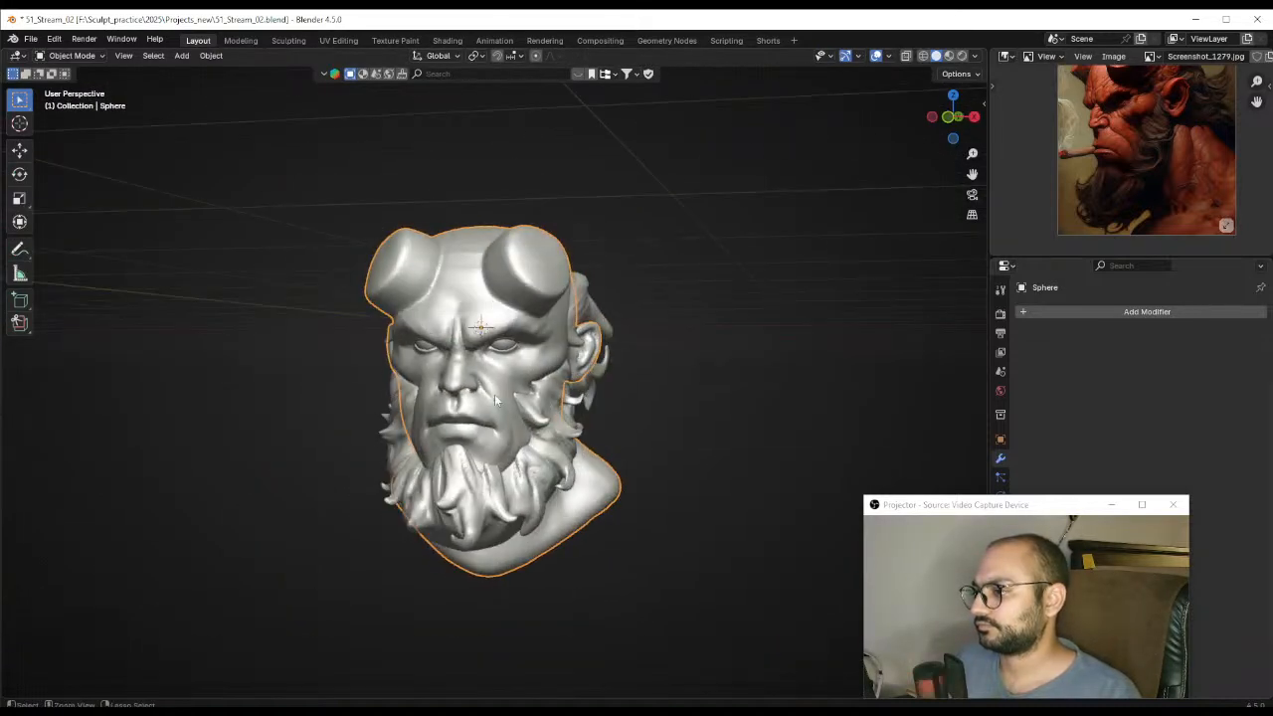
pyautogui.hotkey('ctrl', 'Tab')
pyautogui.click(340, 275)
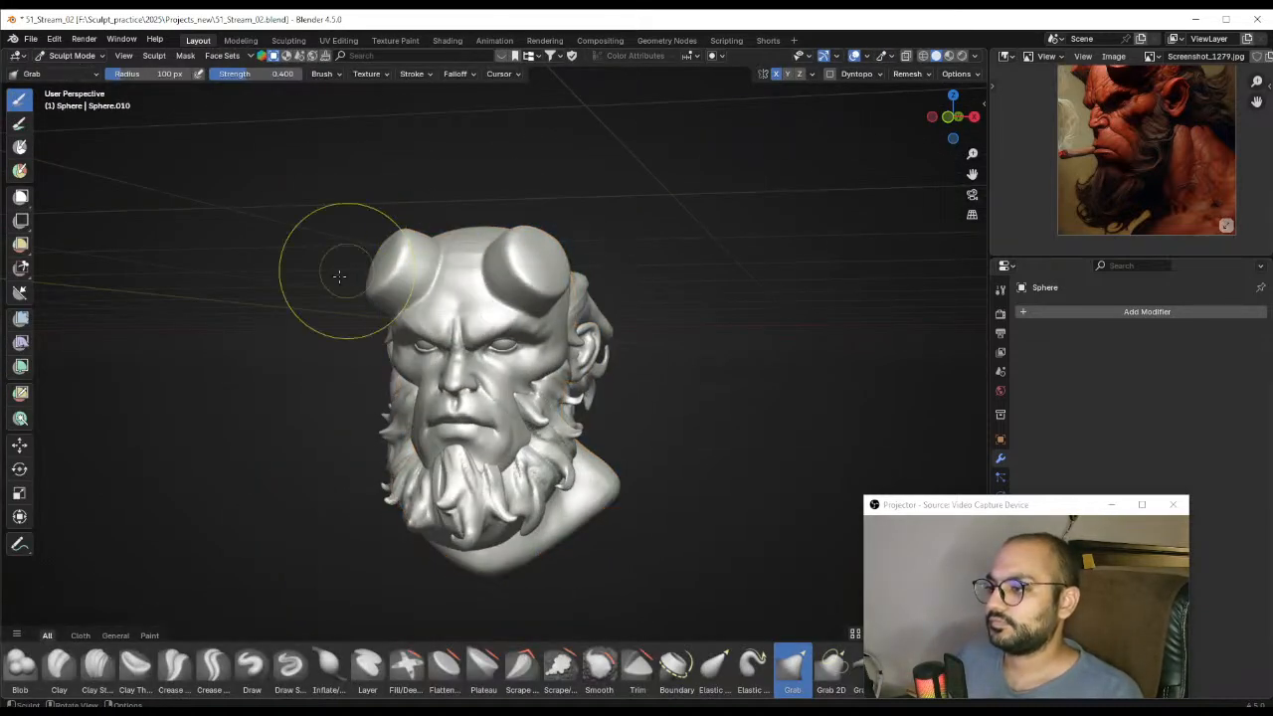
# Paint the face and horns dark red (#7F4744) with the Paint Blend brush at a 107 px radius
pyautogui.click(149, 634)
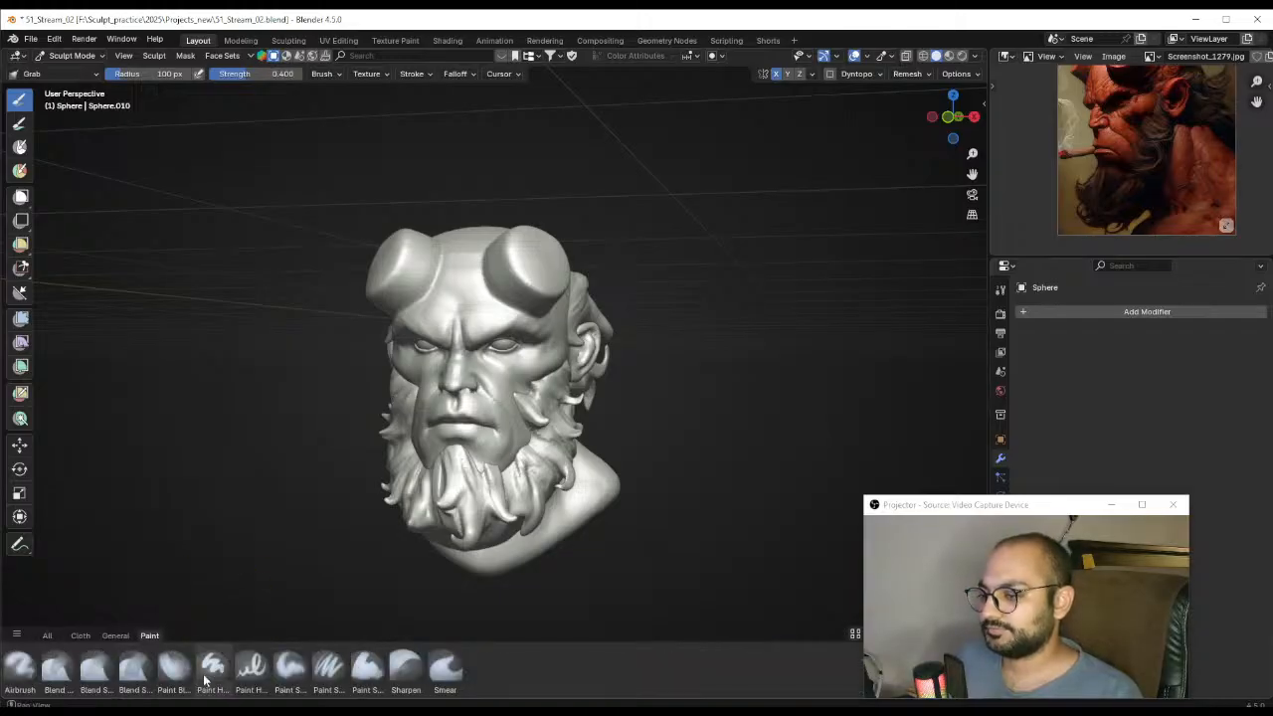
pyautogui.click(175, 668)
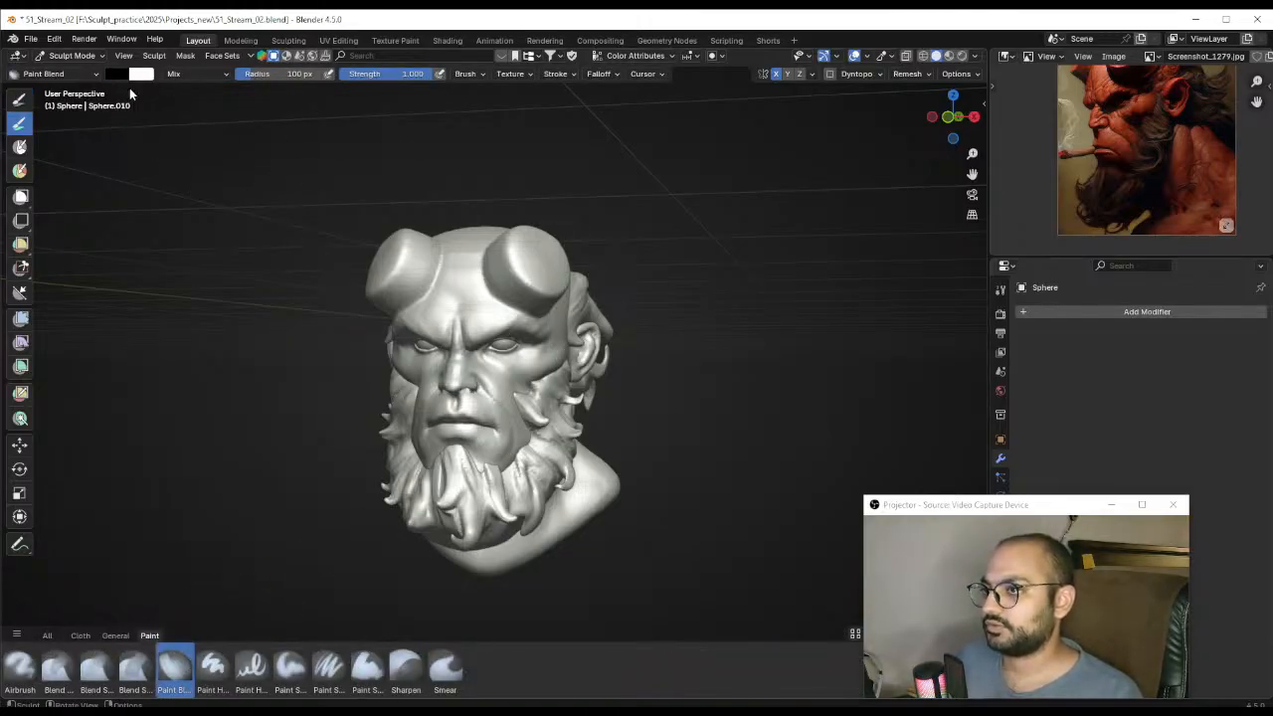
pyautogui.click(116, 73)
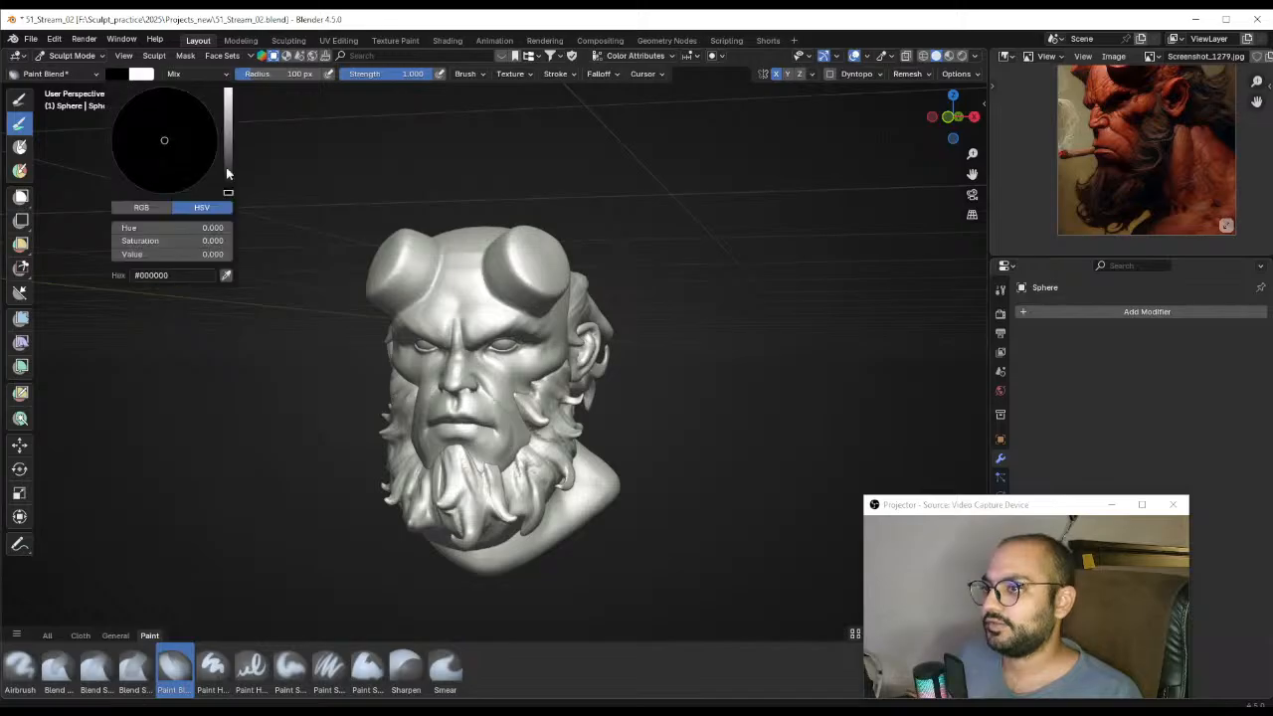
pyautogui.moveTo(227, 173)
pyautogui.mouseDown()
pyautogui.moveTo(228, 139)
pyautogui.moveTo(162, 167)
pyautogui.mouseUp()
pyautogui.scroll(-2, 497, 315)
pyautogui.press('f')
pyautogui.click(549, 288)
pyautogui.moveTo(493, 299); pyautogui.dragTo(477, 438)
# Switch the paint to a brighter red with saturation 0.608 and repaint the face, horns, neck and shoulders
pyautogui.click(117, 74)
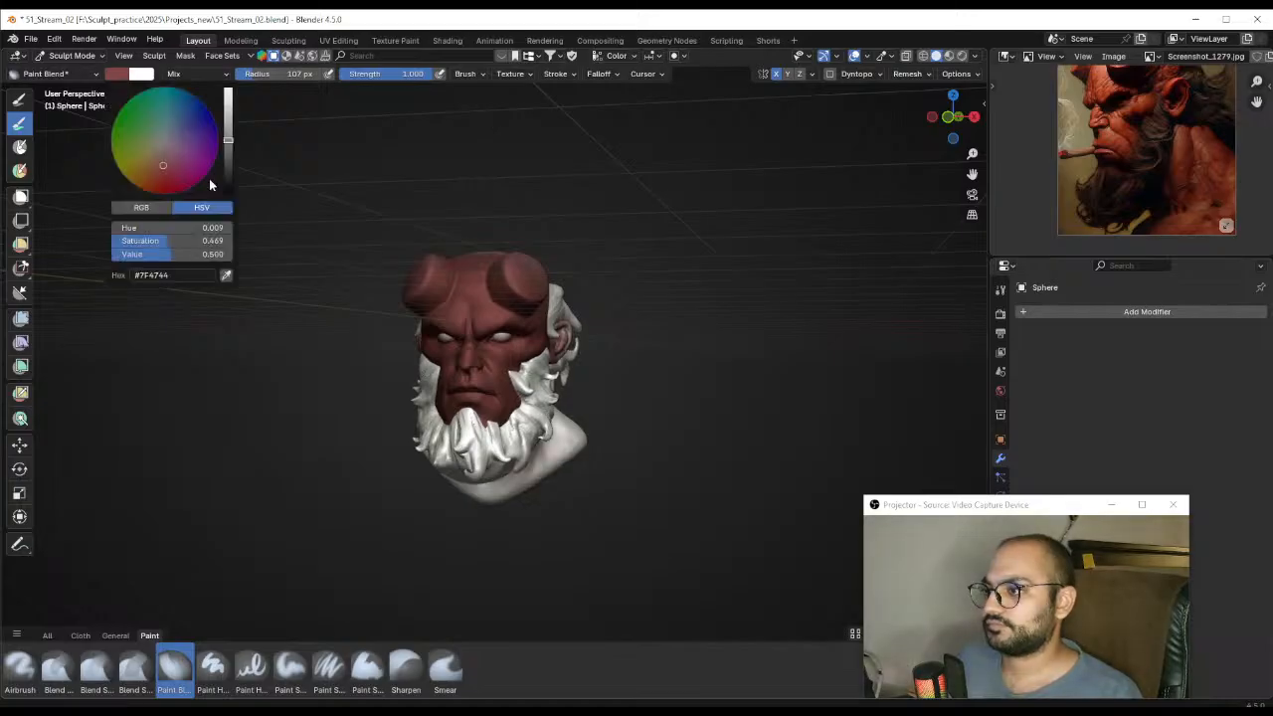
pyautogui.moveTo(165, 169); pyautogui.dragTo(163, 173)
pyautogui.moveTo(227, 139); pyautogui.dragTo(228, 119)
pyautogui.keyDown('ctrl'); pyautogui.moveTo(504, 333); pyautogui.dragTo(504, 310, button='middle'); pyautogui.keyUp('ctrl')
pyautogui.moveTo(512, 257); pyautogui.dragTo(527, 338)
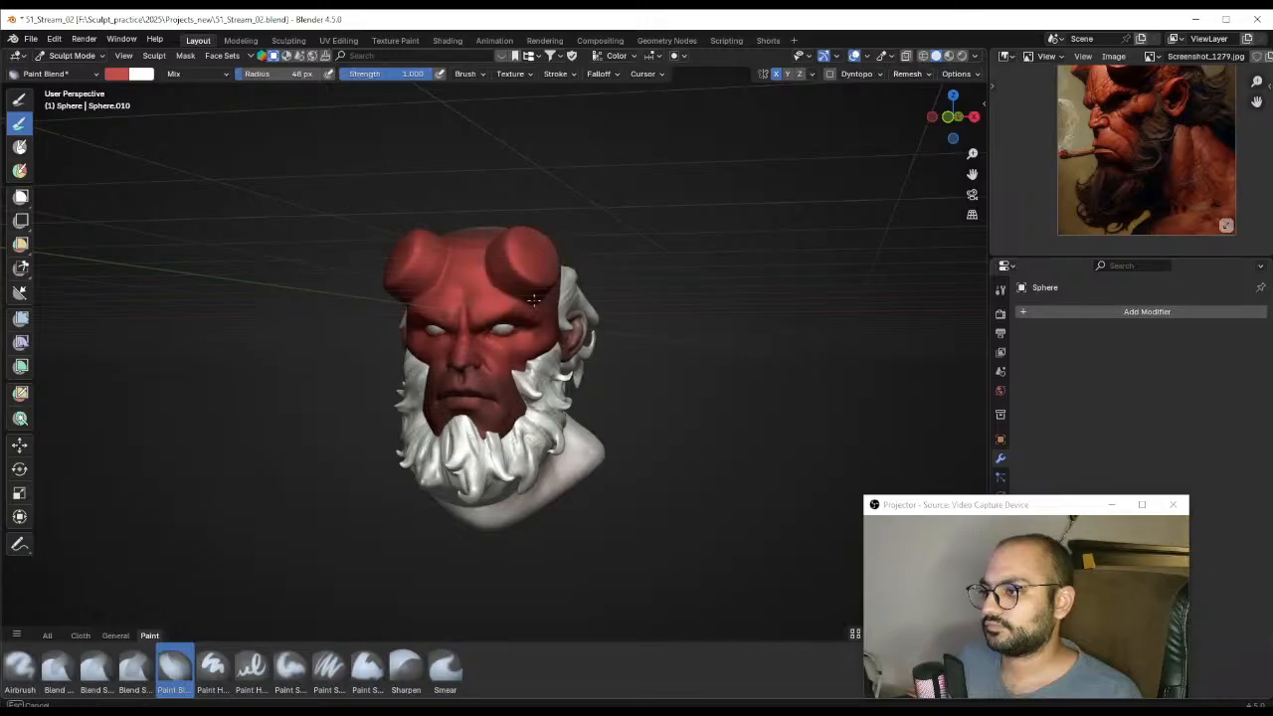
pyautogui.moveTo(587, 448); pyautogui.dragTo(507, 445)
pyautogui.moveTo(464, 531); pyautogui.dragTo(569, 476)
# Cover the side and top of the head and the back of the neck with the same red, using a larger brush
pyautogui.press('f')
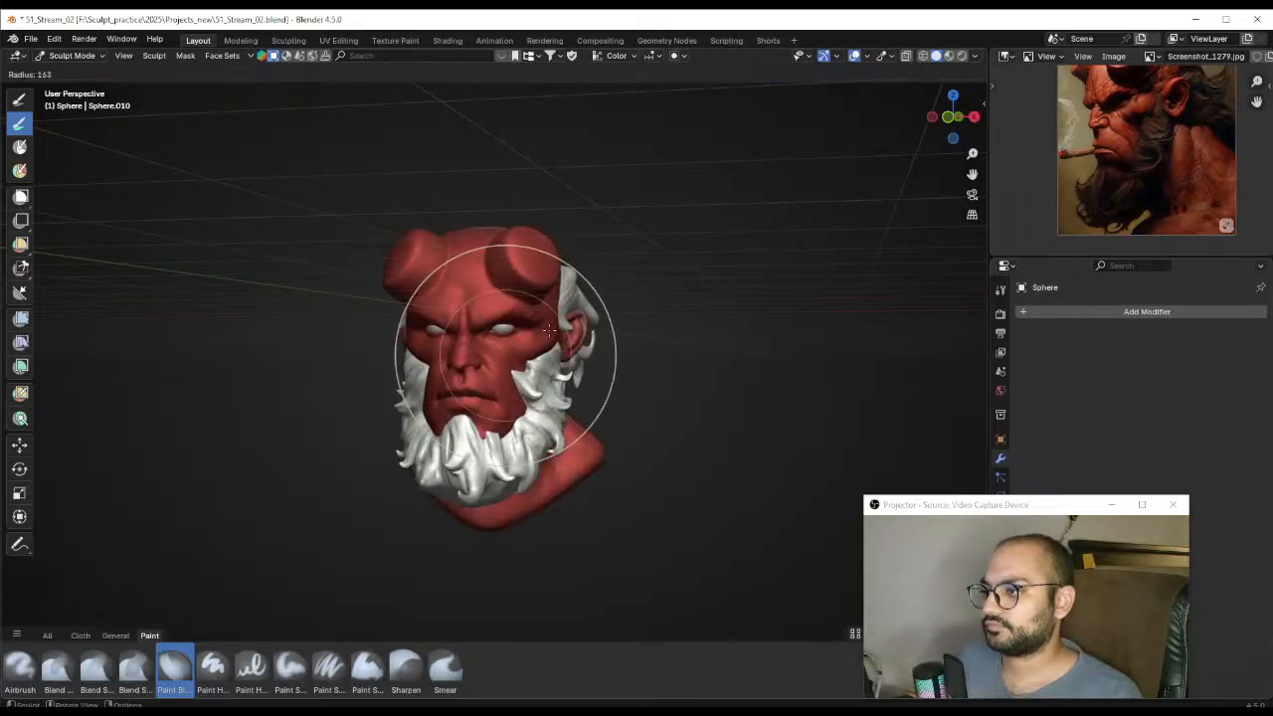
pyautogui.click(622, 355)
pyautogui.moveTo(623, 355); pyautogui.dragTo(551, 396, button='middle')
pyautogui.moveTo(542, 284)
pyautogui.mouseDown()
pyautogui.moveTo(593, 280)
pyautogui.moveTo(565, 245)
pyautogui.mouseUp()
pyautogui.moveTo(637, 257); pyautogui.dragTo(545, 256, button='middle')
pyautogui.press('f')
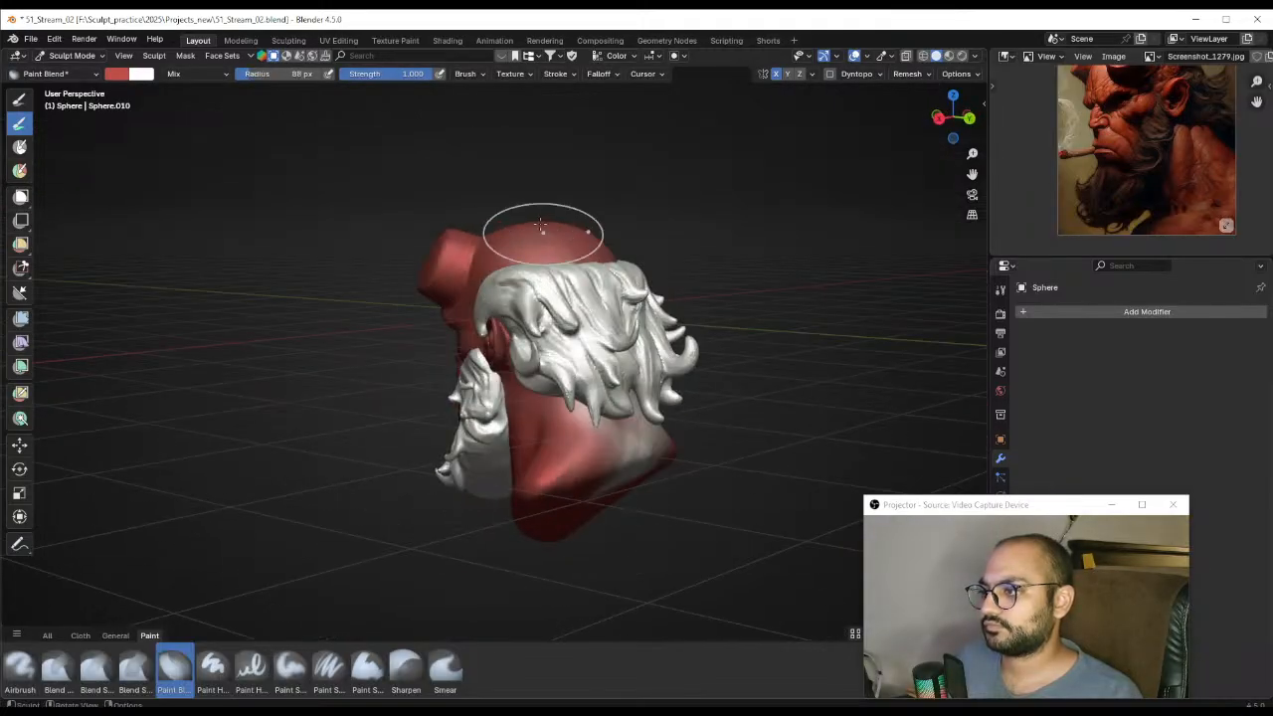
pyautogui.click(600, 230)
pyautogui.moveTo(633, 403)
pyautogui.mouseDown()
pyautogui.moveTo(621, 447)
pyautogui.moveTo(609, 440)
pyautogui.mouseUp()
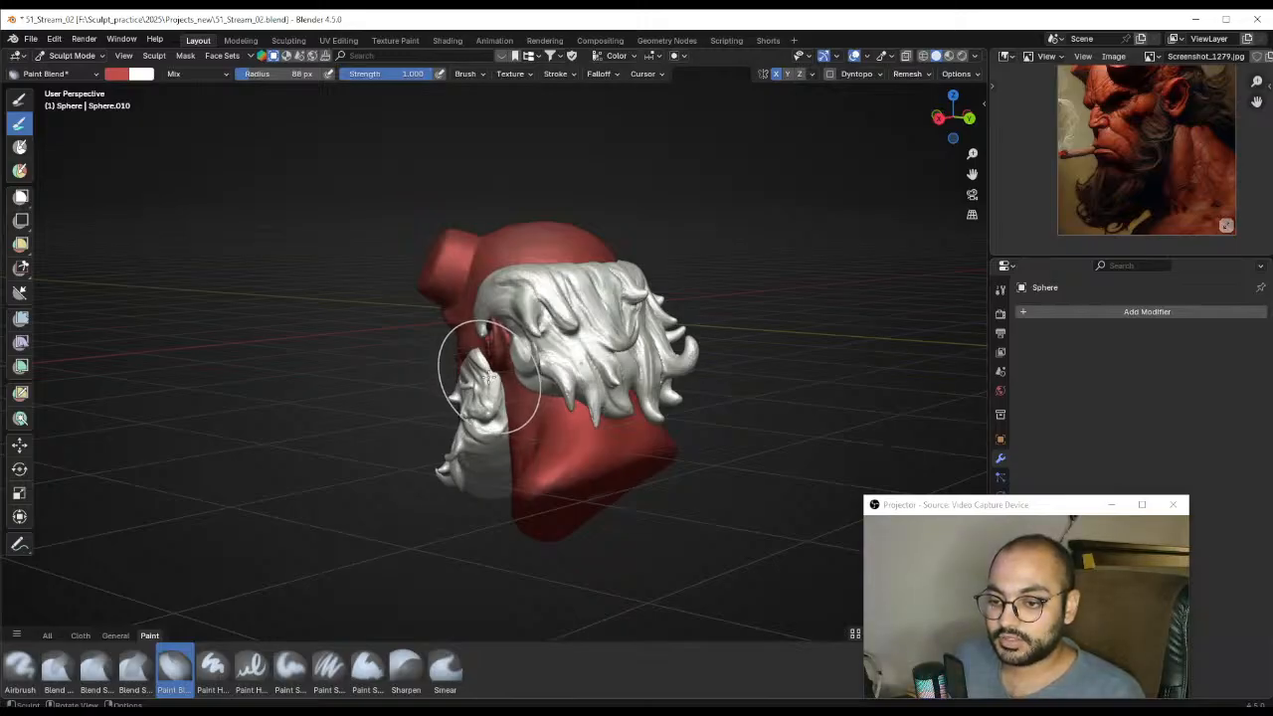
# Examine the red base coat on the bust from the back, front and side
pyautogui.keyDown('ctrl'); pyautogui.moveTo(593, 215); pyautogui.dragTo(595, 374, button='middle'); pyautogui.keyUp('ctrl')
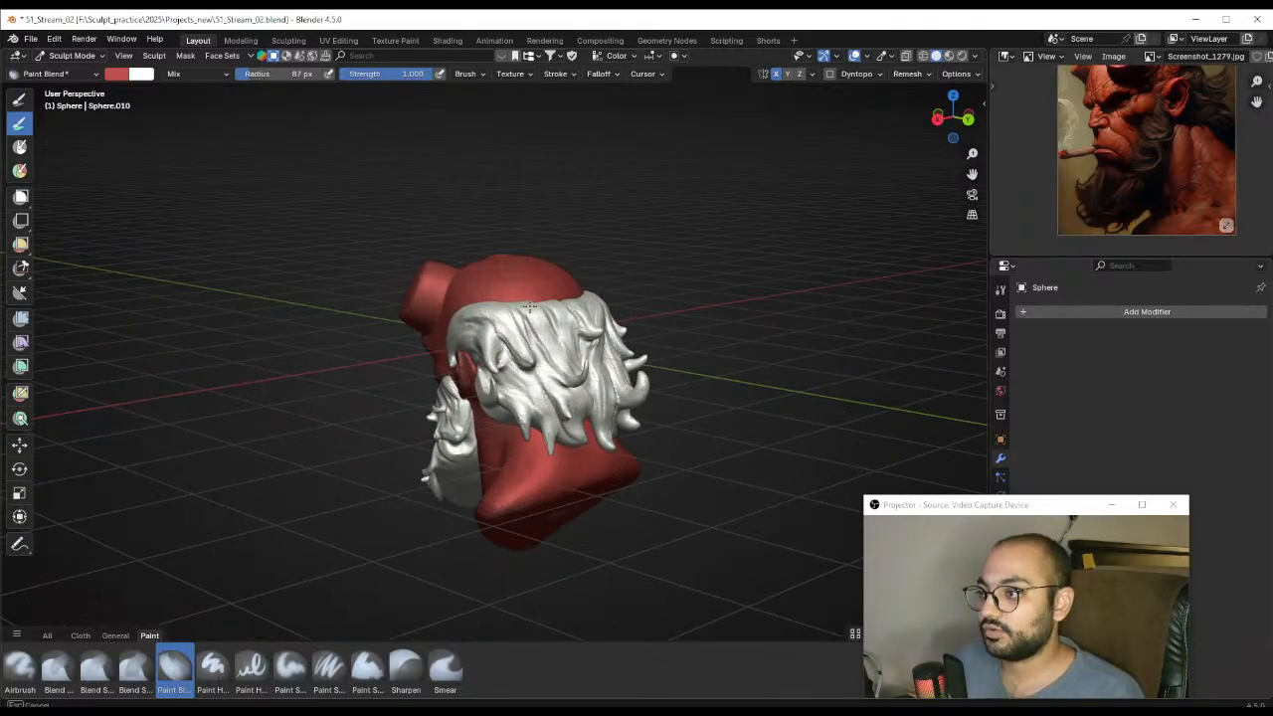
pyautogui.moveTo(512, 279)
pyautogui.mouseDown(button='middle')
pyautogui.moveTo(520, 296)
pyautogui.moveTo(601, 281)
pyautogui.mouseUp(button='middle')
pyautogui.moveTo(542, 313); pyautogui.dragTo(593, 295, button='middle')
pyautogui.press('f')
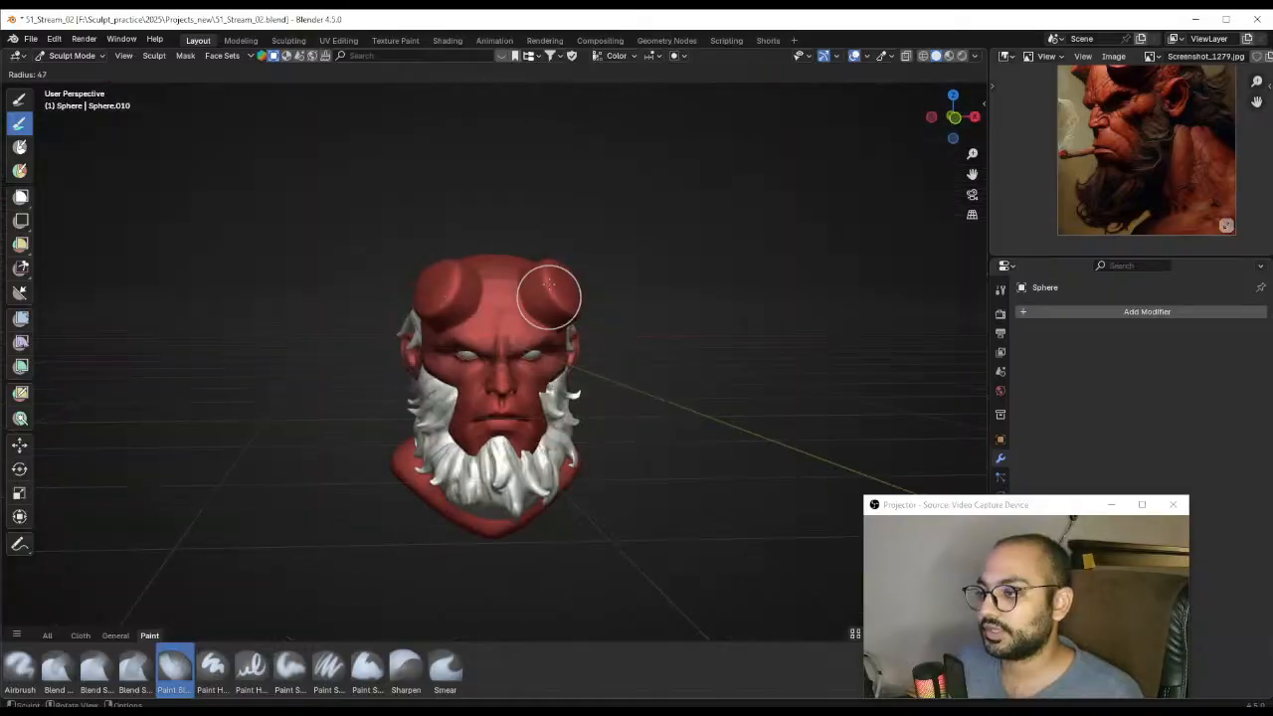
pyautogui.click(579, 295)
pyautogui.moveTo(386, 282)
pyautogui.mouseDown(button='middle')
pyautogui.moveTo(467, 266)
pyautogui.moveTo(490, 330)
pyautogui.mouseUp(button='middle')
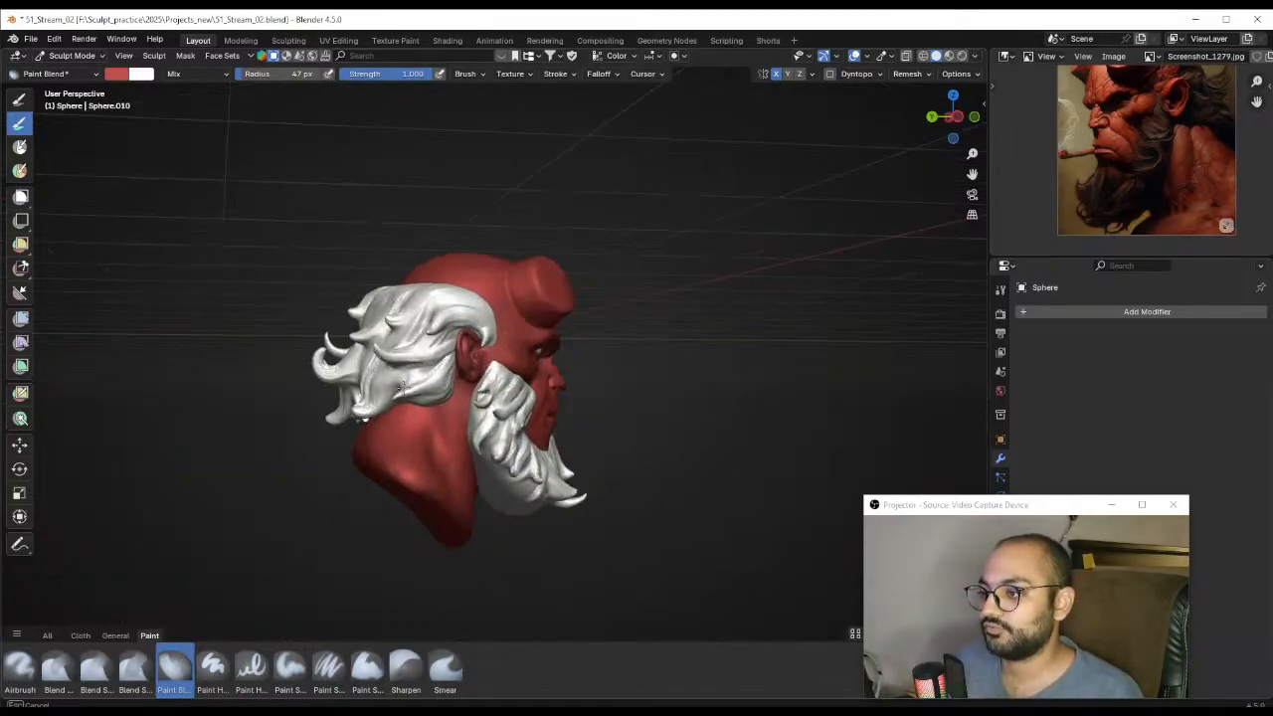
pyautogui.moveTo(401, 386); pyautogui.dragTo(450, 234, button='middle')
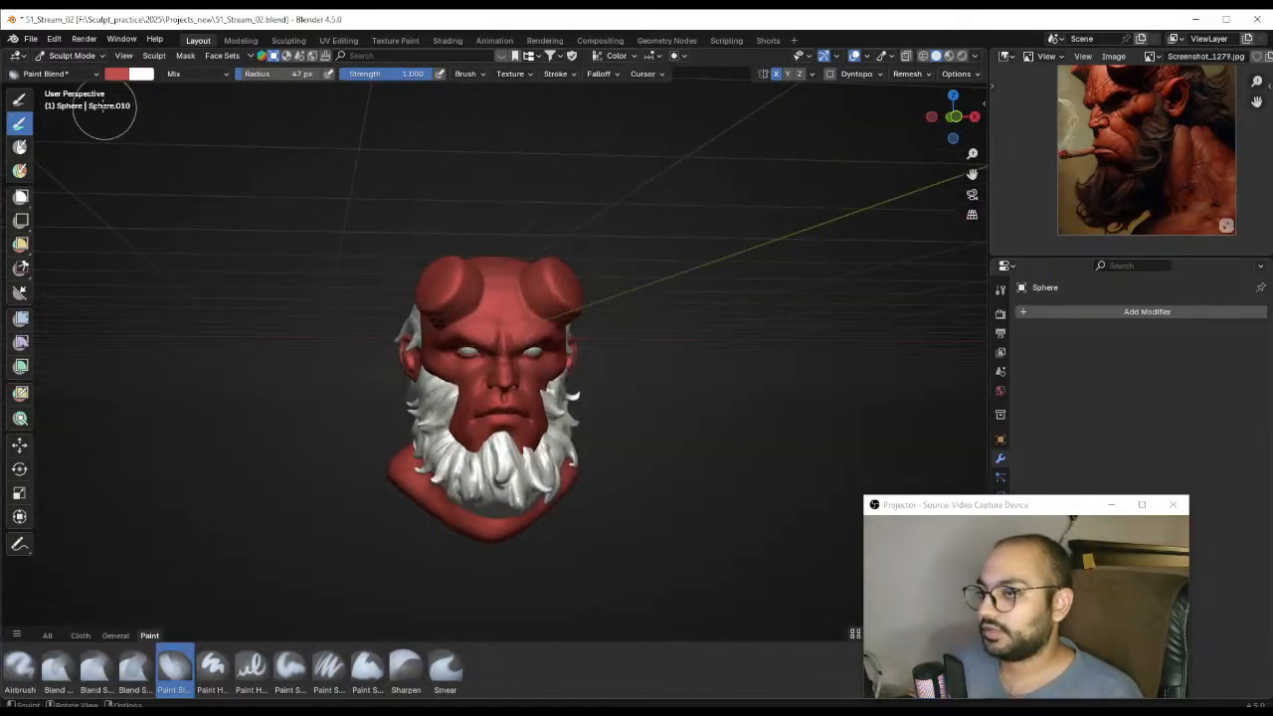
# Set the paint colour to a lighter red (#D37268) and the brush radius to 30 px for the face
pyautogui.click(117, 75)
pyautogui.moveTo(231, 137); pyautogui.dragTo(228, 109)
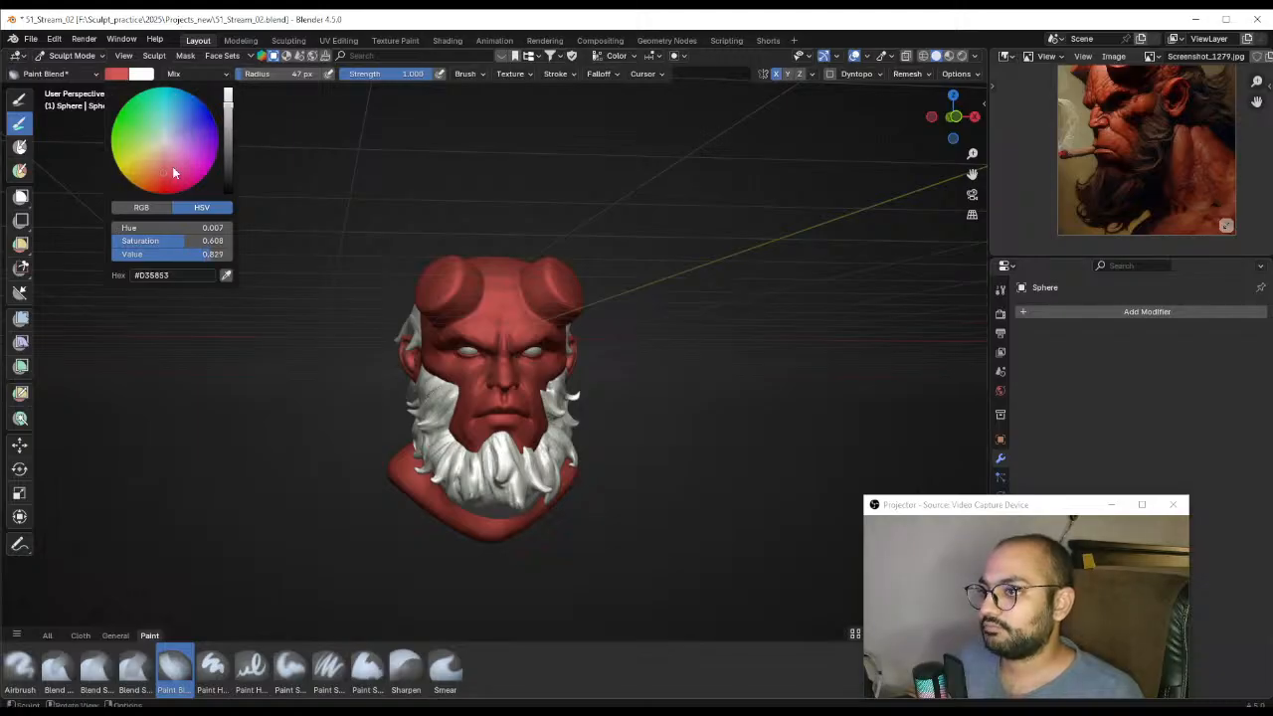
pyautogui.scroll(2, 524, 316)
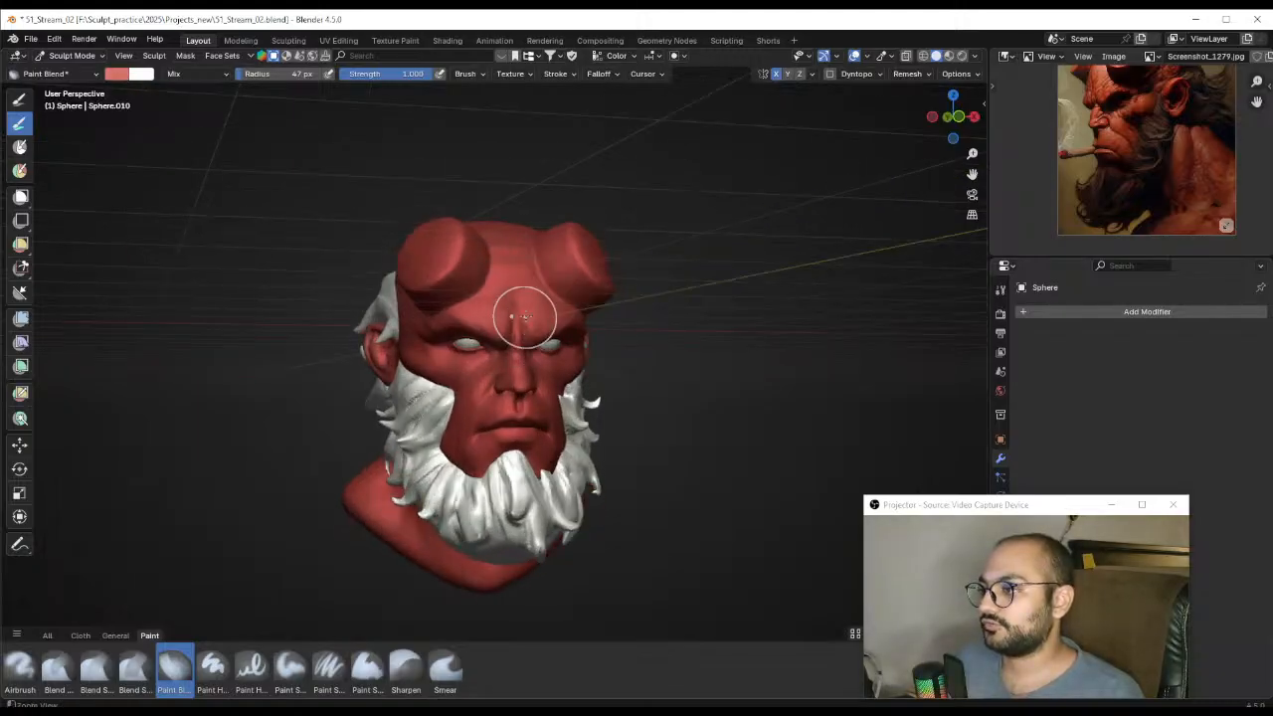
pyautogui.moveTo(525, 317)
pyautogui.keyDown('ctrl'); pyautogui.mouseDown(button='middle')
pyautogui.moveTo(522, 298)
pyautogui.moveTo(504, 298)
pyautogui.moveTo(524, 279)
pyautogui.moveTo(520, 292)
pyautogui.mouseUp(button='middle'); pyautogui.keyUp('ctrl')
pyautogui.press('f')
pyautogui.click(511, 290)
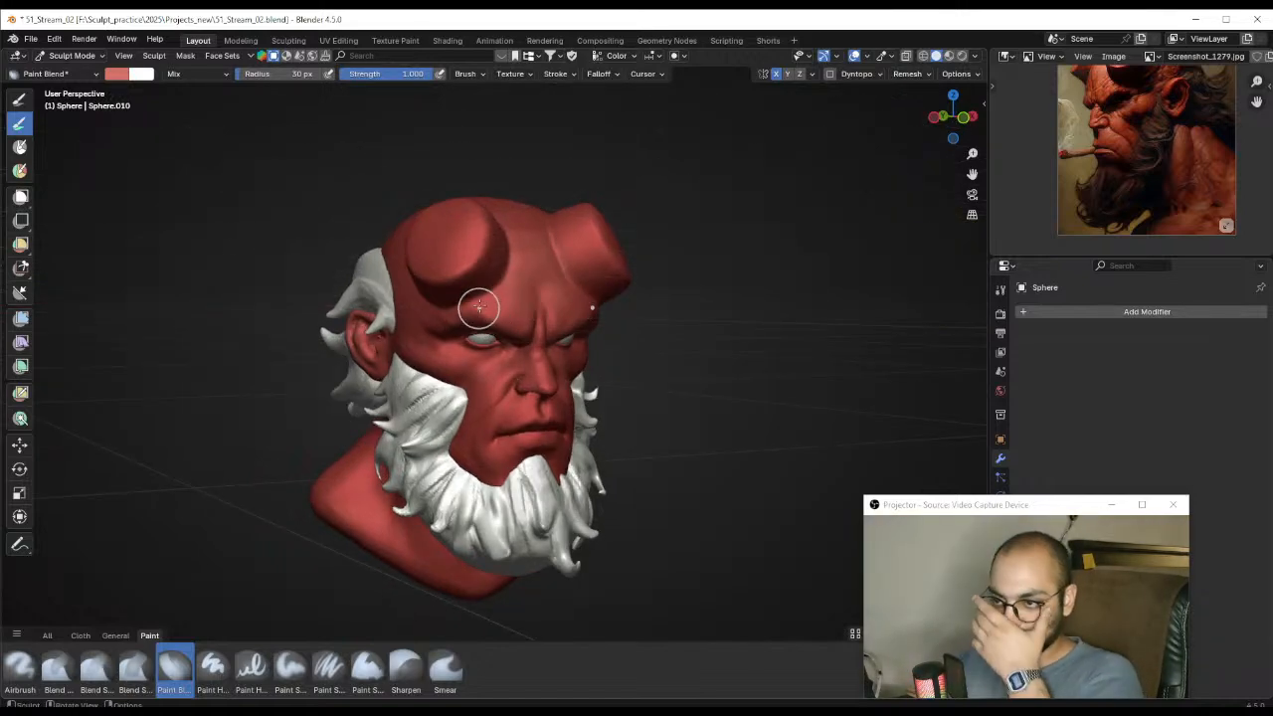
pyautogui.moveTo(563, 199); pyautogui.dragTo(491, 331, button='middle')
pyautogui.moveTo(483, 421); pyautogui.dragTo(525, 392, button='middle')
pyautogui.scroll(5, 517, 298)
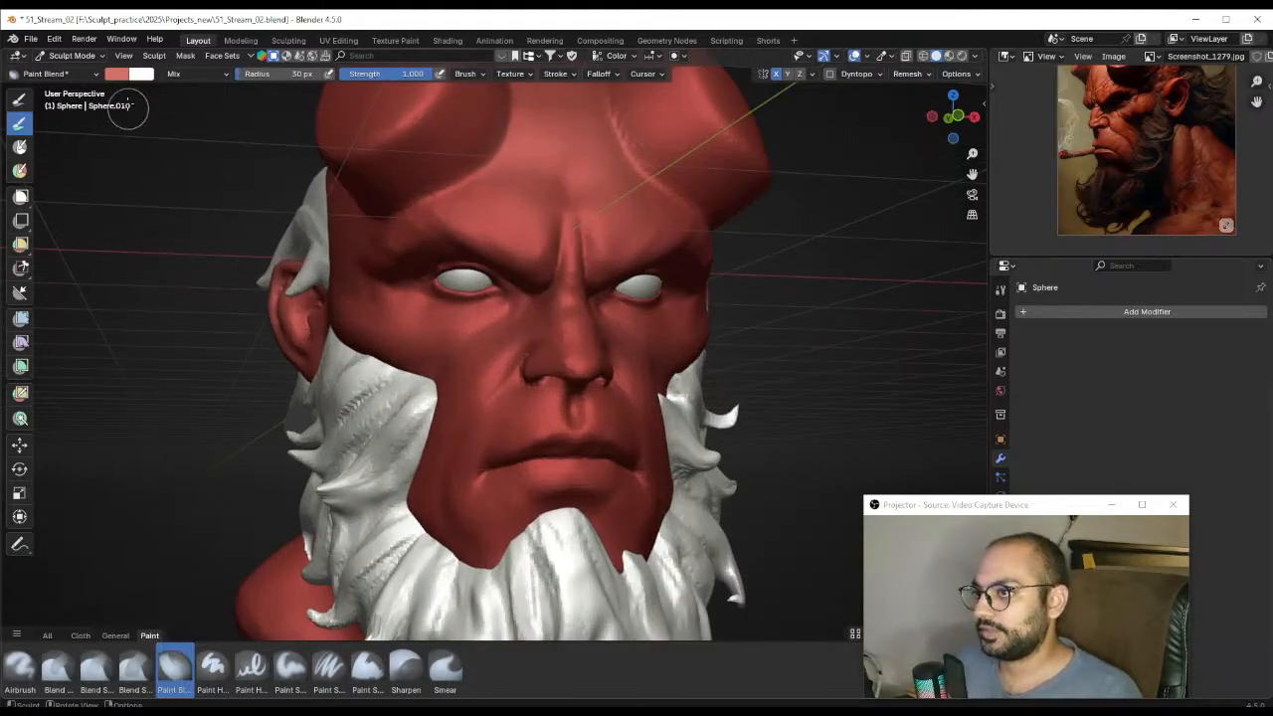
# Darken the paint to a purplish red and shade the skin around the eyes with the Paint Blend brush at a 58 px radius
pyautogui.click(116, 74)
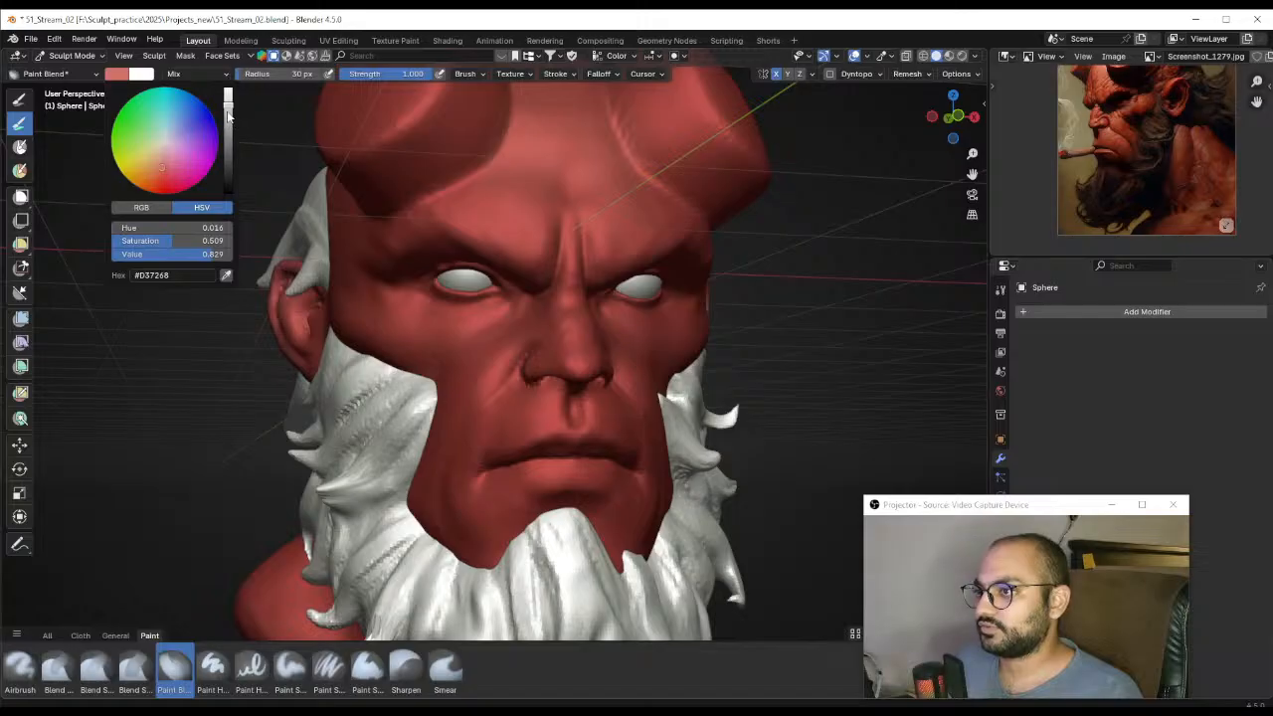
pyautogui.moveTo(227, 117); pyautogui.dragTo(228, 129)
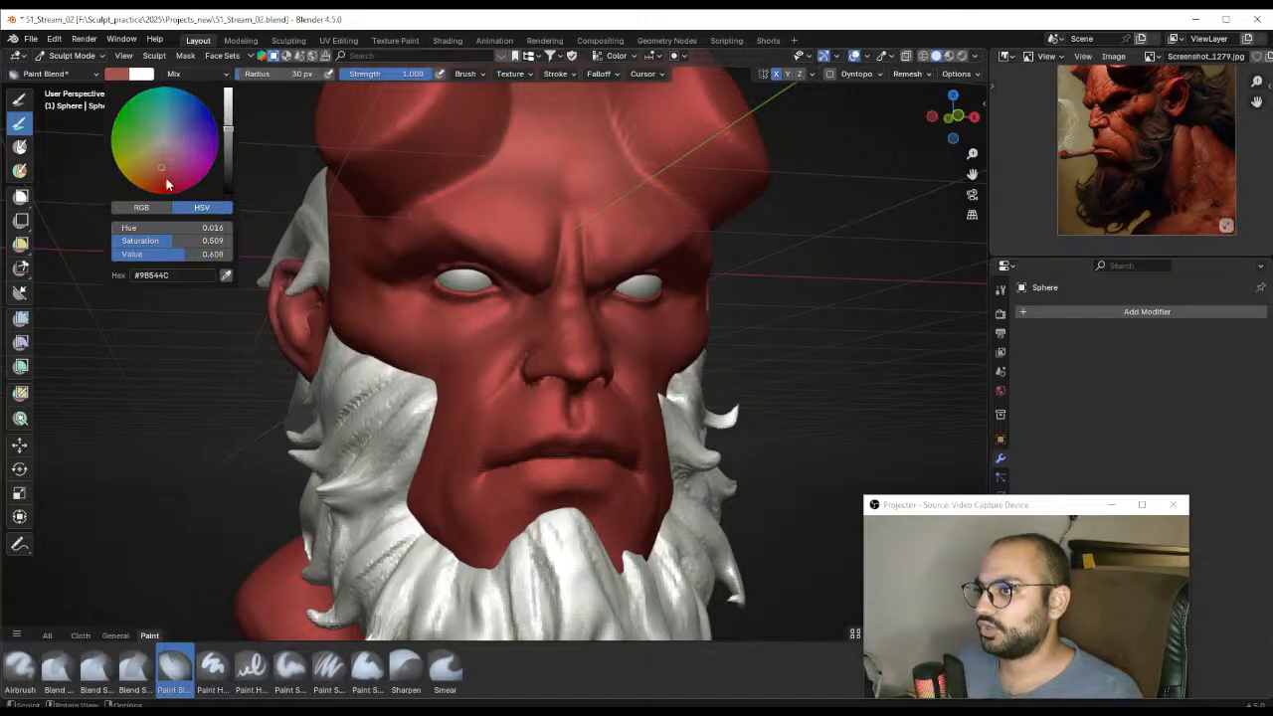
pyautogui.moveTo(166, 171); pyautogui.dragTo(167, 163)
pyautogui.moveTo(440, 402); pyautogui.dragTo(502, 316, button='middle')
pyautogui.click(523, 318)
pyautogui.moveTo(475, 299); pyautogui.dragTo(475, 300)
pyautogui.press('f')
pyautogui.click(459, 290)
pyautogui.moveTo(452, 287); pyautogui.dragTo(442, 282)
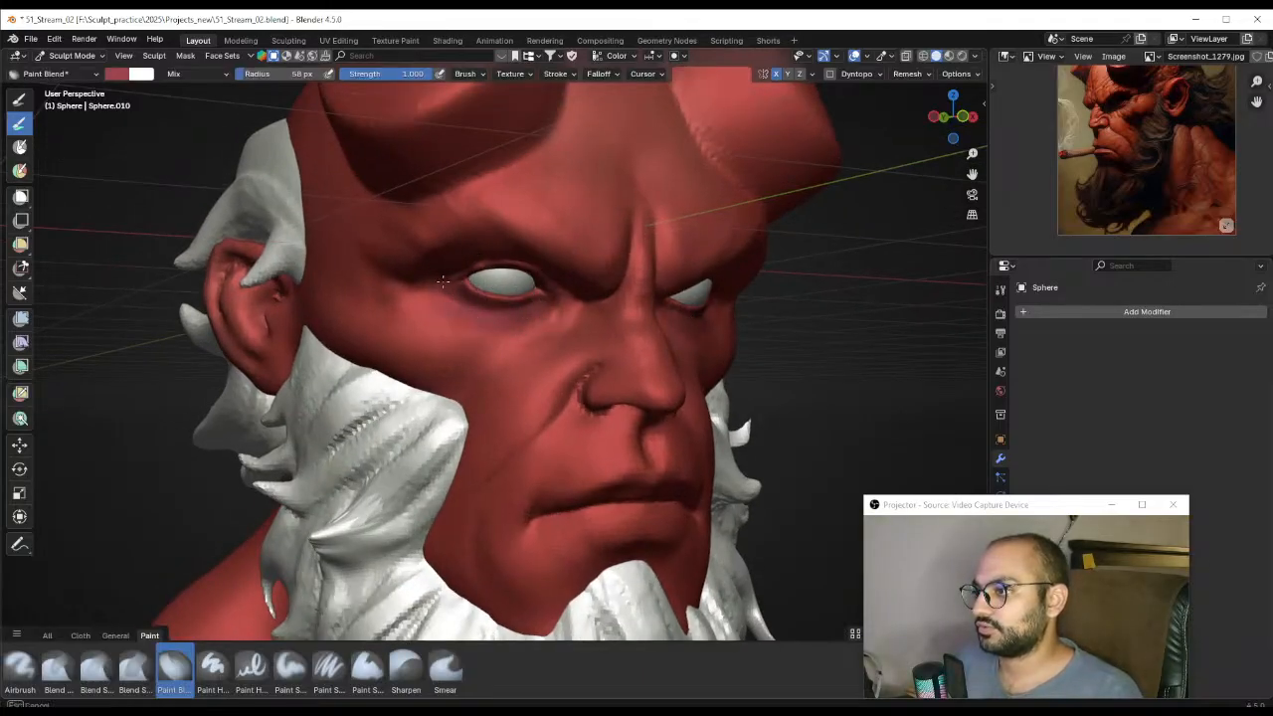
pyautogui.scroll(-3, 466, 320)
pyautogui.moveTo(540, 250); pyautogui.dragTo(515, 314, button='middle')
pyautogui.scroll(3, 535, 343)
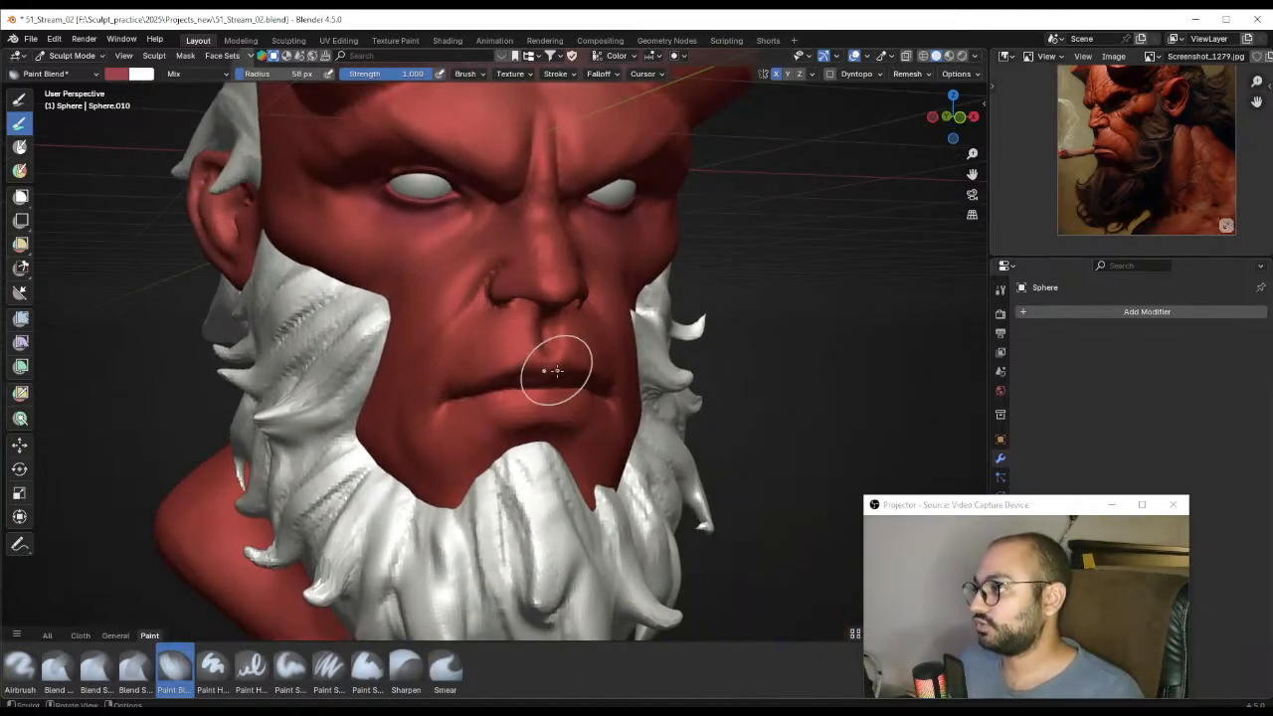
# Adjust the shape of the mouth with the Grab brush at a 118 px radius
pyautogui.press('g')
pyautogui.moveTo(520, 398)
pyautogui.mouseDown(button='middle')
pyautogui.moveTo(521, 299)
pyautogui.moveTo(512, 324)
pyautogui.moveTo(542, 334)
pyautogui.moveTo(520, 332)
pyautogui.moveTo(508, 398)
pyautogui.moveTo(583, 413)
pyautogui.moveTo(422, 400)
pyautogui.moveTo(529, 402)
pyautogui.moveTo(550, 340)
pyautogui.moveTo(537, 274)
pyautogui.moveTo(590, 275)
pyautogui.moveTo(487, 319)
pyautogui.moveTo(483, 398)
pyautogui.moveTo(582, 369)
pyautogui.mouseUp(button='middle')
pyautogui.scroll(2, 549, 340)
pyautogui.scroll(-3, 483, 398)
# Define the lower edge of the lower lip with the Draw Sharp brush, reducing its radius to 53 px
pyautogui.click(47, 635)
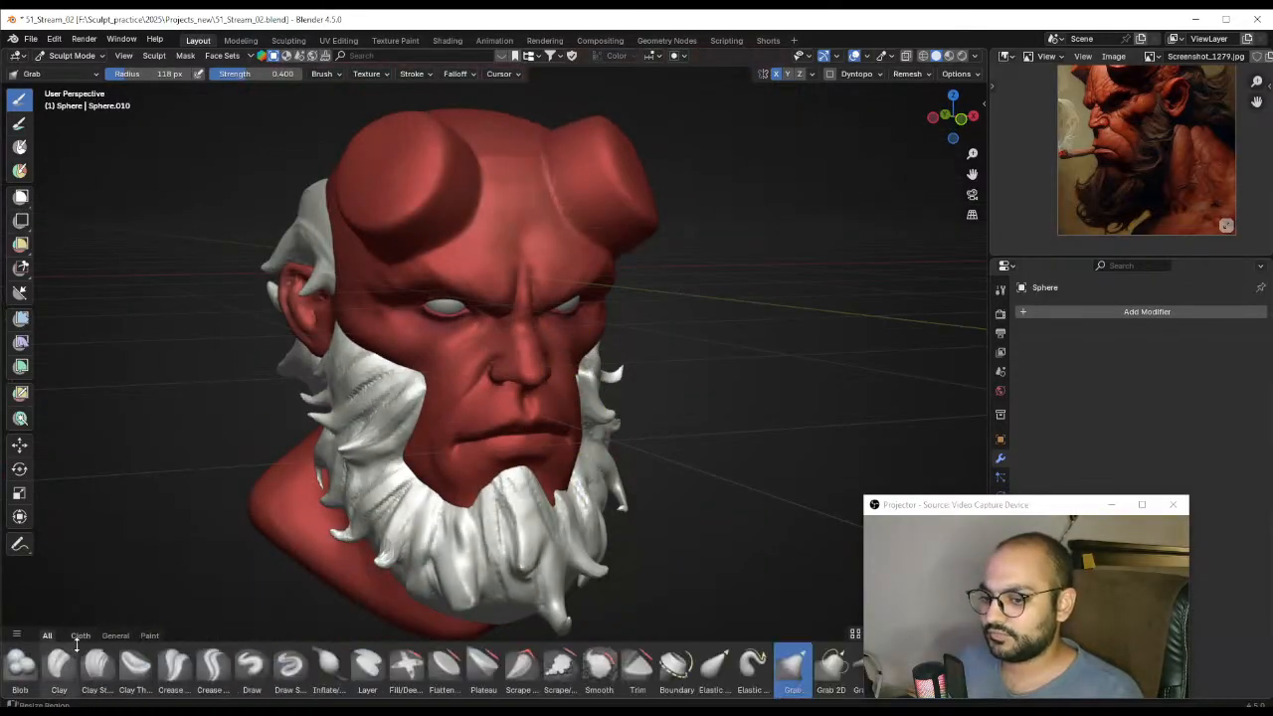
pyautogui.click(211, 666)
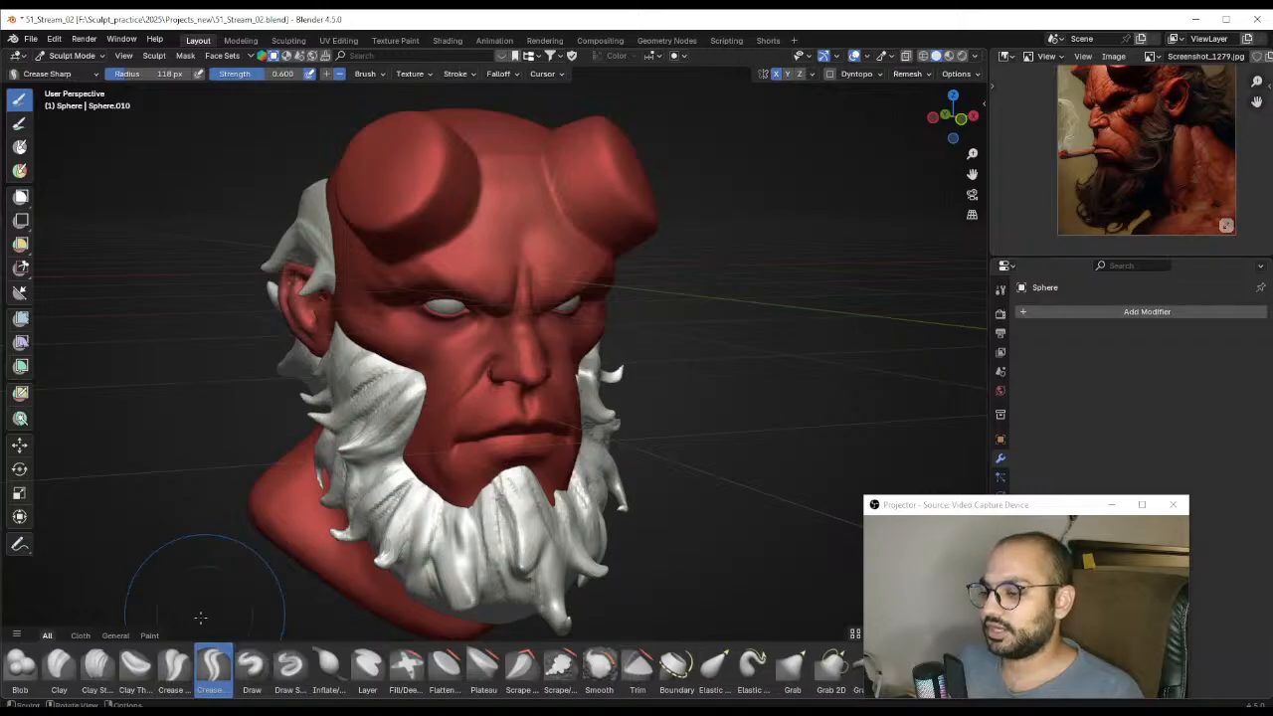
pyautogui.click(289, 666)
pyautogui.moveTo(463, 499)
pyautogui.mouseDown(button='middle')
pyautogui.moveTo(583, 255)
pyautogui.moveTo(596, 328)
pyautogui.moveTo(633, 333)
pyautogui.mouseUp(button='middle')
pyautogui.scroll(6, 554, 285)
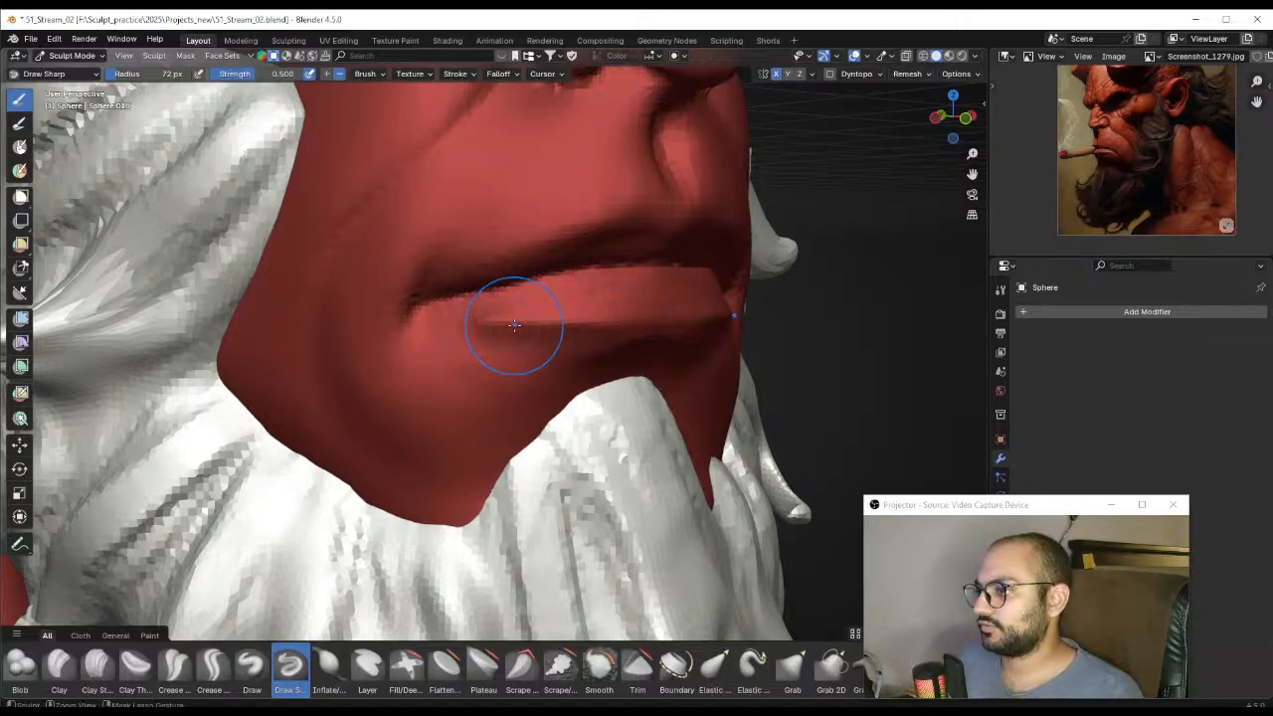
pyautogui.press('[')
pyautogui.press('[')
pyautogui.press('[')
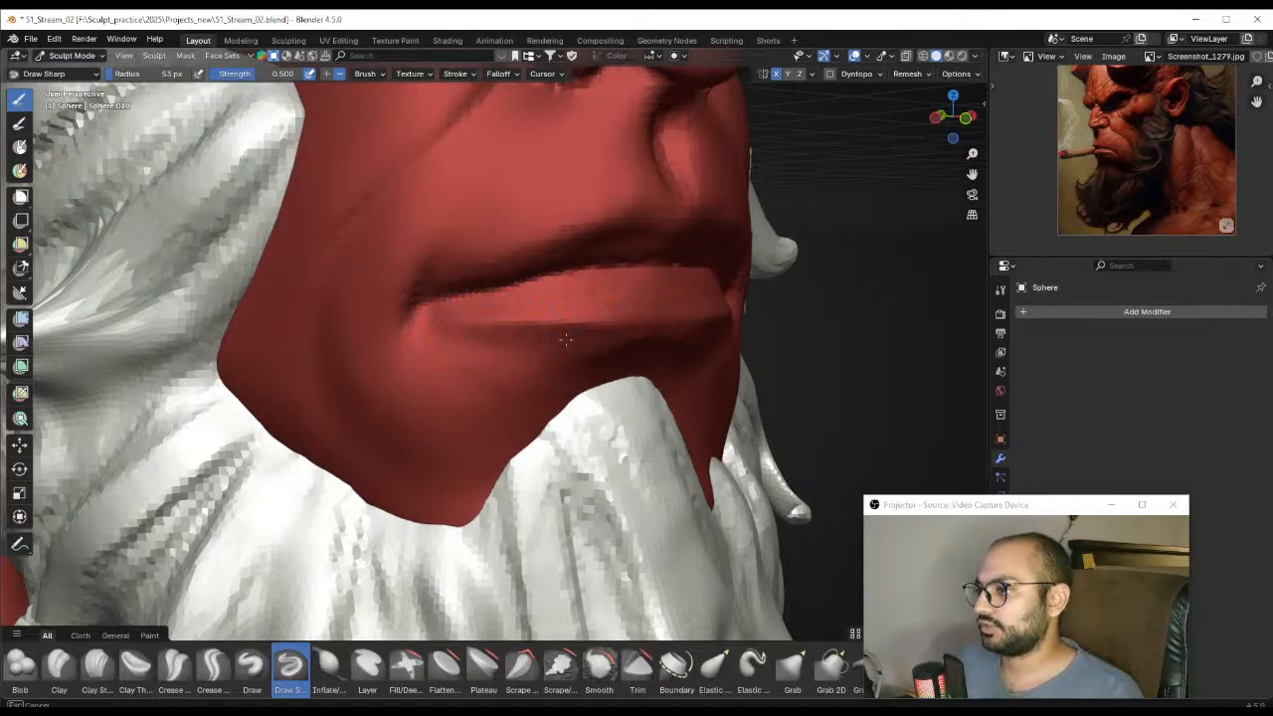
pyautogui.moveTo(570, 349); pyautogui.dragTo(528, 292, button='middle')
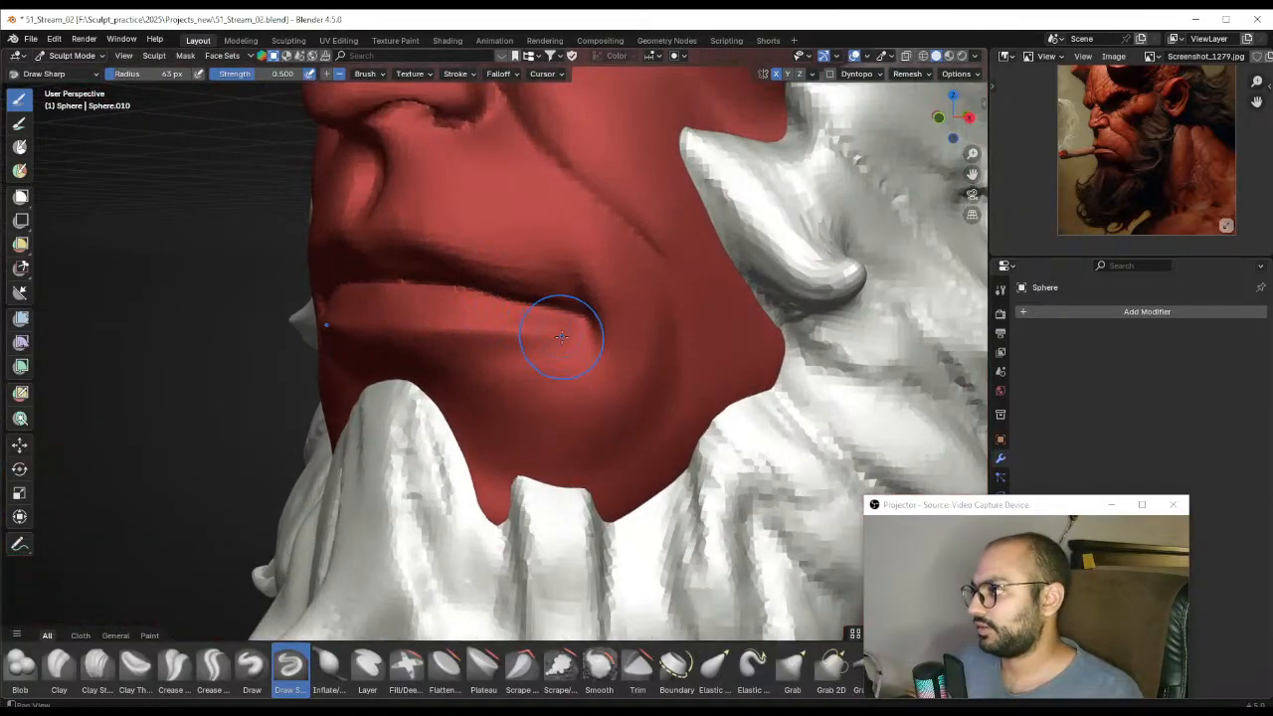
# Carve the corners of the mouth deeper with Draw Sharp, narrowing the radius to 40 px and 28 px
pyautogui.press('[')
pyautogui.press('[')
pyautogui.press('[')
pyautogui.press('[')
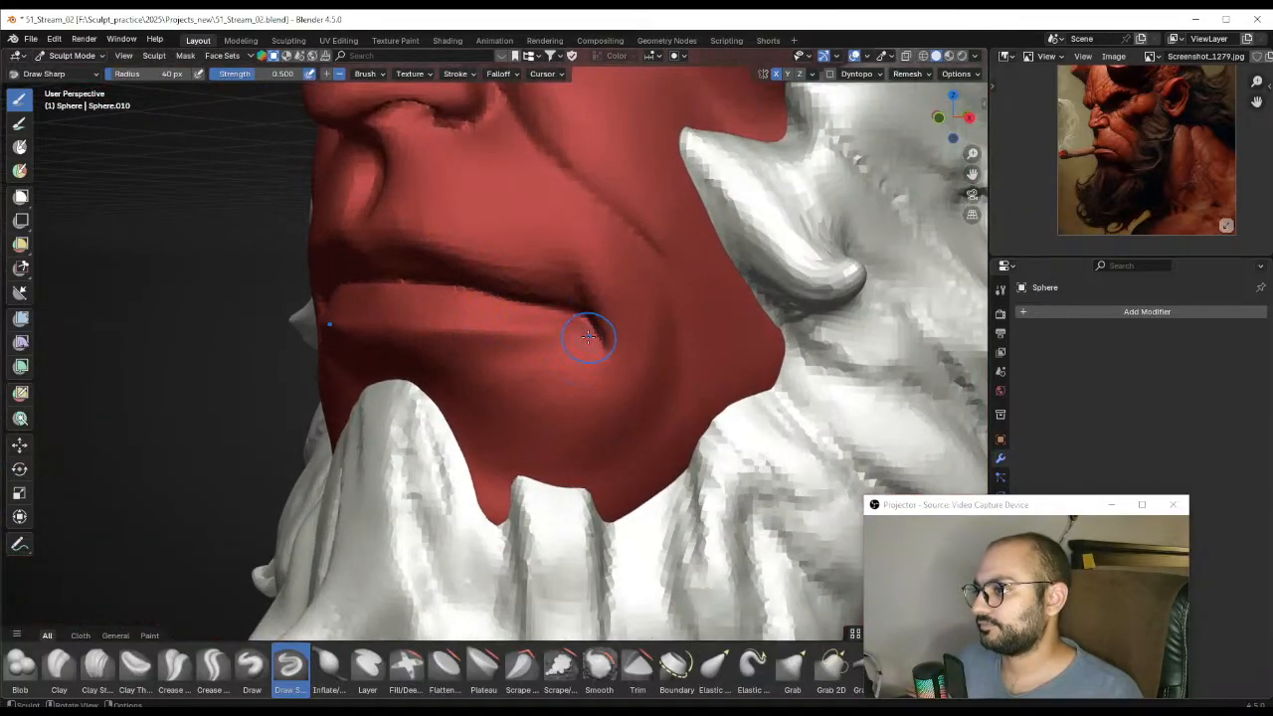
pyautogui.press('f')
pyautogui.click(600, 328)
pyautogui.moveTo(513, 296); pyautogui.dragTo(560, 321)
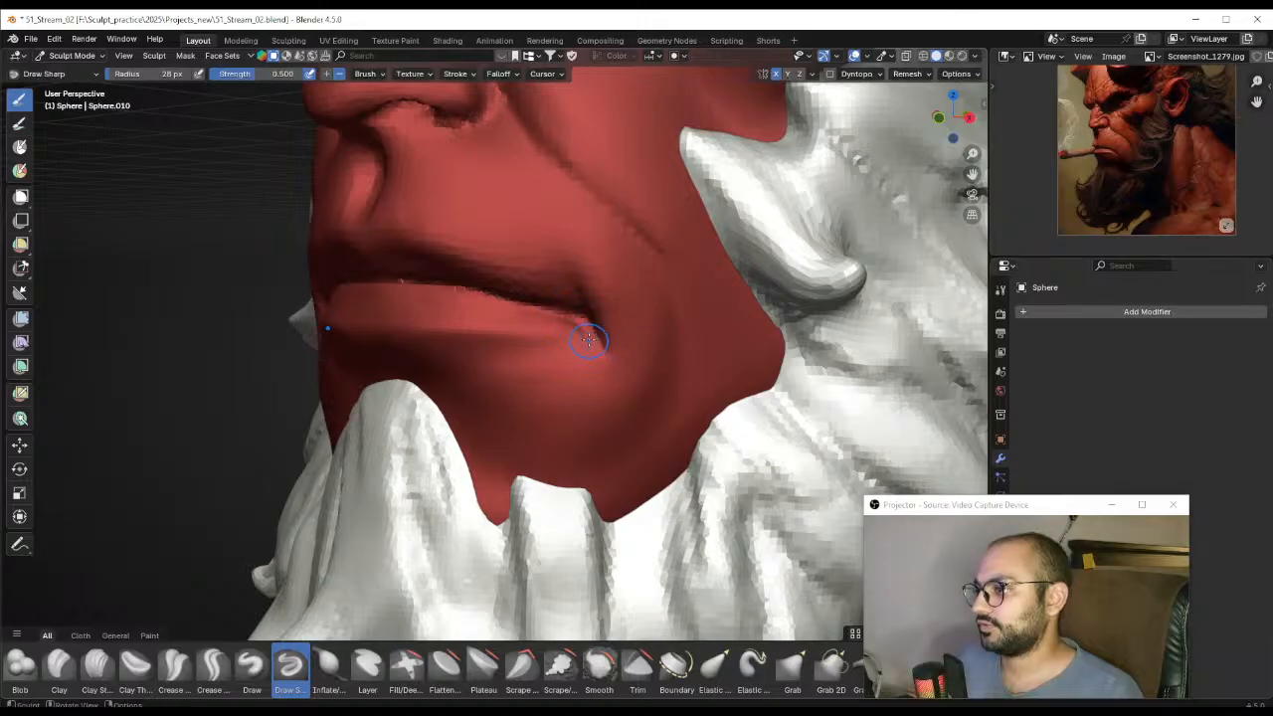
# Sharpen the line between the lips and the mouth corners with Crease Polish at strength 0.250, using radii from 16 to 31 px
pyautogui.moveTo(469, 311); pyautogui.dragTo(253, 597, button='middle')
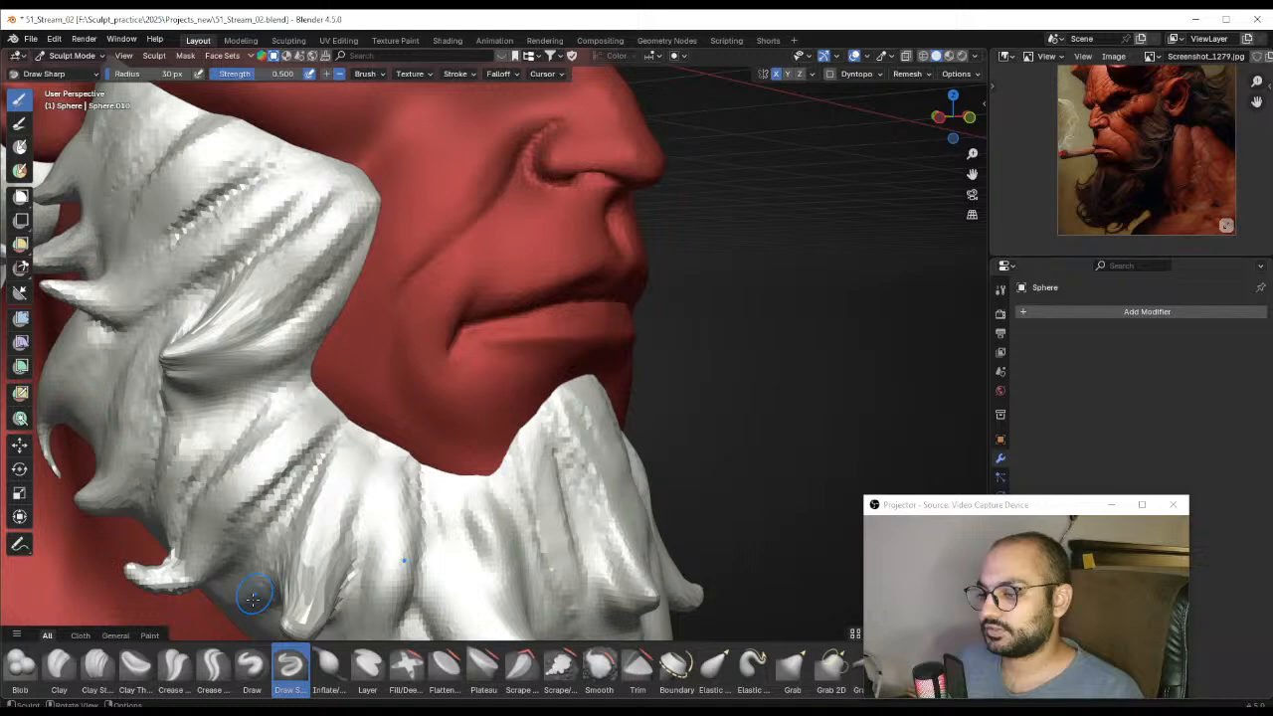
pyautogui.click(174, 666)
pyautogui.moveTo(484, 438)
pyautogui.mouseDown(button='middle')
pyautogui.moveTo(554, 284)
pyautogui.moveTo(623, 331)
pyautogui.moveTo(534, 327)
pyautogui.mouseUp(button='middle')
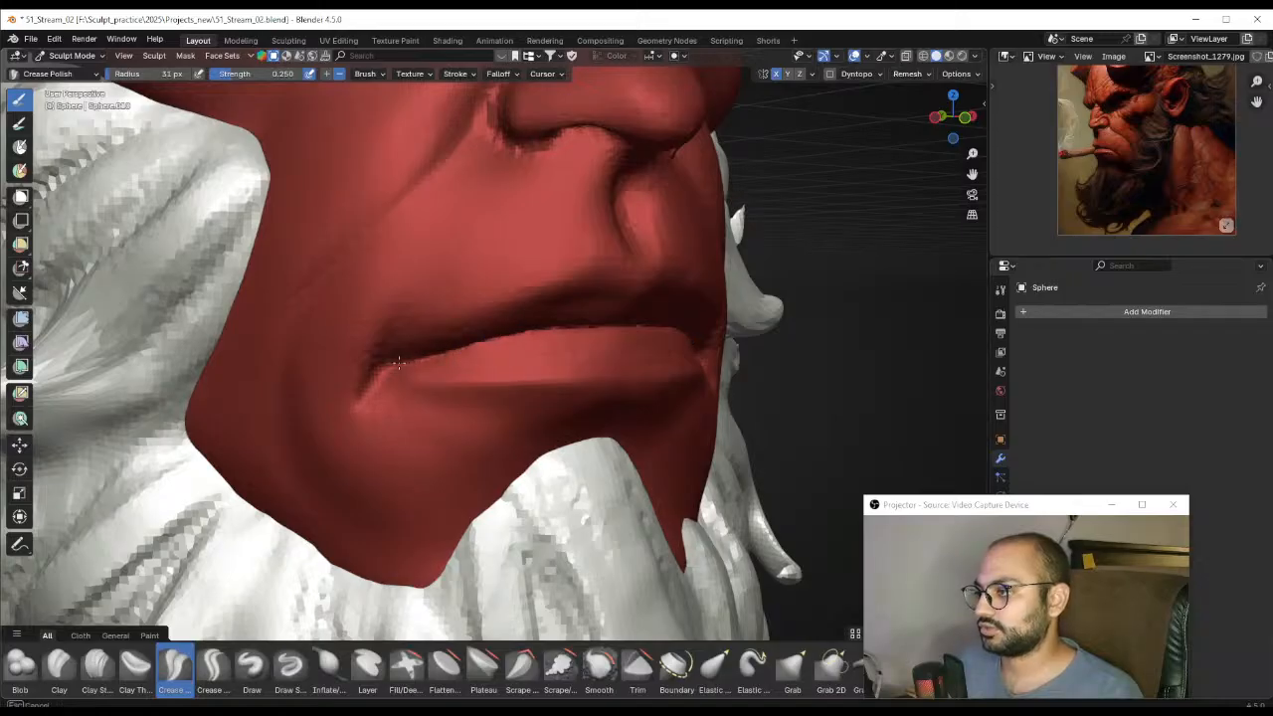
pyautogui.moveTo(398, 363); pyautogui.dragTo(489, 368, button='middle')
pyautogui.moveTo(580, 325); pyautogui.dragTo(575, 298, button='middle')
pyautogui.moveTo(444, 317); pyautogui.dragTo(498, 309, button='middle')
pyautogui.moveTo(467, 326); pyautogui.dragTo(427, 346)
pyautogui.moveTo(428, 346); pyautogui.dragTo(505, 335, button='middle')
pyautogui.press('f')
pyautogui.click(476, 339)
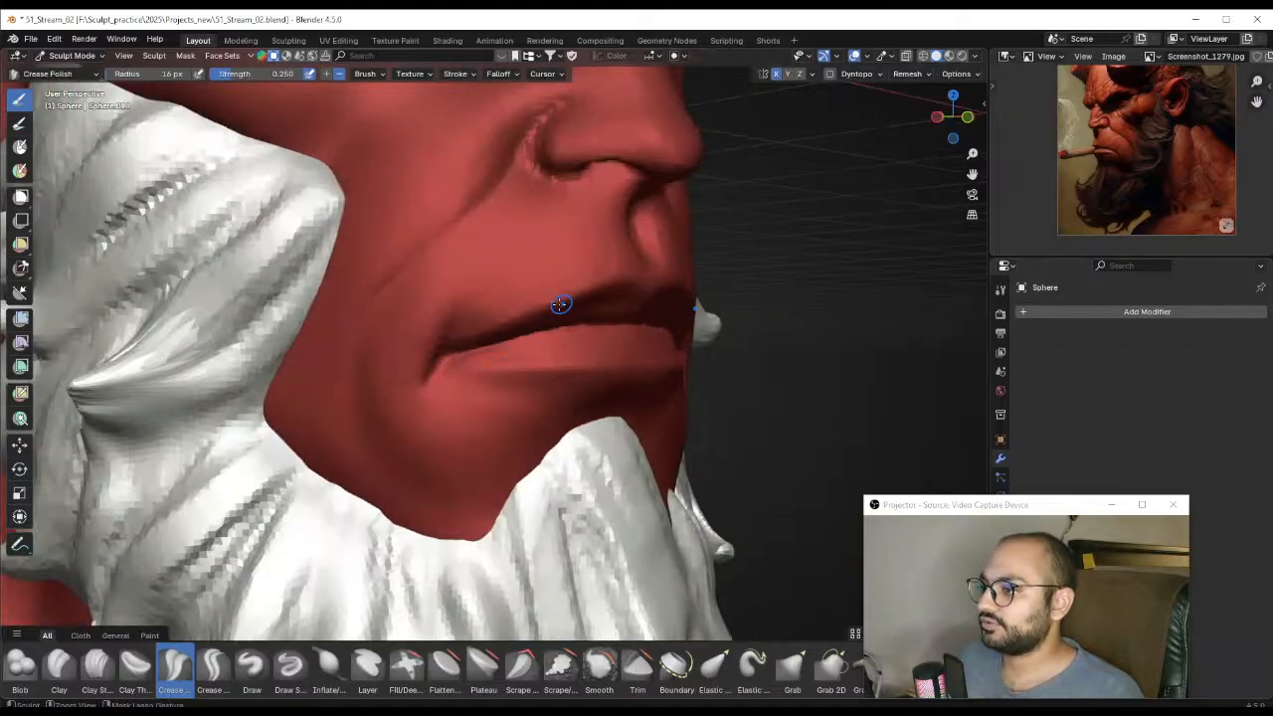
pyautogui.moveTo(555, 318); pyautogui.dragTo(501, 318, button='middle')
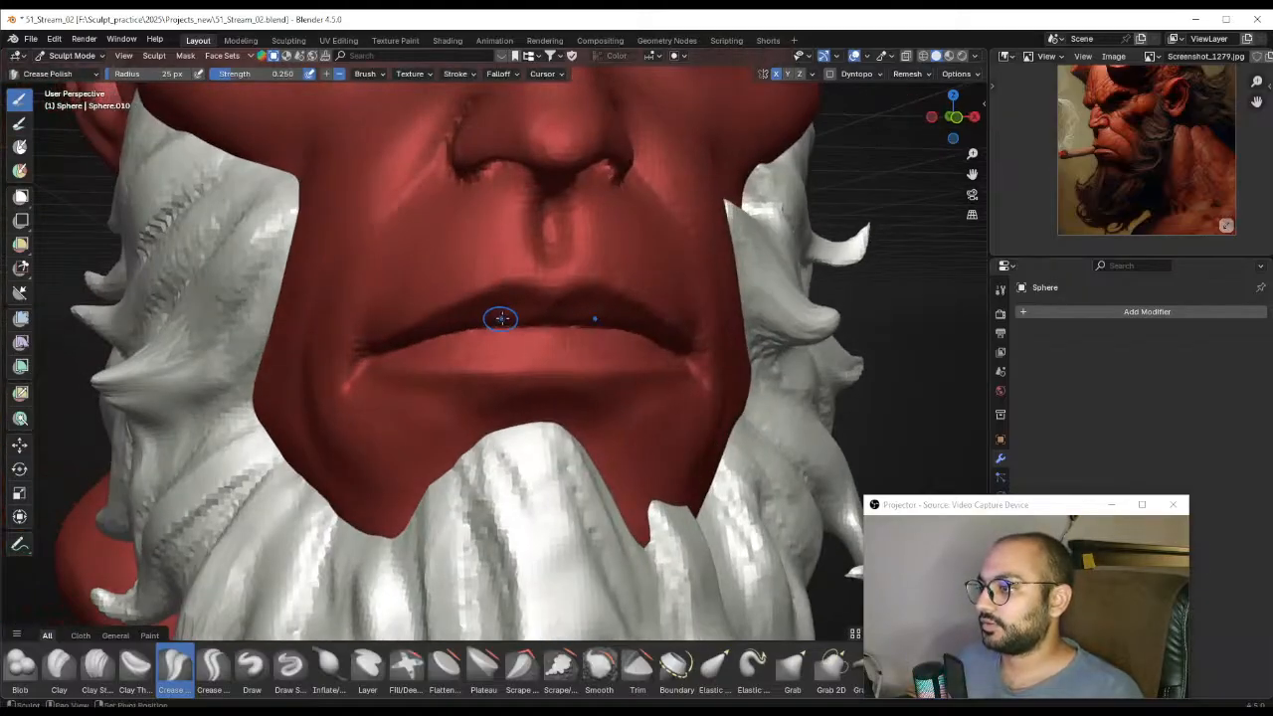
# Clean up the crease around the nostril wing with Crease Polish at a 21 px radius
pyautogui.keyDown('ctrl'); pyautogui.keyDown('alt'); pyautogui.moveTo(556, 275); pyautogui.dragTo(556, 387); pyautogui.keyUp('alt'); pyautogui.keyUp('ctrl')
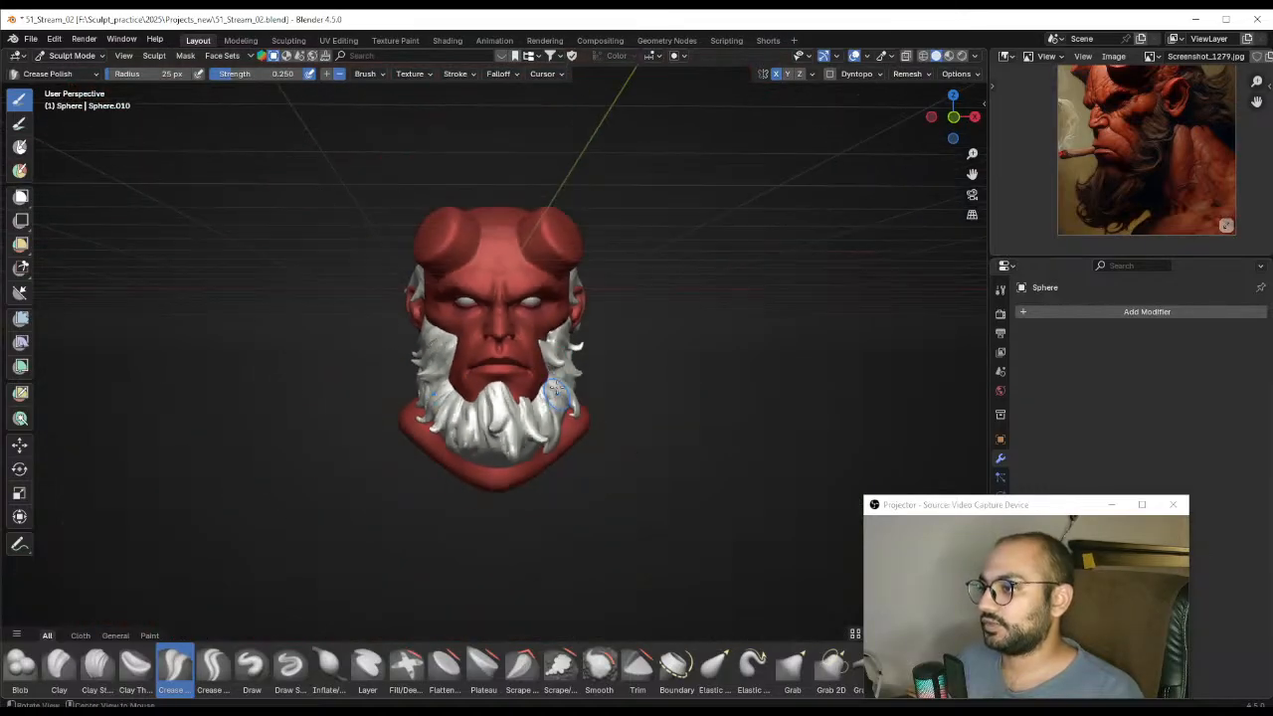
pyautogui.keyDown('alt'); pyautogui.moveTo(551, 272); pyautogui.dragTo(502, 281); pyautogui.keyUp('alt')
pyautogui.keyDown('ctrl'); pyautogui.keyDown('alt'); pyautogui.moveTo(512, 339); pyautogui.dragTo(518, 240); pyautogui.keyUp('alt'); pyautogui.keyUp('ctrl')
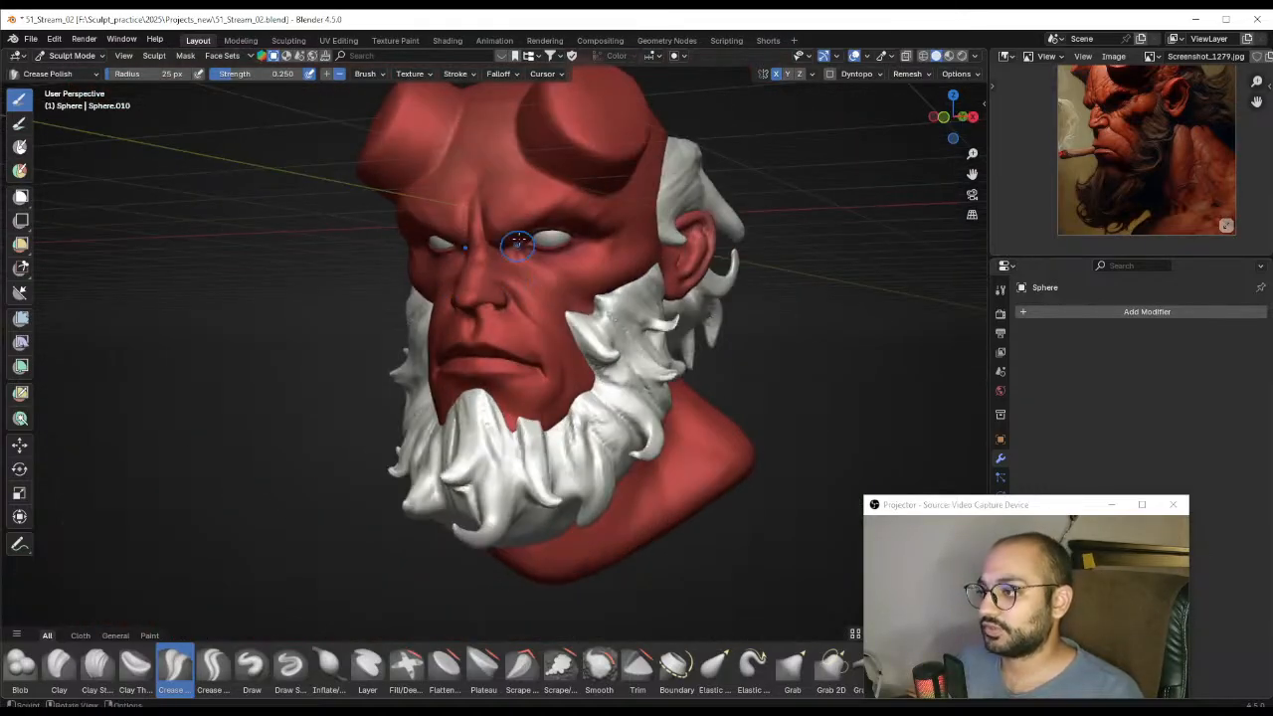
pyautogui.keyDown('alt'); pyautogui.moveTo(412, 403); pyautogui.dragTo(458, 400); pyautogui.keyUp('alt')
pyautogui.moveTo(458, 400)
pyautogui.keyDown('ctrl'); pyautogui.keyDown('alt'); pyautogui.mouseDown()
pyautogui.moveTo(460, 368)
pyautogui.moveTo(528, 364)
pyautogui.moveTo(545, 378)
pyautogui.moveTo(475, 356)
pyautogui.mouseUp(); pyautogui.keyUp('alt'); pyautogui.keyUp('ctrl')
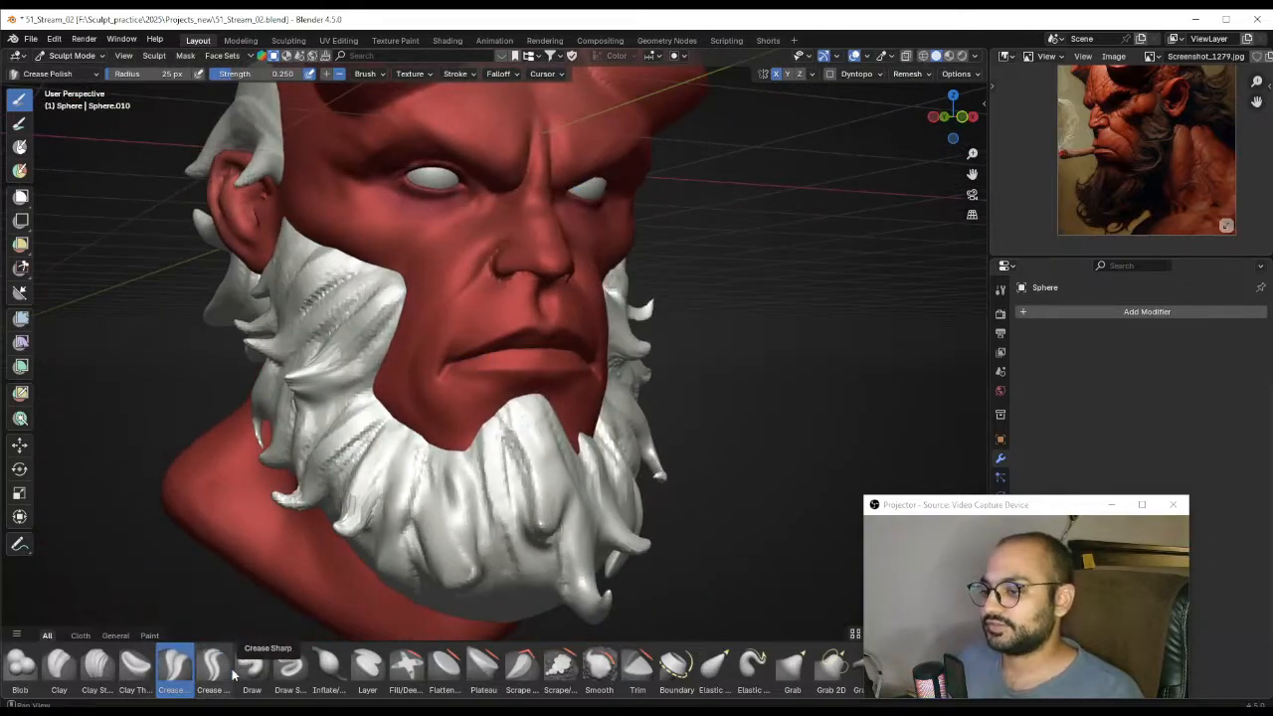
pyautogui.moveTo(524, 299)
pyautogui.keyDown('alt'); pyautogui.mouseDown()
pyautogui.moveTo(583, 293)
pyautogui.moveTo(575, 242)
pyautogui.mouseUp(); pyautogui.keyUp('alt')
pyautogui.moveTo(555, 285)
pyautogui.keyDown('alt'); pyautogui.mouseDown()
pyautogui.moveTo(526, 282)
pyautogui.moveTo(517, 347)
pyautogui.moveTo(529, 316)
pyautogui.mouseUp(); pyautogui.keyUp('alt')
pyautogui.press('f')
pyautogui.click(529, 314)
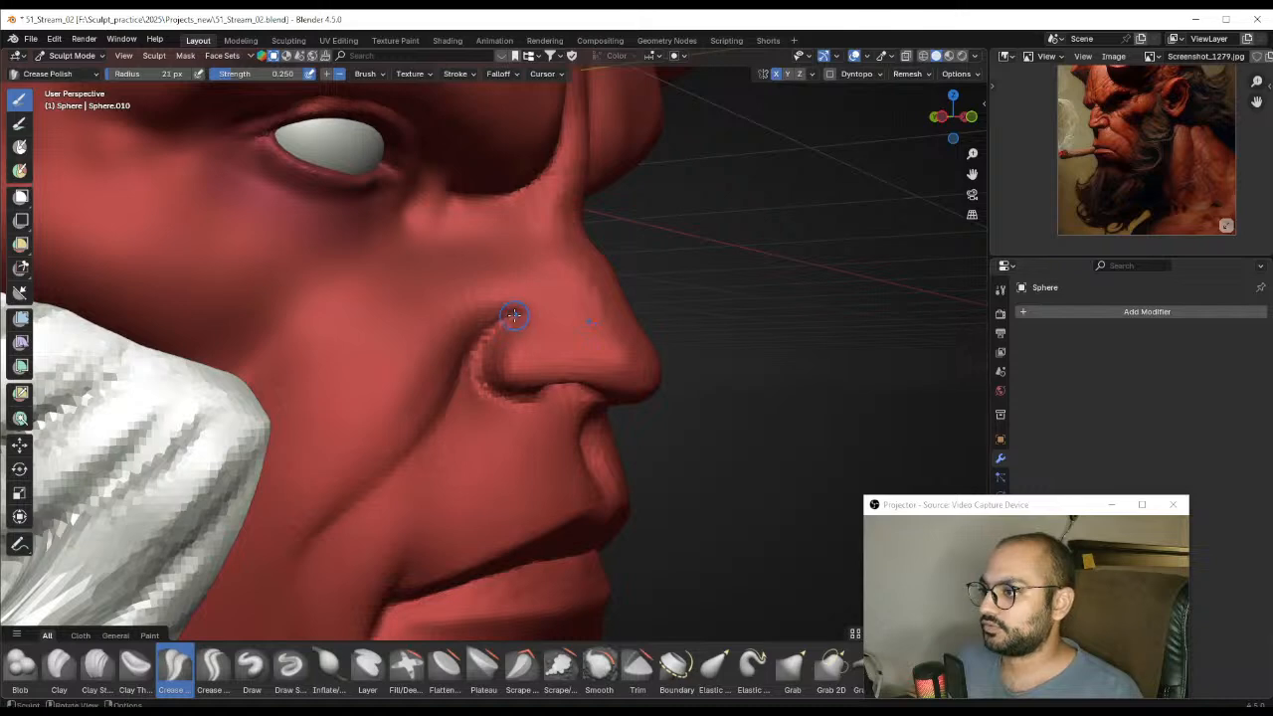
pyautogui.moveTo(495, 326); pyautogui.dragTo(455, 391)
pyautogui.moveTo(443, 348); pyautogui.dragTo(464, 384)
pyautogui.moveTo(447, 373)
pyautogui.mouseDown()
pyautogui.moveTo(486, 391)
pyautogui.moveTo(474, 388)
pyautogui.mouseUp()
pyautogui.moveTo(479, 345)
pyautogui.mouseDown()
pyautogui.moveTo(467, 367)
pyautogui.moveTo(500, 403)
pyautogui.moveTo(457, 420)
pyautogui.moveTo(493, 408)
pyautogui.mouseUp()
# Refine the fold above the nostril and down the cheek with Crease Polish at a 22 px radius
pyautogui.press('f')
pyautogui.click(509, 402)
pyautogui.press('f')
pyautogui.click(477, 337)
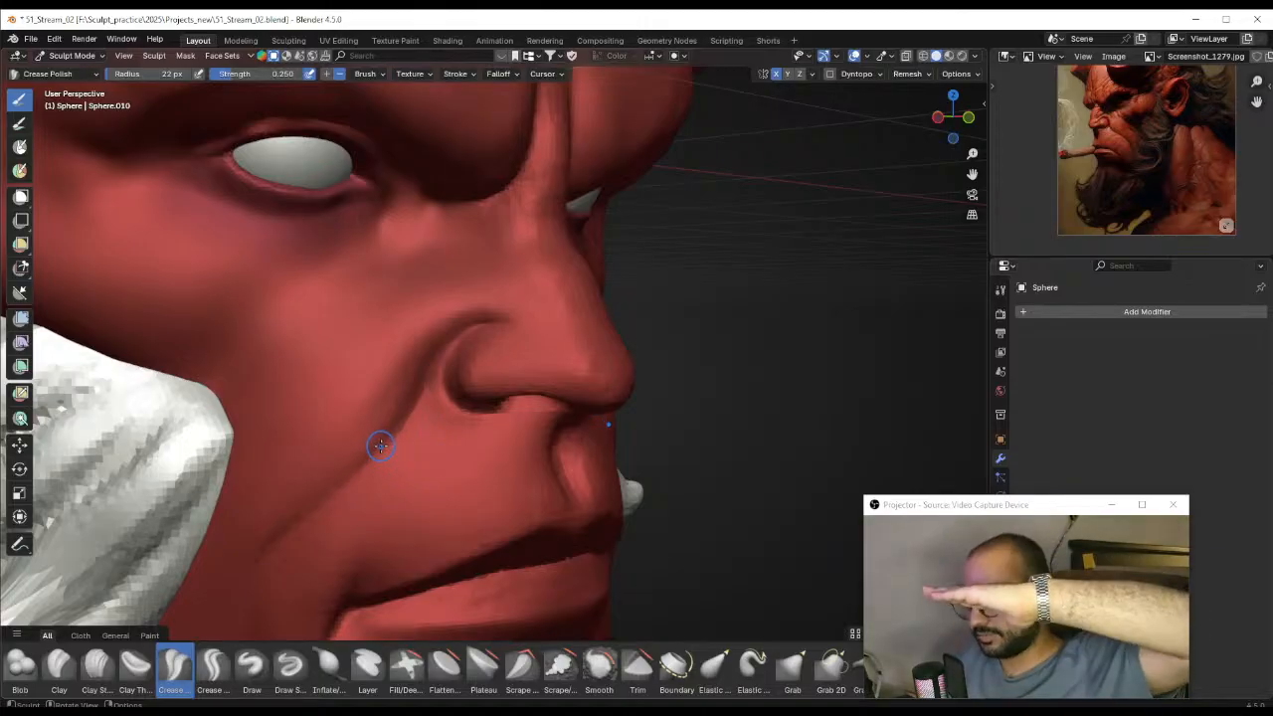
pyautogui.scroll(-5, 455, 315)
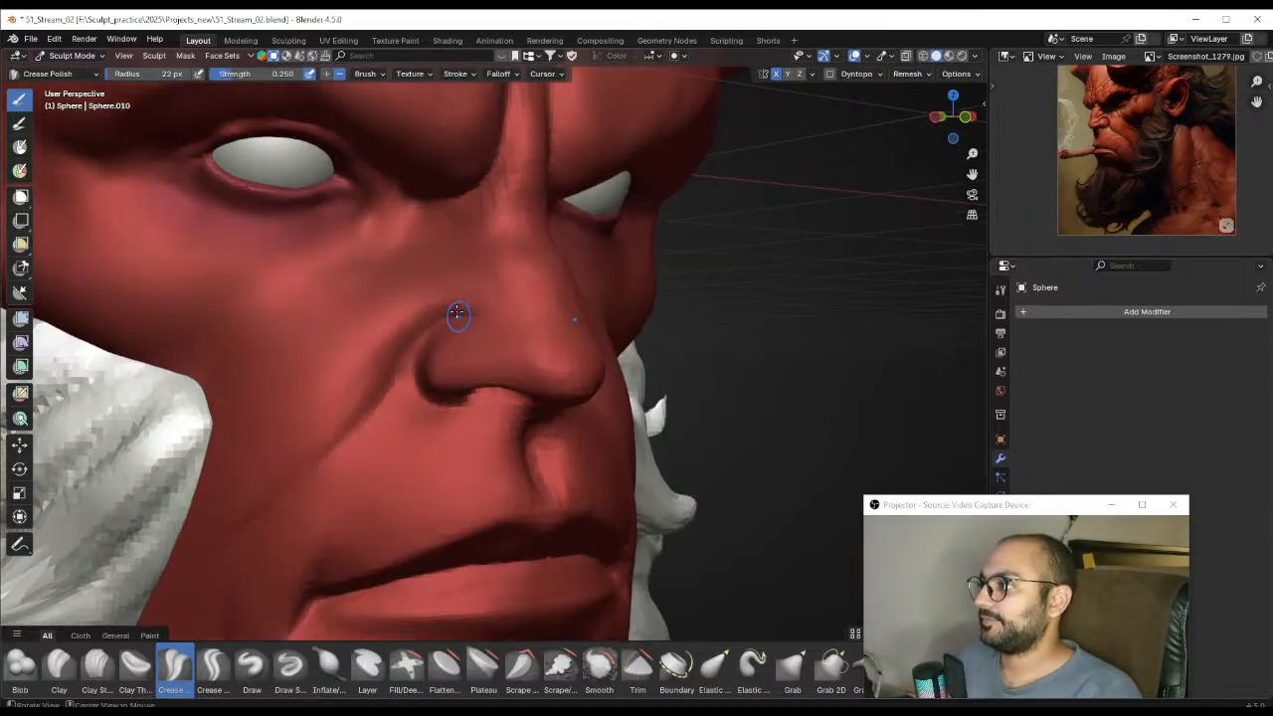
pyautogui.scroll(-3, 484, 383)
pyautogui.moveTo(512, 351)
pyautogui.mouseDown(button='middle')
pyautogui.moveTo(398, 355)
pyautogui.moveTo(519, 356)
pyautogui.moveTo(529, 396)
pyautogui.mouseUp(button='middle')
pyautogui.scroll(-2, 523, 401)
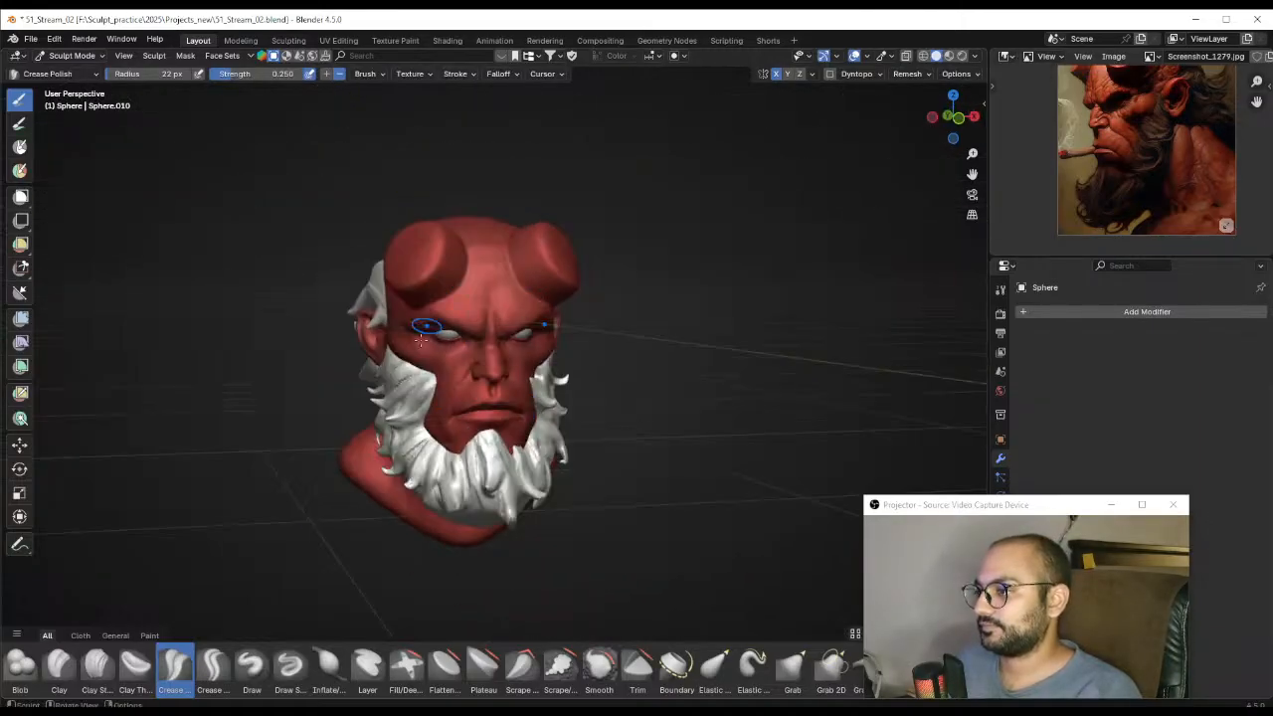
# Carve frown lines between the eyebrows with the Draw Sharp brush at strength 0.500 and a 20 px radius
pyautogui.click(289, 664)
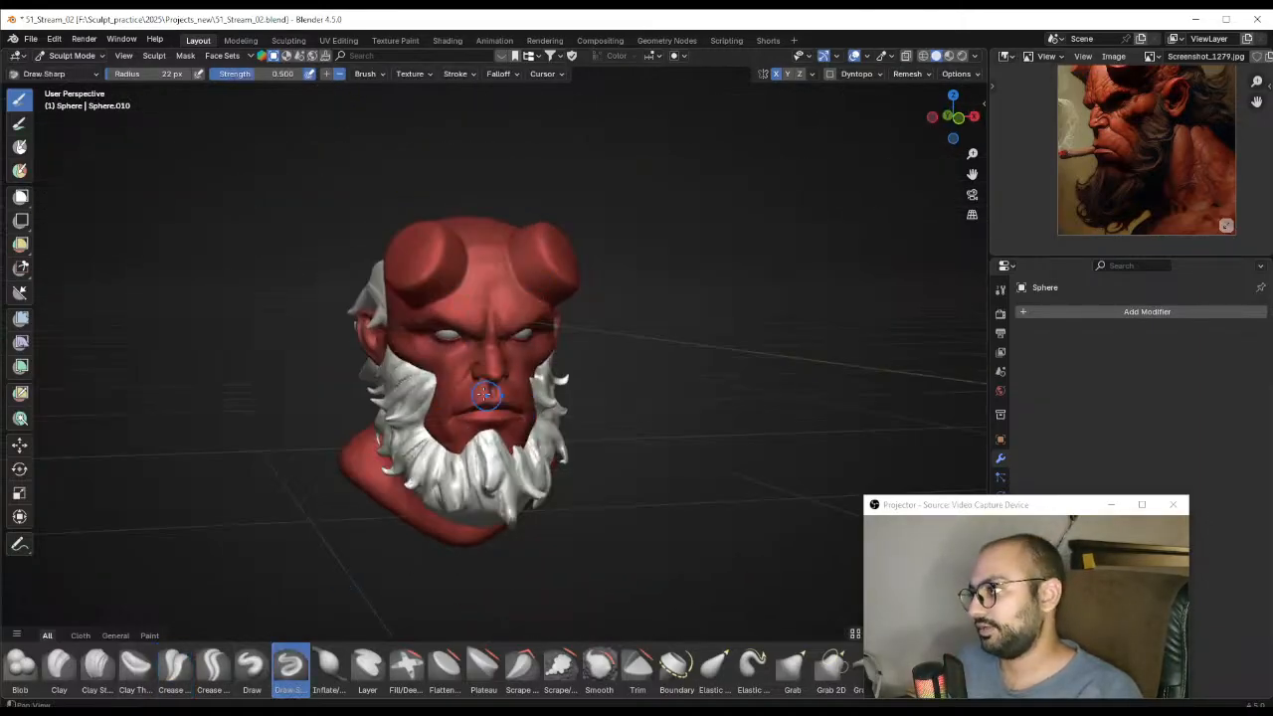
pyautogui.scroll(4, 535, 316)
pyautogui.moveTo(589, 410); pyautogui.dragTo(543, 333, button='middle')
pyautogui.moveTo(505, 330)
pyautogui.mouseDown(button='middle')
pyautogui.moveTo(535, 321)
pyautogui.moveTo(517, 352)
pyautogui.moveTo(527, 362)
pyautogui.mouseUp(button='middle')
pyautogui.press('f')
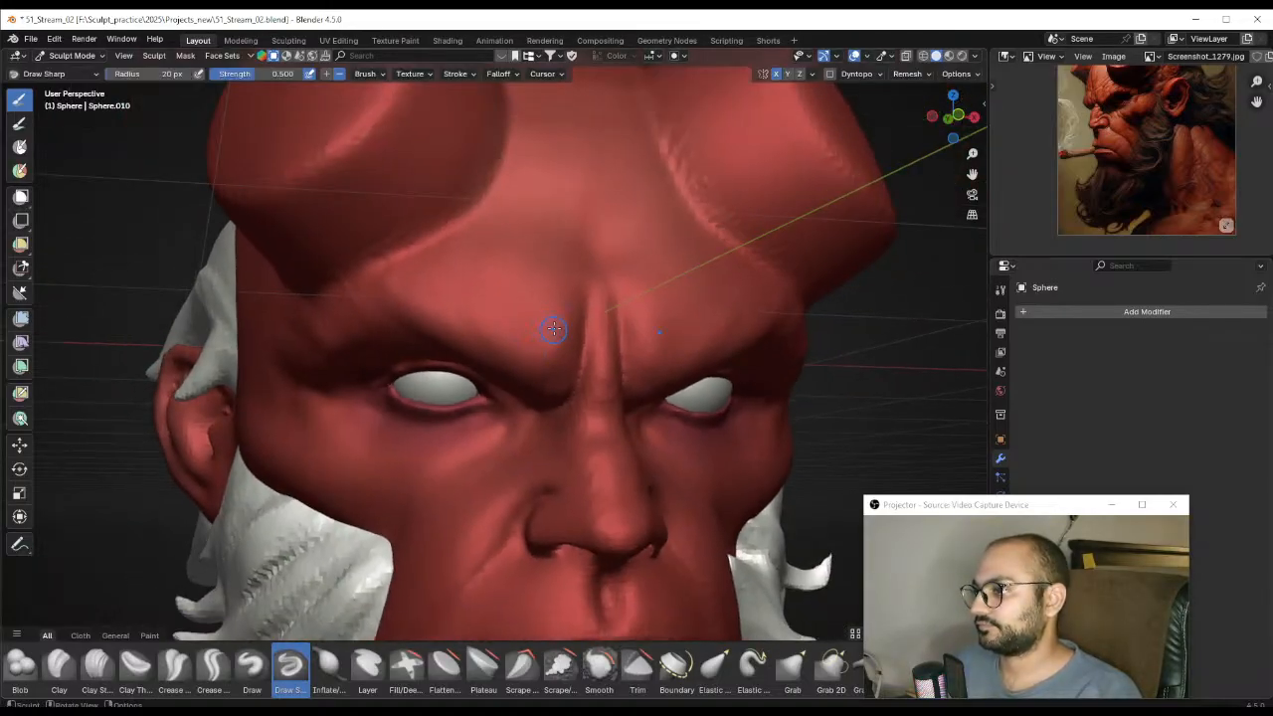
pyautogui.moveTo(525, 378)
pyautogui.mouseDown()
pyautogui.moveTo(527, 362)
pyautogui.moveTo(535, 368)
pyautogui.mouseUp()
pyautogui.moveTo(536, 369)
pyautogui.keyDown('ctrl'); pyautogui.mouseDown(button='middle')
pyautogui.moveTo(622, 386)
pyautogui.moveTo(607, 361)
pyautogui.moveTo(580, 357)
pyautogui.moveTo(644, 358)
pyautogui.moveTo(562, 413)
pyautogui.mouseUp(button='middle'); pyautogui.keyUp('ctrl')
pyautogui.moveTo(575, 469)
pyautogui.keyDown('ctrl'); pyautogui.mouseDown(button='middle')
pyautogui.moveTo(577, 406)
pyautogui.moveTo(607, 398)
pyautogui.mouseUp(button='middle'); pyautogui.keyUp('ctrl')
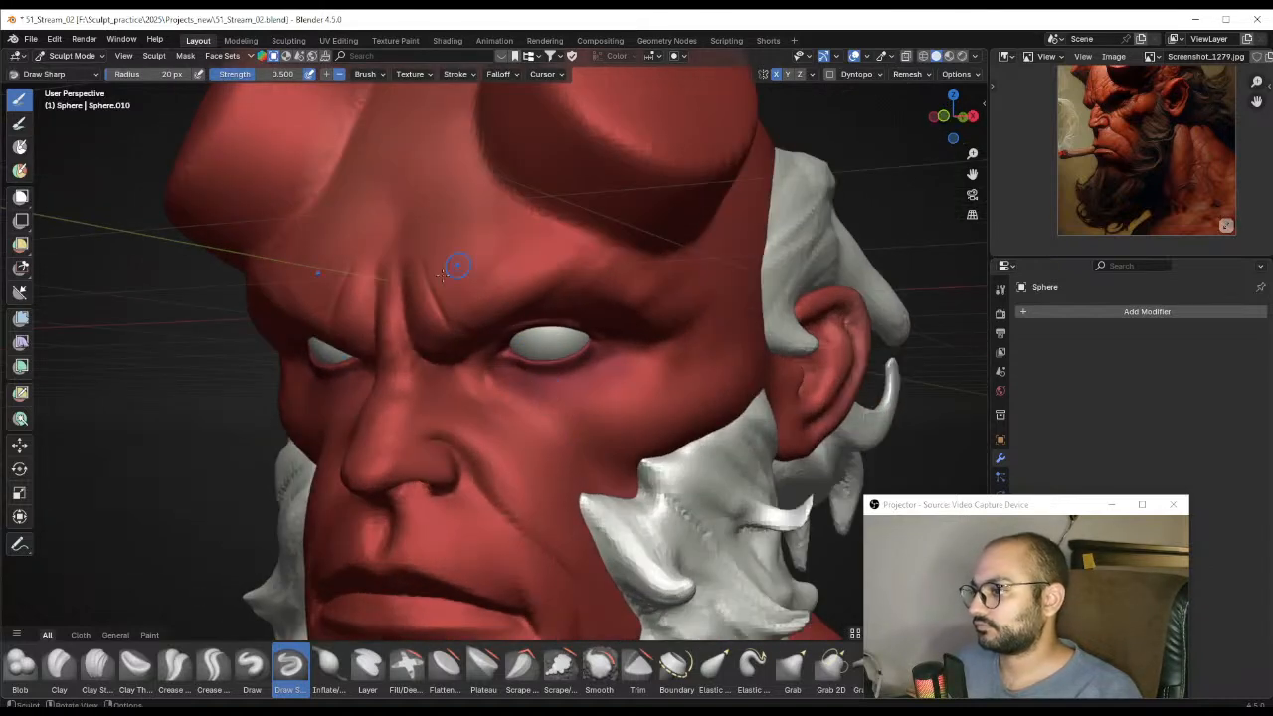
# Build up the bags under the eyes with the Clay Strips brush, reducing its radius to 30 px
pyautogui.click(96, 666)
pyautogui.moveTo(497, 428); pyautogui.dragTo(534, 405, button='middle')
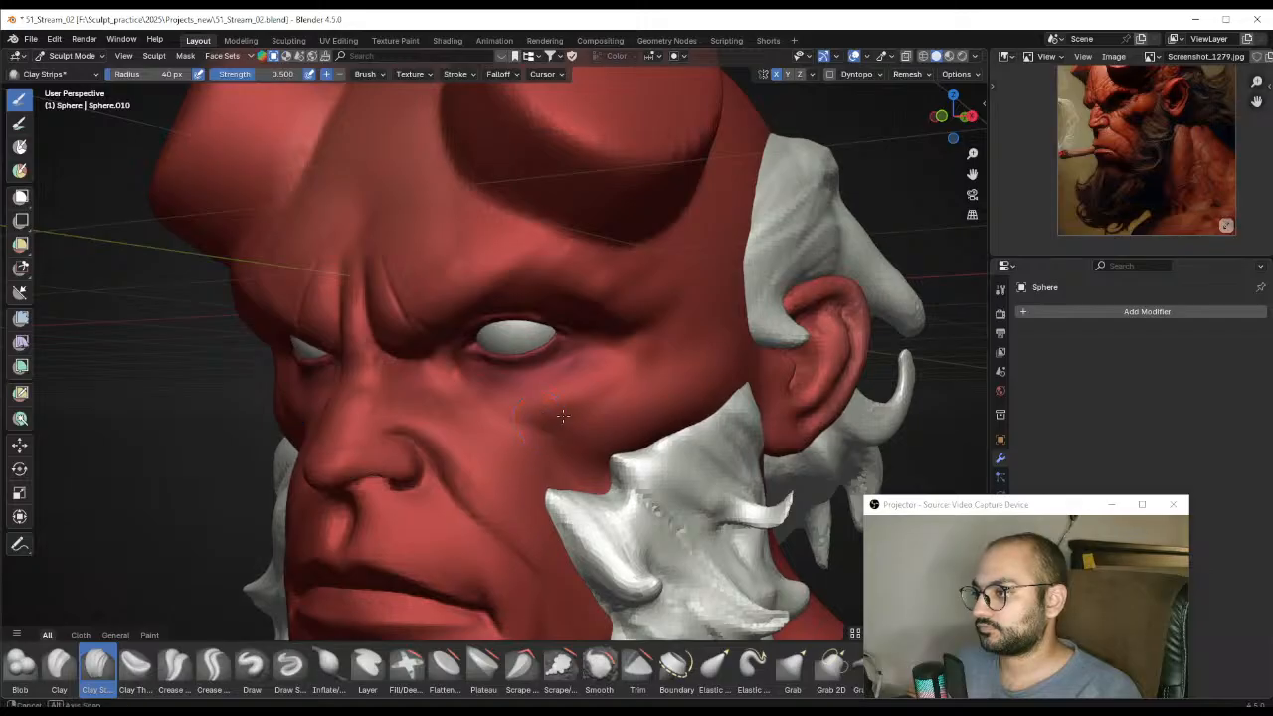
pyautogui.moveTo(563, 415)
pyautogui.mouseDown(button='middle')
pyautogui.moveTo(607, 364)
pyautogui.moveTo(568, 402)
pyautogui.moveTo(576, 369)
pyautogui.mouseUp(button='middle')
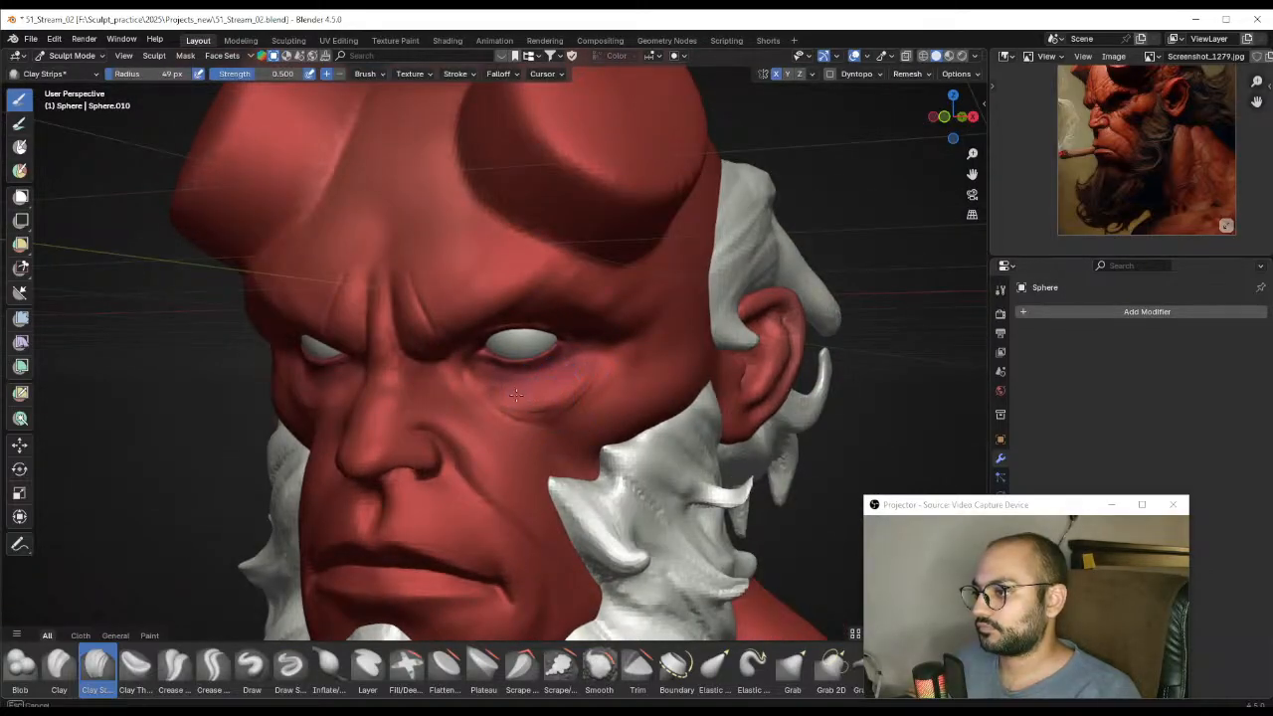
pyautogui.press('f')
pyautogui.click(605, 363)
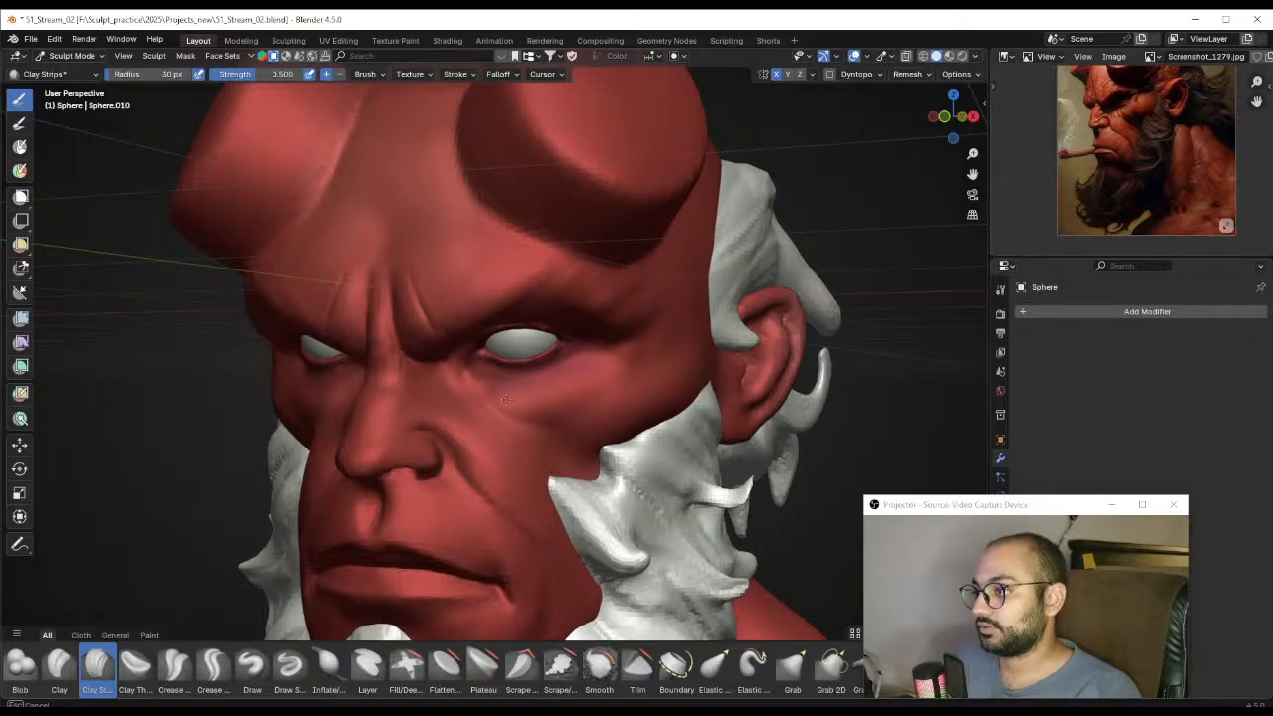
pyautogui.moveTo(514, 400)
pyautogui.mouseDown(button='middle')
pyautogui.moveTo(577, 388)
pyautogui.moveTo(509, 393)
pyautogui.moveTo(579, 354)
pyautogui.moveTo(593, 361)
pyautogui.moveTo(625, 307)
pyautogui.moveTo(583, 361)
pyautogui.moveTo(625, 342)
pyautogui.moveTo(650, 361)
pyautogui.mouseUp(button='middle')
# Cut wrinkles into the brow and the outer eye area with Draw Sharp at 23 px and 16 px radii
pyautogui.click(295, 675)
pyautogui.scroll(2, 620, 327)
pyautogui.scroll(-2, 586, 353)
pyautogui.moveTo(288, 393)
pyautogui.mouseDown(button='middle')
pyautogui.moveTo(420, 369)
pyautogui.moveTo(454, 244)
pyautogui.moveTo(619, 374)
pyautogui.moveTo(466, 303)
pyautogui.moveTo(525, 301)
pyautogui.mouseUp(button='middle')
pyautogui.scroll(2, 561, 336)
pyautogui.moveTo(519, 302)
pyautogui.mouseDown(button='middle')
pyautogui.moveTo(499, 262)
pyautogui.moveTo(548, 378)
pyautogui.moveTo(516, 335)
pyautogui.moveTo(473, 366)
pyautogui.moveTo(580, 362)
pyautogui.mouseUp(button='middle')
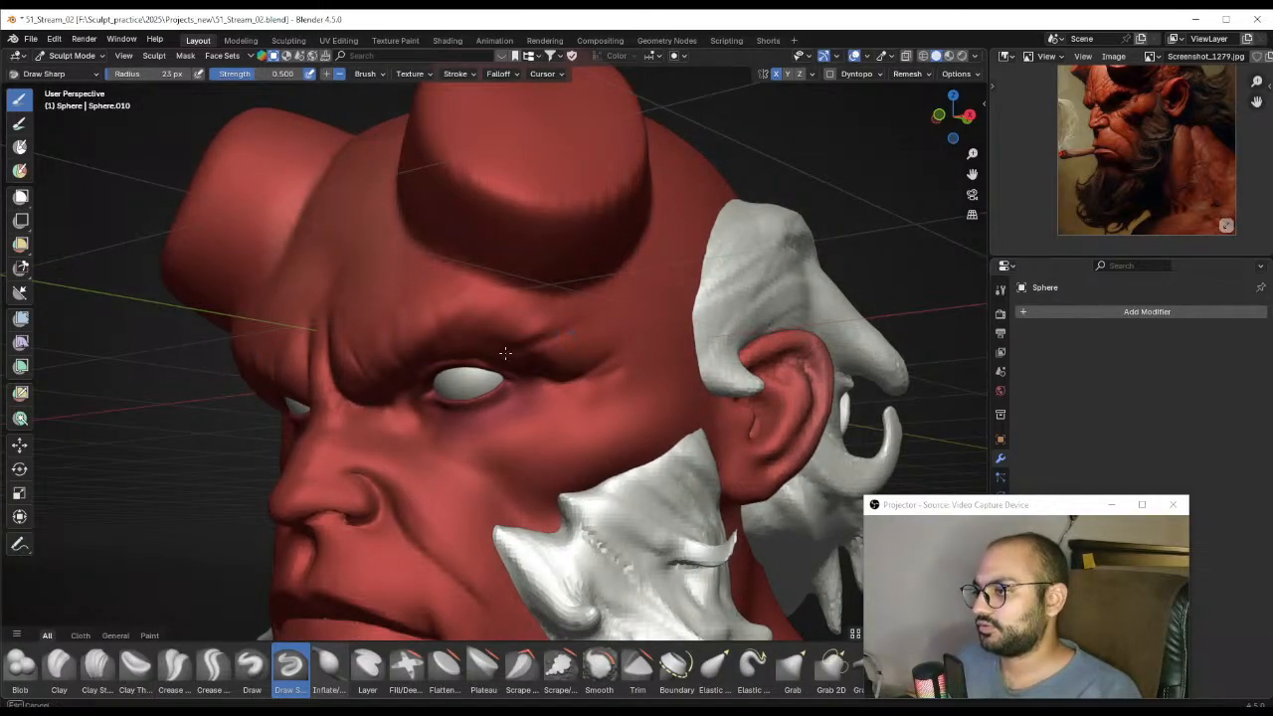
pyautogui.moveTo(568, 328); pyautogui.dragTo(546, 347, button='middle')
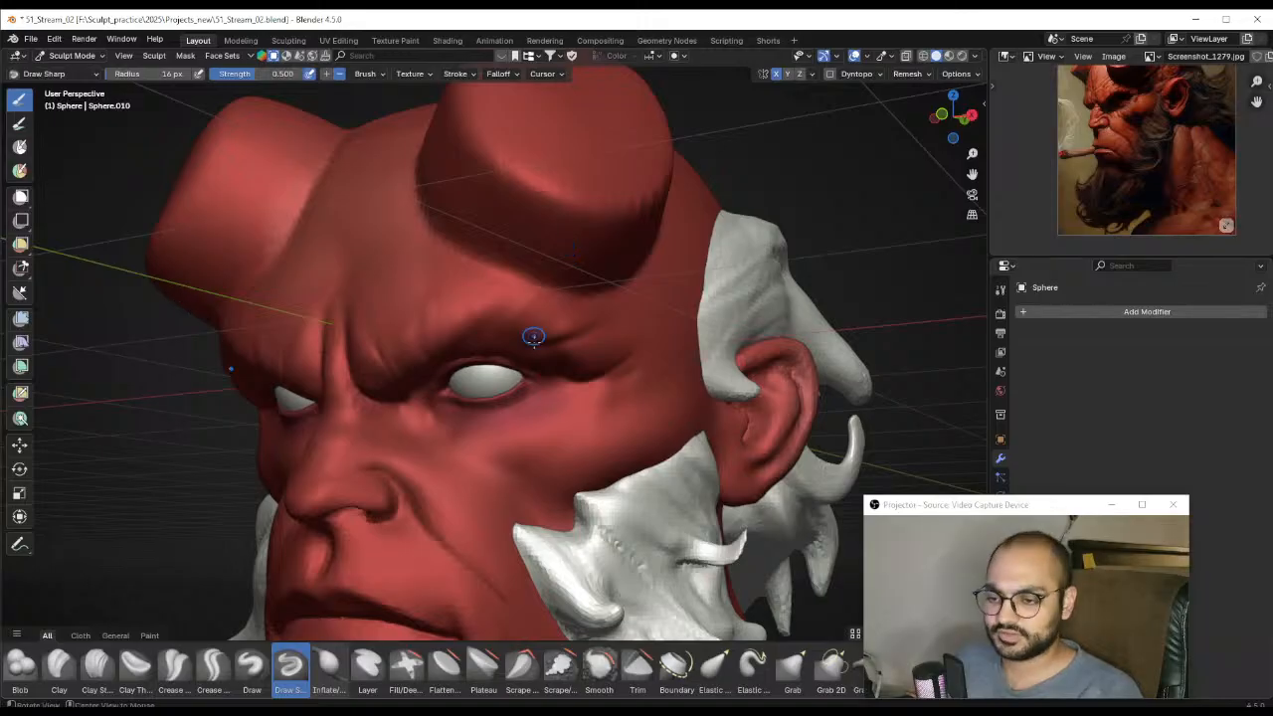
pyautogui.moveTo(568, 251)
pyautogui.mouseDown(button='middle')
pyautogui.moveTo(527, 353)
pyautogui.moveTo(593, 319)
pyautogui.mouseUp(button='middle')
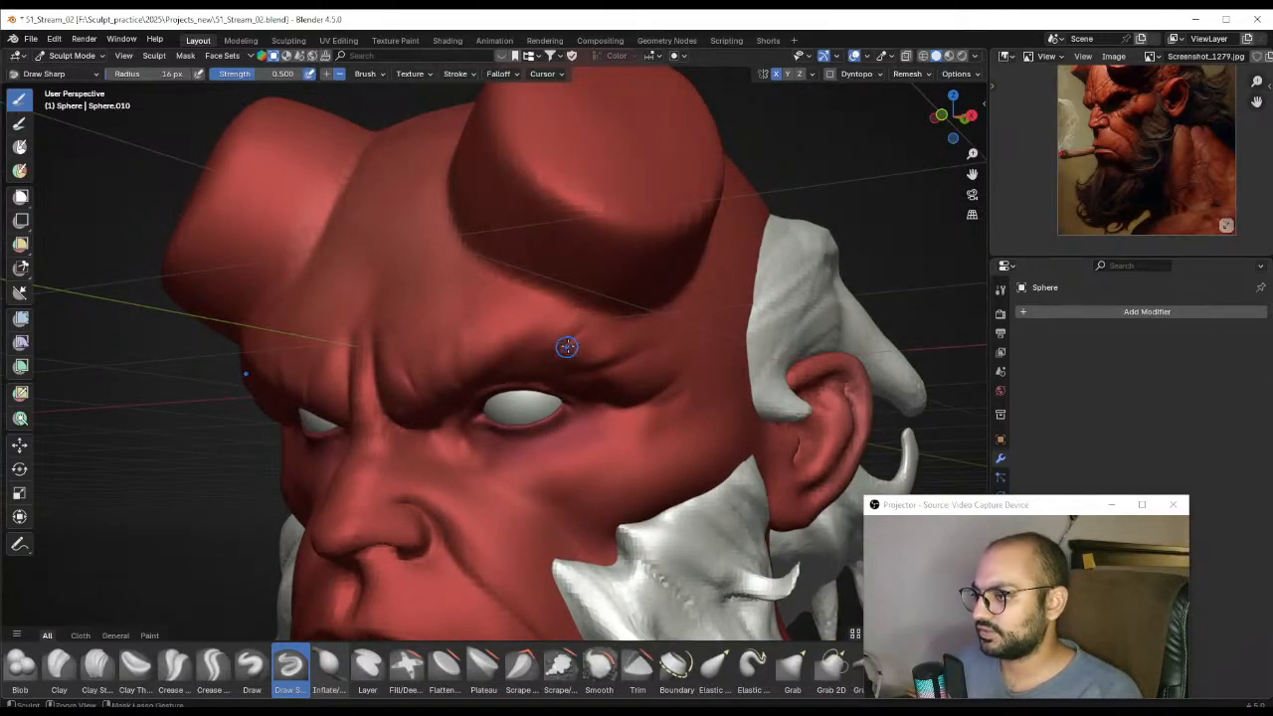
# Deepen the folds above the upper eyelid with Draw Sharp, settling on a 26 px radius
pyautogui.moveTo(551, 361); pyautogui.dragTo(557, 363)
pyautogui.press('f')
pyautogui.click(571, 354)
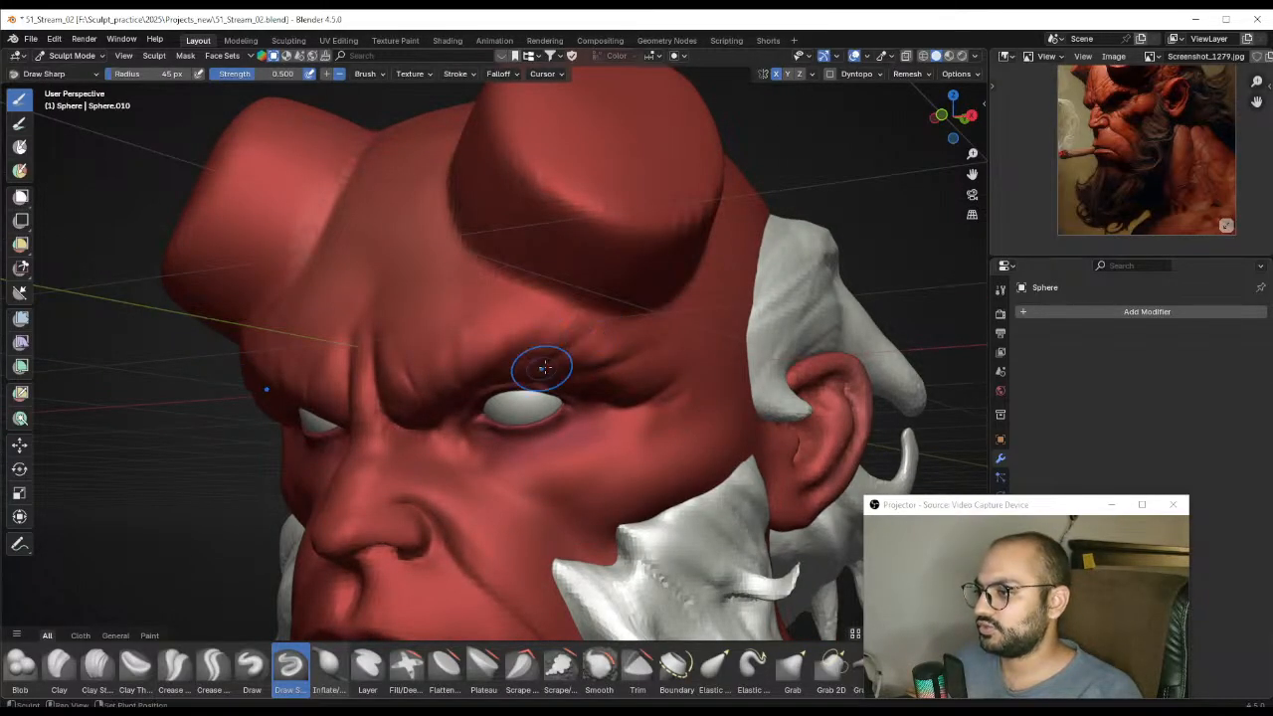
pyautogui.press('f')
pyautogui.click(559, 361)
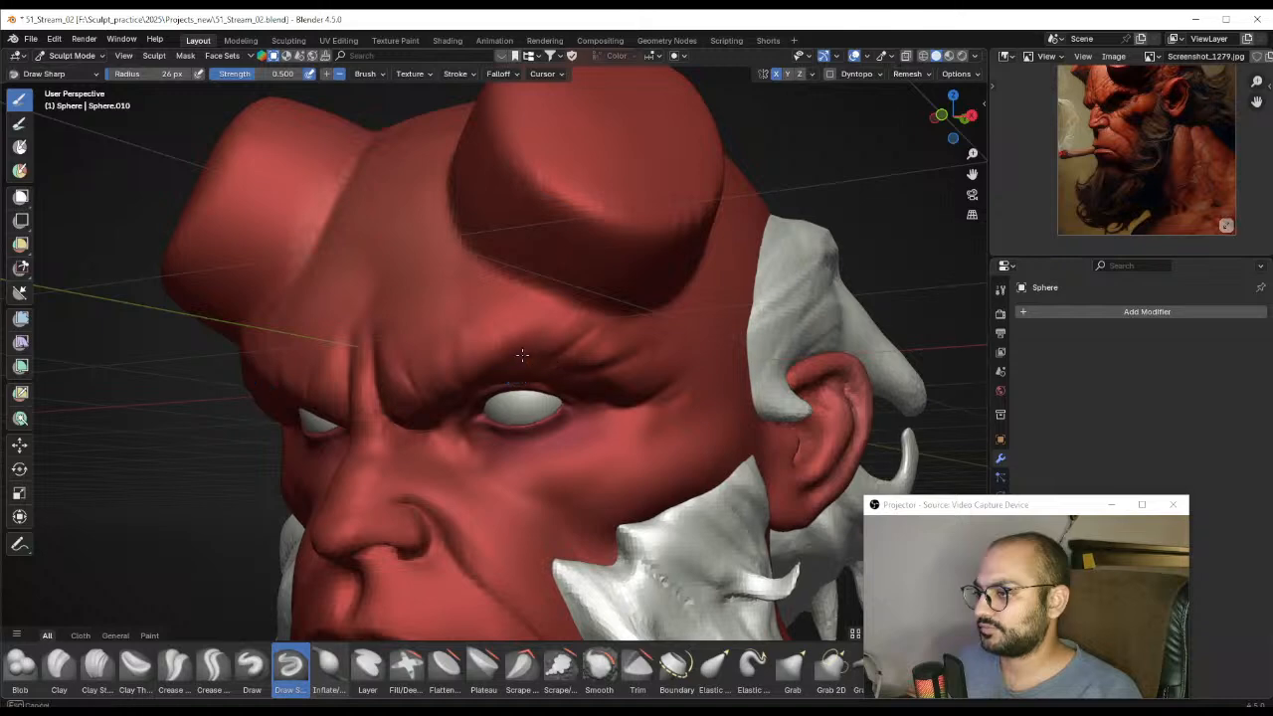
pyautogui.moveTo(524, 377); pyautogui.dragTo(612, 381, button='middle')
pyautogui.scroll(-4, 554, 381)
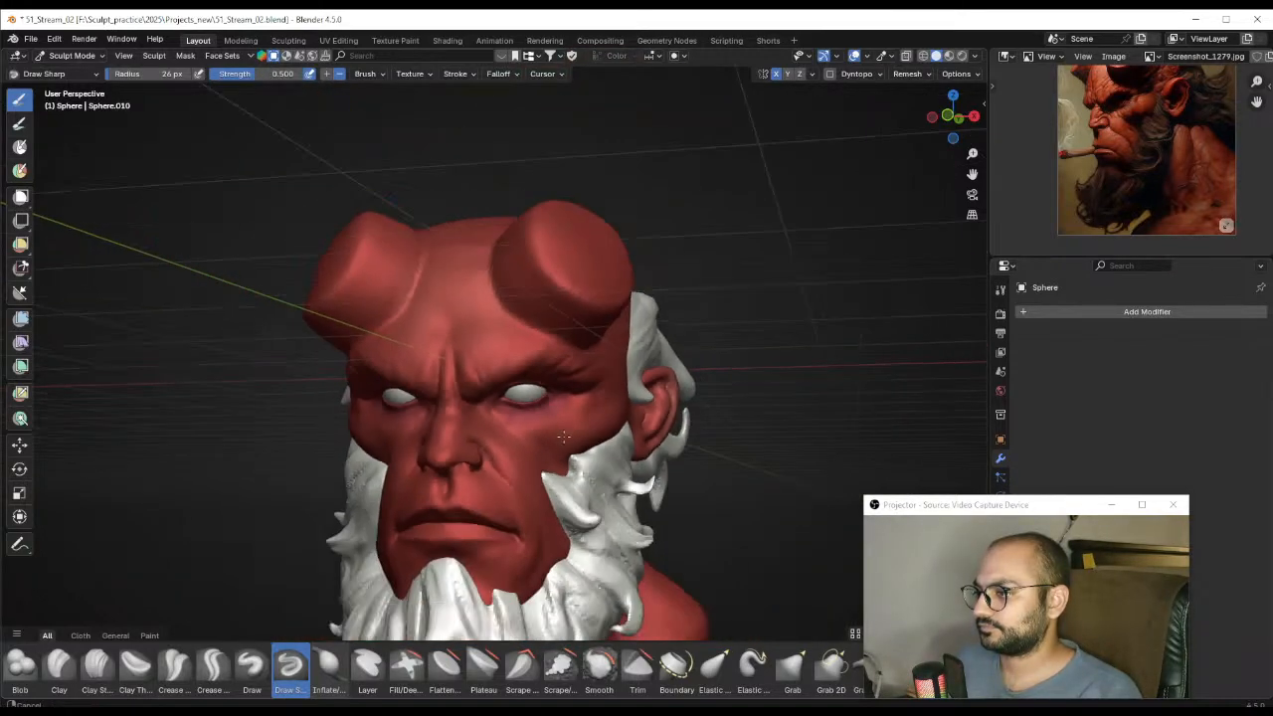
pyautogui.moveTo(532, 360); pyautogui.dragTo(505, 336, button='middle')
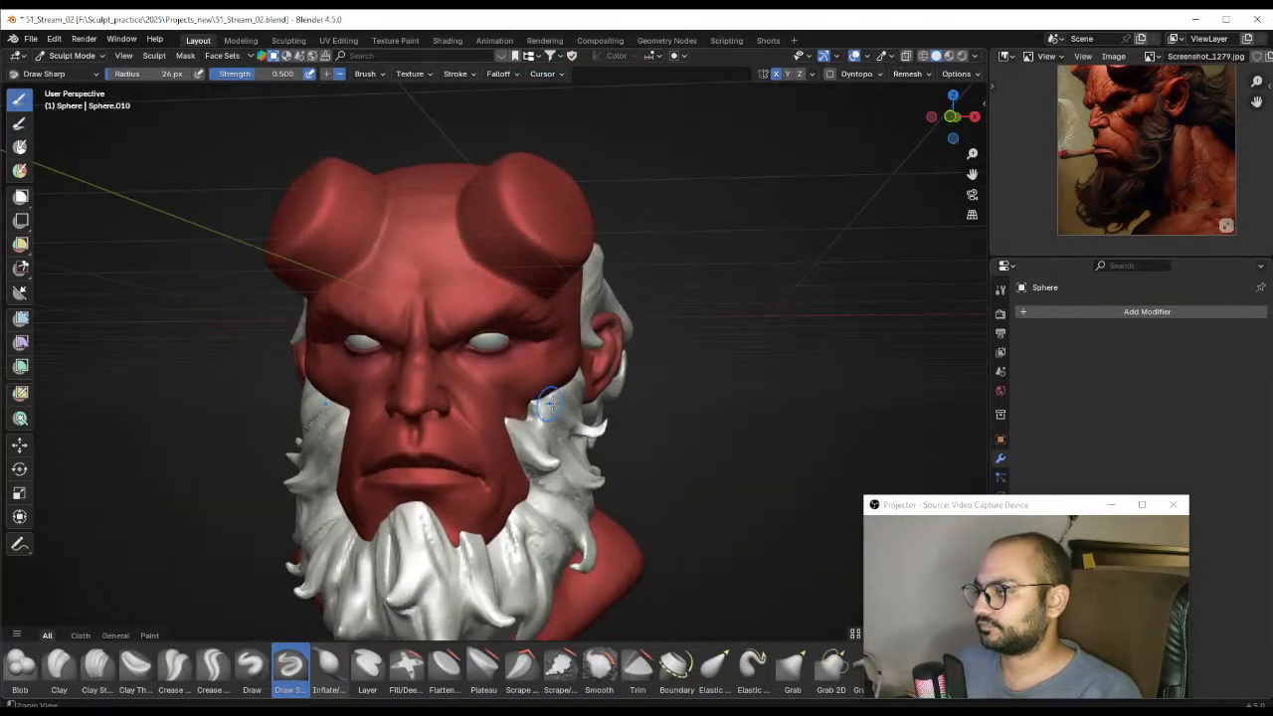
# Carve a crease directly beneath the lower eyelid with Draw Sharp at a 22 px radius
pyautogui.scroll(2, 537, 318)
pyautogui.scroll(1, 585, 289)
pyautogui.moveTo(585, 328); pyautogui.dragTo(547, 359, button='middle')
pyautogui.moveTo(547, 359)
pyautogui.keyDown('ctrl'); pyautogui.mouseDown(button='middle')
pyautogui.moveTo(558, 322)
pyautogui.moveTo(511, 355)
pyautogui.mouseUp(button='middle'); pyautogui.keyUp('ctrl')
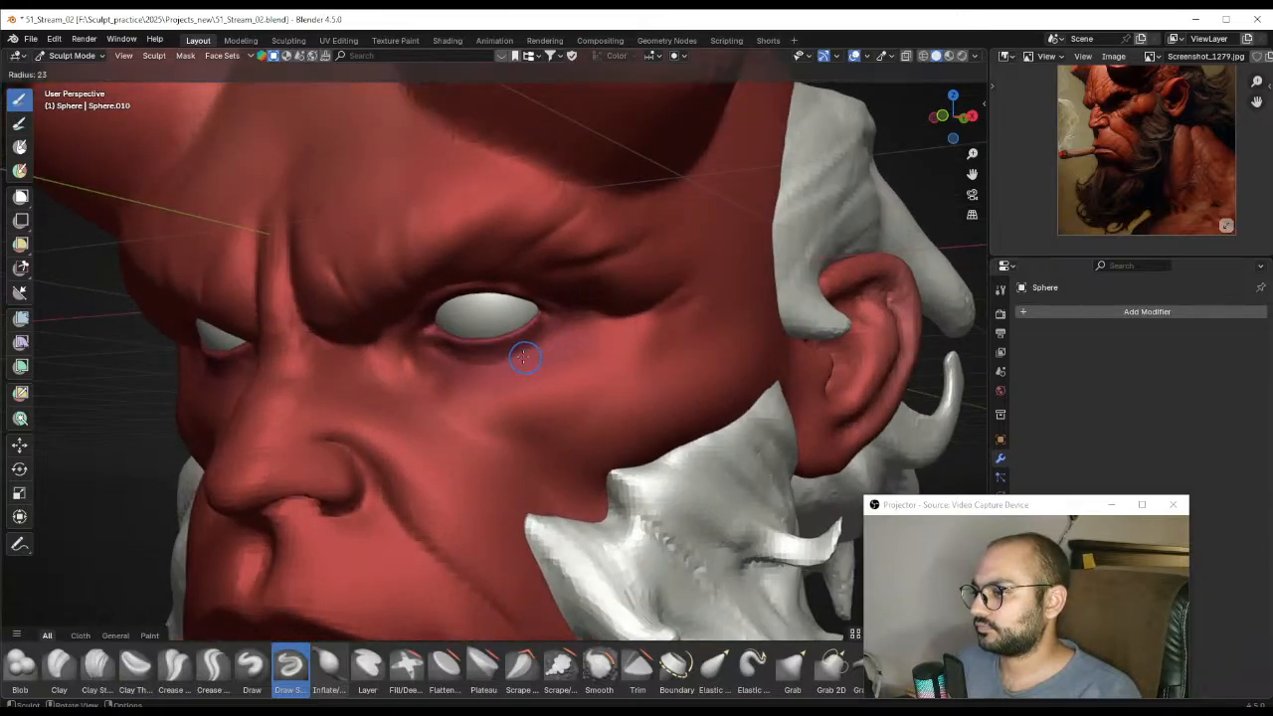
pyautogui.press('[')
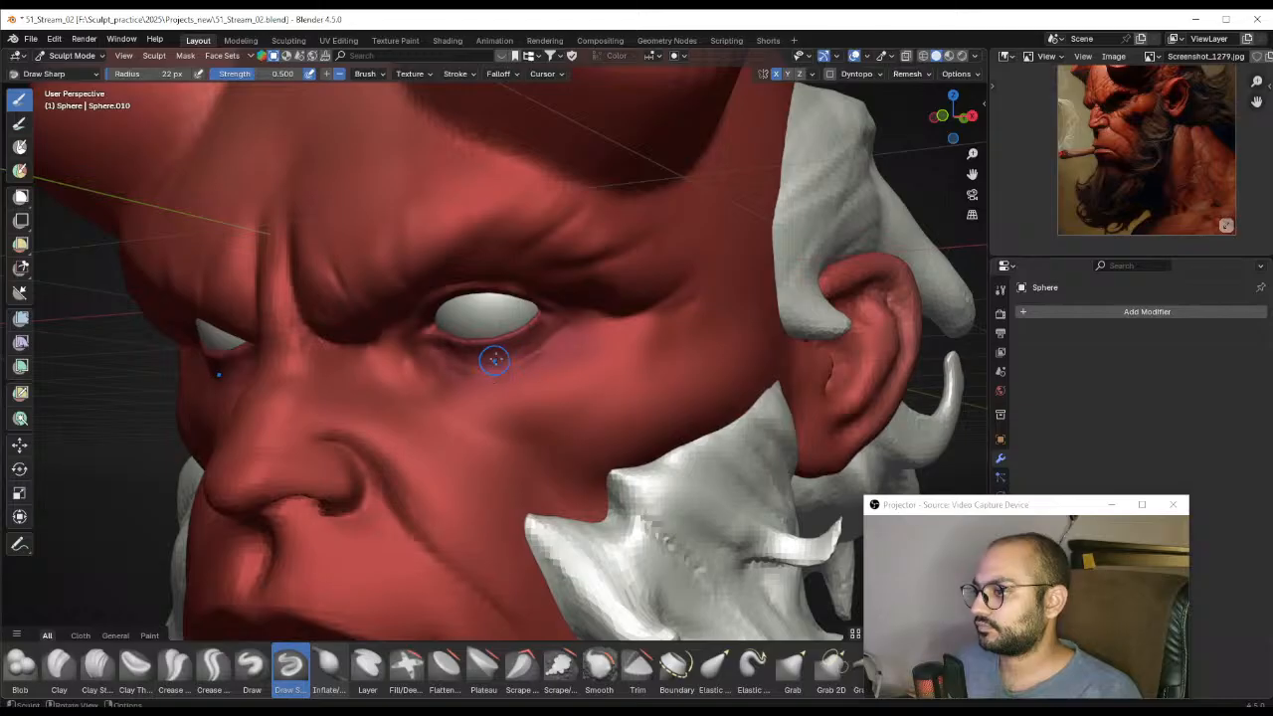
pyautogui.moveTo(494, 361); pyautogui.dragTo(532, 347)
# Add diagonal wrinkles from the eye bag onto the upper cheek with Draw Sharp at 24 px and 18 px radii
pyautogui.moveTo(550, 300)
pyautogui.mouseDown(button='middle')
pyautogui.moveTo(517, 328)
pyautogui.moveTo(514, 364)
pyautogui.moveTo(549, 360)
pyautogui.mouseUp(button='middle')
pyautogui.press('f')
pyautogui.keyDown('ctrl'); pyautogui.moveTo(549, 360); pyautogui.dragTo(526, 396, button='middle'); pyautogui.keyUp('ctrl')
pyautogui.click(548, 381)
pyautogui.moveTo(522, 394); pyautogui.dragTo(481, 366)
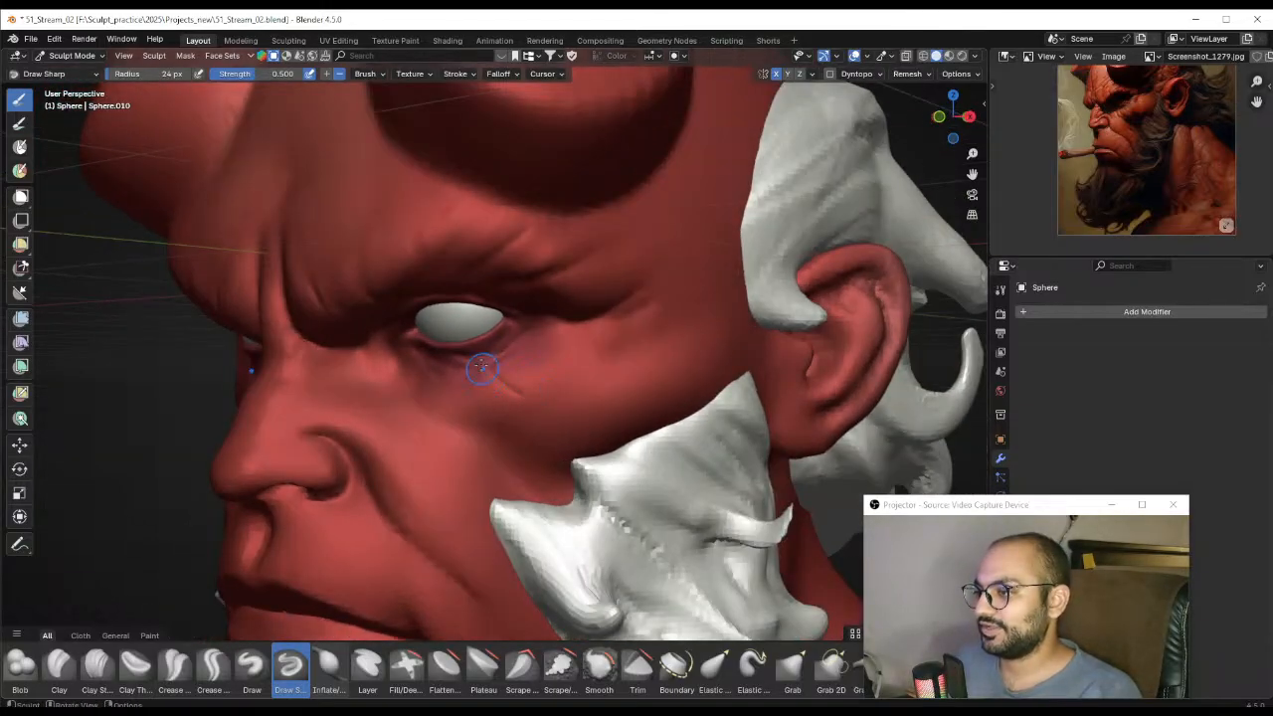
pyautogui.moveTo(565, 385); pyautogui.dragTo(544, 423, button='middle')
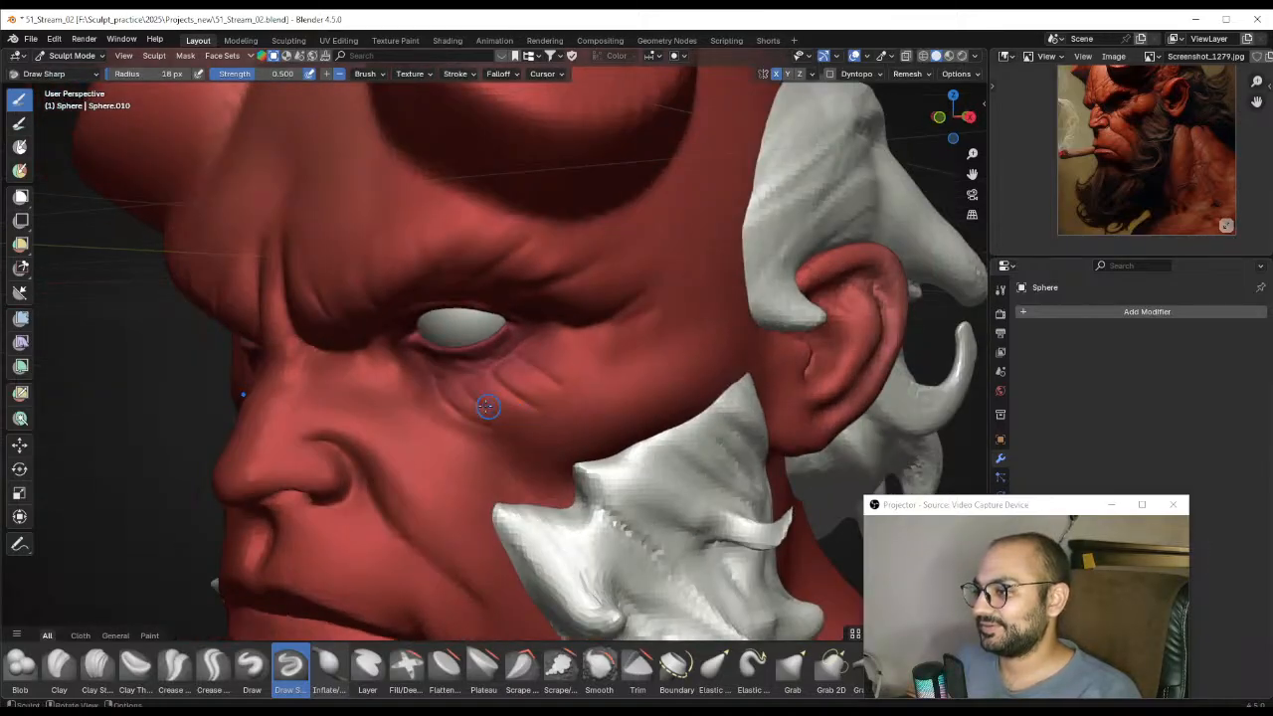
# Smooth the diagonal wrinkles on the upper cheek beneath the eye to soften their edges
pyautogui.keyDown('shift'); pyautogui.moveTo(471, 408); pyautogui.dragTo(452, 394); pyautogui.keyUp('shift')
pyautogui.keyDown('shift'); pyautogui.moveTo(550, 418); pyautogui.dragTo(541, 403); pyautogui.keyUp('shift')
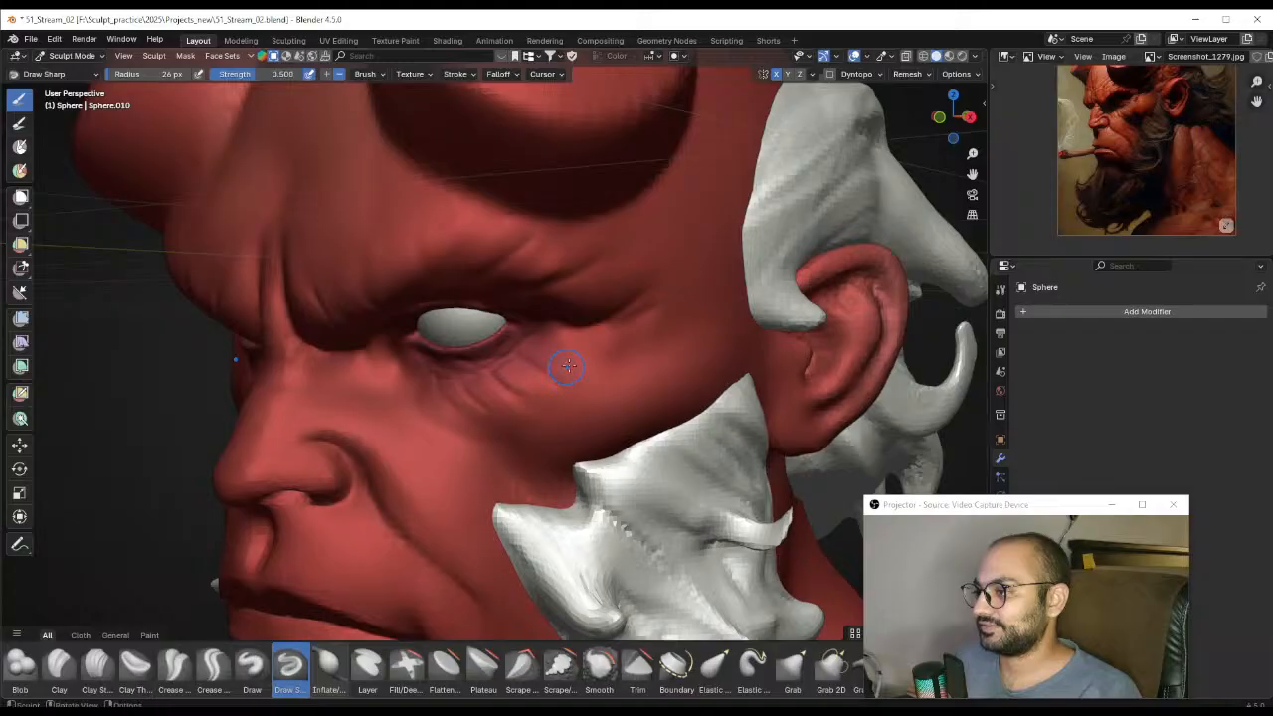
pyautogui.moveTo(567, 366); pyautogui.dragTo(556, 370, button='middle')
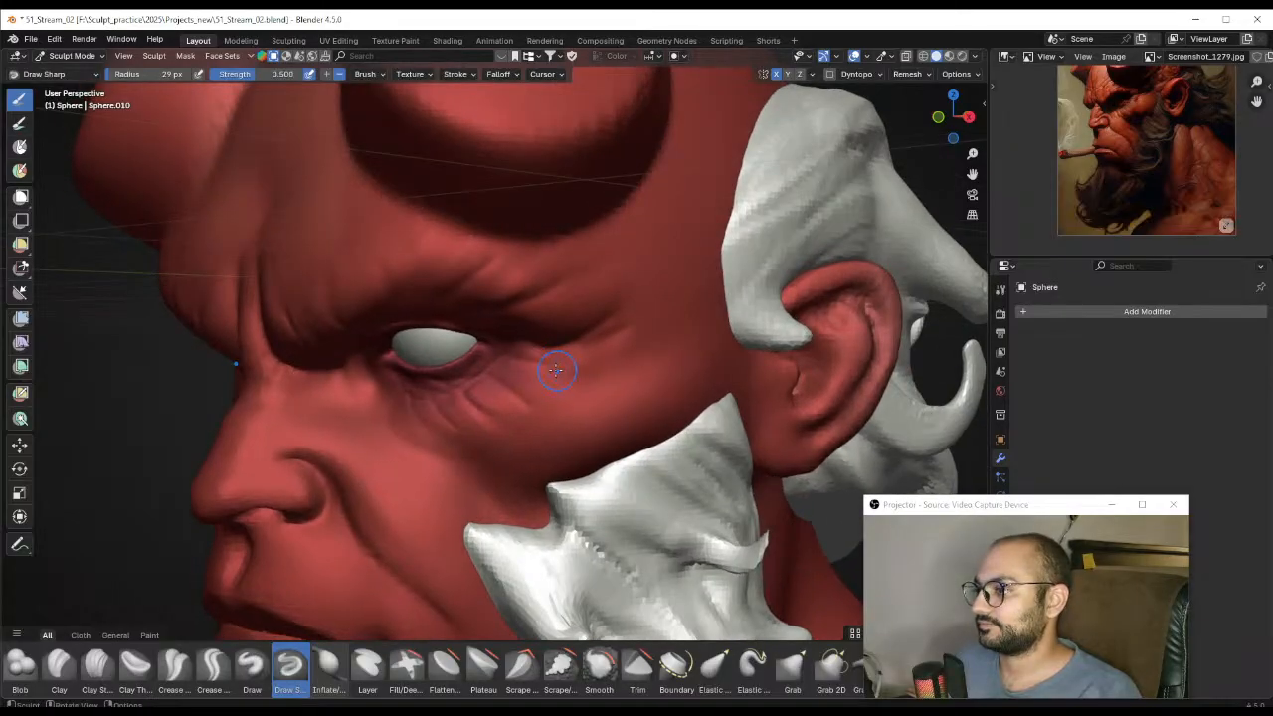
# Cut short crow's-feet wrinkles beyond the outer eye corner with Draw Sharp at radii from 17 px to 31 px
pyautogui.press('f')
pyautogui.click(524, 364)
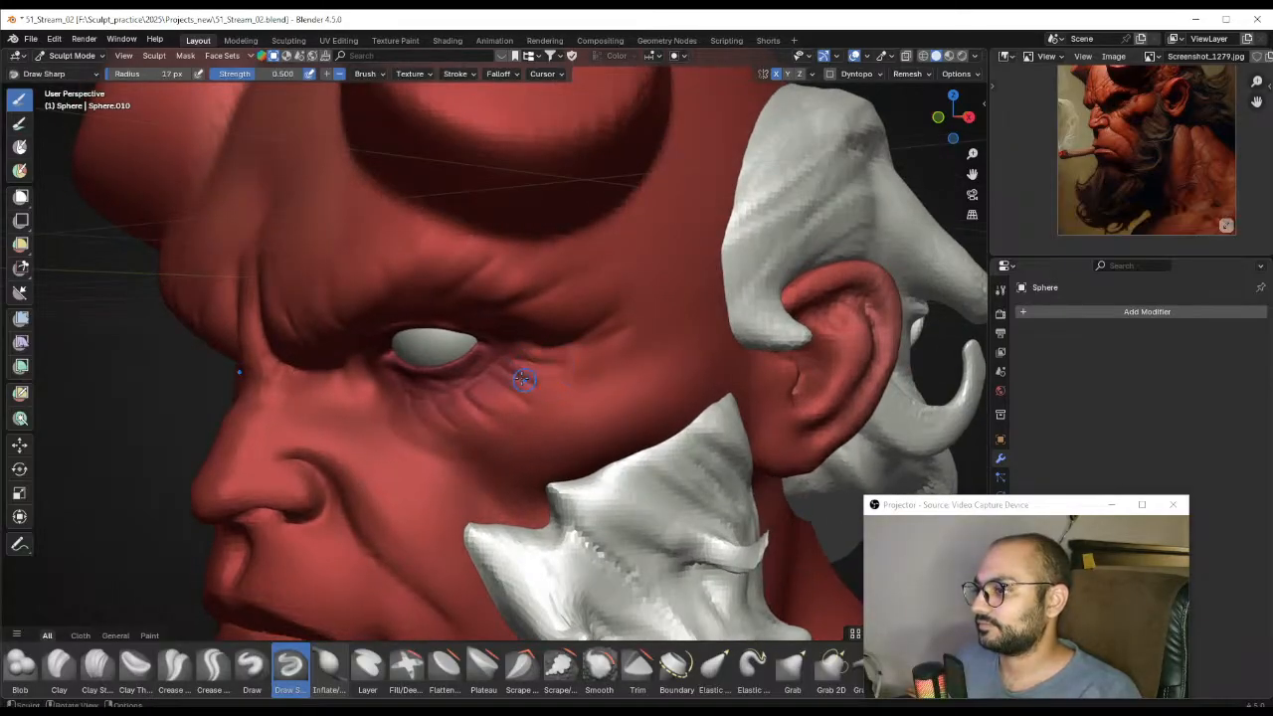
pyautogui.press('f')
pyautogui.click(552, 381)
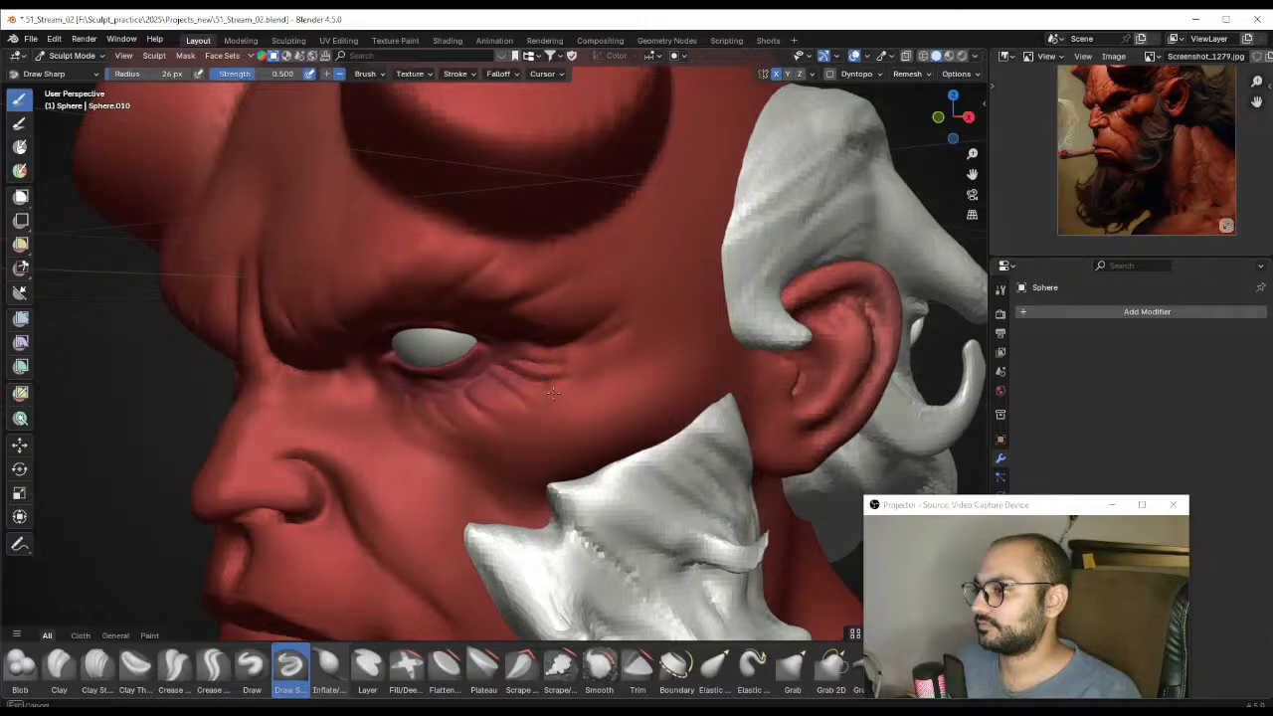
pyautogui.moveTo(513, 385)
pyautogui.mouseDown()
pyautogui.moveTo(559, 381)
pyautogui.moveTo(548, 365)
pyautogui.mouseUp()
pyautogui.press('f')
pyautogui.click(525, 374)
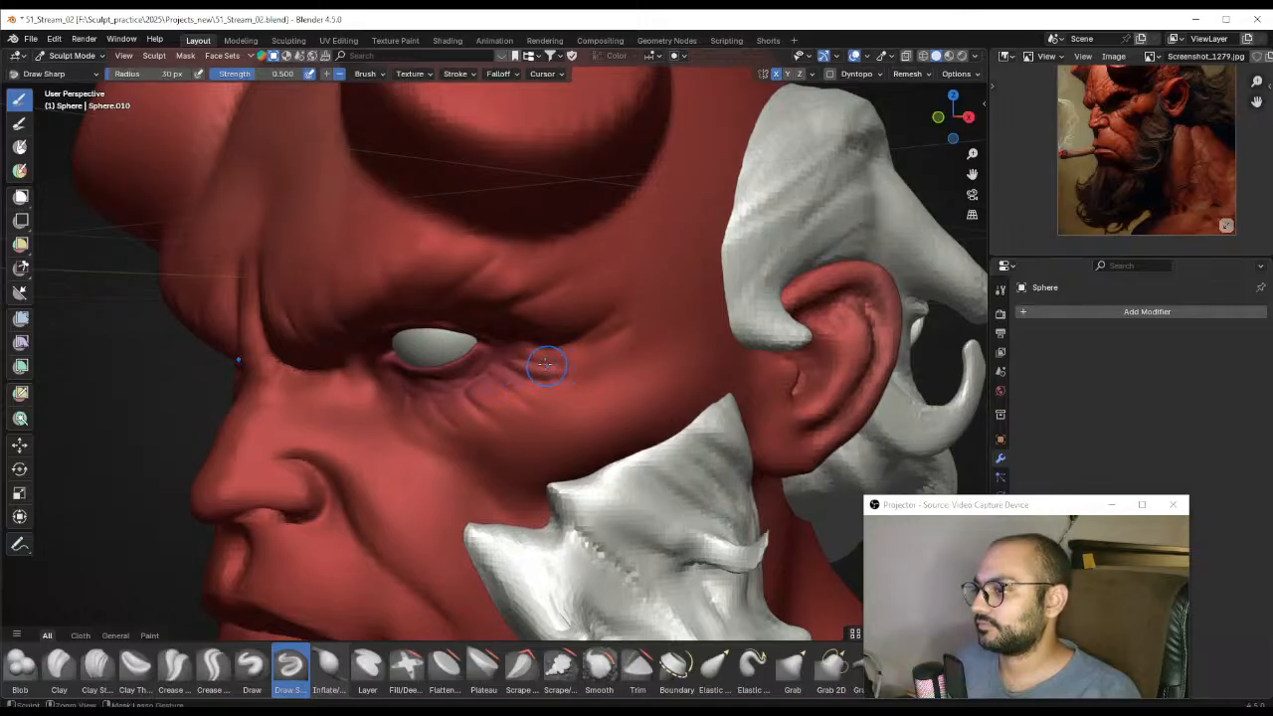
pyautogui.press('f')
pyautogui.click(522, 417)
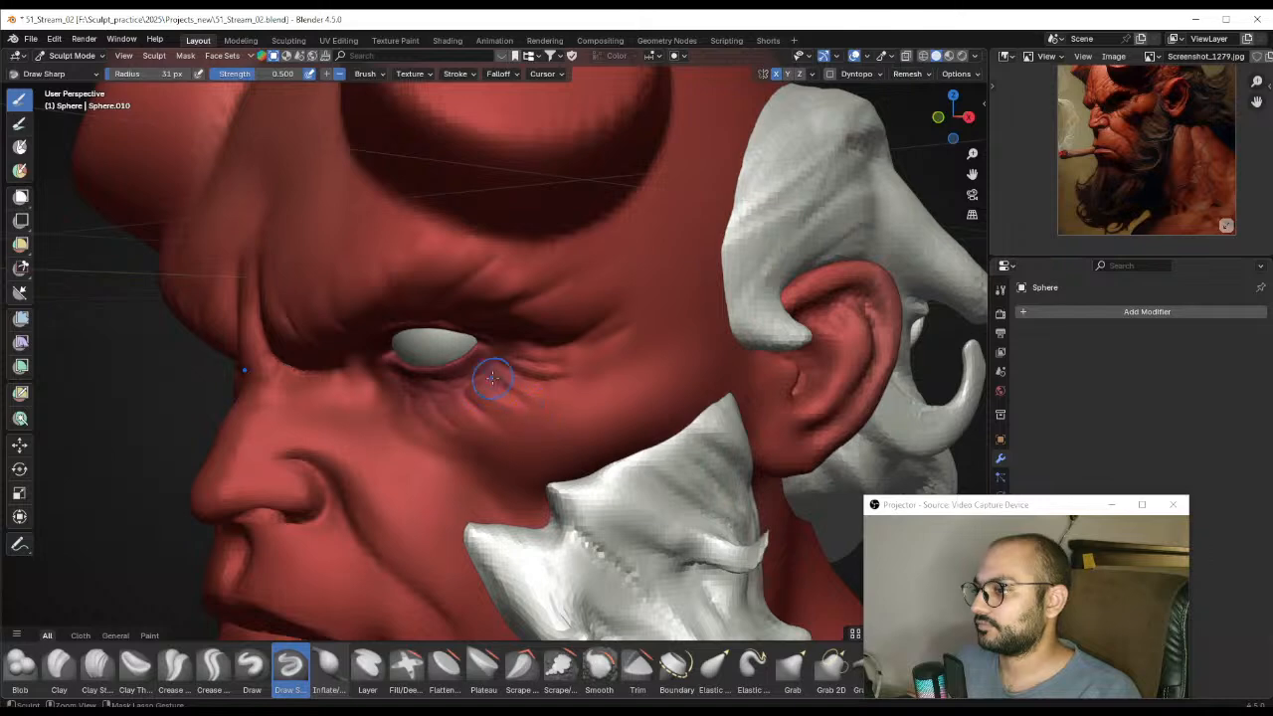
# Carve a crease along the lower edge of the eye bag with Draw Sharp at 18 px and 20 px radii
pyautogui.press('f')
pyautogui.moveTo(511, 412)
pyautogui.mouseDown(button='middle')
pyautogui.moveTo(526, 414)
pyautogui.moveTo(512, 421)
pyautogui.moveTo(513, 397)
pyautogui.moveTo(512, 412)
pyautogui.mouseUp(button='middle')
pyautogui.click(533, 415)
pyautogui.press('f')
pyautogui.click(514, 397)
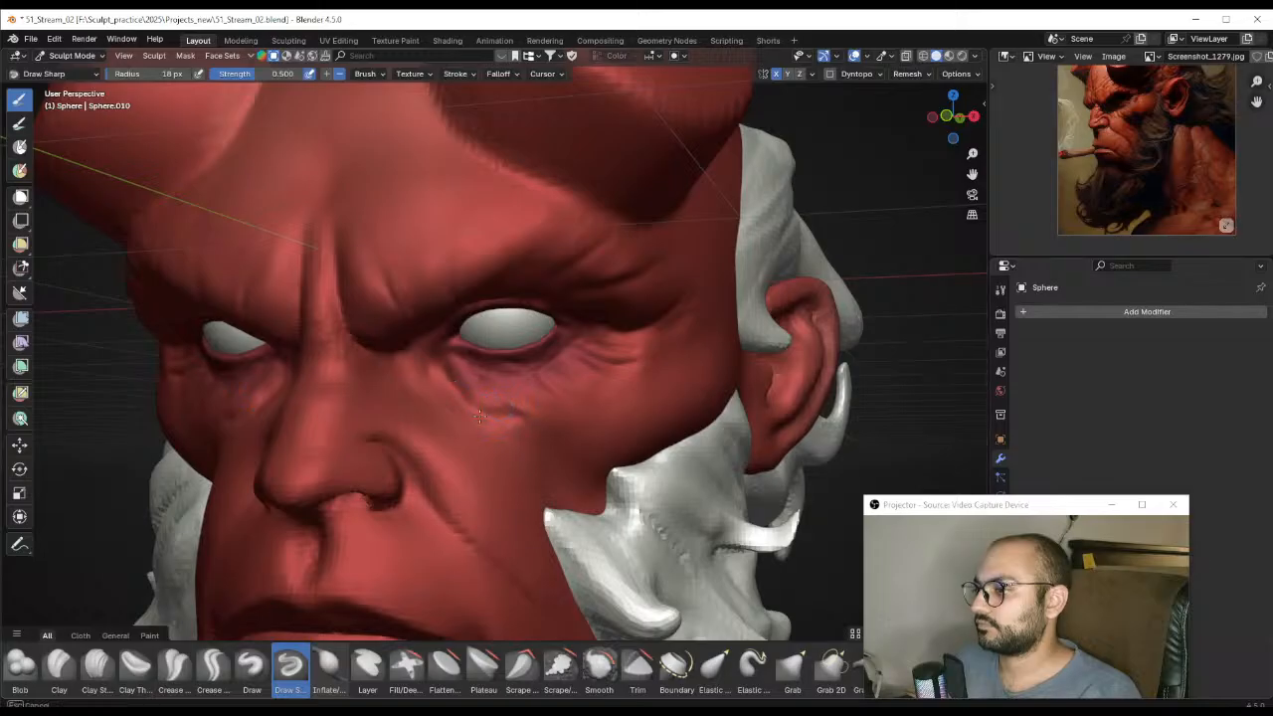
pyautogui.moveTo(501, 411)
pyautogui.mouseDown()
pyautogui.moveTo(591, 381)
pyautogui.moveTo(517, 411)
pyautogui.mouseUp()
pyautogui.press('f')
pyautogui.click(571, 406)
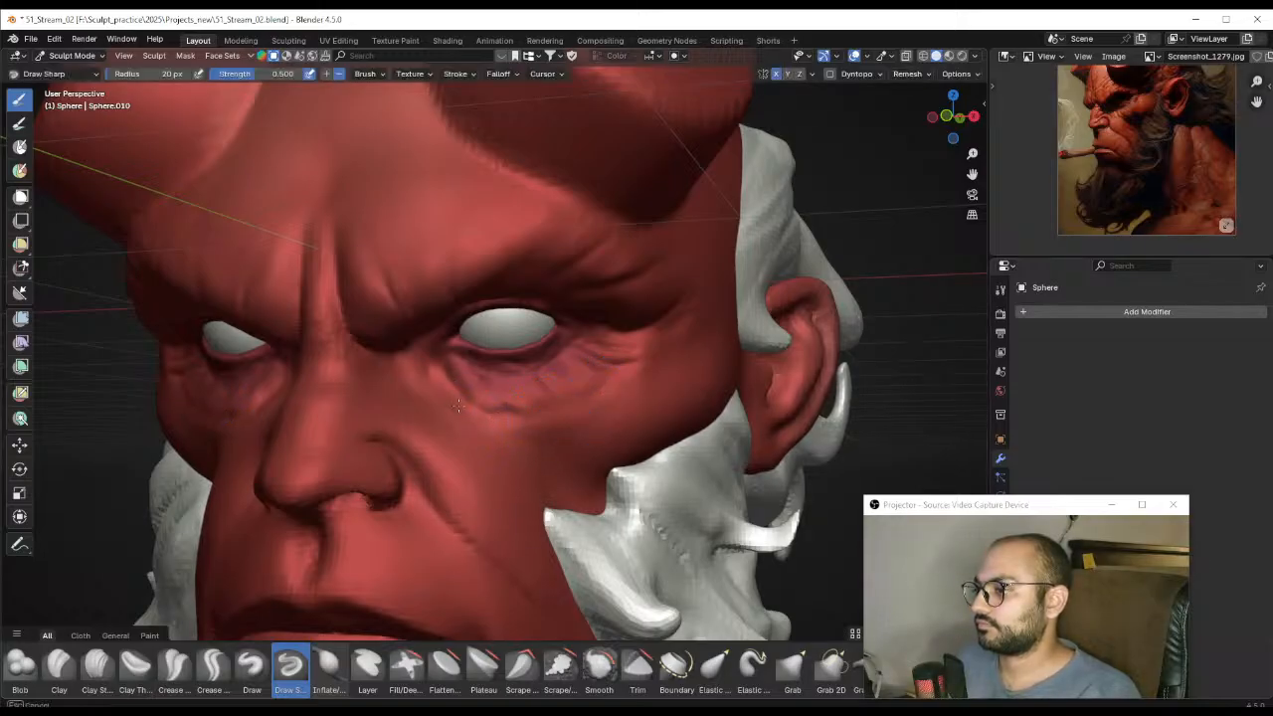
# Examine the new eye wrinkles on the whole head from the front and three-quarter angles
pyautogui.moveTo(502, 414); pyautogui.dragTo(542, 531, button='middle')
pyautogui.moveTo(596, 390); pyautogui.dragTo(523, 398, button='middle')
pyautogui.keyDown('ctrl'); pyautogui.moveTo(522, 397); pyautogui.dragTo(521, 301, button='middle'); pyautogui.keyUp('ctrl')
pyautogui.keyDown('ctrl'); pyautogui.moveTo(527, 442); pyautogui.dragTo(508, 386, button='middle'); pyautogui.keyUp('ctrl')
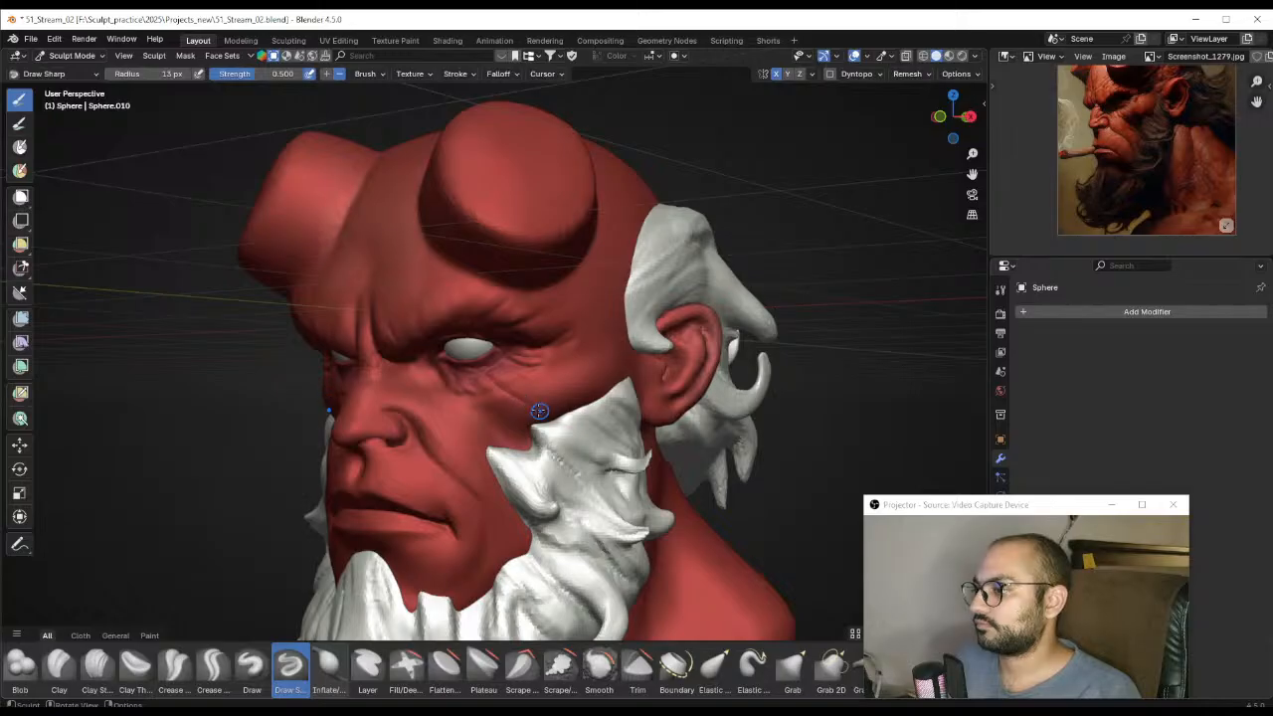
pyautogui.moveTo(533, 400); pyautogui.dragTo(484, 401, button='middle')
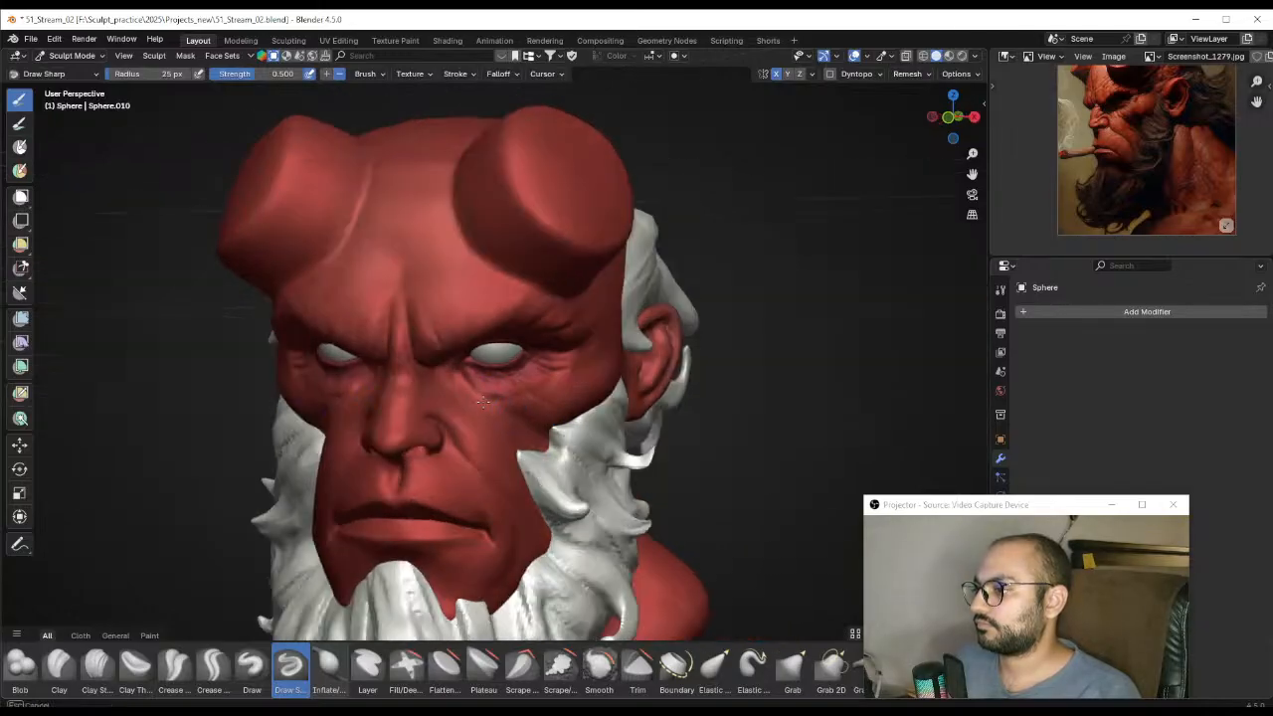
pyautogui.scroll(2, 488, 394)
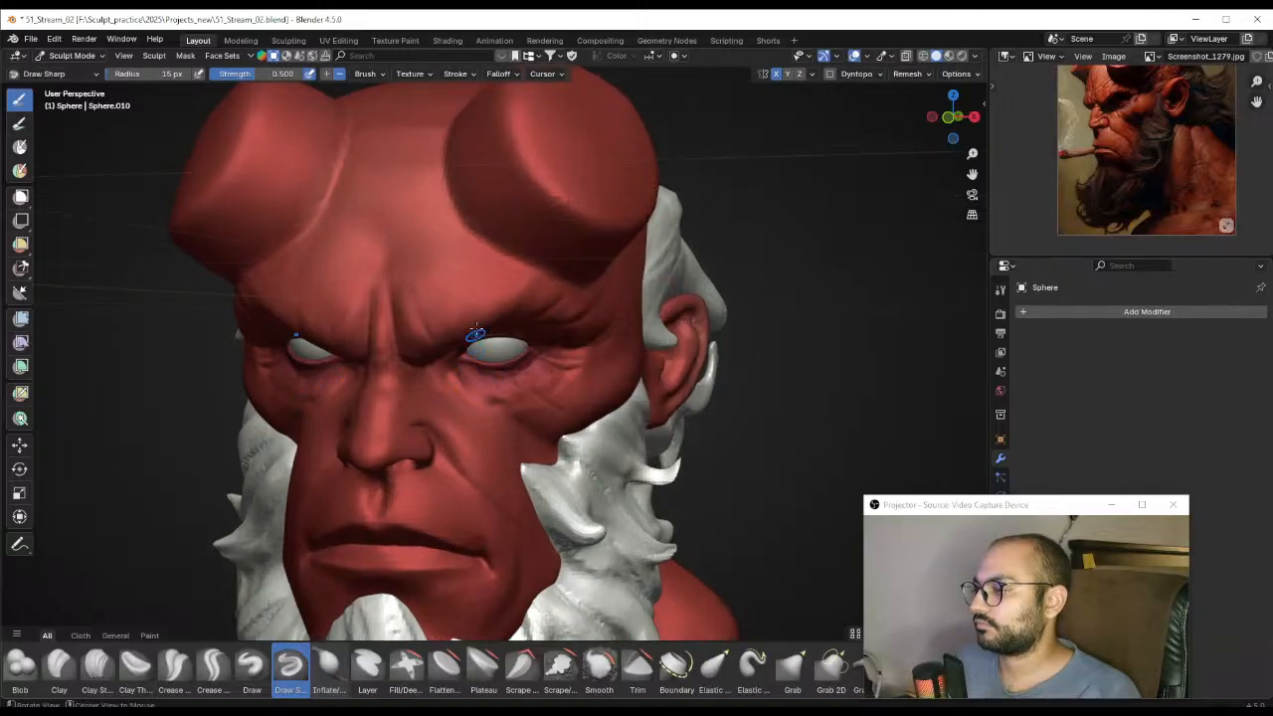
pyautogui.moveTo(578, 204); pyautogui.dragTo(526, 347, button='middle')
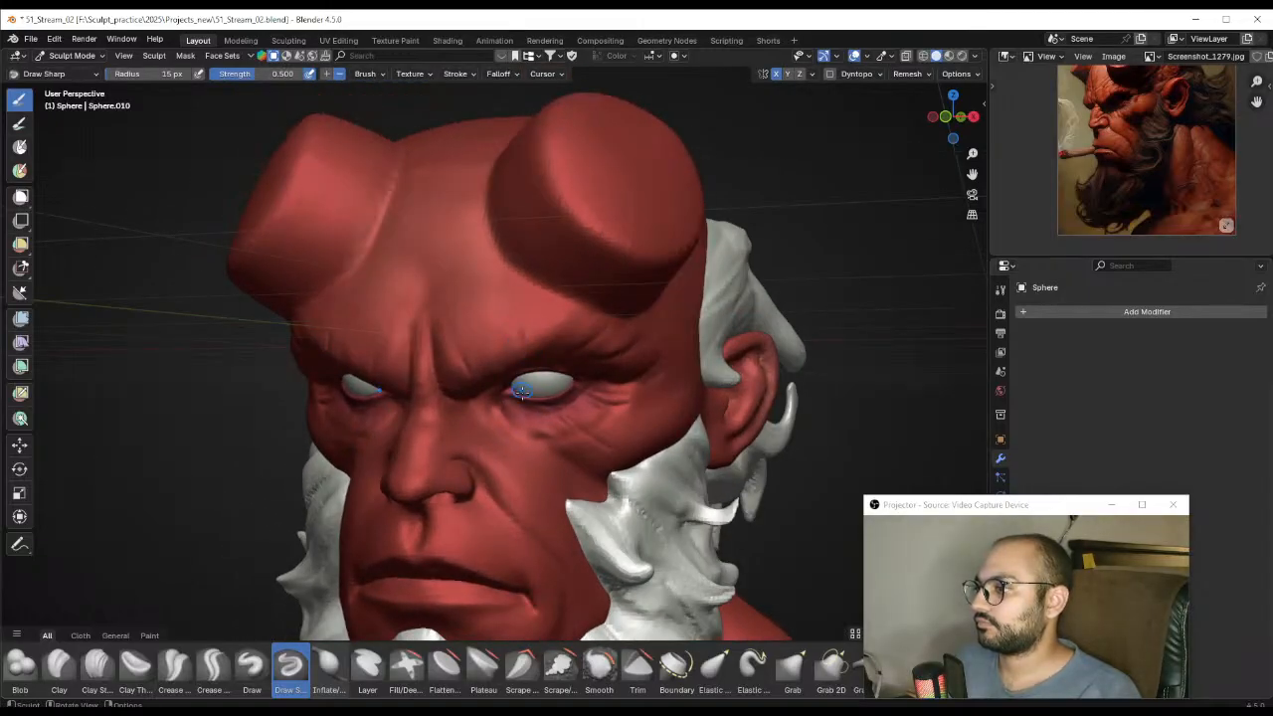
pyautogui.scroll(-5, 503, 378)
pyautogui.moveTo(521, 391); pyautogui.dragTo(492, 378, button='middle')
# Carve a short crease above the corner of the mouth with Draw Sharp at 18 px and 20 px radii, redoing the first stroke
pyautogui.scroll(6, 492, 377)
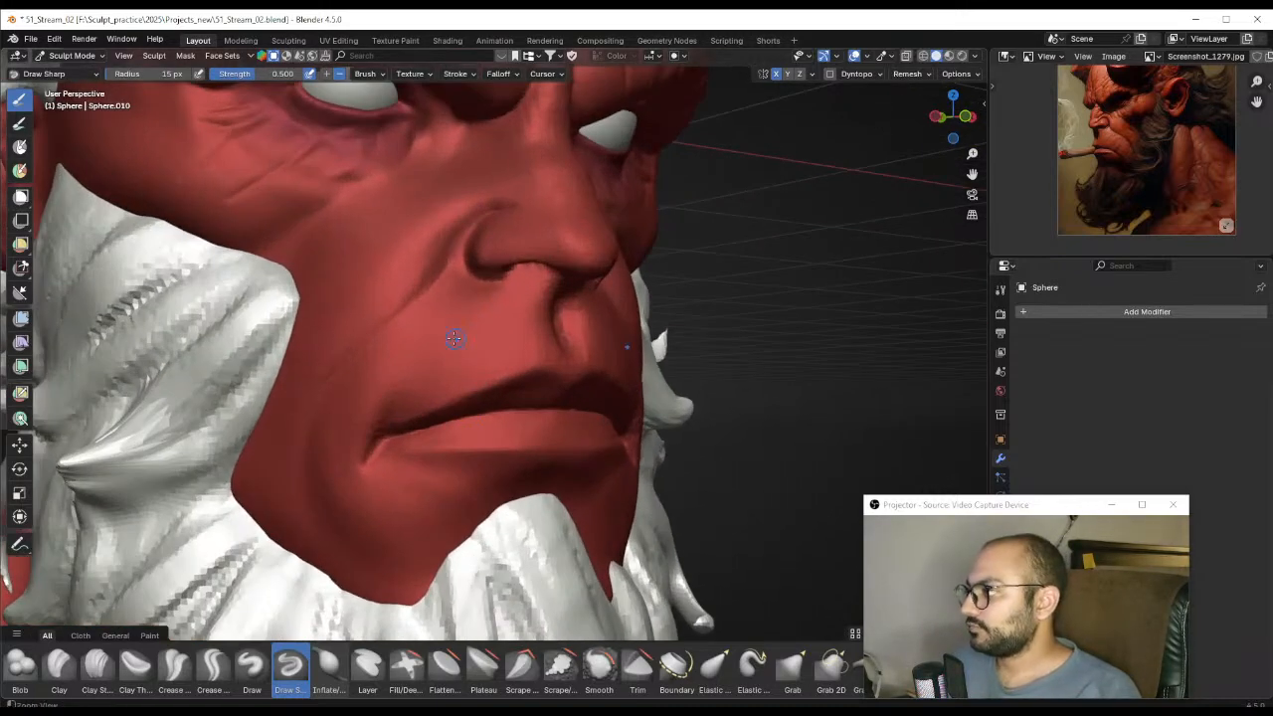
pyautogui.moveTo(424, 372)
pyautogui.mouseDown()
pyautogui.moveTo(452, 415)
pyautogui.moveTo(442, 409)
pyautogui.mouseUp()
pyautogui.hotkey('ctrl', 'z')
pyautogui.press('f')
pyautogui.click(427, 387)
pyautogui.moveTo(479, 417); pyautogui.dragTo(517, 404, button='middle')
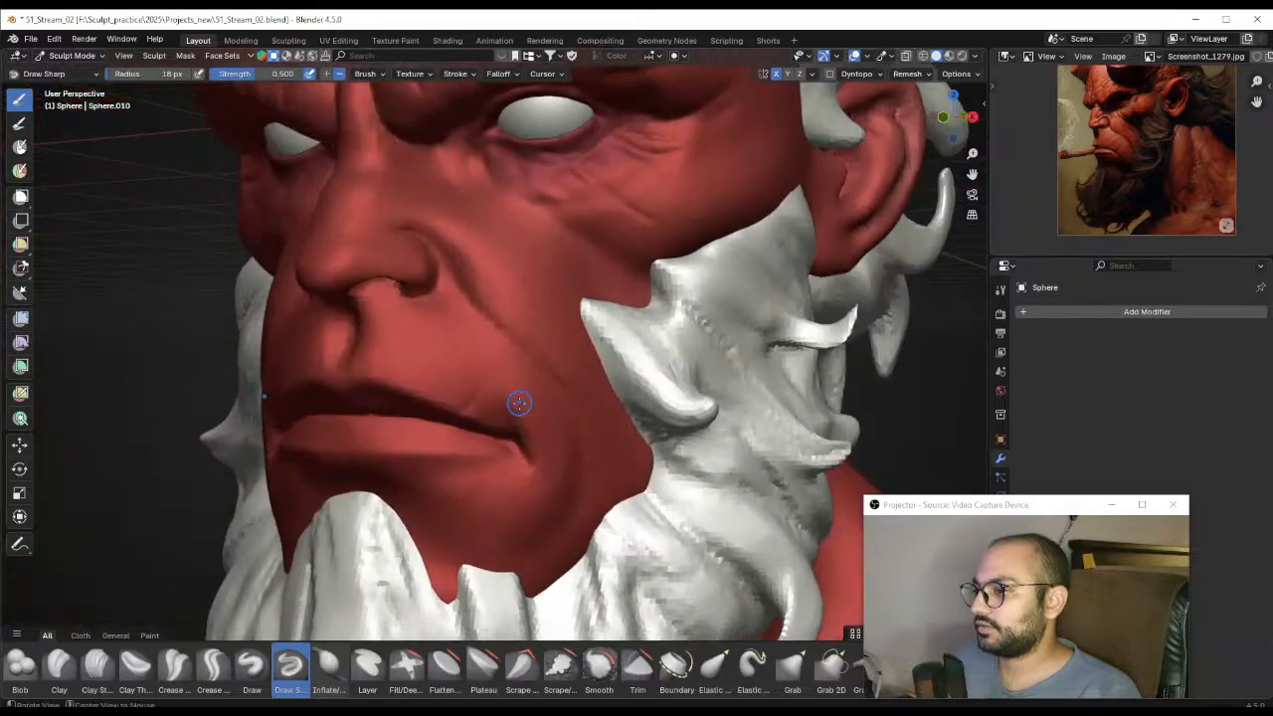
pyautogui.press('f')
pyautogui.click(476, 400)
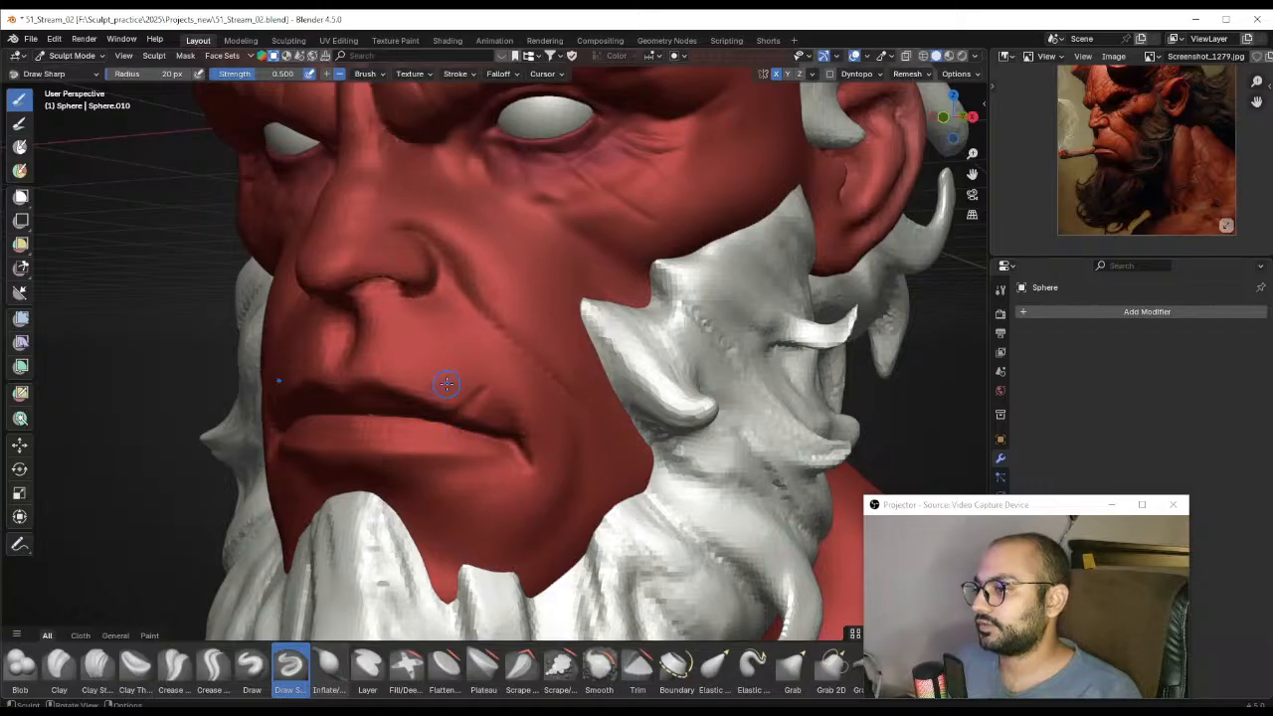
# Add fine diagonal creases across the upper lip area and the nasolabial fold with Draw Sharp at a 10 px radius
pyautogui.moveTo(516, 316); pyautogui.dragTo(543, 349, button='middle')
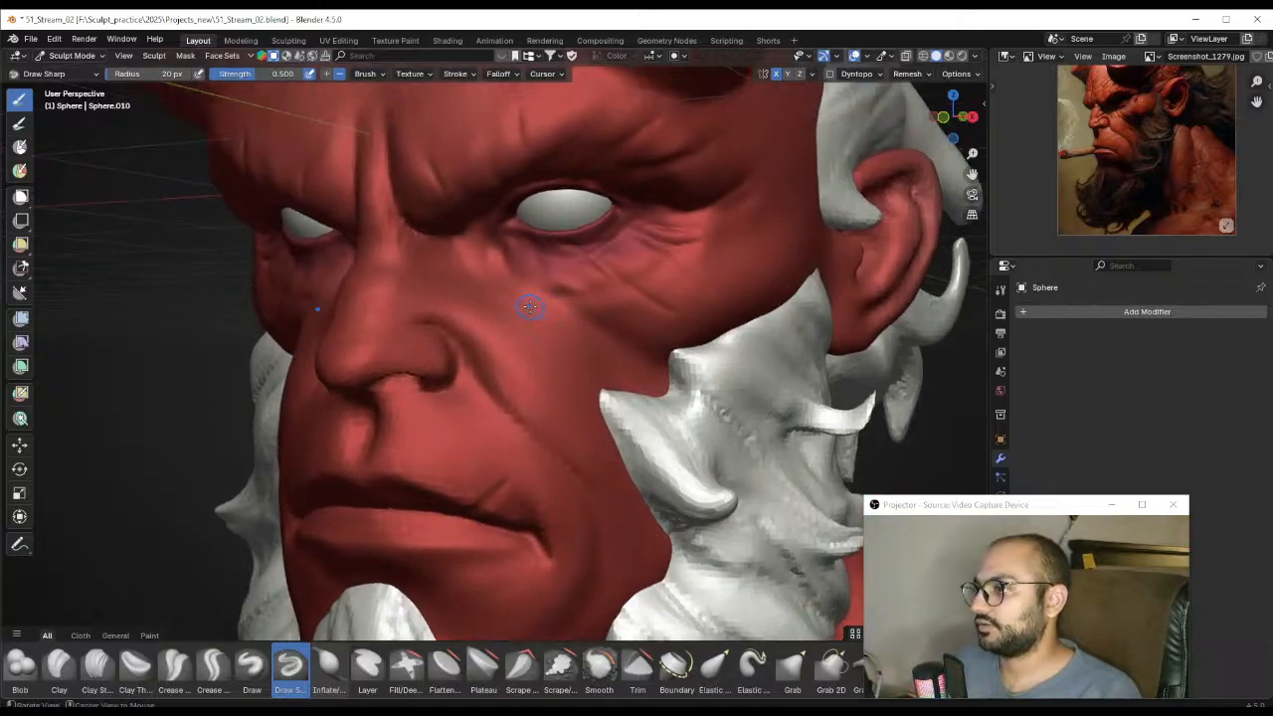
pyautogui.moveTo(529, 307)
pyautogui.mouseDown(button='middle')
pyautogui.moveTo(549, 370)
pyautogui.moveTo(529, 382)
pyautogui.moveTo(548, 362)
pyautogui.mouseUp(button='middle')
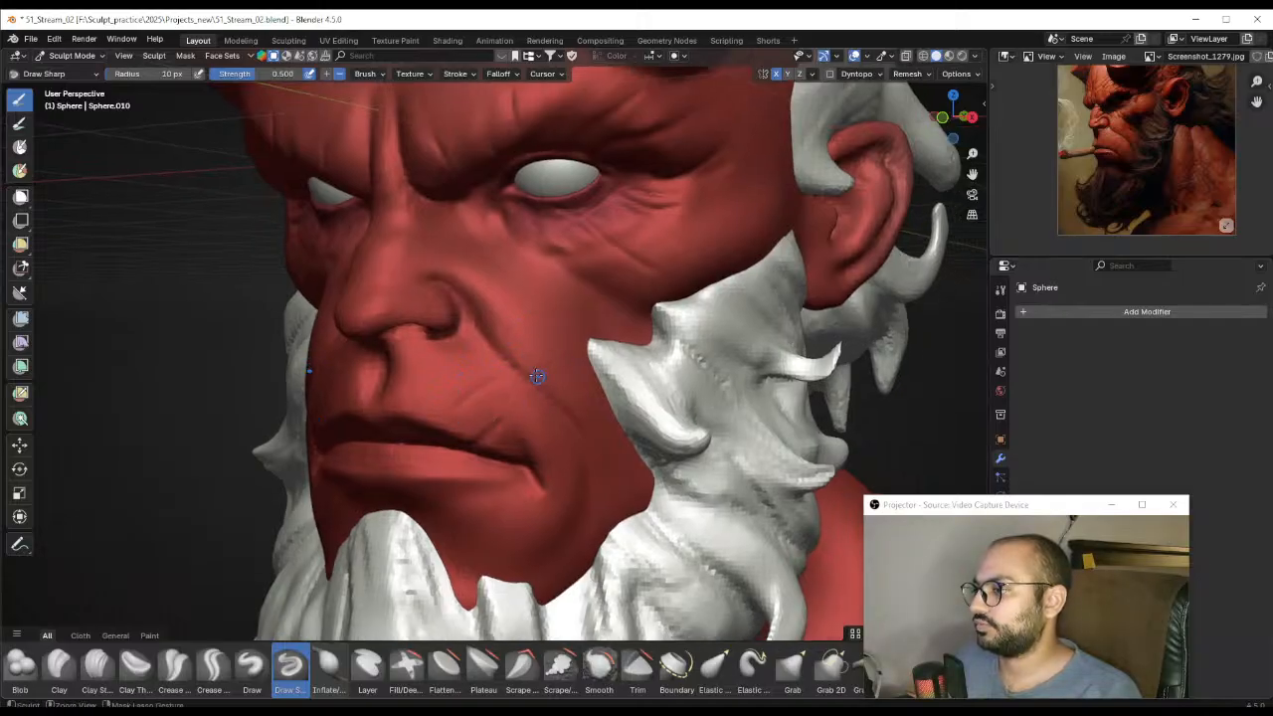
pyautogui.press('f')
pyautogui.click(536, 375)
pyautogui.moveTo(549, 354); pyautogui.dragTo(522, 372)
pyautogui.press('f')
pyautogui.click(538, 386)
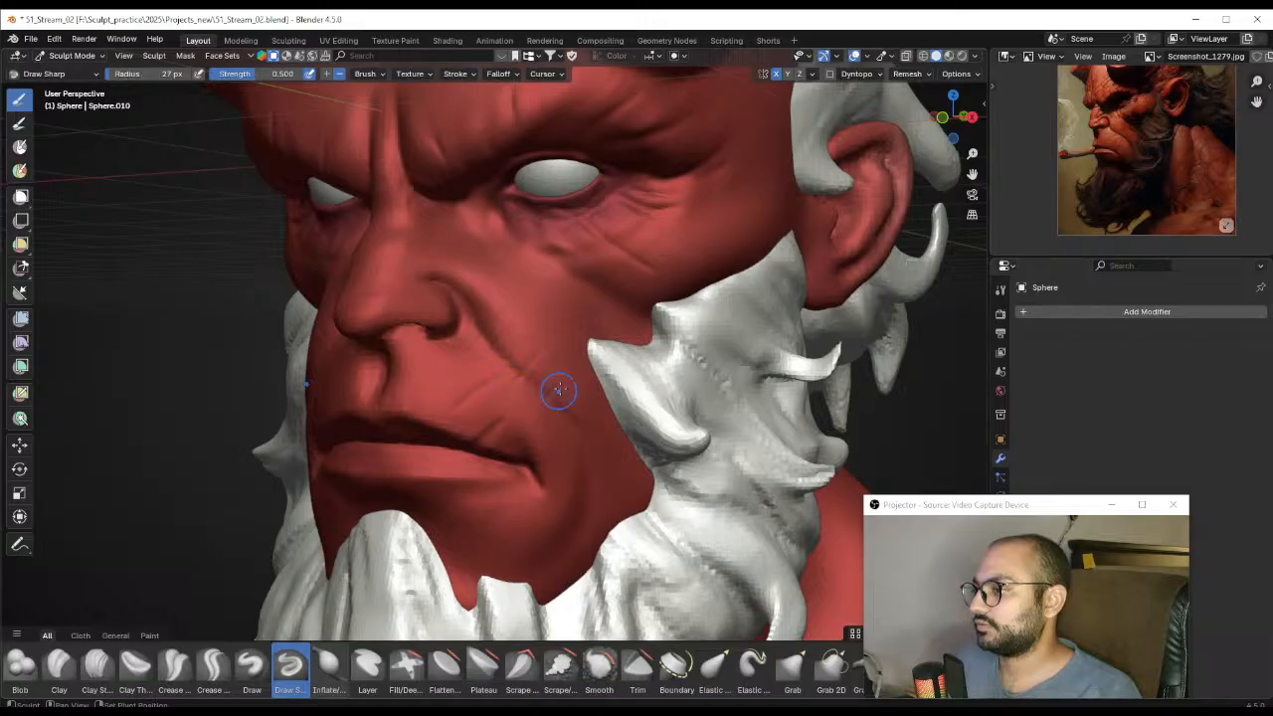
# Cut short creases on the inner cheek beside the nose with Draw Sharp at 28 px and 17 px radii
pyautogui.moveTo(516, 442)
pyautogui.mouseDown(button='middle')
pyautogui.moveTo(586, 427)
pyautogui.moveTo(548, 416)
pyautogui.mouseUp(button='middle')
pyautogui.scroll(-4, 576, 424)
pyautogui.moveTo(475, 385)
pyautogui.mouseDown(button='middle')
pyautogui.moveTo(509, 344)
pyautogui.moveTo(540, 362)
pyautogui.mouseUp(button='middle')
pyautogui.press('f')
pyautogui.click(473, 360)
pyautogui.scroll(2, 537, 330)
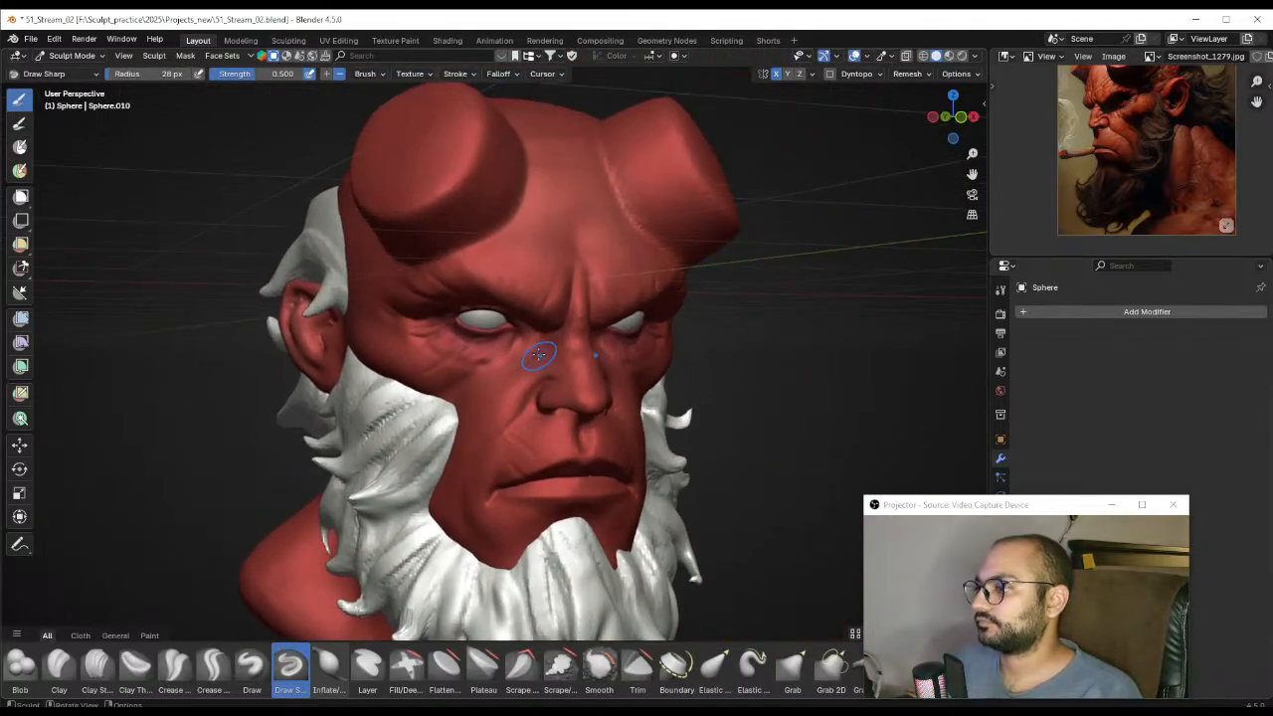
pyautogui.press('f')
pyautogui.click(518, 386)
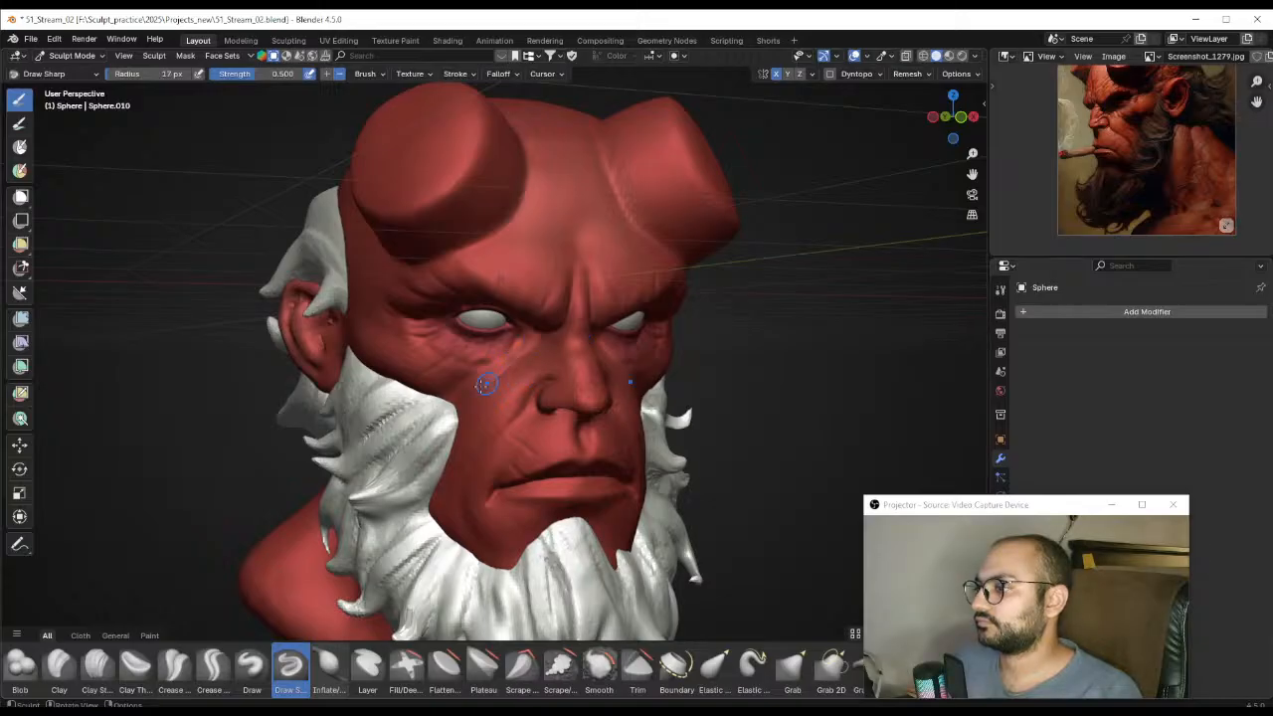
pyautogui.press('f')
pyautogui.click(531, 402)
pyautogui.moveTo(531, 402)
pyautogui.mouseDown()
pyautogui.moveTo(528, 377)
pyautogui.moveTo(549, 414)
pyautogui.moveTo(528, 411)
pyautogui.mouseUp()
# Carve curved wrinkles above the nostril wing with Draw Sharp at 28 px and 26 px radii
pyautogui.keyDown('alt'); pyautogui.moveTo(619, 382); pyautogui.dragTo(551, 369); pyautogui.keyUp('alt')
pyautogui.keyDown('ctrl'); pyautogui.keyDown('alt'); pyautogui.moveTo(558, 244); pyautogui.dragTo(583, 182); pyautogui.keyUp('alt'); pyautogui.keyUp('ctrl')
pyautogui.moveTo(503, 335)
pyautogui.keyDown('alt'); pyautogui.mouseDown()
pyautogui.moveTo(520, 355)
pyautogui.moveTo(548, 334)
pyautogui.mouseUp(); pyautogui.keyUp('alt')
pyautogui.press('f')
pyautogui.click(524, 372)
pyautogui.moveTo(506, 390); pyautogui.dragTo(476, 374)
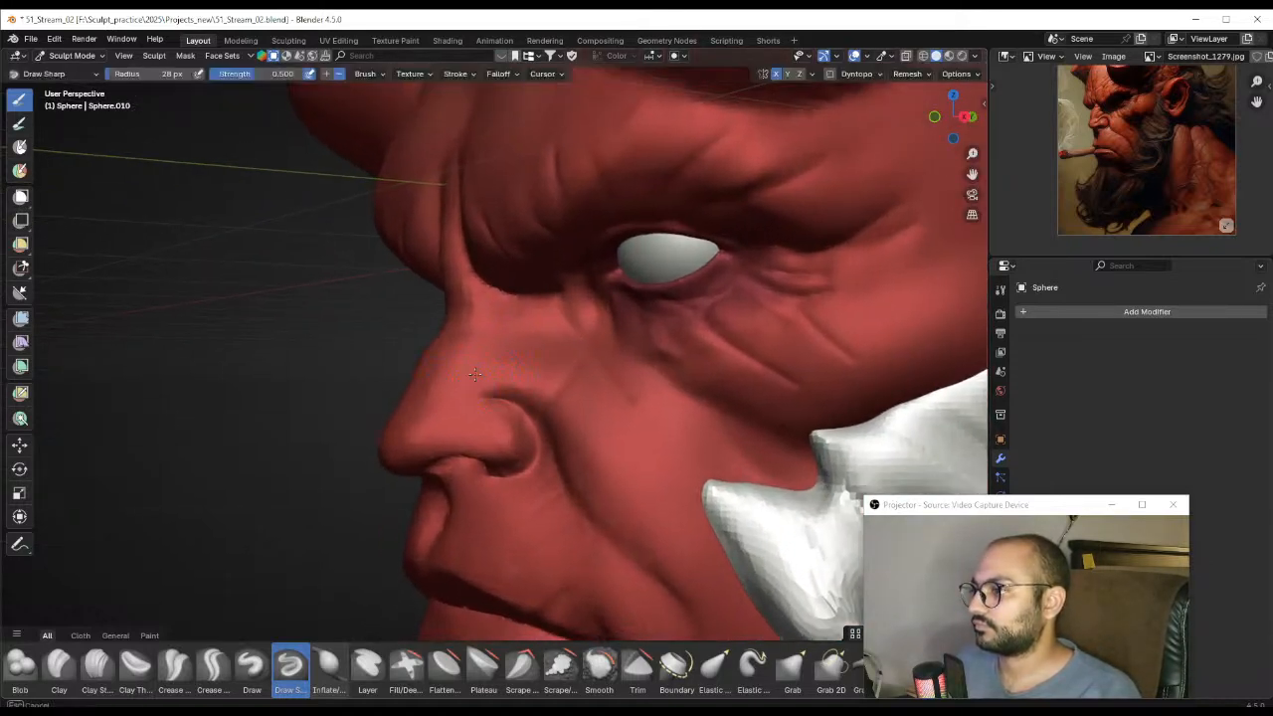
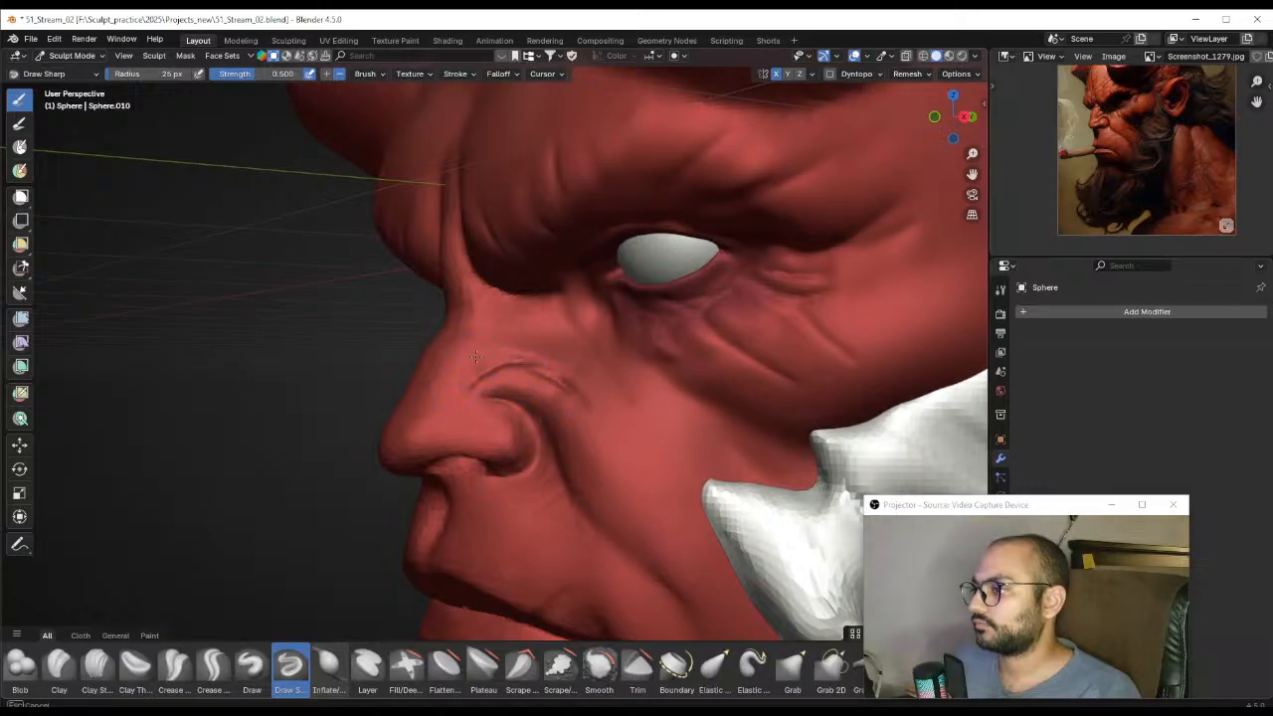
pyautogui.moveTo(461, 386)
pyautogui.keyDown('alt'); pyautogui.mouseDown()
pyautogui.moveTo(583, 372)
pyautogui.moveTo(605, 398)
pyautogui.moveTo(586, 360)
pyautogui.moveTo(634, 383)
pyautogui.moveTo(557, 348)
pyautogui.moveTo(559, 481)
pyautogui.mouseUp(); pyautogui.keyUp('alt')
pyautogui.keyDown('alt'); pyautogui.moveTo(572, 320); pyautogui.dragTo(489, 350); pyautogui.keyUp('alt')
pyautogui.keyDown('ctrl'); pyautogui.keyDown('alt'); pyautogui.moveTo(535, 408); pyautogui.dragTo(508, 352); pyautogui.keyUp('alt'); pyautogui.keyUp('ctrl')
pyautogui.keyDown('ctrl'); pyautogui.keyDown('alt'); pyautogui.moveTo(513, 430); pyautogui.dragTo(550, 181); pyautogui.keyUp('alt'); pyautogui.keyUp('ctrl')
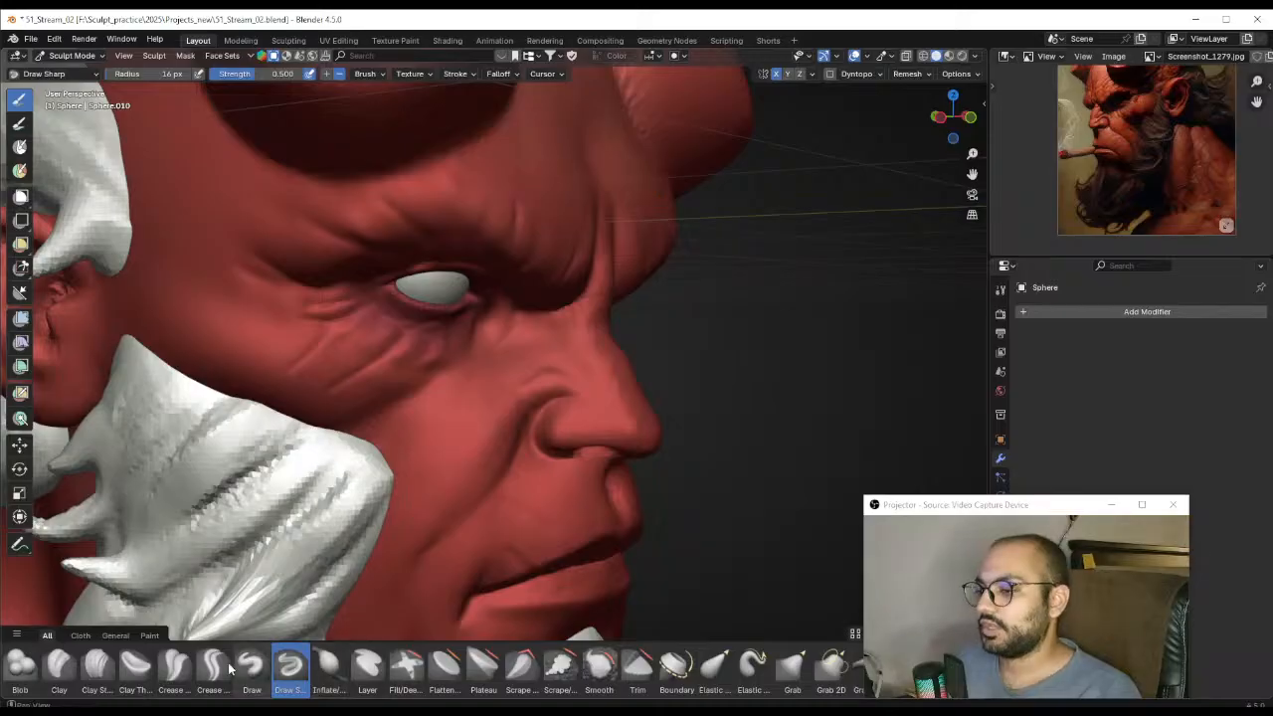
# Carve into the nose bridge between the eyes with Clay Strips at a 57 px radius, replacing the first stroke
pyautogui.click(97, 668)
pyautogui.keyDown('alt'); pyautogui.moveTo(587, 343); pyautogui.dragTo(515, 373); pyautogui.keyUp('alt')
pyautogui.moveTo(507, 404)
pyautogui.keyDown('ctrl'); pyautogui.keyDown('alt'); pyautogui.mouseDown()
pyautogui.moveTo(480, 312)
pyautogui.moveTo(523, 328)
pyautogui.mouseUp(); pyautogui.keyUp('alt'); pyautogui.keyUp('ctrl')
pyautogui.keyDown('ctrl'); pyautogui.keyDown('alt'); pyautogui.moveTo(523, 410); pyautogui.dragTo(524, 362); pyautogui.keyUp('alt'); pyautogui.keyUp('ctrl')
pyautogui.press('f')
pyautogui.click(549, 358)
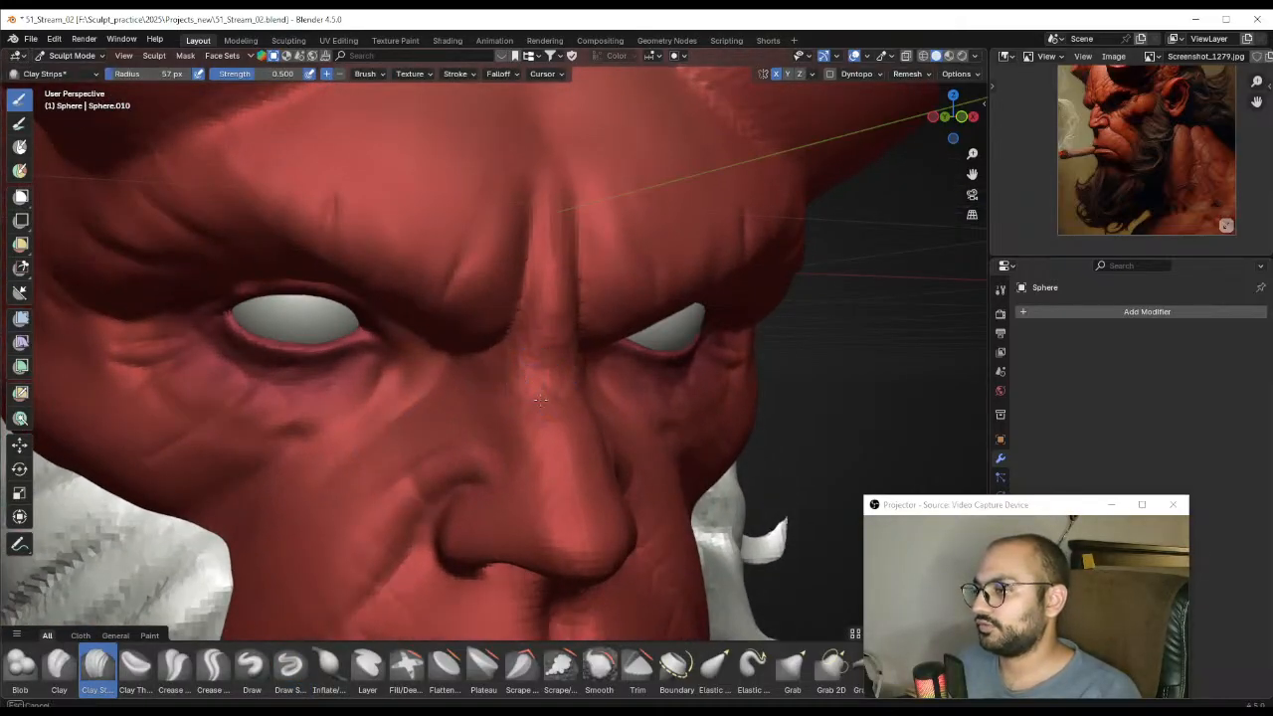
pyautogui.hotkey('ctrl', 'z')
pyautogui.moveTo(533, 381)
pyautogui.keyDown('ctrl'); pyautogui.mouseDown()
pyautogui.moveTo(523, 376)
pyautogui.moveTo(548, 385)
pyautogui.mouseUp(); pyautogui.keyUp('ctrl')
# Build up a horizontal fold of skin across the top of the nose bridge with Clay Strips at a 53 px radius
pyautogui.press('f')
pyautogui.click(543, 380)
pyautogui.press('f')
pyautogui.click(517, 390)
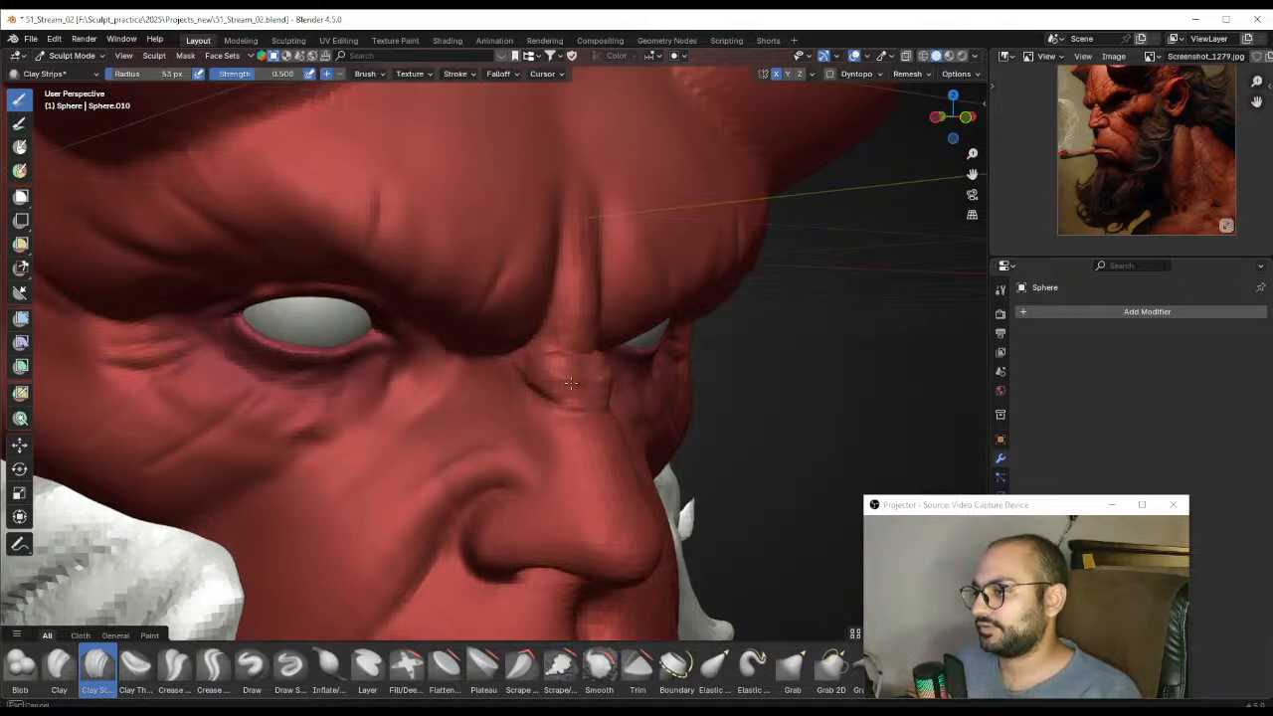
pyautogui.press('f')
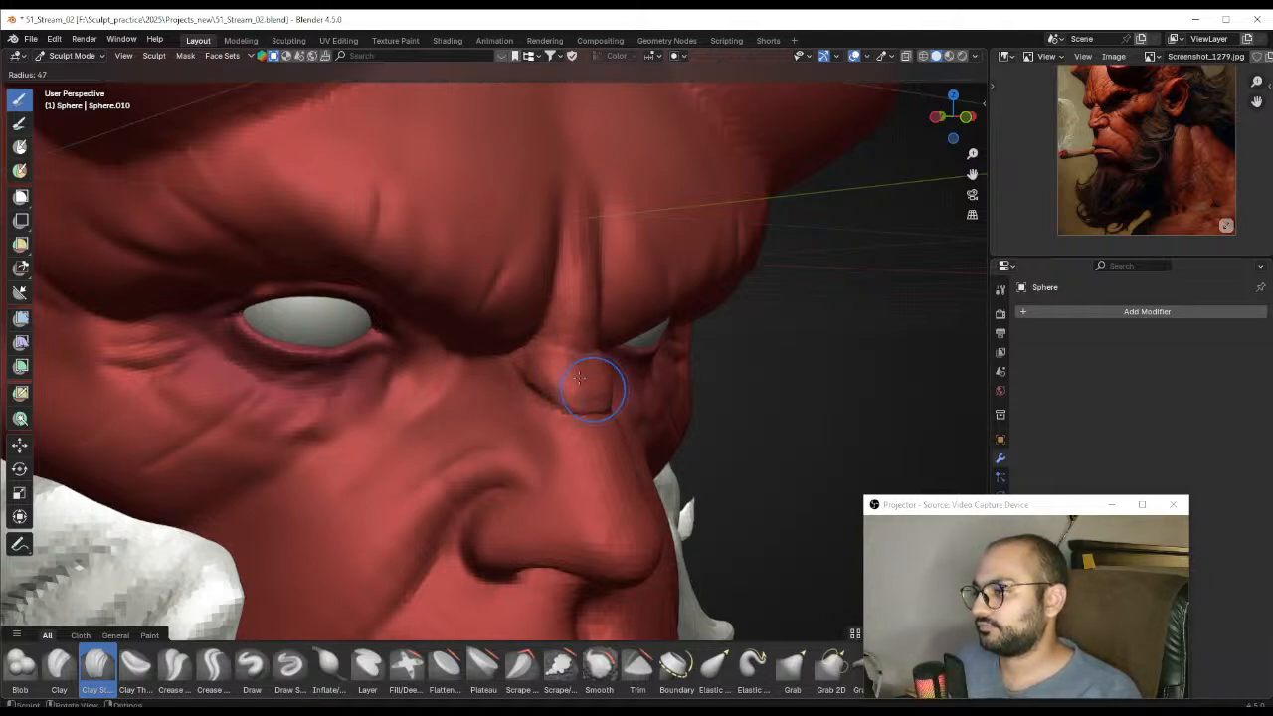
pyautogui.click(542, 391)
# Sharpen the crease under the nose-bridge fold and down the side of the nose with Draw Sharp
pyautogui.moveTo(612, 420)
pyautogui.mouseDown(button='middle')
pyautogui.moveTo(503, 398)
pyautogui.moveTo(526, 414)
pyautogui.moveTo(589, 182)
pyautogui.mouseUp(button='middle')
pyautogui.click(289, 666)
pyautogui.moveTo(417, 497)
pyautogui.mouseDown(button='middle')
pyautogui.moveTo(540, 401)
pyautogui.moveTo(503, 422)
pyautogui.moveTo(476, 403)
pyautogui.mouseUp(button='middle')
pyautogui.press('f')
pyautogui.click(504, 410)
pyautogui.moveTo(502, 378); pyautogui.dragTo(434, 454)
pyautogui.moveTo(466, 428)
pyautogui.mouseDown(button='middle')
pyautogui.moveTo(483, 412)
pyautogui.moveTo(614, 434)
pyautogui.mouseUp(button='middle')
pyautogui.press('f')
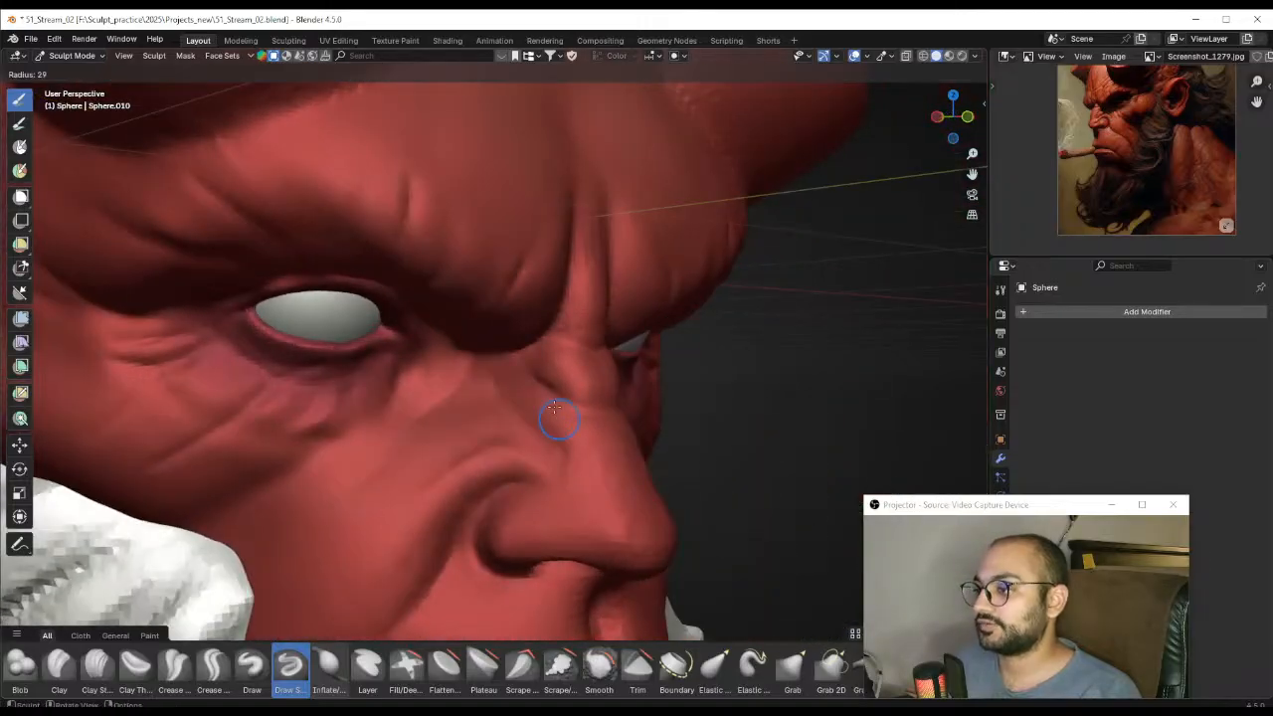
pyautogui.click(560, 432)
# Sharpen the vertical frown creases between the brows with Draw Sharp at 11 px and 17 px radii
pyautogui.moveTo(532, 425); pyautogui.dragTo(555, 417, button='middle')
pyautogui.moveTo(475, 381); pyautogui.dragTo(530, 433, button='middle')
pyautogui.keyDown('shift'); pyautogui.moveTo(505, 336); pyautogui.dragTo(516, 394, button='middle'); pyautogui.keyUp('shift')
pyautogui.keyDown('ctrl'); pyautogui.moveTo(515, 393); pyautogui.dragTo(530, 310, button='middle'); pyautogui.keyUp('ctrl')
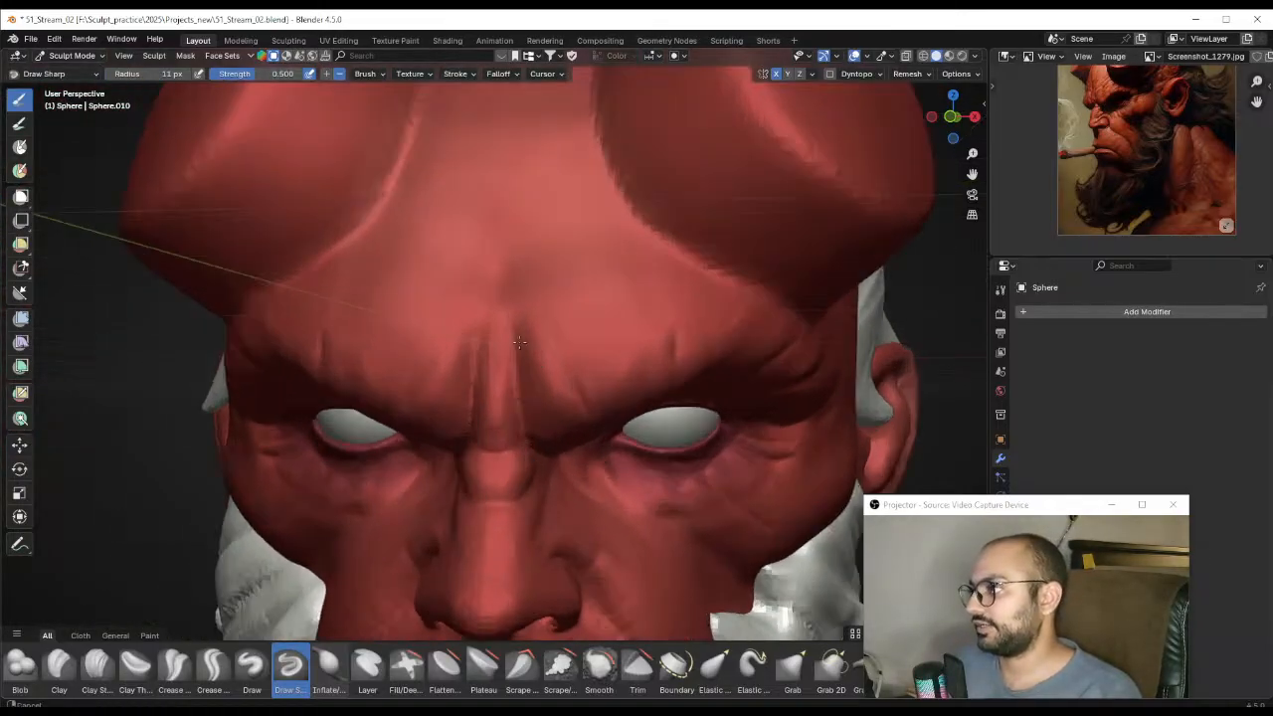
pyautogui.moveTo(514, 397); pyautogui.dragTo(593, 325, button='middle')
pyautogui.press('f')
pyautogui.click(576, 355)
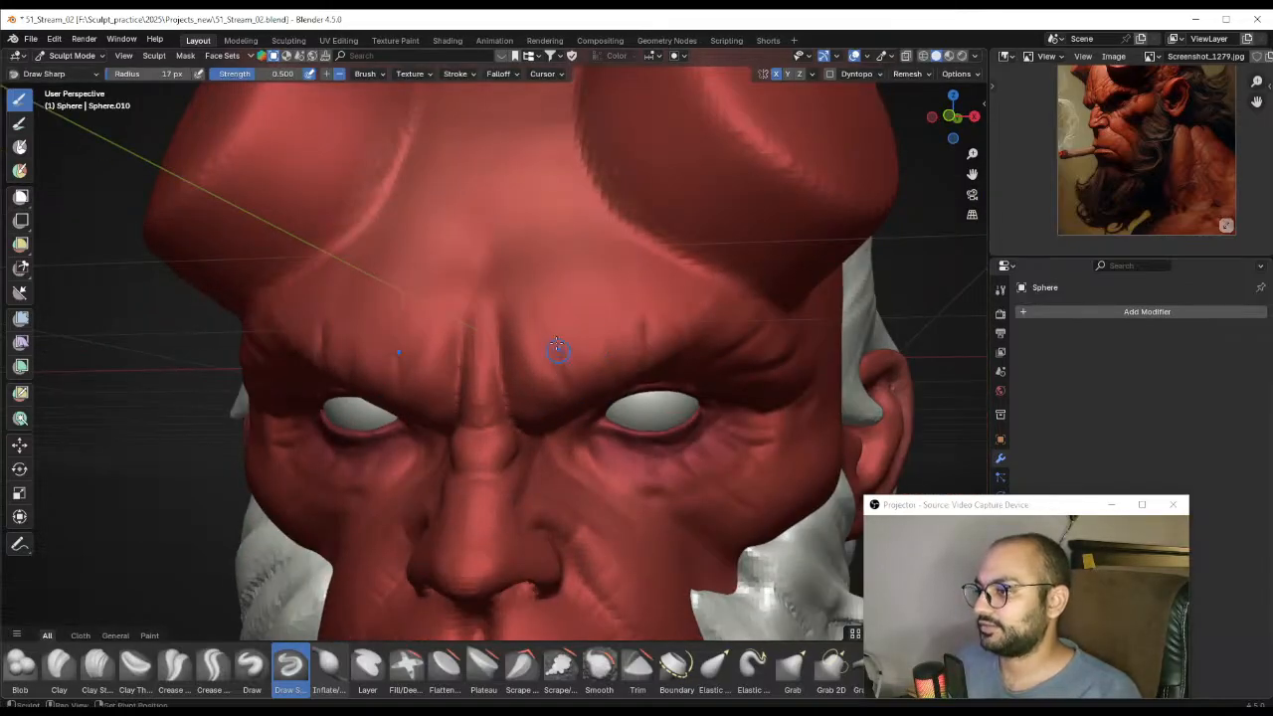
pyautogui.press('f')
pyautogui.click(534, 406)
# Examine the whole head from the front and side, and the mouth area up close
pyautogui.moveTo(534, 405); pyautogui.dragTo(500, 319, button='middle')
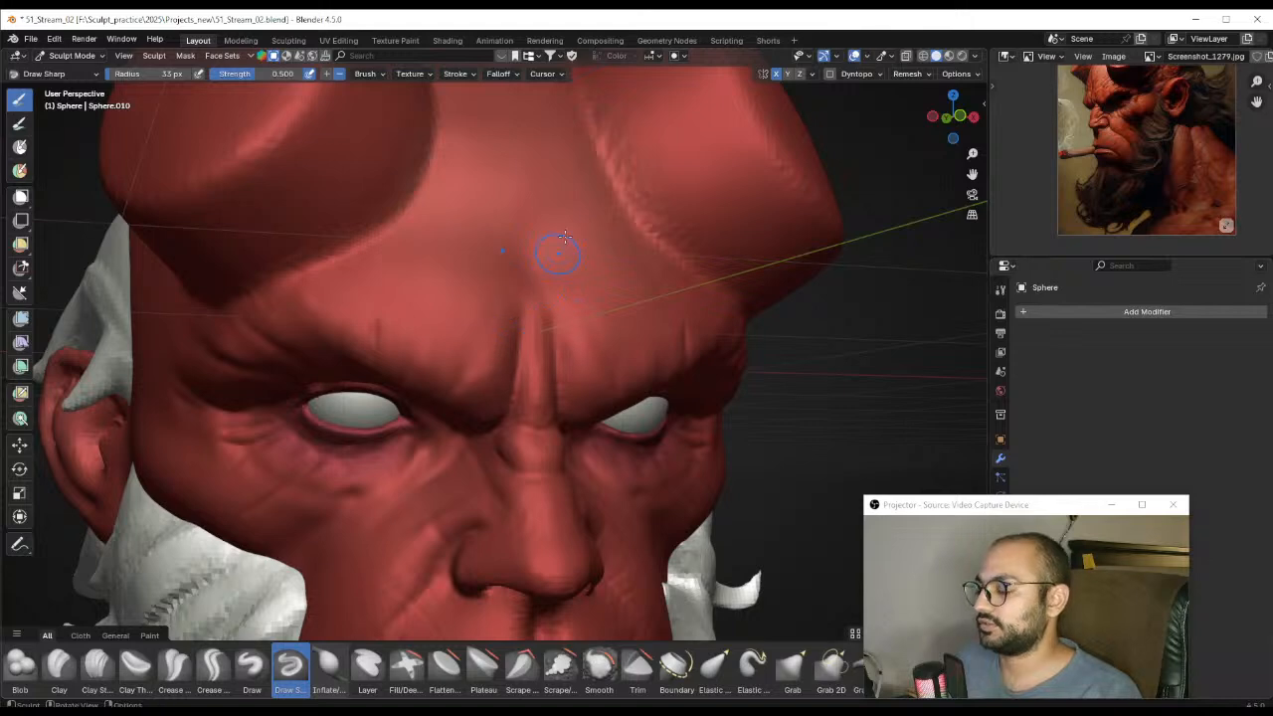
pyautogui.scroll(-6, 535, 429)
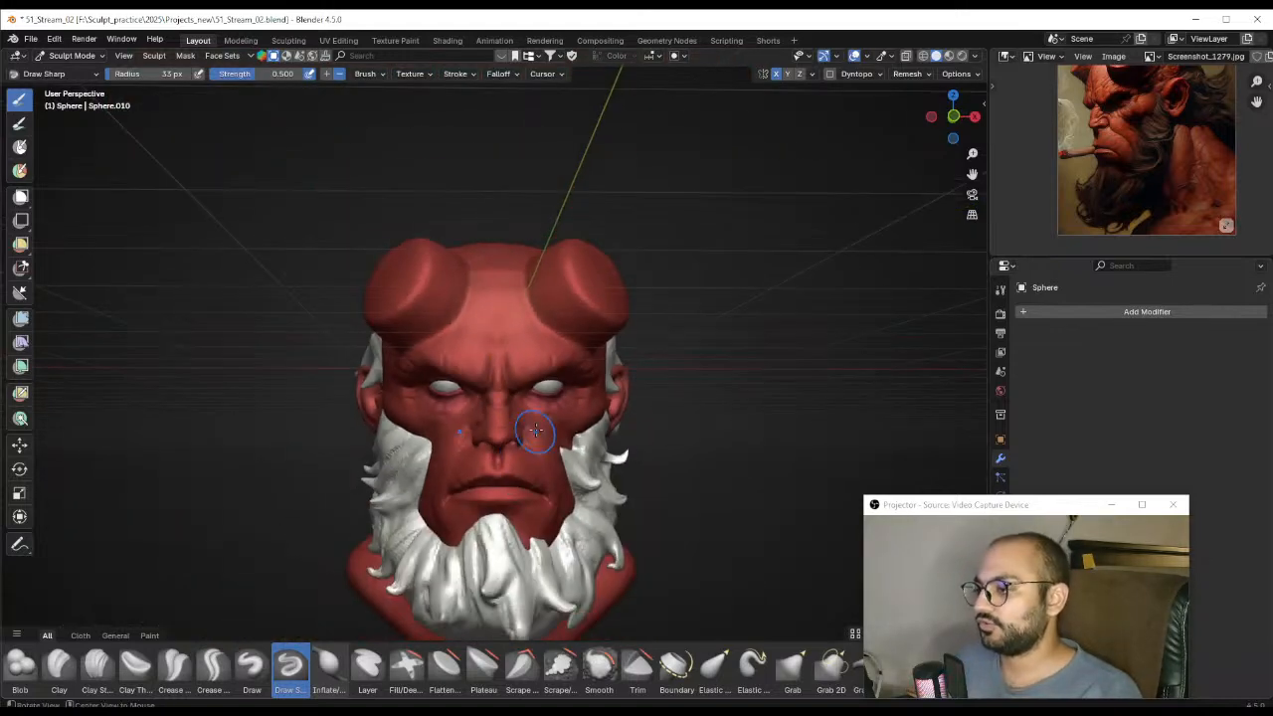
pyautogui.moveTo(537, 393); pyautogui.dragTo(560, 292, button='middle')
pyautogui.scroll(5, 540, 398)
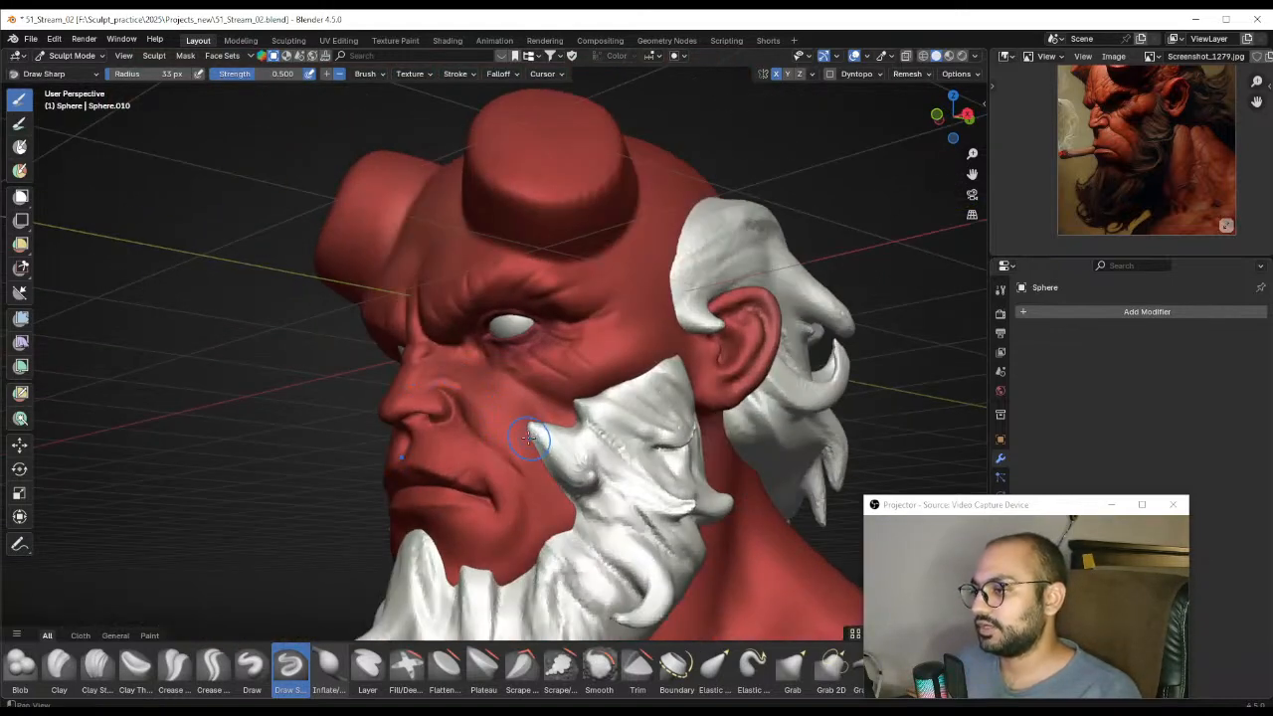
pyautogui.moveTo(534, 475); pyautogui.dragTo(537, 397, button='middle')
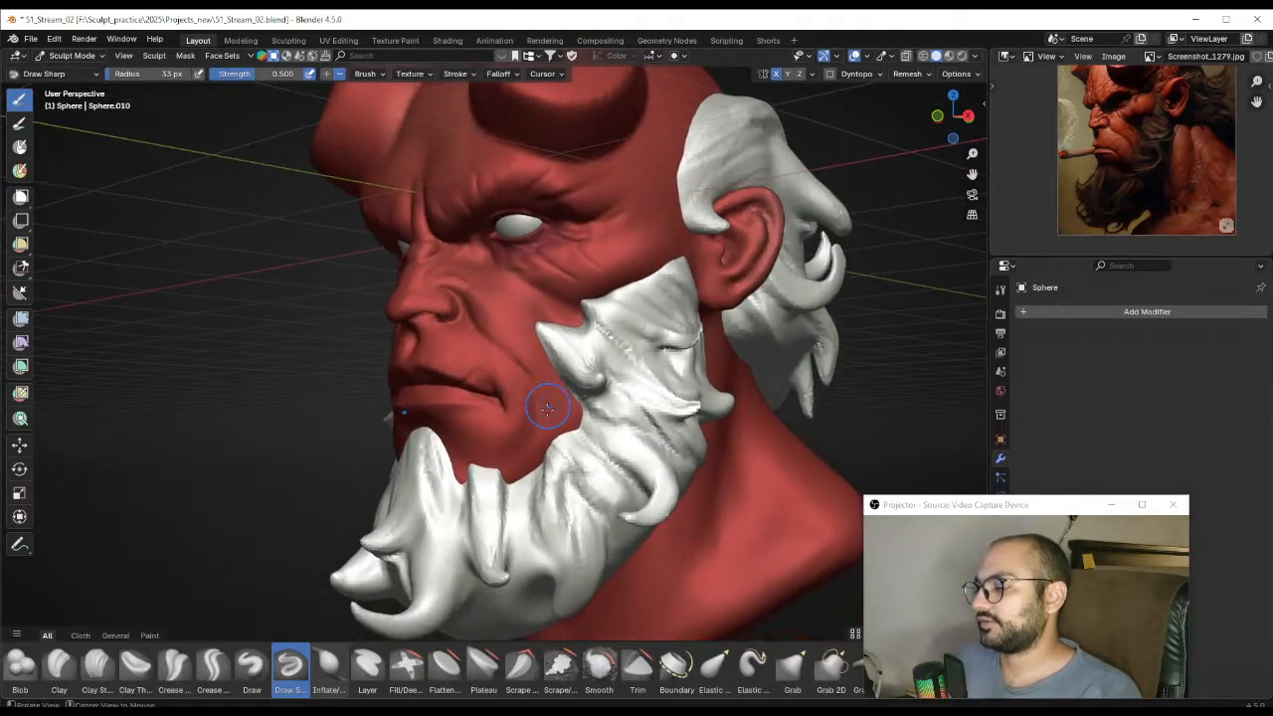
pyautogui.scroll(4, 502, 403)
pyautogui.keyDown('alt'); pyautogui.keyDown('shift'); pyautogui.moveTo(520, 412); pyautogui.dragTo(554, 375); pyautogui.keyUp('shift'); pyautogui.keyUp('alt')
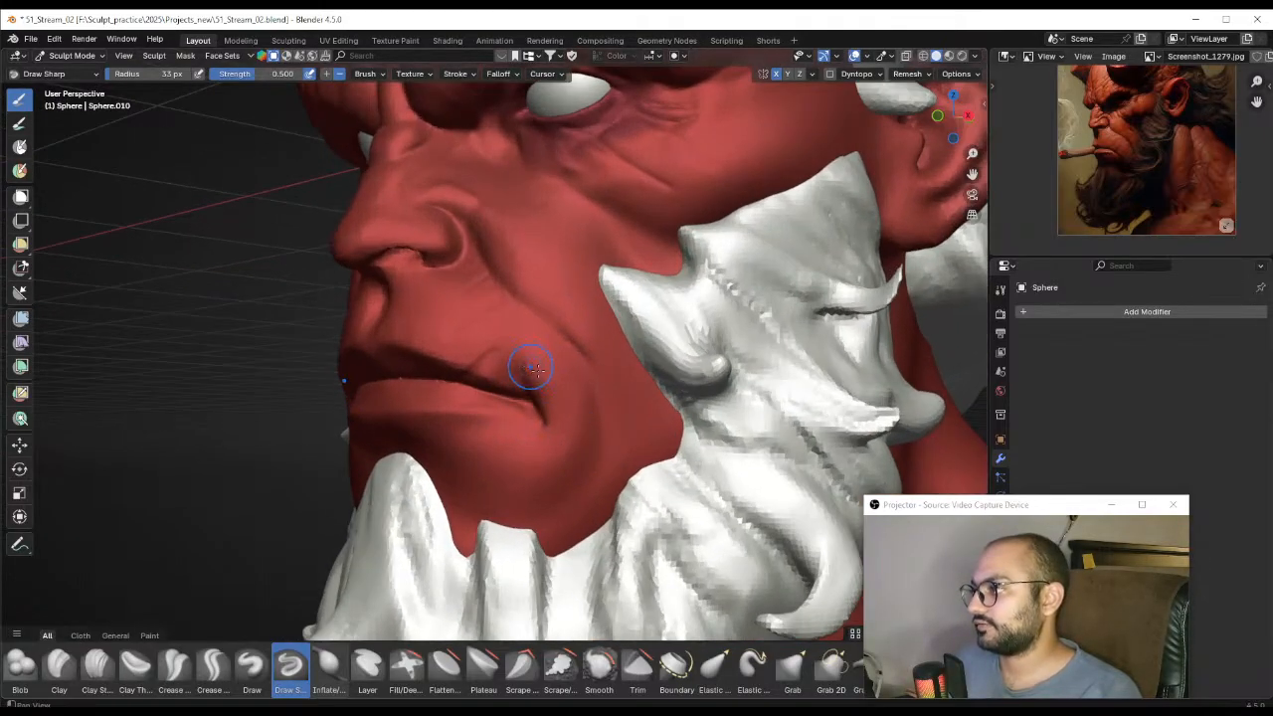
pyautogui.moveTo(534, 369); pyautogui.dragTo(589, 396, button='middle')
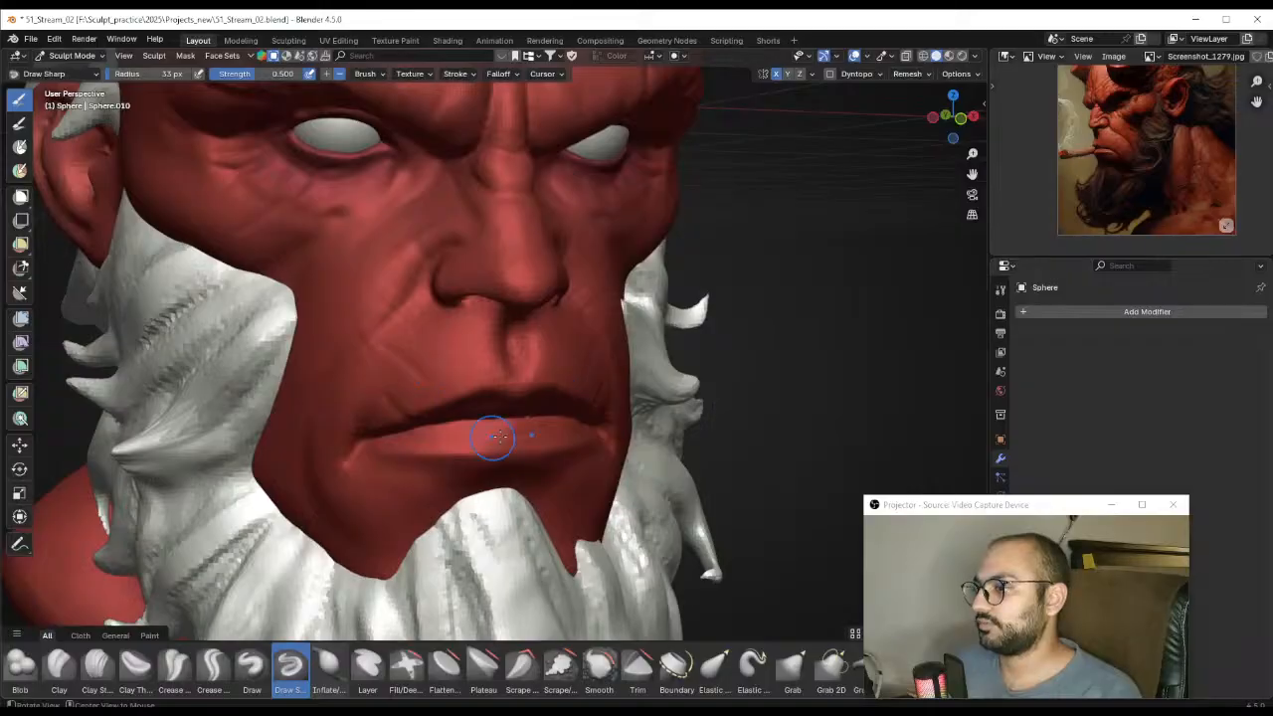
# Carve horizontal wrinkles across the middle of the forehead with Draw Sharp at a 20 px radius
pyautogui.moveTo(527, 441)
pyautogui.mouseDown(button='middle')
pyautogui.moveTo(620, 242)
pyautogui.moveTo(630, 398)
pyautogui.moveTo(508, 435)
pyautogui.moveTo(497, 418)
pyautogui.moveTo(557, 421)
pyautogui.moveTo(557, 403)
pyautogui.moveTo(483, 398)
pyautogui.mouseUp(button='middle')
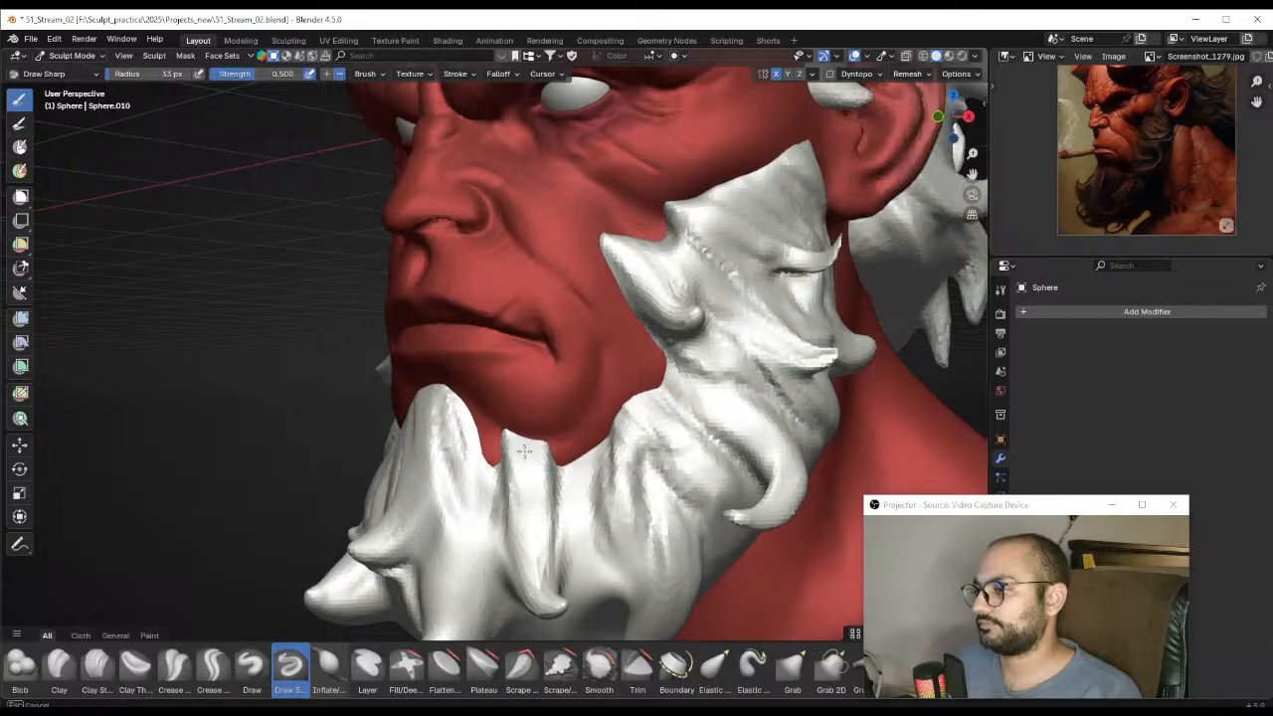
pyautogui.scroll(-8, 596, 408)
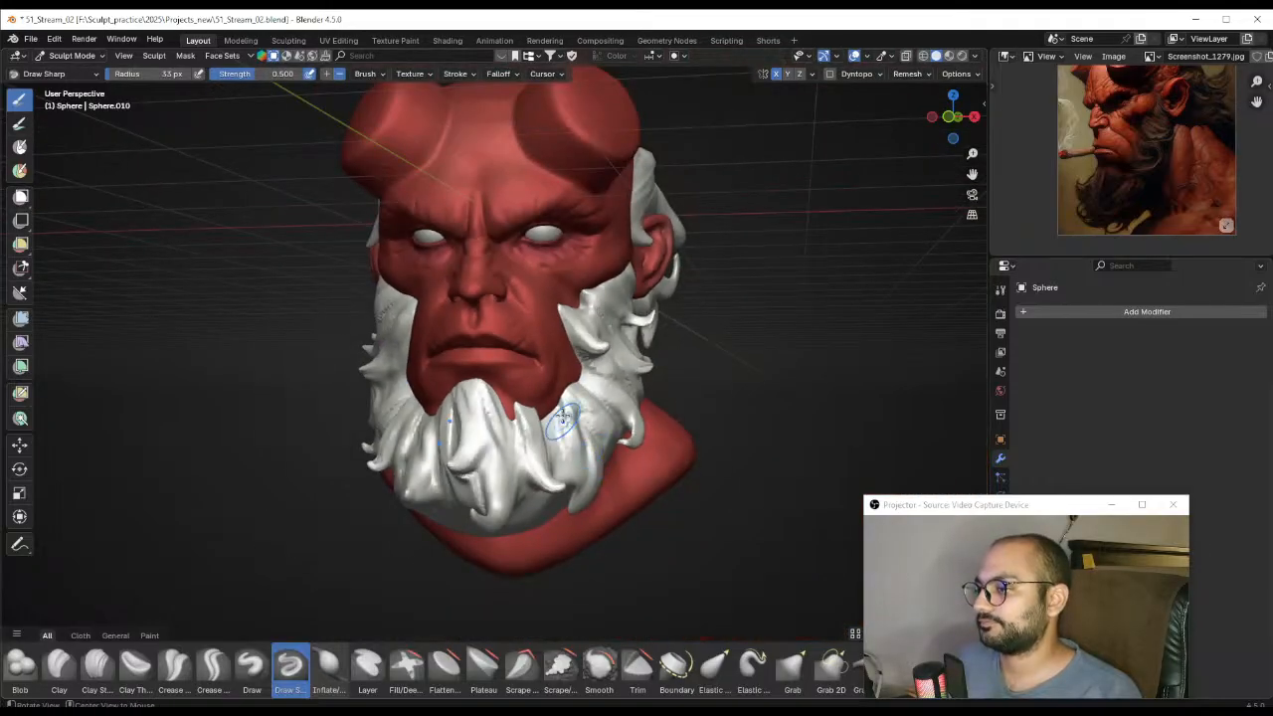
pyautogui.moveTo(563, 421)
pyautogui.mouseDown(button='middle')
pyautogui.moveTo(580, 461)
pyautogui.moveTo(570, 399)
pyautogui.mouseUp(button='middle')
pyautogui.scroll(8, 562, 373)
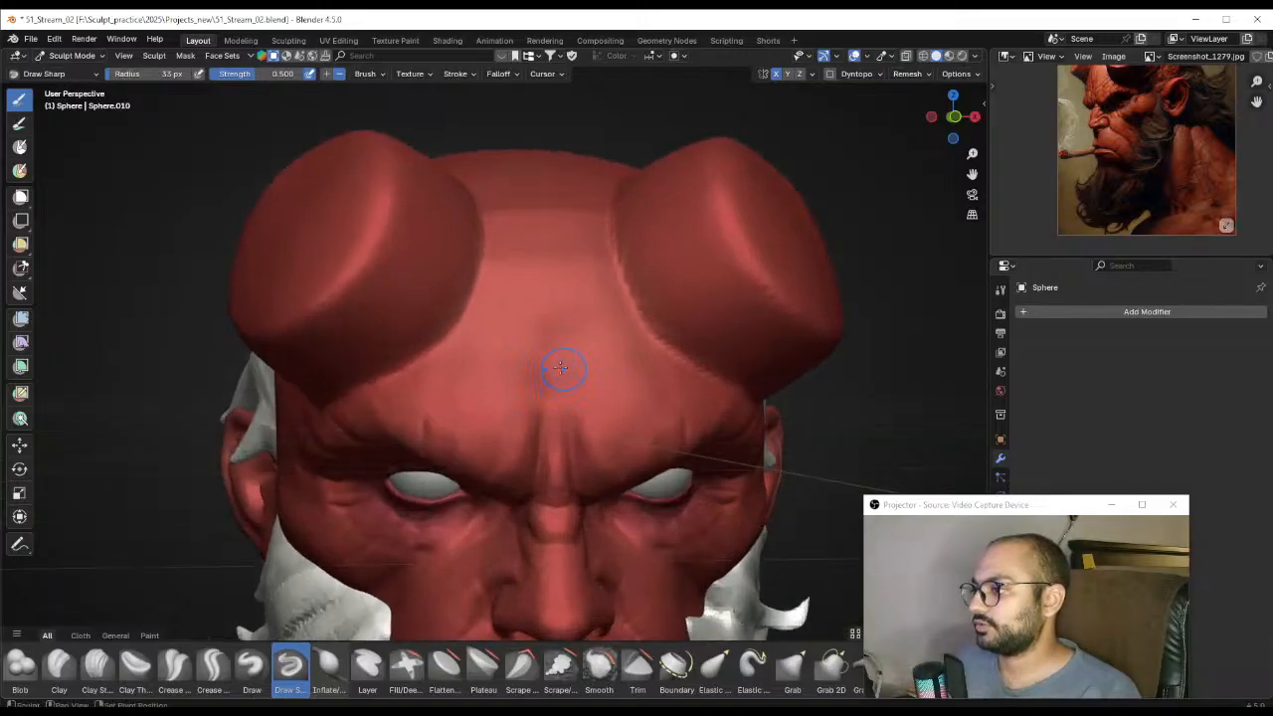
pyautogui.moveTo(561, 368); pyautogui.dragTo(553, 328, button='middle')
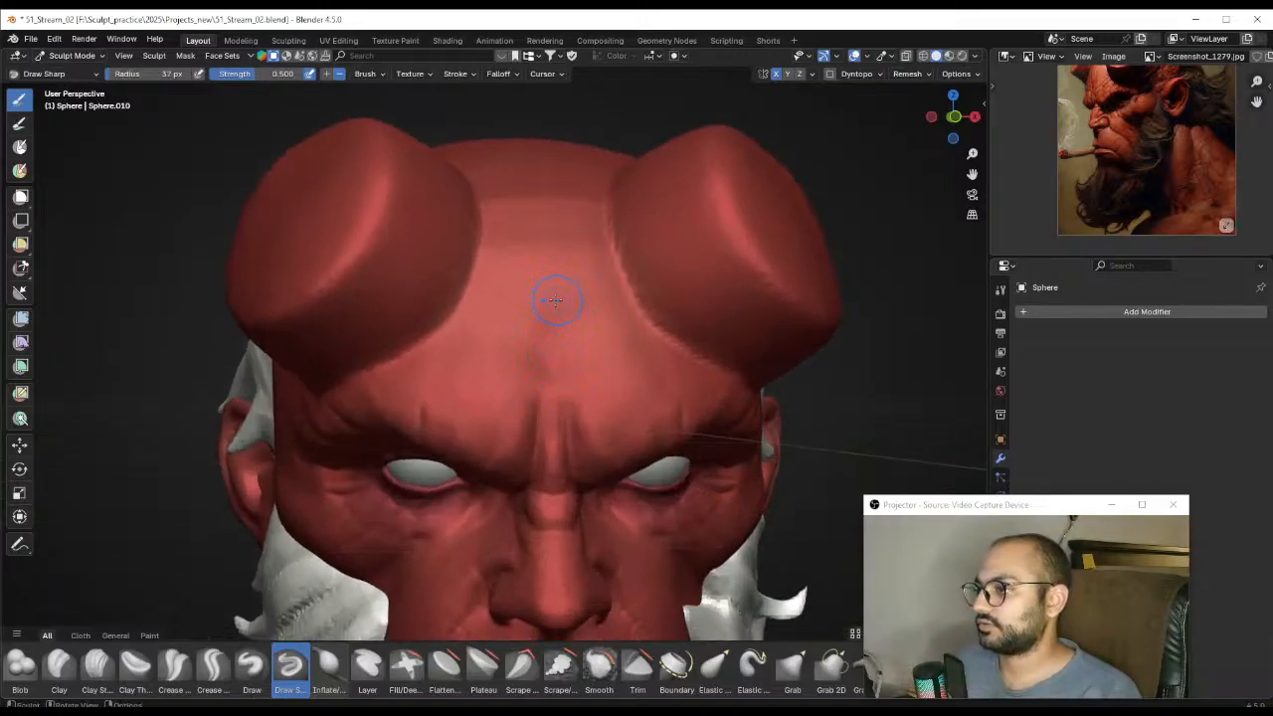
pyautogui.moveTo(544, 312)
pyautogui.mouseDown()
pyautogui.moveTo(548, 400)
pyautogui.moveTo(524, 435)
pyautogui.mouseUp()
pyautogui.press('f')
pyautogui.click(524, 434)
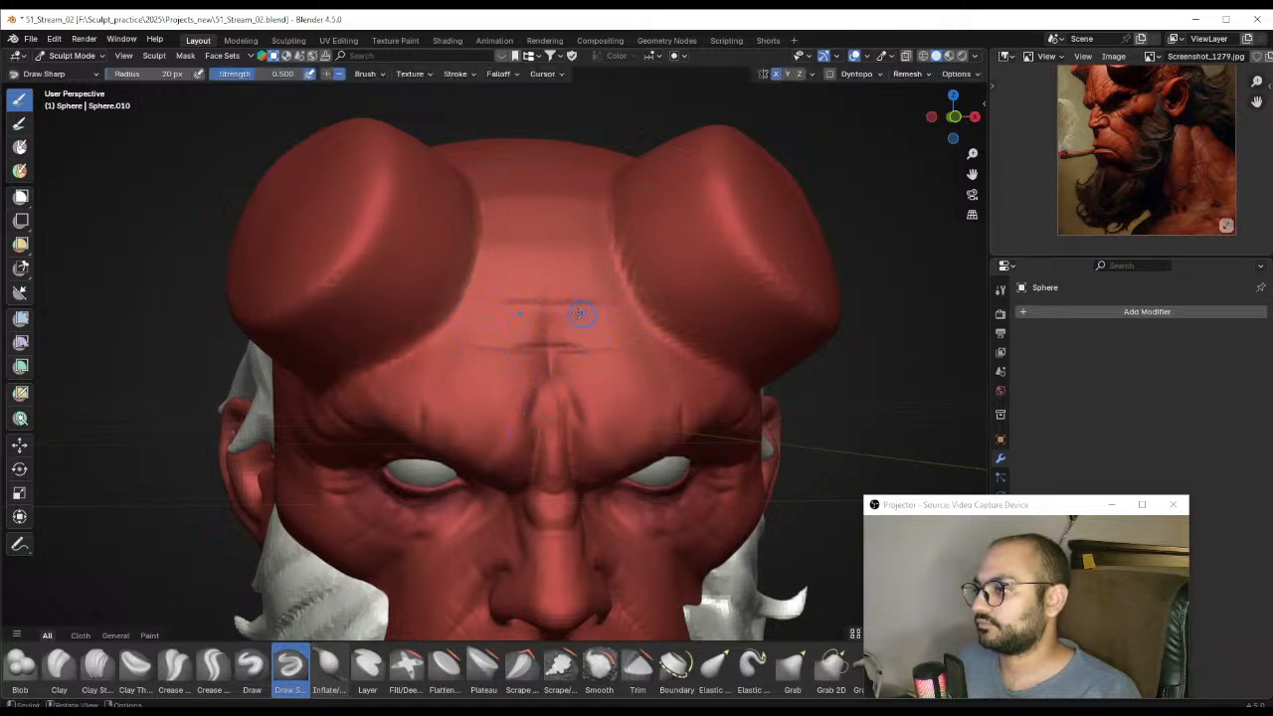
pyautogui.moveTo(597, 298)
pyautogui.mouseDown(button='middle')
pyautogui.moveTo(473, 329)
pyautogui.moveTo(540, 276)
pyautogui.moveTo(582, 338)
pyautogui.moveTo(597, 304)
pyautogui.mouseUp(button='middle')
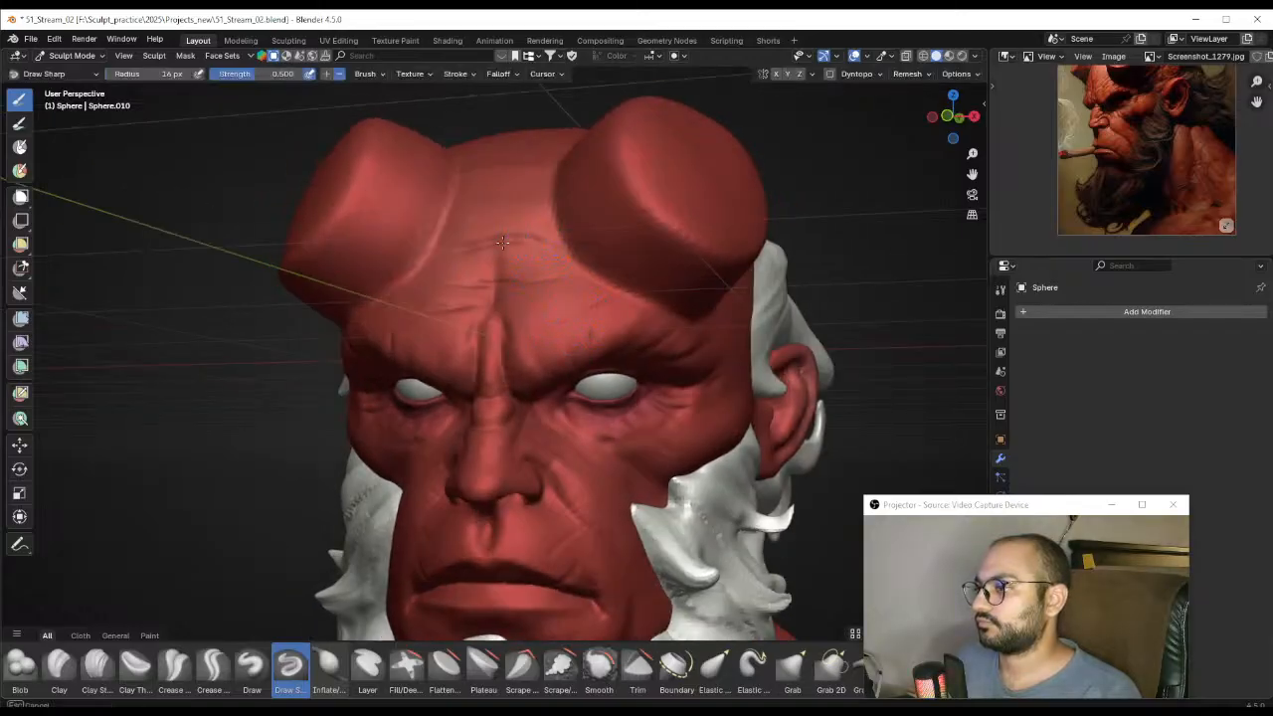
# Add finer slanted wrinkles on the forehead above both brows with Draw Sharp at a 13 px radius
pyautogui.press('f')
pyautogui.click(584, 306)
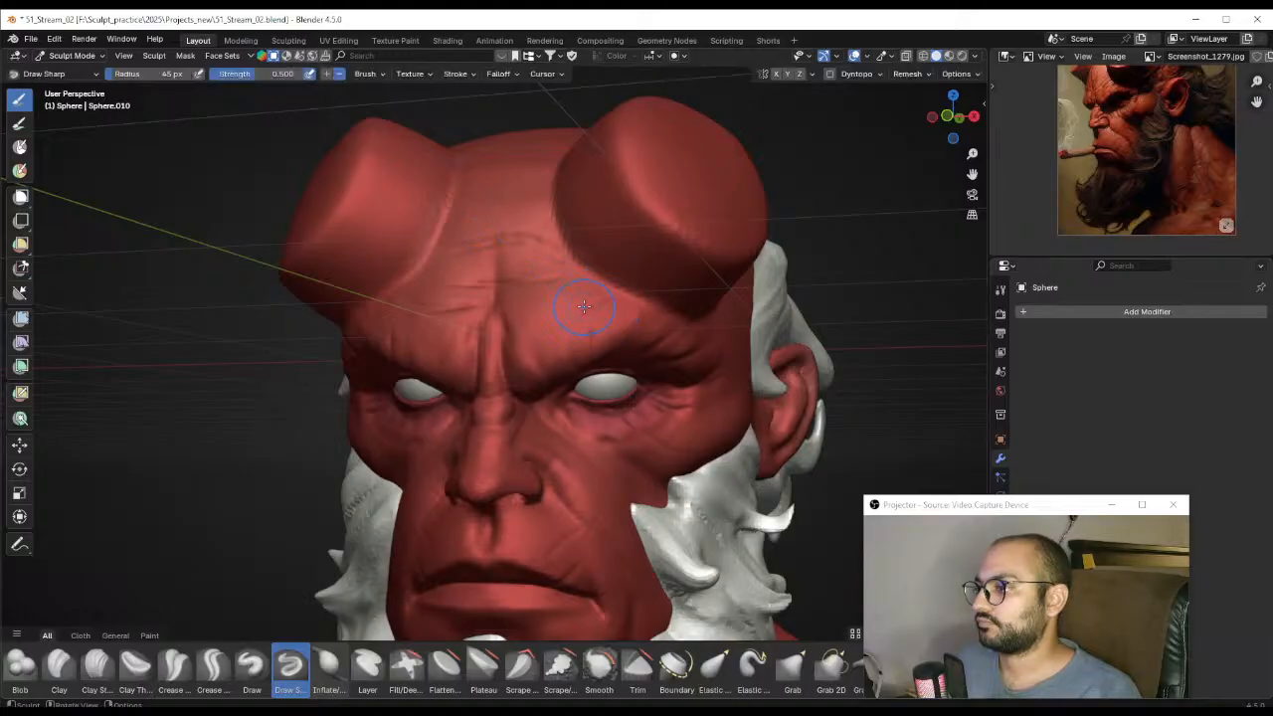
pyautogui.moveTo(558, 326); pyautogui.dragTo(552, 323, button='middle')
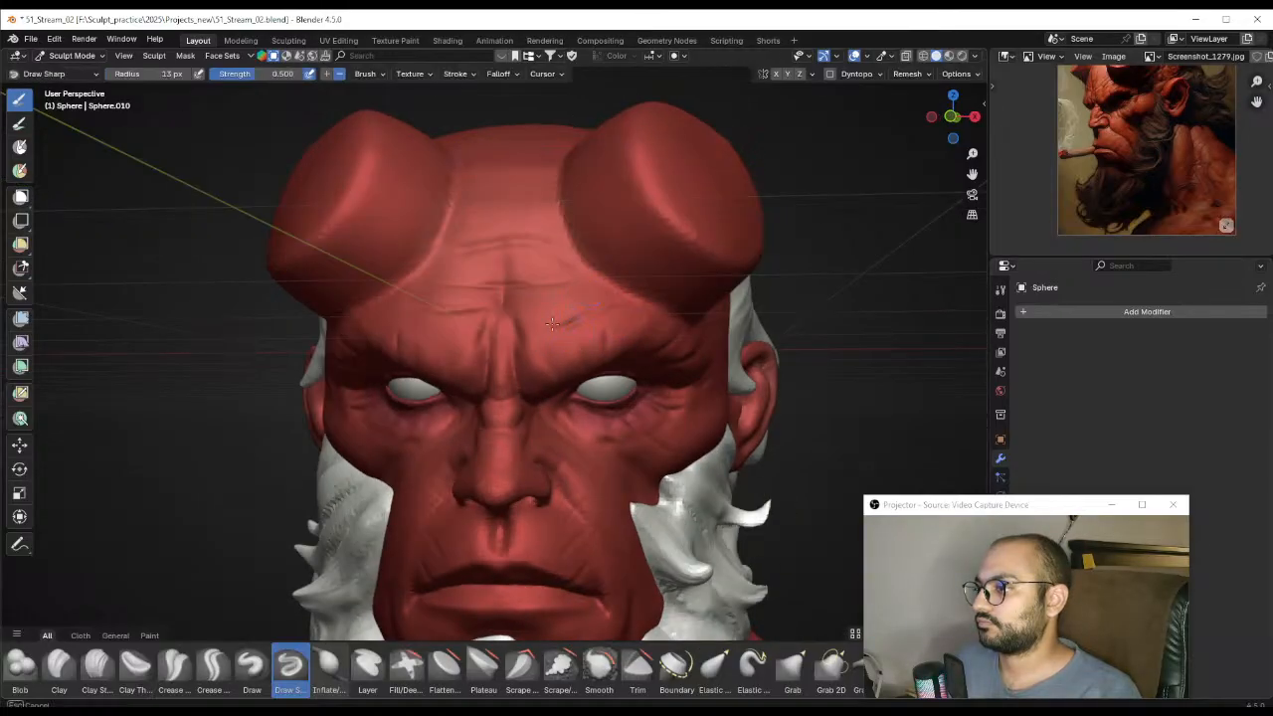
pyautogui.moveTo(627, 302); pyautogui.dragTo(417, 306, button='middle')
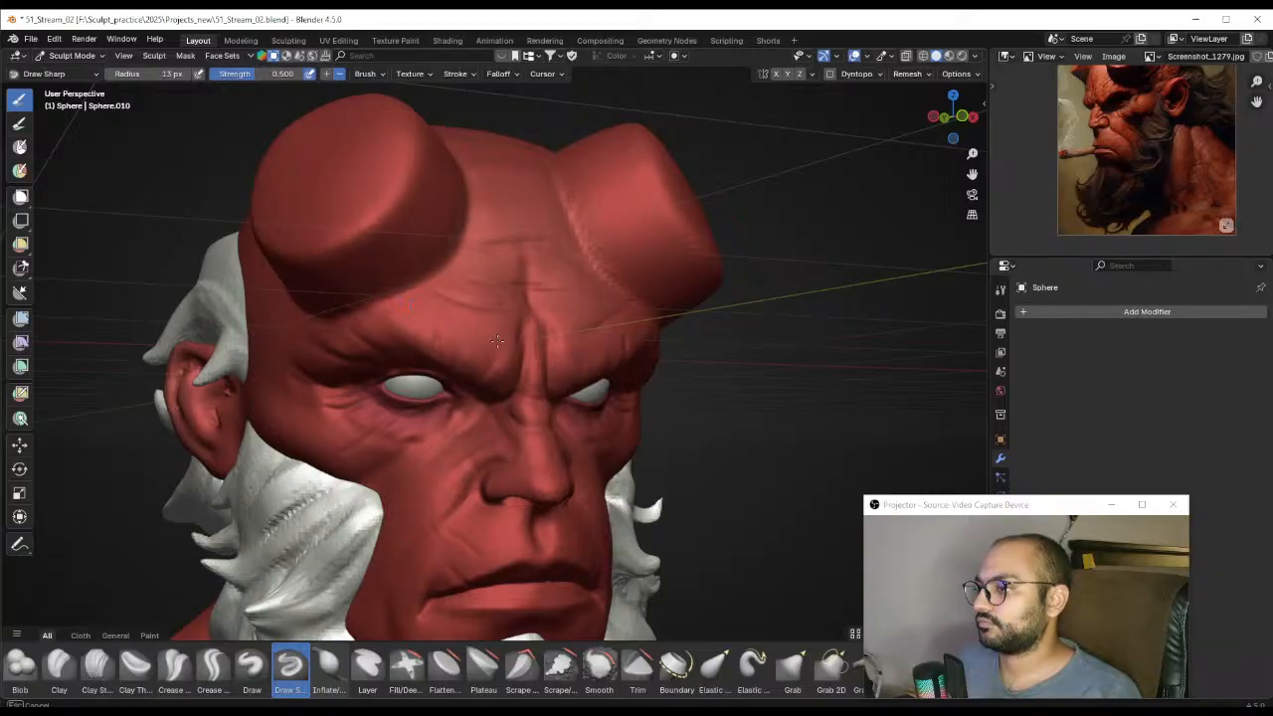
pyautogui.moveTo(497, 341)
pyautogui.mouseDown(button='middle')
pyautogui.moveTo(517, 380)
pyautogui.moveTo(560, 382)
pyautogui.moveTo(508, 341)
pyautogui.mouseUp(button='middle')
# Adjust the shape of the nose from the front with Grab at 135 px and 103 px radii
pyautogui.press('g')
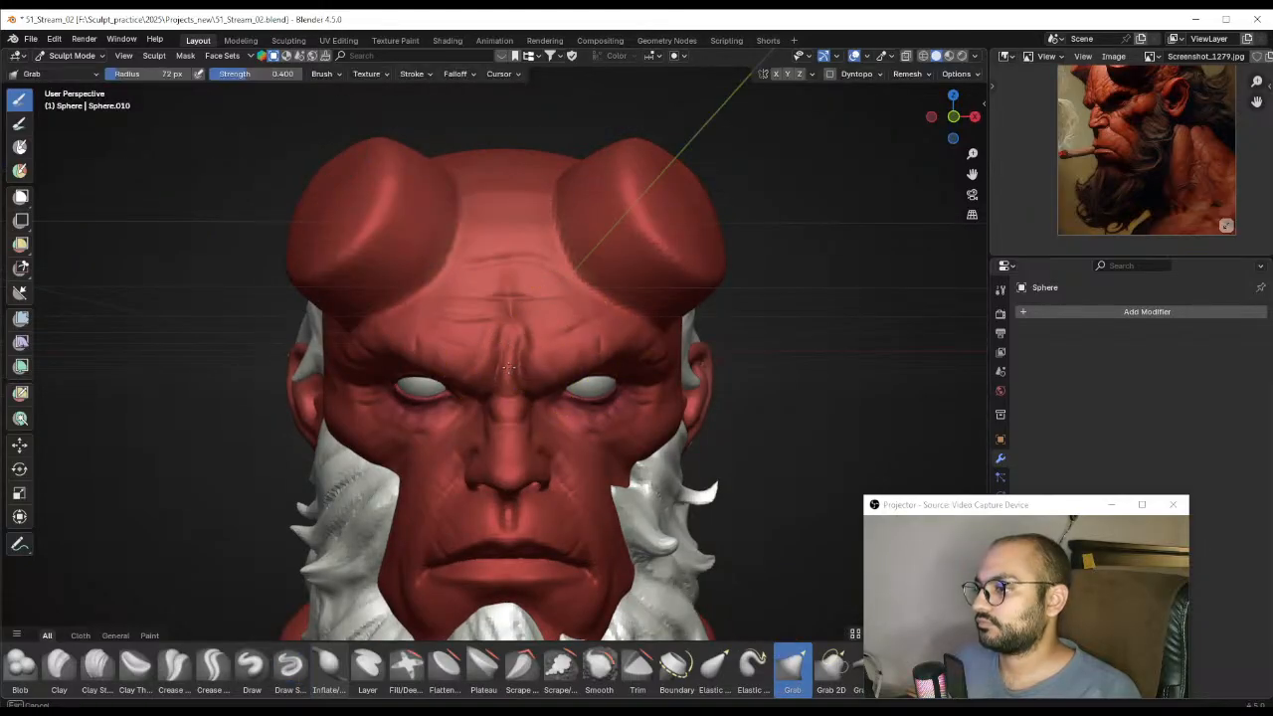
pyautogui.moveTo(537, 382)
pyautogui.mouseDown(button='middle')
pyautogui.moveTo(532, 335)
pyautogui.moveTo(554, 361)
pyautogui.moveTo(526, 364)
pyautogui.mouseUp(button='middle')
pyautogui.scroll(1, 516, 378)
pyautogui.press('f')
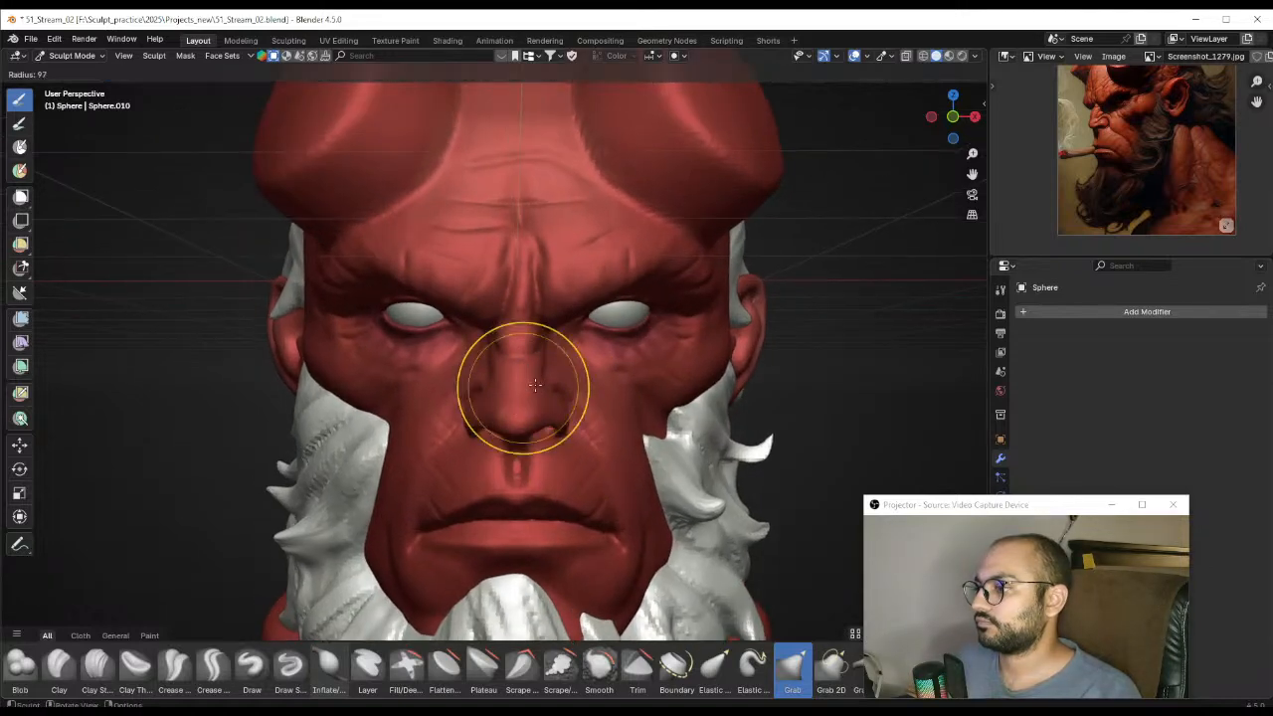
pyautogui.click(523, 395)
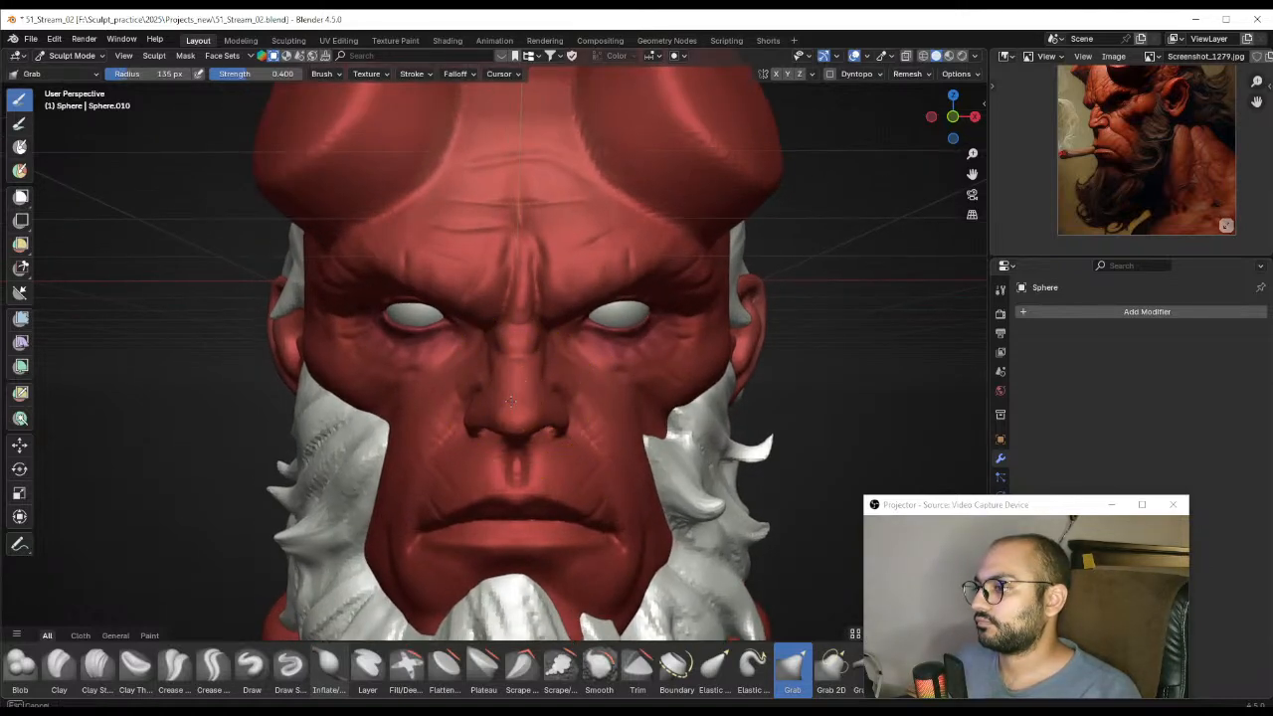
pyautogui.press('f')
pyautogui.click(481, 423)
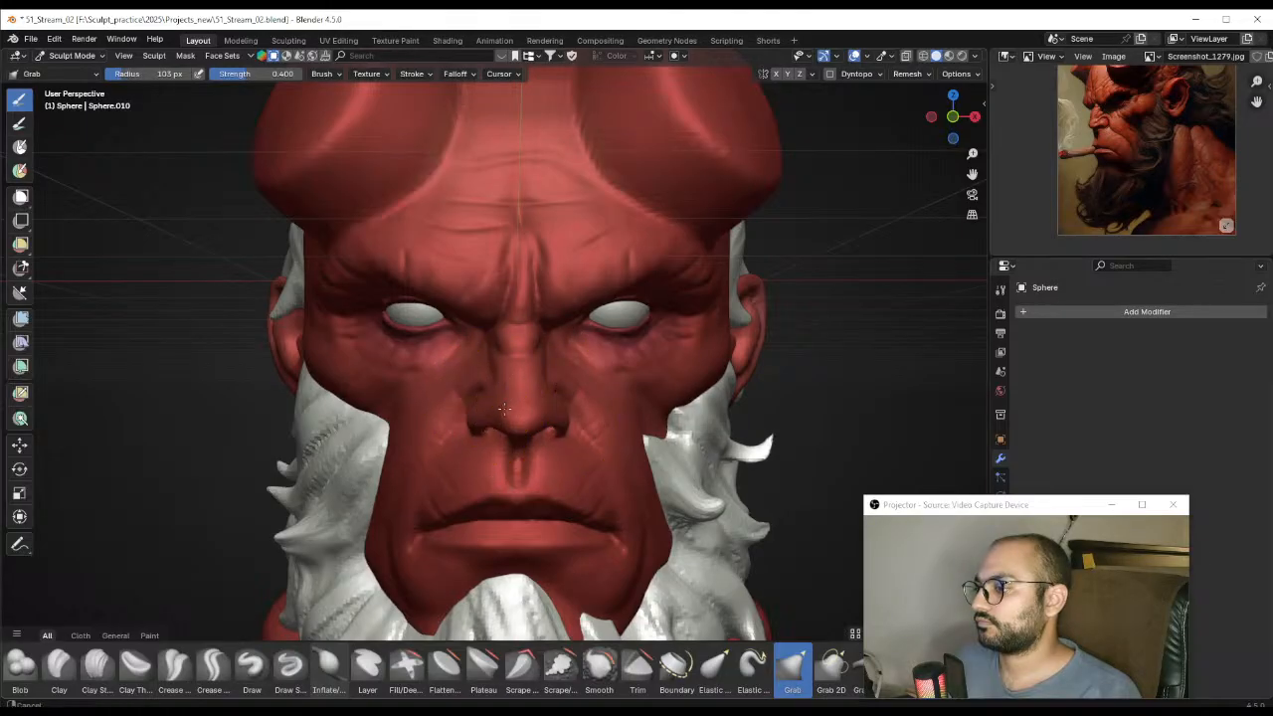
# Reshape the upper lip and the corner of the mouth with Grab, pulling them slightly upward and outward
pyautogui.scroll(-2, 505, 409)
pyautogui.moveTo(538, 299); pyautogui.dragTo(563, 245, button='middle')
pyautogui.scroll(1, 587, 288)
pyautogui.moveTo(611, 330); pyautogui.dragTo(664, 303, button='middle')
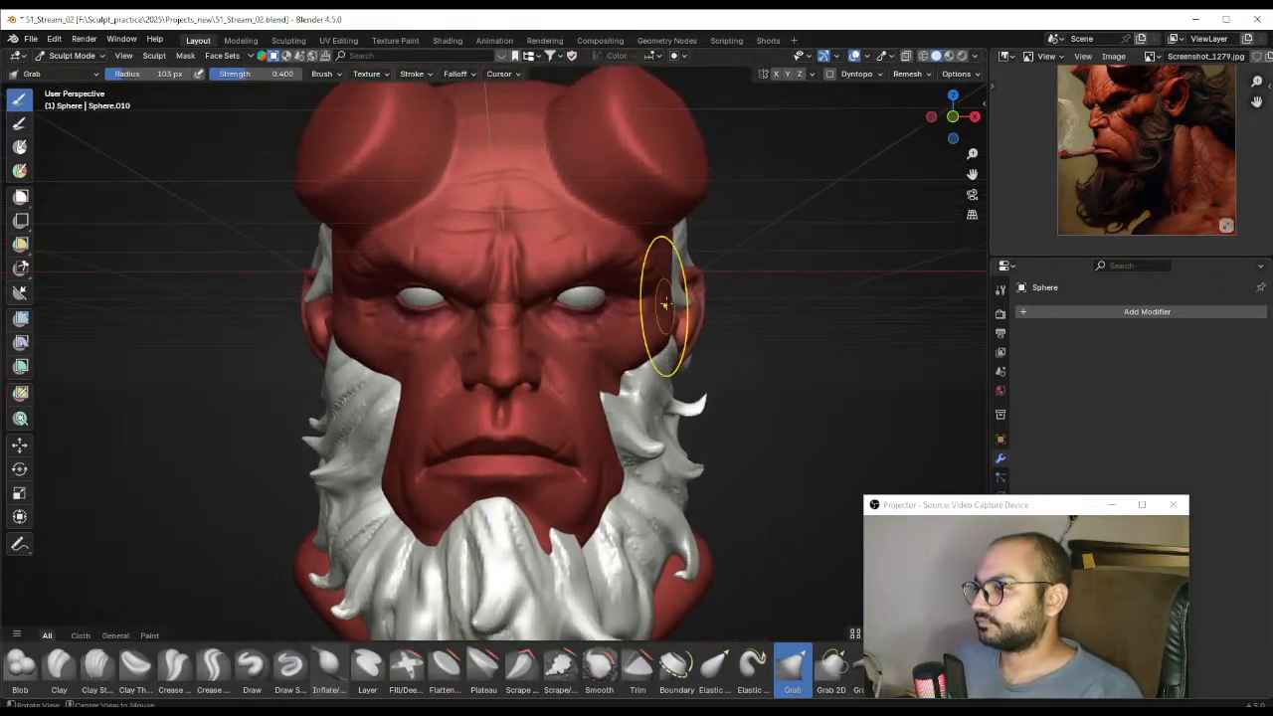
pyautogui.moveTo(534, 221); pyautogui.dragTo(587, 401, button='middle')
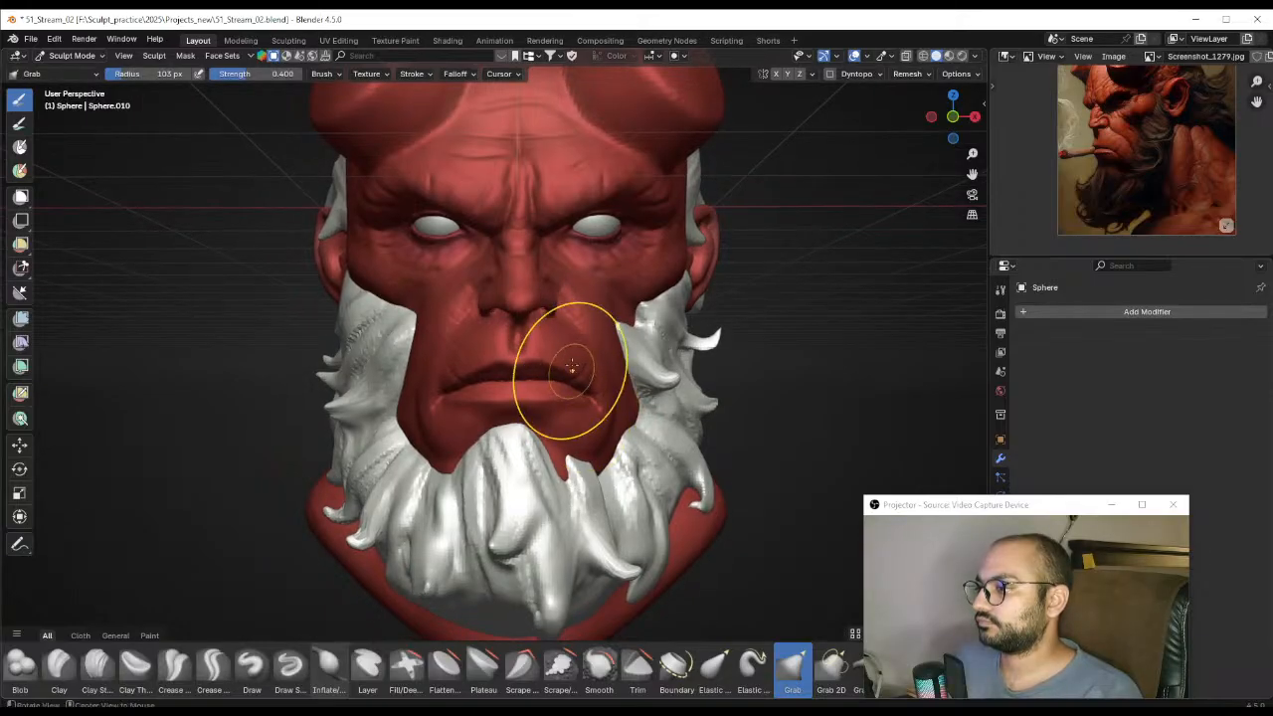
pyautogui.scroll(-1, 572, 366)
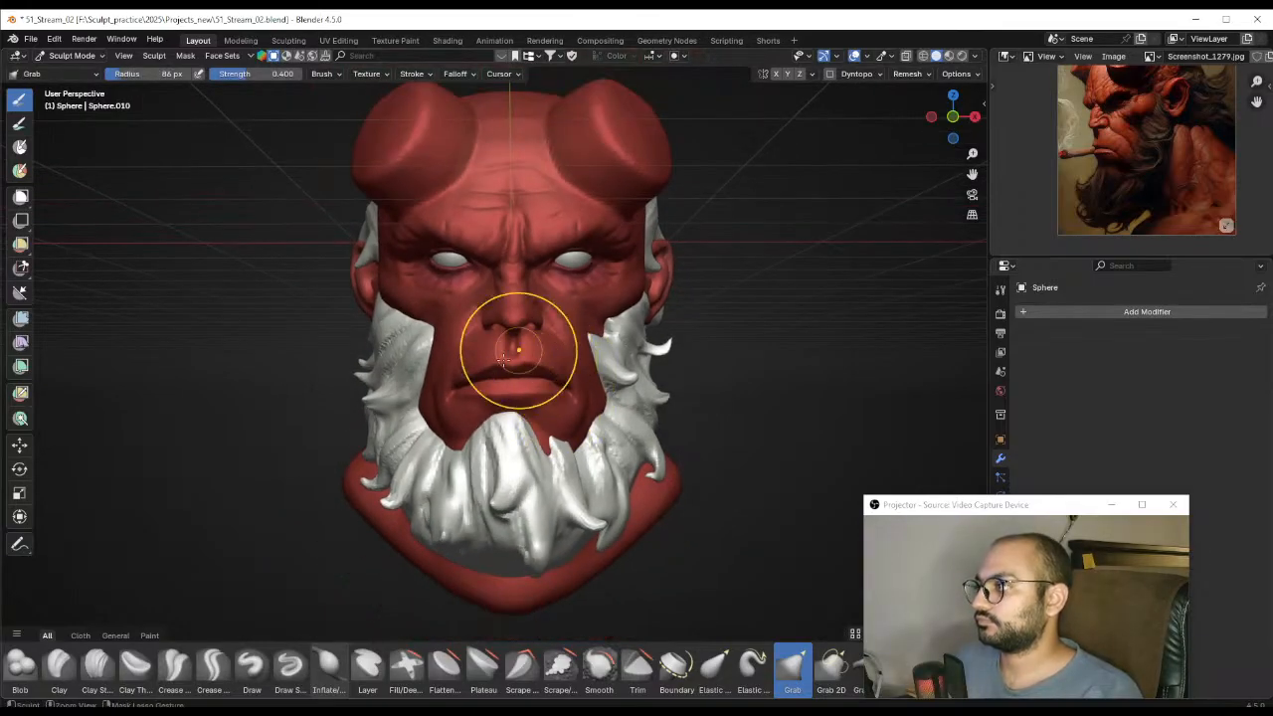
pyautogui.scroll(3, 522, 348)
pyautogui.moveTo(498, 346); pyautogui.dragTo(493, 333)
pyautogui.moveTo(470, 344); pyautogui.dragTo(465, 338)
pyautogui.moveTo(491, 383)
pyautogui.mouseDown()
pyautogui.moveTo(495, 406)
pyautogui.moveTo(457, 355)
pyautogui.mouseUp()
pyautogui.press('[')
pyautogui.press('[')
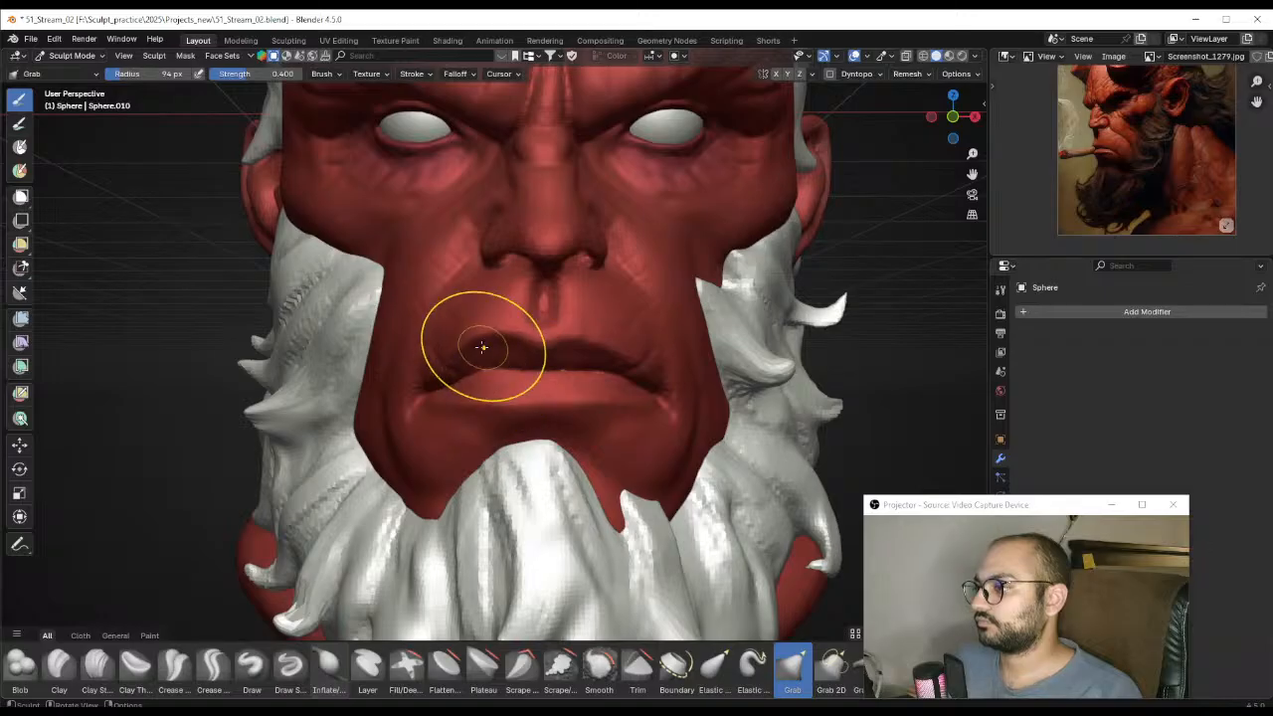
# Return to Object Mode, save the file and deselect the head
pyautogui.moveTo(506, 364)
pyautogui.mouseDown(button='middle')
pyautogui.moveTo(454, 362)
pyautogui.moveTo(483, 284)
pyautogui.moveTo(548, 293)
pyautogui.mouseUp(button='middle')
pyautogui.moveTo(486, 338); pyautogui.dragTo(452, 343, button='middle')
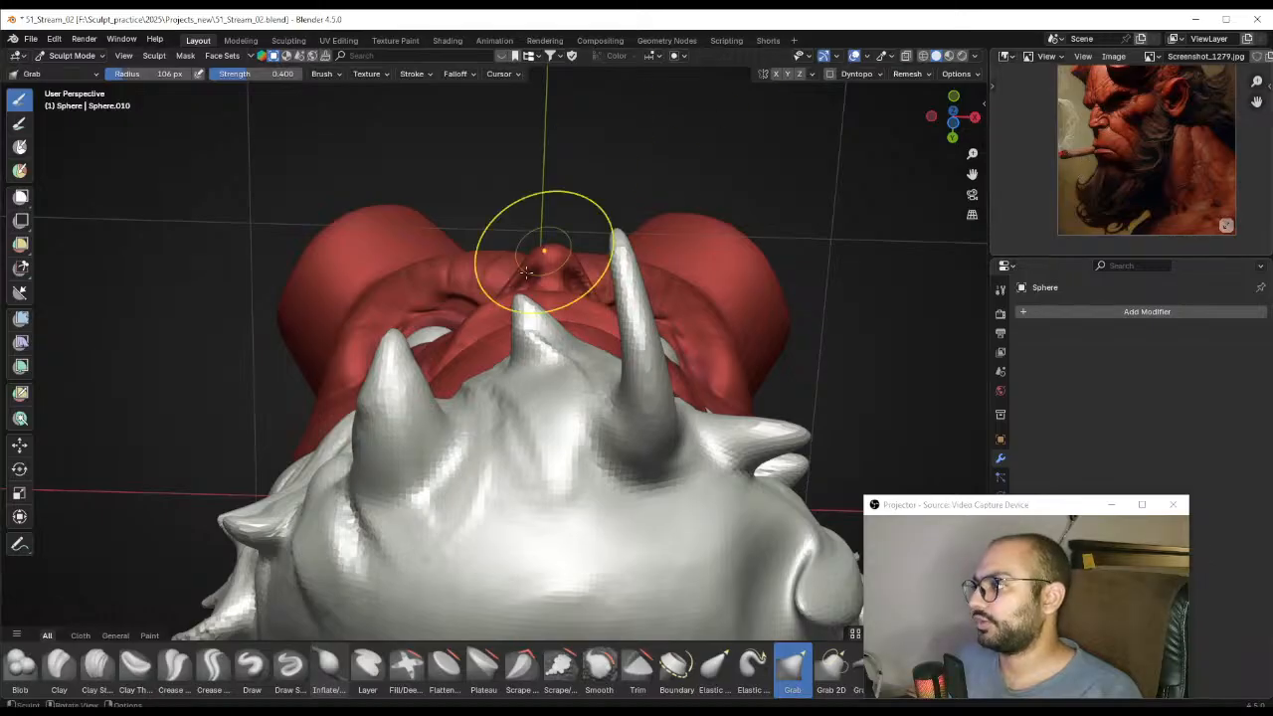
pyautogui.moveTo(540, 242); pyautogui.dragTo(500, 423, button='middle')
pyautogui.scroll(-8, 501, 422)
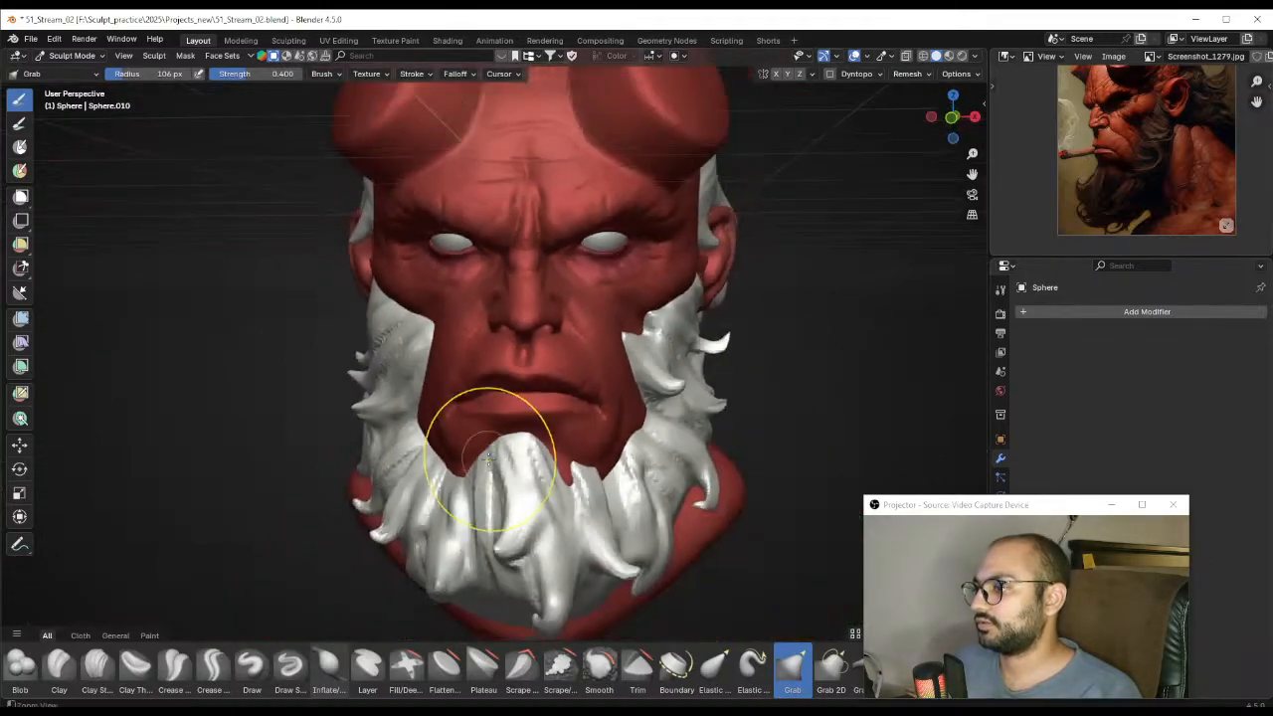
pyautogui.moveTo(525, 364); pyautogui.dragTo(528, 289, button='middle')
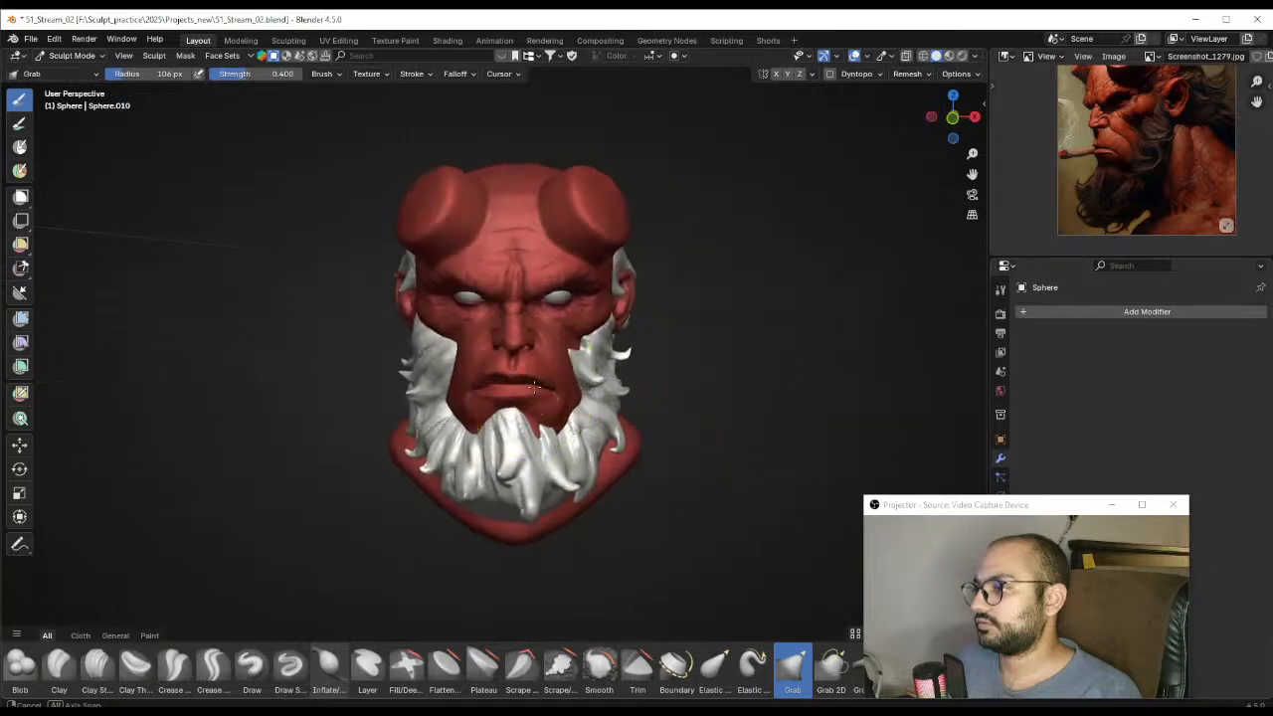
pyautogui.scroll(3, 531, 364)
pyautogui.hotkey('ctrl', 'Tab')
pyautogui.click(442, 354)
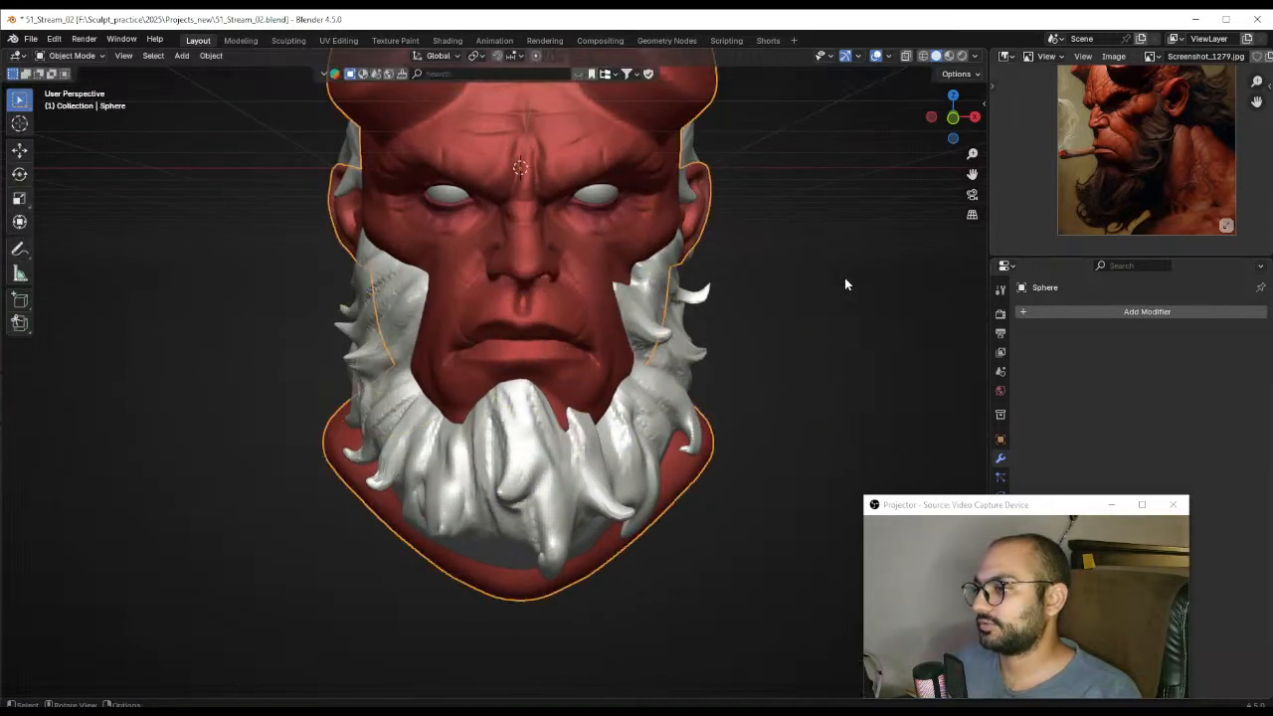
pyautogui.scroll(-4, 757, 347)
pyautogui.hotkey('ctrl', 's')
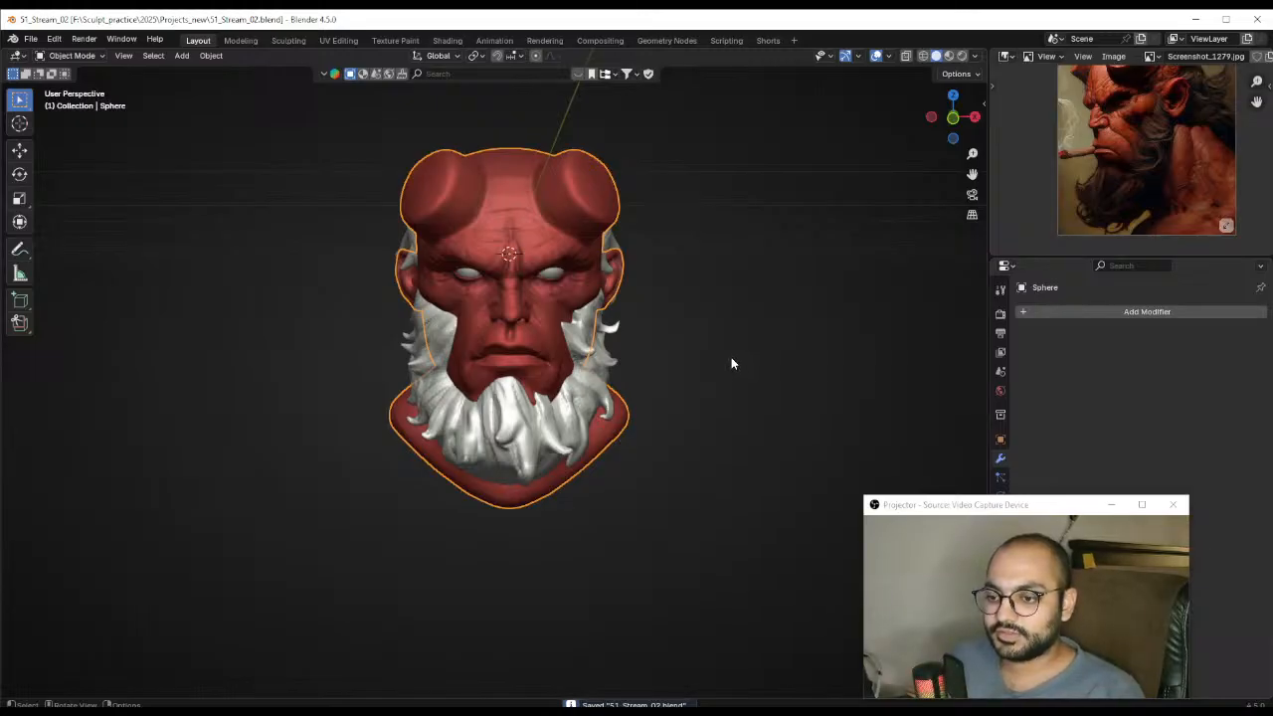
pyautogui.click(730, 360)
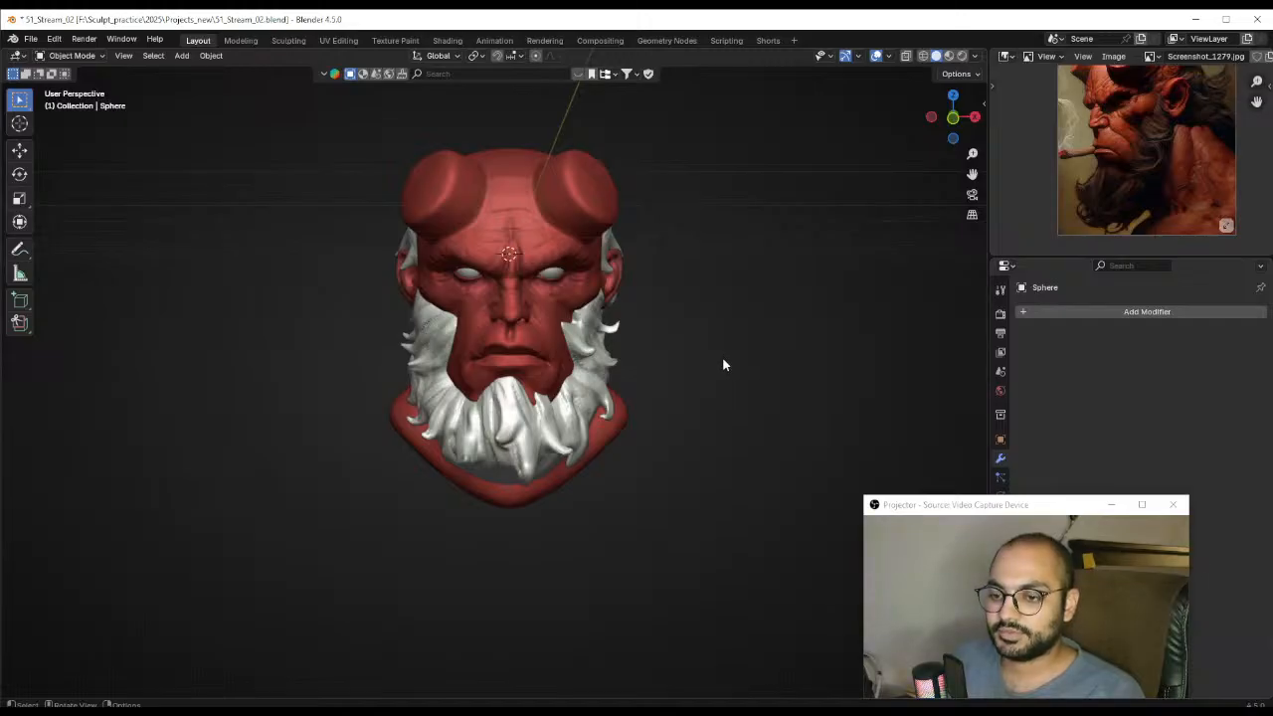
# Select the beard and enter Sculpt Mode on it
pyautogui.moveTo(644, 157); pyautogui.dragTo(572, 348, button='middle')
pyautogui.scroll(4, 626, 348)
pyautogui.keyDown('shift'); pyautogui.moveTo(571, 296); pyautogui.dragTo(565, 403, button='middle'); pyautogui.keyUp('shift')
pyautogui.click(592, 444)
pyautogui.hotkey('ctrl', 'Tab')
pyautogui.click(584, 500)
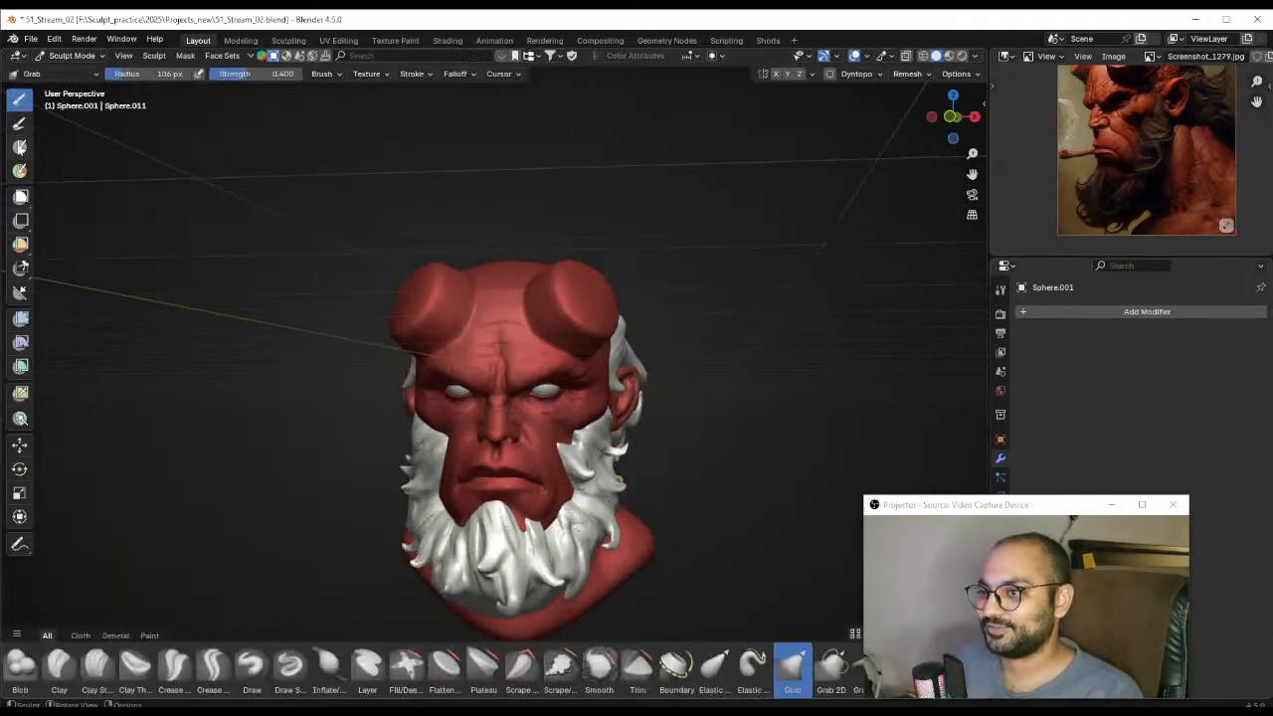
# Choose the Paint Blend brush and change its colour to a dark, nearly unsaturated grey
pyautogui.click(19, 123)
pyautogui.click(116, 76)
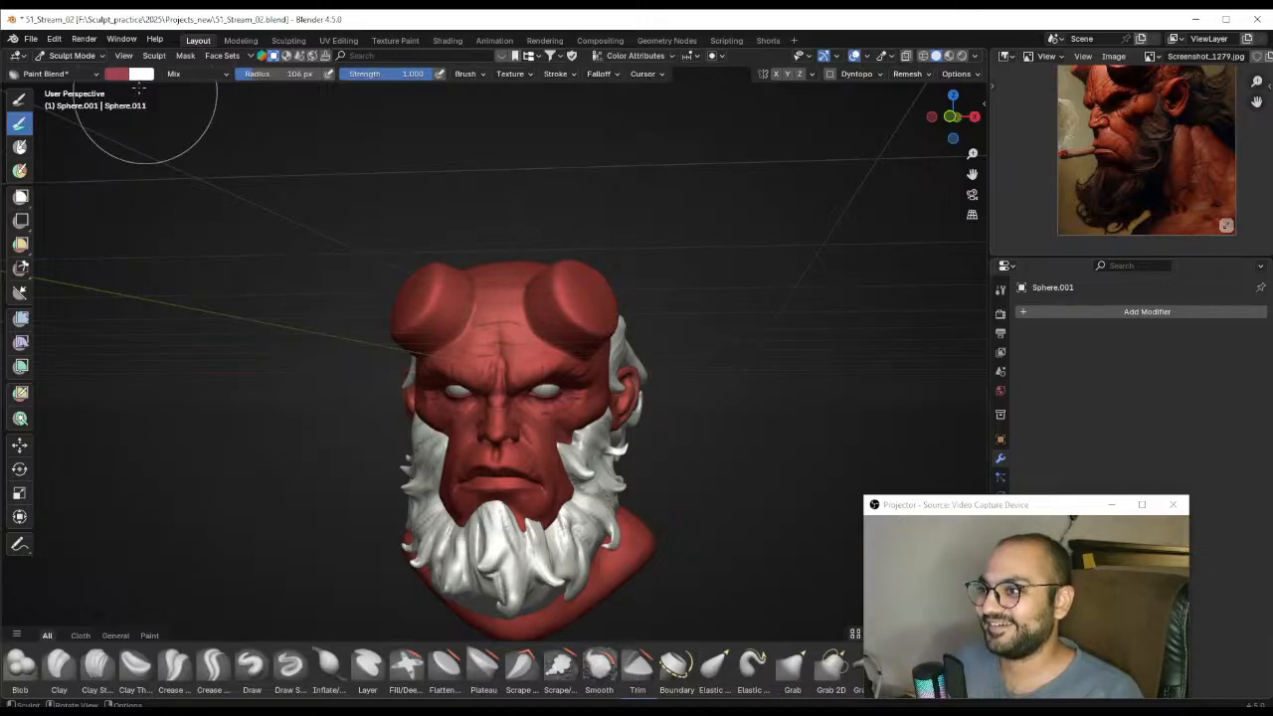
pyautogui.moveTo(168, 241); pyautogui.dragTo(105, 243)
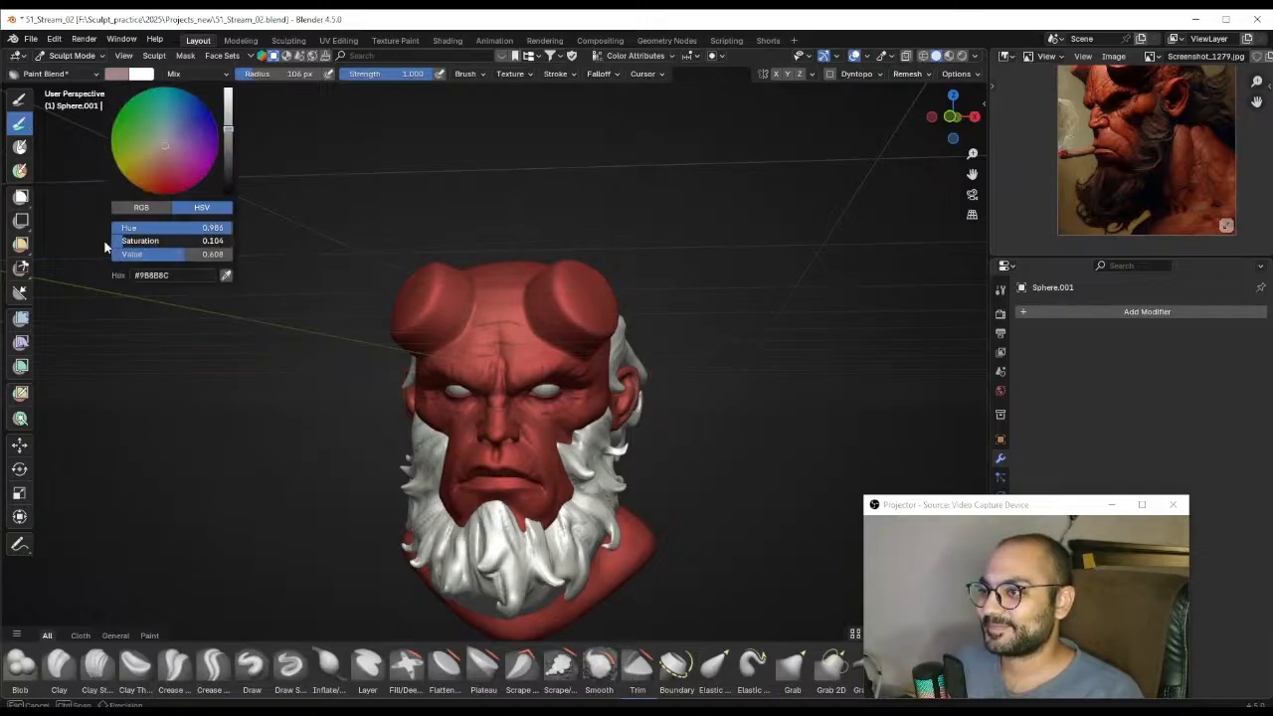
pyautogui.moveTo(230, 129); pyautogui.dragTo(228, 172)
# Paint the side and front locks of the beard dark with Paint Blend at full strength
pyautogui.moveTo(509, 430)
pyautogui.mouseDown(button='middle')
pyautogui.moveTo(460, 435)
pyautogui.moveTo(432, 322)
pyautogui.mouseUp(button='middle')
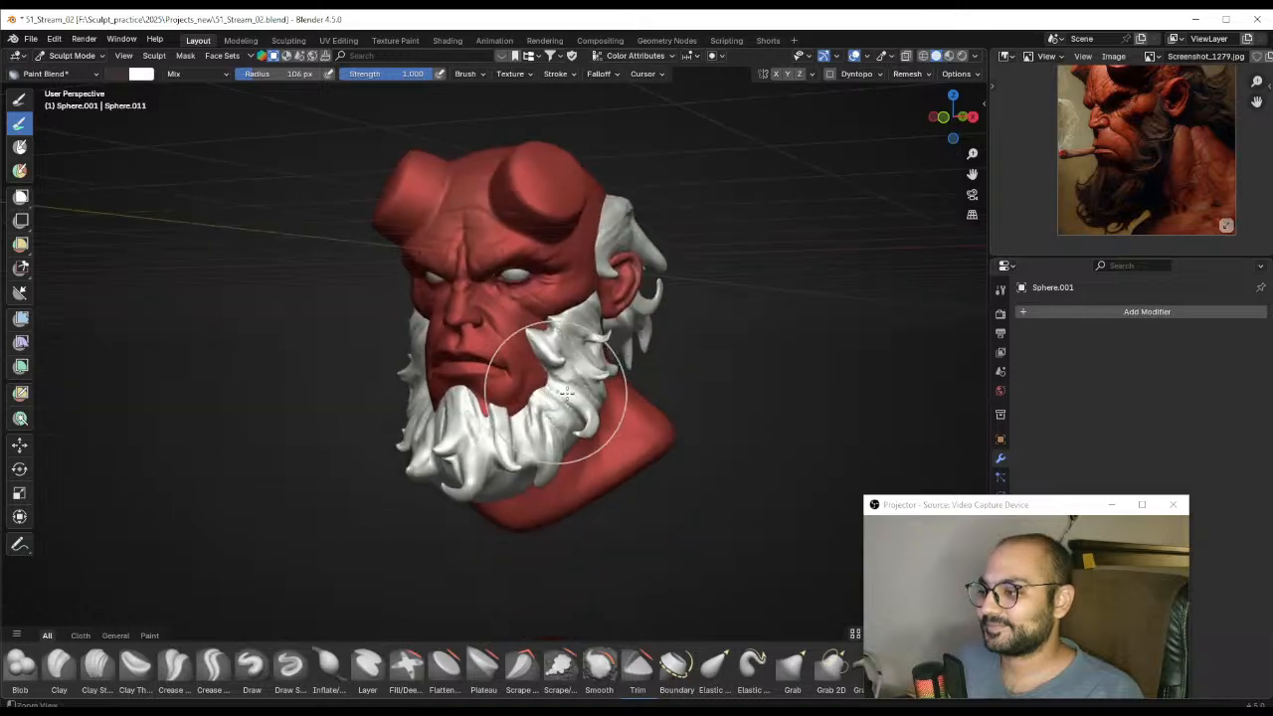
pyautogui.scroll(-1, 561, 406)
pyautogui.press('f')
pyautogui.moveTo(559, 361)
pyautogui.mouseDown()
pyautogui.moveTo(584, 401)
pyautogui.moveTo(553, 427)
pyautogui.moveTo(575, 438)
pyautogui.moveTo(537, 455)
pyautogui.mouseUp()
pyautogui.click(580, 362)
pyautogui.press('f')
pyautogui.click(551, 358)
pyautogui.press('f')
pyautogui.click(527, 445)
pyautogui.moveTo(483, 394); pyautogui.dragTo(488, 482)
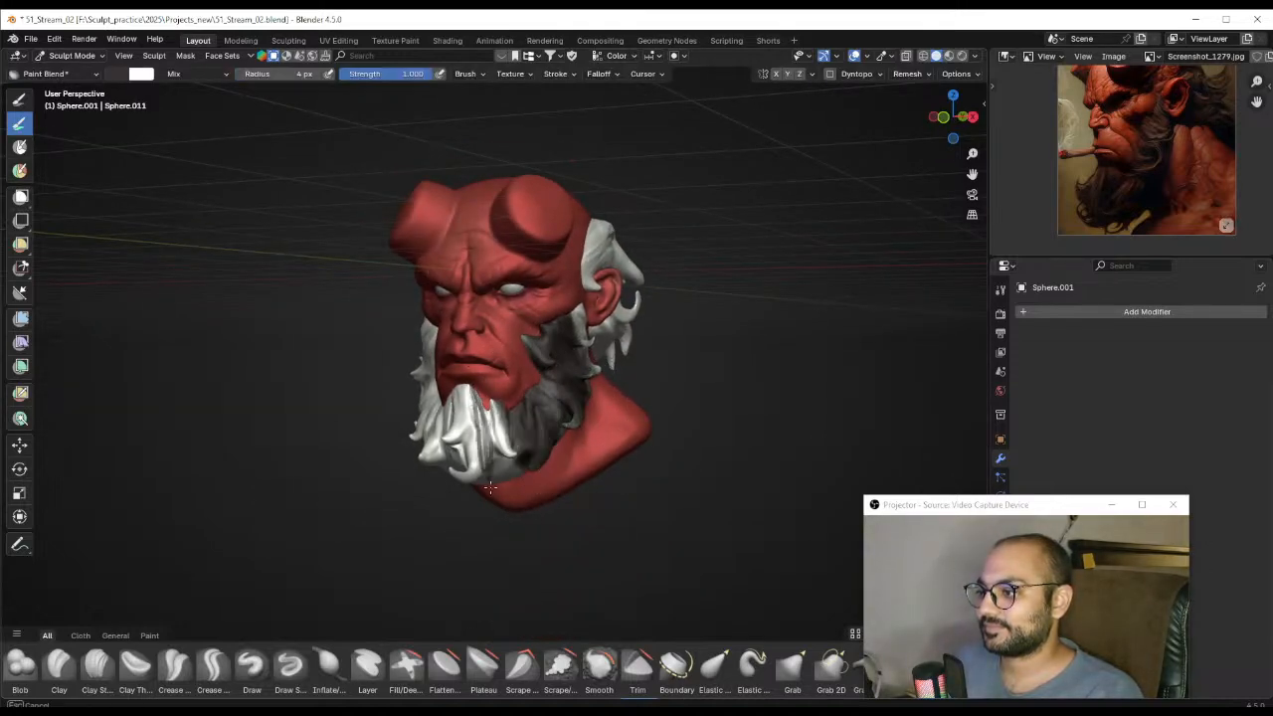
pyautogui.moveTo(487, 482); pyautogui.dragTo(511, 476, button='middle')
pyautogui.moveTo(495, 395); pyautogui.dragTo(499, 480)
pyautogui.moveTo(478, 415)
pyautogui.mouseDown()
pyautogui.moveTo(446, 463)
pyautogui.moveTo(468, 457)
pyautogui.mouseUp()
# Cover the remaining white areas across the front and far side of the beard with the dark colour
pyautogui.moveTo(427, 452); pyautogui.dragTo(498, 448, button='middle')
pyautogui.press('f')
pyautogui.click(502, 443)
pyautogui.moveTo(502, 444); pyautogui.dragTo(432, 428)
pyautogui.moveTo(431, 428); pyautogui.dragTo(489, 428, button='middle')
pyautogui.moveTo(457, 408)
pyautogui.mouseDown()
pyautogui.moveTo(392, 449)
pyautogui.moveTo(390, 346)
pyautogui.moveTo(374, 402)
pyautogui.moveTo(456, 451)
pyautogui.mouseUp()
pyautogui.moveTo(598, 346)
pyautogui.mouseDown(button='middle')
pyautogui.moveTo(548, 342)
pyautogui.moveTo(589, 442)
pyautogui.moveTo(610, 373)
pyautogui.mouseUp(button='middle')
pyautogui.press('f')
pyautogui.click(471, 409)
pyautogui.press('f')
pyautogui.press('f')
pyautogui.click(586, 405)
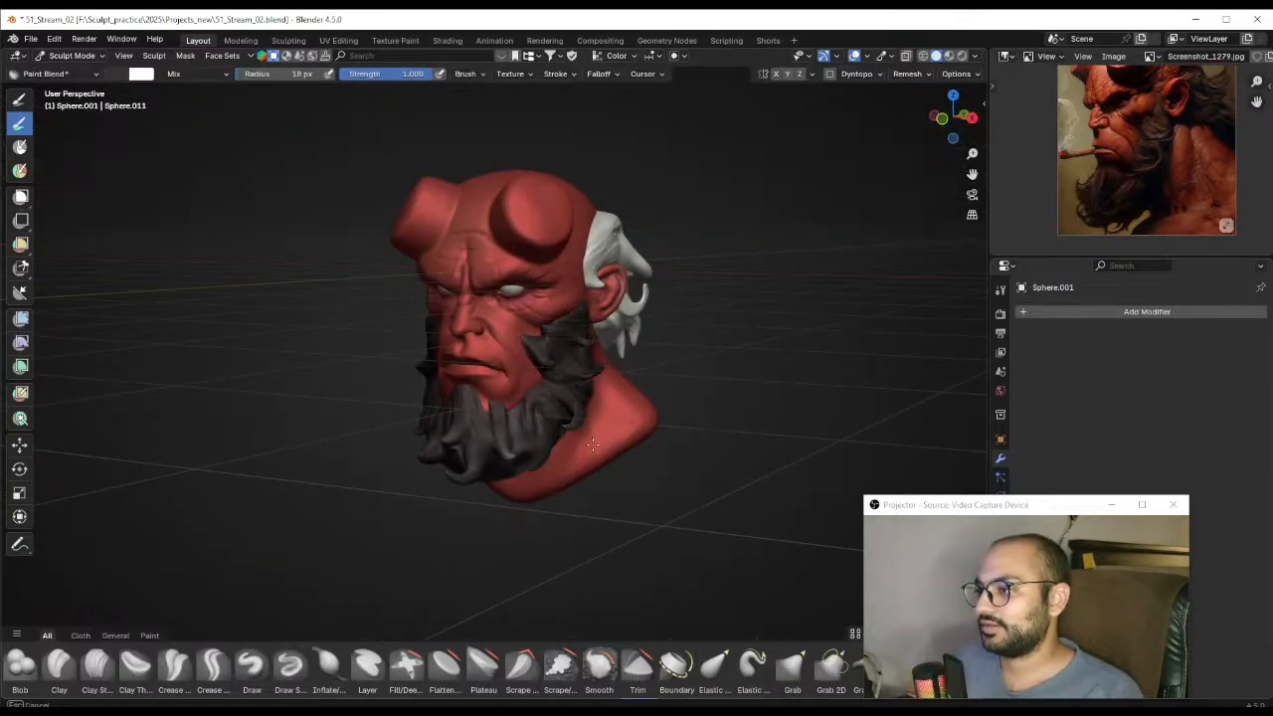
# Switch sculpting to the back hair and paint its strands above and behind the ear dark at a 41 px radius
pyautogui.moveTo(671, 315)
pyautogui.mouseDown(button='middle')
pyautogui.moveTo(596, 324)
pyautogui.moveTo(553, 395)
pyautogui.mouseUp(button='middle')
pyautogui.hotkey('alt', 'q')
pyautogui.press('f')
pyautogui.click(572, 383)
pyautogui.moveTo(519, 378); pyautogui.dragTo(553, 343)
pyautogui.moveTo(606, 373); pyautogui.dragTo(567, 368, button='middle')
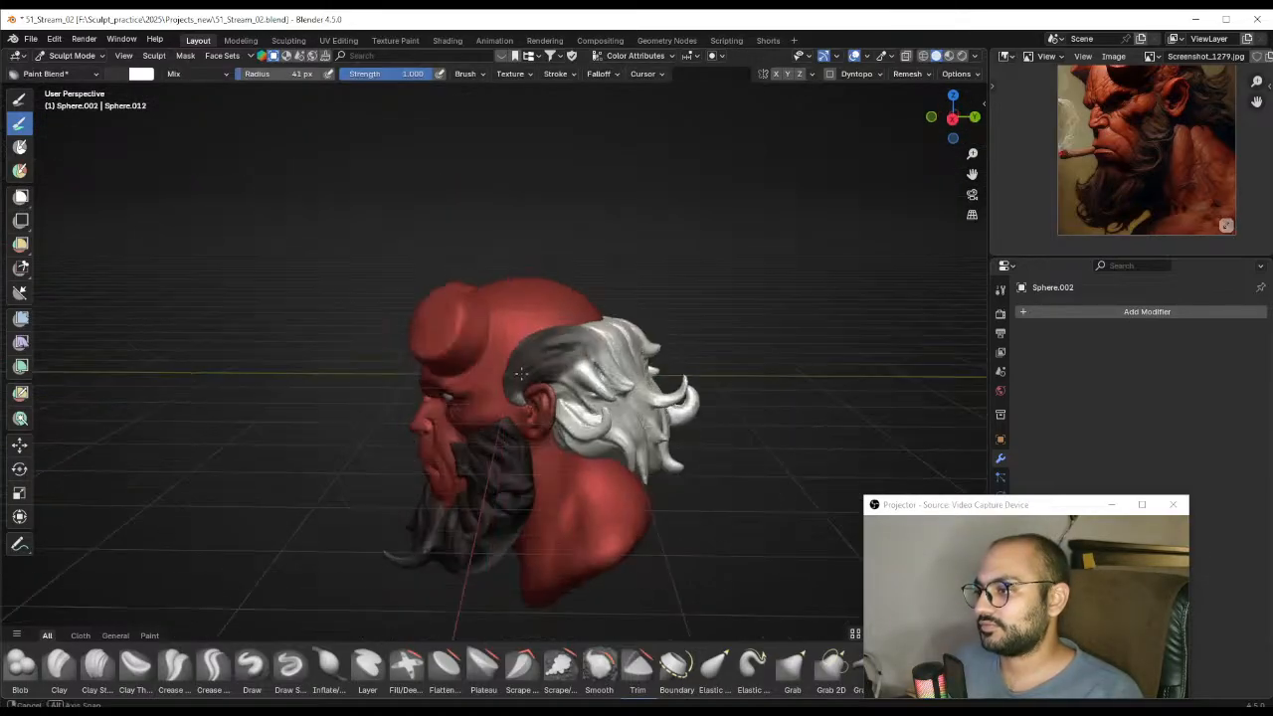
pyautogui.moveTo(545, 348); pyautogui.dragTo(587, 370)
# Extend the dark colour around the back of the hair with Paint Blend at an 84 px radius
pyautogui.moveTo(597, 370); pyautogui.dragTo(572, 383, button='middle')
pyautogui.keyDown('ctrl'); pyautogui.moveTo(572, 408); pyautogui.dragTo(568, 393, button='middle'); pyautogui.keyUp('ctrl')
pyautogui.moveTo(568, 394); pyautogui.dragTo(609, 423)
pyautogui.moveTo(642, 398); pyautogui.dragTo(577, 378, button='middle')
pyautogui.press('f')
pyautogui.click(566, 356)
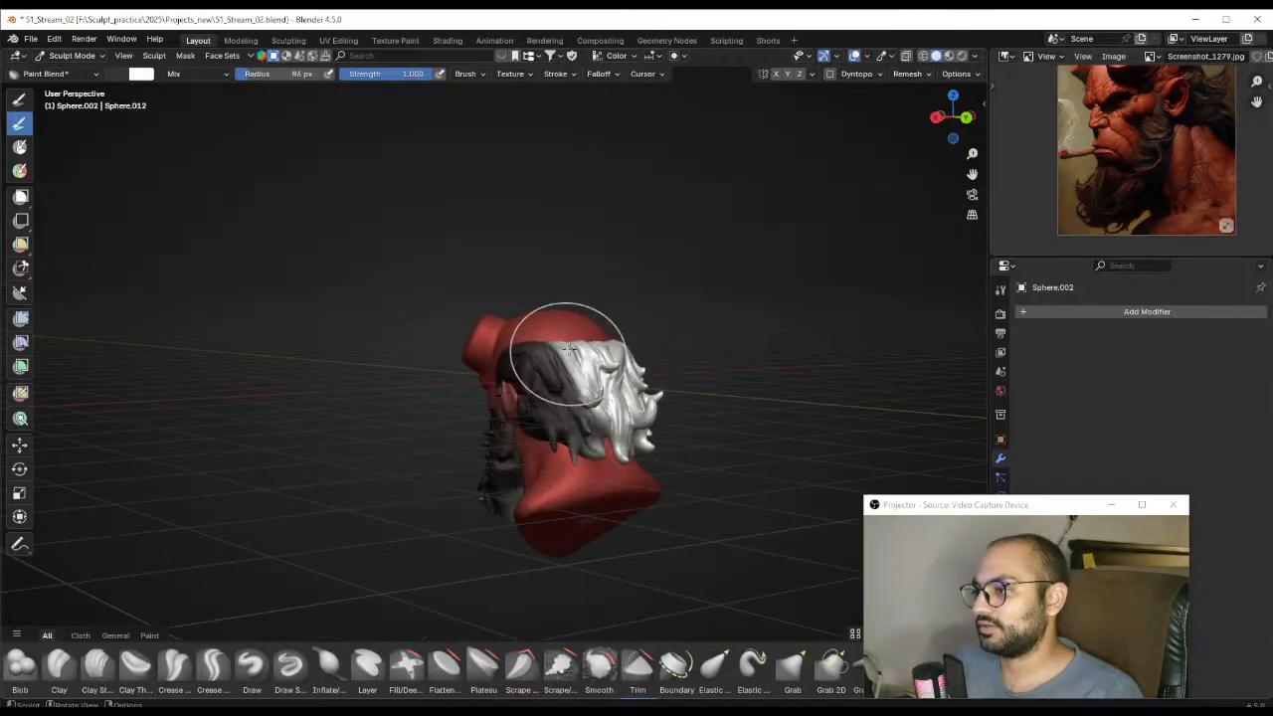
pyautogui.moveTo(566, 355); pyautogui.dragTo(612, 402)
pyautogui.moveTo(647, 398)
pyautogui.mouseDown(button='middle')
pyautogui.moveTo(521, 420)
pyautogui.moveTo(527, 387)
pyautogui.moveTo(548, 386)
pyautogui.mouseUp(button='middle')
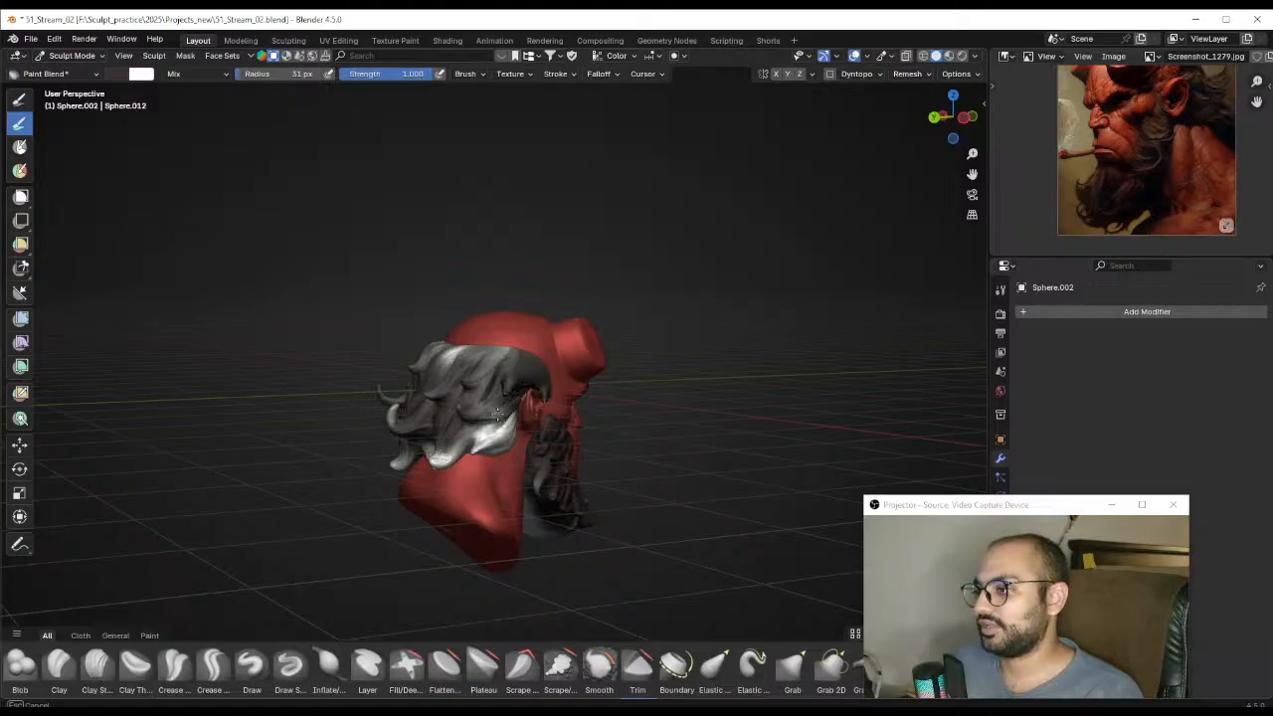
# Paint the remaining white lower strands of the back hair dark with Paint Blend, reducing the brush radius to 13 px
pyautogui.moveTo(496, 424); pyautogui.dragTo(444, 458)
pyautogui.press('f')
pyautogui.click(462, 424)
pyautogui.moveTo(450, 399)
pyautogui.mouseDown(button='middle')
pyautogui.moveTo(463, 424)
pyautogui.moveTo(537, 391)
pyautogui.moveTo(526, 384)
pyautogui.mouseUp(button='middle')
pyautogui.press('f')
pyautogui.click(550, 410)
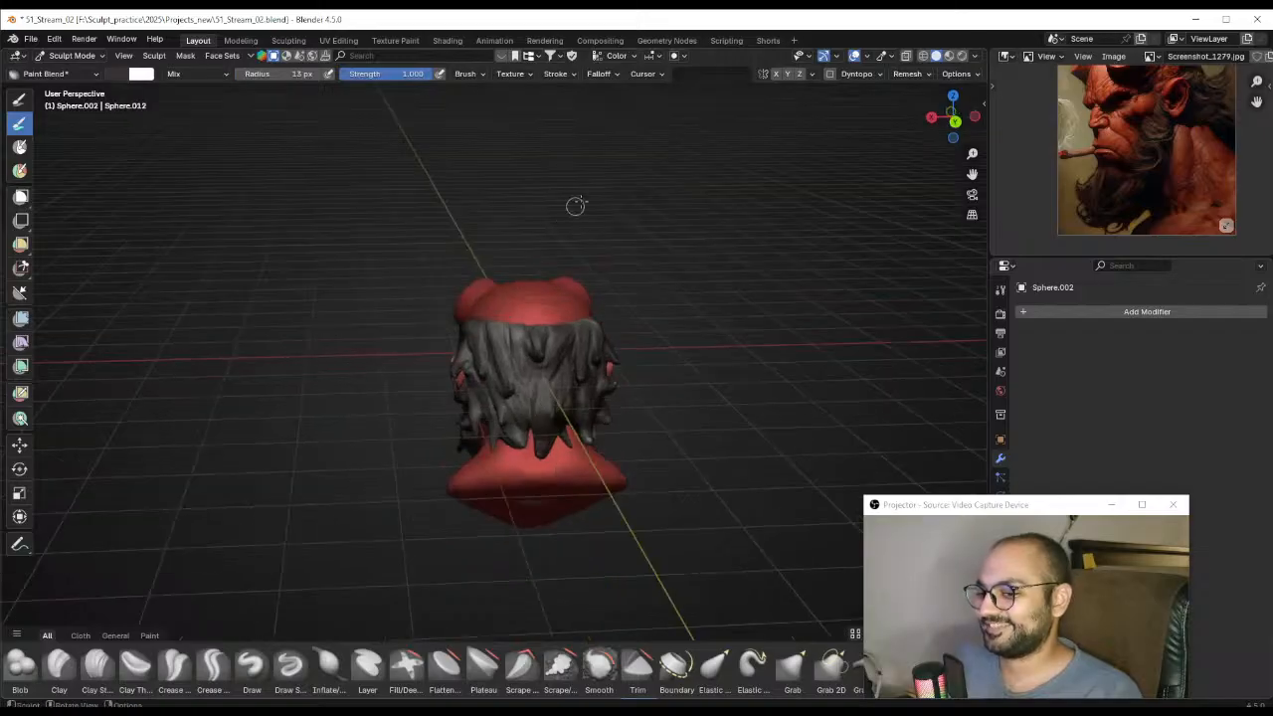
# Darken the strands across the rear of the hair, from the hairline down to the nape
pyautogui.moveTo(577, 205); pyautogui.dragTo(491, 325, button='middle')
pyautogui.moveTo(509, 377); pyautogui.dragTo(511, 413)
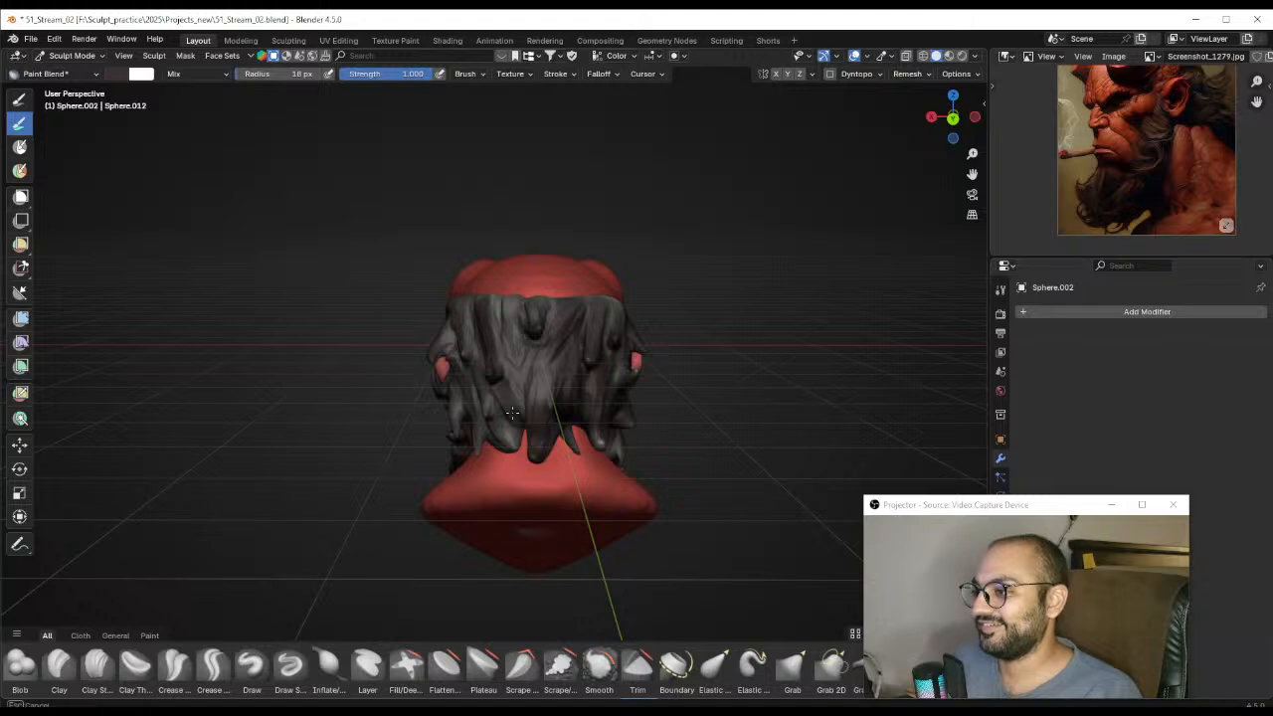
pyautogui.moveTo(517, 355); pyautogui.dragTo(535, 342, button='middle')
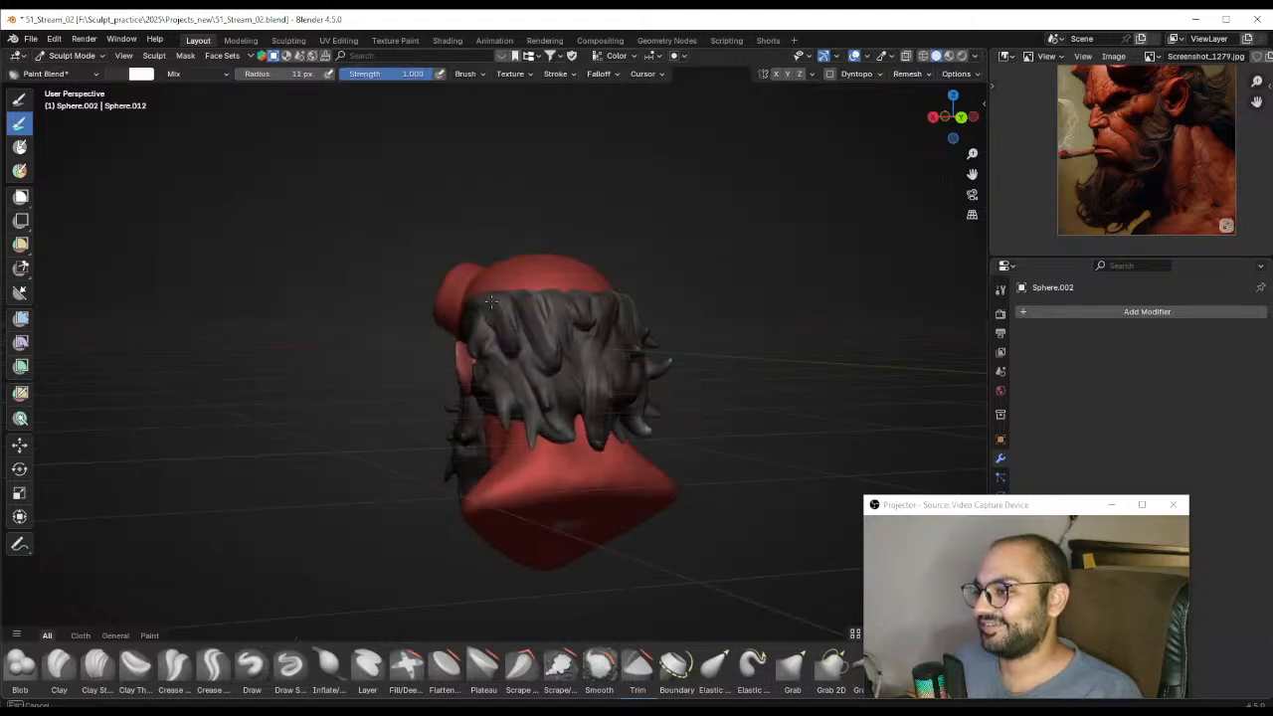
pyautogui.moveTo(490, 301)
pyautogui.mouseDown(button='middle')
pyautogui.moveTo(535, 351)
pyautogui.moveTo(559, 355)
pyautogui.moveTo(544, 365)
pyautogui.moveTo(556, 397)
pyautogui.moveTo(484, 330)
pyautogui.mouseUp(button='middle')
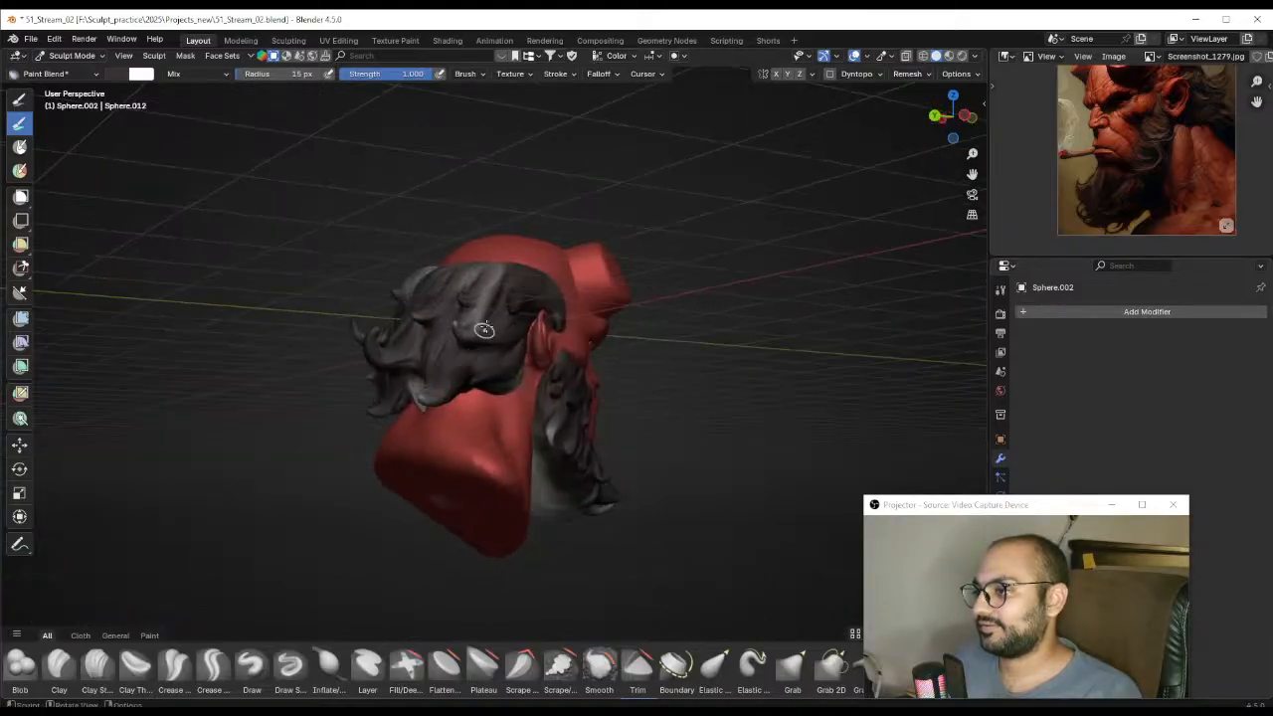
# Cover the curled hair tips behind the ear with the dark colour, using a 25 px radius
pyautogui.moveTo(495, 283)
pyautogui.mouseDown(button='middle')
pyautogui.moveTo(484, 318)
pyautogui.moveTo(494, 354)
pyautogui.moveTo(448, 376)
pyautogui.moveTo(490, 378)
pyautogui.moveTo(450, 343)
pyautogui.moveTo(415, 345)
pyautogui.moveTo(443, 343)
pyautogui.mouseUp(button='middle')
pyautogui.press('f')
pyautogui.press('f')
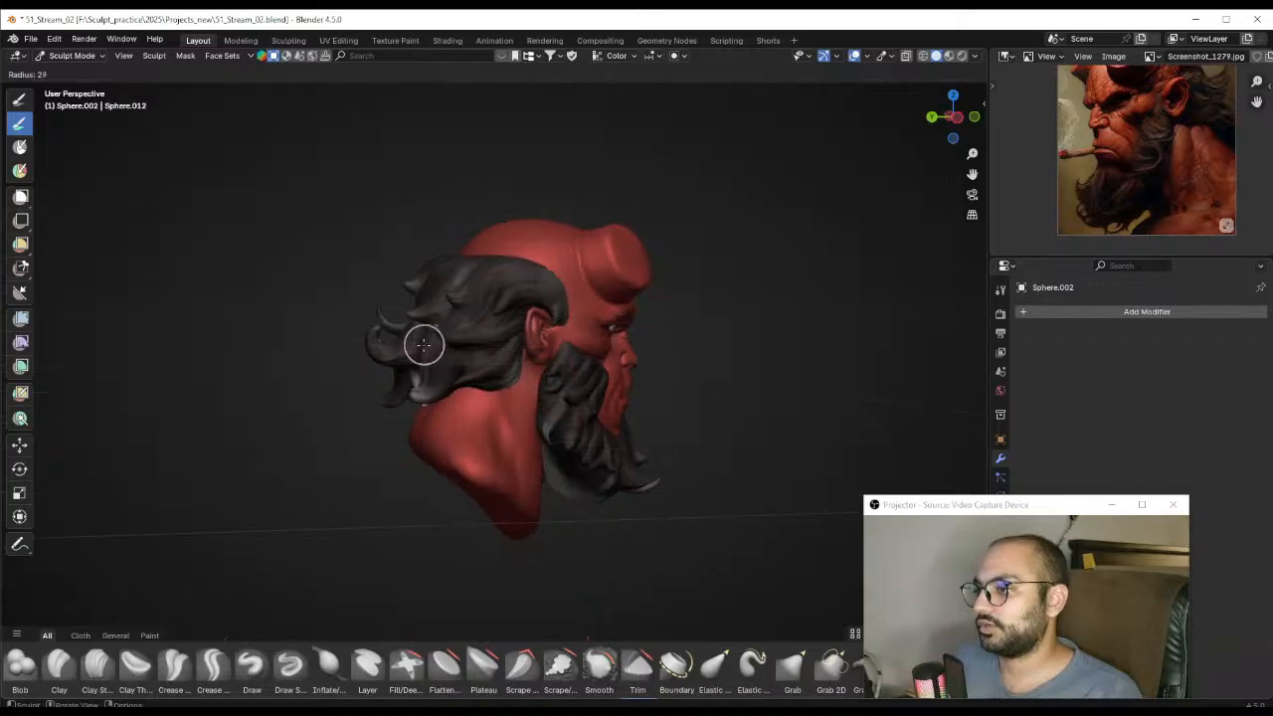
pyautogui.click(433, 345)
pyautogui.moveTo(435, 395); pyautogui.dragTo(560, 364, button='middle')
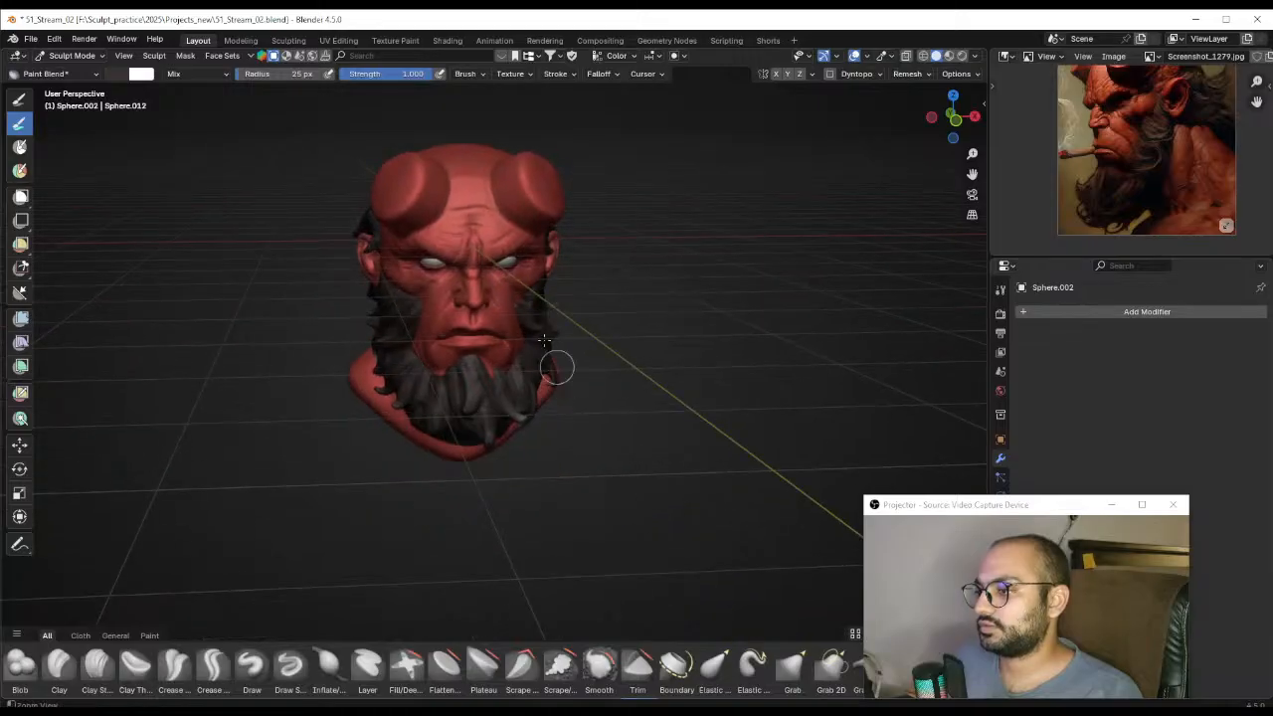
# Switch sculpting to the beard and paint its pointed cheek lock dark at a 14 px radius
pyautogui.scroll(3, 513, 326)
pyautogui.hotkey('alt', 'q')
pyautogui.scroll(1, 528, 333)
pyautogui.moveTo(514, 299)
pyautogui.keyDown('shift'); pyautogui.mouseDown(button='middle')
pyautogui.moveTo(529, 342)
pyautogui.moveTo(507, 341)
pyautogui.mouseUp(button='middle'); pyautogui.keyUp('shift')
pyautogui.press('f')
pyautogui.click(486, 328)
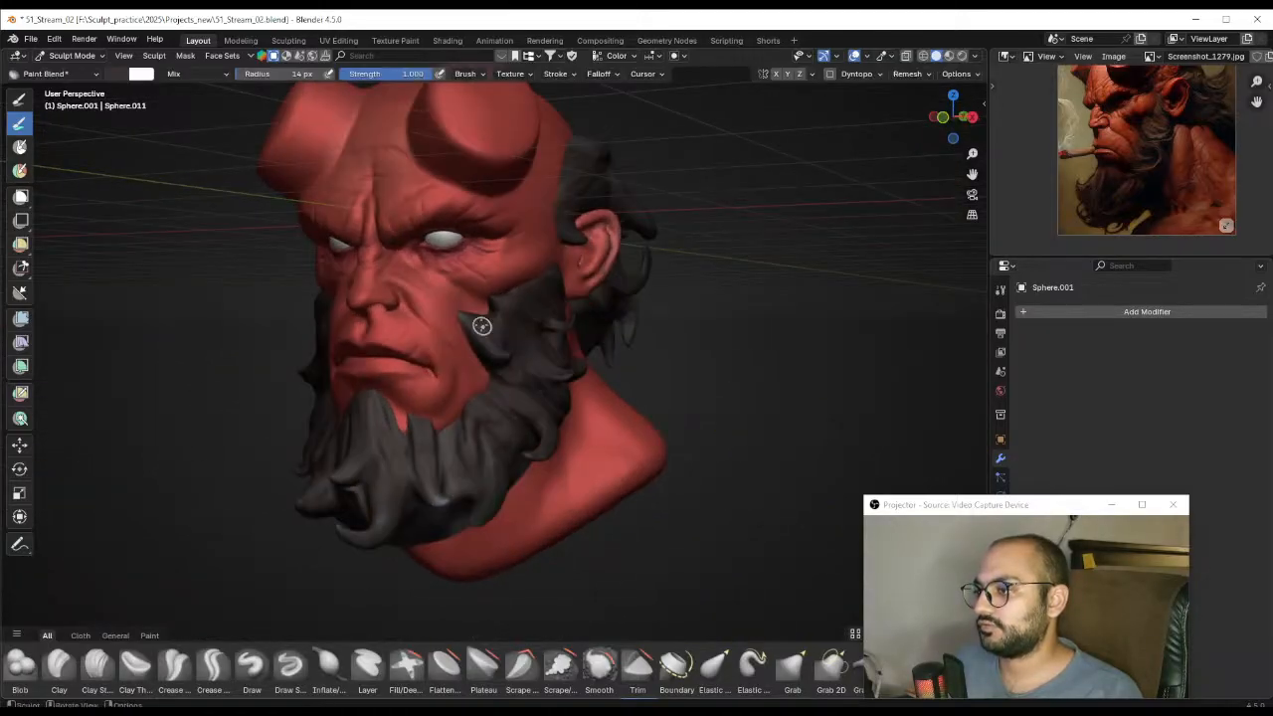
pyautogui.moveTo(465, 319); pyautogui.dragTo(506, 357)
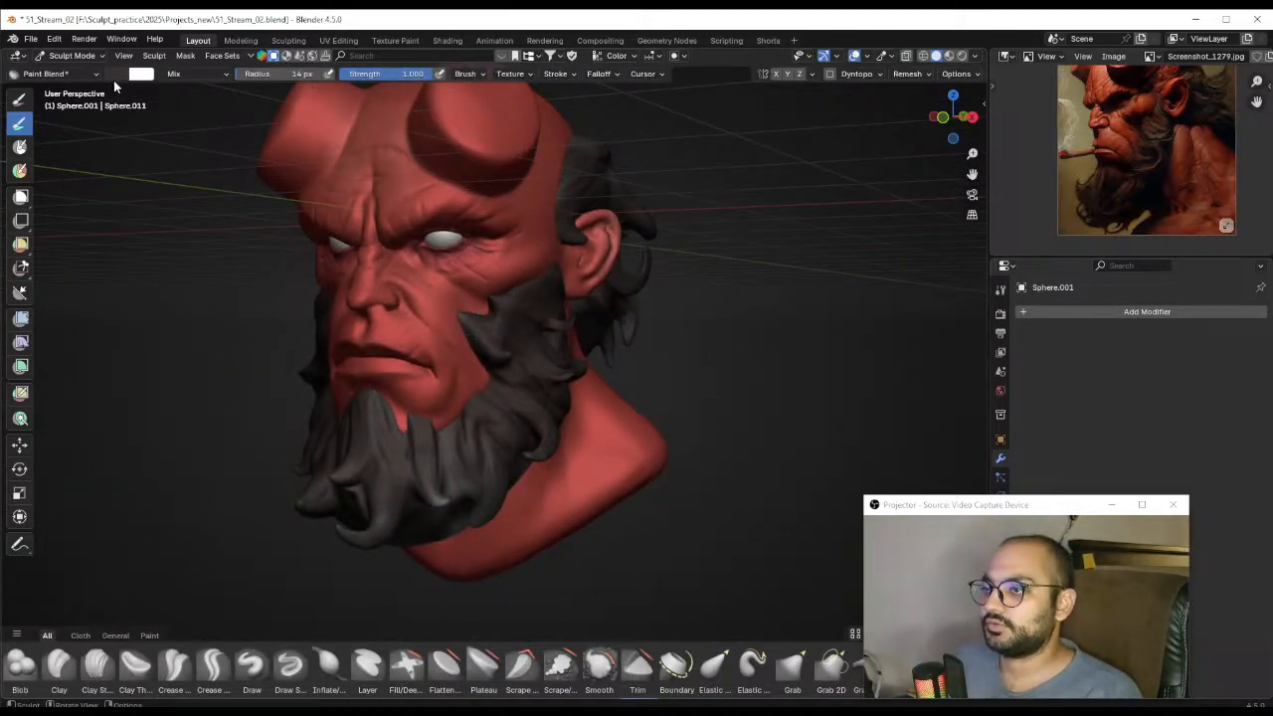
# Lighten the paint colour and brush it over the cheek locks and front strands of the beard
pyautogui.click(141, 74)
pyautogui.moveTo(227, 172); pyautogui.dragTo(225, 143)
pyautogui.keyDown('shift'); pyautogui.moveTo(492, 329); pyautogui.dragTo(501, 302, button='middle'); pyautogui.keyUp('shift')
pyautogui.press('f')
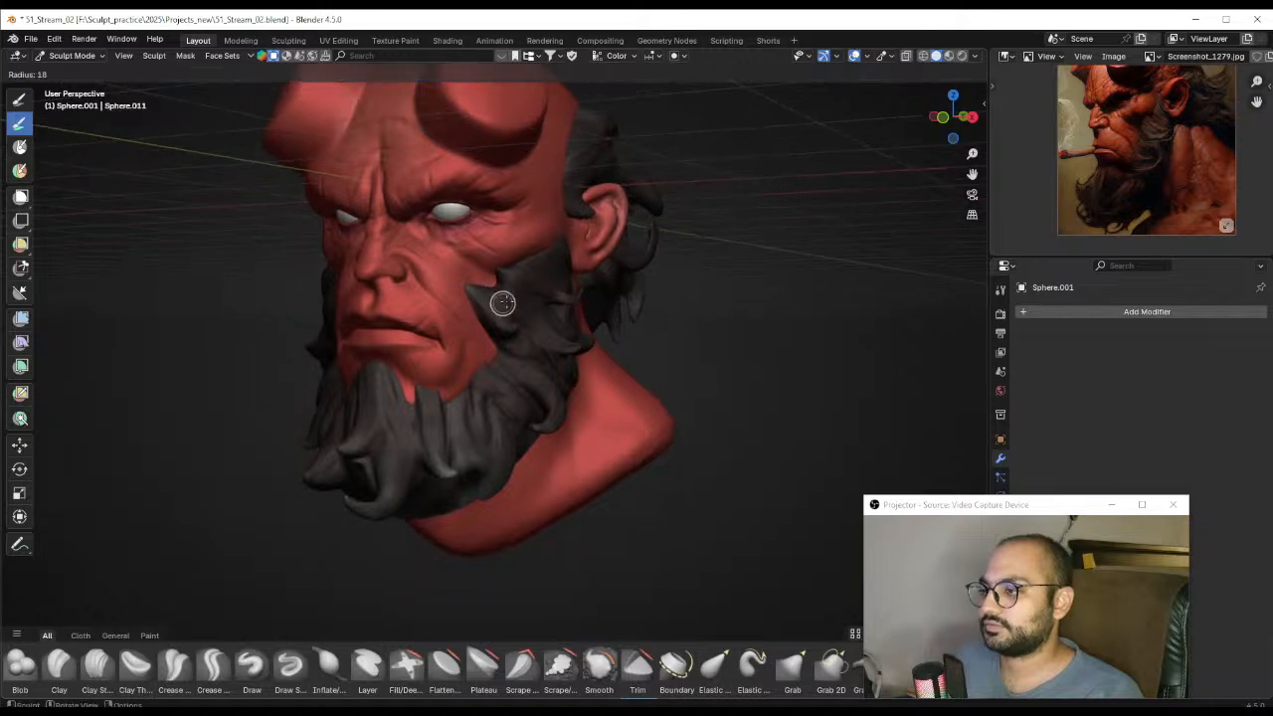
pyautogui.click(522, 301)
pyautogui.keyDown('shift'); pyautogui.moveTo(538, 348); pyautogui.dragTo(513, 314, button='middle'); pyautogui.keyUp('shift')
pyautogui.press('f')
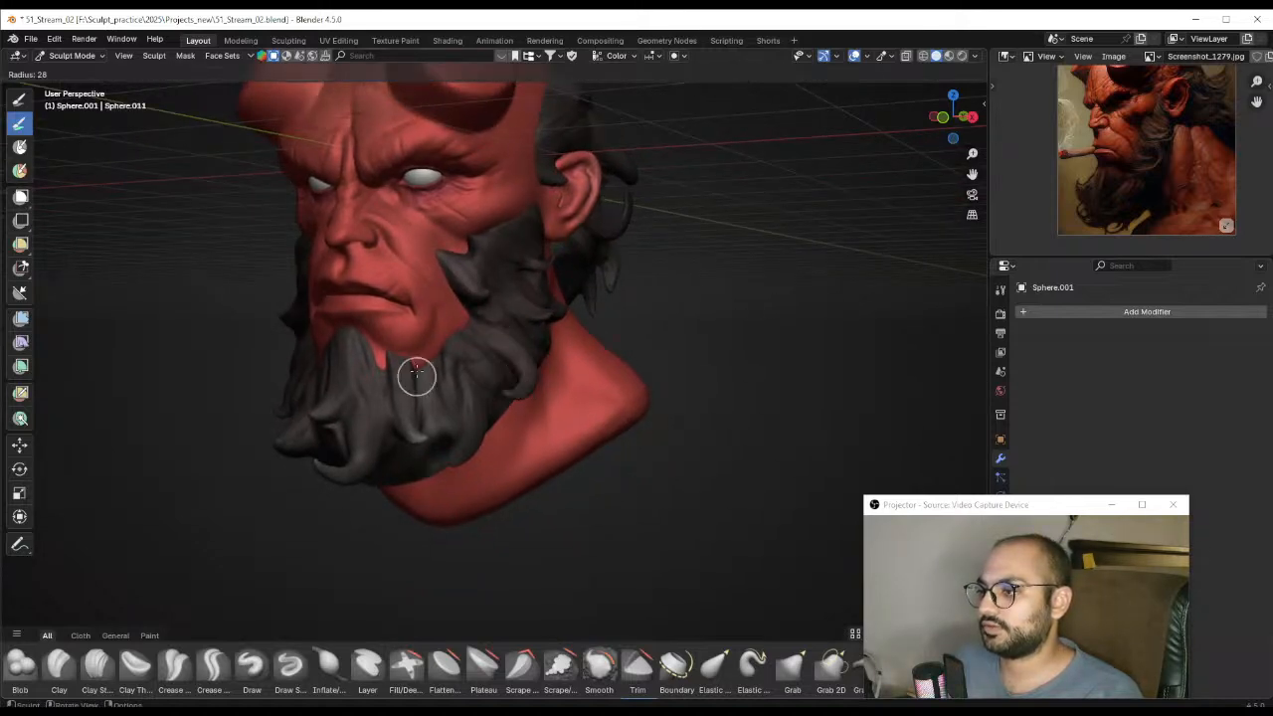
pyautogui.click(436, 376)
# Paint the lighter tone onto the beard's opposite side, using brush radii of 17 and 20 px
pyautogui.moveTo(409, 429)
pyautogui.mouseDown(button='middle')
pyautogui.moveTo(481, 391)
pyautogui.moveTo(438, 386)
pyautogui.moveTo(475, 367)
pyautogui.mouseUp(button='middle')
pyautogui.press('f')
pyautogui.click(460, 365)
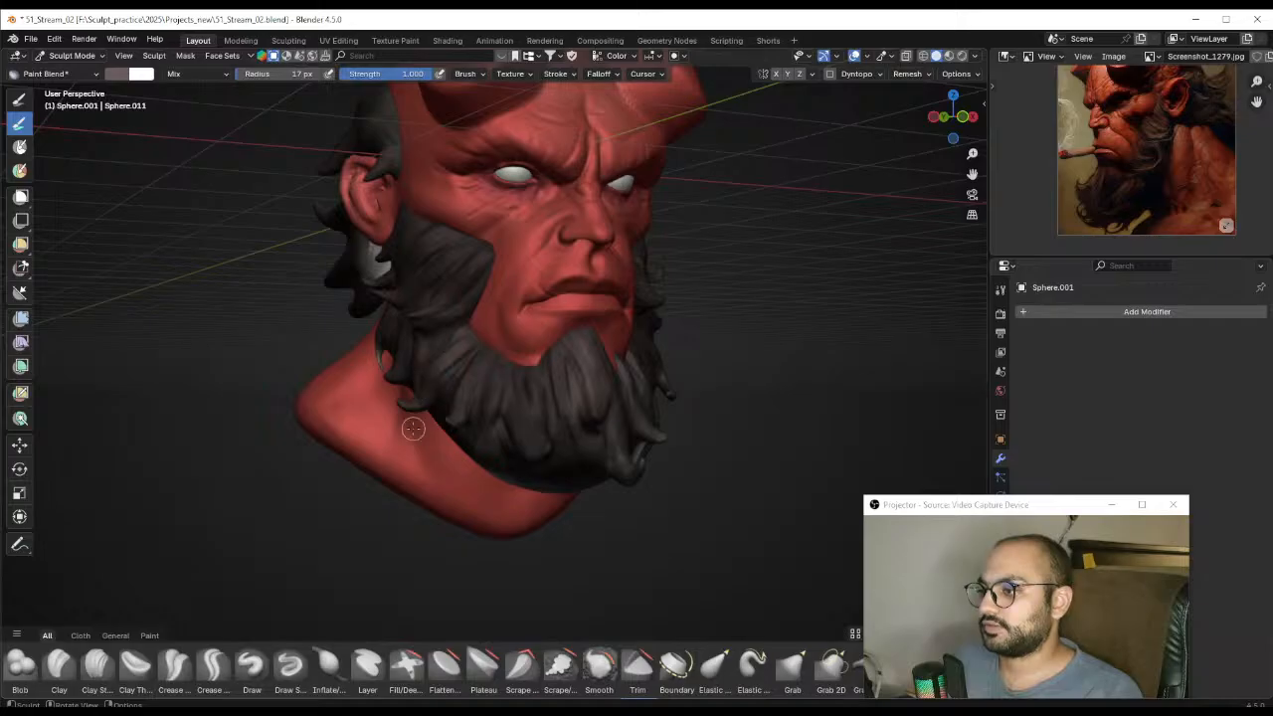
pyautogui.moveTo(414, 429)
pyautogui.mouseDown(button='middle')
pyautogui.moveTo(471, 361)
pyautogui.moveTo(477, 312)
pyautogui.moveTo(480, 323)
pyautogui.mouseUp(button='middle')
pyautogui.press('f')
pyautogui.click(446, 322)
pyautogui.press('f')
pyautogui.click(429, 347)
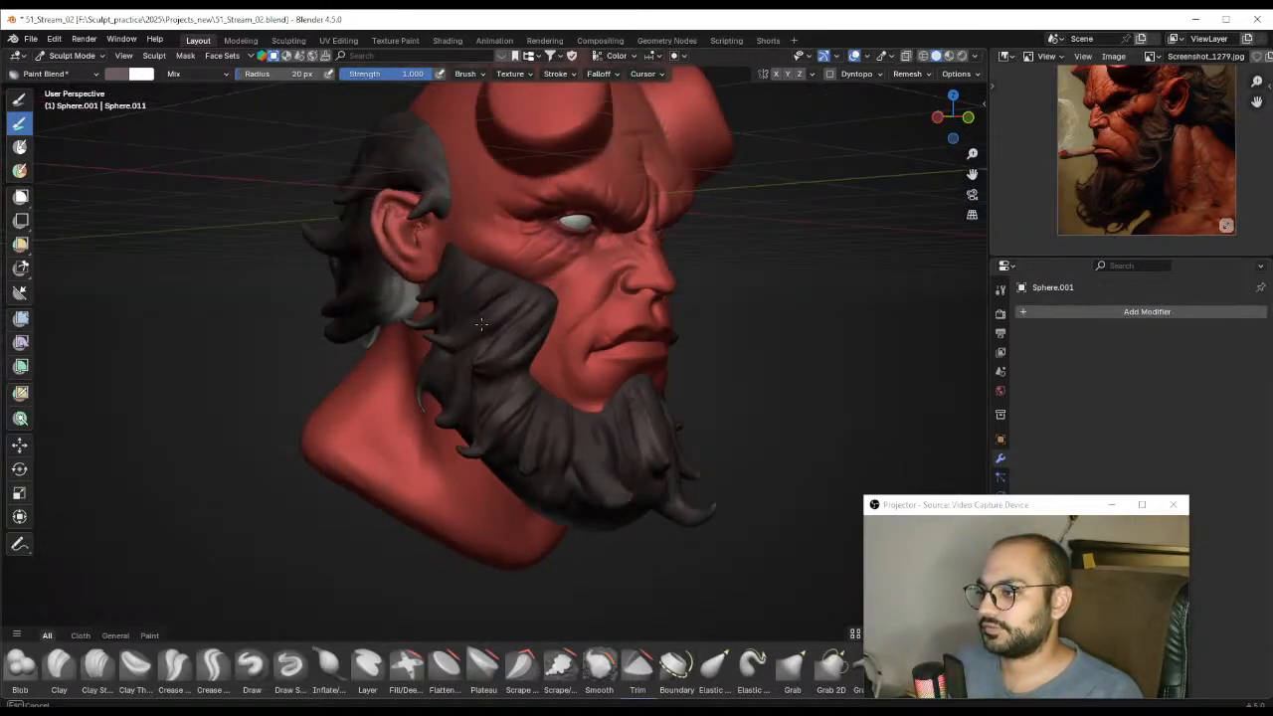
# Blend the lighter tone along the lower and side locks on both sides of the beard at 20 px
pyautogui.moveTo(483, 372); pyautogui.dragTo(475, 330, button='middle')
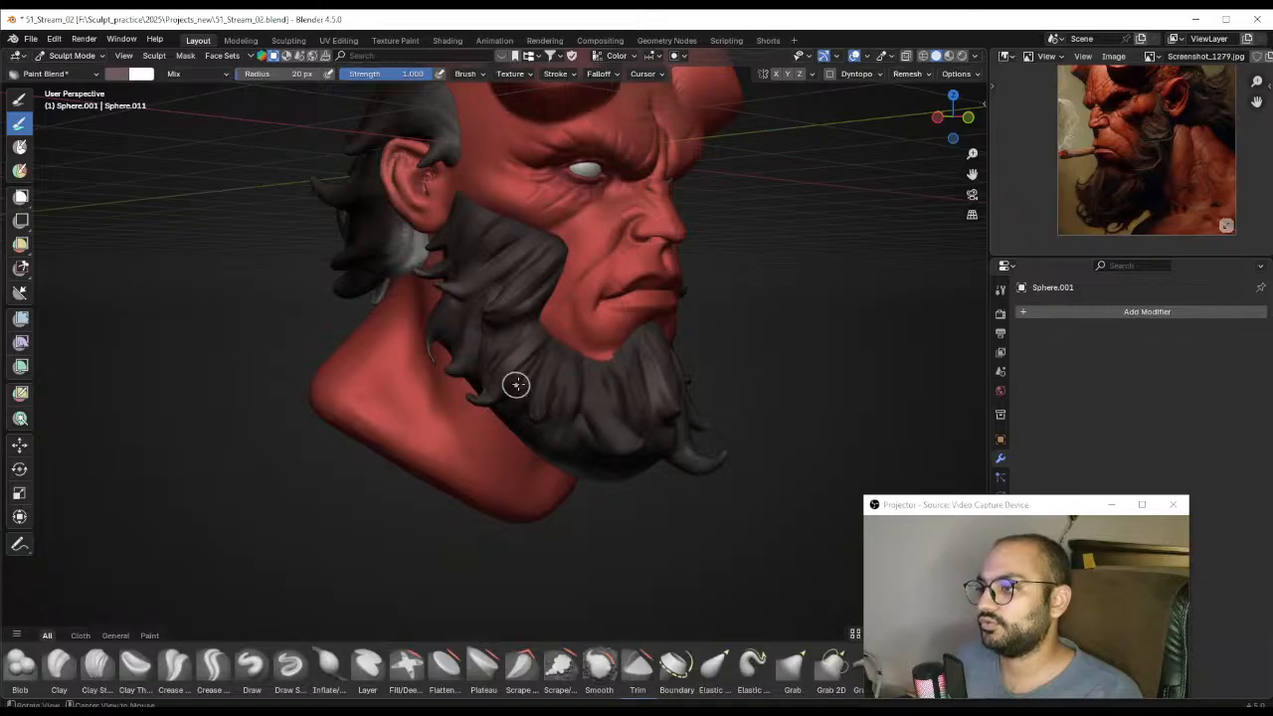
pyautogui.moveTo(516, 385)
pyautogui.mouseDown(button='middle')
pyautogui.moveTo(503, 397)
pyautogui.moveTo(478, 345)
pyautogui.moveTo(535, 379)
pyautogui.mouseUp(button='middle')
pyautogui.moveTo(528, 336); pyautogui.dragTo(519, 361, button='middle')
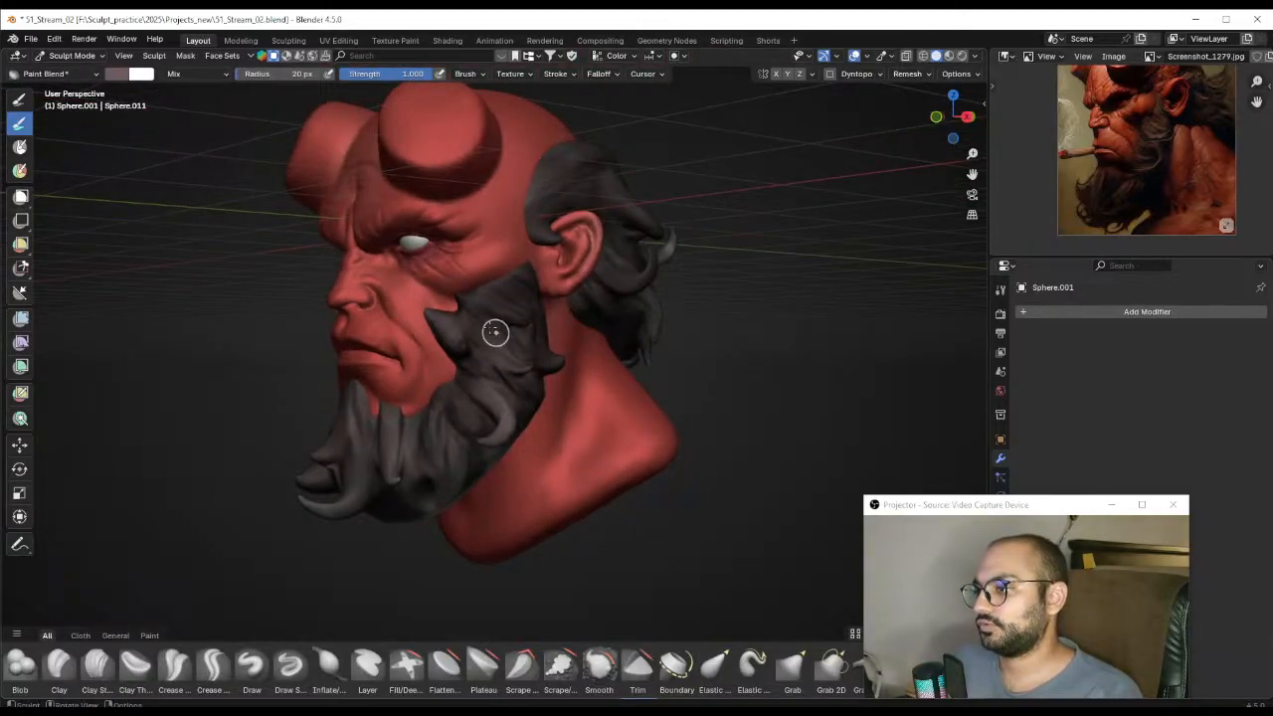
pyautogui.moveTo(569, 291)
pyautogui.mouseDown(button='middle')
pyautogui.moveTo(535, 329)
pyautogui.moveTo(538, 269)
pyautogui.moveTo(555, 264)
pyautogui.moveTo(511, 364)
pyautogui.moveTo(446, 344)
pyautogui.moveTo(487, 303)
pyautogui.moveTo(476, 329)
pyautogui.mouseUp(button='middle')
# Switch sculpting to the back hair and brush the lighter tone over its strands at a 25 px radius
pyautogui.hotkey('alt', 'q')
pyautogui.press('f')
pyautogui.click(478, 300)
pyautogui.keyDown('alt'); pyautogui.moveTo(550, 344); pyautogui.dragTo(475, 338); pyautogui.keyUp('alt')
pyautogui.keyDown('ctrl'); pyautogui.keyDown('alt'); pyautogui.moveTo(475, 338); pyautogui.dragTo(501, 369); pyautogui.keyUp('alt'); pyautogui.keyUp('ctrl')
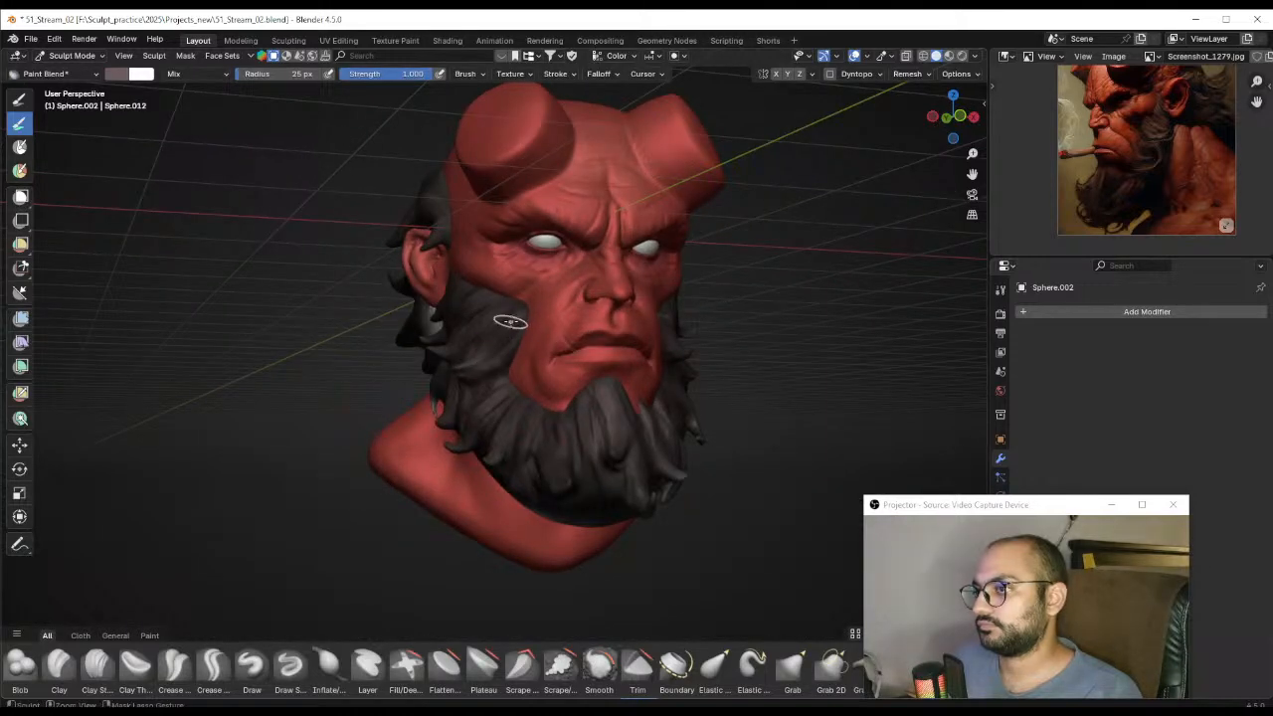
# Switch sculpting back to the beard, undo the last strokes and repaint the central chin lock with finer highlights
pyautogui.hotkey('alt', 'q')
pyautogui.moveTo(500, 346)
pyautogui.keyDown('alt'); pyautogui.mouseDown()
pyautogui.moveTo(445, 377)
pyautogui.moveTo(520, 421)
pyautogui.moveTo(514, 389)
pyautogui.mouseUp(); pyautogui.keyUp('alt')
pyautogui.hotkey('ctrl', 'z')
pyautogui.press('f')
pyautogui.click(497, 325)
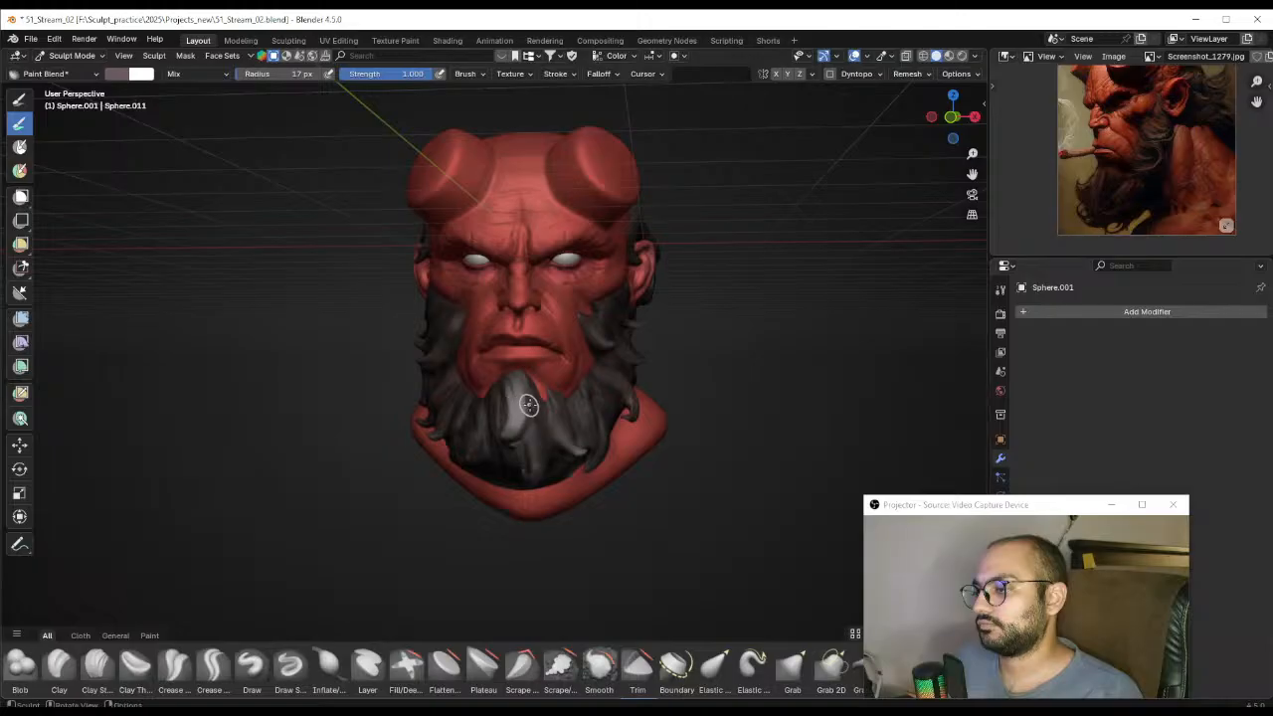
pyautogui.hotkey('ctrl', 'z')
pyautogui.moveTo(522, 371)
pyautogui.mouseDown()
pyautogui.moveTo(513, 430)
pyautogui.moveTo(548, 405)
pyautogui.moveTo(531, 364)
pyautogui.mouseUp()
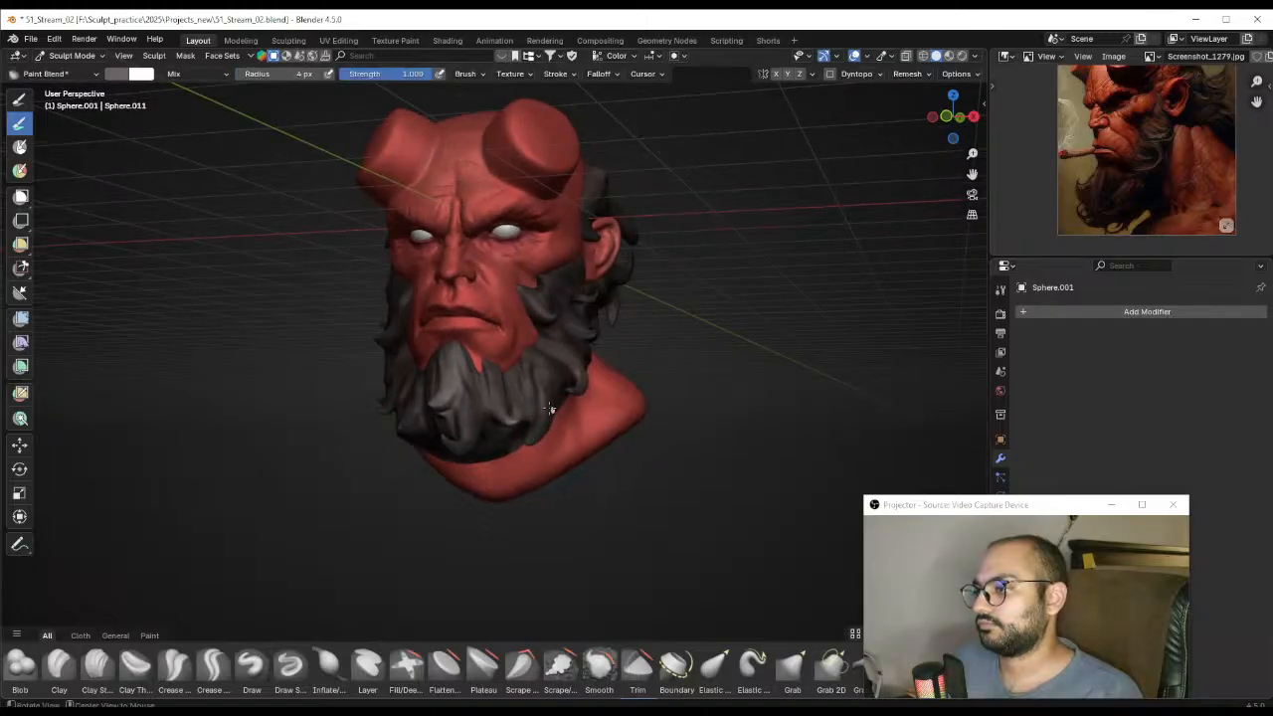
# Add lighter strokes along the cheek and side locks of the beard at a 14 px radius
pyautogui.keyDown('alt'); pyautogui.moveTo(550, 407); pyautogui.dragTo(511, 341); pyautogui.keyUp('alt')
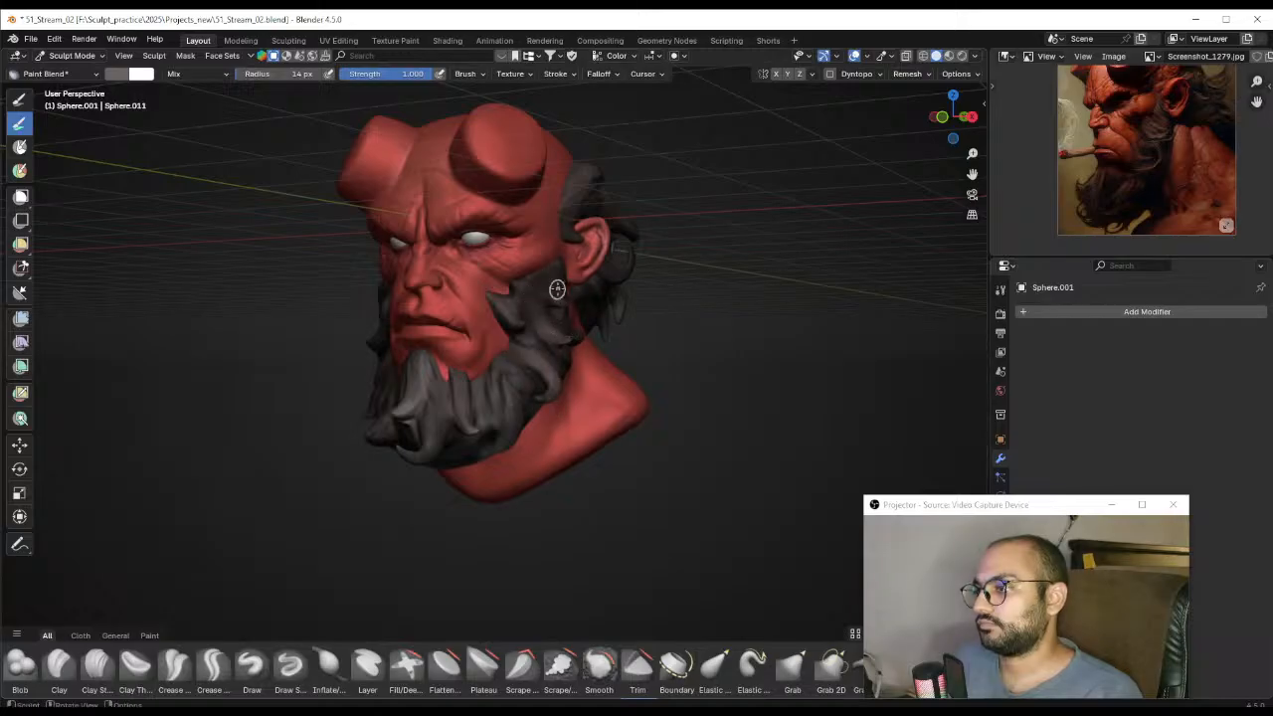
pyautogui.keyDown('alt'); pyautogui.moveTo(557, 289); pyautogui.dragTo(488, 369); pyautogui.keyUp('alt')
pyautogui.keyDown('alt'); pyautogui.moveTo(424, 338); pyautogui.dragTo(479, 395); pyautogui.keyUp('alt')
# Switch sculpting to the back hair and highlight its raised strands on both sides at a 14 px radius
pyautogui.hotkey('alt', 'q')
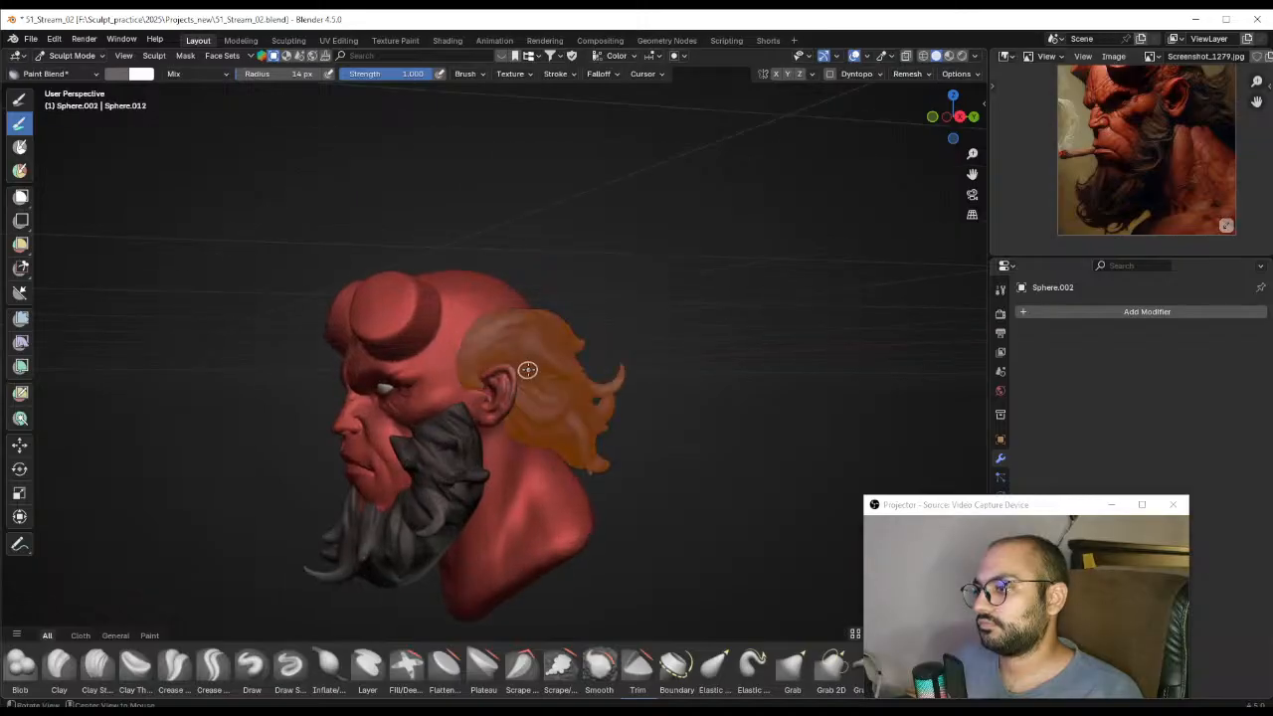
pyautogui.moveTo(526, 369); pyautogui.dragTo(479, 340, button='middle')
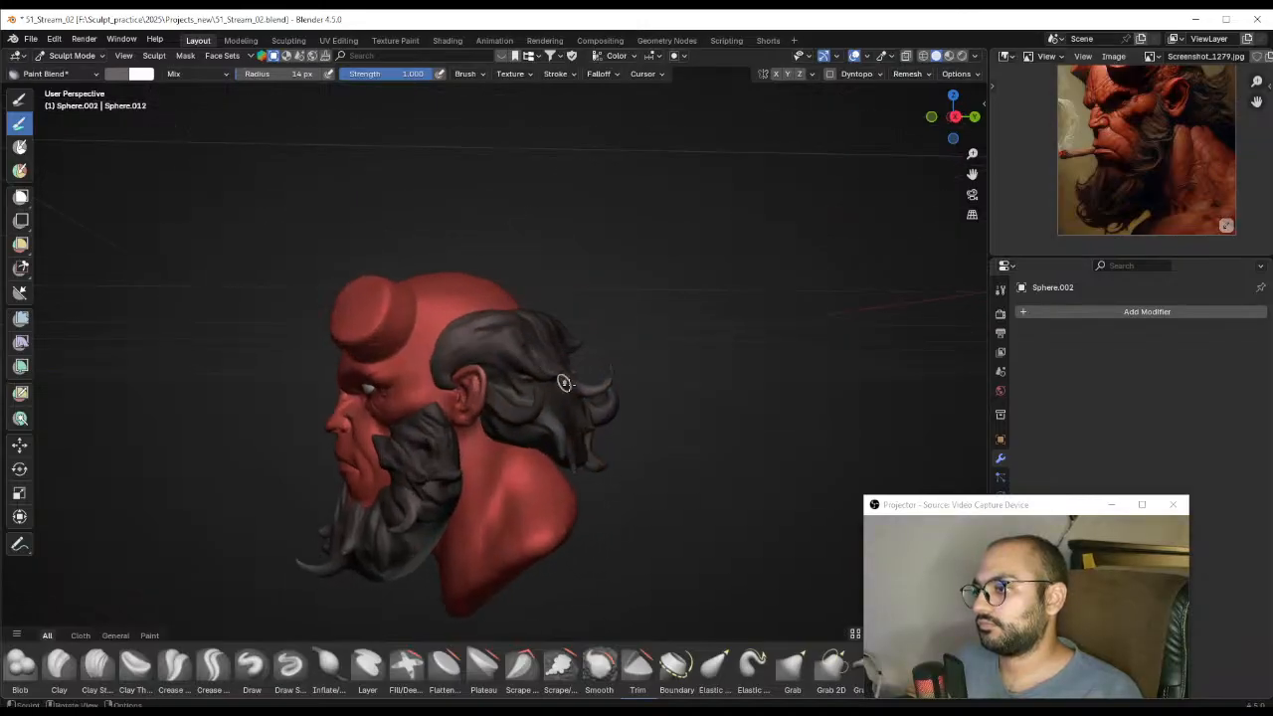
pyautogui.moveTo(564, 383); pyautogui.dragTo(535, 370, button='middle')
pyautogui.moveTo(500, 436)
pyautogui.mouseDown(button='middle')
pyautogui.moveTo(505, 403)
pyautogui.moveTo(468, 337)
pyautogui.moveTo(484, 418)
pyautogui.mouseUp(button='middle')
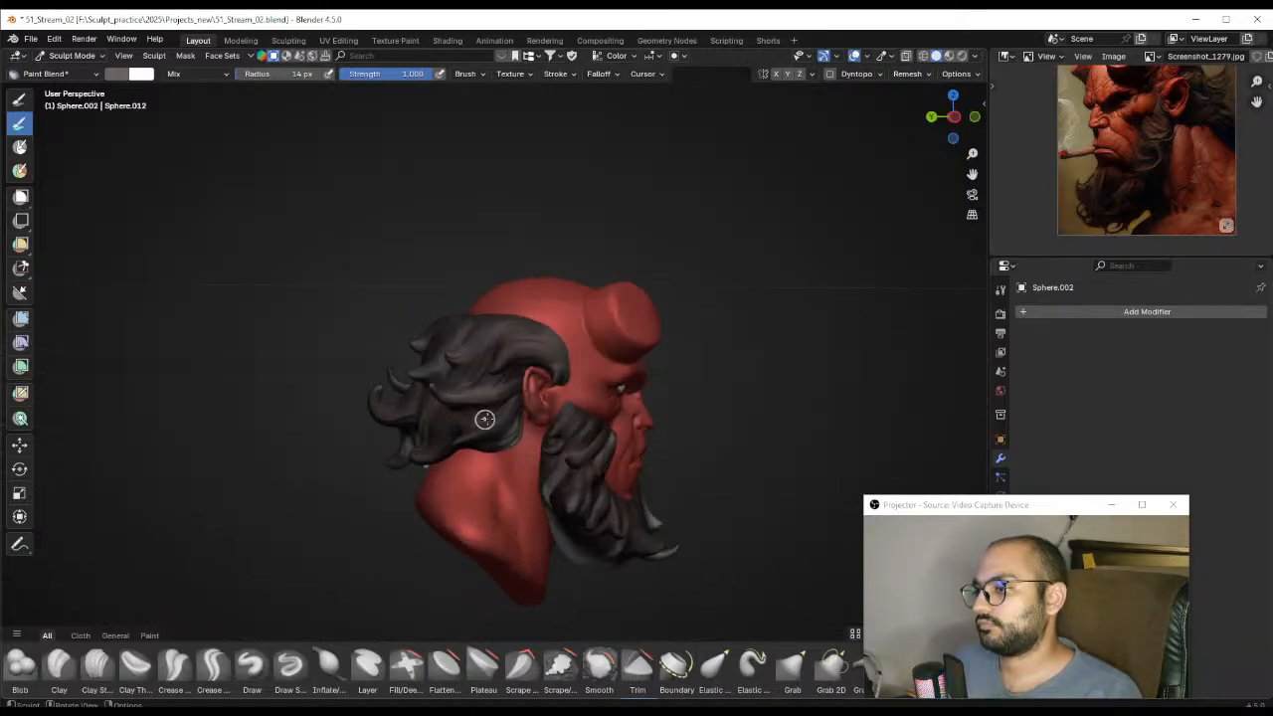
pyautogui.moveTo(404, 414); pyautogui.dragTo(521, 369, button='middle')
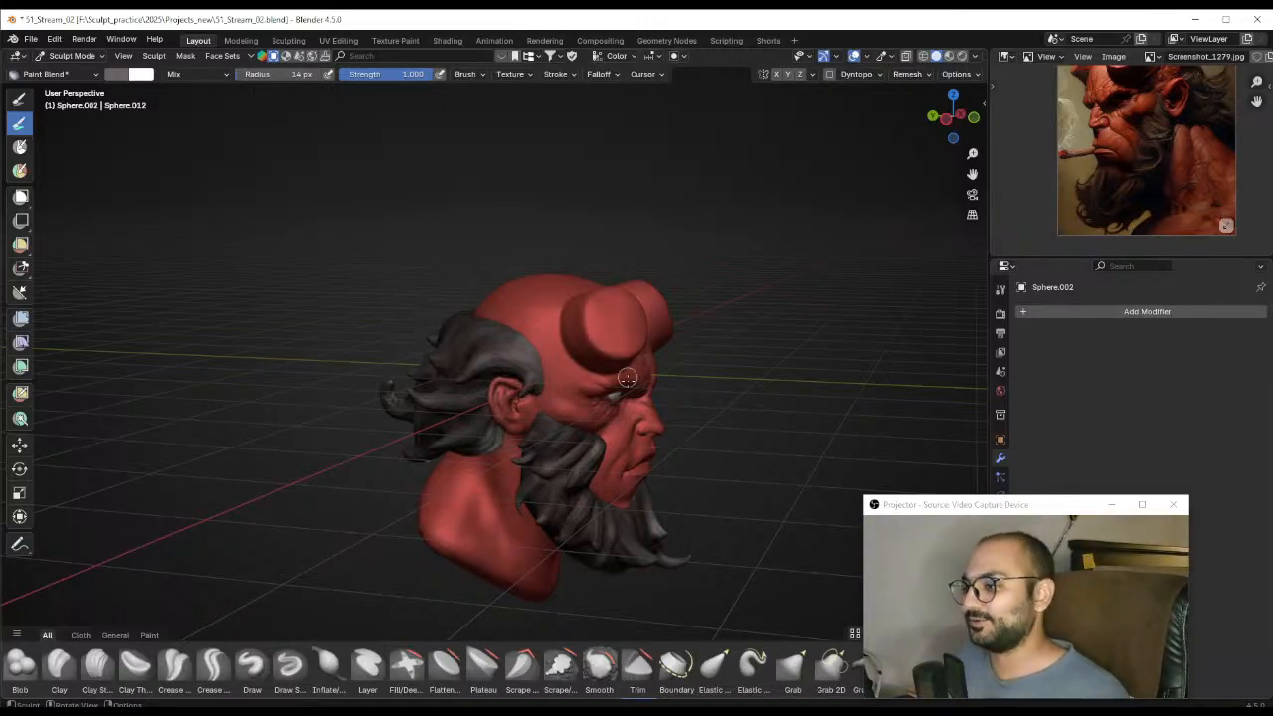
# Switch sculpting to the head and set the paint colour to the darker red #843E3A
pyautogui.moveTo(627, 378); pyautogui.dragTo(497, 358, button='middle')
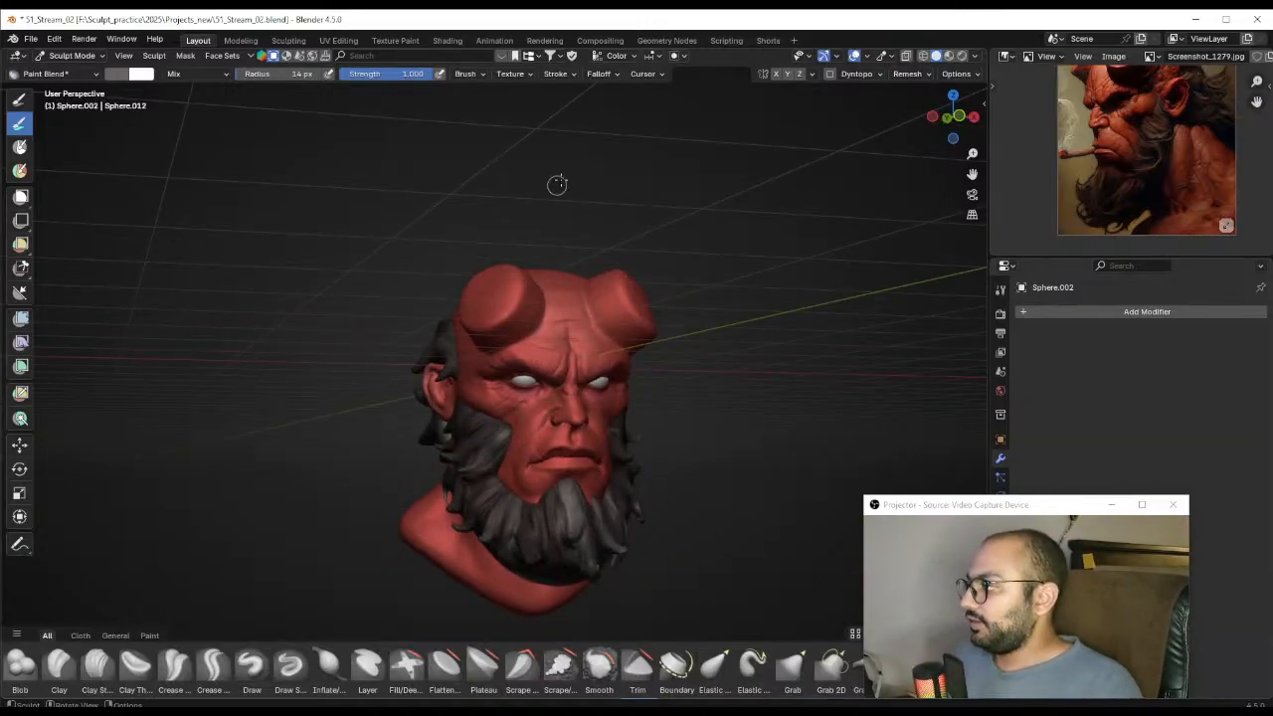
pyautogui.moveTo(567, 323)
pyautogui.mouseDown(button='middle')
pyautogui.moveTo(583, 284)
pyautogui.moveTo(571, 318)
pyautogui.mouseUp(button='middle')
pyautogui.scroll(4, 587, 287)
pyautogui.hotkey('alt', 'q')
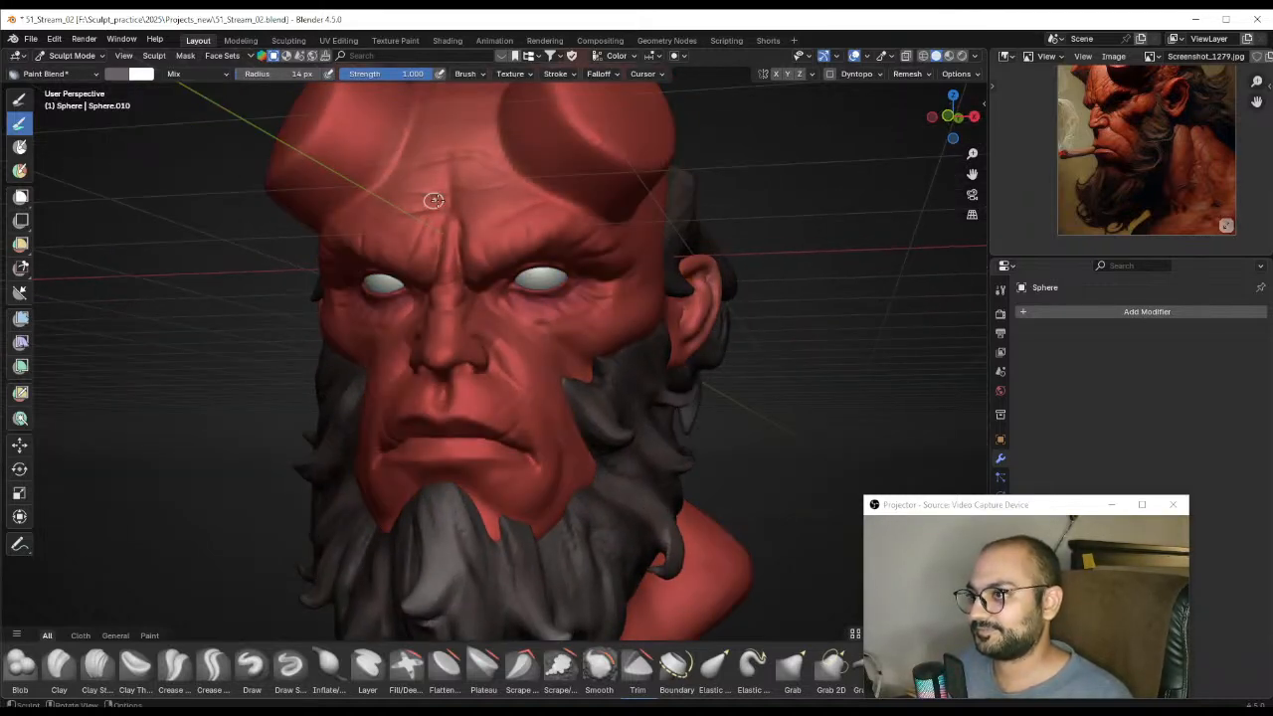
pyautogui.click(124, 75)
pyautogui.moveTo(226, 127); pyautogui.dragTo(231, 142)
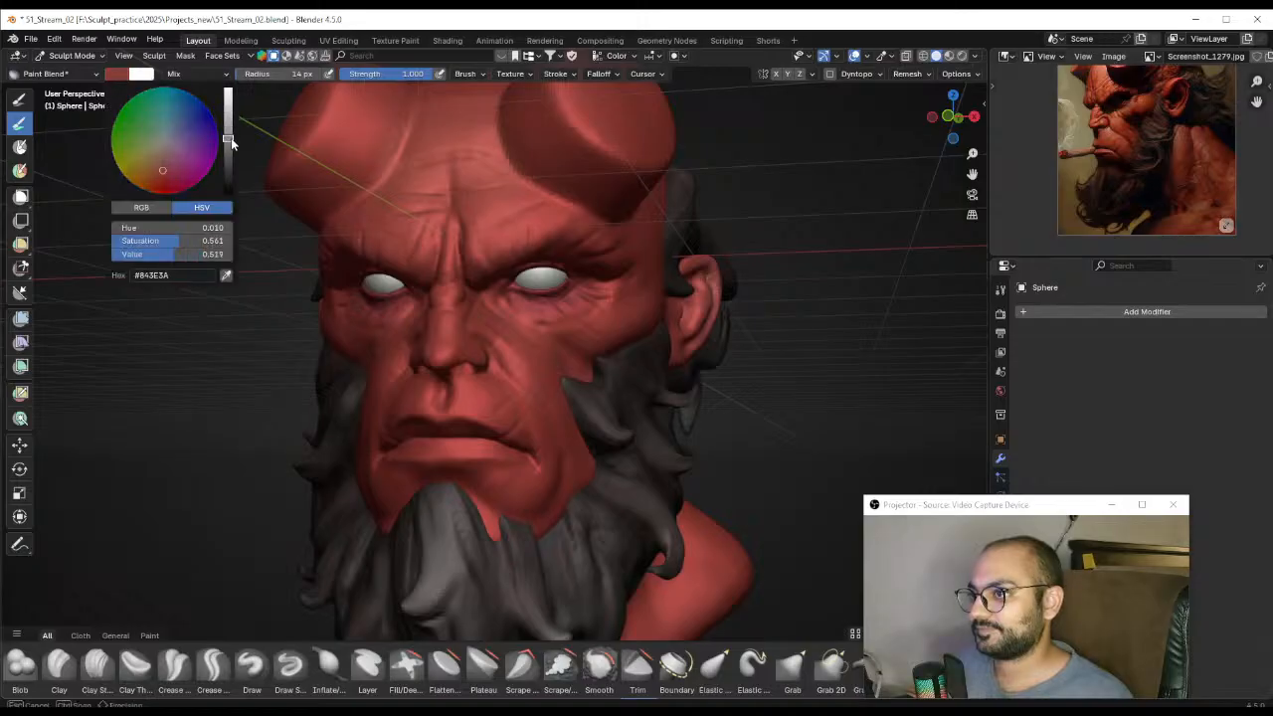
# Enable X symmetry and shade the skin around the eyes with the darker red at a 21 px radius
pyautogui.moveTo(399, 289); pyautogui.dragTo(376, 285, button='middle')
pyautogui.moveTo(497, 314)
pyautogui.keyDown('ctrl'); pyautogui.mouseDown(button='middle')
pyautogui.moveTo(505, 279)
pyautogui.moveTo(512, 304)
pyautogui.moveTo(502, 271)
pyautogui.moveTo(537, 258)
pyautogui.moveTo(463, 285)
pyautogui.mouseUp(button='middle'); pyautogui.keyUp('ctrl')
pyautogui.press('f')
pyautogui.click(484, 279)
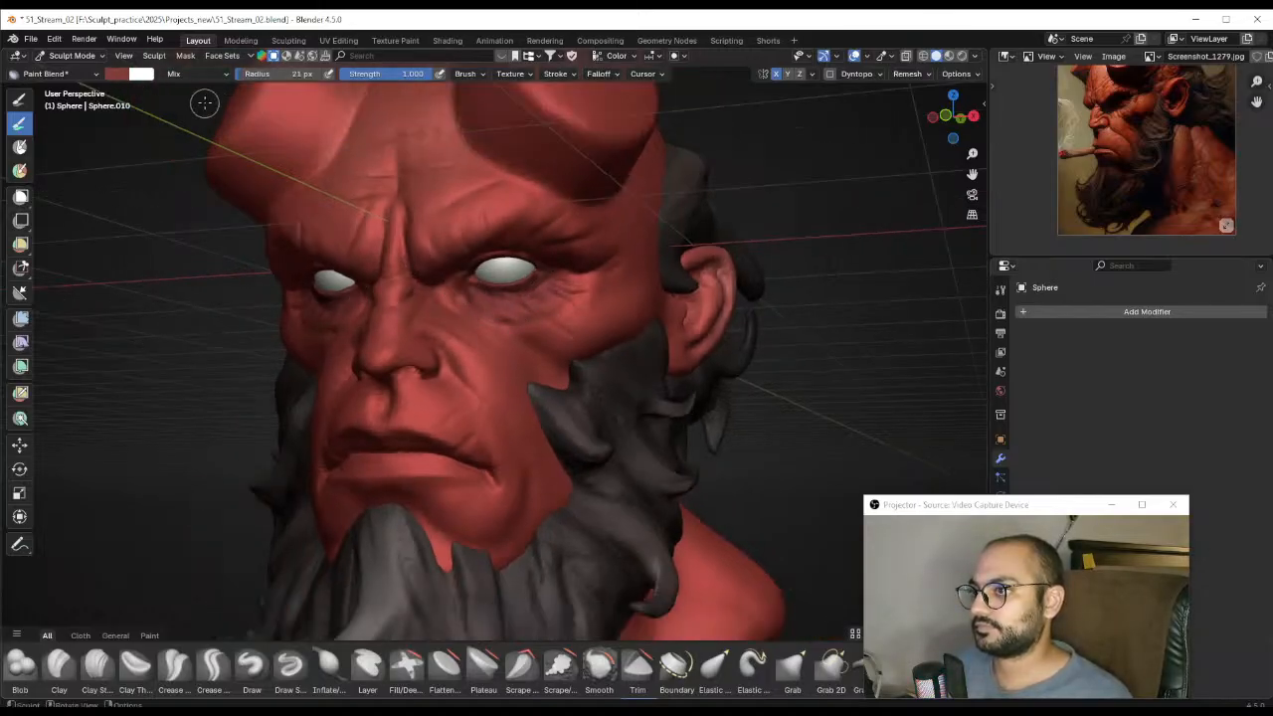
# Set the paint colour to the deep red #3A1B19 and darken the eye sockets and the sides of the nose
pyautogui.click(120, 75)
pyautogui.moveTo(228, 145); pyautogui.dragTo(228, 171)
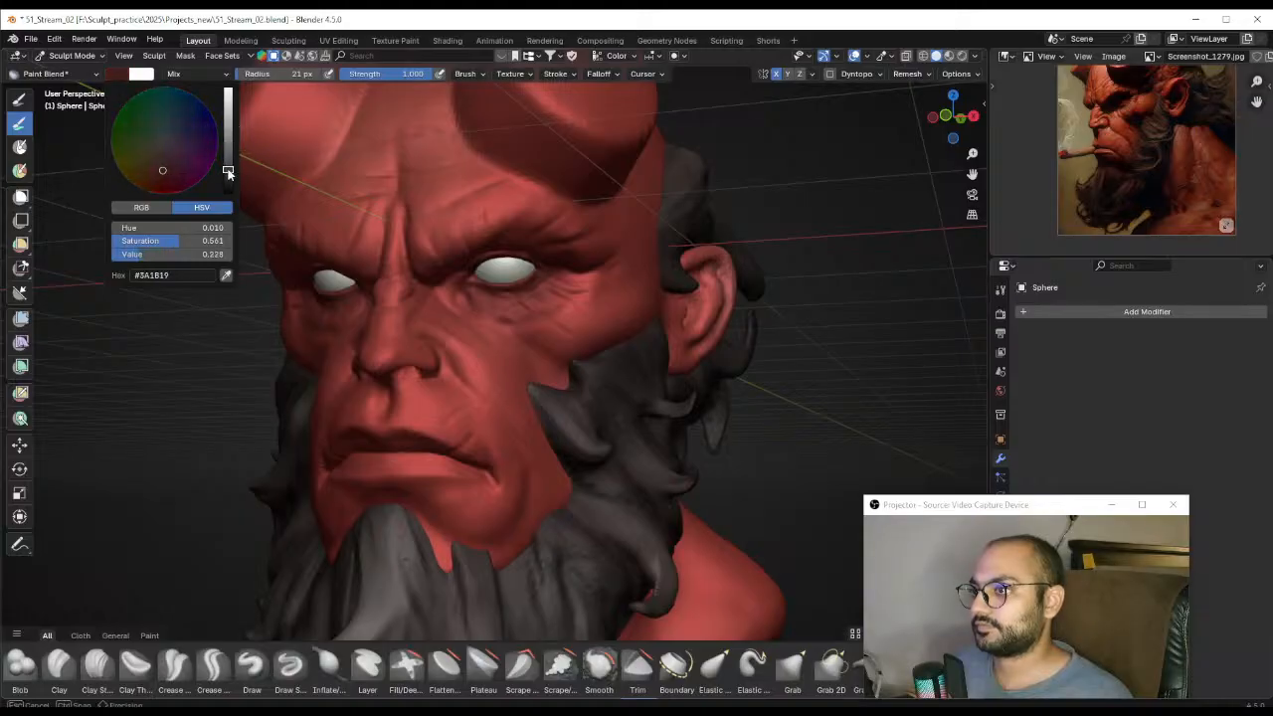
pyautogui.keyDown('ctrl'); pyautogui.keyDown('alt'); pyautogui.moveTo(370, 226); pyautogui.dragTo(469, 327); pyautogui.keyUp('alt'); pyautogui.keyUp('ctrl')
pyautogui.press('f')
pyautogui.click(492, 321)
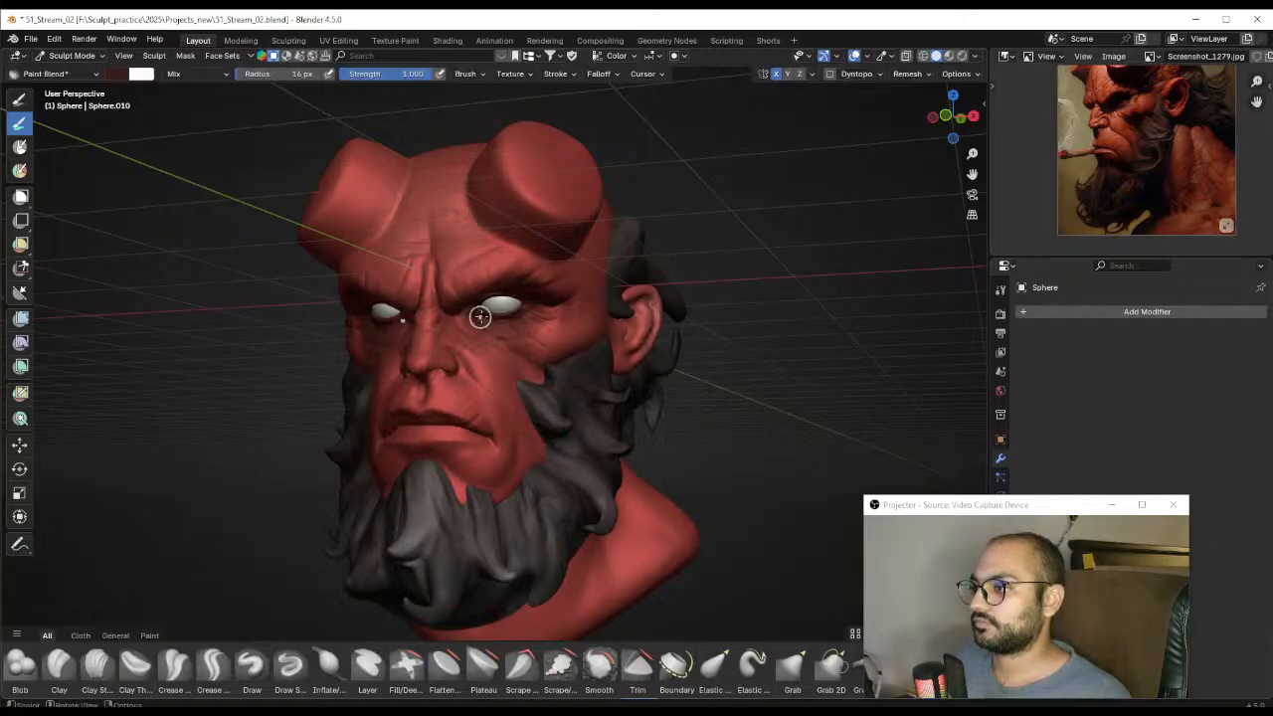
pyautogui.moveTo(479, 316); pyautogui.dragTo(512, 358, button='middle')
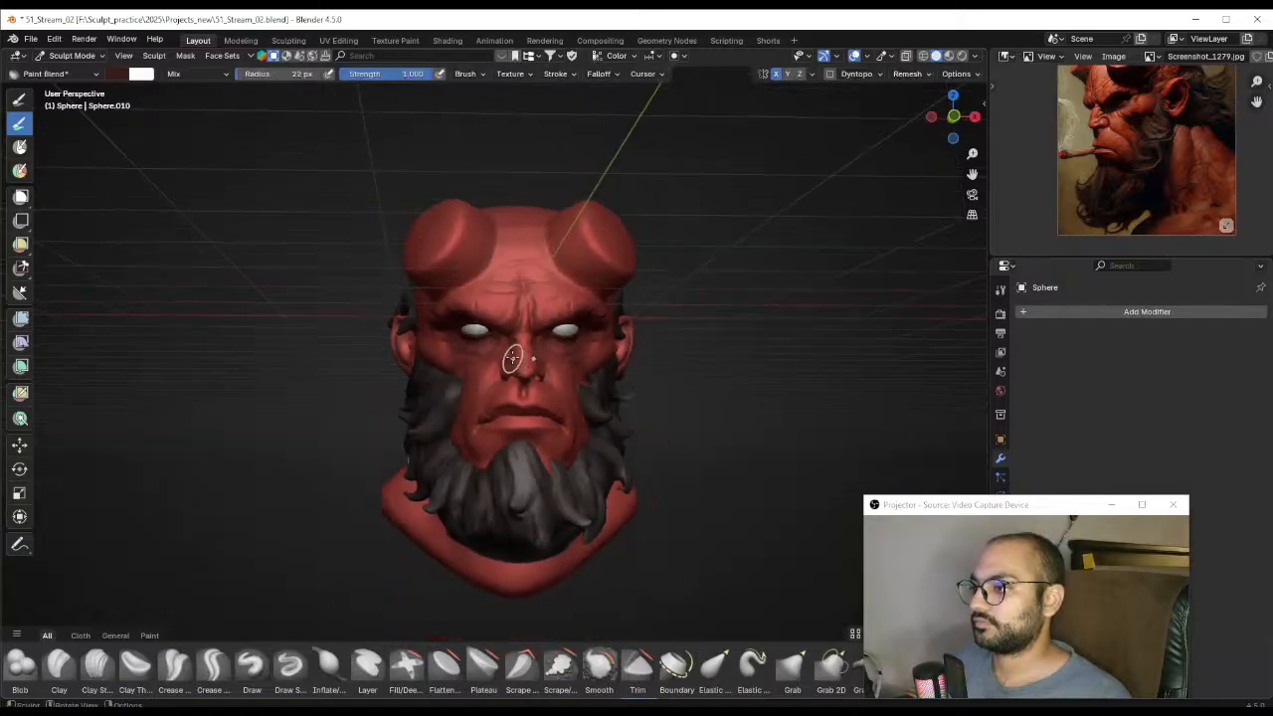
# Darken the creases at the corners of the mouth with the deep red
pyautogui.keyDown('alt'); pyautogui.keyDown('shift'); pyautogui.moveTo(508, 363); pyautogui.dragTo(500, 272); pyautogui.keyUp('shift'); pyautogui.keyUp('alt')
pyautogui.moveTo(512, 397)
pyautogui.keyDown('ctrl'); pyautogui.keyDown('alt'); pyautogui.mouseDown()
pyautogui.moveTo(537, 299)
pyautogui.moveTo(542, 316)
pyautogui.moveTo(500, 300)
pyautogui.mouseUp(); pyautogui.keyUp('alt'); pyautogui.keyUp('ctrl')
pyautogui.press('f')
pyautogui.click(526, 313)
pyautogui.moveTo(430, 331); pyautogui.dragTo(447, 324)
pyautogui.press('f')
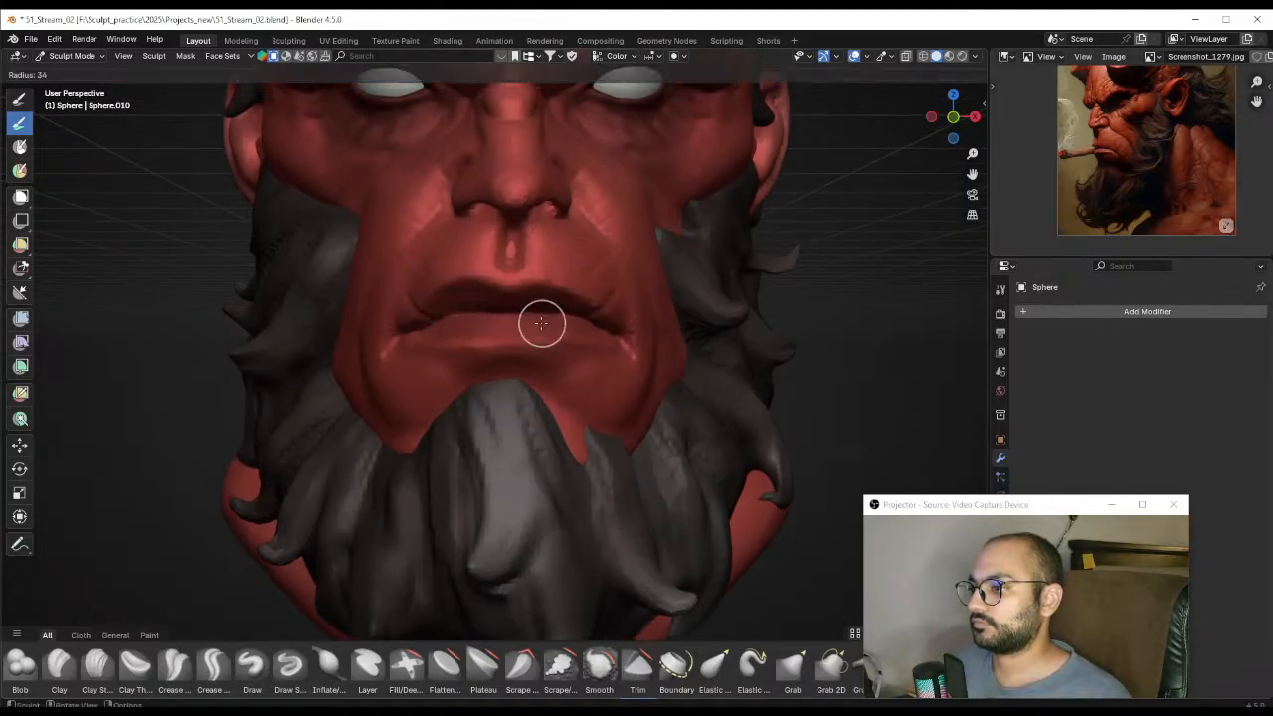
pyautogui.click(563, 321)
# Shade the mouth line and lower lip with repeated deep red strokes at a 36 px radius
pyautogui.moveTo(540, 323); pyautogui.dragTo(445, 340)
pyautogui.press('f')
pyautogui.click(472, 334)
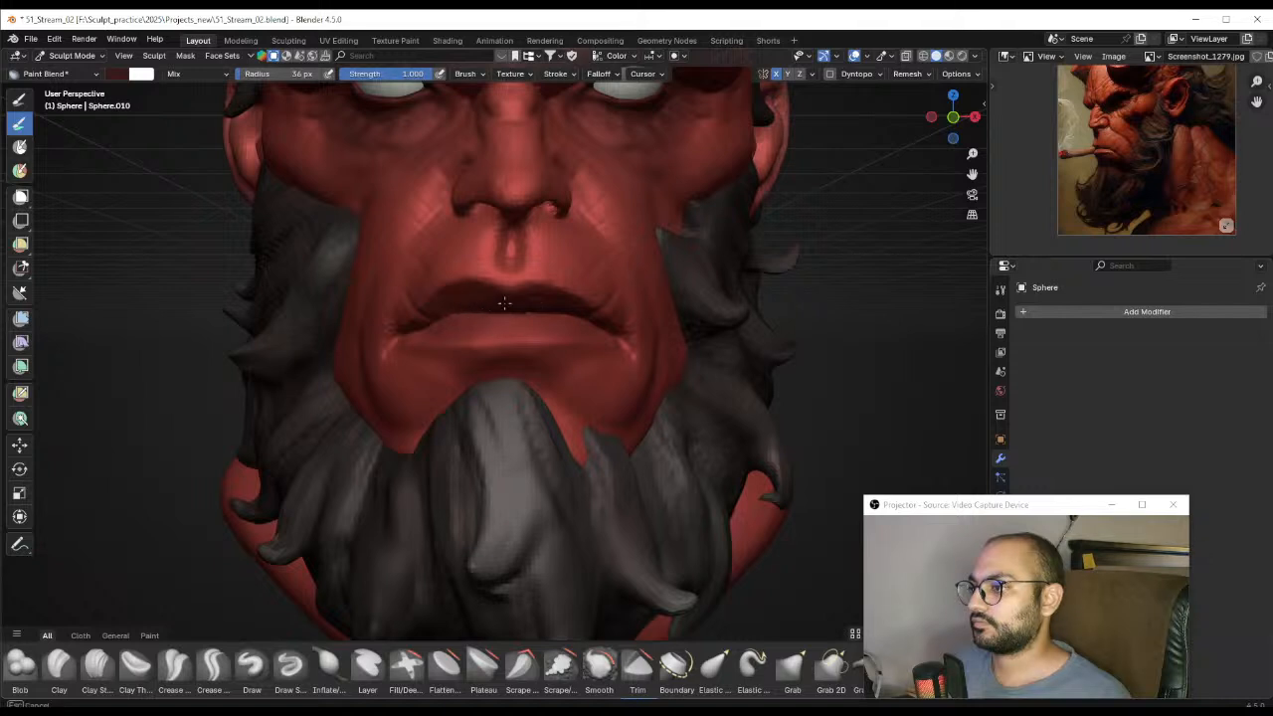
pyautogui.moveTo(557, 329); pyautogui.dragTo(471, 329)
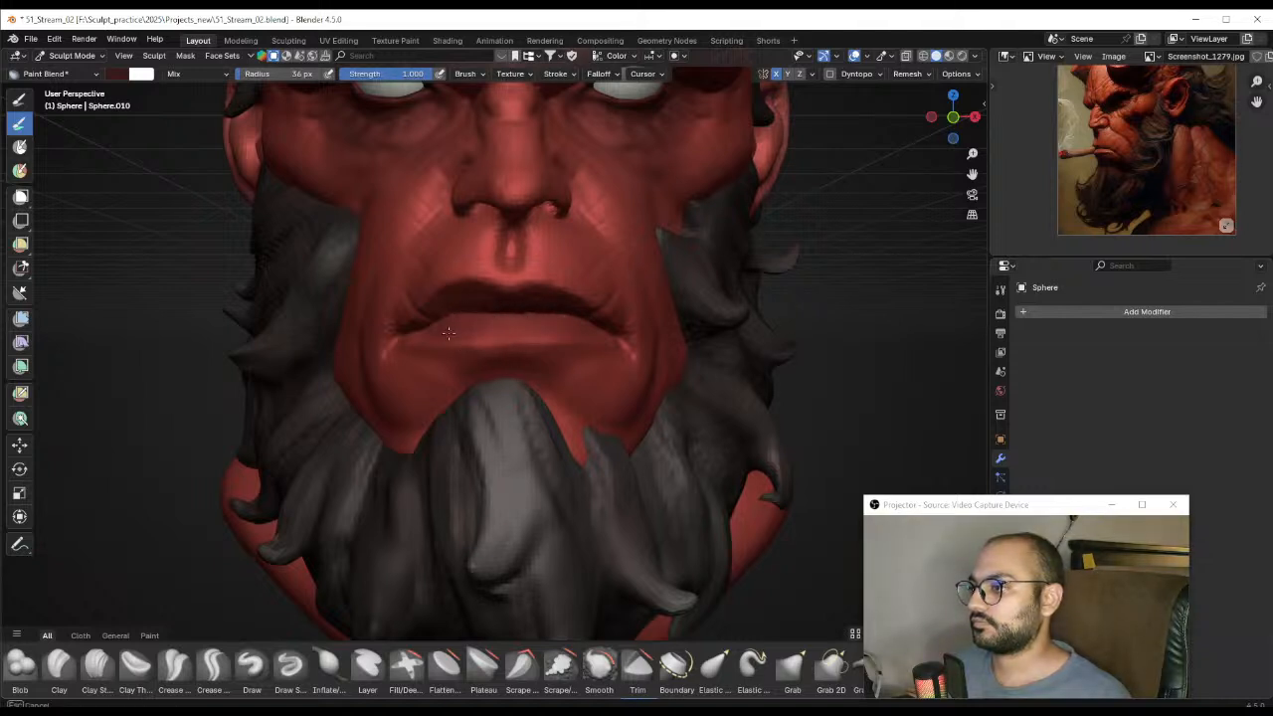
pyautogui.moveTo(556, 320); pyautogui.dragTo(466, 328)
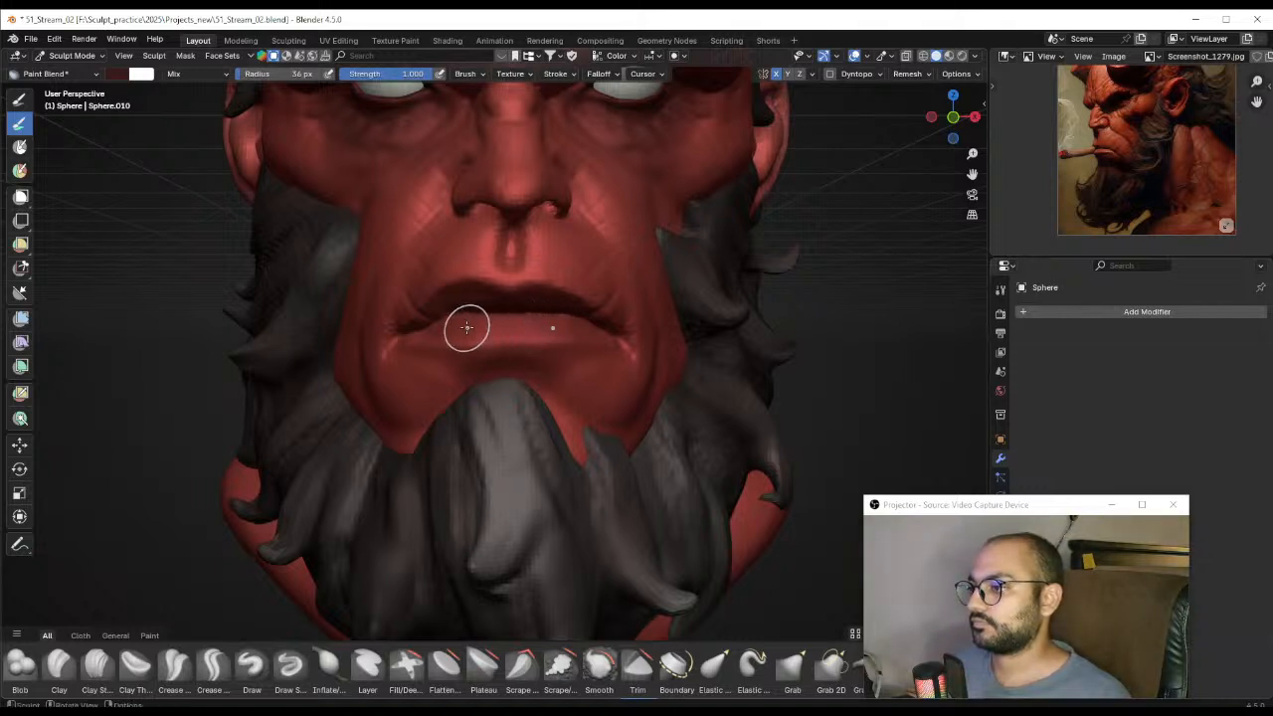
pyautogui.scroll(-10, 550, 280)
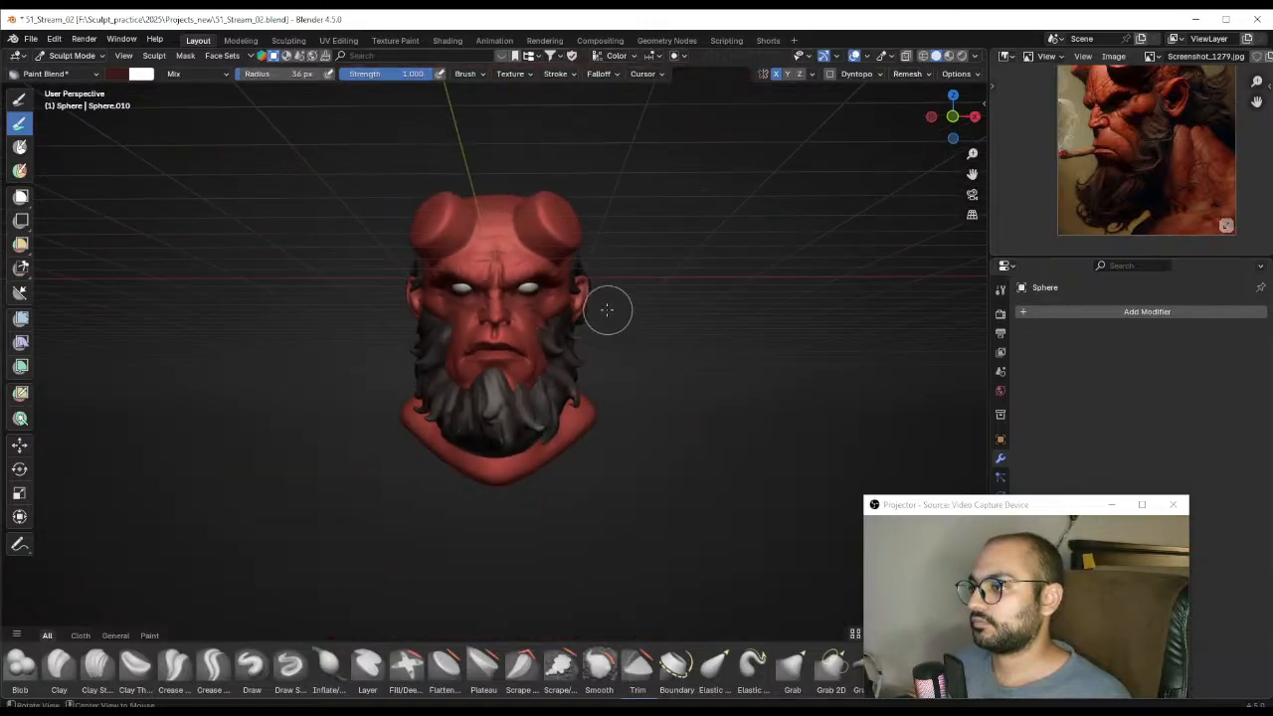
pyautogui.scroll(3, 552, 310)
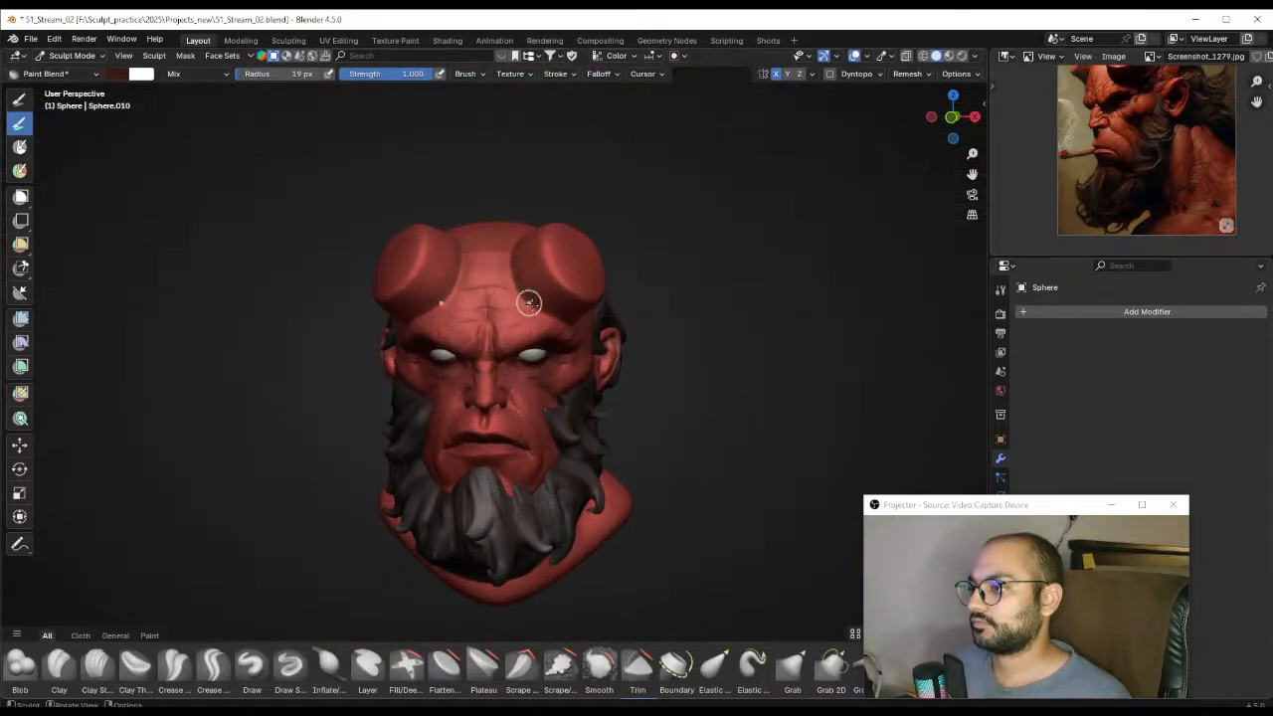
# Darken the forehead skin beneath the base of the horns with the deep red at a 15 px radius
pyautogui.moveTo(538, 300); pyautogui.dragTo(538, 309)
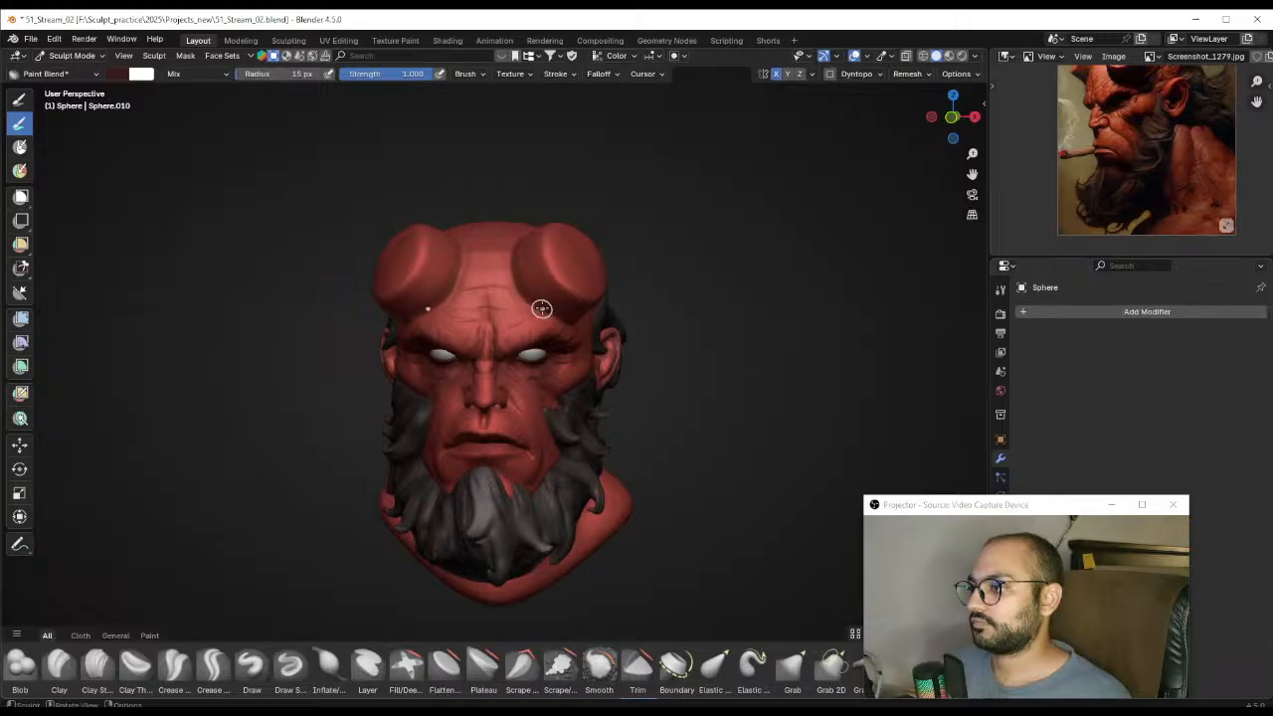
pyautogui.press('f')
pyautogui.click(562, 286)
pyautogui.keyDown('shift'); pyautogui.moveTo(584, 368); pyautogui.dragTo(583, 323, button='middle'); pyautogui.keyUp('shift')
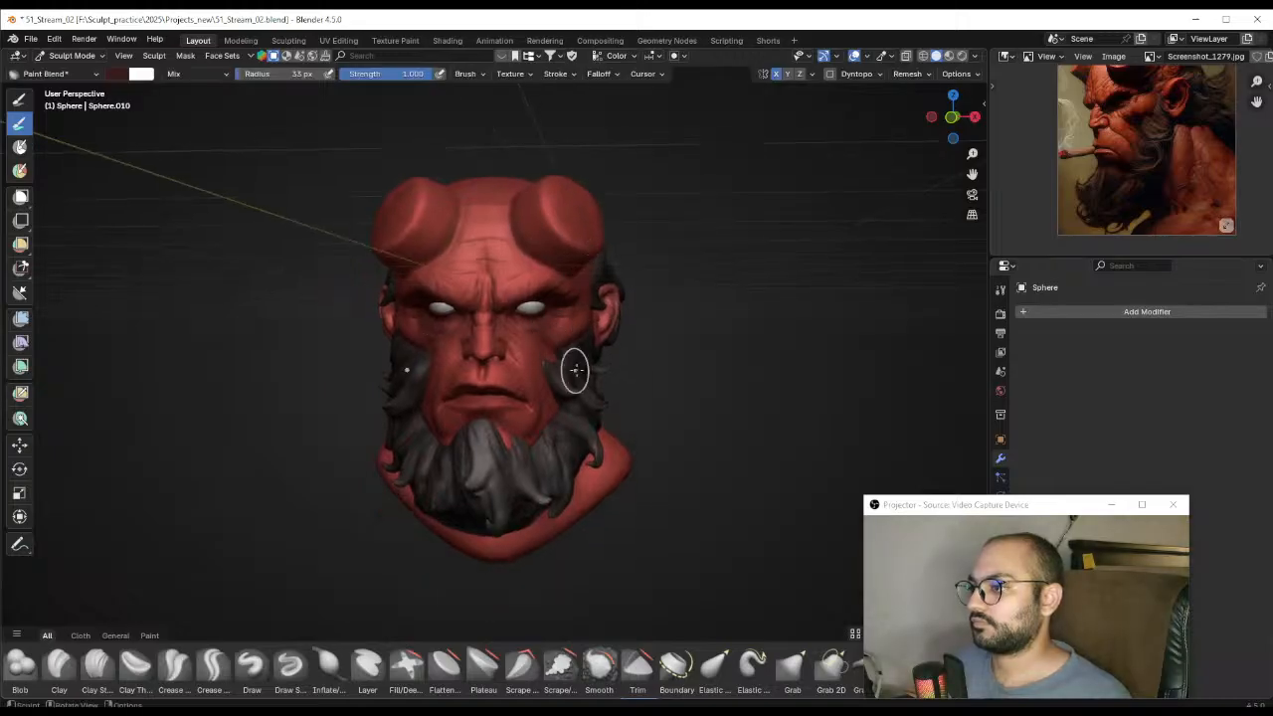
# Darken the vertical crease in the centre of the forehead with the deep red using a fine brush of about 10 px
pyautogui.press('f')
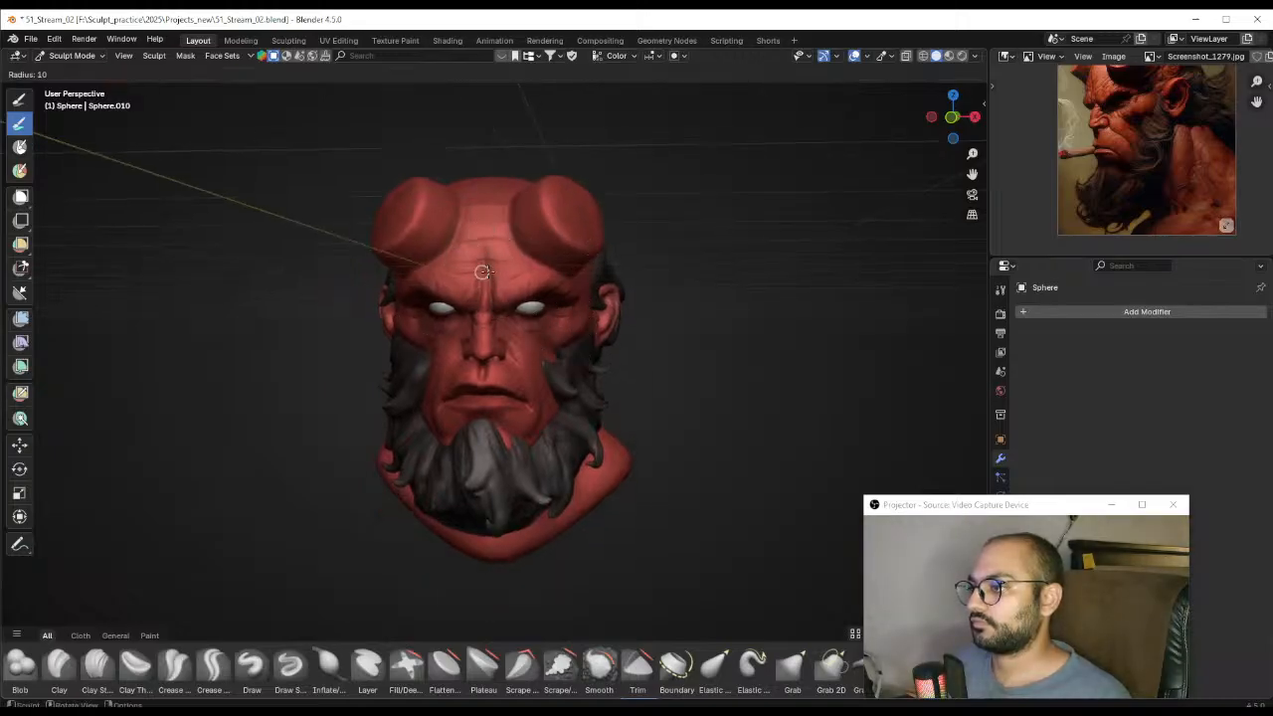
pyautogui.click(483, 268)
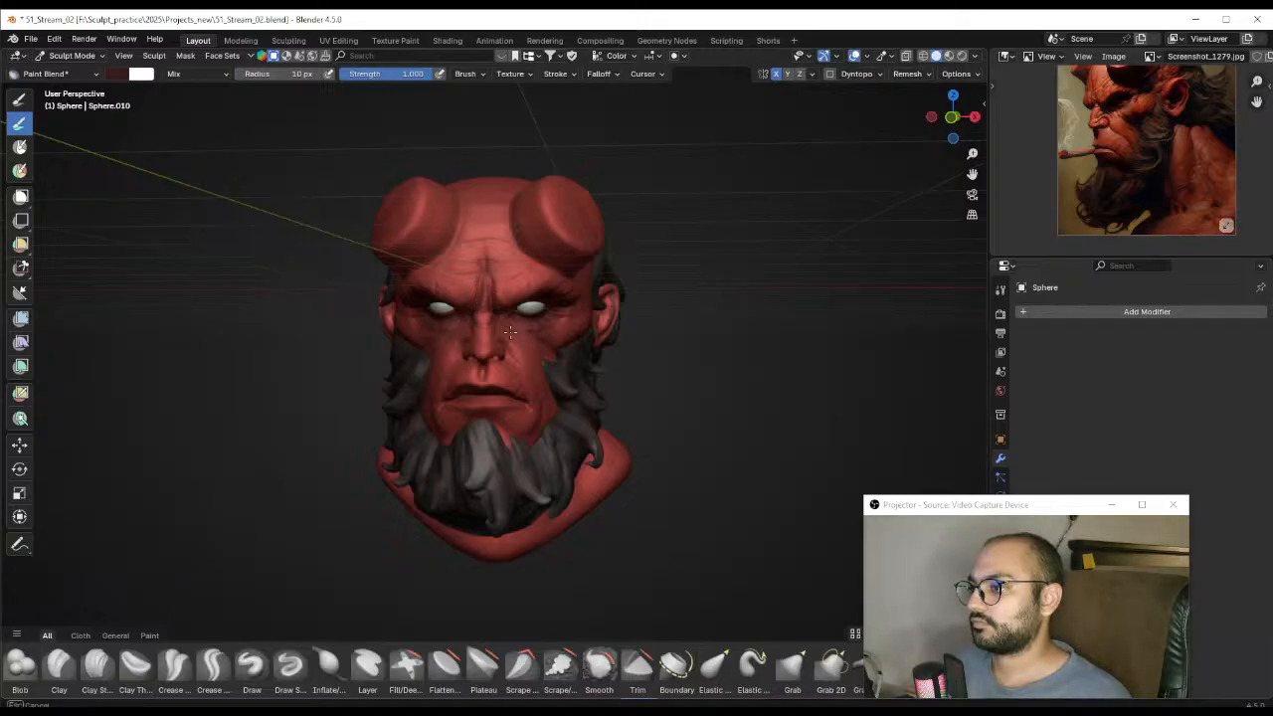
pyautogui.hotkey('shift', 'x')
pyautogui.press('f')
pyautogui.click(506, 273)
pyautogui.moveTo(491, 272); pyautogui.dragTo(483, 273)
# Save the file and switch to Object Mode with nothing selected
pyautogui.keyDown('ctrl'); pyautogui.moveTo(488, 284); pyautogui.dragTo(498, 326, button='middle'); pyautogui.keyUp('ctrl')
pyautogui.moveTo(498, 326); pyautogui.dragTo(558, 314, button='middle')
pyautogui.hotkey('ctrl', 's')
pyautogui.hotkey('ctrl', 'Tab')
pyautogui.click(445, 352)
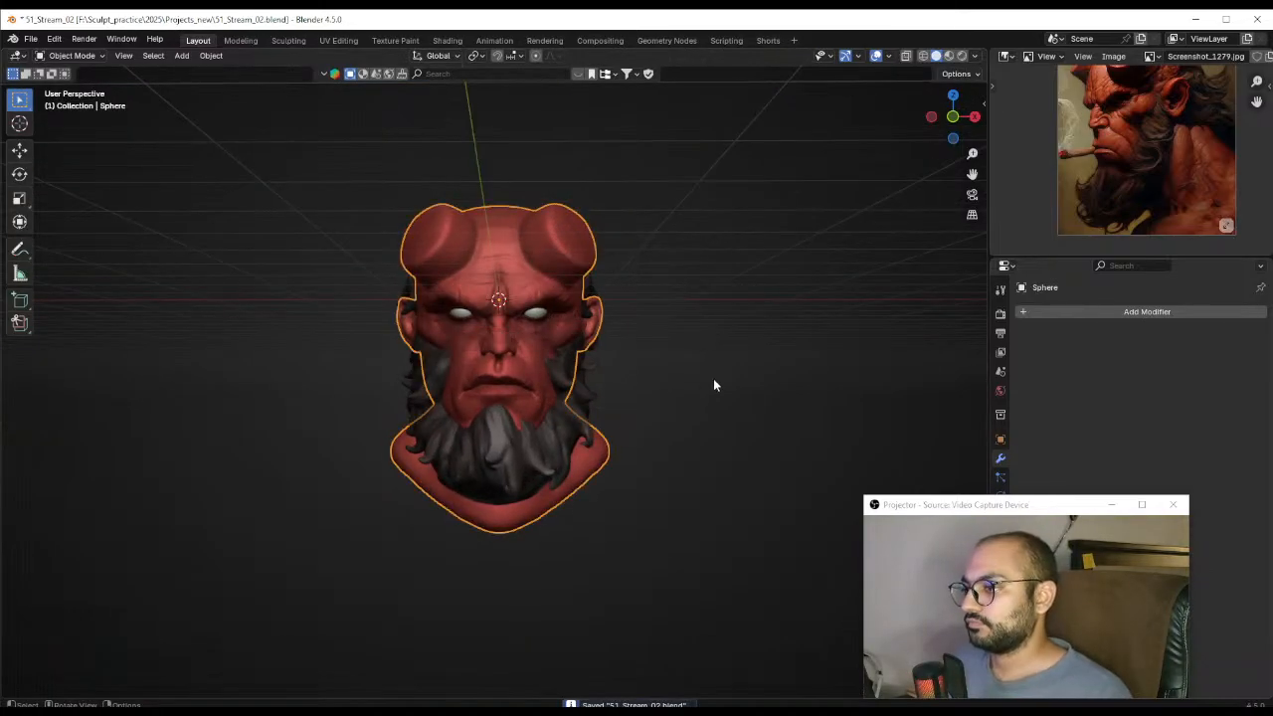
pyautogui.click(713, 379)
# Add a mesh cylinder for the cigar and move it out in front of the face
pyautogui.moveTo(713, 379); pyautogui.dragTo(651, 375, button='middle')
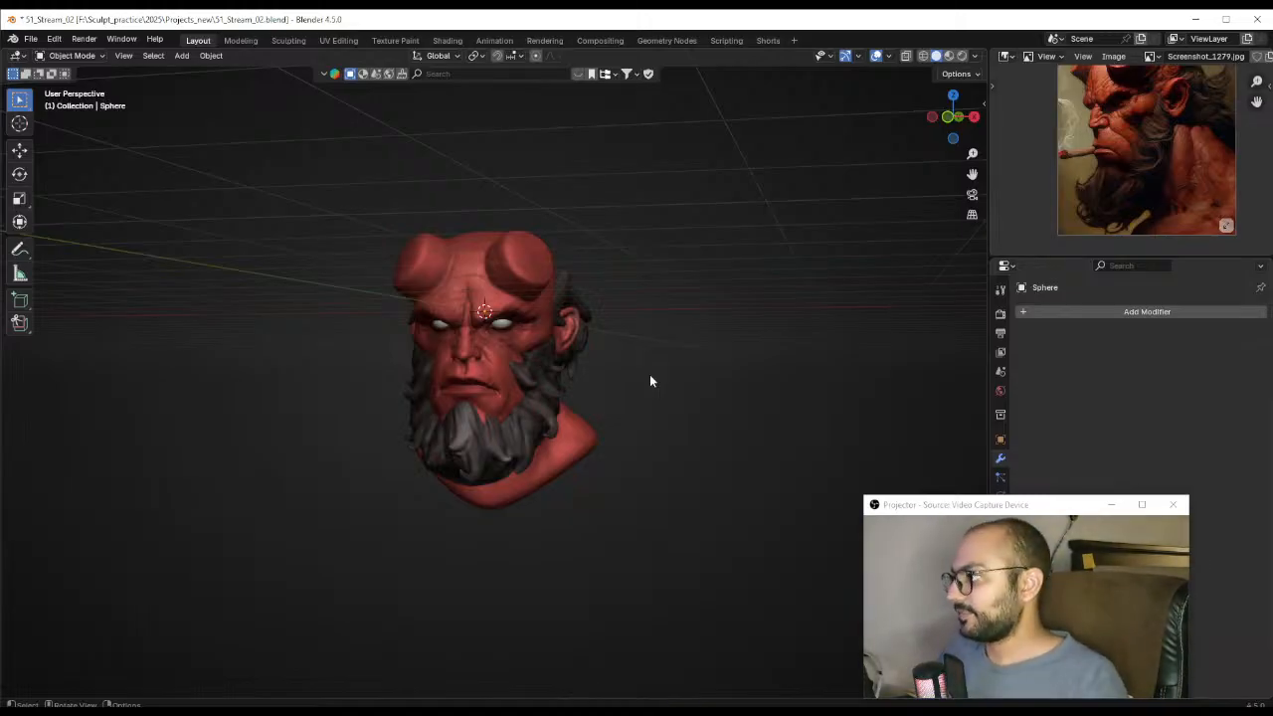
pyautogui.keyDown('shift'); pyautogui.moveTo(520, 431); pyautogui.dragTo(522, 380, button='middle'); pyautogui.keyUp('shift')
pyautogui.hotkey('shift', 'a')
pyautogui.moveTo(522, 372)
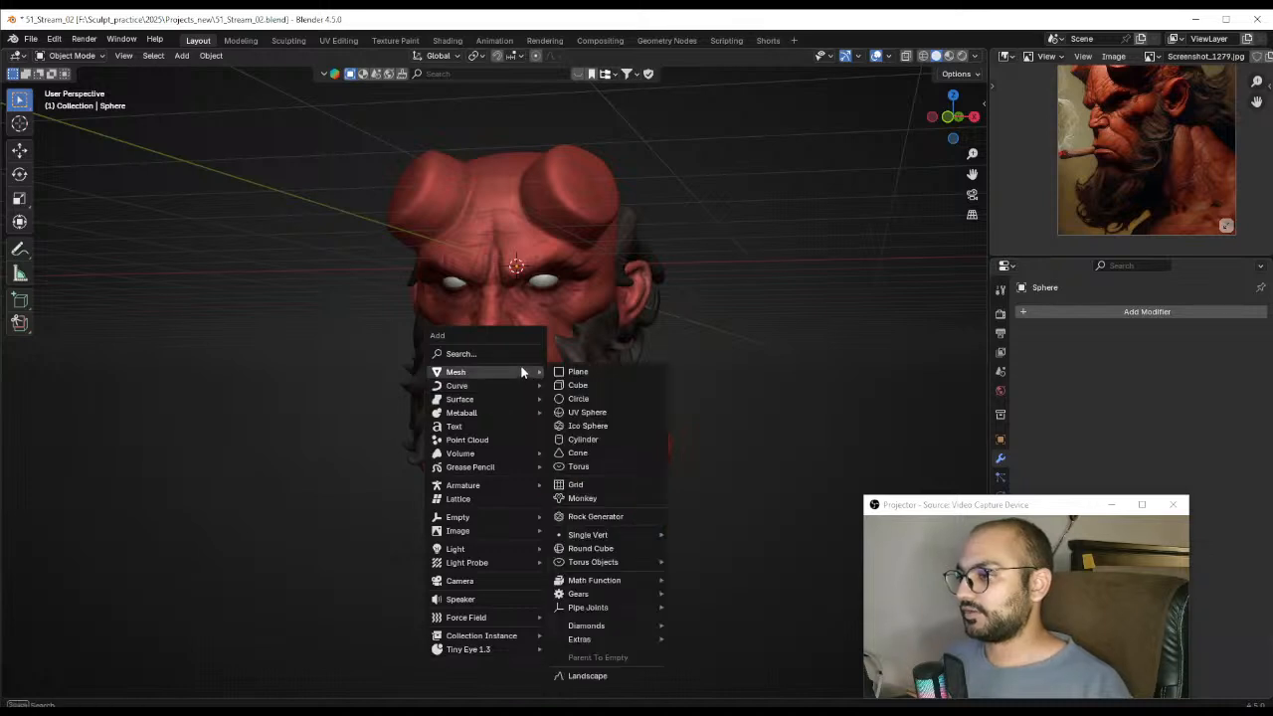
pyautogui.click(598, 439)
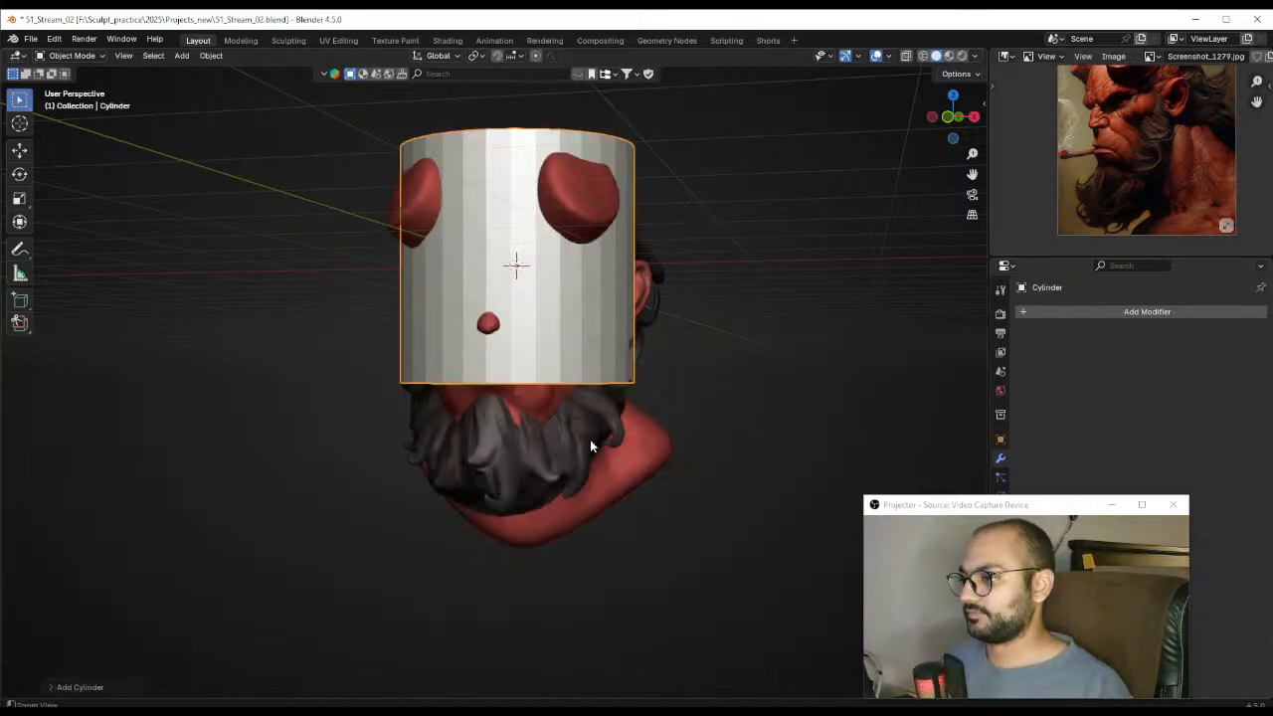
pyautogui.moveTo(590, 439); pyautogui.dragTo(547, 401, button='middle')
pyautogui.keyDown('ctrl'); pyautogui.moveTo(574, 348); pyautogui.dragTo(660, 210, button='middle'); pyautogui.keyUp('ctrl')
pyautogui.press('g')
pyautogui.click(518, 314)
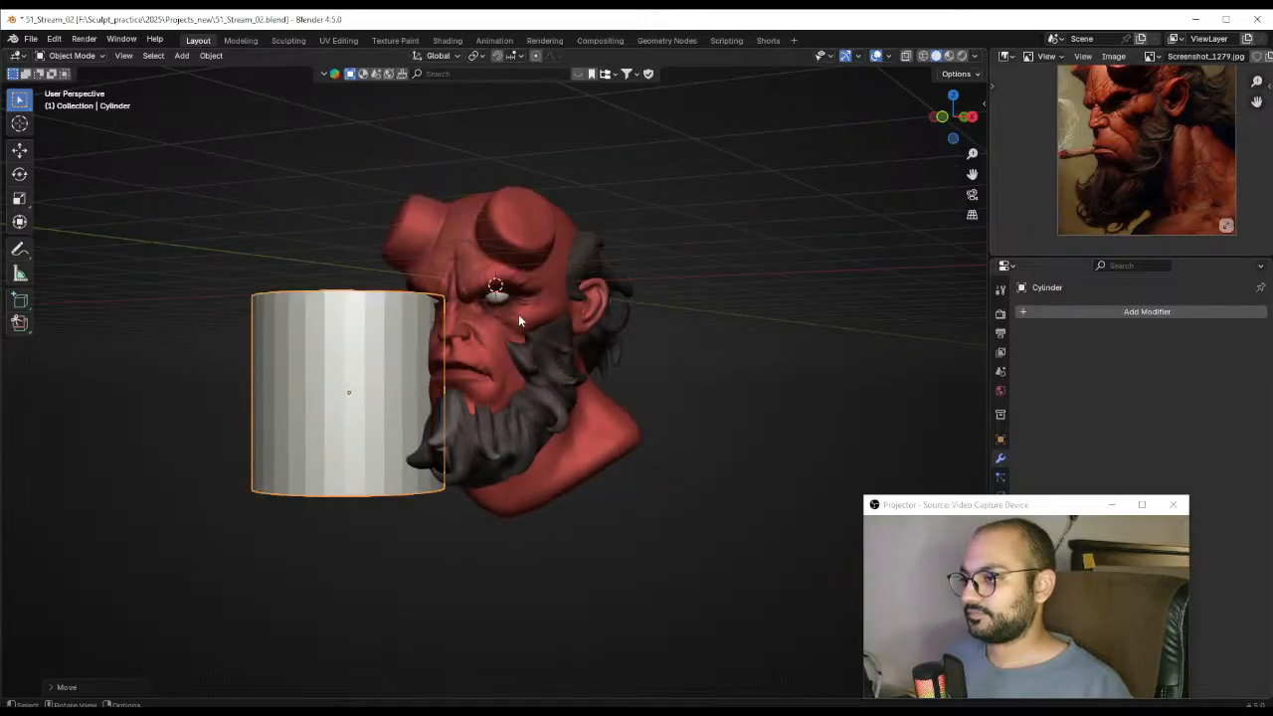
# Tilt the cylinder freely onto its side and scale it down to a small size in front of the mouth
pyautogui.press('r')
pyautogui.press('r')
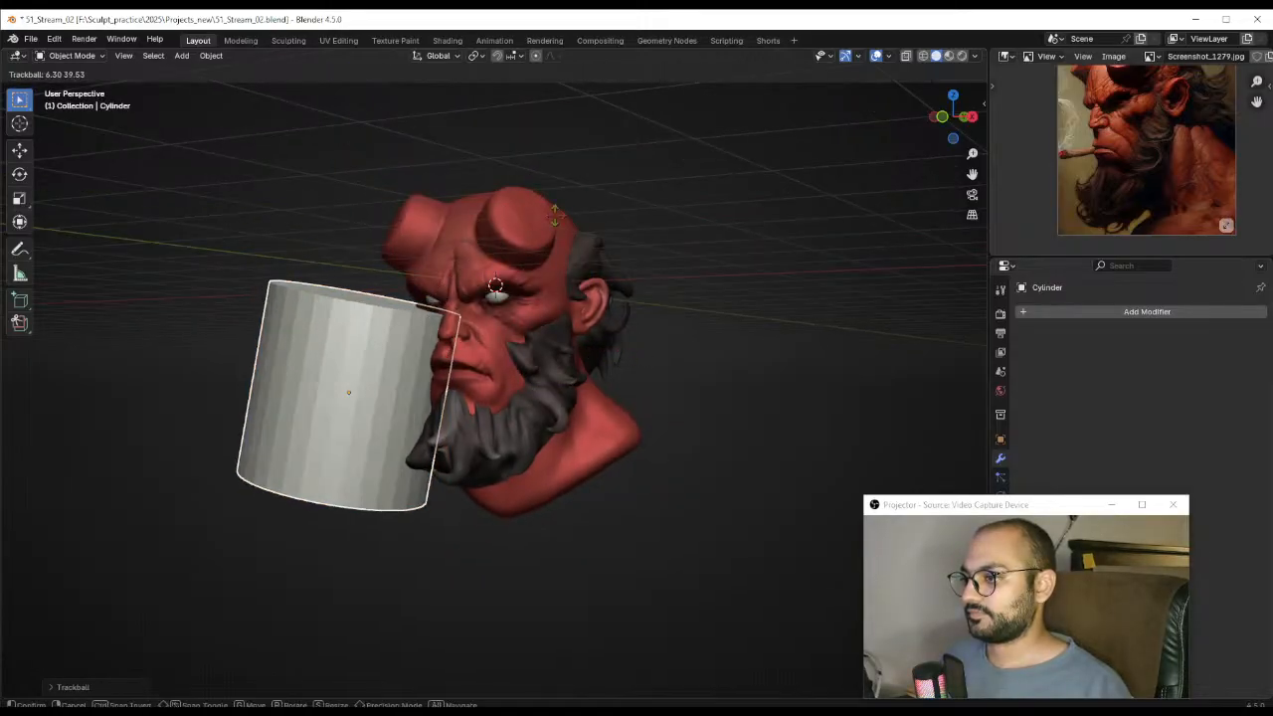
pyautogui.click(676, 352)
pyautogui.press('s')
pyautogui.click(469, 393)
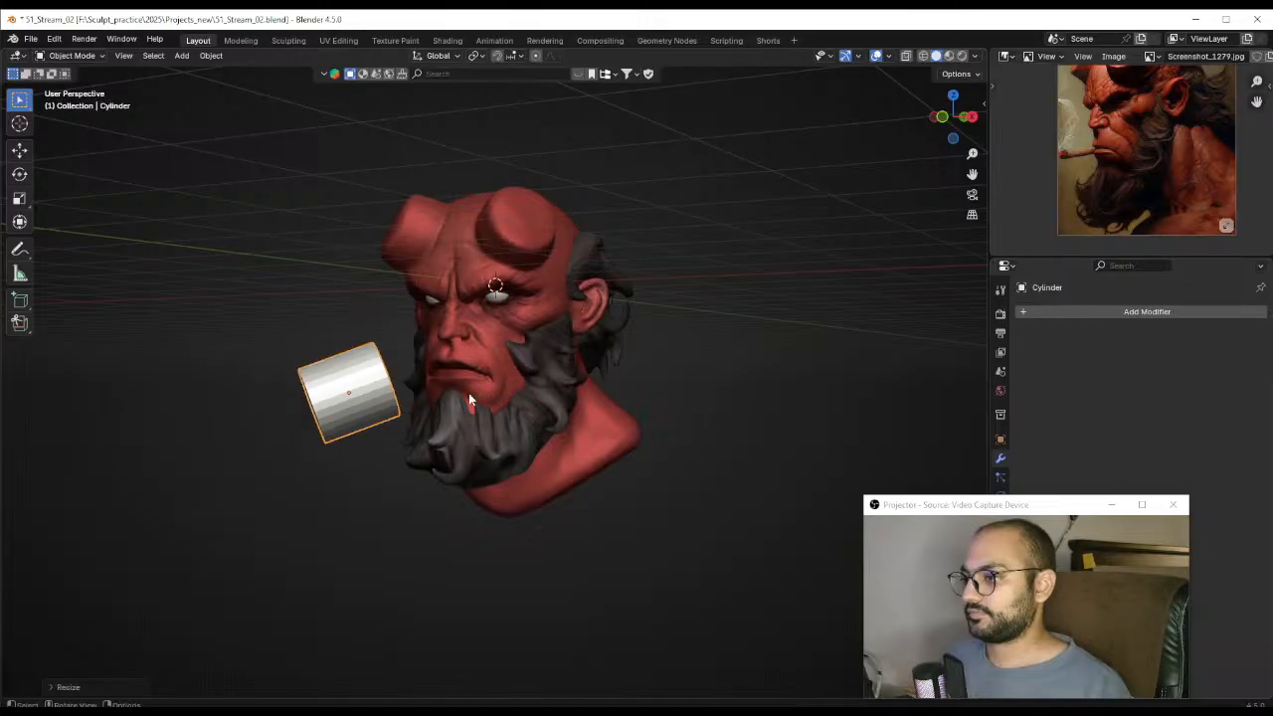
# Move the cylinder in front of the chin and narrow it into a tube by scaling with local Z locked
pyautogui.moveTo(468, 393); pyautogui.dragTo(580, 398, button='middle')
pyautogui.press('g')
pyautogui.click(710, 392)
pyautogui.moveTo(710, 392); pyautogui.dragTo(618, 463, button='middle')
pyautogui.press('s')
pyautogui.hotkey('shift', 'z')
pyautogui.hotkey('shift', 'z')
pyautogui.click(614, 447)
# Rotate the tube to point outward from the mouth and slim it again without changing its length
pyautogui.press('r')
pyautogui.press('r')
pyautogui.click(676, 438)
pyautogui.press('s')
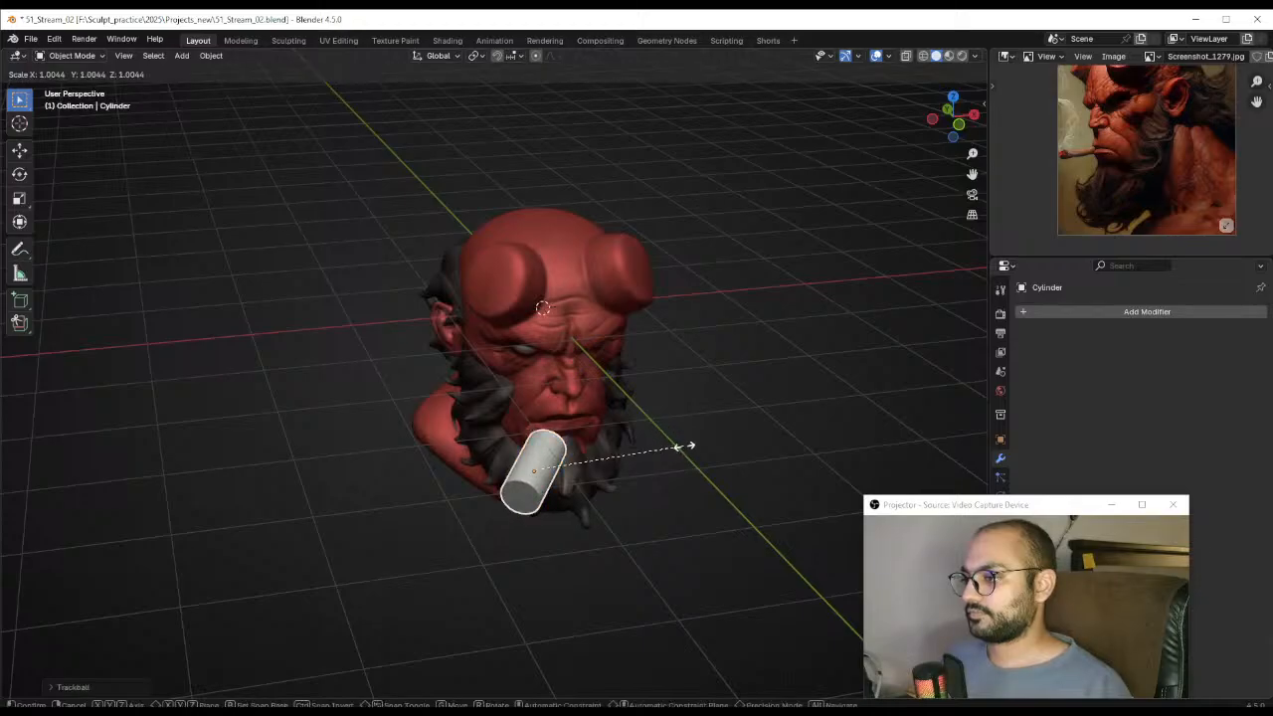
pyautogui.hotkey('shift', 'z')
pyautogui.hotkey('shift', 'z')
pyautogui.click(652, 454)
pyautogui.moveTo(618, 462); pyautogui.dragTo(529, 357, button='middle')
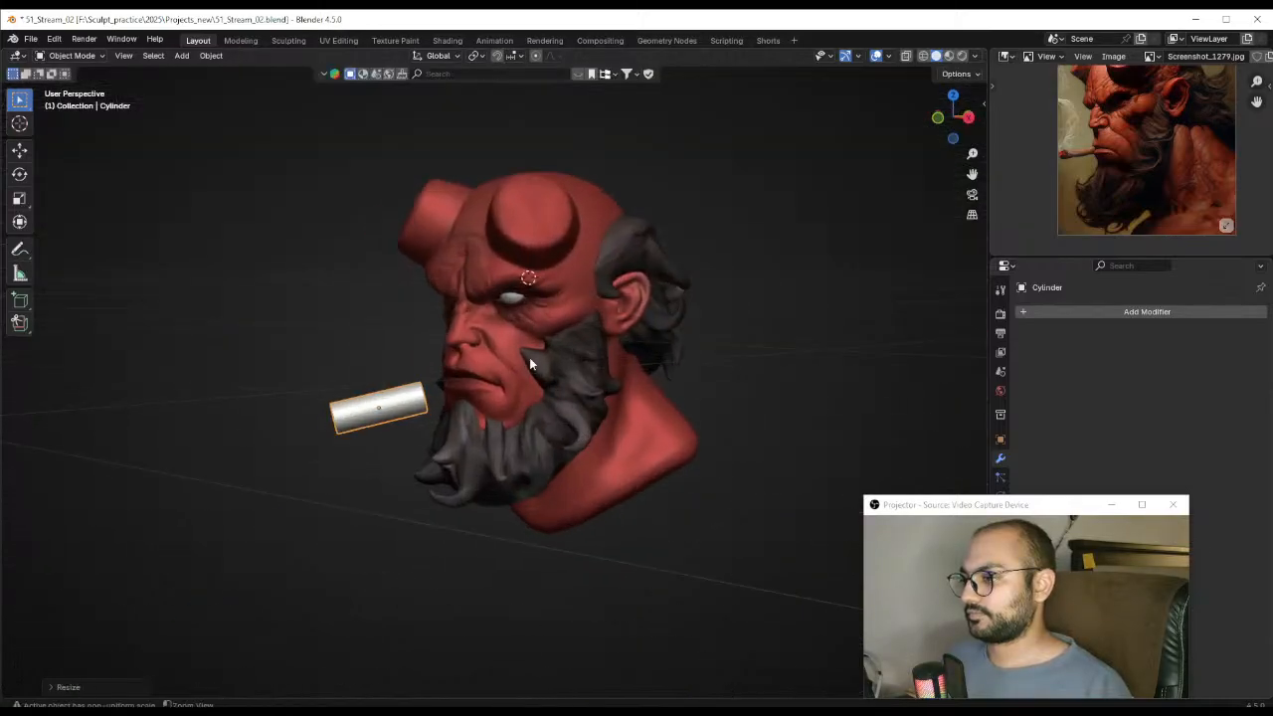
# Frame the cylinder and reduce its thickness further with its local Z axis excluded from the scaling
pyautogui.press('KP_Decimal')
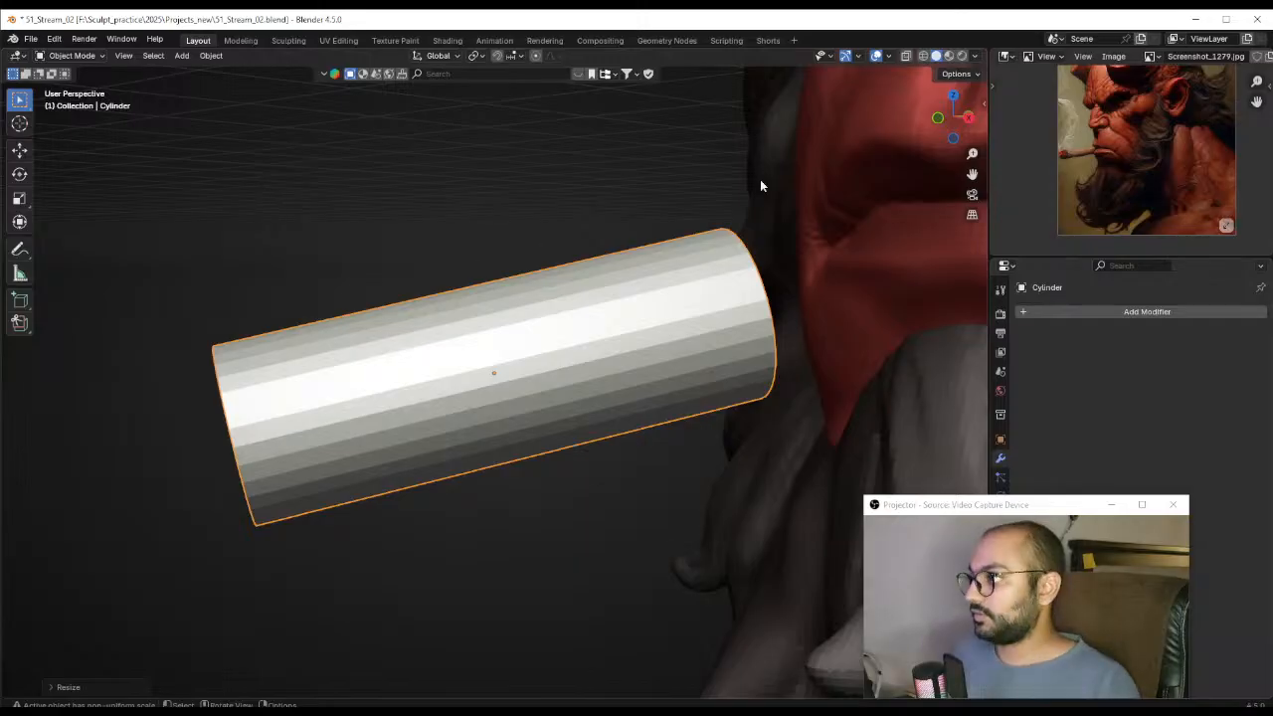
pyautogui.scroll(-3, 521, 398)
pyautogui.moveTo(523, 397); pyautogui.dragTo(474, 388, button='middle')
pyautogui.scroll(-2, 577, 401)
pyautogui.press('s')
pyautogui.hotkey('shift', 'z')
pyautogui.hotkey('shift', 'z')
pyautogui.click(550, 406)
# Try adding an edge loop near the cylinder's mouth end and select the side faces of that end section
pyautogui.press('Tab')
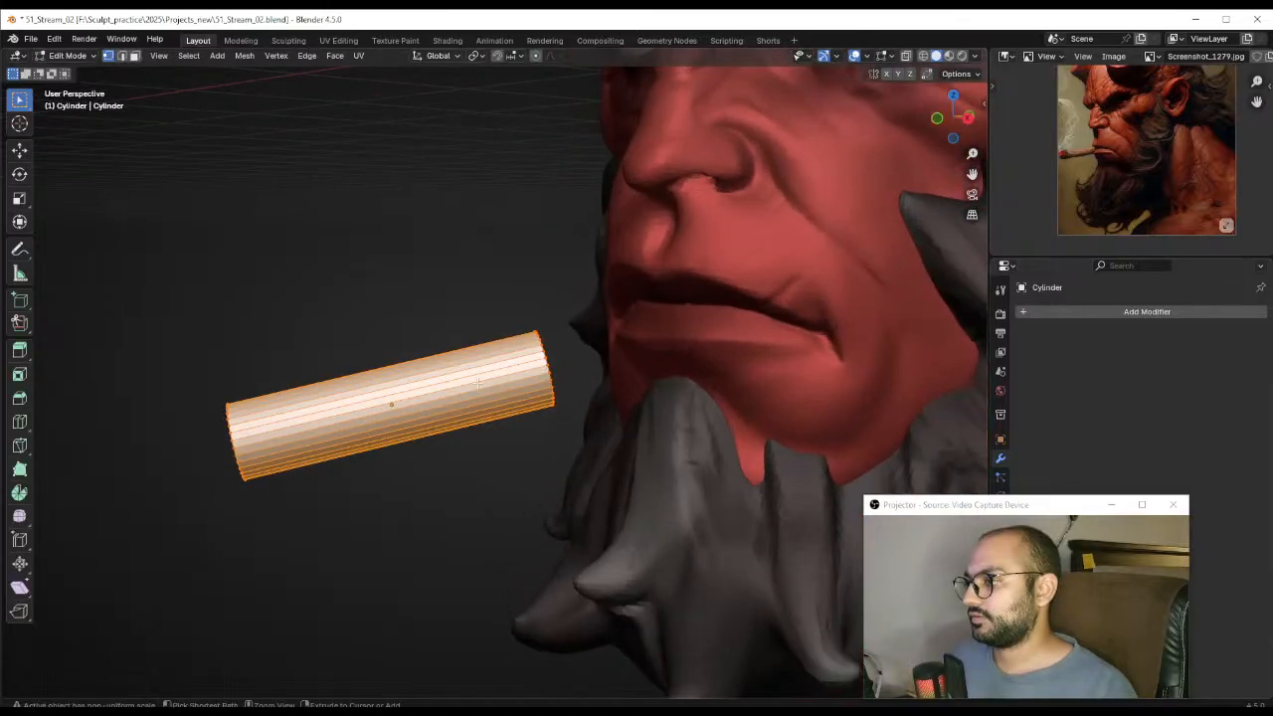
pyautogui.hotkey('ctrl', 'r')
pyautogui.click(474, 388)
pyautogui.click(563, 364)
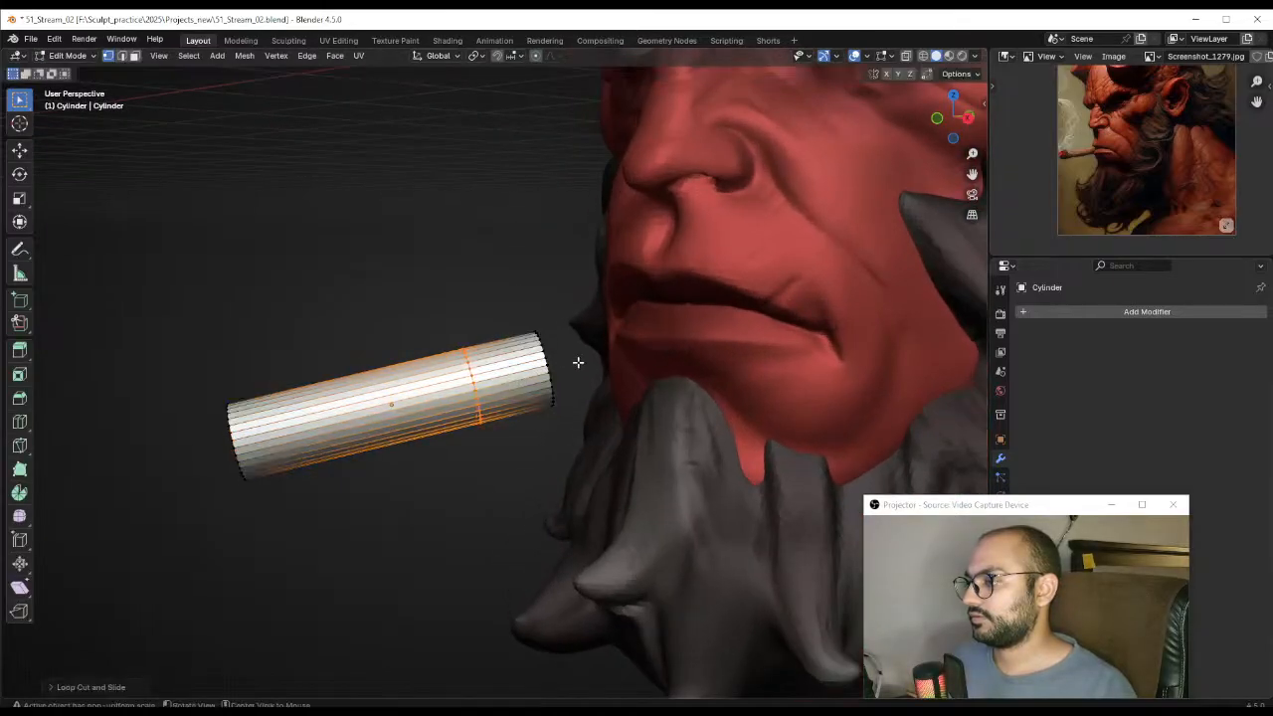
pyautogui.moveTo(580, 361); pyautogui.dragTo(520, 366, button='middle')
pyautogui.hotkey('alt', 'z')
pyautogui.press('3')
pyautogui.moveTo(488, 309); pyautogui.dragTo(537, 448)
pyautogui.hotkey('alt', 'z')
pyautogui.moveTo(614, 386); pyautogui.dragTo(567, 400, button='middle')
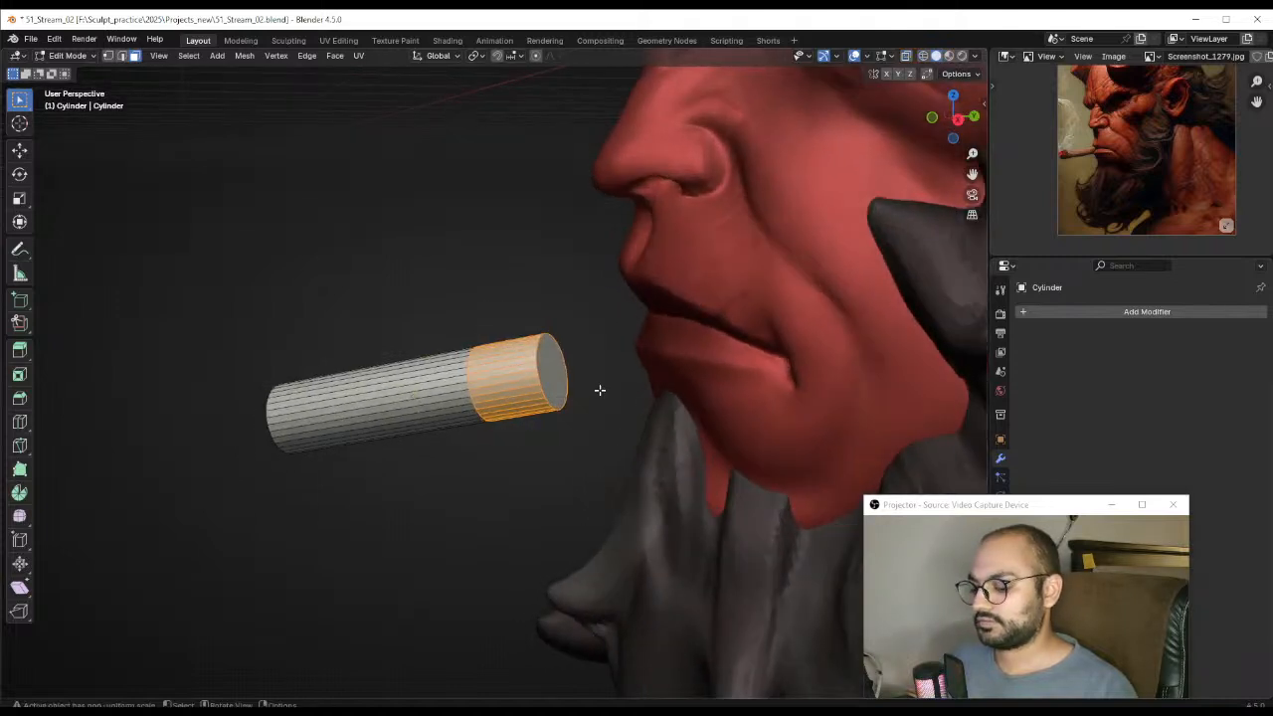
# Try to extrude the end section outward into a thicker collar and pull its end cap toward the mouth
pyautogui.press('e')
pyautogui.rightClick(601, 391)
pyautogui.hotkey('alt', 's')
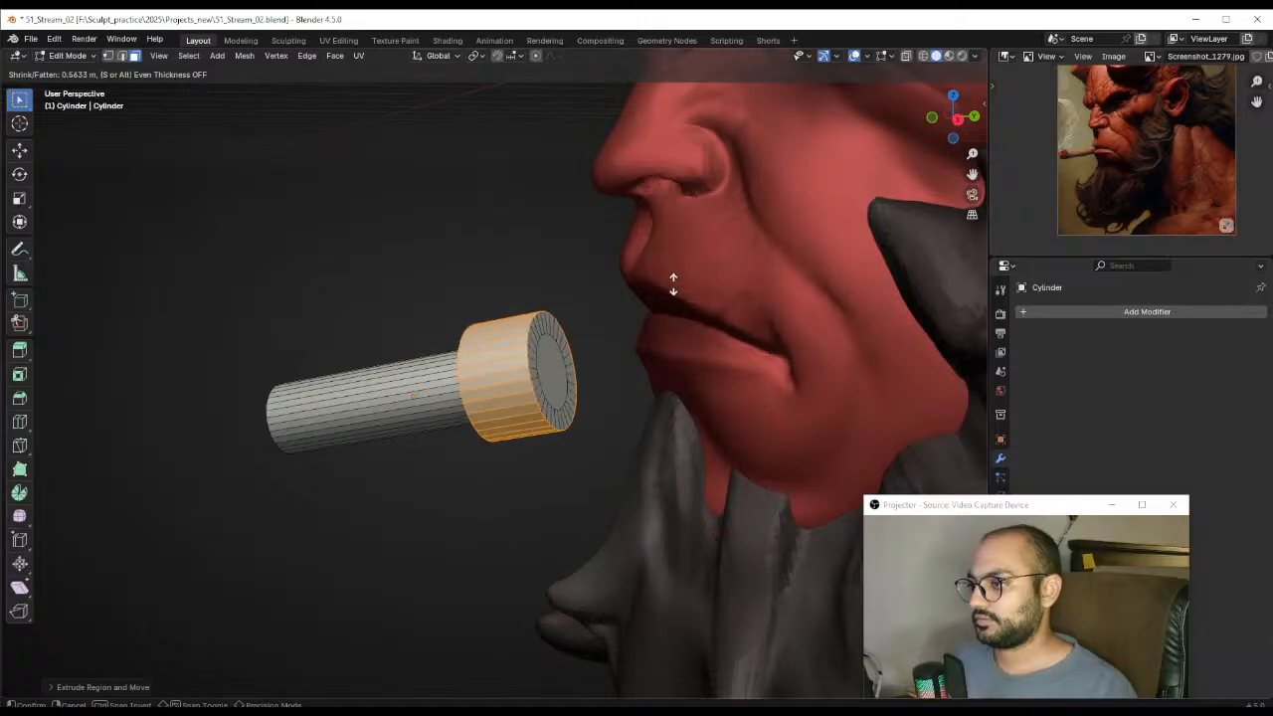
pyautogui.click(678, 316)
pyautogui.click(549, 371)
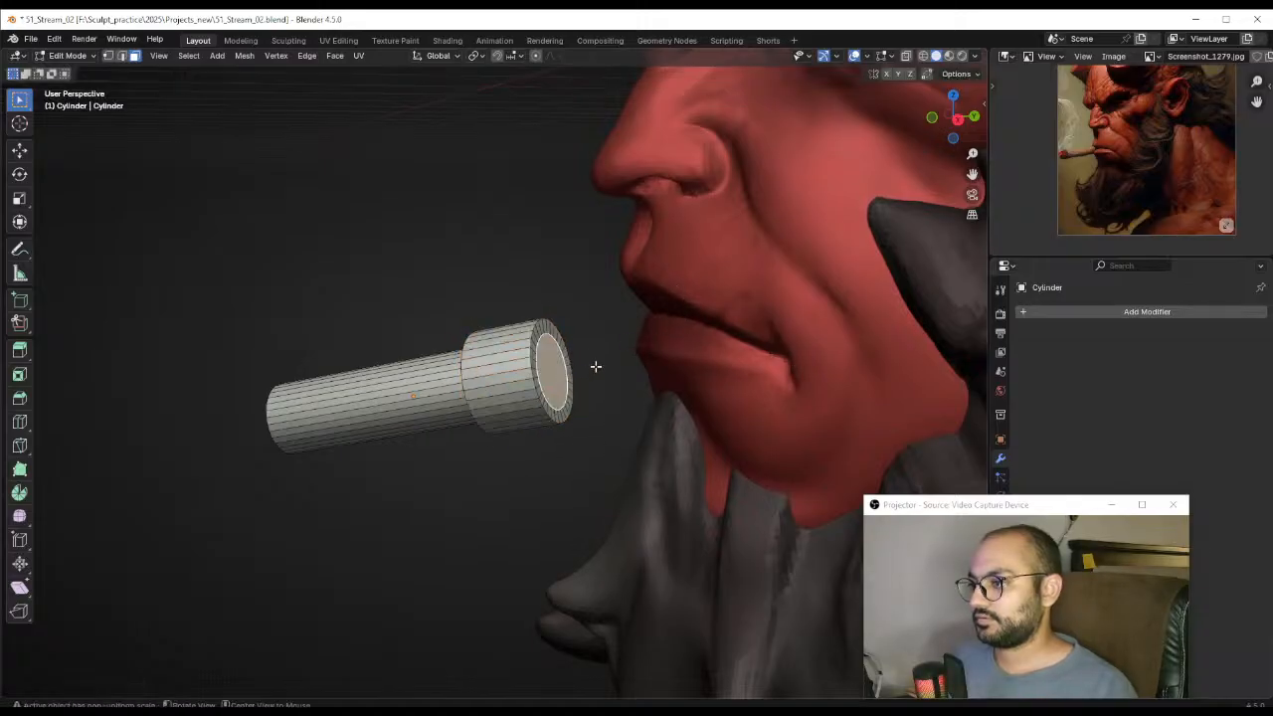
pyautogui.press('g')
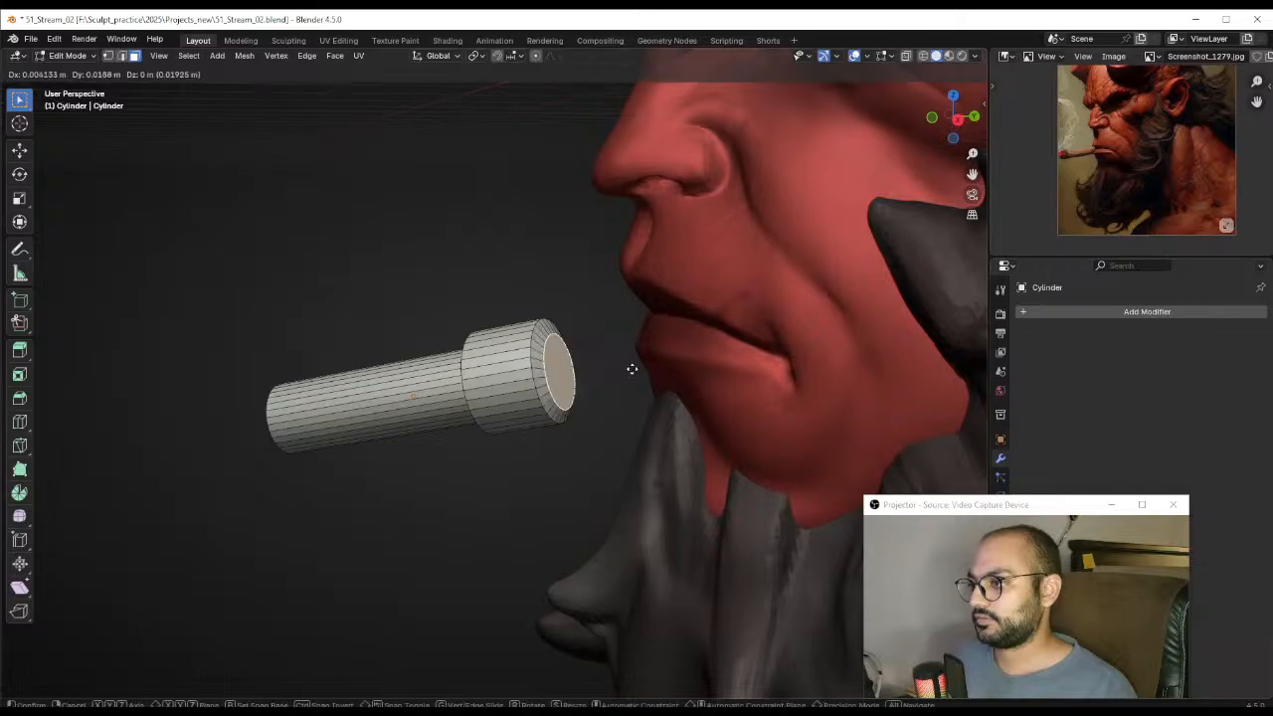
pyautogui.press('z')
pyautogui.press('z')
pyautogui.click(603, 367)
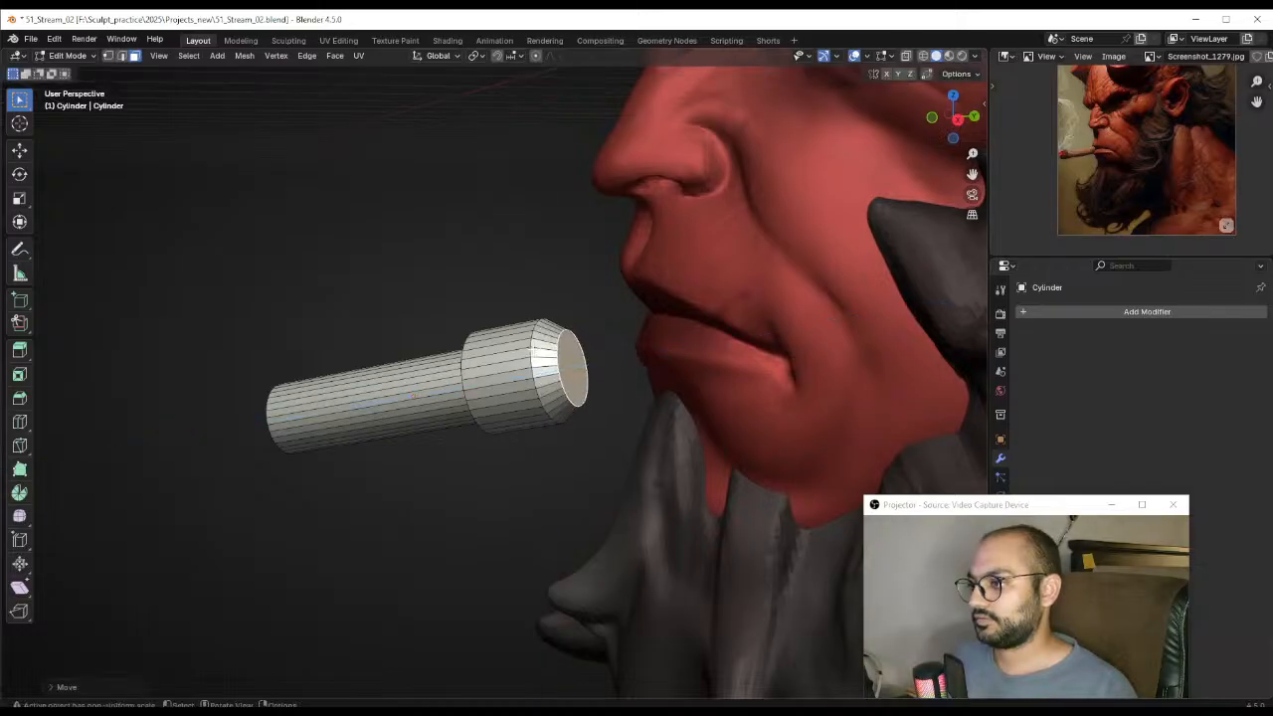
pyautogui.press('2')
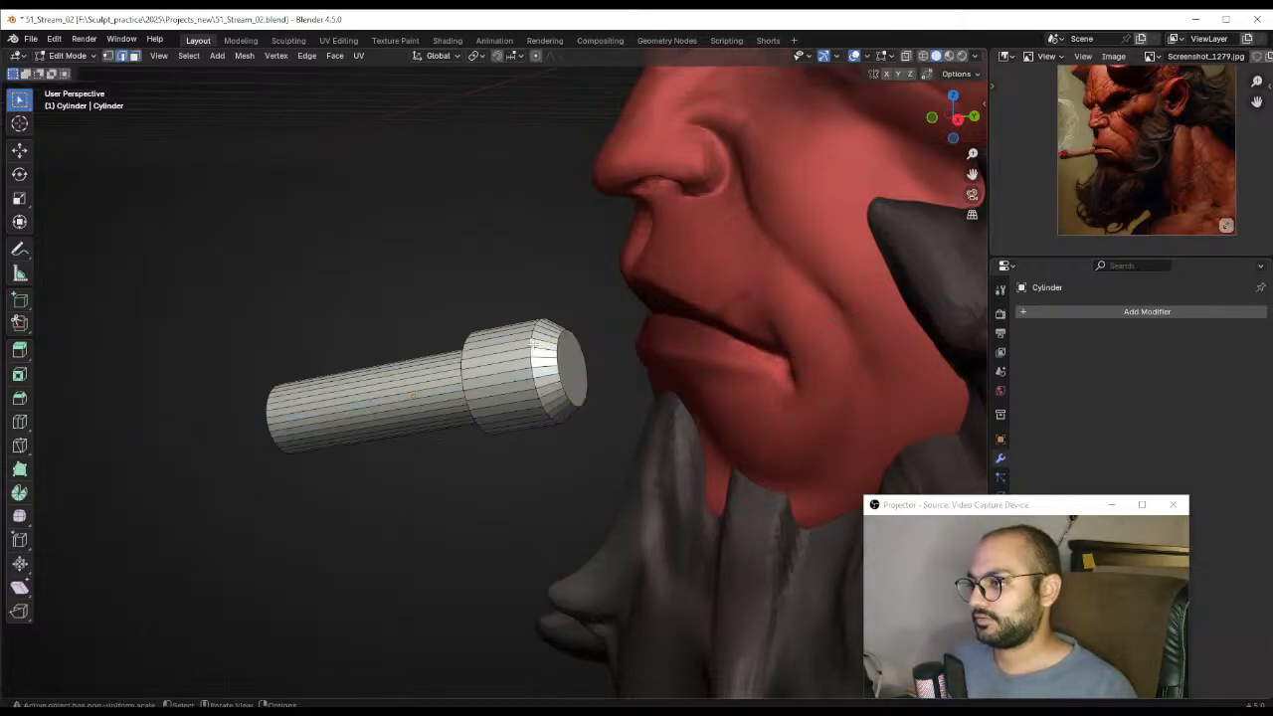
pyautogui.press('s')
pyautogui.click(574, 360)
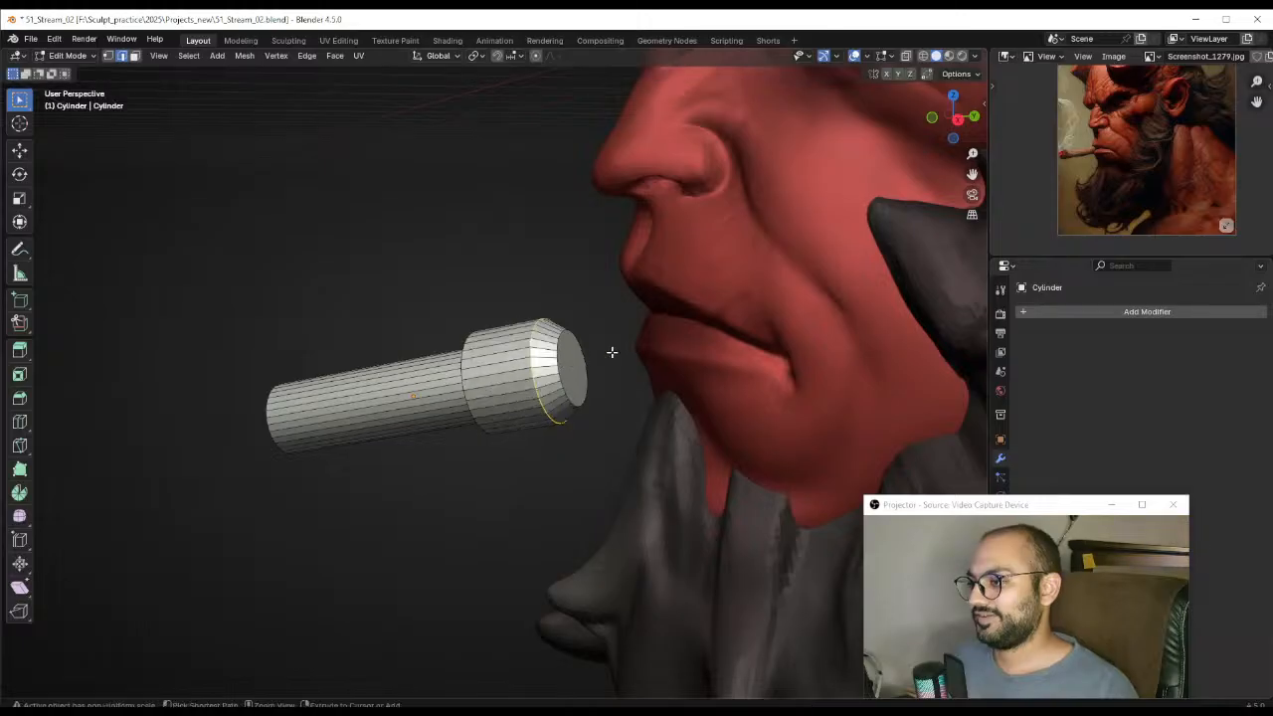
# Undo the collar, cap and edge loop edits, returning to the plain cylinder in Object Mode
pyautogui.hotkey('ctrl', 'z')
pyautogui.hotkey('ctrl', 'z')
pyautogui.hotkey('ctrl', 'z')
pyautogui.hotkey('ctrl', 'z')
pyautogui.hotkey('ctrl', 'z')
pyautogui.hotkey('ctrl', 'z')
pyautogui.hotkey('ctrl', 'z')
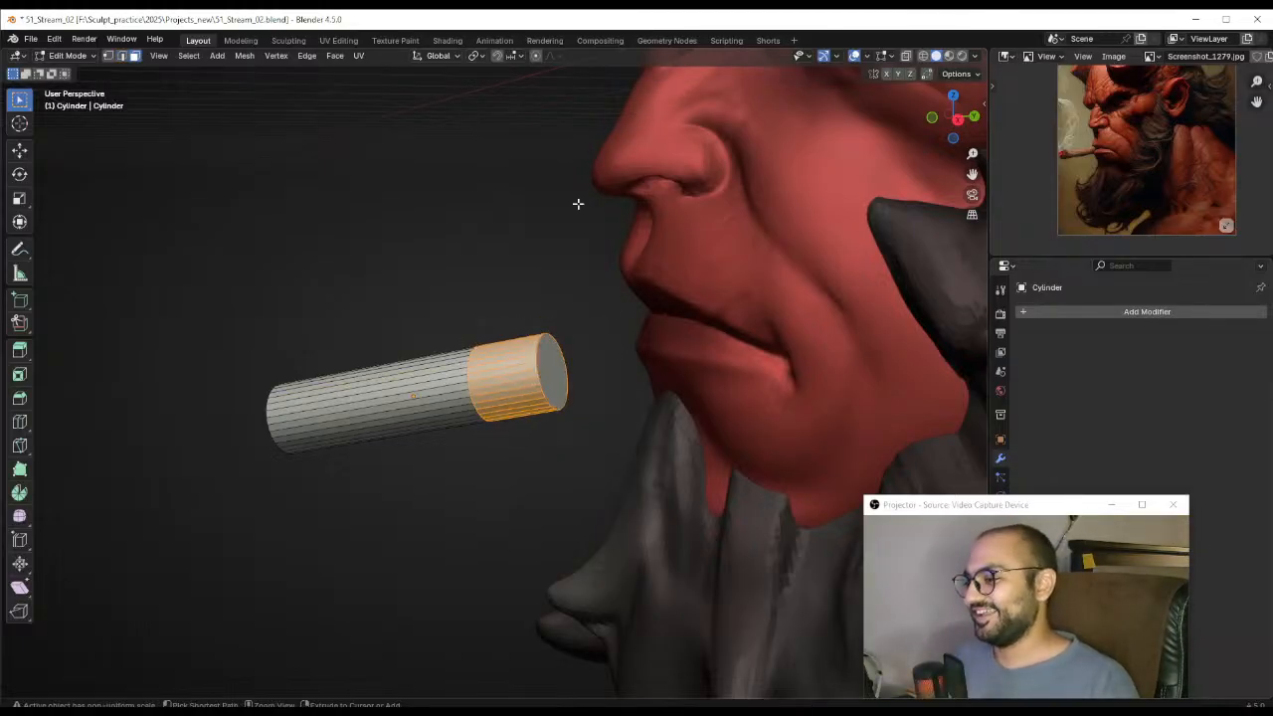
pyautogui.moveTo(597, 353)
pyautogui.keyDown('alt'); pyautogui.mouseDown()
pyautogui.moveTo(639, 347)
pyautogui.moveTo(620, 346)
pyautogui.mouseUp(); pyautogui.keyUp('alt')
pyautogui.hotkey('ctrl', 'z')
pyautogui.hotkey('ctrl', 'z')
pyautogui.press('s')
pyautogui.hotkey('shift', 'z')
pyautogui.rightClick(585, 368)
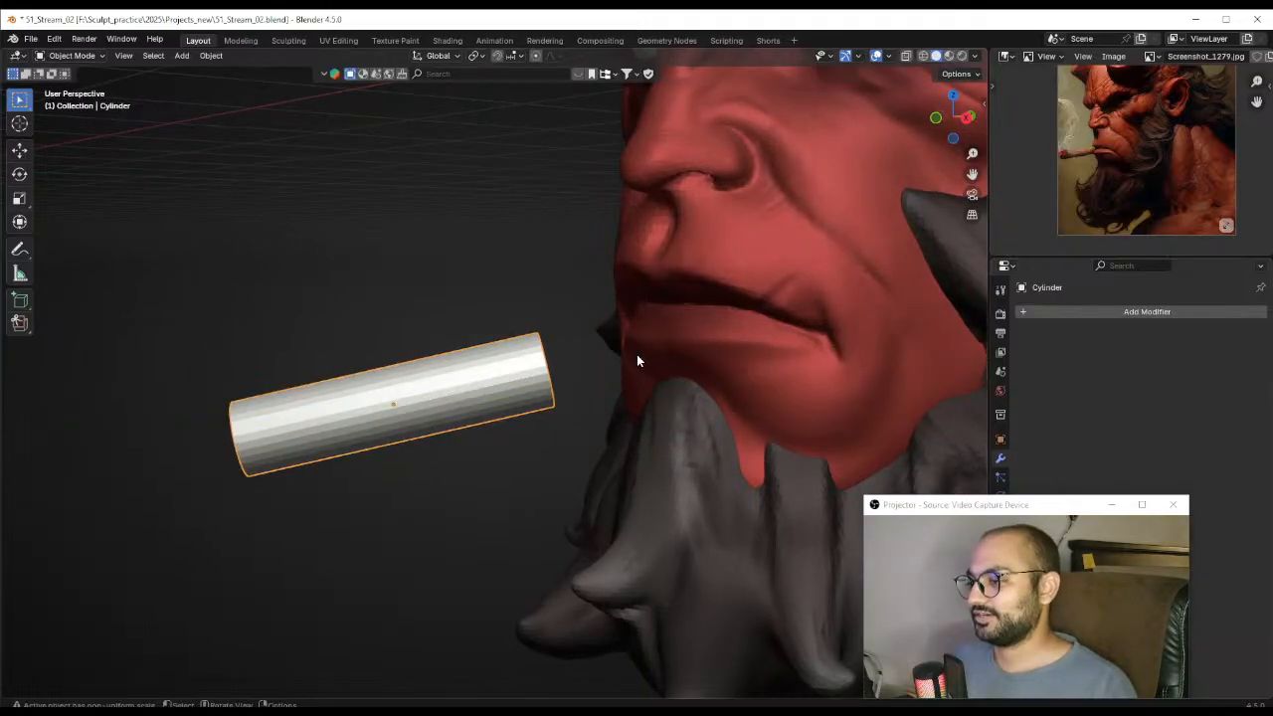
# Make the plain cylinder thinner in two scaling passes with its local Z axis locked
pyautogui.press('s')
pyautogui.hotkey('shift', 'z')
pyautogui.hotkey('shift', 'z')
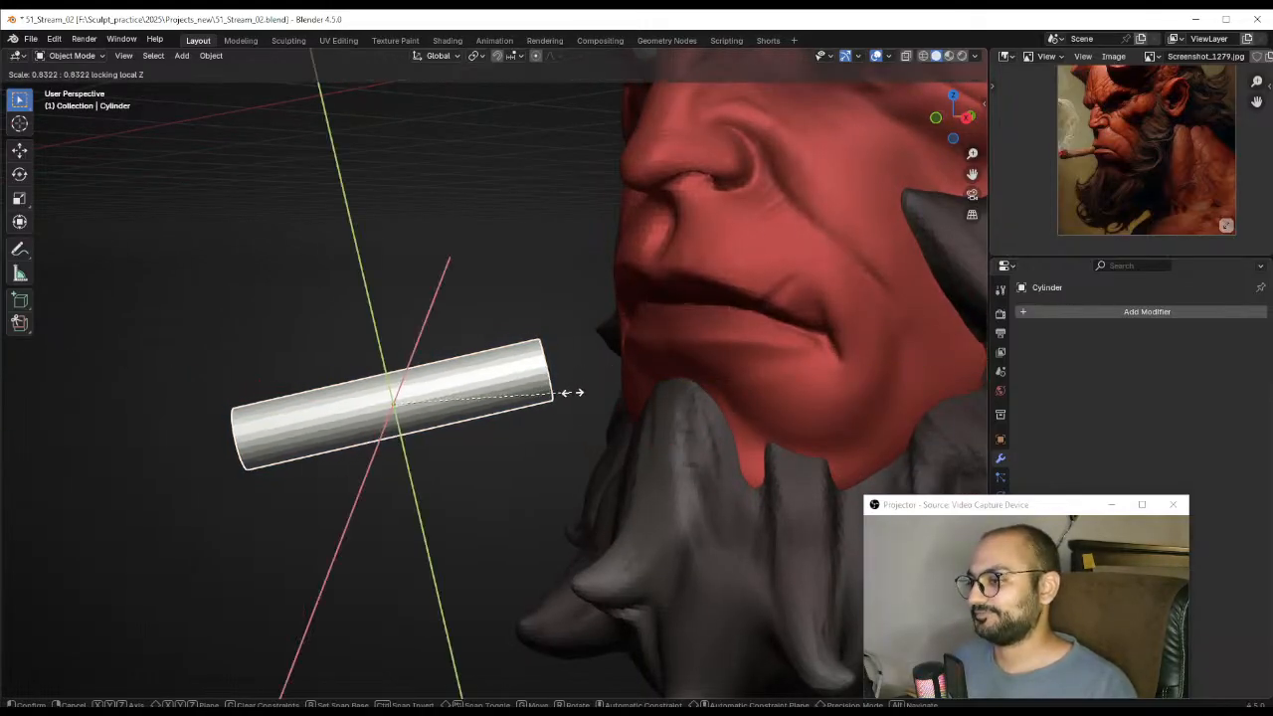
pyautogui.click(570, 394)
pyautogui.press('s')
pyautogui.hotkey('shift', 'z')
pyautogui.hotkey('shift', 'z')
pyautogui.click(566, 396)
# Move the cylinder toward the lips and adjust its scale with the Z axis excluded
pyautogui.keyDown('alt'); pyautogui.moveTo(566, 396); pyautogui.dragTo(615, 348); pyautogui.keyUp('alt')
pyautogui.press('g')
pyautogui.click(695, 297)
pyautogui.keyDown('alt'); pyautogui.moveTo(687, 321); pyautogui.dragTo(666, 298); pyautogui.keyUp('alt')
pyautogui.press('s')
pyautogui.hotkey('shift', 'z')
pyautogui.click(690, 333)
# Adjust the cylinder's length by scaling along its local Z axis
pyautogui.press('s')
pyautogui.press('z')
pyautogui.press('z')
pyautogui.click(652, 386)
pyautogui.keyDown('alt'); pyautogui.moveTo(667, 298); pyautogui.dragTo(677, 329); pyautogui.keyUp('alt')
# Position the cylinder at one side of the lips and rotate it about the global Z axis to point more forward
pyautogui.press('g')
pyautogui.click(616, 296)
pyautogui.press('r')
pyautogui.press('z')
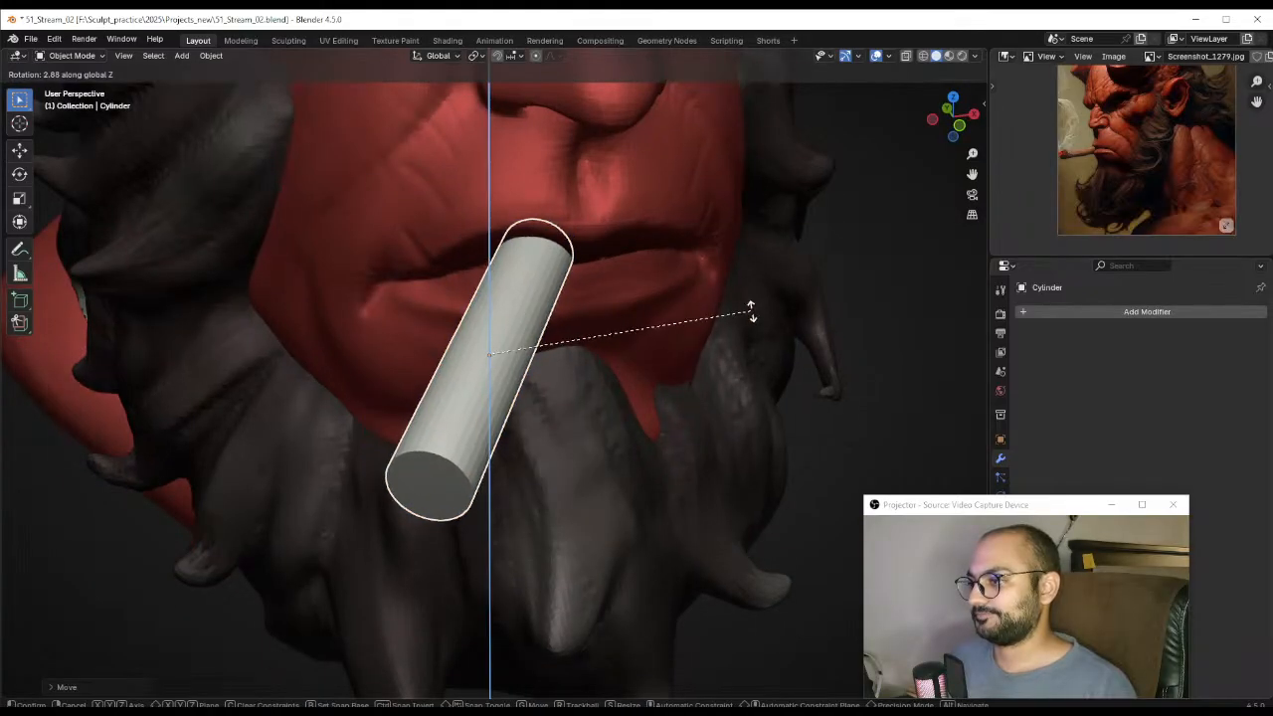
pyautogui.click(784, 273)
# Slim the cylinder with local Z locked and place its end between the lips
pyautogui.press('s')
pyautogui.hotkey('shift', 'z')
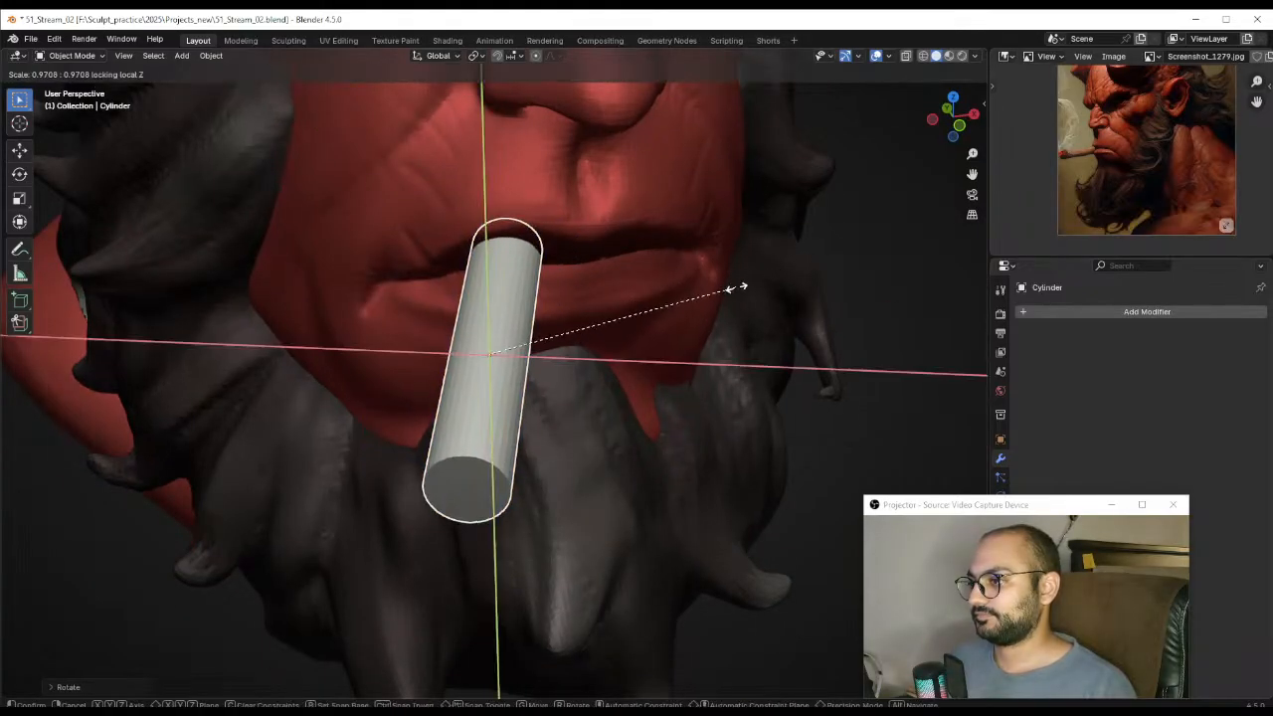
pyautogui.click(703, 304)
pyautogui.keyDown('alt'); pyautogui.moveTo(703, 305); pyautogui.dragTo(613, 282); pyautogui.keyUp('alt')
pyautogui.press('g')
pyautogui.click(628, 284)
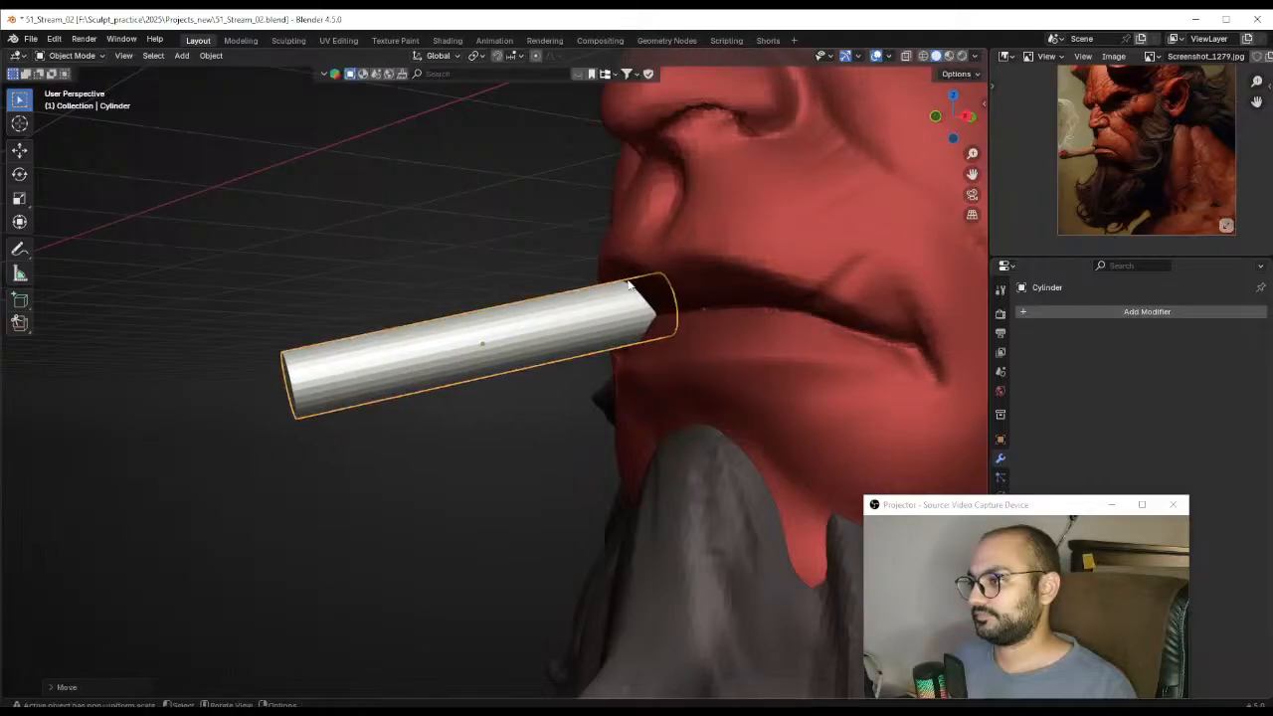
# Taper the cylinder toward the mouth by scaling down its inner end in Edit Mode
pyautogui.press('Tab')
pyautogui.press('2')
pyautogui.keyDown('alt'); pyautogui.click(671, 295); pyautogui.keyUp('alt')
pyautogui.press('s')
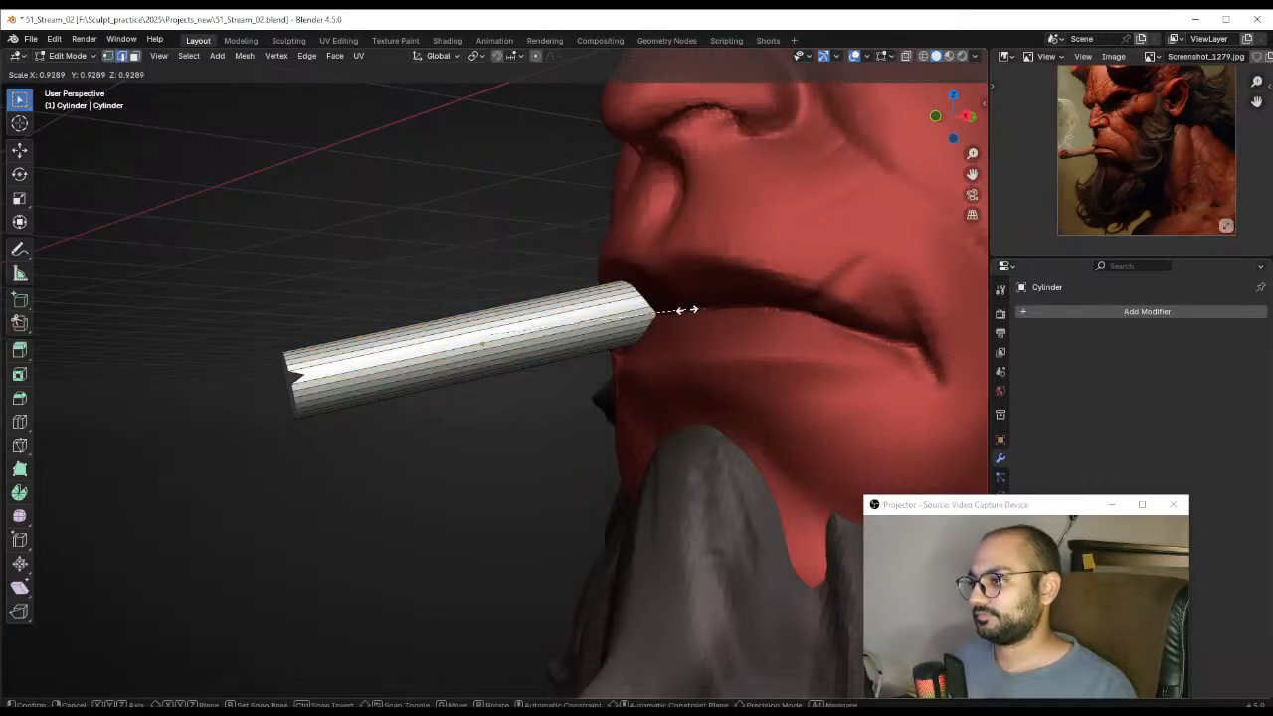
pyautogui.click(671, 308)
pyautogui.keyDown('alt'); pyautogui.moveTo(671, 308); pyautogui.dragTo(661, 323); pyautogui.keyUp('alt')
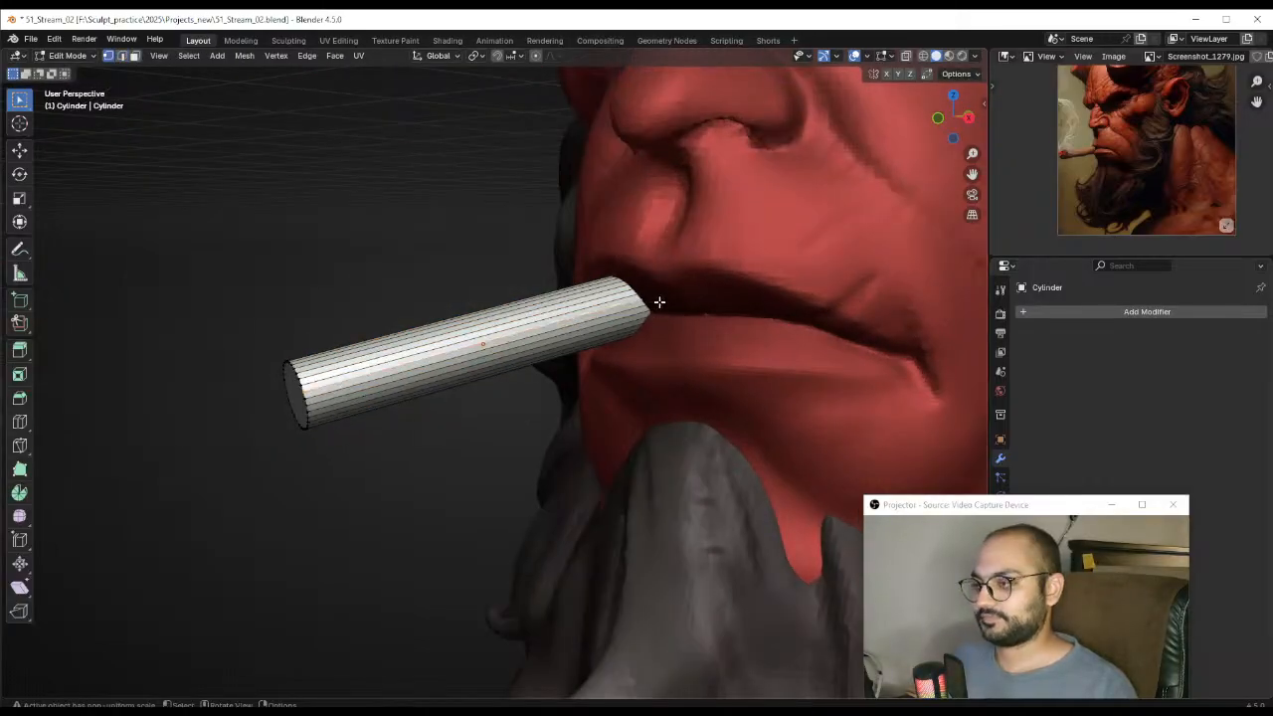
pyautogui.hotkey('alt', 'z')
pyautogui.hotkey('alt', 'z')
pyautogui.press('s')
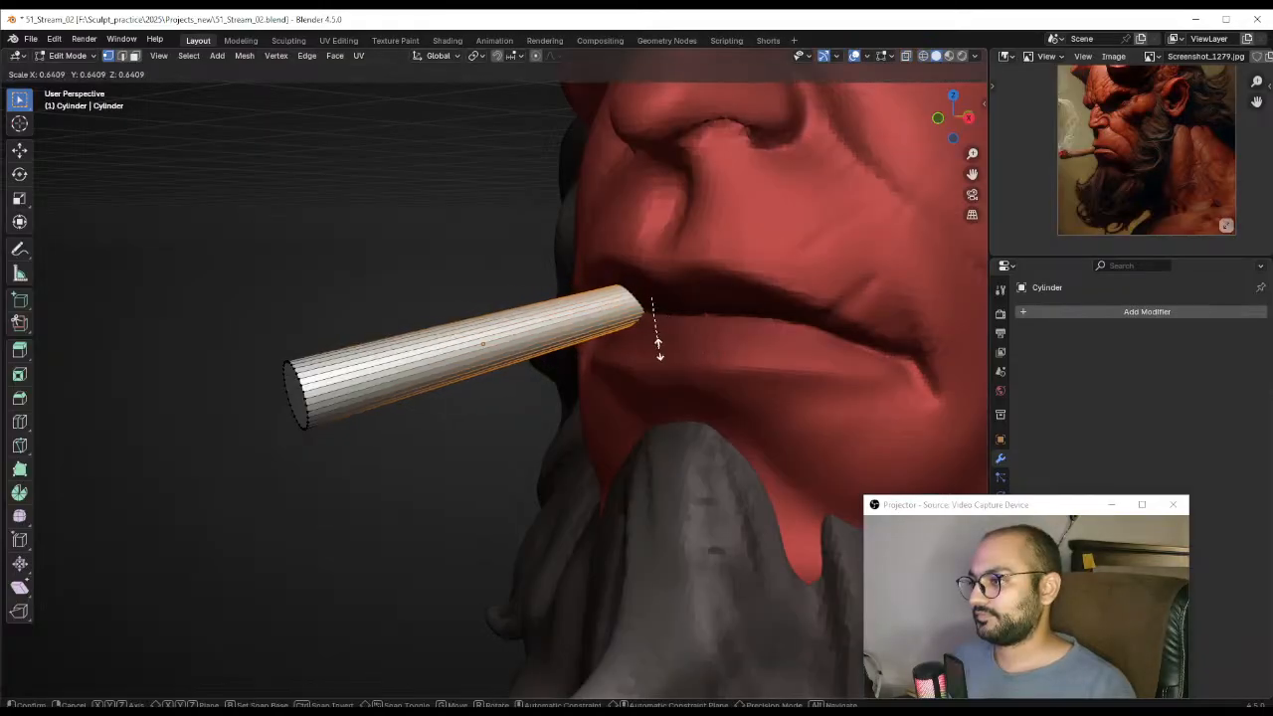
pyautogui.click(680, 344)
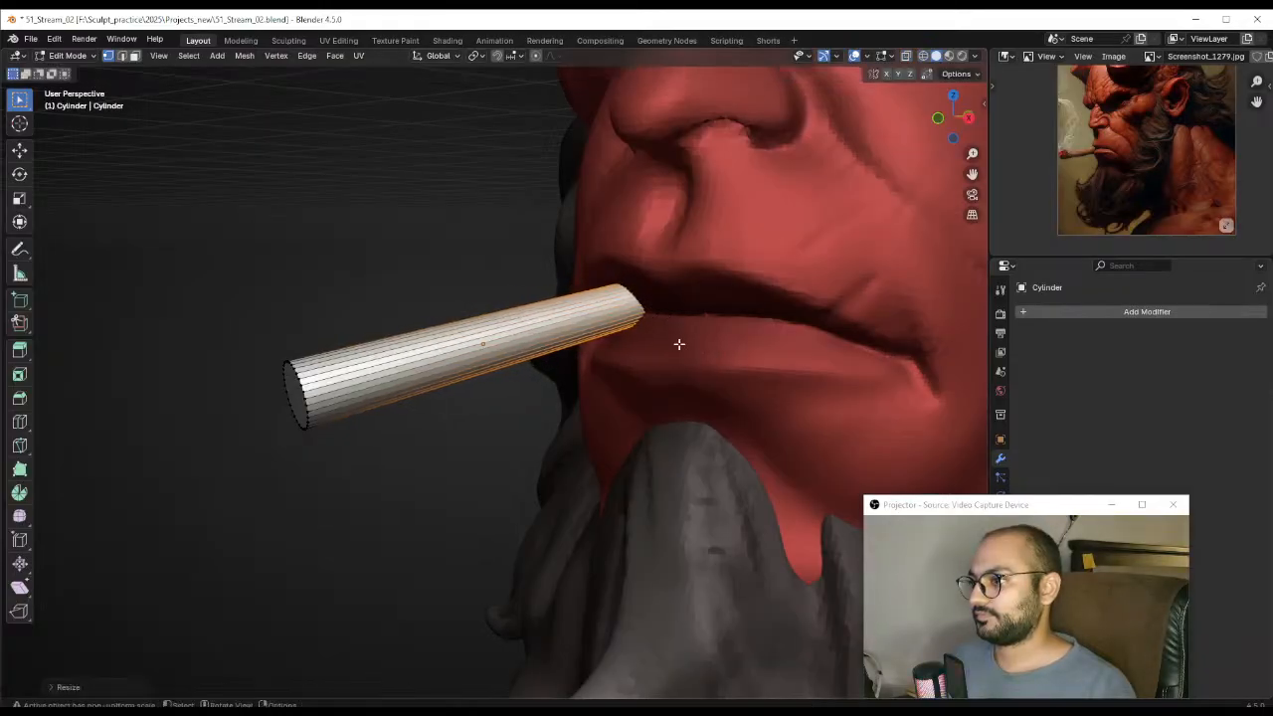
pyautogui.keyDown('shift'); pyautogui.moveTo(469, 349); pyautogui.dragTo(534, 326, button='middle'); pyautogui.keyUp('shift')
# Leave mesh editing and return the tapered cylinder to Object Mode
pyautogui.hotkey('ctrl', 'Tab')
pyautogui.click(455, 349)
pyautogui.moveTo(463, 348)
pyautogui.keyDown('ctrl'); pyautogui.mouseDown(button='middle')
pyautogui.moveTo(495, 367)
pyautogui.moveTo(486, 460)
pyautogui.moveTo(488, 392)
pyautogui.moveTo(517, 461)
pyautogui.moveTo(547, 365)
pyautogui.mouseUp(button='middle'); pyautogui.keyUp('ctrl')
pyautogui.hotkey('ctrl', 'Tab')
pyautogui.click(487, 408)
pyautogui.hotkey('ctrl', 'Tab')
pyautogui.click(478, 368)
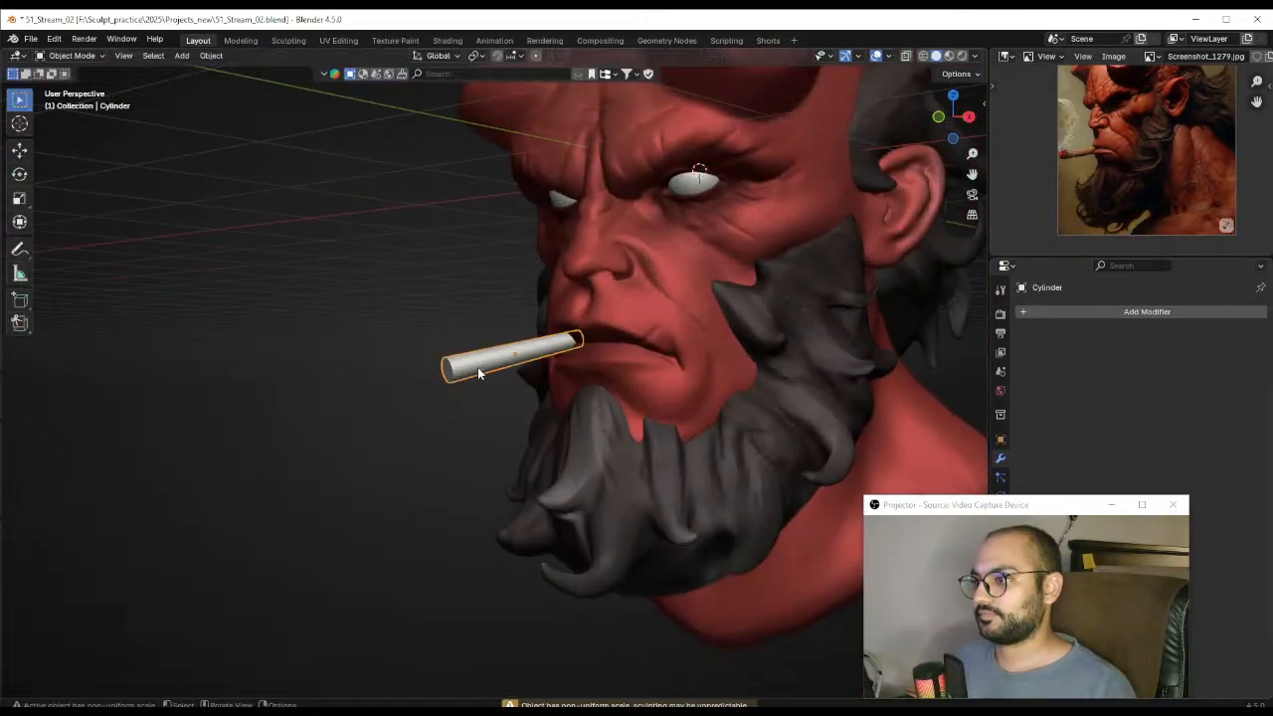
# Scale the cylinder's thickness with its local Z axis locked
pyautogui.press('s')
pyautogui.press('x')
pyautogui.press('z')
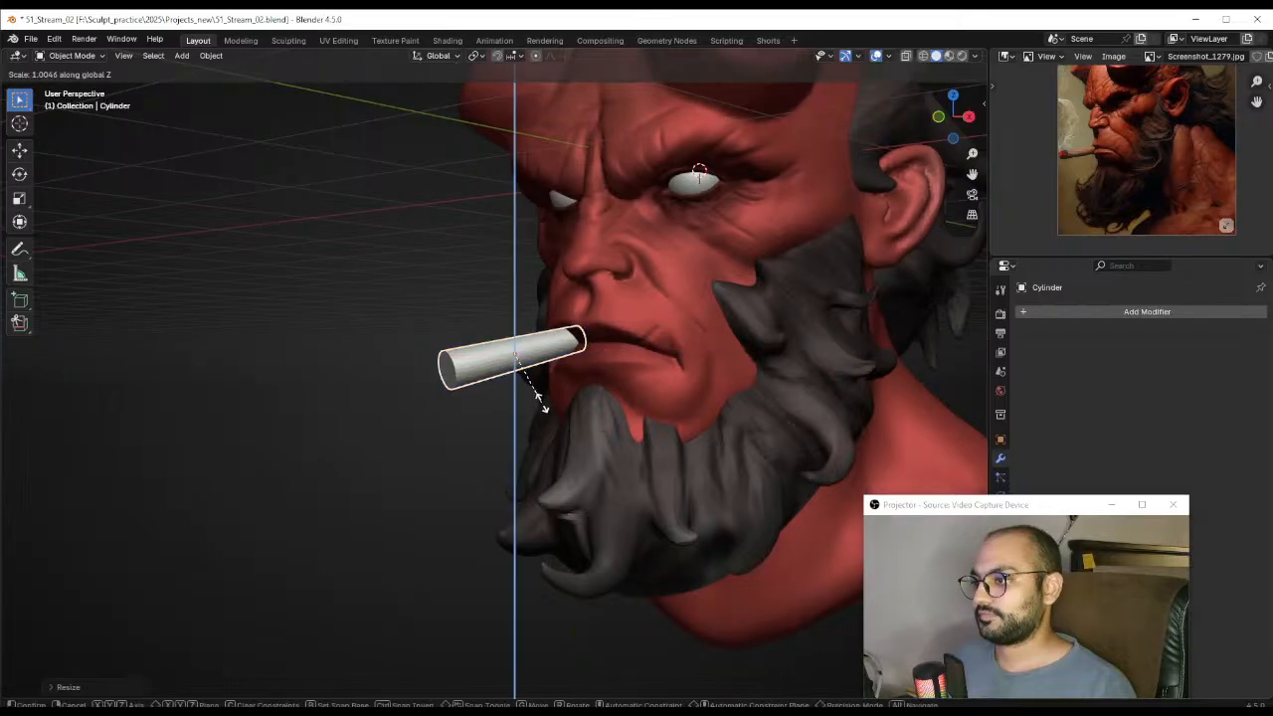
pyautogui.press('z')
pyautogui.press('z')
pyautogui.hotkey('shift', 'z')
pyautogui.hotkey('shift', 'z')
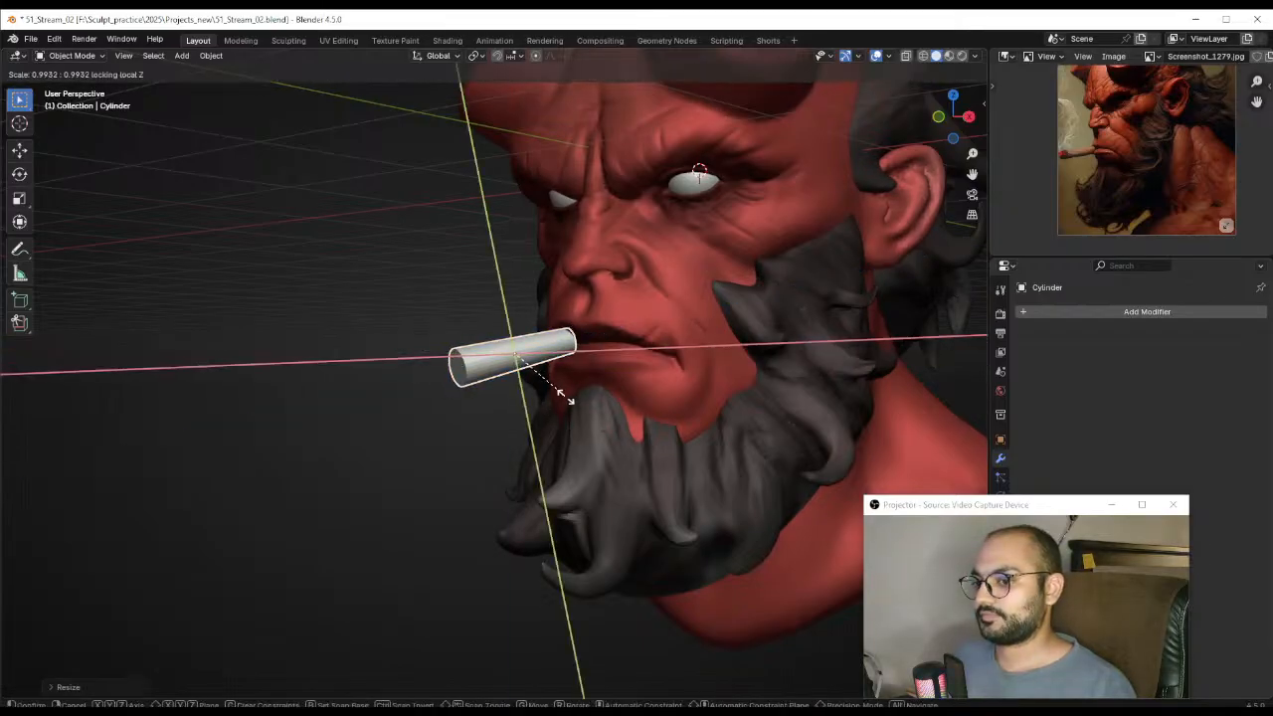
pyautogui.click(555, 392)
# Slide the cylinder along its local Z axis to adjust how far its inner end sits between the lips
pyautogui.press('g')
pyautogui.press('z')
pyautogui.press('z')
pyautogui.click(563, 392)
pyautogui.click(424, 266)
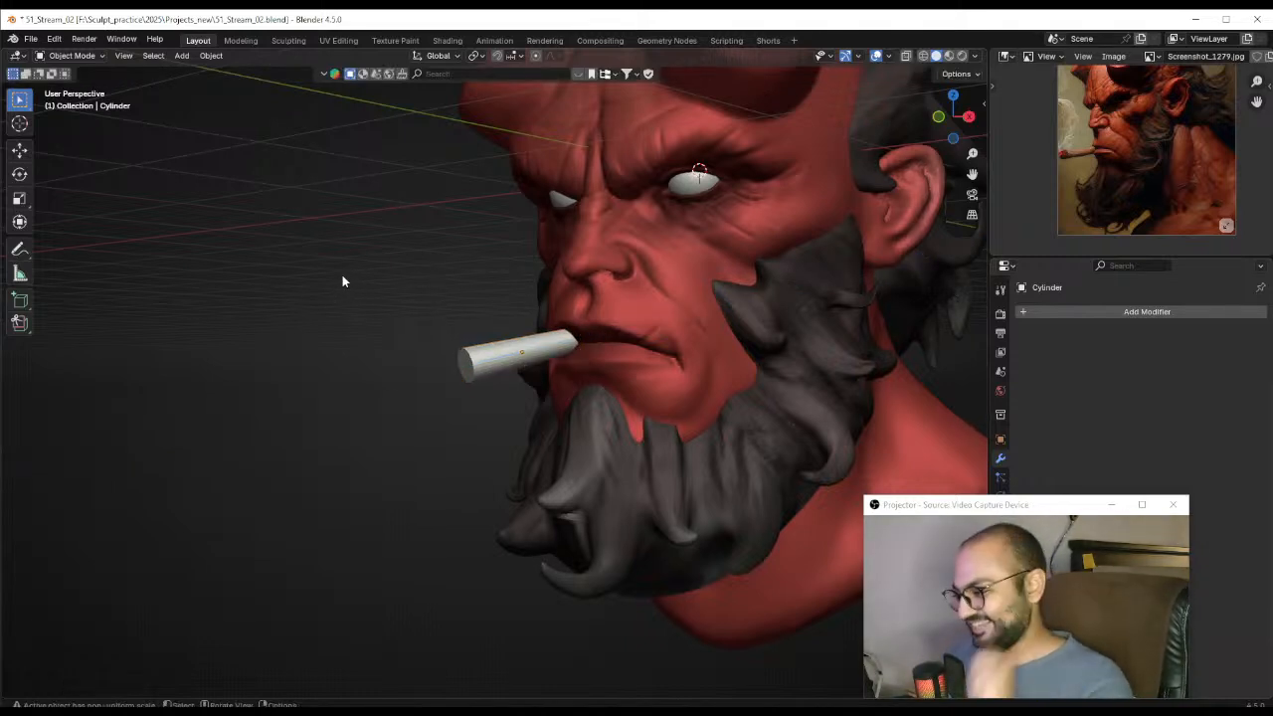
# Bevel the edge loop around the cylinder's outer end in Edit Mode with several segments, and return to Object Mode
pyautogui.moveTo(485, 353); pyautogui.dragTo(575, 348, button='middle')
pyautogui.press('Tab')
pyautogui.moveTo(575, 348); pyautogui.dragTo(546, 336, button='middle')
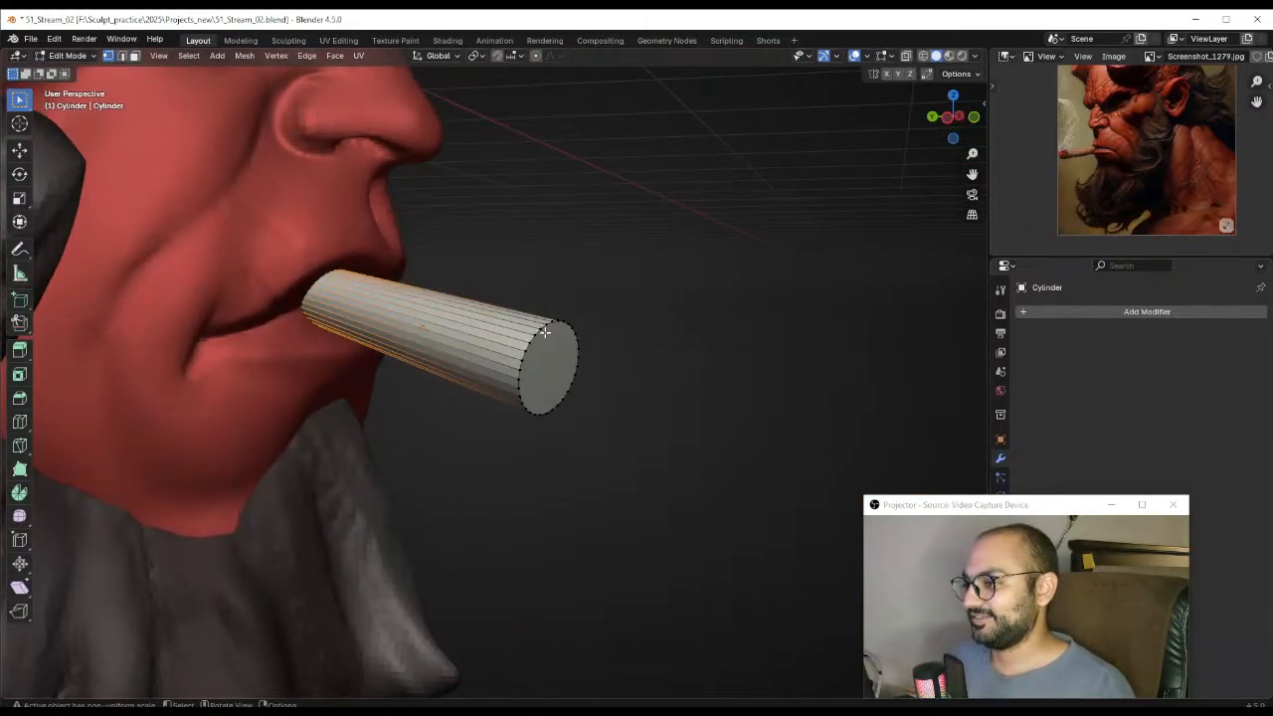
pyautogui.press('2')
pyautogui.keyDown('alt'); pyautogui.click(545, 332); pyautogui.keyUp('alt')
pyautogui.keyDown('ctrl'); pyautogui.moveTo(638, 336); pyautogui.dragTo(646, 312, button='middle'); pyautogui.keyUp('ctrl')
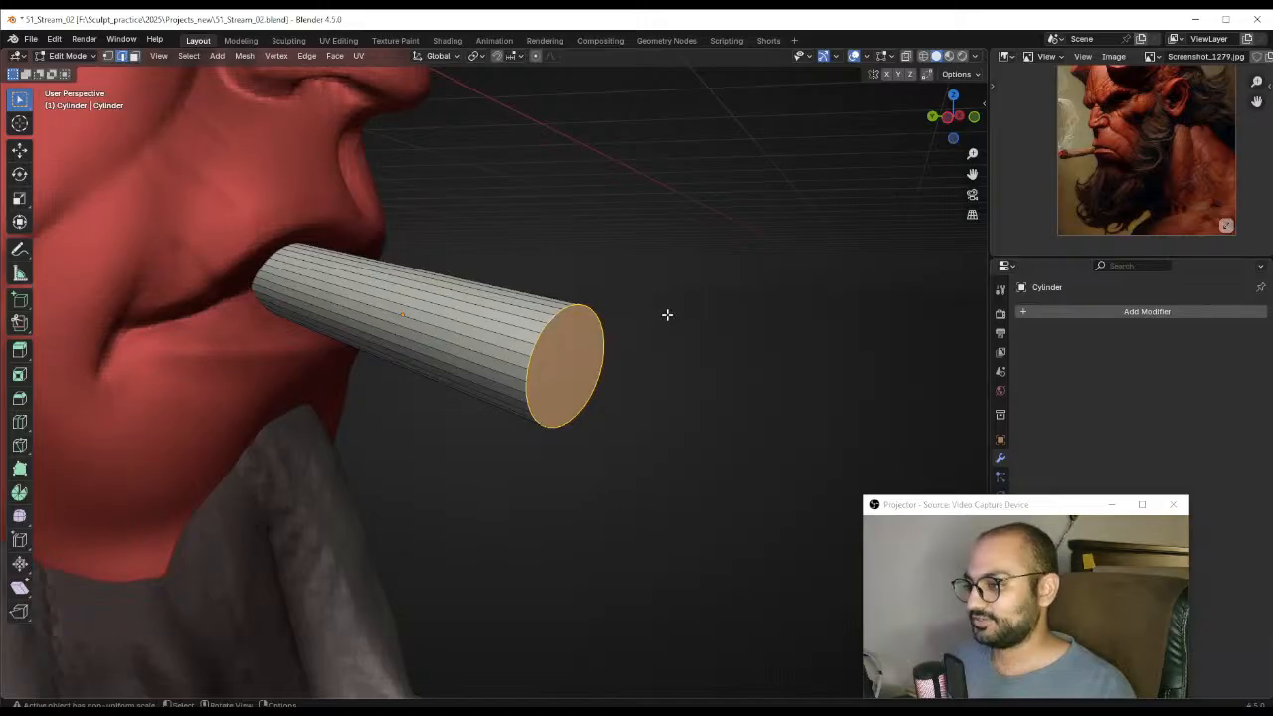
pyautogui.moveTo(633, 315); pyautogui.dragTo(592, 315, button='middle')
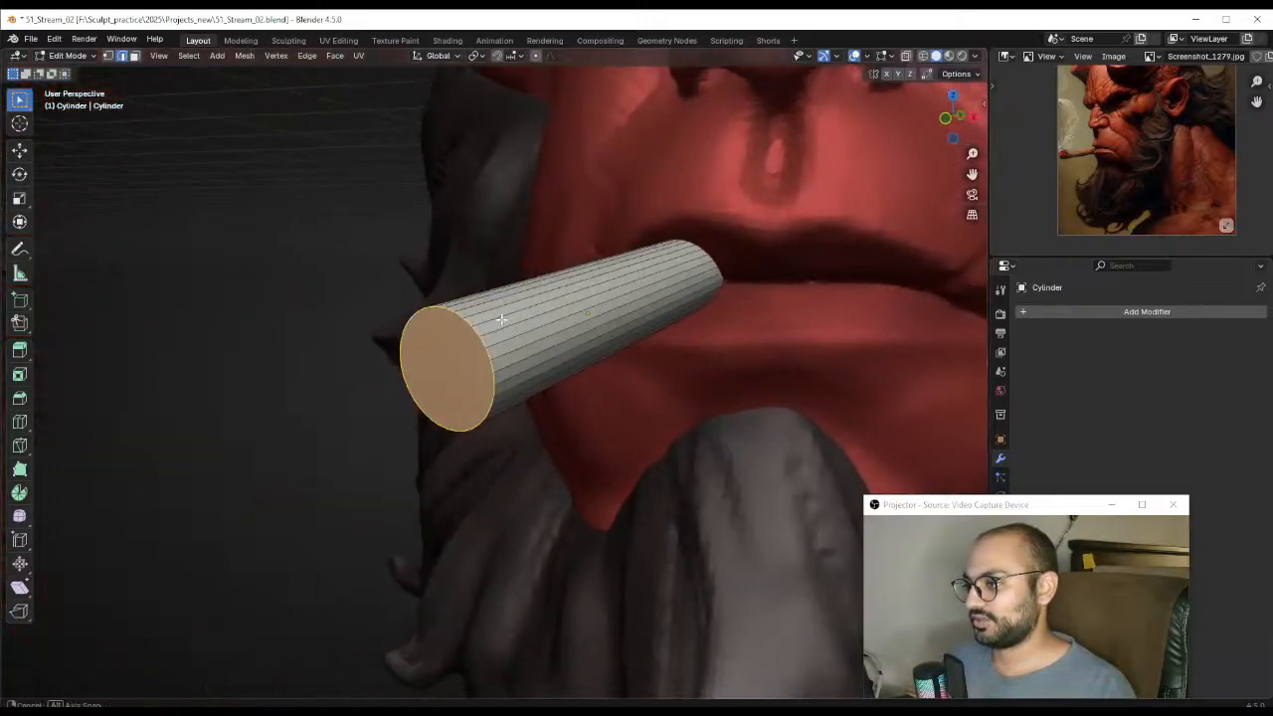
pyautogui.hotkey('ctrl', 'b')
pyautogui.scroll(5, 587, 311)
pyautogui.click(598, 307)
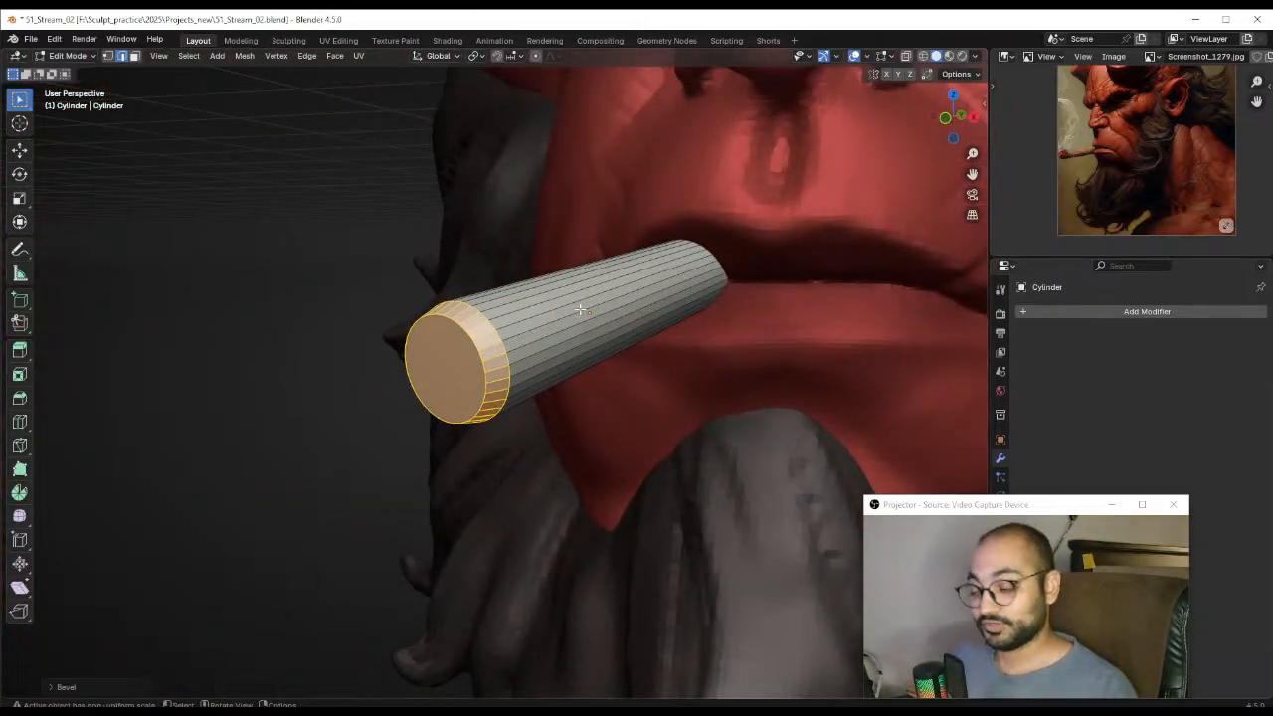
pyautogui.moveTo(480, 358); pyautogui.dragTo(494, 287, button='middle')
pyautogui.press('Tab')
pyautogui.scroll(-4, 495, 254)
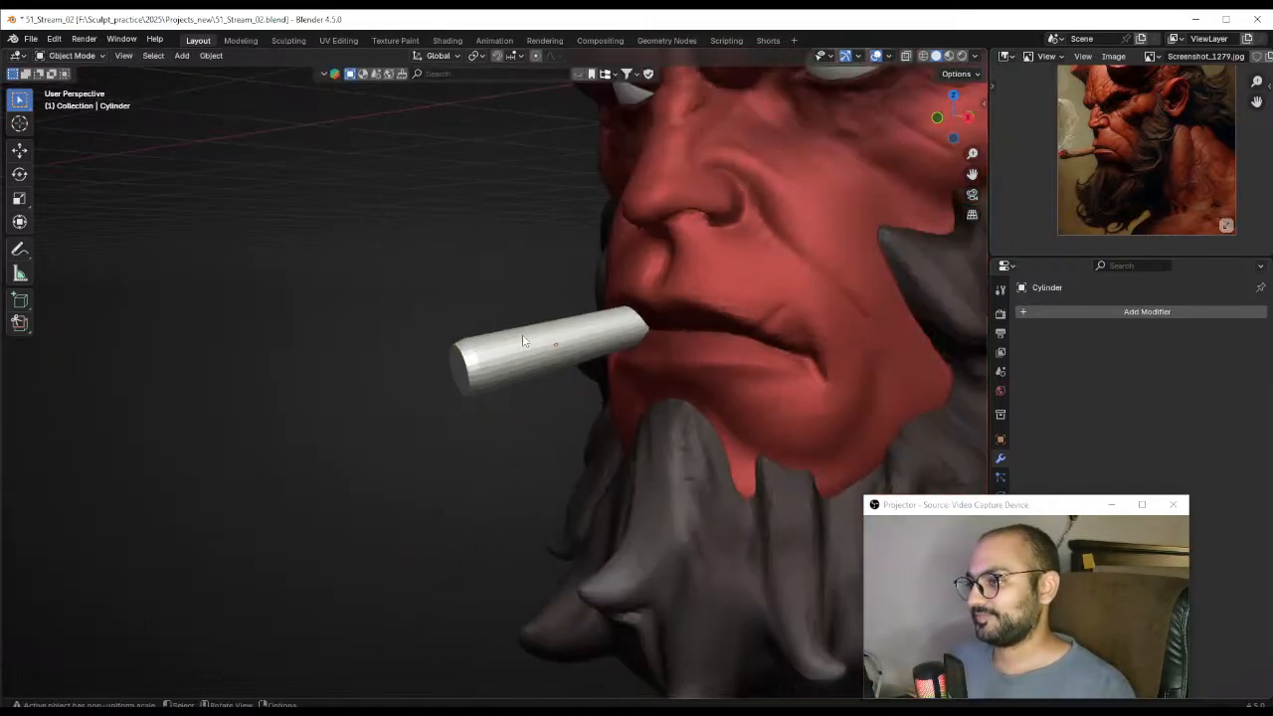
# Apply the cylinder's rotation in Object Mode
pyautogui.hotkey('ctrl', 'Tab')
pyautogui.scroll(2, 539, 341)
pyautogui.hotkey('ctrl', 'Tab')
pyautogui.hotkey('ctrl', 'a')
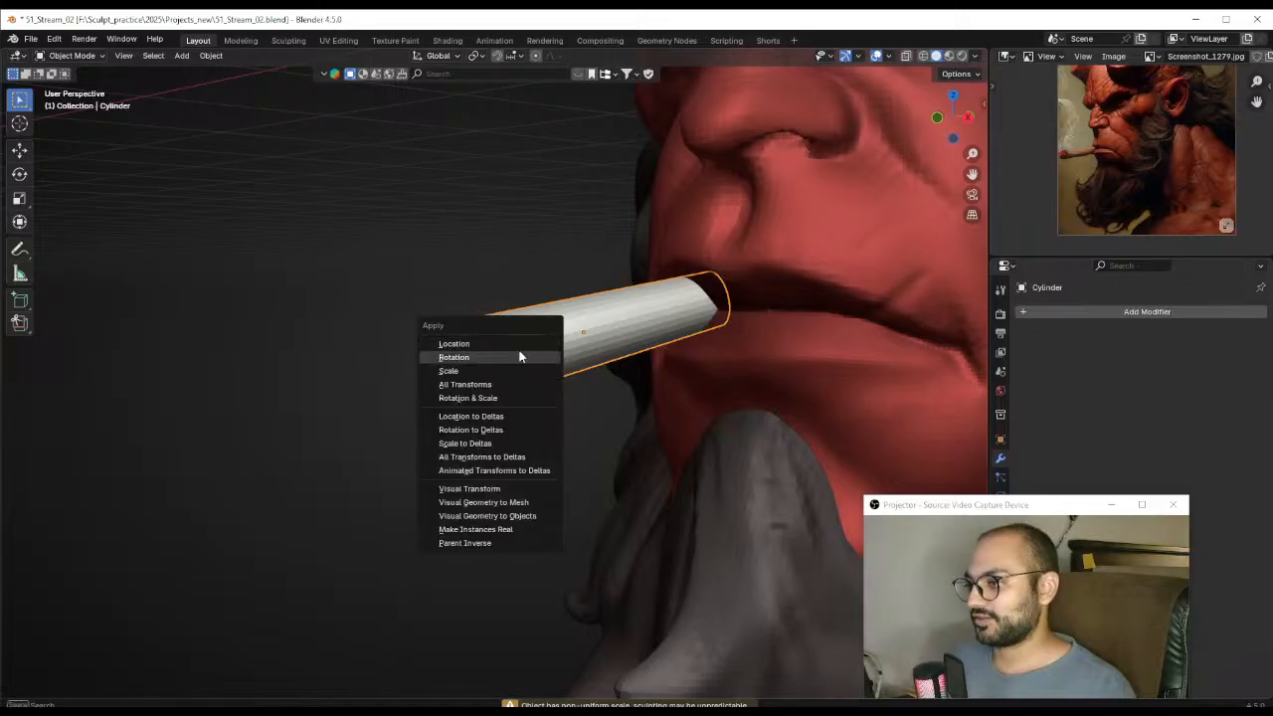
pyautogui.click(520, 357)
# Switch the cylinder to Sculpt Mode, reduce its voxel size, and voxel-remesh it
pyautogui.hotkey('ctrl', 'Tab')
pyautogui.press('r')
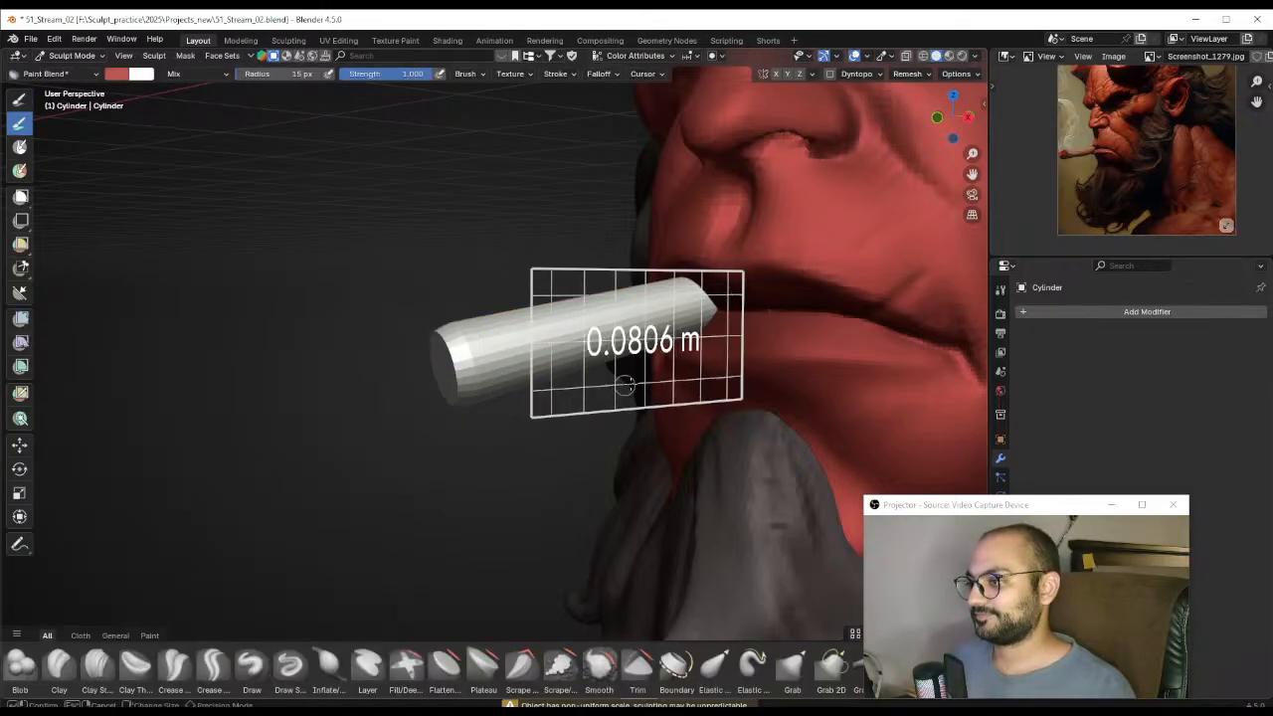
pyautogui.click(898, 370)
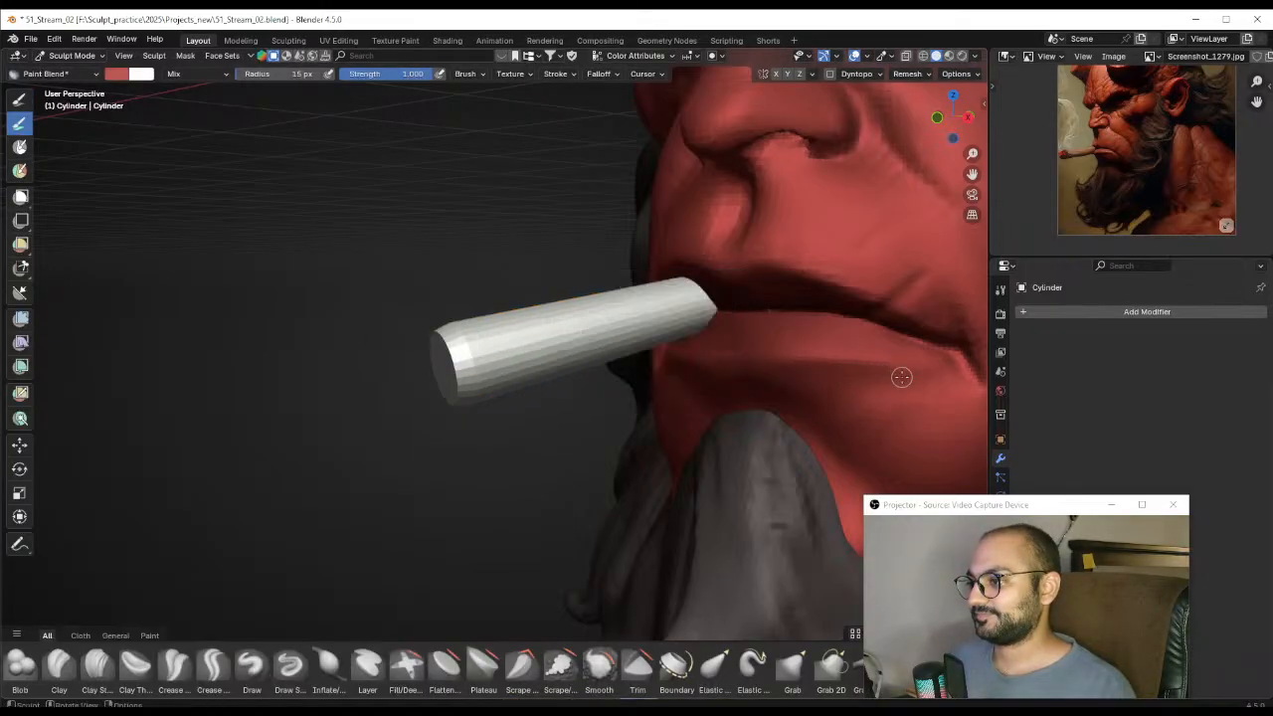
pyautogui.hotkey('ctrl', 'r')
pyautogui.moveTo(865, 339)
pyautogui.mouseDown(button='middle')
pyautogui.moveTo(505, 342)
pyautogui.moveTo(525, 355)
pyautogui.moveTo(511, 398)
pyautogui.moveTo(520, 491)
pyautogui.moveTo(470, 286)
pyautogui.mouseUp(button='middle')
pyautogui.press('r')
pyautogui.click(690, 350)
pyautogui.hotkey('ctrl', 'r')
# Reshape the rounded outer end of the cigar with the Grab brush at a radius of about 38 px
pyautogui.press('g')
pyautogui.press('f')
pyautogui.click(488, 354)
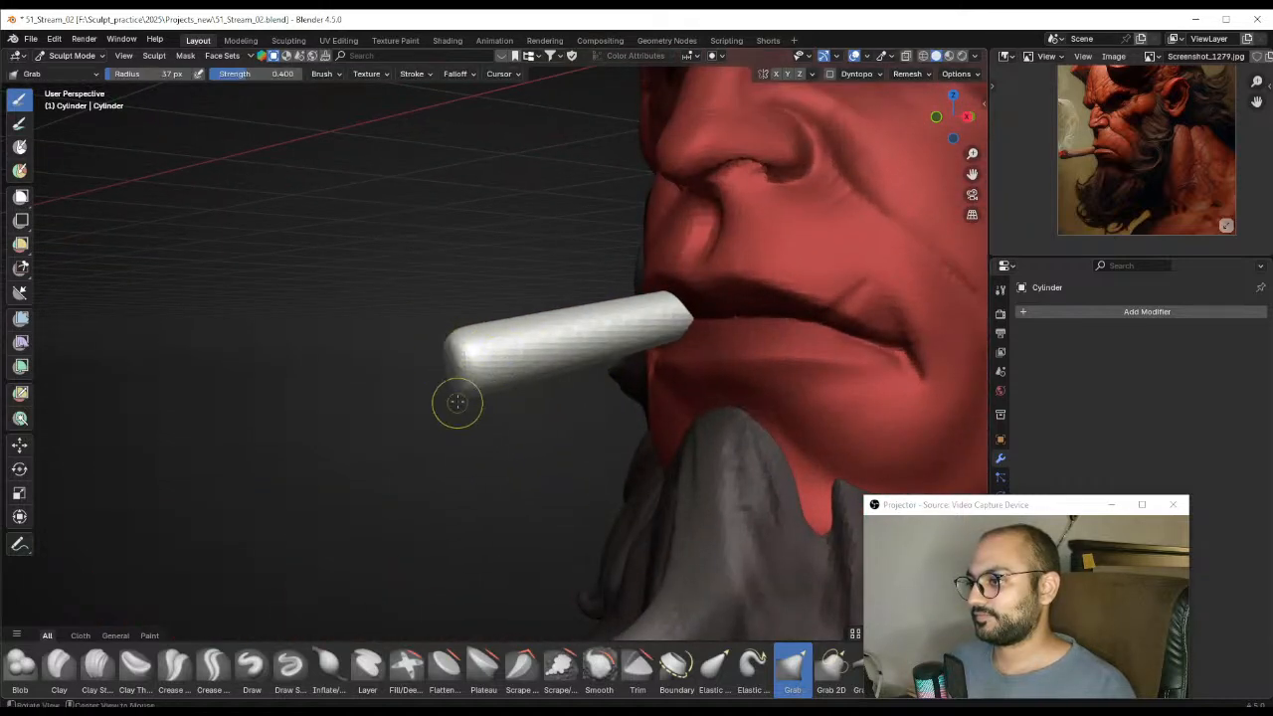
pyautogui.moveTo(458, 401)
pyautogui.mouseDown(button='middle')
pyautogui.moveTo(517, 378)
pyautogui.moveTo(497, 374)
pyautogui.mouseUp(button='middle')
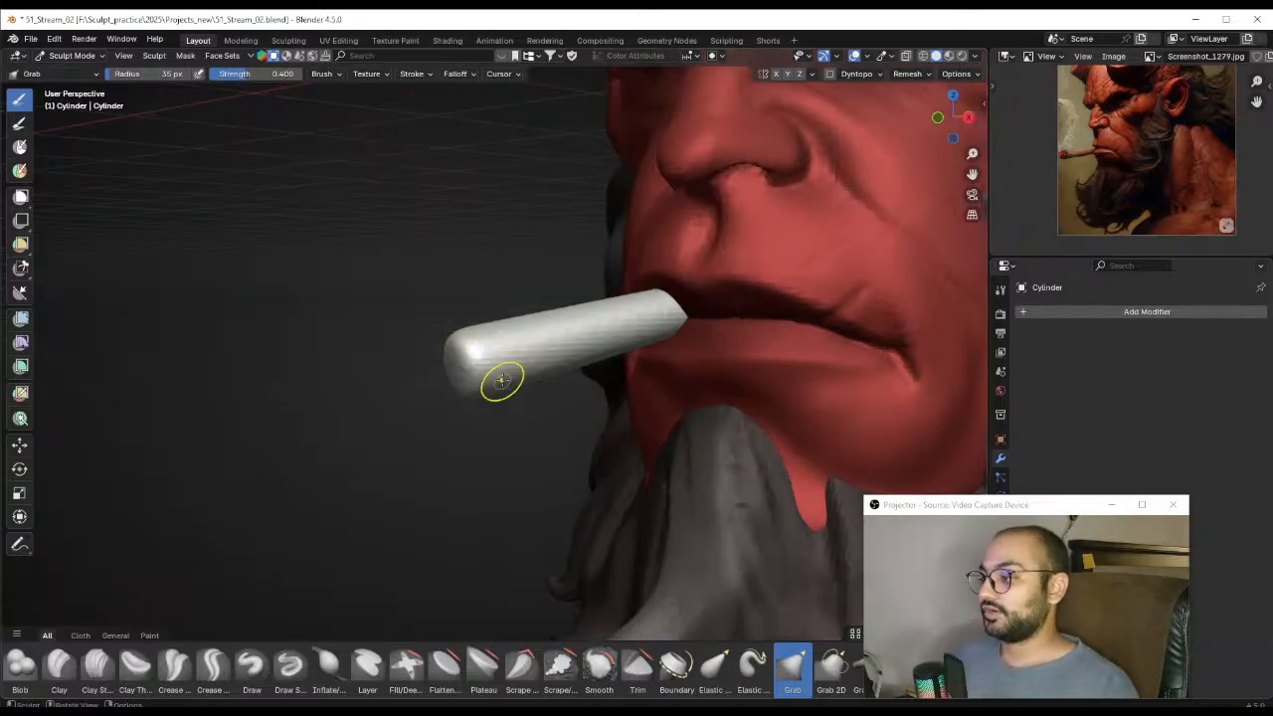
pyautogui.moveTo(591, 269); pyautogui.dragTo(565, 334, button='middle')
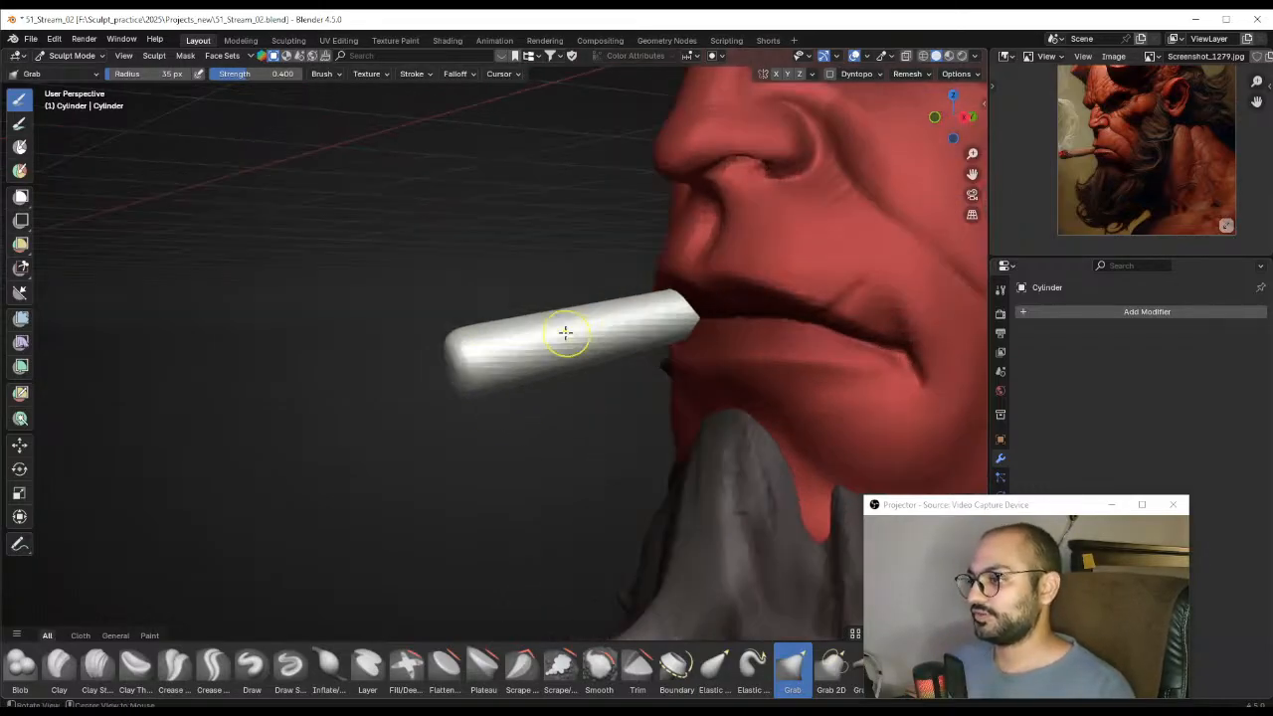
pyautogui.moveTo(500, 374); pyautogui.dragTo(595, 380, button='middle')
pyautogui.press('f')
pyautogui.click(495, 364)
pyautogui.moveTo(484, 374)
pyautogui.mouseDown(button='middle')
pyautogui.moveTo(531, 359)
pyautogui.moveTo(626, 369)
pyautogui.moveTo(537, 401)
pyautogui.moveTo(523, 388)
pyautogui.moveTo(434, 390)
pyautogui.mouseUp(button='middle')
pyautogui.moveTo(482, 353); pyautogui.dragTo(484, 364)
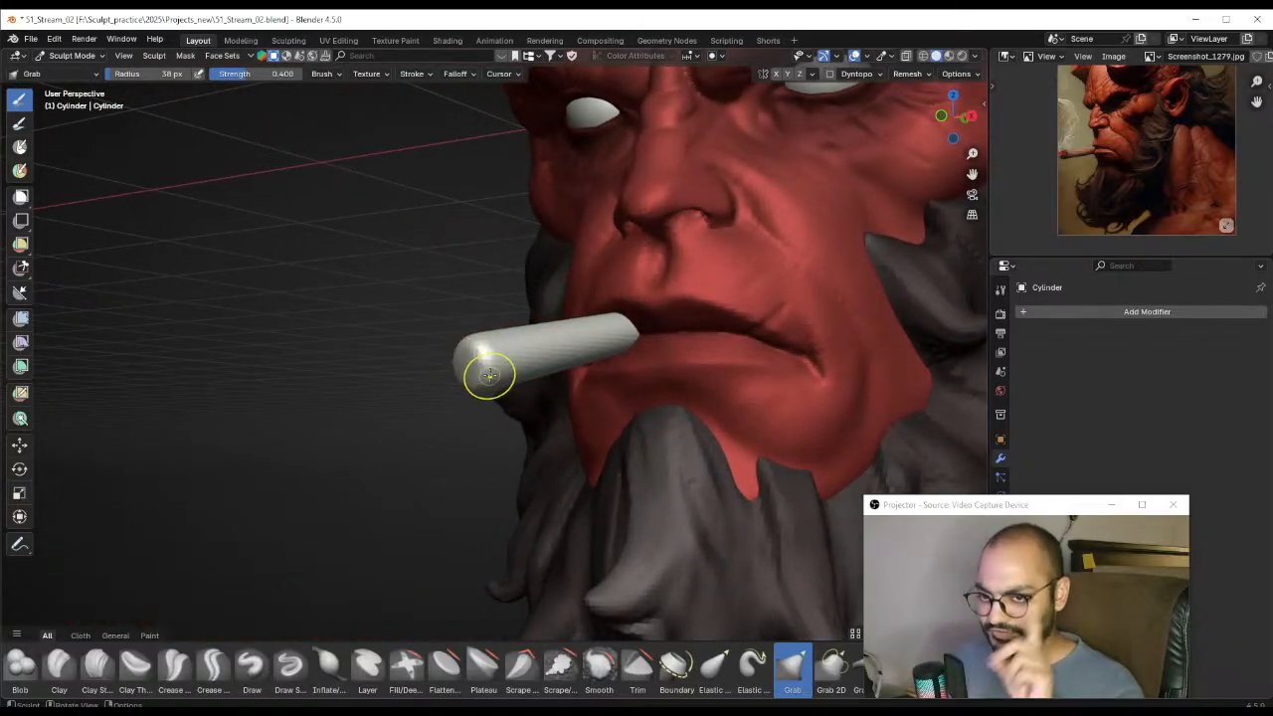
# Adjust the cigar's voxel size and remesh it again for finer sculpting detail
pyautogui.moveTo(471, 318); pyautogui.dragTo(553, 368, button='middle')
pyautogui.press('r')
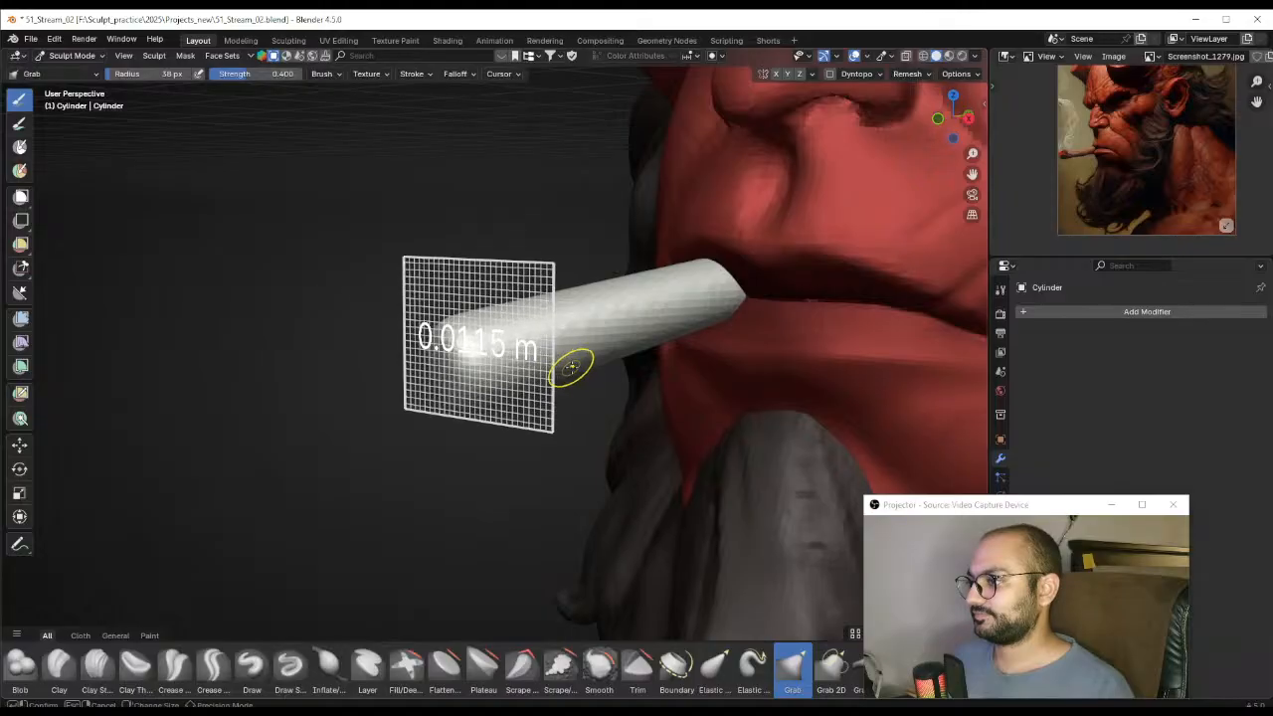
pyautogui.click(602, 366)
pyautogui.hotkey('ctrl', 'r')
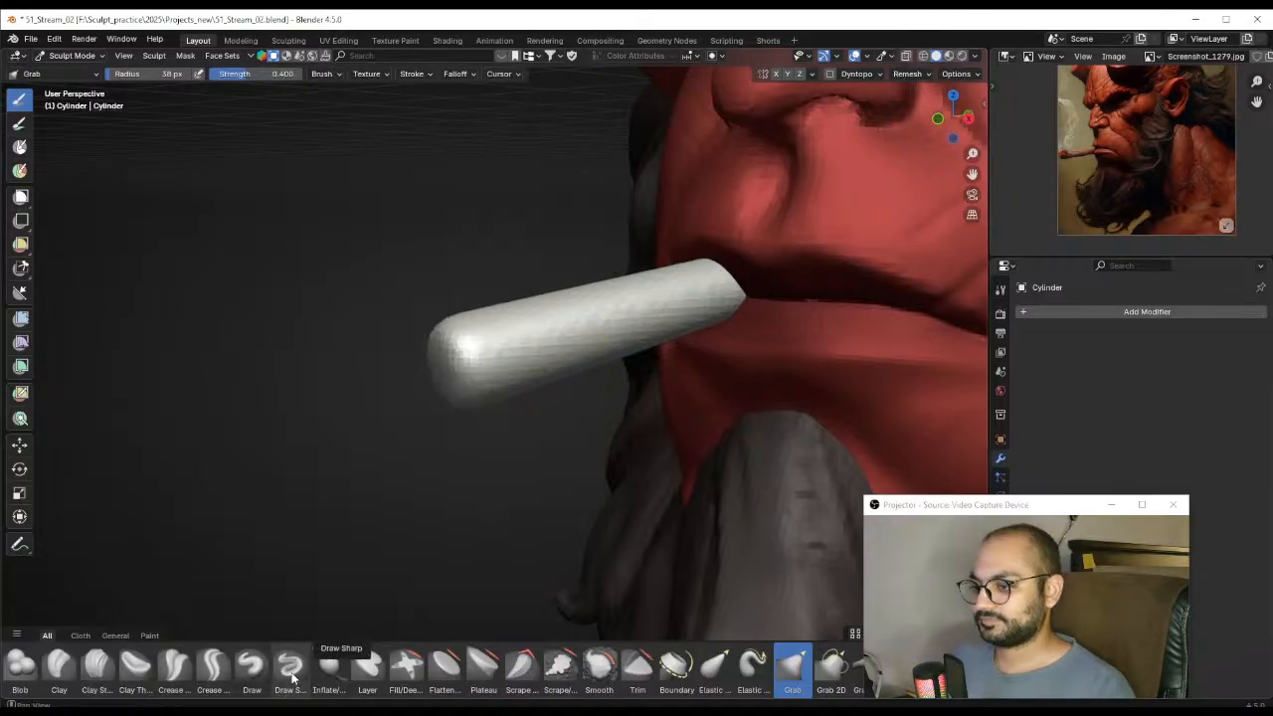
# Build up uneven ash-like relief around the cigar's outer tip with the Clay Strips brush
pyautogui.click(97, 666)
pyautogui.moveTo(388, 415); pyautogui.dragTo(397, 407, button='middle')
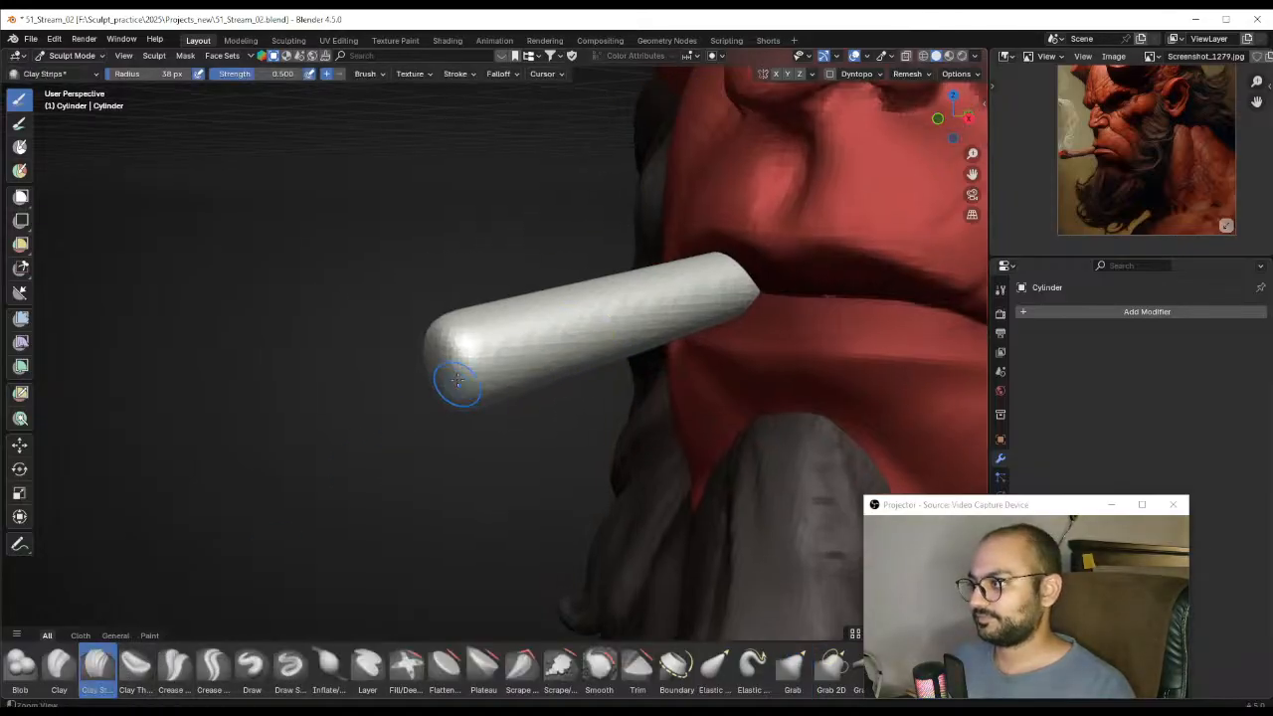
pyautogui.moveTo(457, 380)
pyautogui.mouseDown(button='middle')
pyautogui.moveTo(481, 360)
pyautogui.moveTo(428, 323)
pyautogui.mouseUp(button='middle')
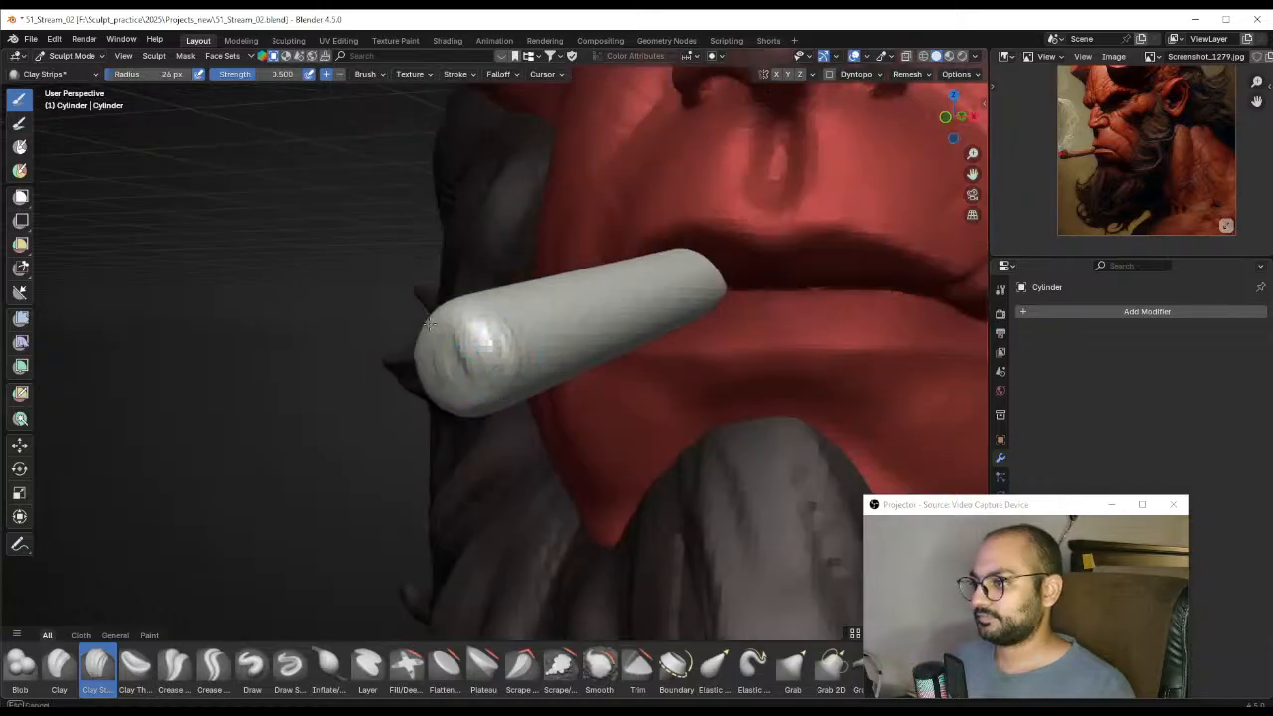
pyautogui.moveTo(484, 398); pyautogui.dragTo(506, 329, button='middle')
pyautogui.moveTo(471, 399); pyautogui.dragTo(639, 416, button='middle')
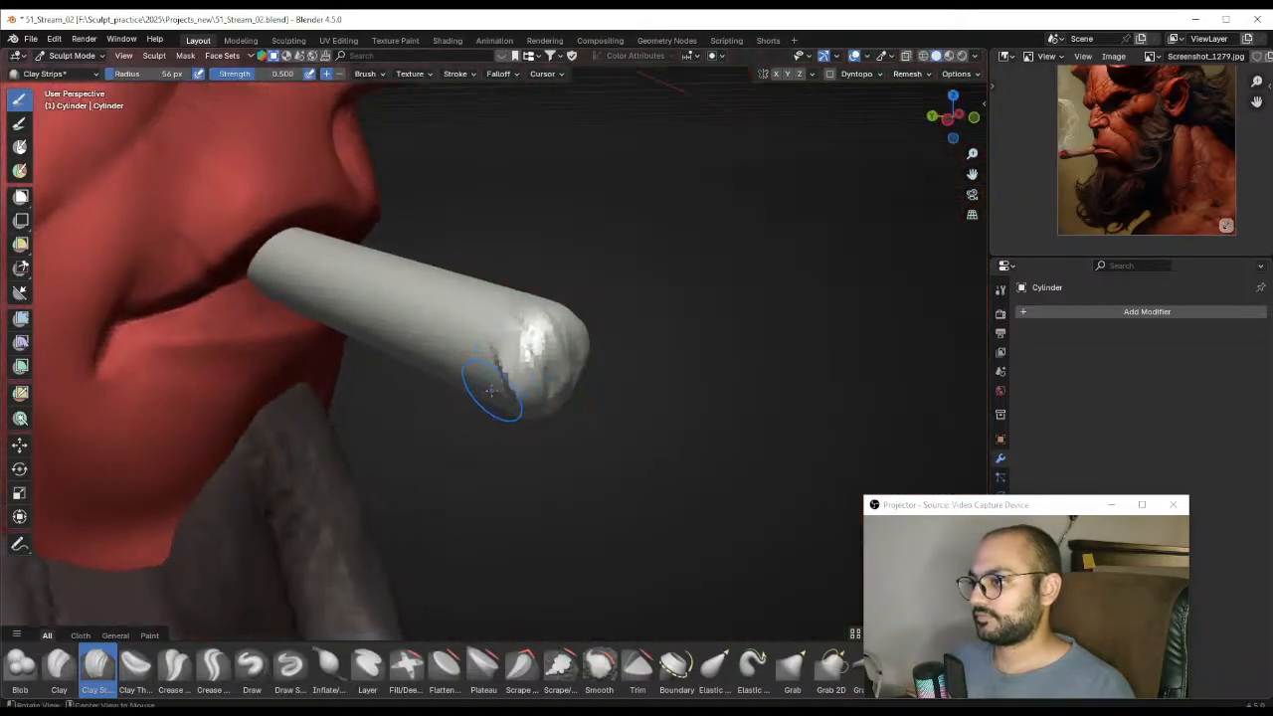
pyautogui.moveTo(490, 390)
pyautogui.mouseDown(button='middle')
pyautogui.moveTo(527, 388)
pyautogui.moveTo(511, 432)
pyautogui.moveTo(554, 432)
pyautogui.moveTo(407, 432)
pyautogui.moveTo(470, 460)
pyautogui.moveTo(531, 285)
pyautogui.moveTo(454, 370)
pyautogui.mouseUp(button='middle')
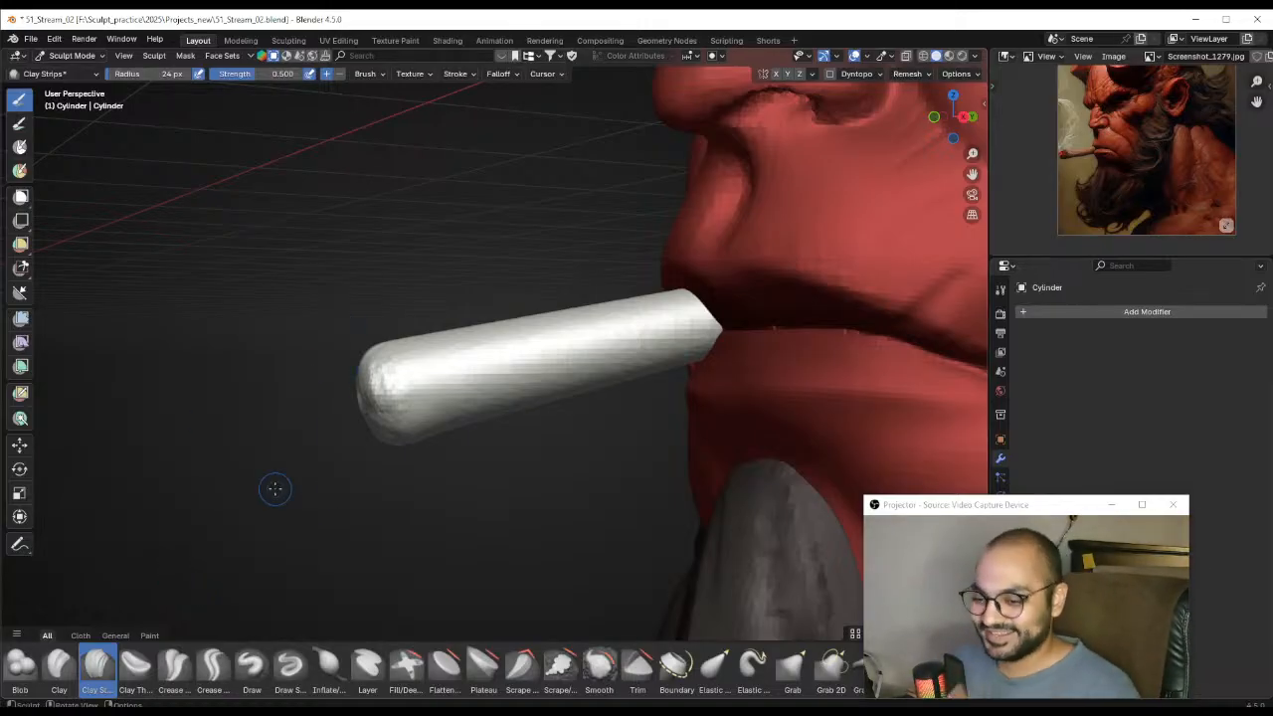
pyautogui.moveTo(389, 319); pyautogui.dragTo(553, 398, button='middle')
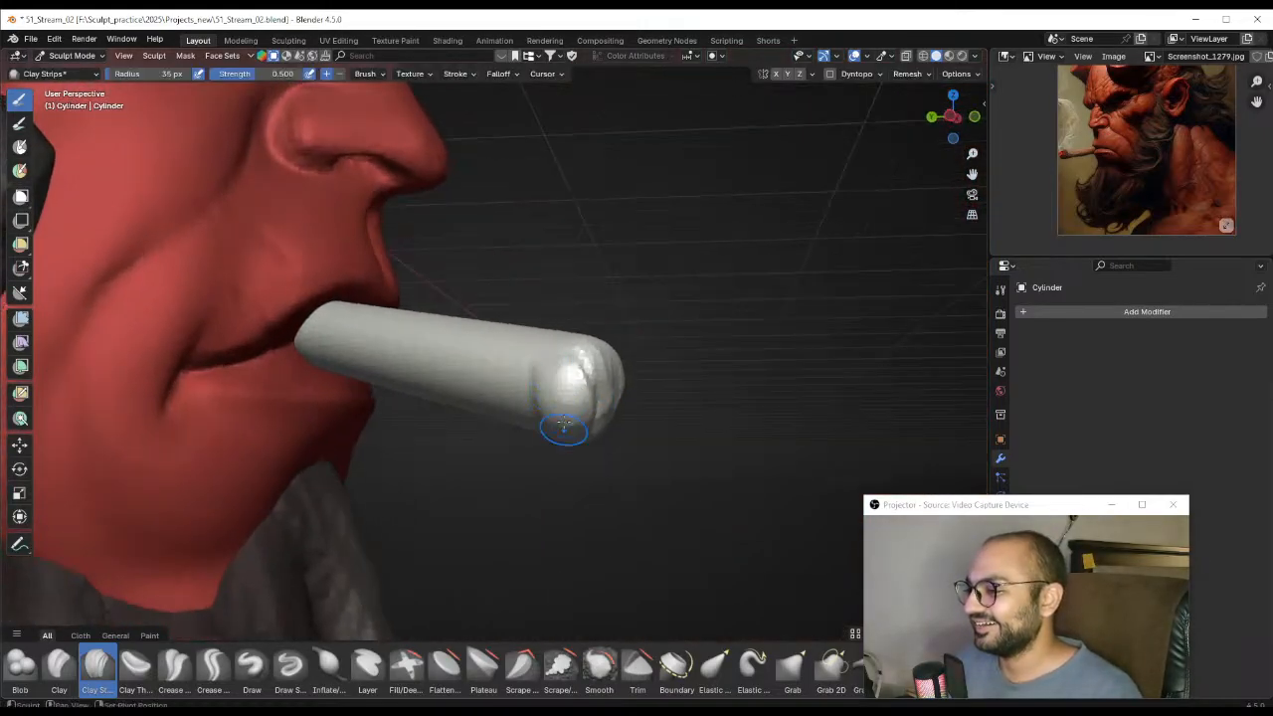
pyautogui.moveTo(563, 426); pyautogui.dragTo(553, 435)
pyautogui.moveTo(562, 434); pyautogui.dragTo(514, 321, button='middle')
pyautogui.scroll(2, 500, 374)
pyautogui.moveTo(500, 374); pyautogui.dragTo(446, 370, button='middle')
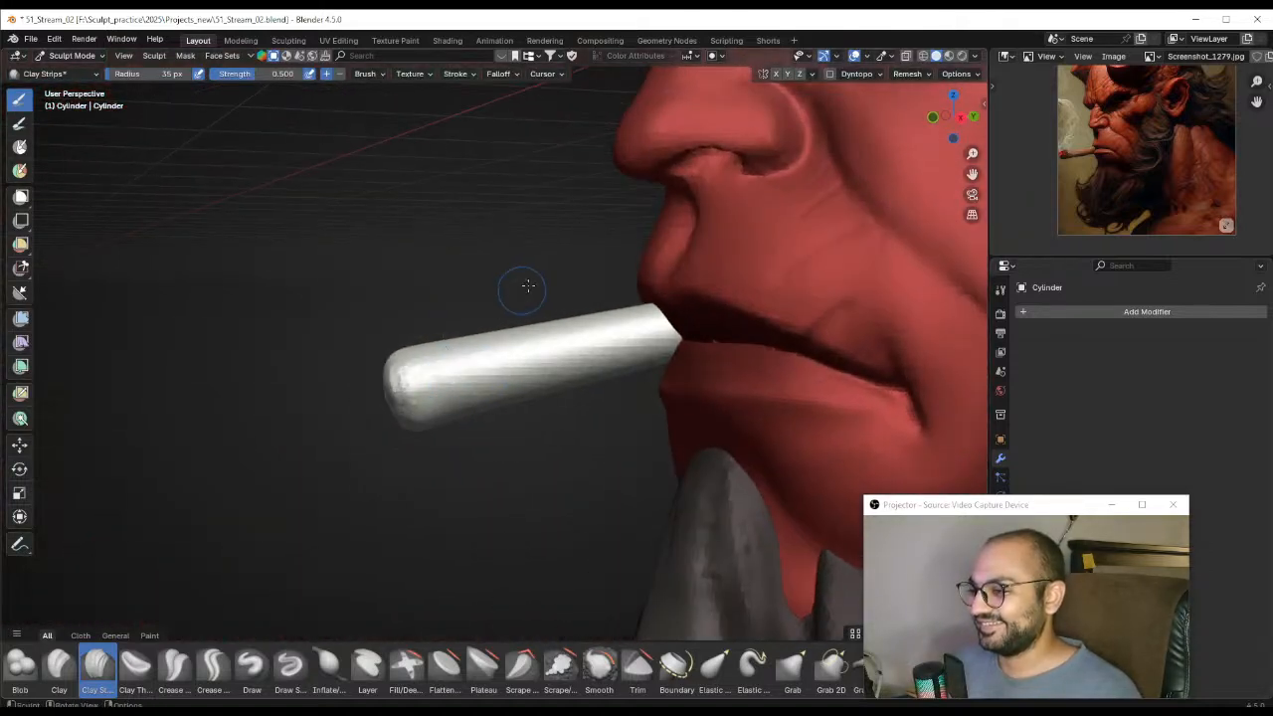
# Paint the cigar's burning tip red with the Paint Blend brush, undoing one stray stroke
pyautogui.click(149, 636)
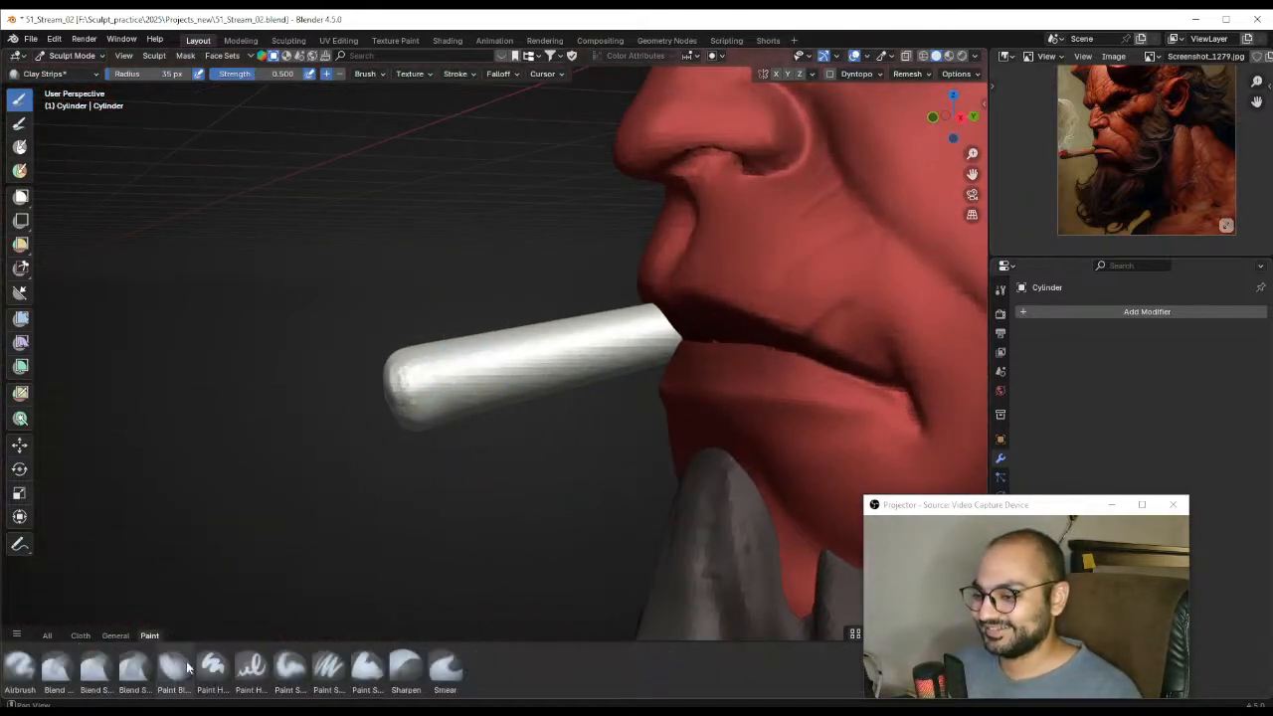
pyautogui.click(174, 666)
pyautogui.moveTo(377, 484); pyautogui.dragTo(411, 454, button='middle')
pyautogui.moveTo(471, 392); pyautogui.dragTo(502, 388, button='middle')
pyautogui.moveTo(453, 396)
pyautogui.mouseDown()
pyautogui.moveTo(460, 376)
pyautogui.moveTo(461, 402)
pyautogui.mouseUp()
pyautogui.moveTo(461, 402); pyautogui.dragTo(505, 391, button='middle')
pyautogui.hotkey('ctrl', 'z')
pyautogui.moveTo(485, 397)
pyautogui.mouseDown()
pyautogui.moveTo(460, 377)
pyautogui.moveTo(483, 386)
pyautogui.mouseUp()
pyautogui.moveTo(483, 386); pyautogui.dragTo(559, 376, button='middle')
# Choose a muted brown brush colour and paint the cigar's body from the lips toward the tip
pyautogui.hotkey('shift', 'x')
pyautogui.click(116, 74)
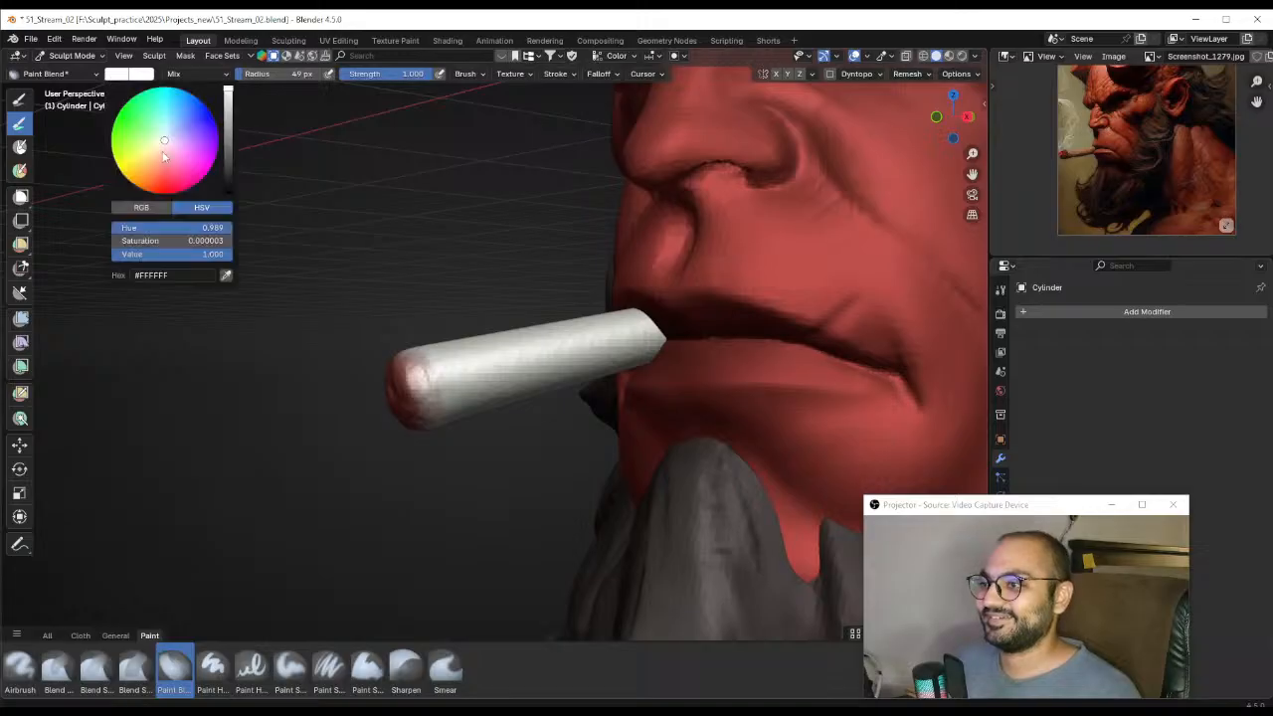
pyautogui.click(160, 156)
pyautogui.moveTo(226, 112); pyautogui.dragTo(228, 140)
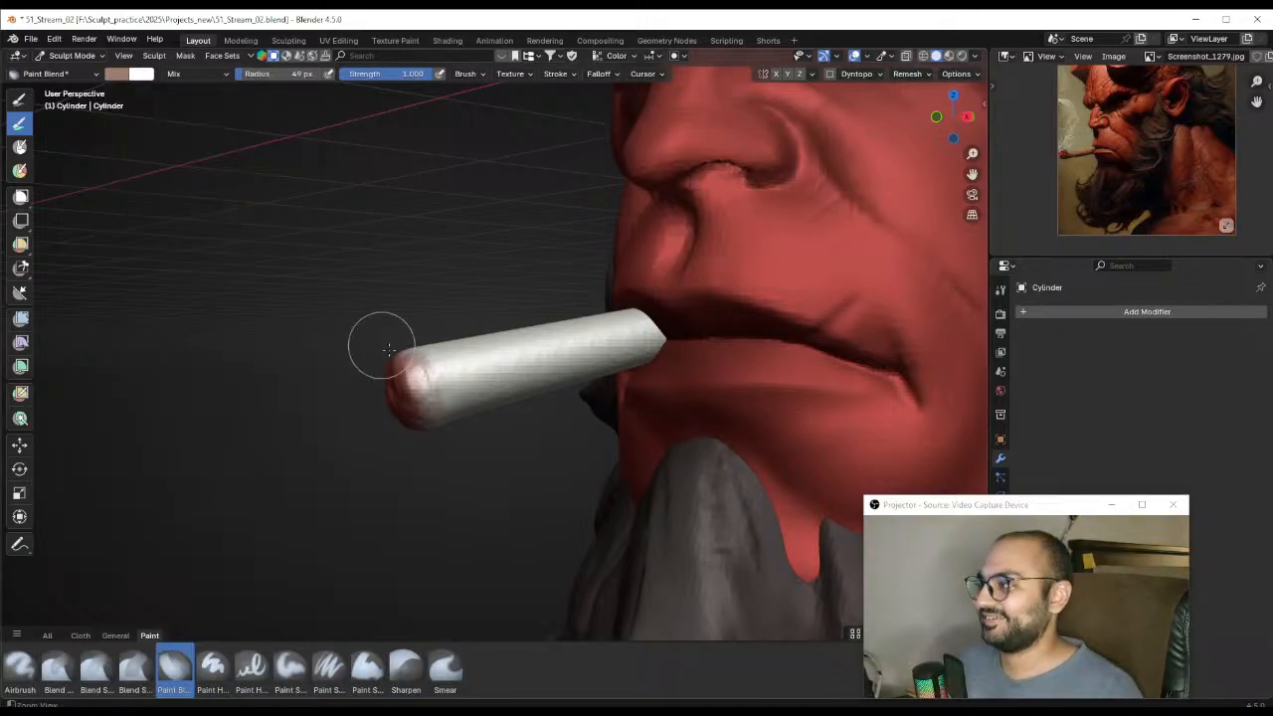
pyautogui.moveTo(378, 341); pyautogui.dragTo(460, 378, button='middle')
pyautogui.moveTo(513, 410); pyautogui.dragTo(584, 298)
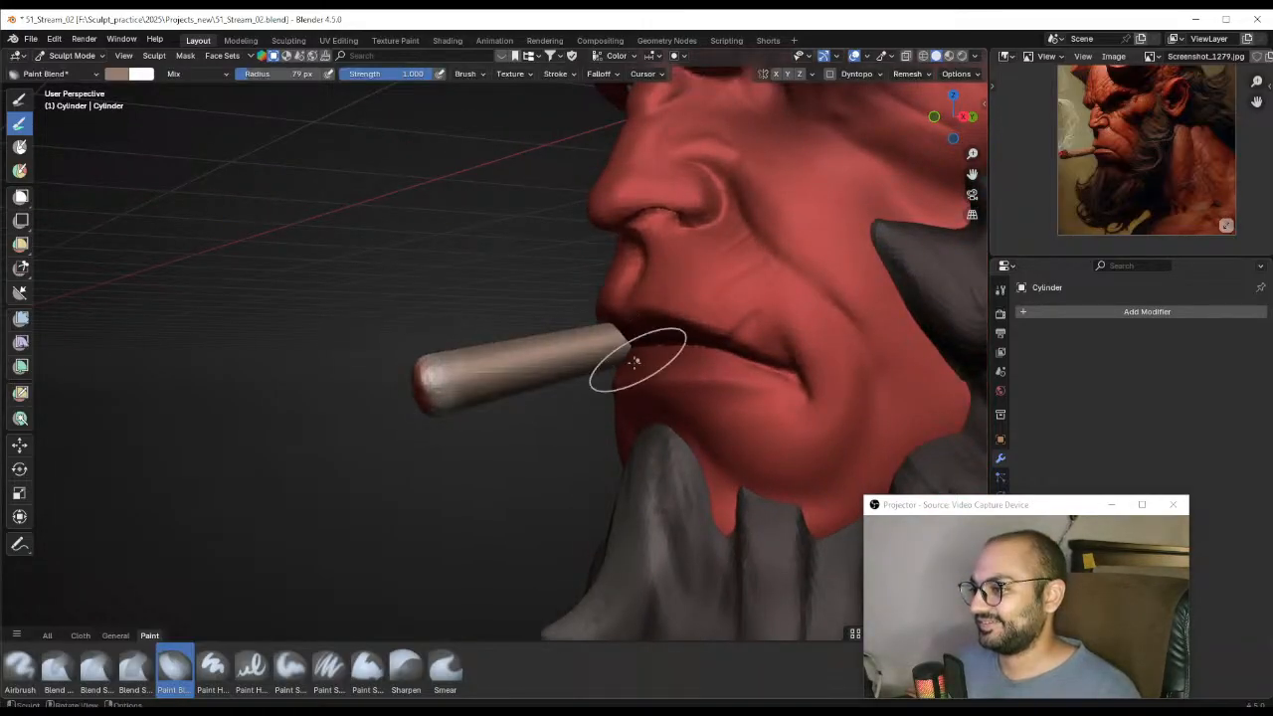
pyautogui.moveTo(635, 362); pyautogui.dragTo(646, 366, button='middle')
pyautogui.moveTo(617, 383)
pyautogui.mouseDown()
pyautogui.moveTo(580, 270)
pyautogui.moveTo(537, 318)
pyautogui.mouseUp()
pyautogui.moveTo(499, 357); pyautogui.dragTo(664, 356, button='middle')
pyautogui.press('f')
pyautogui.click(537, 312)
pyautogui.moveTo(537, 314)
pyautogui.mouseDown()
pyautogui.moveTo(521, 313)
pyautogui.moveTo(495, 375)
pyautogui.mouseUp()
pyautogui.moveTo(487, 366)
pyautogui.mouseDown(button='middle')
pyautogui.moveTo(434, 377)
pyautogui.moveTo(523, 260)
pyautogui.mouseUp(button='middle')
# Darken and desaturate the brush colour to grey, and paint it over the cigar's rounded ash tip
pyautogui.click(122, 75)
pyautogui.moveTo(228, 136); pyautogui.dragTo(227, 152)
pyautogui.moveTo(131, 243); pyautogui.dragTo(97, 245)
pyautogui.scroll(-1, 585, 419)
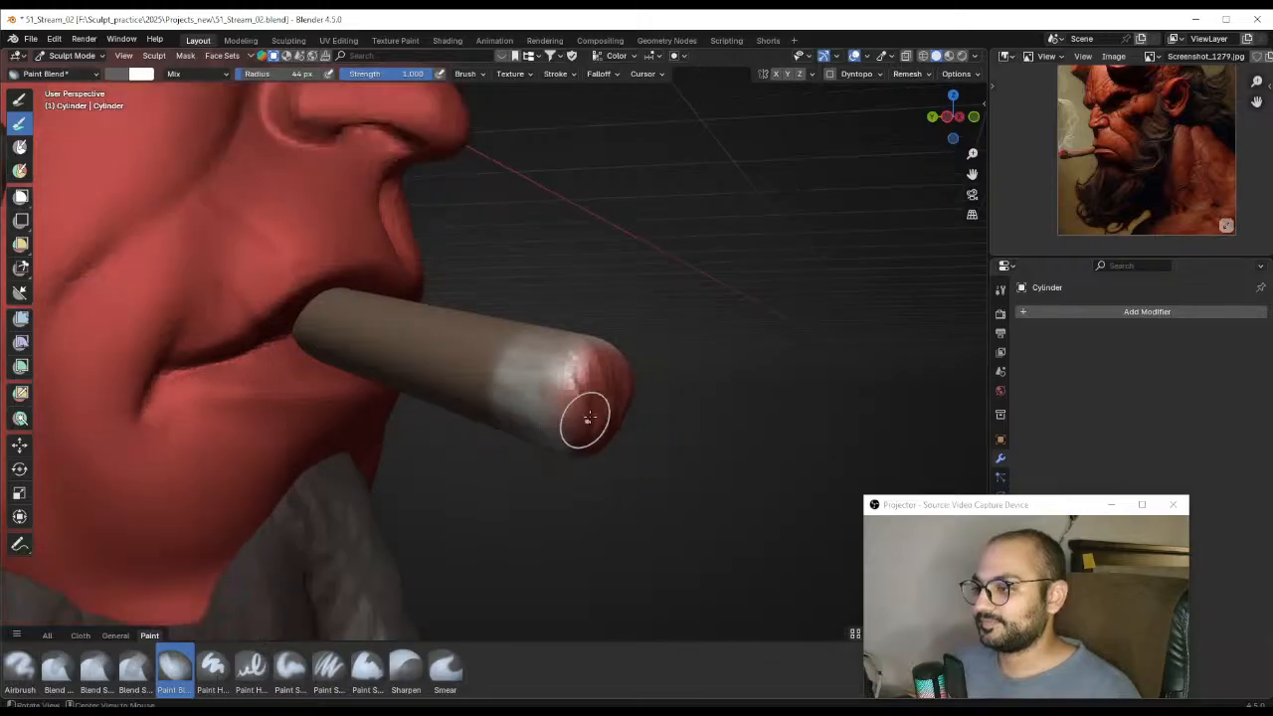
pyautogui.moveTo(585, 420); pyautogui.dragTo(652, 393, button='middle')
pyautogui.moveTo(591, 344); pyautogui.dragTo(618, 352, button='middle')
pyautogui.scroll(-2, 577, 366)
pyautogui.scroll(1, 520, 386)
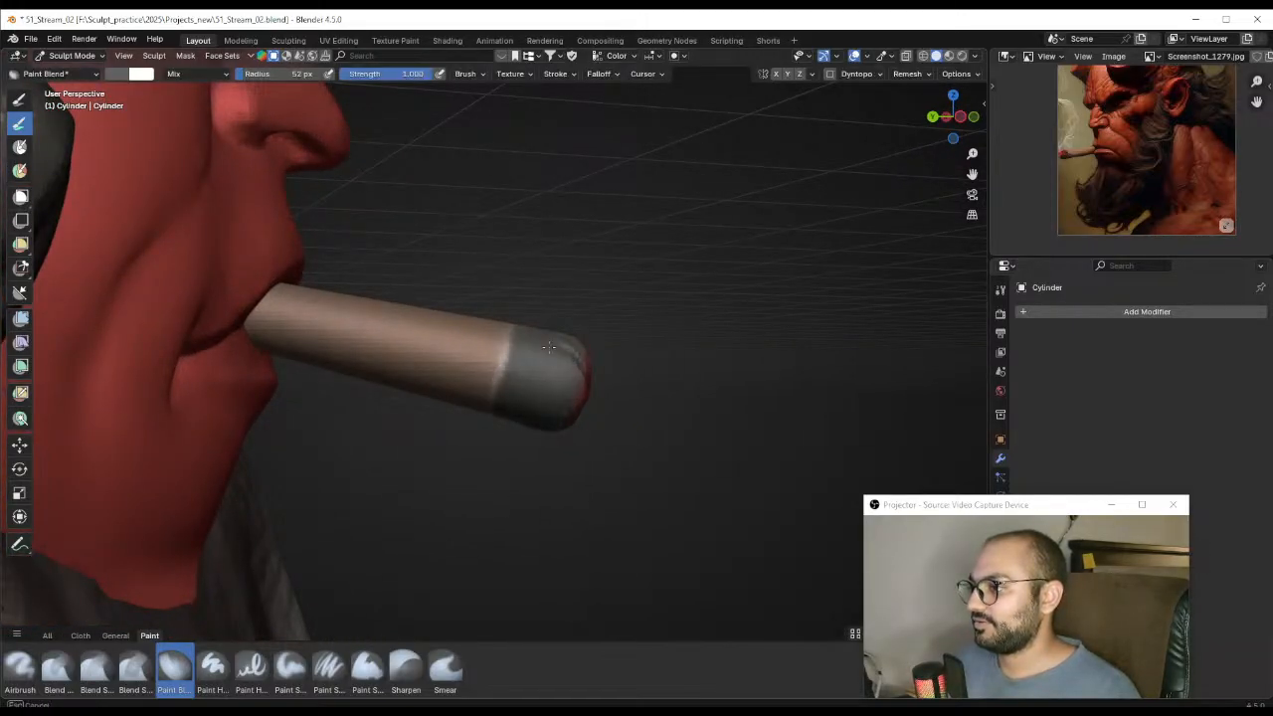
pyautogui.moveTo(576, 394)
pyautogui.mouseDown(button='middle')
pyautogui.moveTo(335, 418)
pyautogui.moveTo(454, 378)
pyautogui.moveTo(597, 395)
pyautogui.mouseUp(button='middle')
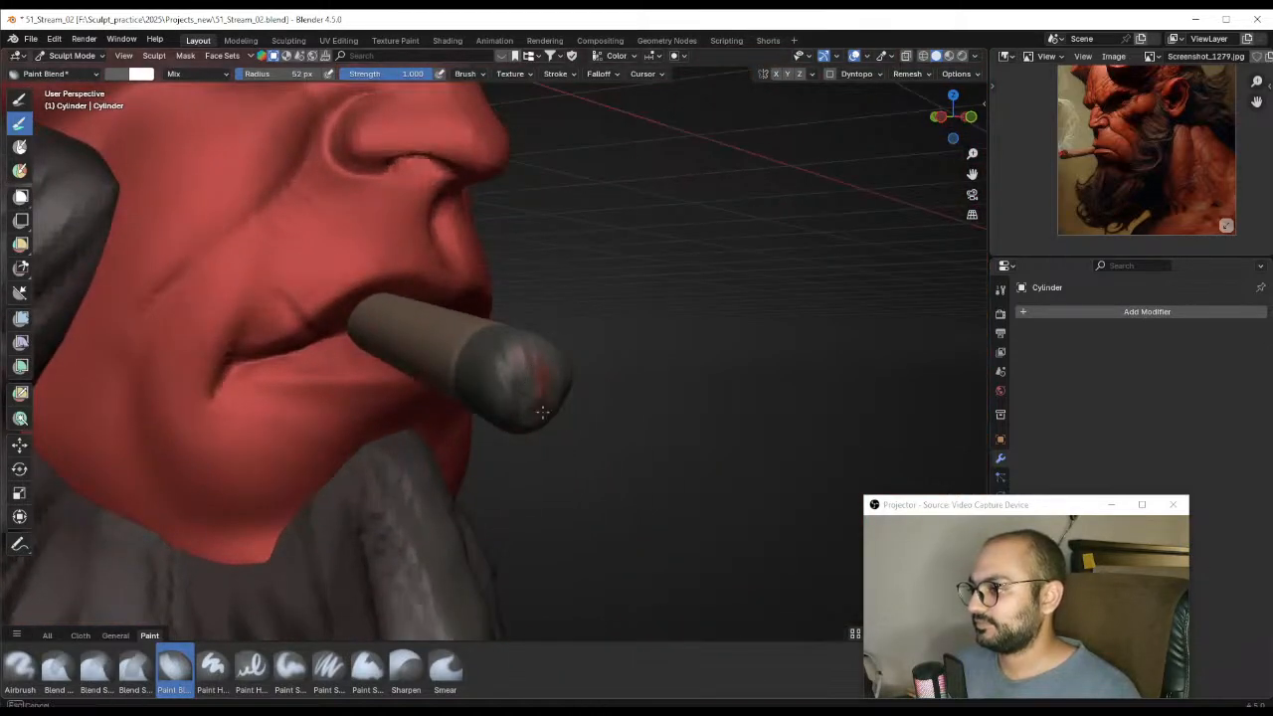
pyautogui.moveTo(520, 405); pyautogui.dragTo(550, 349, button='middle')
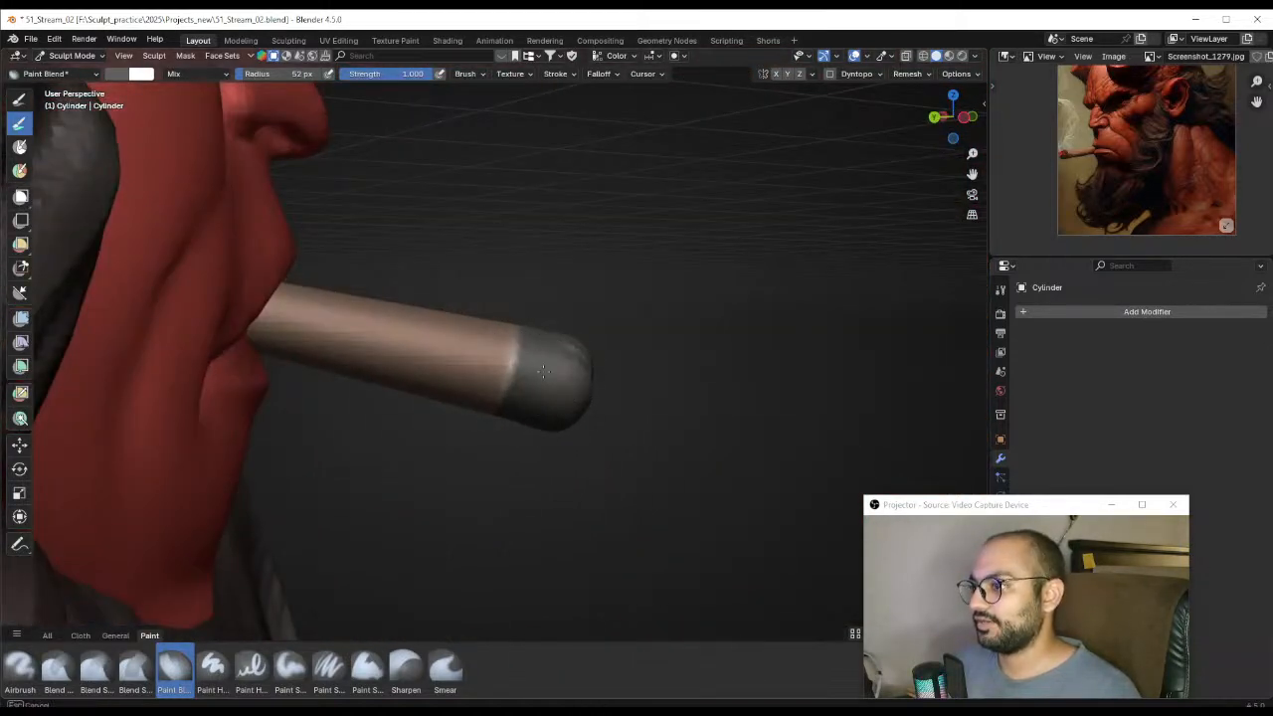
pyautogui.moveTo(575, 399); pyautogui.dragTo(477, 406, button='middle')
# Refine the border between the brown body and grey ash around the cigar with a smaller Paint Blend brush
pyautogui.moveTo(477, 312)
pyautogui.mouseDown(button='middle')
pyautogui.moveTo(504, 408)
pyautogui.moveTo(727, 299)
pyautogui.moveTo(488, 330)
pyautogui.mouseUp(button='middle')
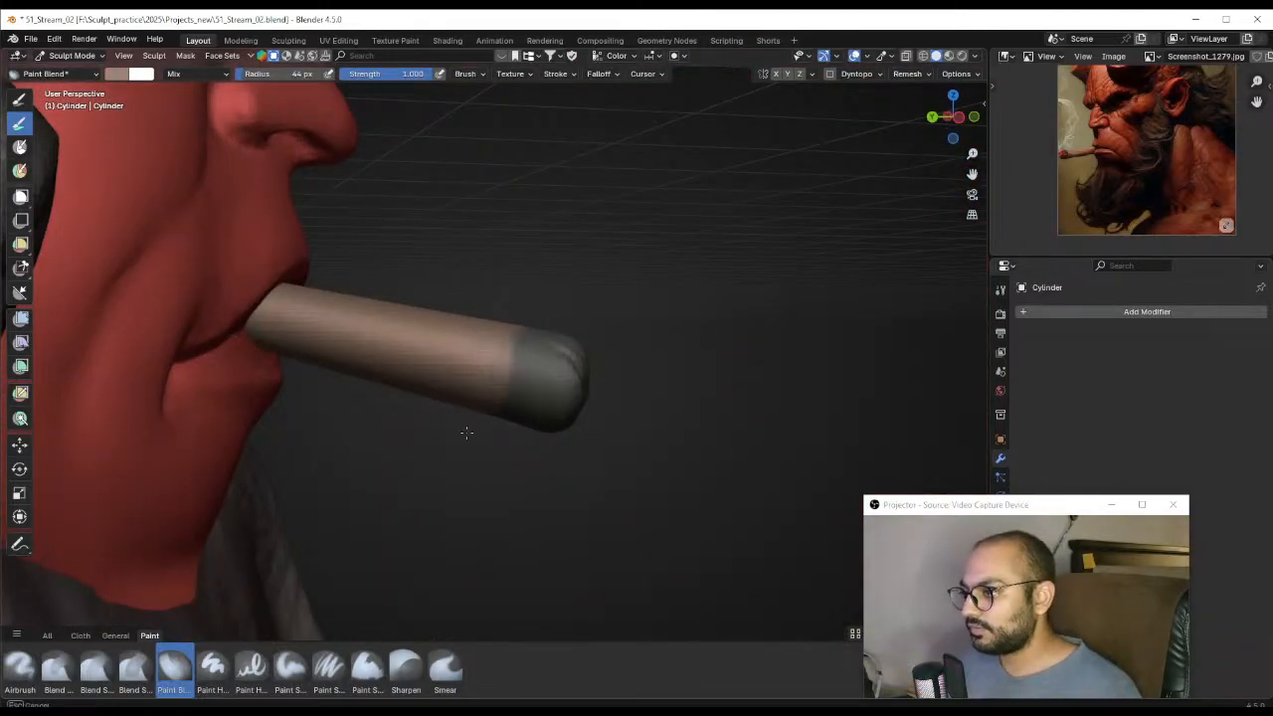
pyautogui.moveTo(487, 388)
pyautogui.mouseDown(button='middle')
pyautogui.moveTo(532, 371)
pyautogui.moveTo(491, 381)
pyautogui.moveTo(537, 391)
pyautogui.moveTo(427, 483)
pyautogui.moveTo(511, 548)
pyautogui.moveTo(548, 468)
pyautogui.moveTo(464, 374)
pyautogui.moveTo(460, 284)
pyautogui.moveTo(520, 389)
pyautogui.moveTo(514, 364)
pyautogui.moveTo(547, 380)
pyautogui.moveTo(546, 368)
pyautogui.moveTo(531, 361)
pyautogui.moveTo(524, 372)
pyautogui.moveTo(547, 378)
pyautogui.moveTo(520, 378)
pyautogui.moveTo(540, 418)
pyautogui.moveTo(505, 370)
pyautogui.moveTo(466, 385)
pyautogui.moveTo(507, 381)
pyautogui.moveTo(478, 335)
pyautogui.moveTo(540, 369)
pyautogui.moveTo(509, 378)
pyautogui.moveTo(502, 355)
pyautogui.mouseUp(button='middle')
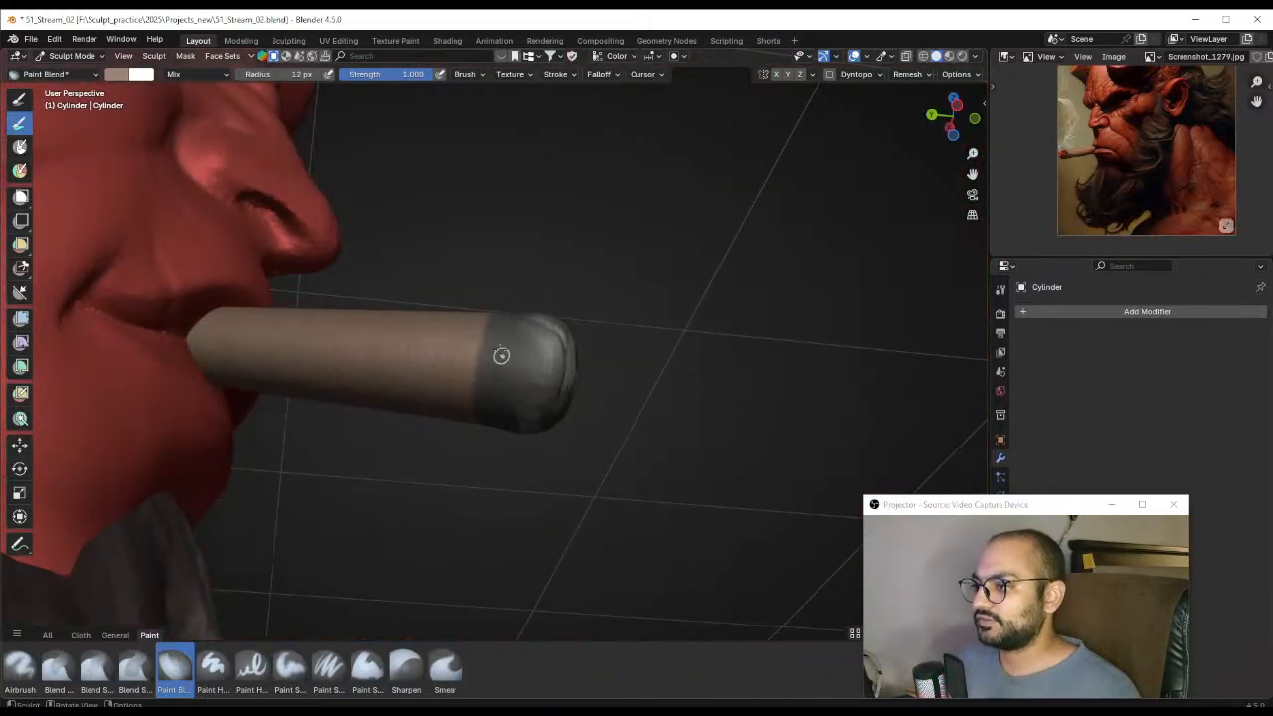
pyautogui.moveTo(499, 402); pyautogui.dragTo(518, 408, button='middle')
pyautogui.moveTo(494, 338)
pyautogui.mouseDown(button='middle')
pyautogui.moveTo(540, 409)
pyautogui.moveTo(526, 379)
pyautogui.moveTo(524, 399)
pyautogui.moveTo(546, 386)
pyautogui.moveTo(511, 378)
pyautogui.moveTo(537, 378)
pyautogui.moveTo(506, 352)
pyautogui.moveTo(507, 369)
pyautogui.mouseUp(button='middle')
pyautogui.press('f')
pyautogui.click(531, 390)
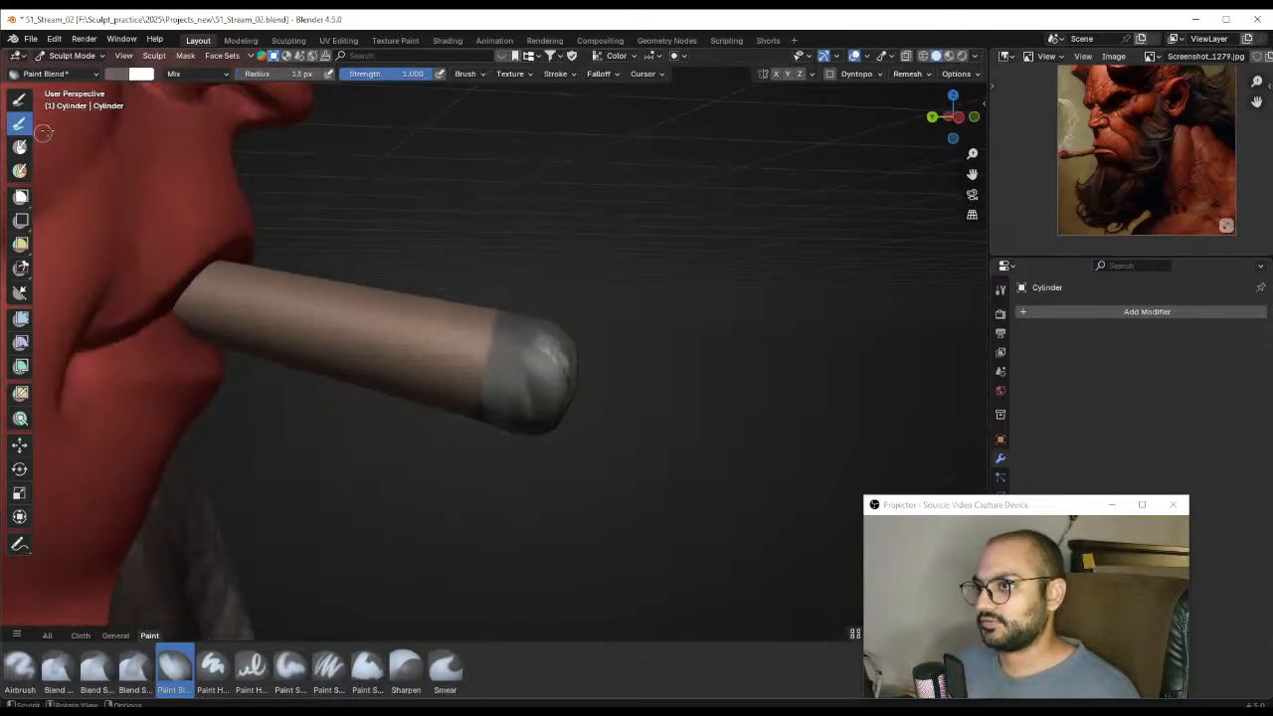
# Darken the brush colour to a deep grey (#3A3939) and paint it over the cigar's ash tip
pyautogui.click(118, 73)
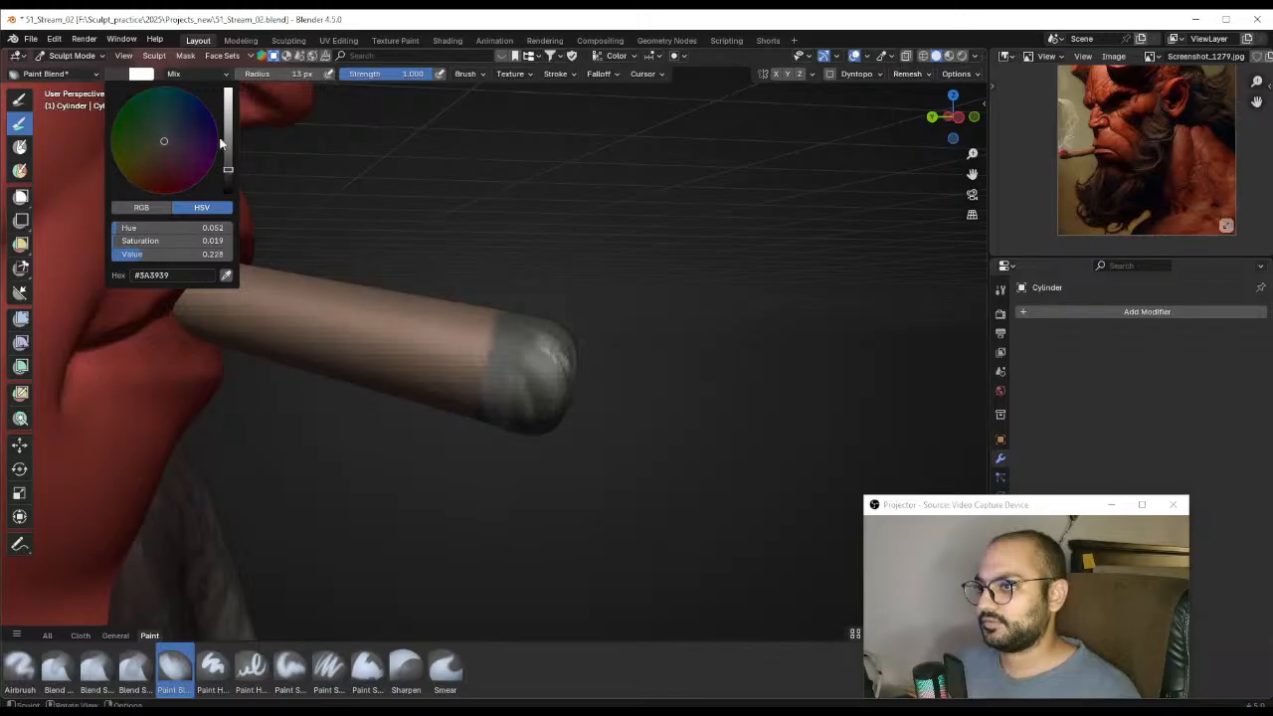
pyautogui.moveTo(502, 363)
pyautogui.mouseDown(button='middle')
pyautogui.moveTo(513, 344)
pyautogui.moveTo(490, 266)
pyautogui.mouseUp(button='middle')
pyautogui.press('f')
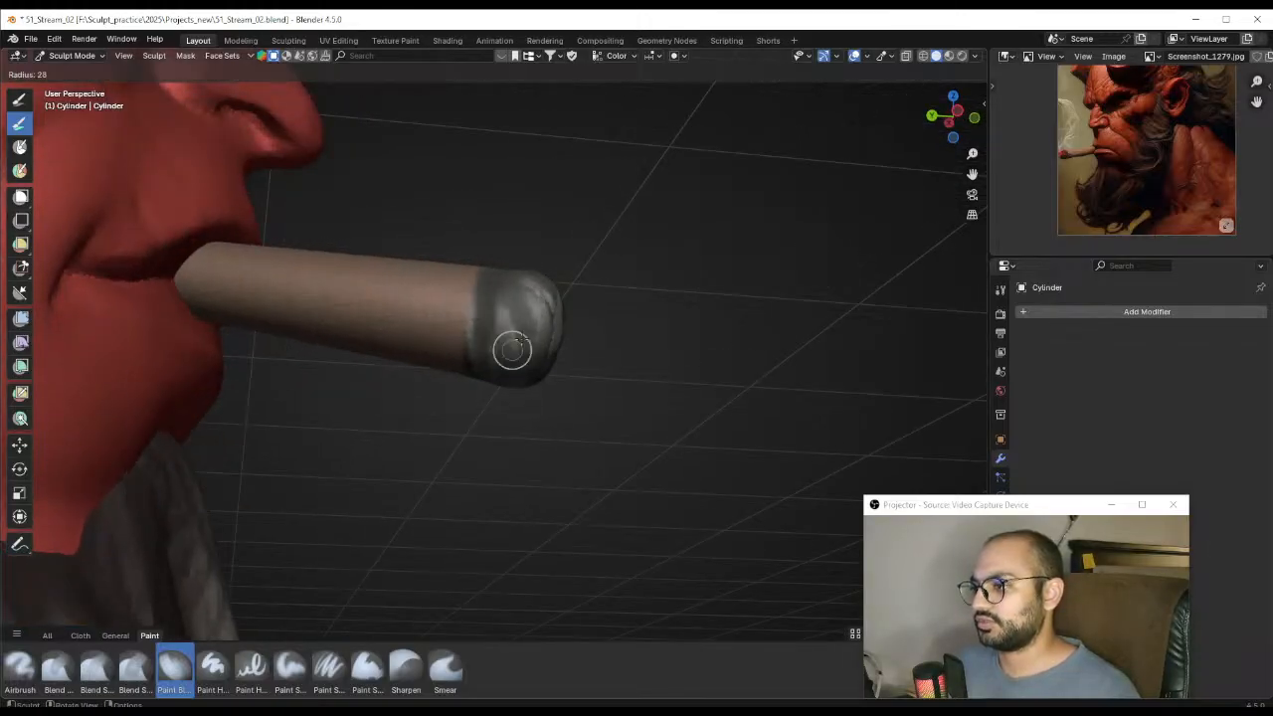
pyautogui.click(530, 352)
pyautogui.moveTo(521, 349); pyautogui.dragTo(529, 422, button='middle')
pyautogui.press('f')
pyautogui.click(550, 355)
pyautogui.moveTo(517, 317); pyautogui.dragTo(528, 350)
# Extend the deep grey shading around the other side of the ash tip with a resized Paint Blend brush
pyautogui.moveTo(537, 323)
pyautogui.mouseDown(button='middle')
pyautogui.moveTo(521, 348)
pyautogui.moveTo(406, 328)
pyautogui.moveTo(496, 314)
pyautogui.moveTo(472, 336)
pyautogui.mouseUp(button='middle')
pyautogui.press('f')
pyautogui.click(458, 345)
pyautogui.press('f')
pyautogui.click(484, 347)
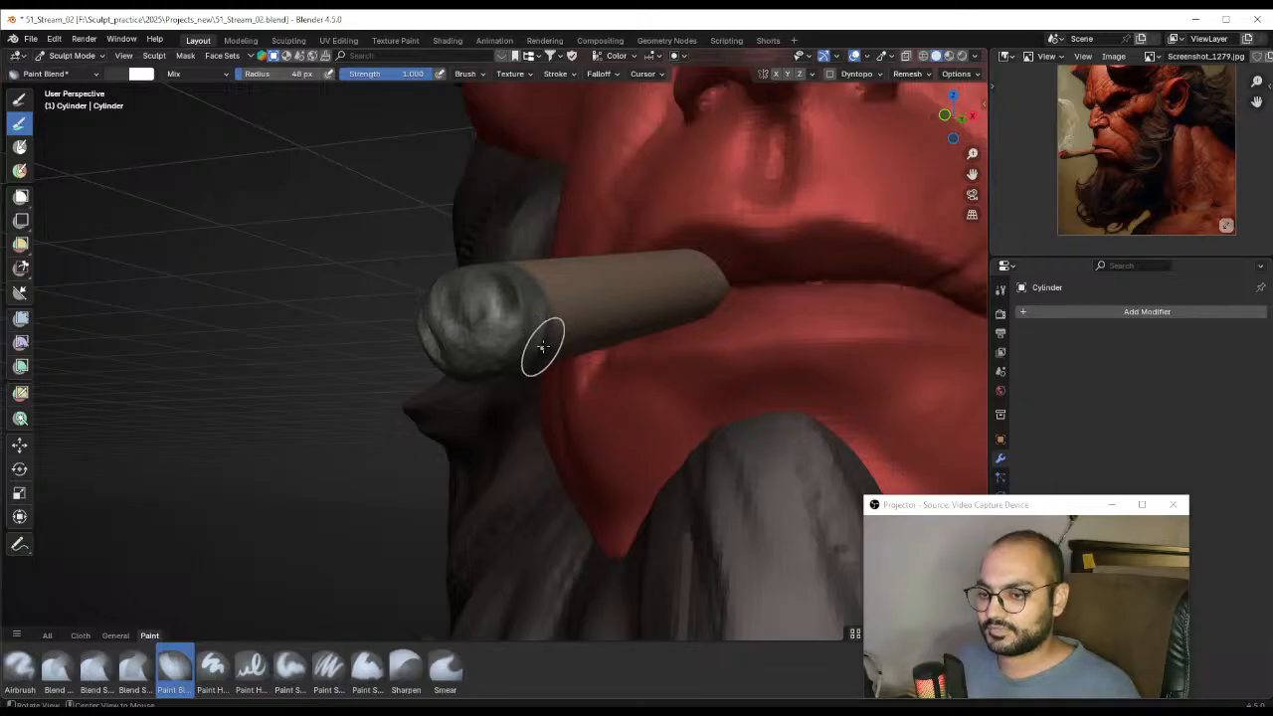
pyautogui.moveTo(542, 346)
pyautogui.mouseDown(button='middle')
pyautogui.moveTo(491, 333)
pyautogui.moveTo(503, 364)
pyautogui.moveTo(542, 330)
pyautogui.moveTo(587, 317)
pyautogui.moveTo(509, 129)
pyautogui.mouseUp(button='middle')
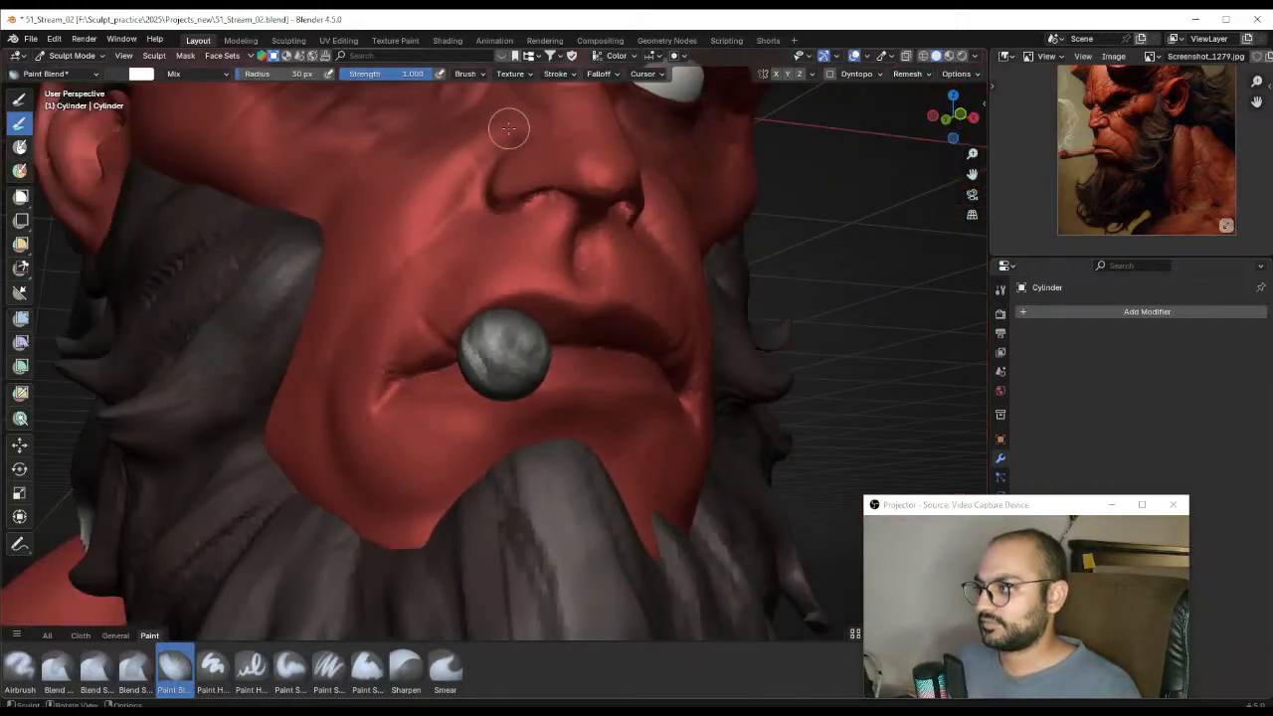
# Try a dusty pink brush colour (#C57686) on the rounded end of the cigar and undo the stroke
pyautogui.click(139, 73)
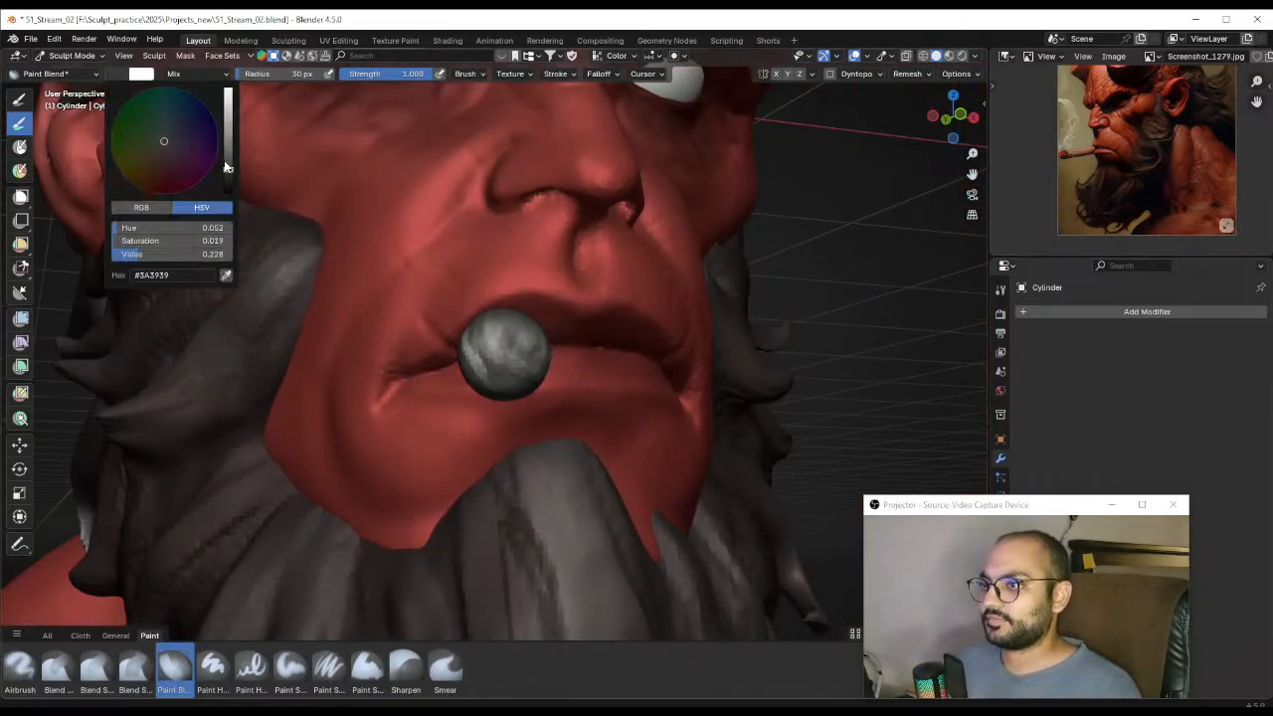
pyautogui.moveTo(226, 167); pyautogui.dragTo(227, 110)
pyautogui.click(170, 170)
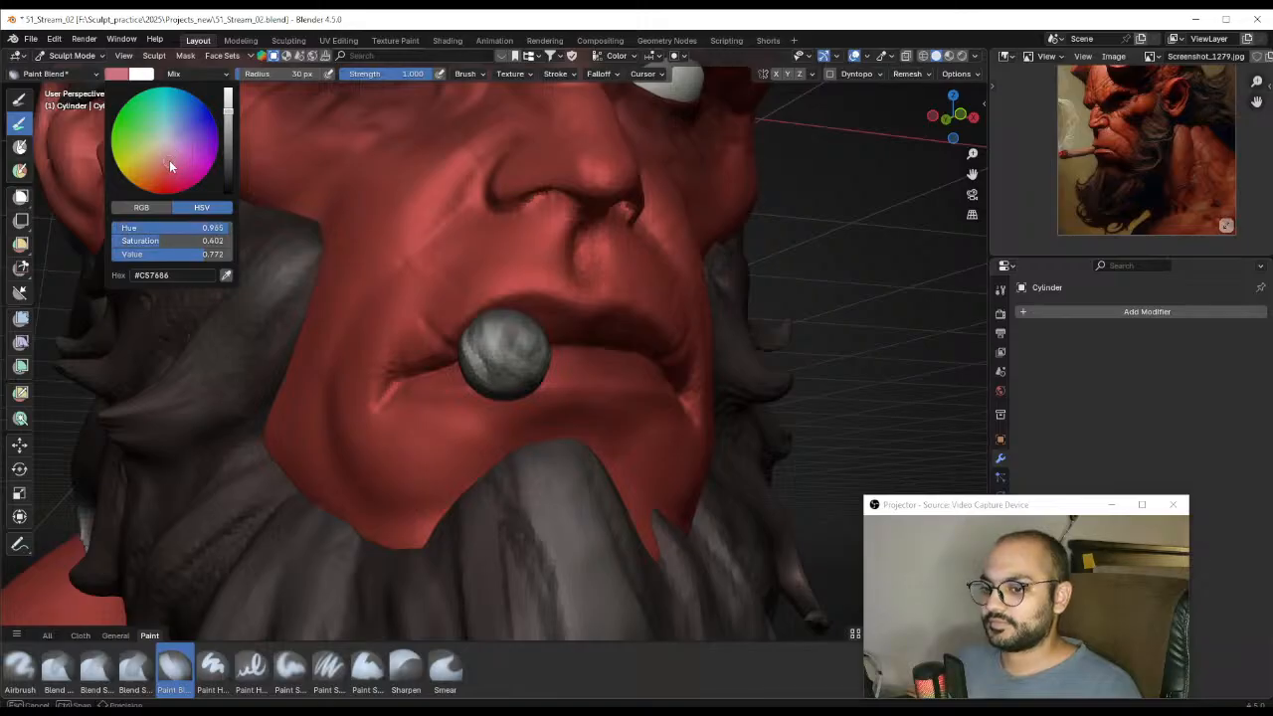
pyautogui.moveTo(521, 377); pyautogui.dragTo(611, 149, button='middle')
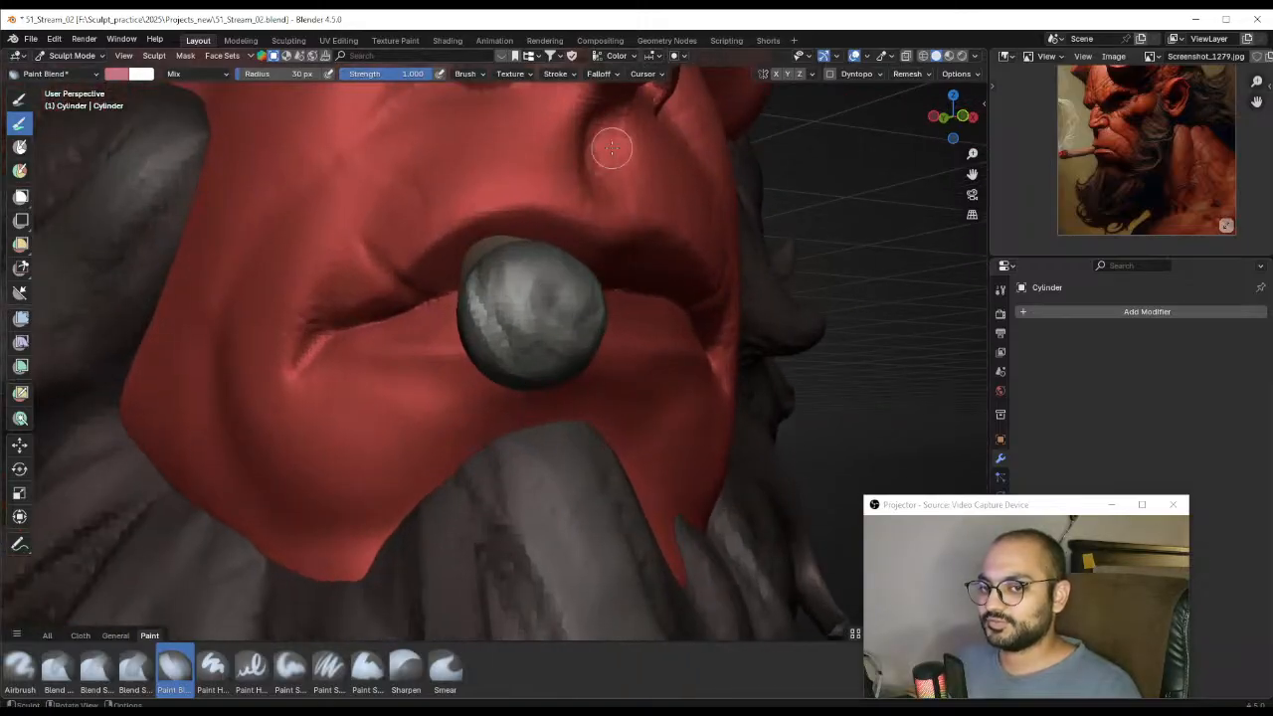
pyautogui.moveTo(563, 276)
pyautogui.mouseDown(button='middle')
pyautogui.moveTo(537, 287)
pyautogui.moveTo(527, 313)
pyautogui.moveTo(543, 352)
pyautogui.moveTo(520, 332)
pyautogui.moveTo(530, 345)
pyautogui.mouseUp(button='middle')
pyautogui.press('f')
pyautogui.click(538, 328)
pyautogui.press('f')
pyautogui.click(508, 326)
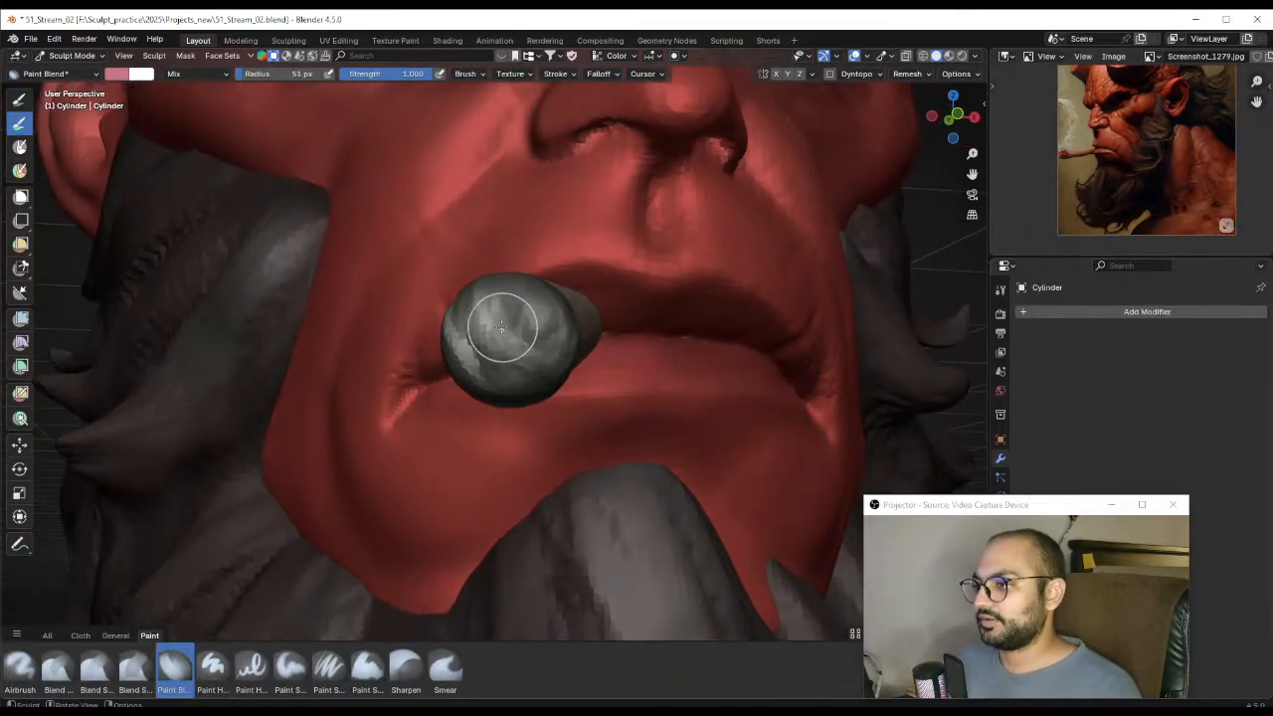
pyautogui.press('f')
pyautogui.click(515, 331)
pyautogui.moveTo(521, 302); pyautogui.dragTo(512, 330)
pyautogui.moveTo(512, 330); pyautogui.dragTo(514, 321, button='middle')
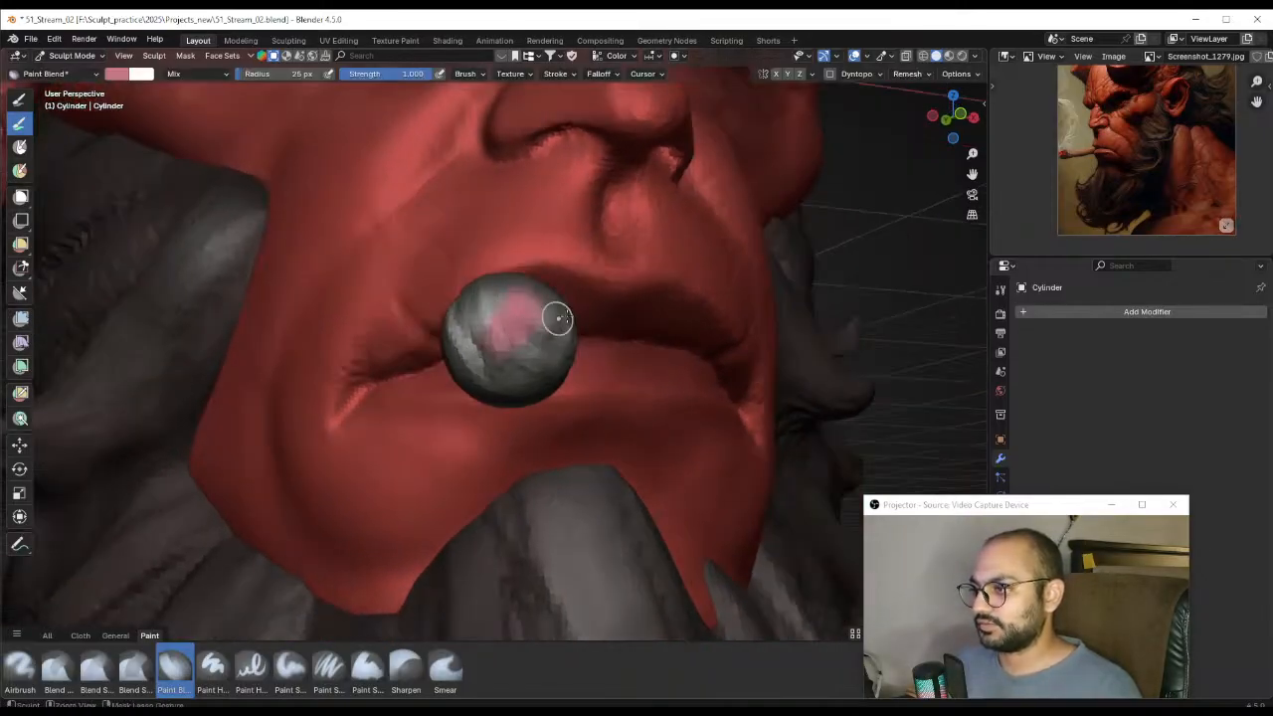
pyautogui.hotkey('ctrl', 'z')
# Choose a more saturated pinkish red and paint ember patches over the cigar's rounded end
pyautogui.click(117, 73)
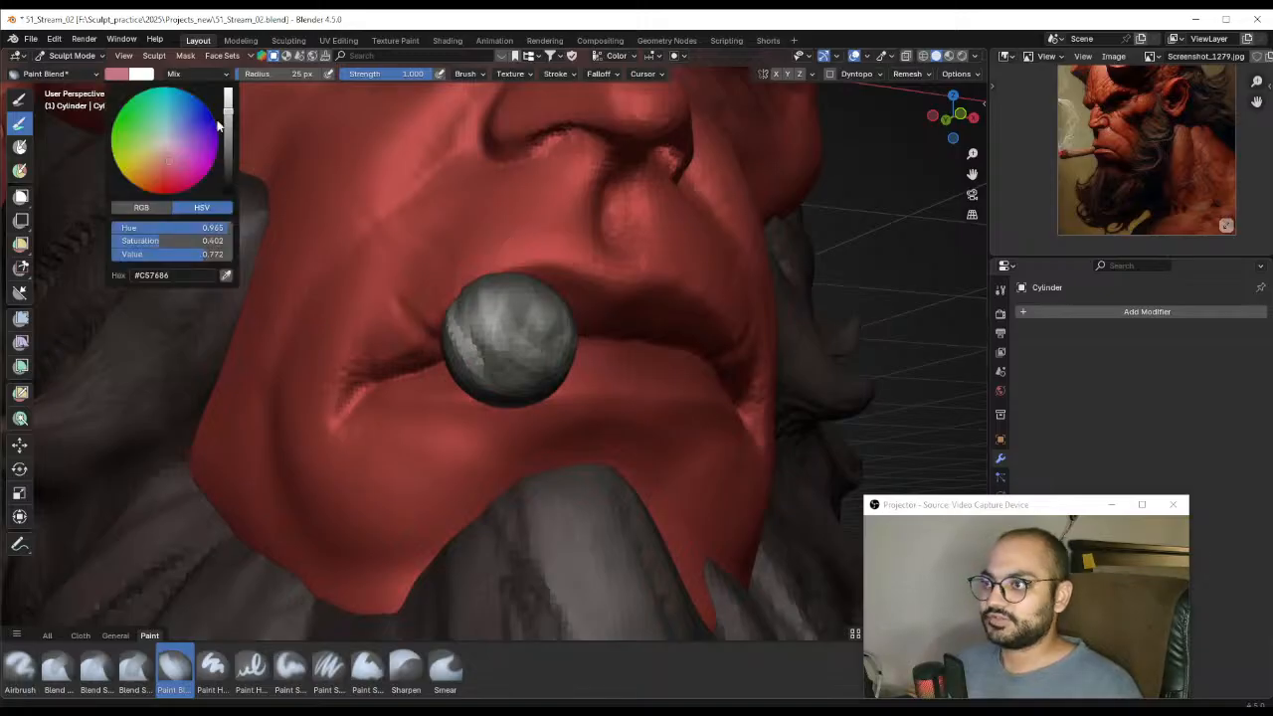
pyautogui.moveTo(162, 176); pyautogui.dragTo(168, 168)
pyautogui.moveTo(552, 333)
pyautogui.mouseDown(button='middle')
pyautogui.moveTo(518, 343)
pyautogui.moveTo(512, 325)
pyautogui.mouseUp(button='middle')
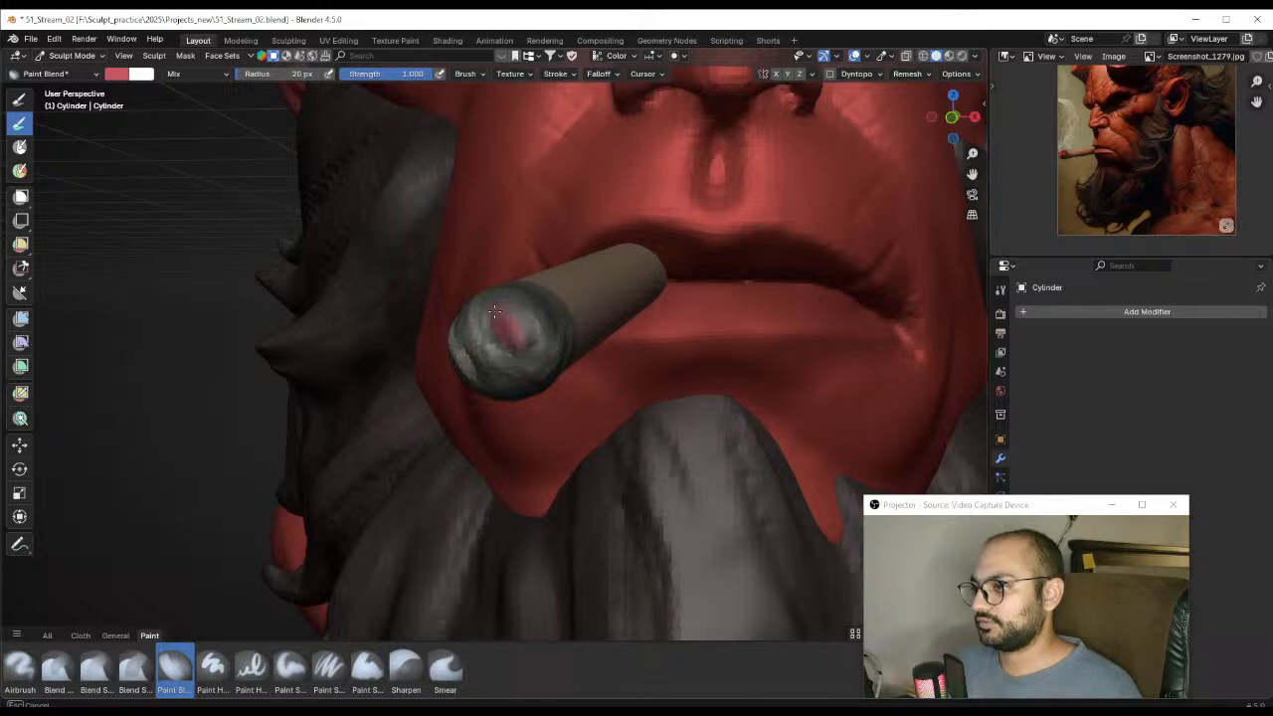
pyautogui.moveTo(495, 312)
pyautogui.mouseDown(button='middle')
pyautogui.moveTo(537, 319)
pyautogui.moveTo(508, 360)
pyautogui.moveTo(518, 376)
pyautogui.moveTo(488, 352)
pyautogui.moveTo(516, 360)
pyautogui.moveTo(517, 335)
pyautogui.moveTo(527, 342)
pyautogui.mouseUp(button='middle')
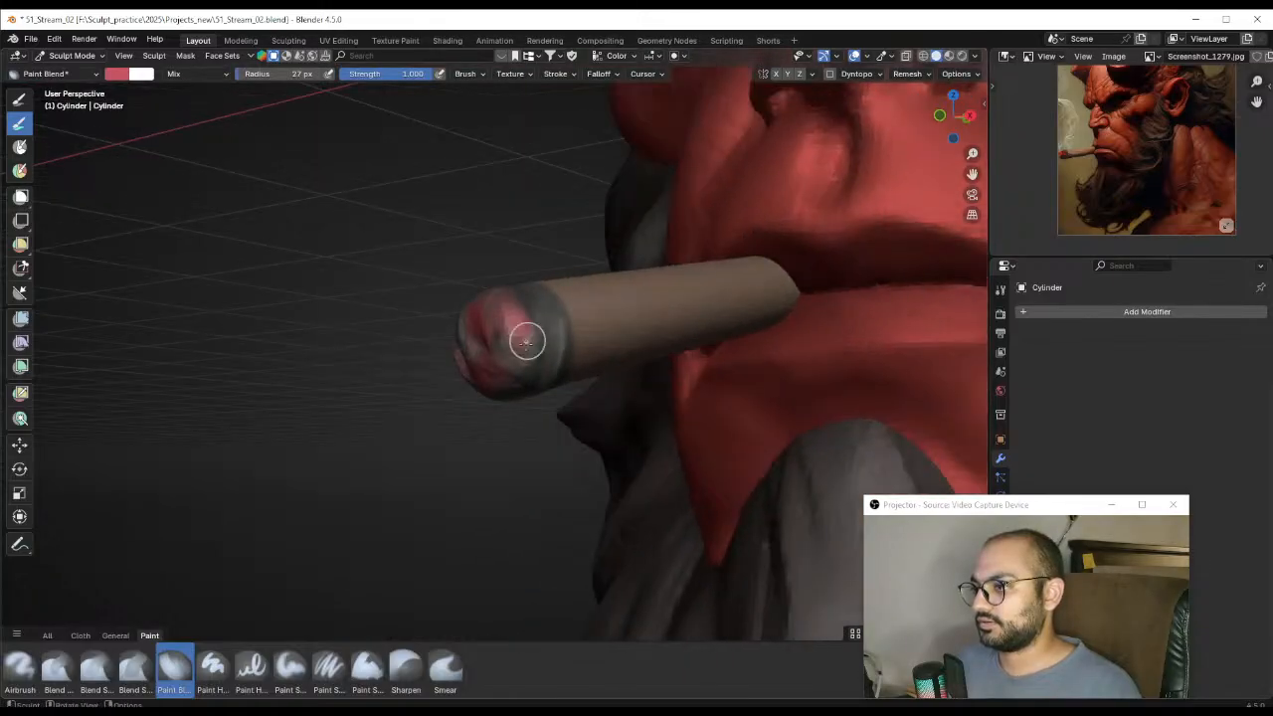
pyautogui.moveTo(499, 400); pyautogui.dragTo(540, 388, button='middle')
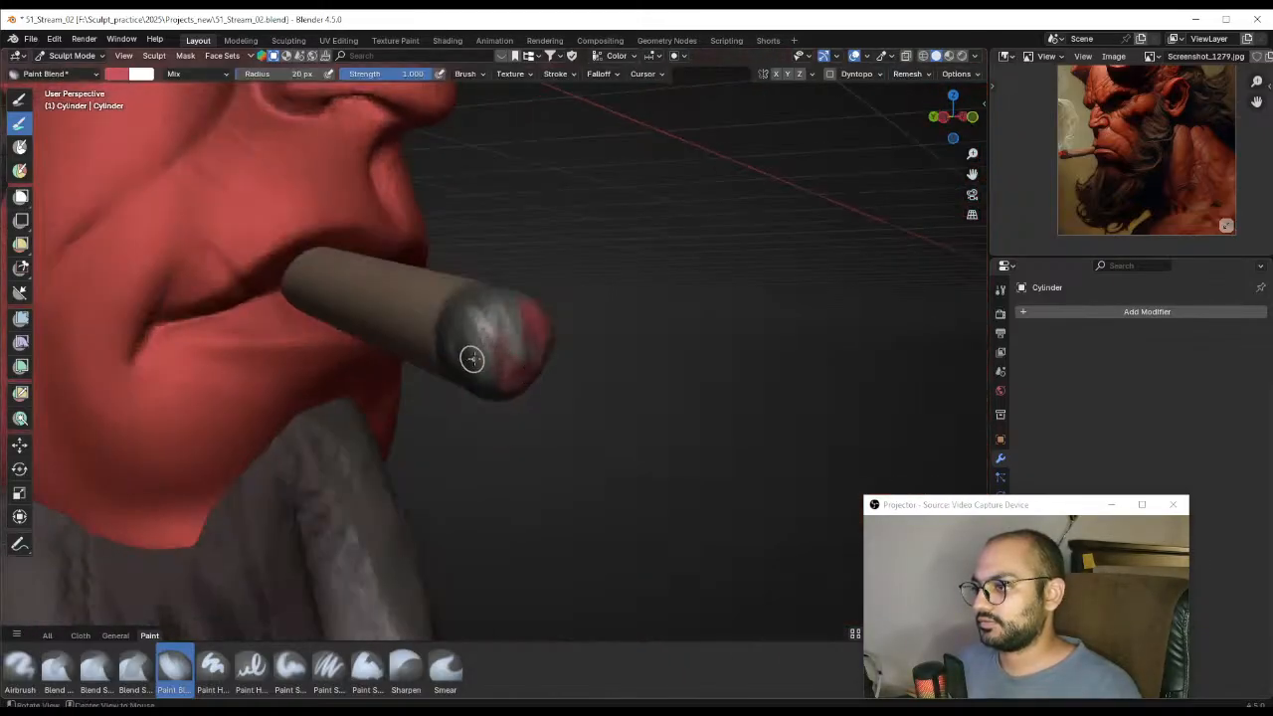
pyautogui.moveTo(473, 359)
pyautogui.mouseDown(button='middle')
pyautogui.moveTo(509, 348)
pyautogui.moveTo(492, 364)
pyautogui.mouseUp(button='middle')
pyautogui.press('f')
pyautogui.click(509, 364)
pyautogui.moveTo(498, 309); pyautogui.dragTo(503, 364)
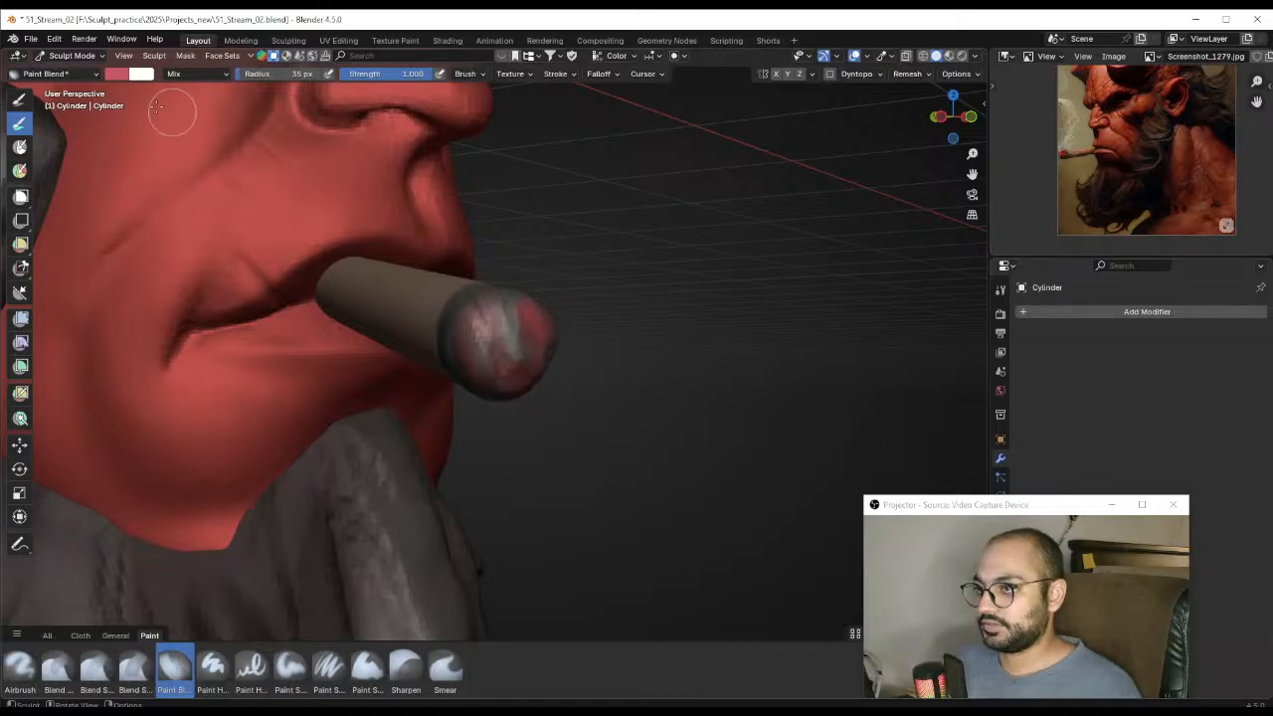
# Shift the brush colour to a fully bright pale yellow (#FFE891)
pyautogui.click(116, 74)
pyautogui.moveTo(169, 173); pyautogui.dragTo(158, 163)
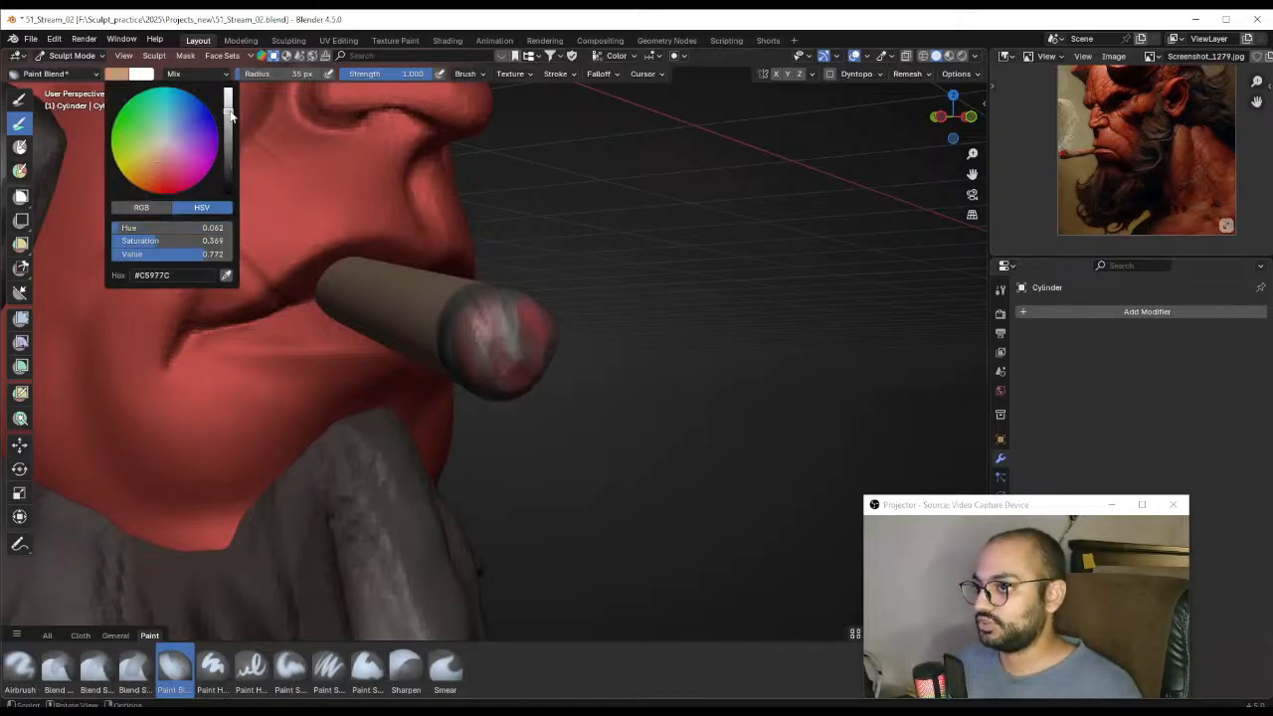
pyautogui.moveTo(231, 116); pyautogui.dragTo(228, 89)
pyautogui.click(116, 73)
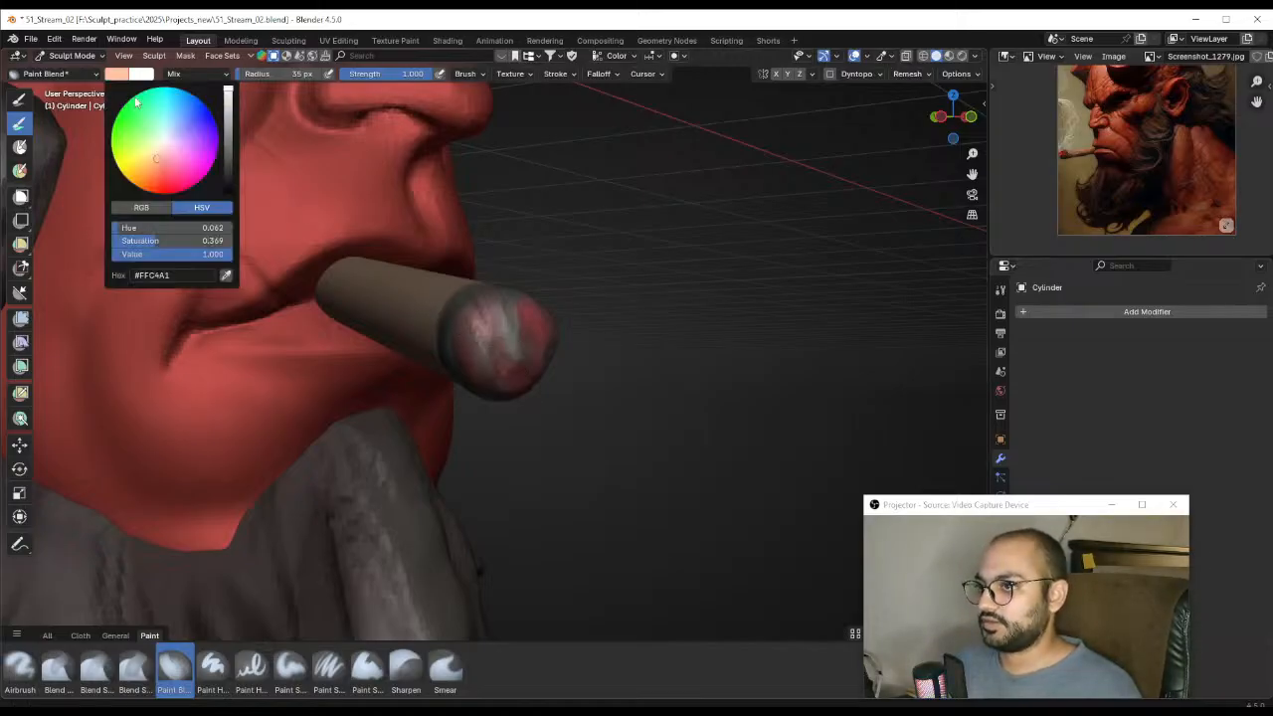
pyautogui.moveTo(156, 160); pyautogui.dragTo(150, 158)
pyautogui.scroll(1, 488, 336)
# Paint pale yellow glow patches beside the red on the cigar's end, undoing the last stroke
pyautogui.moveTo(488, 335); pyautogui.dragTo(514, 315, button='middle')
pyautogui.press('f')
pyautogui.click(517, 315)
pyautogui.moveTo(513, 303); pyautogui.dragTo(505, 326)
pyautogui.moveTo(535, 328); pyautogui.dragTo(497, 324, button='middle')
pyautogui.moveTo(487, 306); pyautogui.dragTo(508, 338)
pyautogui.moveTo(557, 355); pyautogui.dragTo(526, 352, button='middle')
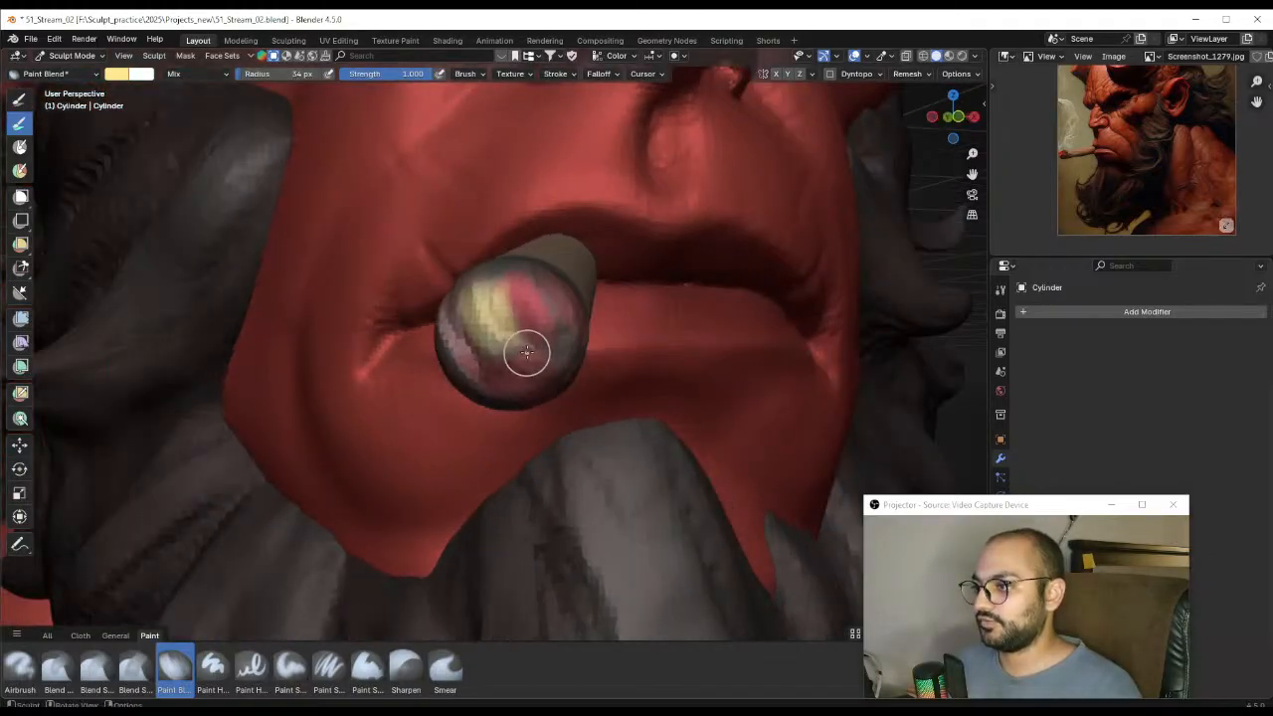
pyautogui.hotkey('ctrl', 'z')
# Add smaller pale yellow accents between the red patches on the cigar's end with a resized brush
pyautogui.press('f')
pyautogui.moveTo(473, 309); pyautogui.dragTo(508, 343, button='middle')
pyautogui.press('f')
pyautogui.click(518, 347)
pyautogui.moveTo(477, 311); pyautogui.dragTo(486, 338)
pyautogui.moveTo(488, 338)
pyautogui.mouseDown(button='middle')
pyautogui.moveTo(528, 335)
pyautogui.moveTo(558, 372)
pyautogui.moveTo(519, 343)
pyautogui.mouseUp(button='middle')
pyautogui.press('f')
pyautogui.click(544, 370)
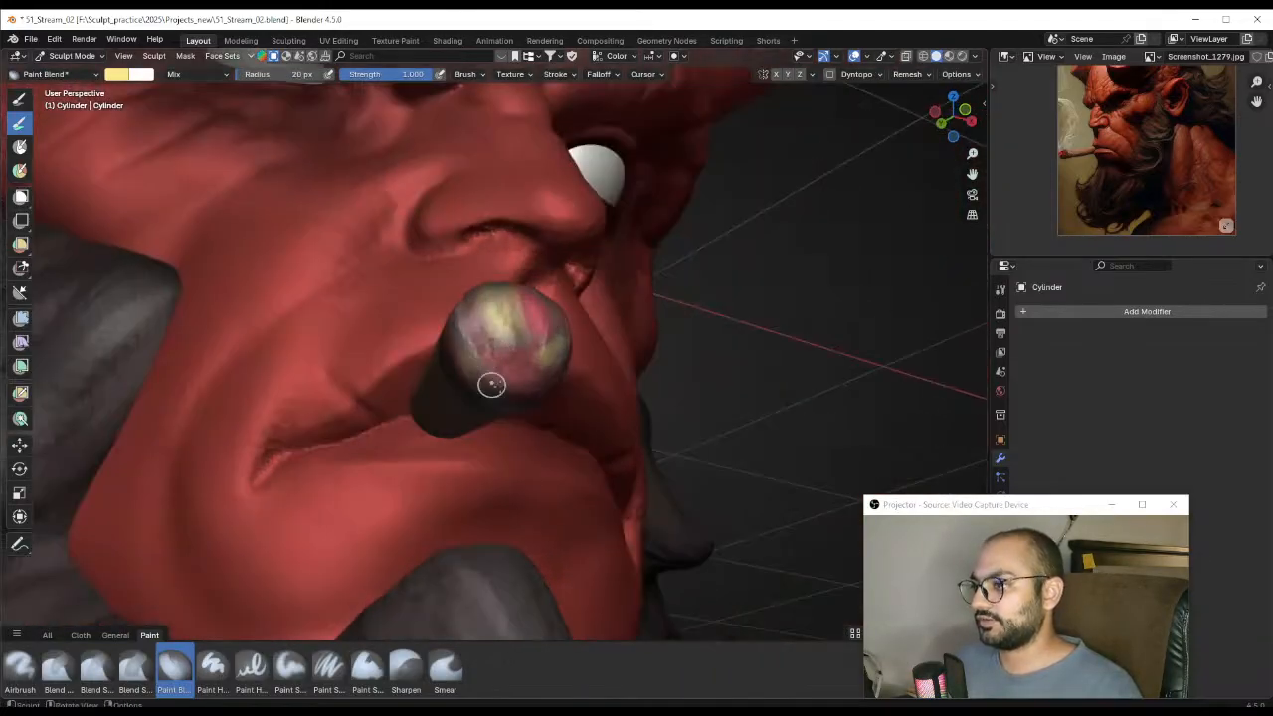
# Dab fine pale yellow highlights along the lower rim of the cigar's end using a smaller brush
pyautogui.press('f')
pyautogui.click(485, 372)
pyautogui.moveTo(492, 385); pyautogui.dragTo(485, 373, button='middle')
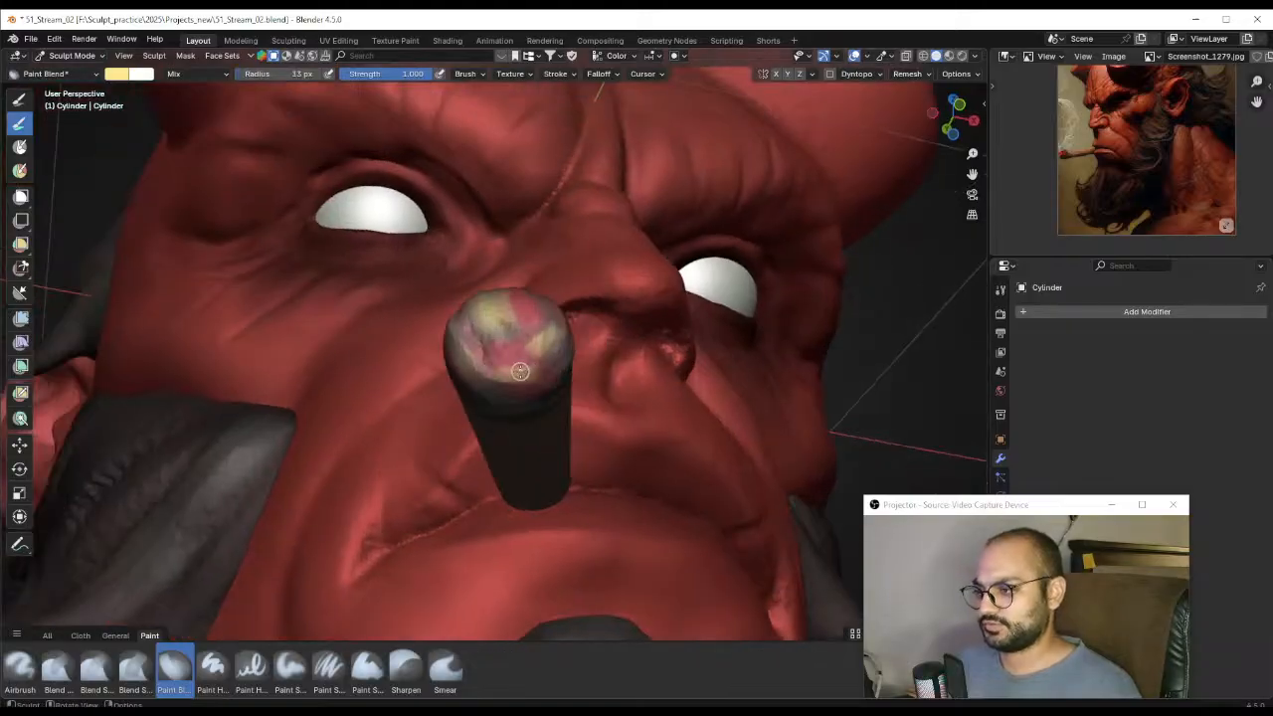
pyautogui.press('f')
pyautogui.moveTo(520, 222)
pyautogui.mouseDown(button='middle')
pyautogui.moveTo(525, 338)
pyautogui.moveTo(488, 335)
pyautogui.moveTo(501, 363)
pyautogui.moveTo(477, 345)
pyautogui.moveTo(529, 352)
pyautogui.mouseUp(button='middle')
pyautogui.moveTo(517, 398); pyautogui.dragTo(599, 375, button='middle')
pyautogui.press('f')
pyautogui.click(526, 332)
pyautogui.moveTo(599, 374)
pyautogui.keyDown('alt'); pyautogui.mouseDown()
pyautogui.moveTo(493, 343)
pyautogui.moveTo(537, 349)
pyautogui.moveTo(522, 352)
pyautogui.mouseUp(); pyautogui.keyUp('alt')
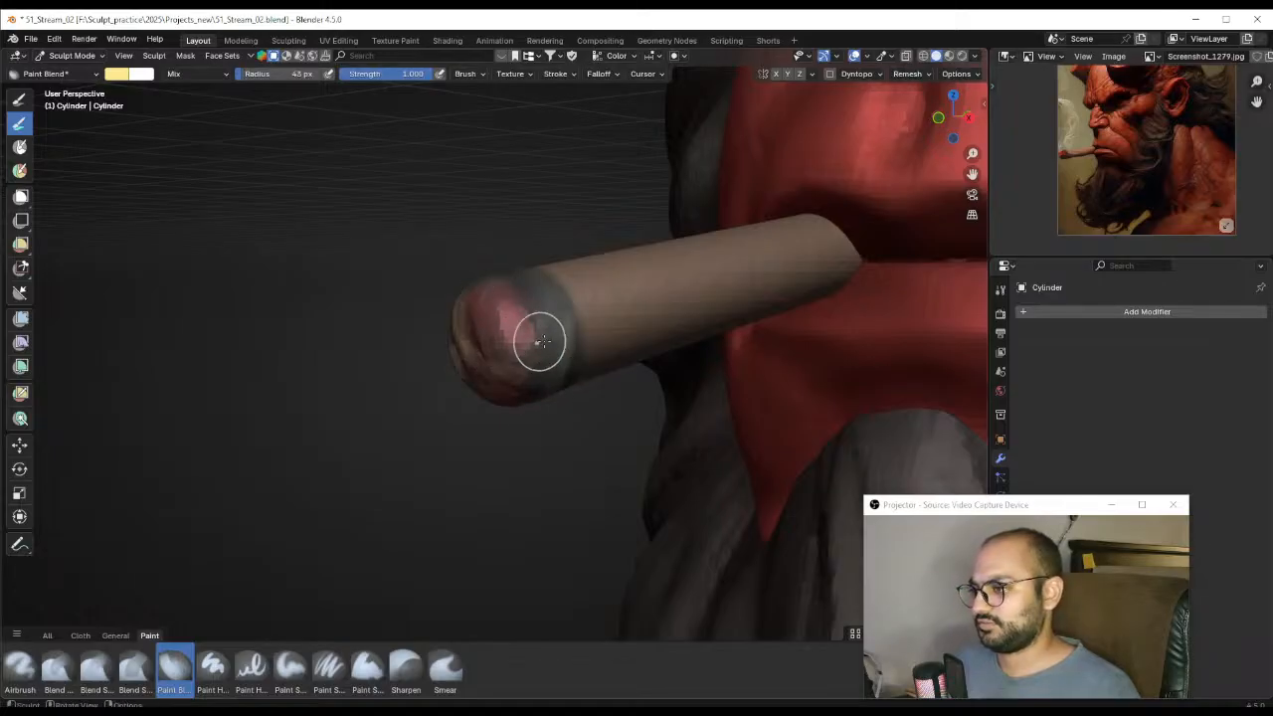
# Change the brush colour from yellow to a fully desaturated dark grey for the ash band
pyautogui.scroll(-3, 544, 341)
pyautogui.moveTo(591, 375)
pyautogui.mouseDown(button='middle')
pyautogui.moveTo(571, 421)
pyautogui.moveTo(547, 398)
pyautogui.moveTo(580, 401)
pyautogui.moveTo(551, 397)
pyautogui.moveTo(556, 263)
pyautogui.mouseUp(button='middle')
pyautogui.press('f')
pyautogui.click(526, 366)
pyautogui.click(116, 76)
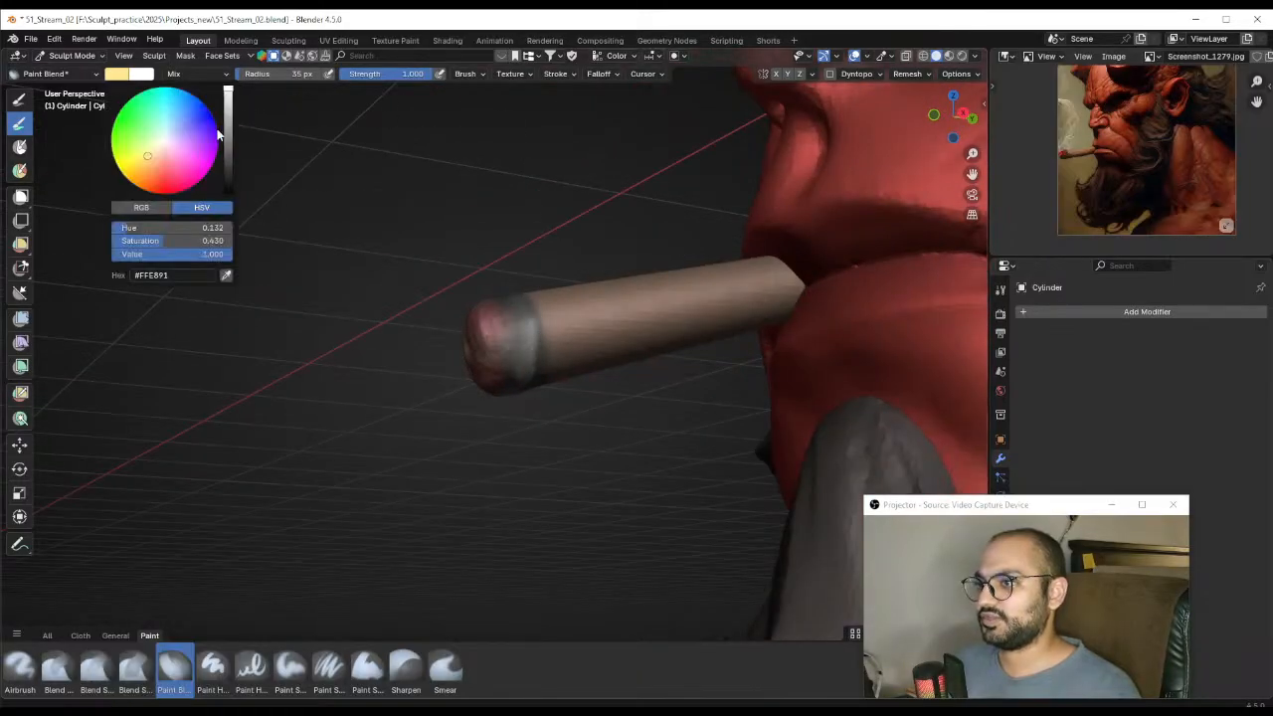
pyautogui.moveTo(228, 115); pyautogui.dragTo(228, 178)
pyautogui.moveTo(137, 243); pyautogui.dragTo(105, 250)
# Paint a dark grey ring around the cigar between the glowing tip and the brown body
pyautogui.scroll(2, 461, 335)
pyautogui.moveTo(461, 335); pyautogui.dragTo(477, 336, button='middle')
pyautogui.press('f')
pyautogui.click(519, 333)
pyautogui.moveTo(525, 328); pyautogui.dragTo(535, 374)
pyautogui.moveTo(519, 309); pyautogui.dragTo(529, 321)
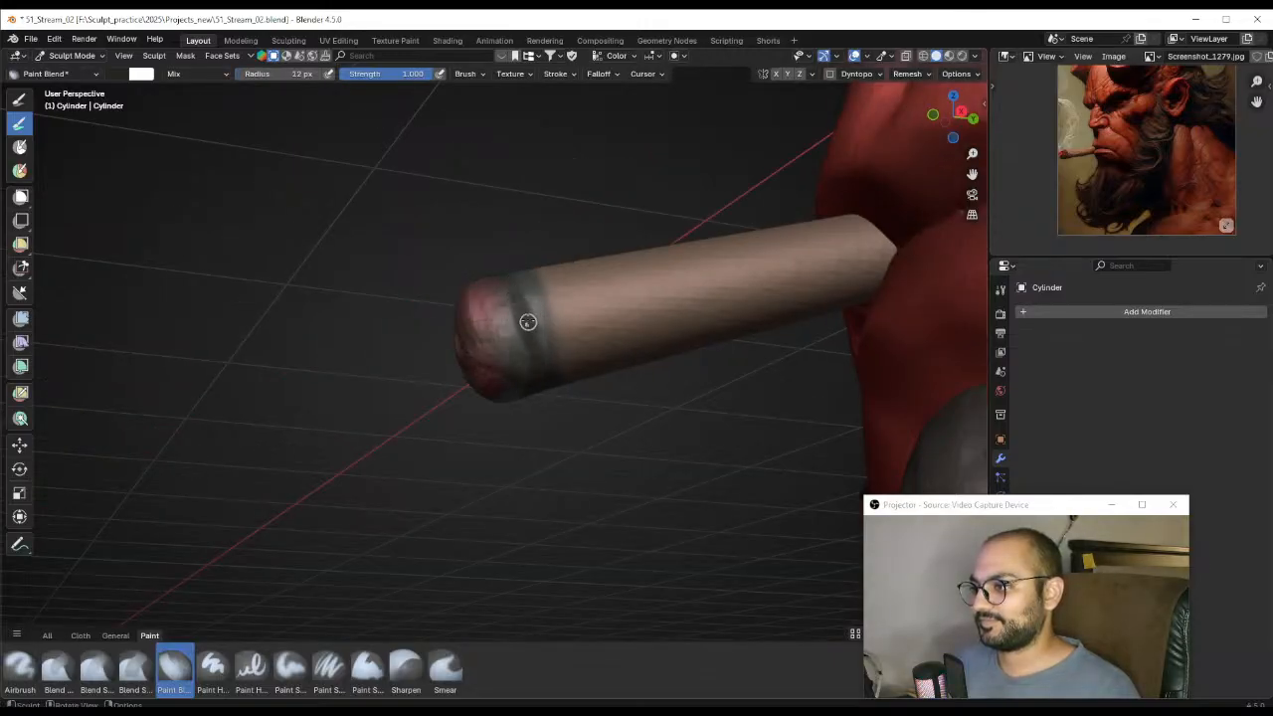
pyautogui.press('f')
pyautogui.click(538, 304)
pyautogui.moveTo(538, 368); pyautogui.dragTo(518, 278)
# Blend dark grey over the front of the cigar's glowing end to tone it down
pyautogui.moveTo(537, 361); pyautogui.dragTo(587, 323, button='middle')
pyautogui.keyDown('ctrl'); pyautogui.moveTo(547, 283); pyautogui.dragTo(544, 329, button='middle'); pyautogui.keyUp('ctrl')
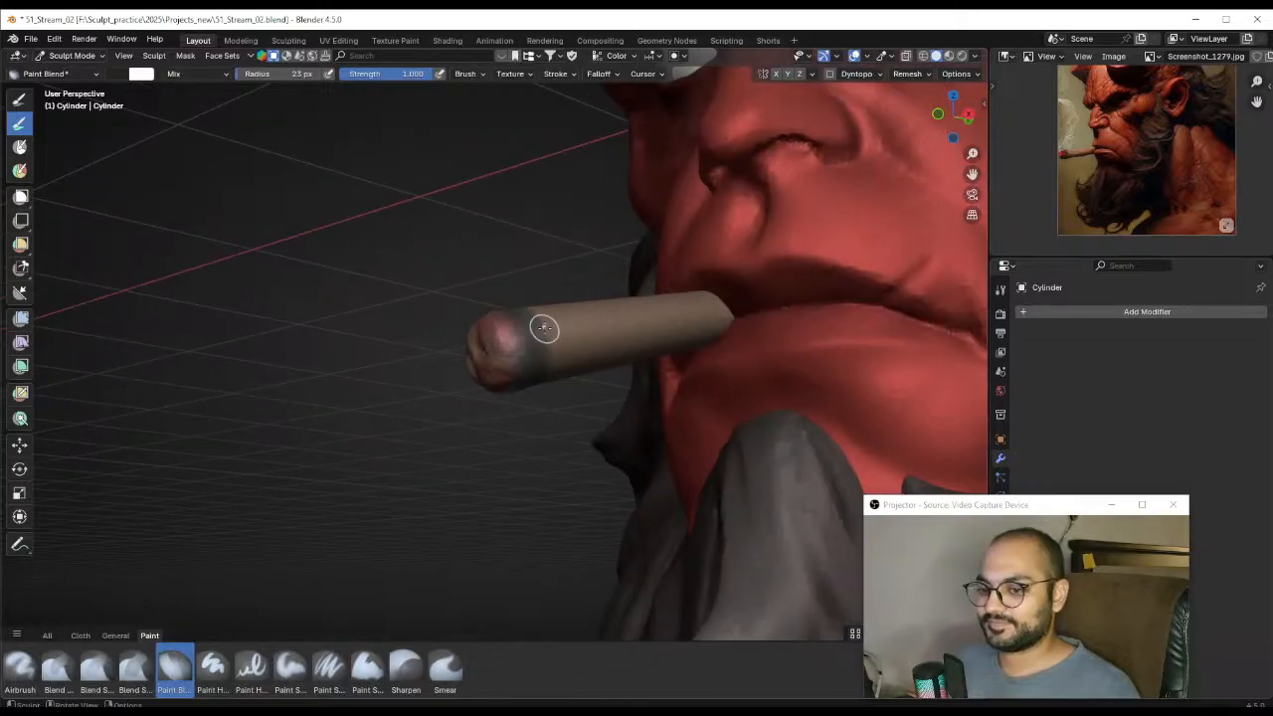
pyautogui.moveTo(546, 248); pyautogui.dragTo(549, 416, button='middle')
pyautogui.moveTo(471, 363)
pyautogui.mouseDown(button='middle')
pyautogui.moveTo(549, 331)
pyautogui.moveTo(553, 386)
pyautogui.mouseUp(button='middle')
pyautogui.moveTo(537, 392)
pyautogui.mouseDown(button='middle')
pyautogui.moveTo(596, 407)
pyautogui.moveTo(567, 314)
pyautogui.mouseUp(button='middle')
pyautogui.moveTo(461, 316)
pyautogui.mouseDown()
pyautogui.moveTo(441, 405)
pyautogui.moveTo(461, 384)
pyautogui.moveTo(458, 324)
pyautogui.moveTo(486, 367)
pyautogui.mouseUp()
# Examine the painted cigar tip and how it sits in the mouth from several angles
pyautogui.moveTo(544, 337)
pyautogui.mouseDown(button='middle')
pyautogui.moveTo(442, 351)
pyautogui.moveTo(554, 404)
pyautogui.moveTo(556, 426)
pyautogui.mouseUp(button='middle')
pyautogui.moveTo(587, 408); pyautogui.dragTo(428, 422, button='middle')
pyautogui.moveTo(512, 383)
pyautogui.keyDown('ctrl'); pyautogui.mouseDown(button='middle')
pyautogui.moveTo(518, 417)
pyautogui.moveTo(576, 369)
pyautogui.moveTo(606, 109)
pyautogui.moveTo(513, 326)
pyautogui.moveTo(549, 339)
pyautogui.mouseUp(button='middle'); pyautogui.keyUp('ctrl')
pyautogui.hotkey('ctrl', 'Tab')
pyautogui.click(414, 381)
pyautogui.keyDown('ctrl'); pyautogui.moveTo(537, 373); pyautogui.dragTo(524, 314, button='middle'); pyautogui.keyUp('ctrl')
pyautogui.click(517, 352)
pyautogui.hotkey('ctrl', 'Tab')
pyautogui.click(519, 417)
pyautogui.moveTo(487, 398)
pyautogui.keyDown('ctrl'); pyautogui.mouseDown(button='middle')
pyautogui.moveTo(458, 313)
pyautogui.moveTo(494, 375)
pyautogui.moveTo(507, 368)
pyautogui.mouseUp(button='middle'); pyautogui.keyUp('ctrl')
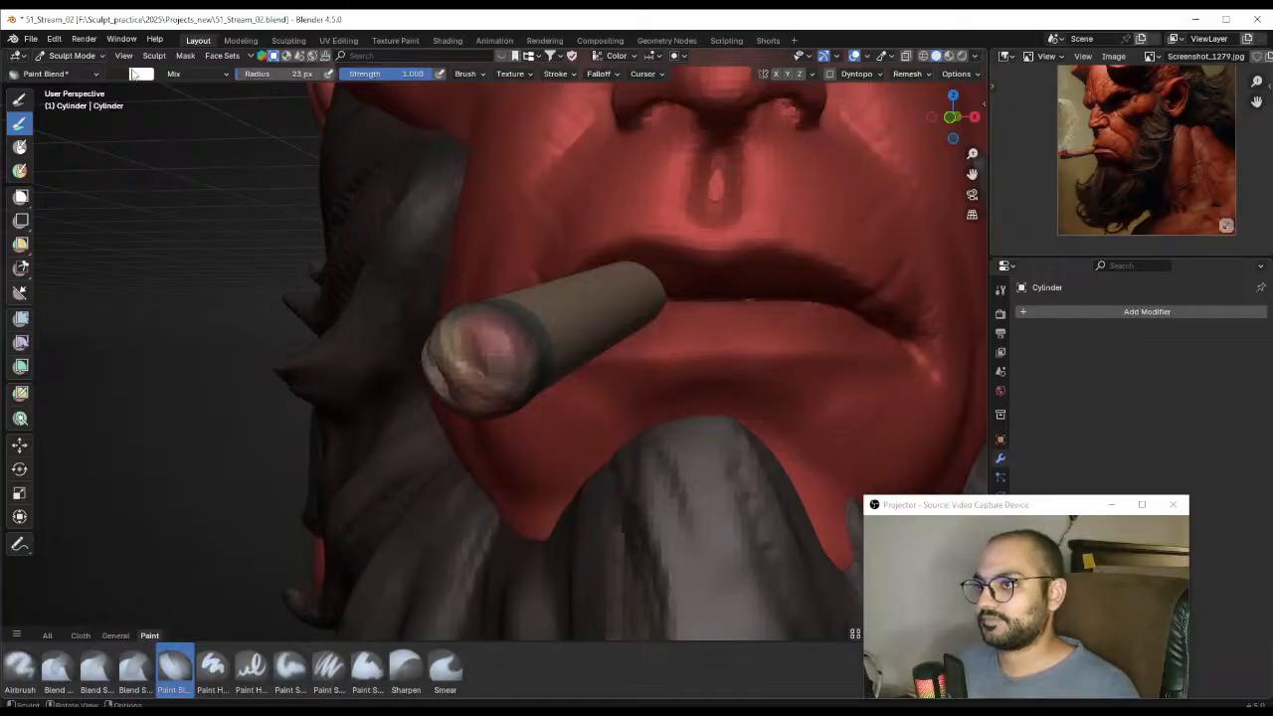
# Set the brush colour to a bright, saturated red and paint it over the centre of the cigar's end
pyautogui.click(117, 73)
pyautogui.moveTo(228, 179); pyautogui.dragTo(229, 95)
pyautogui.moveTo(163, 140); pyautogui.dragTo(173, 183)
pyautogui.moveTo(469, 329); pyautogui.dragTo(510, 341, button='middle')
pyautogui.press('f')
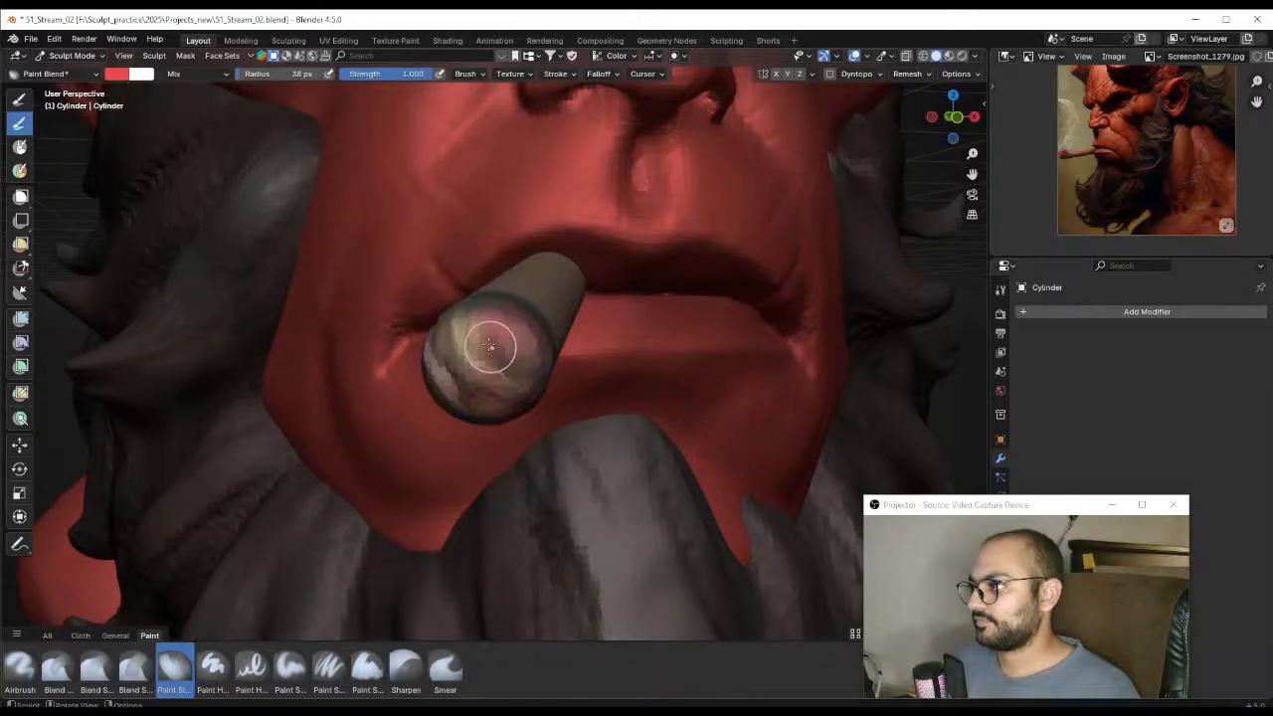
pyautogui.click(497, 348)
pyautogui.moveTo(490, 328); pyautogui.dragTo(498, 356)
# Cover the lower and side areas of the cigar's rounded end with bright red
pyautogui.moveTo(525, 348)
pyautogui.mouseDown(button='middle')
pyautogui.moveTo(505, 348)
pyautogui.moveTo(528, 324)
pyautogui.moveTo(543, 330)
pyautogui.mouseUp(button='middle')
pyautogui.press('f')
pyautogui.click(528, 338)
pyautogui.moveTo(446, 360)
pyautogui.mouseDown()
pyautogui.moveTo(461, 387)
pyautogui.moveTo(501, 397)
pyautogui.mouseUp()
pyautogui.moveTo(527, 390); pyautogui.dragTo(483, 387, button='middle')
pyautogui.moveTo(484, 386); pyautogui.dragTo(517, 398)
pyautogui.moveTo(523, 394); pyautogui.dragTo(478, 380, button='middle')
pyautogui.scroll(-10, 477, 380)
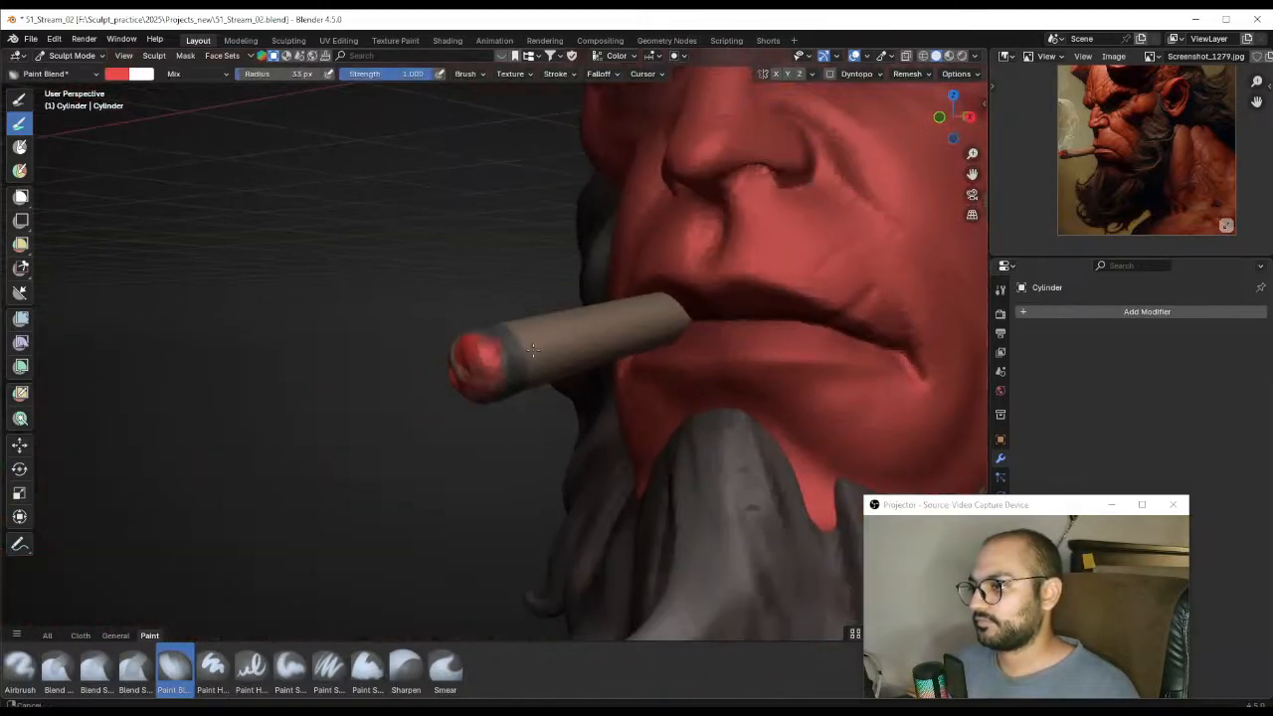
pyautogui.moveTo(557, 376)
pyautogui.mouseDown(button='middle')
pyautogui.moveTo(592, 370)
pyautogui.moveTo(556, 378)
pyautogui.mouseUp(button='middle')
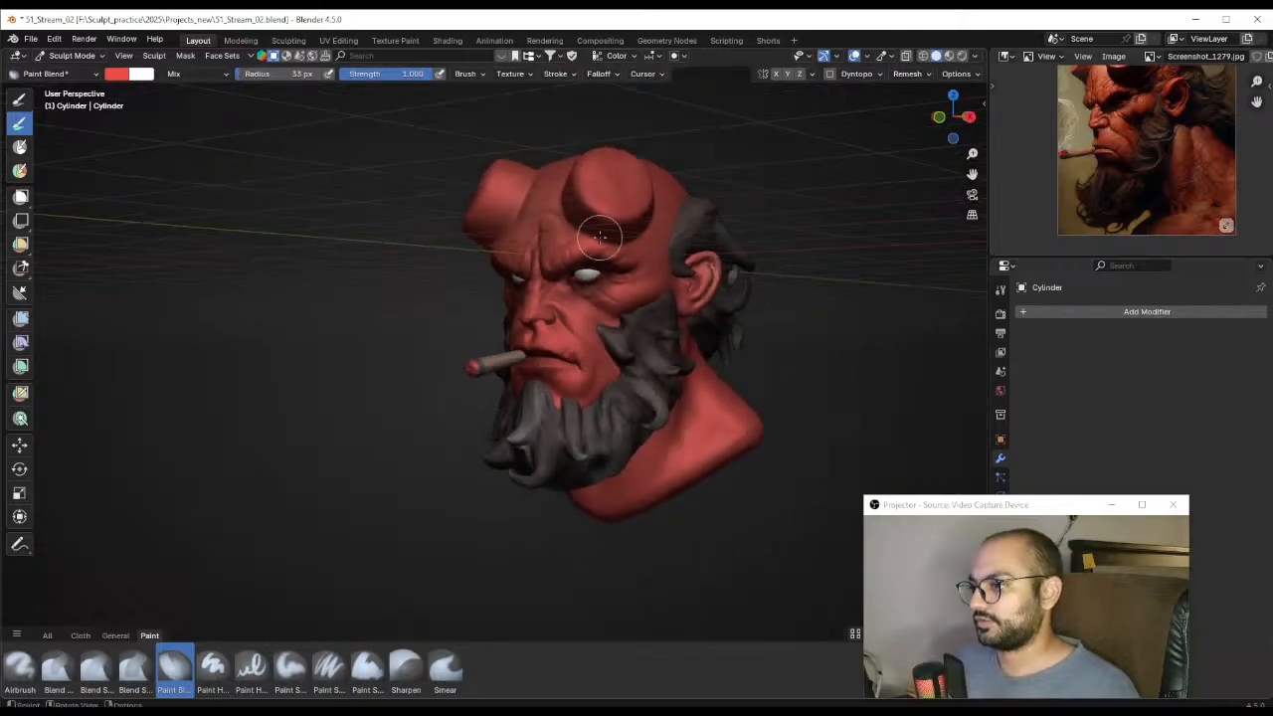
# Paint small bright red ember spots on the grey ash band with a reduced brush
pyautogui.scroll(8, 491, 398)
pyautogui.press('f')
pyautogui.click(382, 328)
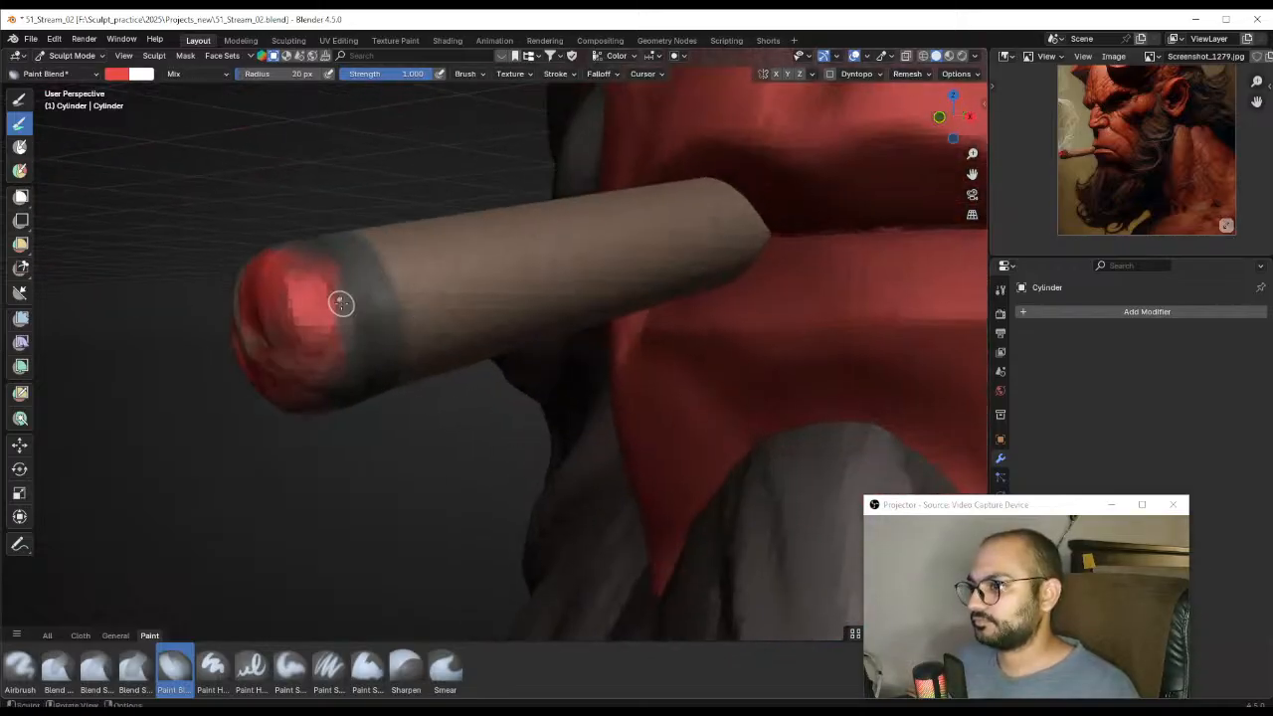
pyautogui.click(363, 312)
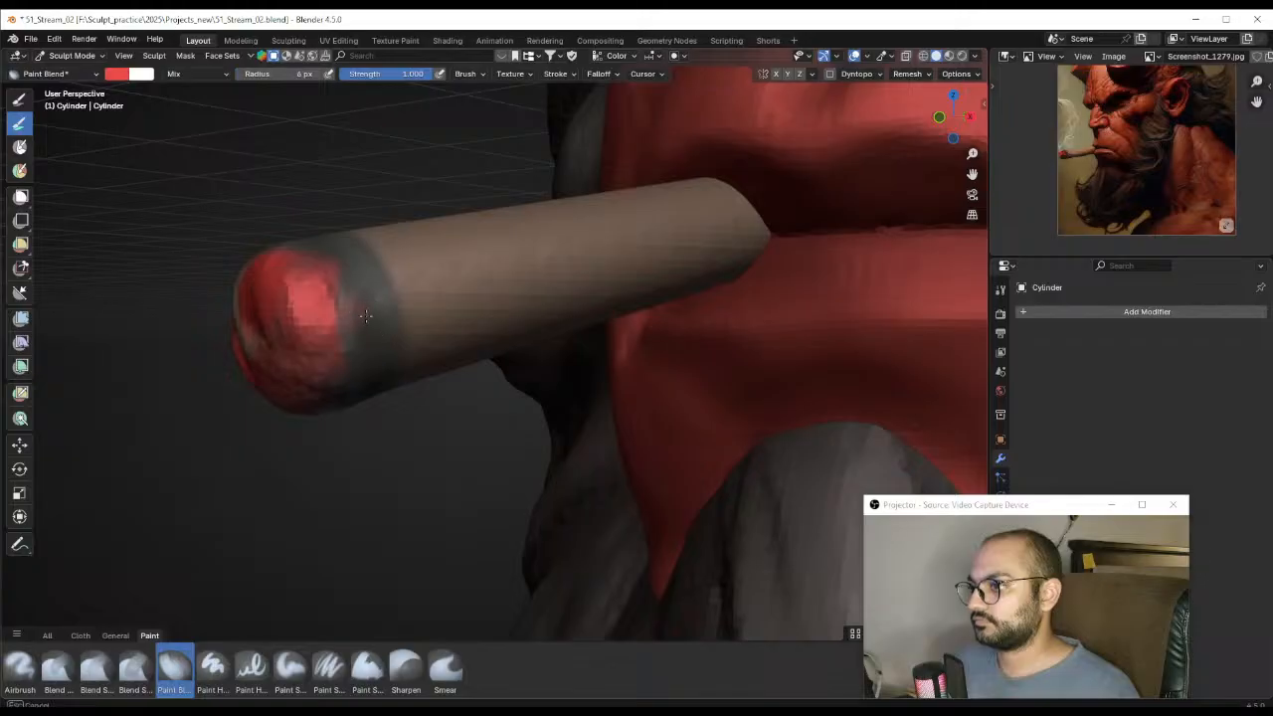
pyautogui.moveTo(384, 324); pyautogui.dragTo(382, 352, button='middle')
pyautogui.moveTo(360, 290); pyautogui.dragTo(351, 320, button='middle')
pyautogui.moveTo(332, 295); pyautogui.dragTo(309, 280)
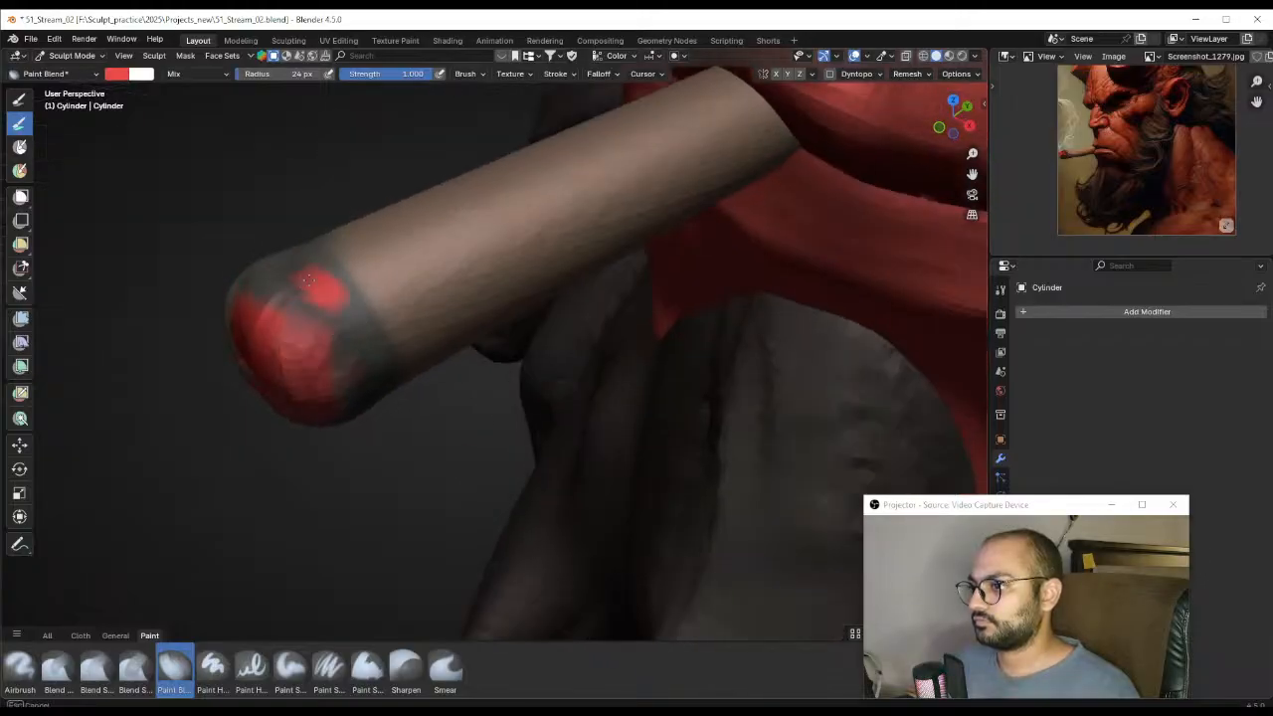
pyautogui.moveTo(376, 357); pyautogui.dragTo(372, 349, button='middle')
pyautogui.moveTo(379, 318); pyautogui.dragTo(378, 340)
pyautogui.moveTo(379, 345); pyautogui.dragTo(373, 327, button='middle')
pyautogui.moveTo(373, 325); pyautogui.dragTo(376, 320)
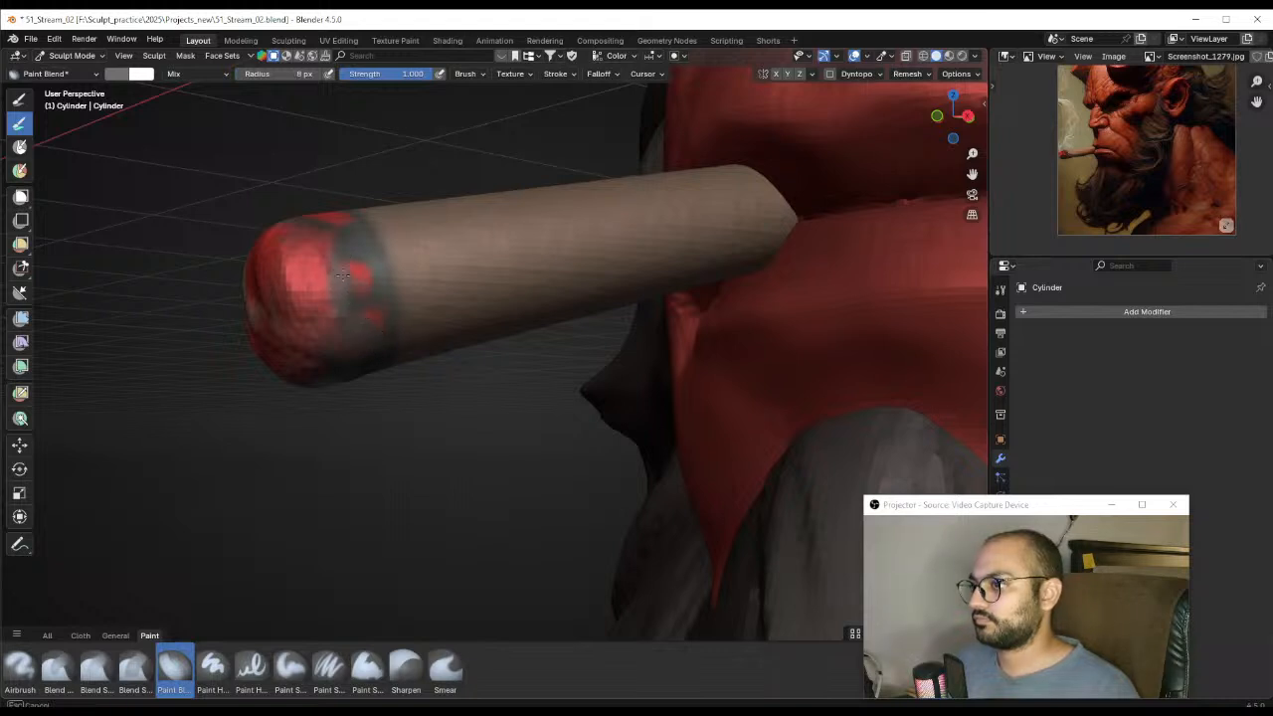
# Paint mid grey (#5C5B5A) around the red ember spots to break up their edges
pyautogui.moveTo(350, 253)
pyautogui.mouseDown(button='middle')
pyautogui.moveTo(347, 276)
pyautogui.moveTo(311, 298)
pyautogui.mouseUp(button='middle')
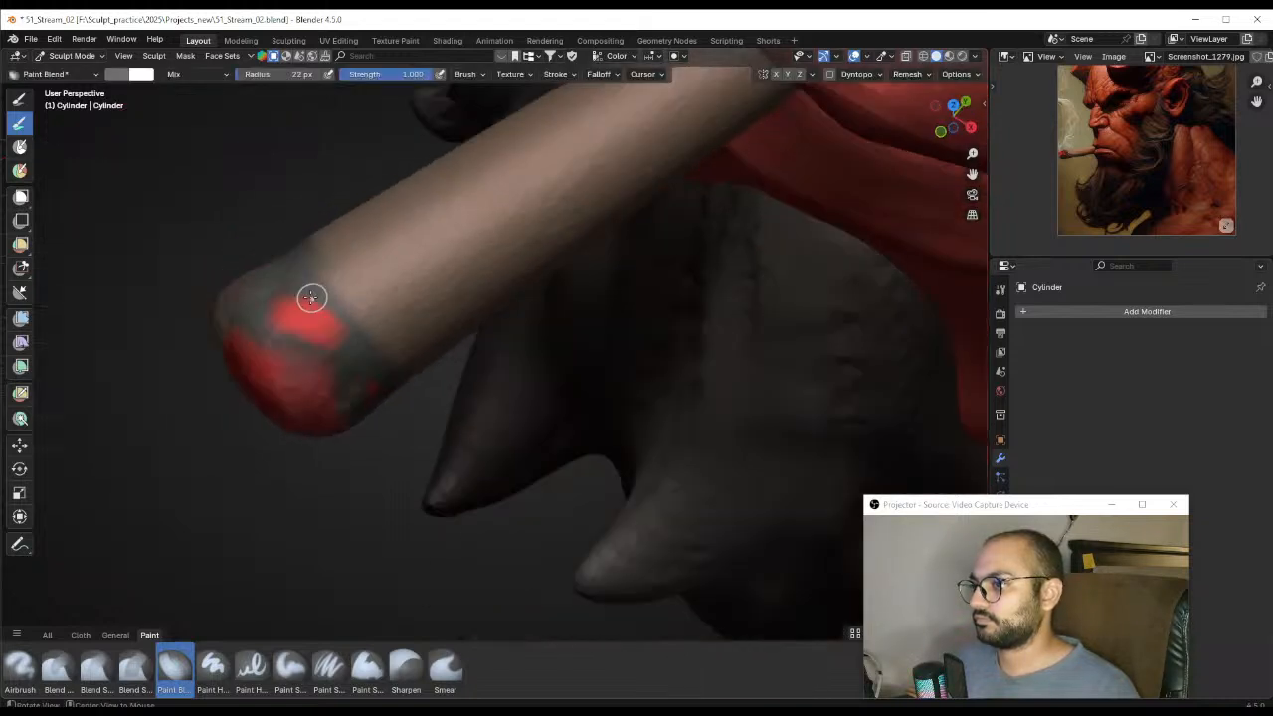
pyautogui.press('f')
pyautogui.click(320, 316)
pyautogui.moveTo(295, 316); pyautogui.dragTo(274, 326)
pyautogui.press('f')
pyautogui.click(270, 299)
# Darken the brush grey and paint it around the red spots on the underside of the cigar's ash band
pyautogui.click(140, 74)
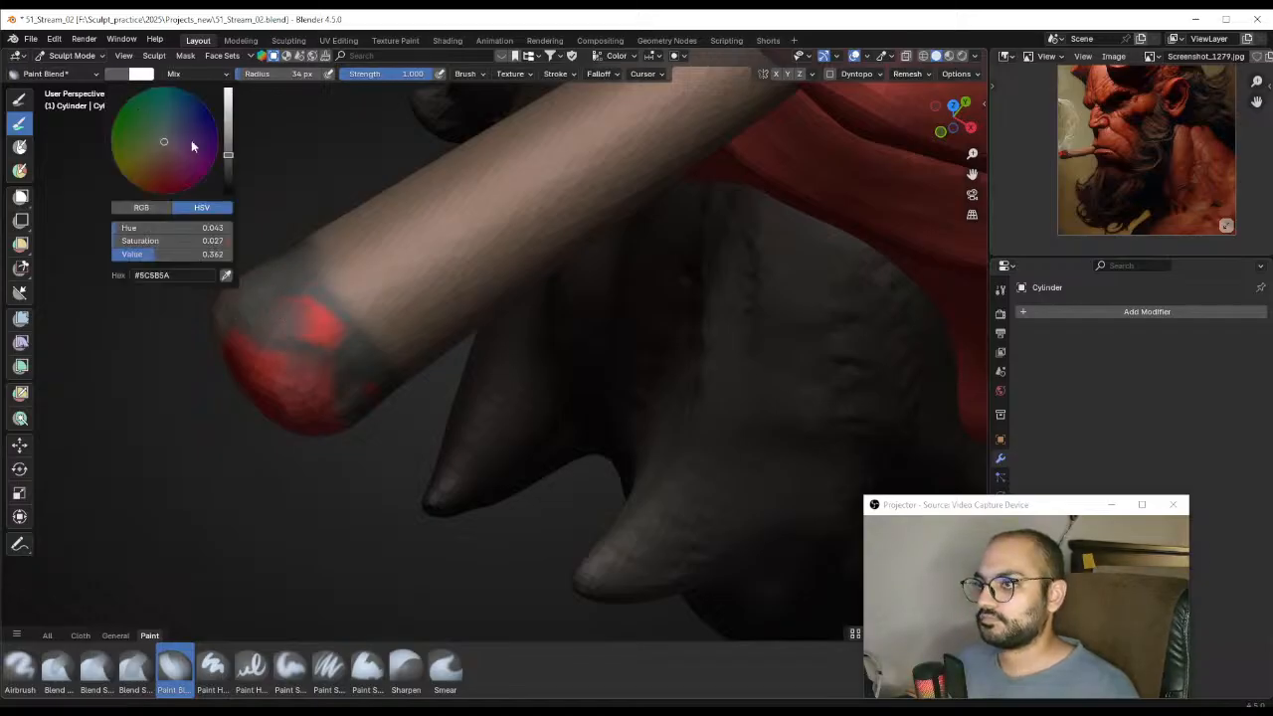
pyautogui.moveTo(227, 161); pyautogui.dragTo(220, 176)
pyautogui.press('f')
pyautogui.click(285, 369)
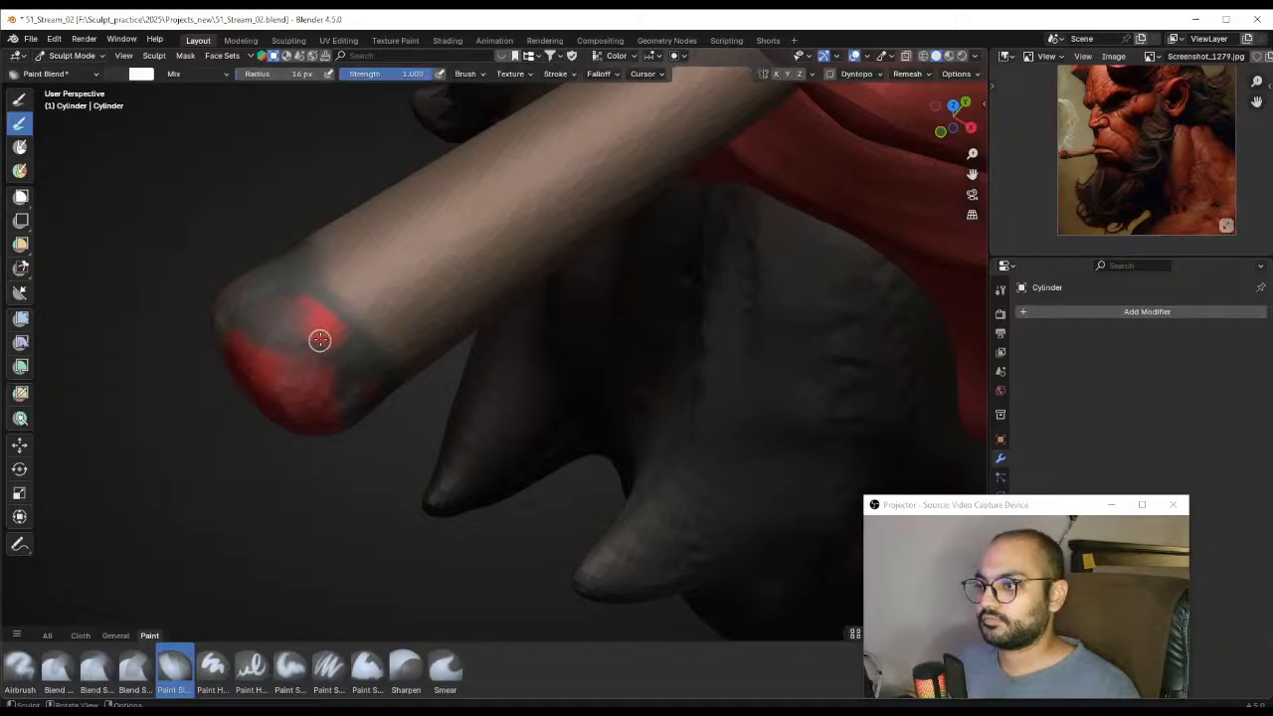
pyautogui.moveTo(316, 336)
pyautogui.mouseDown()
pyautogui.moveTo(299, 333)
pyautogui.moveTo(273, 284)
pyautogui.mouseUp()
pyautogui.press('f')
pyautogui.click(282, 326)
pyautogui.moveTo(275, 282)
pyautogui.mouseDown()
pyautogui.moveTo(286, 272)
pyautogui.moveTo(291, 299)
pyautogui.moveTo(344, 265)
pyautogui.mouseUp()
pyautogui.press('f')
pyautogui.click(300, 297)
pyautogui.moveTo(294, 301)
pyautogui.keyDown('alt'); pyautogui.mouseDown()
pyautogui.moveTo(313, 316)
pyautogui.moveTo(355, 292)
pyautogui.mouseUp(); pyautogui.keyUp('alt')
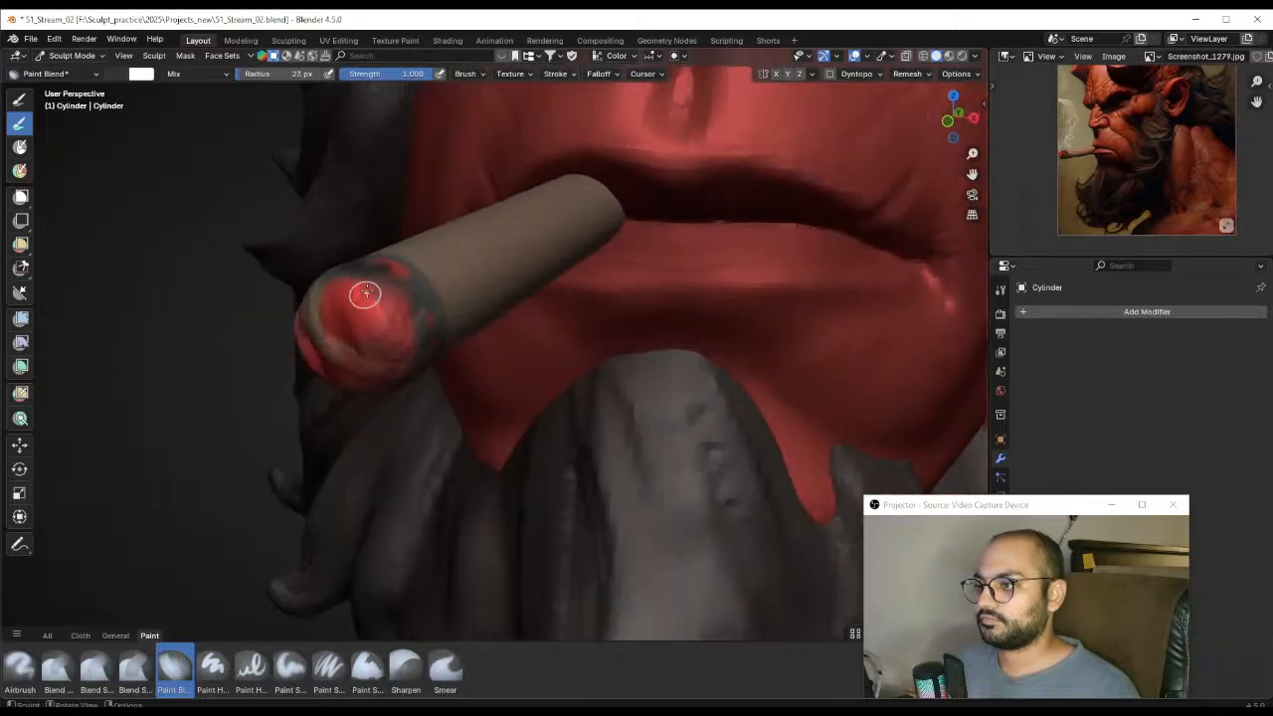
# Undo the first dark stroke across the ember's centre and repaint it finer with the brush radius at about 14 px
pyautogui.press('f')
pyautogui.click(357, 306)
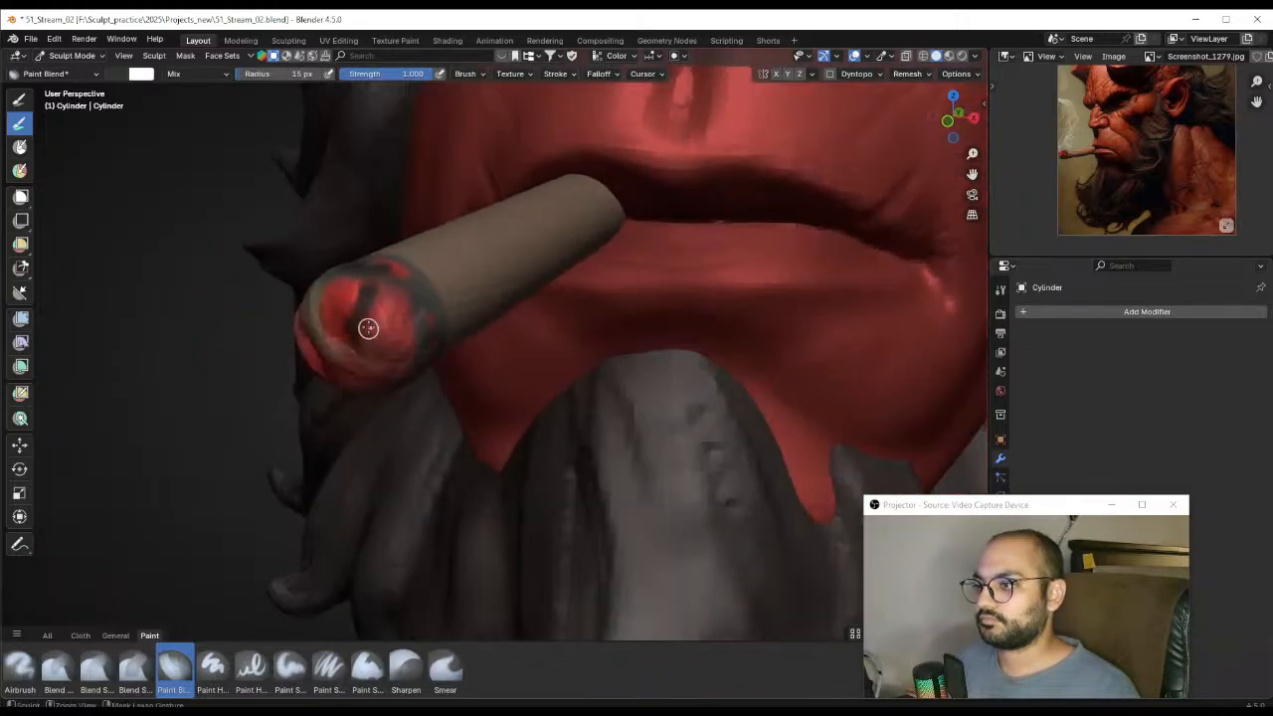
pyautogui.hotkey('ctrl', 'z')
pyautogui.press('f')
pyautogui.click(367, 330)
pyautogui.moveTo(358, 341)
pyautogui.mouseDown()
pyautogui.moveTo(382, 329)
pyautogui.moveTo(406, 355)
pyautogui.moveTo(415, 208)
pyautogui.mouseUp()
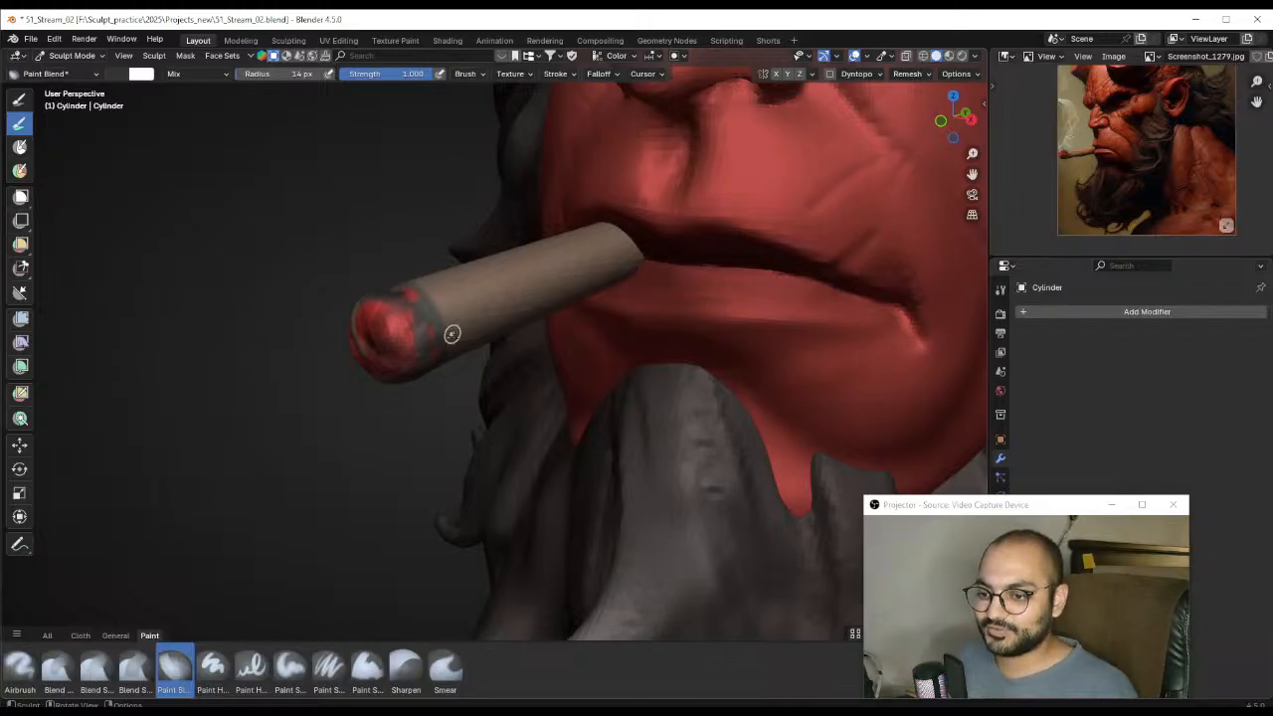
# Sample the ember red and paint a small red spot on the dark ash band on the cigar's other side
pyautogui.moveTo(461, 365)
pyautogui.keyDown('alt'); pyautogui.mouseDown()
pyautogui.moveTo(438, 355)
pyautogui.moveTo(427, 312)
pyautogui.moveTo(432, 335)
pyautogui.moveTo(696, 333)
pyautogui.moveTo(589, 307)
pyautogui.moveTo(627, 156)
pyautogui.mouseUp(); pyautogui.keyUp('alt')
pyautogui.press(']')
pyautogui.press(']')
pyautogui.press(']')
pyautogui.press(']')
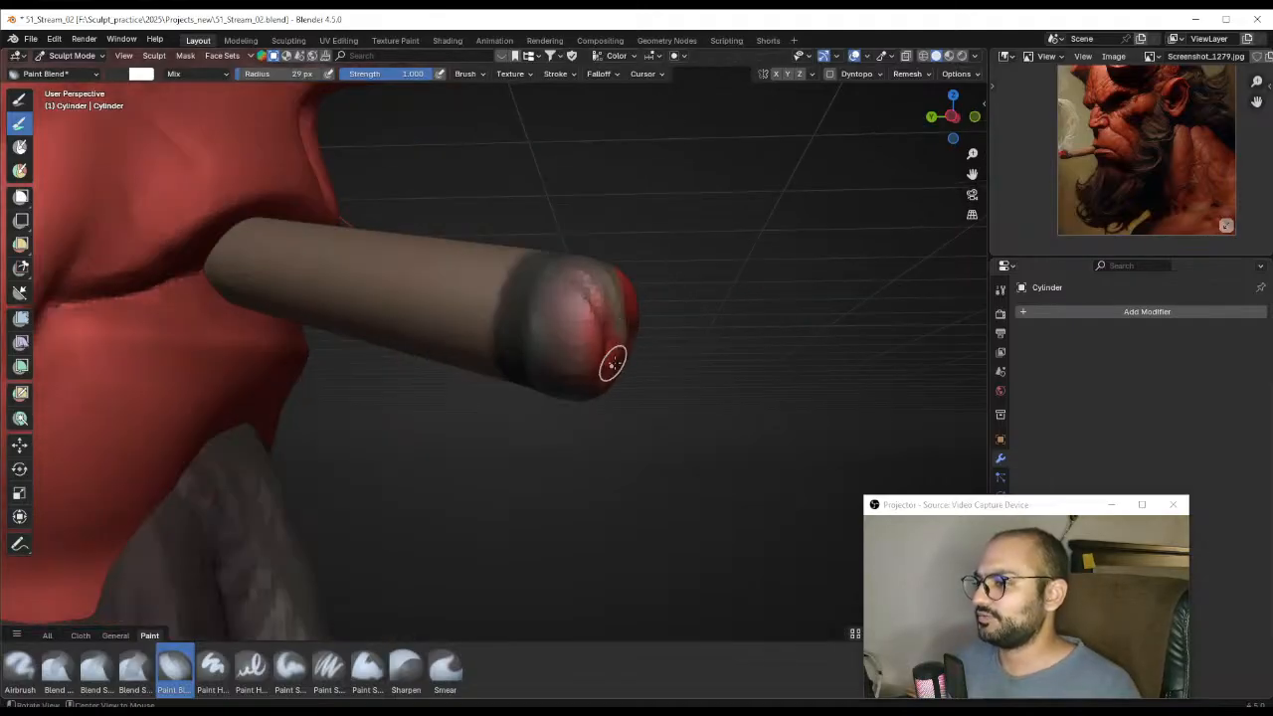
pyautogui.moveTo(611, 361)
pyautogui.keyDown('alt'); pyautogui.mouseDown()
pyautogui.moveTo(628, 329)
pyautogui.moveTo(578, 345)
pyautogui.moveTo(505, 331)
pyautogui.mouseUp(); pyautogui.keyUp('alt')
pyautogui.press('[')
pyautogui.press('[')
pyautogui.press('[')
pyautogui.moveTo(519, 346); pyautogui.dragTo(497, 323)
pyautogui.moveTo(552, 355)
pyautogui.keyDown('alt'); pyautogui.mouseDown()
pyautogui.moveTo(575, 319)
pyautogui.moveTo(506, 301)
pyautogui.mouseUp(); pyautogui.keyUp('alt')
pyautogui.hotkey('shift', 'x')
pyautogui.press('f')
pyautogui.click(563, 322)
pyautogui.press(']')
pyautogui.press(']')
pyautogui.press(']')
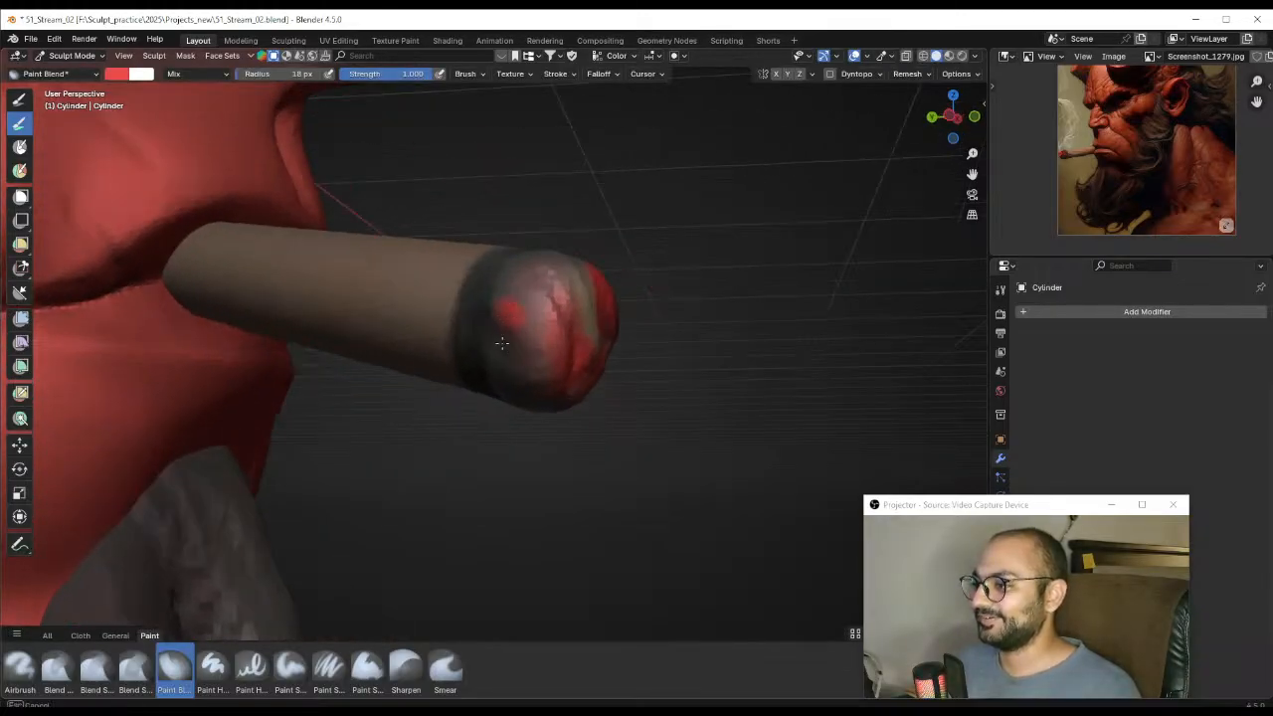
# Check the painted cigar against the face in Object Mode and return to Sculpt Mode
pyautogui.moveTo(524, 363)
pyautogui.keyDown('alt'); pyautogui.mouseDown()
pyautogui.moveTo(548, 345)
pyautogui.moveTo(479, 346)
pyautogui.mouseUp(); pyautogui.keyUp('alt')
pyautogui.moveTo(487, 346)
pyautogui.keyDown('ctrl'); pyautogui.keyDown('alt'); pyautogui.mouseDown()
pyautogui.moveTo(494, 375)
pyautogui.moveTo(485, 315)
pyautogui.moveTo(506, 389)
pyautogui.moveTo(514, 352)
pyautogui.moveTo(568, 338)
pyautogui.mouseUp(); pyautogui.keyUp('alt'); pyautogui.keyUp('ctrl')
pyautogui.hotkey('ctrl', 'Tab')
pyautogui.click(444, 342)
pyautogui.moveTo(444, 290)
pyautogui.keyDown('ctrl'); pyautogui.keyDown('alt'); pyautogui.mouseDown()
pyautogui.moveTo(514, 364)
pyautogui.moveTo(544, 423)
pyautogui.moveTo(556, 359)
pyautogui.mouseUp(); pyautogui.keyUp('alt'); pyautogui.keyUp('ctrl')
pyautogui.click(556, 359)
pyautogui.hotkey('ctrl', 'Tab')
pyautogui.click(572, 251)
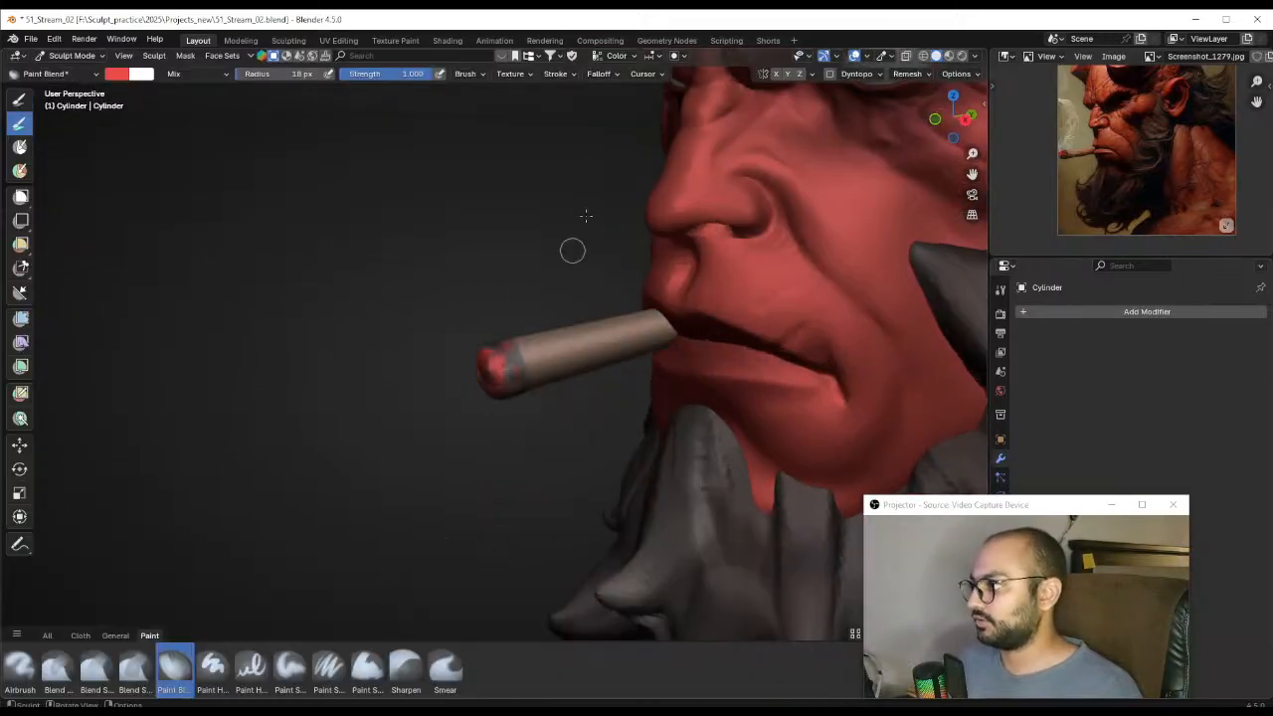
# Sample the cigar's brown and paint it along the edge of the ash band with a 29 px brush
pyautogui.keyDown('ctrl'); pyautogui.keyDown('alt'); pyautogui.moveTo(482, 310); pyautogui.dragTo(502, 285); pyautogui.keyUp('alt'); pyautogui.keyUp('ctrl')
pyautogui.moveTo(563, 334)
pyautogui.keyDown('alt'); pyautogui.mouseDown()
pyautogui.moveTo(514, 341)
pyautogui.moveTo(568, 332)
pyautogui.moveTo(551, 344)
pyautogui.moveTo(530, 334)
pyautogui.moveTo(542, 366)
pyautogui.mouseUp(); pyautogui.keyUp('alt')
pyautogui.hotkey('shift', 'x')
pyautogui.press('f')
pyautogui.click(549, 340)
pyautogui.press('f')
pyautogui.click(559, 370)
pyautogui.moveTo(542, 360)
pyautogui.keyDown('alt'); pyautogui.mouseDown()
pyautogui.moveTo(546, 376)
pyautogui.moveTo(557, 367)
pyautogui.moveTo(547, 378)
pyautogui.mouseUp(); pyautogui.keyUp('alt')
pyautogui.moveTo(547, 350); pyautogui.dragTo(536, 387)
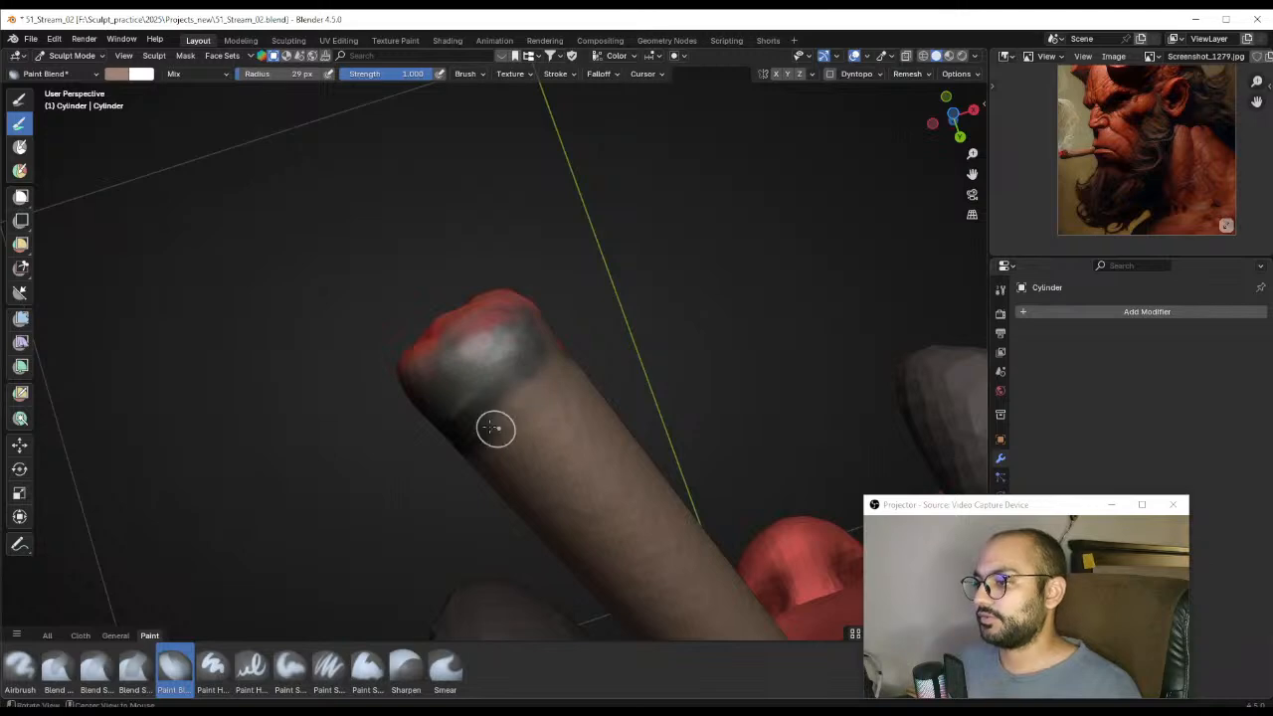
pyautogui.keyDown('alt'); pyautogui.moveTo(494, 428); pyautogui.dragTo(588, 404); pyautogui.keyUp('alt')
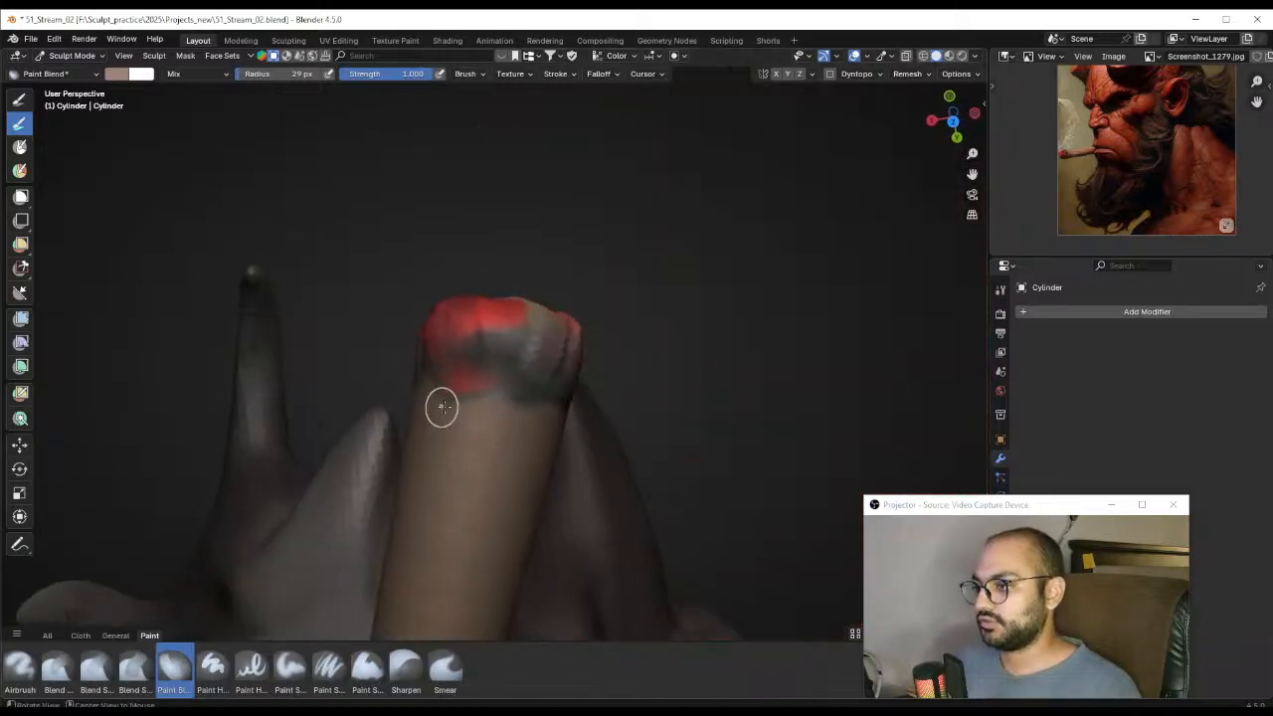
pyautogui.keyDown('alt'); pyautogui.moveTo(442, 406); pyautogui.dragTo(602, 394); pyautogui.keyUp('alt')
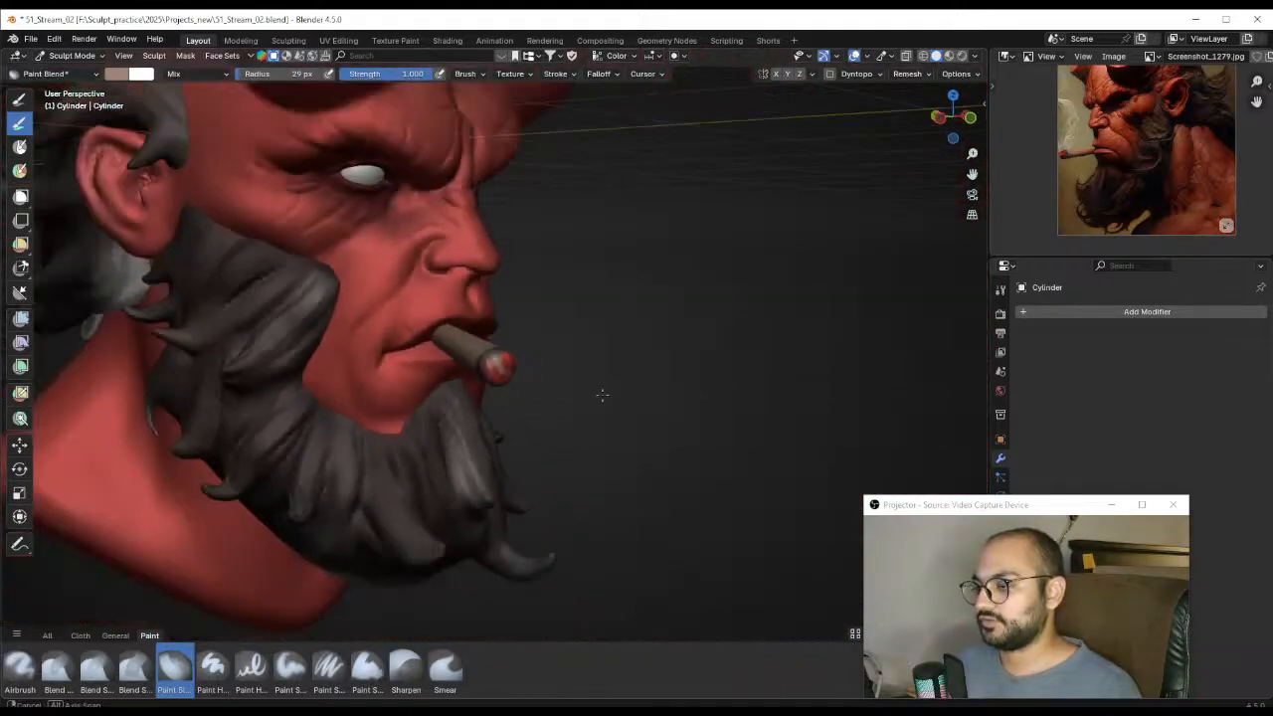
# Return to Object Mode, deselect the cigar and examine the whole bust from the front and three-quarter views
pyautogui.moveTo(602, 394); pyautogui.dragTo(471, 395, button='middle')
pyautogui.moveTo(582, 353)
pyautogui.keyDown('shift'); pyautogui.mouseDown(button='middle')
pyautogui.moveTo(528, 378)
pyautogui.moveTo(544, 229)
pyautogui.mouseUp(button='middle'); pyautogui.keyUp('shift')
pyautogui.hotkey('ctrl', 'Tab')
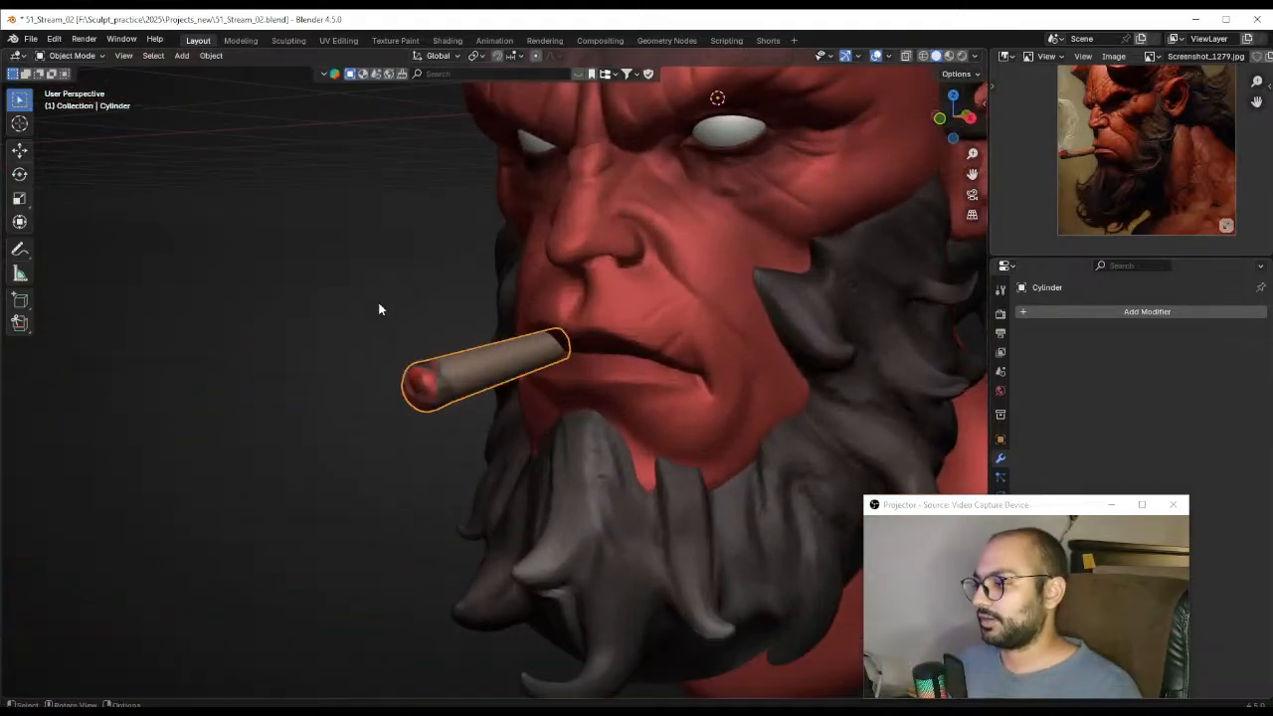
pyautogui.click(444, 300)
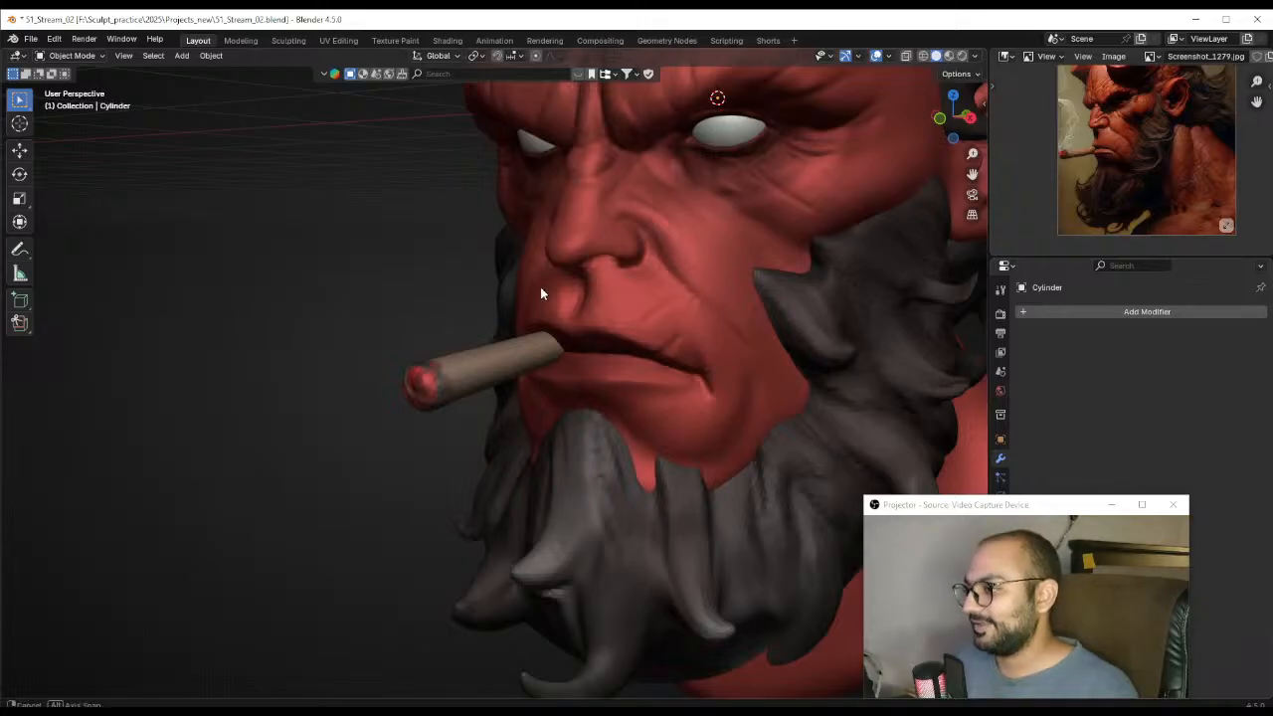
pyautogui.scroll(-10, 540, 287)
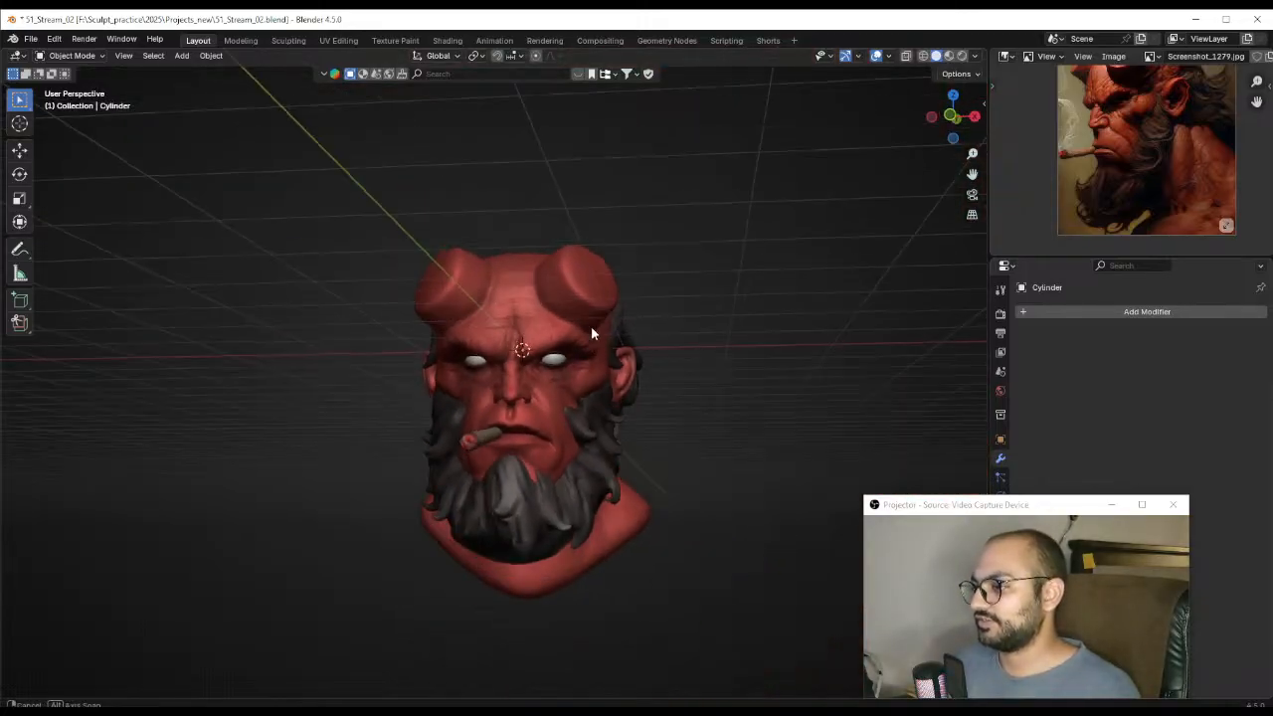
pyautogui.keyDown('ctrl'); pyautogui.moveTo(590, 329); pyautogui.dragTo(592, 359, button='middle'); pyautogui.keyUp('ctrl')
pyautogui.moveTo(683, 399); pyautogui.dragTo(699, 378, button='middle')
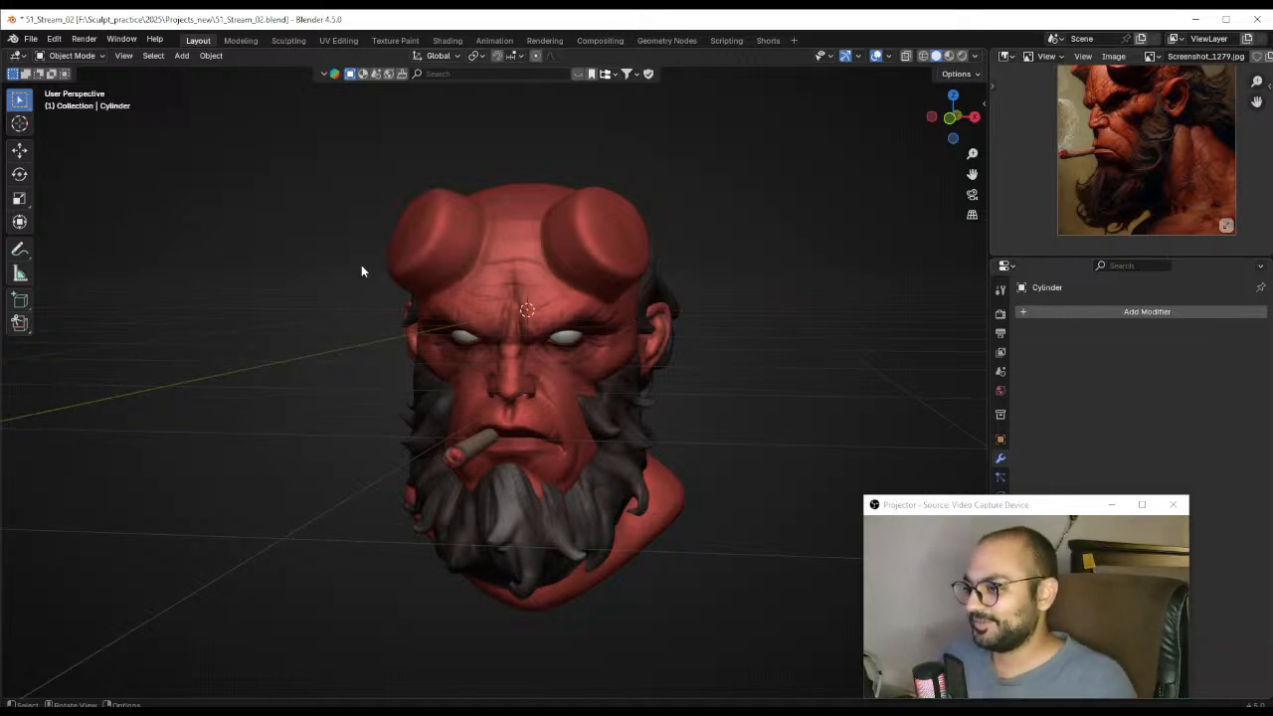
pyautogui.moveTo(529, 339); pyautogui.dragTo(502, 326, button='middle')
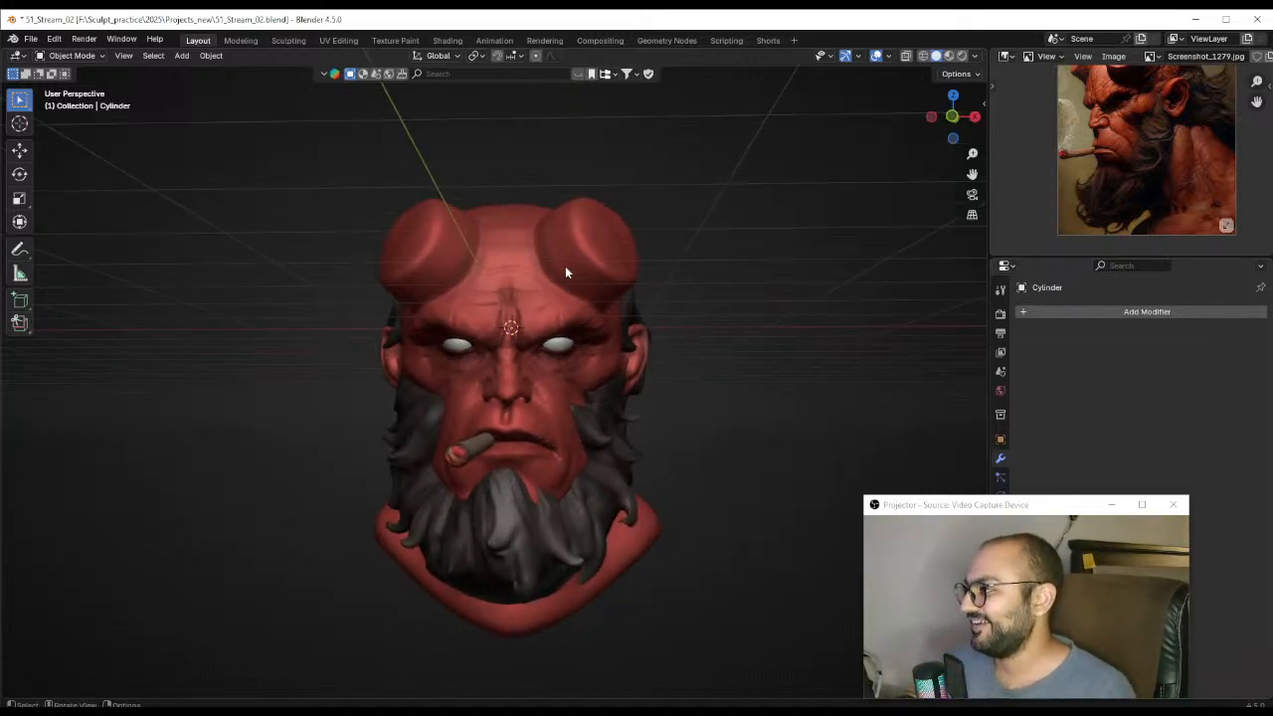
pyautogui.moveTo(596, 332); pyautogui.dragTo(593, 379, button='middle')
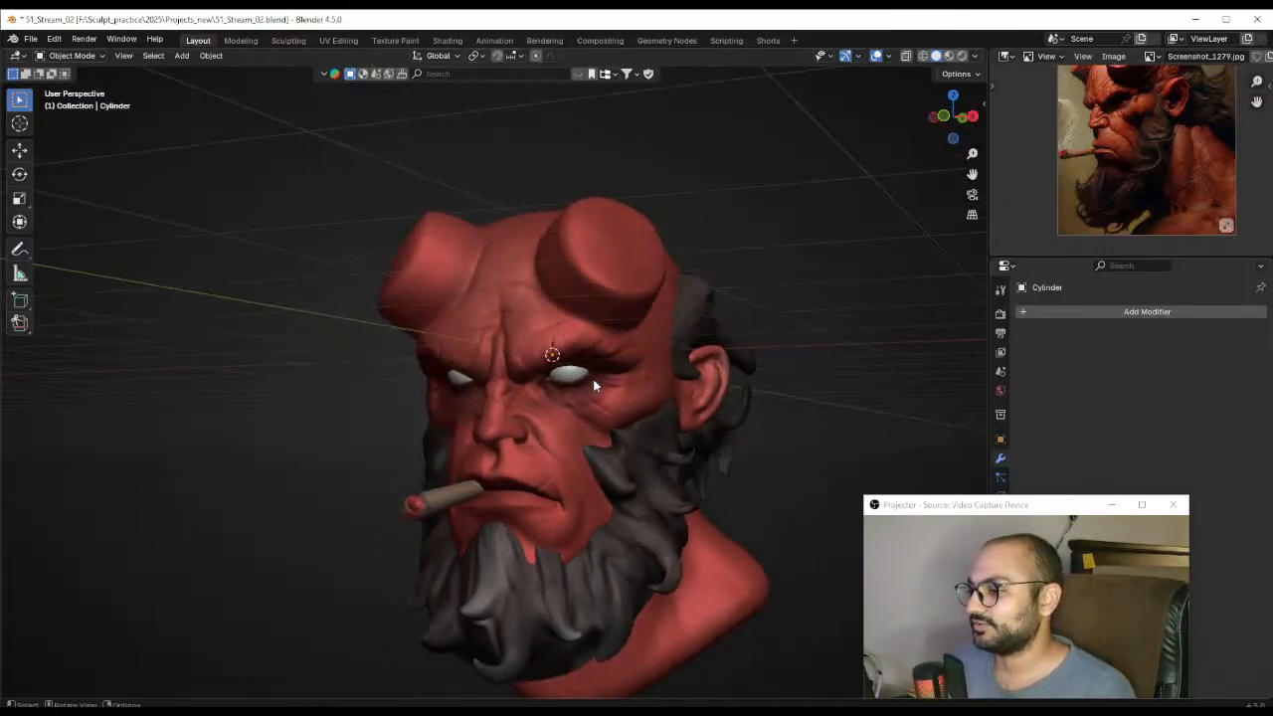
pyautogui.click(616, 342)
pyautogui.click(745, 279)
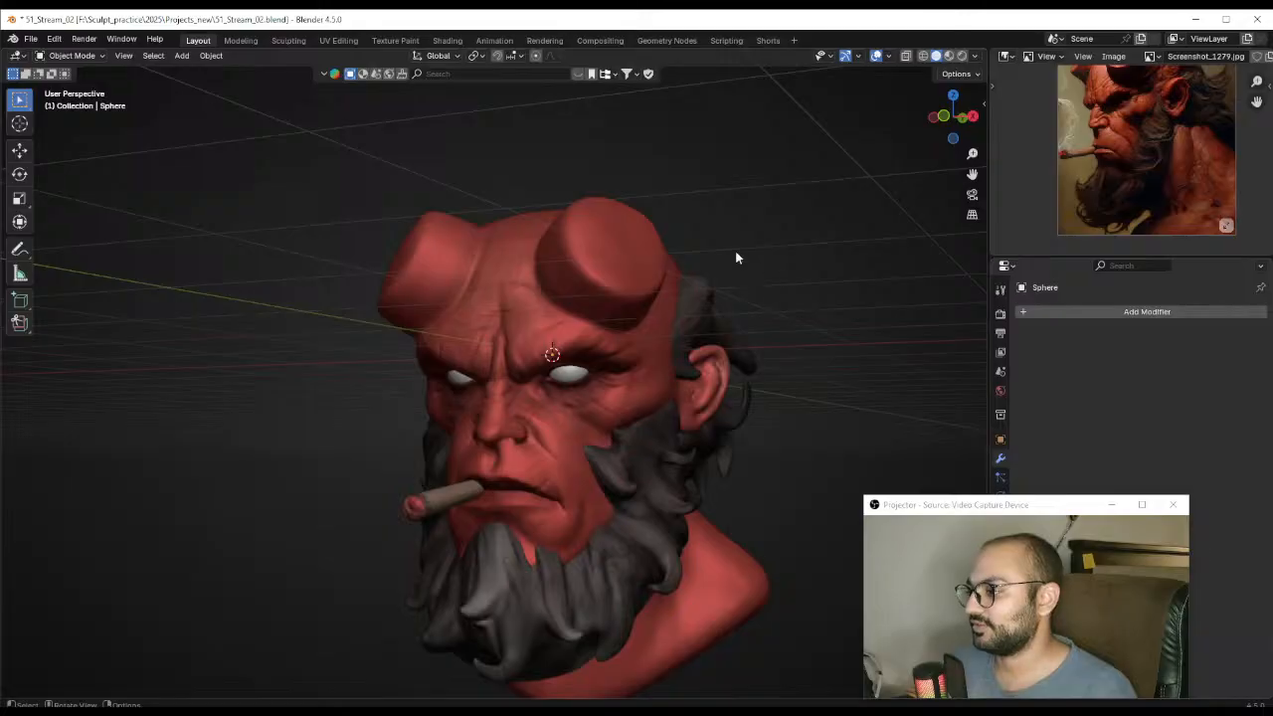
pyautogui.rightClick(669, 191)
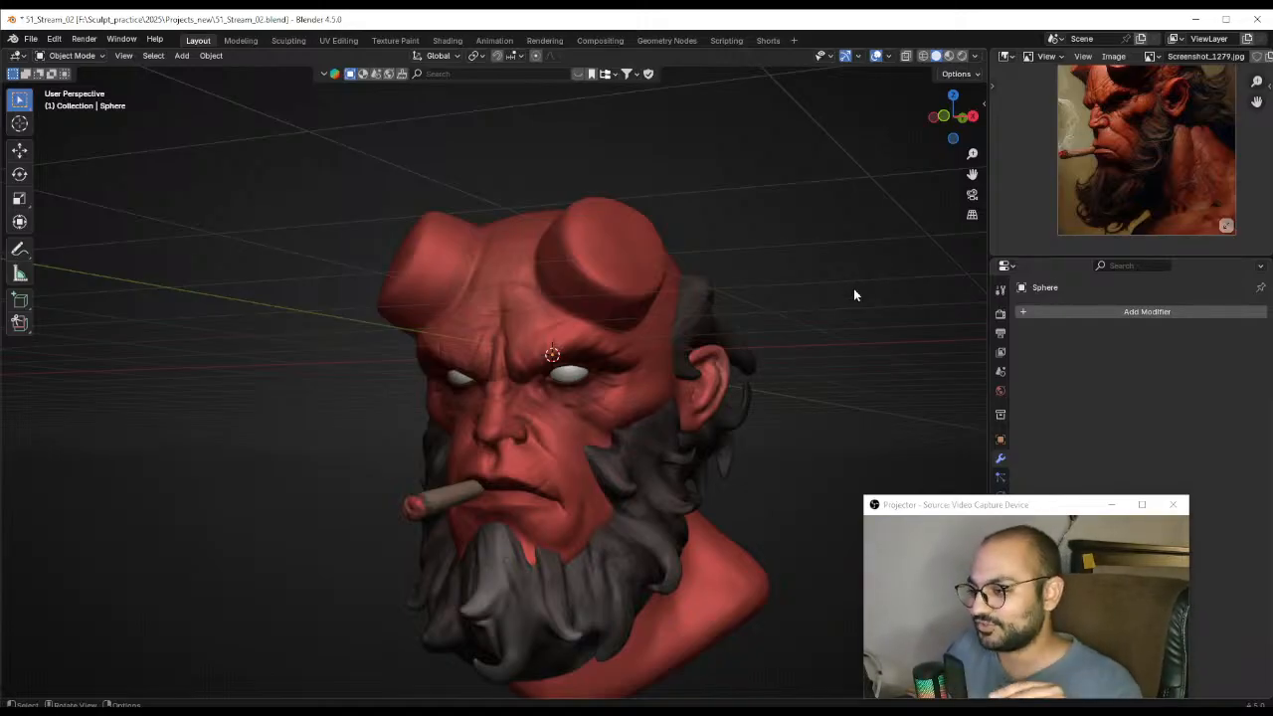
pyautogui.moveTo(768, 330); pyautogui.dragTo(763, 364, button='middle')
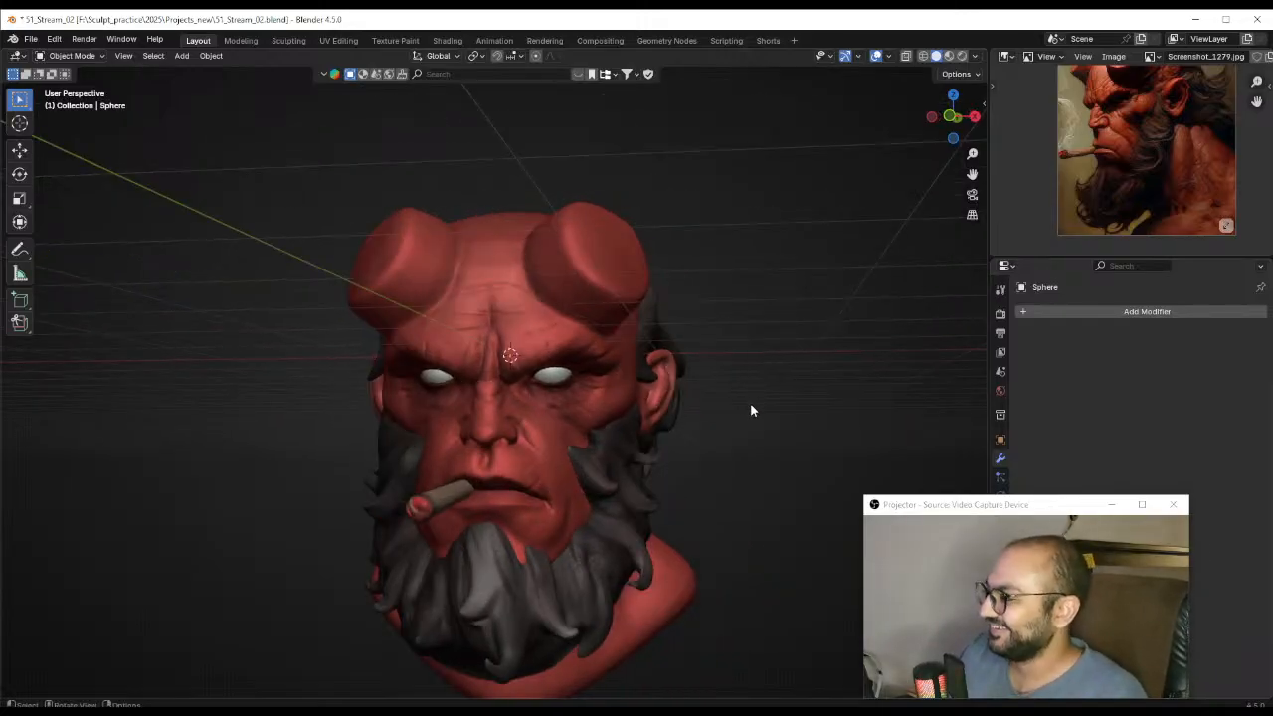
pyautogui.moveTo(753, 409); pyautogui.dragTo(630, 348, button='middle')
pyautogui.click(631, 349)
pyautogui.hotkey('ctrl', 'Tab')
pyautogui.click(634, 391)
pyautogui.hotkey('ctrl', 'Tab')
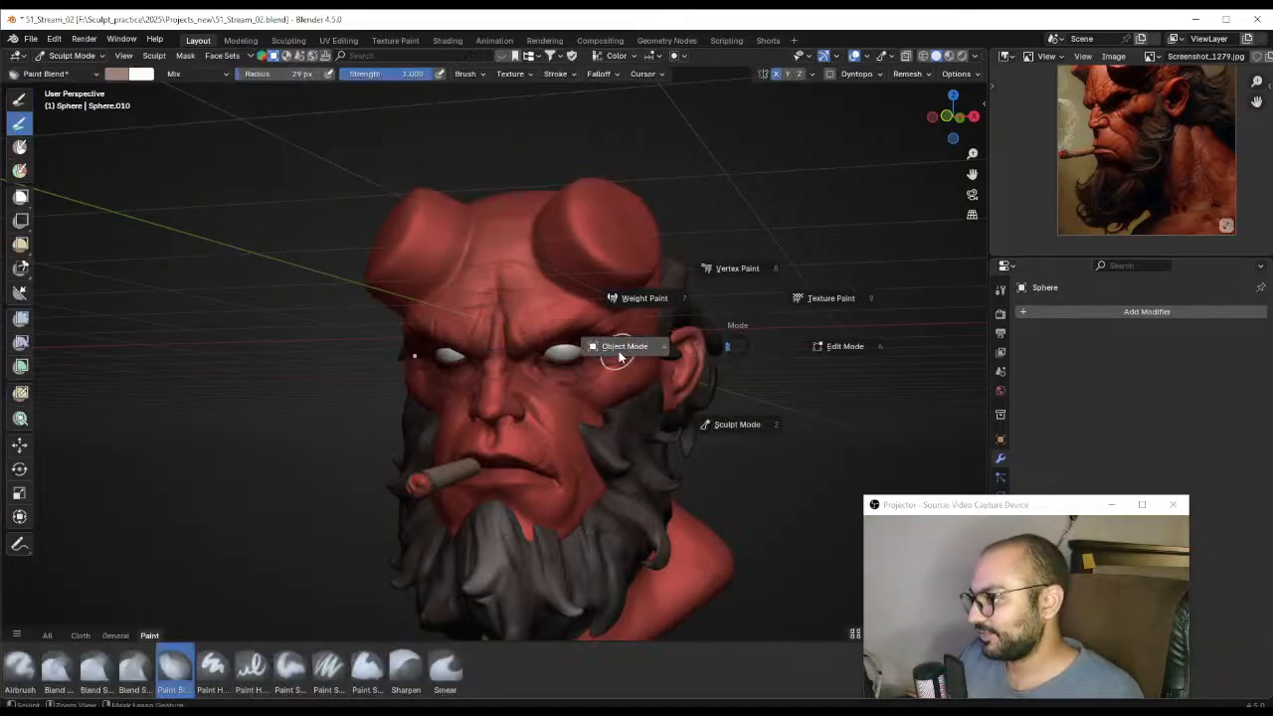
pyautogui.click(621, 356)
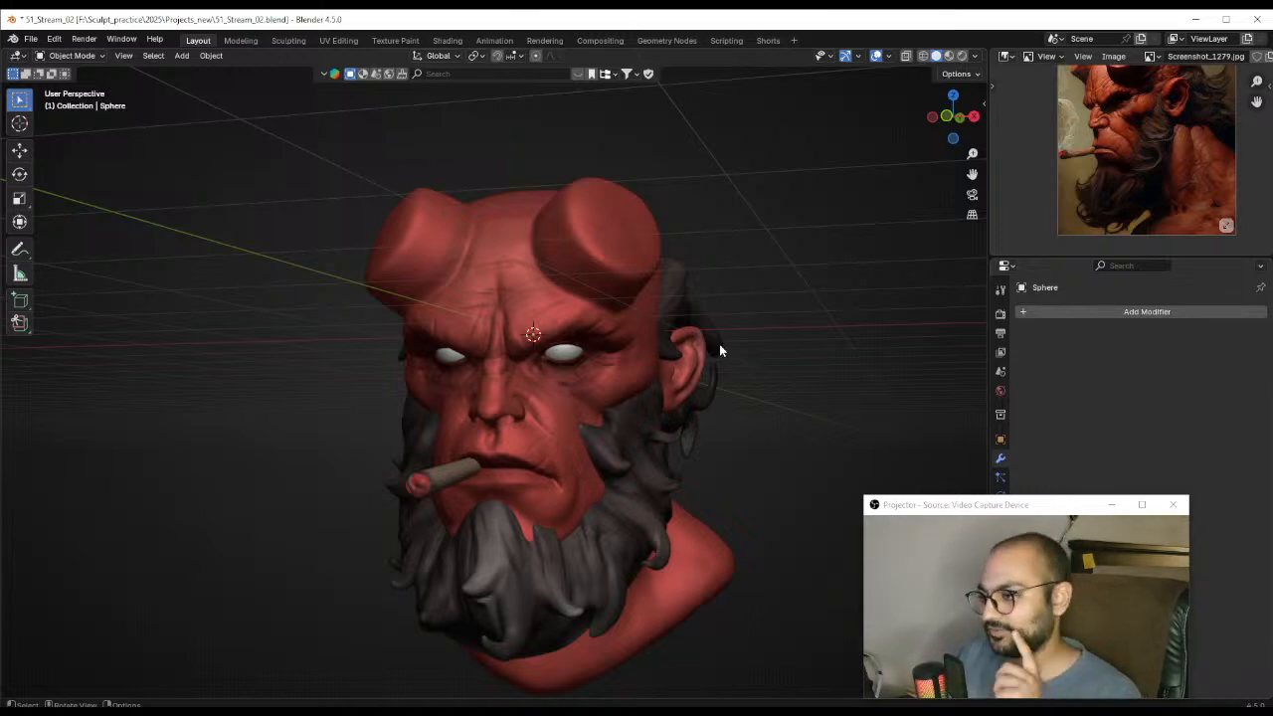
# Examine the horns, face, cigar and beard from the front at closer and wider framings
pyautogui.moveTo(699, 353); pyautogui.dragTo(742, 365, button='middle')
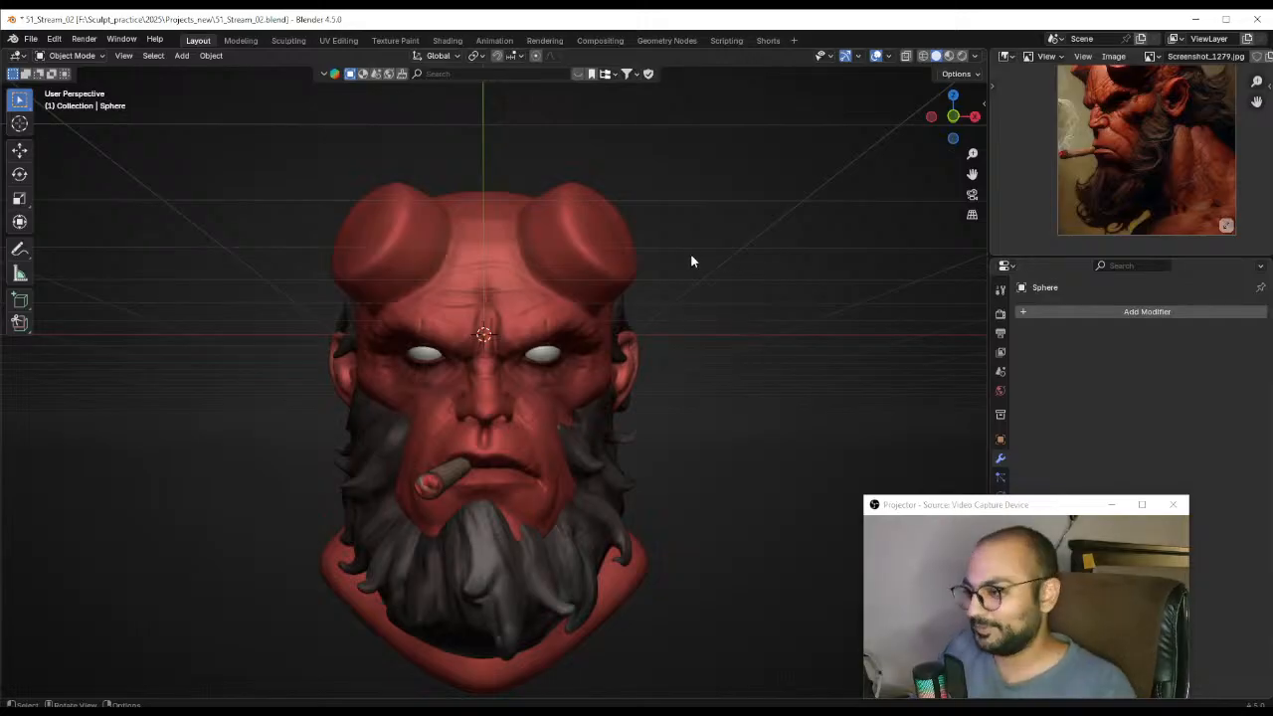
pyautogui.scroll(1, 703, 370)
pyautogui.moveTo(704, 370); pyautogui.dragTo(699, 371, button='middle')
pyautogui.scroll(1, 699, 371)
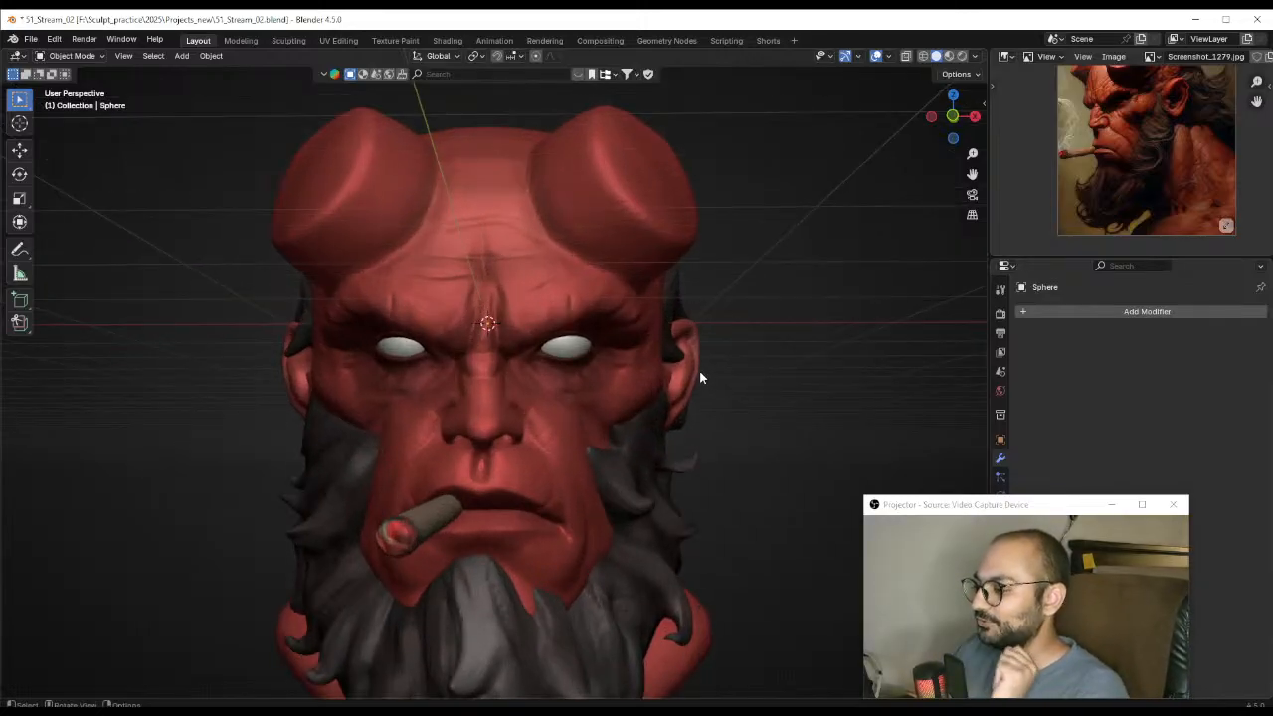
pyautogui.scroll(-1, 759, 419)
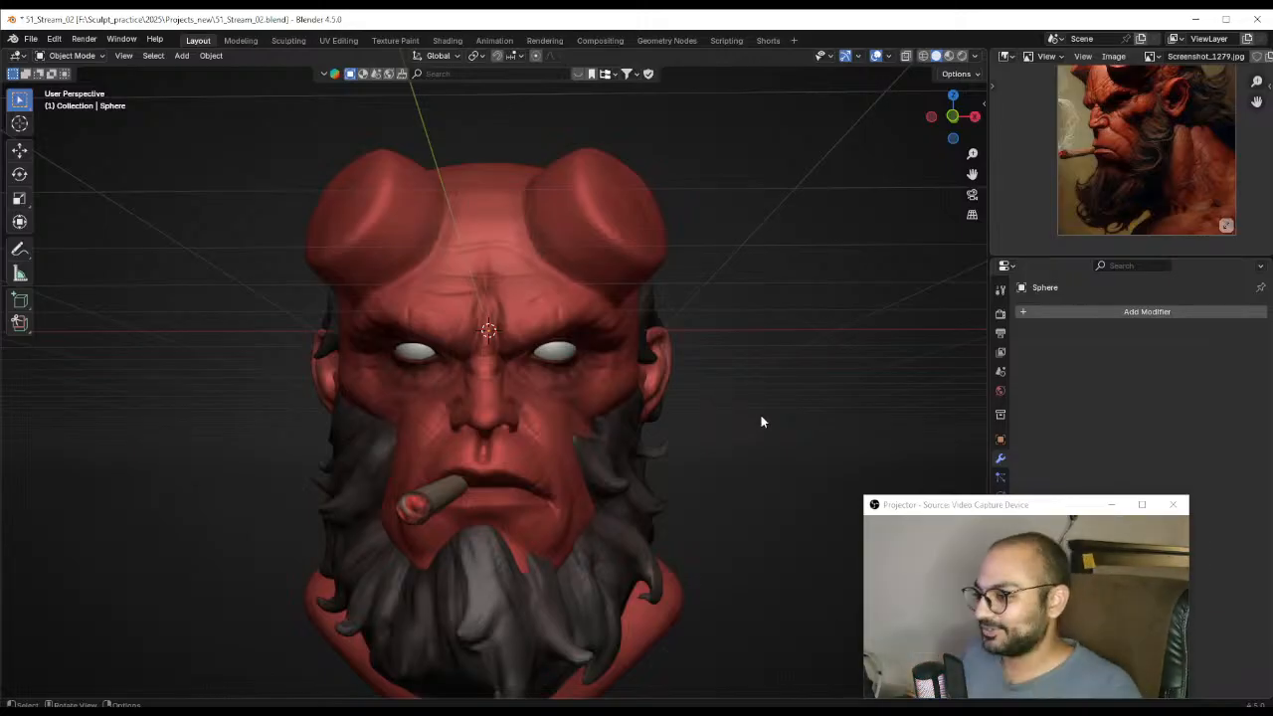
pyautogui.moveTo(761, 422); pyautogui.dragTo(637, 438, button='middle')
pyautogui.scroll(1, 728, 417)
pyautogui.scroll(-3, 717, 406)
# Turn on viewport shadows, lower their strength to about 0.750 and adjust the shadow settings
pyautogui.click(973, 55)
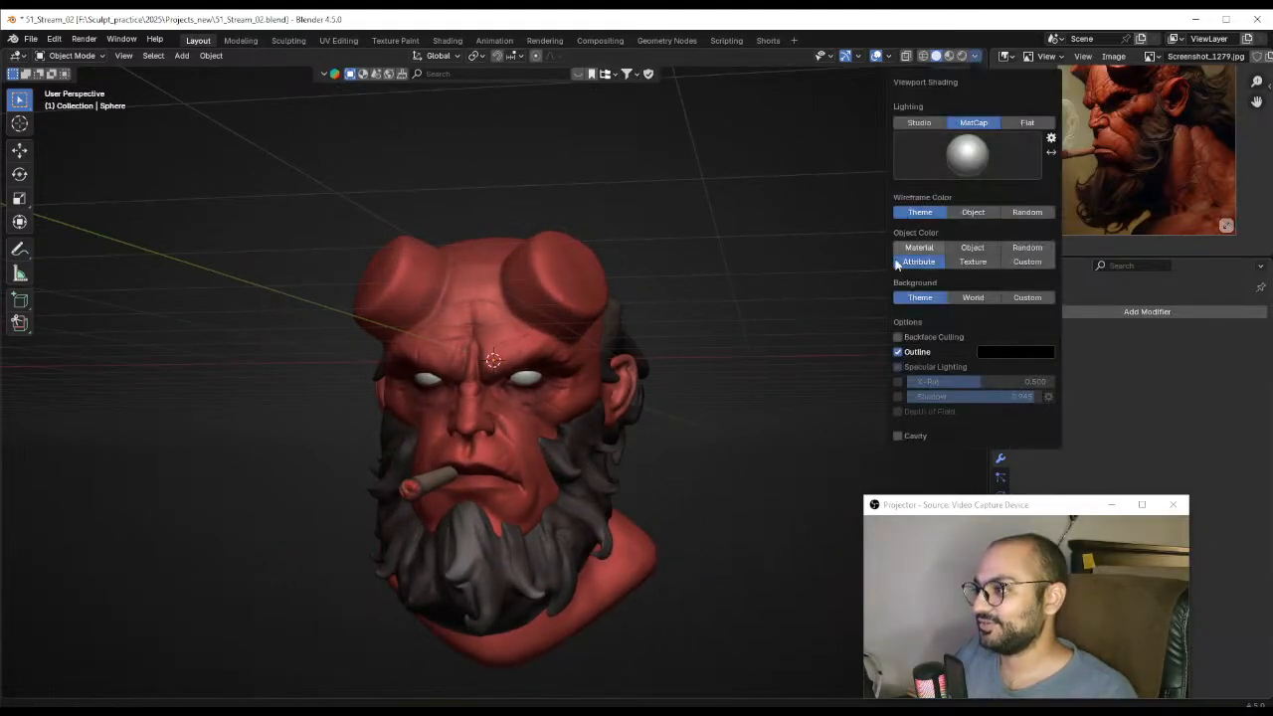
pyautogui.click(898, 397)
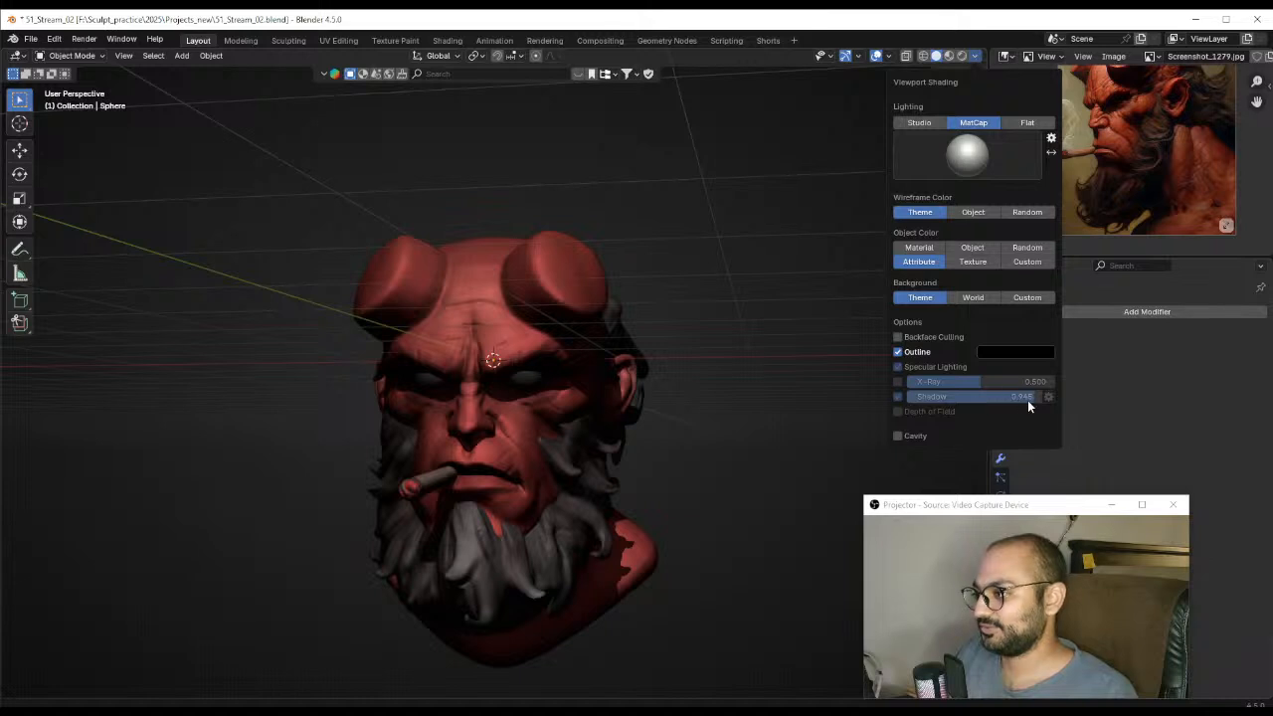
pyautogui.moveTo(1027, 400); pyautogui.dragTo(1001, 400)
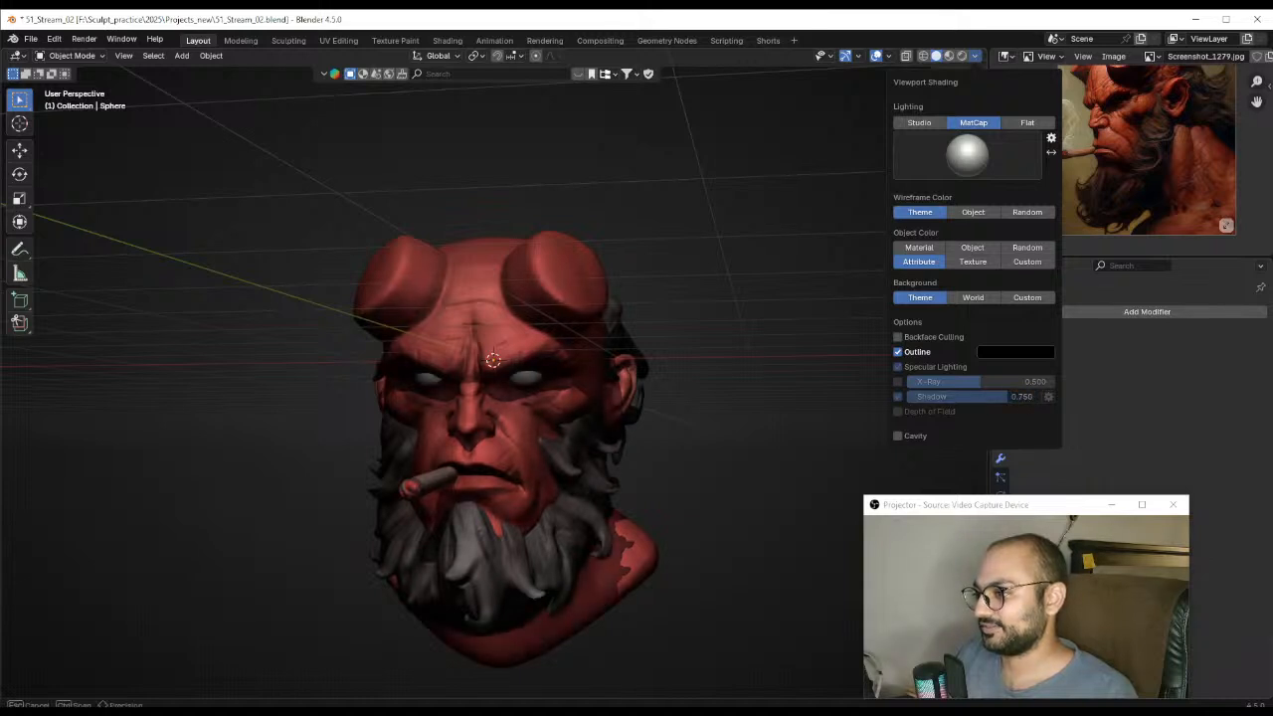
pyautogui.click(1049, 396)
pyautogui.moveTo(1069, 434); pyautogui.dragTo(1084, 429)
pyautogui.moveTo(987, 382)
pyautogui.mouseDown()
pyautogui.moveTo(1046, 381)
pyautogui.moveTo(1004, 382)
pyautogui.moveTo(1020, 397)
pyautogui.moveTo(1002, 398)
pyautogui.mouseUp()
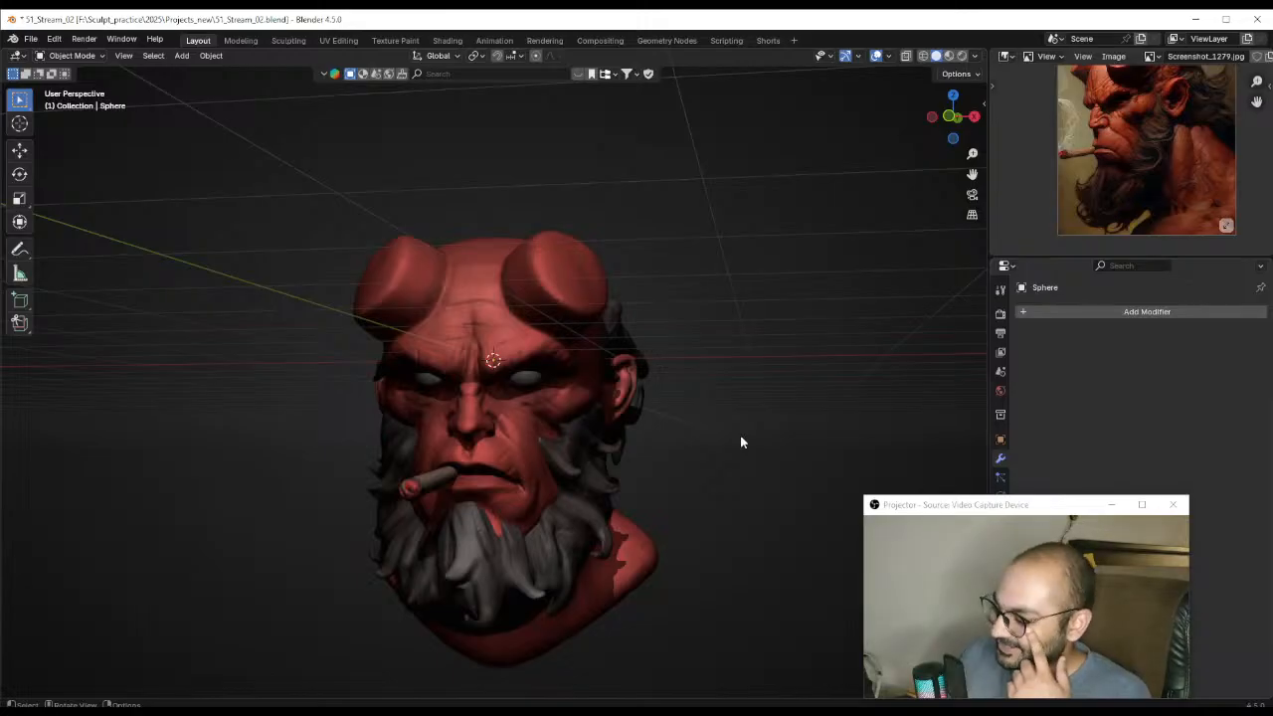
# Check the shadowed bust from several angles and save the blend file
pyautogui.moveTo(742, 442); pyautogui.dragTo(674, 437, button='middle')
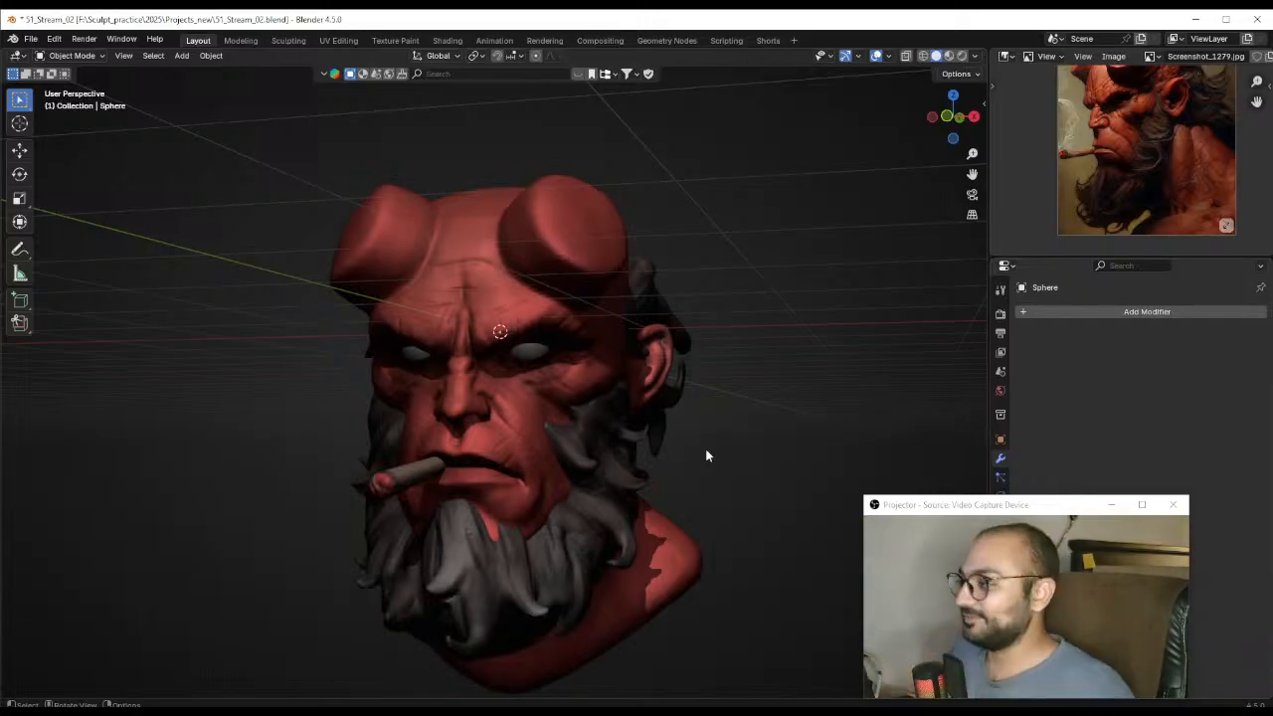
pyautogui.scroll(-4, 710, 438)
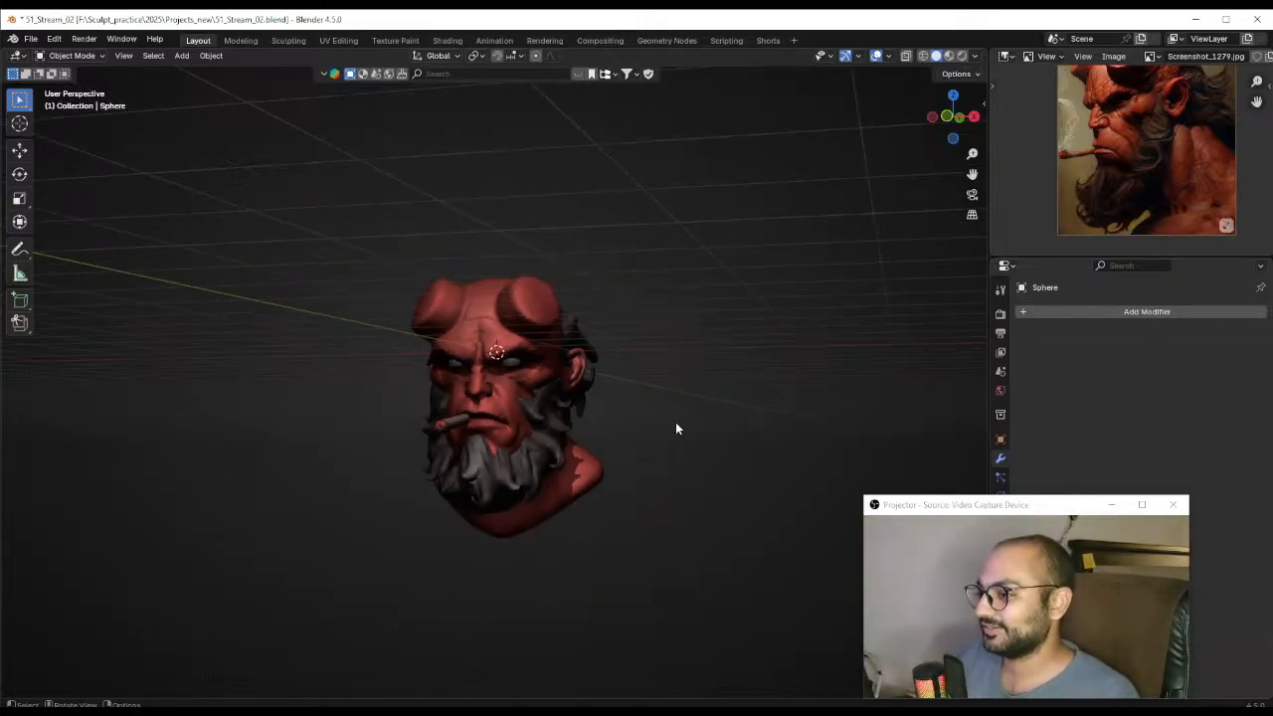
pyautogui.scroll(3, 707, 422)
pyautogui.moveTo(676, 424); pyautogui.dragTo(718, 421, button='middle')
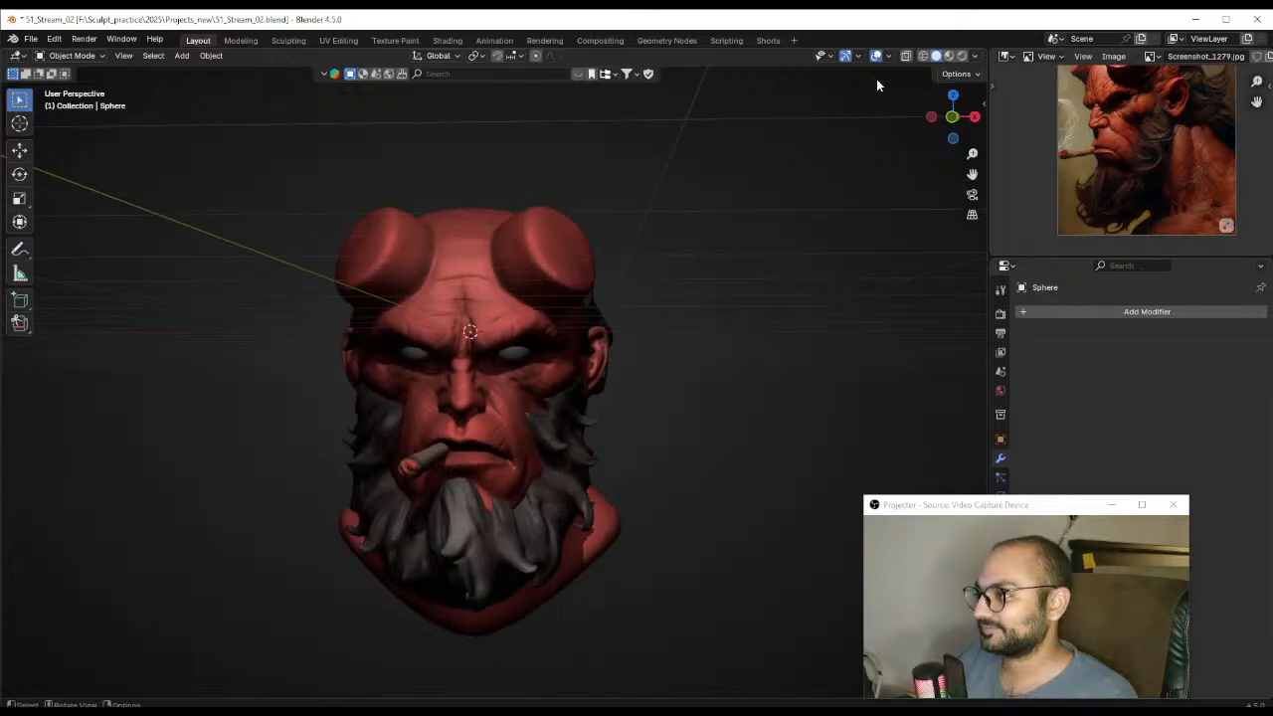
pyautogui.hotkey('ctrl', 's')
pyautogui.moveTo(690, 348); pyautogui.dragTo(821, 379, button='middle')
pyautogui.scroll(3, 596, 403)
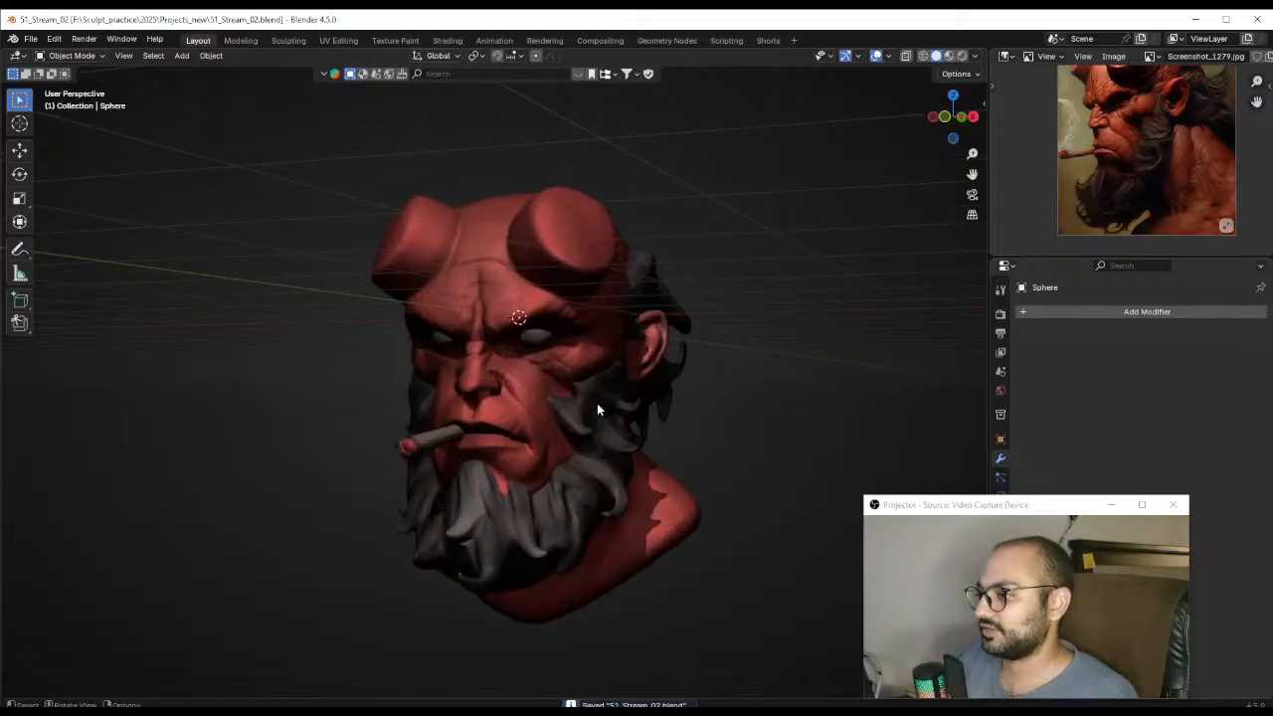
pyautogui.moveTo(597, 402); pyautogui.dragTo(655, 412, button='middle')
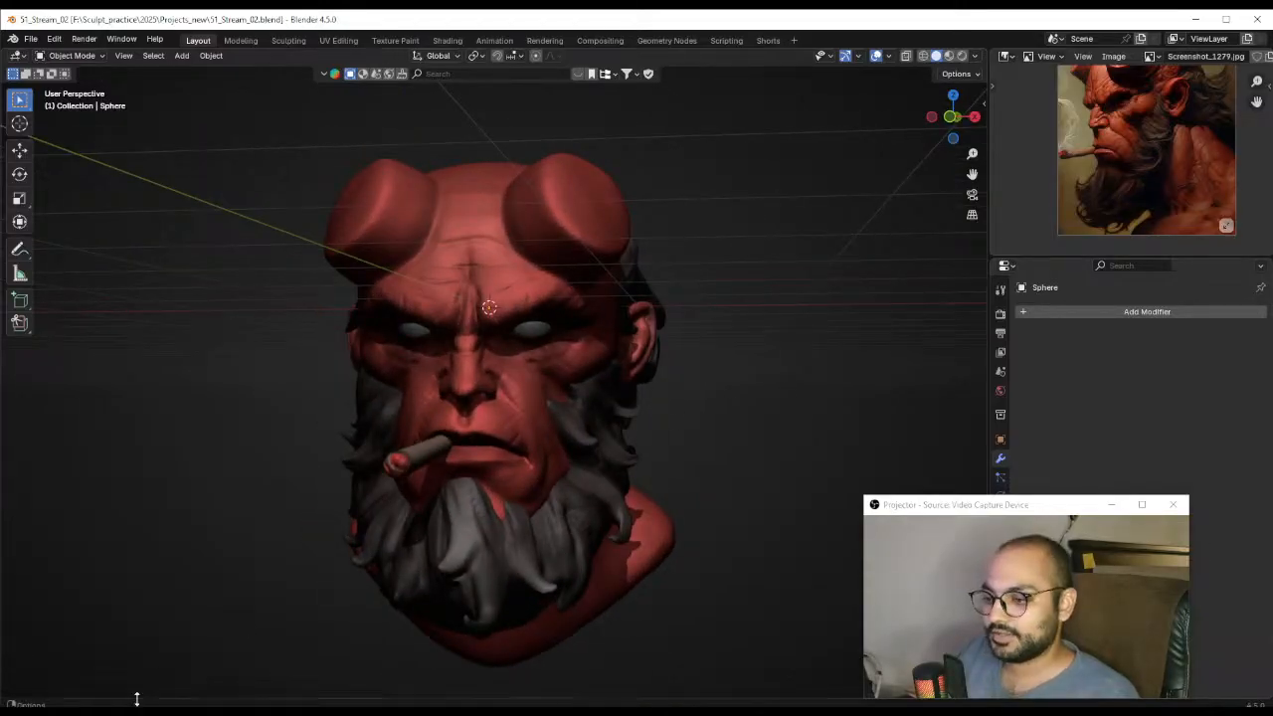
# Open the Screenshots folder in File Explorer at full size and find the earlier red horned bust images
pyautogui.press('super+e')
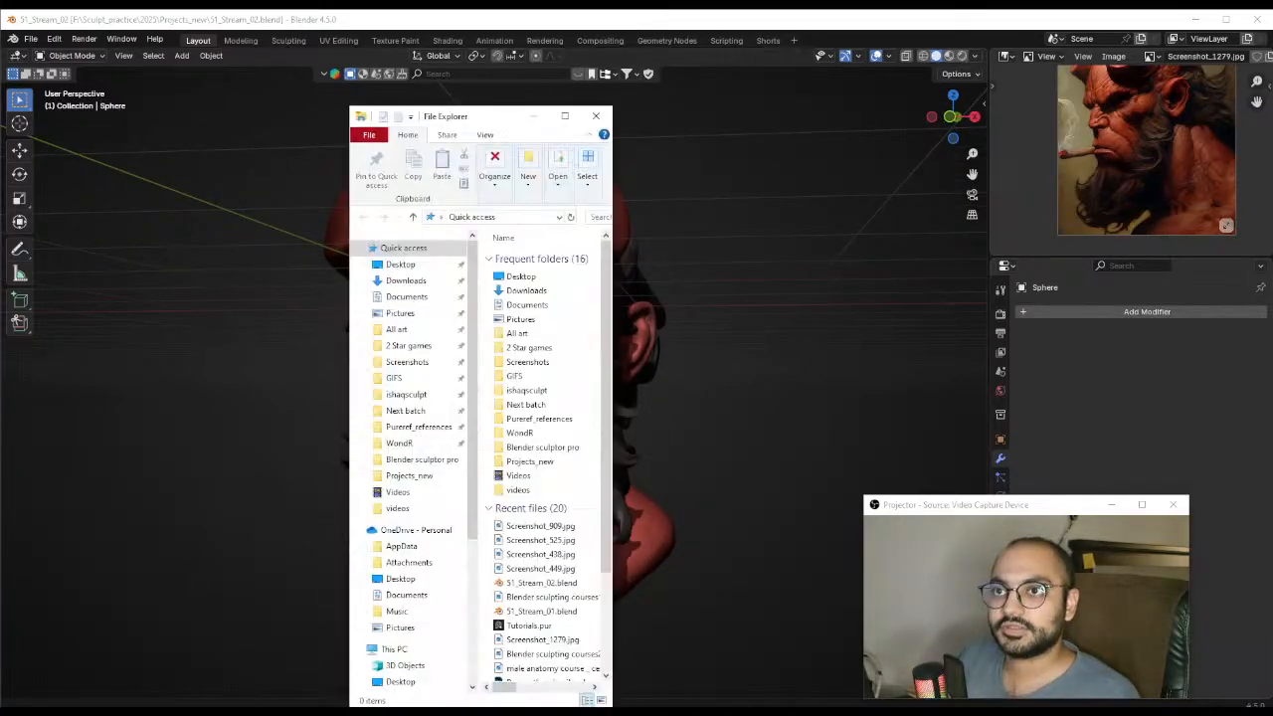
pyautogui.click(524, 117)
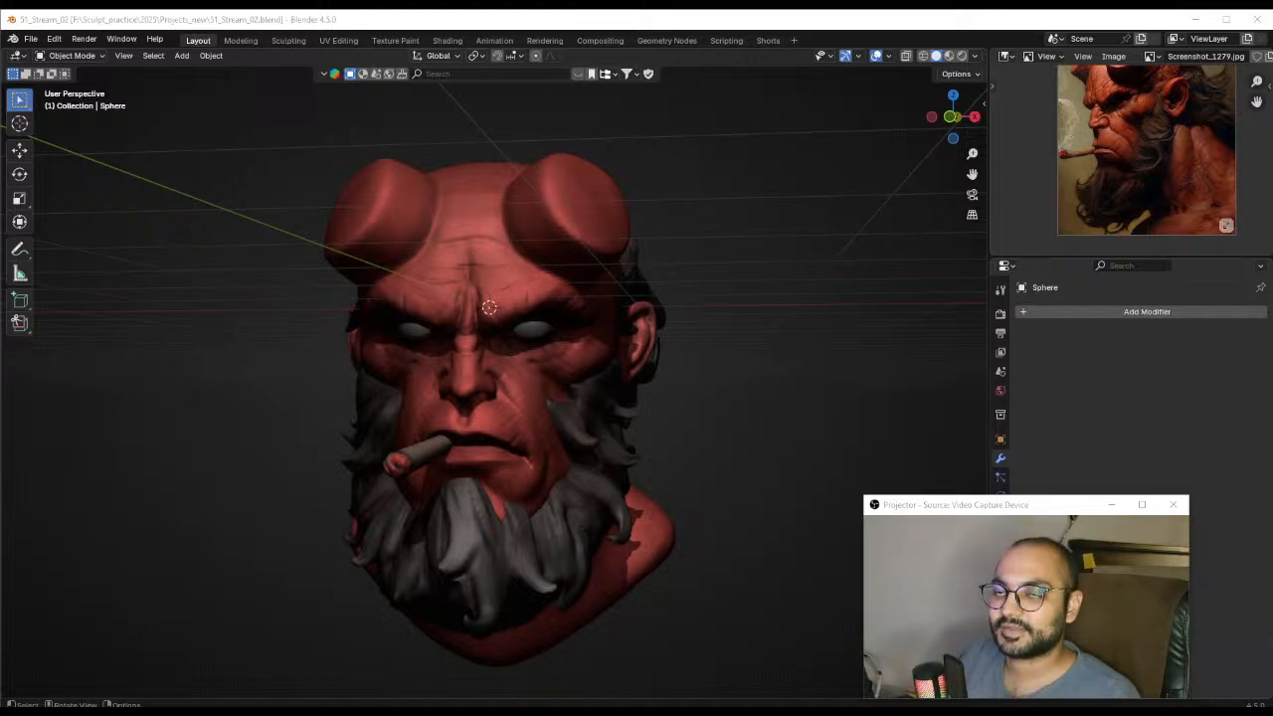
pyautogui.moveTo(0, 282); pyautogui.dragTo(586, 315)
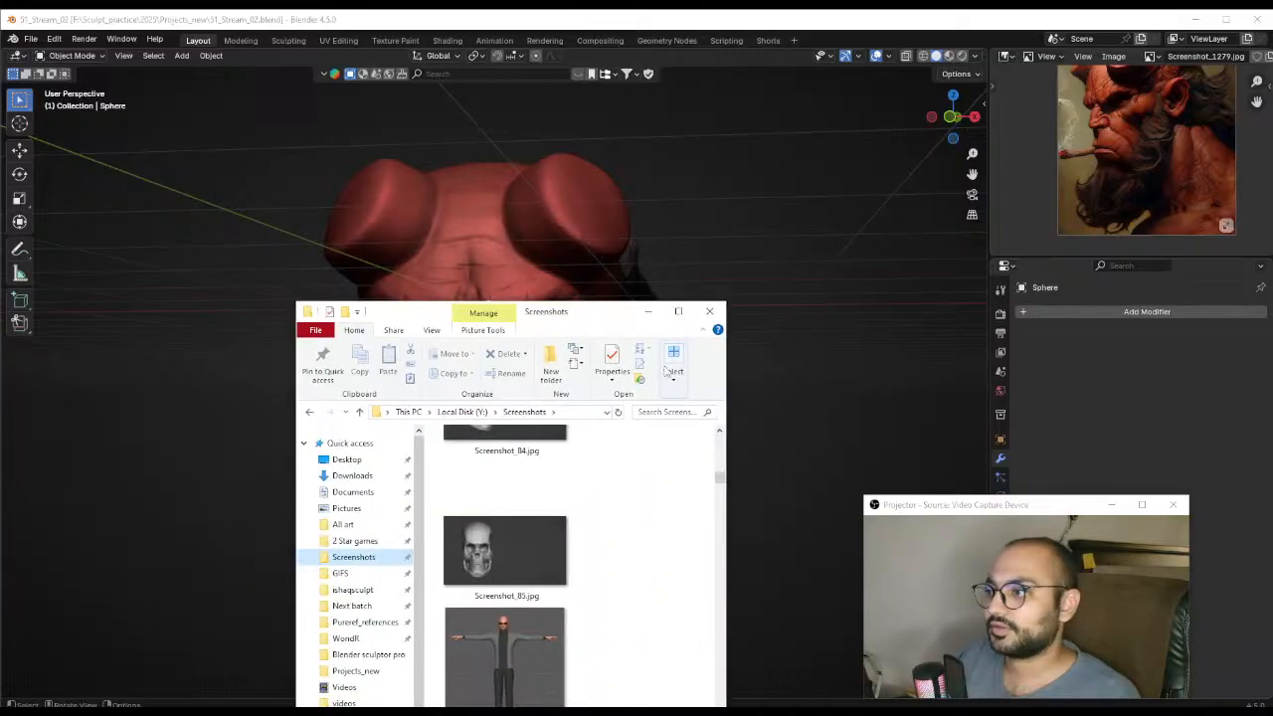
pyautogui.doubleClick(627, 249)
pyautogui.scroll(-20, 848, 388)
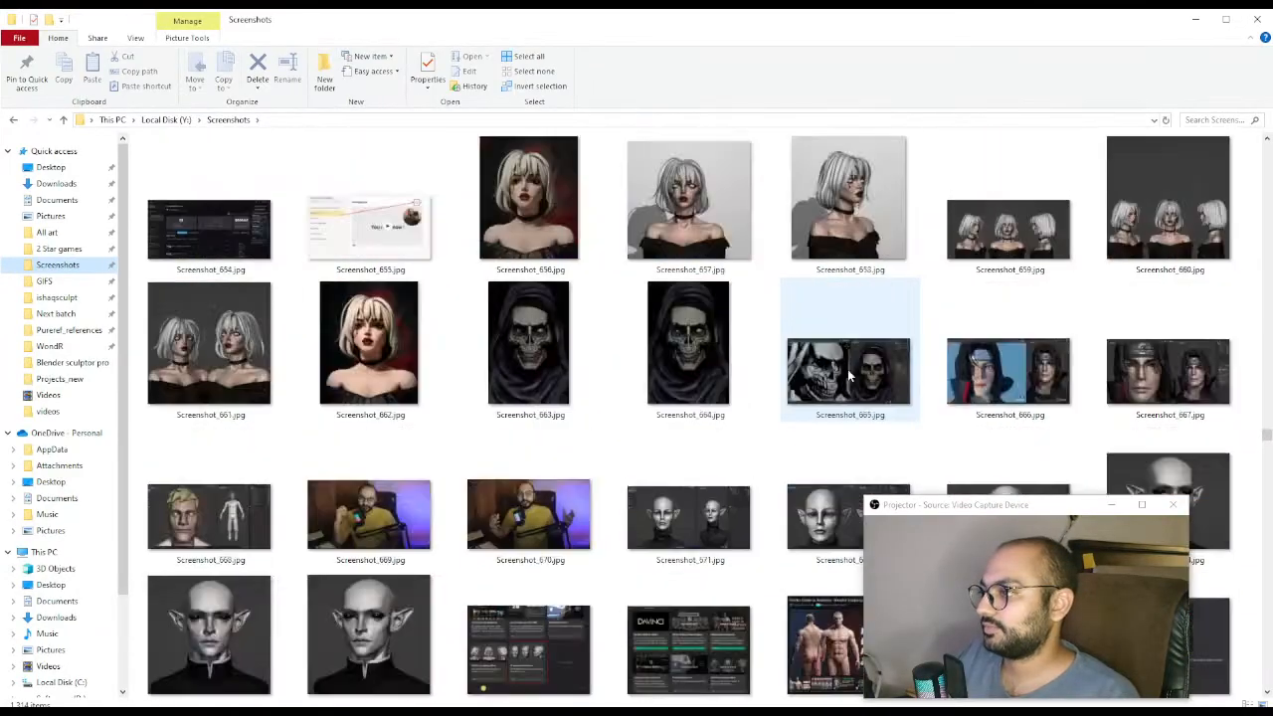
pyautogui.scroll(12, 848, 385)
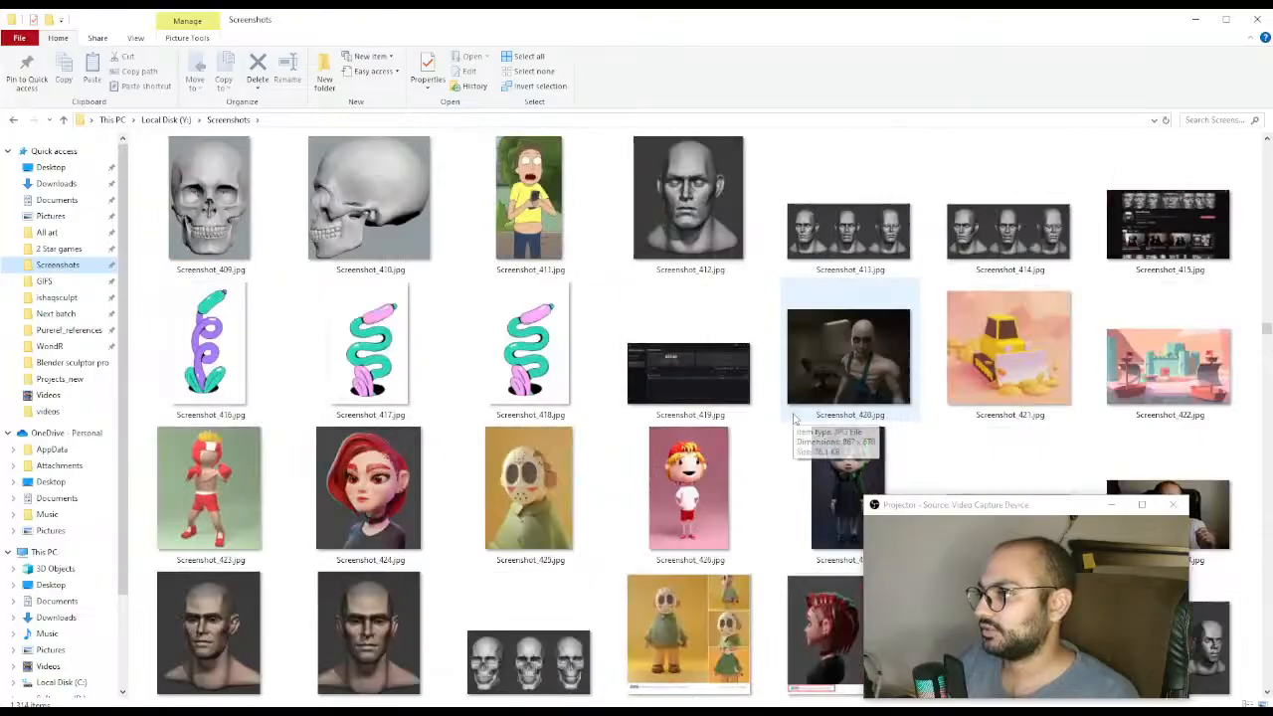
pyautogui.scroll(8, 793, 419)
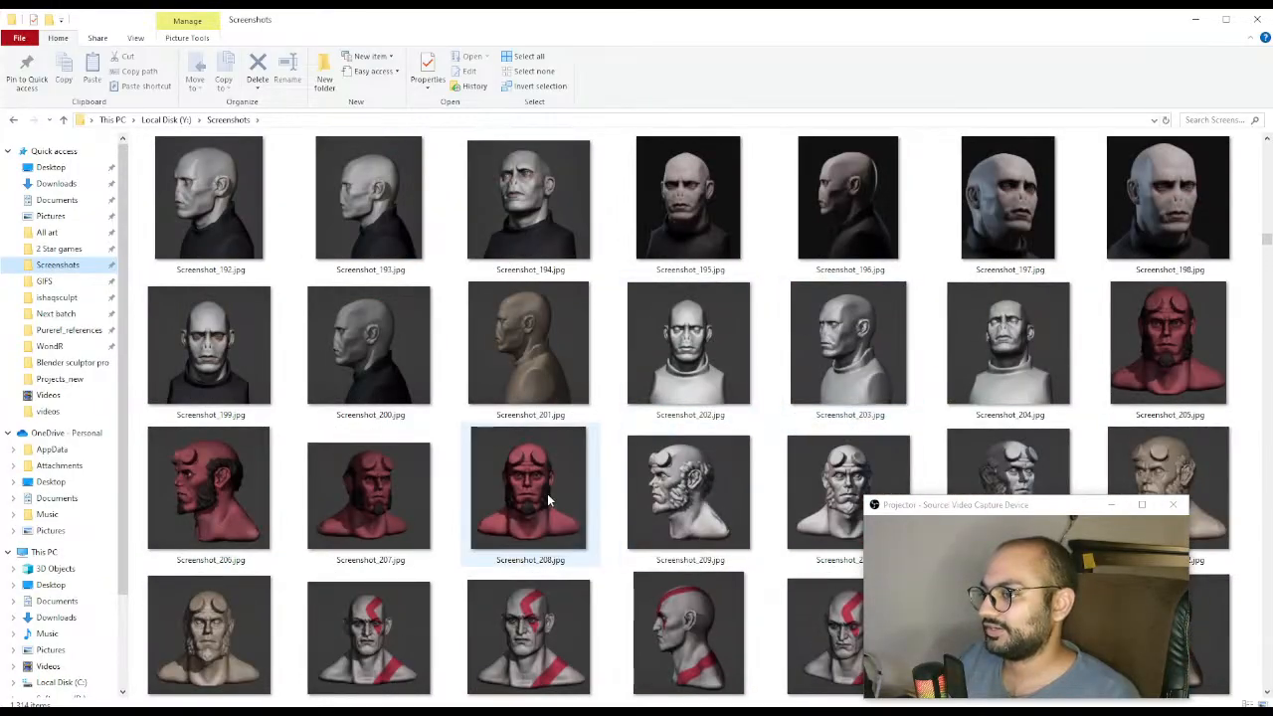
# Open Screenshot_208.jpg, examine the older bust's face up close and as a whole, and close the image
pyautogui.click(547, 500)
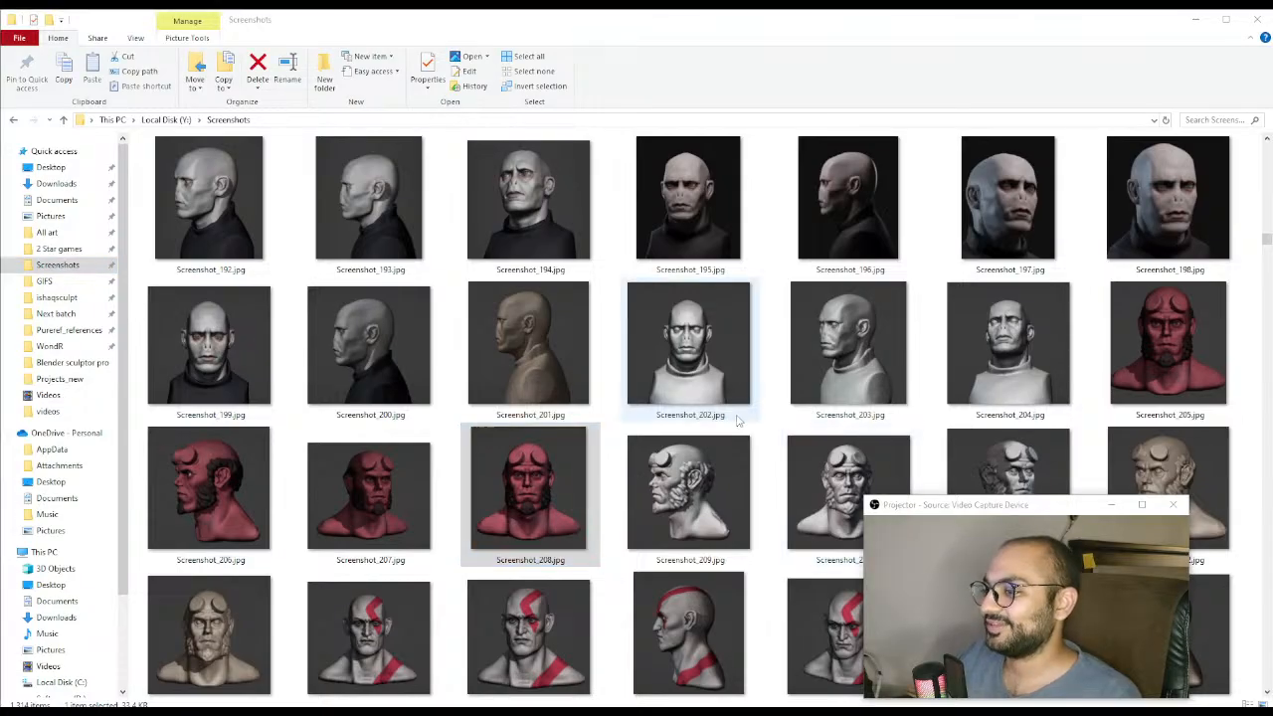
pyautogui.doubleClick(530, 490)
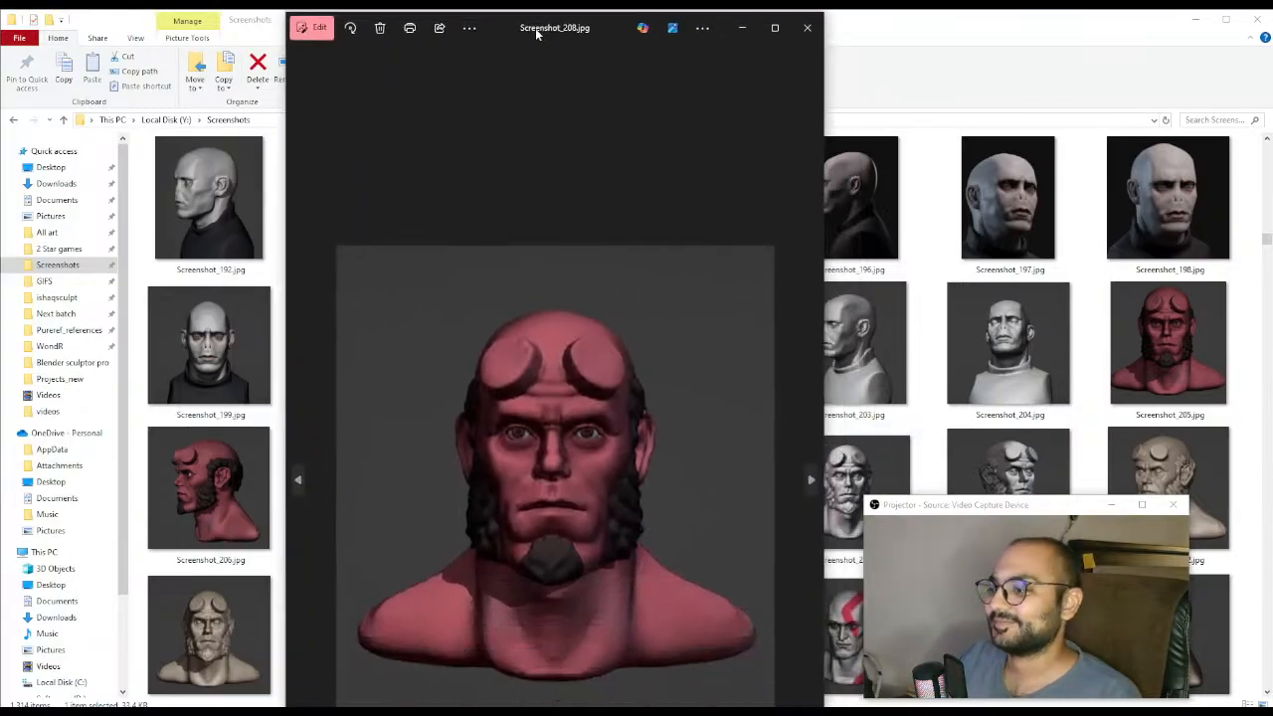
pyautogui.scroll(5, 577, 479)
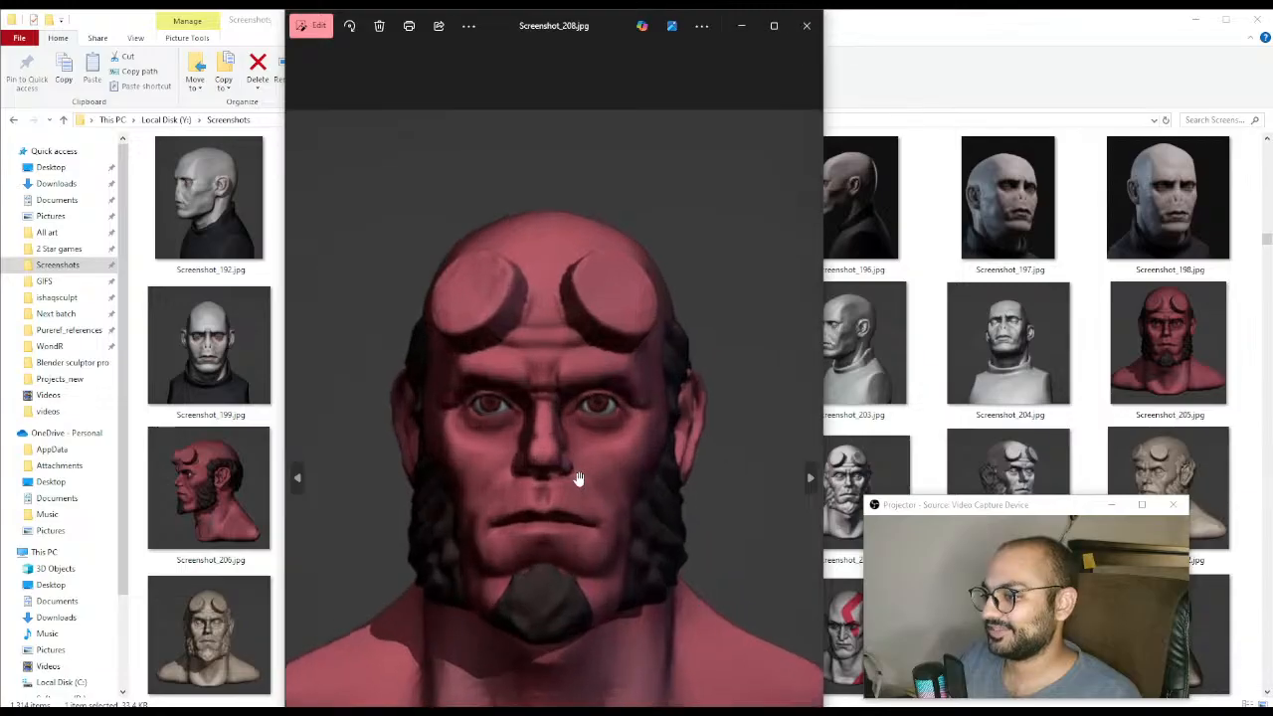
pyautogui.scroll(-5, 577, 478)
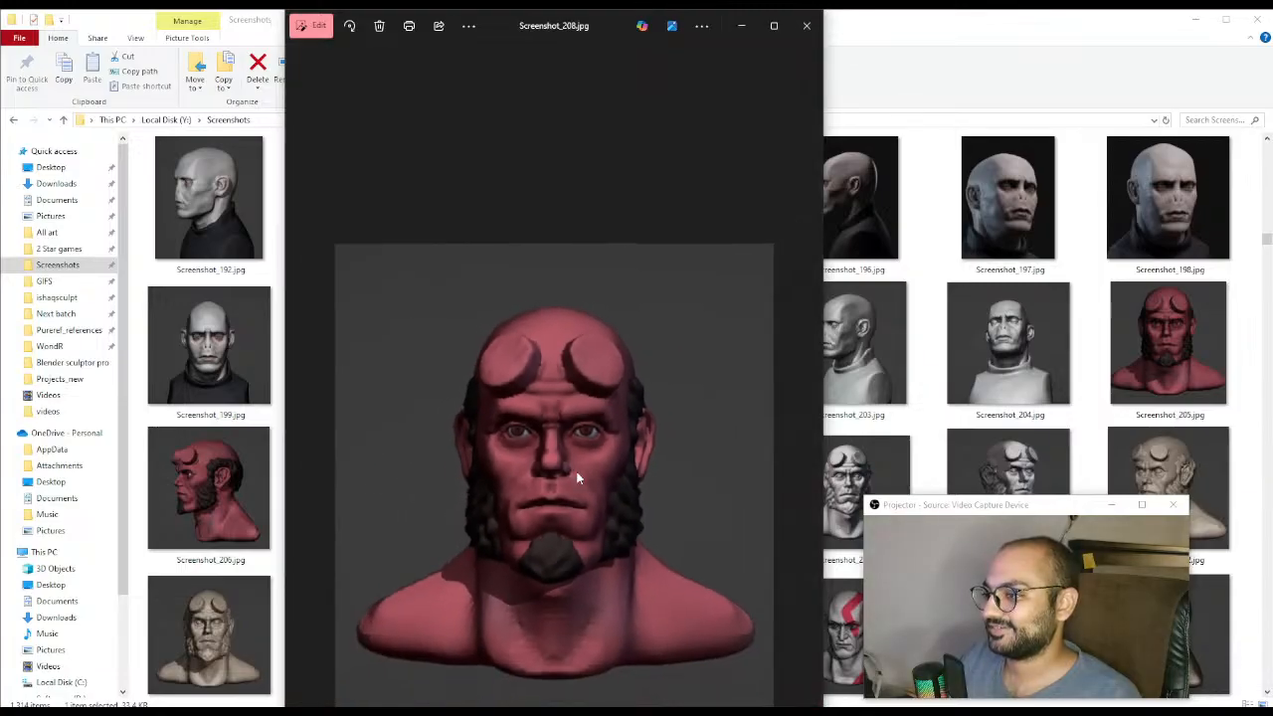
pyautogui.click(808, 27)
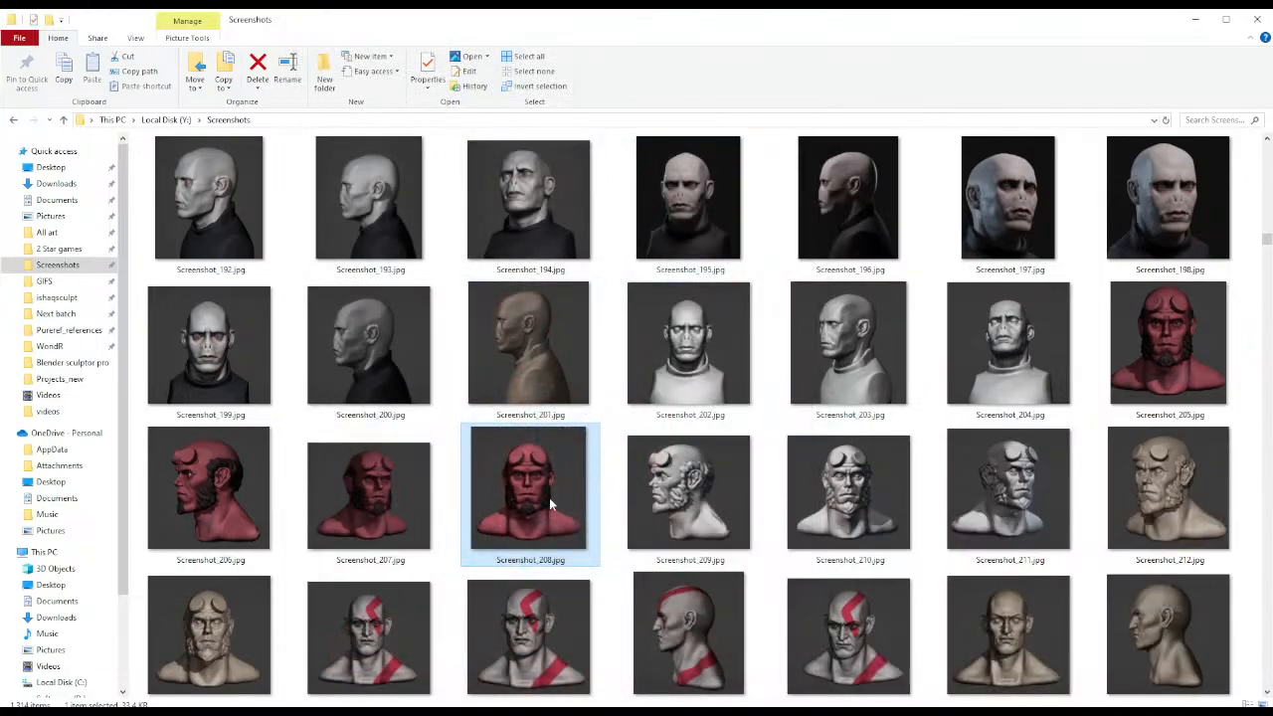
# Check the modified date in the properties of Screenshot_208.jpg and close the properties
pyautogui.rightClick(542, 505)
pyautogui.click(356, 486)
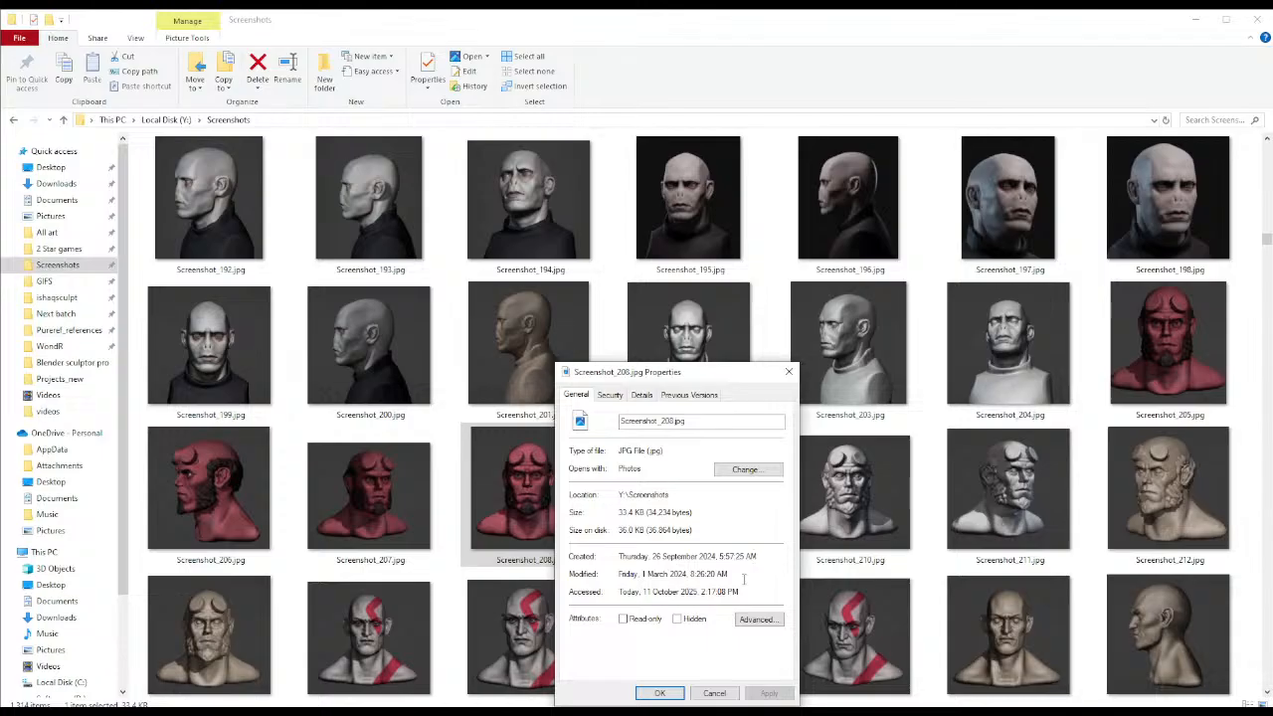
pyautogui.moveTo(729, 574); pyautogui.dragTo(692, 574)
pyautogui.click(755, 578)
pyautogui.click(789, 374)
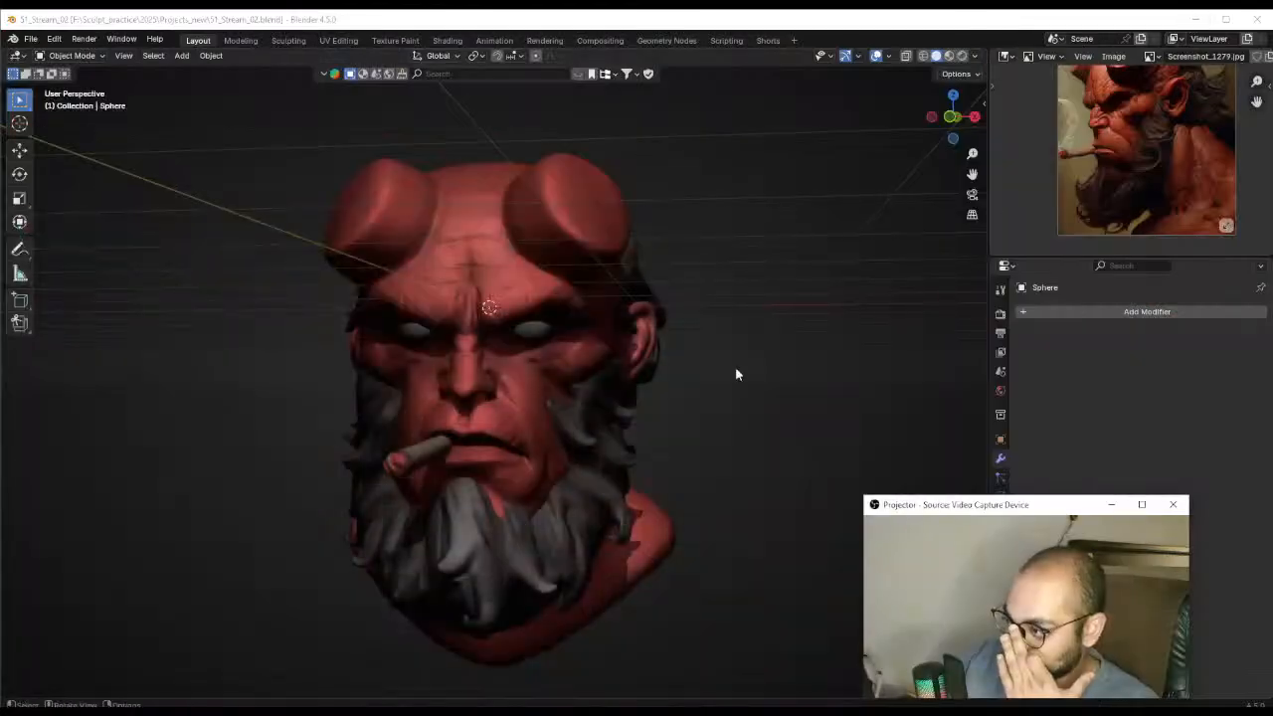
# Return to Blender, turn the bust to a straight front view and close the Screenshots folder window
pyautogui.moveTo(736, 374); pyautogui.dragTo(599, 477, button='middle')
pyautogui.hotkey('alt', 'Tab')
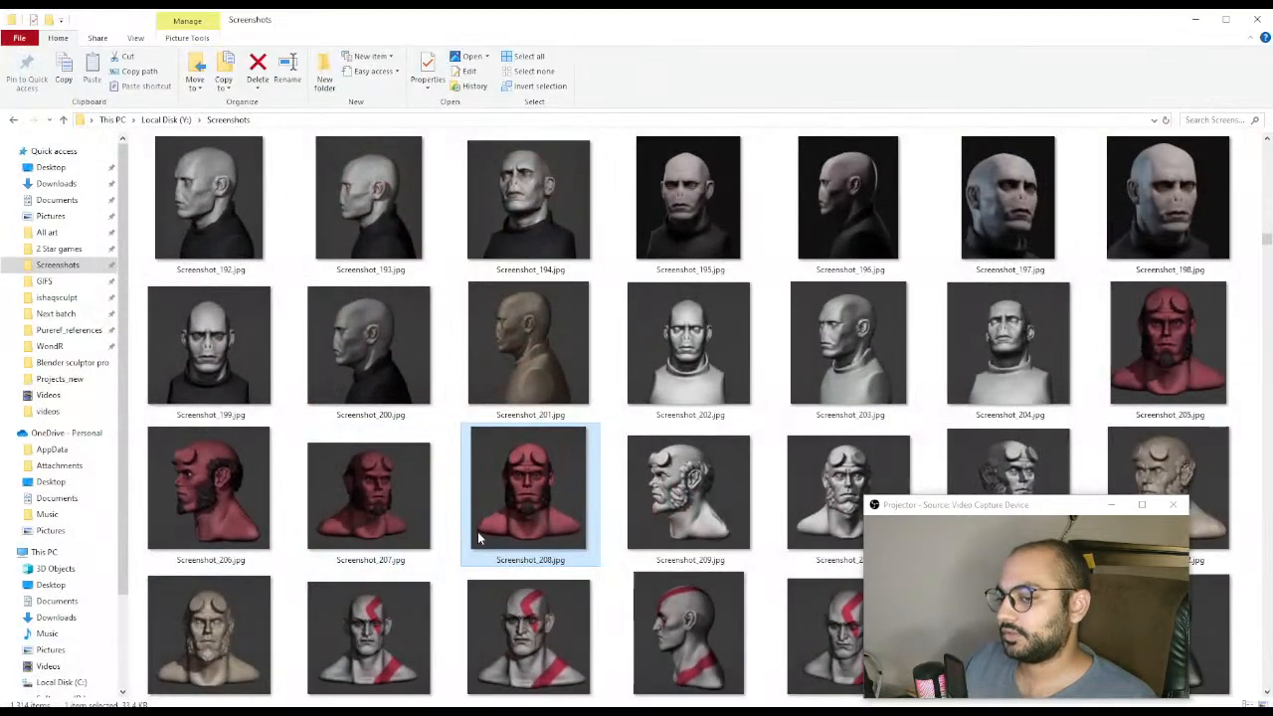
pyautogui.click(1256, 22)
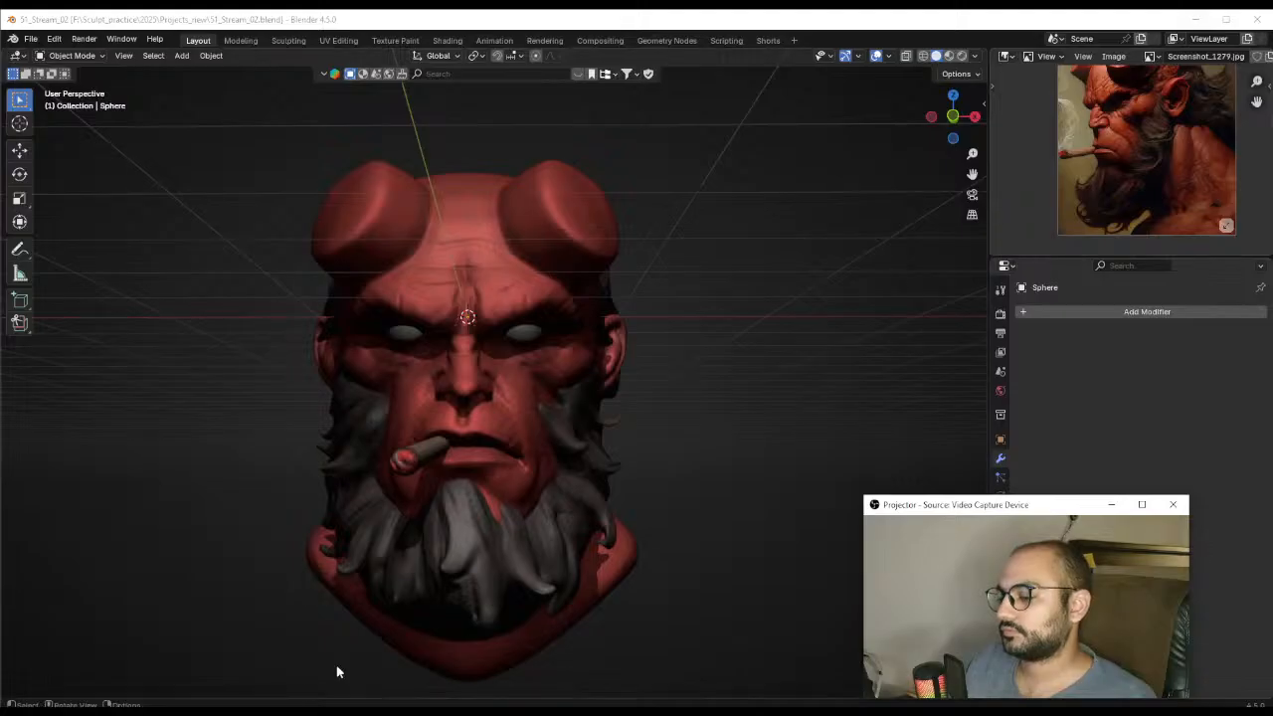
# Place Screenshot_207.jpg beside the viewport, compare it with the bust at a matching three-quarter angle, and close the image
pyautogui.click(272, 710)
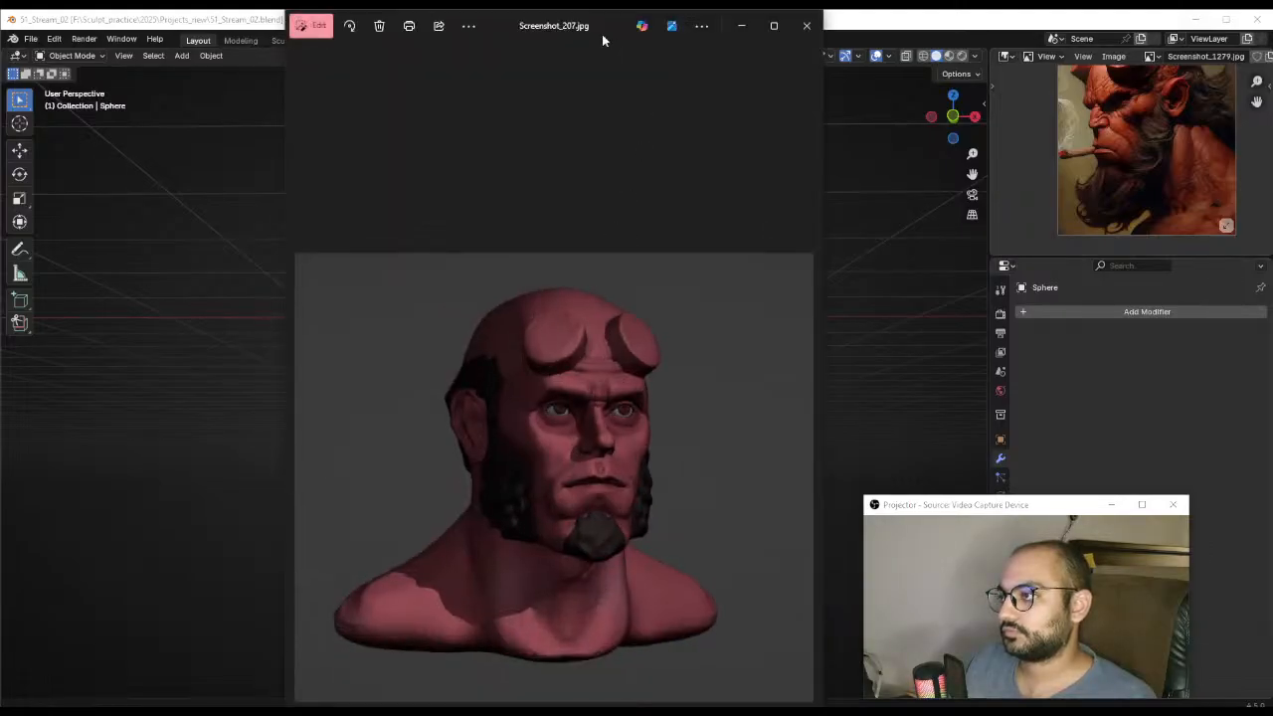
pyautogui.moveTo(602, 40); pyautogui.dragTo(948, 149)
pyautogui.scroll(-1, 580, 437)
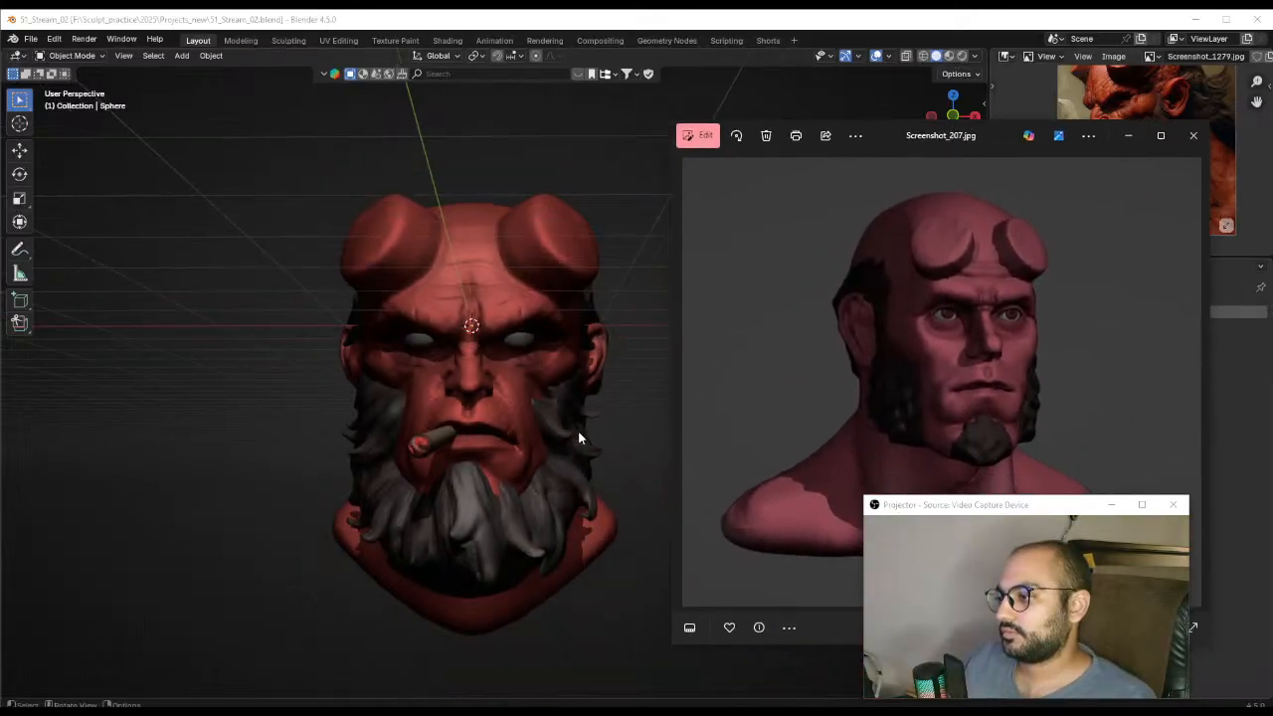
pyautogui.scroll(-1, 580, 437)
pyautogui.moveTo(497, 439); pyautogui.dragTo(547, 455, button='middle')
pyautogui.hotkey('alt', 'Tab')
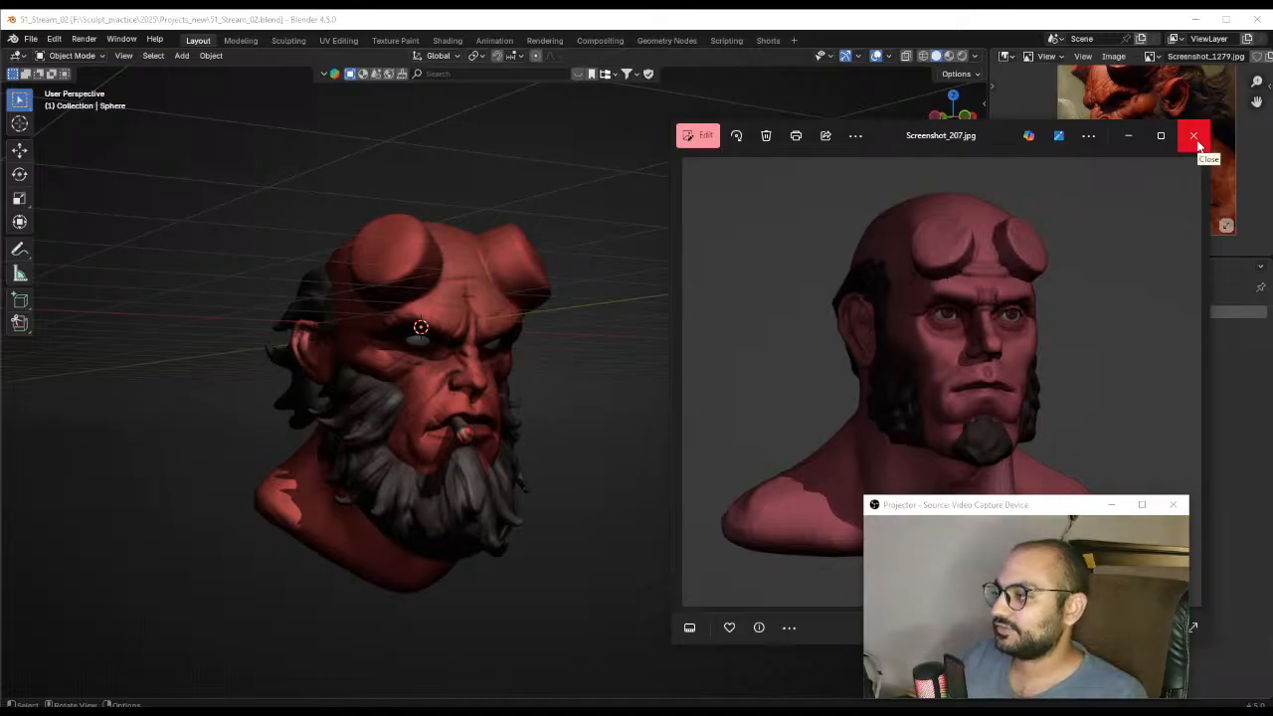
pyautogui.moveTo(967, 137); pyautogui.dragTo(882, 172)
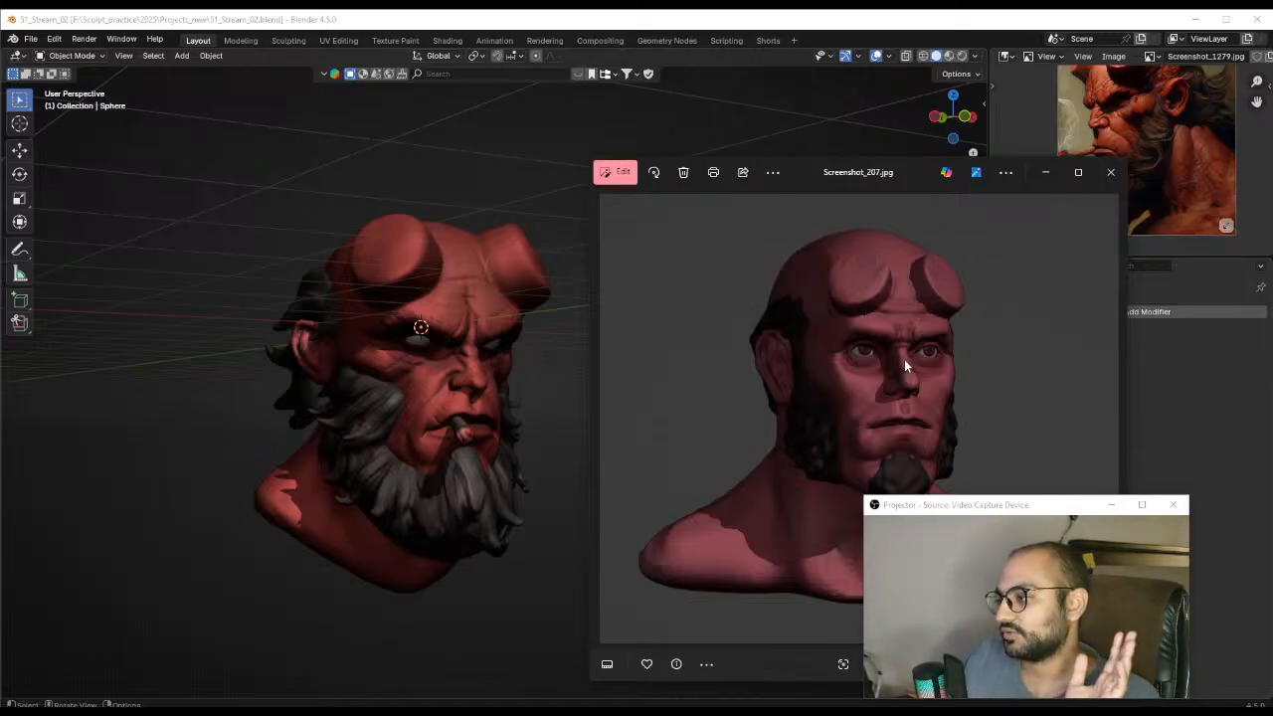
pyautogui.moveTo(896, 175); pyautogui.dragTo(863, 166)
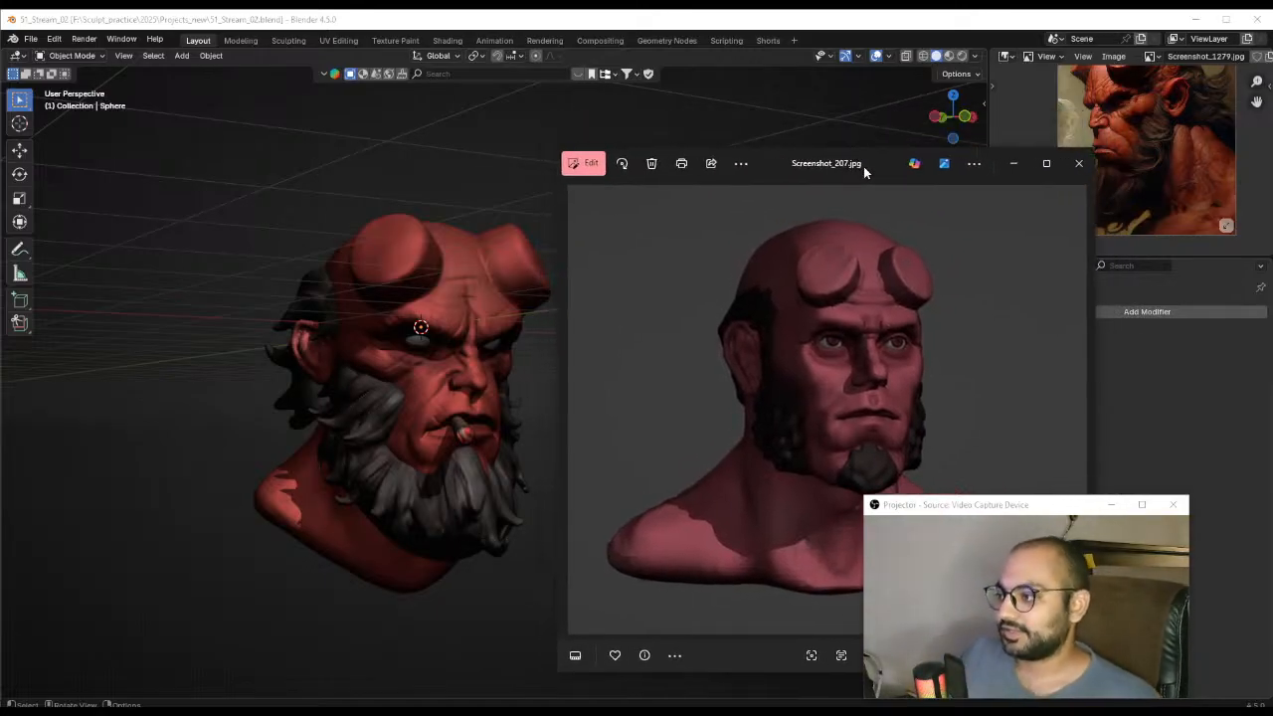
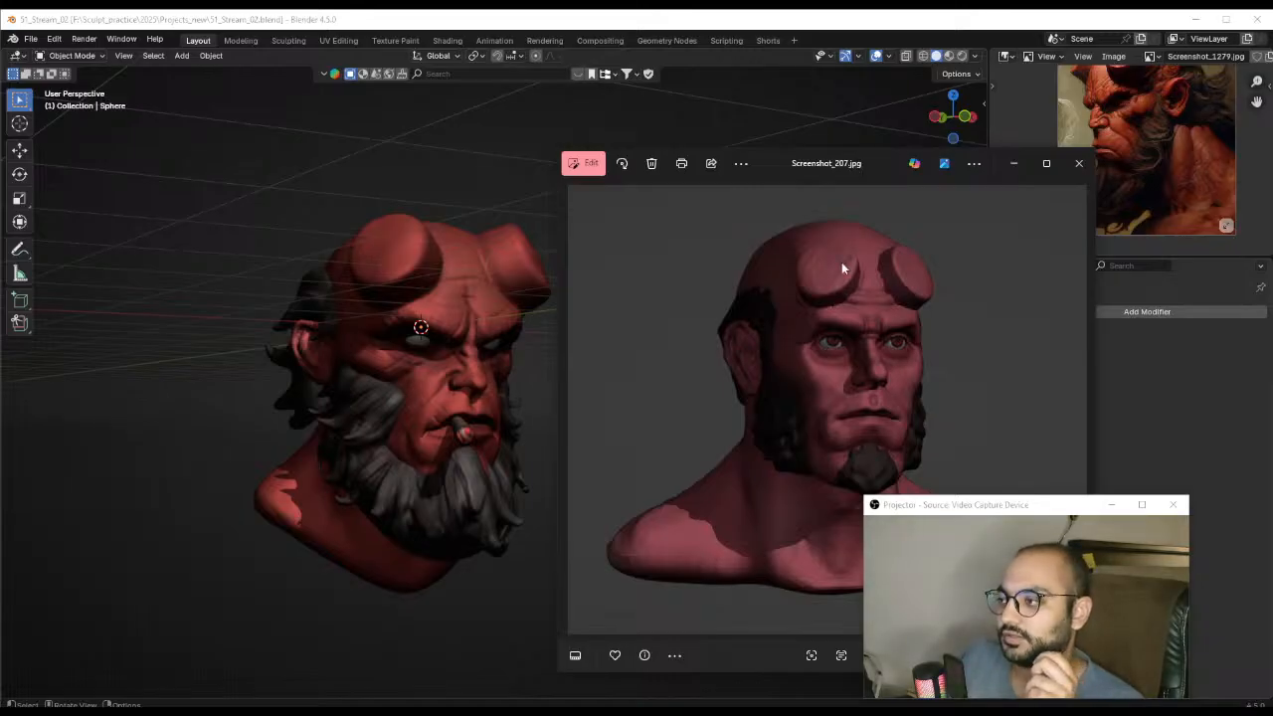
pyautogui.click(1068, 173)
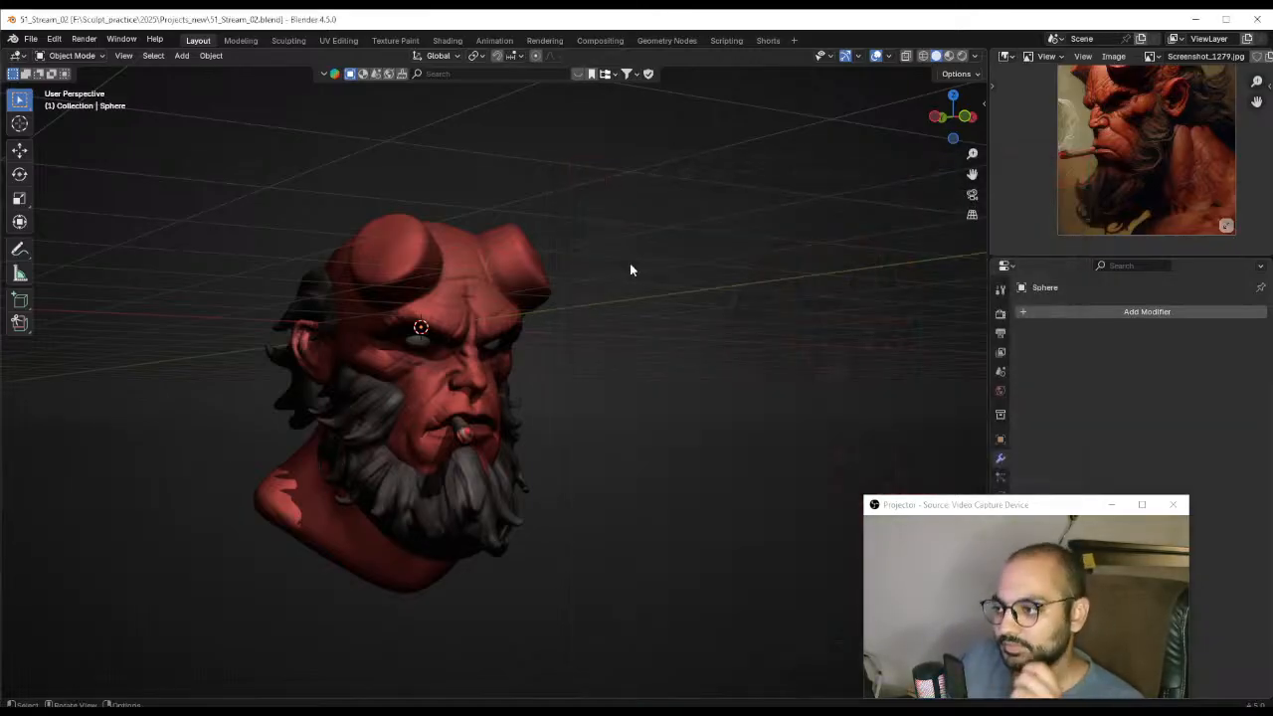
# Switch to the browser's Skool classroom page and open the 1 Month Sculpt Challenge community
pyautogui.moveTo(388, 686)
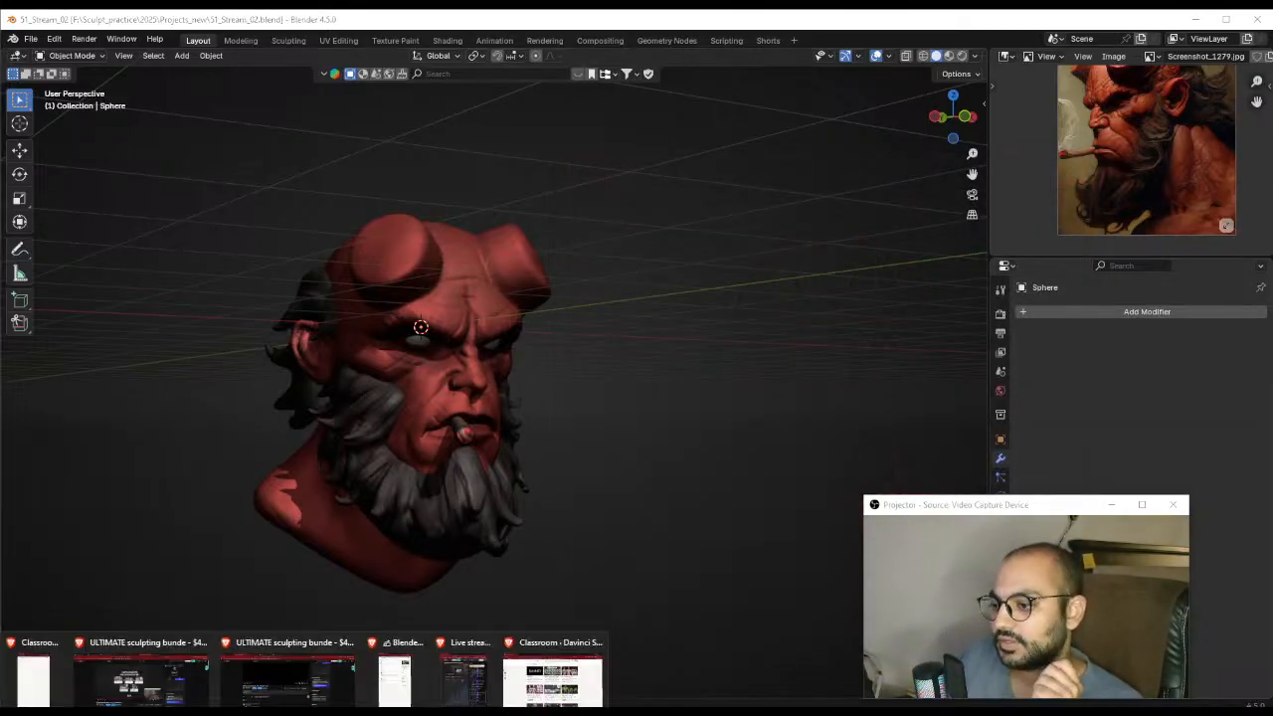
pyautogui.click(517, 672)
pyautogui.click(503, 106)
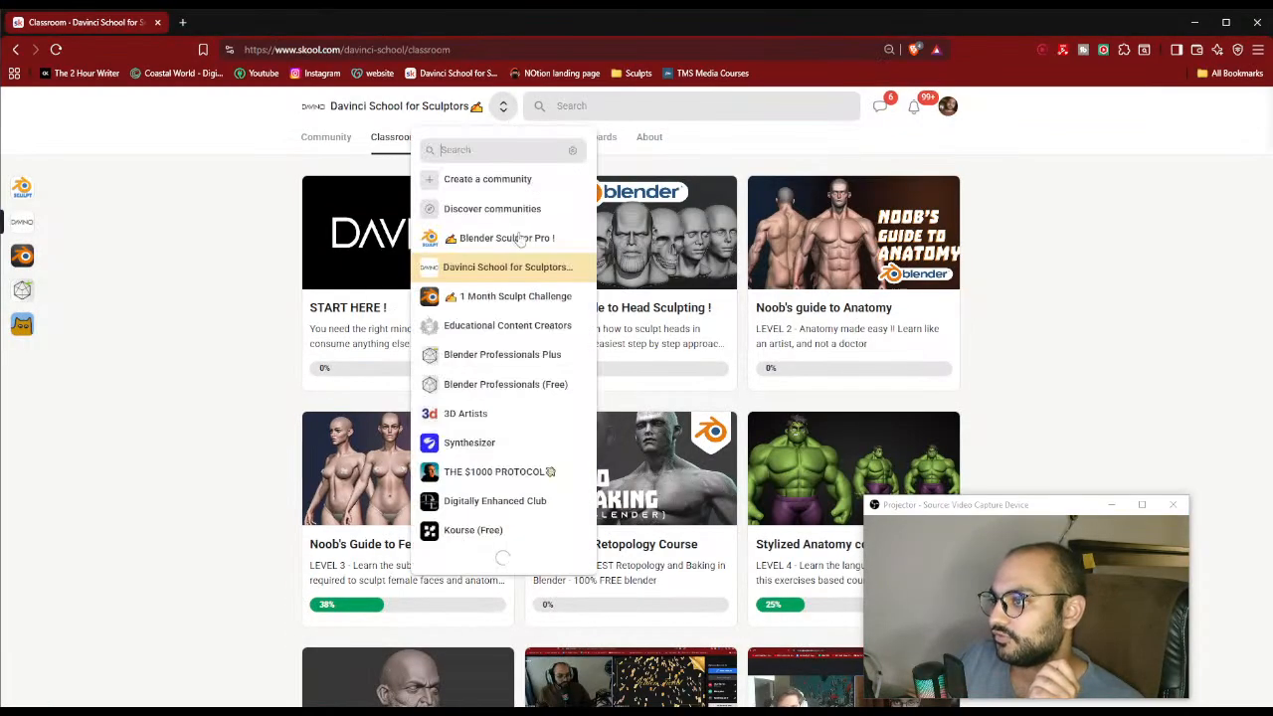
pyautogui.click(487, 298)
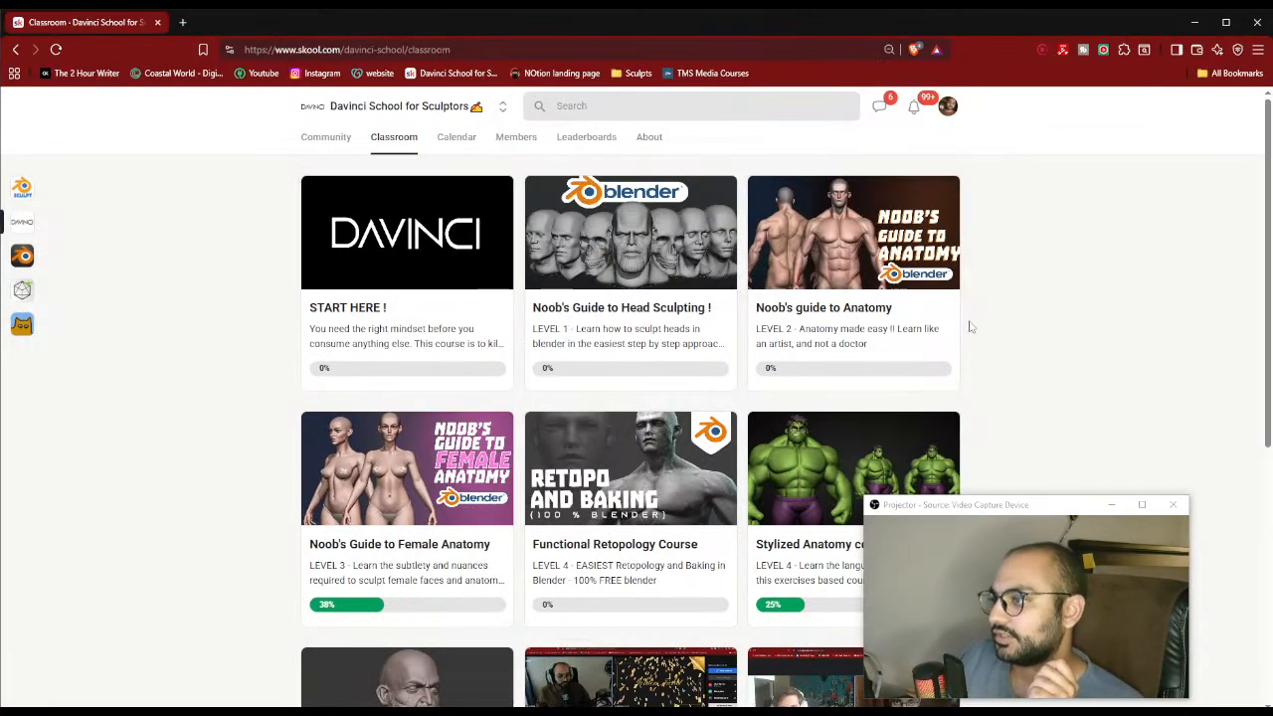
# Skim the community feed and filter its posts by the Champion category
pyautogui.scroll(-1, 972, 327)
pyautogui.scroll(-1, 896, 328)
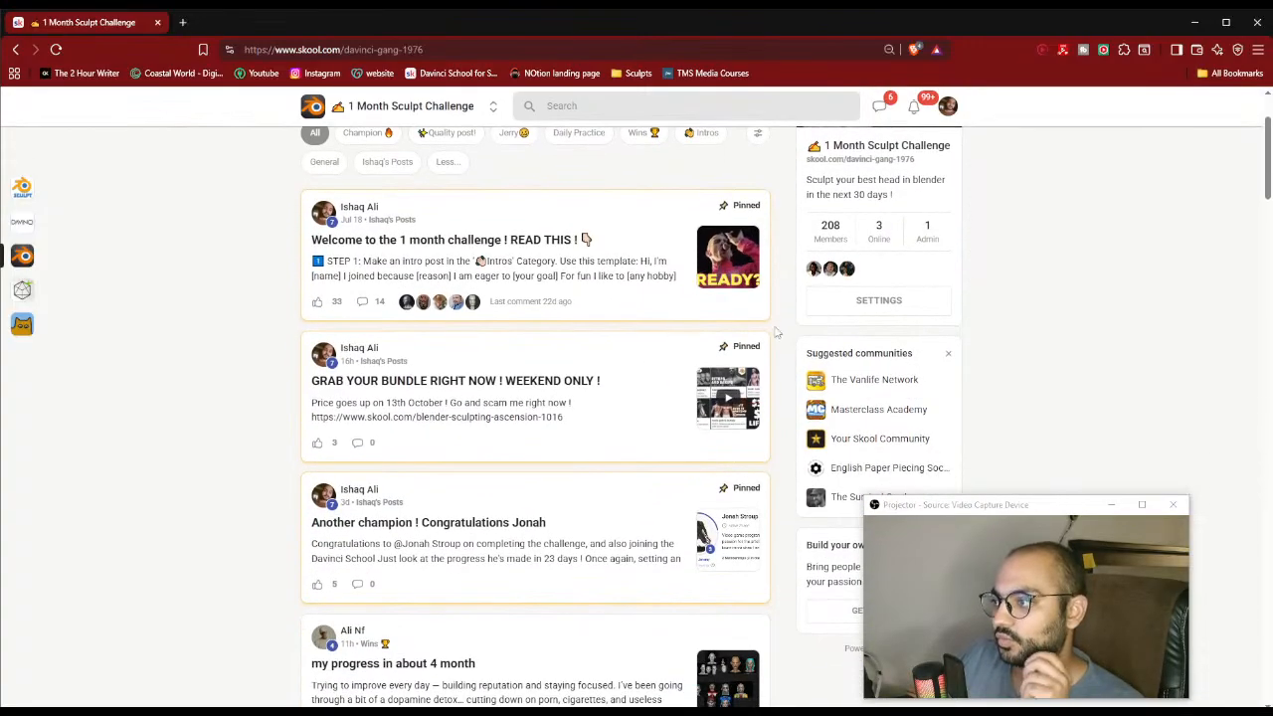
pyautogui.scroll(3, 696, 324)
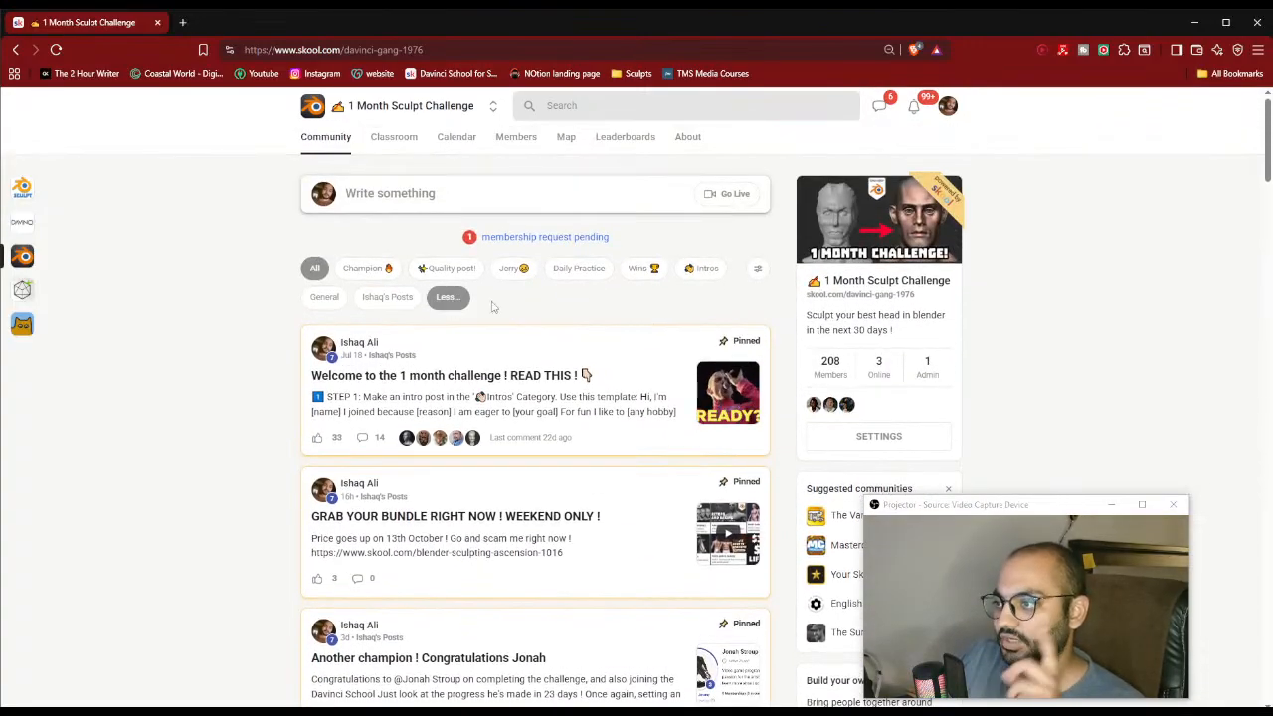
pyautogui.click(758, 268)
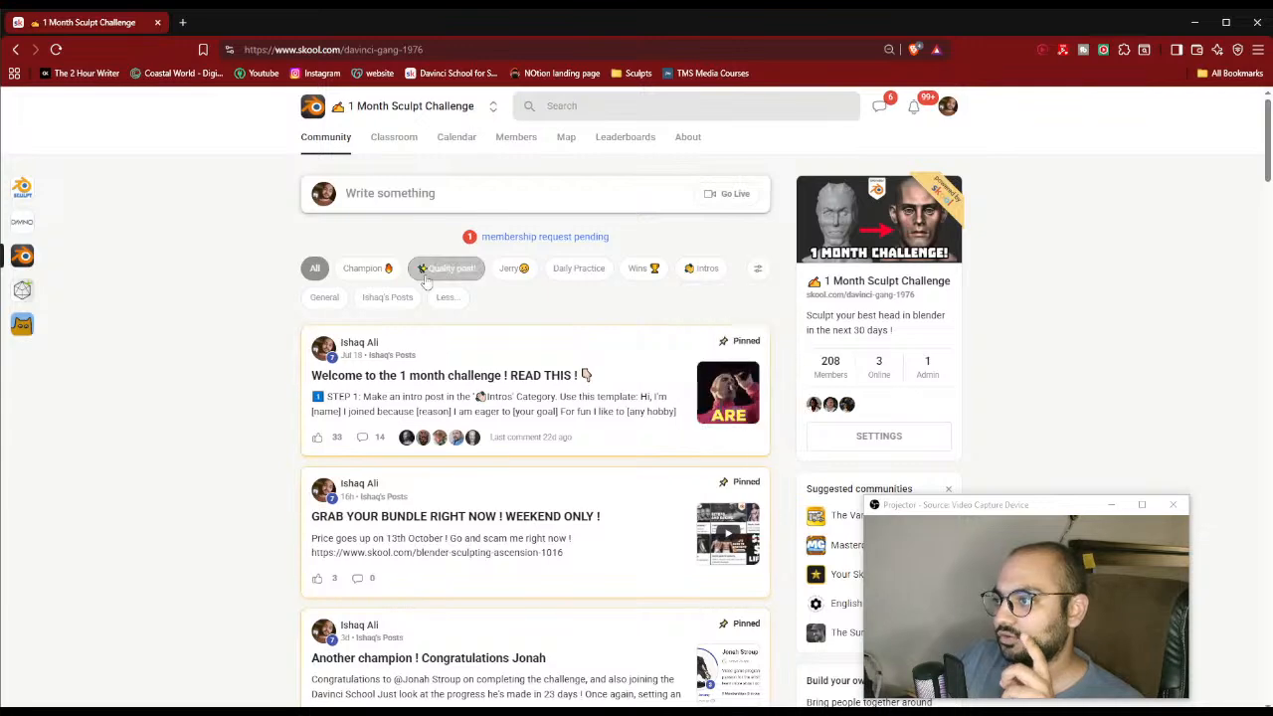
pyautogui.click(364, 269)
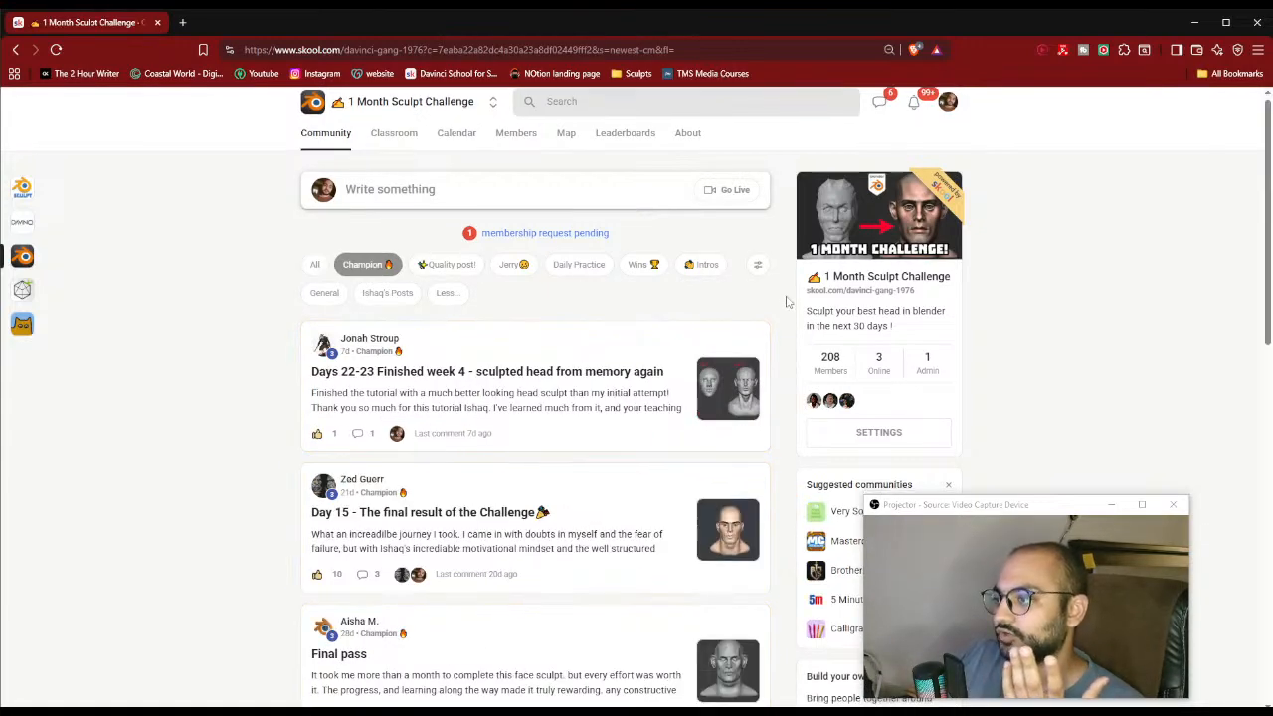
# Look through the Champion posts and open the "( appreciation post ) 20 days progression" post
pyautogui.scroll(-7, 785, 300)
pyautogui.scroll(-3, 785, 300)
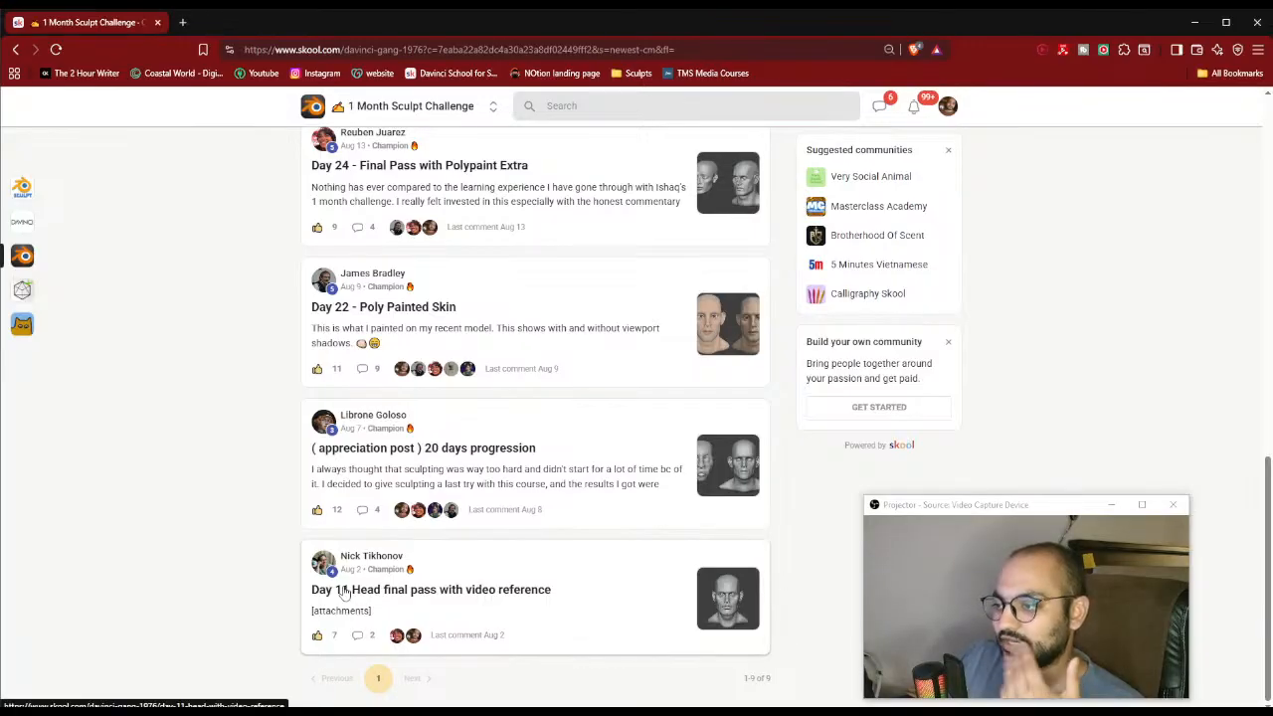
pyautogui.scroll(1, 467, 446)
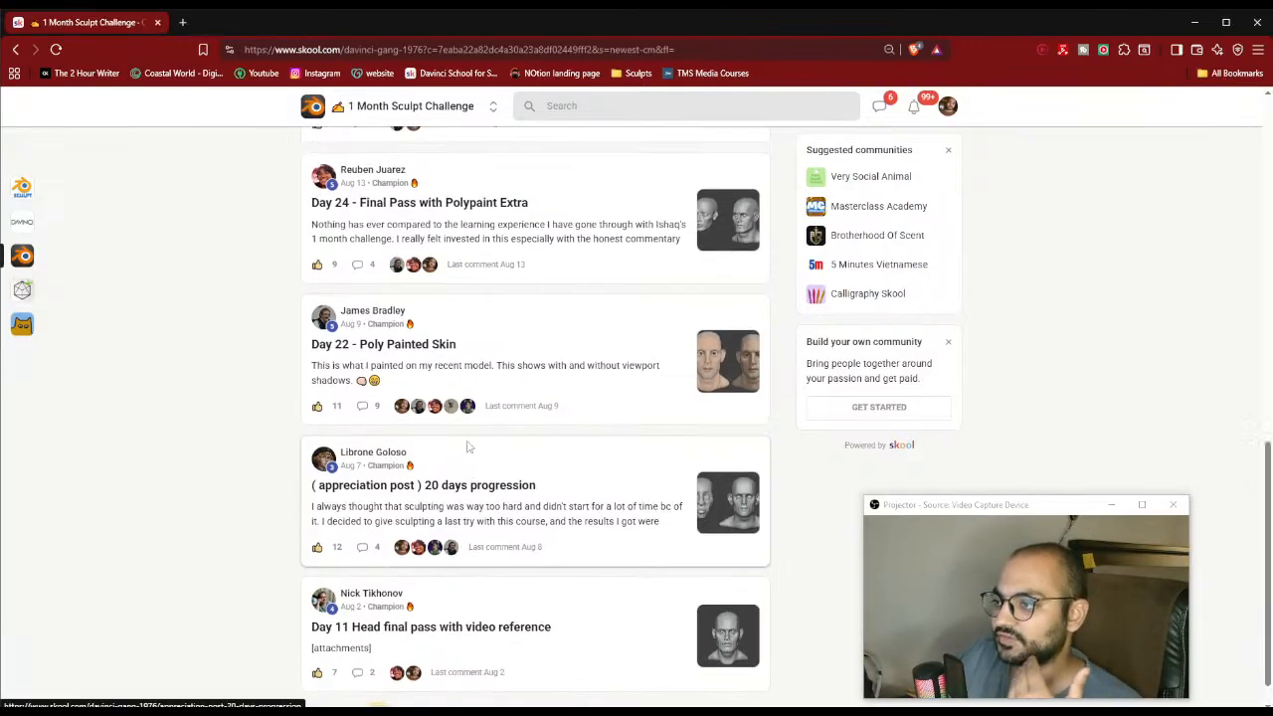
pyautogui.scroll(8, 530, 433)
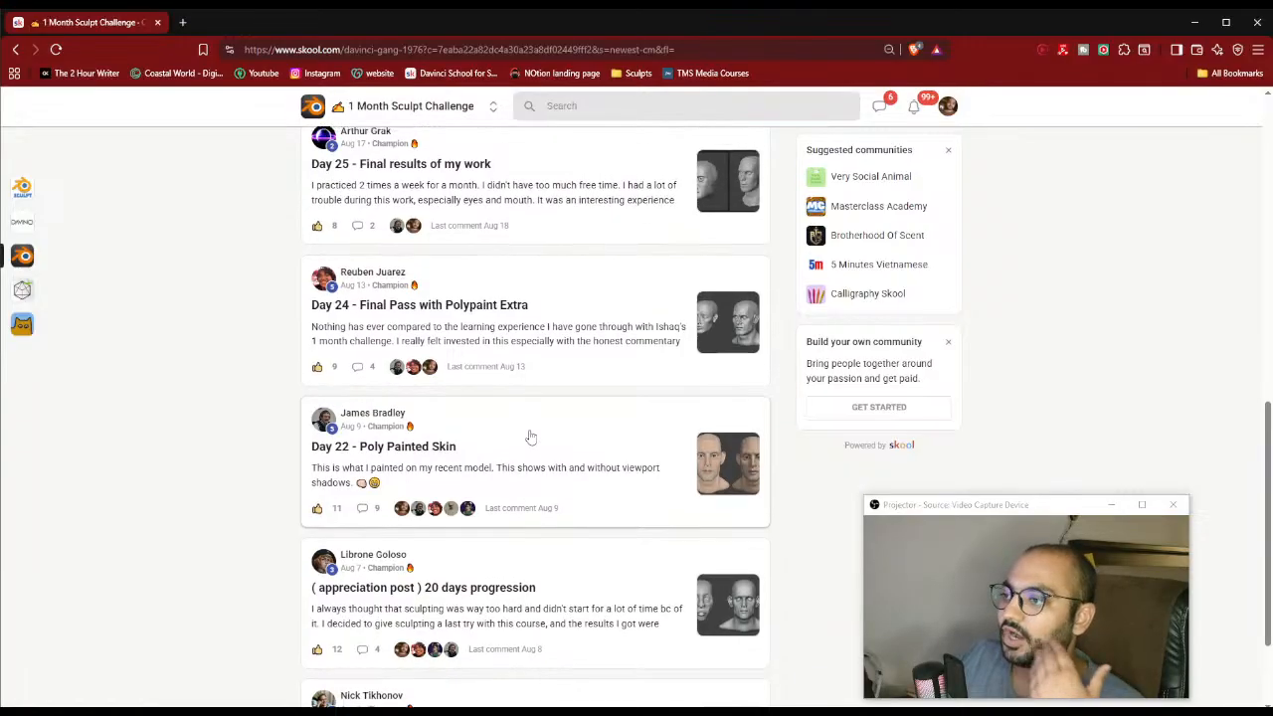
pyautogui.scroll(4, 568, 387)
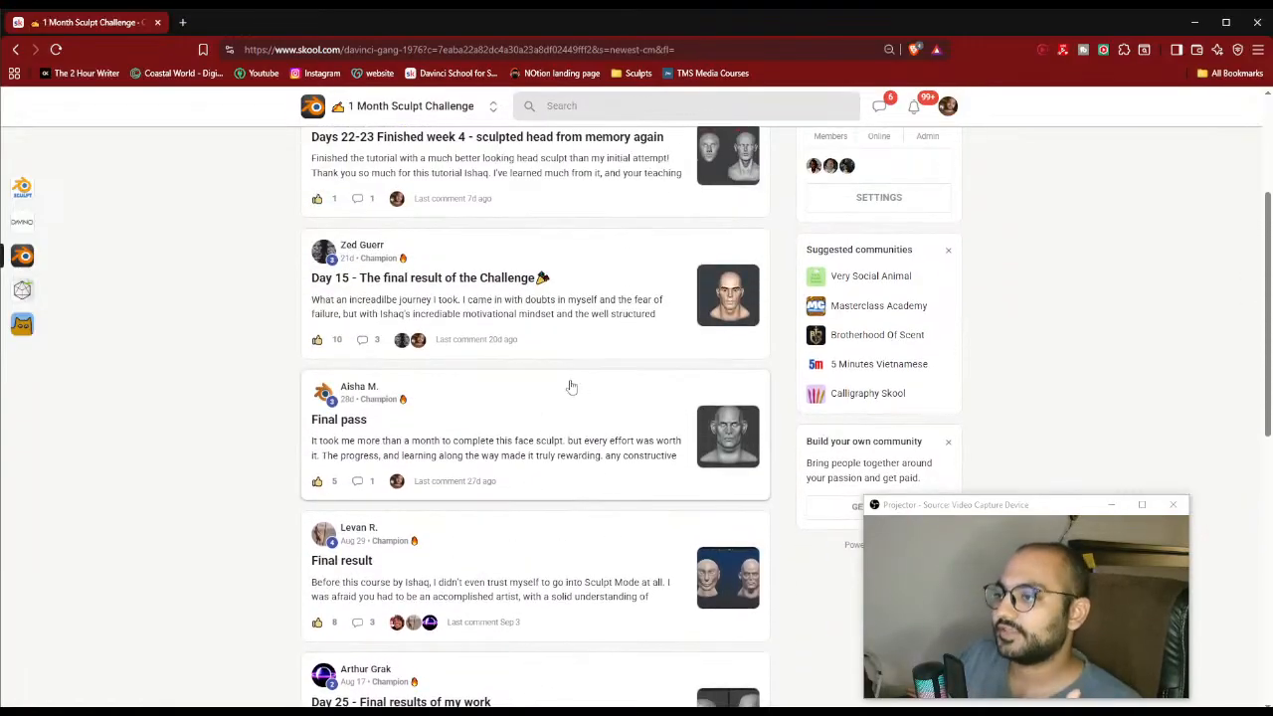
pyautogui.scroll(-5, 582, 396)
pyautogui.scroll(-8, 582, 396)
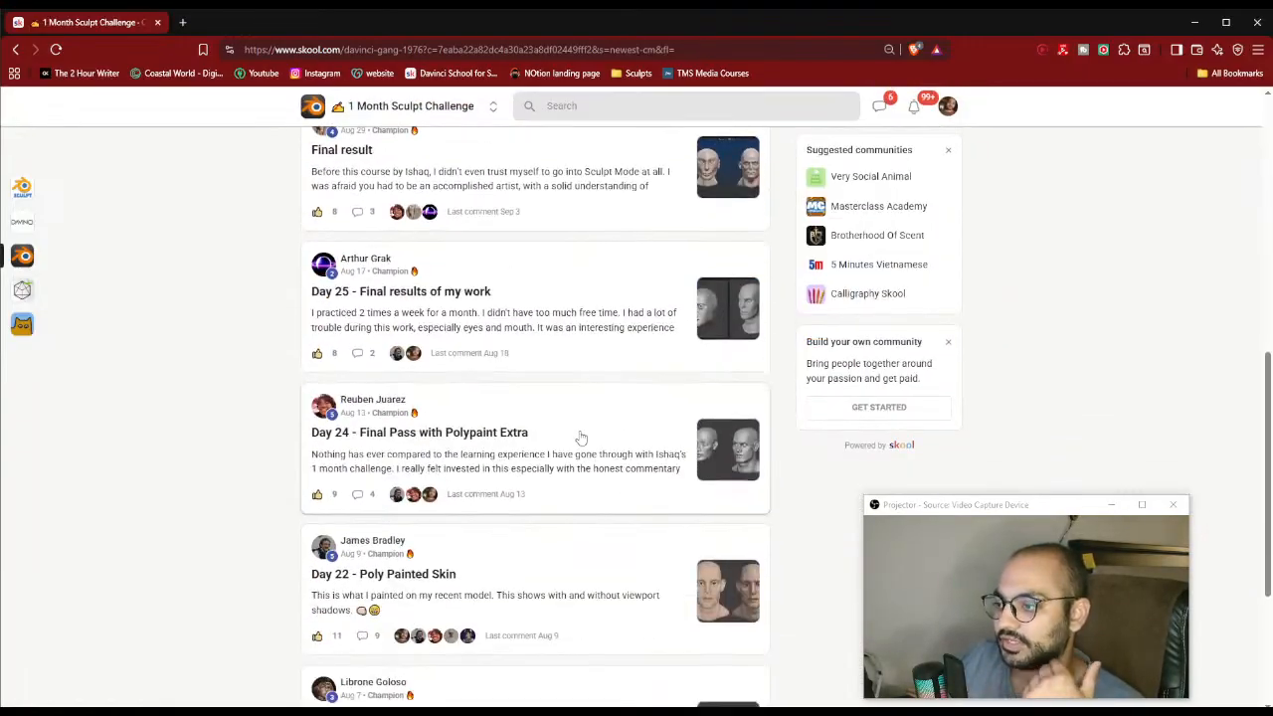
pyautogui.click(584, 484)
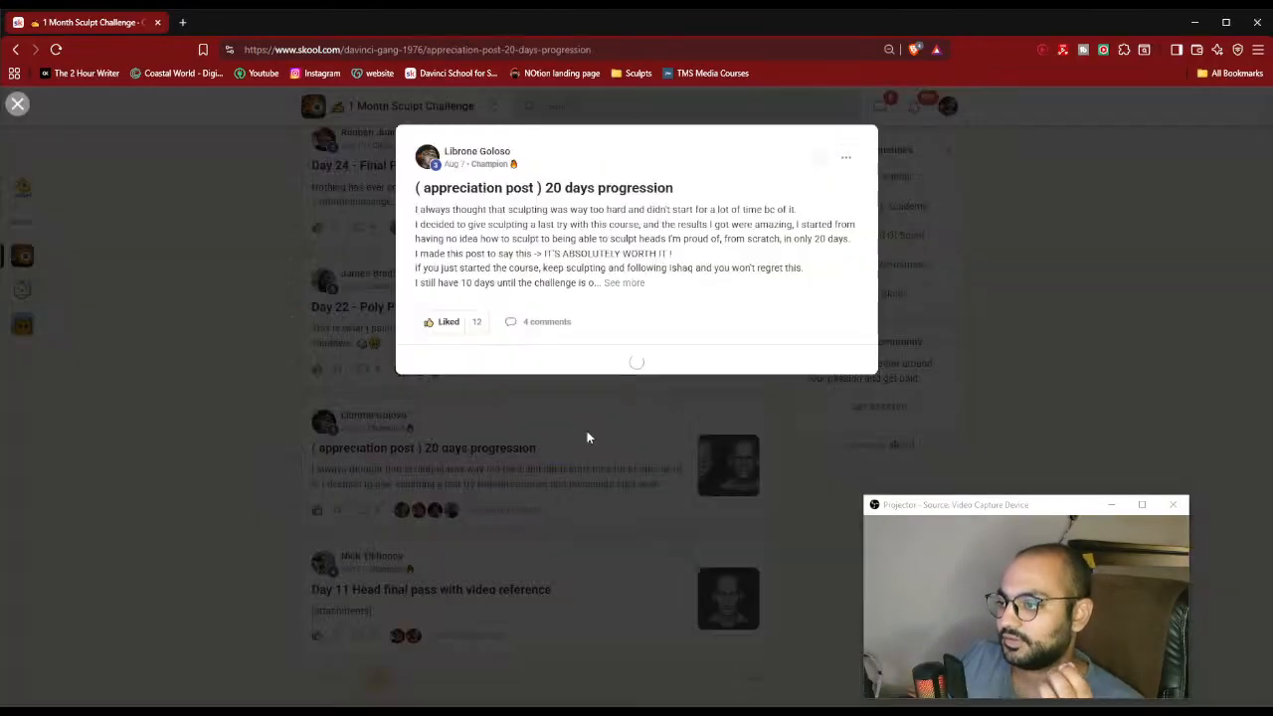
# Expand the full text of the 20 days progression post, read its paragraph about the course results, and close the post
pyautogui.click(623, 297)
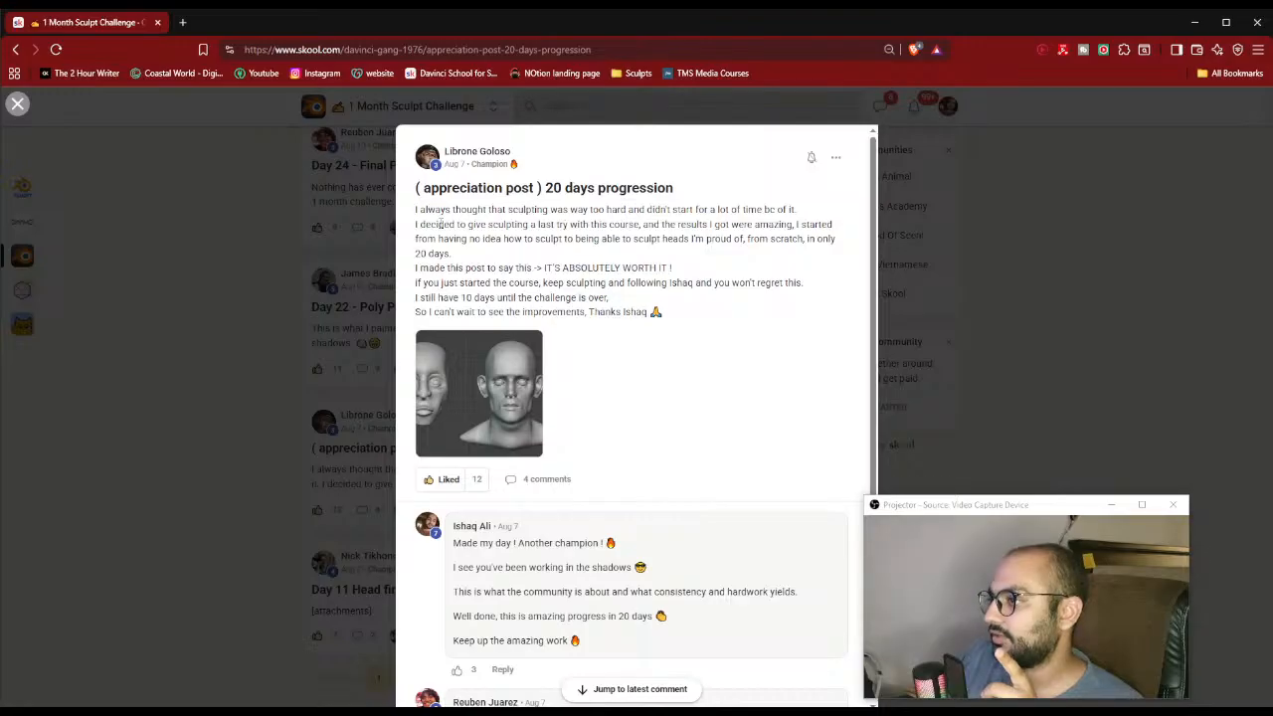
pyautogui.moveTo(435, 225); pyautogui.dragTo(831, 226)
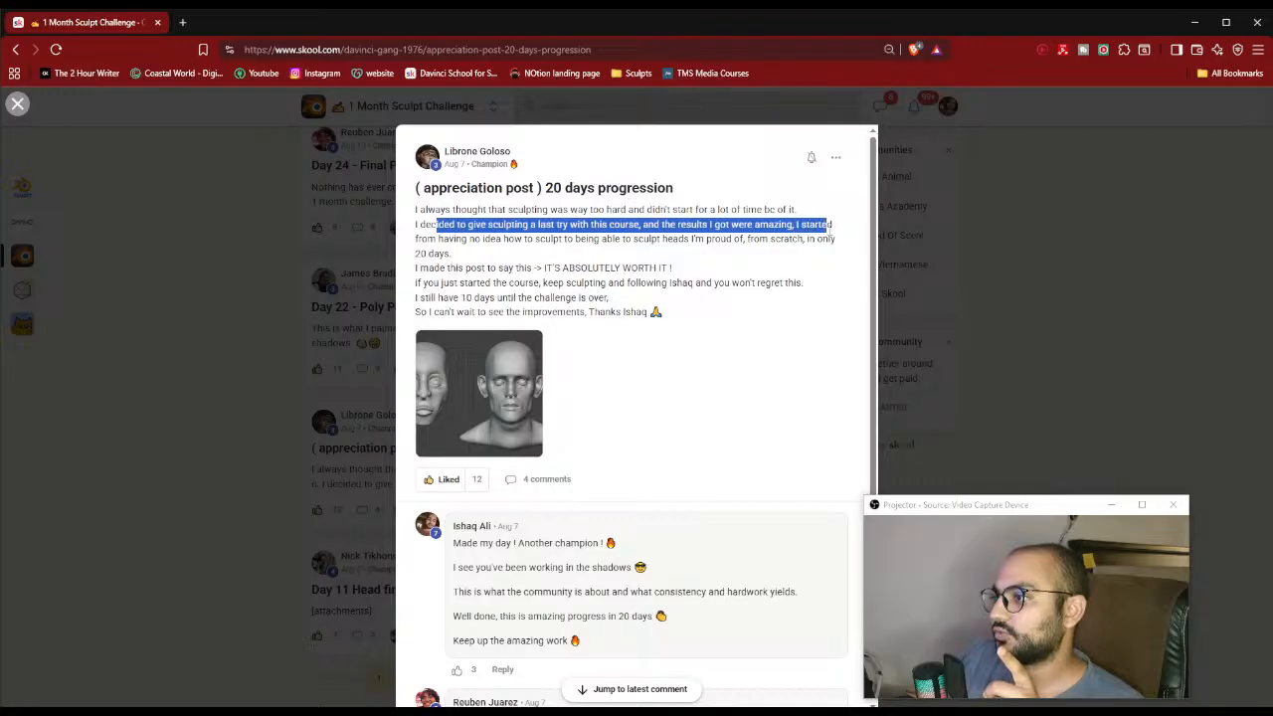
pyautogui.click(696, 262)
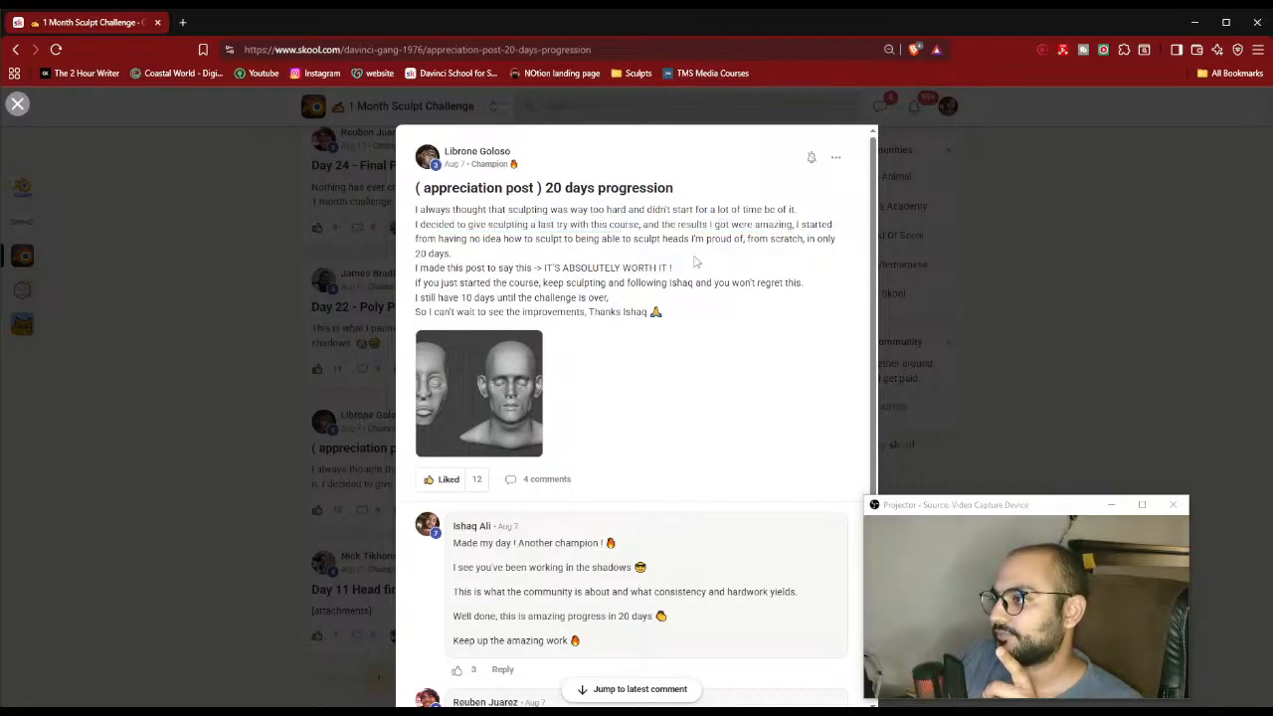
pyautogui.click(997, 212)
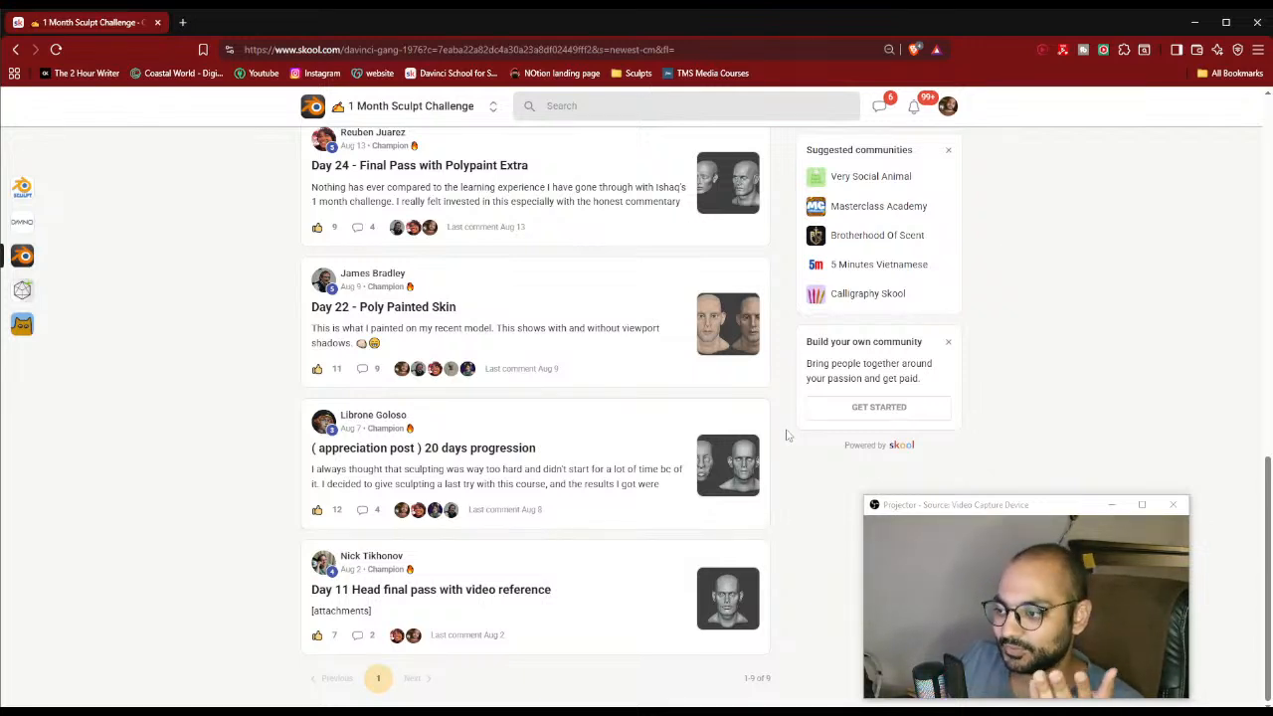
# Open the community's classroom and look through the lesson list of the 1 Month Sculpt Challenge course
pyautogui.scroll(10, 786, 435)
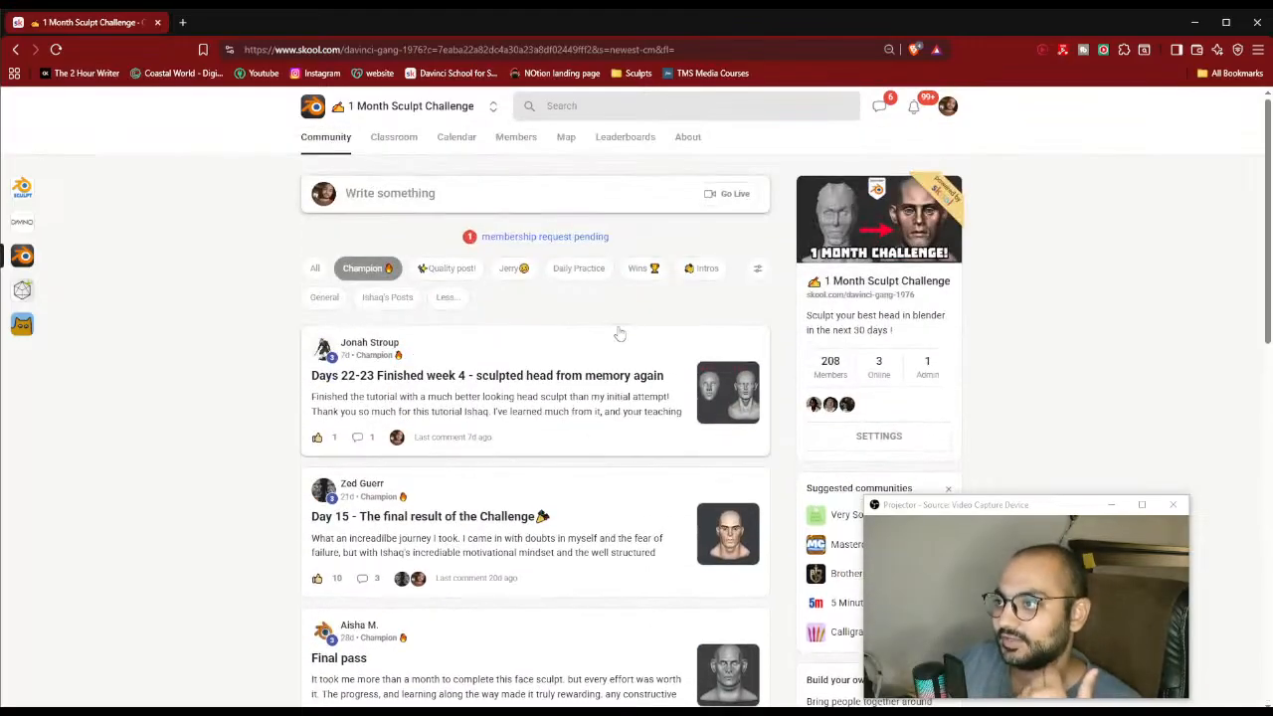
pyautogui.click(396, 138)
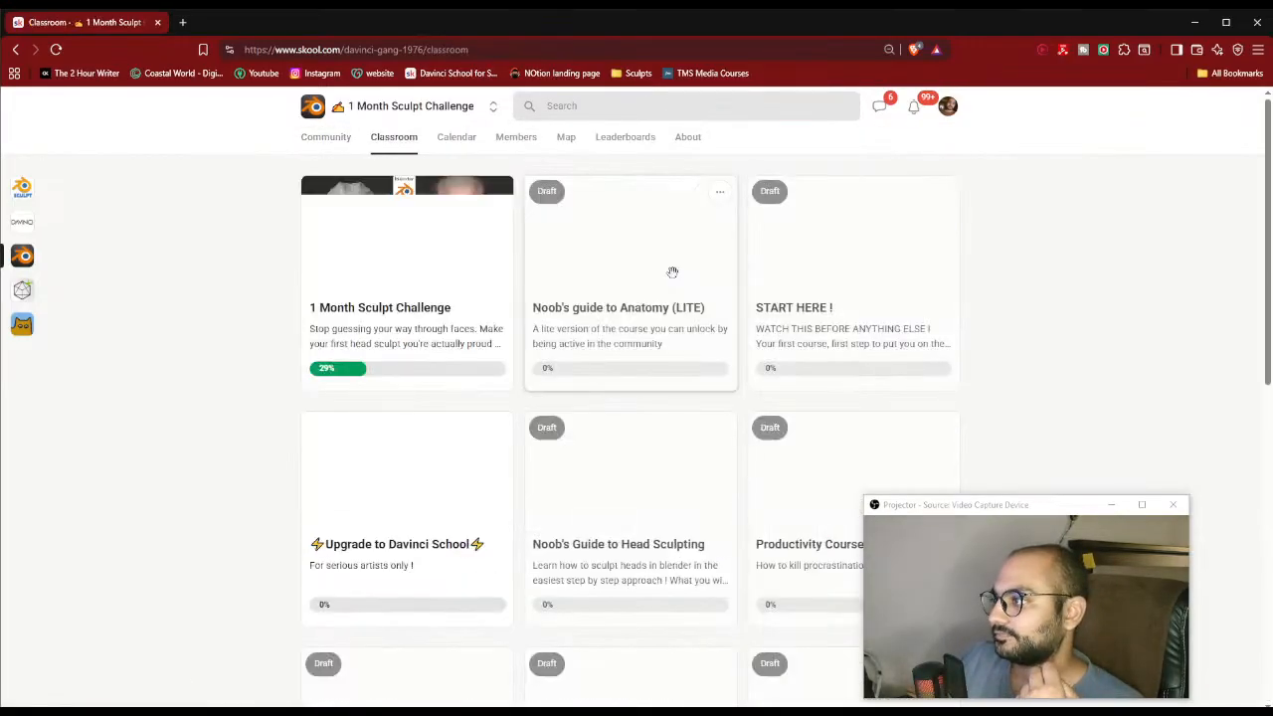
pyautogui.click(428, 236)
pyautogui.scroll(-6, 427, 375)
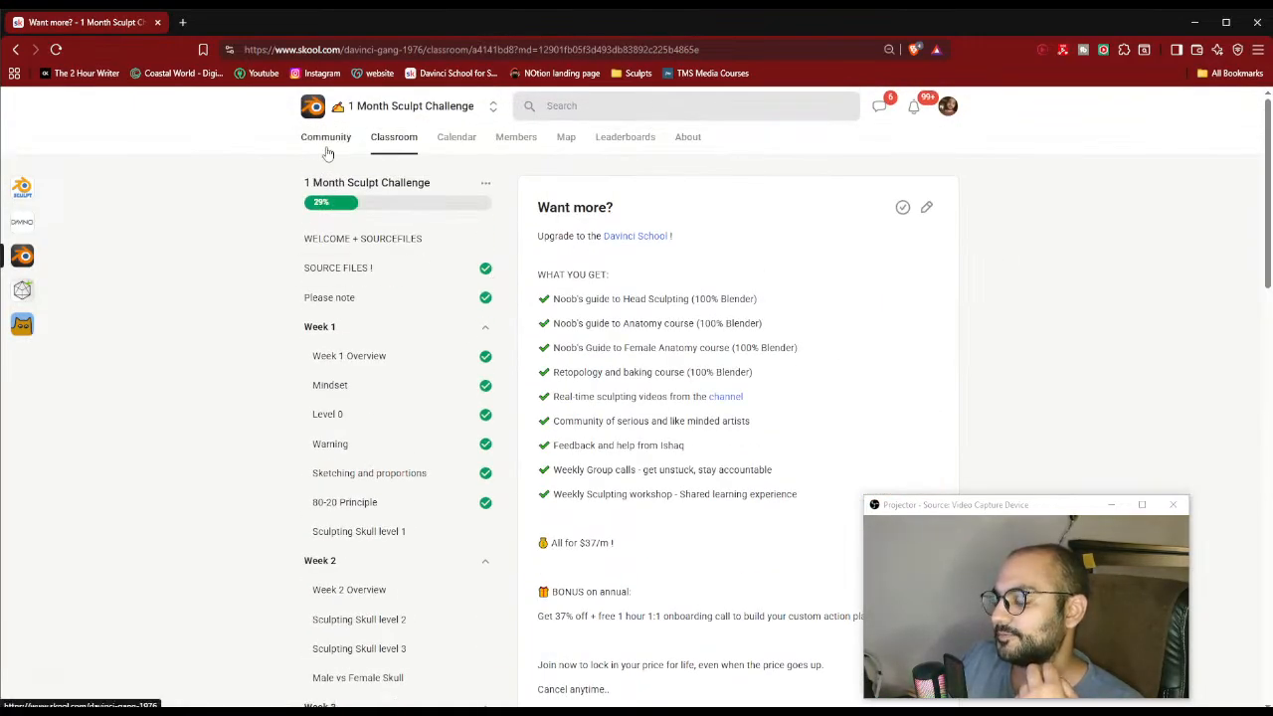
# Switch to the Blender Sculptor Pro ! community and look over the courses in its classroom
pyautogui.click(326, 139)
pyautogui.click(492, 105)
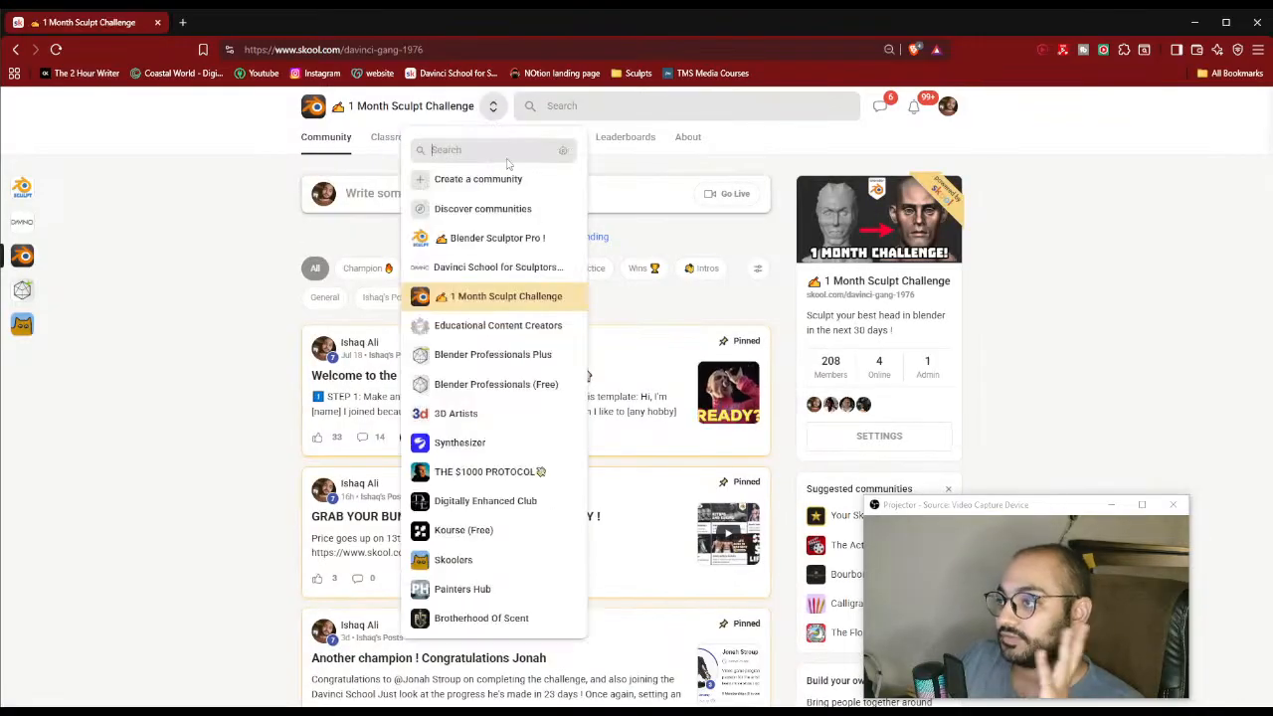
pyautogui.click(497, 238)
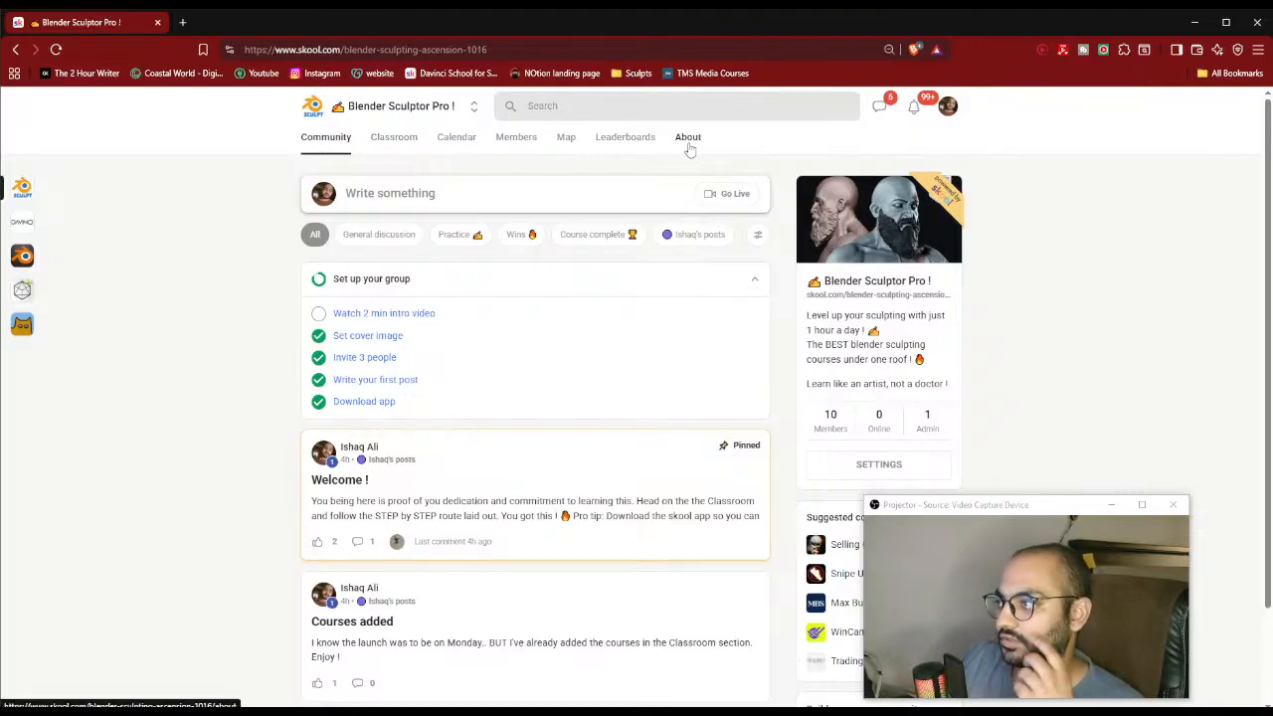
pyautogui.click(393, 137)
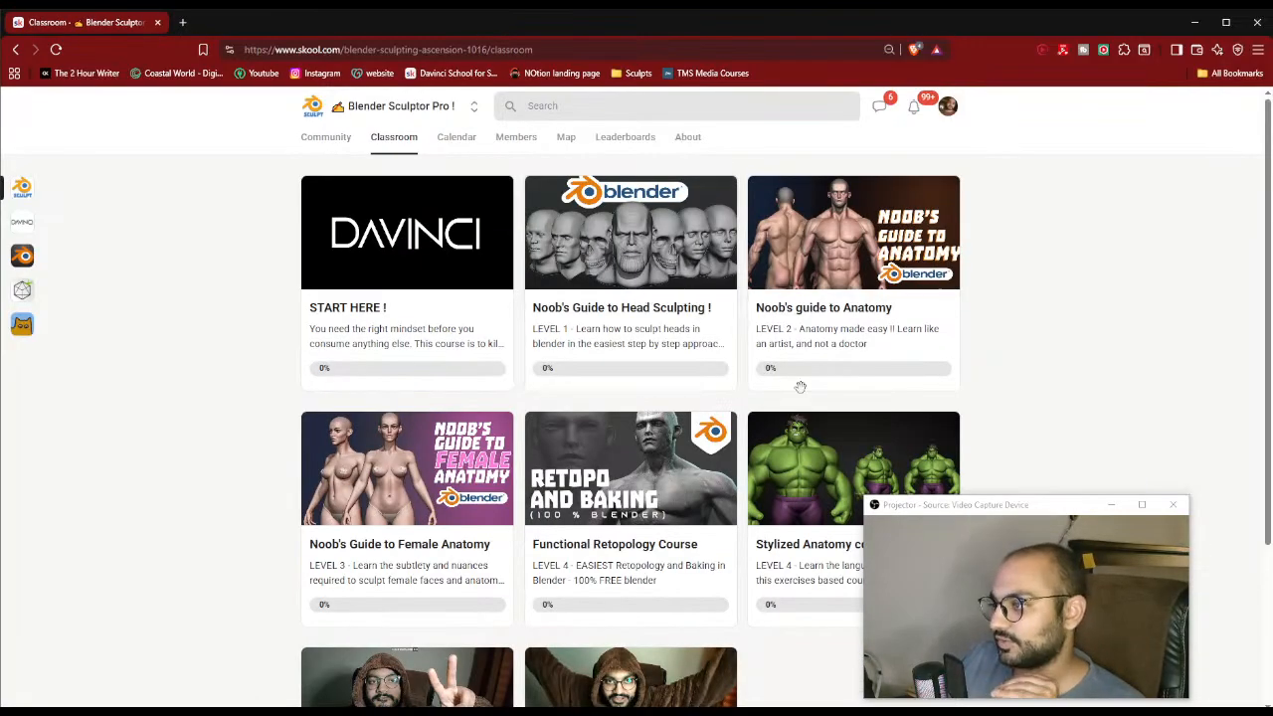
pyautogui.scroll(-3, 722, 341)
pyautogui.scroll(3, 1040, 437)
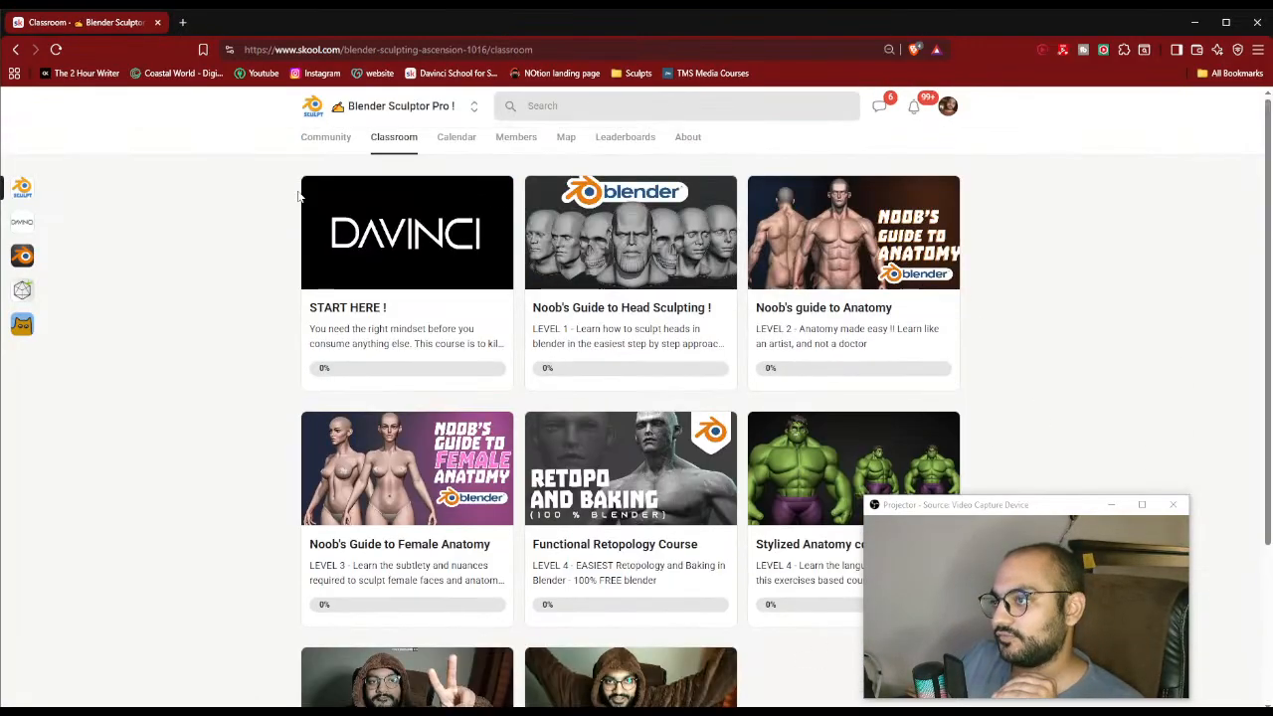
# View the About page of Blender Sculptor Pro ! and close the browser to return to Blender
pyautogui.click(343, 140)
pyautogui.click(688, 142)
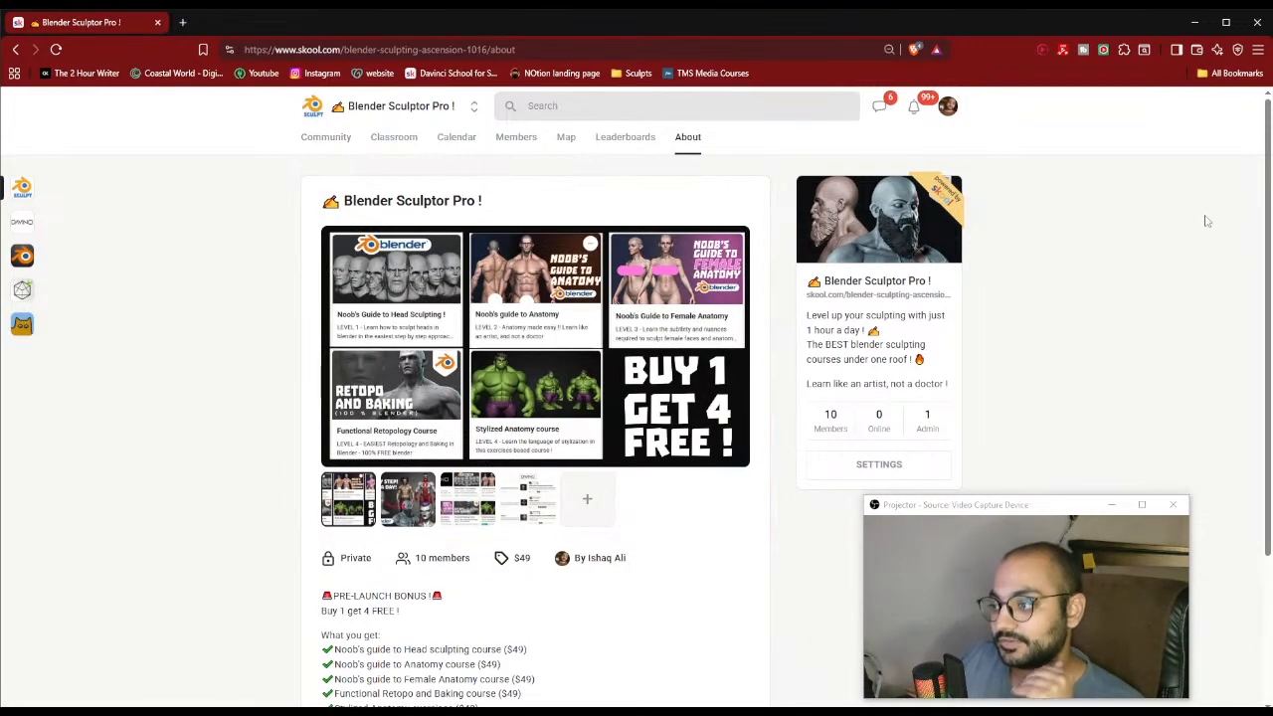
pyautogui.click(1255, 24)
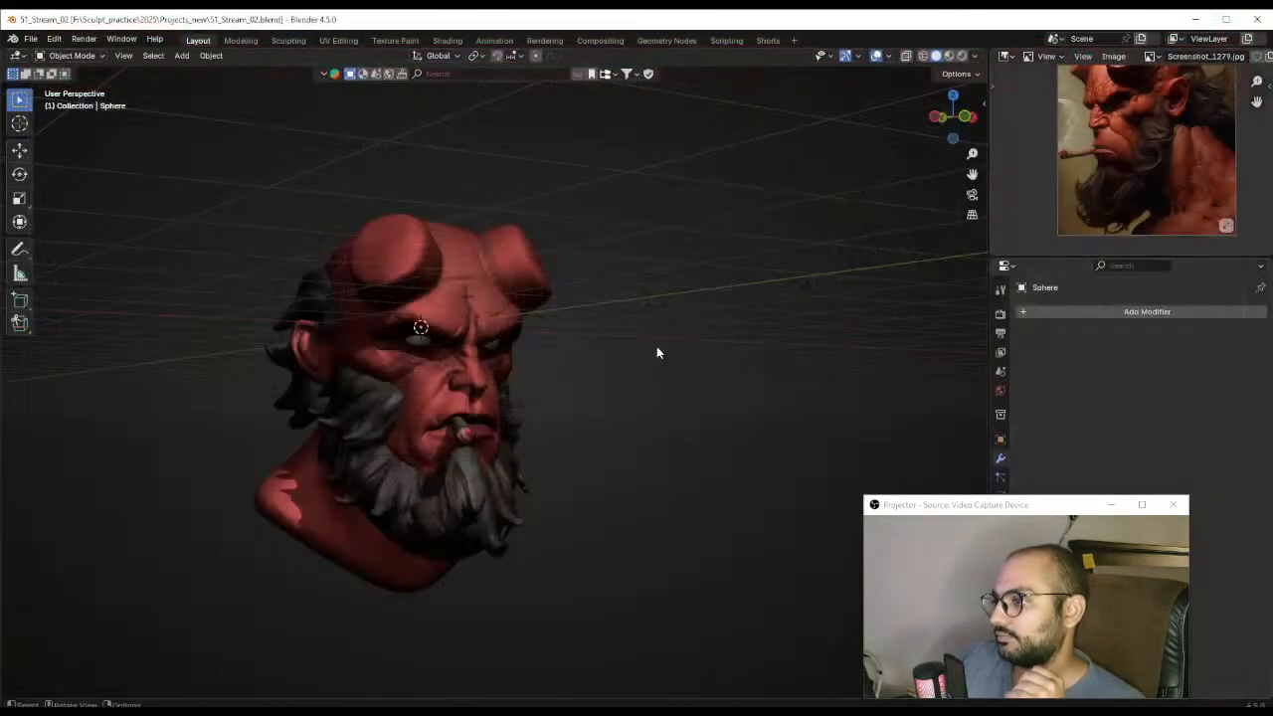
# Examine the red bust from the front, both close up and at full size
pyautogui.moveTo(657, 346); pyautogui.dragTo(623, 369, button='middle')
pyautogui.scroll(3, 621, 366)
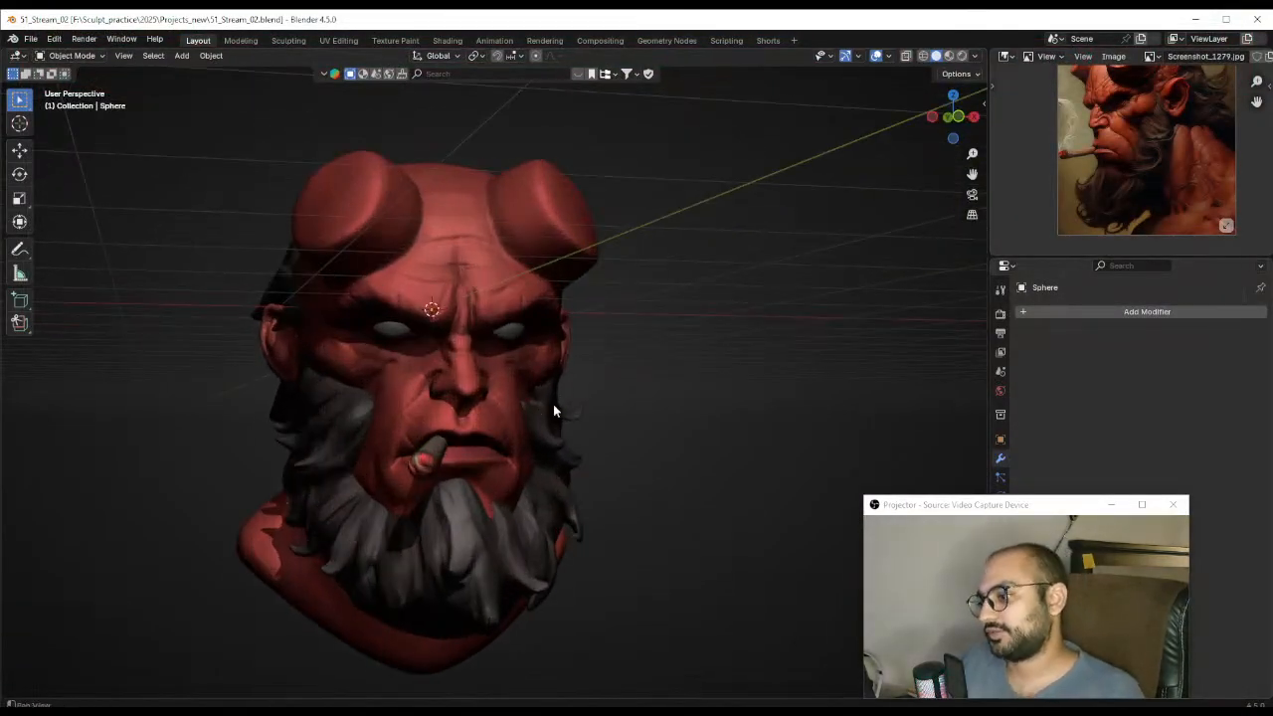
pyautogui.keyDown('shift'); pyautogui.moveTo(551, 406); pyautogui.dragTo(657, 412, button='middle'); pyautogui.keyUp('shift')
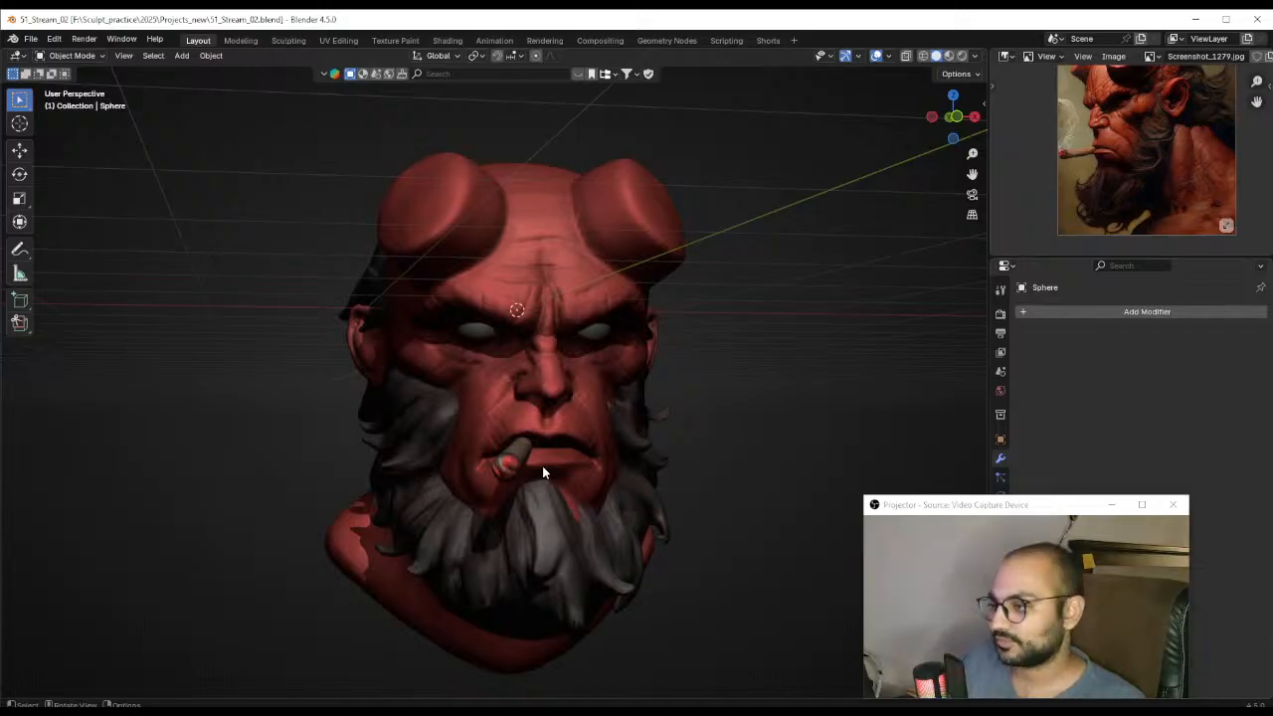
pyautogui.scroll(-2, 542, 465)
pyautogui.moveTo(575, 463); pyautogui.dragTo(611, 459, button='middle')
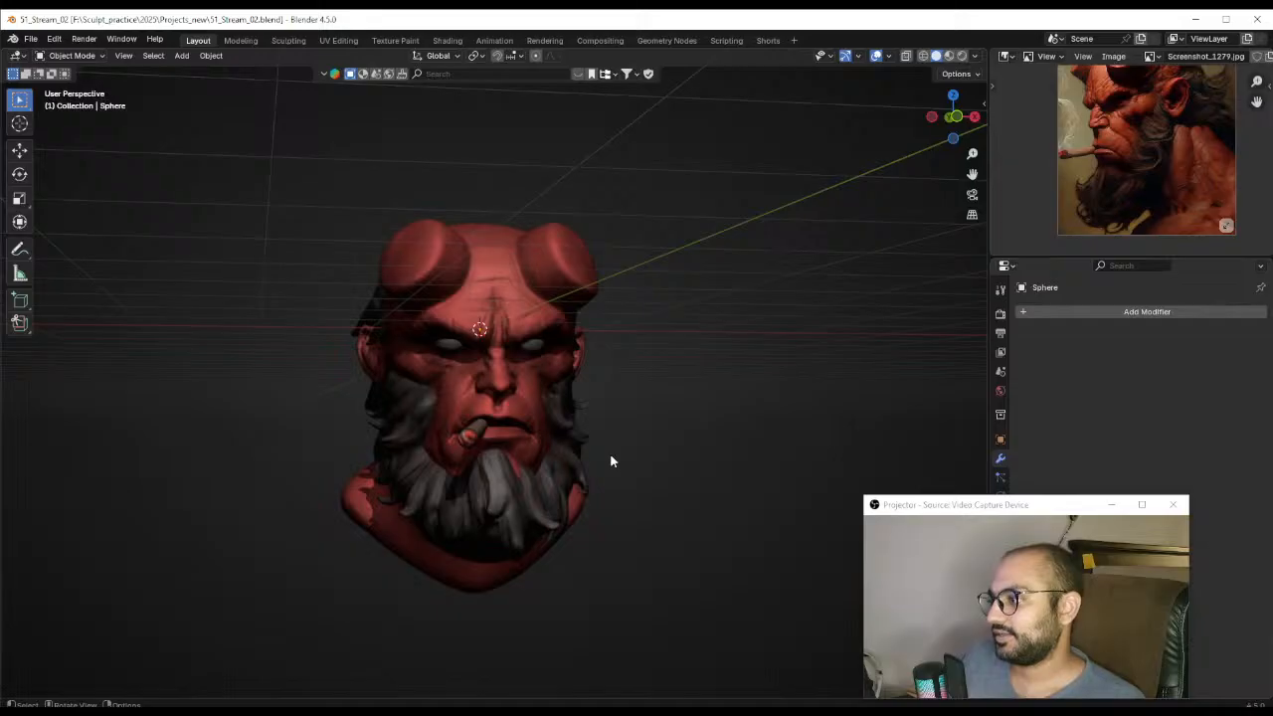
# Maximize the 3D viewport and hide its gizmos and overlays for a clean view of the bust
pyautogui.hotkey('ctrl', 'space')
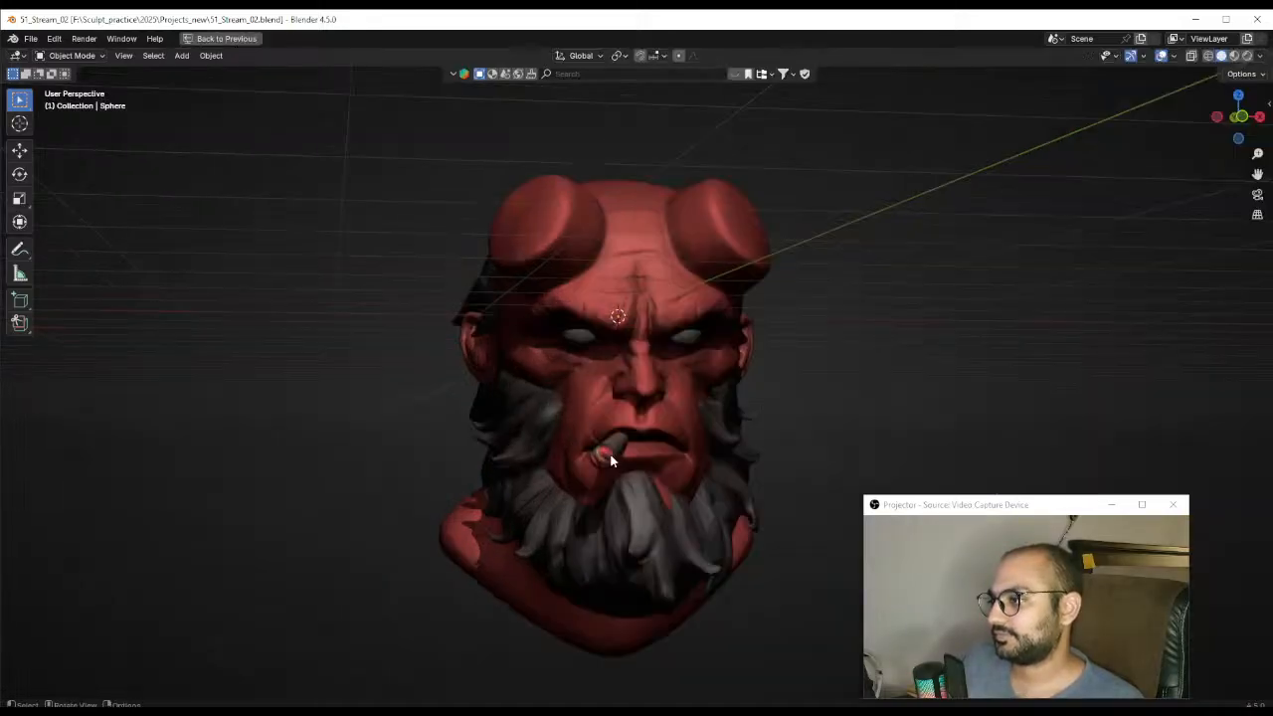
pyautogui.moveTo(549, 491); pyautogui.dragTo(596, 491, button='middle')
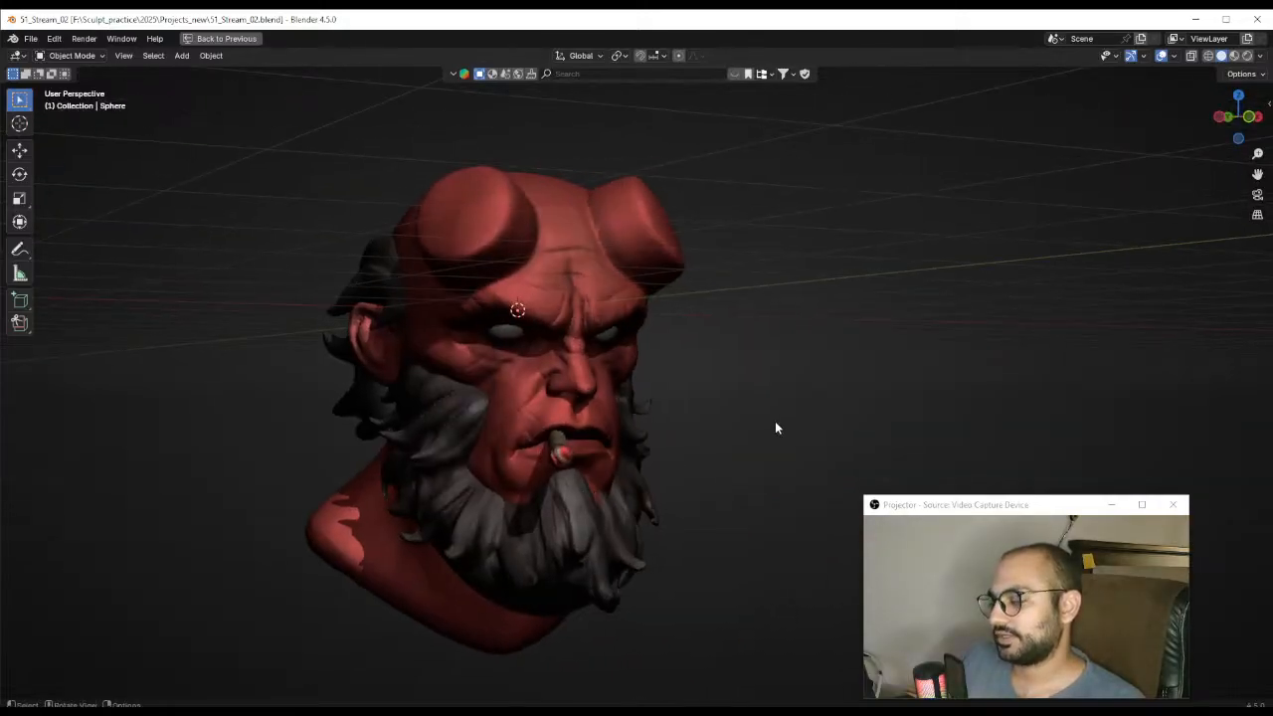
pyautogui.click(1131, 54)
pyautogui.click(1161, 54)
pyautogui.moveTo(669, 405)
pyautogui.mouseDown(button='middle')
pyautogui.moveTo(680, 408)
pyautogui.moveTo(669, 446)
pyautogui.moveTo(620, 461)
pyautogui.moveTo(729, 450)
pyautogui.moveTo(697, 460)
pyautogui.moveTo(823, 477)
pyautogui.mouseUp(button='middle')
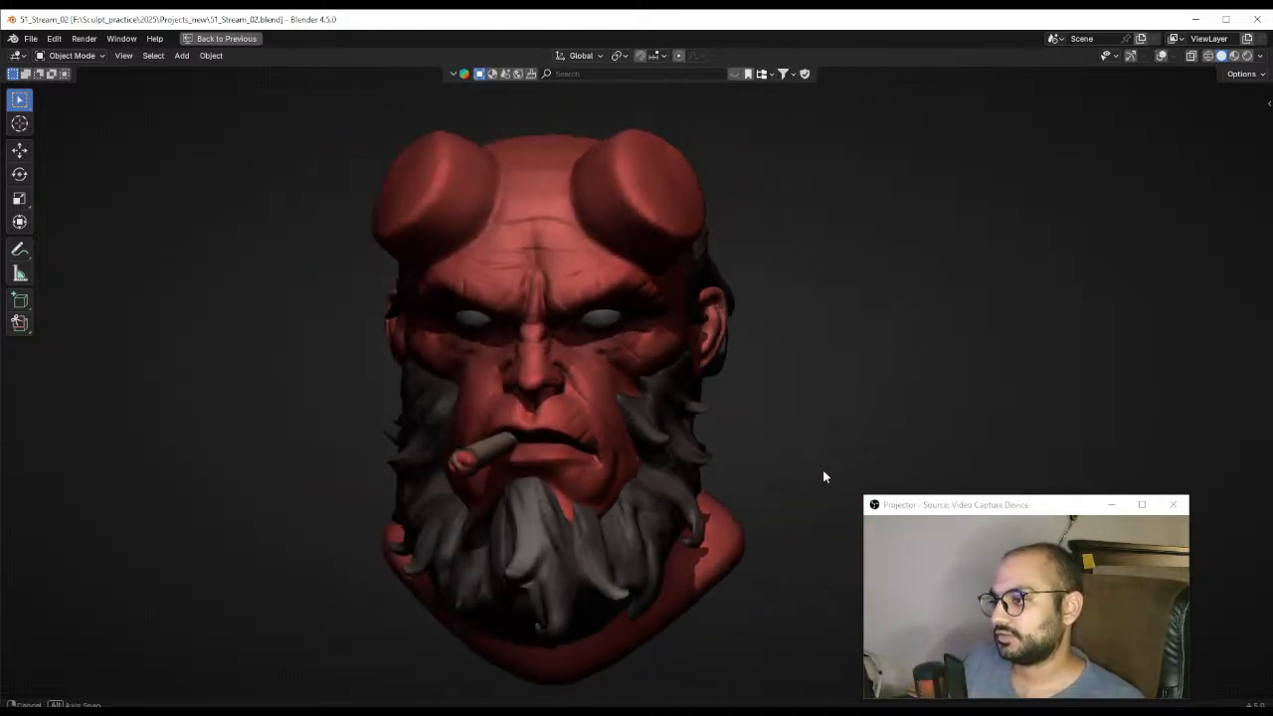
# Place the webcam projector window beside the three-quarter view of the bust and save a screenshot of both as Screenshot_1280.jpg
pyautogui.moveTo(629, 461); pyautogui.dragTo(743, 462, button='middle')
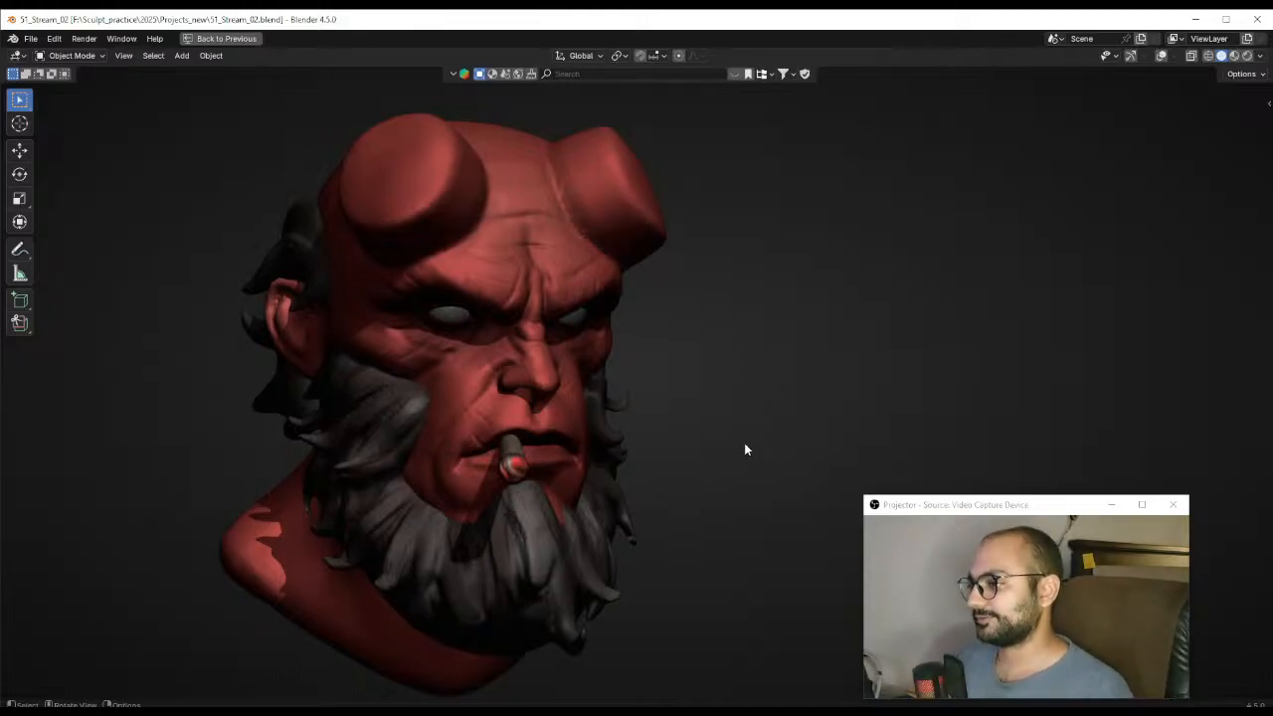
pyautogui.moveTo(744, 450)
pyautogui.mouseDown(button='middle')
pyautogui.moveTo(667, 447)
pyautogui.moveTo(725, 440)
pyautogui.mouseUp(button='middle')
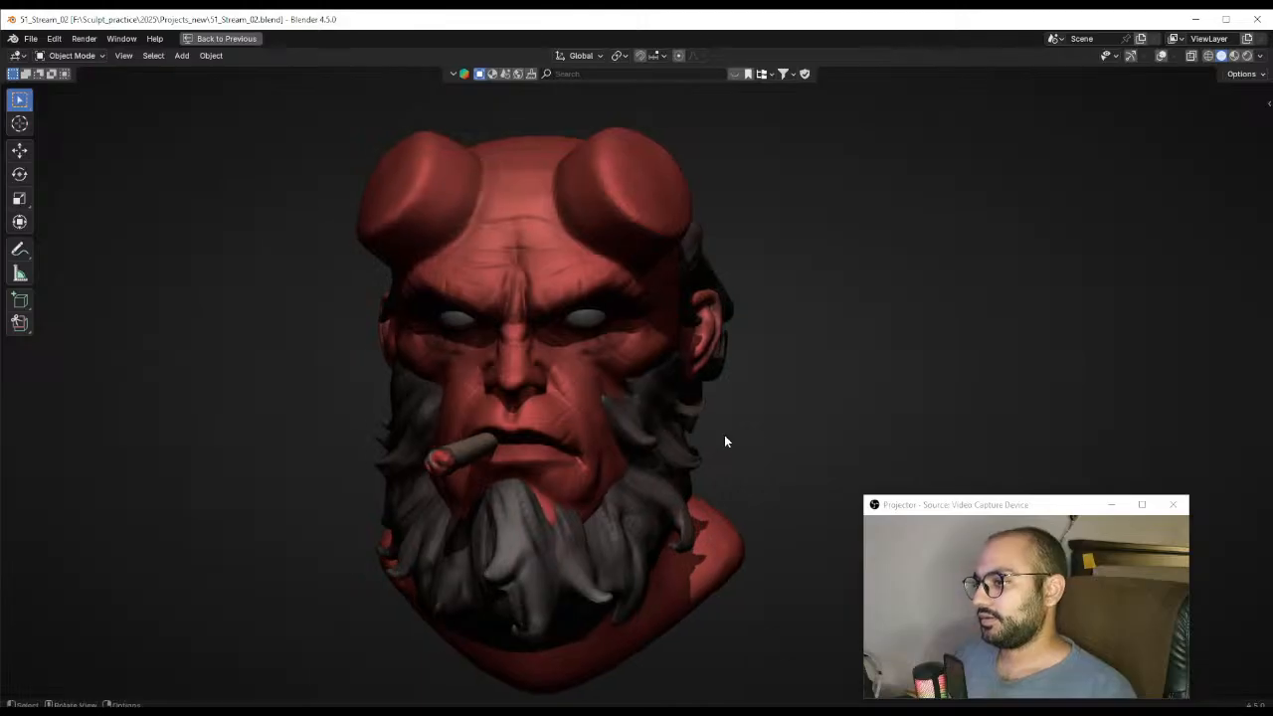
pyautogui.moveTo(927, 506); pyautogui.dragTo(874, 281)
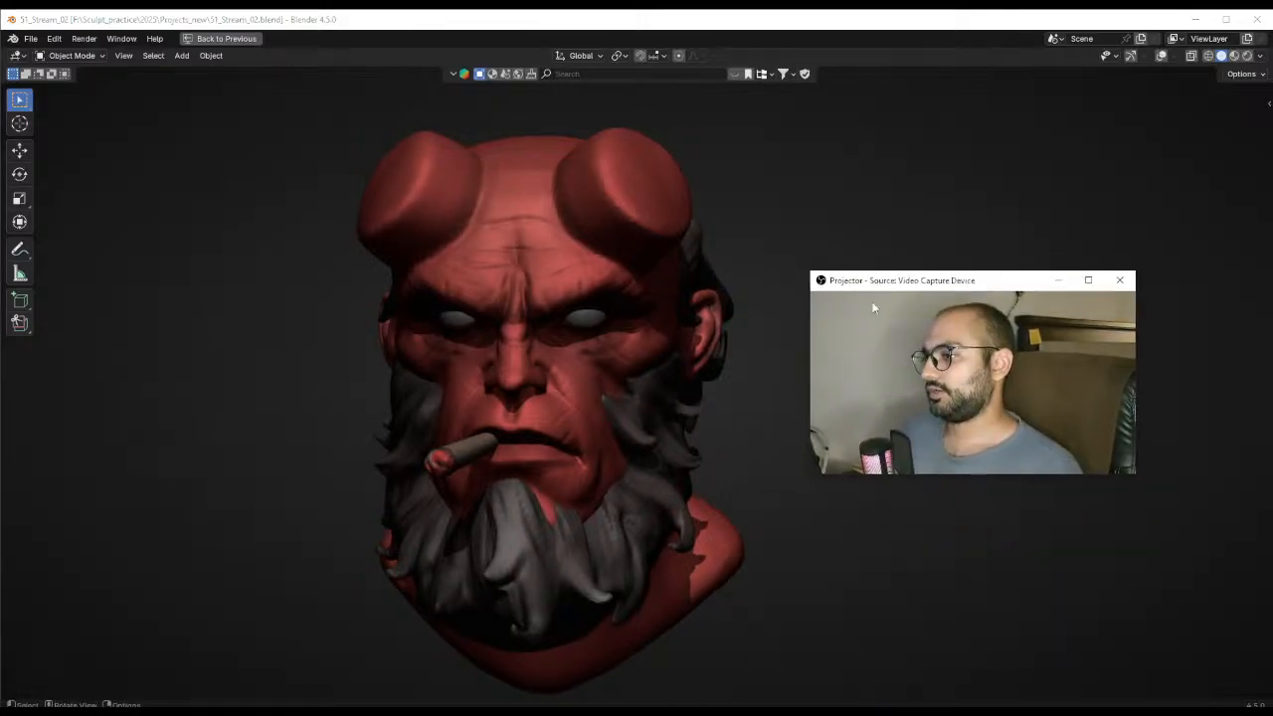
pyautogui.moveTo(661, 446)
pyautogui.mouseDown(button='middle')
pyautogui.moveTo(649, 438)
pyautogui.moveTo(653, 452)
pyautogui.moveTo(686, 441)
pyautogui.moveTo(762, 464)
pyautogui.moveTo(733, 451)
pyautogui.mouseUp(button='middle')
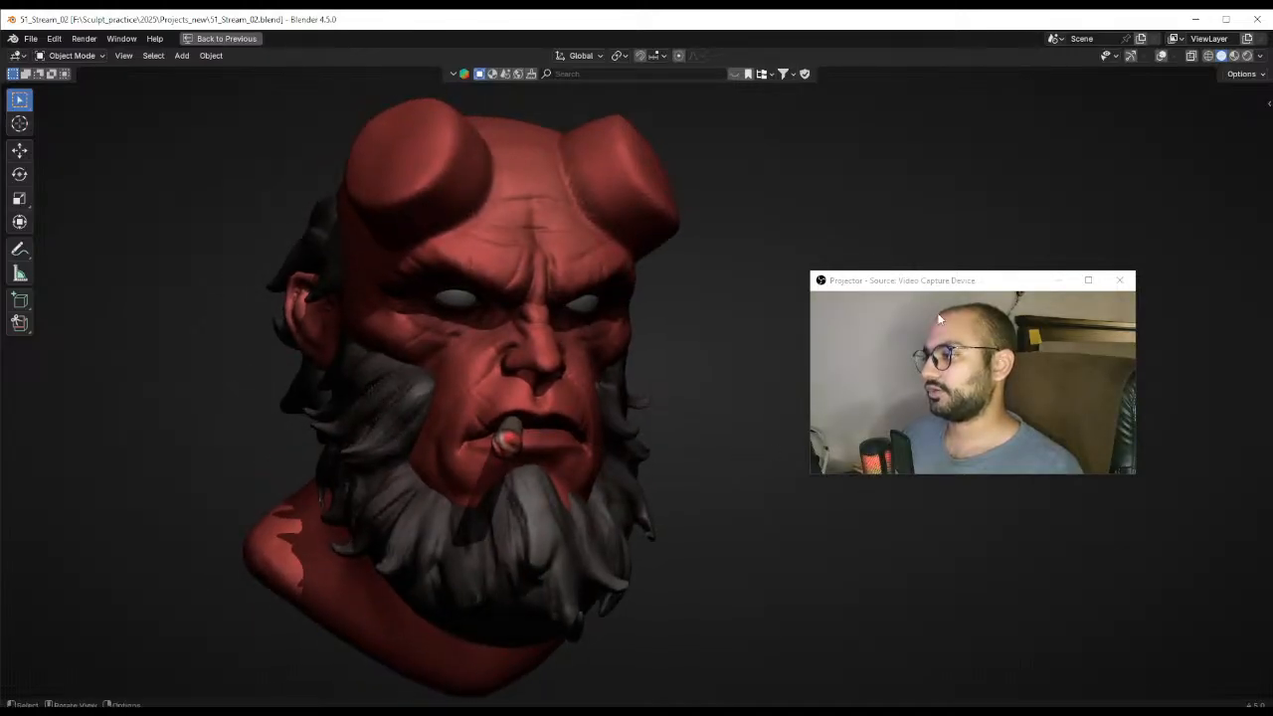
pyautogui.moveTo(939, 318); pyautogui.dragTo(903, 345)
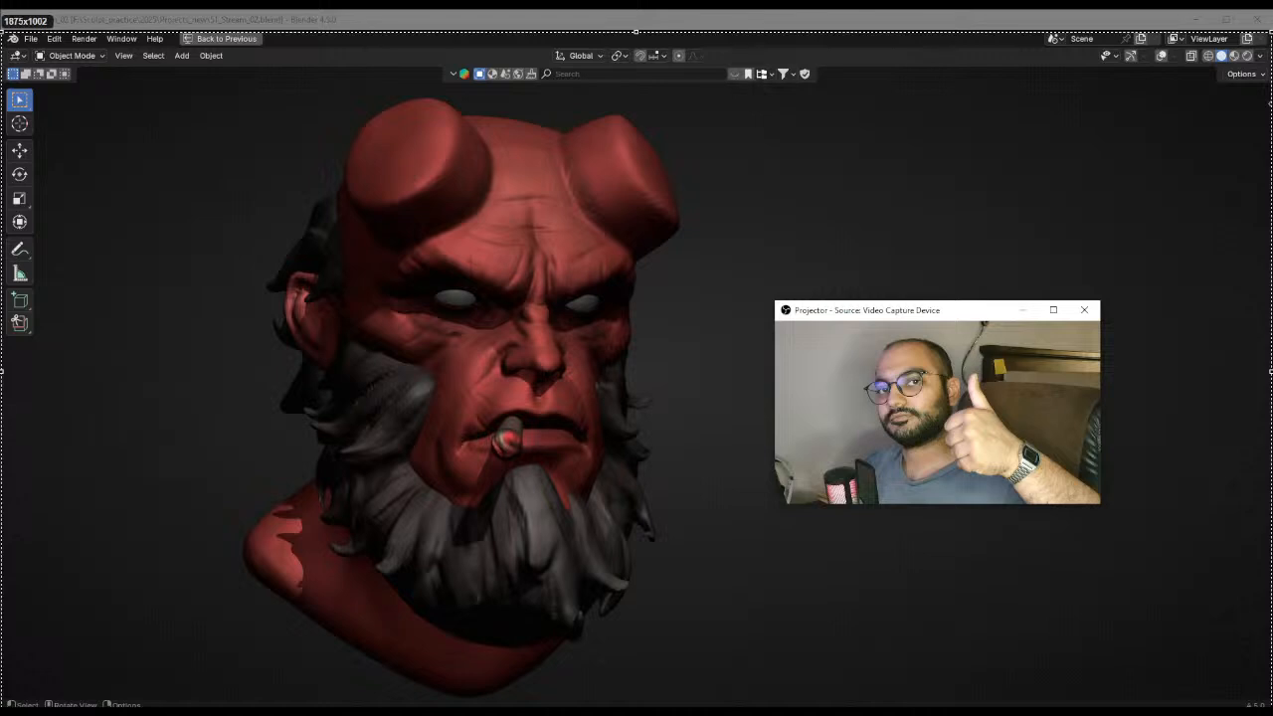
pyautogui.hotkey('ctrl', 's')
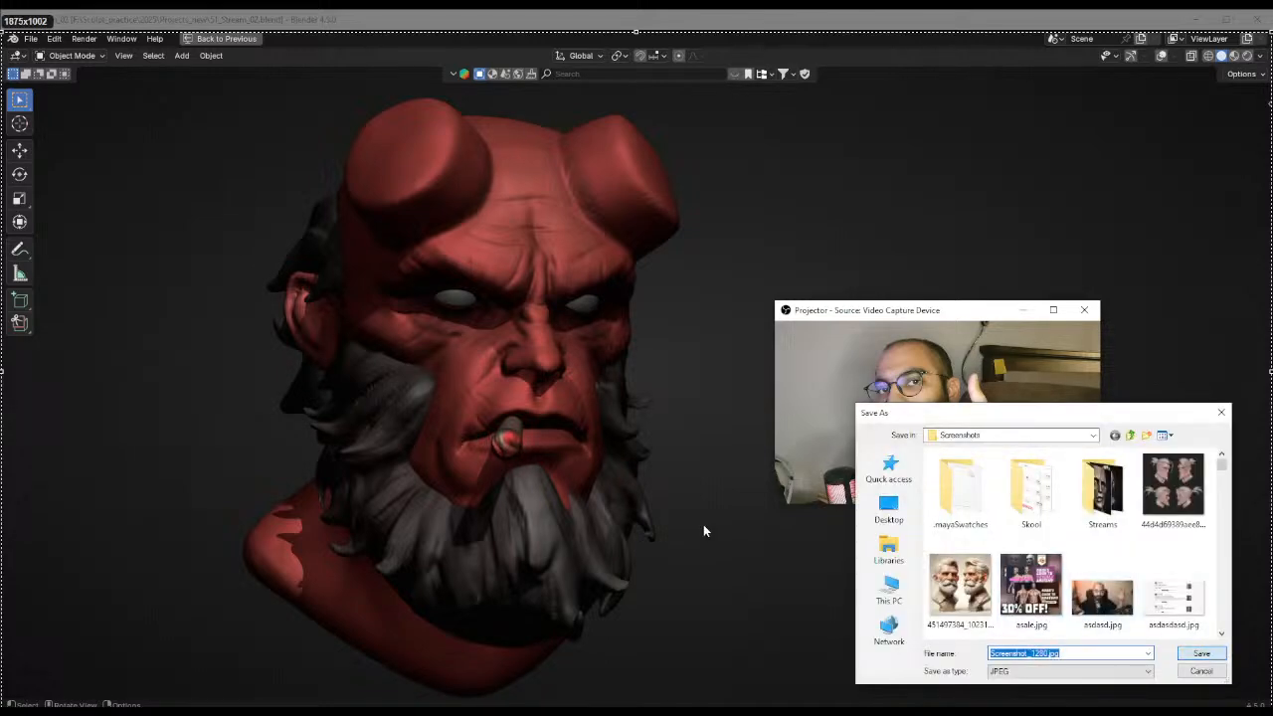
pyautogui.press('Return')
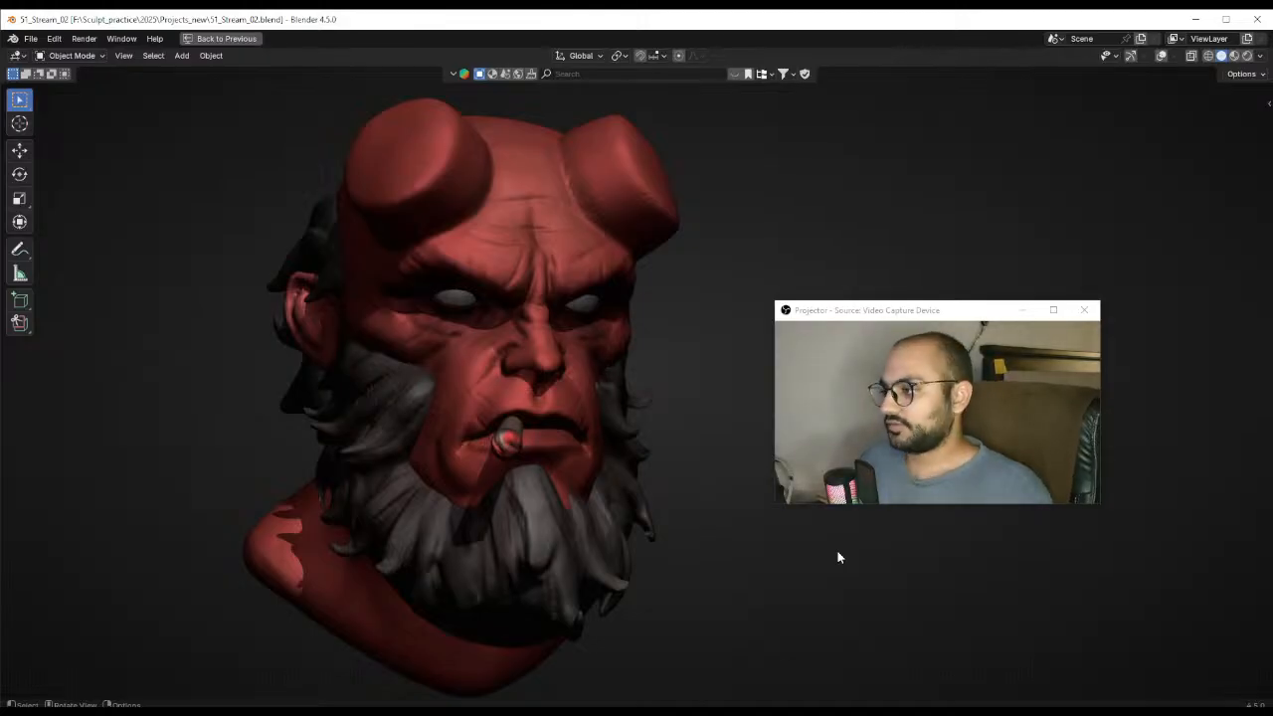
# Bring up Screenshot_208.jpg, shrink its window, and place it beside the front view of the bust for comparison
pyautogui.moveTo(786, 535)
pyautogui.mouseDown(button='middle')
pyautogui.moveTo(720, 457)
pyautogui.moveTo(622, 477)
pyautogui.moveTo(664, 467)
pyautogui.mouseUp(button='middle')
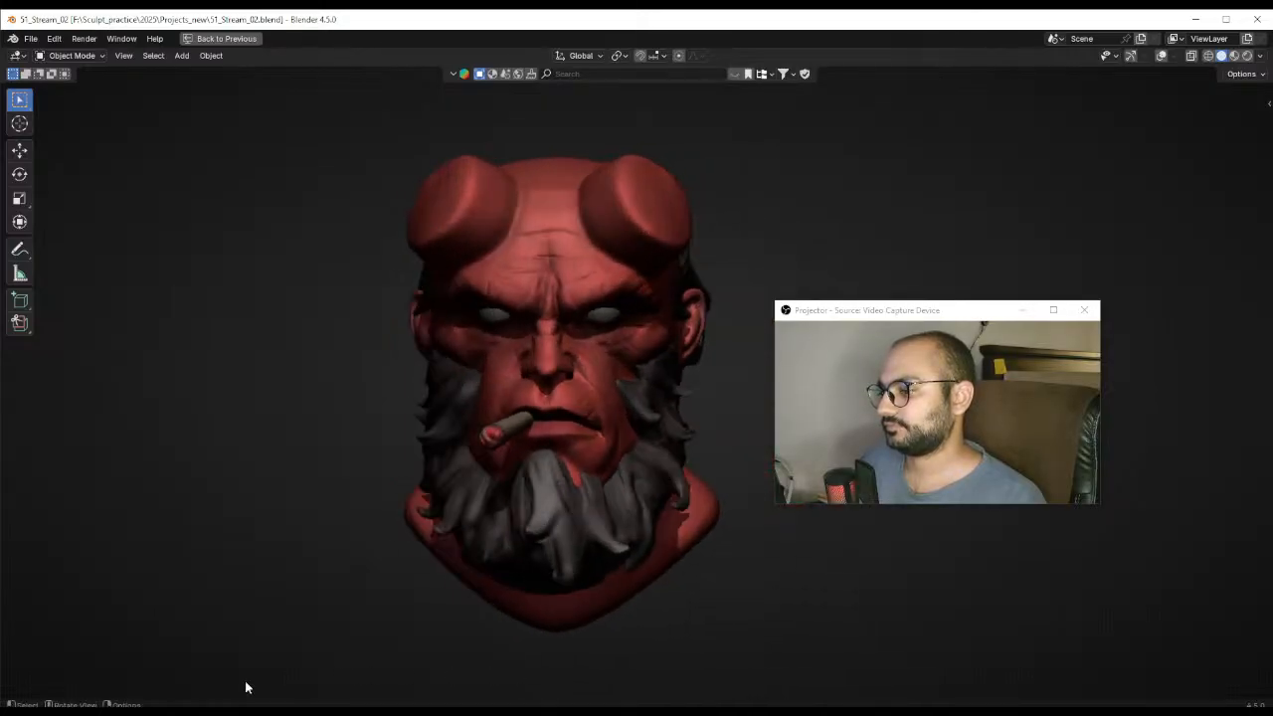
pyautogui.hotkey('alt', 'Tab')
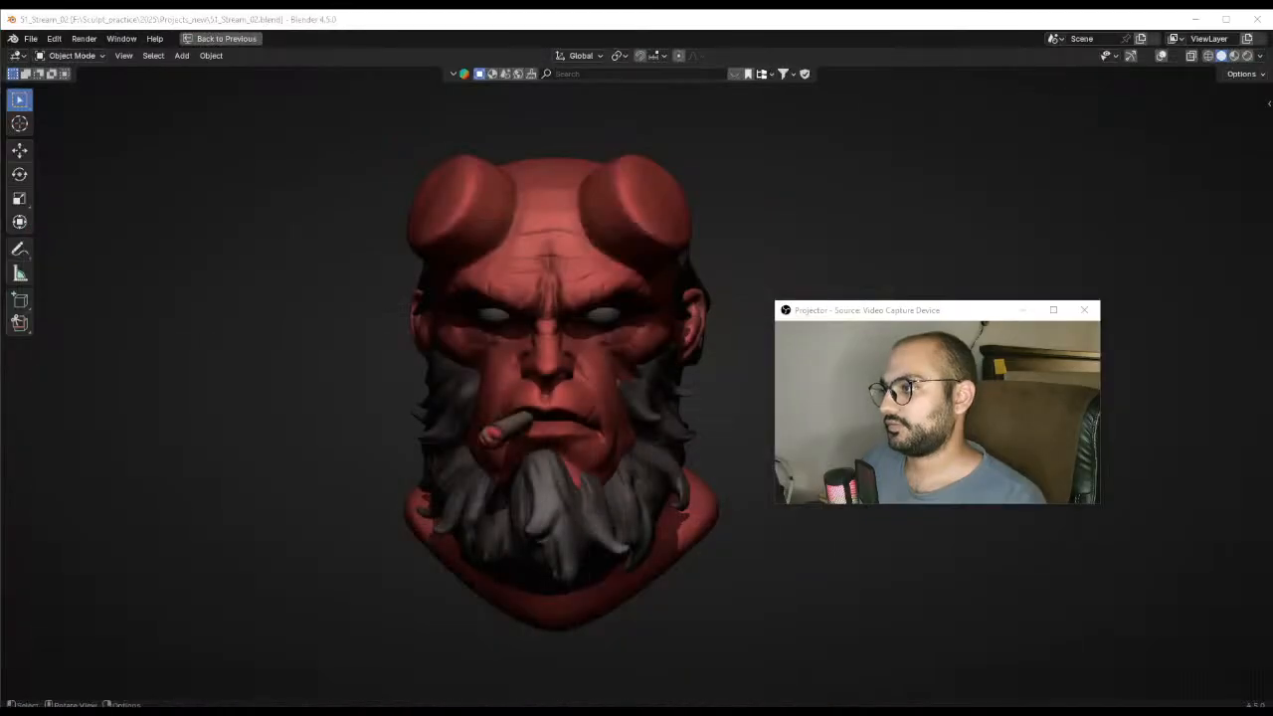
pyautogui.hotkey('alt', 'Tab')
pyautogui.hotkey('alt', 'Tab')
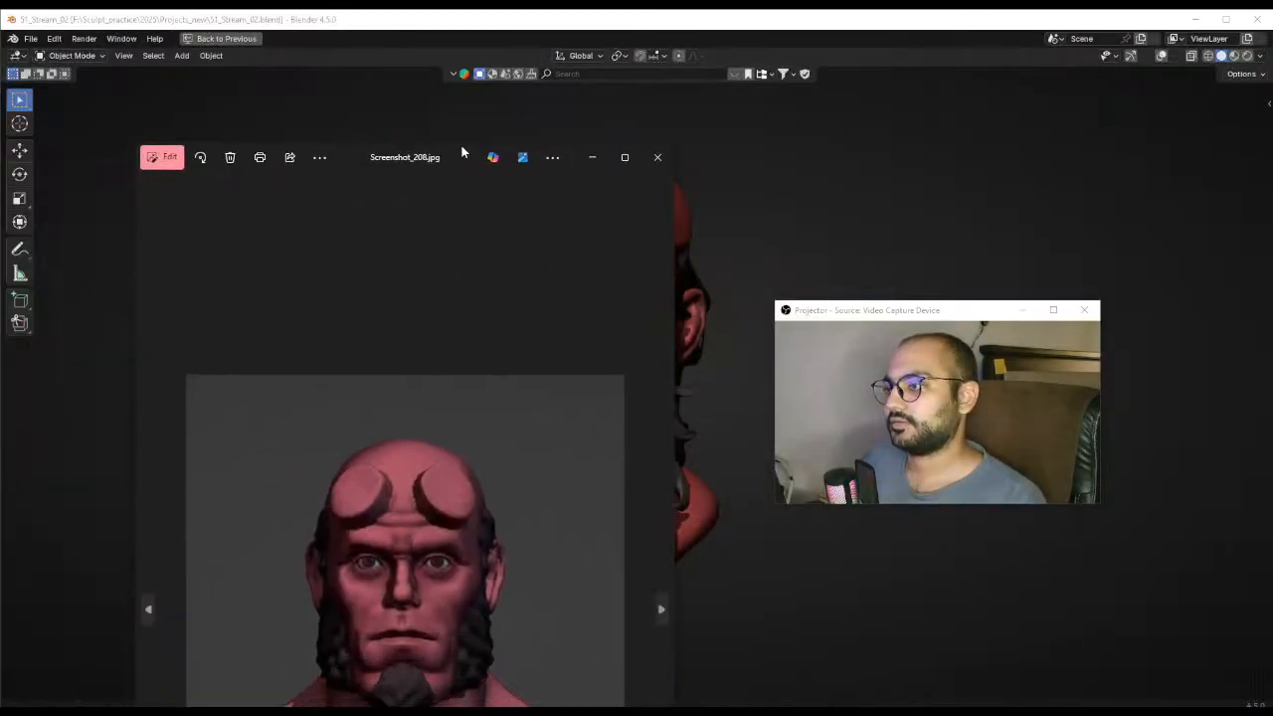
pyautogui.moveTo(461, 144); pyautogui.dragTo(417, 238)
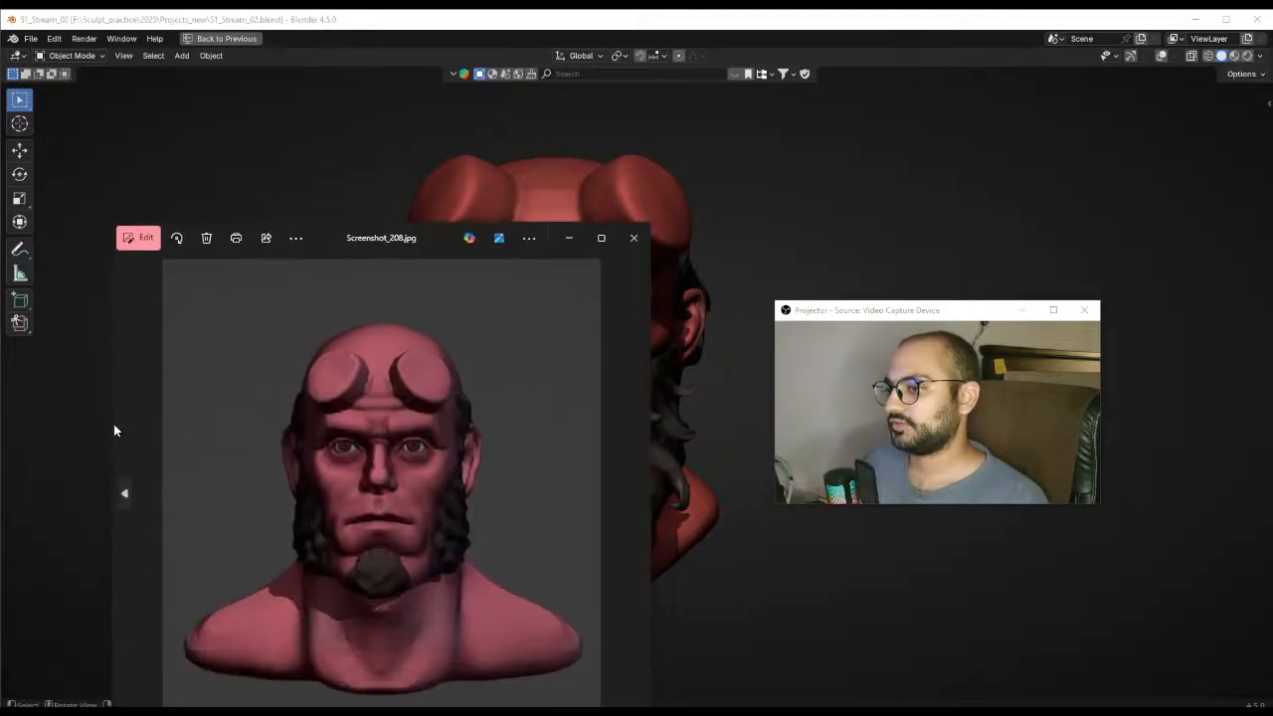
pyautogui.moveTo(112, 425); pyautogui.dragTo(208, 420)
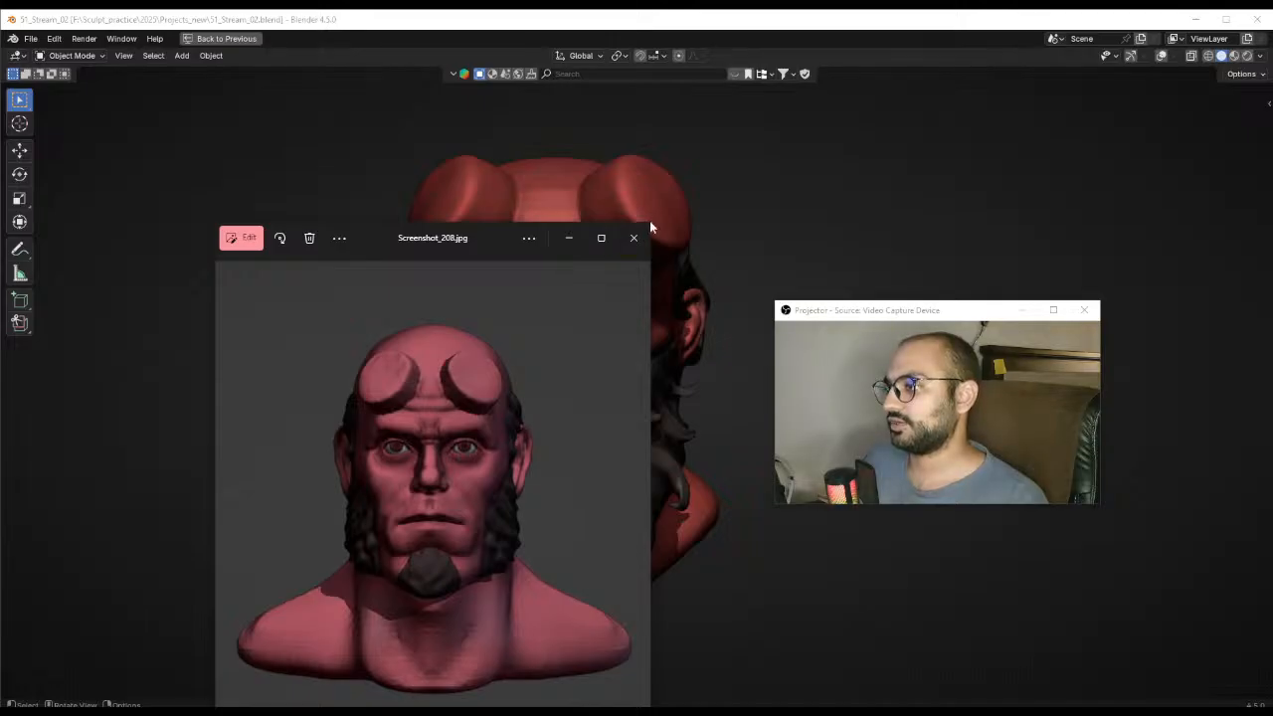
pyautogui.moveTo(650, 222); pyautogui.dragTo(594, 313)
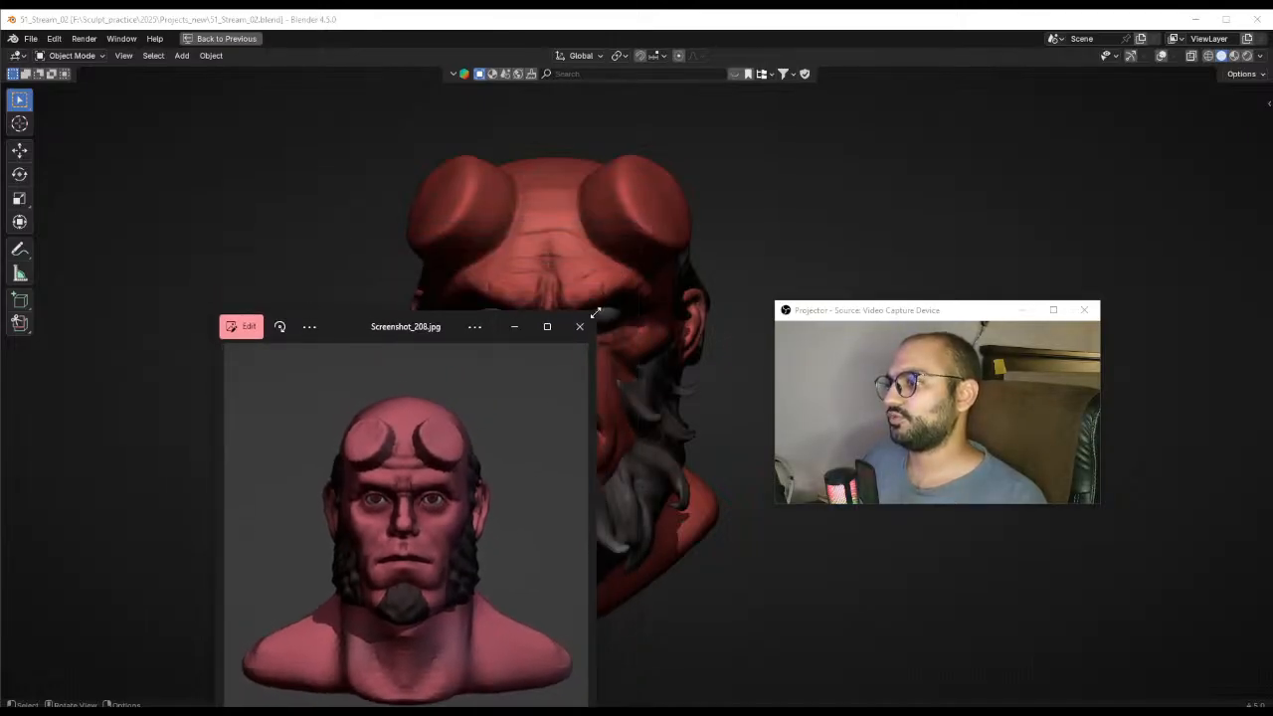
pyautogui.moveTo(373, 330); pyautogui.dragTo(212, 164)
pyautogui.scroll(-1, 589, 382)
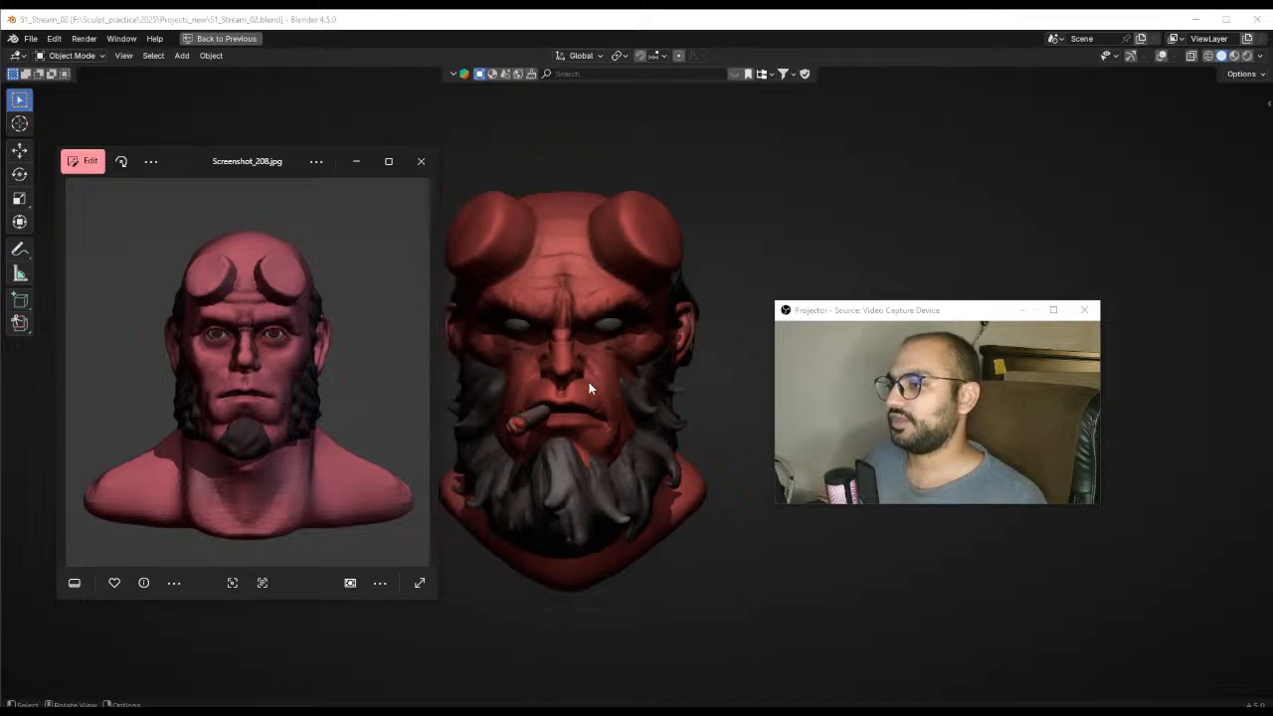
pyautogui.keyDown('shift'); pyautogui.moveTo(589, 384); pyautogui.dragTo(640, 408, button='middle'); pyautogui.keyUp('shift')
# Keep the webcam projector window always on top and move it farther away from the bust
pyautogui.hotkey('alt', 'Tab')
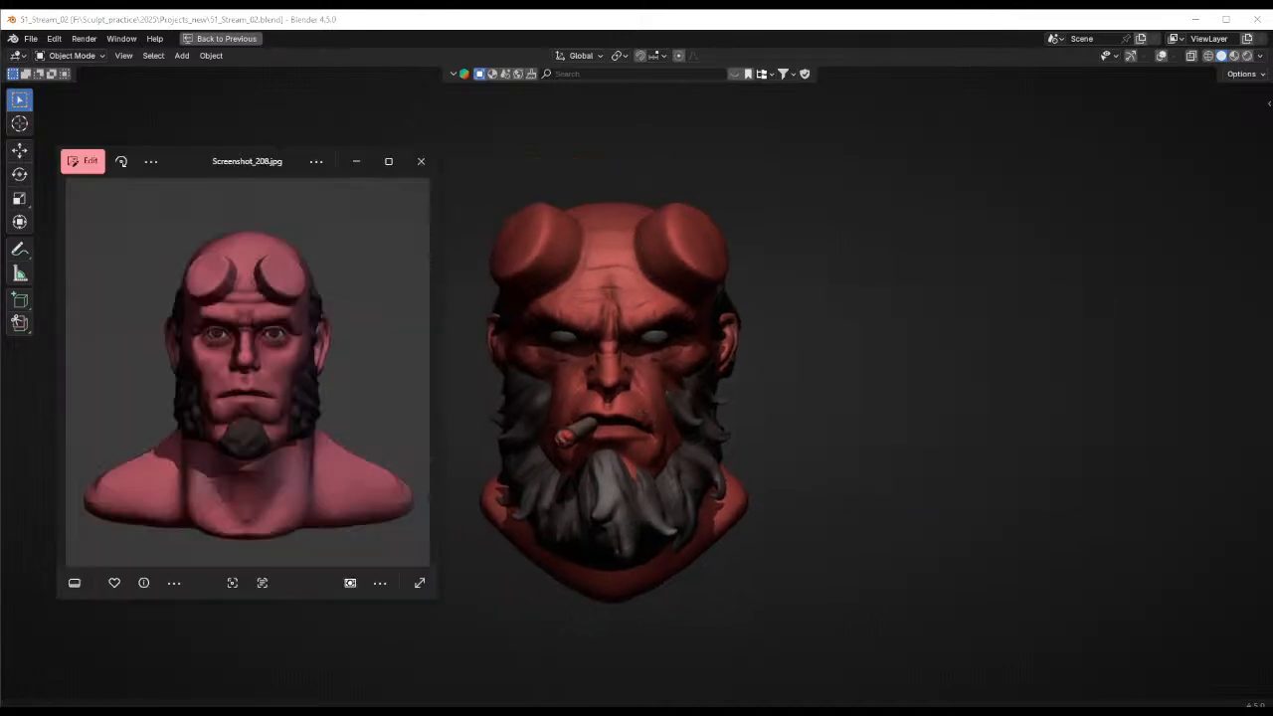
pyautogui.click(329, 673)
pyautogui.rightClick(905, 422)
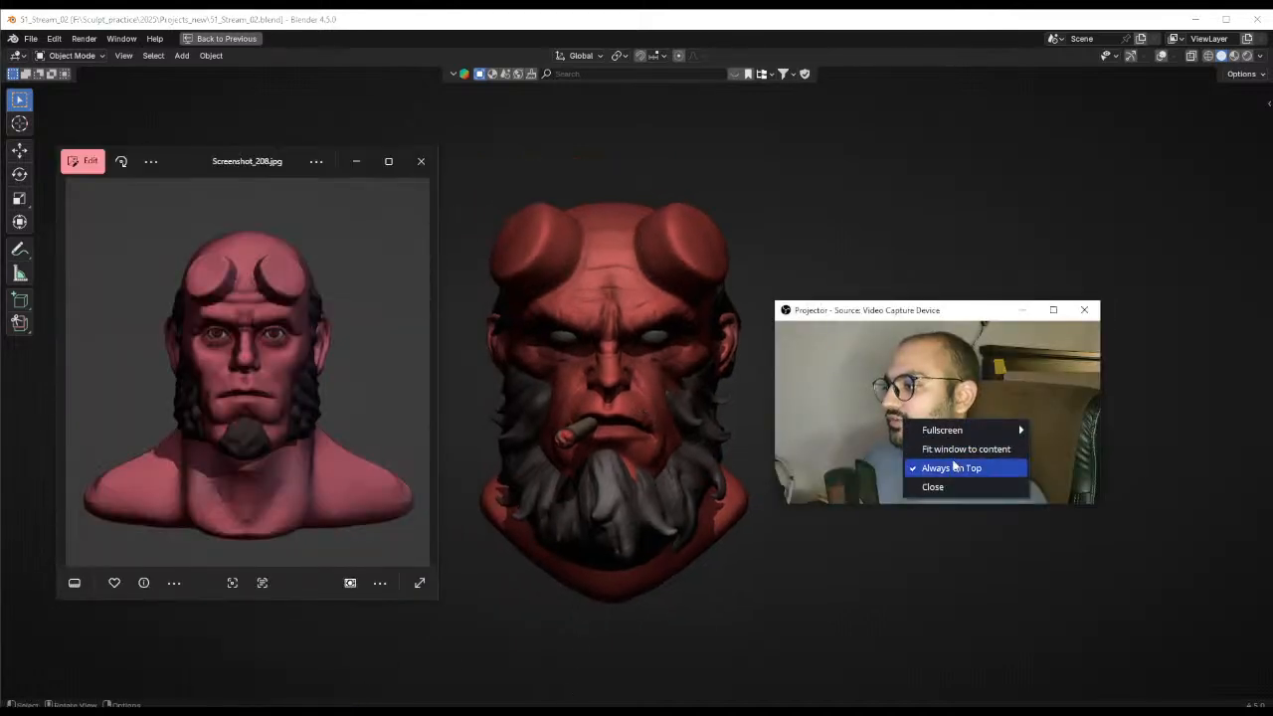
pyautogui.click(954, 467)
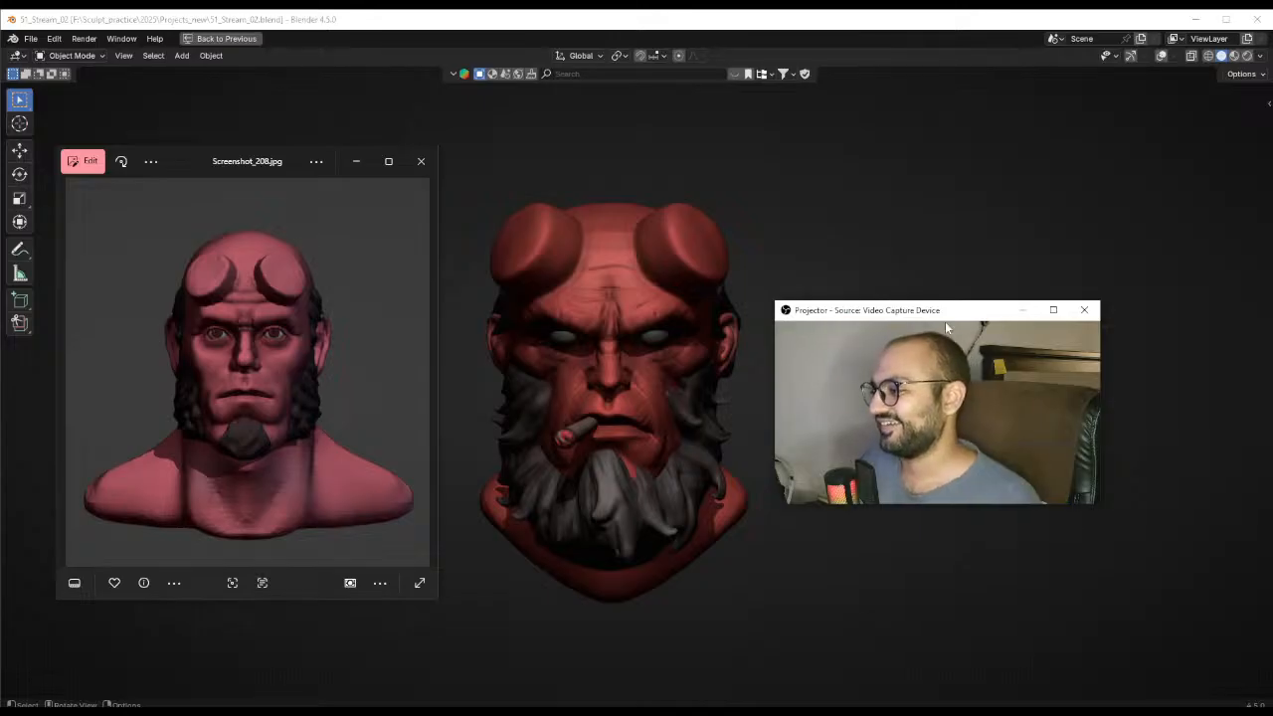
pyautogui.moveTo(946, 323); pyautogui.dragTo(1023, 320)
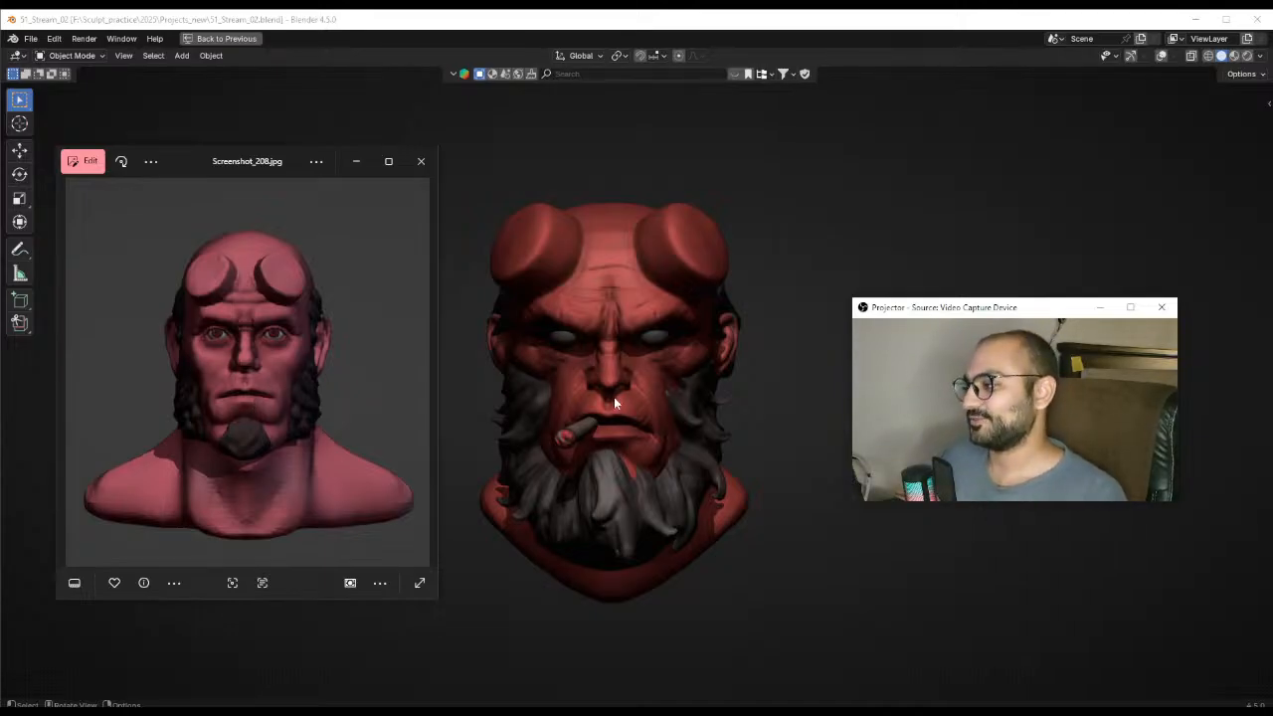
# Compare a three-quarter view of the bust with Screenshot_208.jpg and close the image
pyautogui.click(656, 455)
pyautogui.moveTo(660, 447); pyautogui.dragTo(607, 446, button='middle')
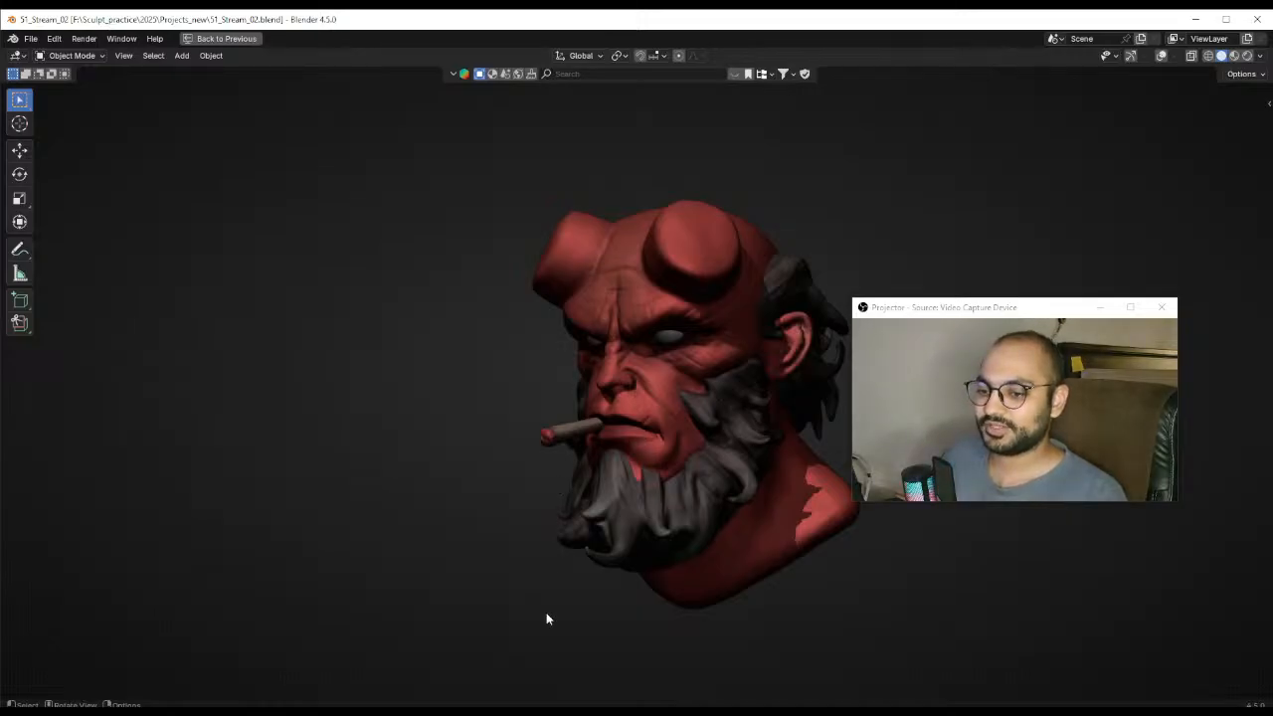
pyautogui.click(543, 711)
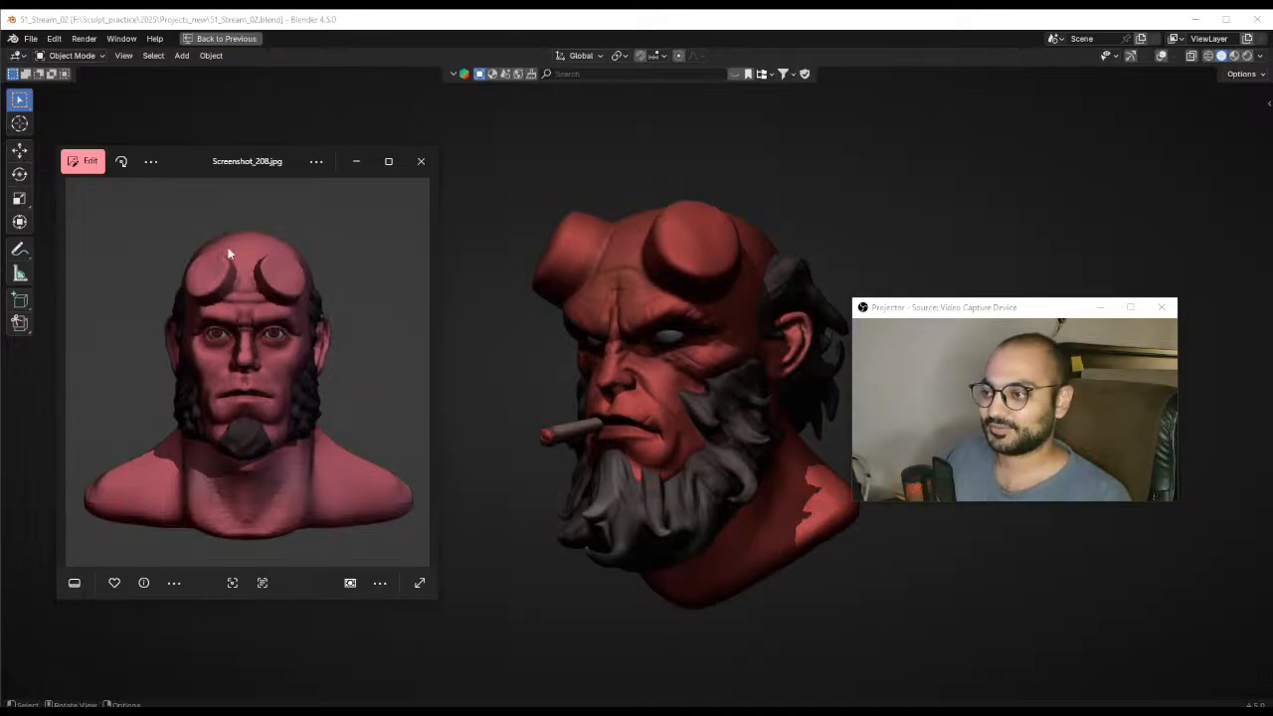
pyautogui.click(422, 162)
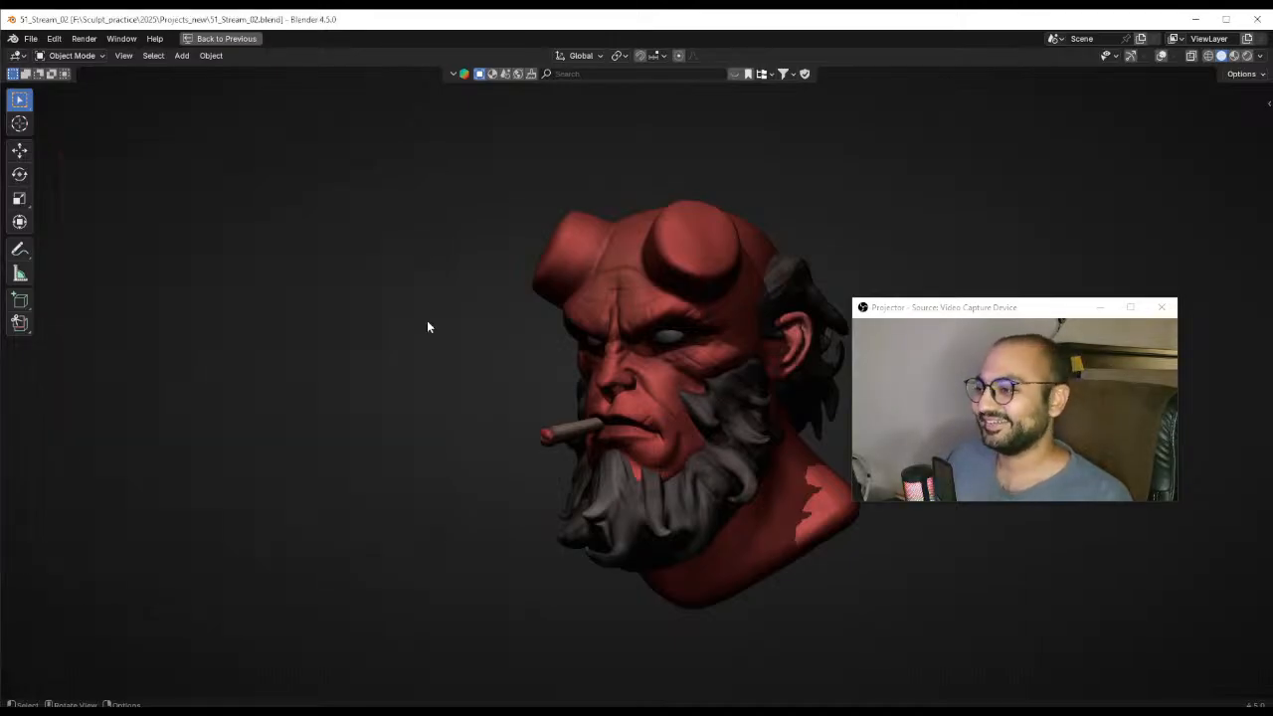
# Examine the red bust from the front and a slight angle, both close up and at full size
pyautogui.moveTo(479, 390); pyautogui.dragTo(587, 422, button='middle')
pyautogui.scroll(3, 629, 406)
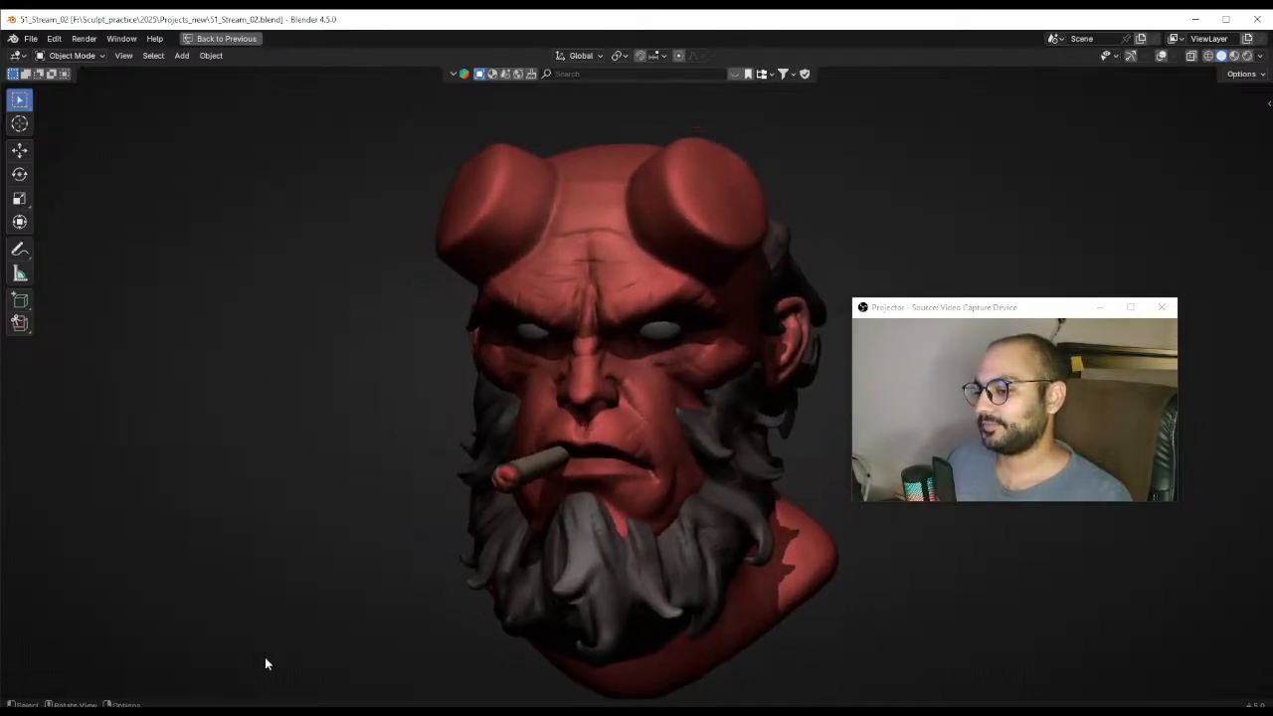
pyautogui.click(154, 711)
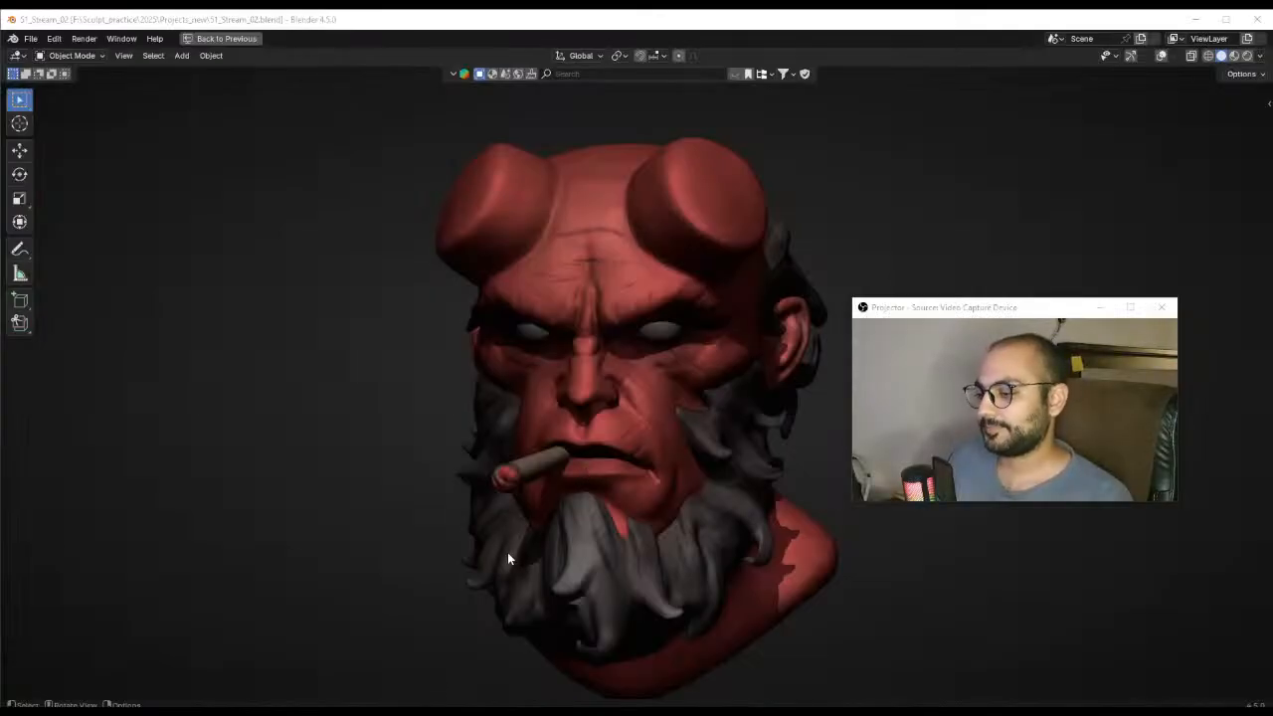
pyautogui.moveTo(512, 568); pyautogui.dragTo(560, 557, button='middle')
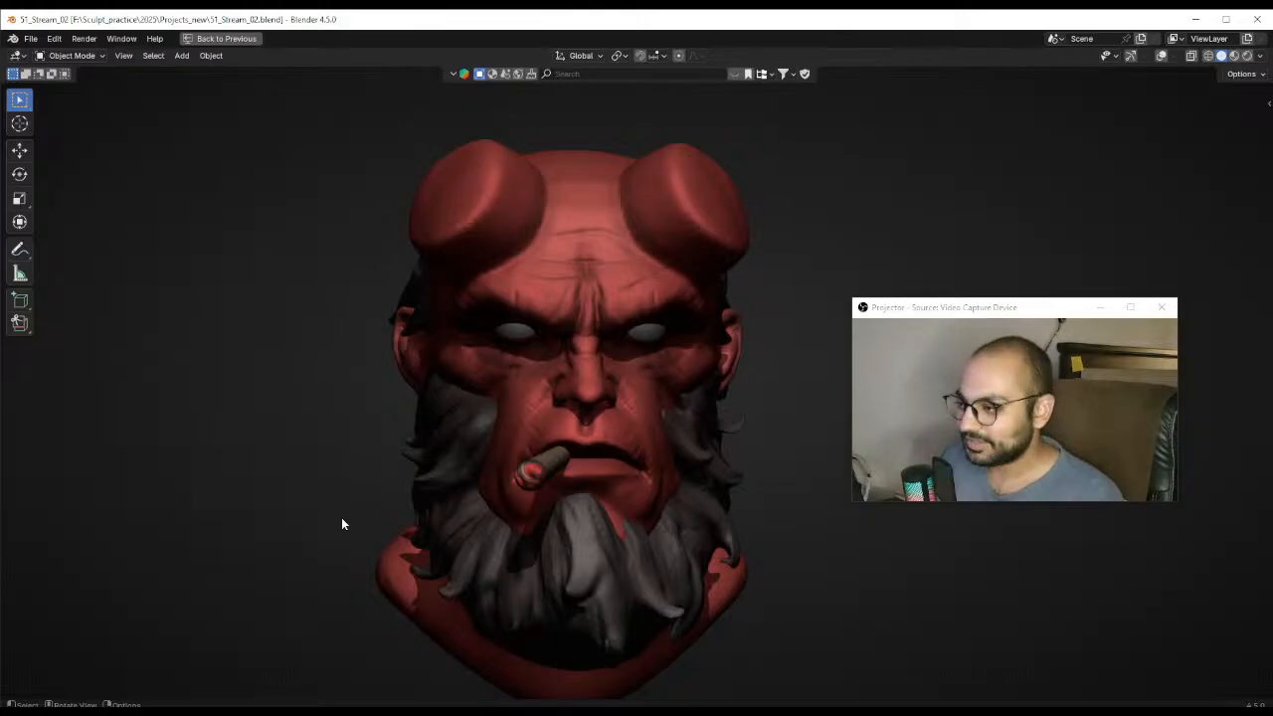
pyautogui.moveTo(248, 713)
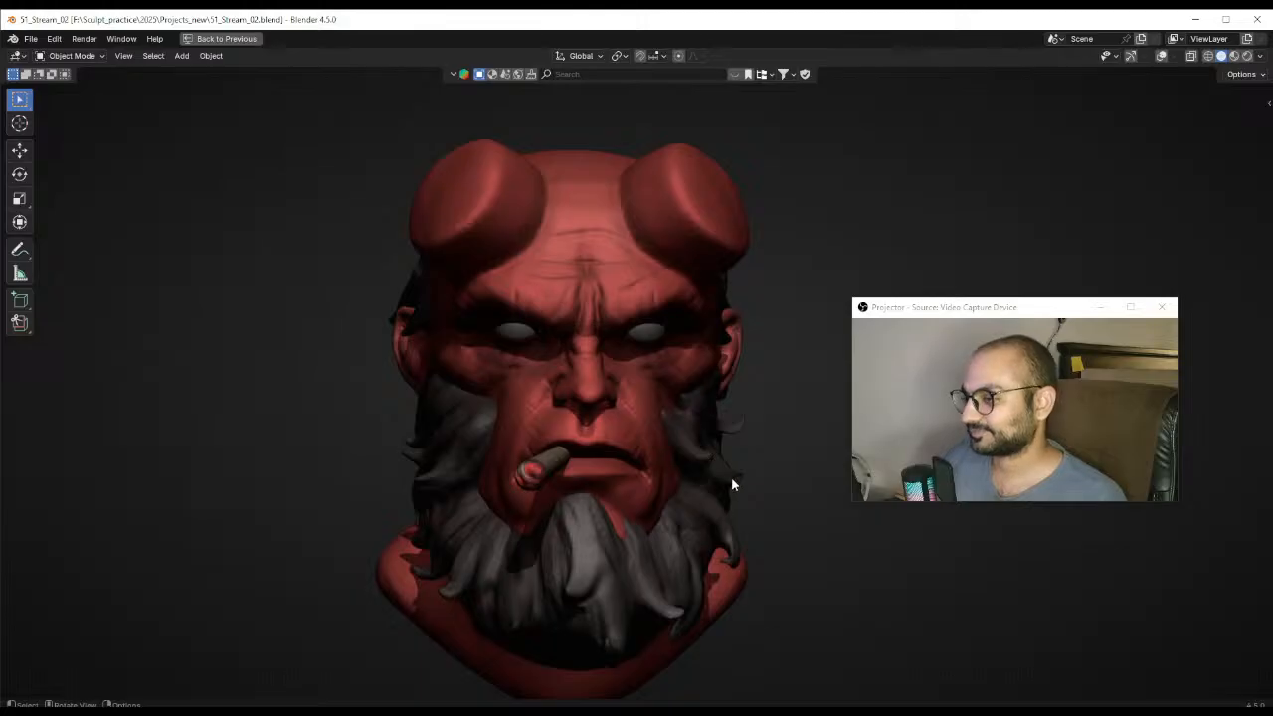
pyautogui.scroll(-1, 642, 486)
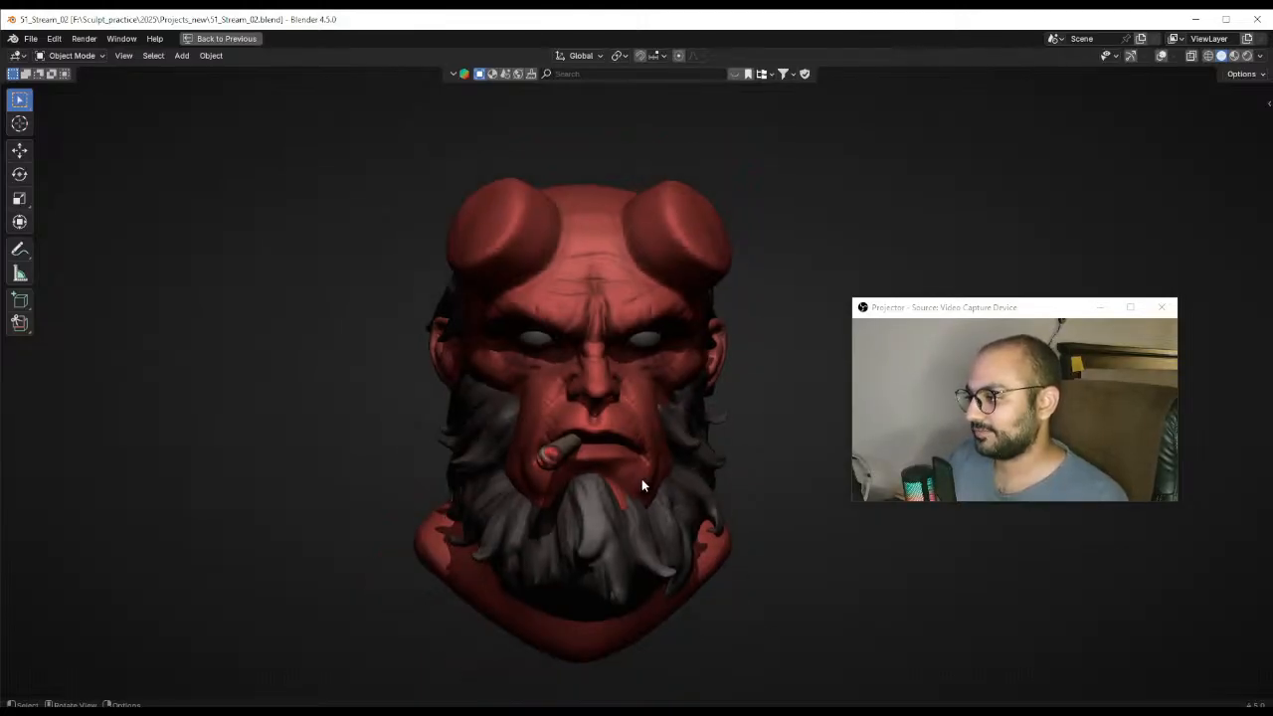
# Move the webcam projector window higher beside the bust and bring the bust to a close front view
pyautogui.moveTo(722, 495); pyautogui.dragTo(662, 494, button='middle')
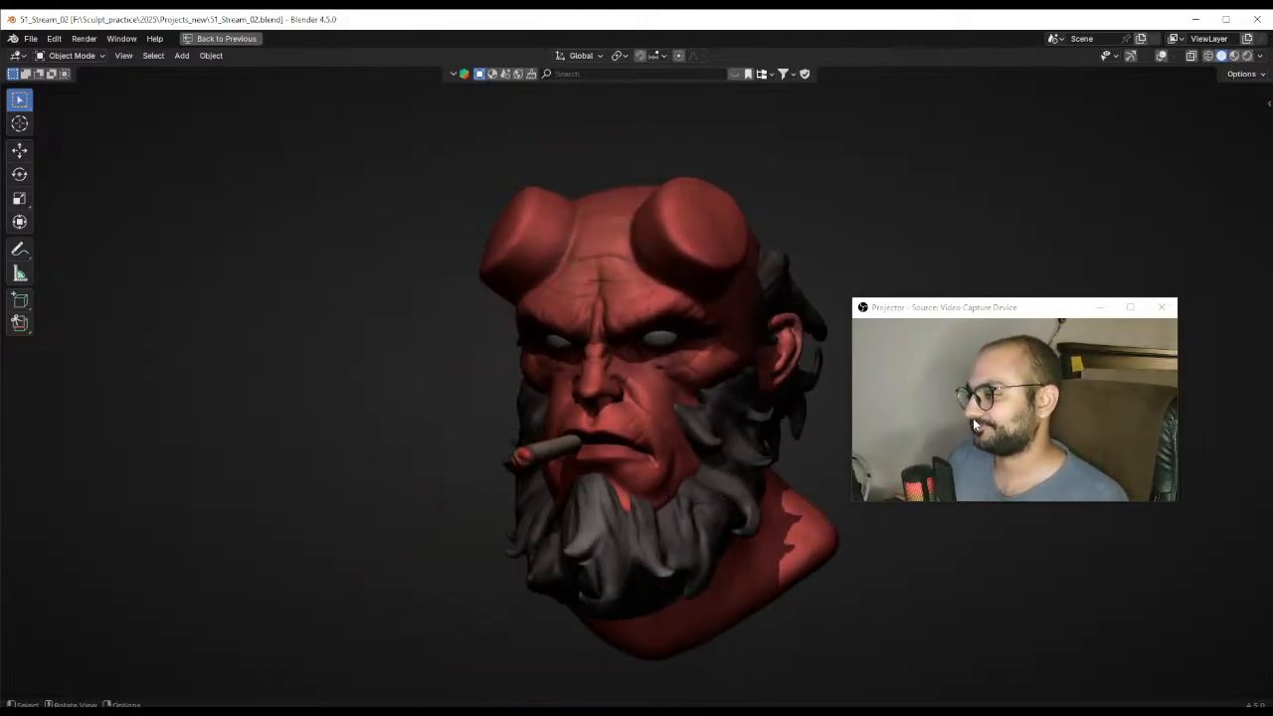
pyautogui.moveTo(1019, 317); pyautogui.dragTo(1028, 241)
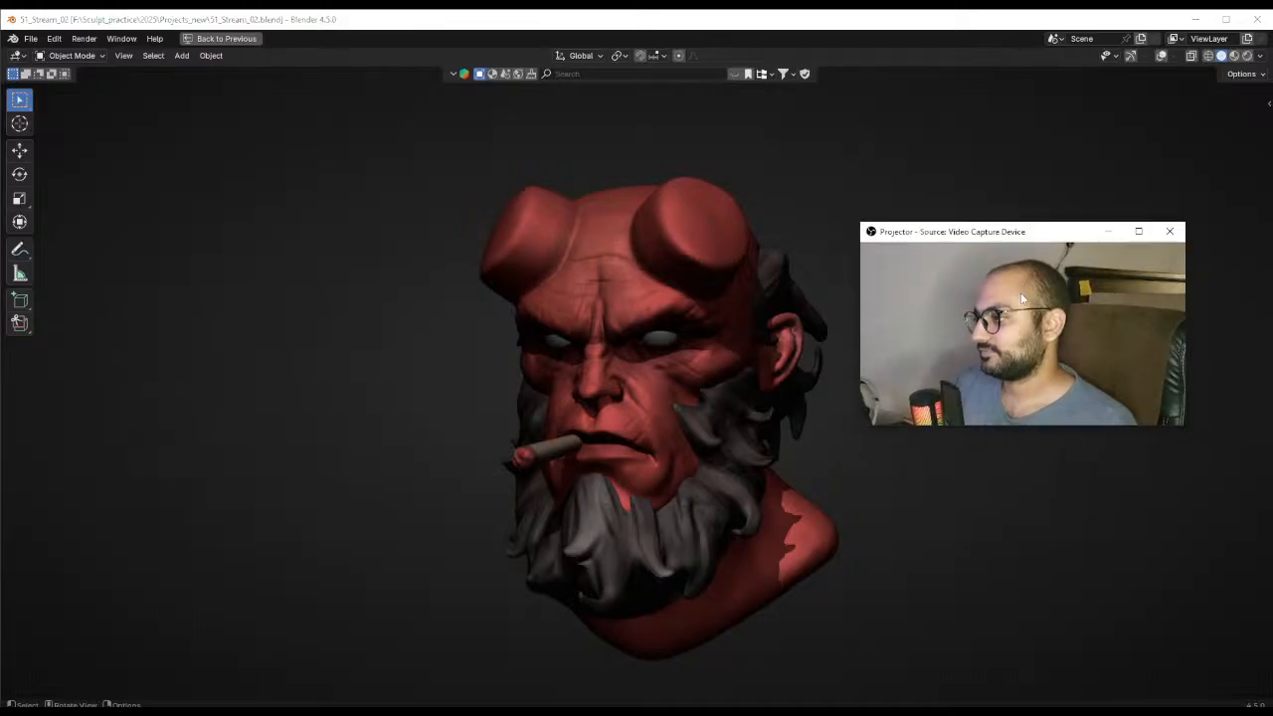
pyautogui.moveTo(640, 453)
pyautogui.mouseDown(button='middle')
pyautogui.moveTo(700, 450)
pyautogui.moveTo(670, 441)
pyautogui.mouseUp(button='middle')
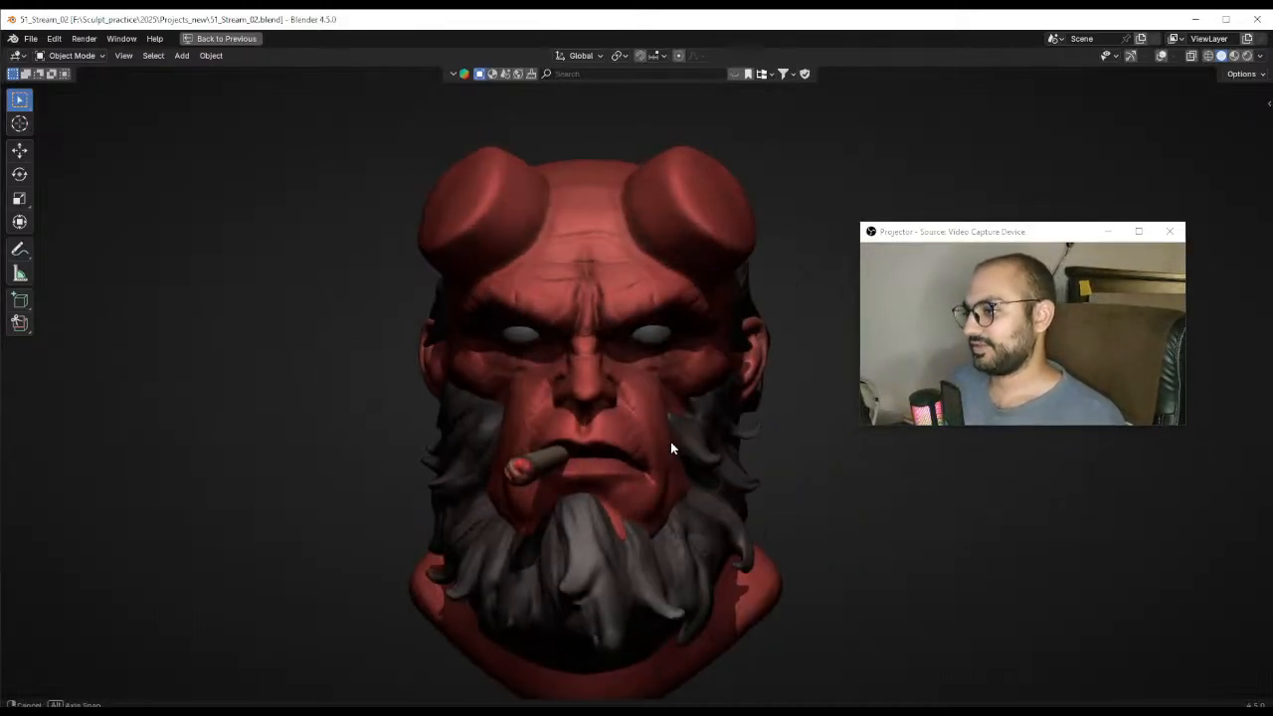
# Switch to the browser to close the YouTube tab that holds the sculpting bundle video, and return to Blender
pyautogui.moveTo(204, 710)
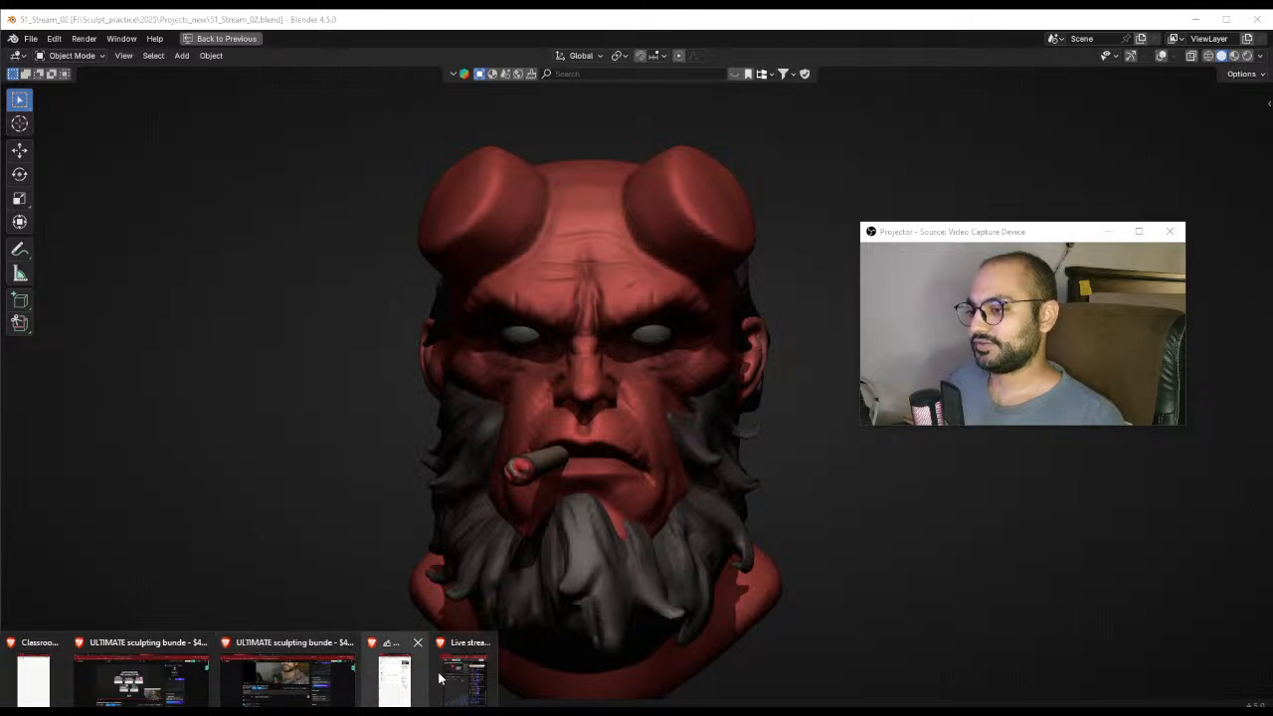
pyautogui.click(320, 678)
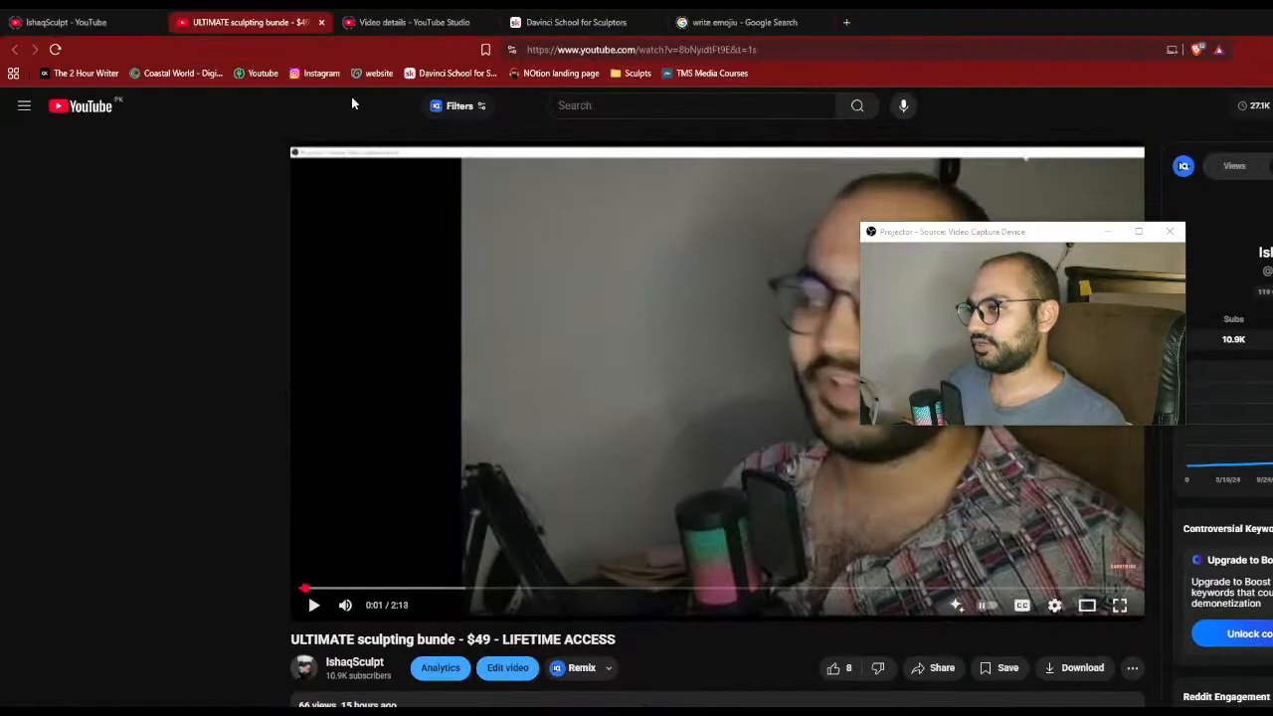
pyautogui.click(112, 109)
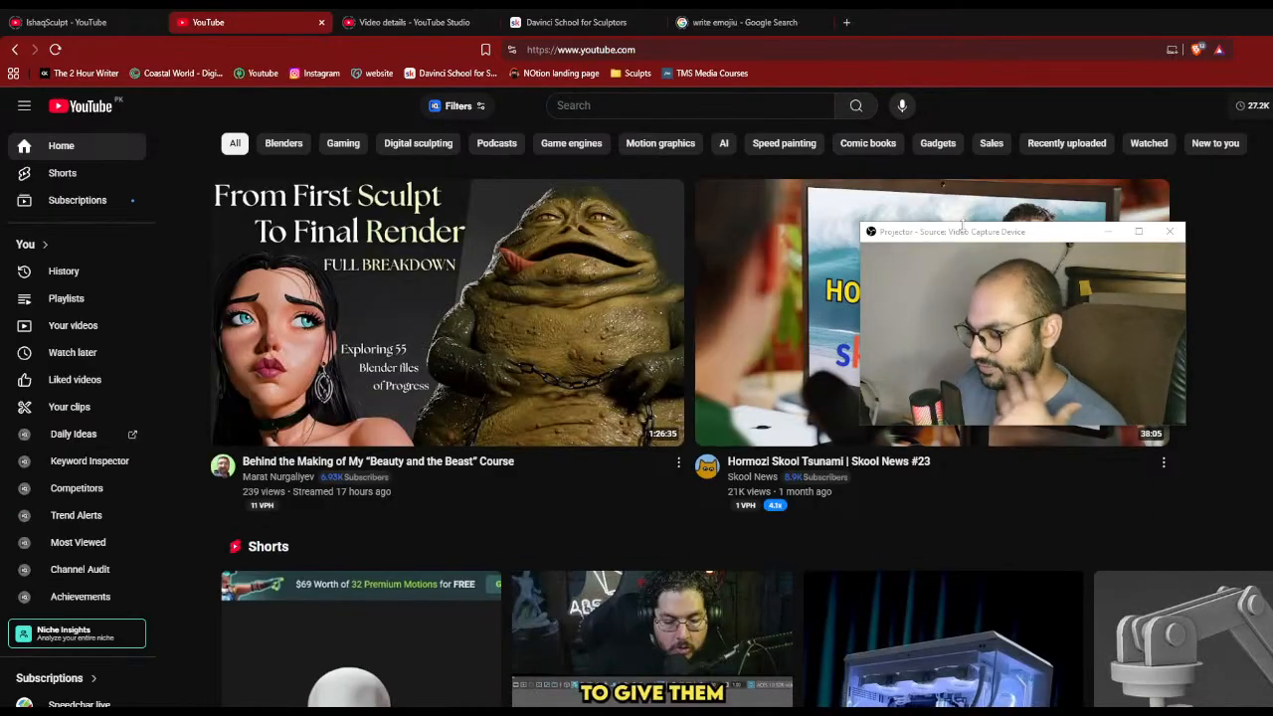
pyautogui.click(324, 22)
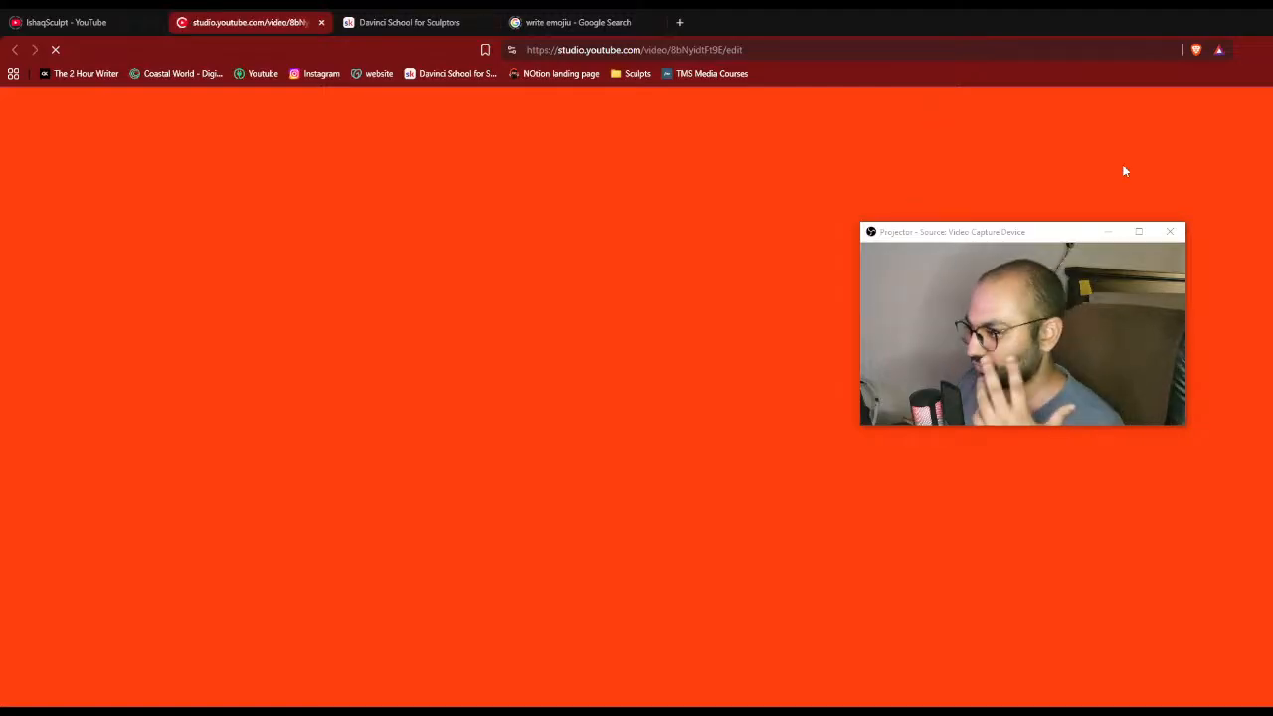
pyautogui.hotkey('alt', 'Tab')
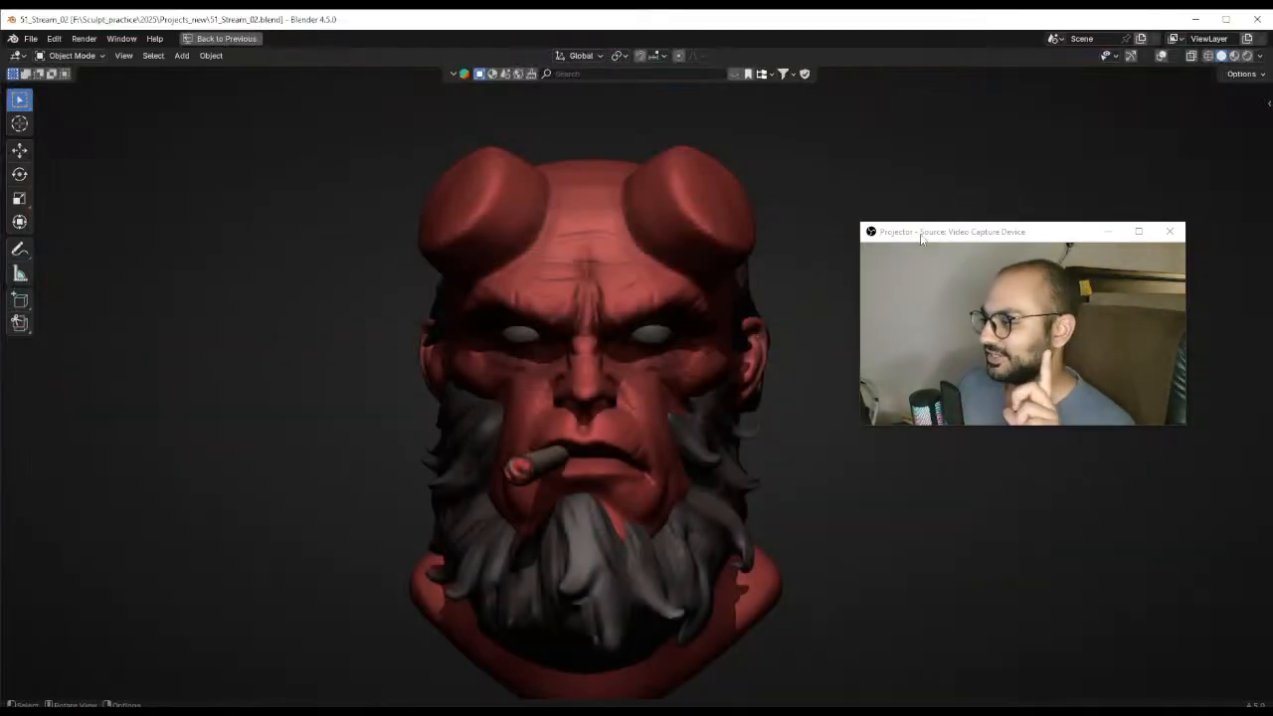